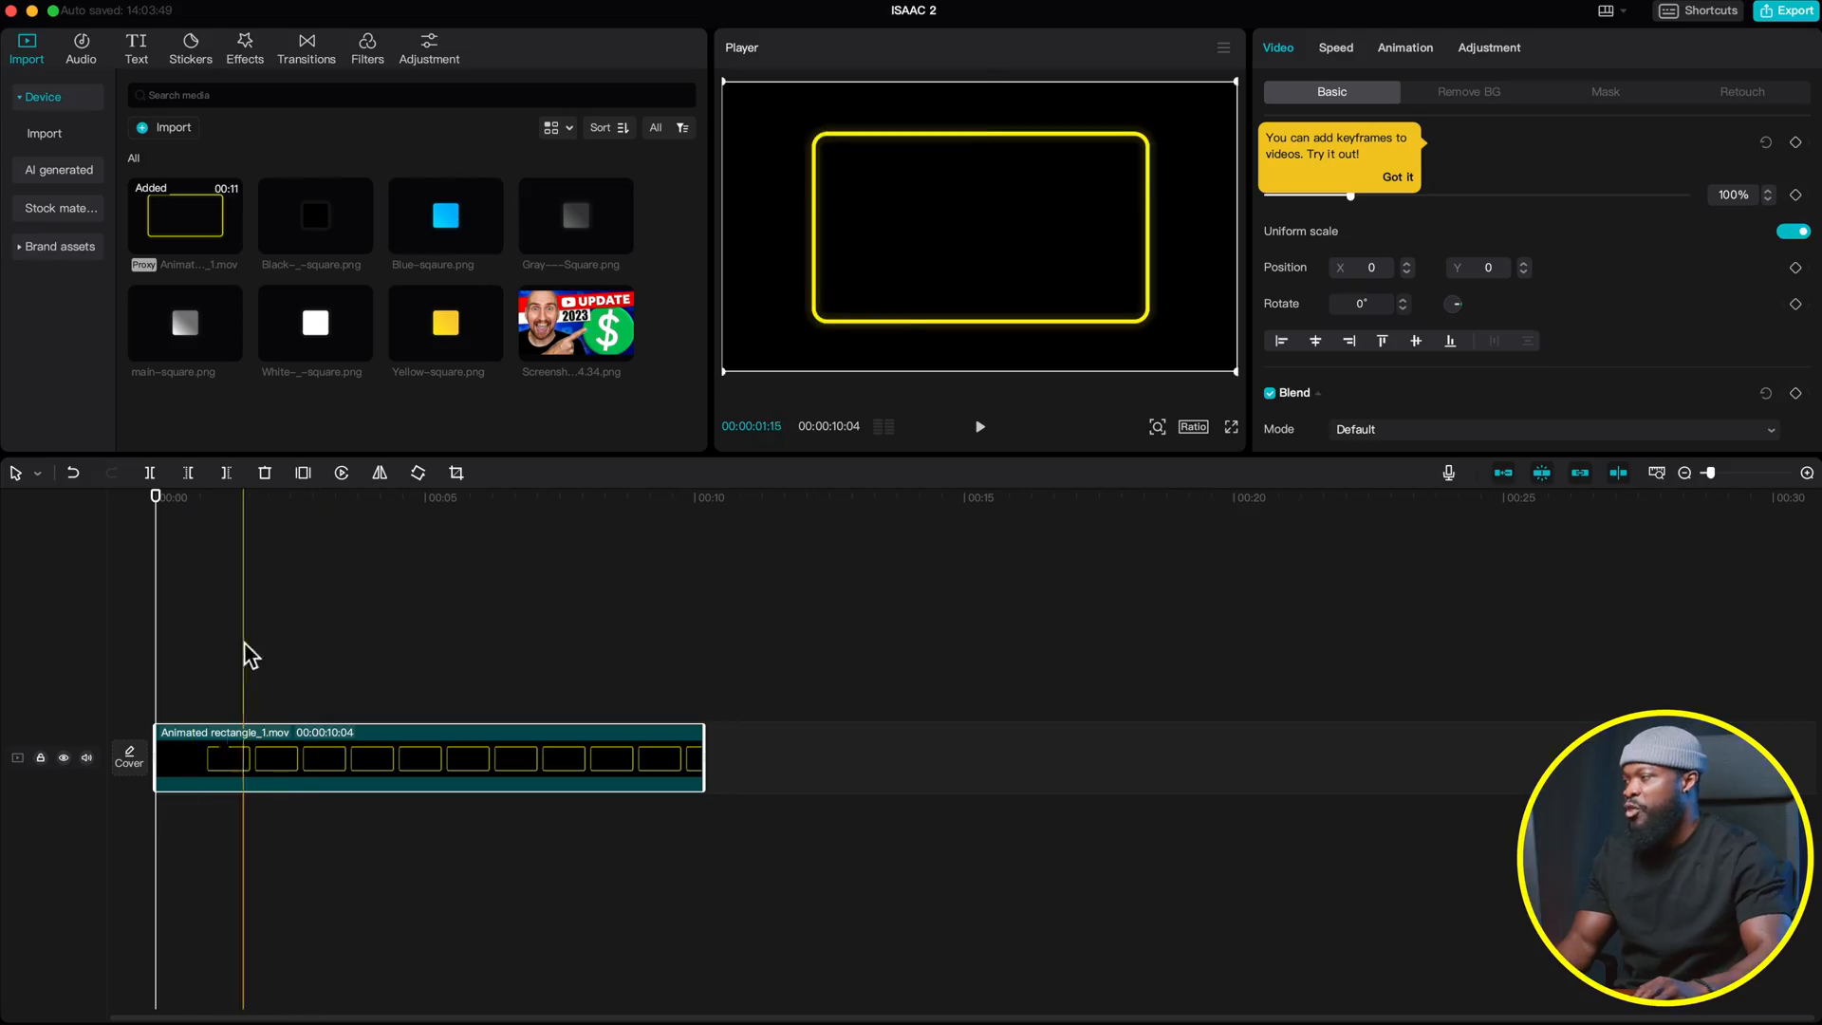
Dismiss the keyframe tip and set the project's aspect ratio to 16:9
{"action": "left_click", "coordinate": [331, 714]}
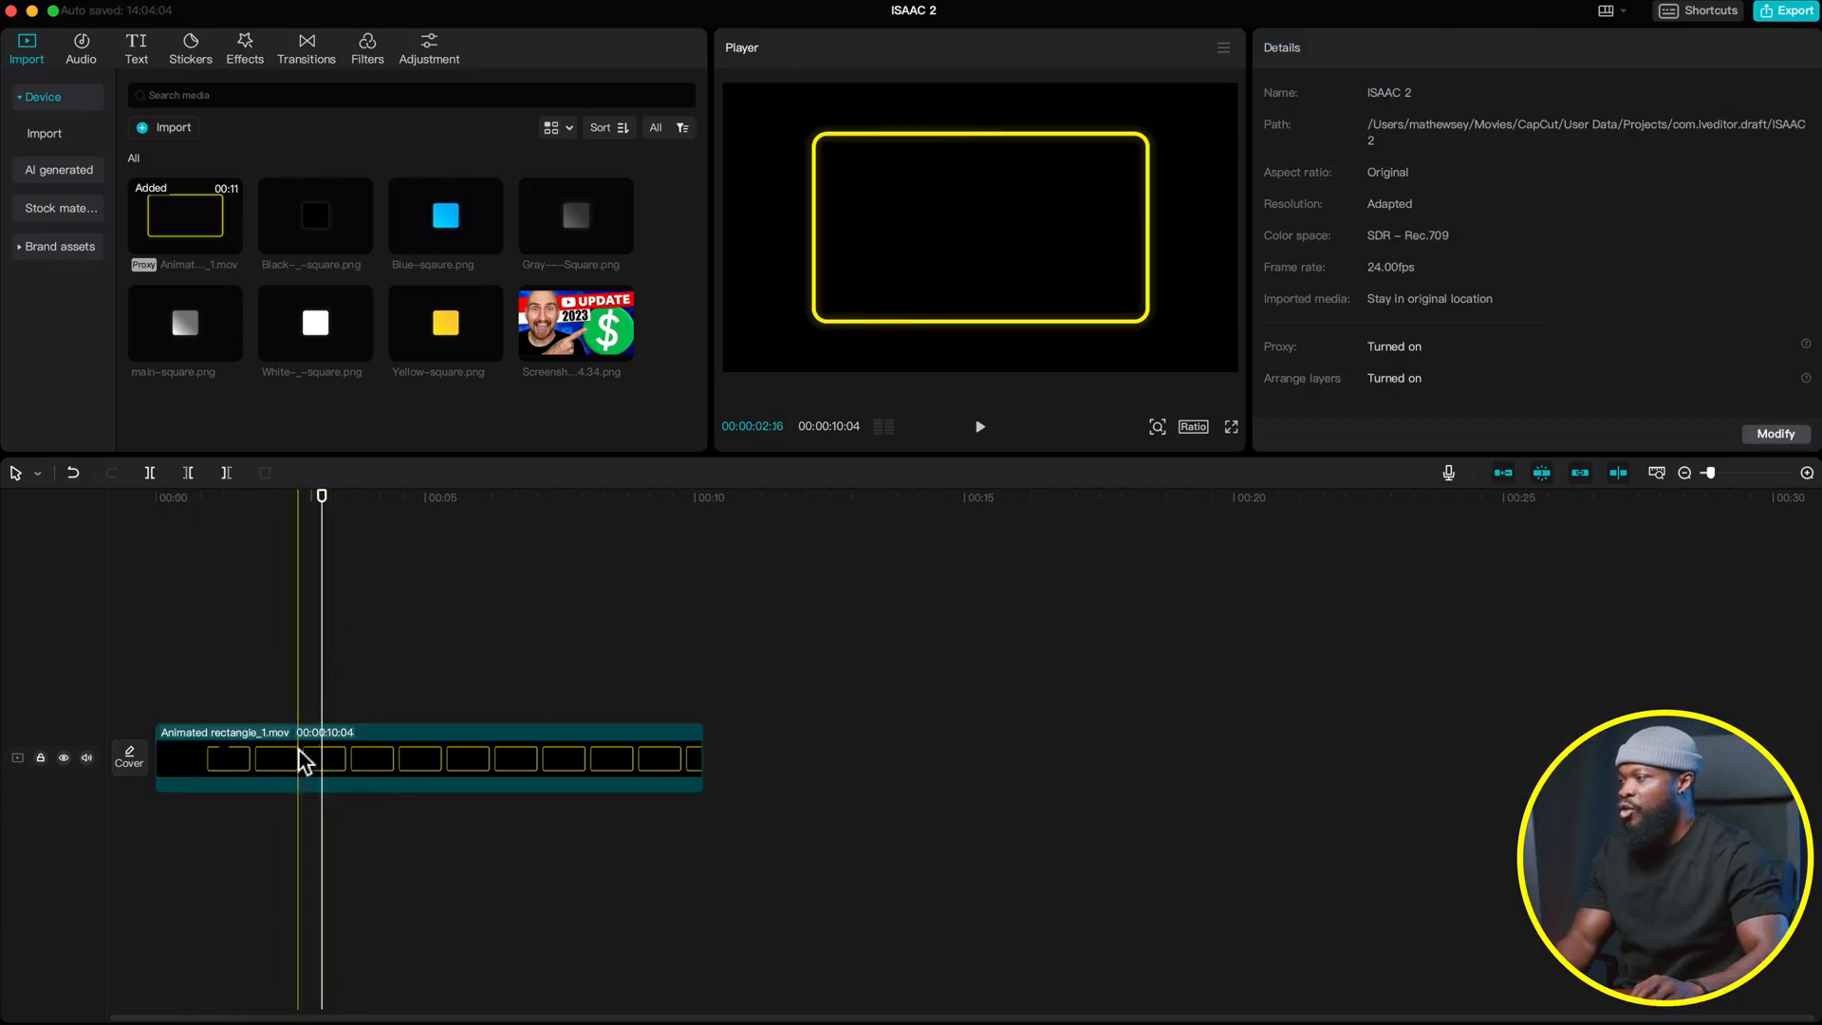
{"action": "left_click", "coordinate": [306, 731]}
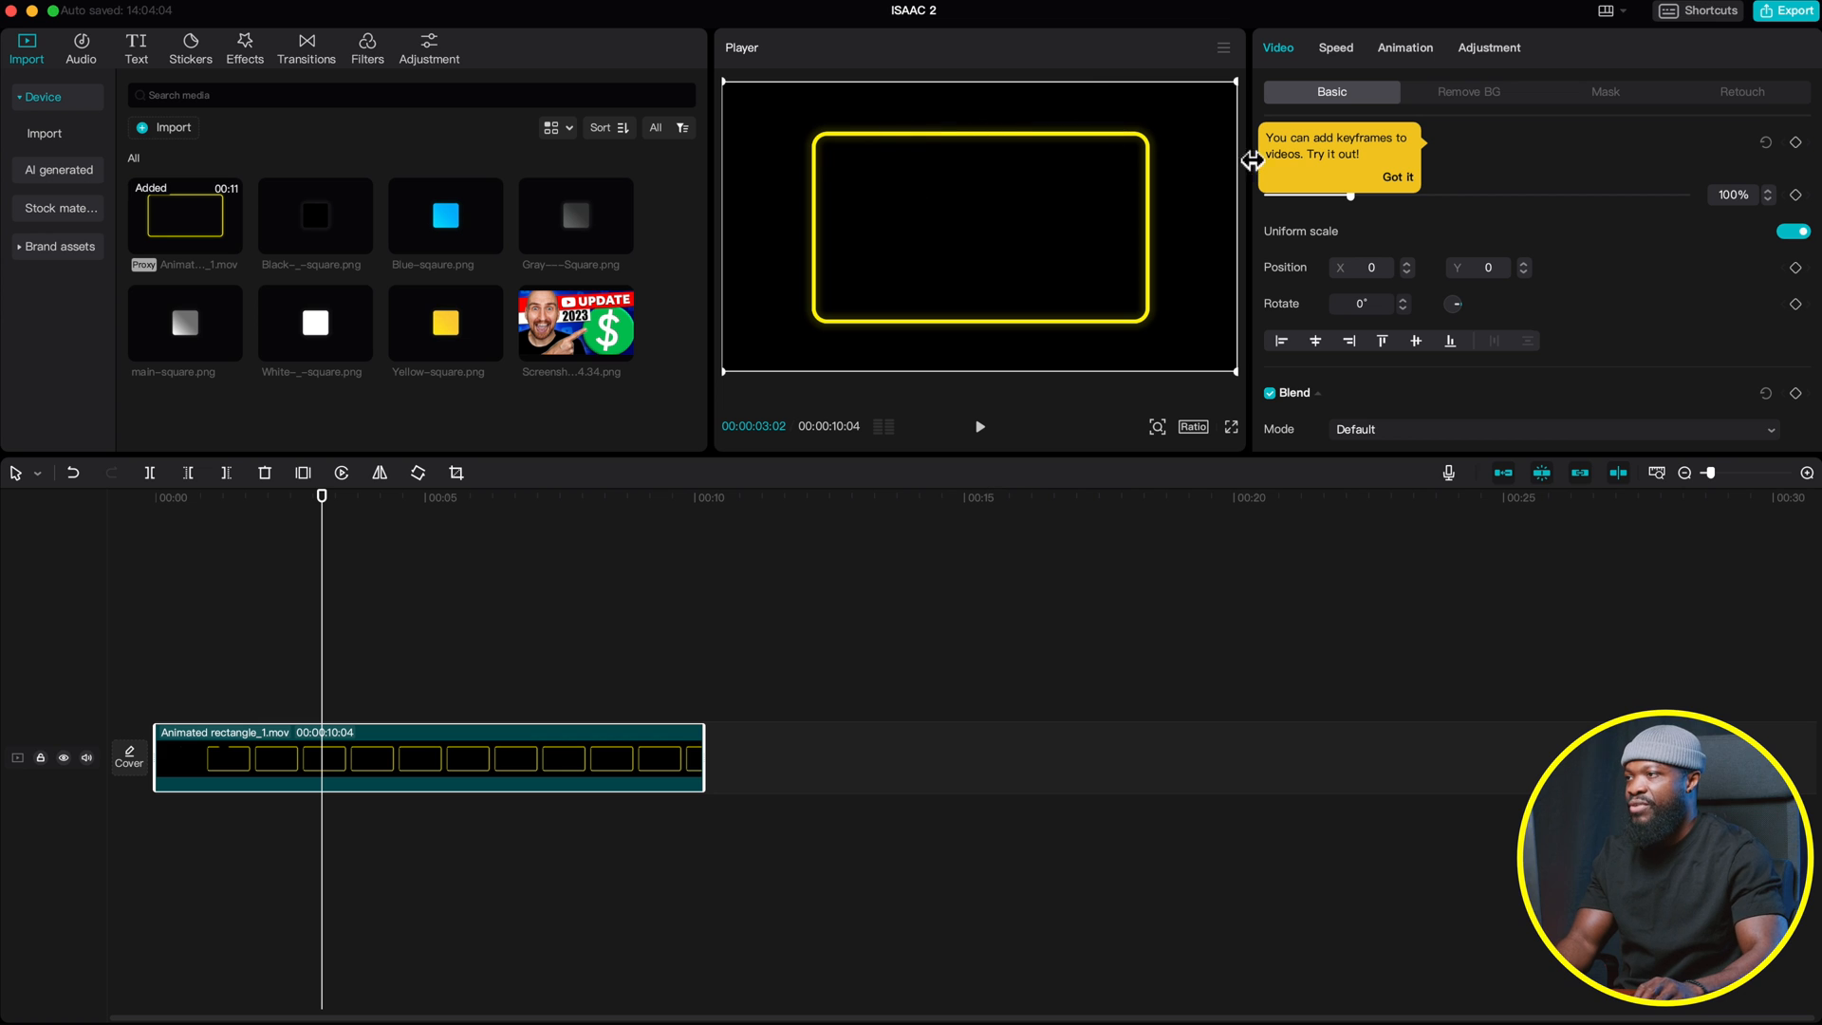
{"action": "left_click", "coordinate": [1400, 178]}
{"action": "left_click", "coordinate": [305, 704]}
{"action": "left_click", "coordinate": [261, 704]}
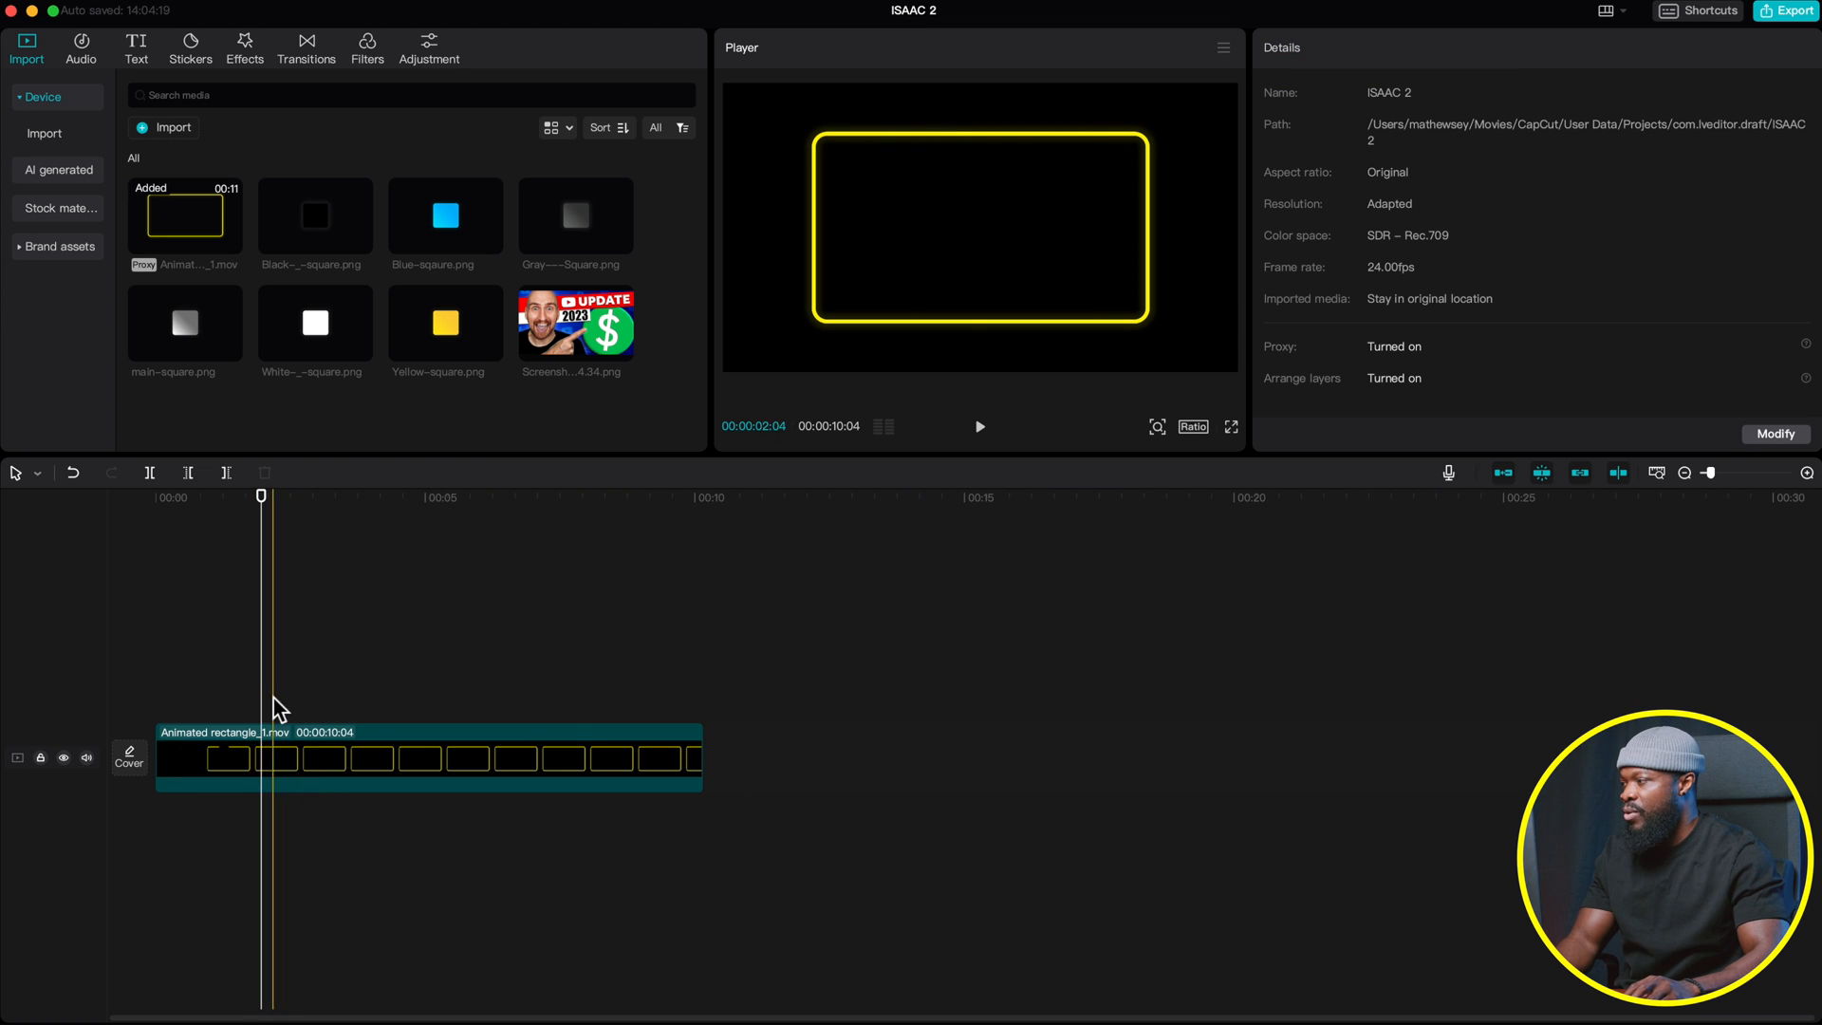
{"action": "left_click", "coordinate": [1194, 429]}
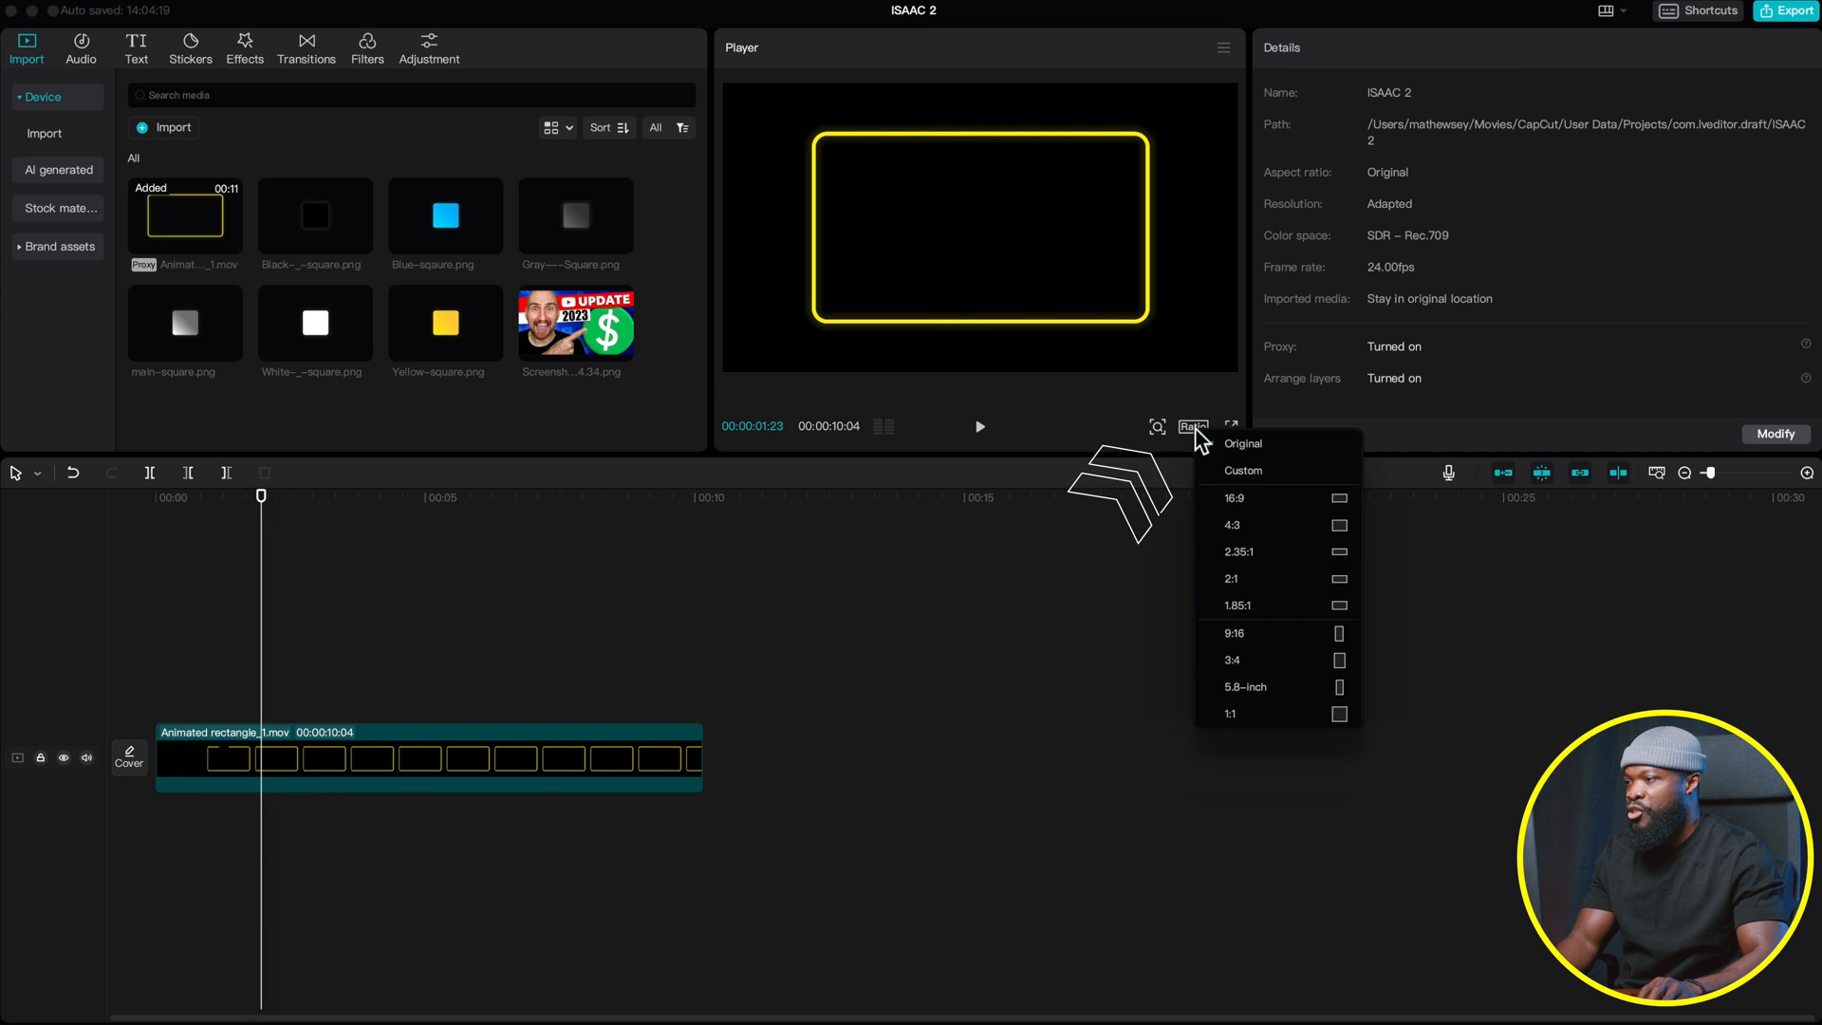
{"action": "left_click", "coordinate": [1246, 512]}
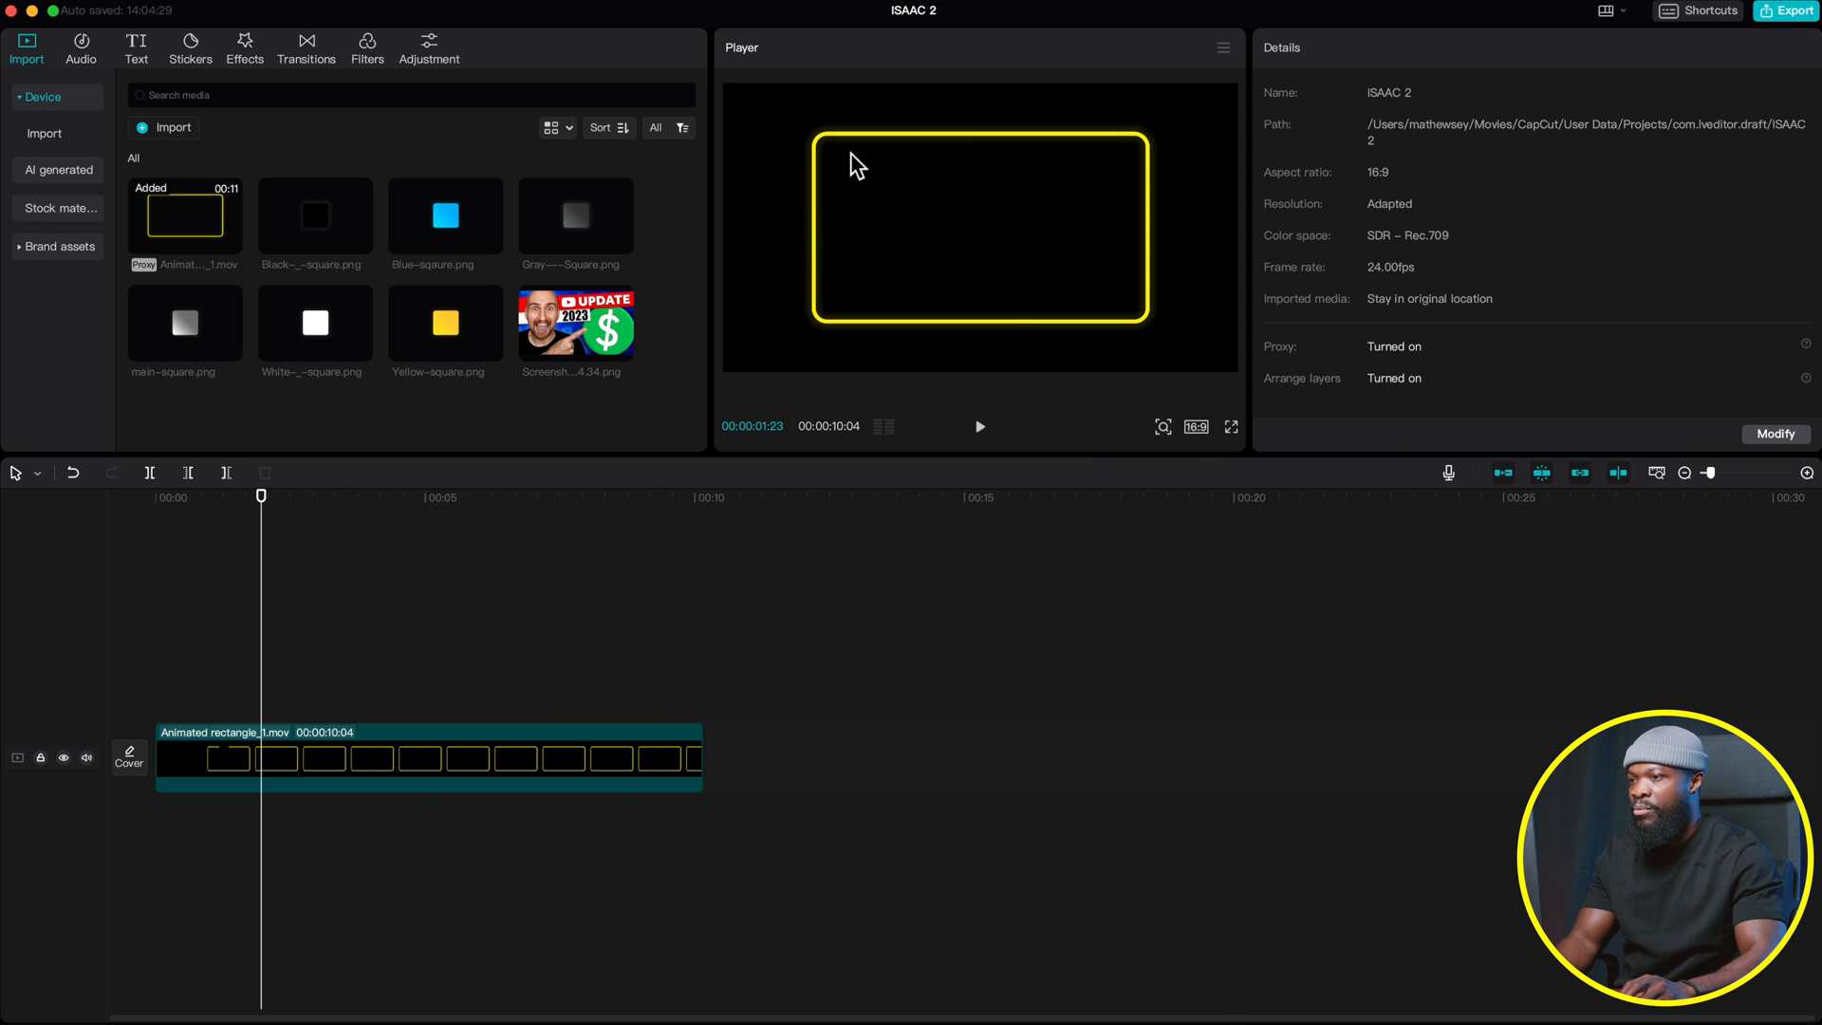
Check the Arrange layers and proxy options in the project settings, and save them with the proxy at 720P
{"action": "left_click", "coordinate": [1781, 435]}
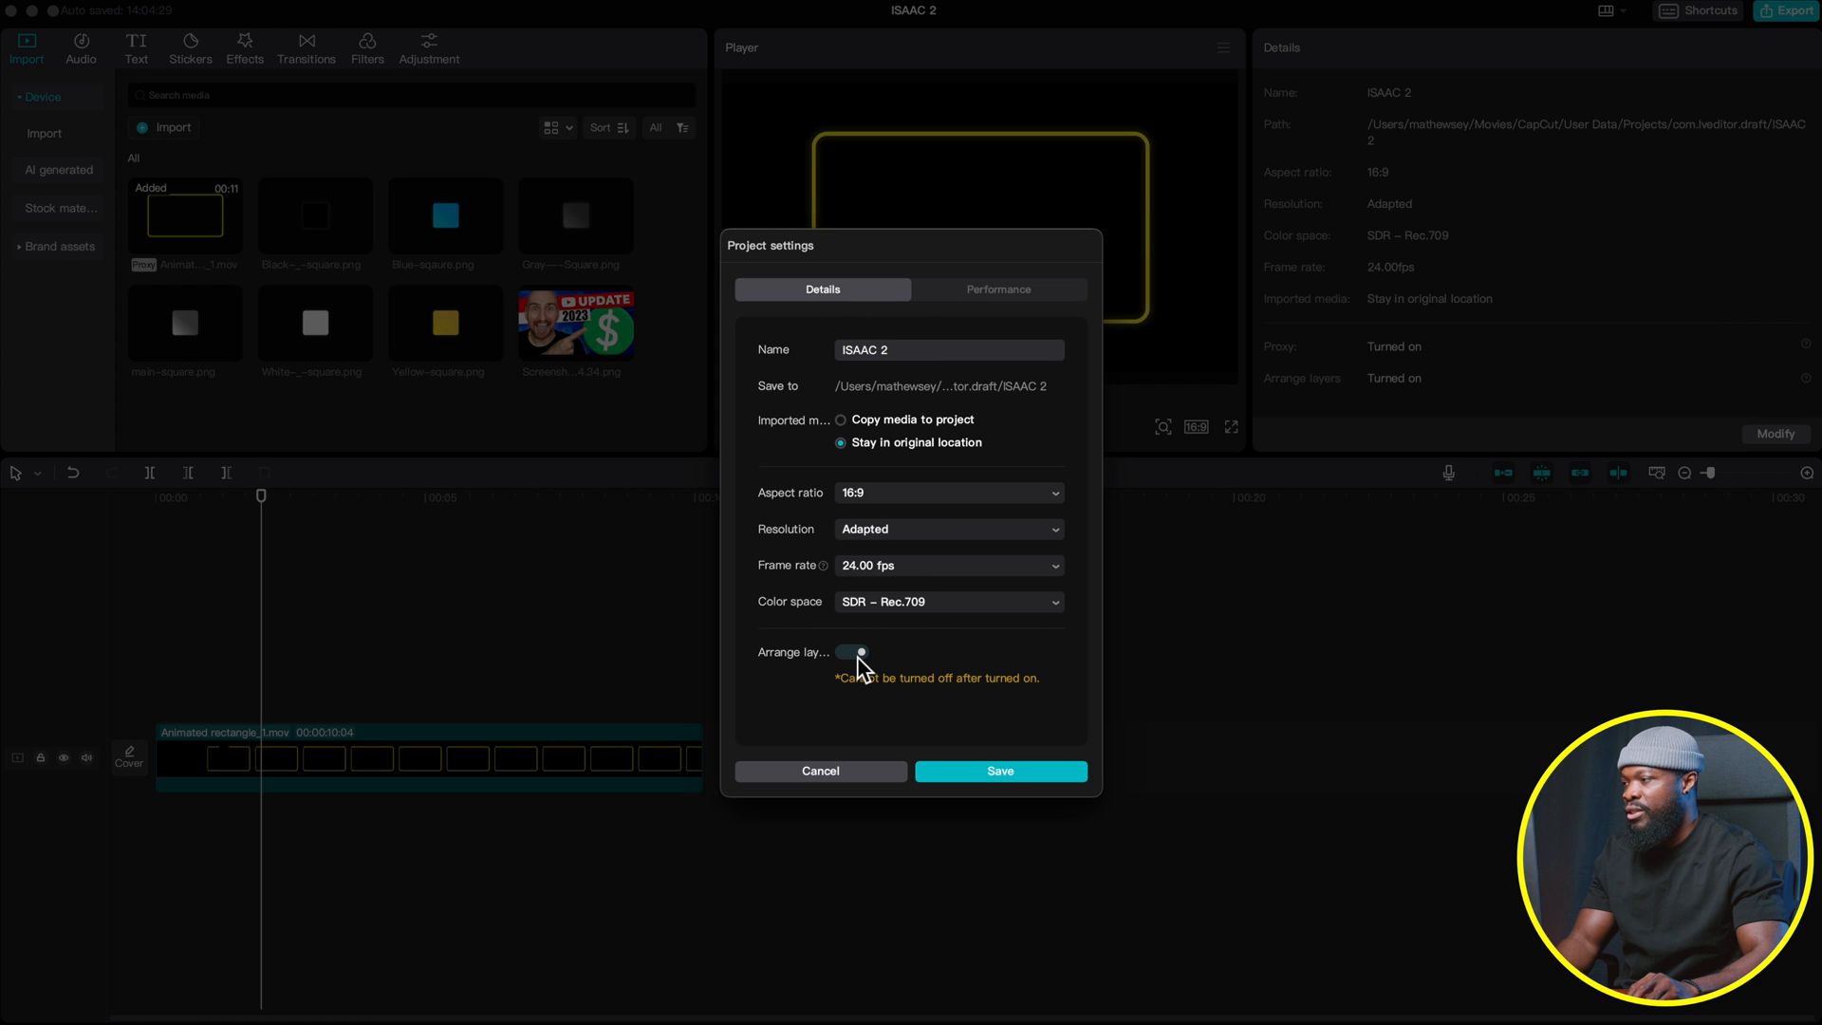
{"action": "left_click", "coordinate": [1023, 298]}
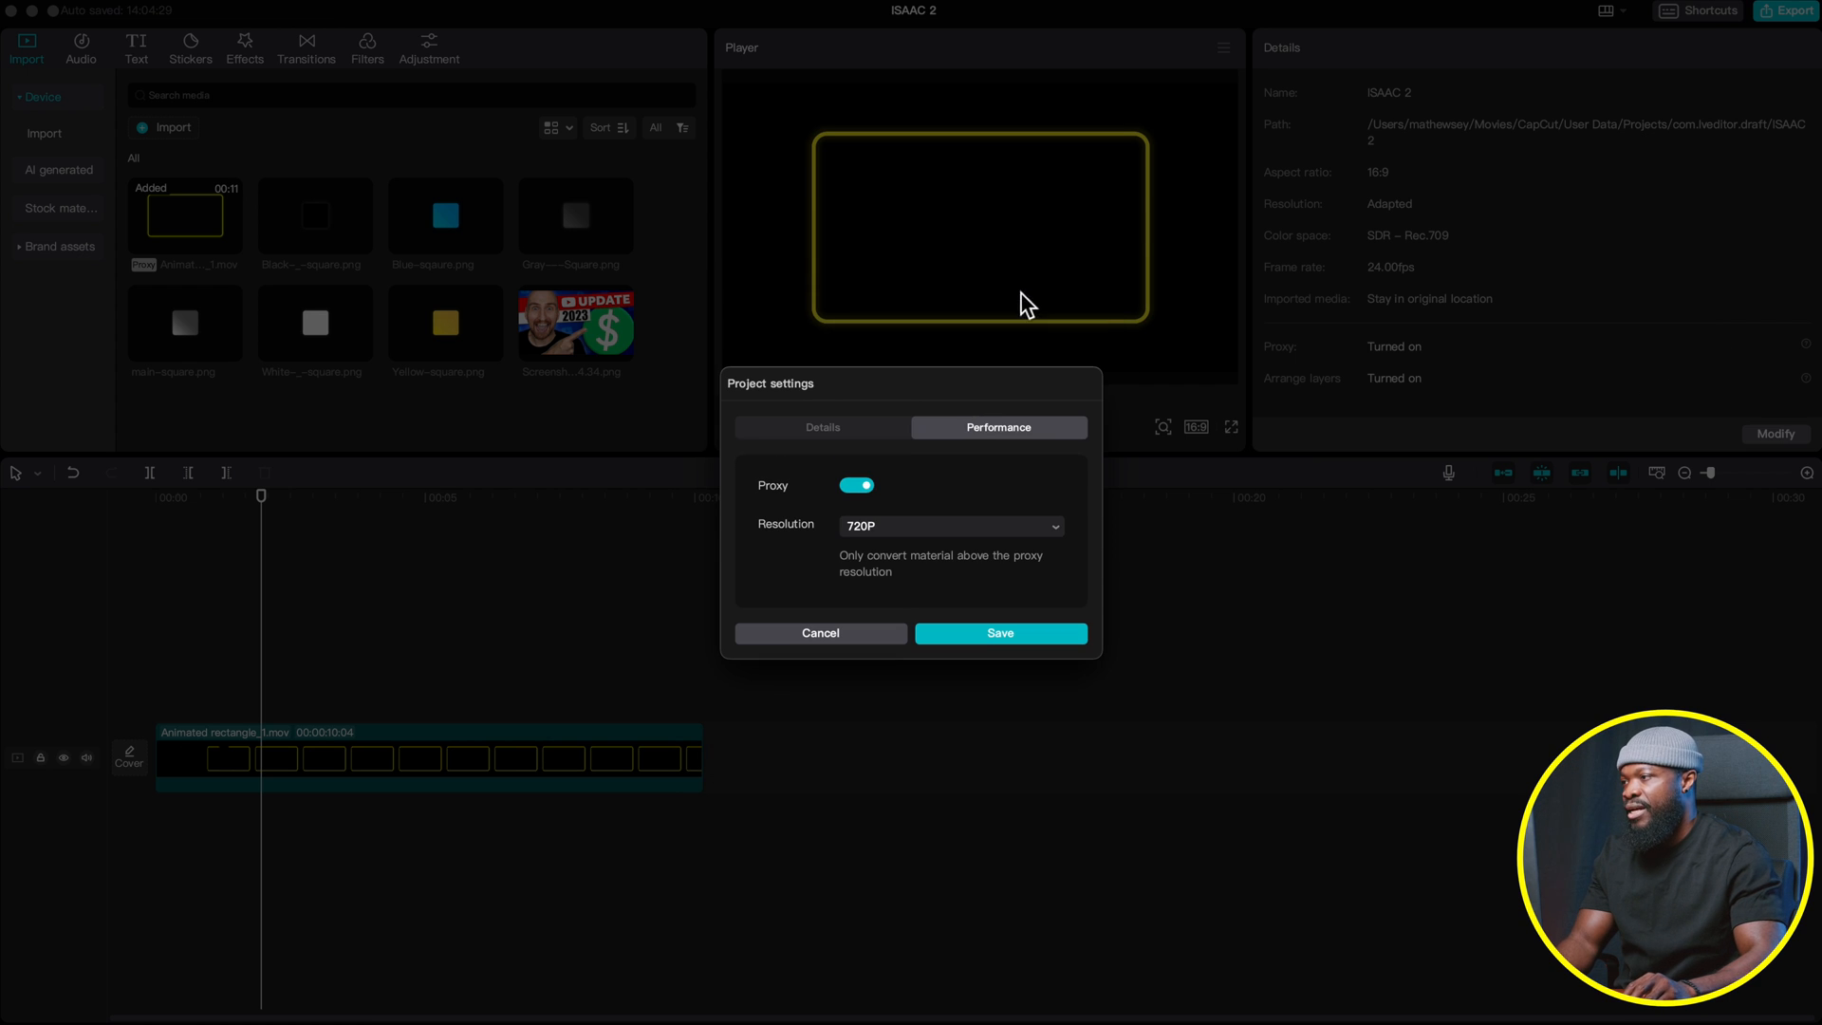
{"action": "left_click", "coordinate": [990, 633]}
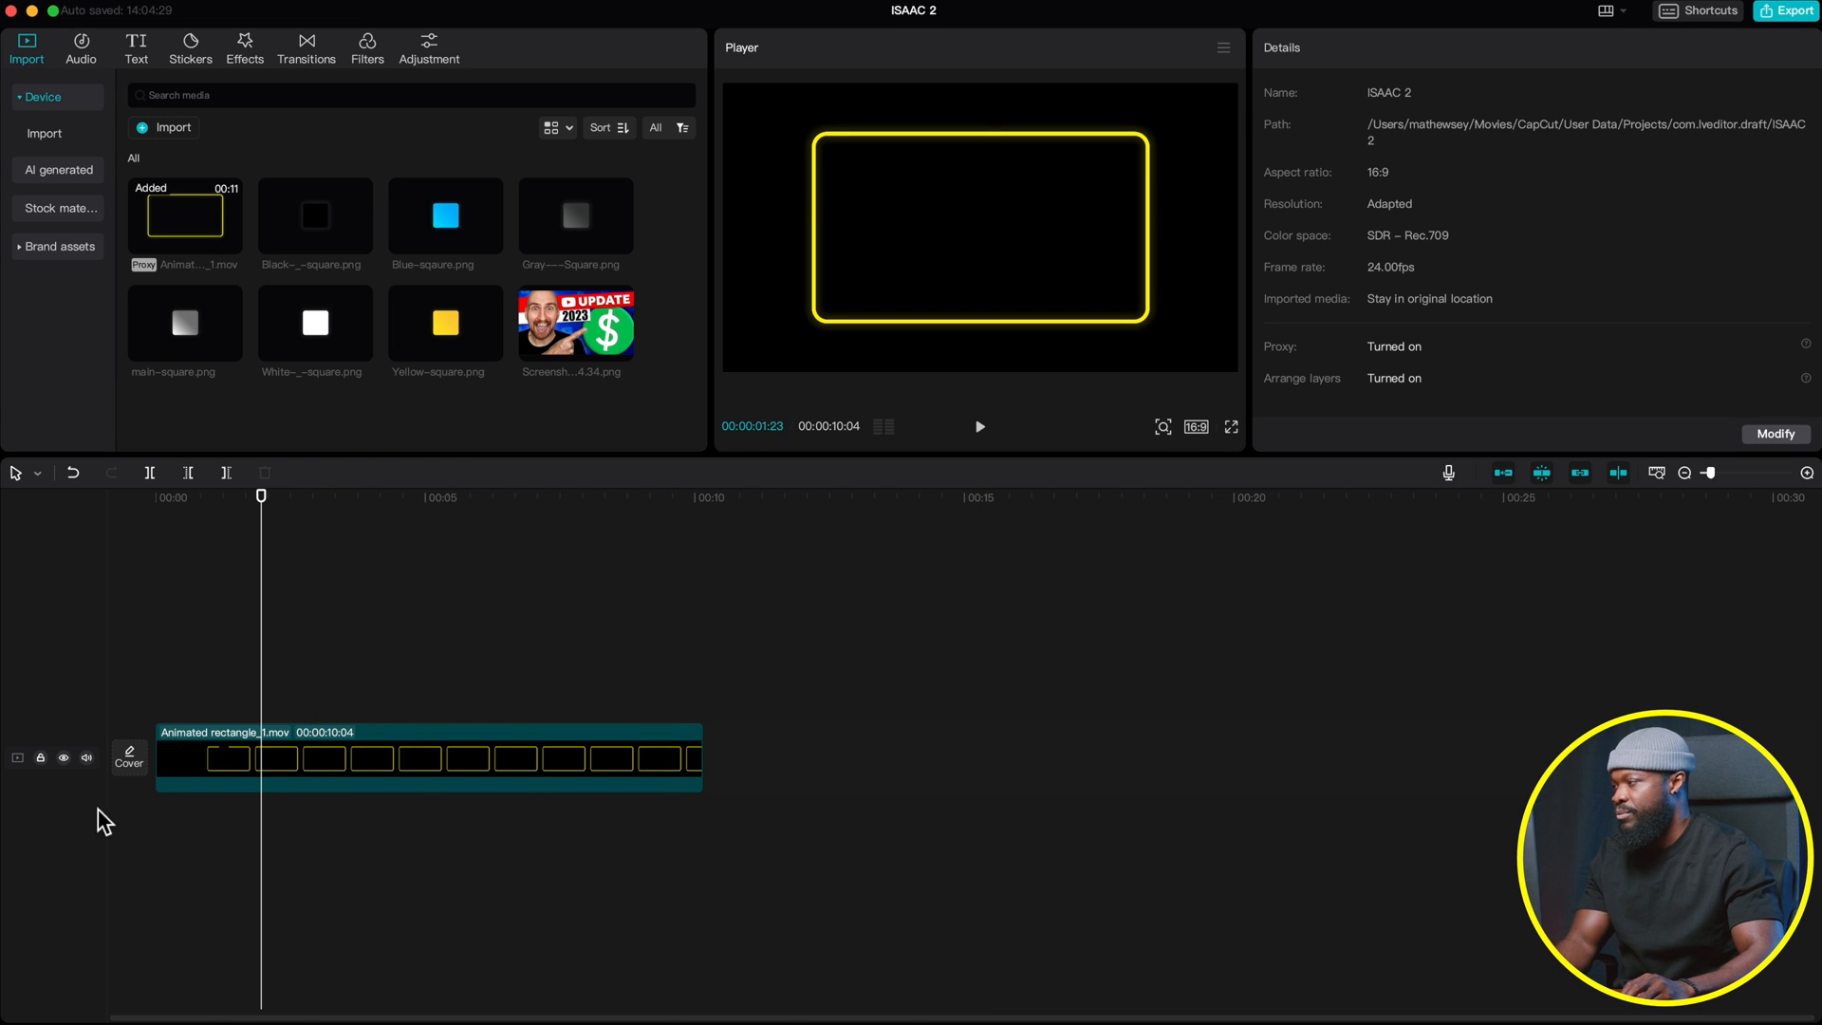
Move the animated rectangle clip up one track and add the screenshot image beneath it, extended to the rectangle clip's end
{"action": "left_click", "coordinate": [256, 750]}
{"action": "left_click_drag", "start_coordinate": [256, 750], "coordinate": [254, 681]}
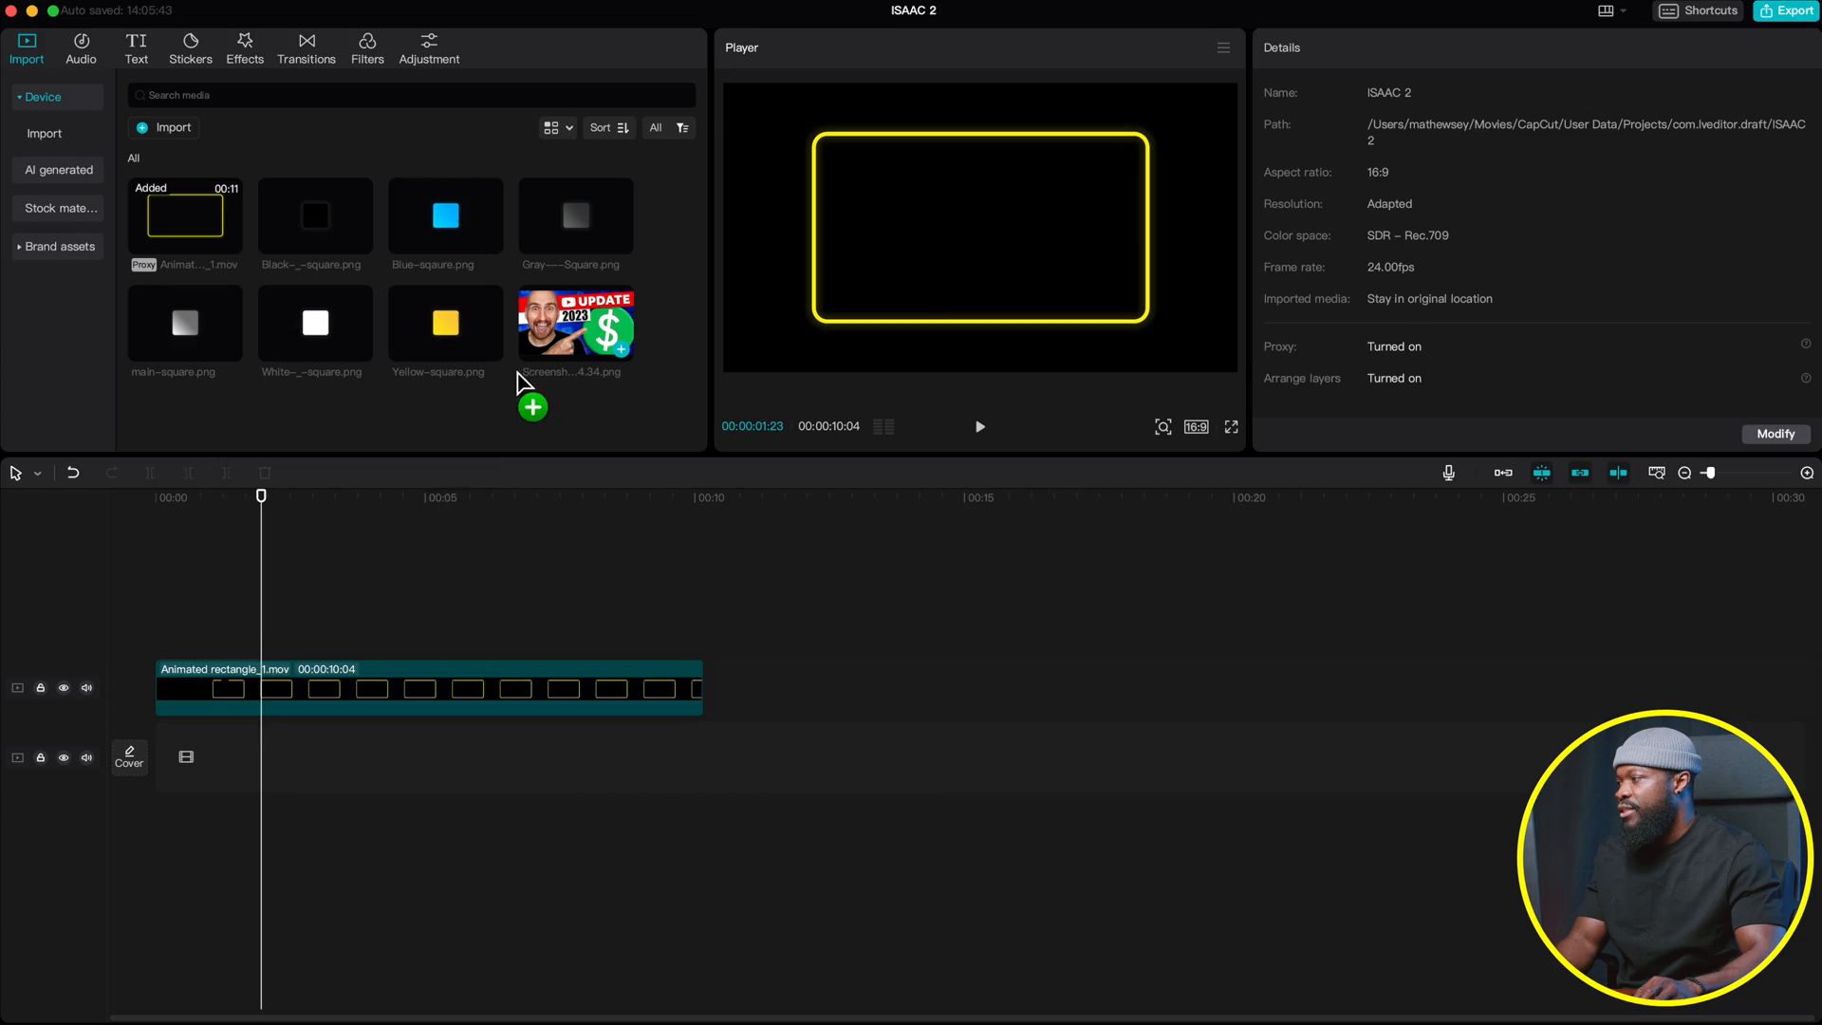
{"action": "left_click_drag", "start_coordinate": [514, 374], "coordinate": [160, 725]}
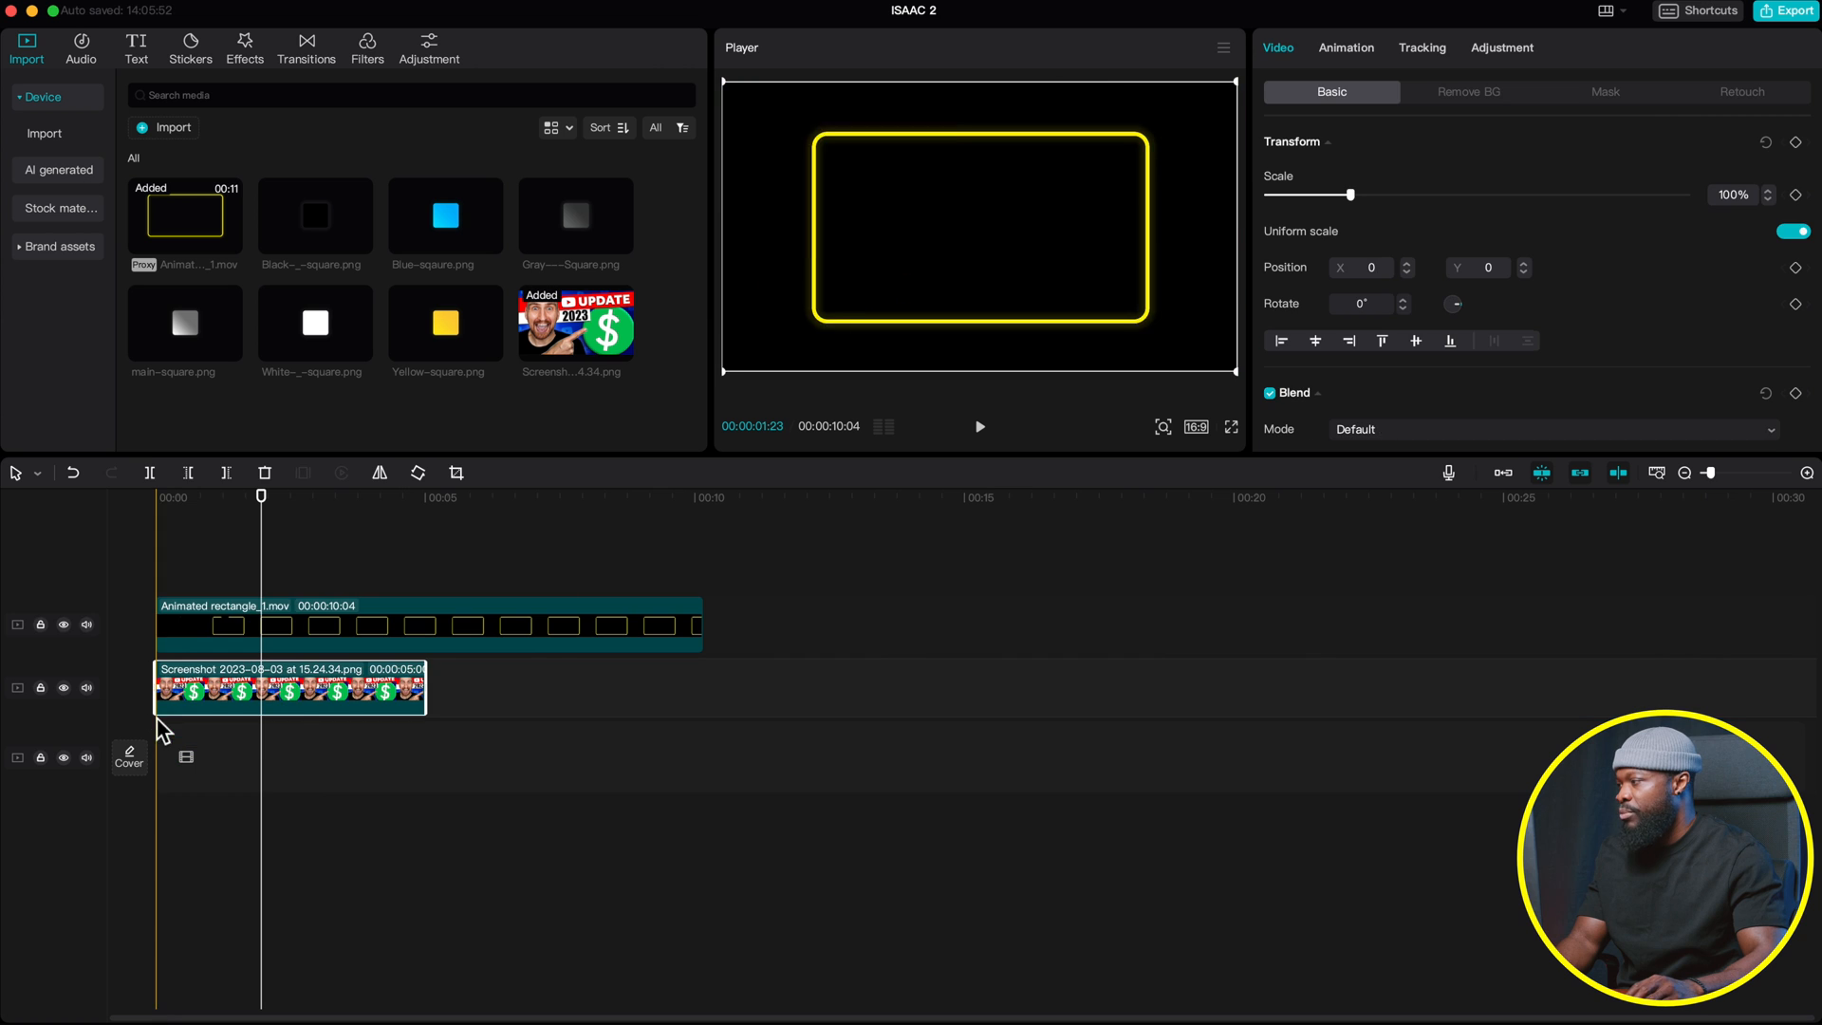
{"action": "left_click_drag", "start_coordinate": [427, 687], "coordinate": [702, 681]}
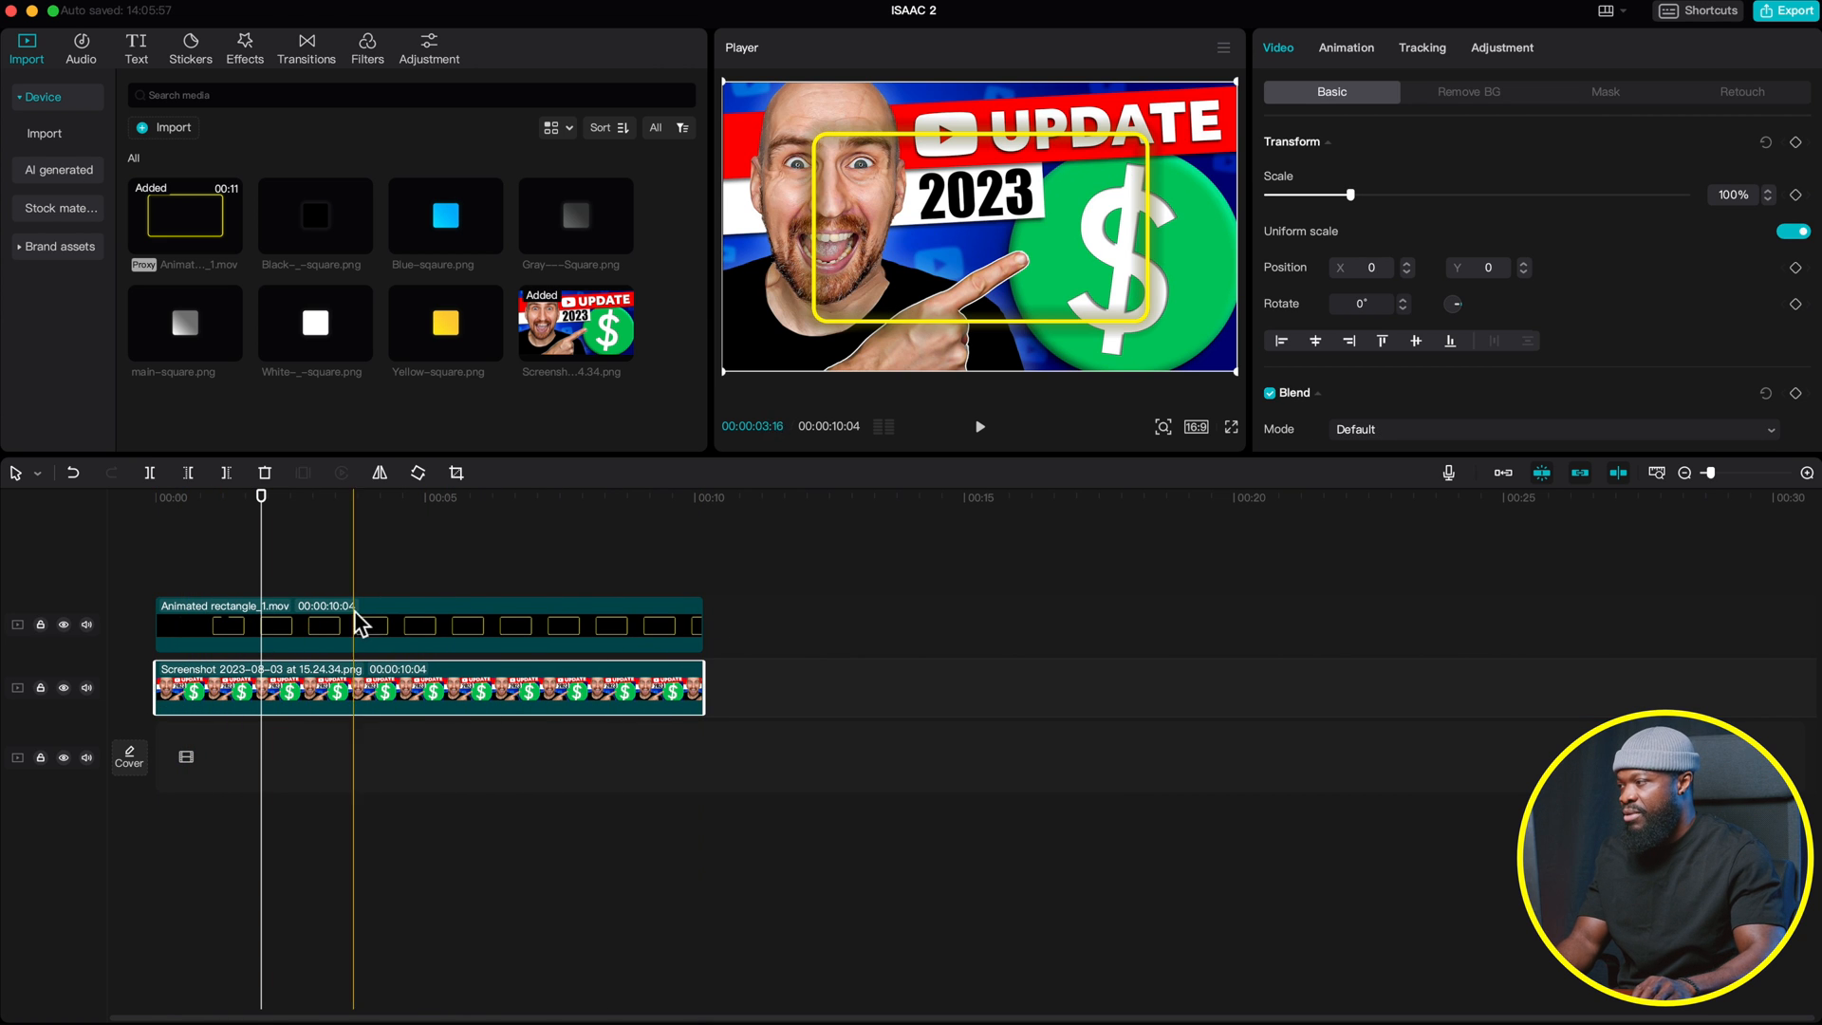
Scale the screenshot image to 65% to fit the yellow frame and give it a rounded Rectangle mask
{"action": "left_click", "coordinate": [218, 688]}
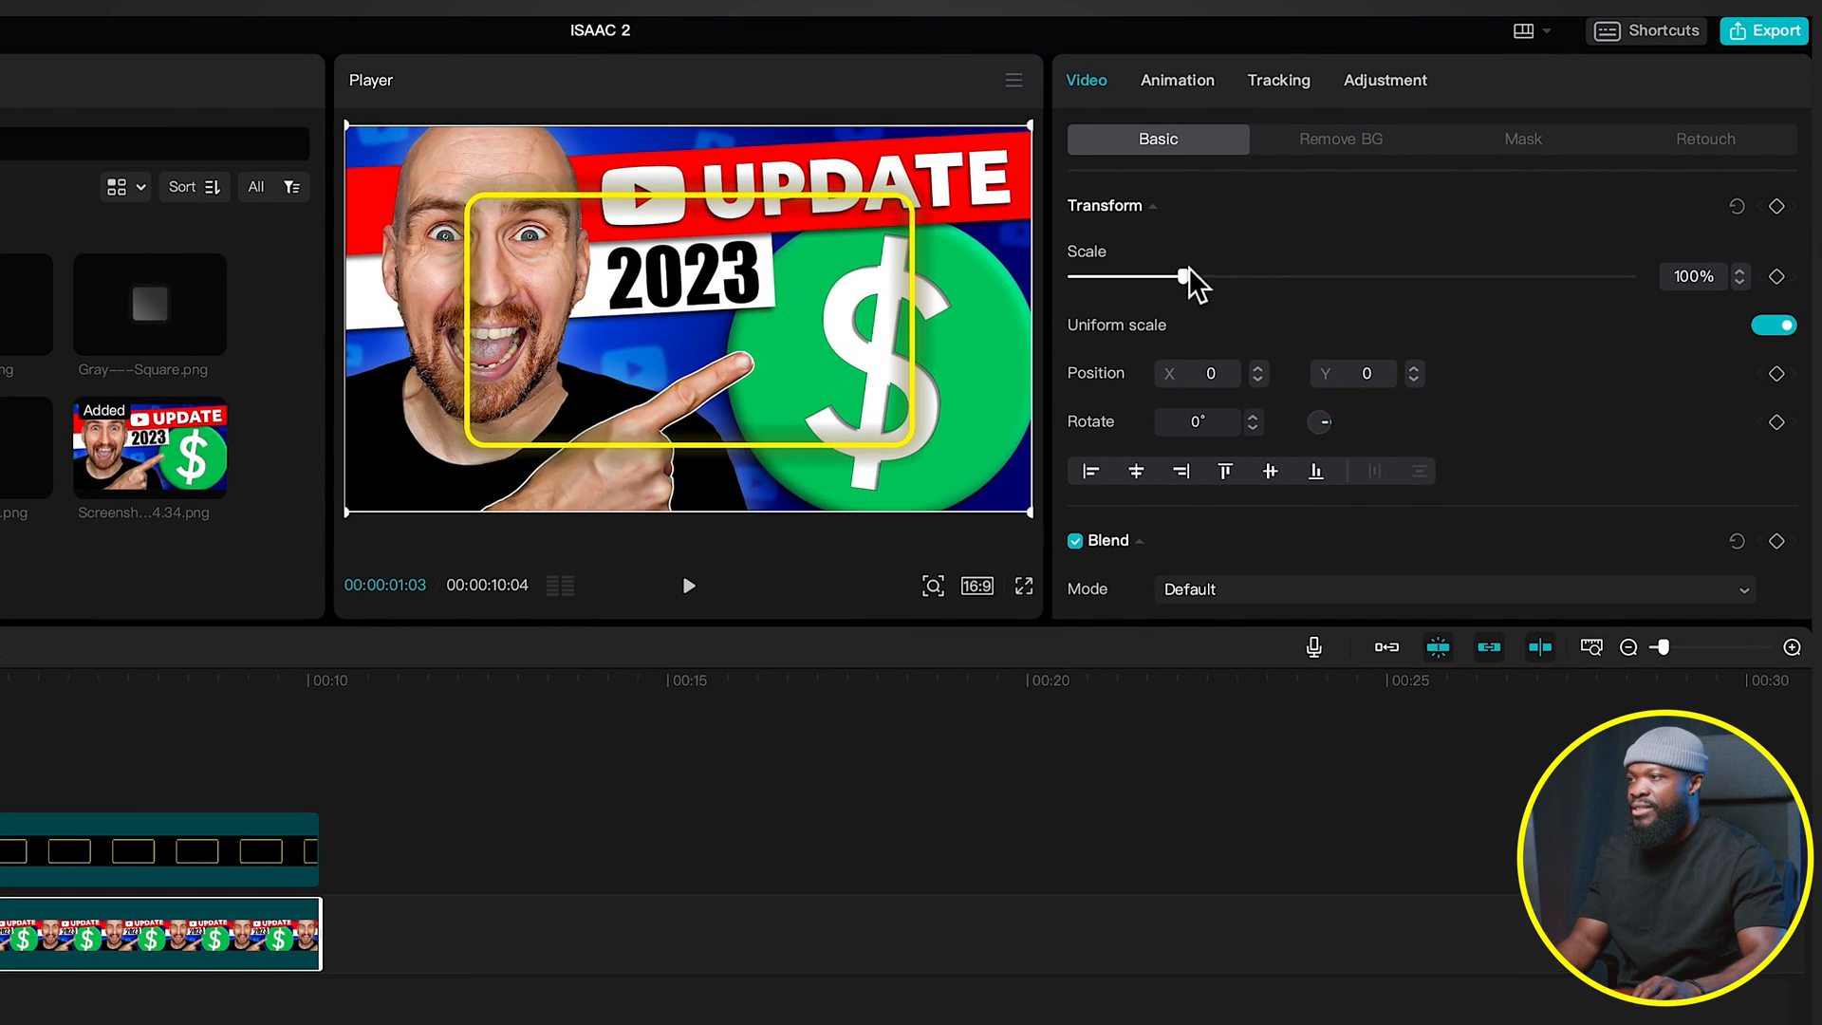
{"action": "left_click_drag", "start_coordinate": [1184, 276], "coordinate": [1145, 278]}
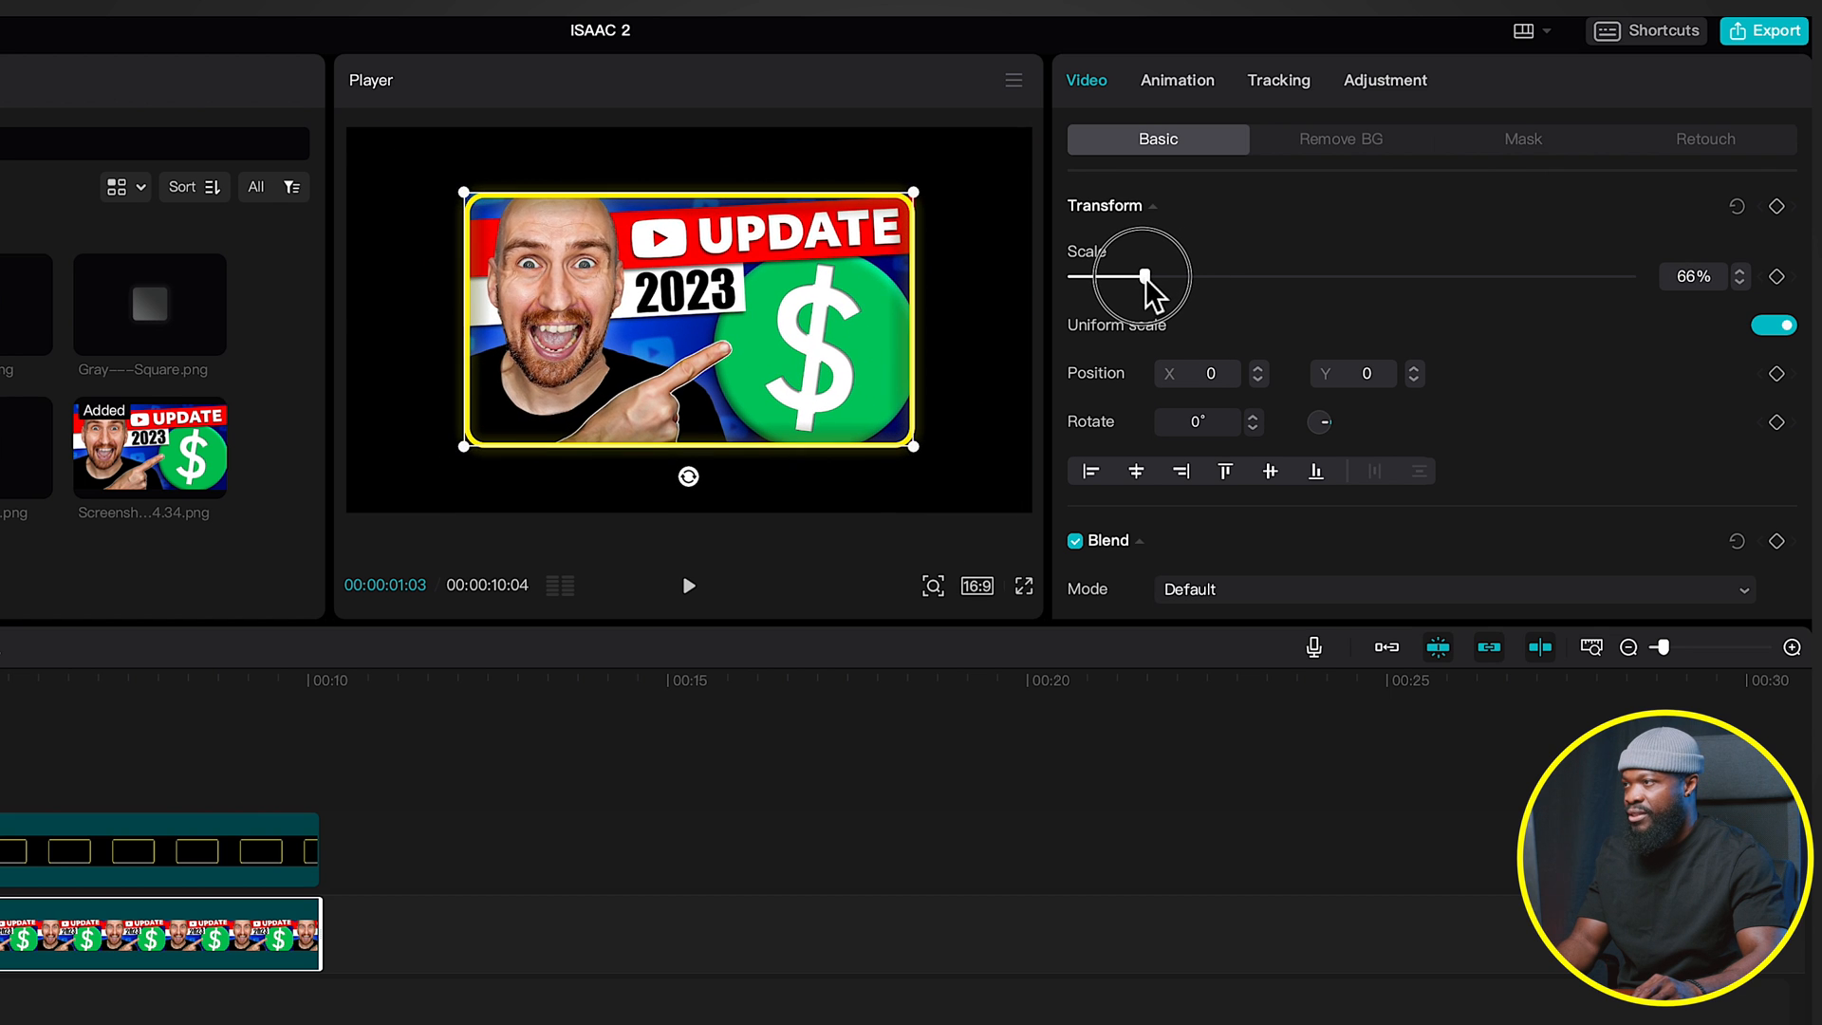
{"action": "left_click", "coordinate": [1525, 140]}
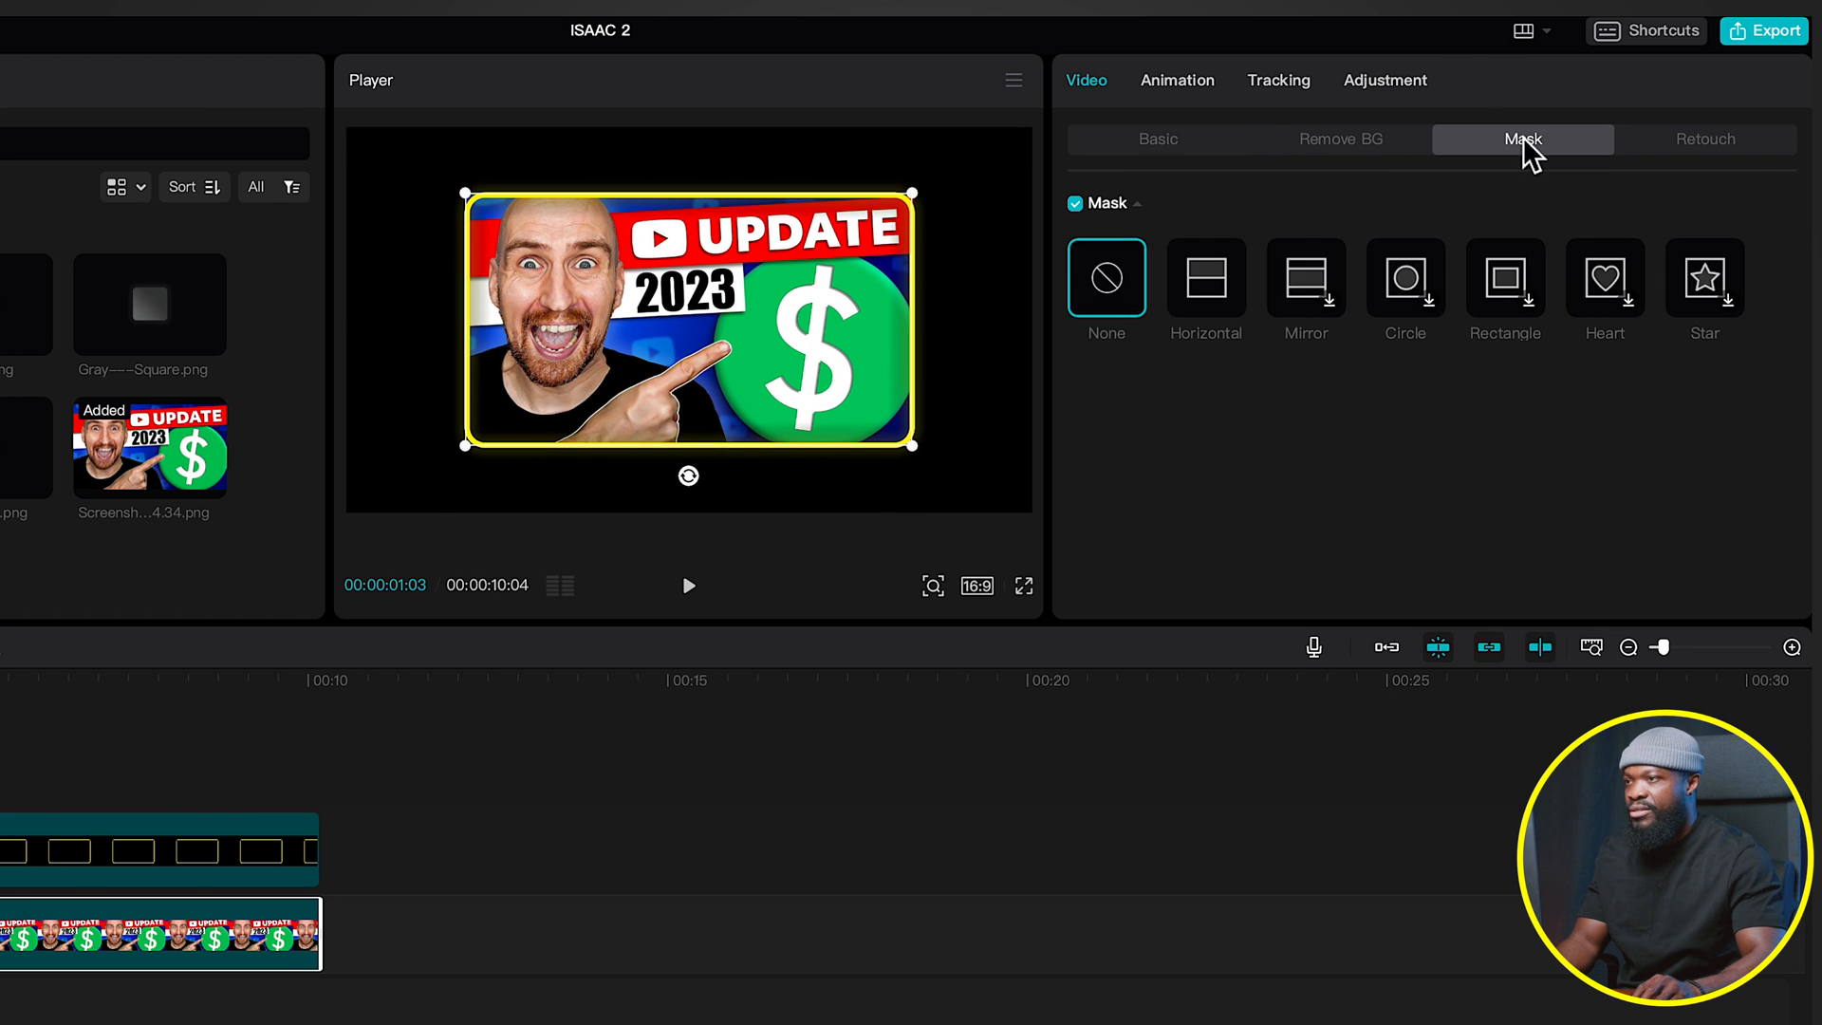
{"action": "left_click", "coordinate": [1509, 289]}
{"action": "left_click_drag", "start_coordinate": [800, 257], "coordinate": [916, 225]}
{"action": "scroll", "coordinate": [1543, 550], "scroll_direction": "down", "scroll_amount": 1}
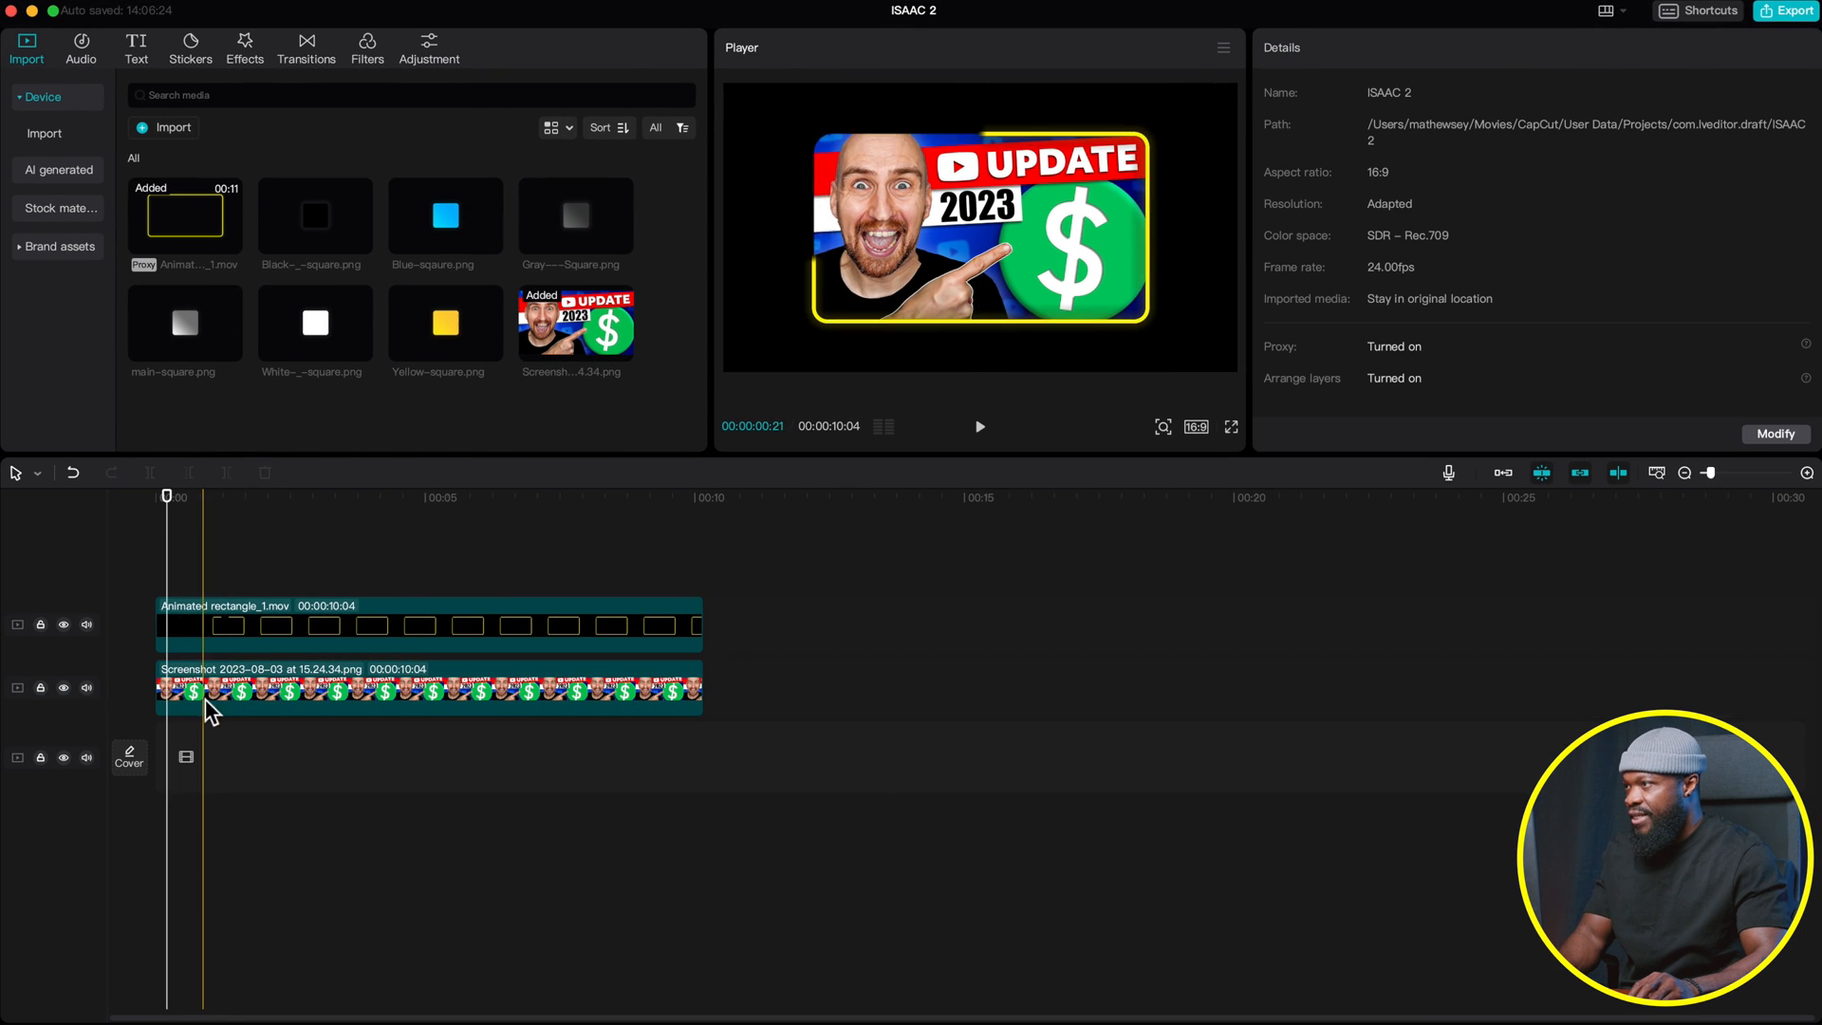
Add scale and position keyframes to the screenshot image at 00:00:00:00 and at 00:00:00:08
{"action": "left_click", "coordinate": [193, 691]}
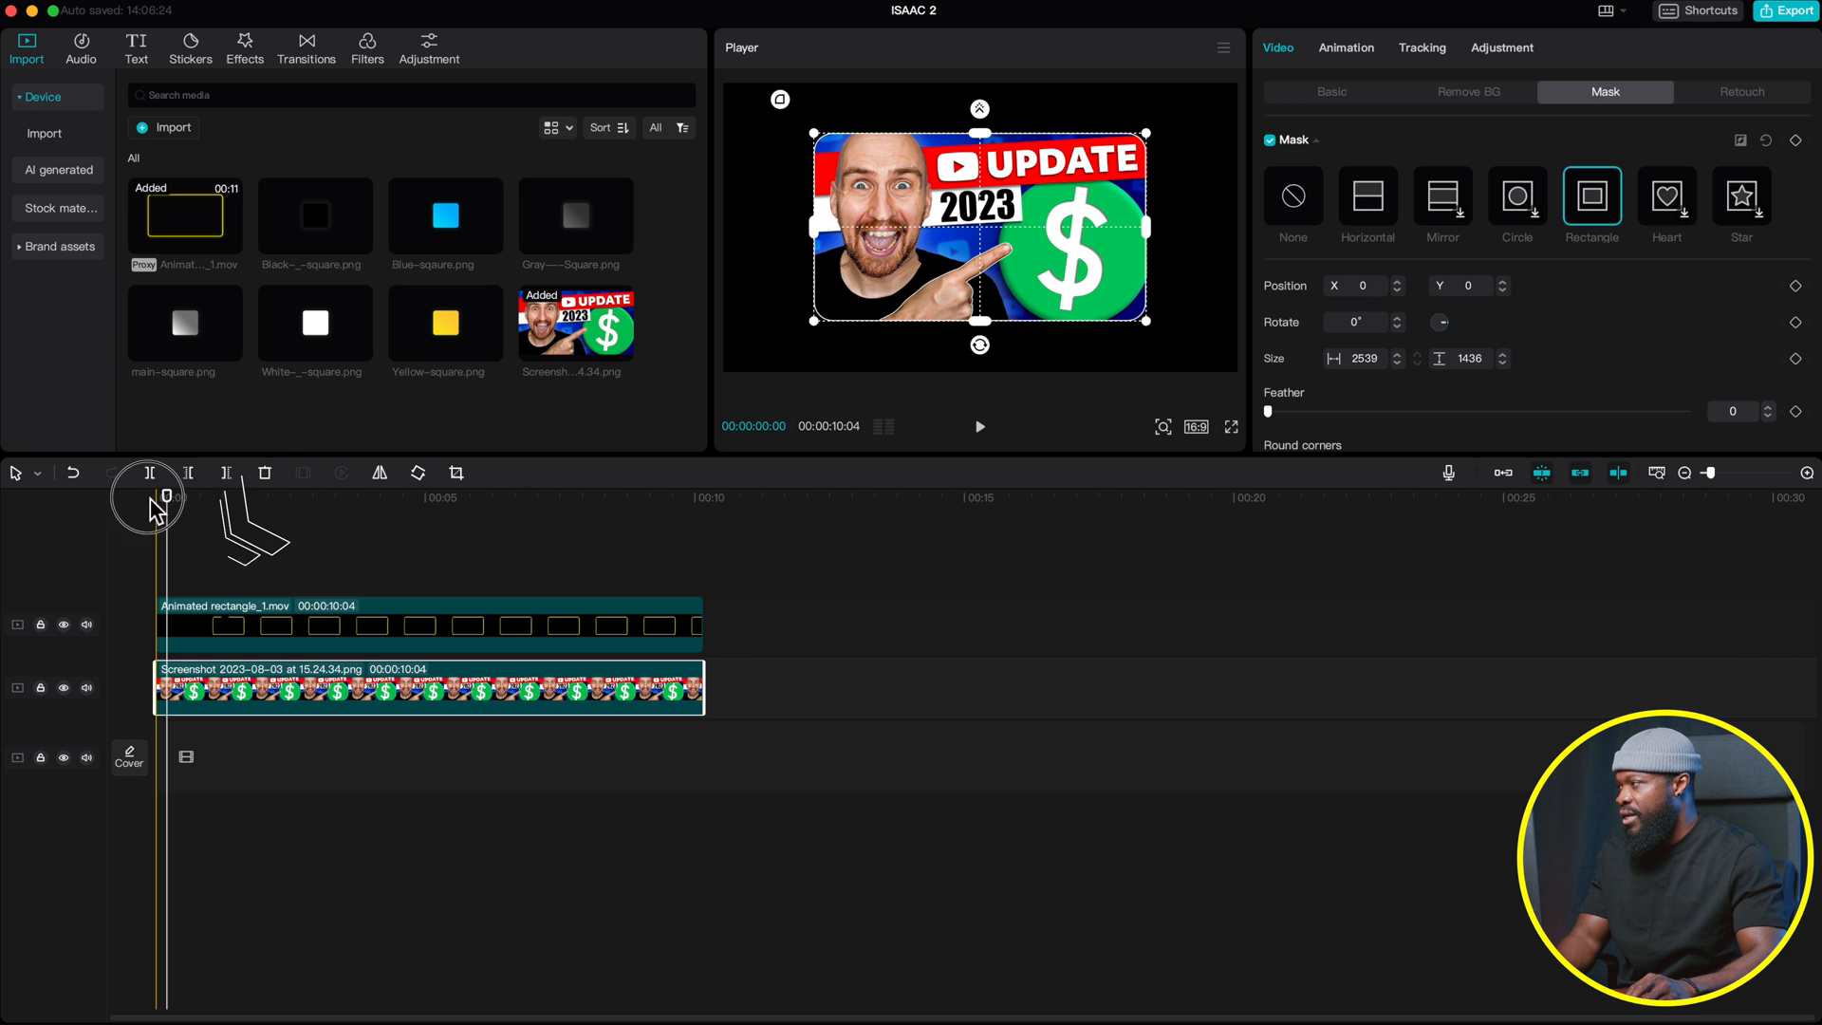
{"action": "left_click_drag", "start_coordinate": [167, 496], "coordinate": [99, 493]}
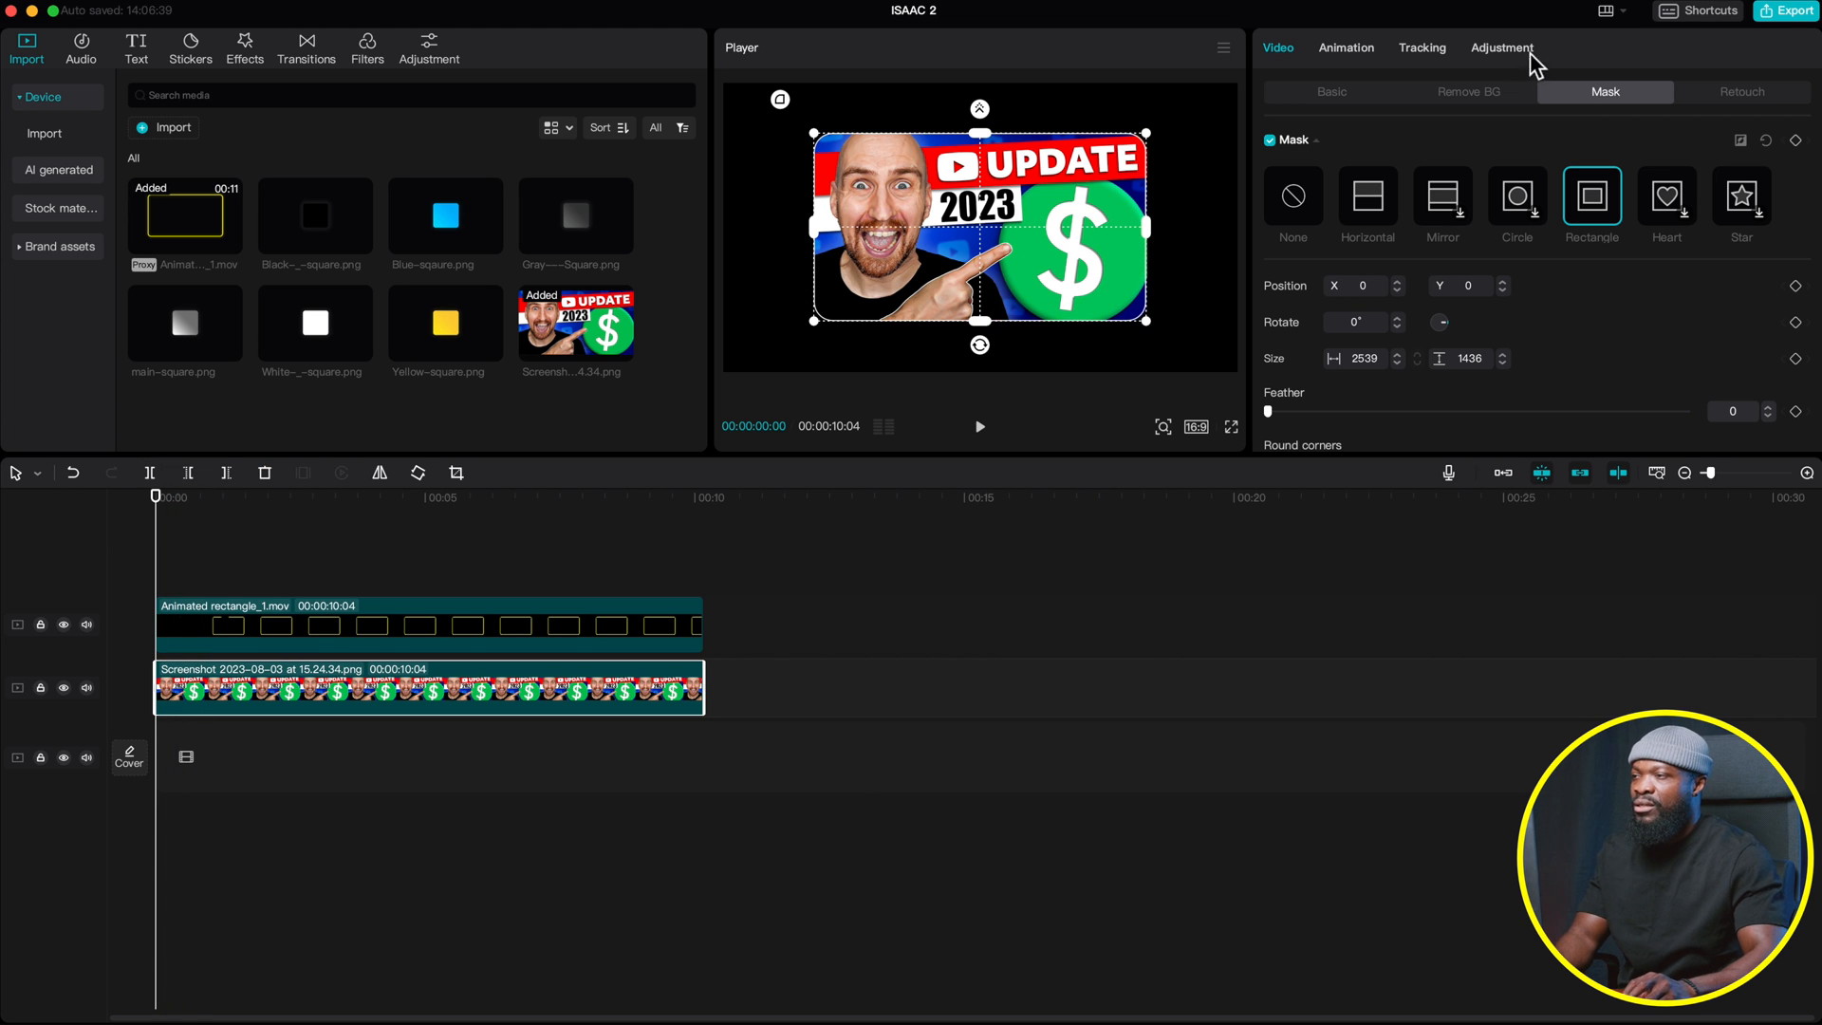
{"action": "left_click", "coordinate": [1338, 92]}
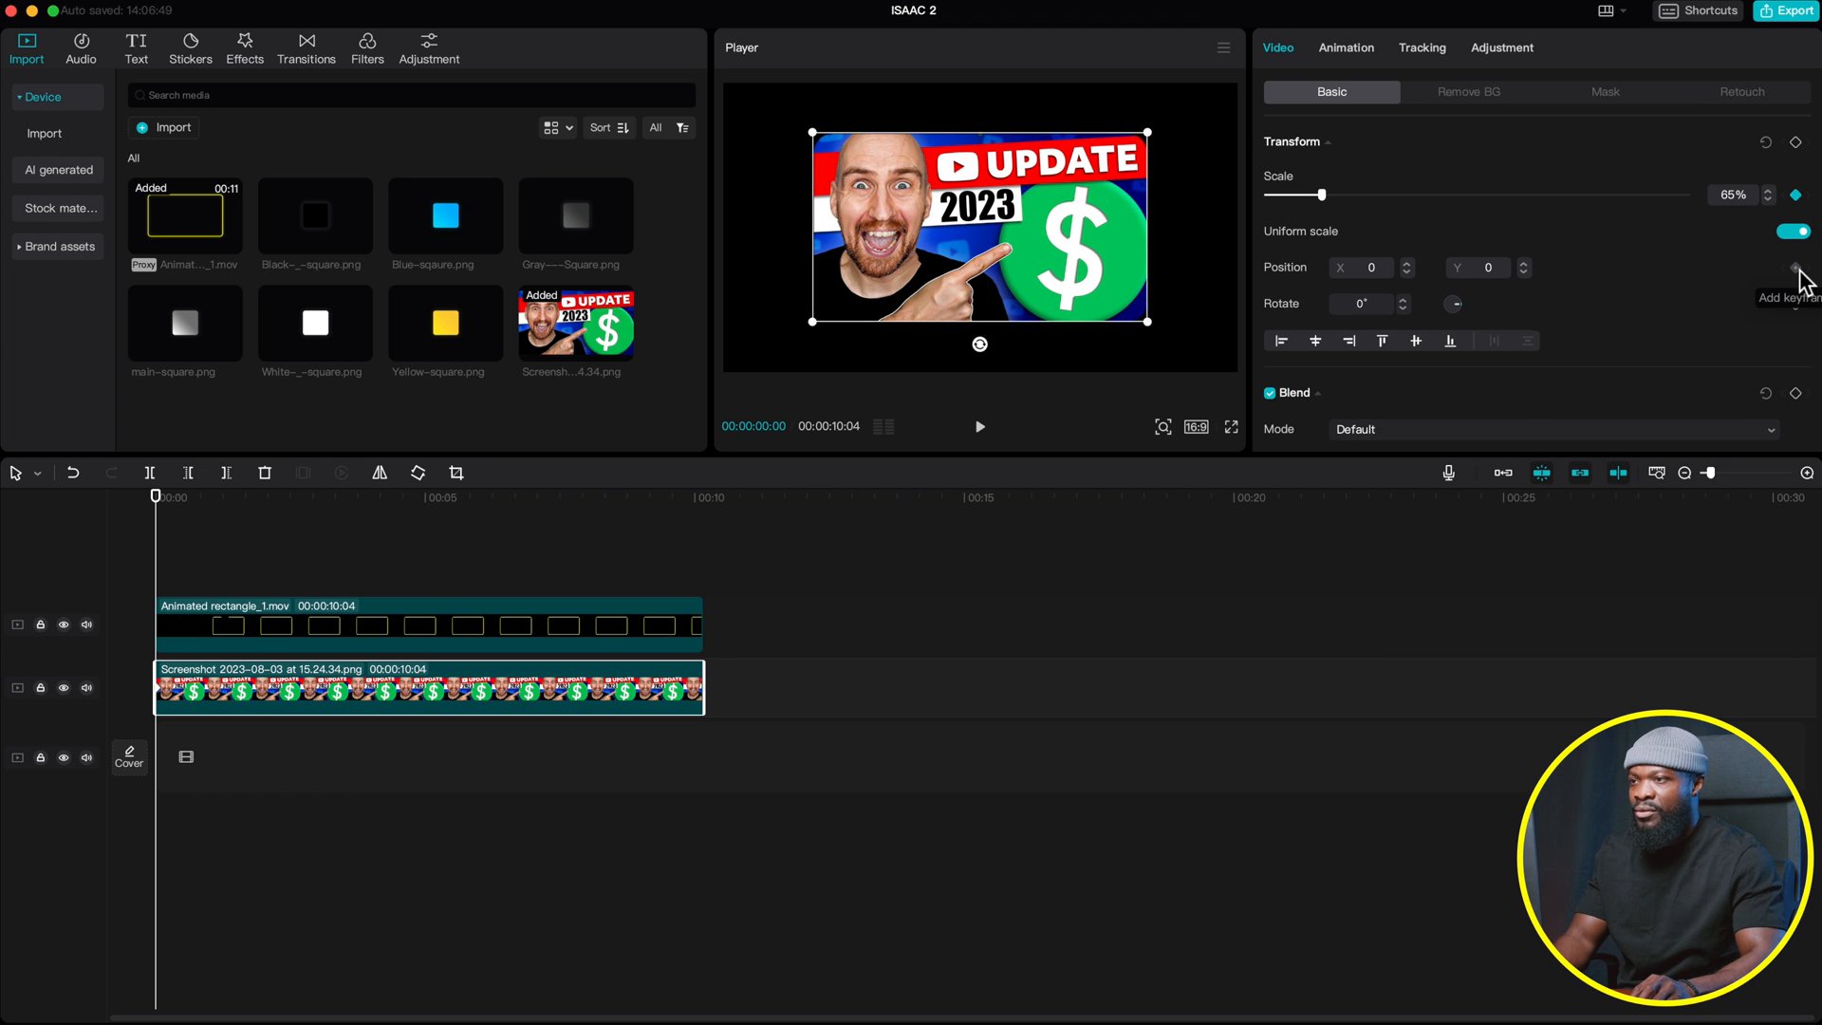
{"action": "left_click", "coordinate": [174, 560]}
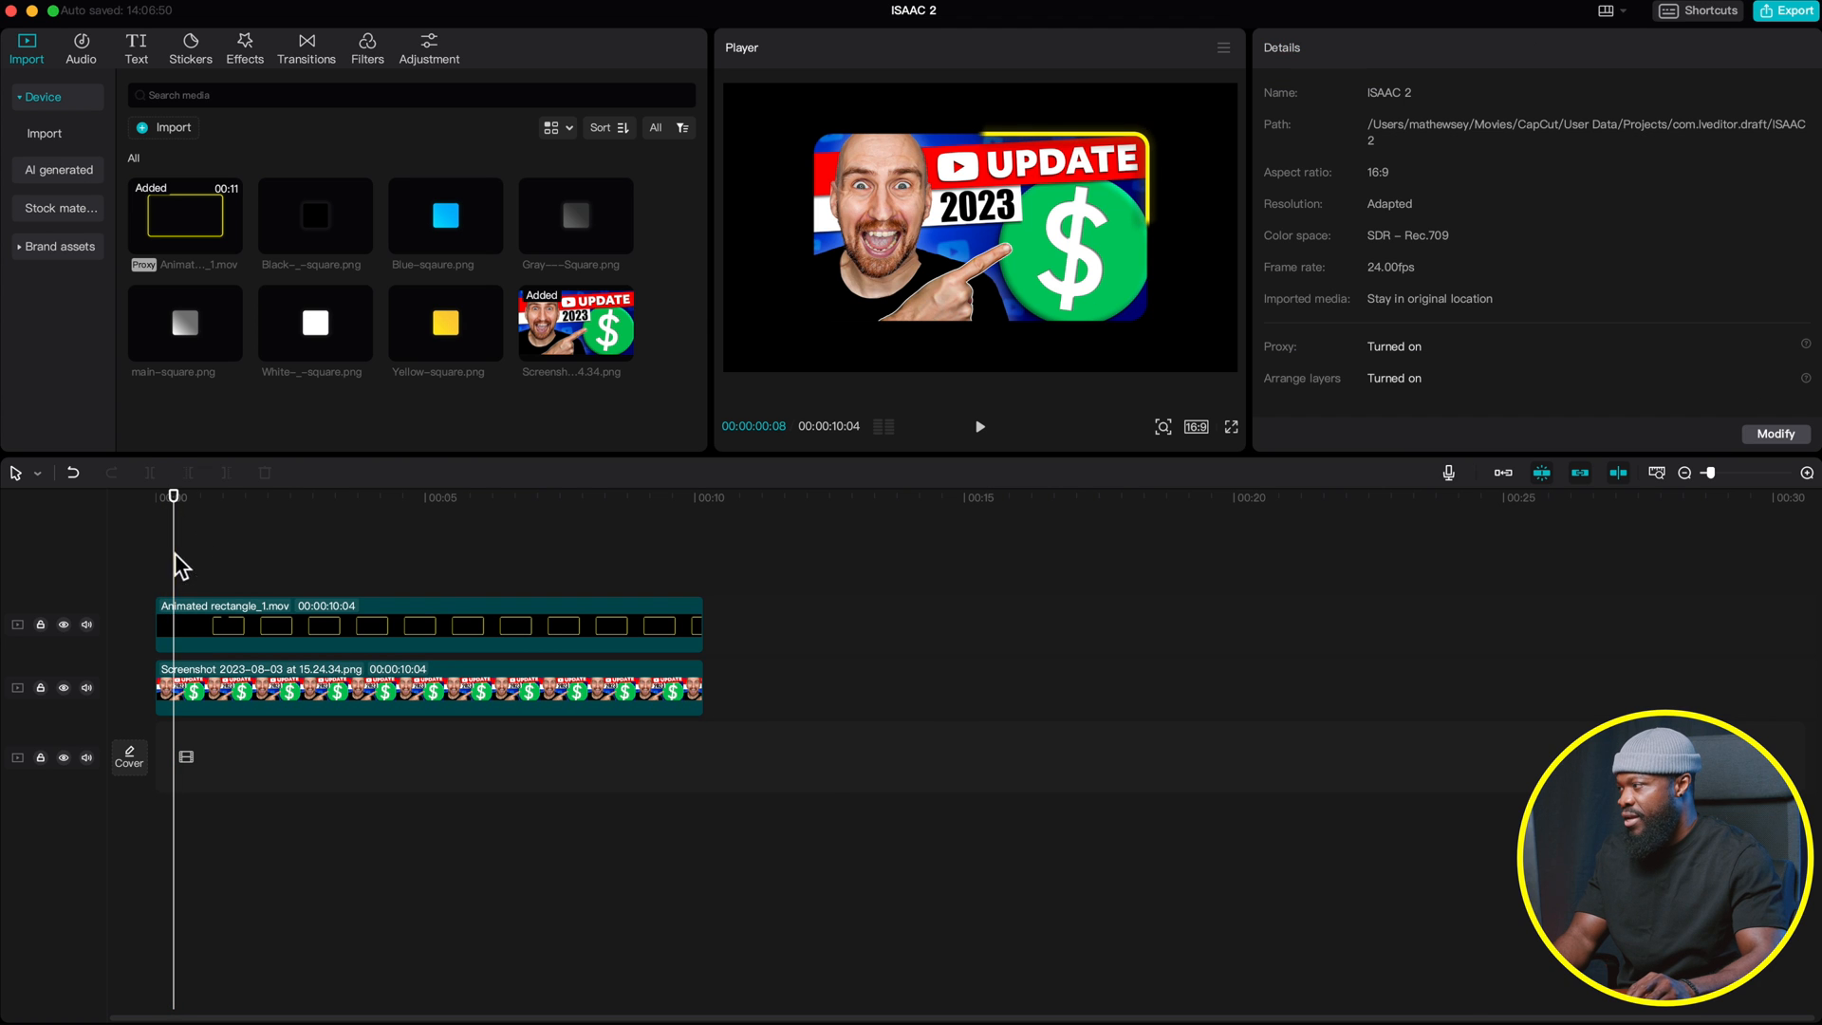
{"action": "left_click", "coordinate": [180, 697]}
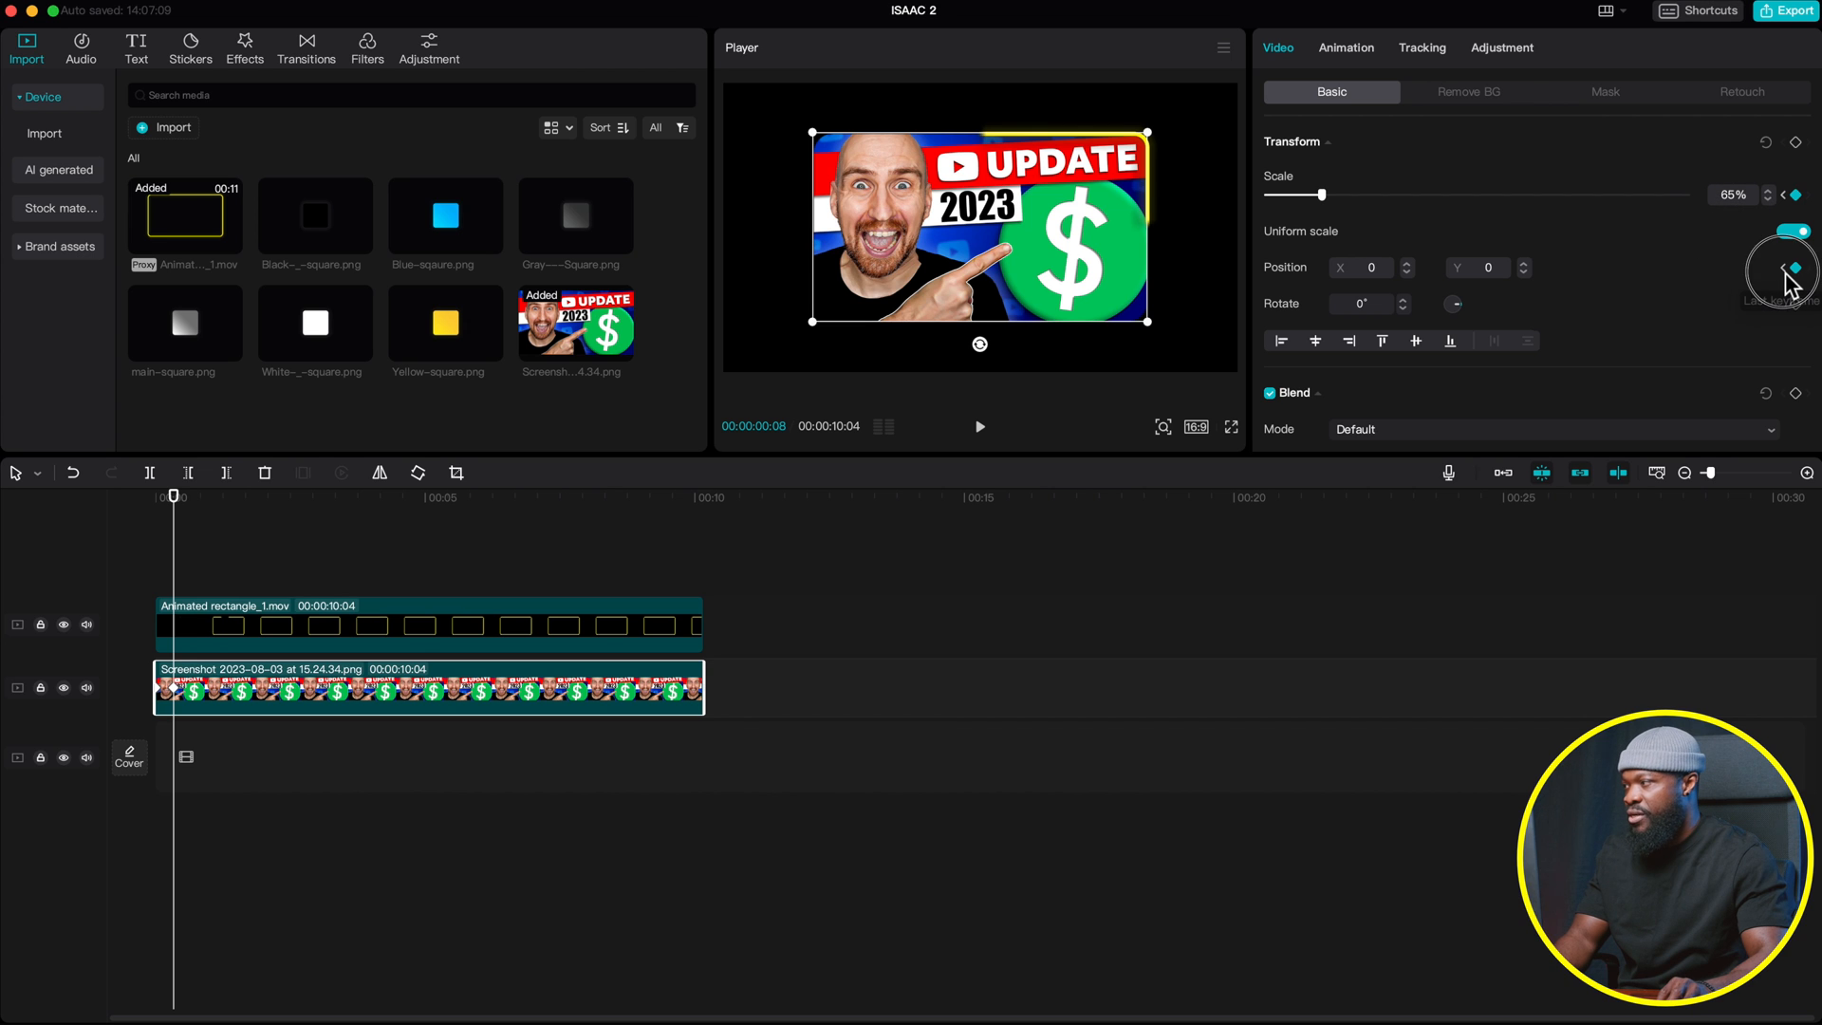
At the screenshot image's first keyframe, set the scale to 60% and the Y position to -38
{"action": "left_click", "coordinate": [1785, 271]}
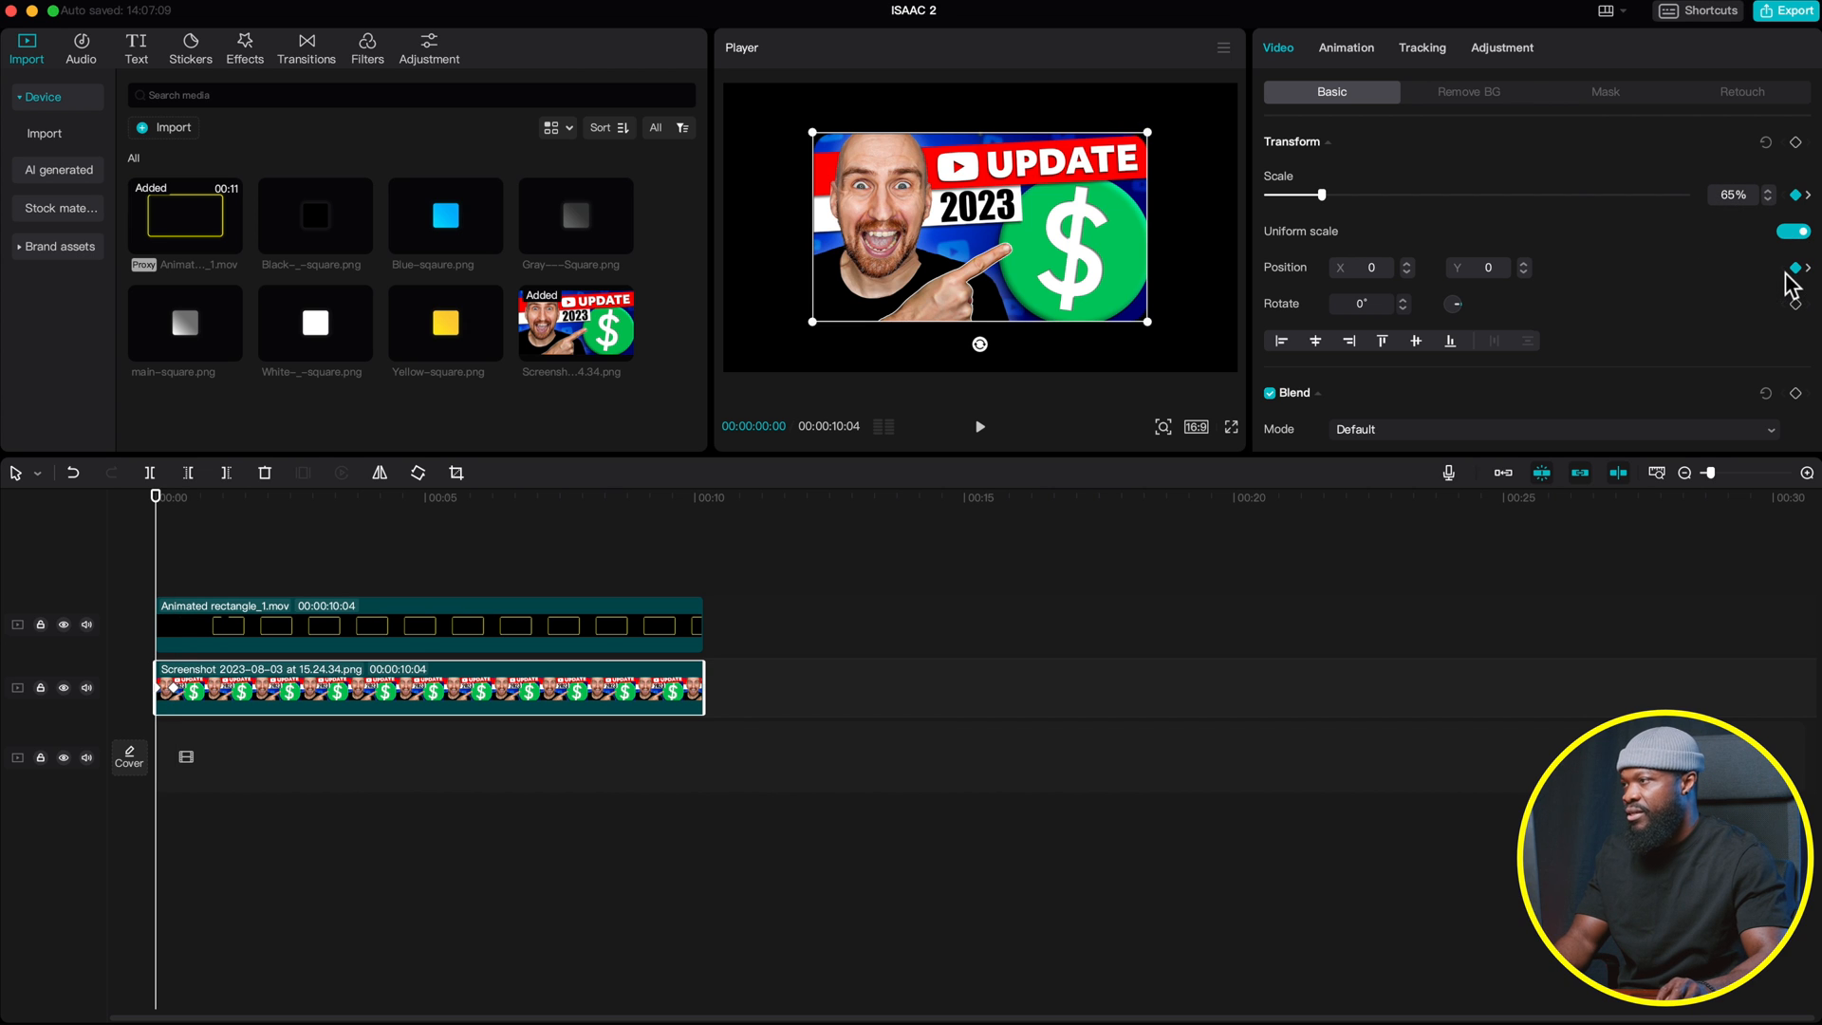
{"action": "left_click", "coordinate": [1769, 200]}
{"action": "left_click", "coordinate": [1769, 200]}
{"action": "left_click", "coordinate": [1770, 200]}
{"action": "left_click", "coordinate": [1769, 200]}
{"action": "left_click", "coordinate": [1769, 200]}
{"action": "left_click", "coordinate": [1526, 274]}
{"action": "left_click", "coordinate": [1526, 274]}
{"action": "left_click", "coordinate": [1526, 274]}
{"action": "left_click", "coordinate": [1526, 275]}
{"action": "left_click_drag", "start_coordinate": [1526, 275], "coordinate": [1526, 274]}
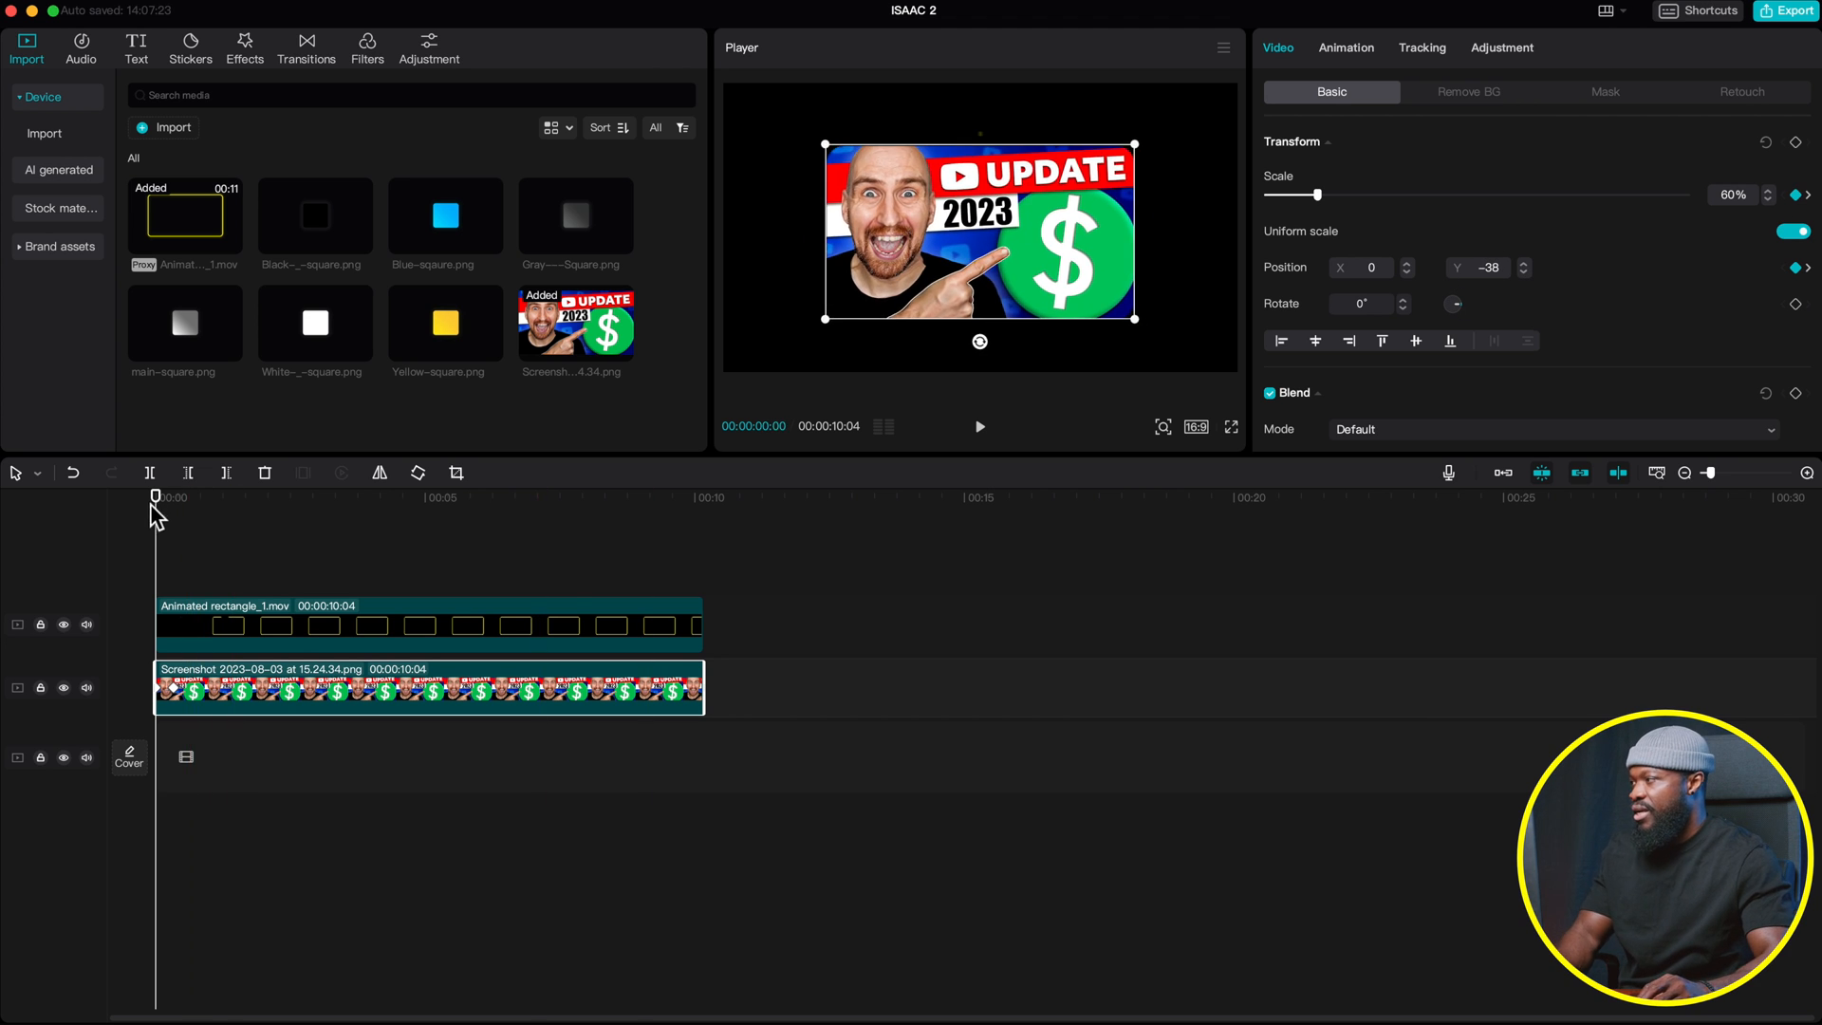
Play the timeline from the start to preview the screenshot image's opening movement
{"action": "left_click", "coordinate": [146, 545]}
{"action": "key", "text": "space"}
{"action": "left_click", "coordinate": [146, 544]}
{"action": "key", "text": "space"}
{"action": "key", "text": "space"}
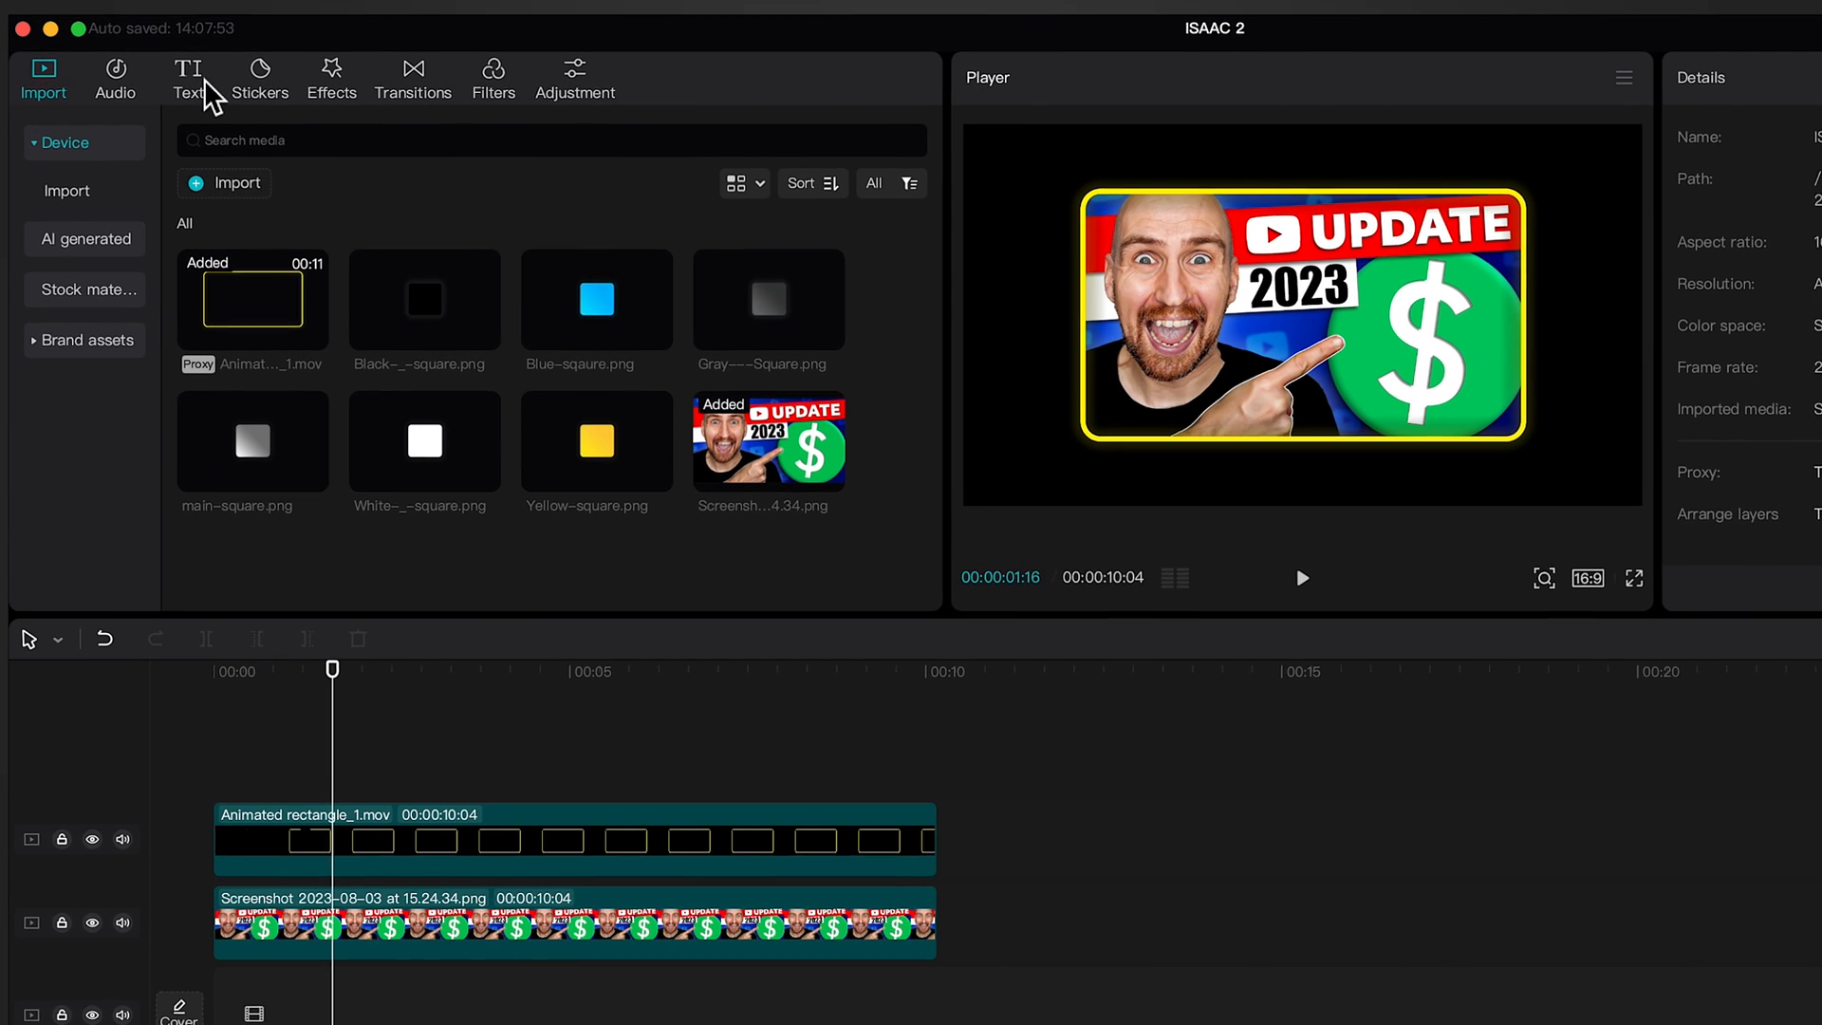
Add a default text clip above the animated rectangle from the timeline start, extended to the same end as the other clips
{"action": "left_click", "coordinate": [193, 87]}
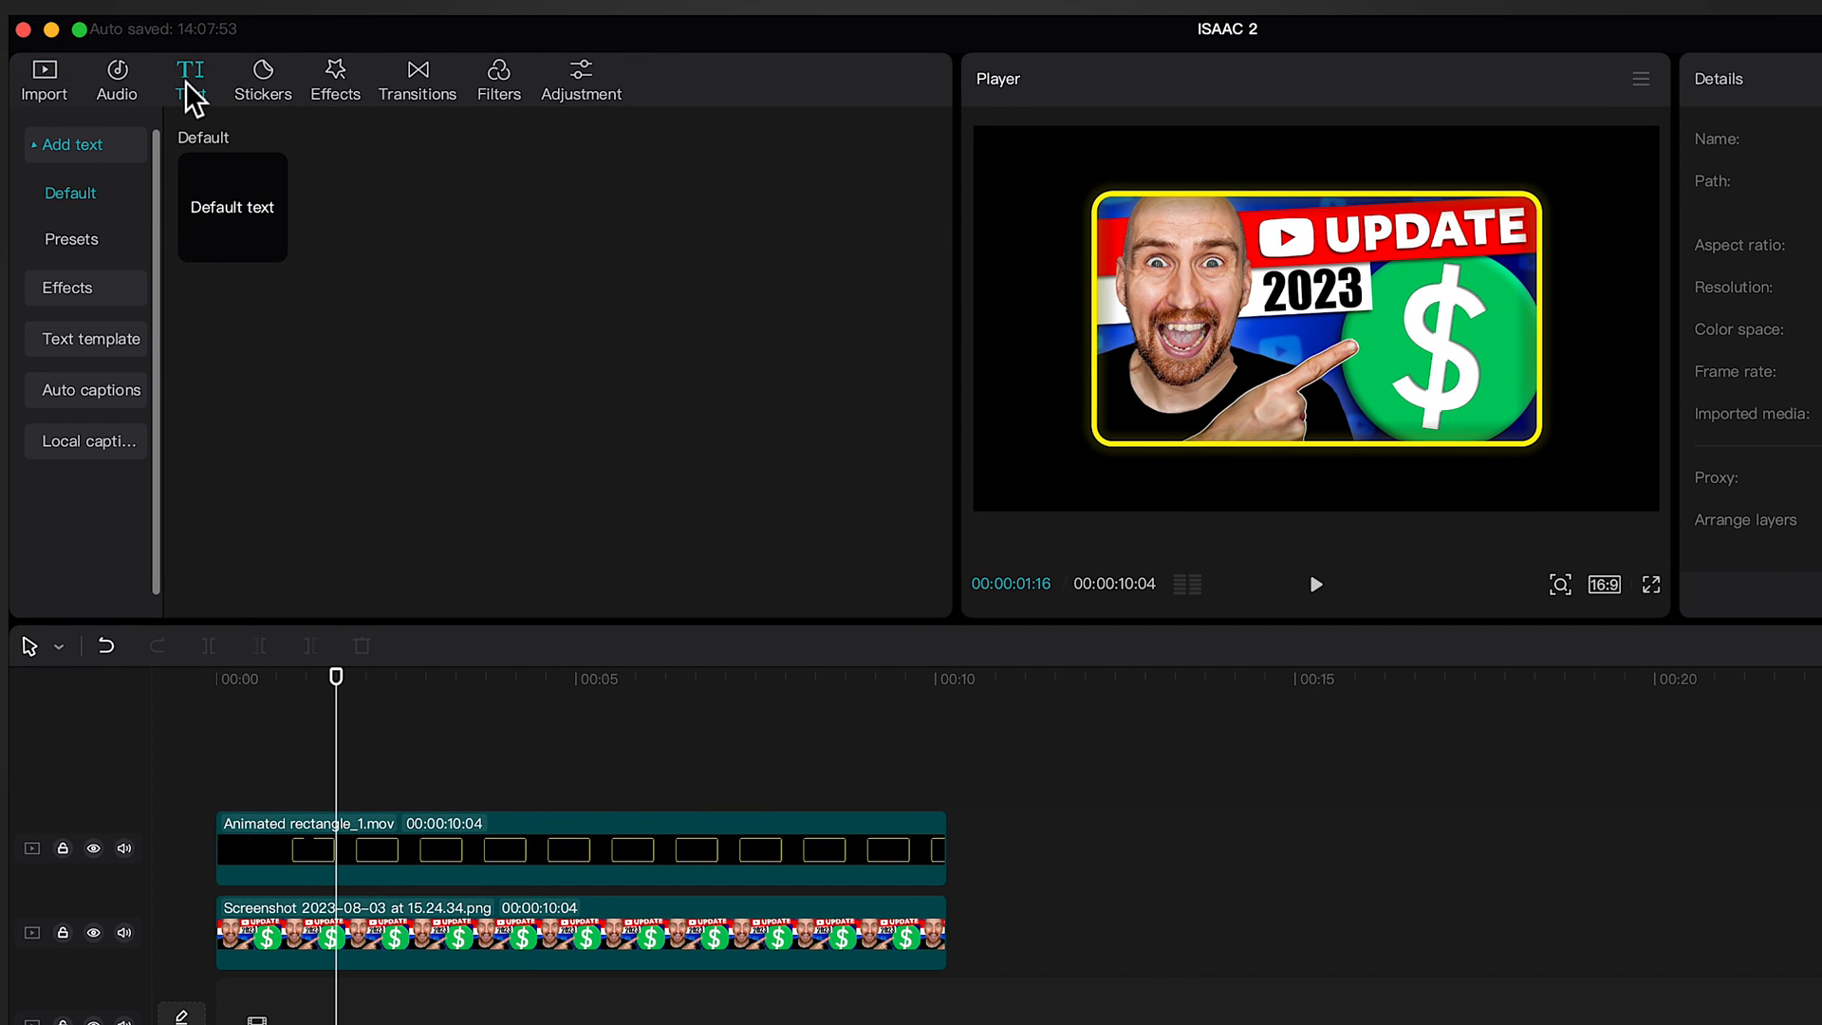
{"action": "left_click_drag", "start_coordinate": [229, 209], "coordinate": [213, 787]}
{"action": "left_click_drag", "start_coordinate": [433, 789], "coordinate": [947, 795]}
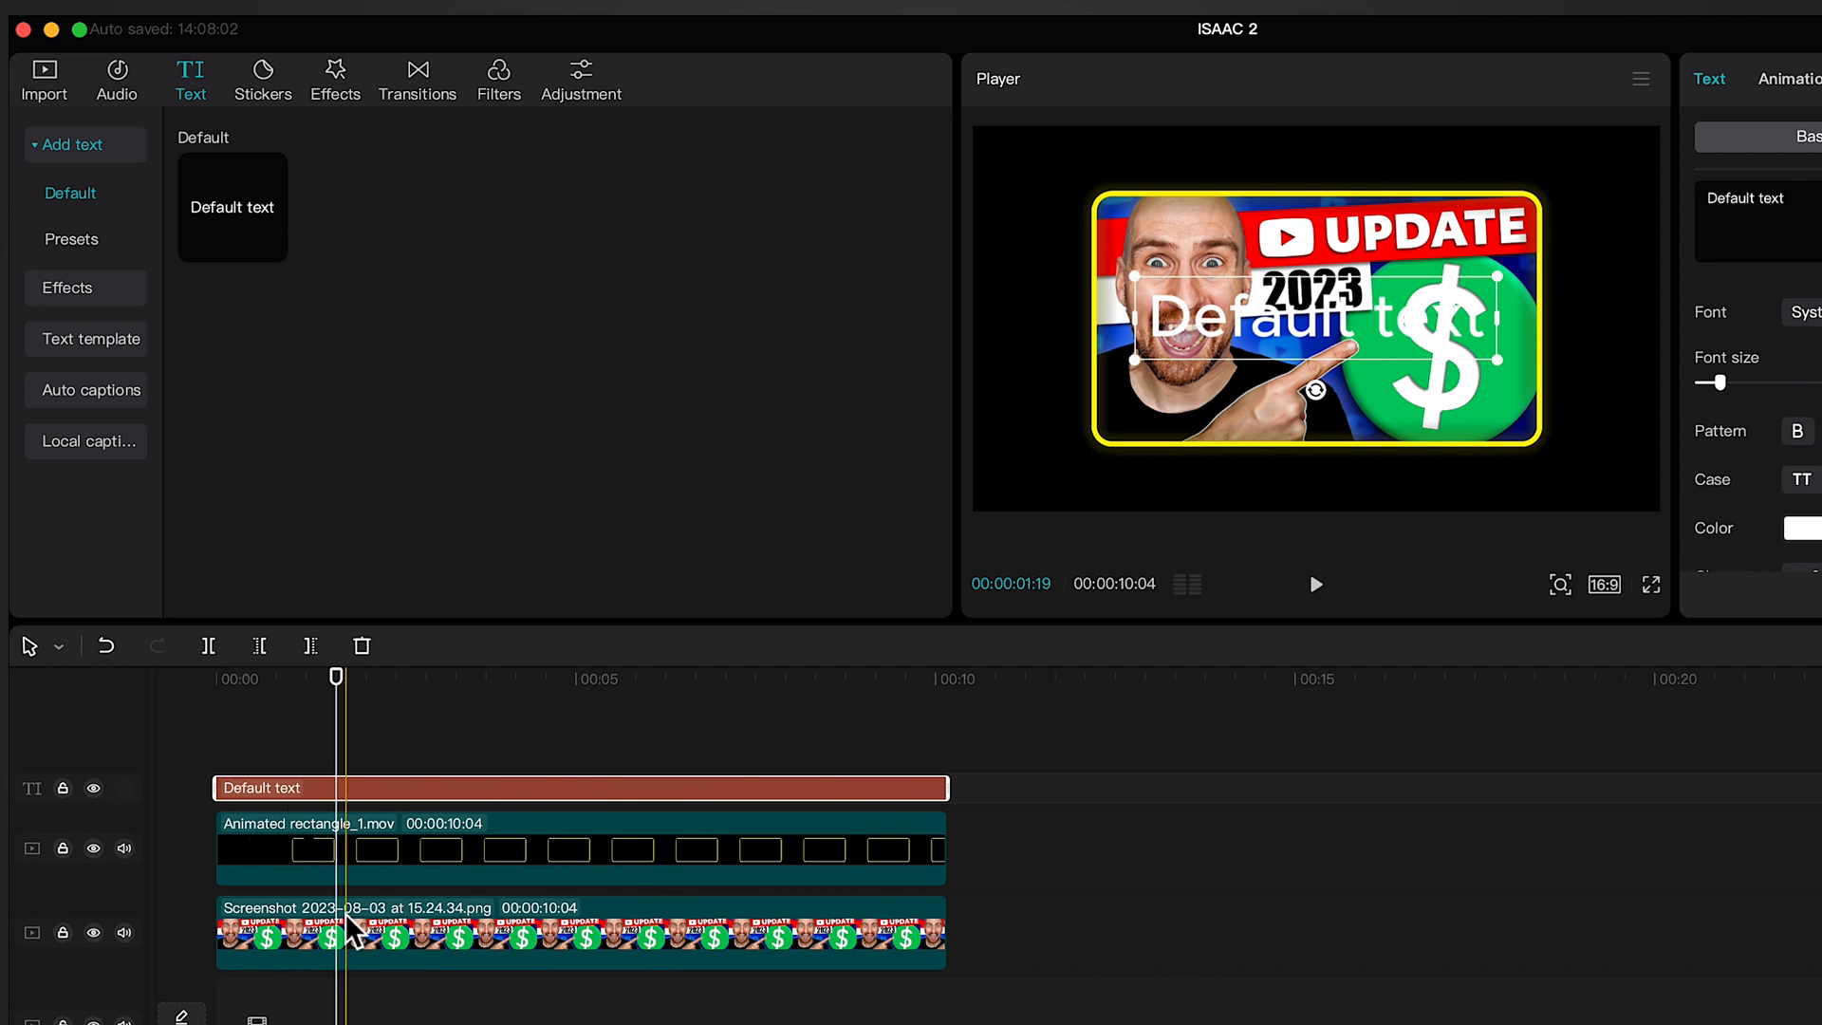
Disable the screenshot image clip so that it is hidden in the preview
{"action": "left_click", "coordinate": [337, 940]}
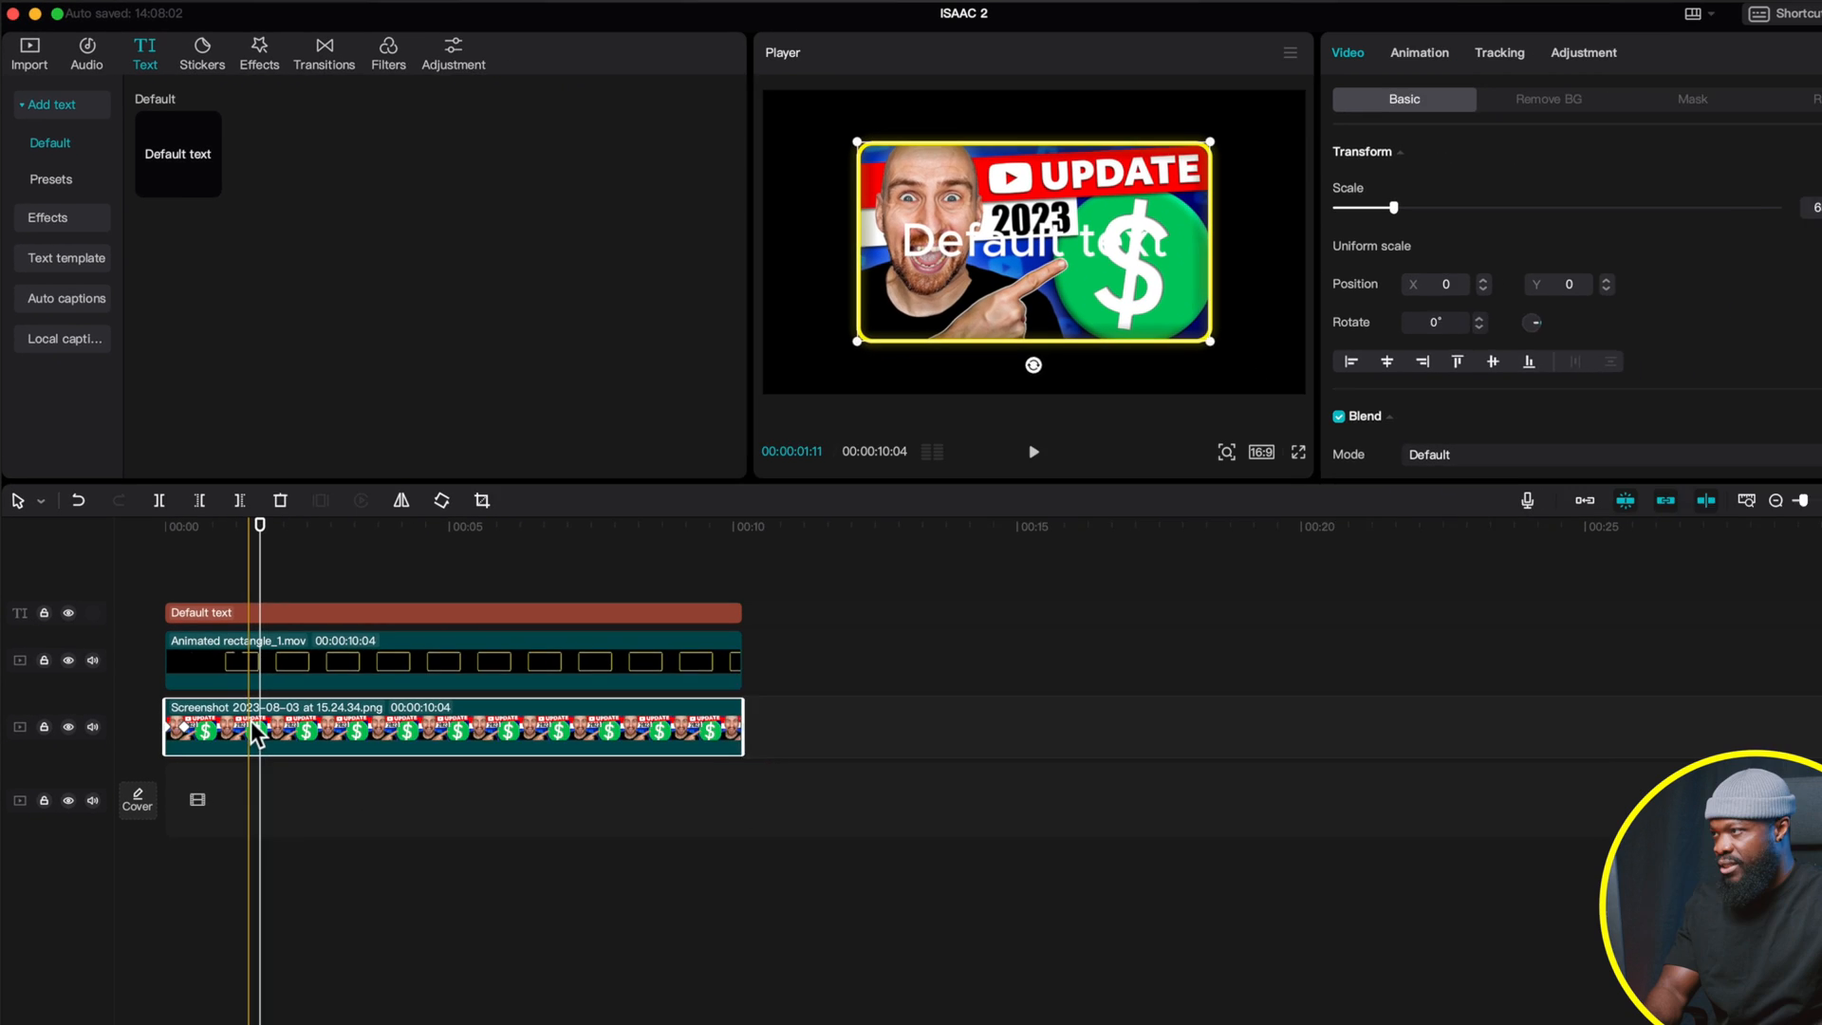
{"action": "key", "text": "v"}
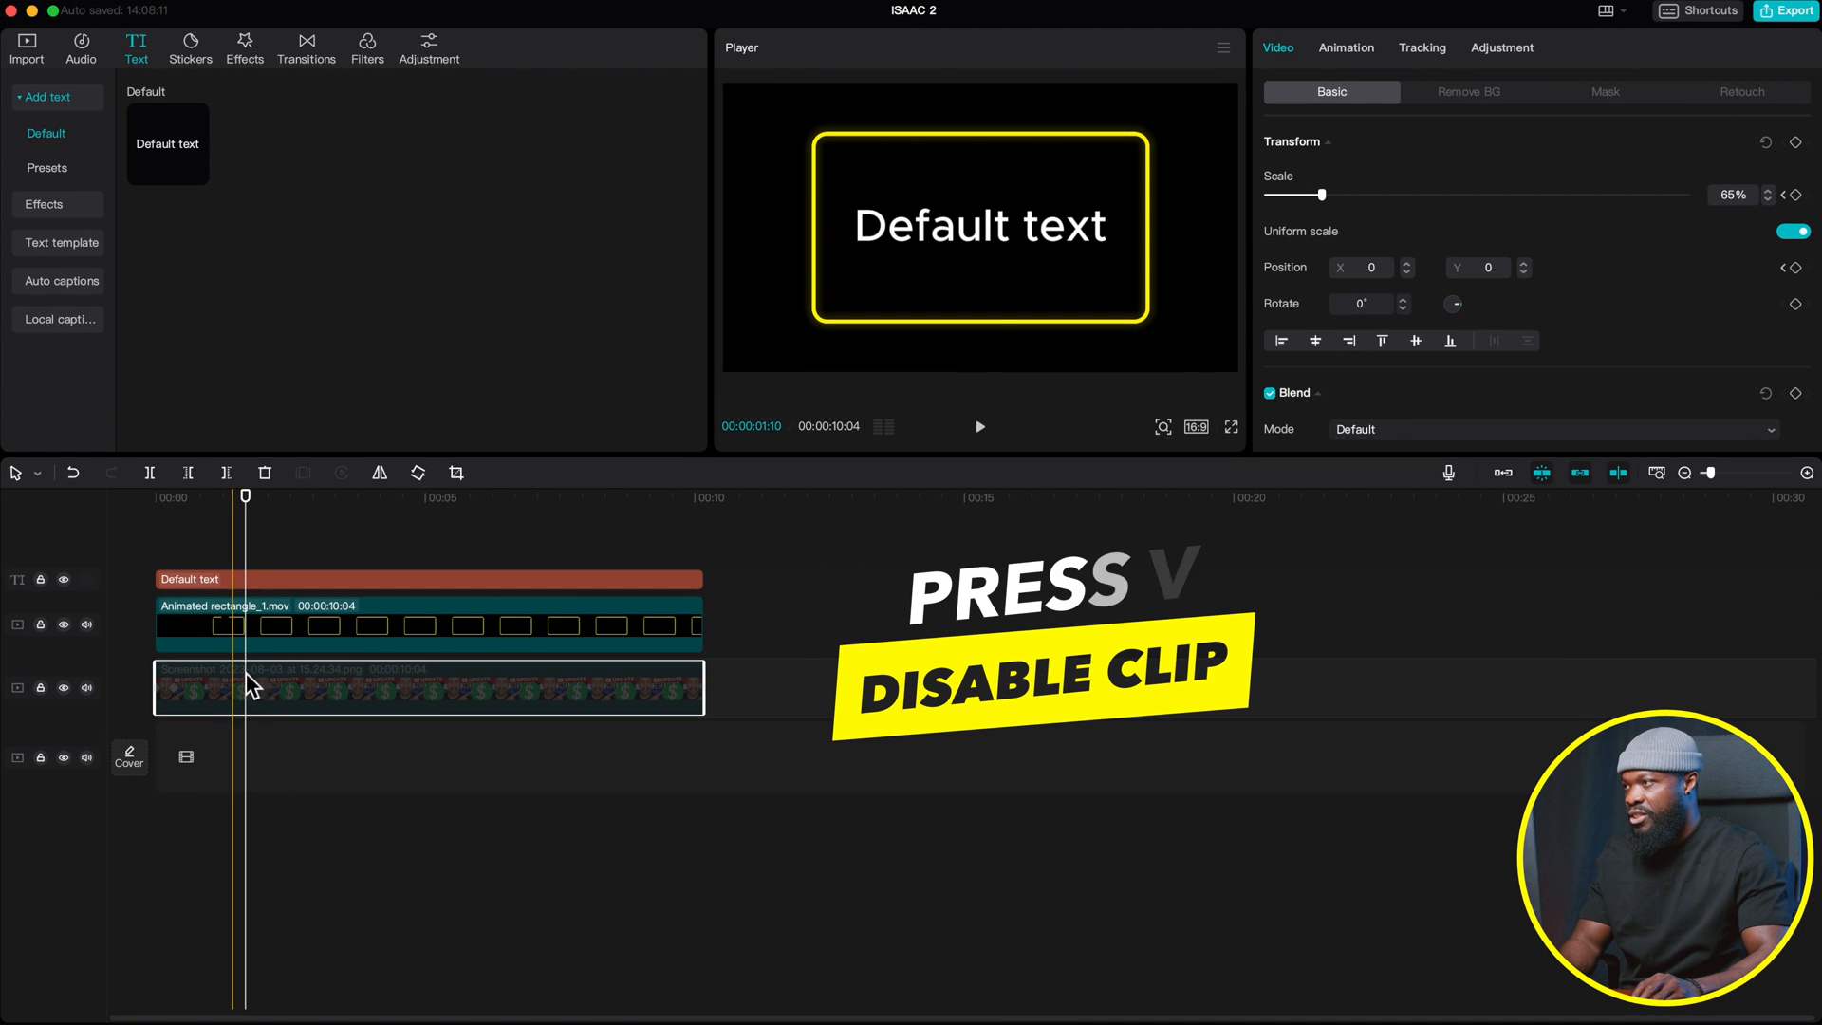
Replace the default text with a row of underscores that forms a horizontal line
{"action": "left_click", "coordinate": [248, 575]}
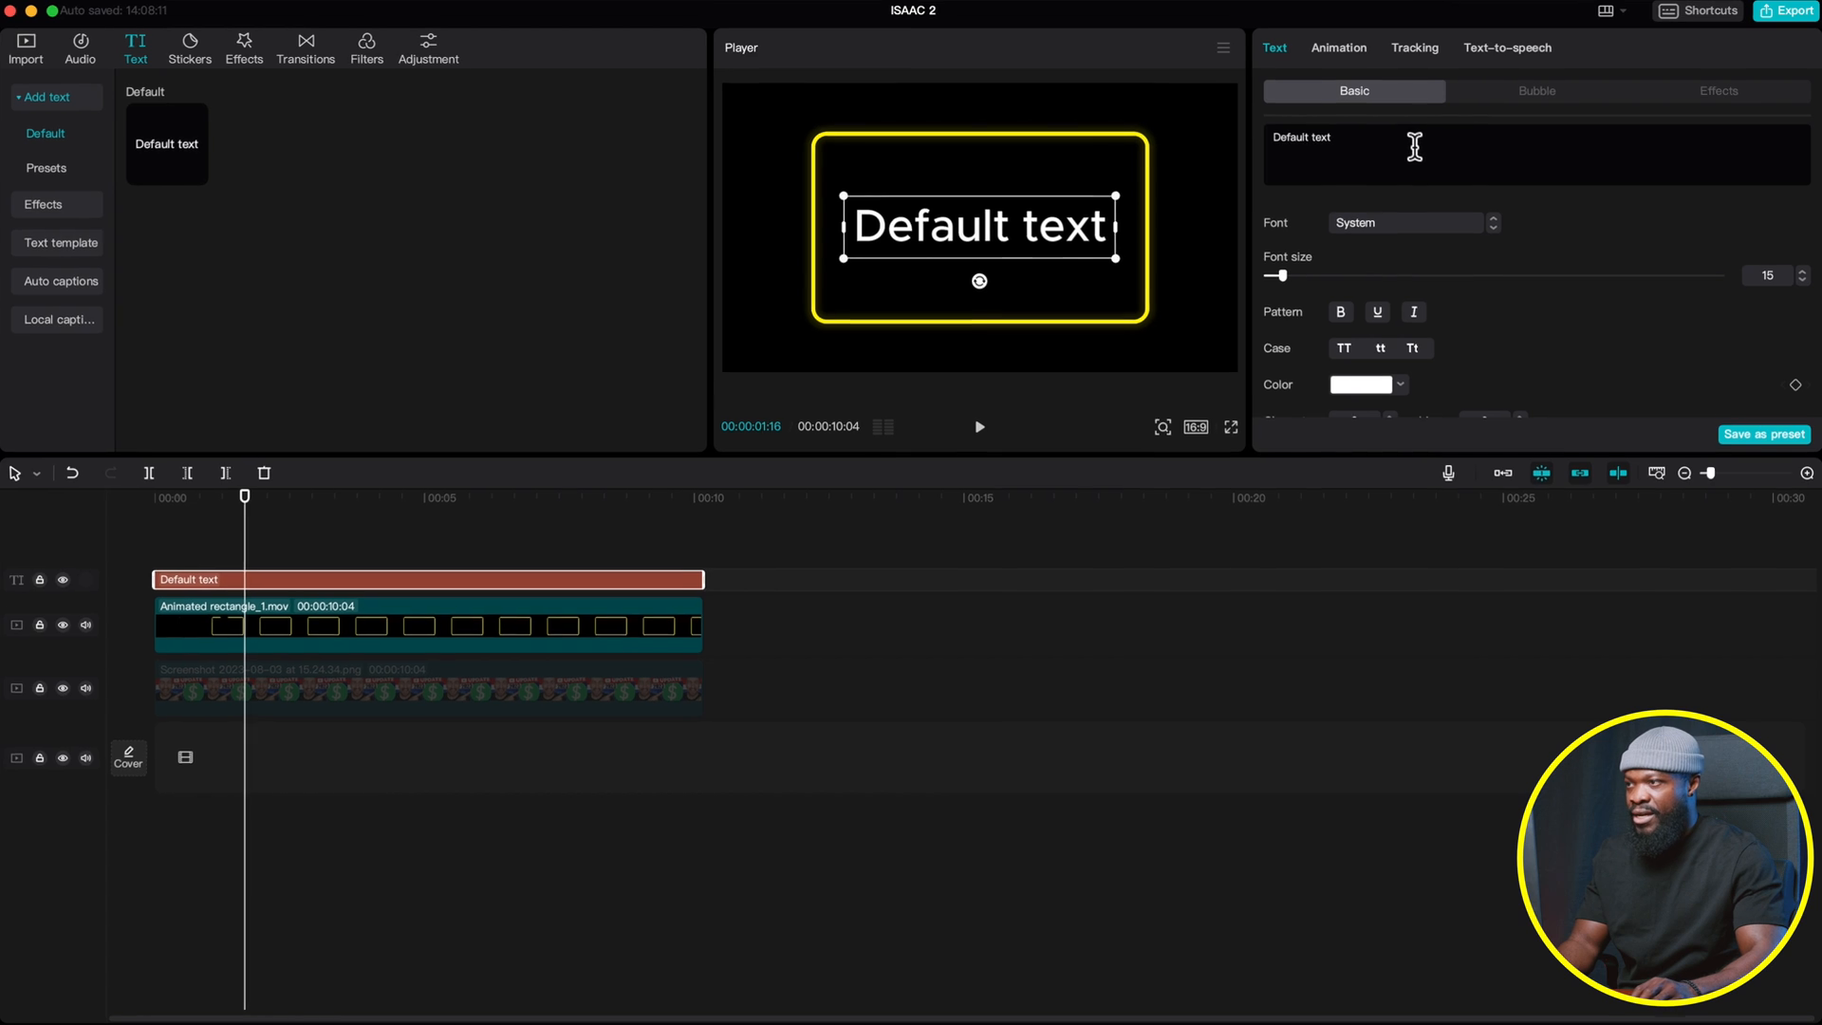
{"action": "left_click_drag", "start_coordinate": [1416, 148], "coordinate": [1142, 121]}
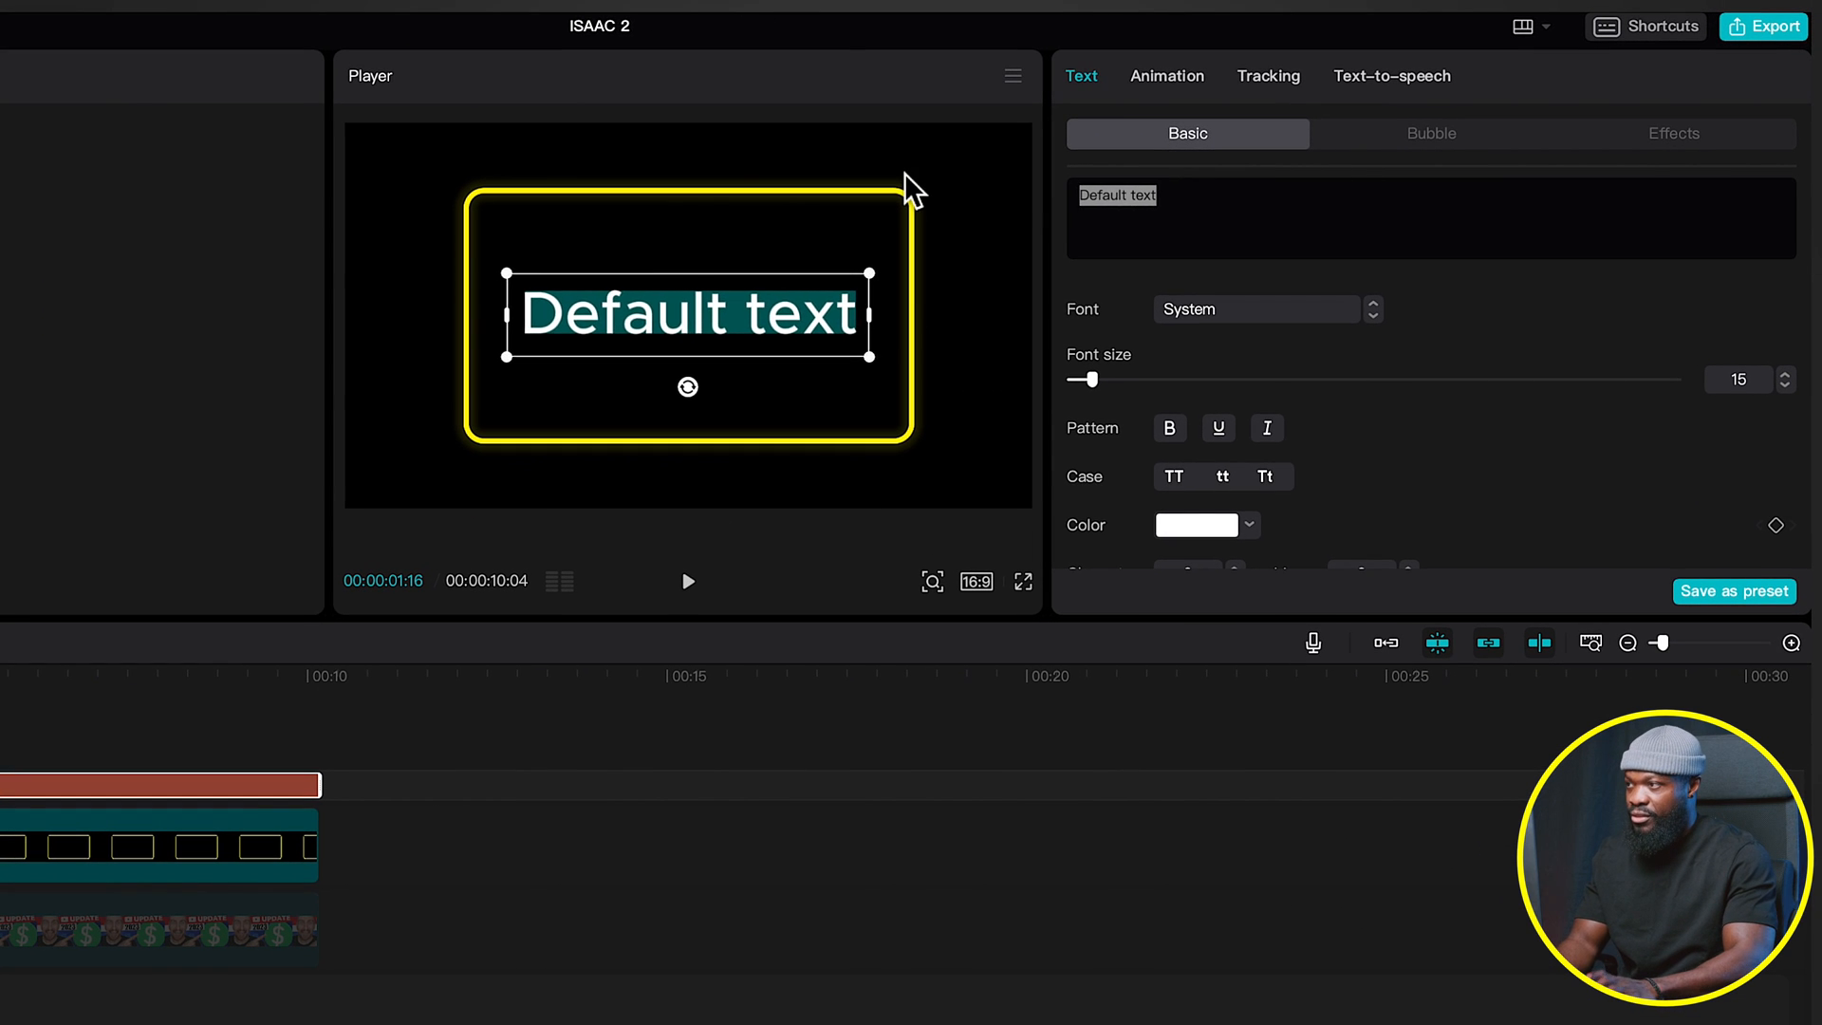
{"action": "key", "text": "BackSpace"}
{"action": "type", "text": "________________"}
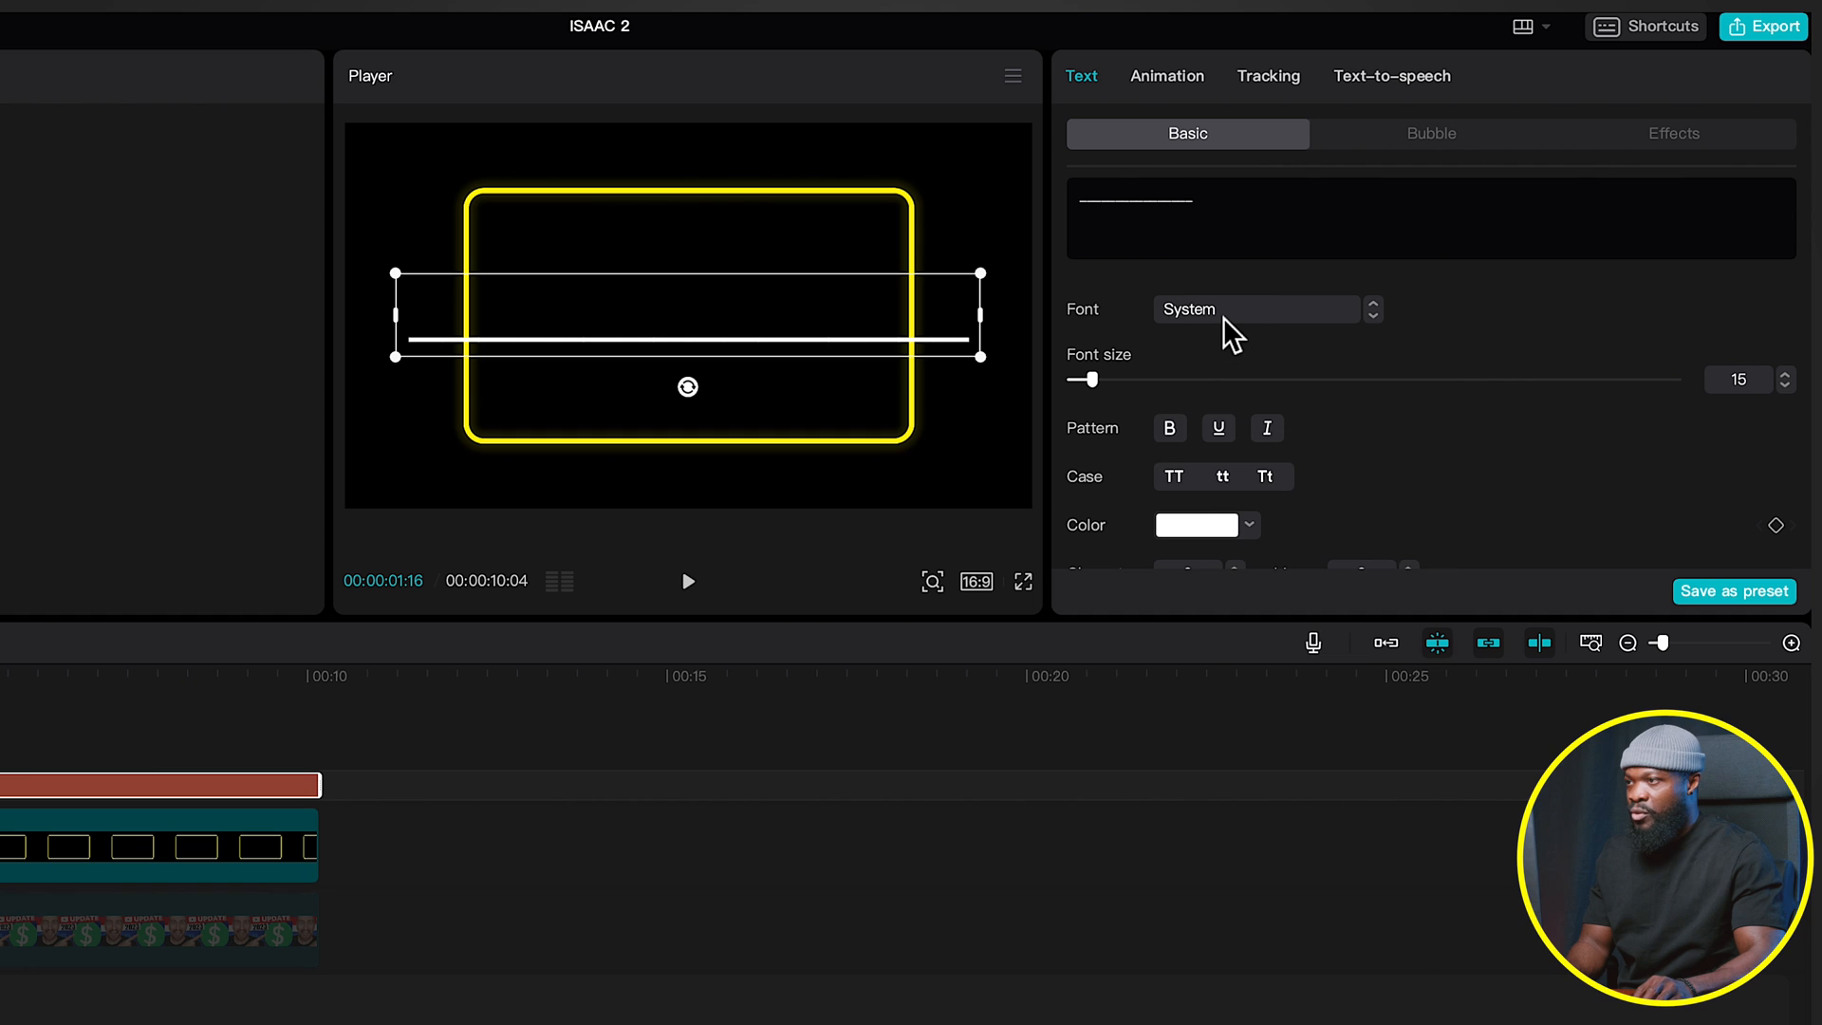
Set the line's font to bold Montserrat and add more underscores so it extends past both sides of the frame
{"action": "left_click", "coordinate": [1230, 333]}
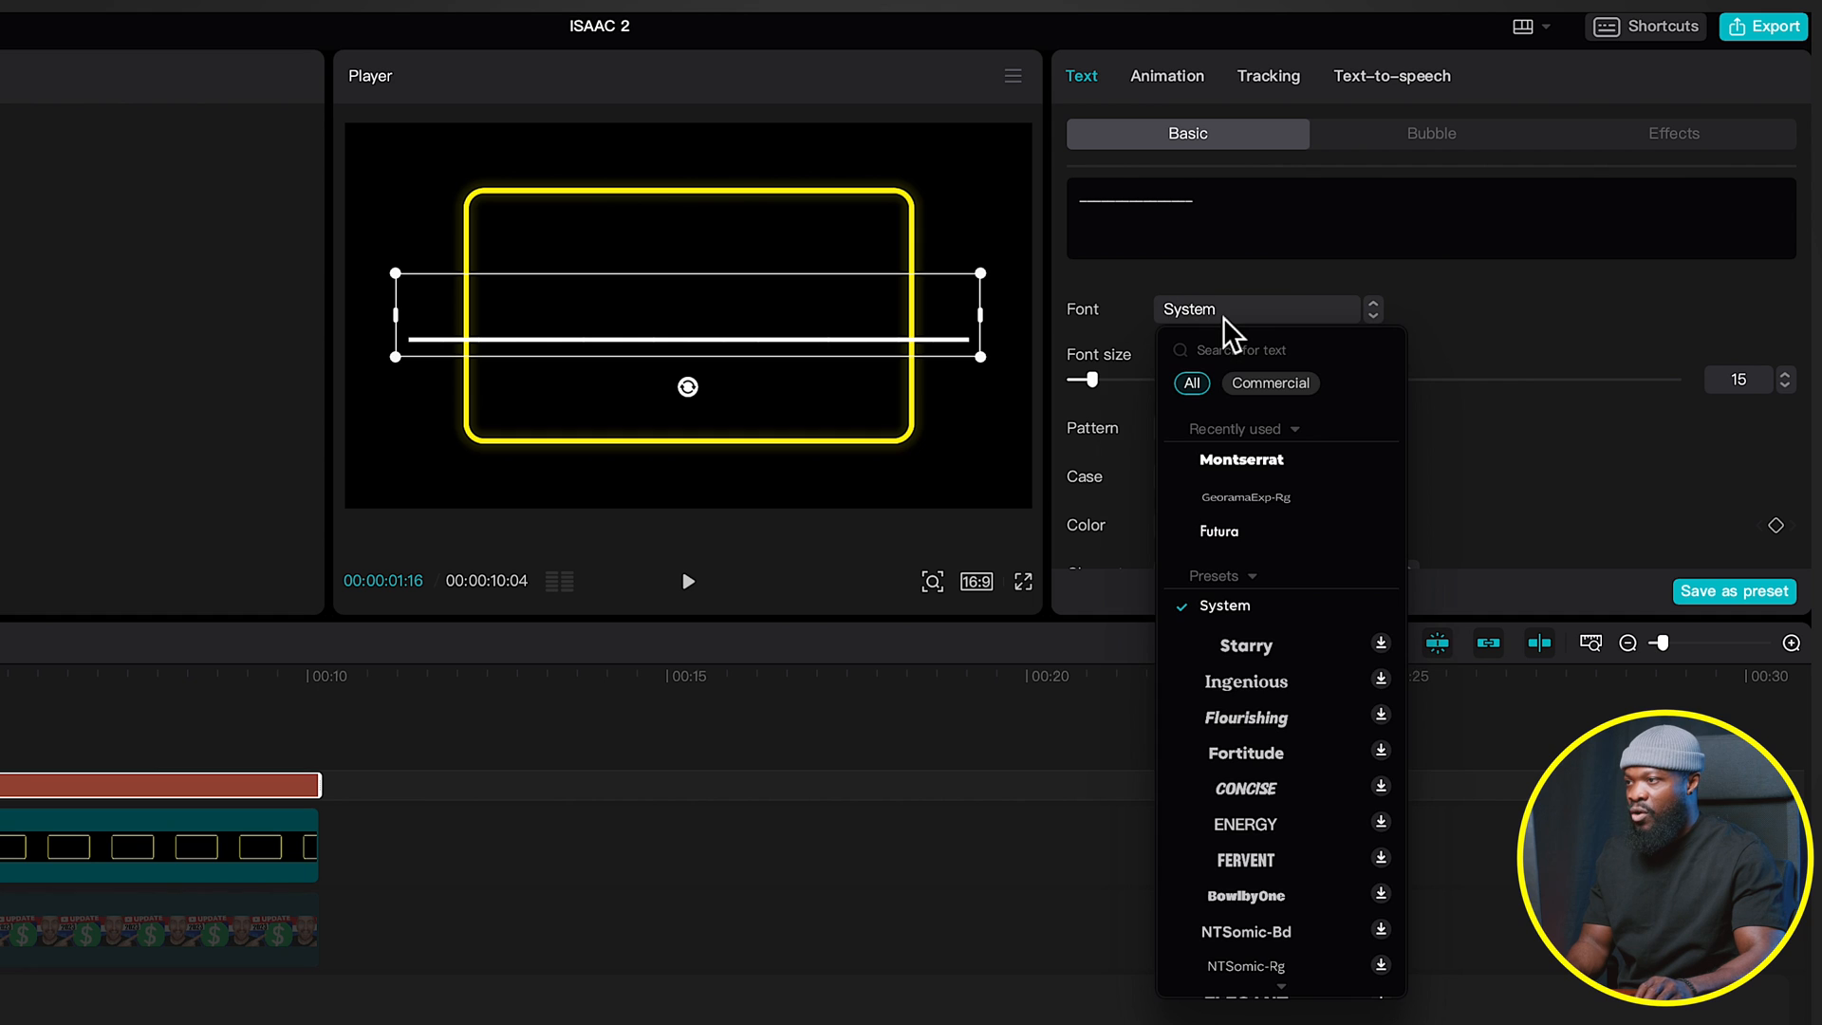
{"action": "left_click", "coordinate": [1242, 462]}
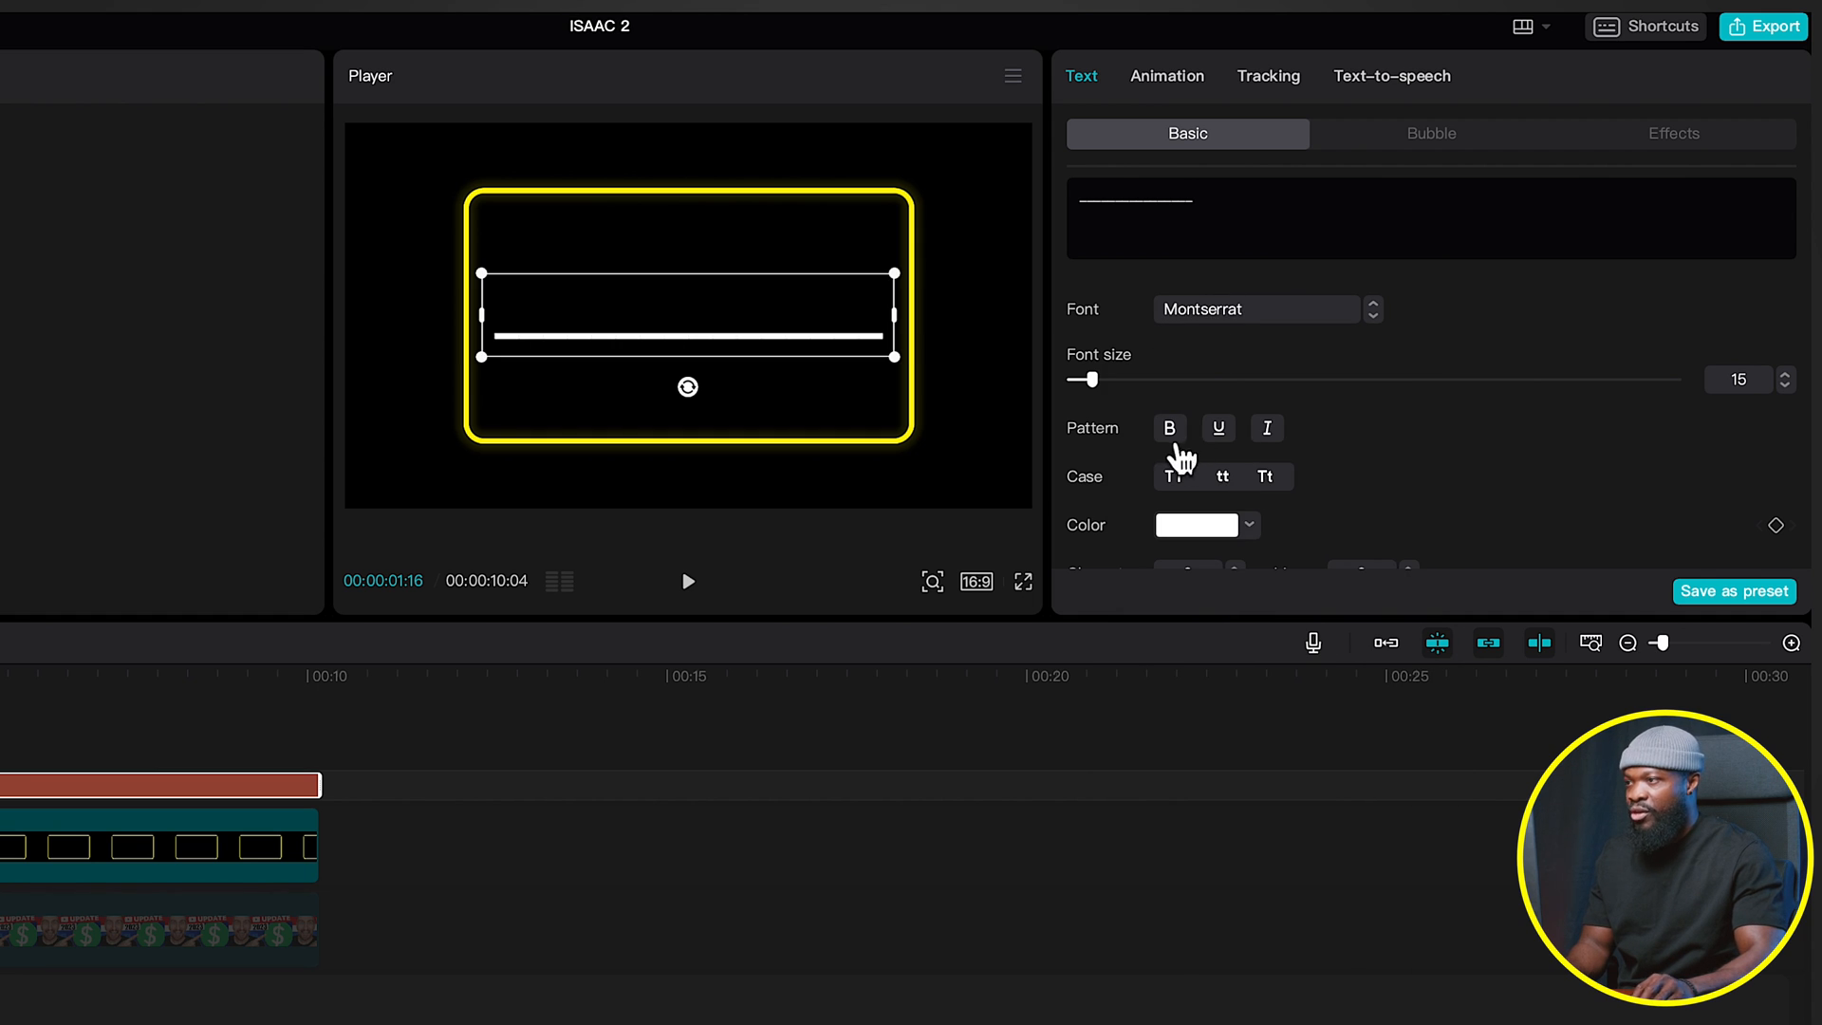
{"action": "left_click", "coordinate": [1174, 436]}
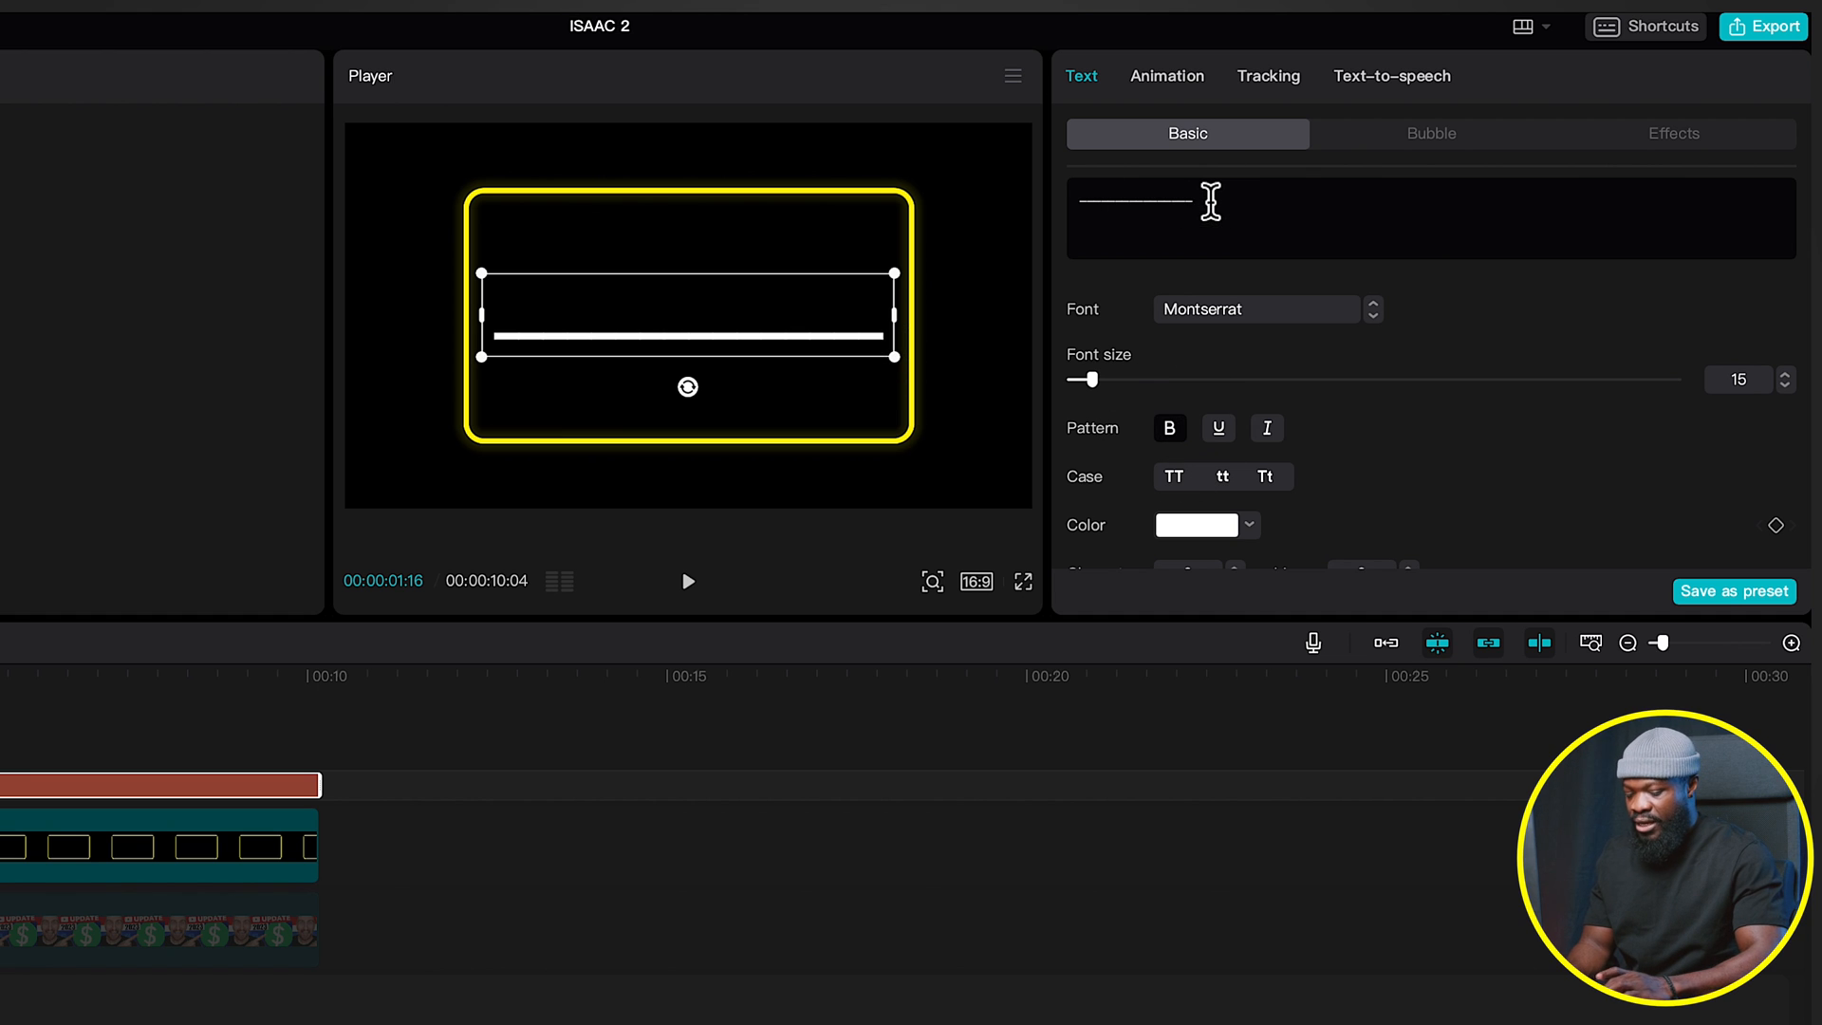
{"action": "type", "text": "______"}
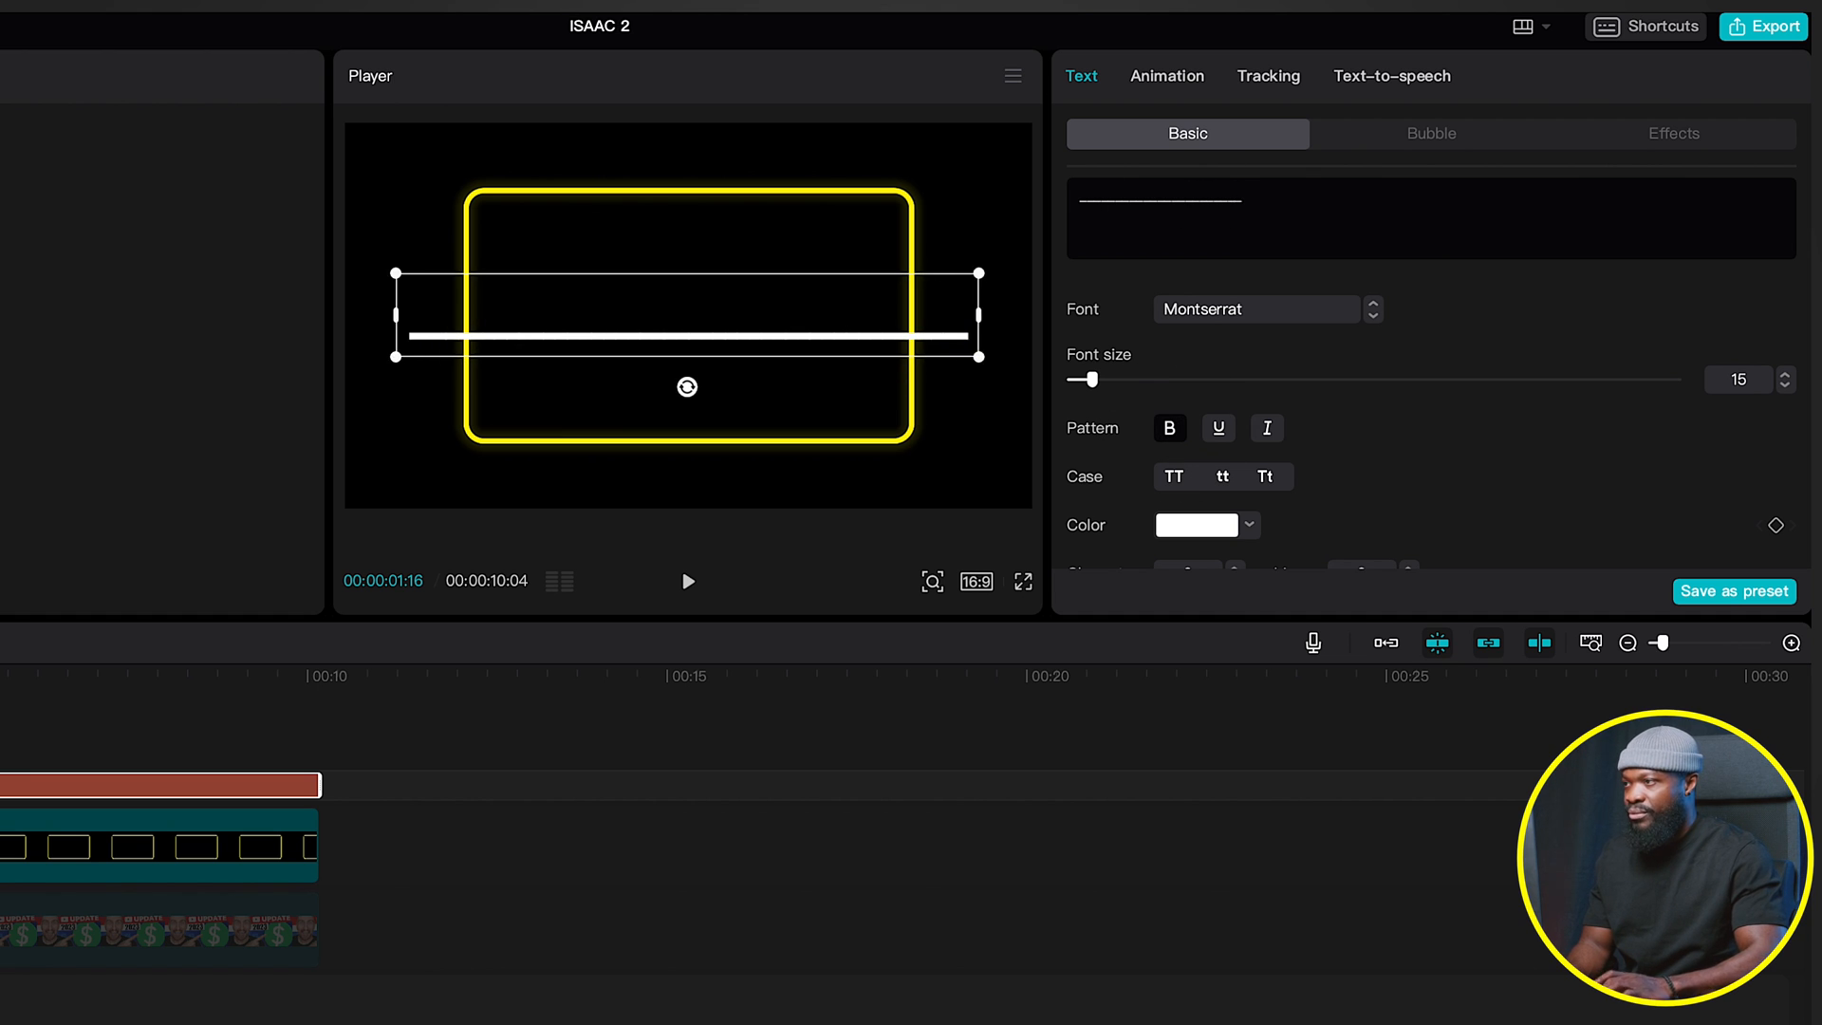
Color the underscore line light cyan and move it slightly lower within the yellow frame
{"action": "scroll", "coordinate": [1200, 437], "scroll_direction": "down", "scroll_amount": 2}
{"action": "left_click", "coordinate": [1201, 418]}
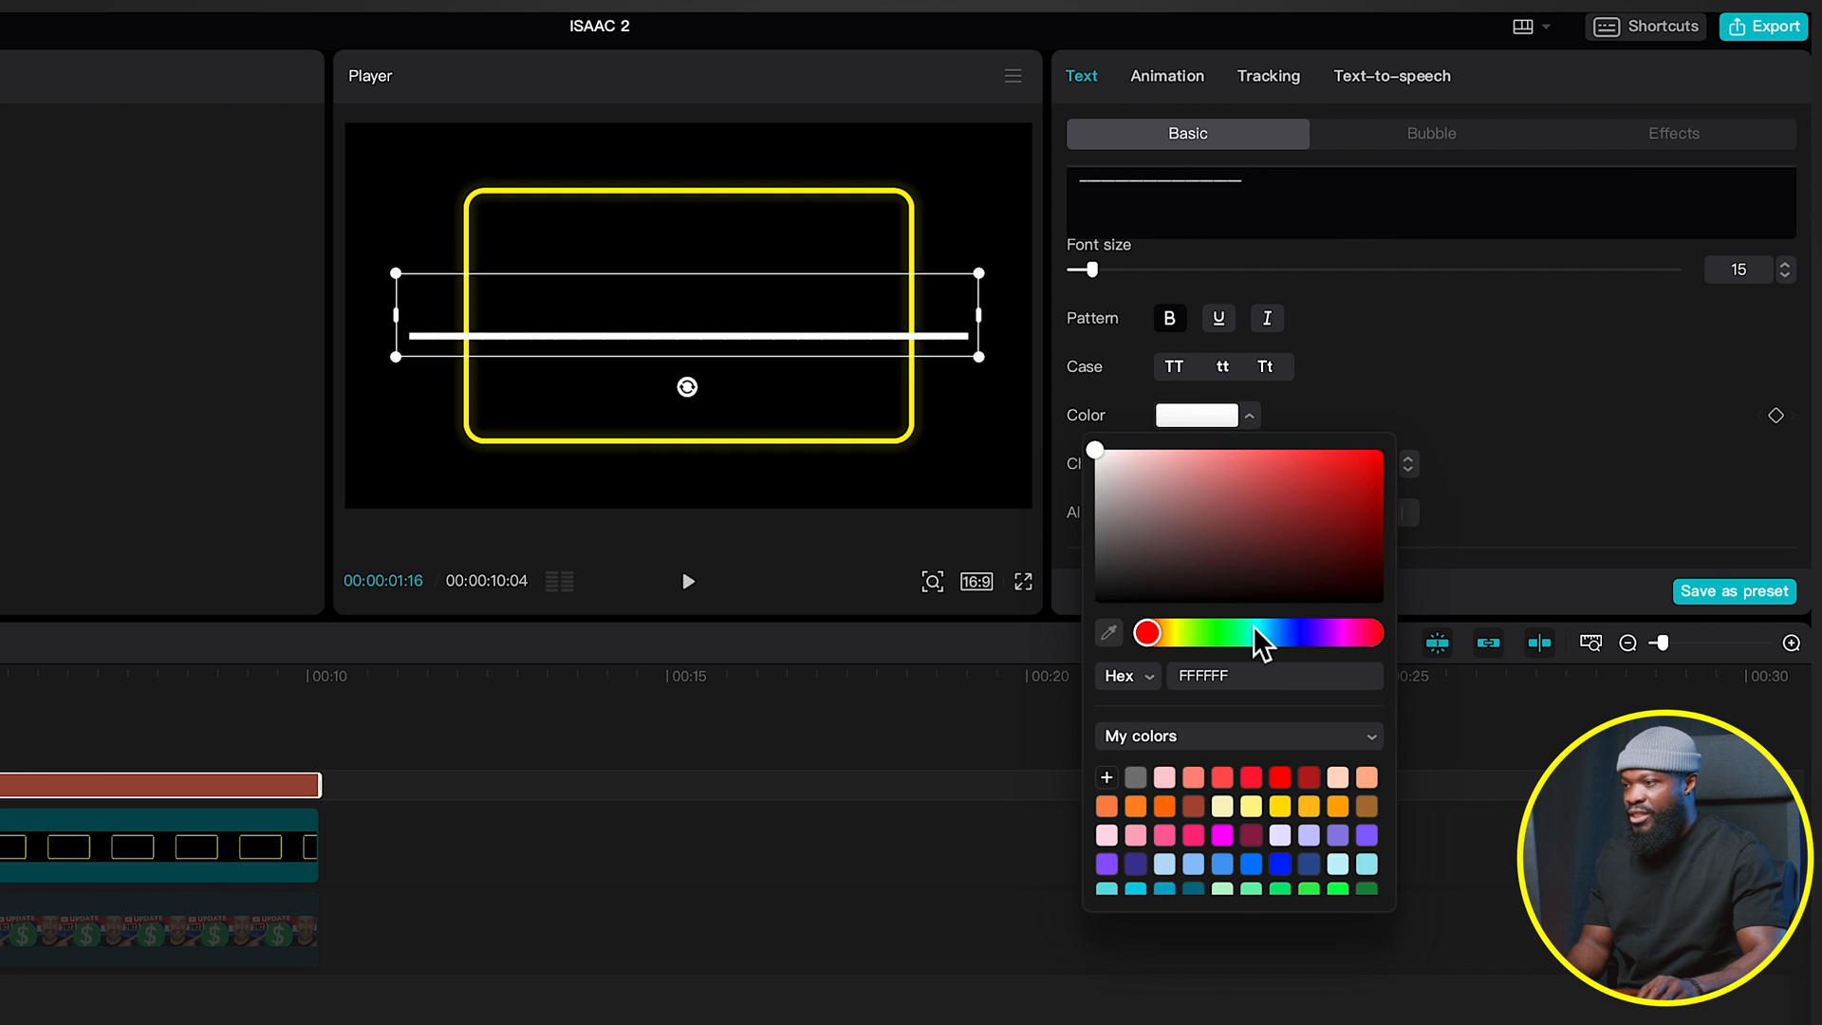
{"action": "scroll", "coordinate": [1258, 881], "scroll_direction": "down", "scroll_amount": 2}
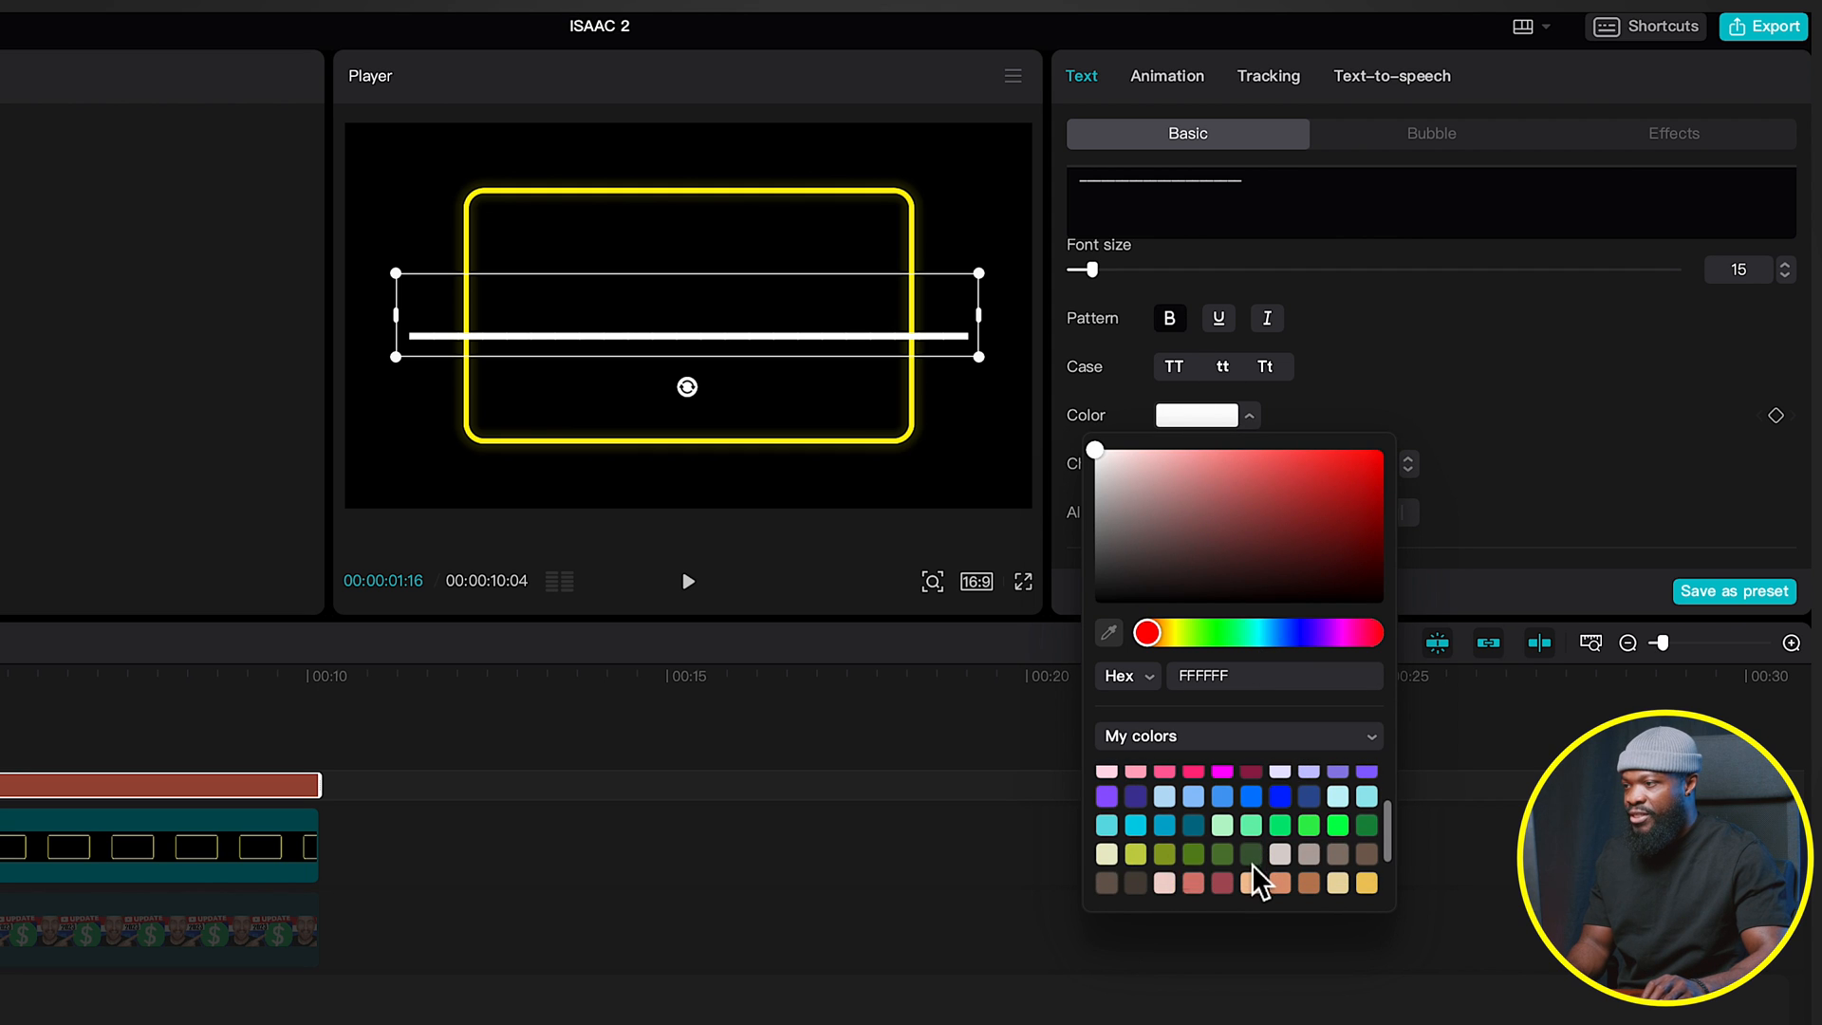
{"action": "left_click", "coordinate": [1136, 825]}
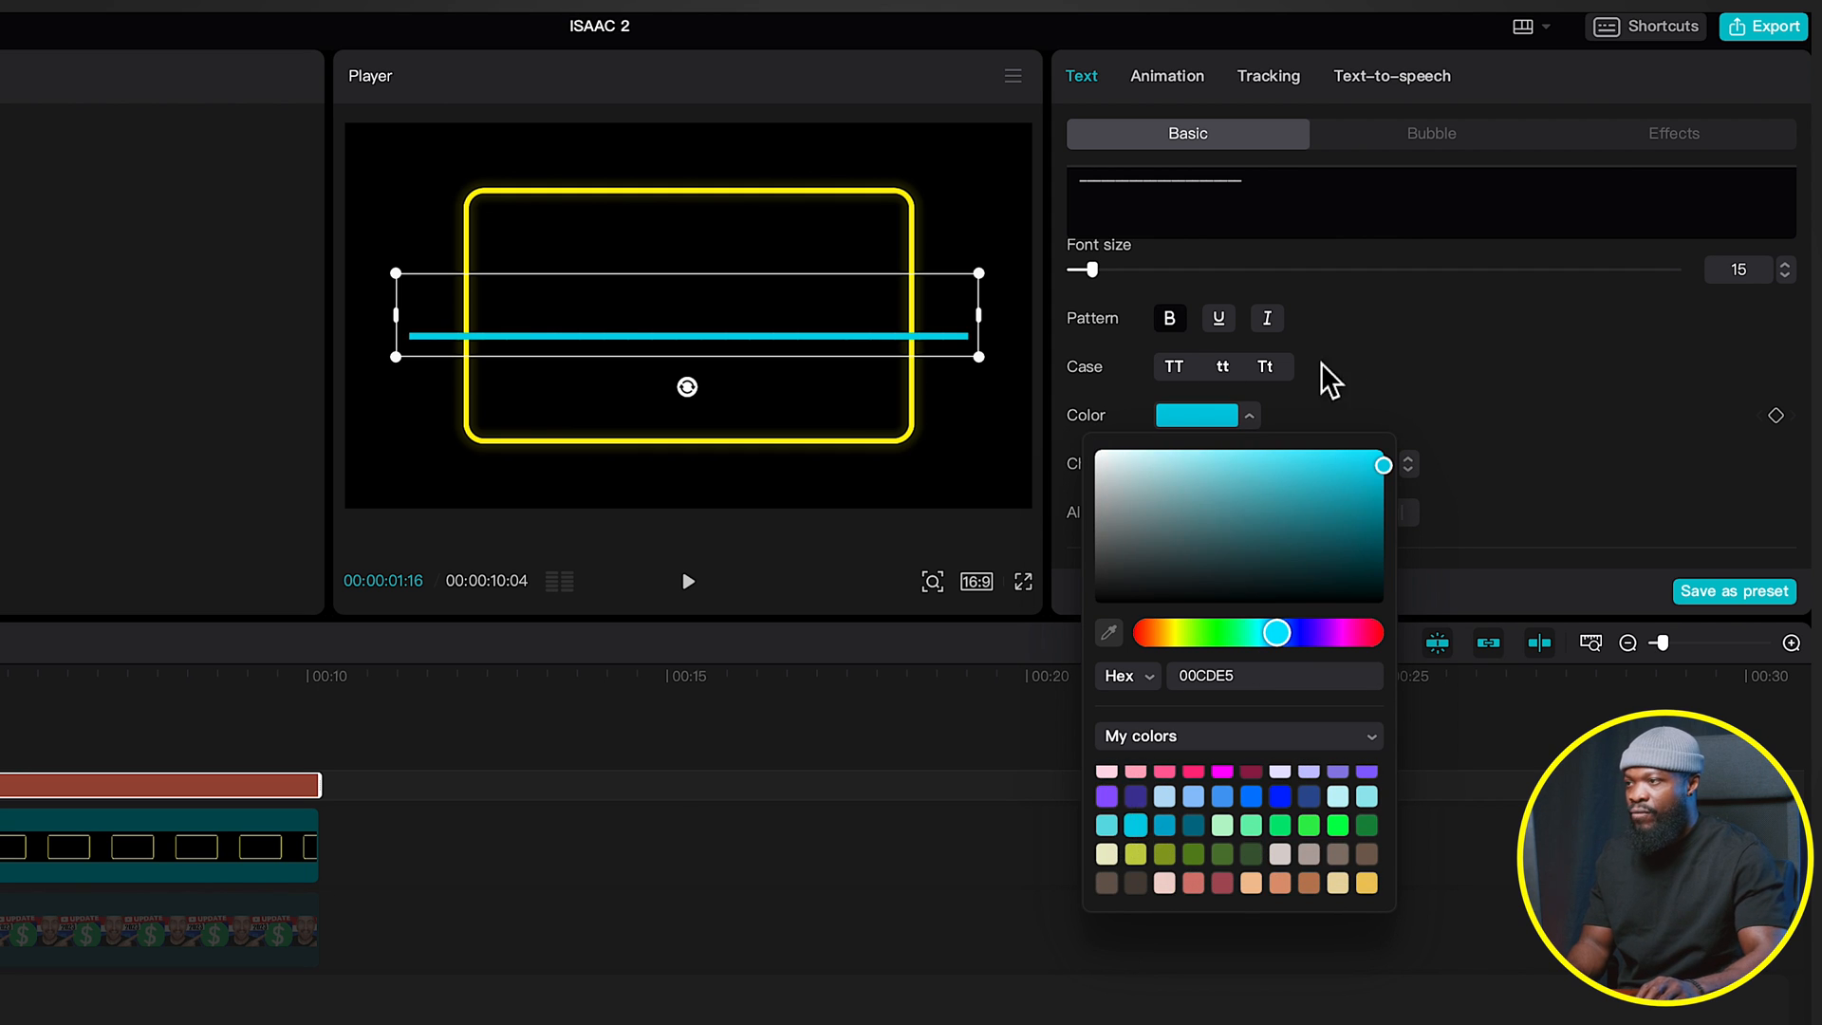
{"action": "left_click", "coordinate": [1273, 480]}
{"action": "left_click", "coordinate": [1452, 387]}
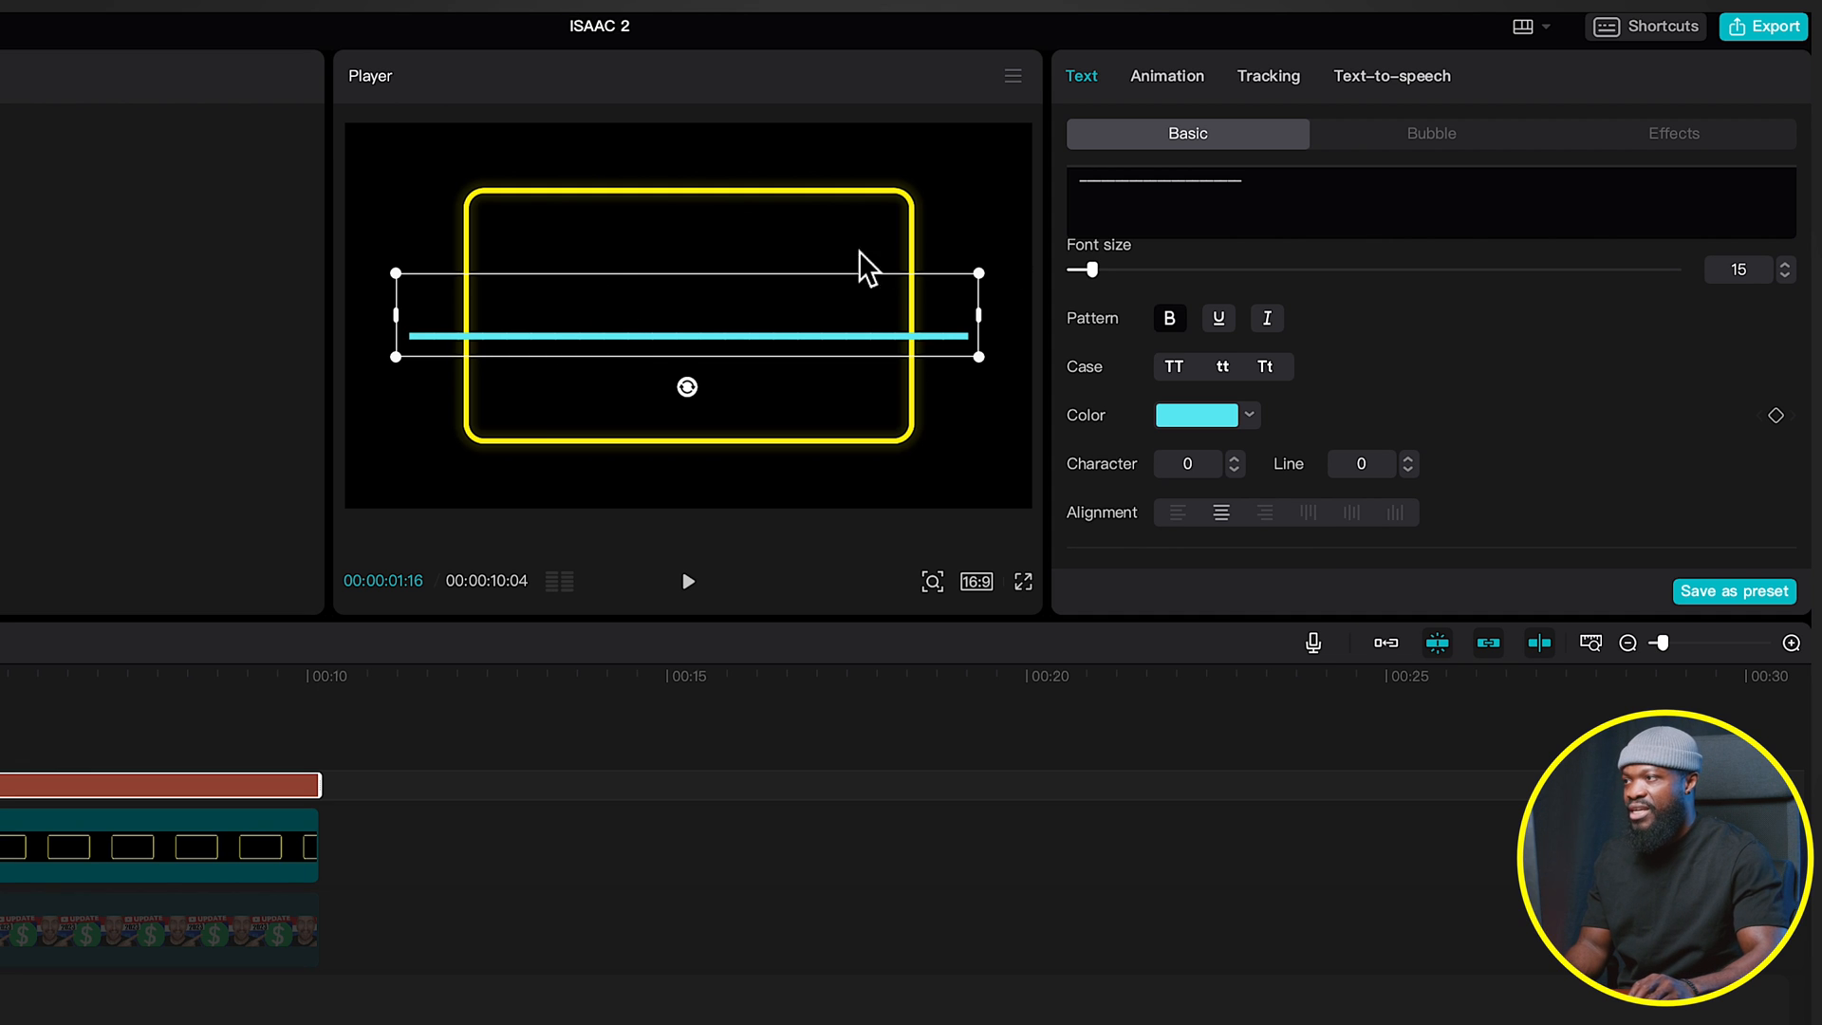
{"action": "left_click_drag", "start_coordinate": [745, 313], "coordinate": [748, 341]}
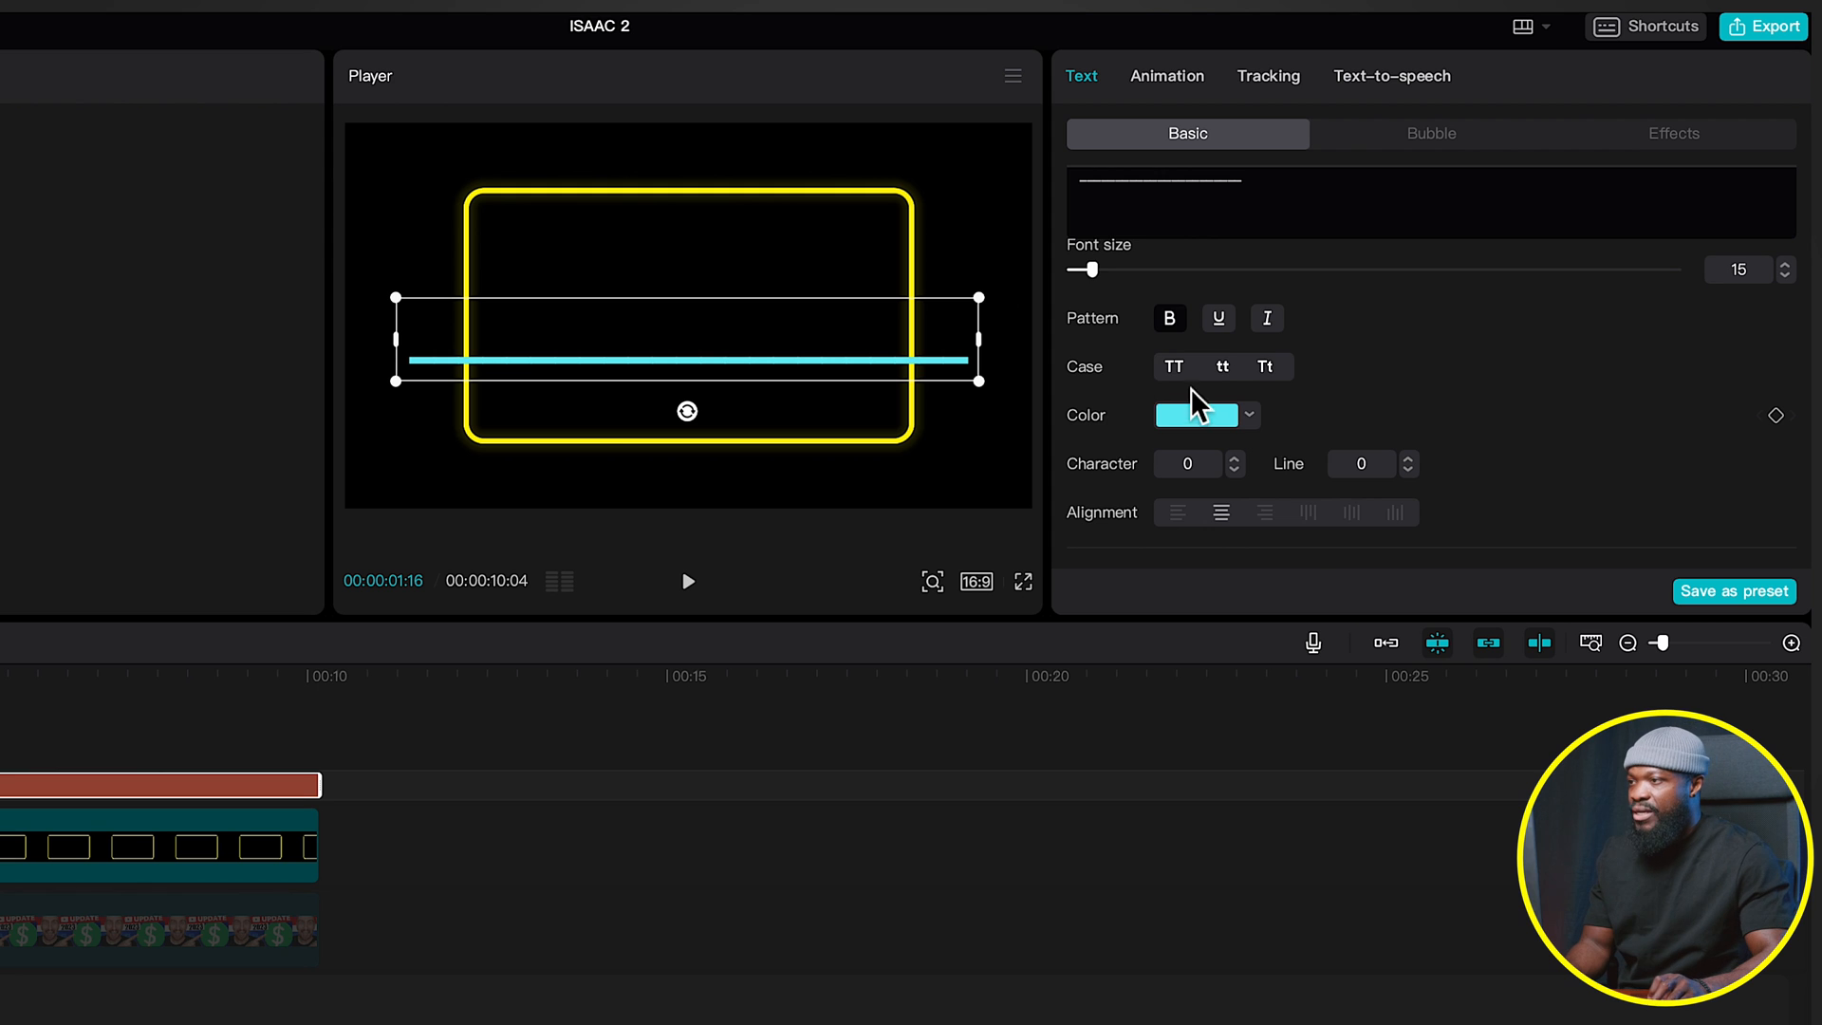
Add a cyan glow to the line with intensity 52 and range 46
{"action": "scroll", "coordinate": [1182, 399], "scroll_direction": "down", "scroll_amount": 10}
{"action": "scroll", "coordinate": [1192, 391], "scroll_direction": "up", "scroll_amount": 3}
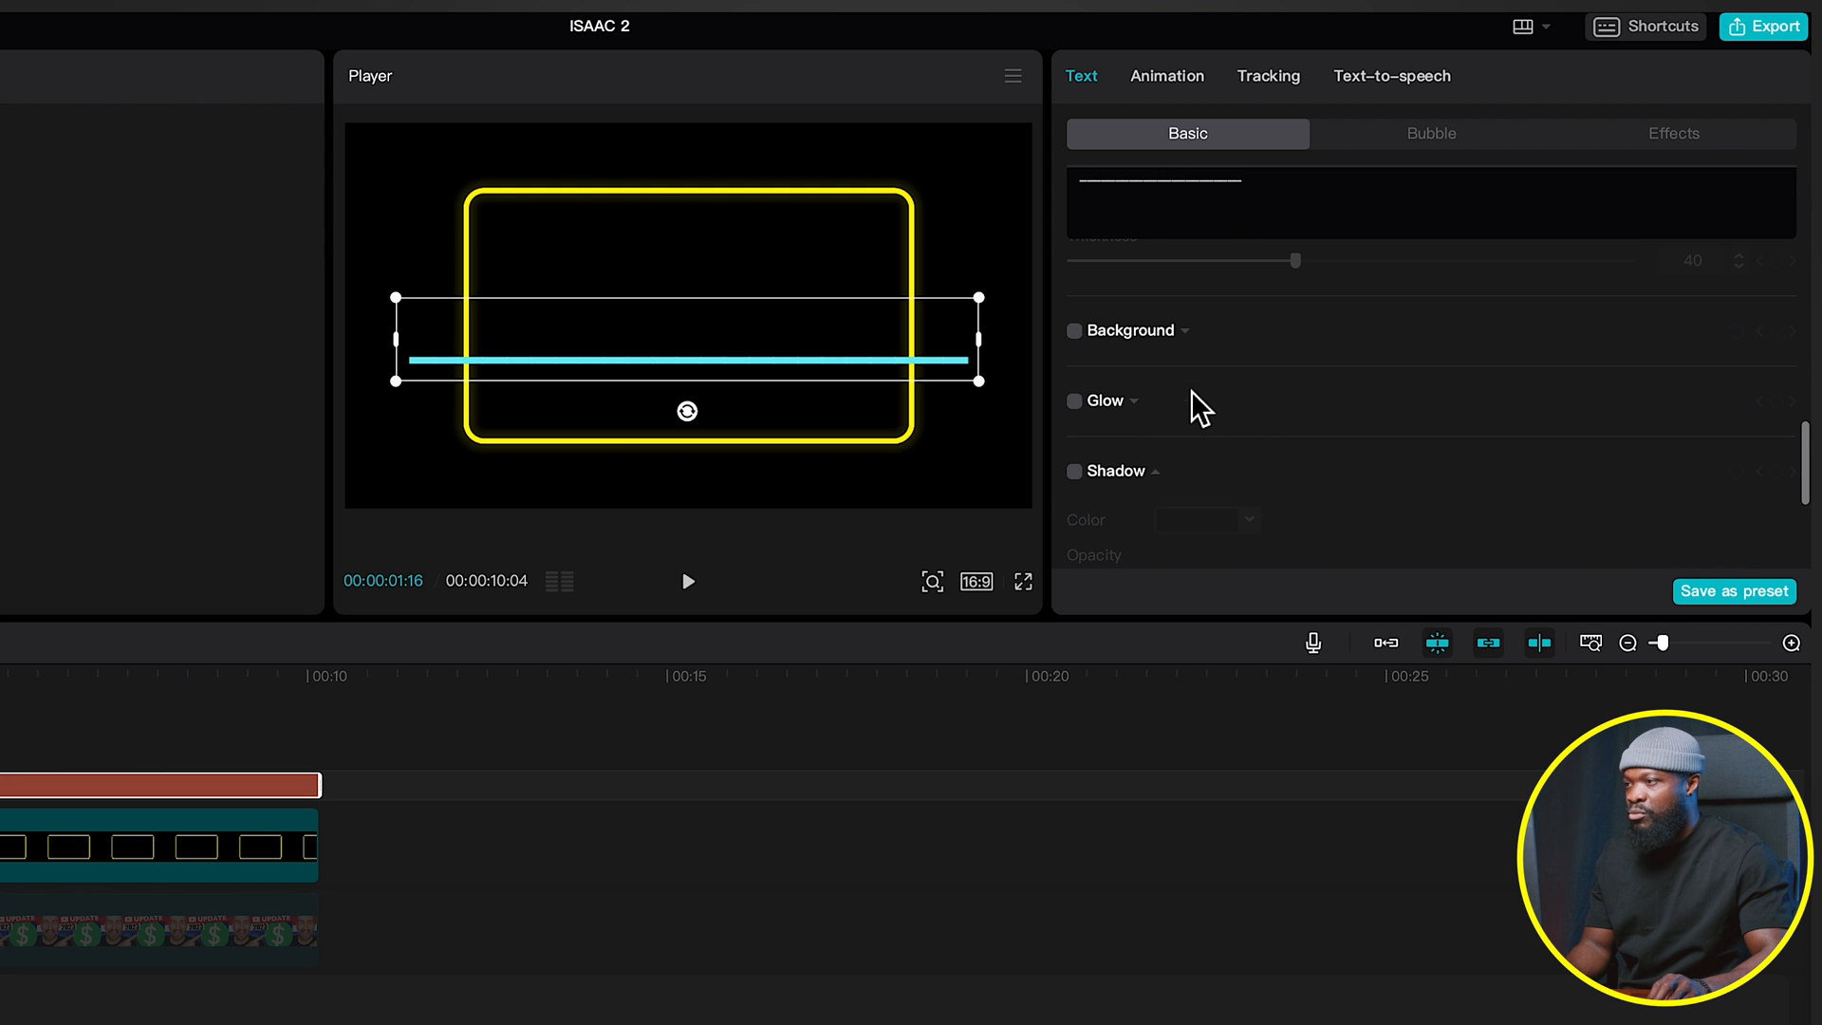
{"action": "left_click", "coordinate": [1078, 403]}
{"action": "scroll", "coordinate": [1319, 370], "scroll_direction": "down", "scroll_amount": 3}
{"action": "mouse_move", "coordinate": [1321, 364]}
{"action": "left_mouse_down"}
{"action": "mouse_move", "coordinate": [1367, 367]}
{"action": "mouse_move", "coordinate": [1181, 366]}
{"action": "mouse_move", "coordinate": [1403, 358]}
{"action": "mouse_move", "coordinate": [1331, 365]}
{"action": "left_mouse_up"}
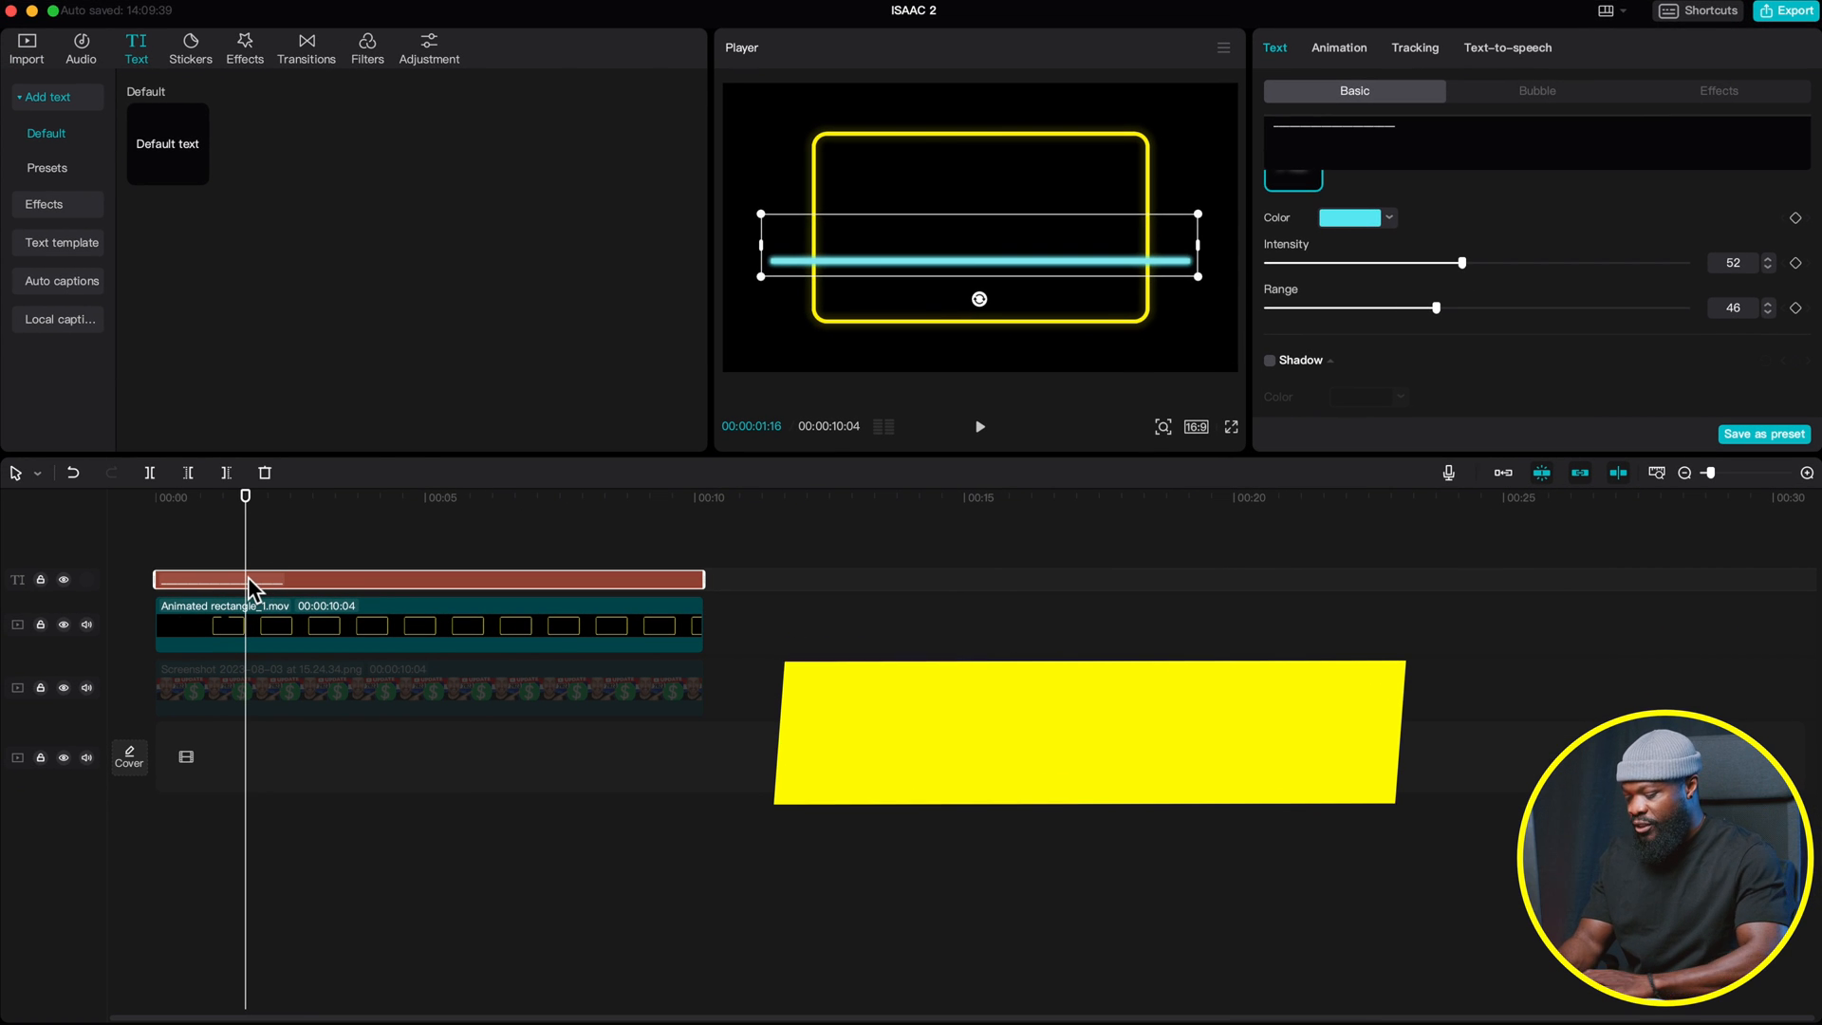
Turn the line text into a compound clip and hide the line with a horizontal mask rotated -90° at X -778
{"action": "key", "text": "alt+g"}
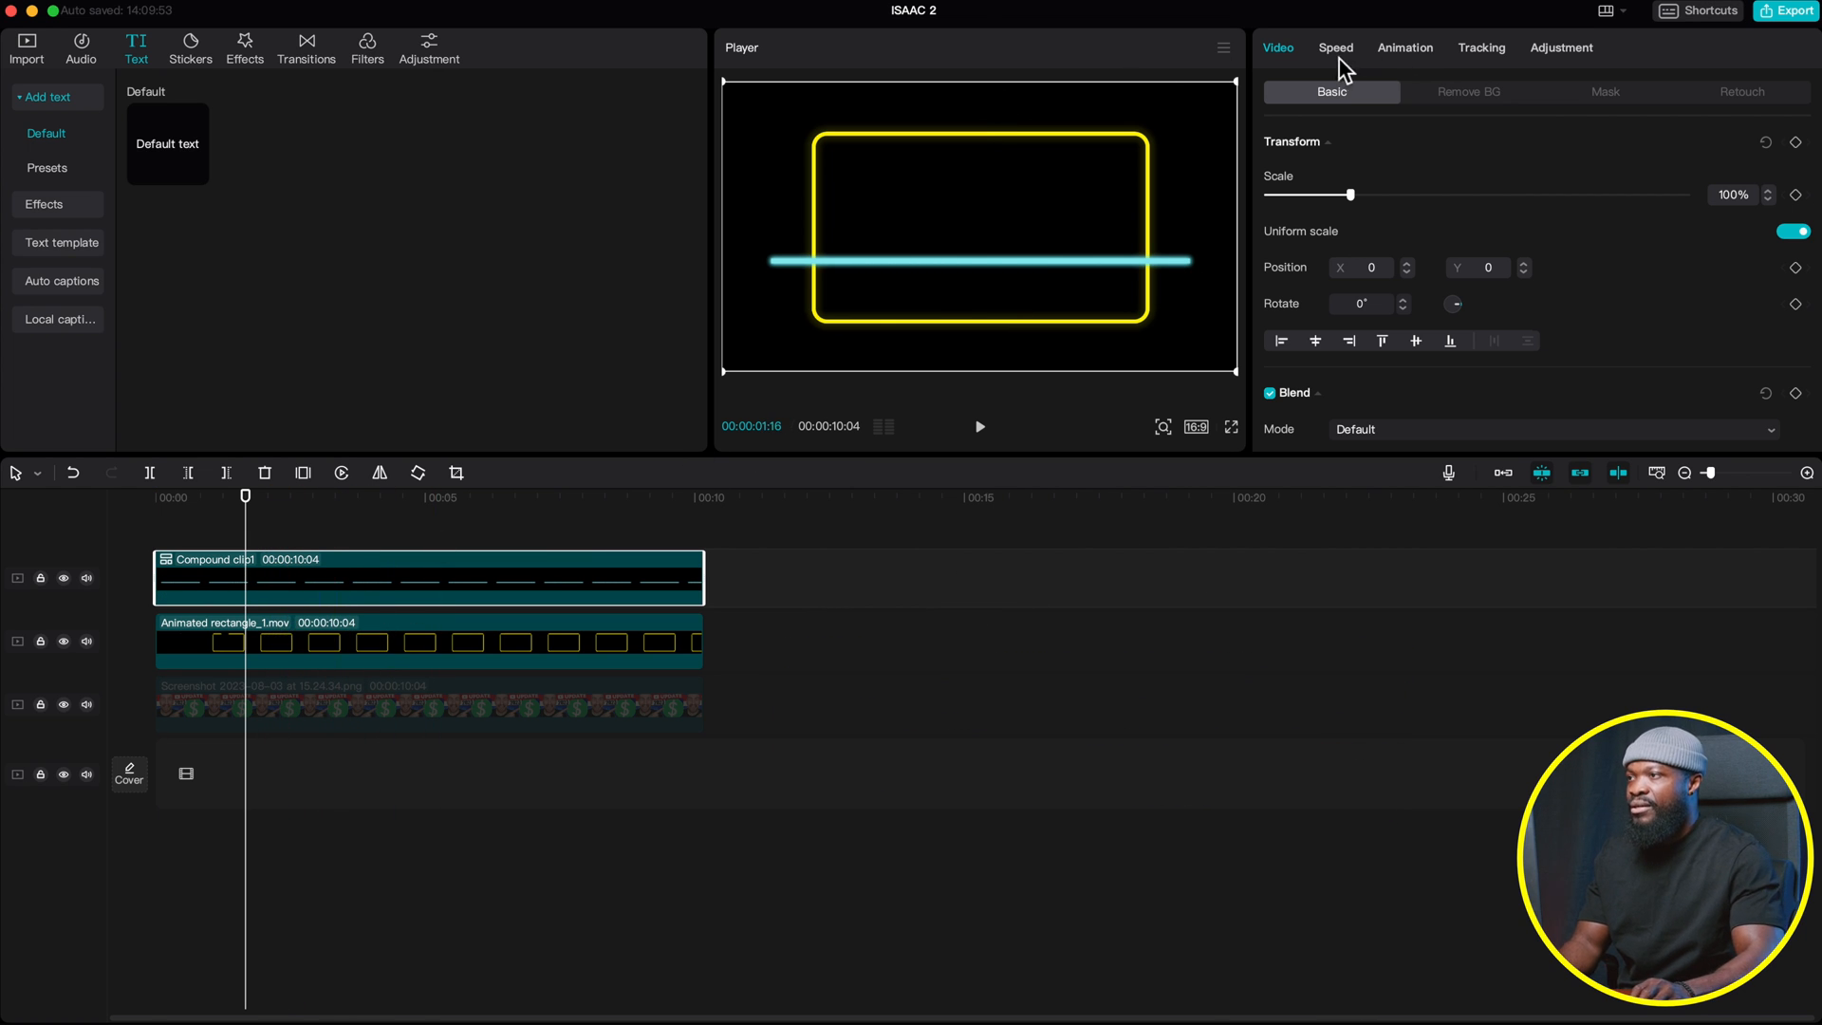
{"action": "left_click", "coordinate": [1607, 92]}
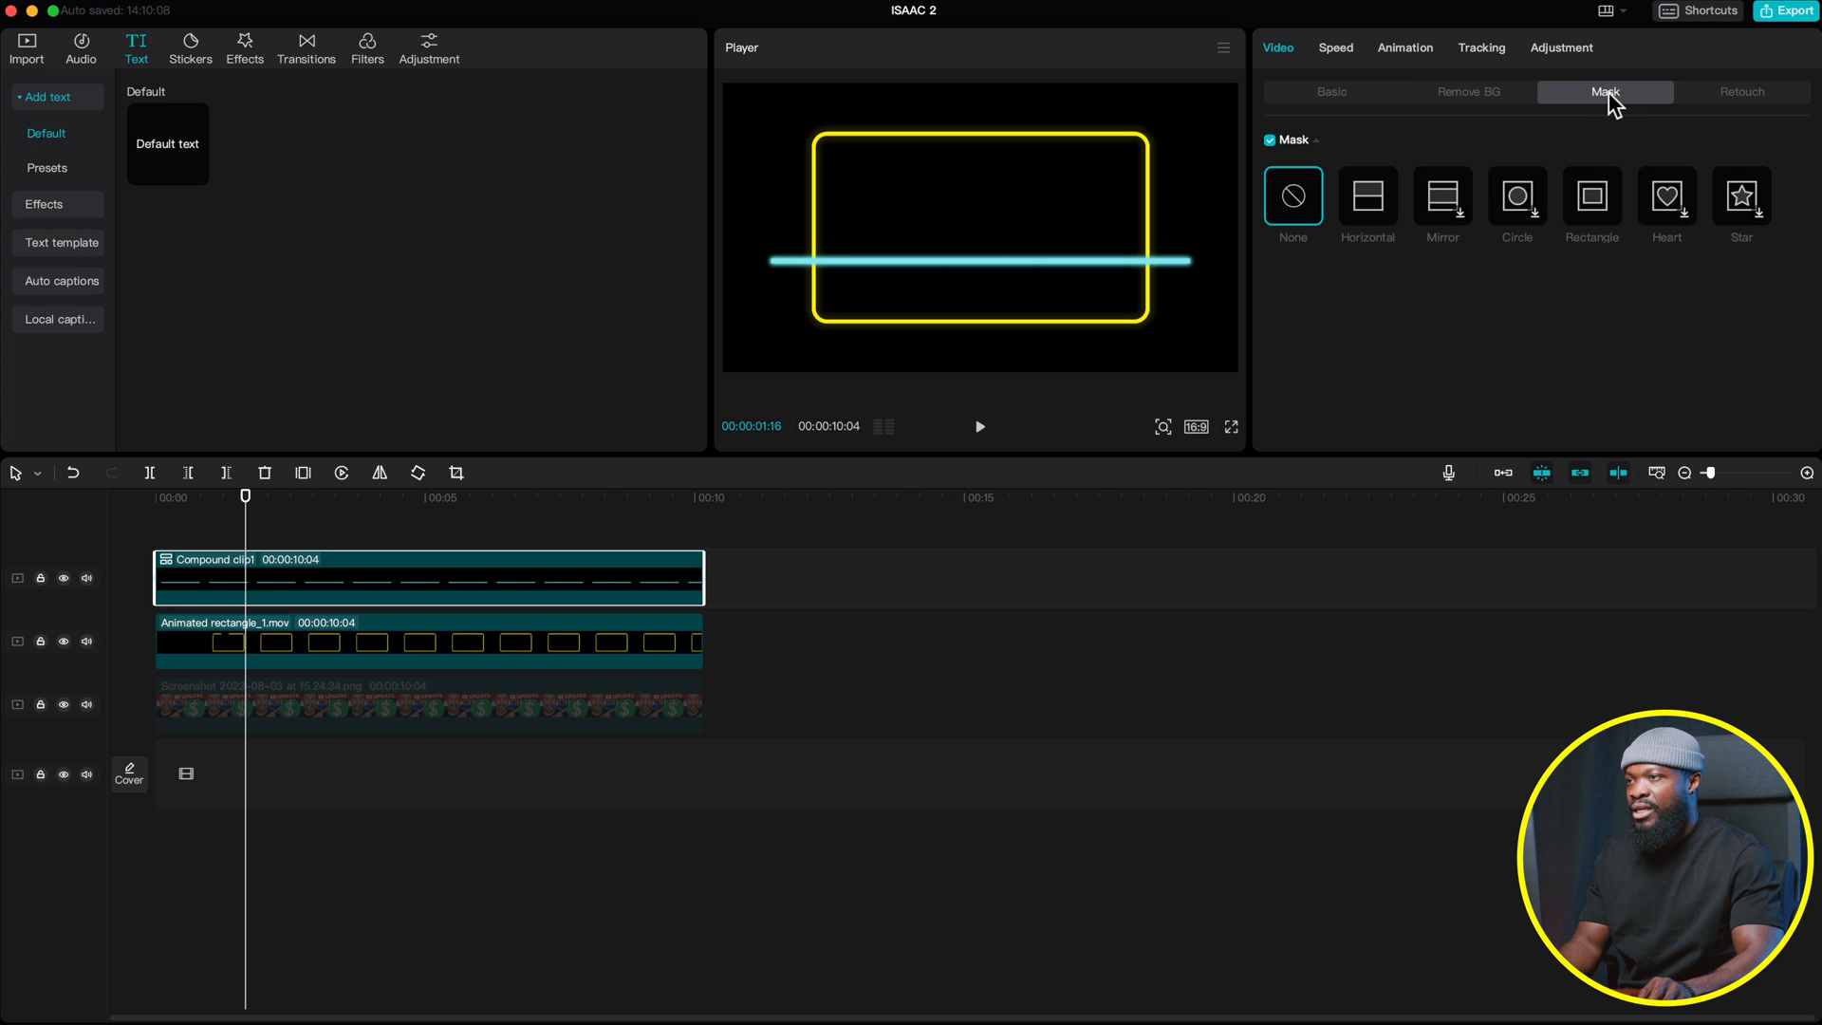
{"action": "left_click", "coordinate": [1374, 213]}
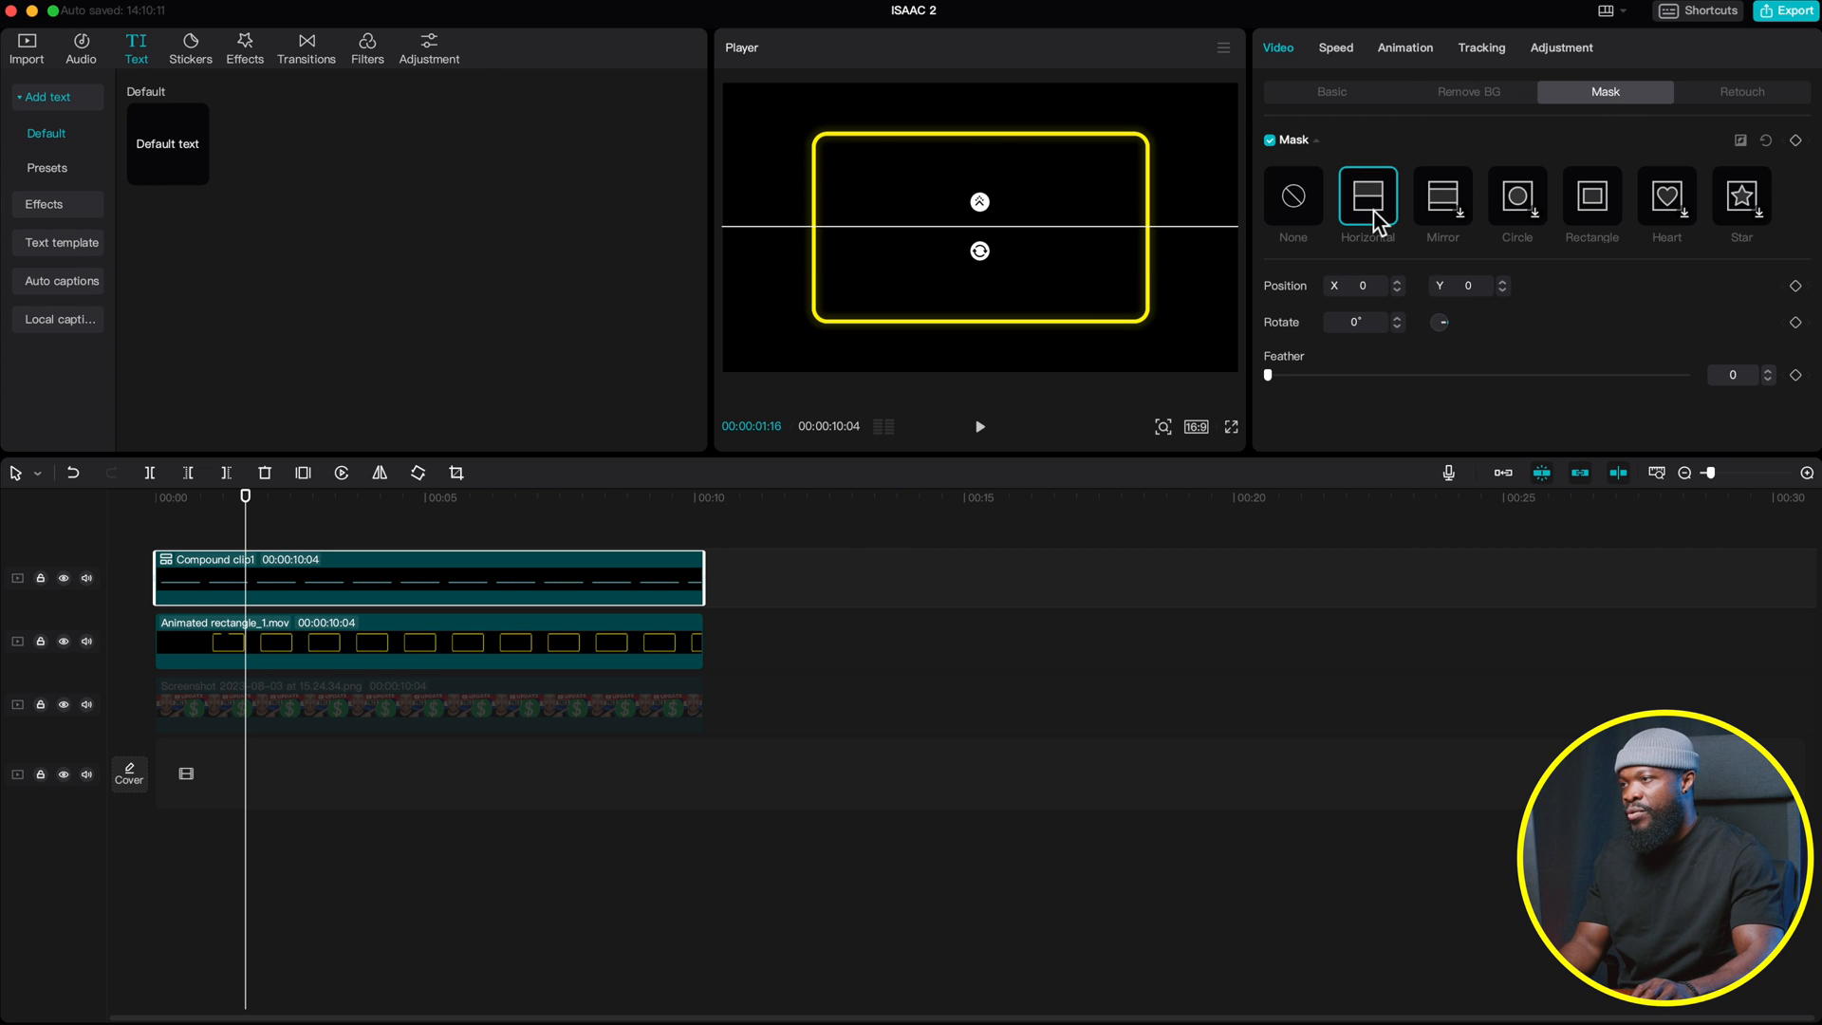
{"action": "left_click_drag", "start_coordinate": [981, 254], "coordinate": [1008, 237]}
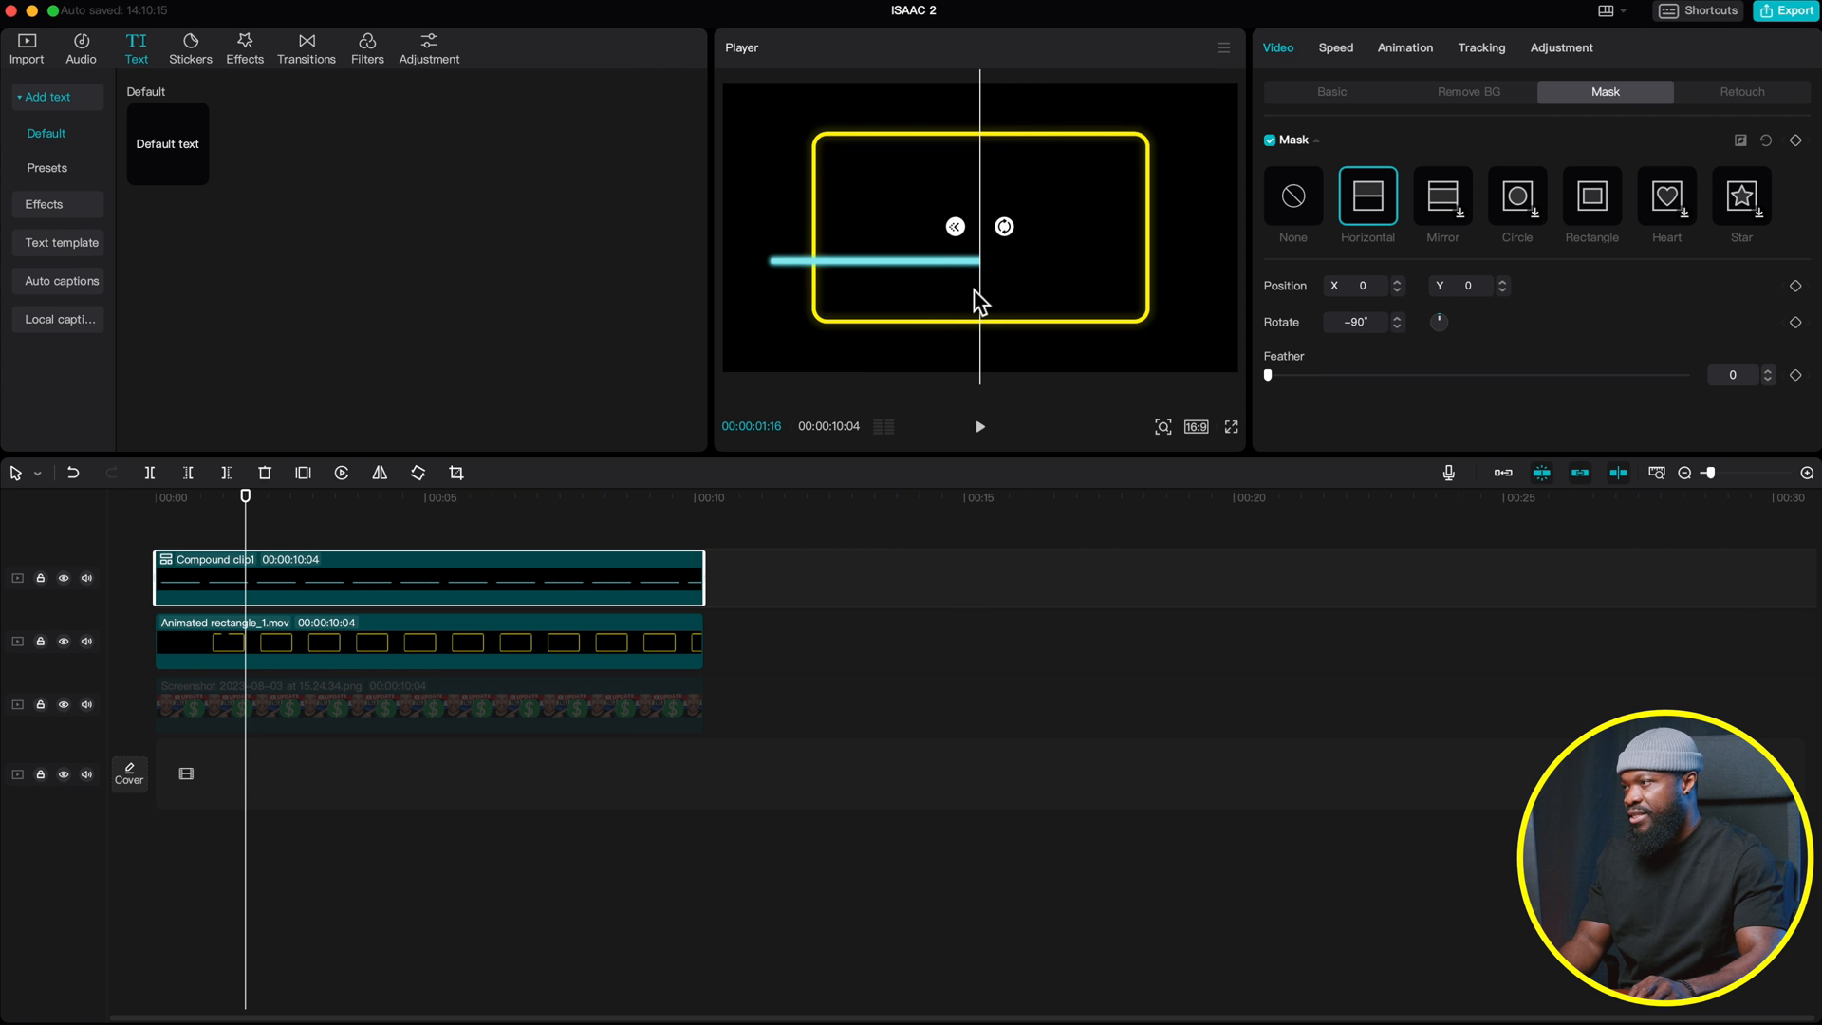
{"action": "left_click_drag", "start_coordinate": [981, 292], "coordinate": [778, 302]}
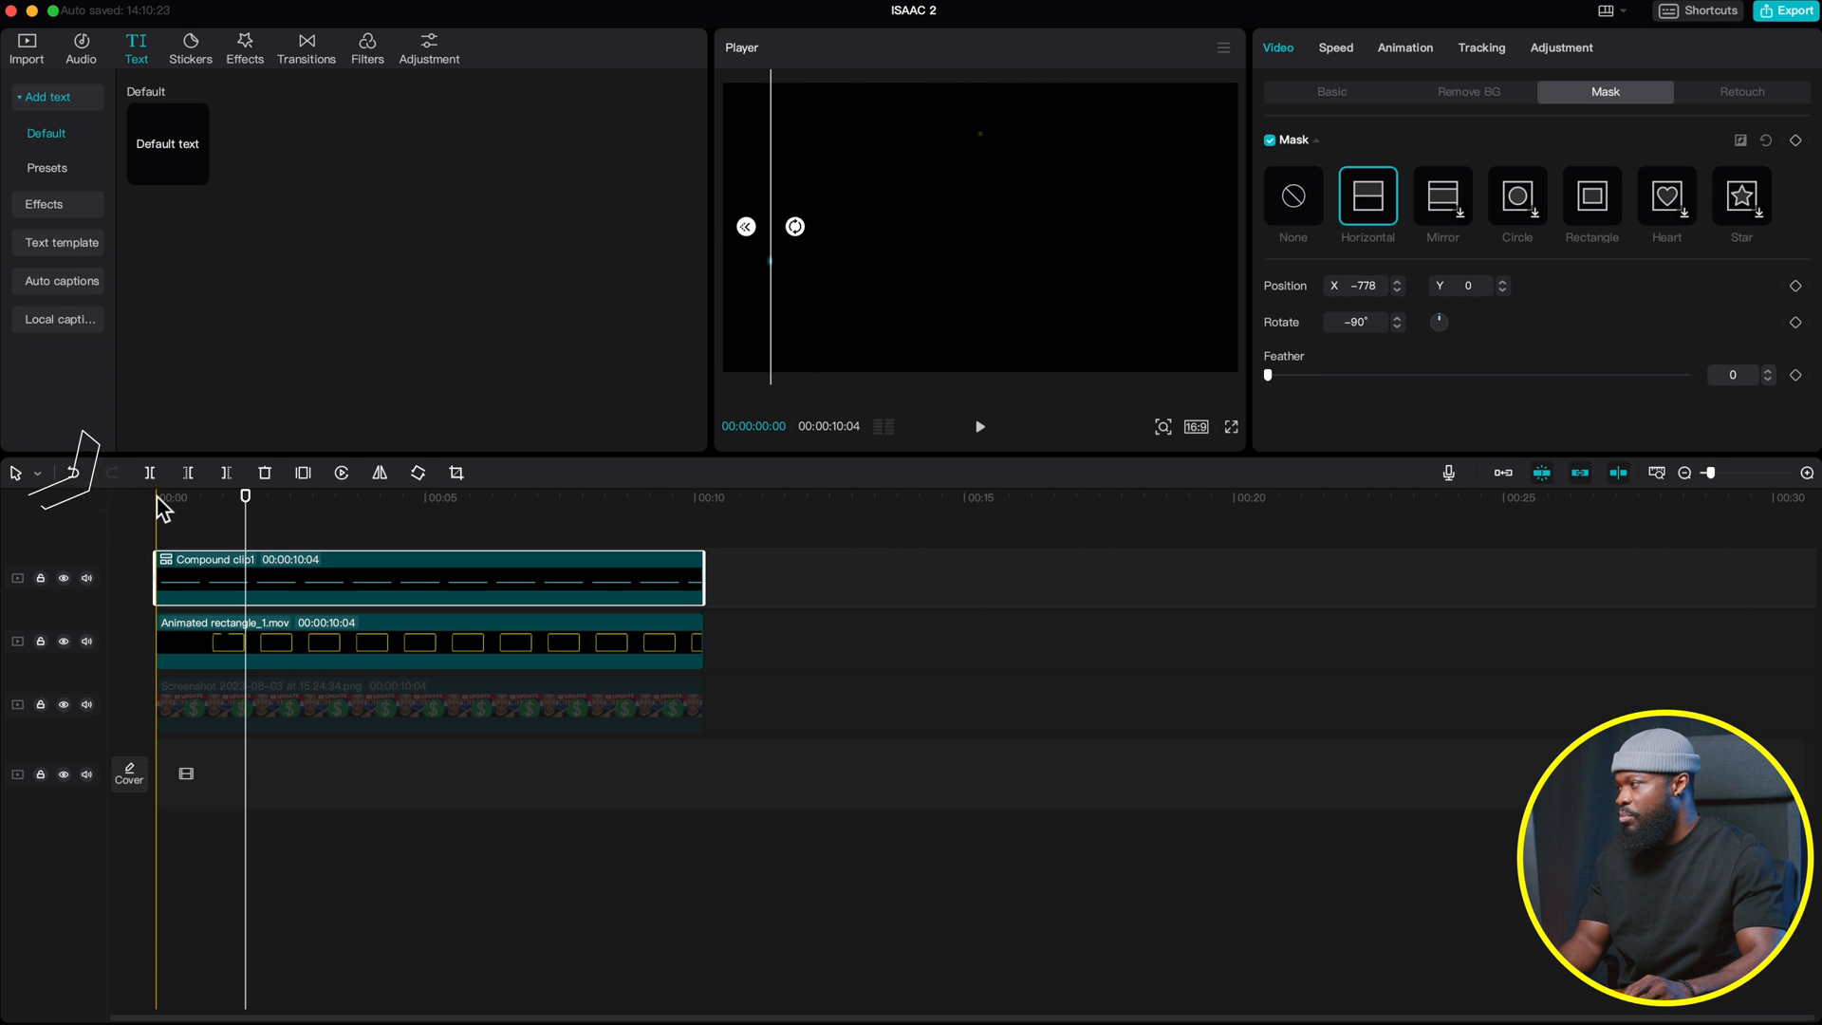
Keyframe the mask's position at the clip start and at 00:00:01:00 with X 778, so the line is revealed from left to right
{"action": "left_click", "coordinate": [159, 497]}
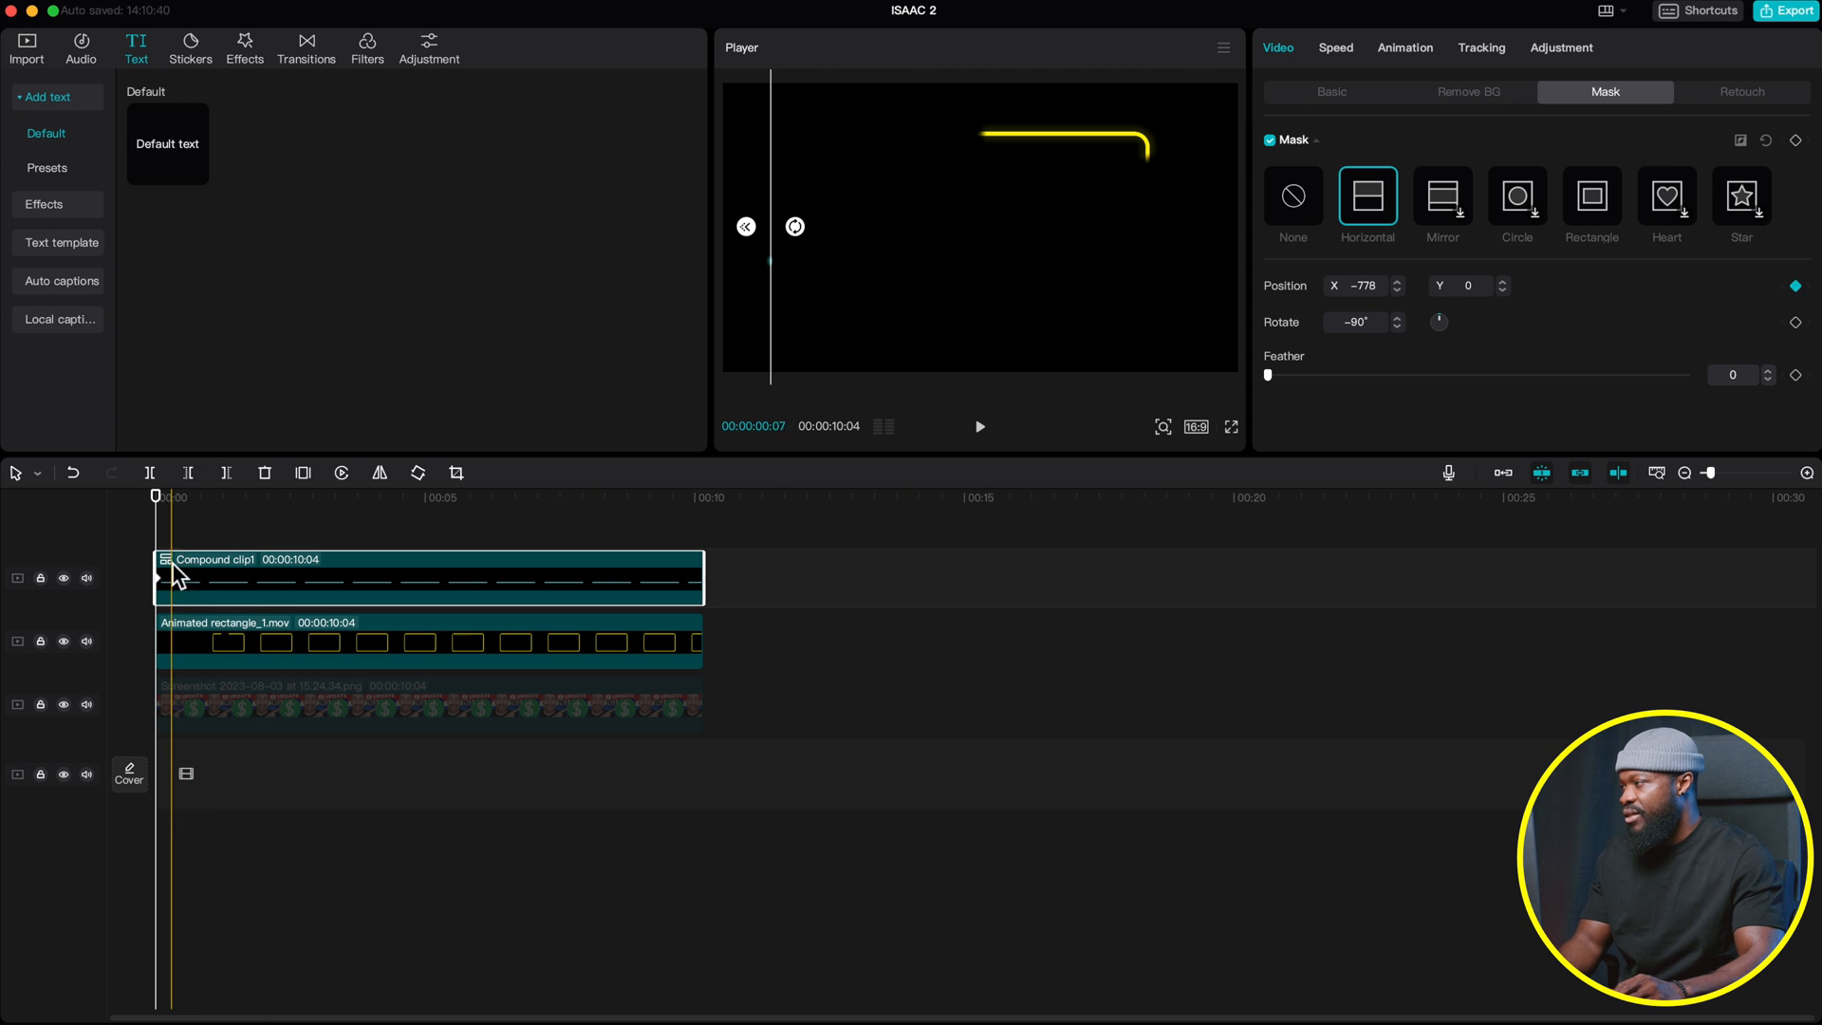
{"action": "left_click", "coordinate": [210, 526]}
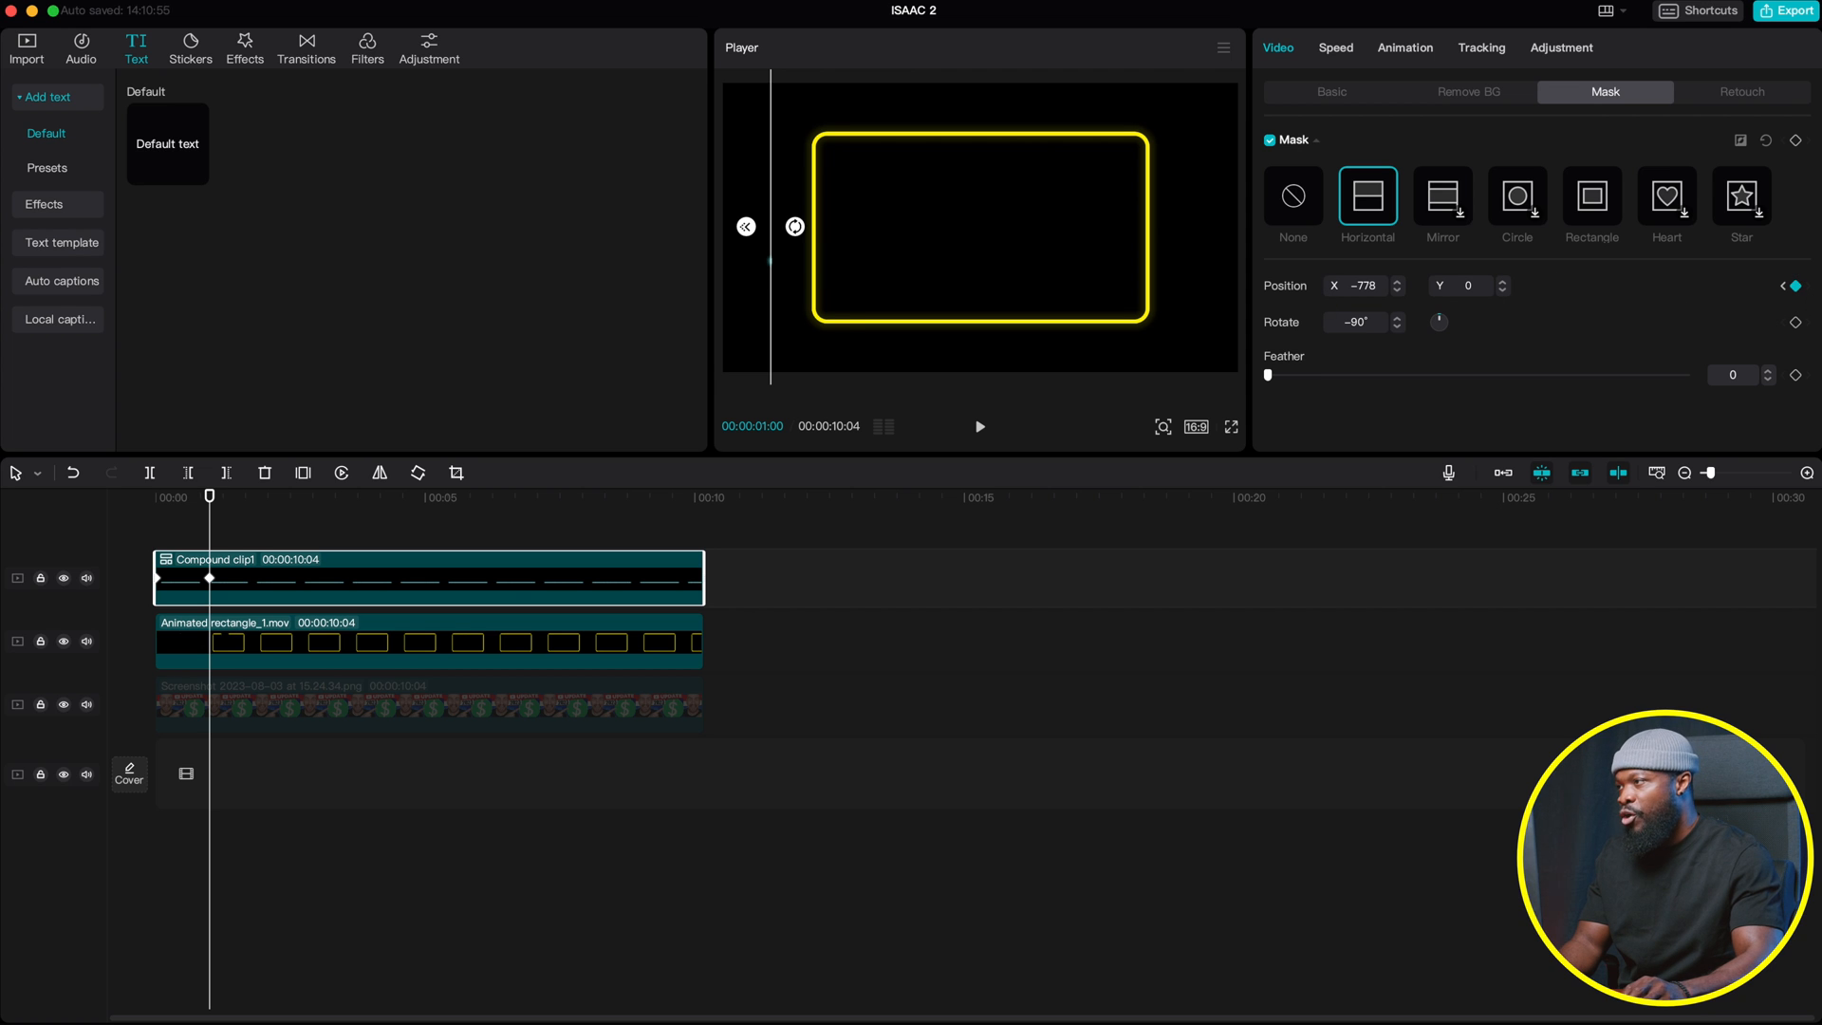
{"action": "left_click_drag", "start_coordinate": [772, 253], "coordinate": [1183, 267]}
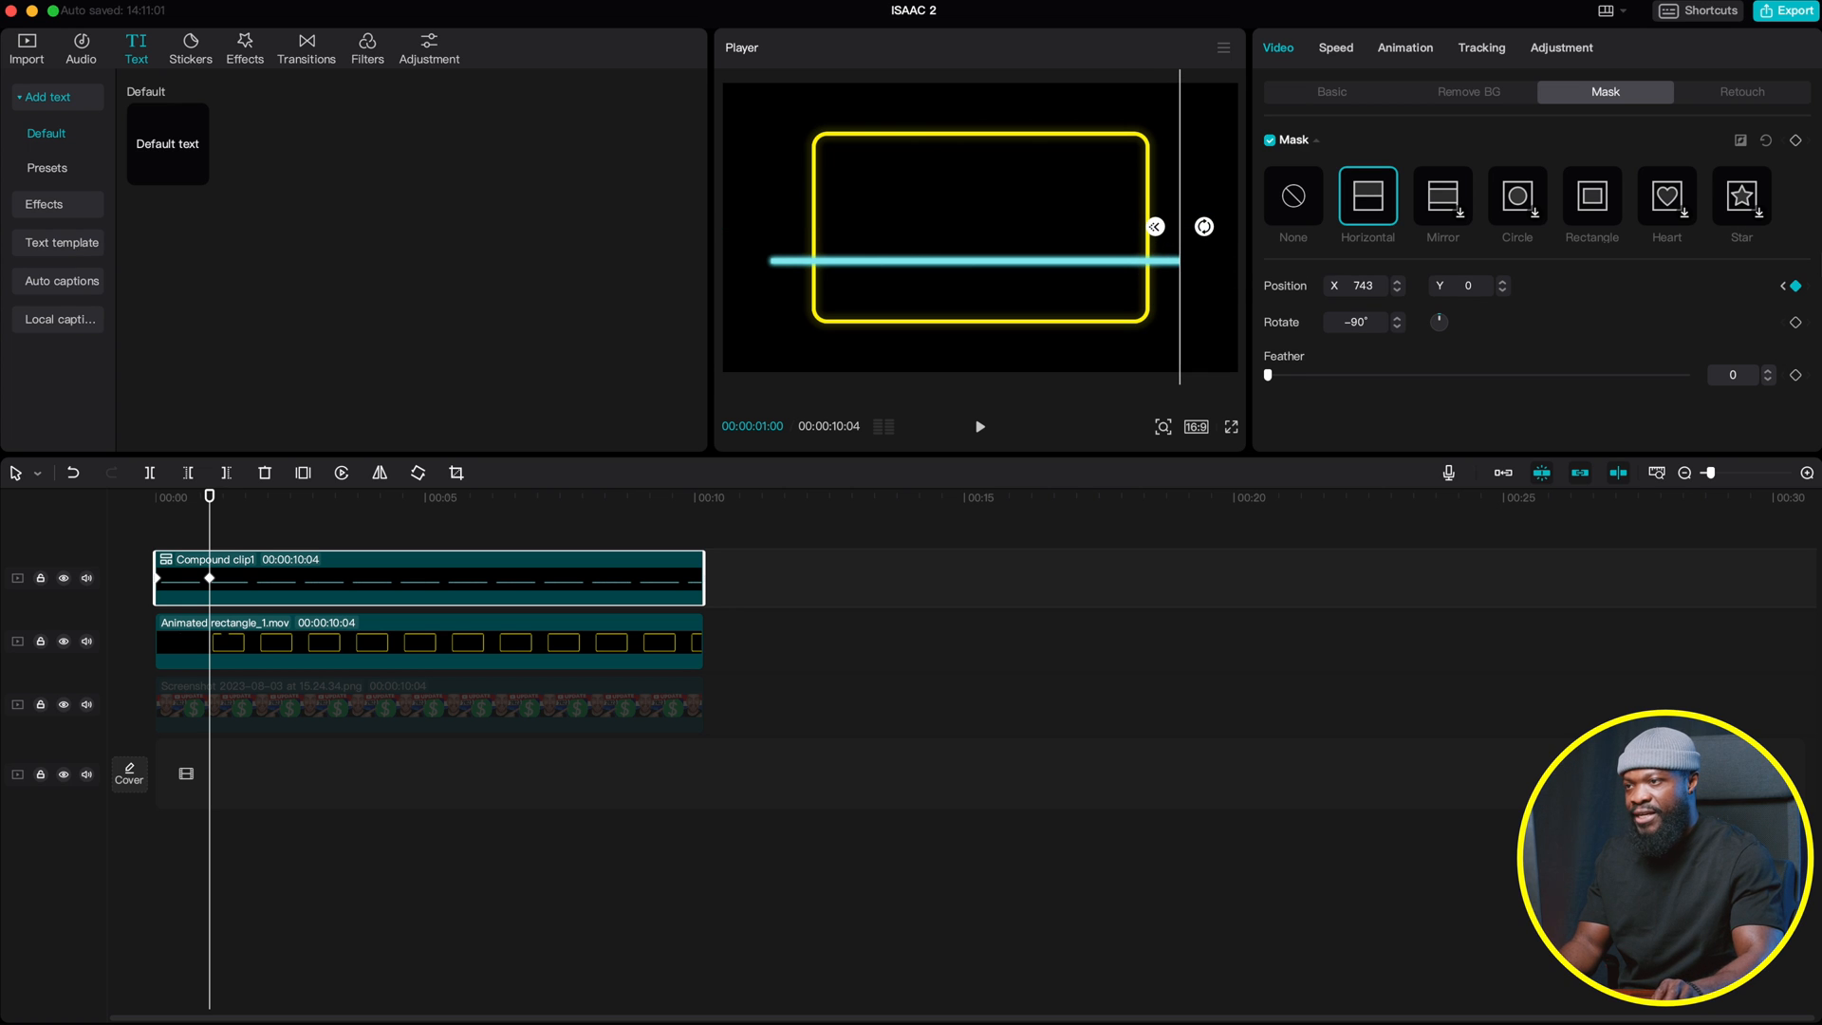
{"action": "left_click_drag", "start_coordinate": [1155, 274], "coordinate": [1196, 282]}
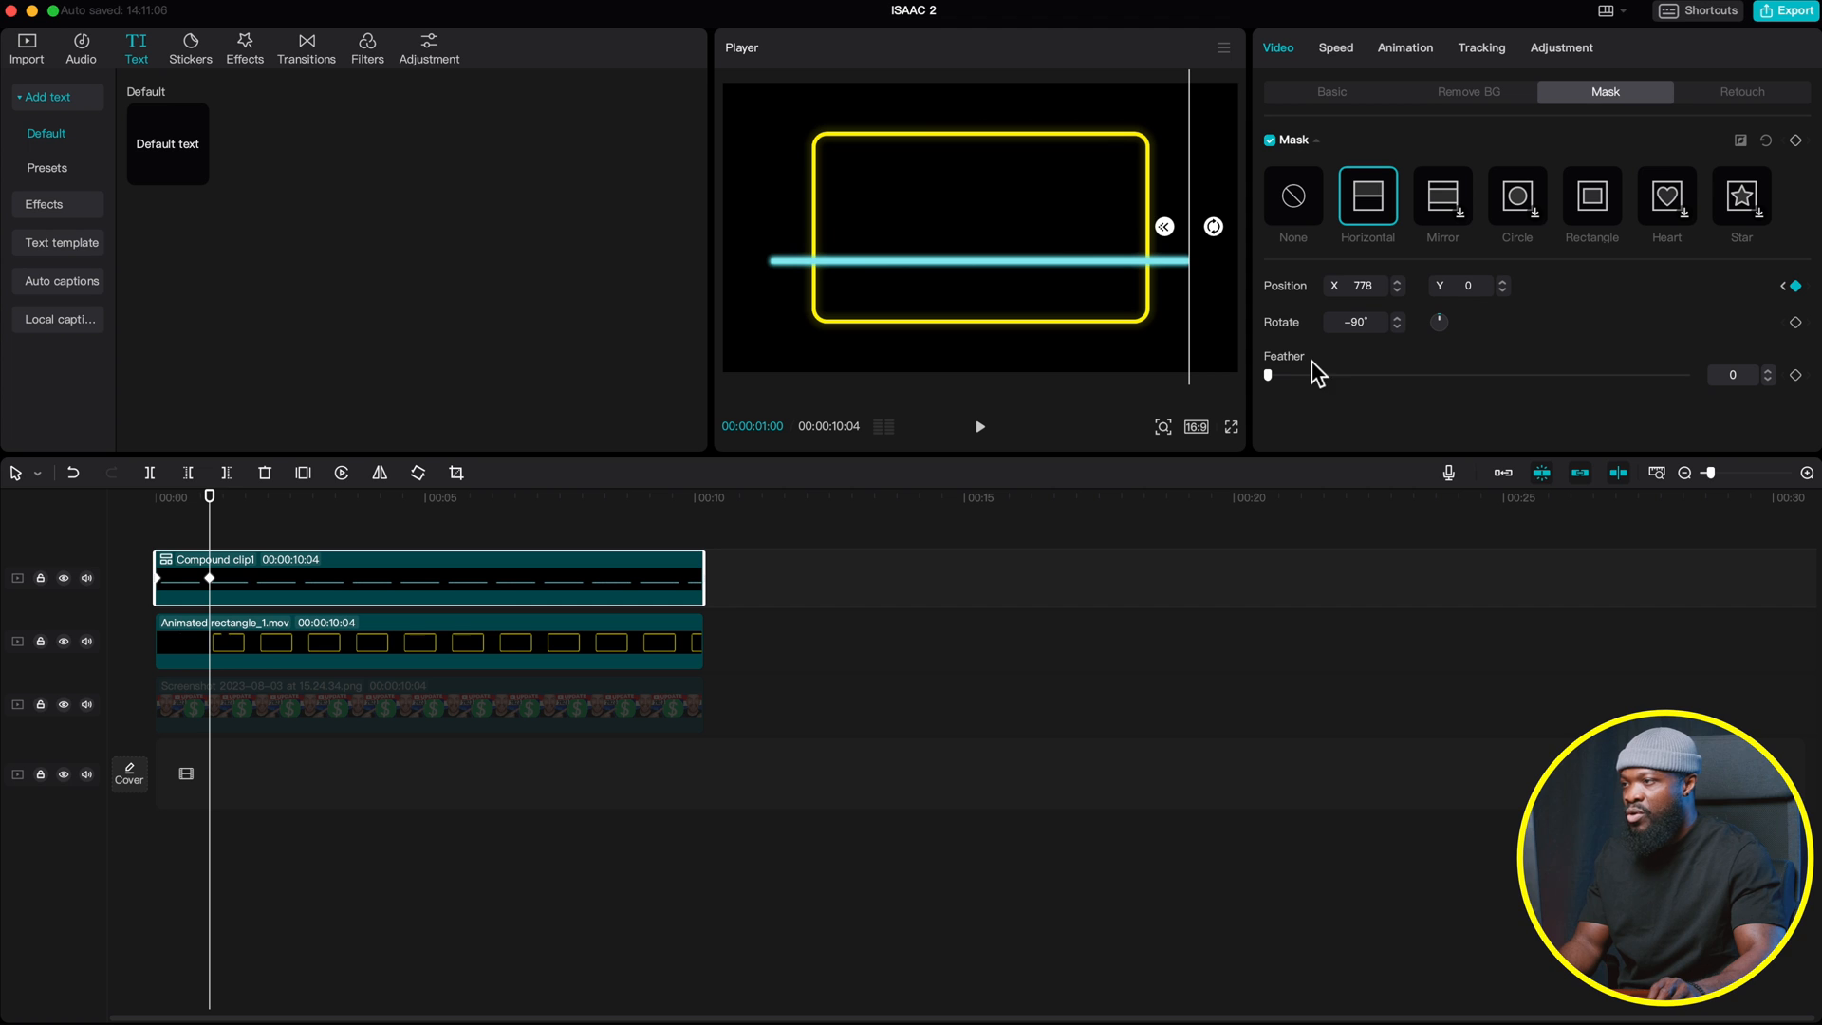
Set the line mask's feather to 3 and play the reveal from the timeline start
{"action": "left_click_drag", "start_coordinate": [1273, 378], "coordinate": [1287, 380]}
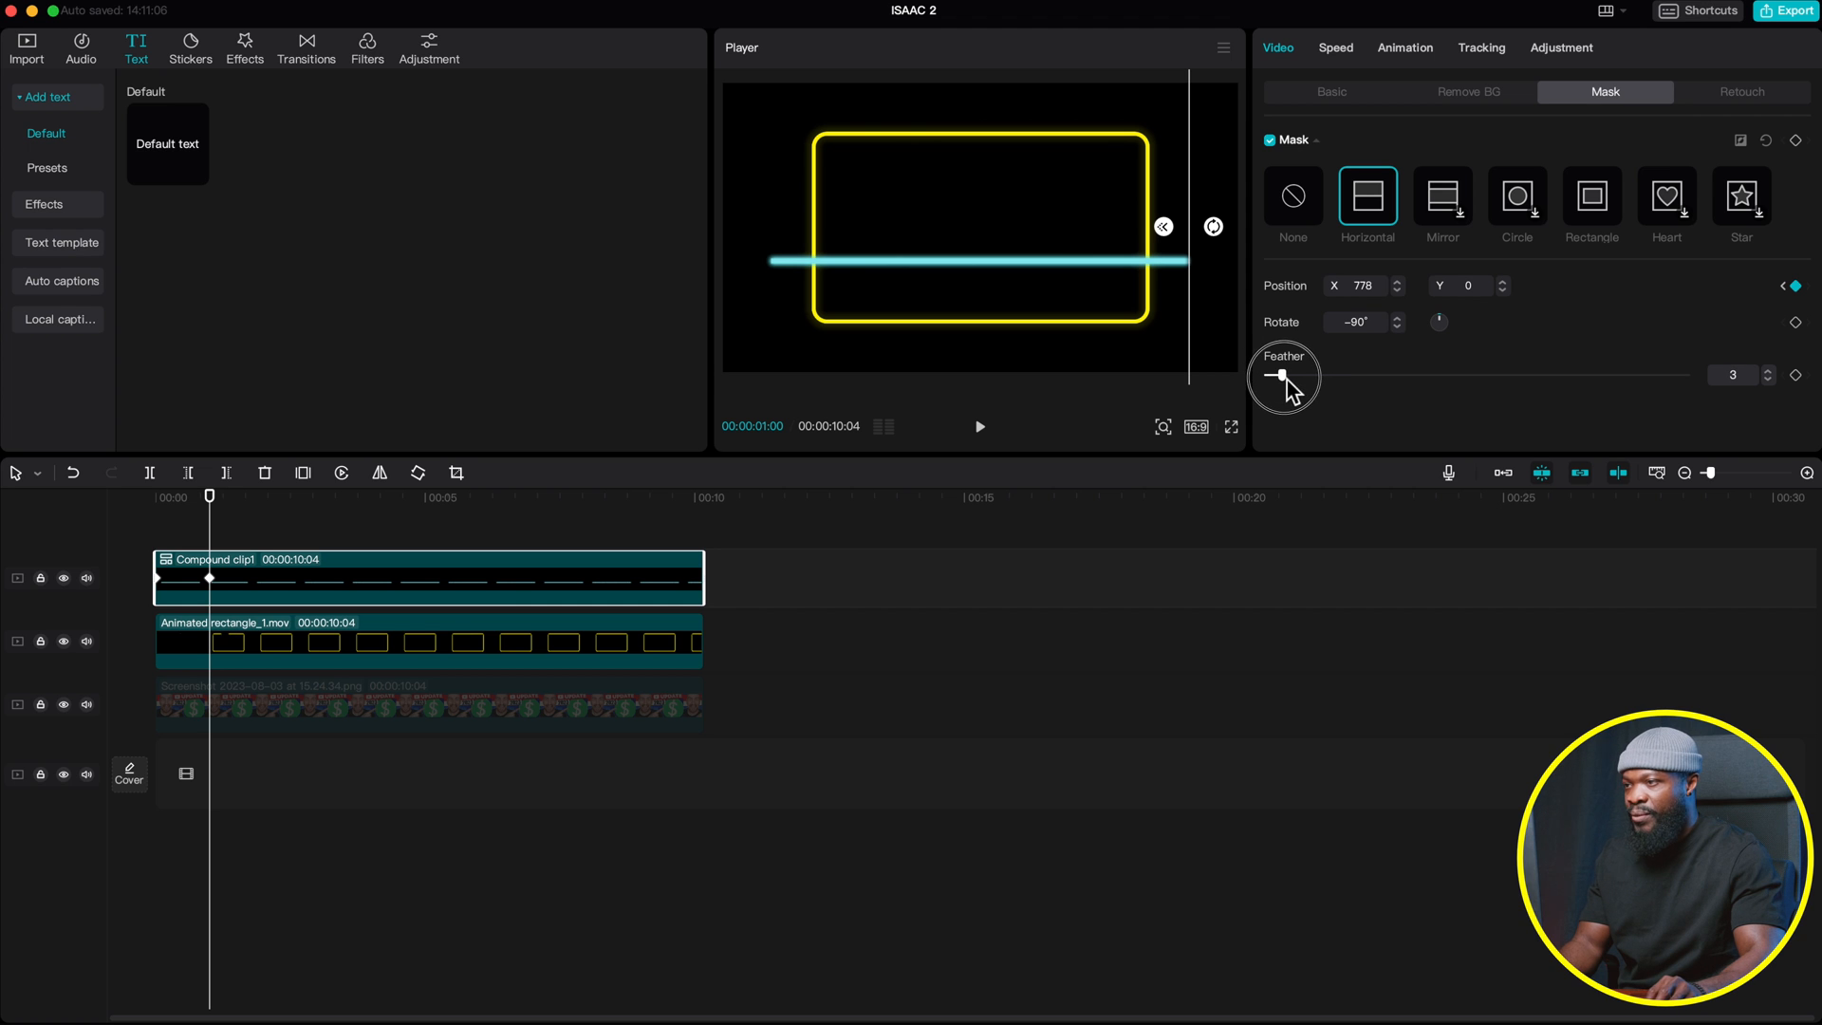
{"action": "left_click", "coordinate": [140, 492]}
{"action": "key", "text": "space"}
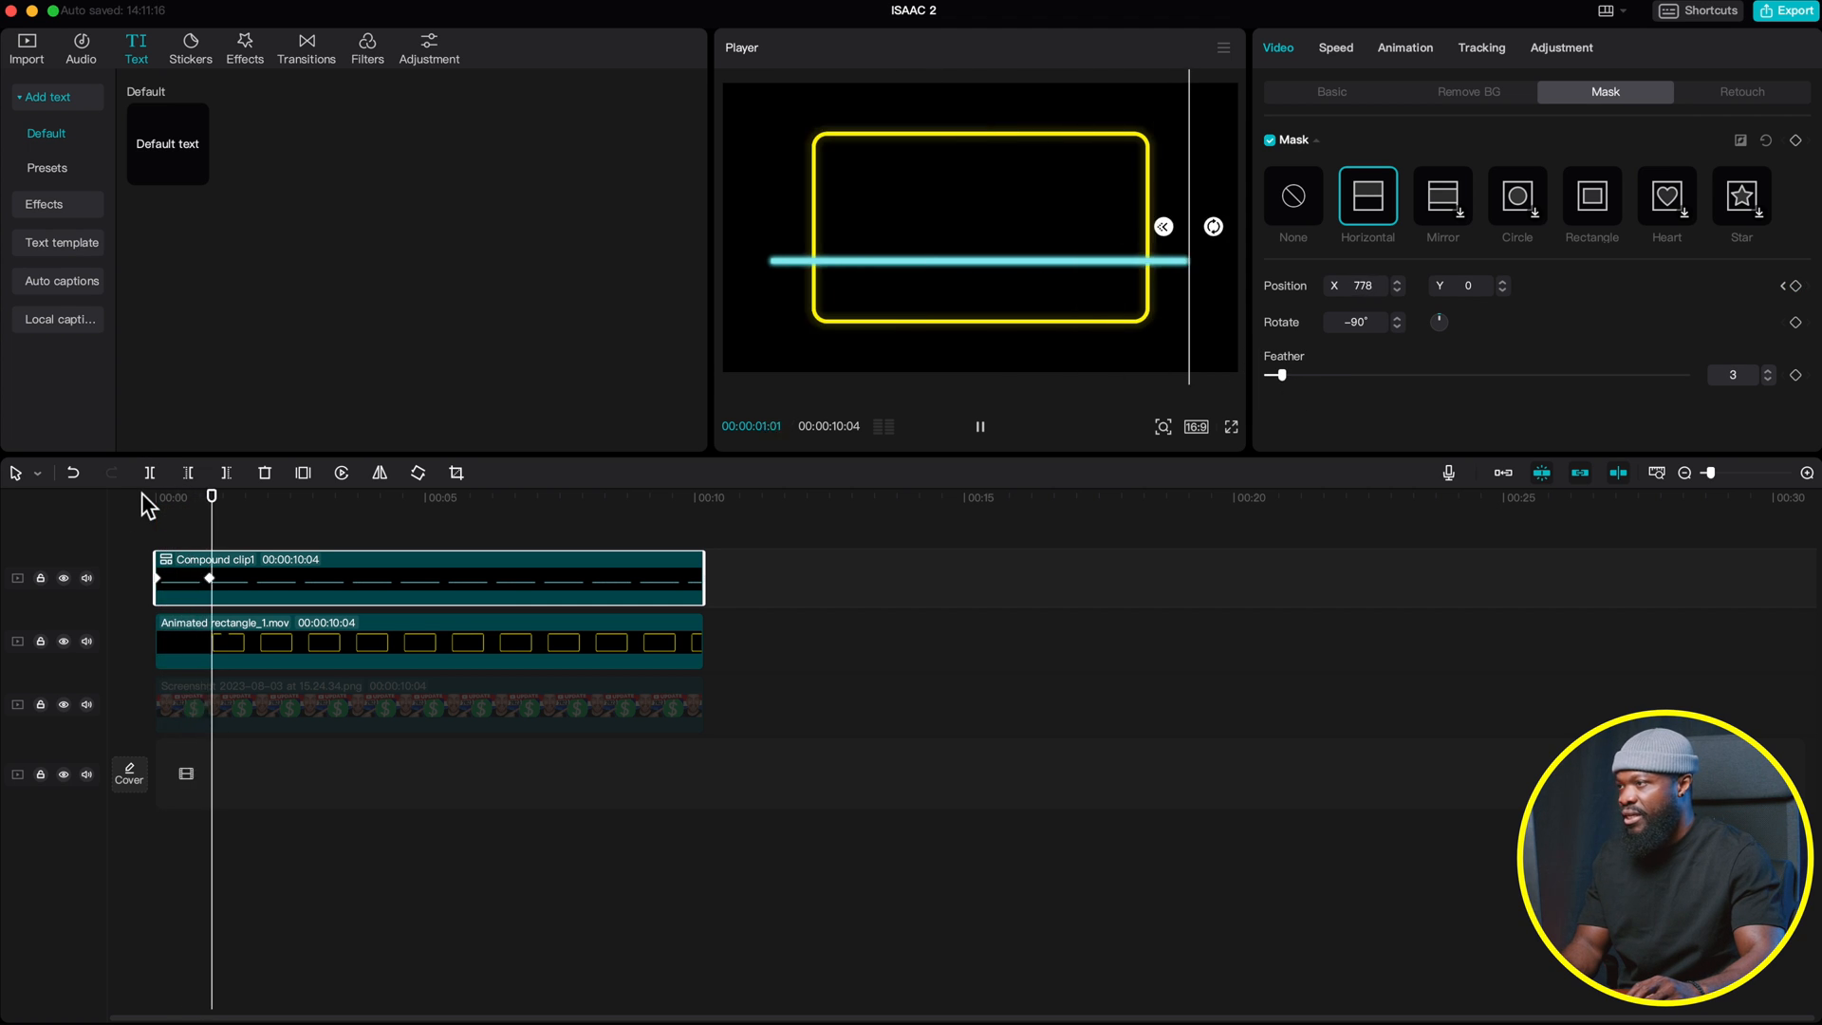
{"action": "left_click", "coordinate": [152, 497]}
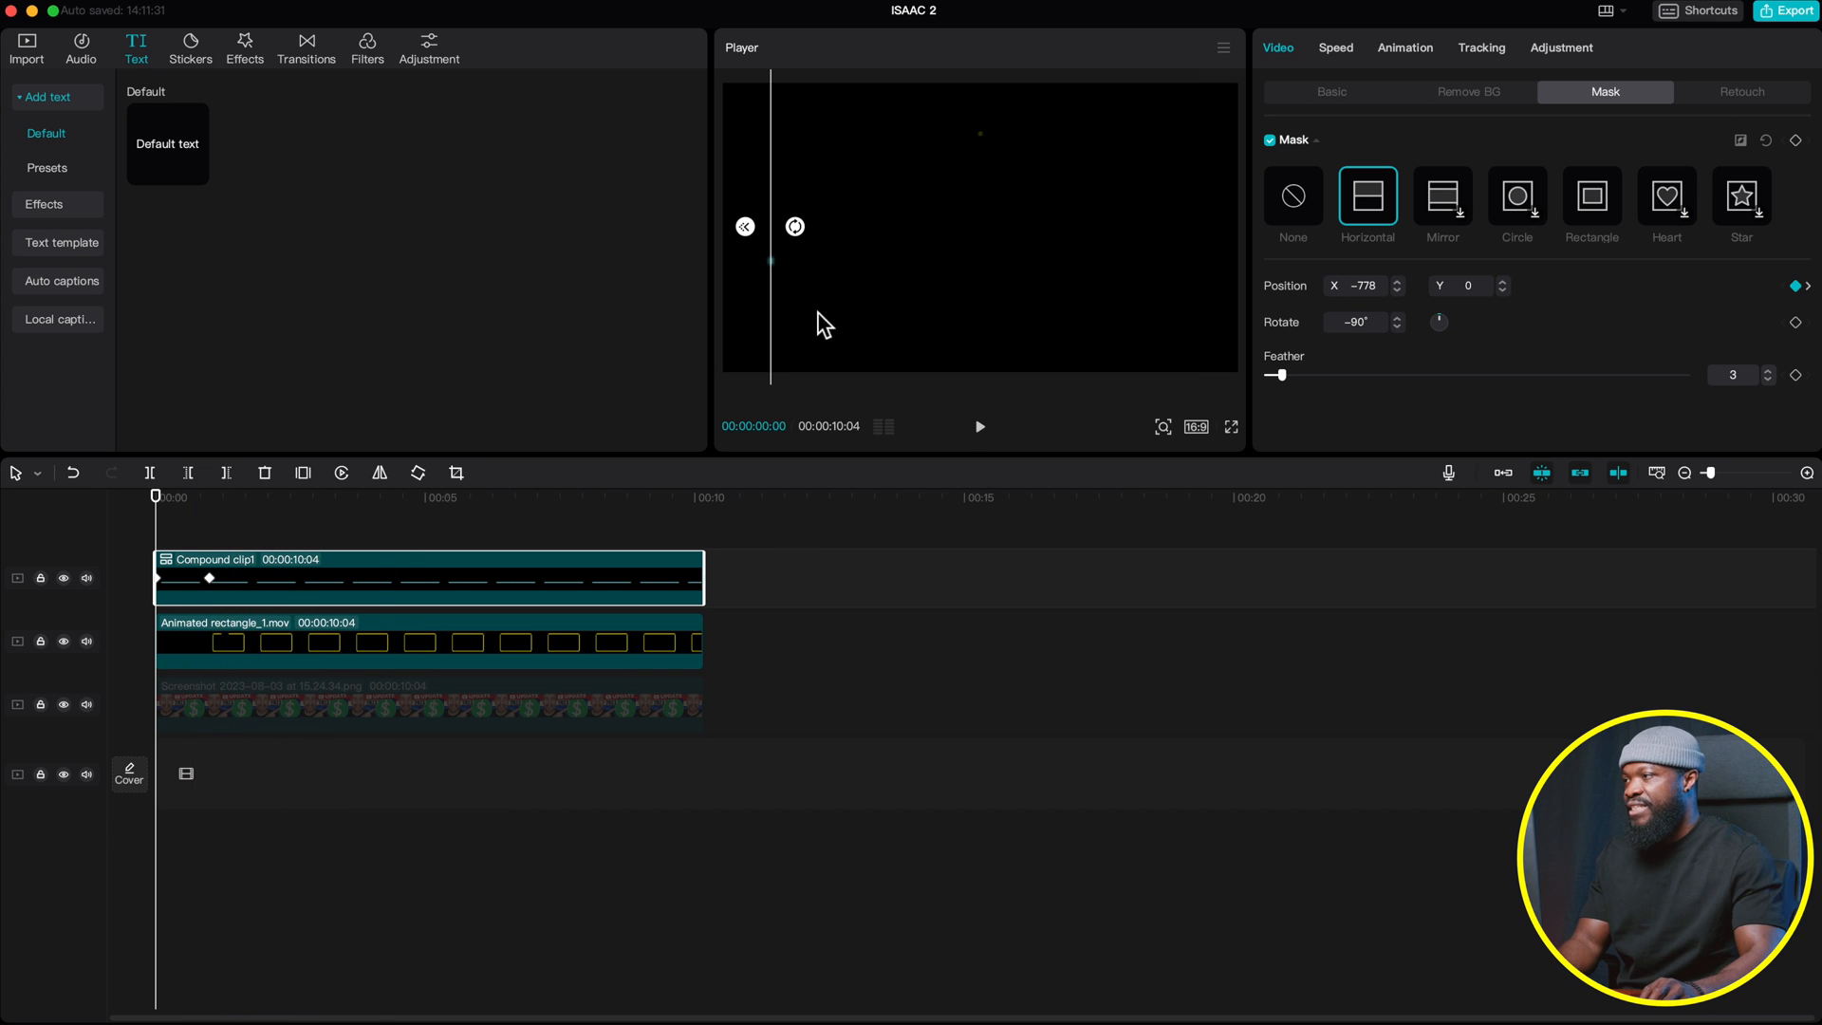
Apply the Ease Out 3 graph to the mask's X-position animation up to its end keyframe
{"action": "left_click", "coordinate": [198, 525]}
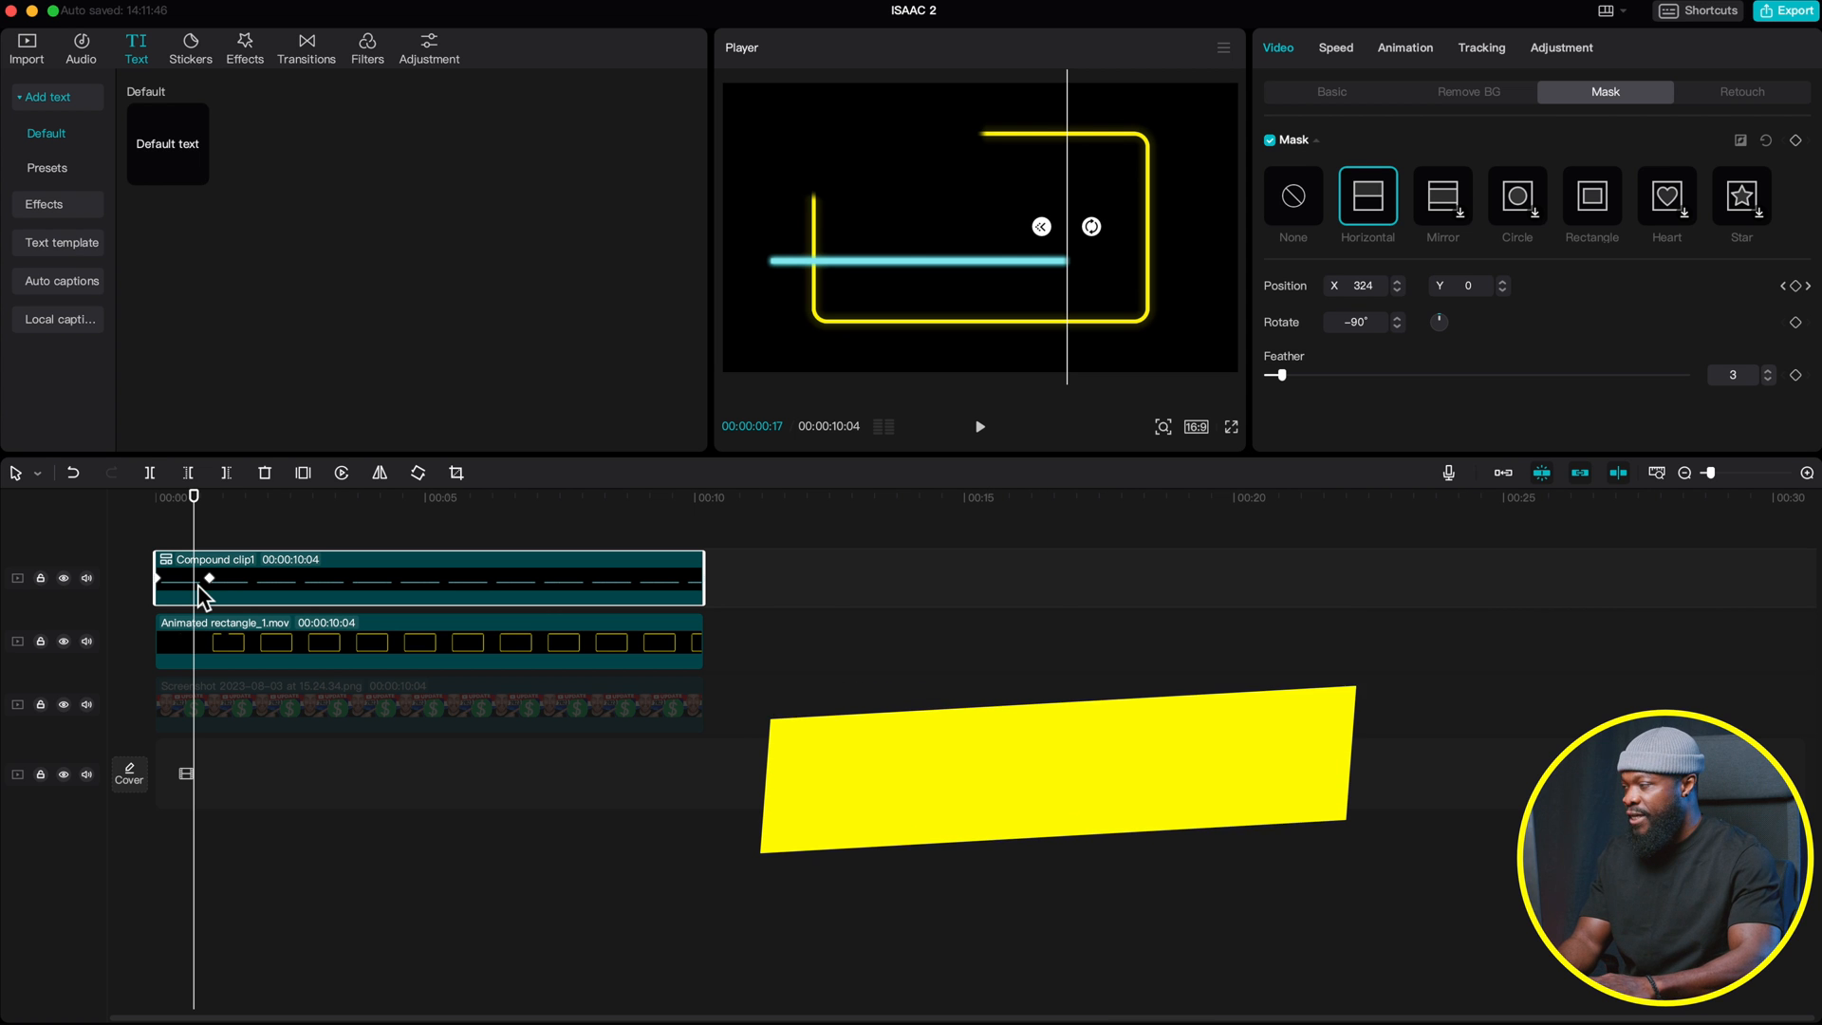
{"action": "key", "text": "alt+k"}
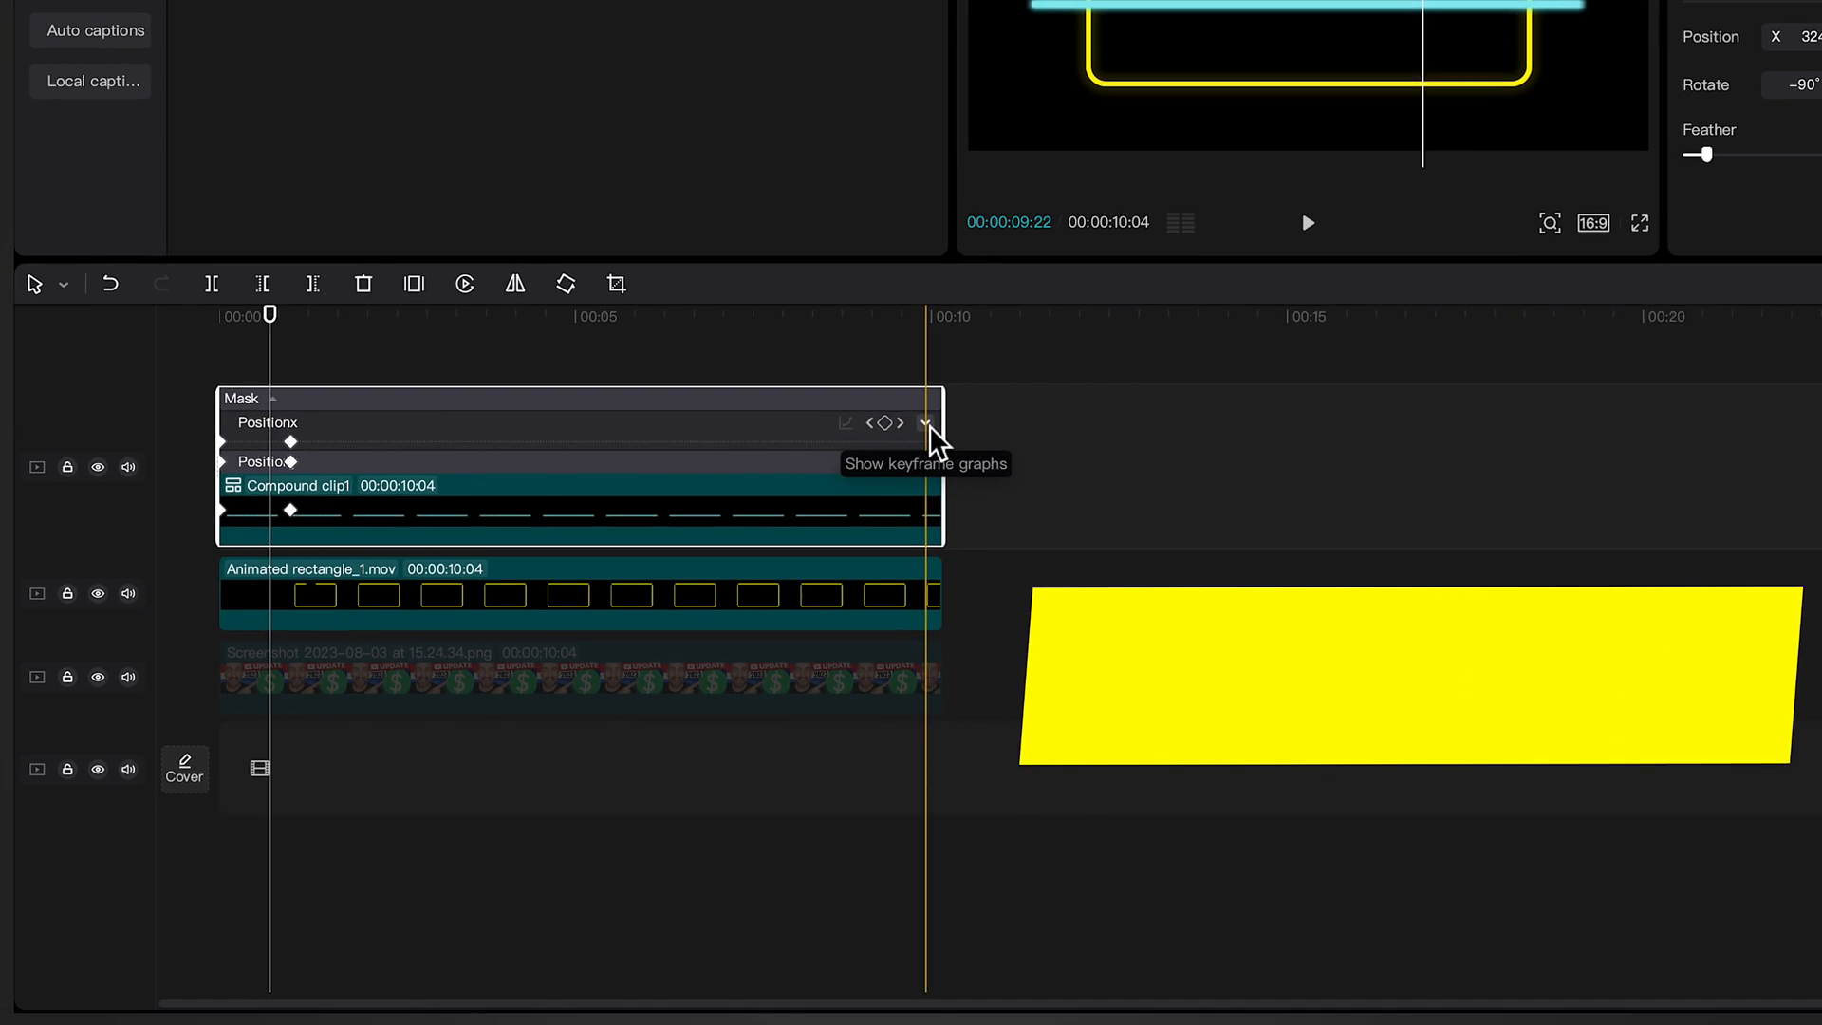
{"action": "left_click", "coordinate": [690, 577]}
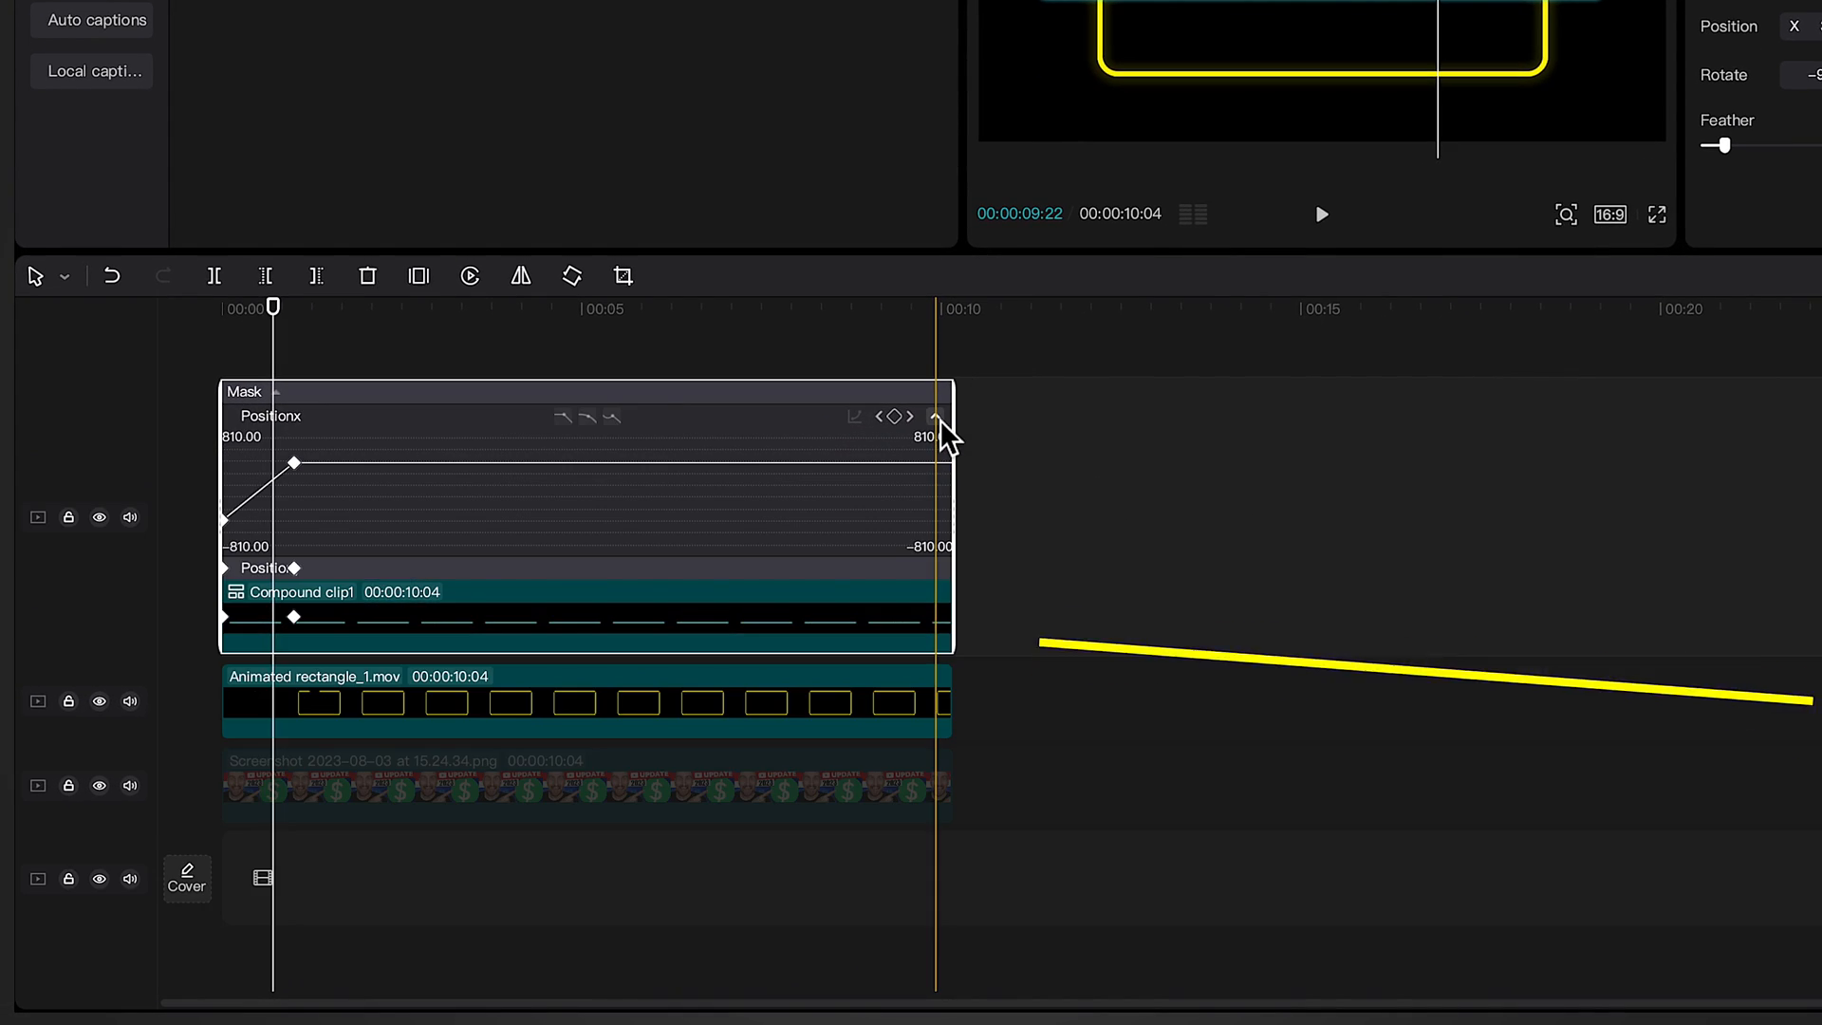
{"action": "left_click", "coordinate": [298, 473]}
{"action": "left_click", "coordinate": [856, 418]}
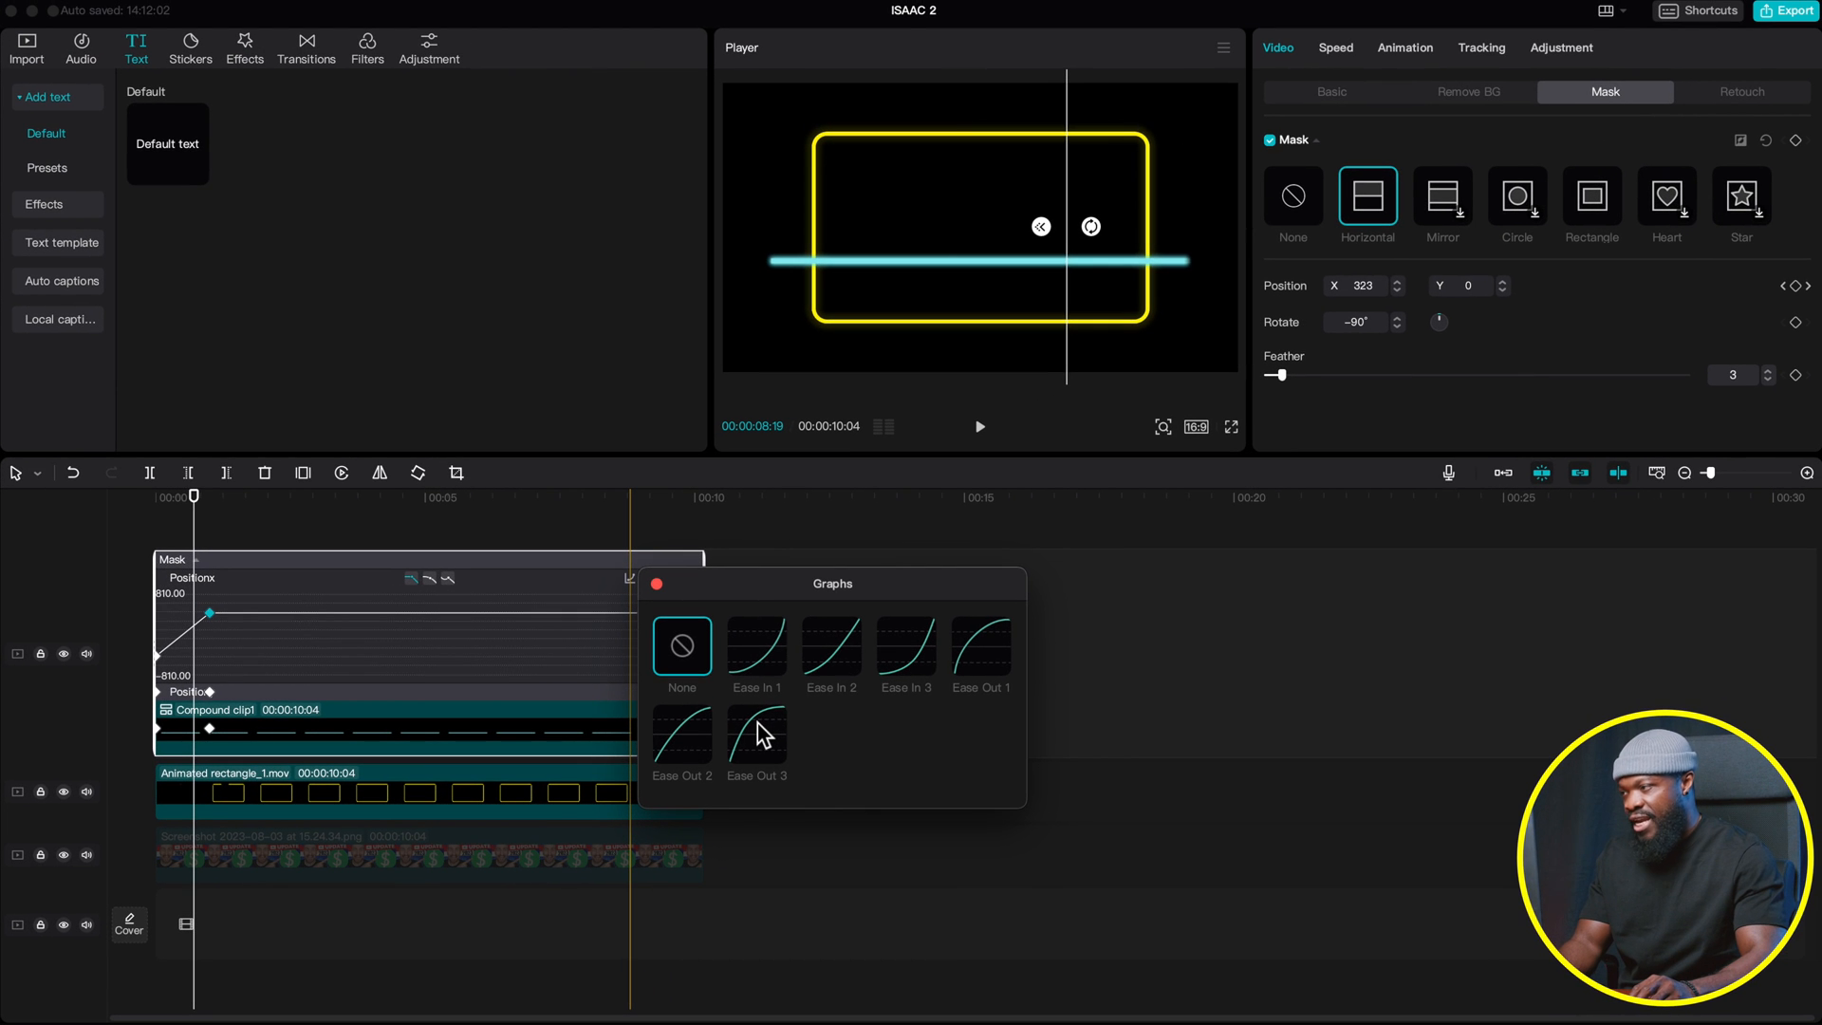
{"action": "left_click", "coordinate": [758, 726]}
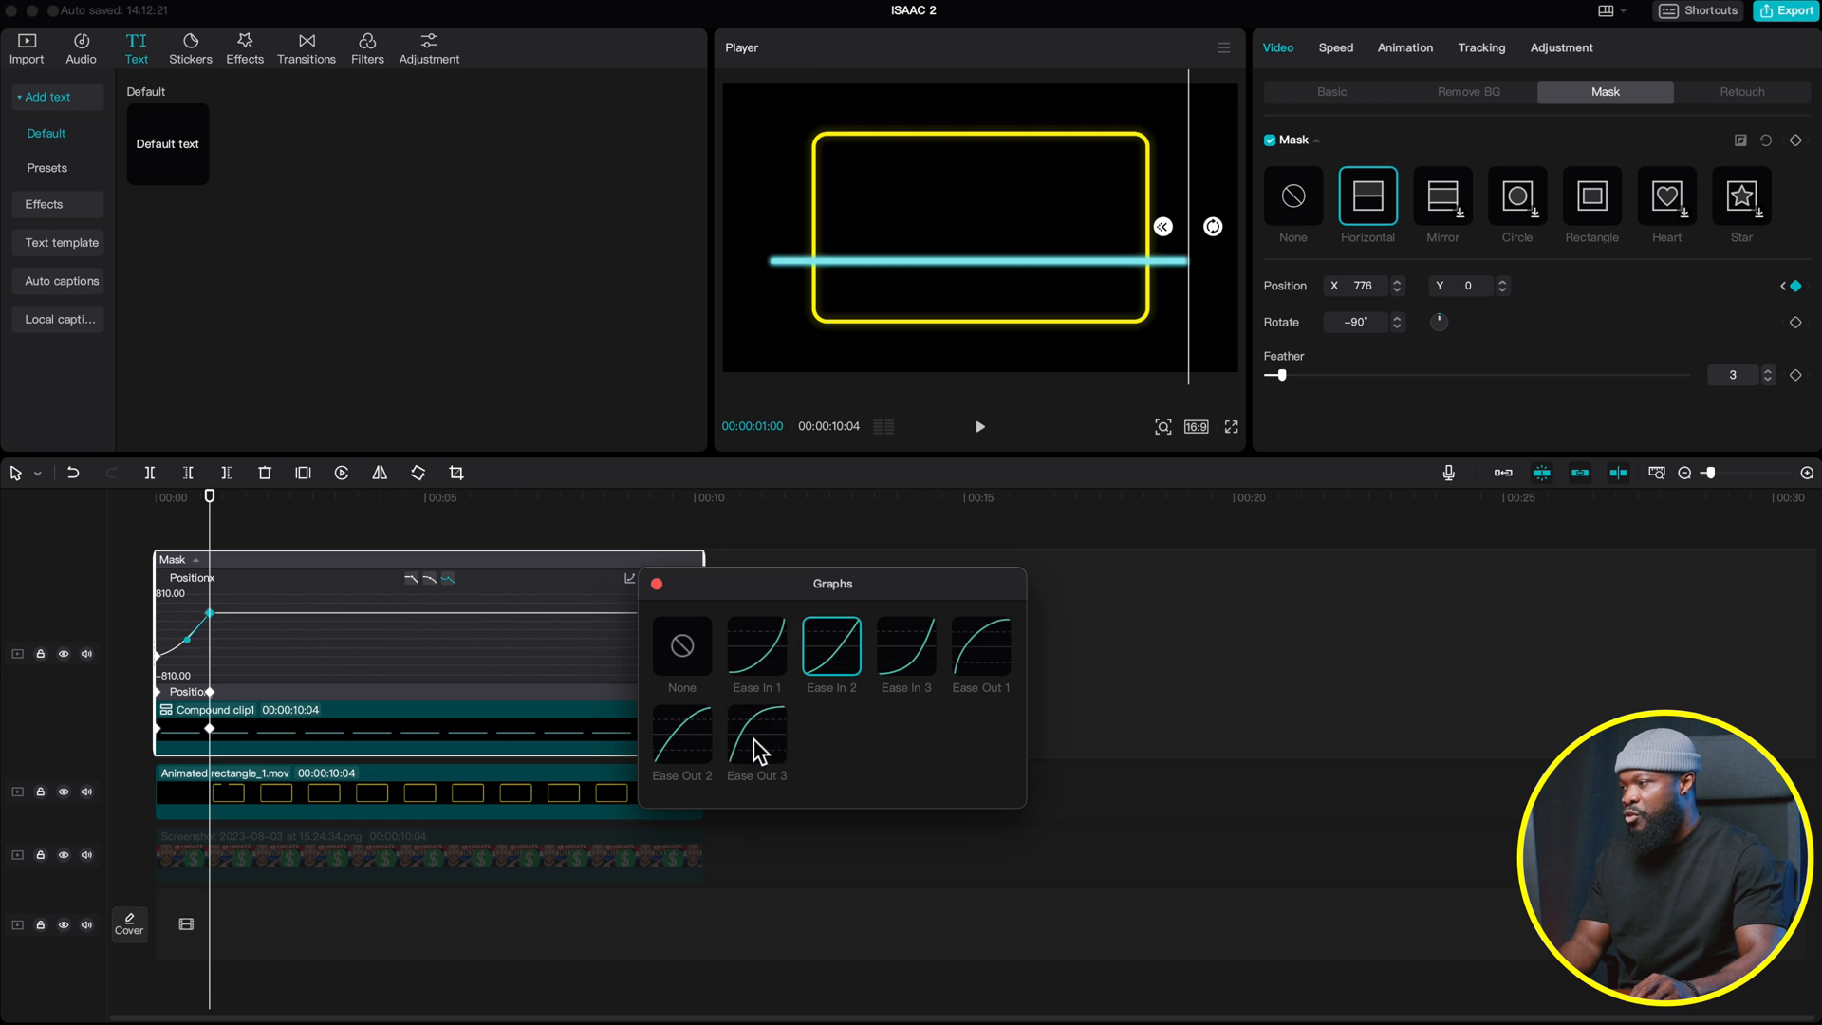
{"action": "left_click", "coordinate": [755, 741]}
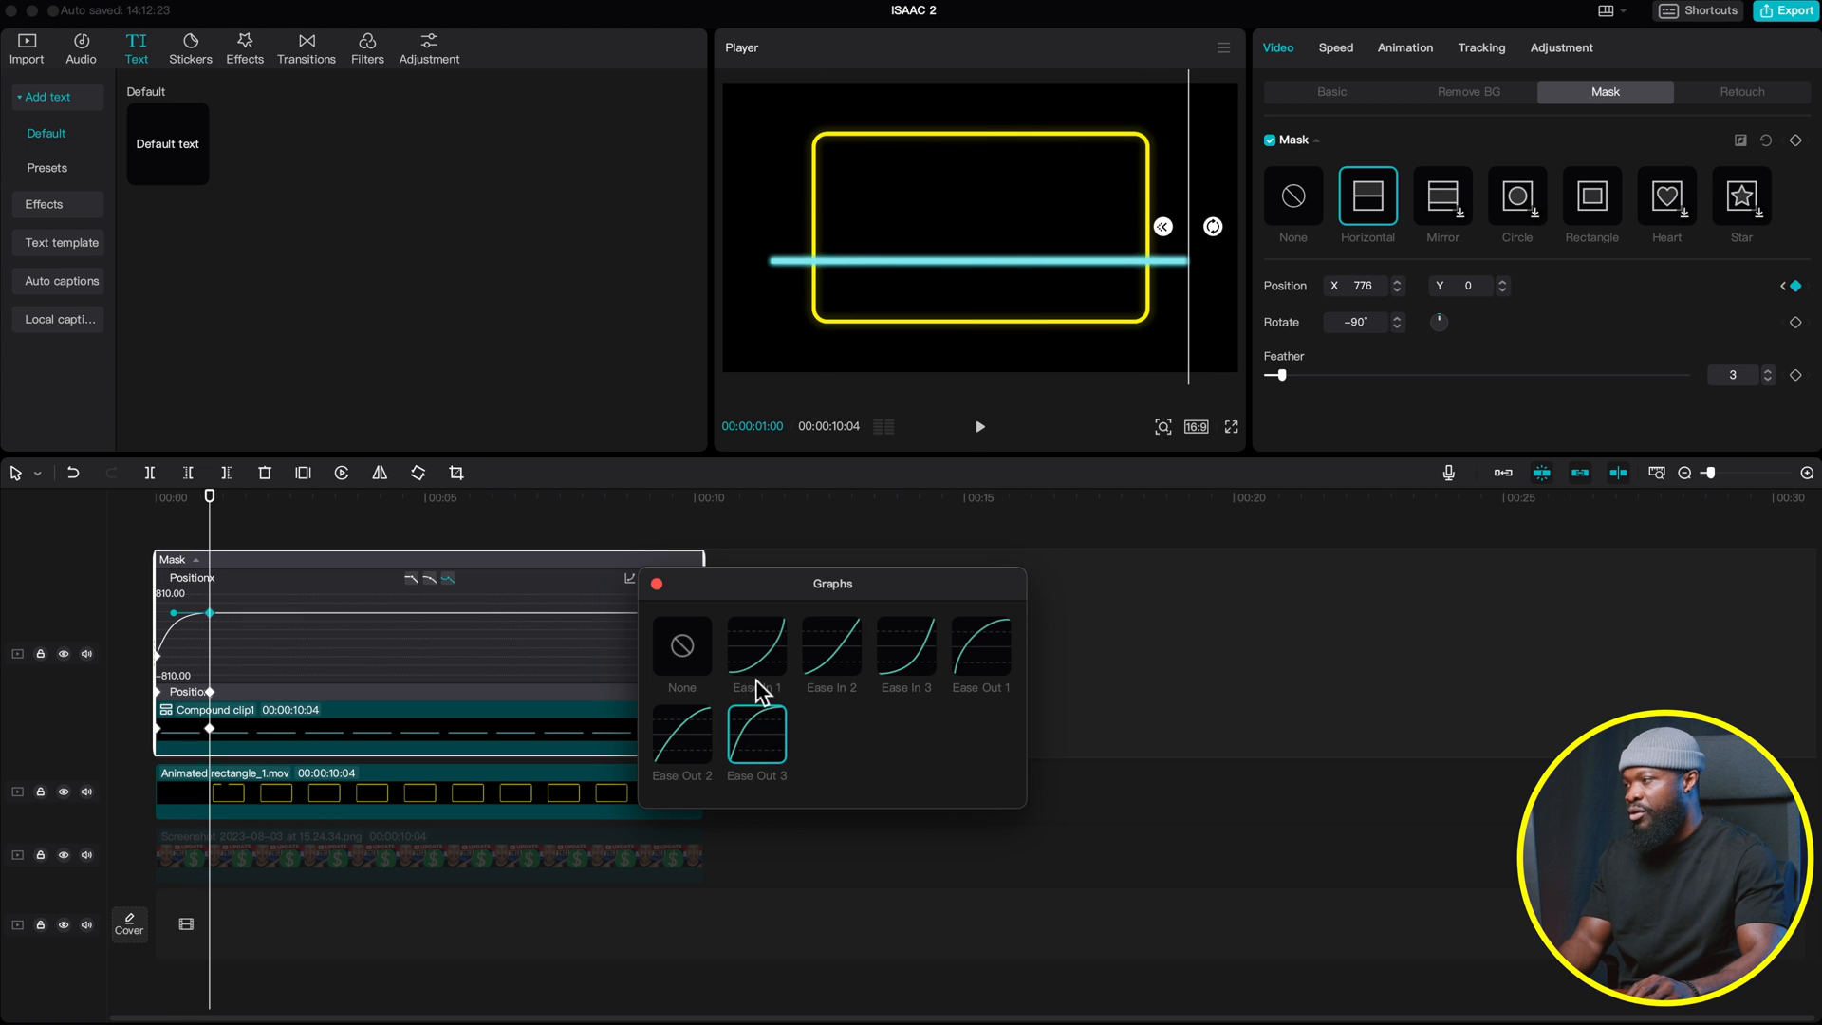
{"action": "left_click", "coordinate": [657, 584]}
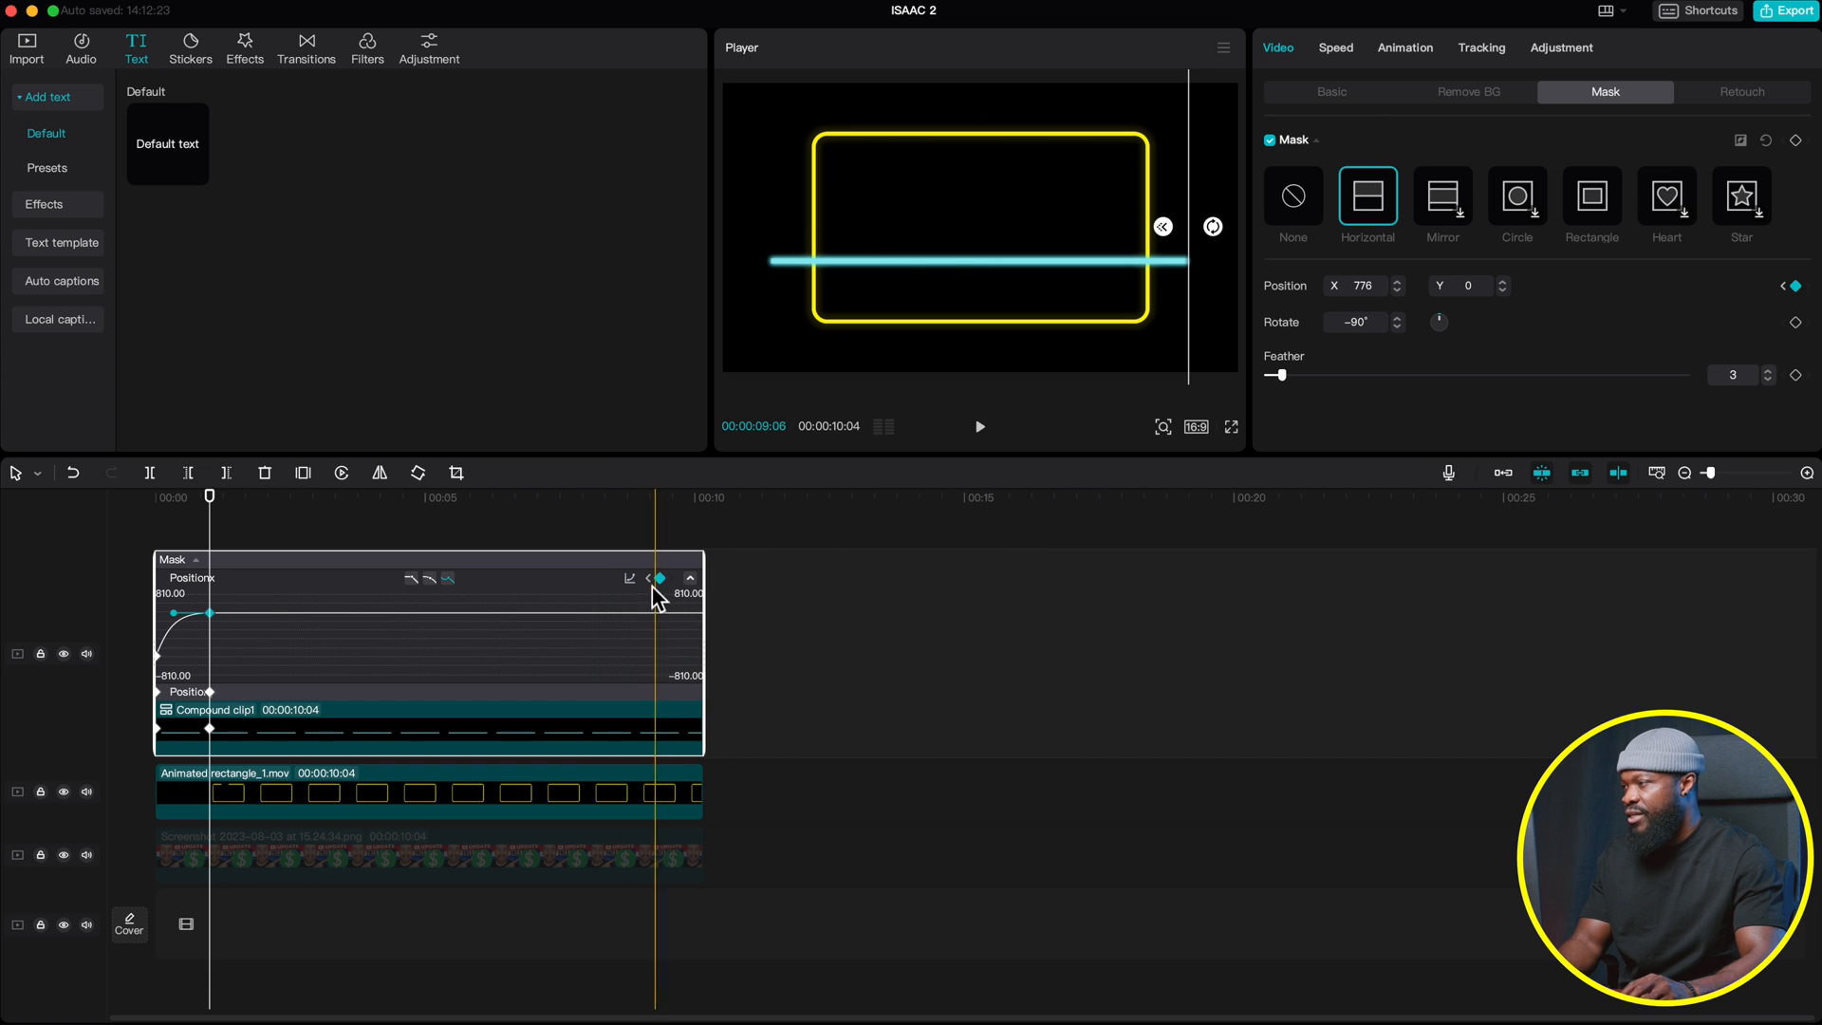
{"action": "key", "text": "alt+k"}
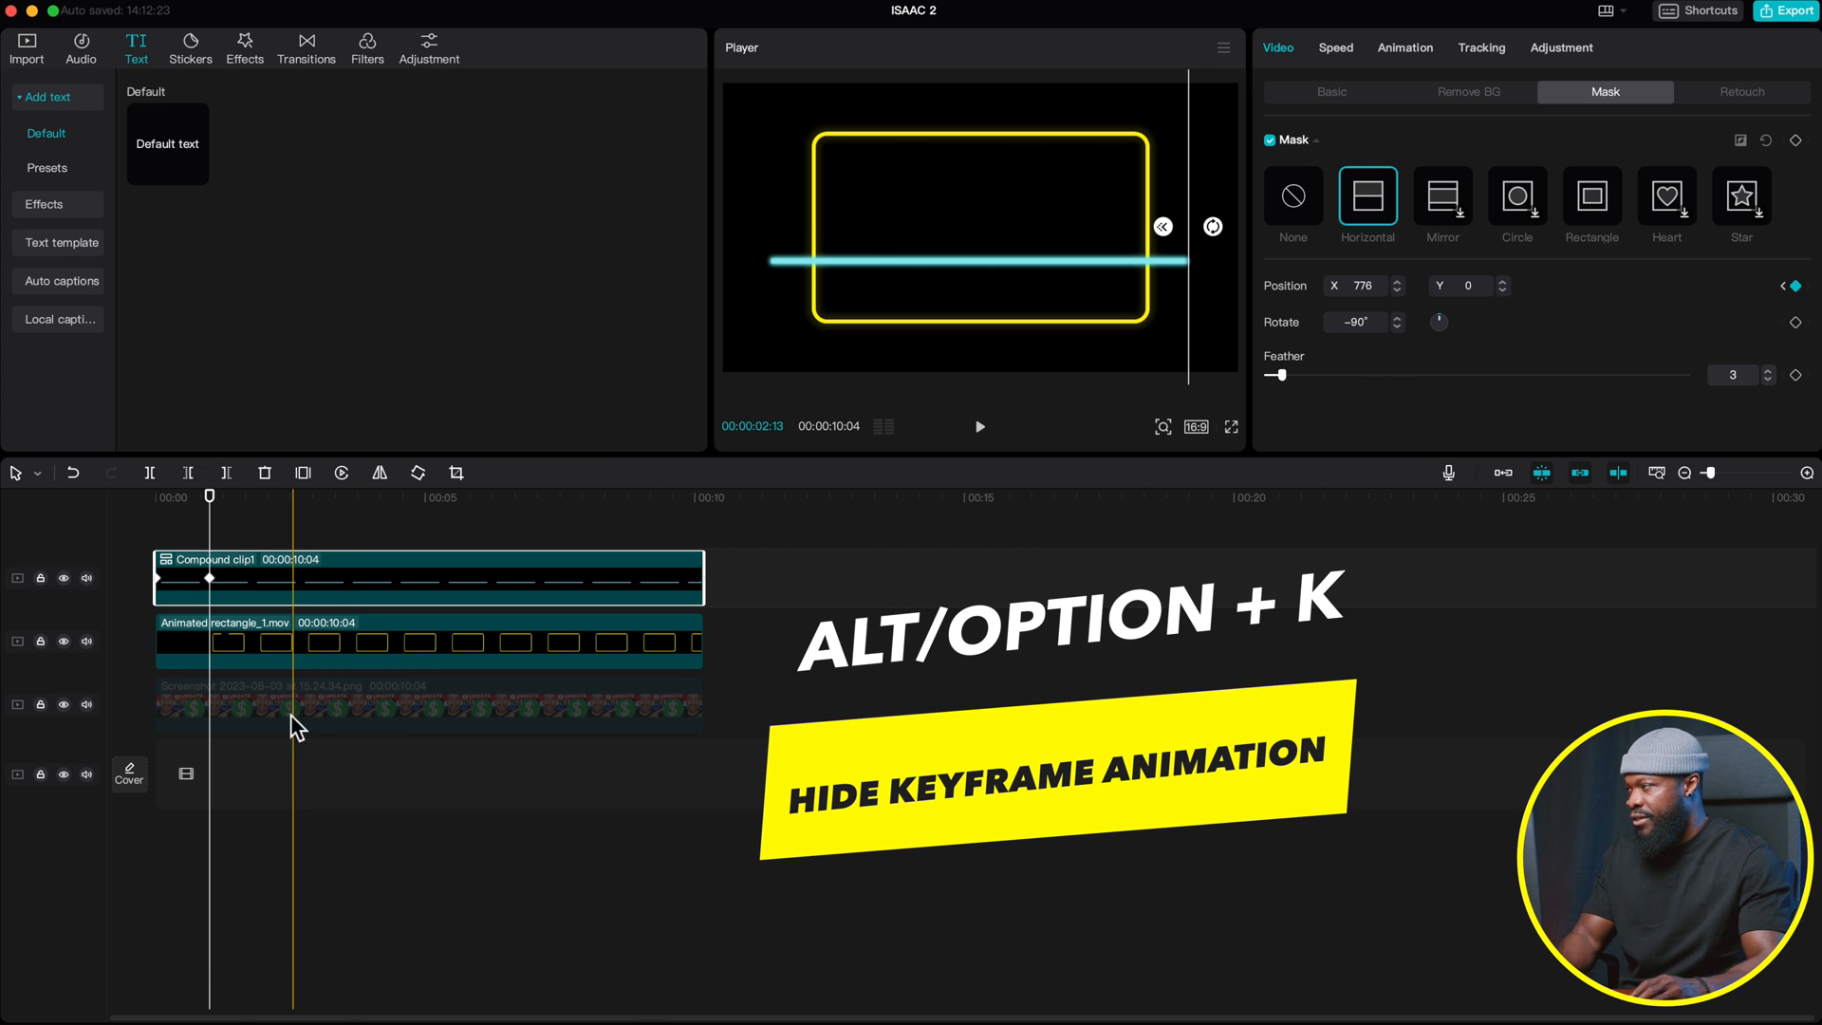
Duplicate the line's compound clip on a track above, shorten the copy to about 2 seconds and start it at 00:00:01:17
{"action": "left_click", "coordinate": [236, 528]}
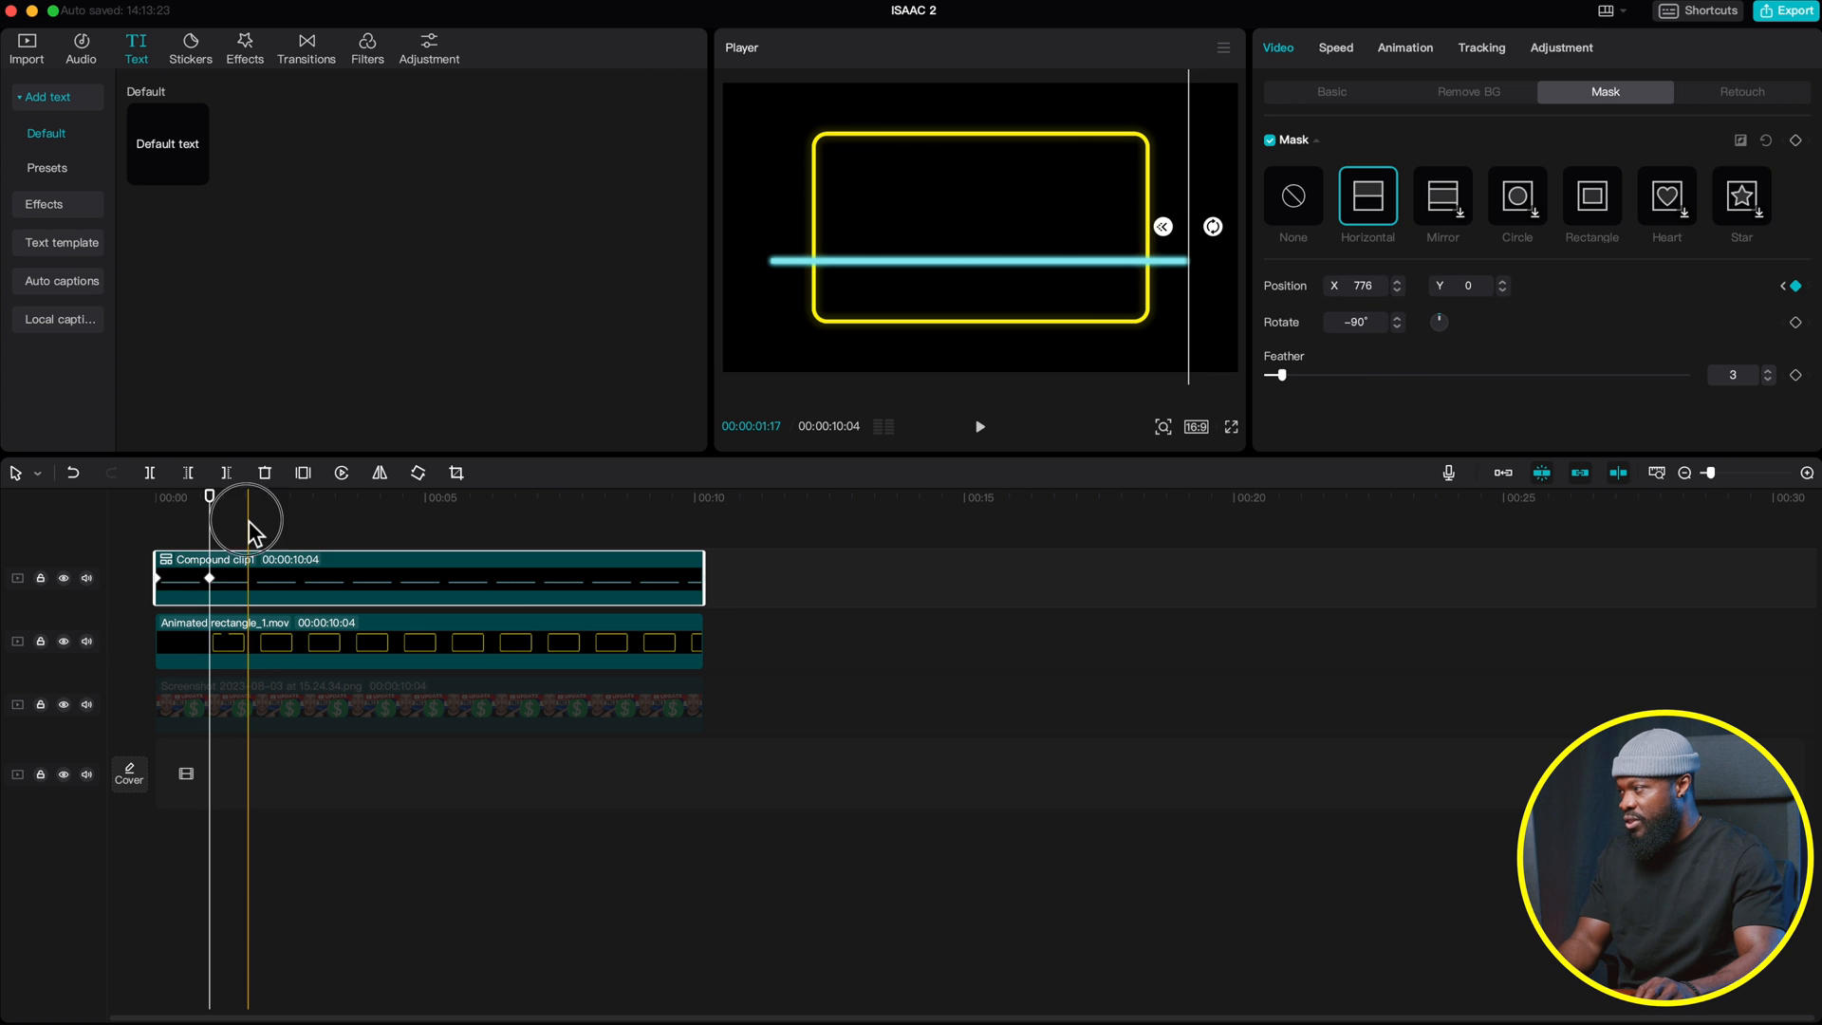
{"action": "left_click", "coordinate": [250, 523]}
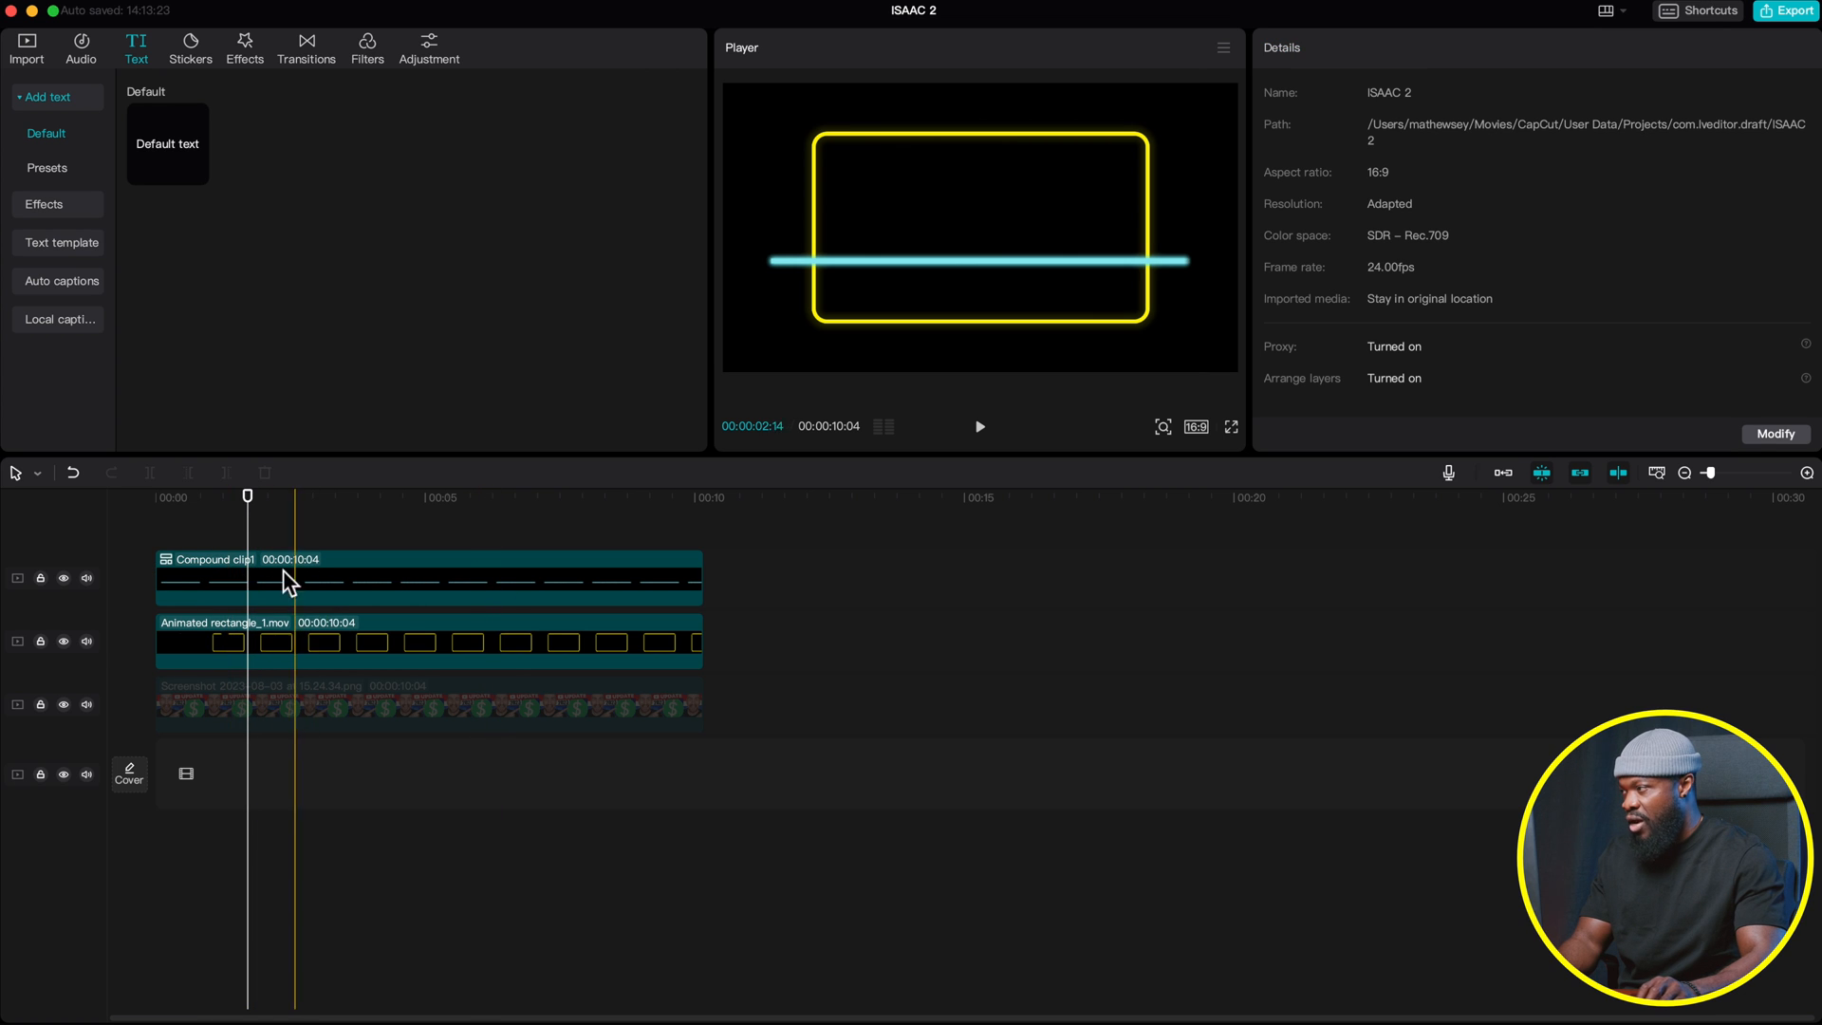
{"action": "left_click", "coordinate": [254, 578]}
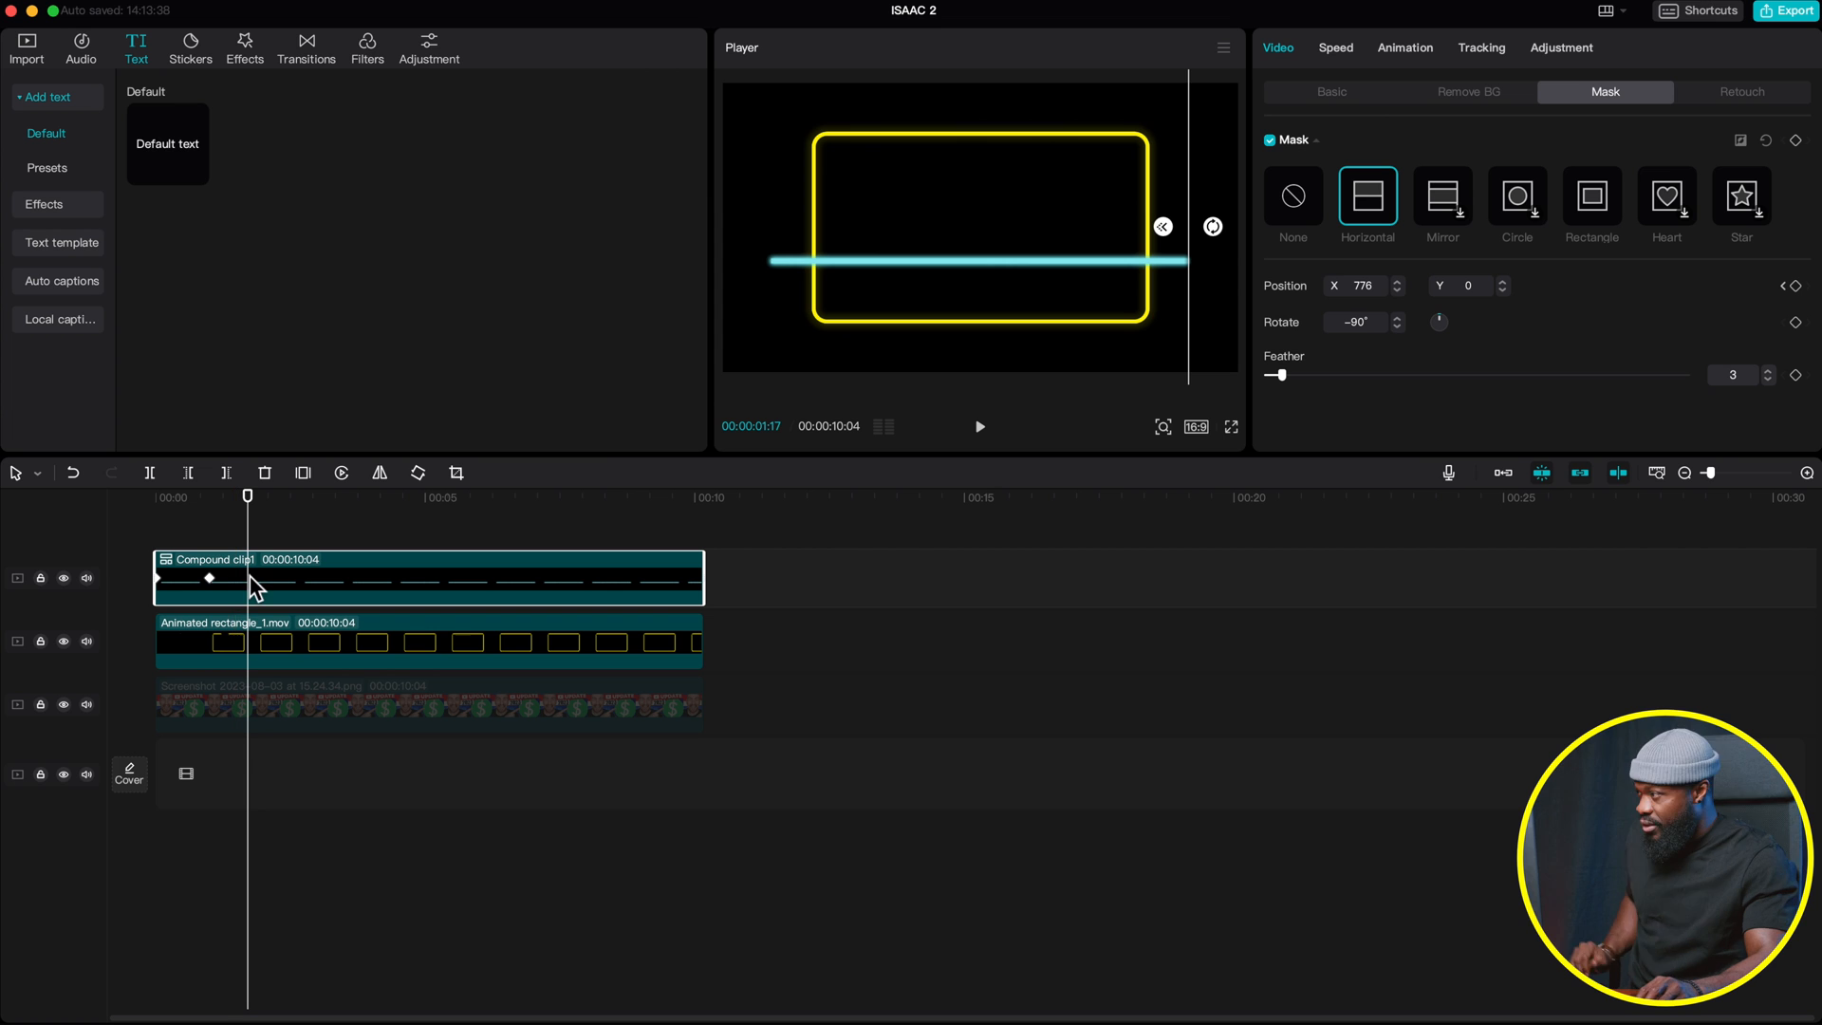
{"action": "mouse_move", "coordinate": [254, 586]}
{"action": "left_mouse_down"}
{"action": "mouse_move", "coordinate": [248, 521]}
{"action": "mouse_move", "coordinate": [263, 562]}
{"action": "left_mouse_up"}
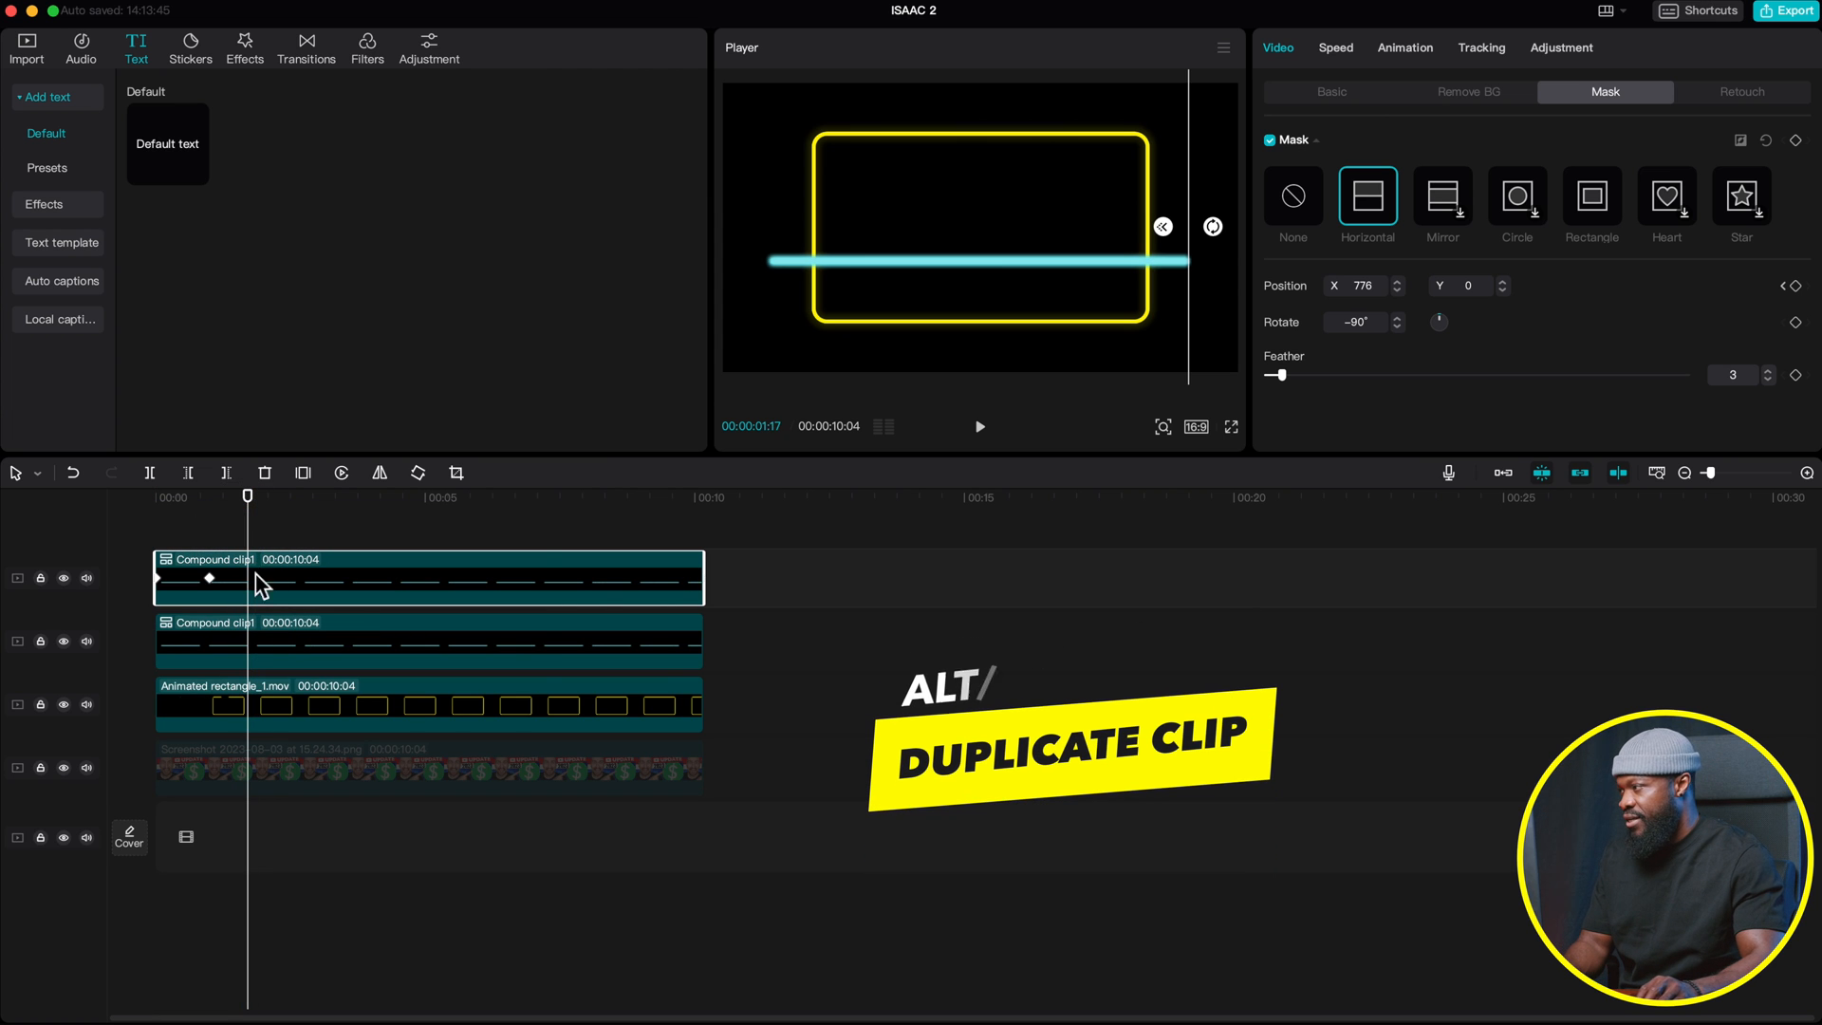
{"action": "left_click_drag", "start_coordinate": [707, 587], "coordinate": [283, 590]}
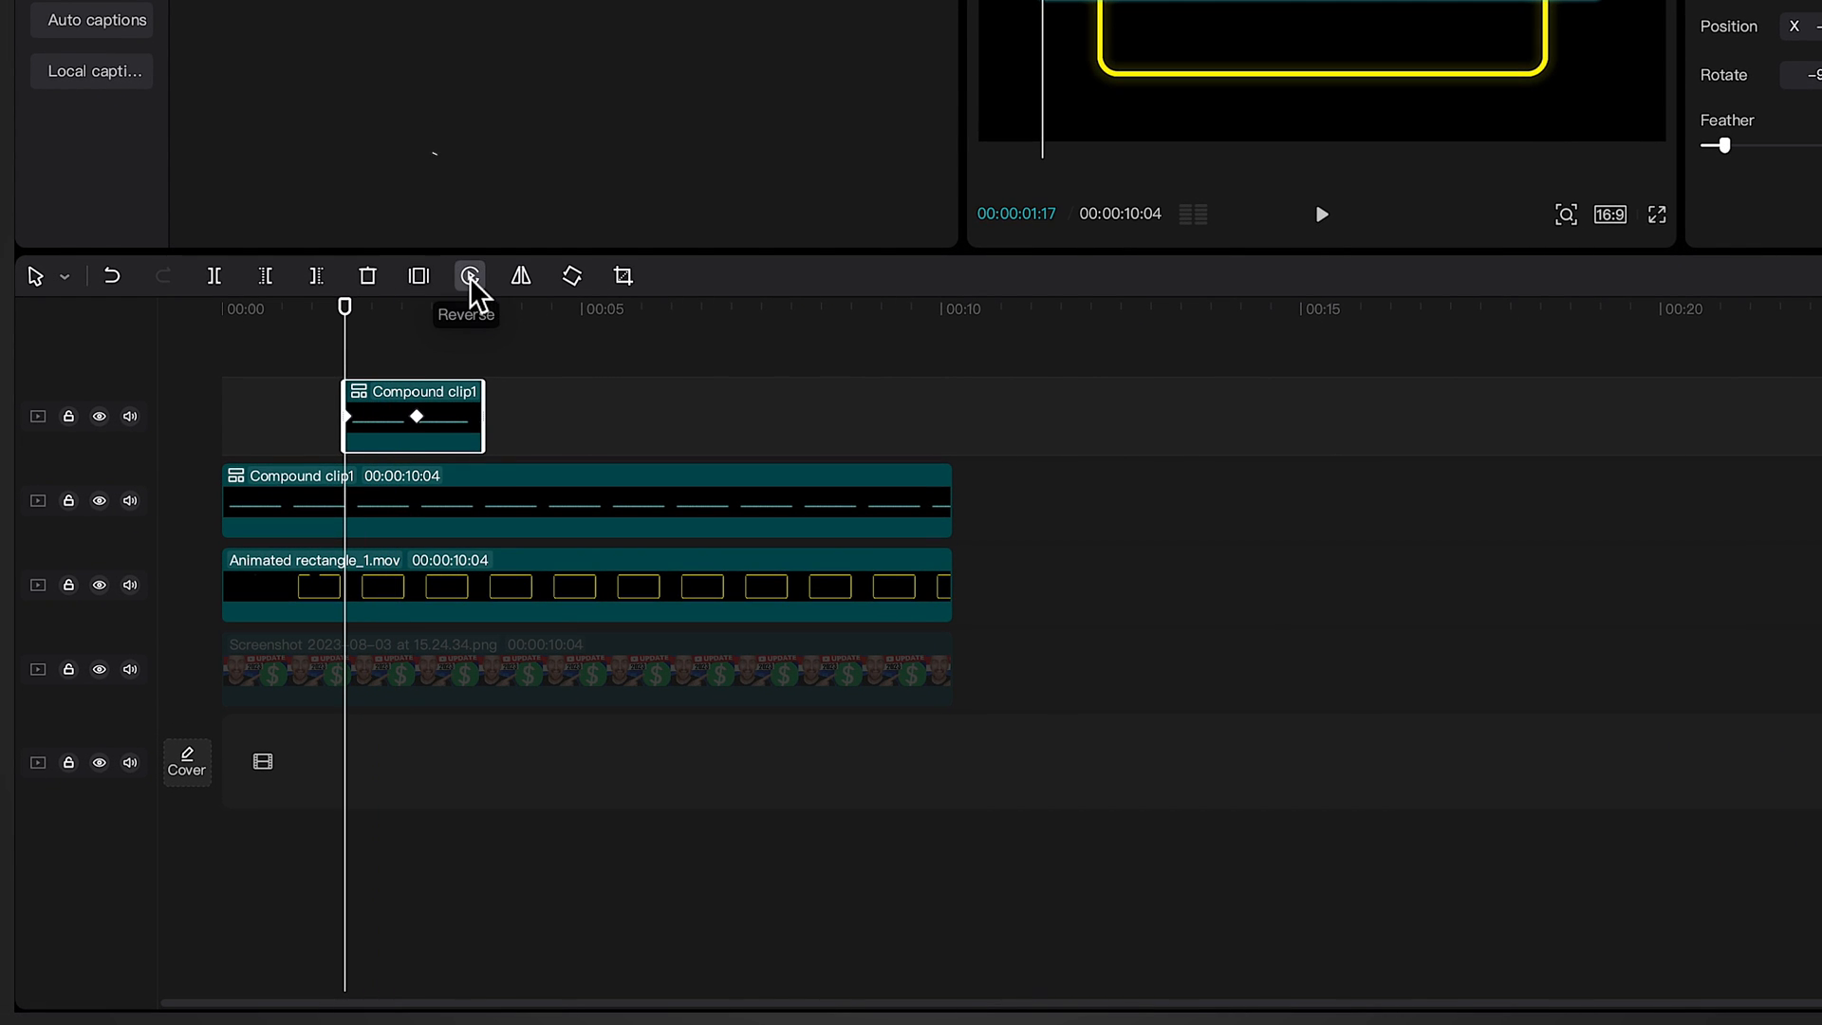
Reverse the short duplicate and place it directly after the original line clip, trimmed to end at 00:00:01:17
{"action": "left_click", "coordinate": [470, 276]}
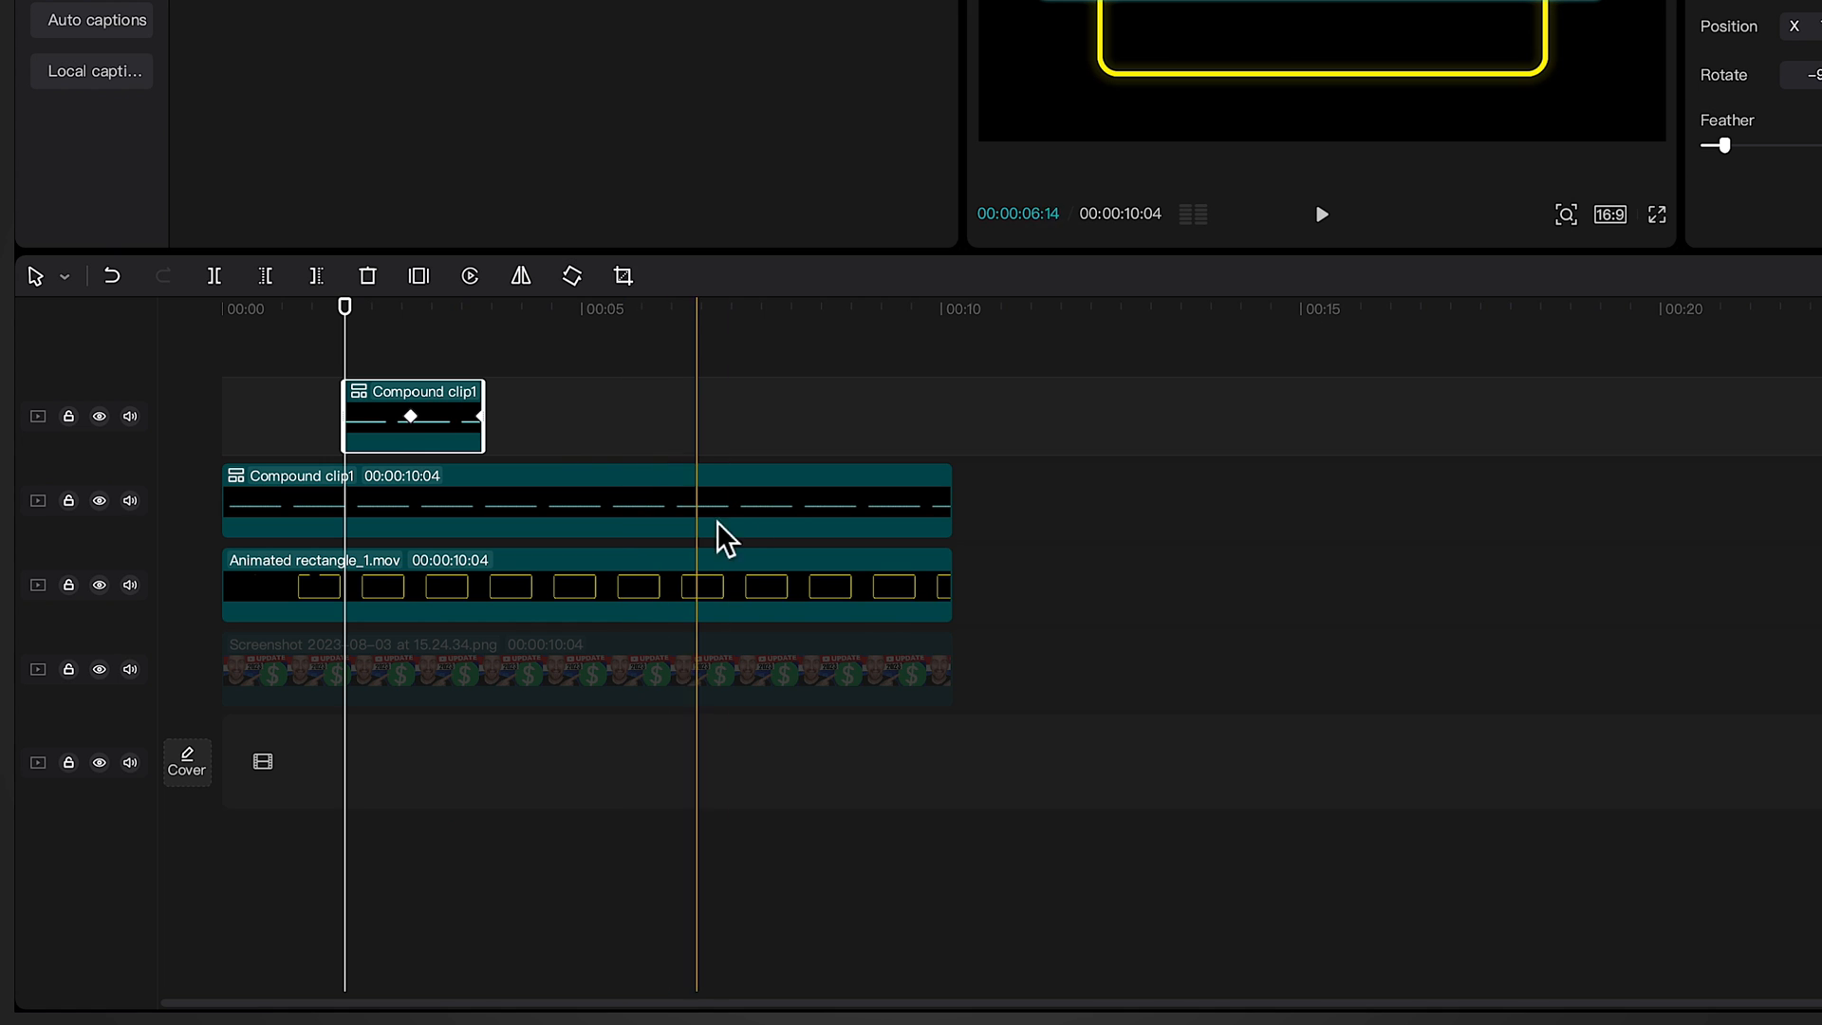
{"action": "left_click_drag", "start_coordinate": [961, 506], "coordinate": [348, 504]}
{"action": "left_click_drag", "start_coordinate": [377, 410], "coordinate": [374, 504]}
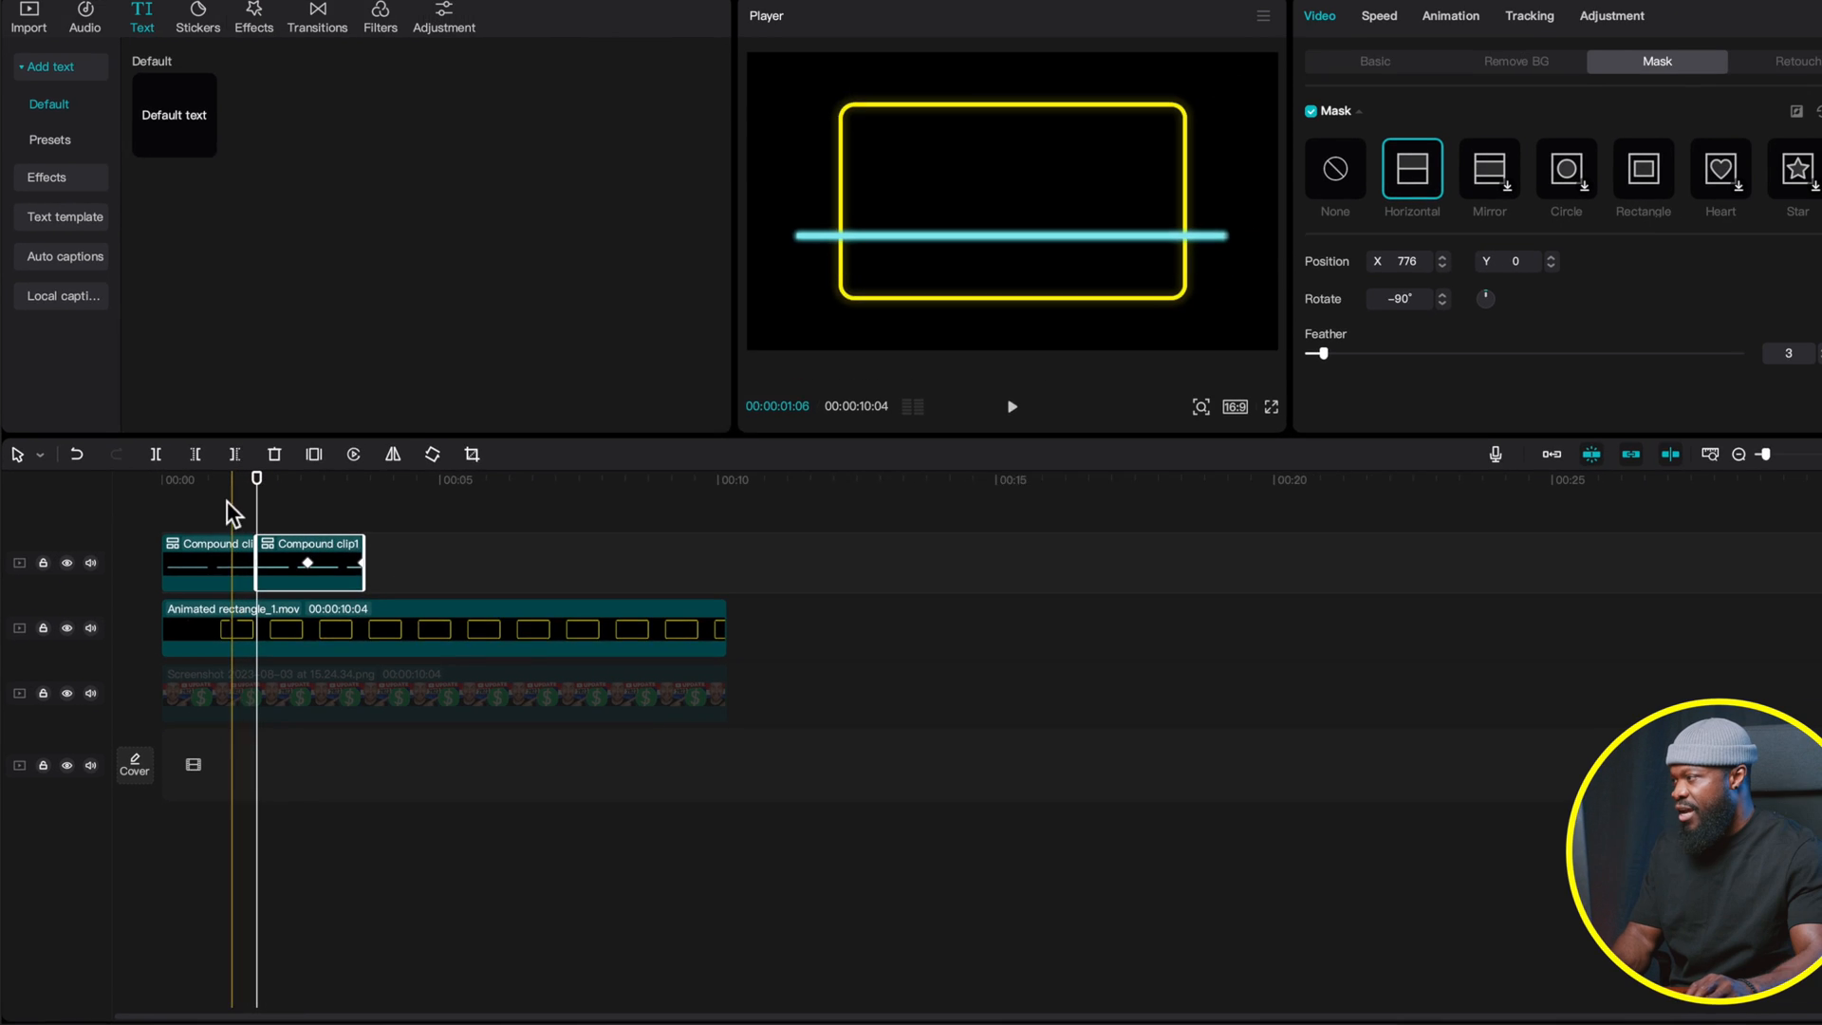
{"action": "key", "text": "space"}
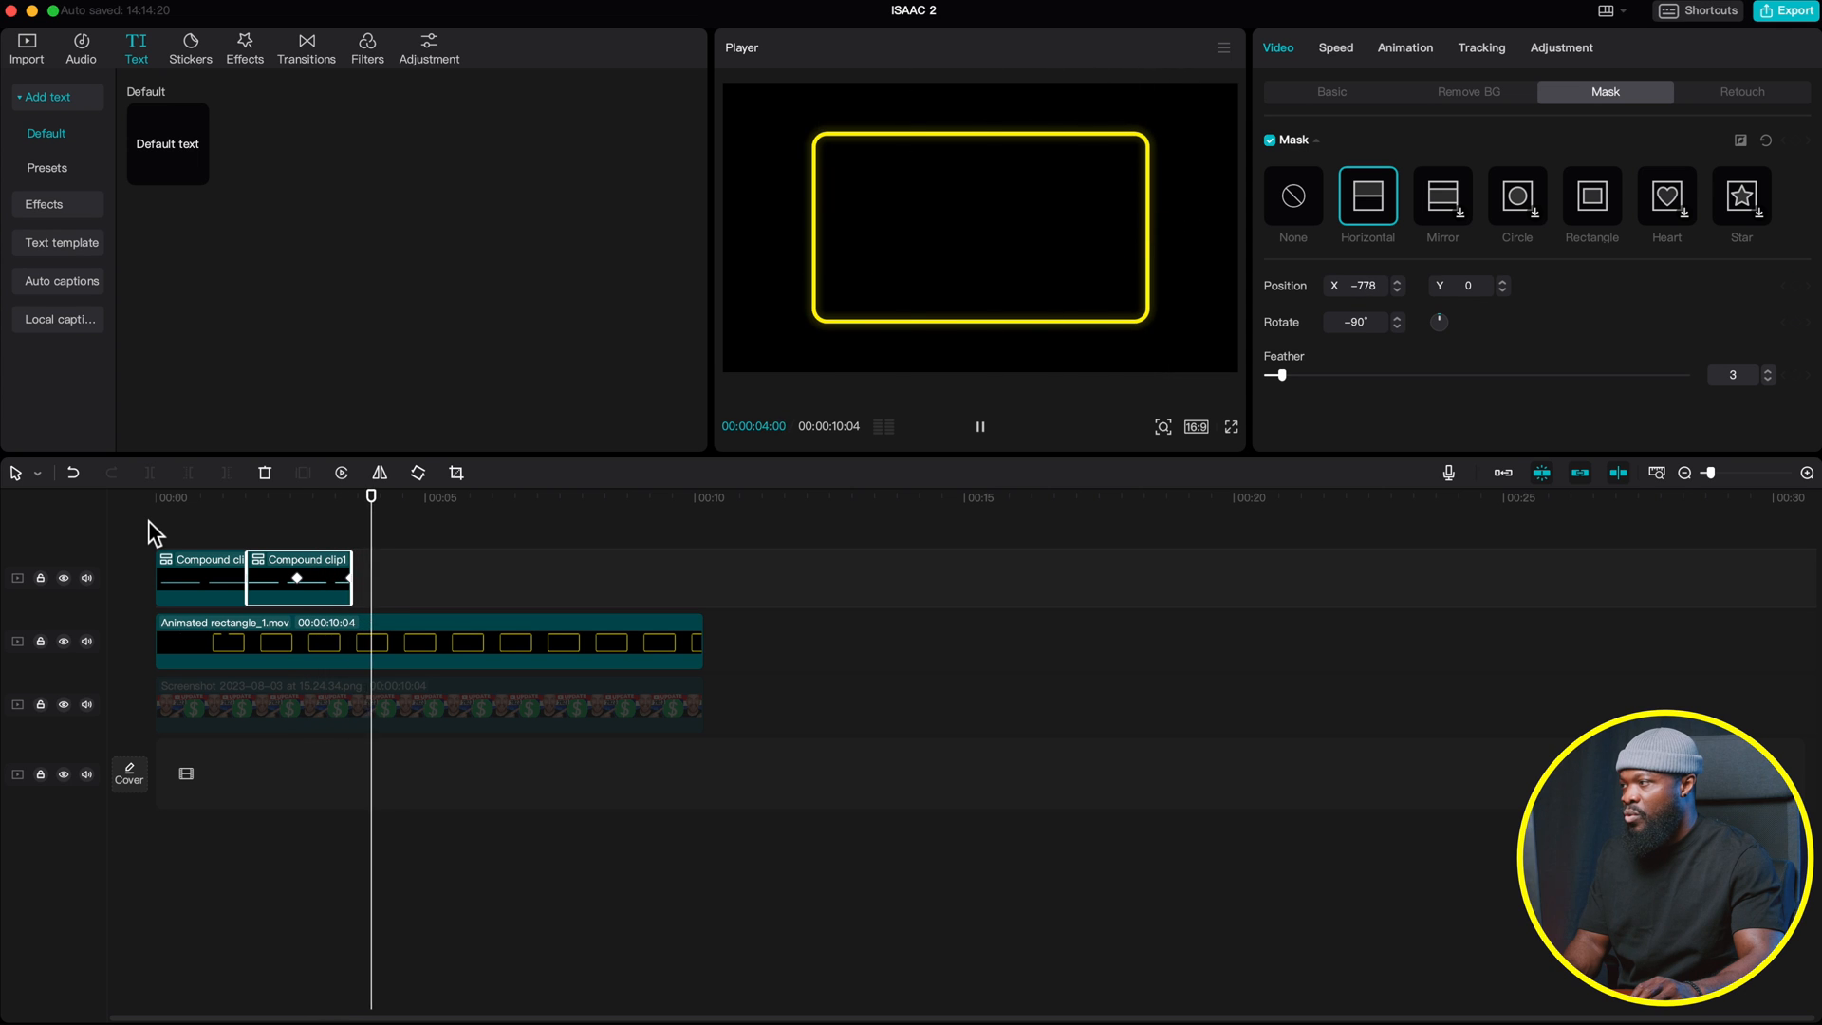
Trim the original line clip to end at 00:00:01:09 and place the reversed clip directly against it
{"action": "key", "text": "space"}
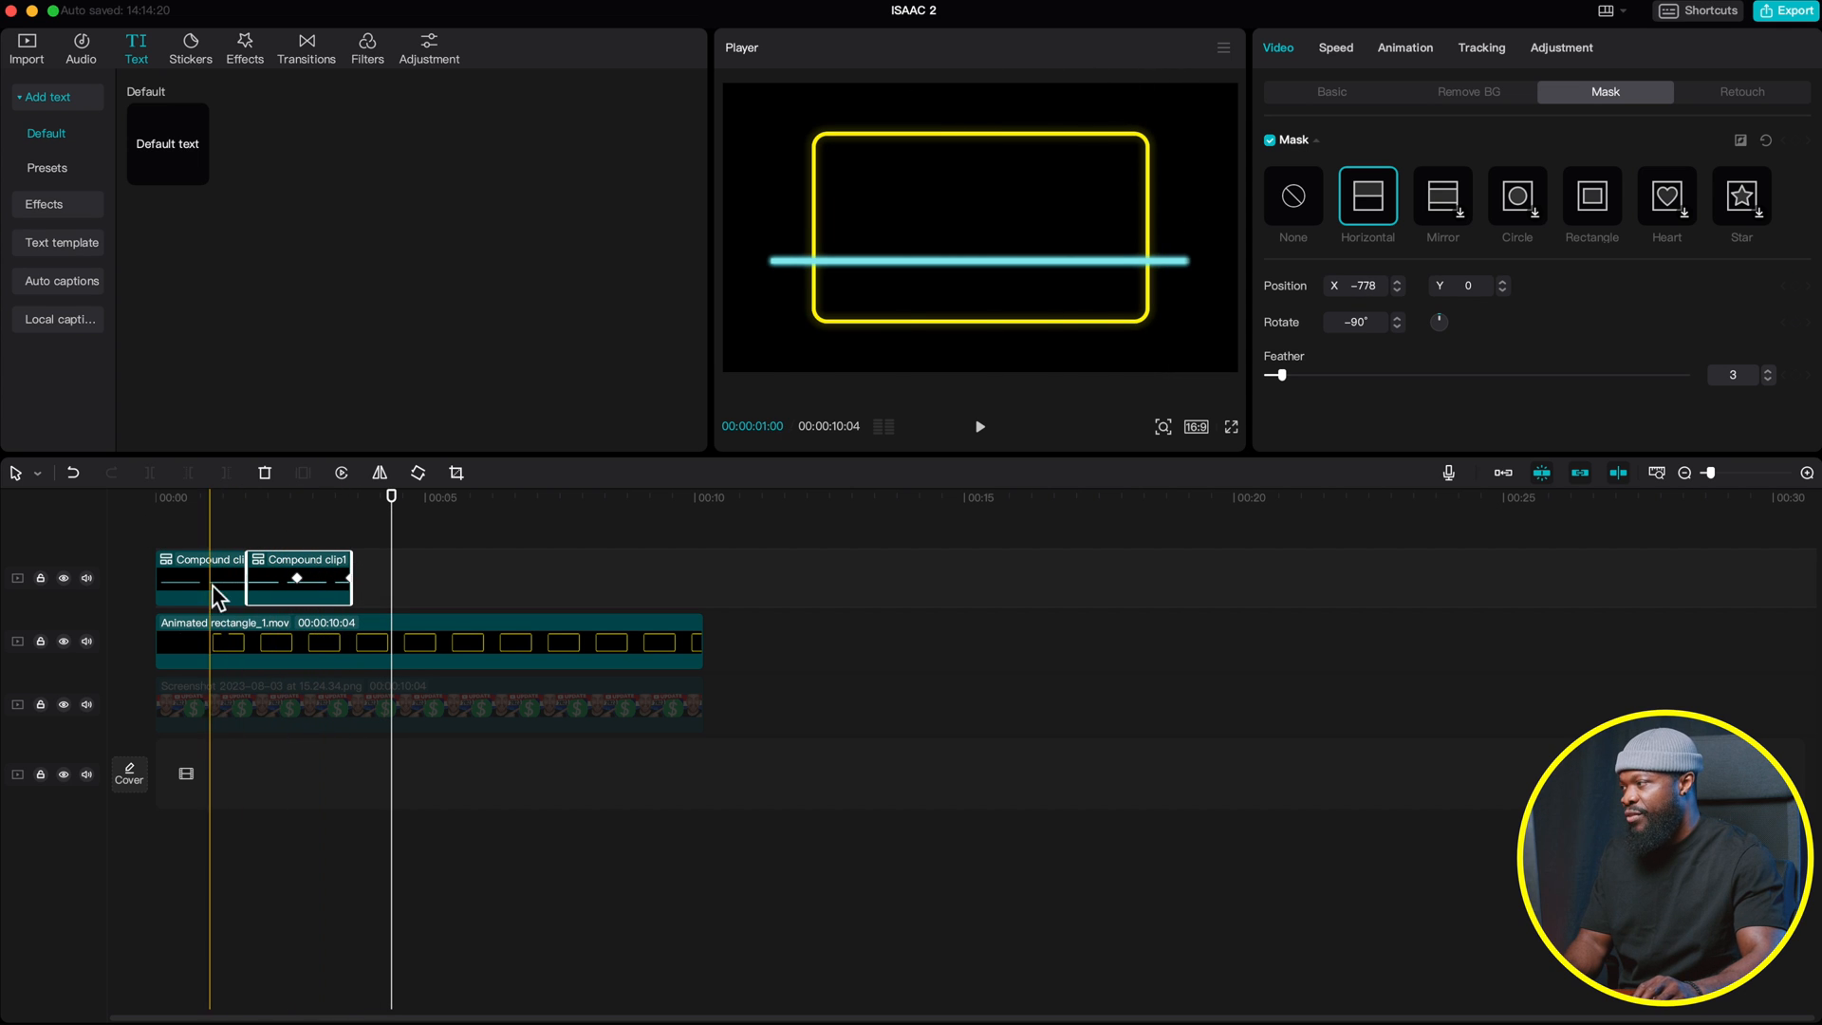
{"action": "left_click", "coordinate": [233, 549]}
{"action": "left_click", "coordinate": [232, 579]}
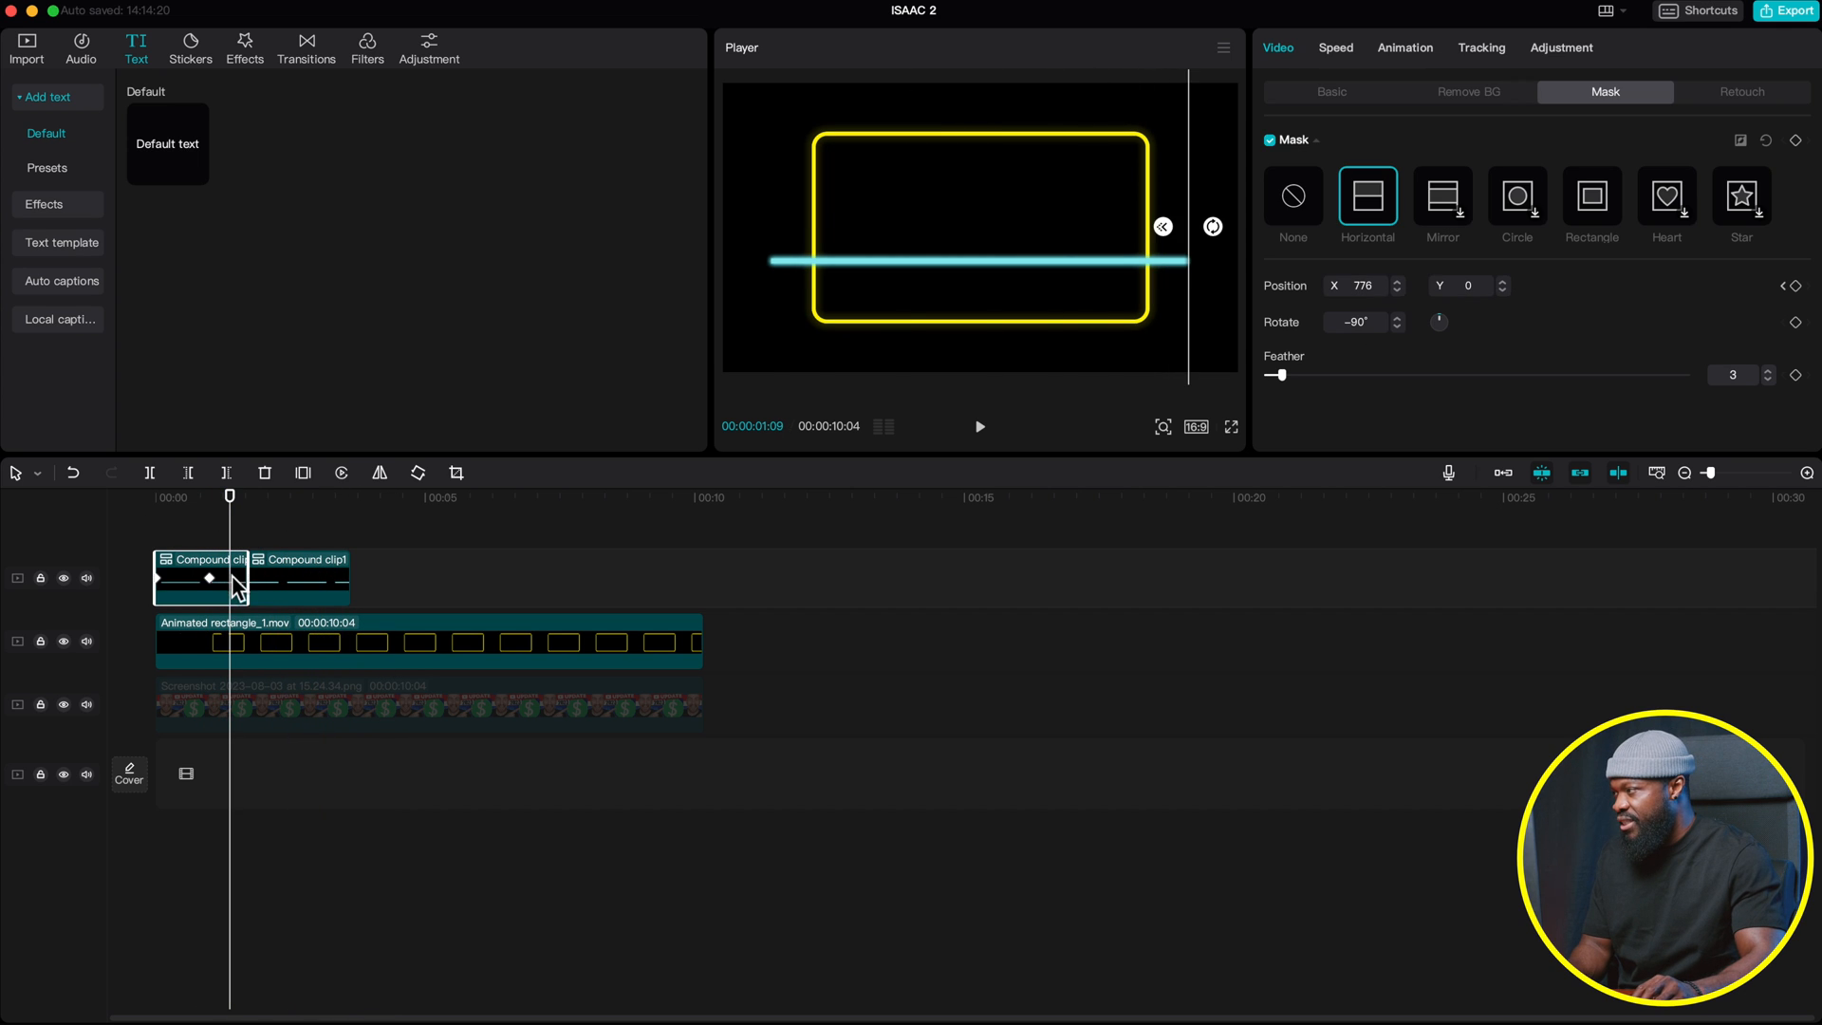
{"action": "left_click", "coordinate": [274, 582]}
{"action": "mouse_move", "coordinate": [253, 587]}
{"action": "left_mouse_down"}
{"action": "mouse_move", "coordinate": [232, 586]}
{"action": "mouse_move", "coordinate": [248, 588]}
{"action": "left_mouse_up"}
Duplicate both line clips onto a track above and raise the first copy to Y position 517
{"action": "left_click_drag", "start_coordinate": [338, 587], "coordinate": [155, 525]}
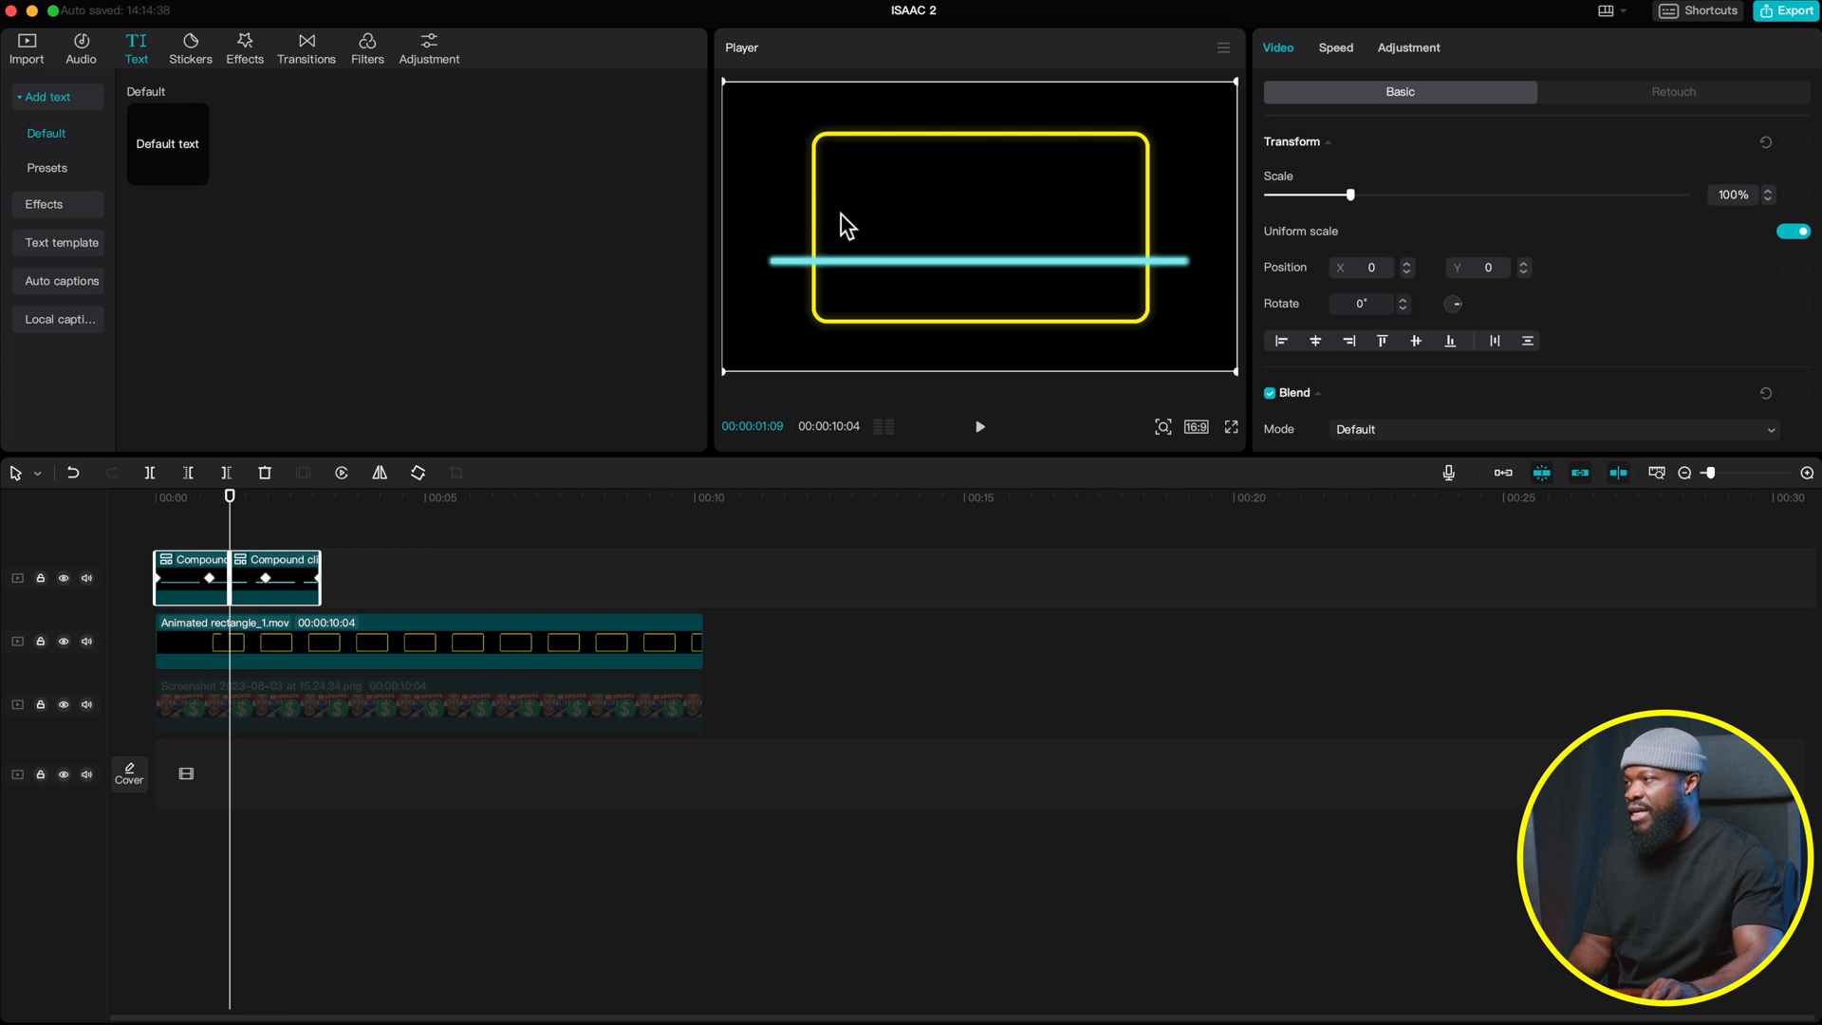
{"action": "left_click_drag", "start_coordinate": [205, 560], "coordinate": [205, 510]}
{"action": "left_click", "coordinate": [202, 538]}
{"action": "left_click", "coordinate": [202, 573]}
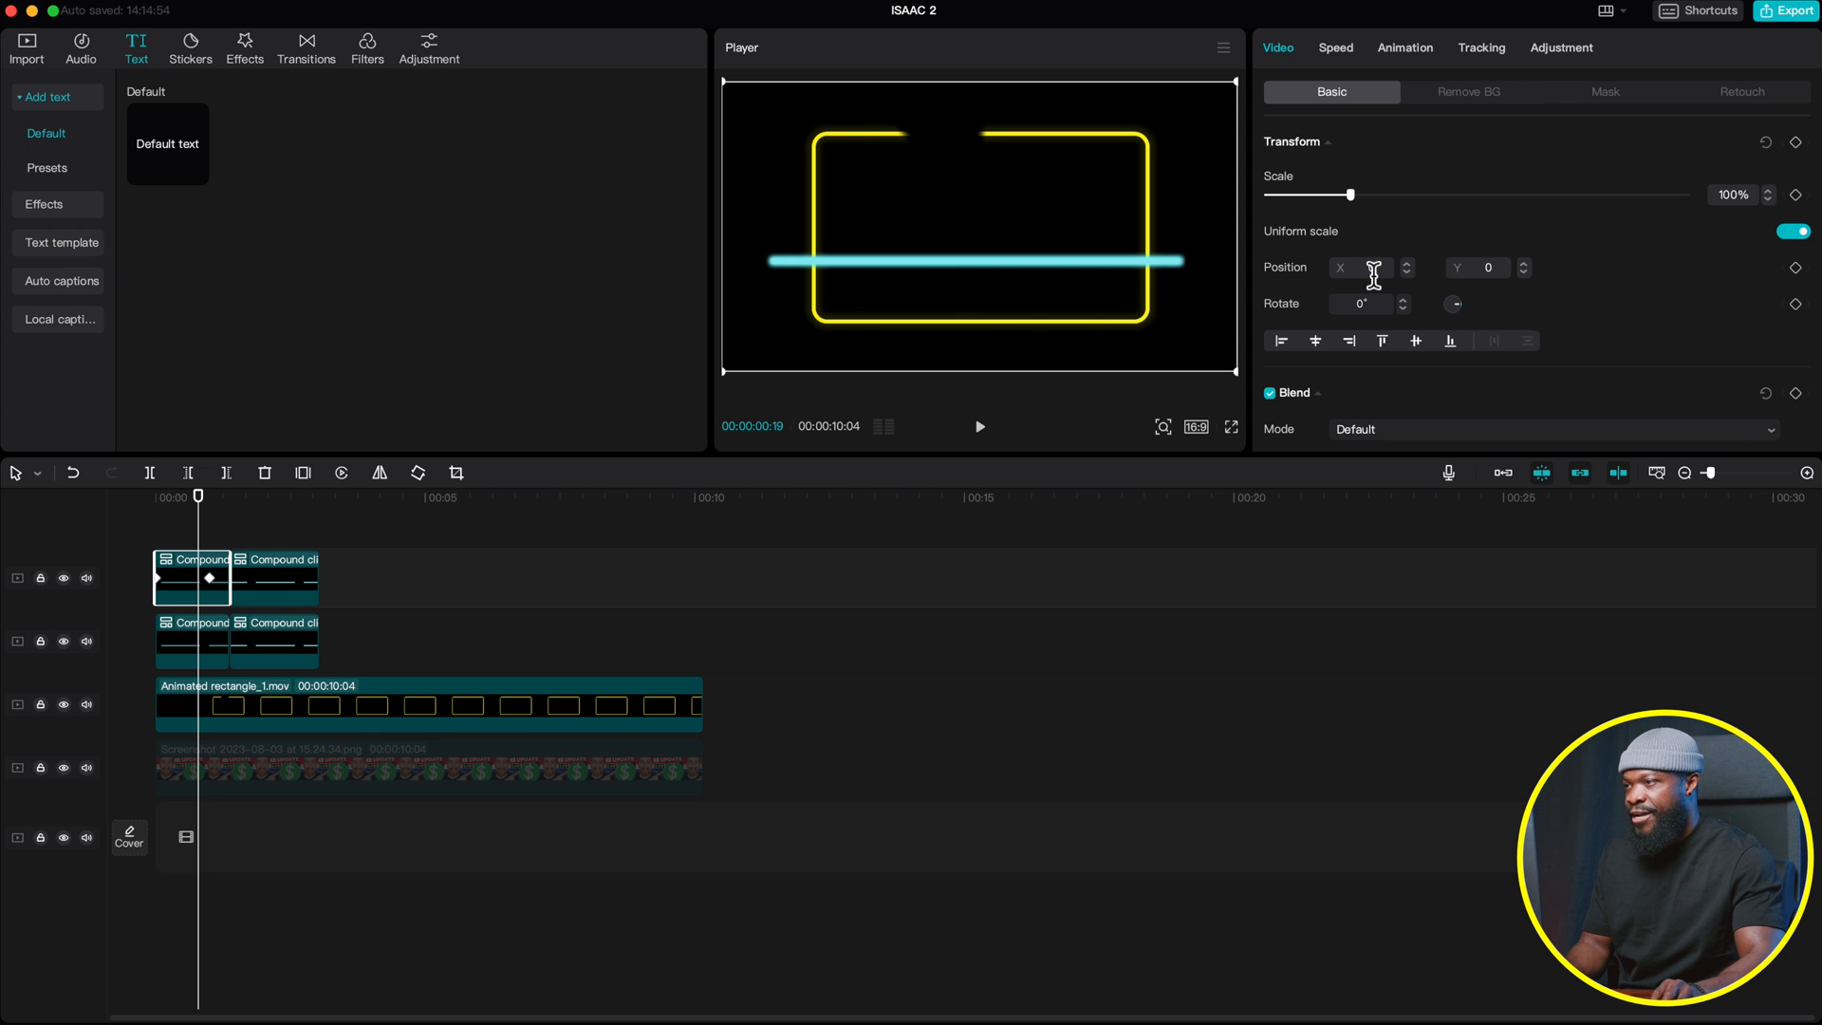
{"action": "left_click_drag", "start_coordinate": [1009, 309], "coordinate": [1009, 239]}
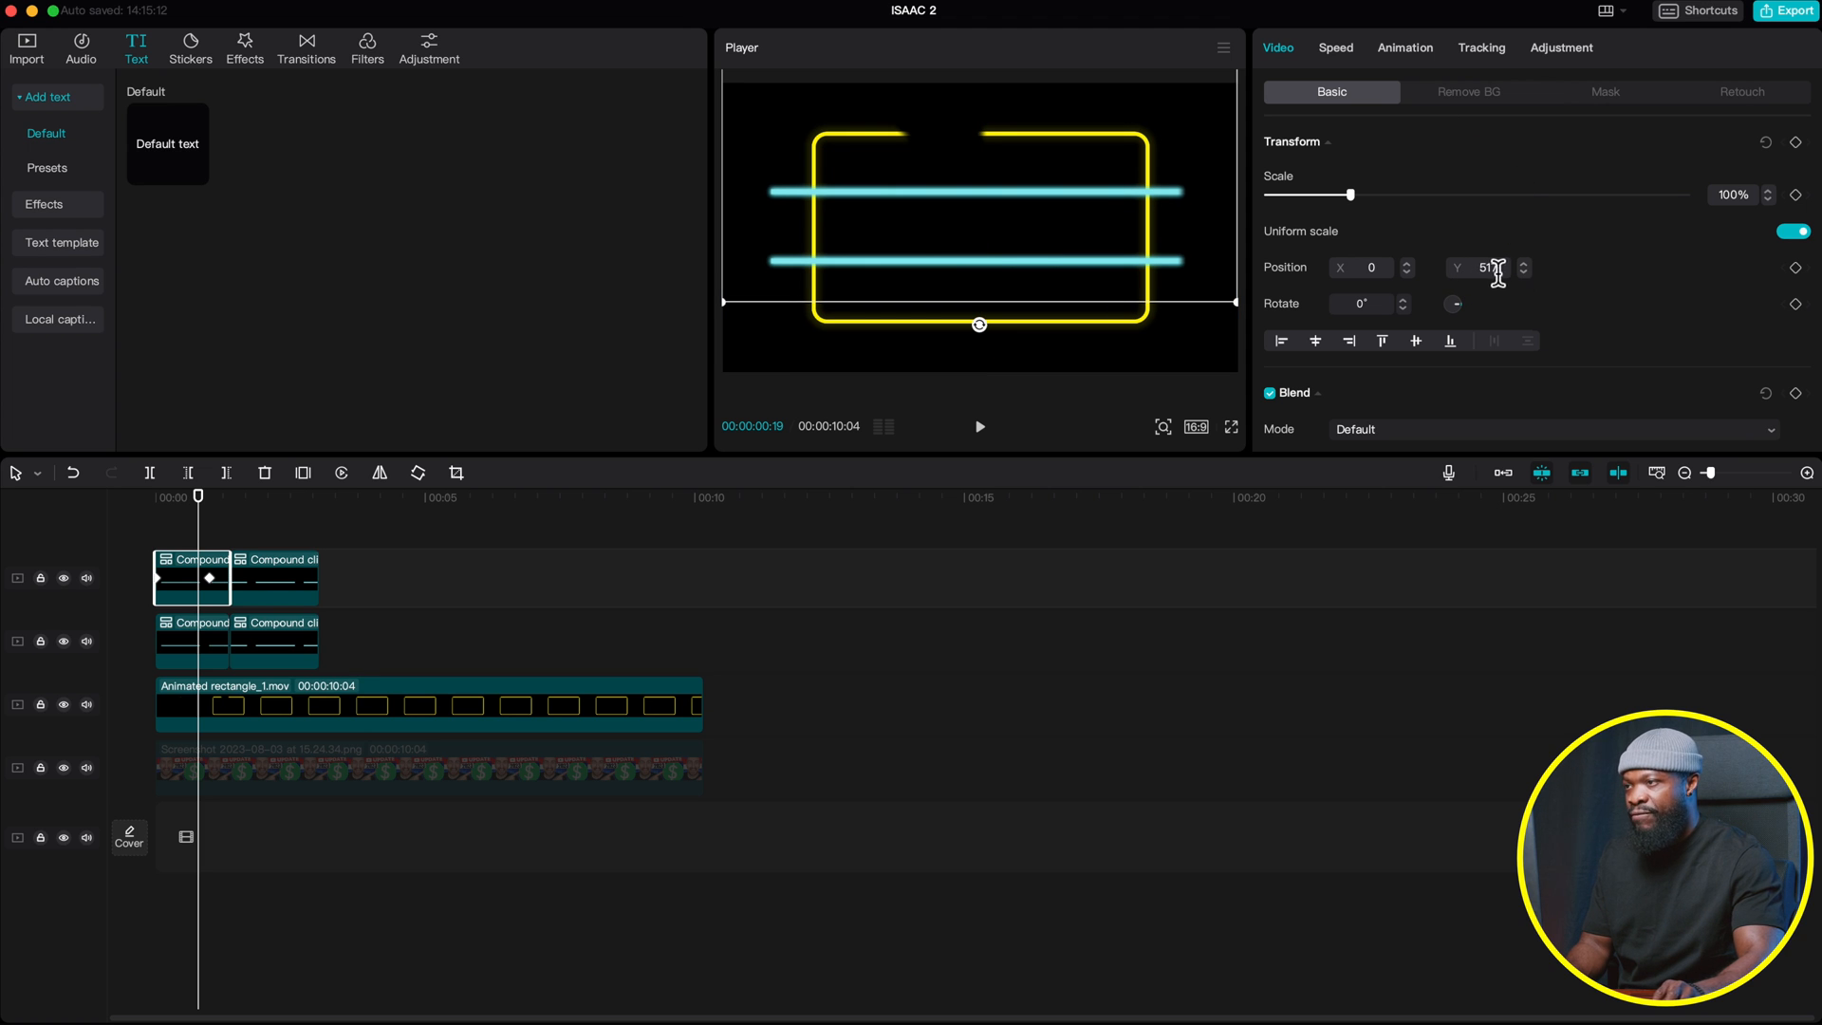
Set the reversed upper copy's Y position to 517 and check both lines at 00:00:02:00
{"action": "left_click", "coordinate": [270, 577]}
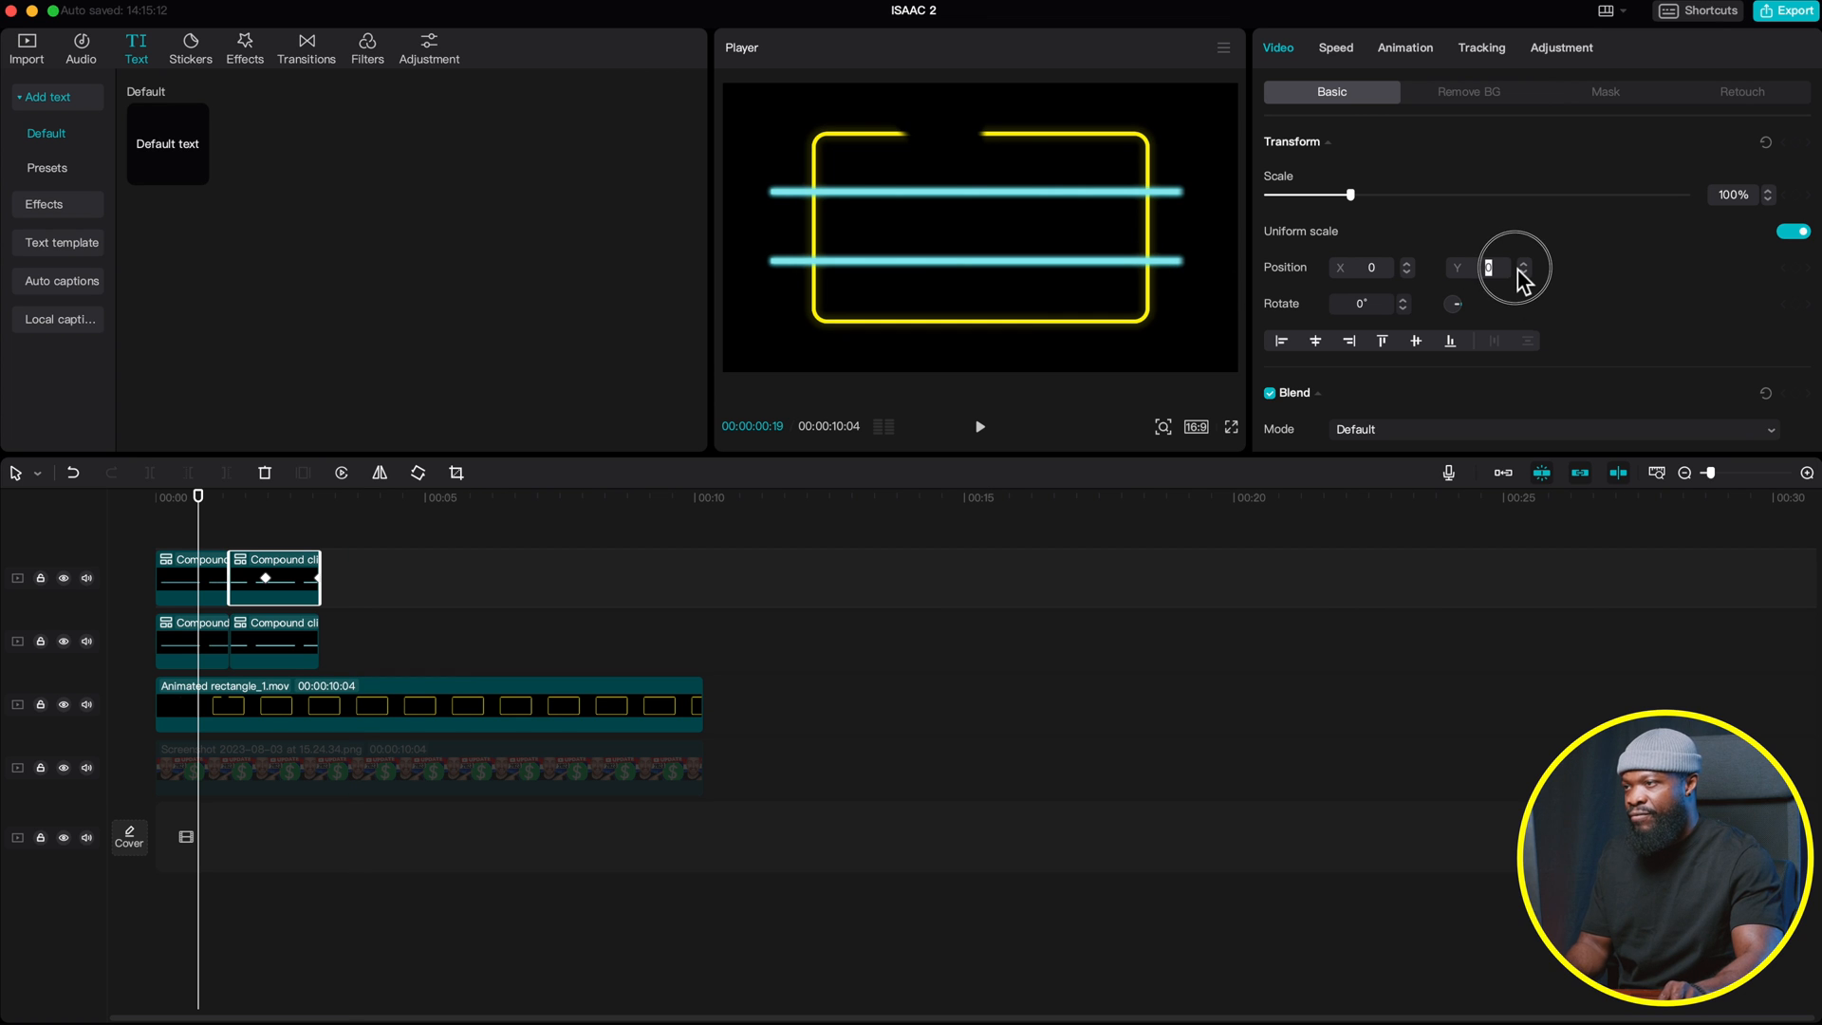
{"action": "type", "text": "517"}
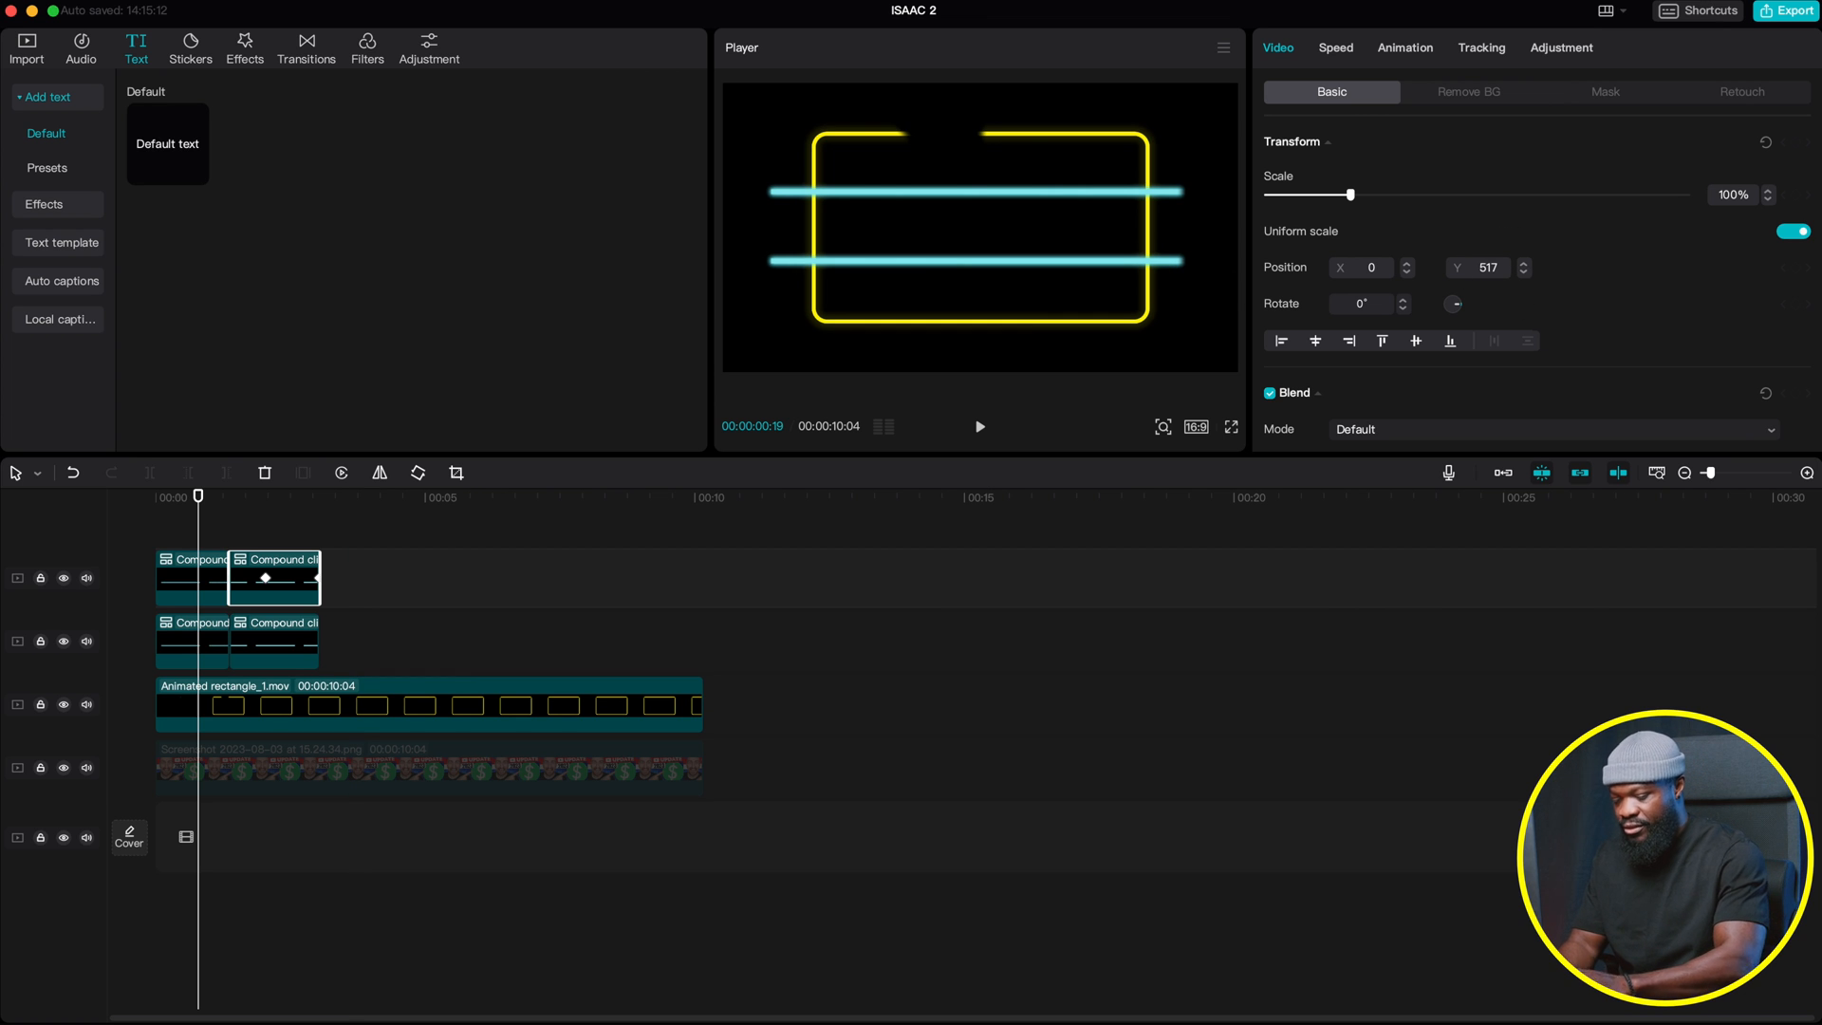
{"action": "left_click", "coordinate": [358, 542]}
{"action": "left_click", "coordinate": [266, 539]}
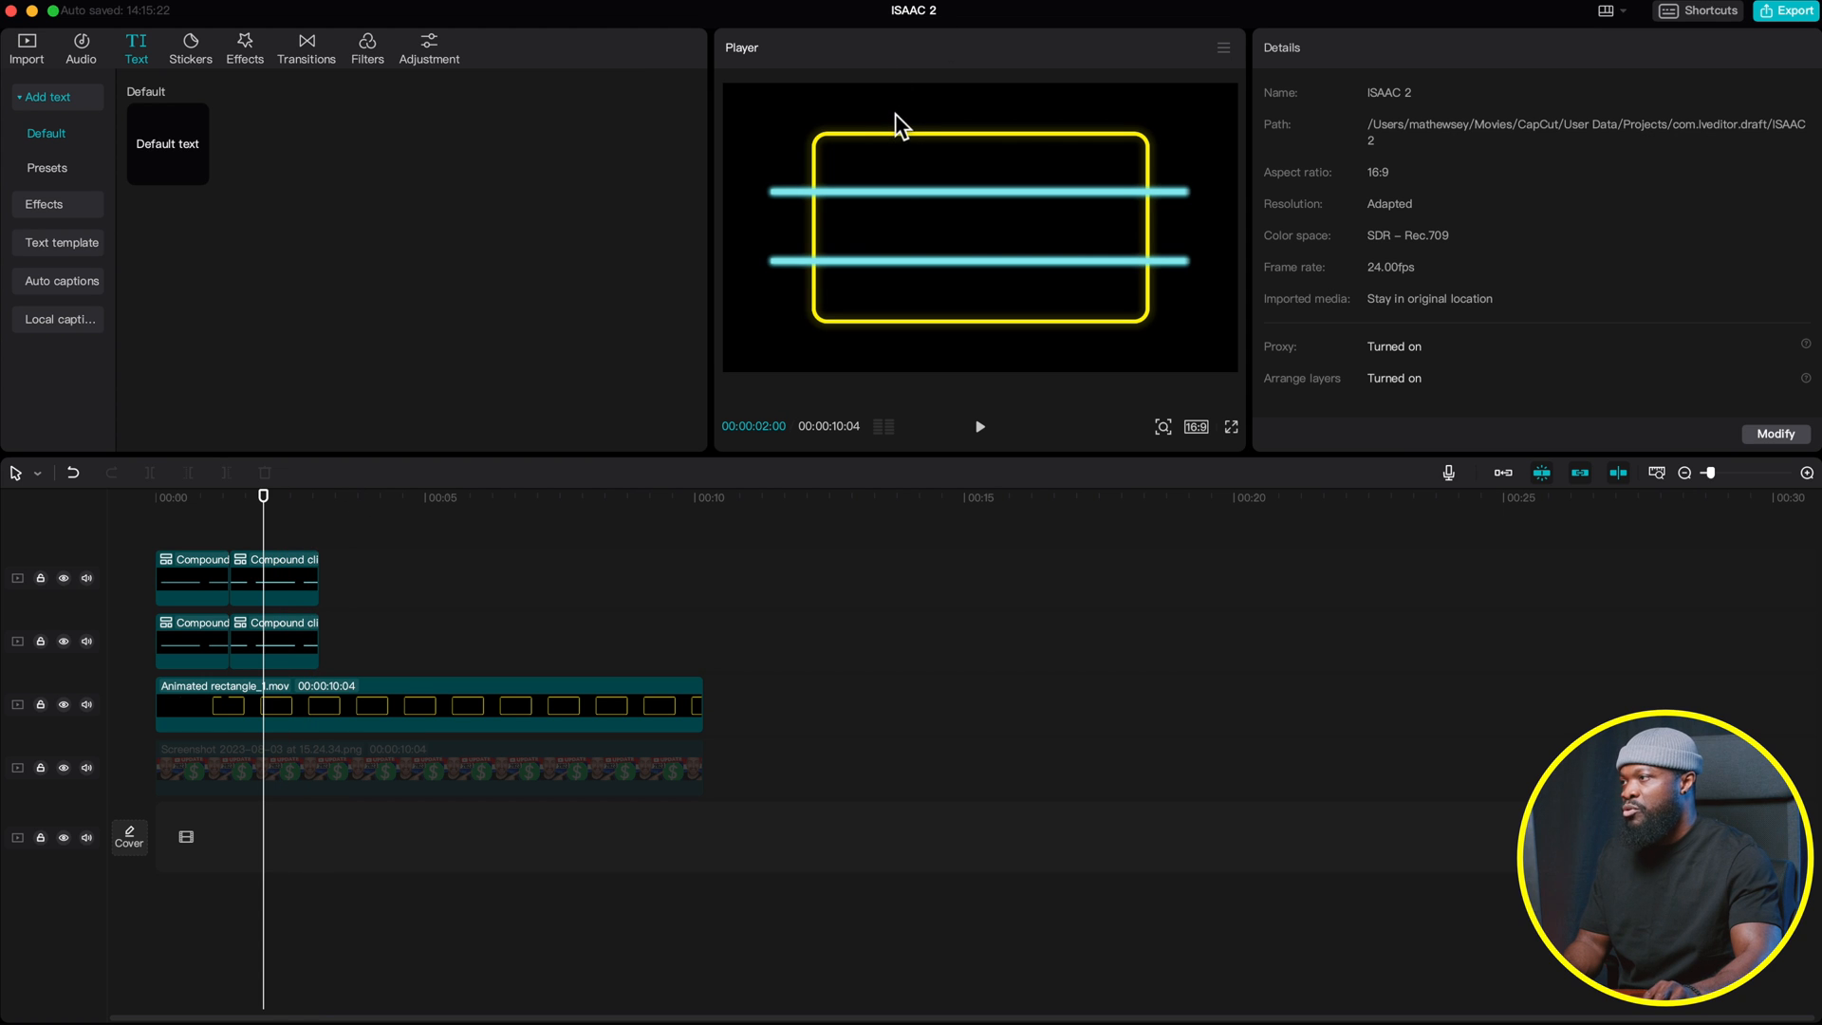
Duplicate the upper track's first line clip onto a new track, rotate it 90° and position it at X -196, Y -663
{"action": "left_click", "coordinate": [192, 581]}
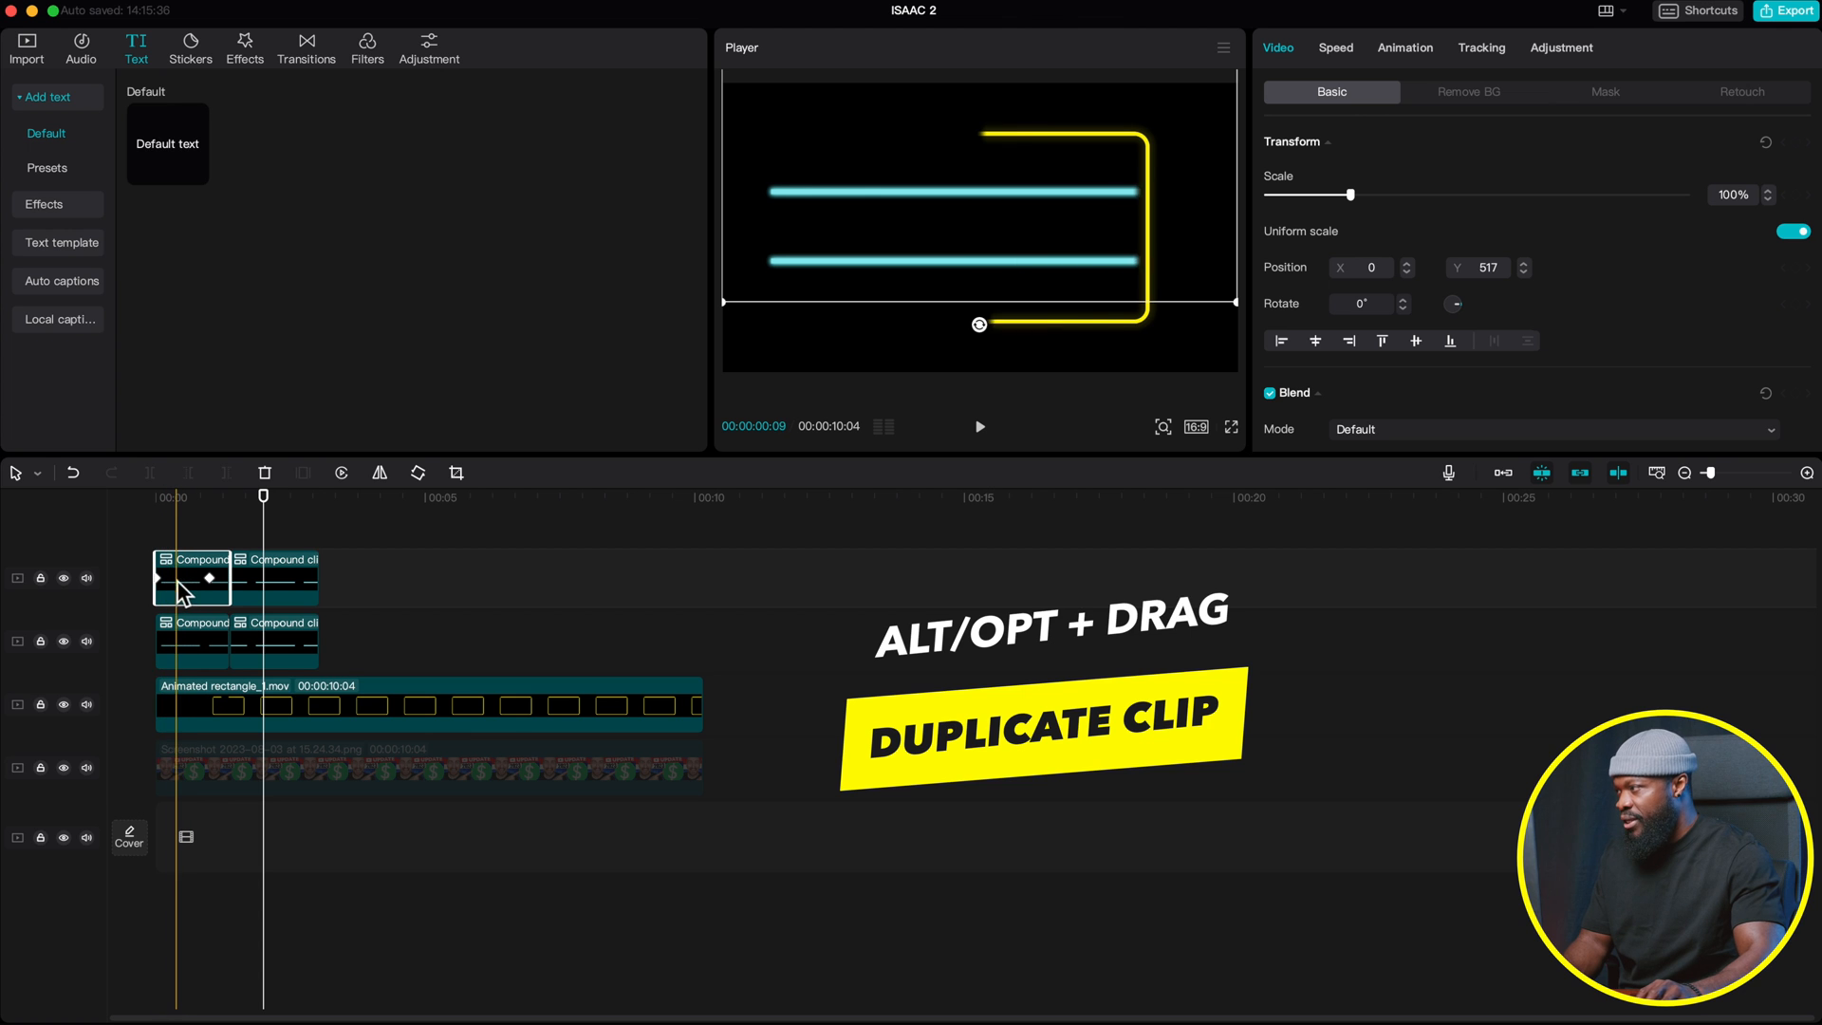
{"action": "left_click_drag", "start_coordinate": [182, 584], "coordinate": [186, 532]}
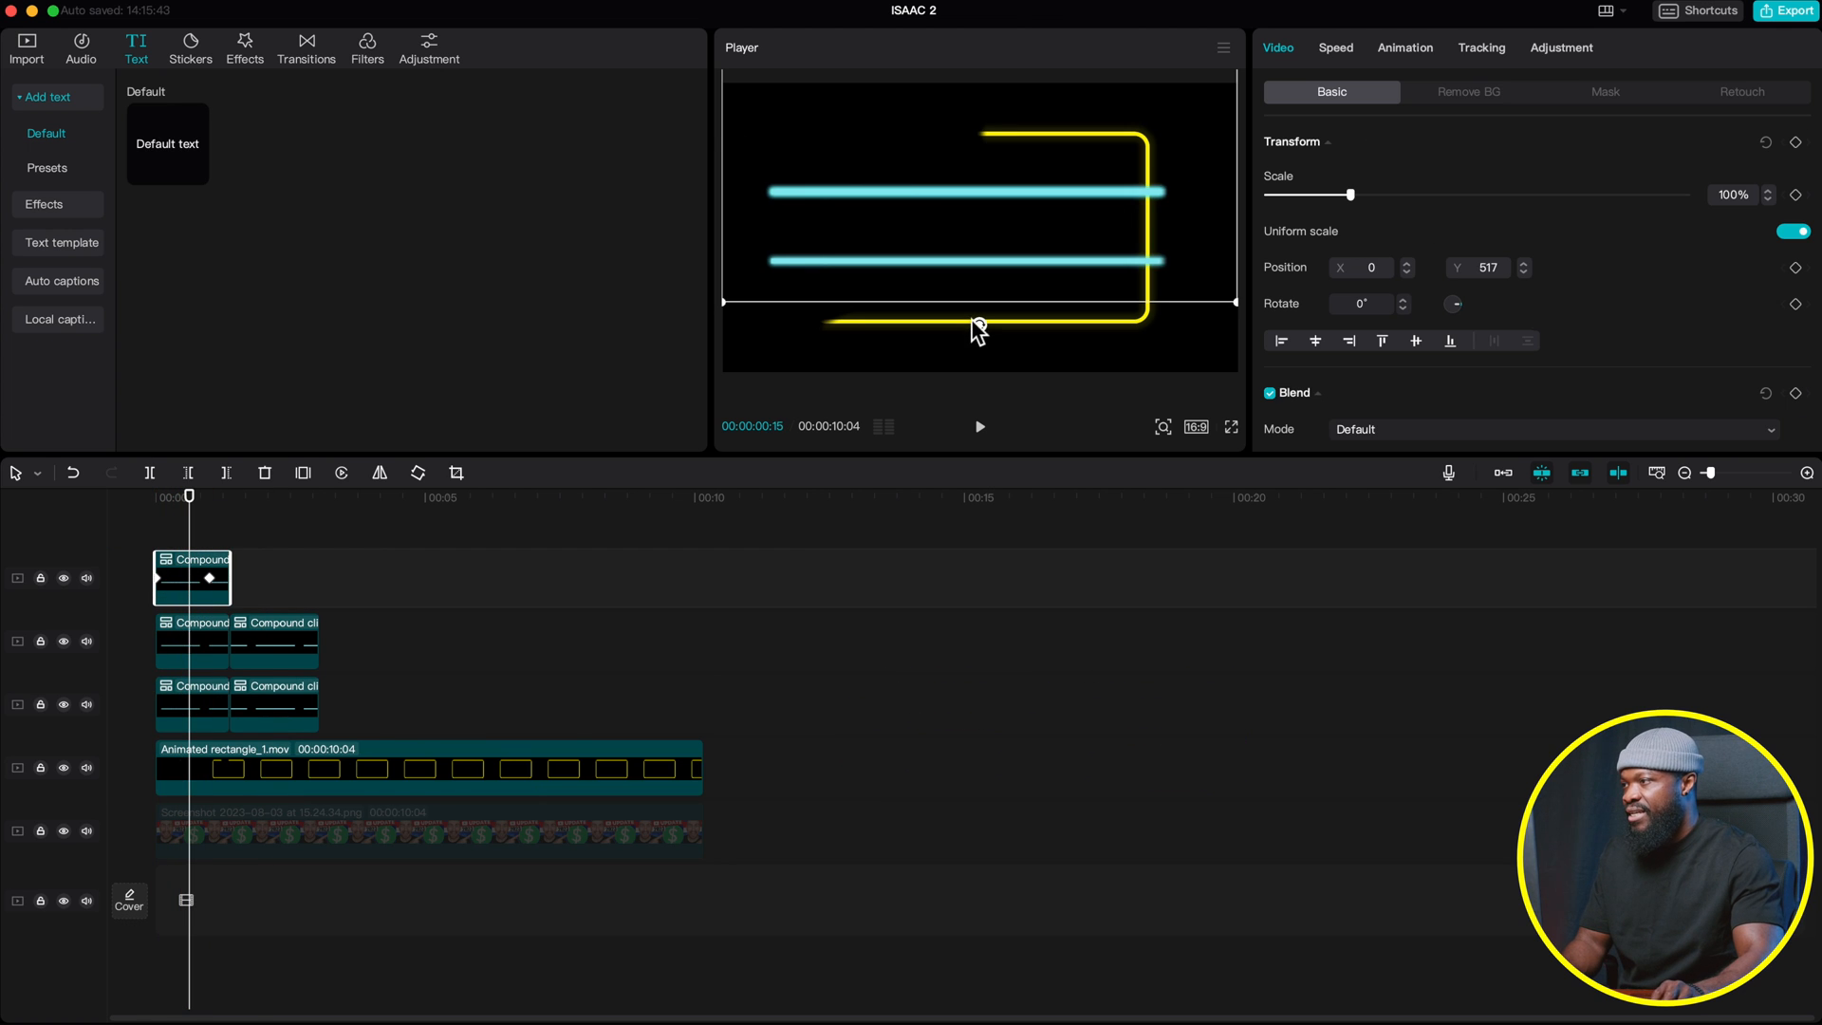
{"action": "left_click", "coordinate": [209, 498]}
{"action": "left_click_drag", "start_coordinate": [980, 325], "coordinate": [636, 181]}
{"action": "left_click_drag", "start_coordinate": [977, 222], "coordinate": [926, 195]}
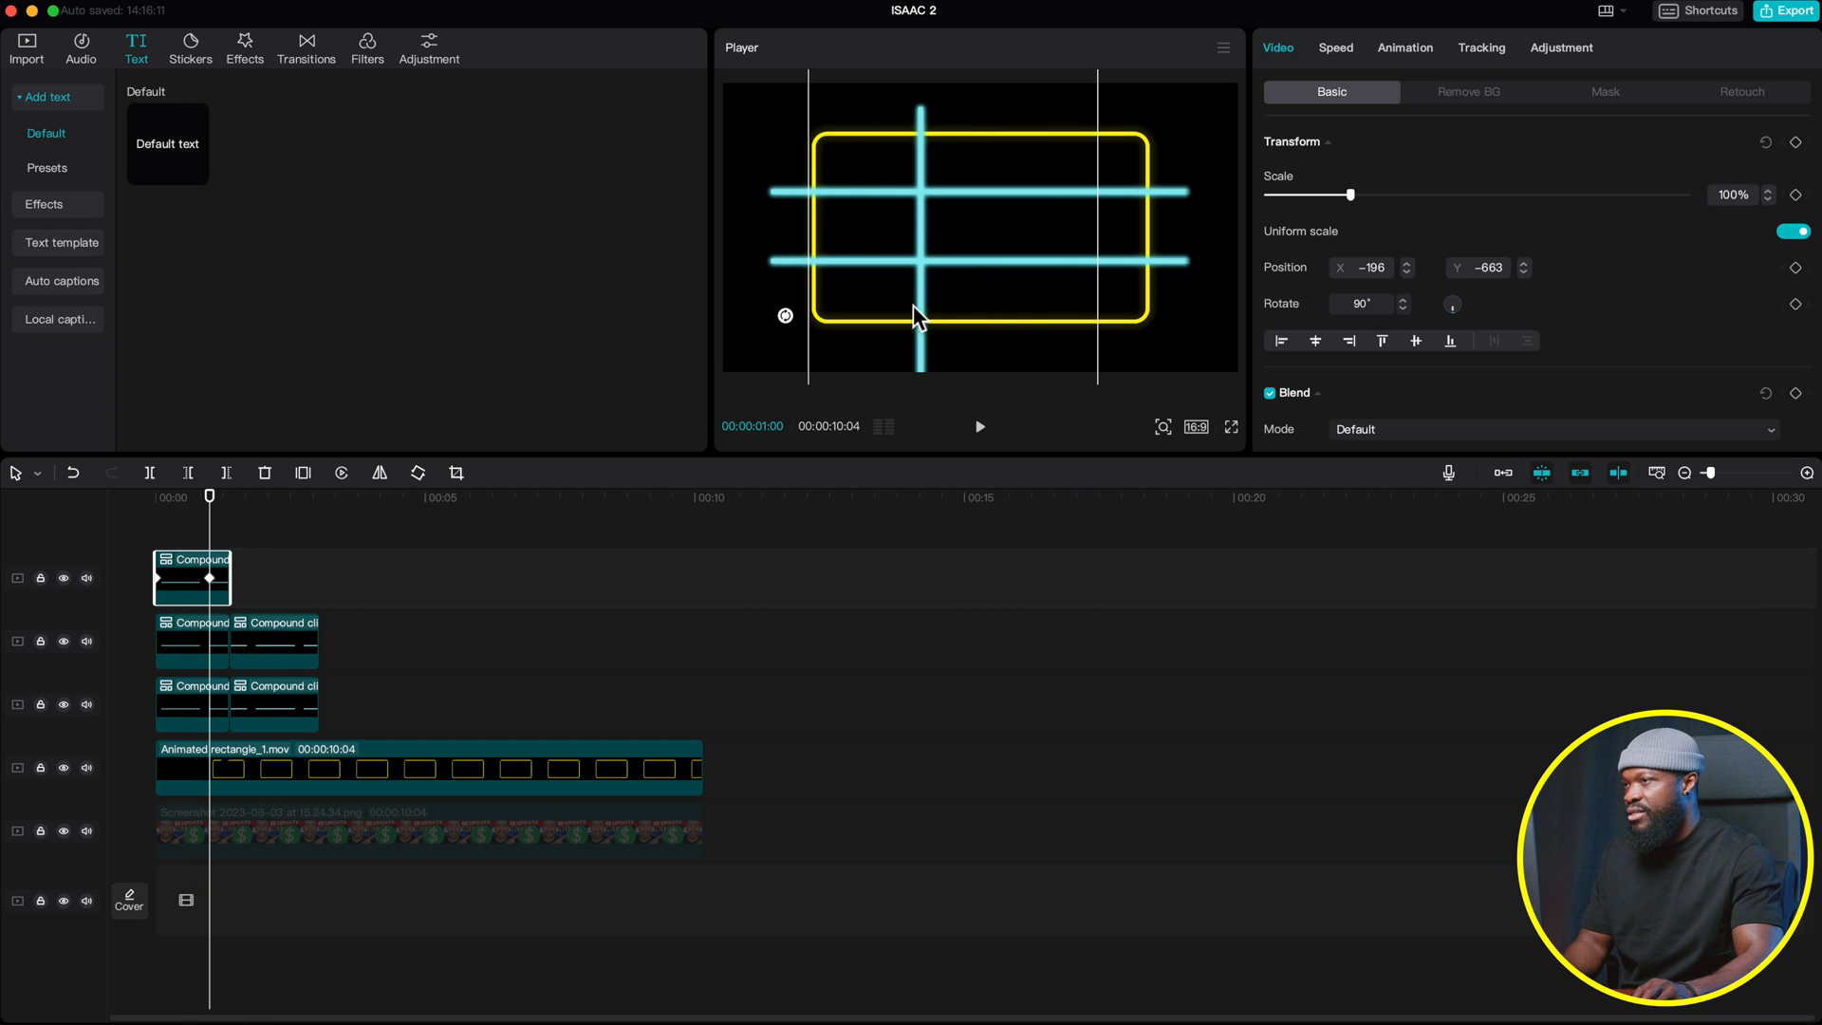
Cut off the vertical line's lower end by moving its horizontal mask to X 97, Y 45 at the end keyframe
{"action": "left_click", "coordinate": [1606, 92]}
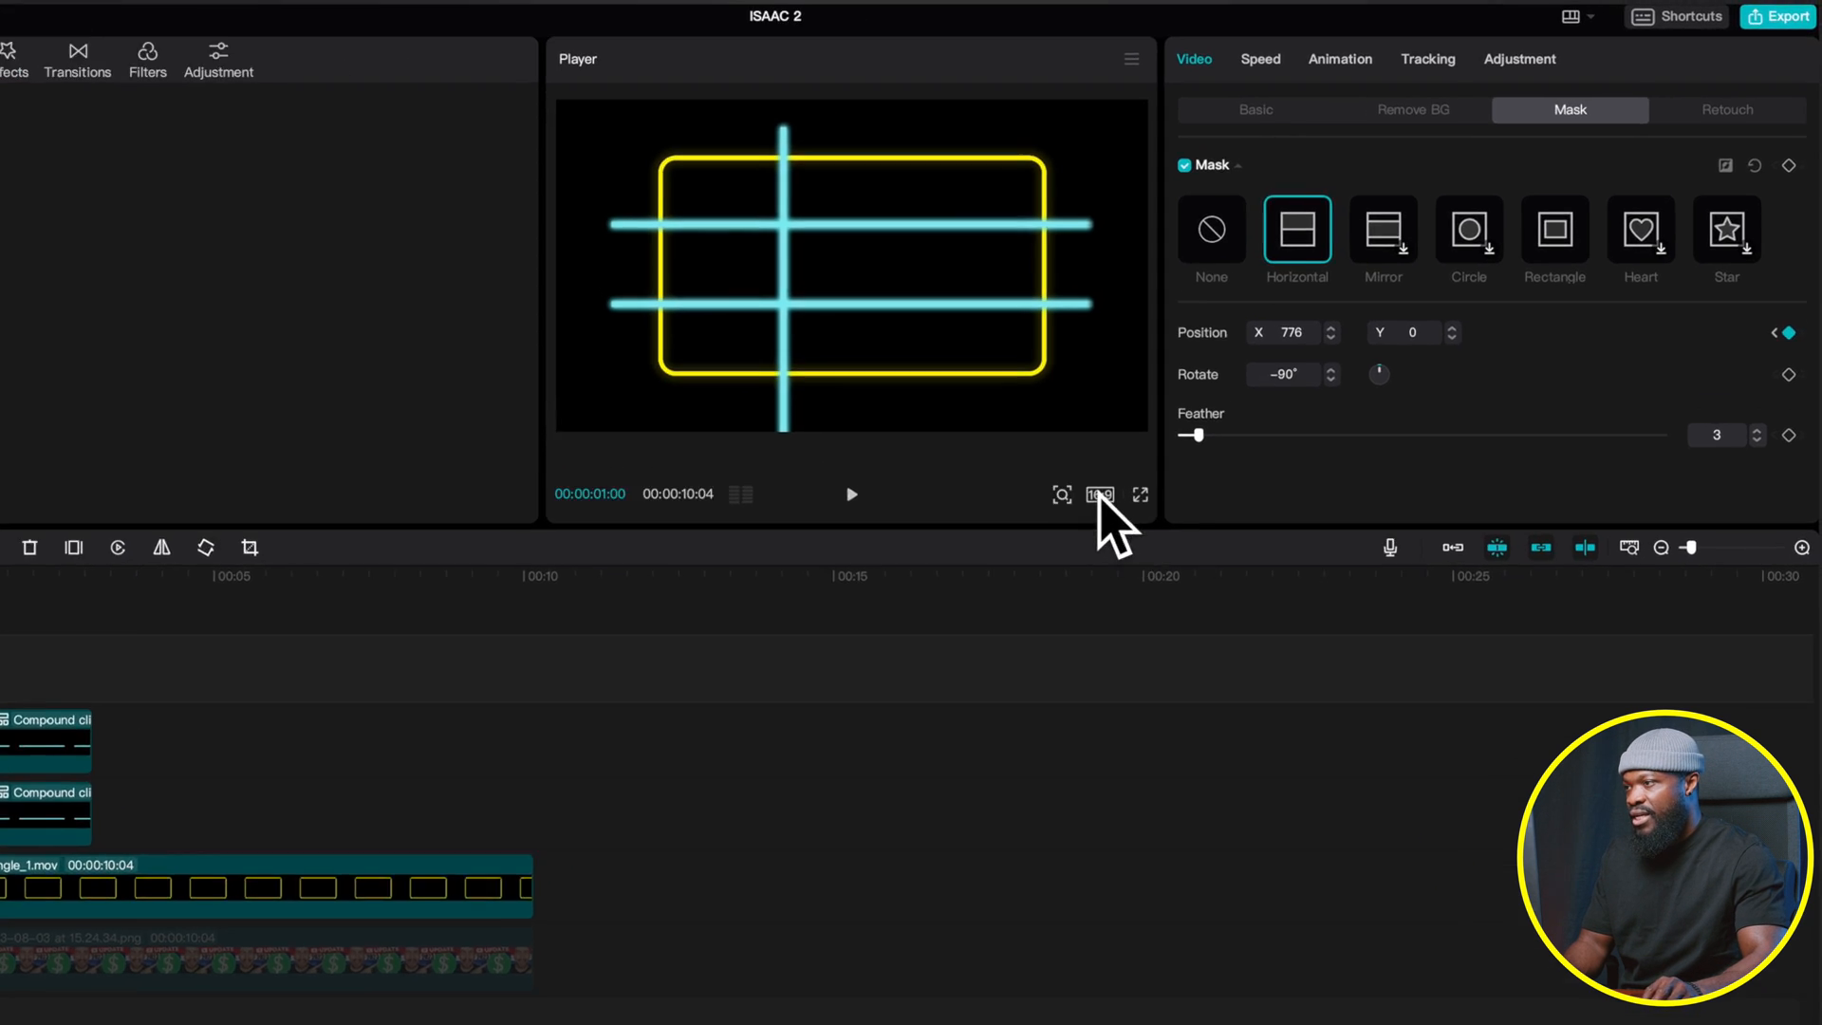
{"action": "left_click", "coordinate": [1162, 426]}
{"action": "left_click", "coordinate": [854, 622]}
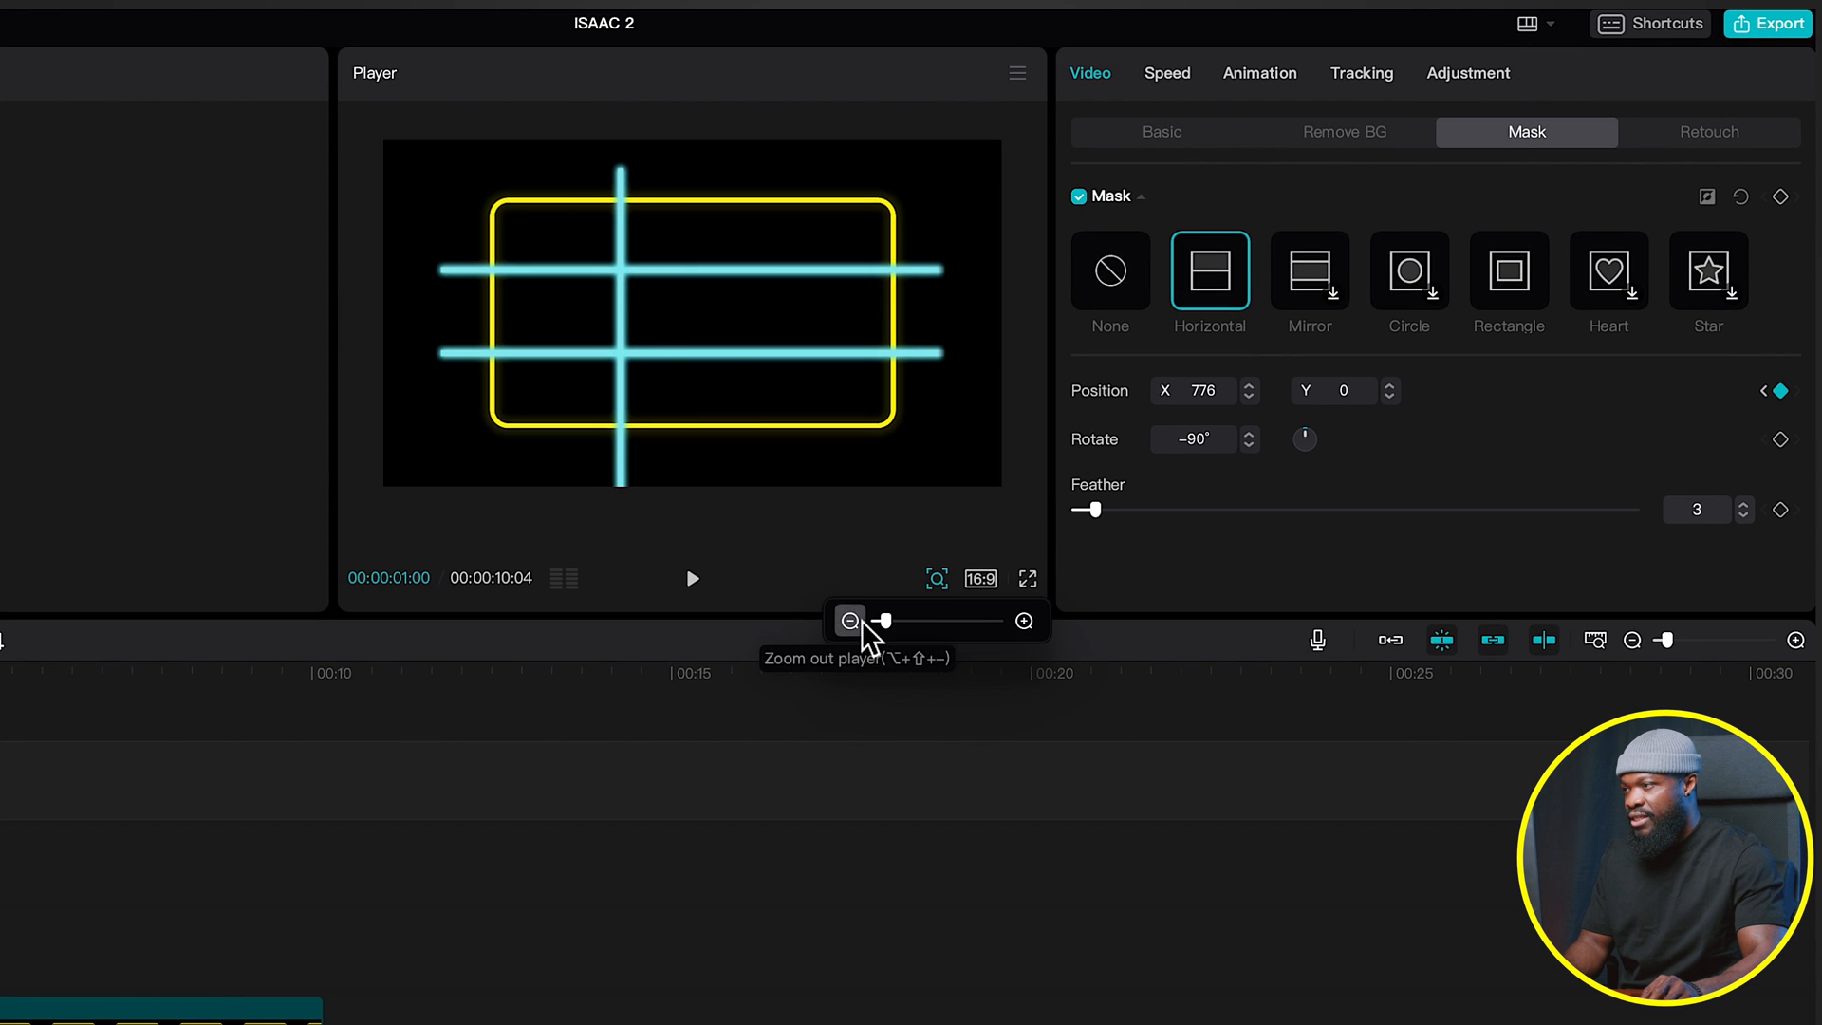
{"action": "left_click", "coordinate": [855, 621]}
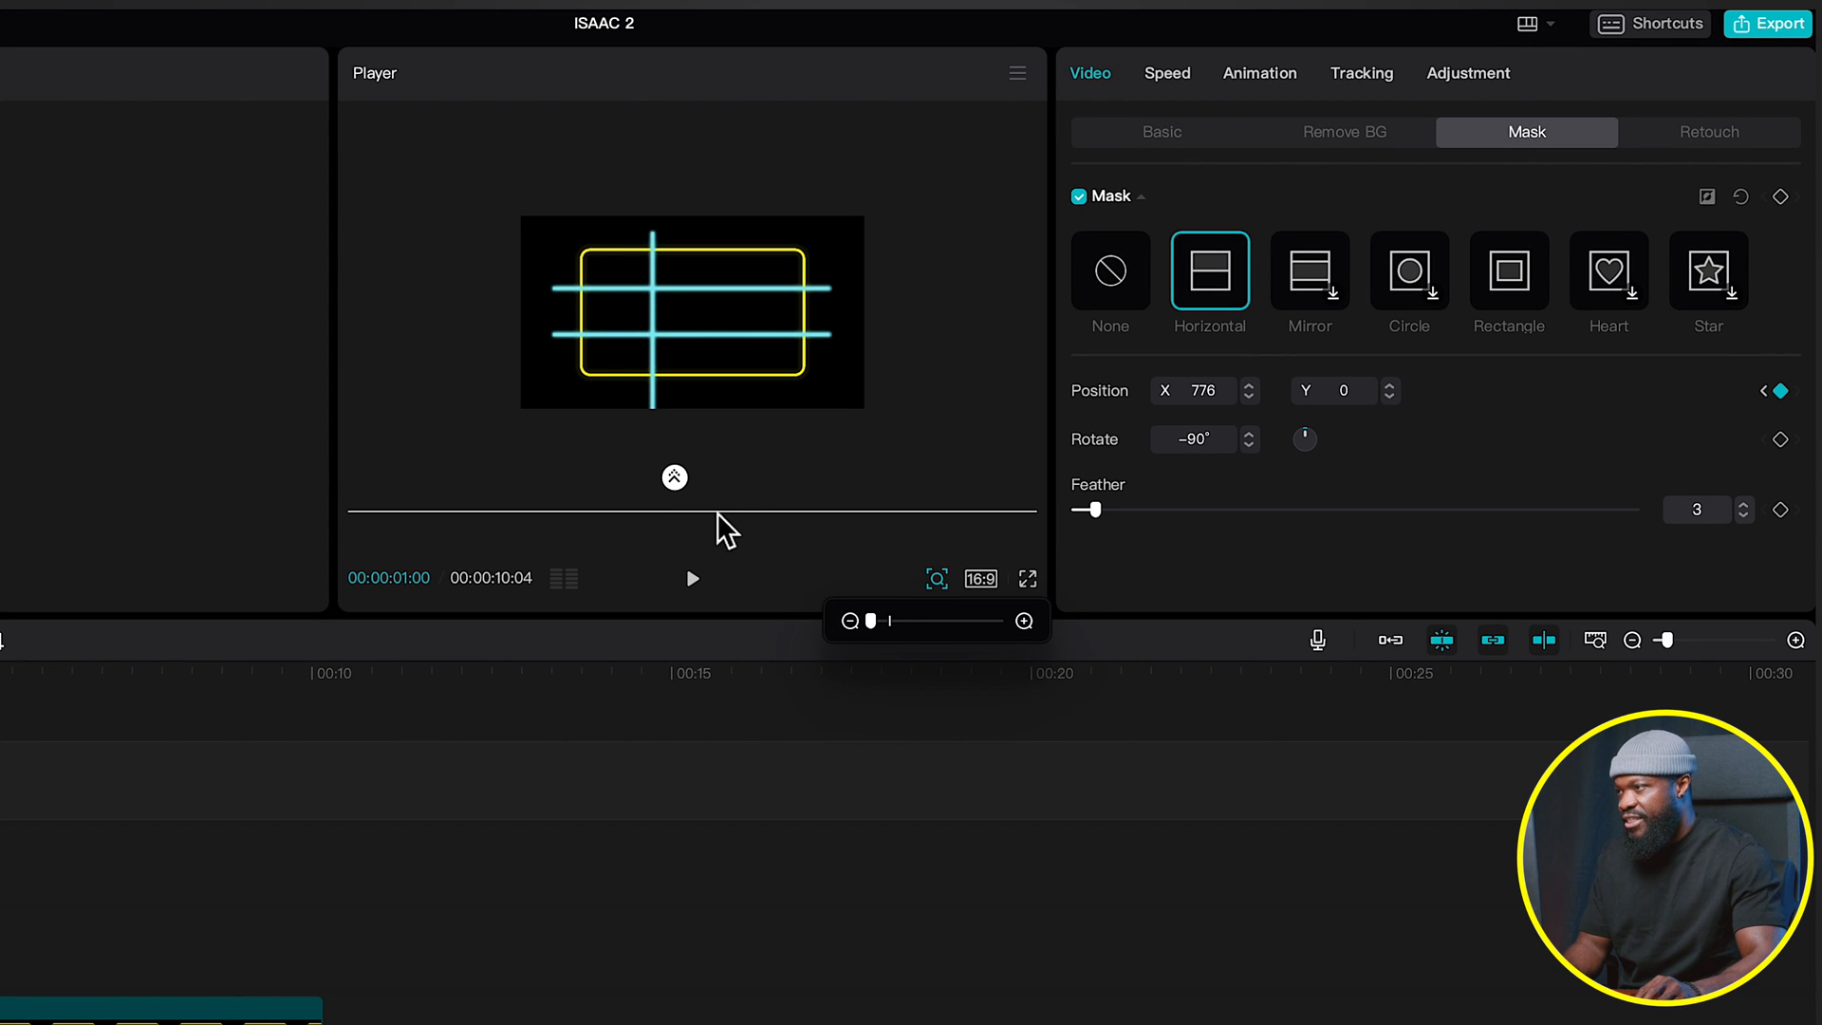
{"action": "left_click_drag", "start_coordinate": [718, 512], "coordinate": [727, 390]}
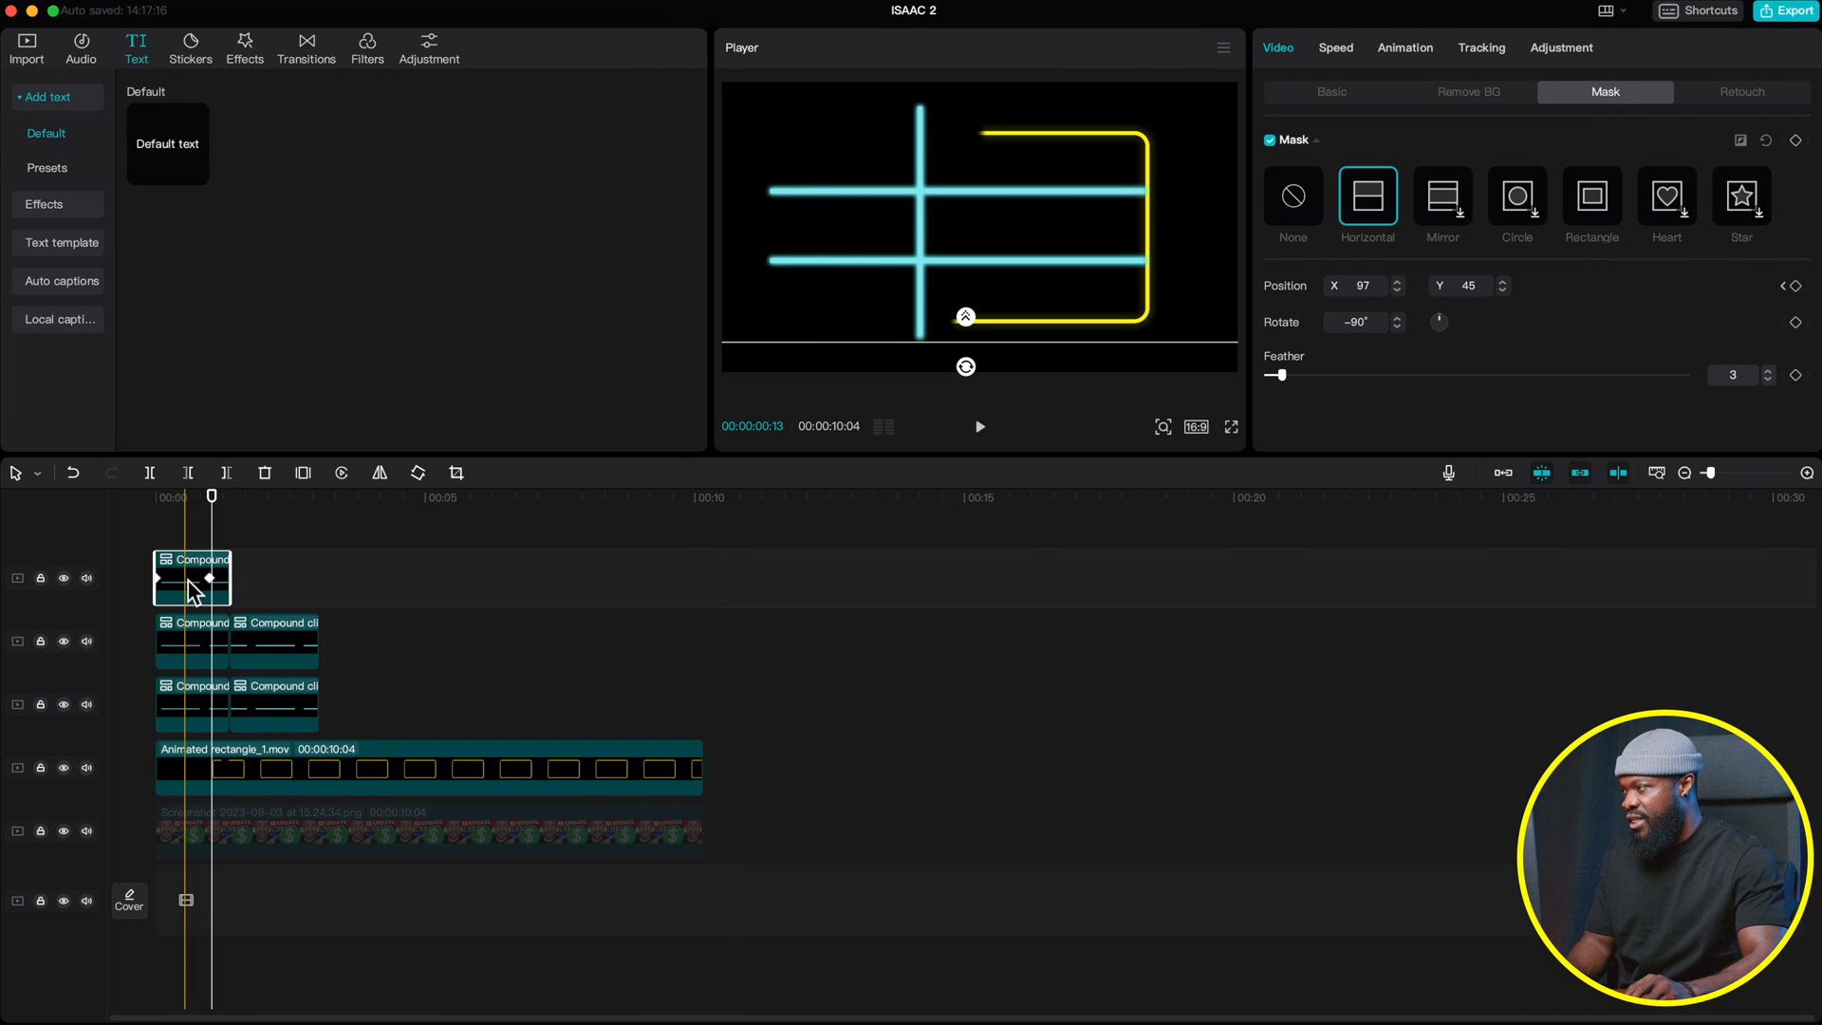
Add a reversed copy directly after the vertical line clip, ending with the clips below, and duplicate the pair onto a track above
{"action": "left_click_drag", "start_coordinate": [189, 583], "coordinate": [267, 583]}
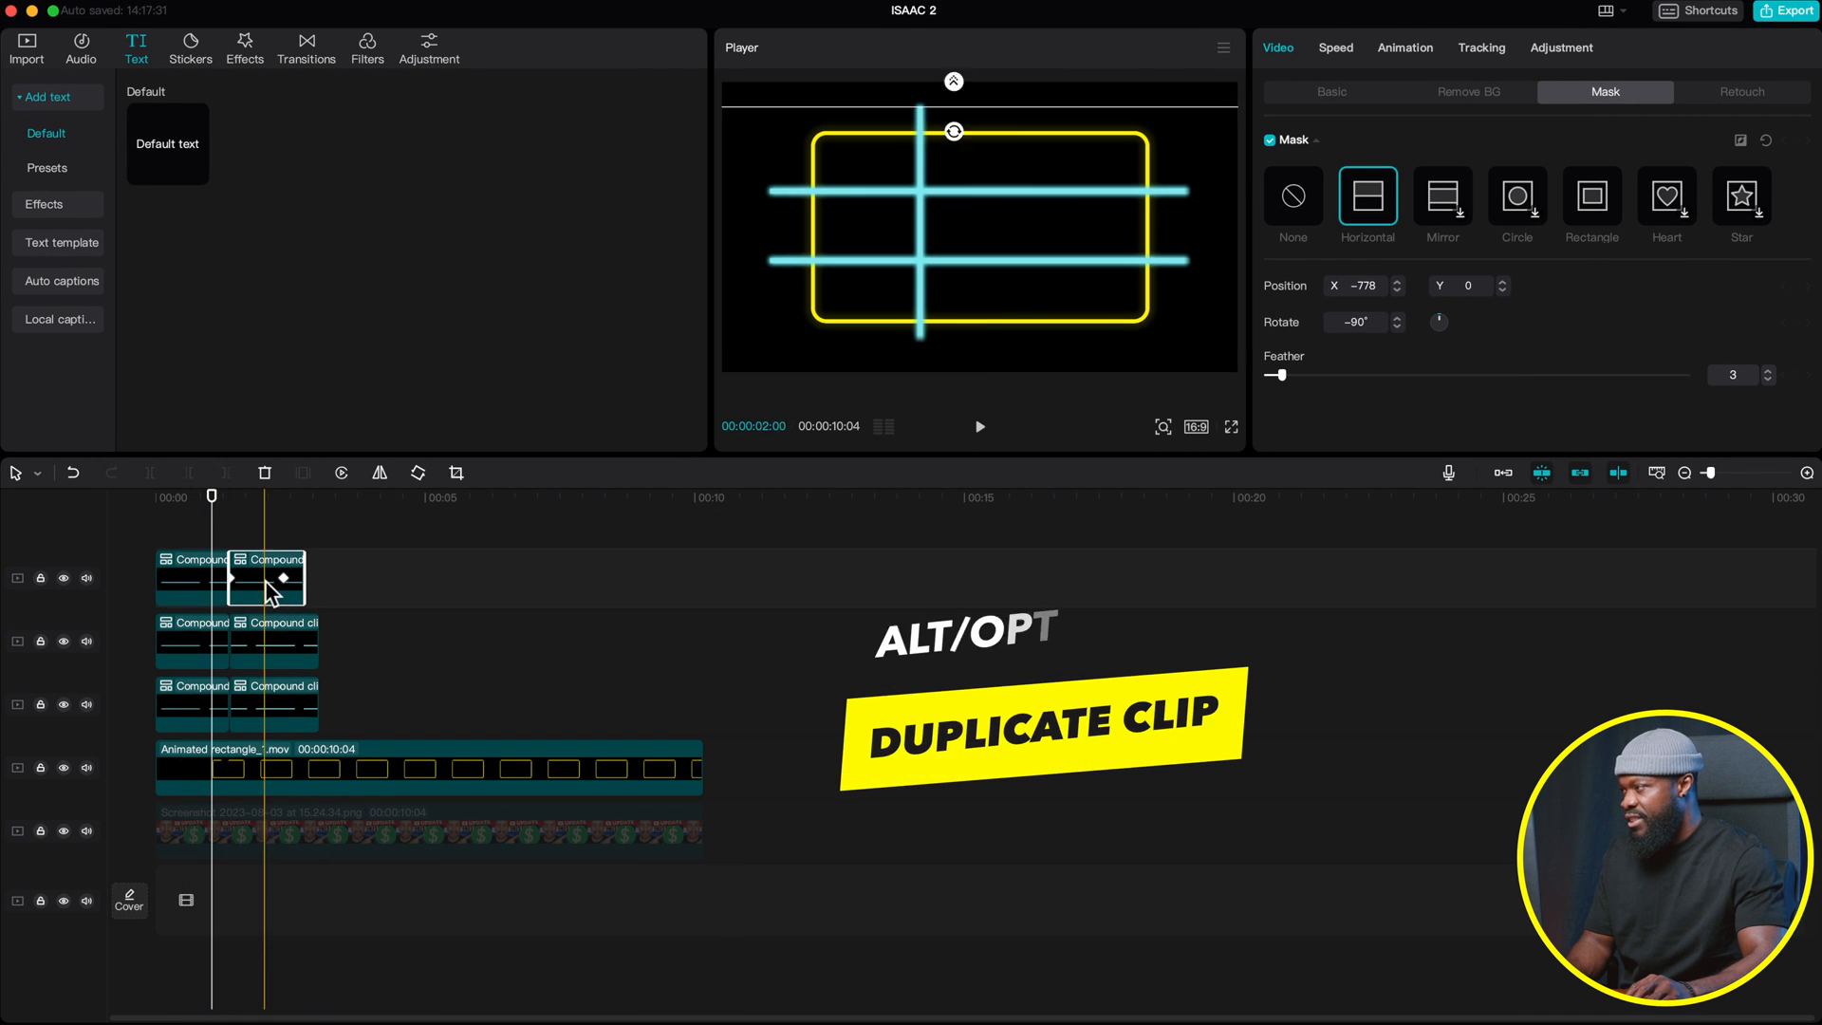
{"action": "left_click", "coordinate": [341, 473]}
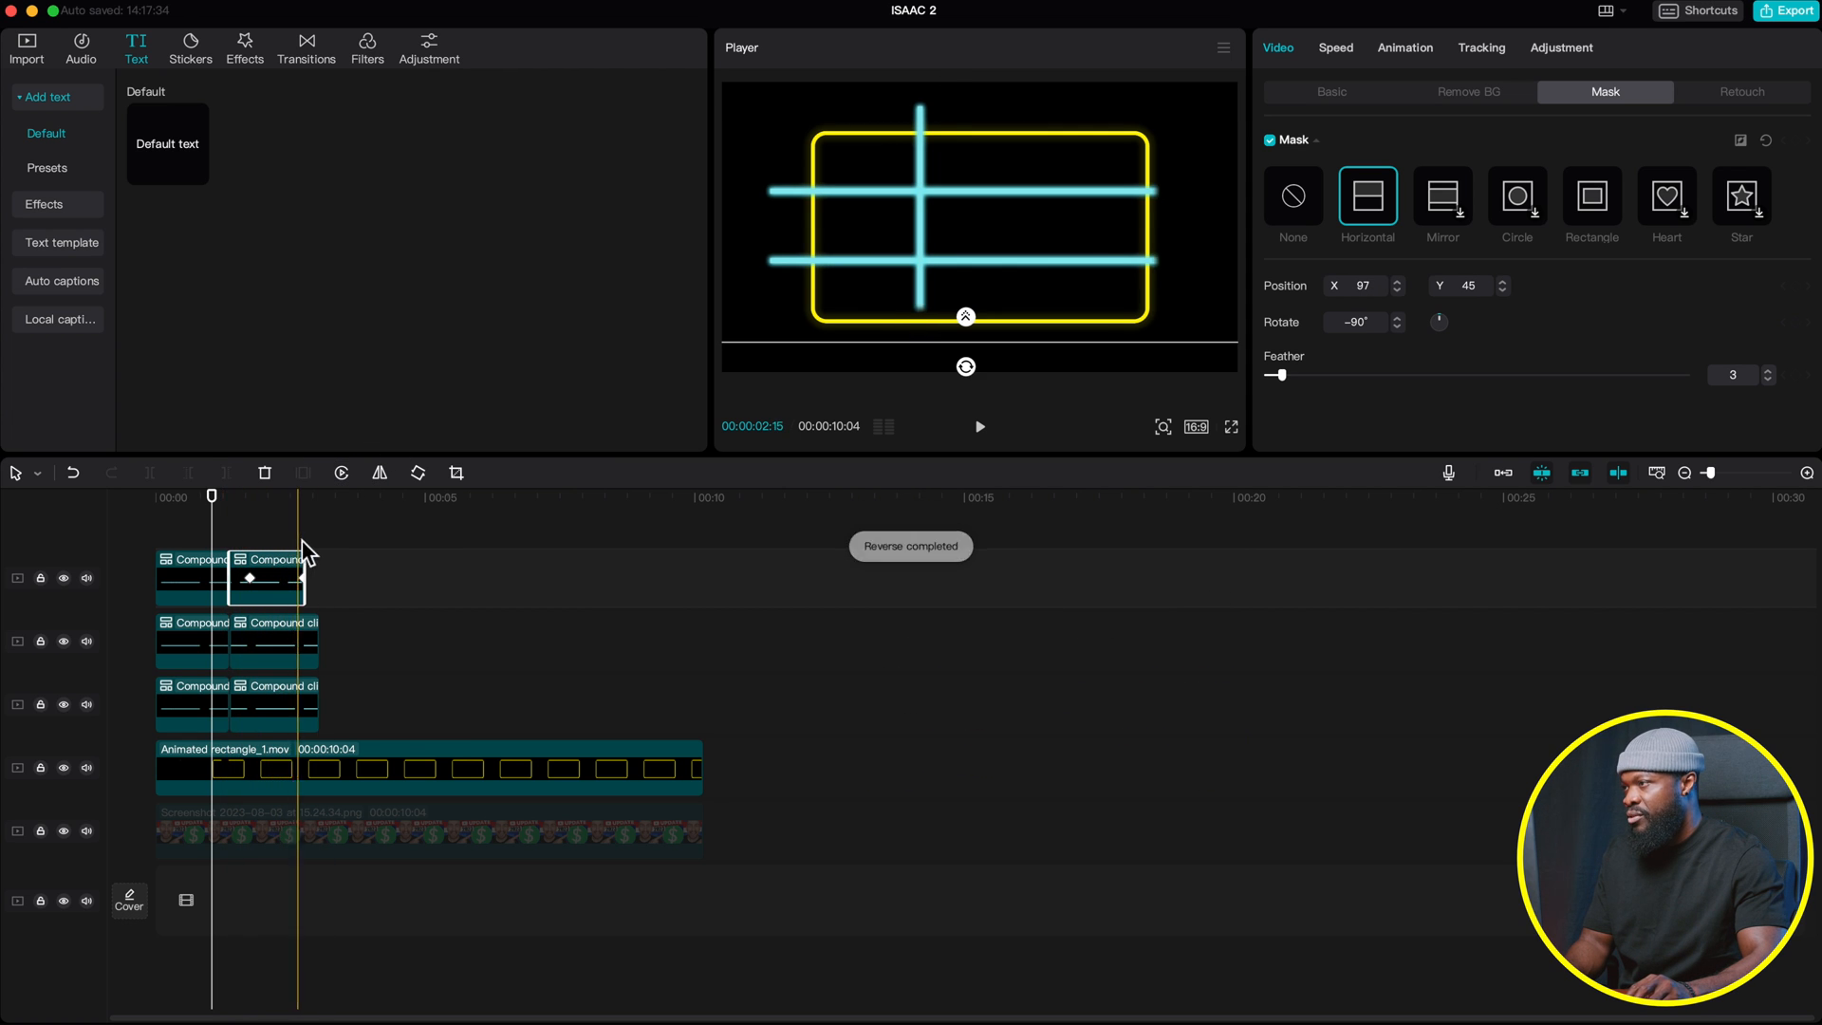
{"action": "left_click_drag", "start_coordinate": [202, 531], "coordinate": [272, 582]}
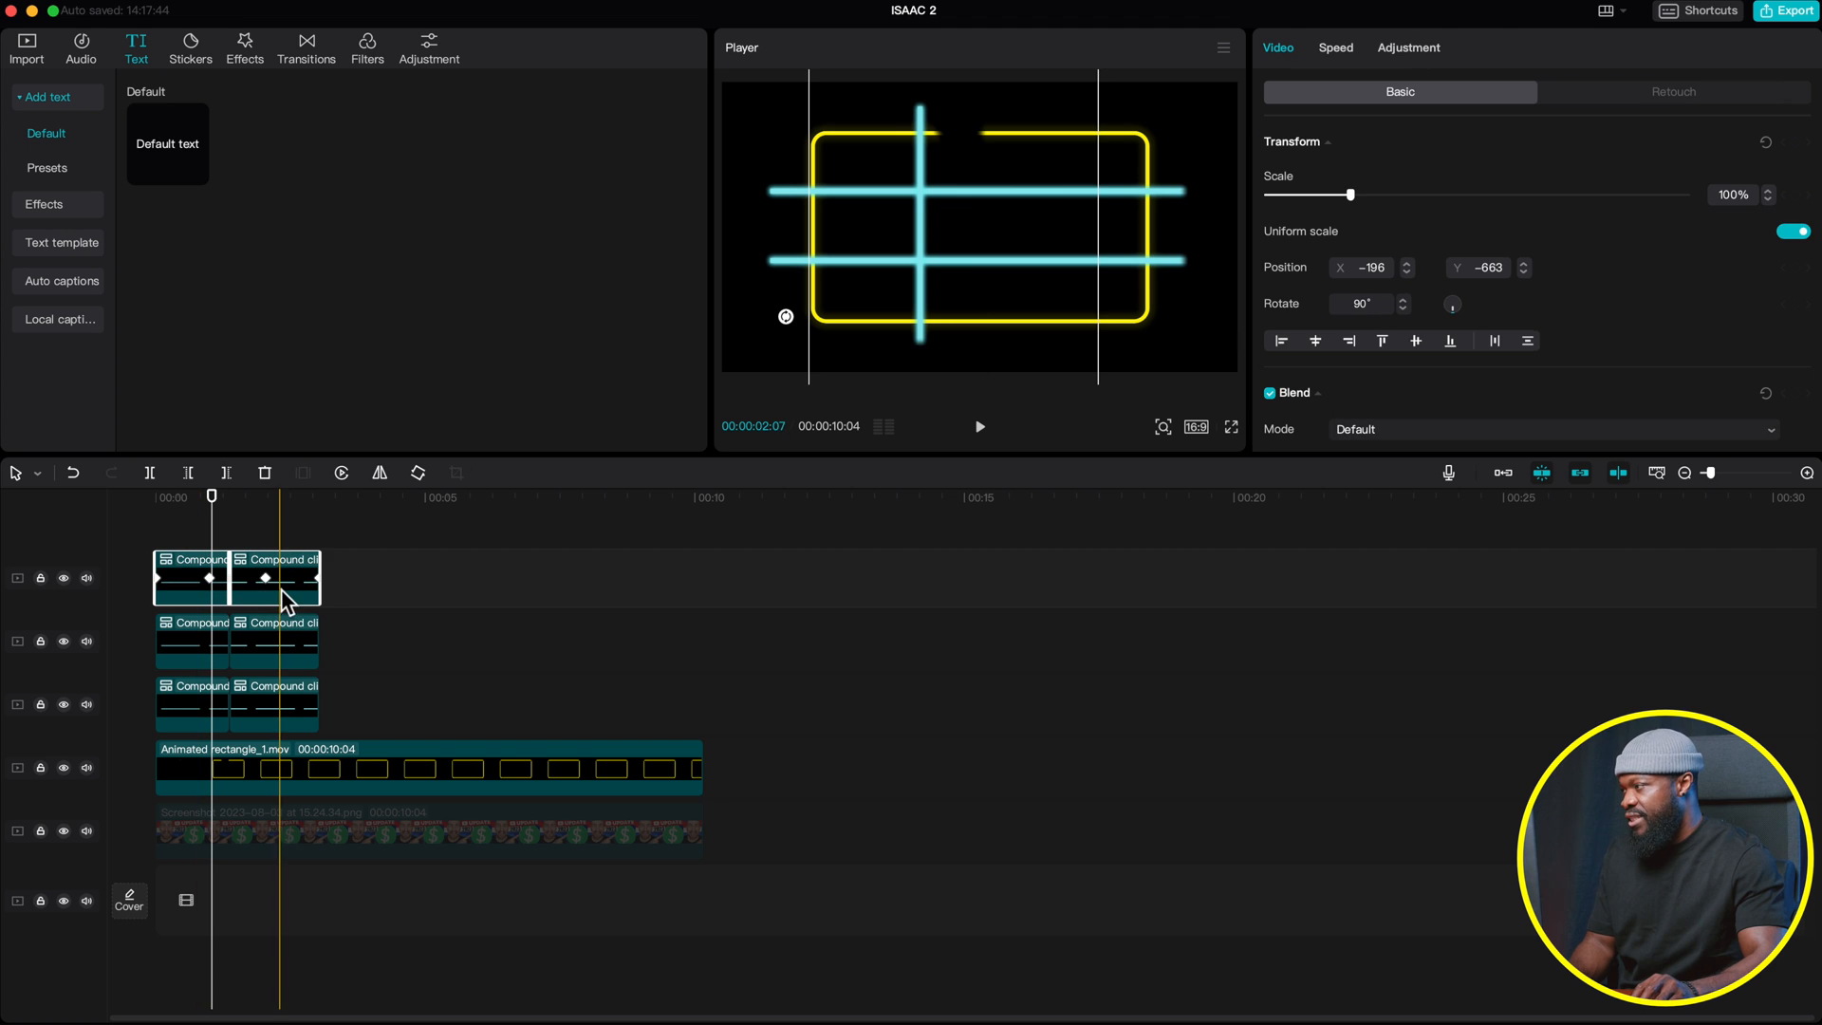
{"action": "left_click_drag", "start_coordinate": [254, 602], "coordinate": [237, 538]}
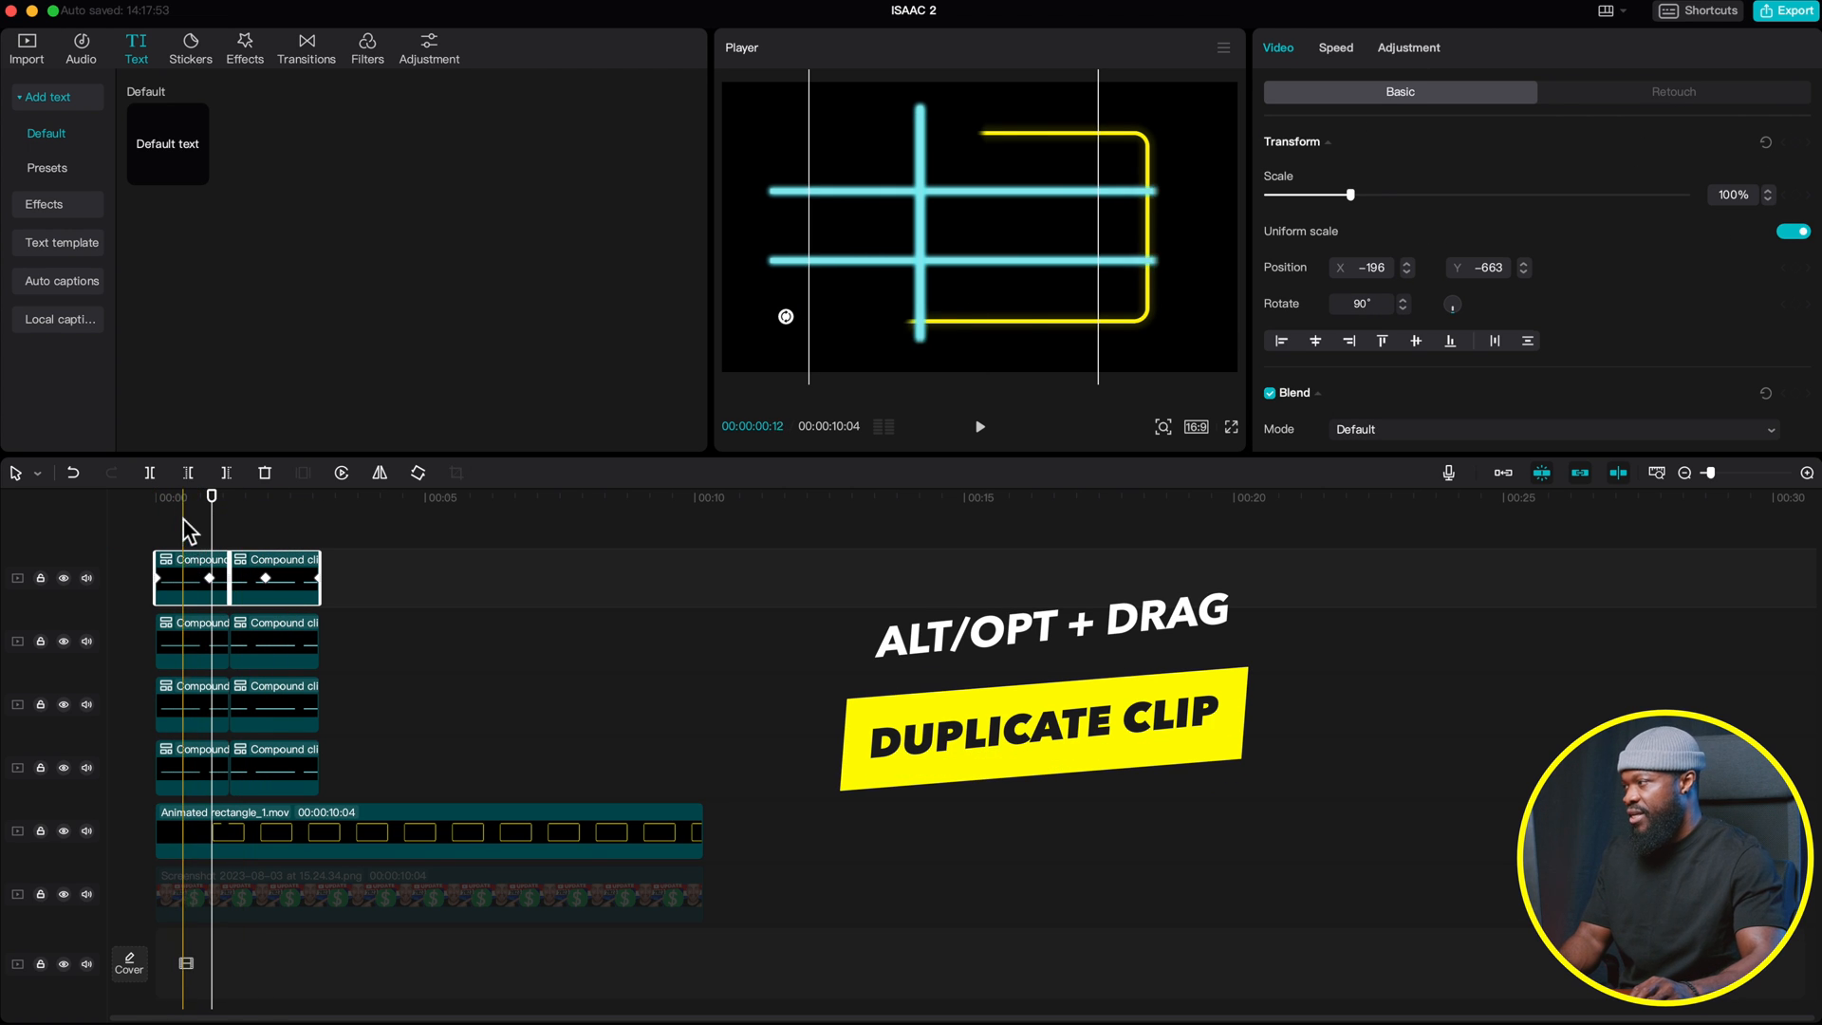
Set the X position of both vertical line clips on the top track to 744
{"action": "left_click", "coordinate": [183, 521]}
{"action": "left_click", "coordinate": [191, 567]}
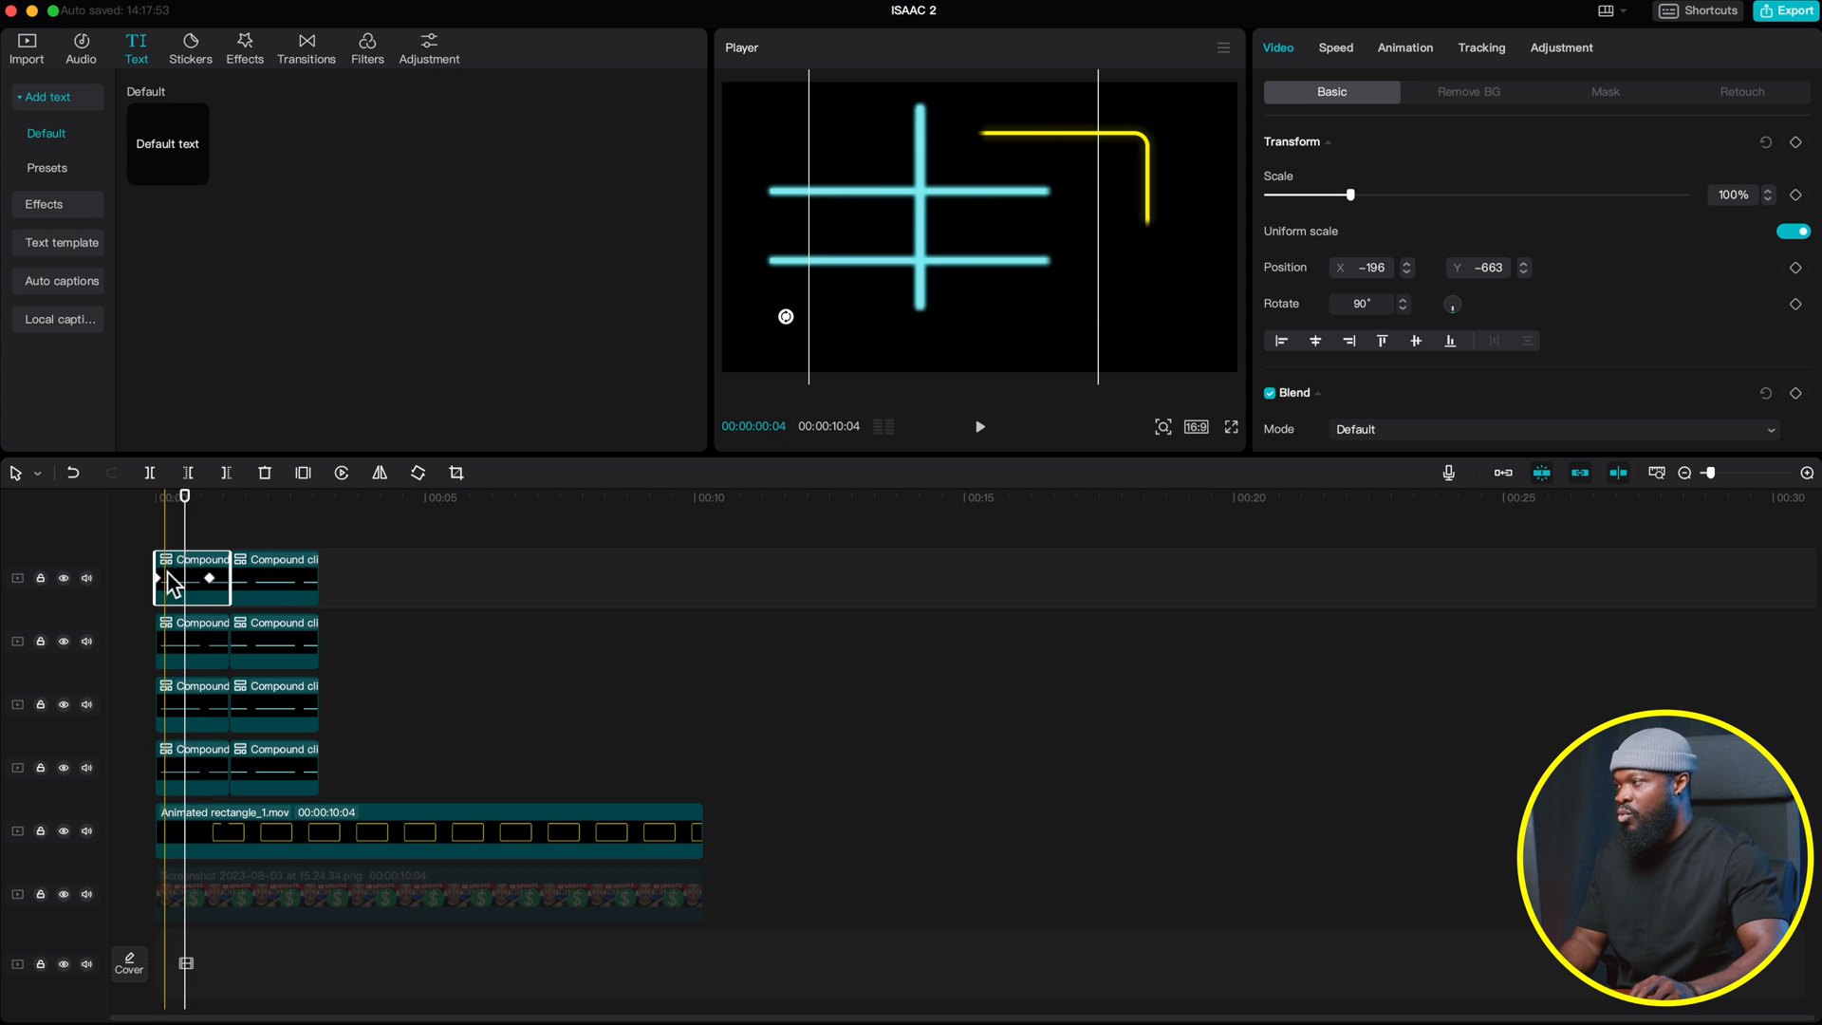
{"action": "left_click", "coordinate": [212, 501]}
{"action": "left_click_drag", "start_coordinate": [942, 215], "coordinate": [1067, 213]}
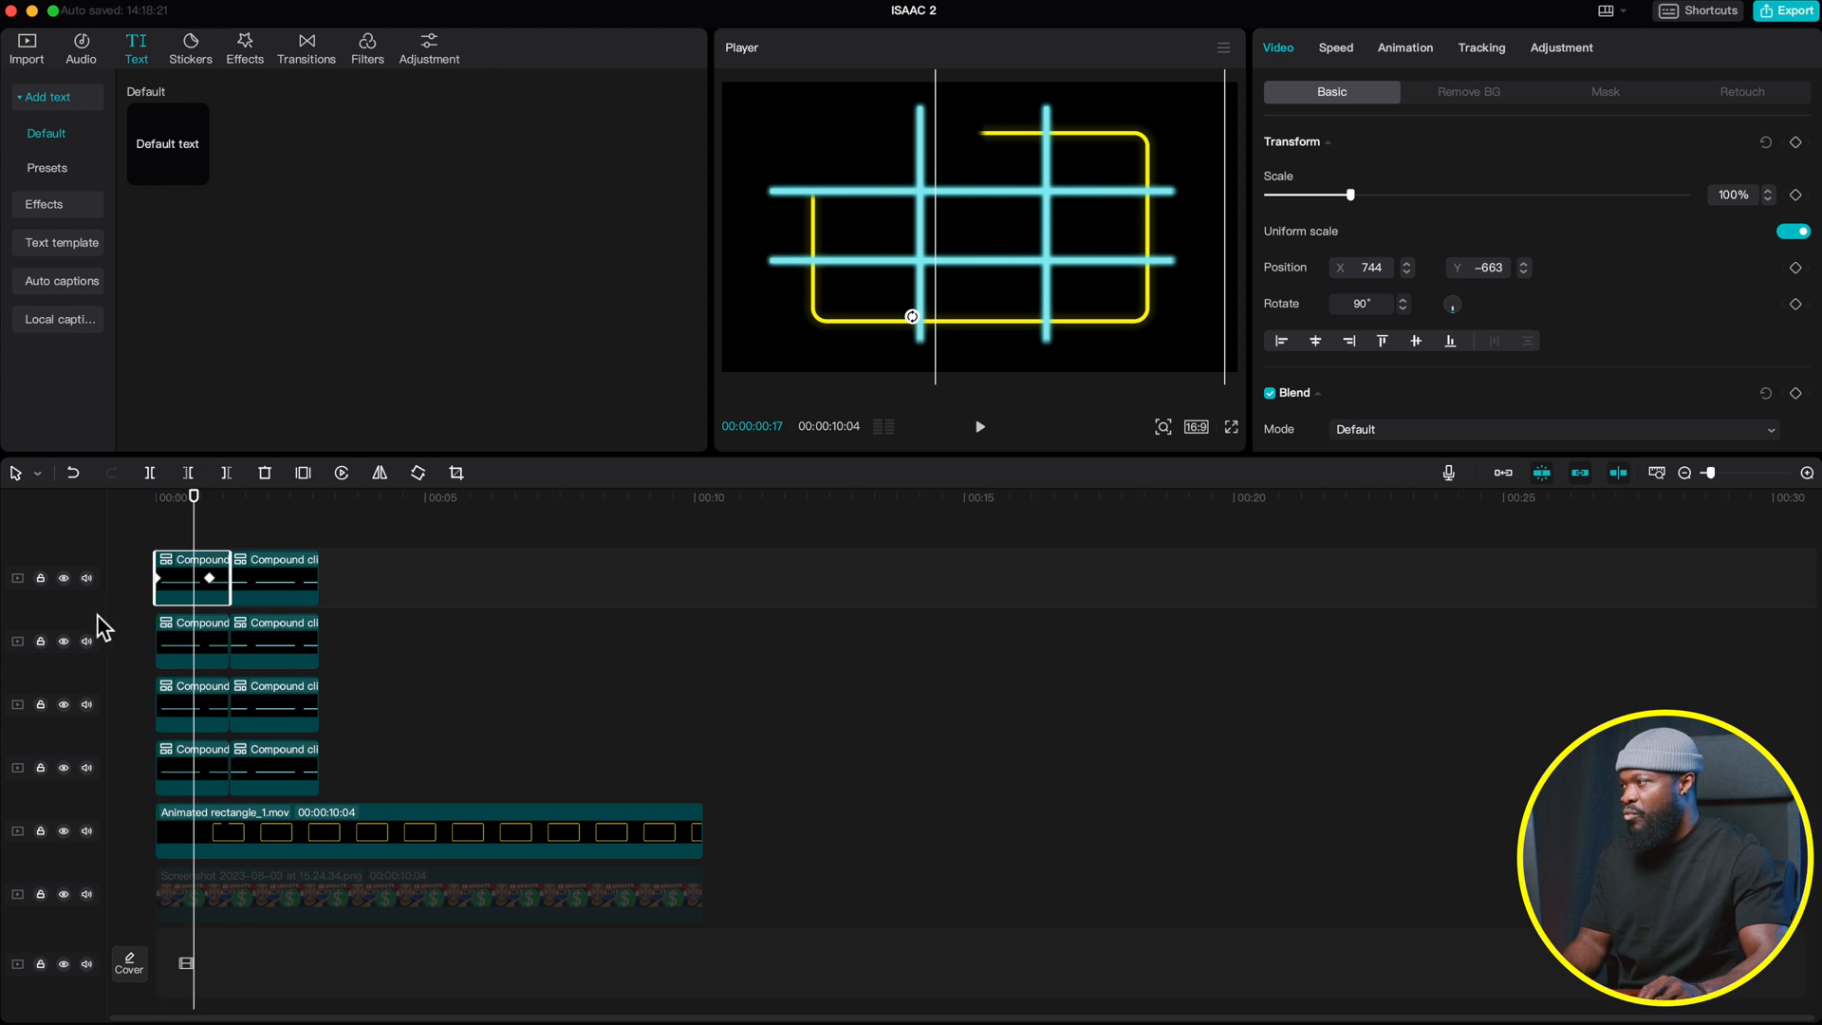
{"action": "left_click", "coordinate": [190, 587]}
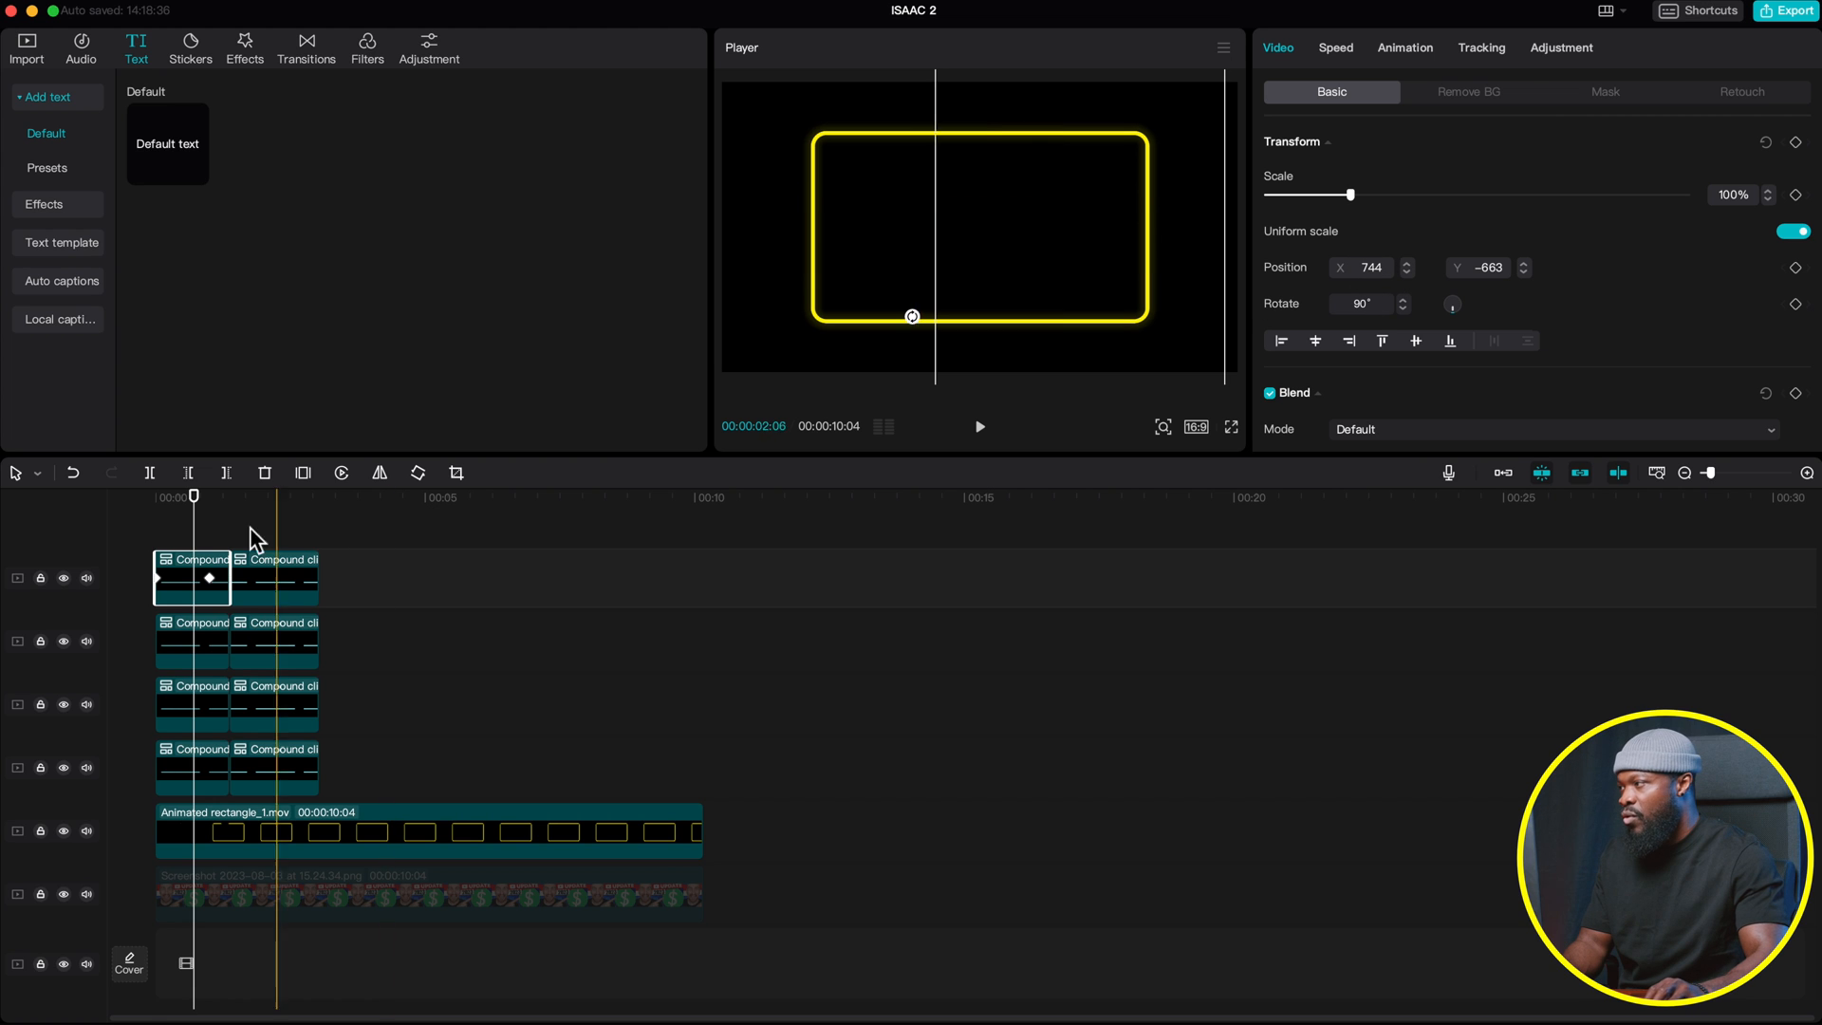
{"action": "left_click", "coordinate": [274, 572]}
{"action": "left_click", "coordinate": [288, 498]}
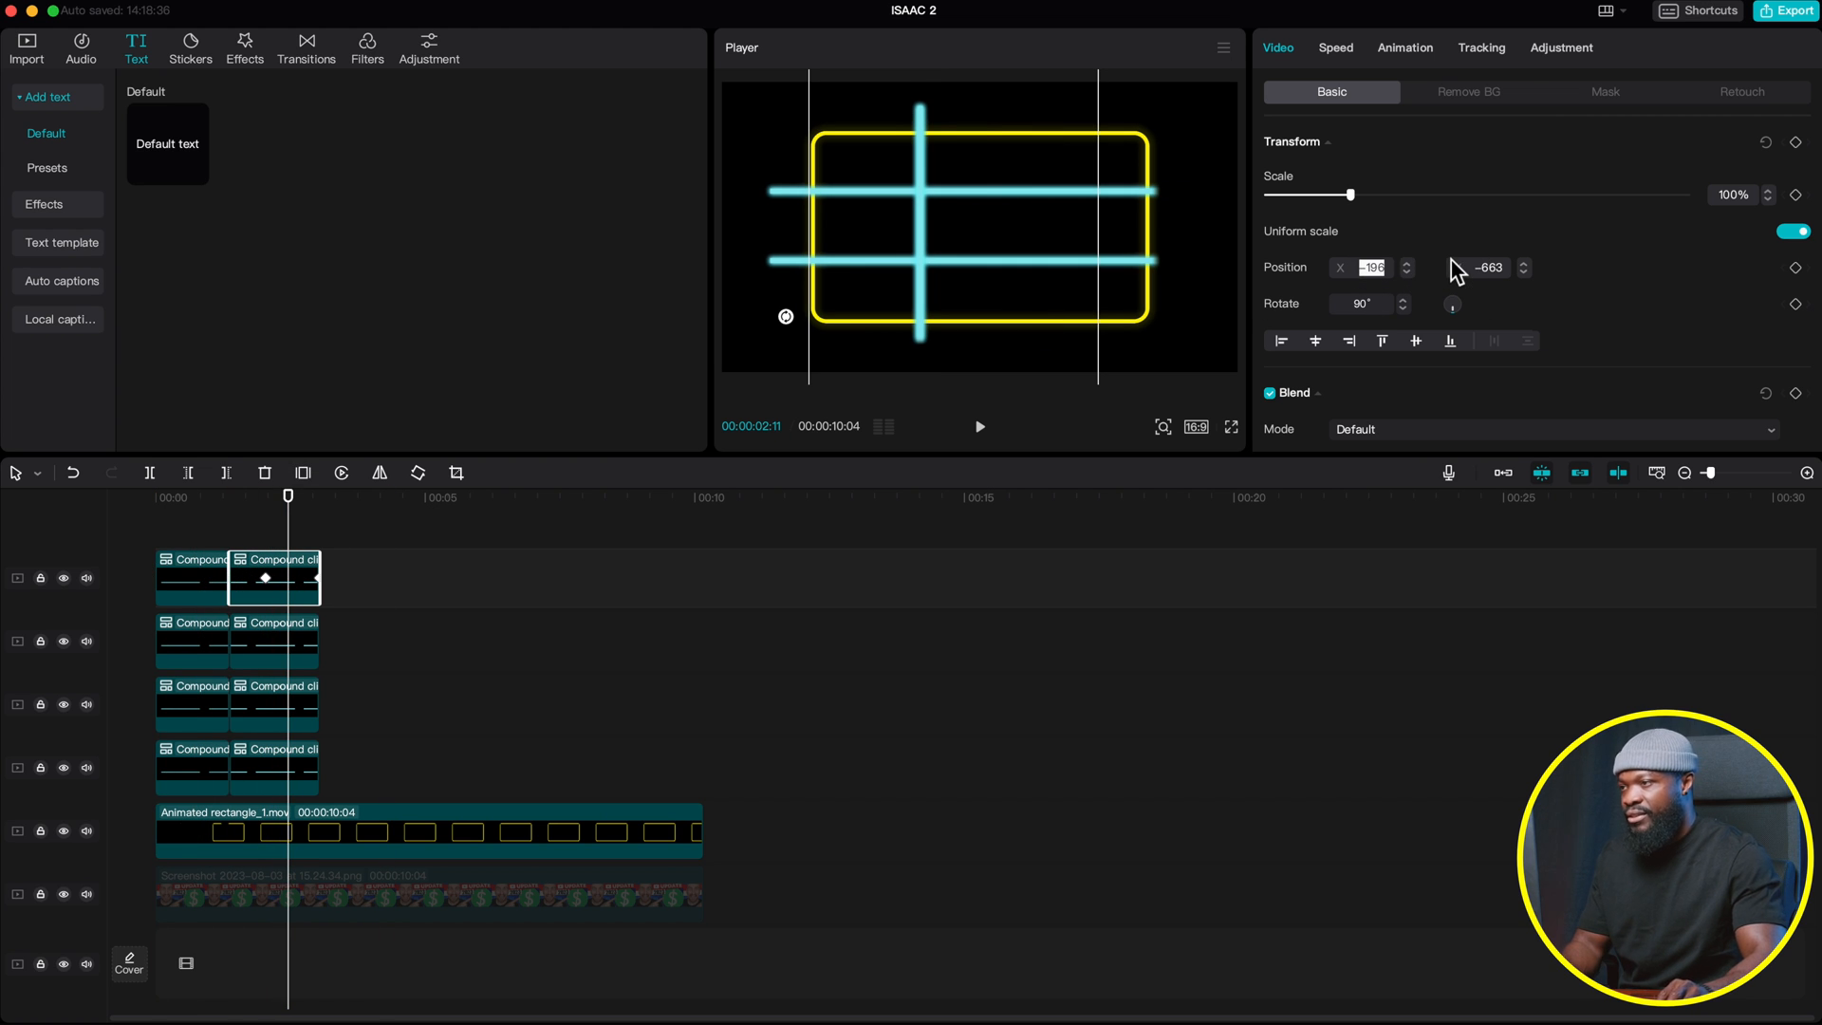
{"action": "type", "text": "744"}
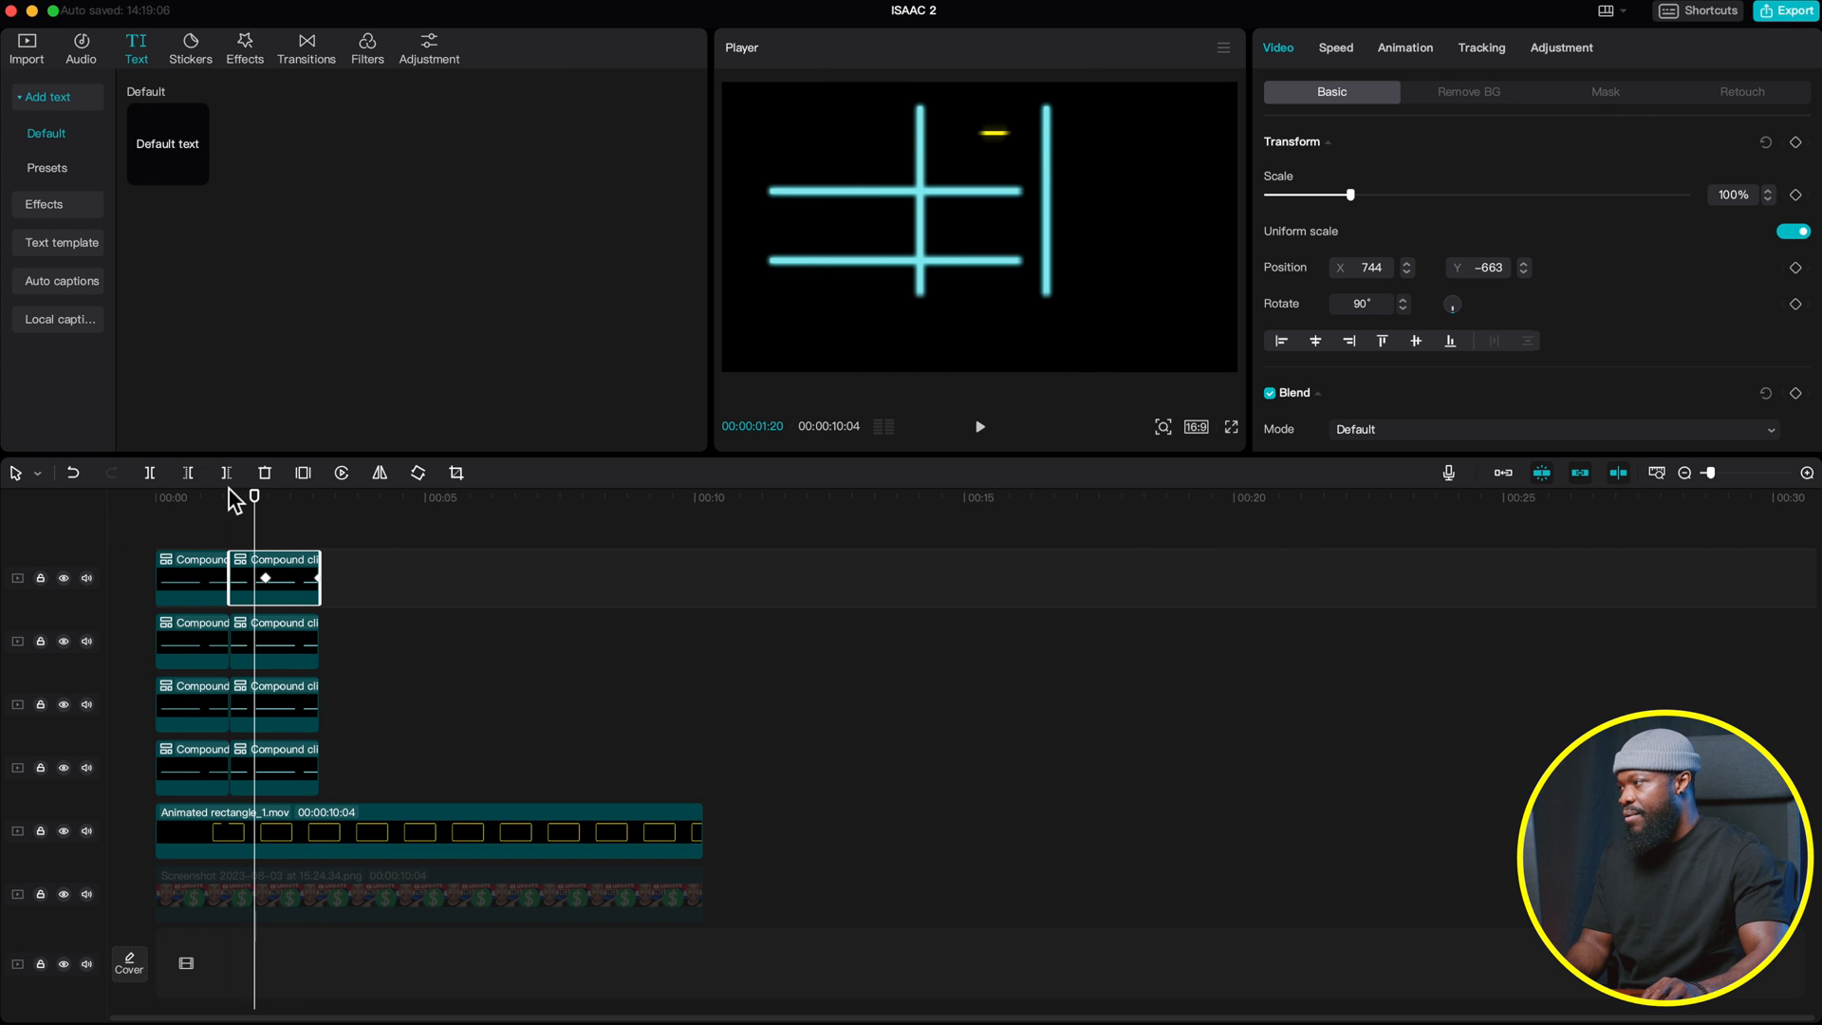
Shift all horizontal and vertical line clips together to start a few frames after the timeline start
{"action": "left_click_drag", "start_coordinate": [252, 497], "coordinate": [157, 503]}
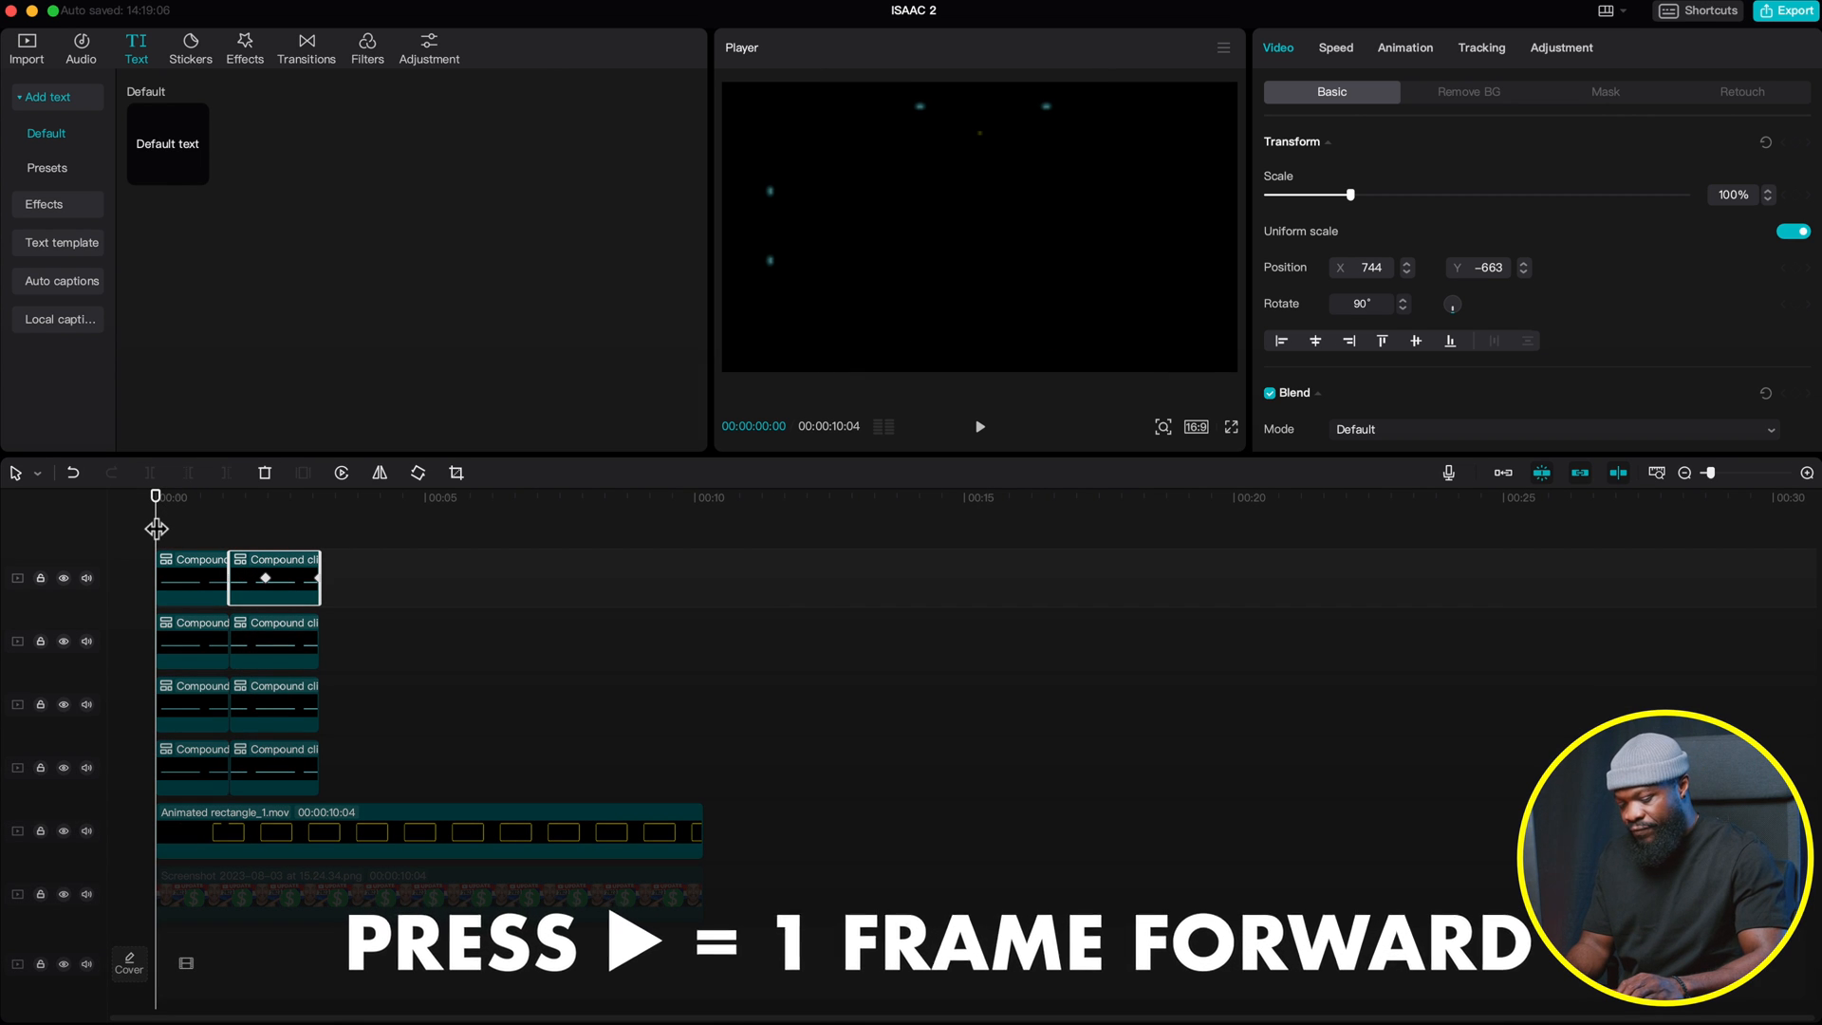
{"action": "key", "text": "Right"}
{"action": "key", "text": "Right"}
{"action": "key", "text": "Right"}
{"action": "key", "text": "Right"}
{"action": "key", "text": "Right"}
{"action": "key", "text": "Right"}
{"action": "key", "text": "Right"}
{"action": "key", "text": "Right"}
{"action": "key", "text": "Right"}
{"action": "key", "text": "Right"}
{"action": "key", "text": "Right"}
{"action": "key", "text": "Right"}
{"action": "key", "text": "Right"}
{"action": "key", "text": "Right"}
{"action": "key", "text": "Right"}
{"action": "key", "text": "Right"}
{"action": "key", "text": "Right"}
{"action": "key", "text": "Right"}
{"action": "key", "text": "Right"}
{"action": "key", "text": "Right"}
{"action": "key", "text": "Right"}
{"action": "left_click_drag", "start_coordinate": [200, 517], "coordinate": [304, 760]}
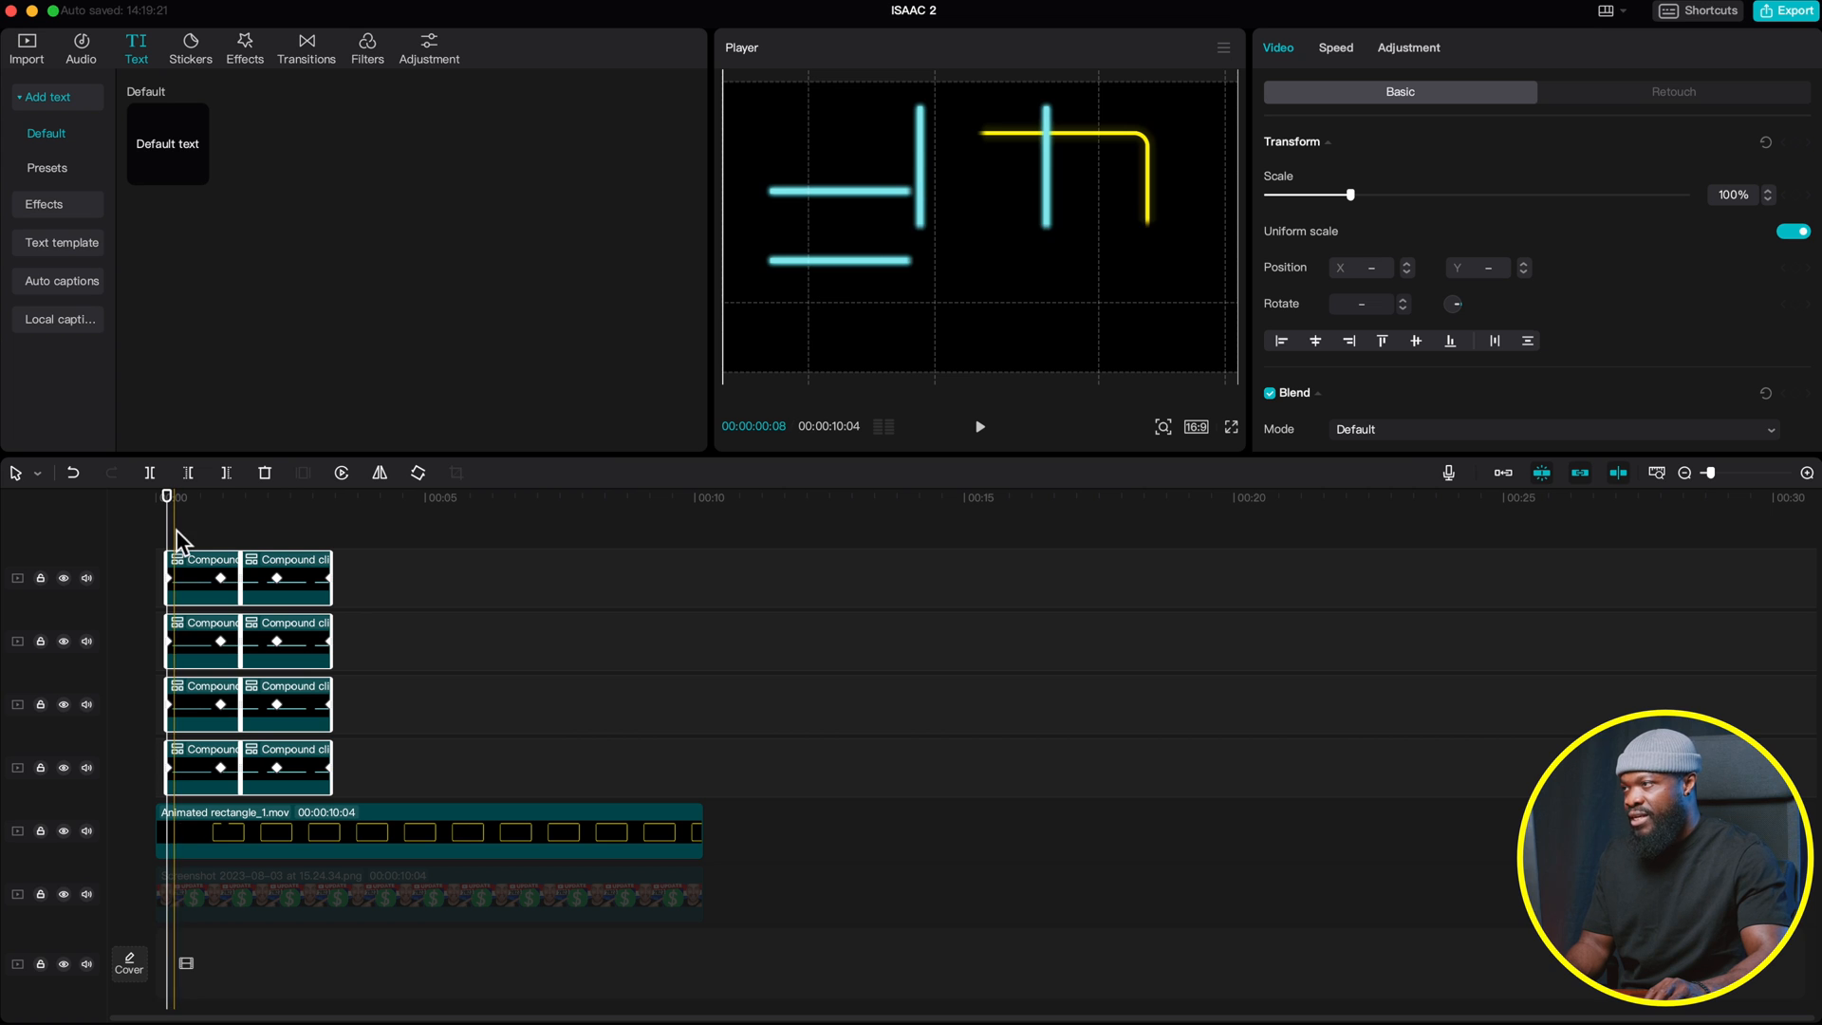
Re-enable the thumbnail screenshot clip beneath the animated rectangle
{"action": "left_click", "coordinate": [204, 835]}
{"action": "left_click", "coordinate": [201, 902]}
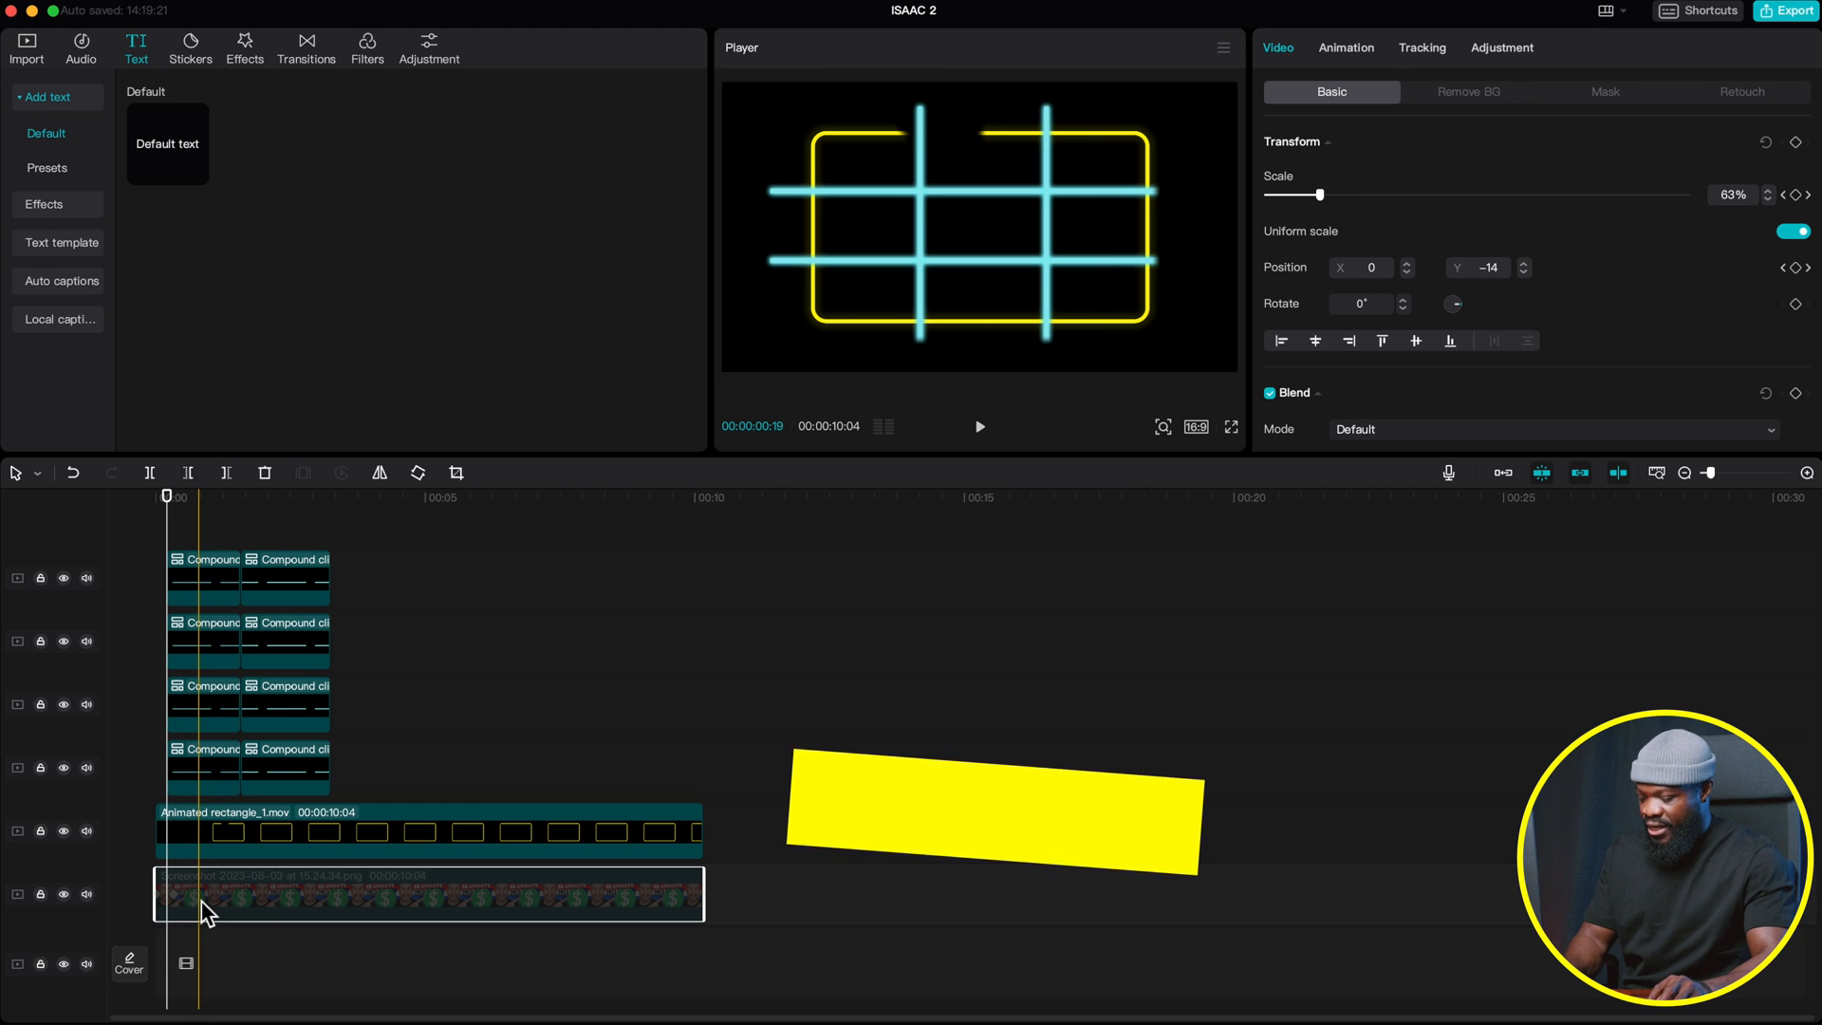
{"action": "key", "text": "v"}
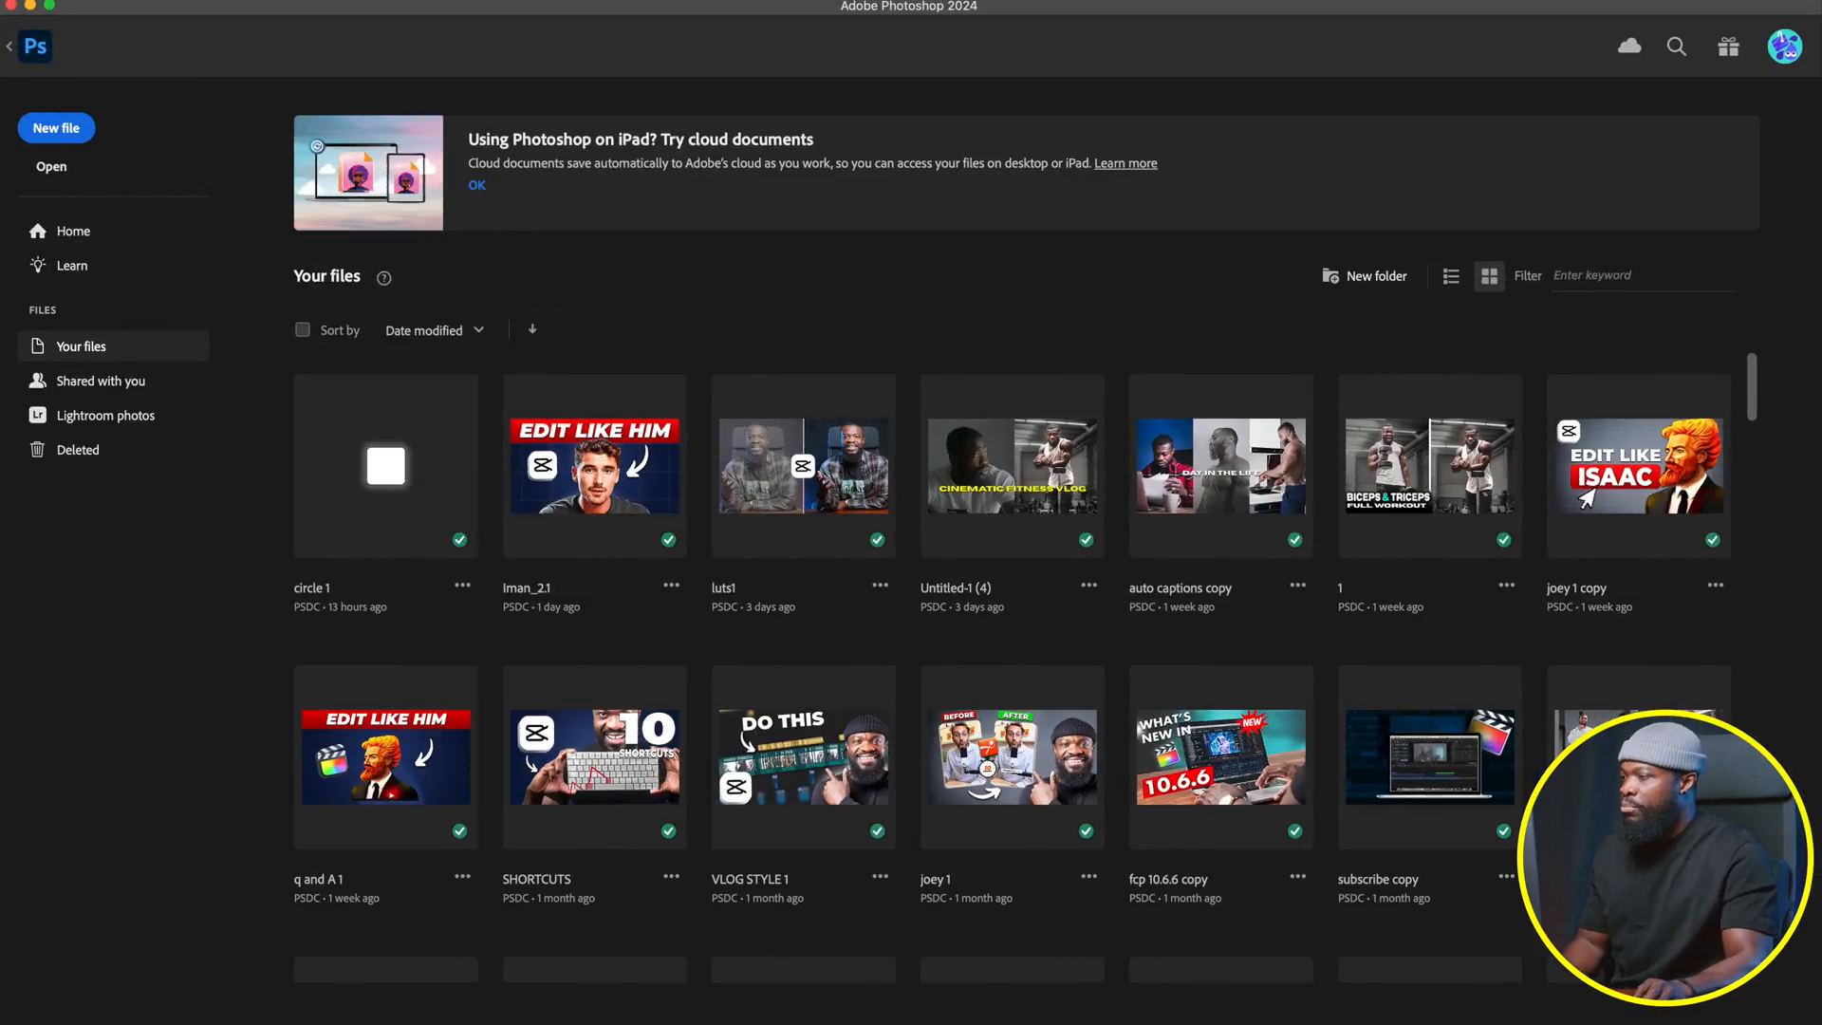
Switch to Photoshop, create a 1920 x 1080 px document and place Rectangle_1.png from the Free folder in it
{"action": "left_click", "coordinate": [56, 127]}
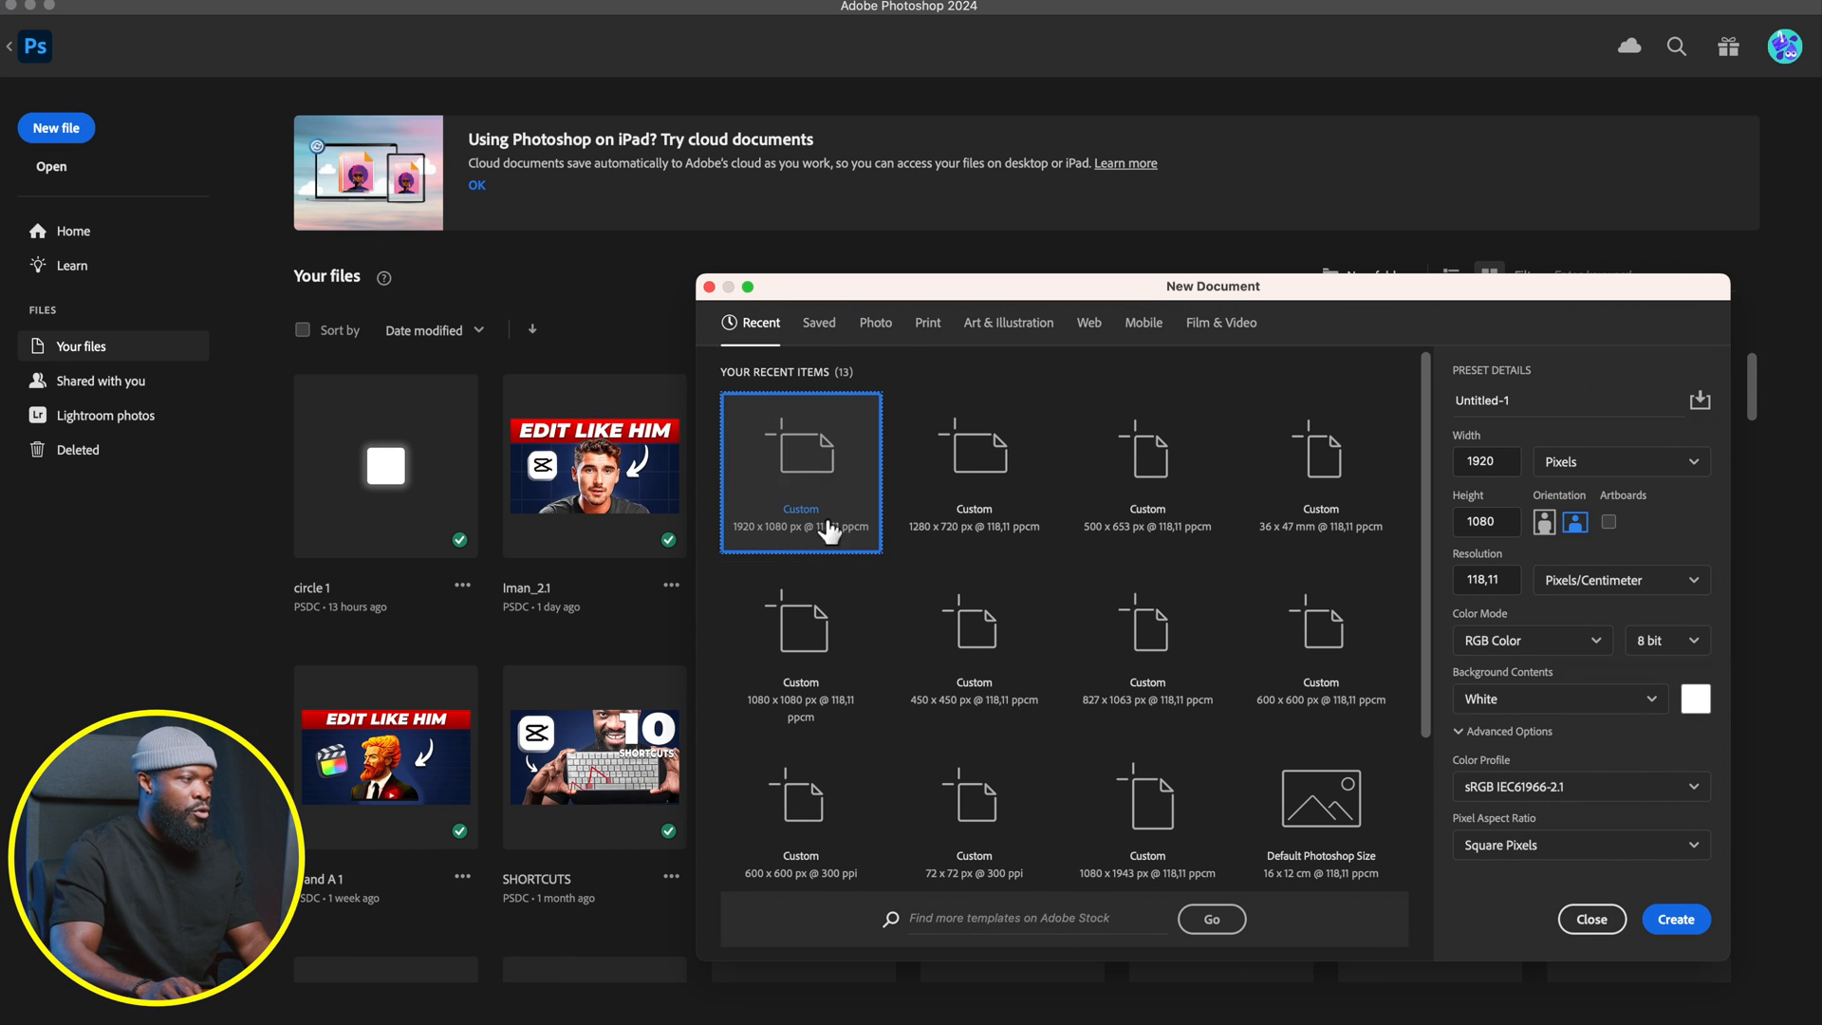
{"action": "left_click", "coordinate": [1676, 919]}
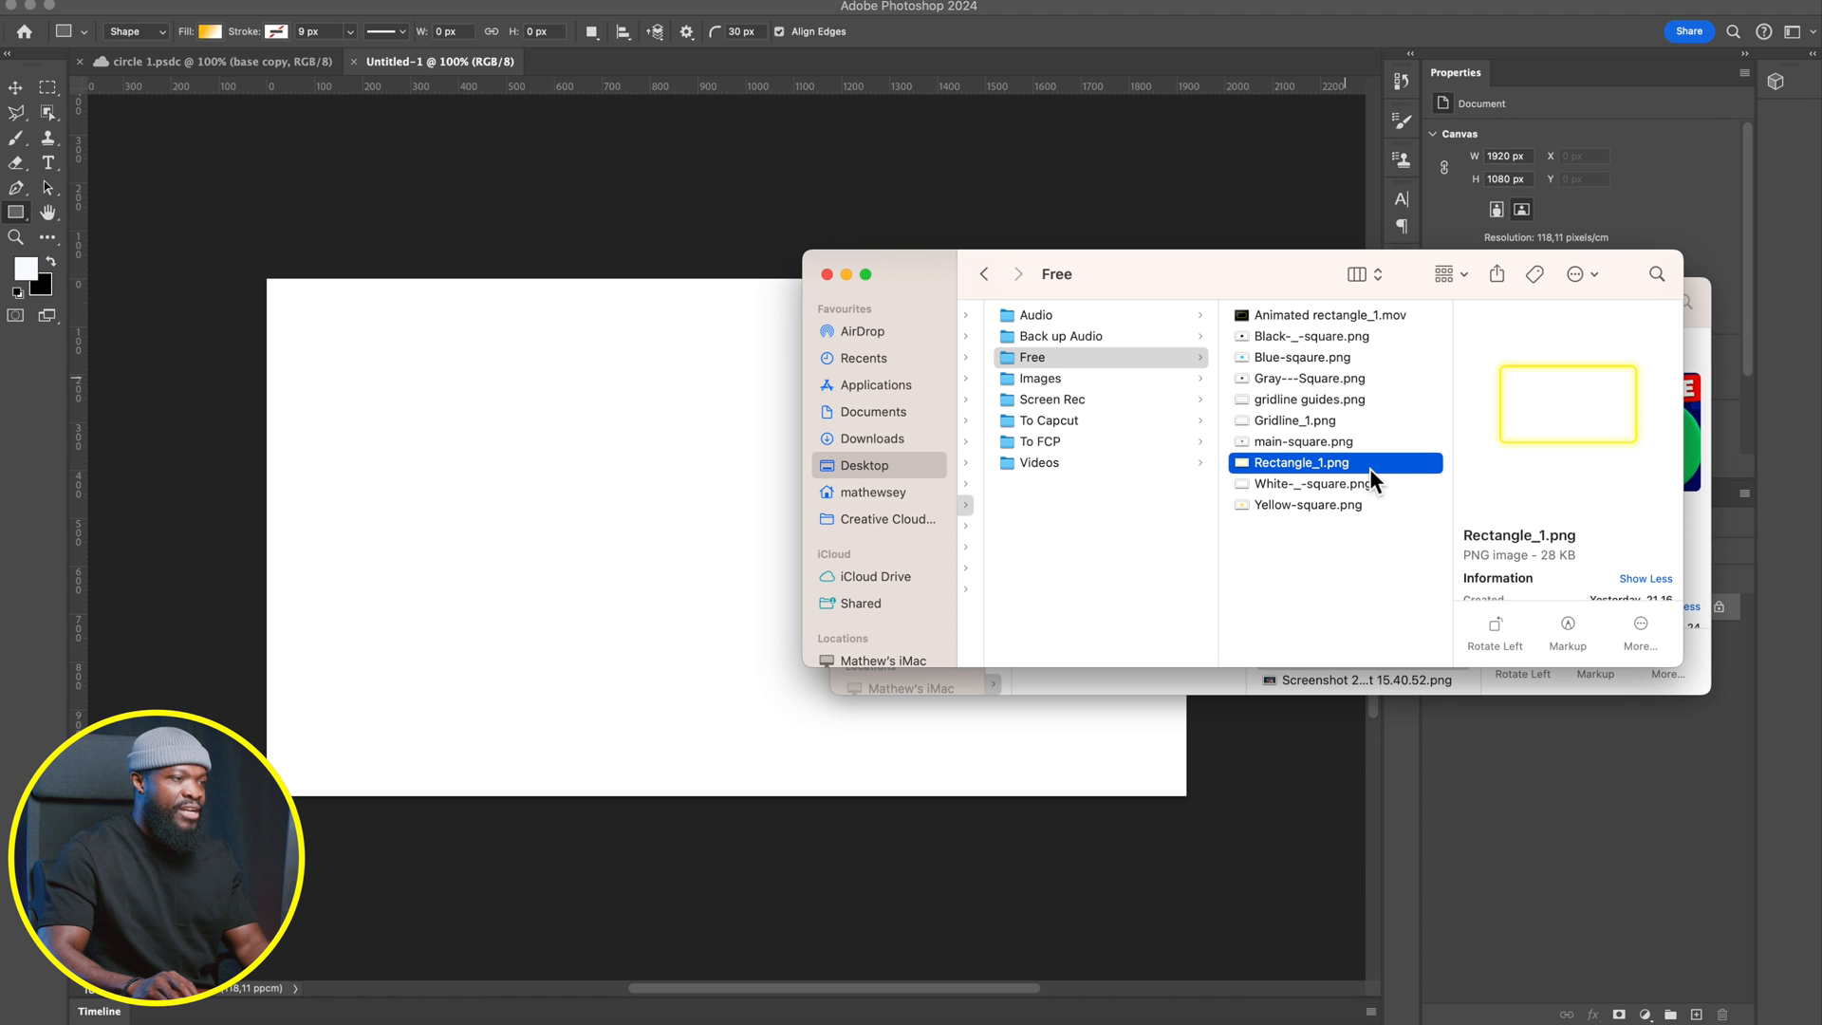
{"action": "left_click_drag", "start_coordinate": [1387, 477], "coordinate": [667, 602]}
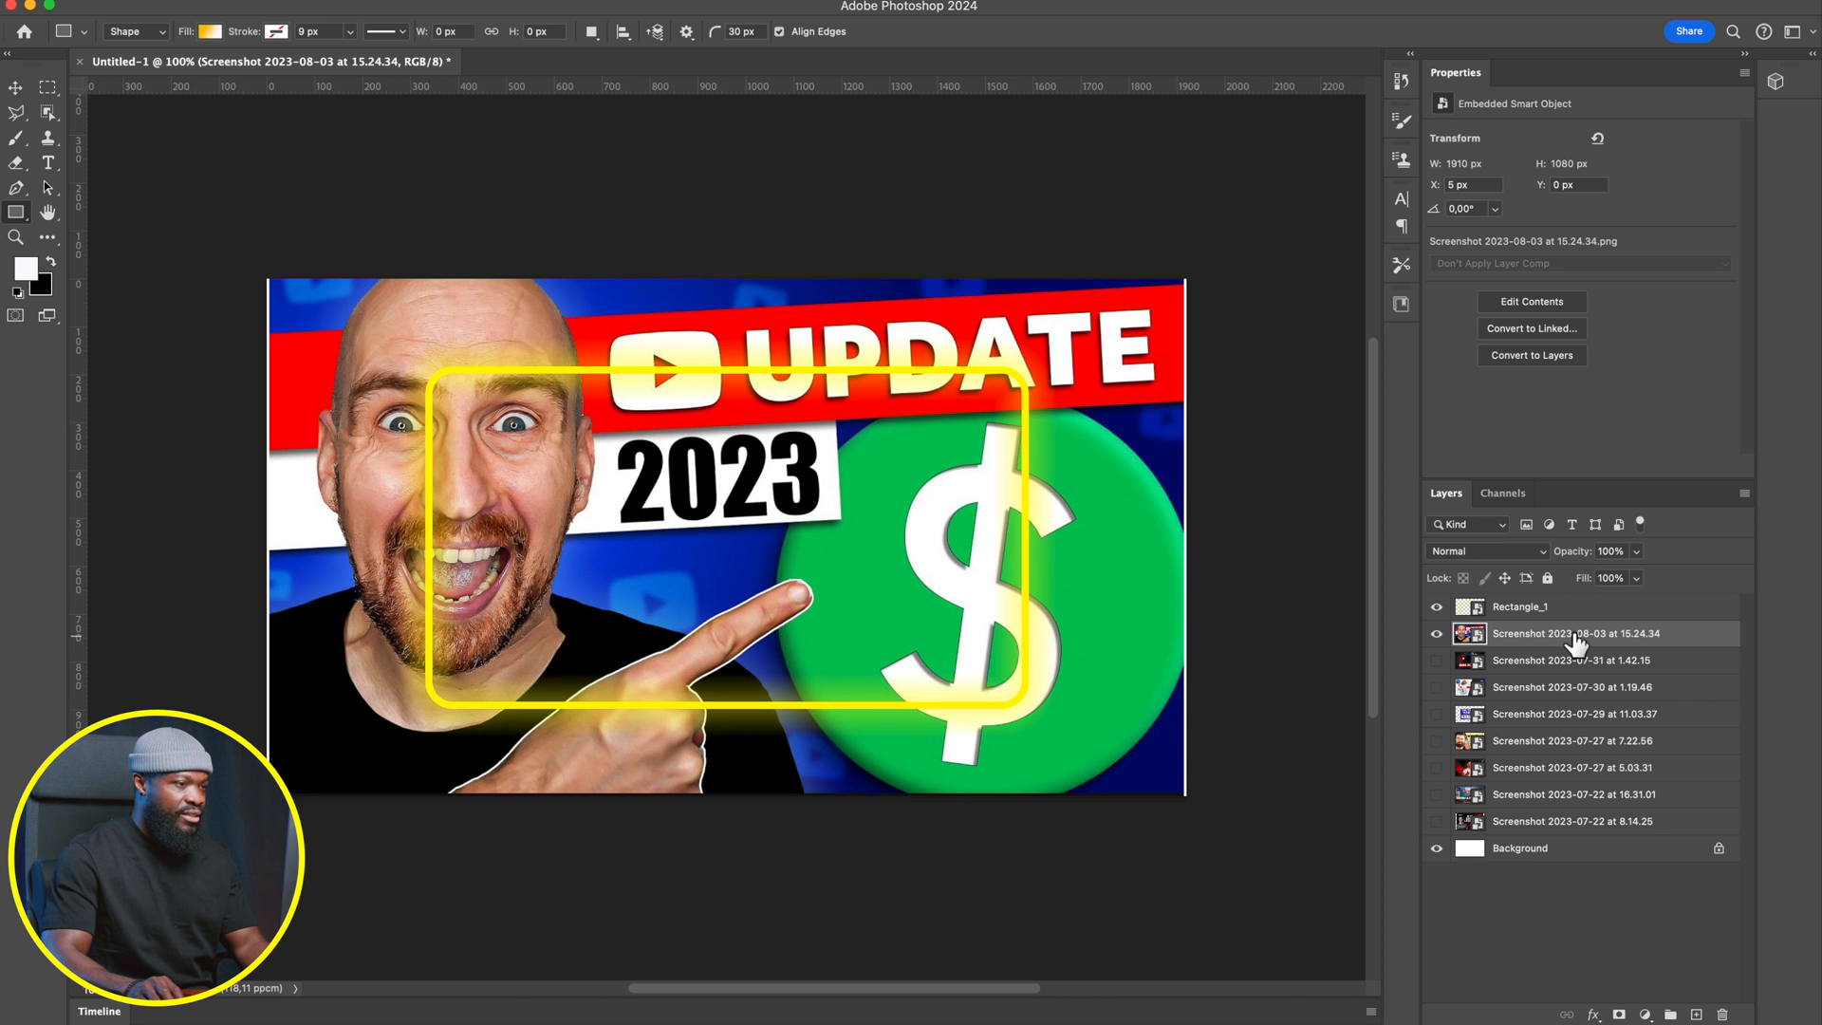
Rename the visible screenshot layer as 1 and scale it to about 1249 x 707 px to fit the yellow frame
{"action": "type", "text": "1"}
{"action": "key", "text": "Return"}
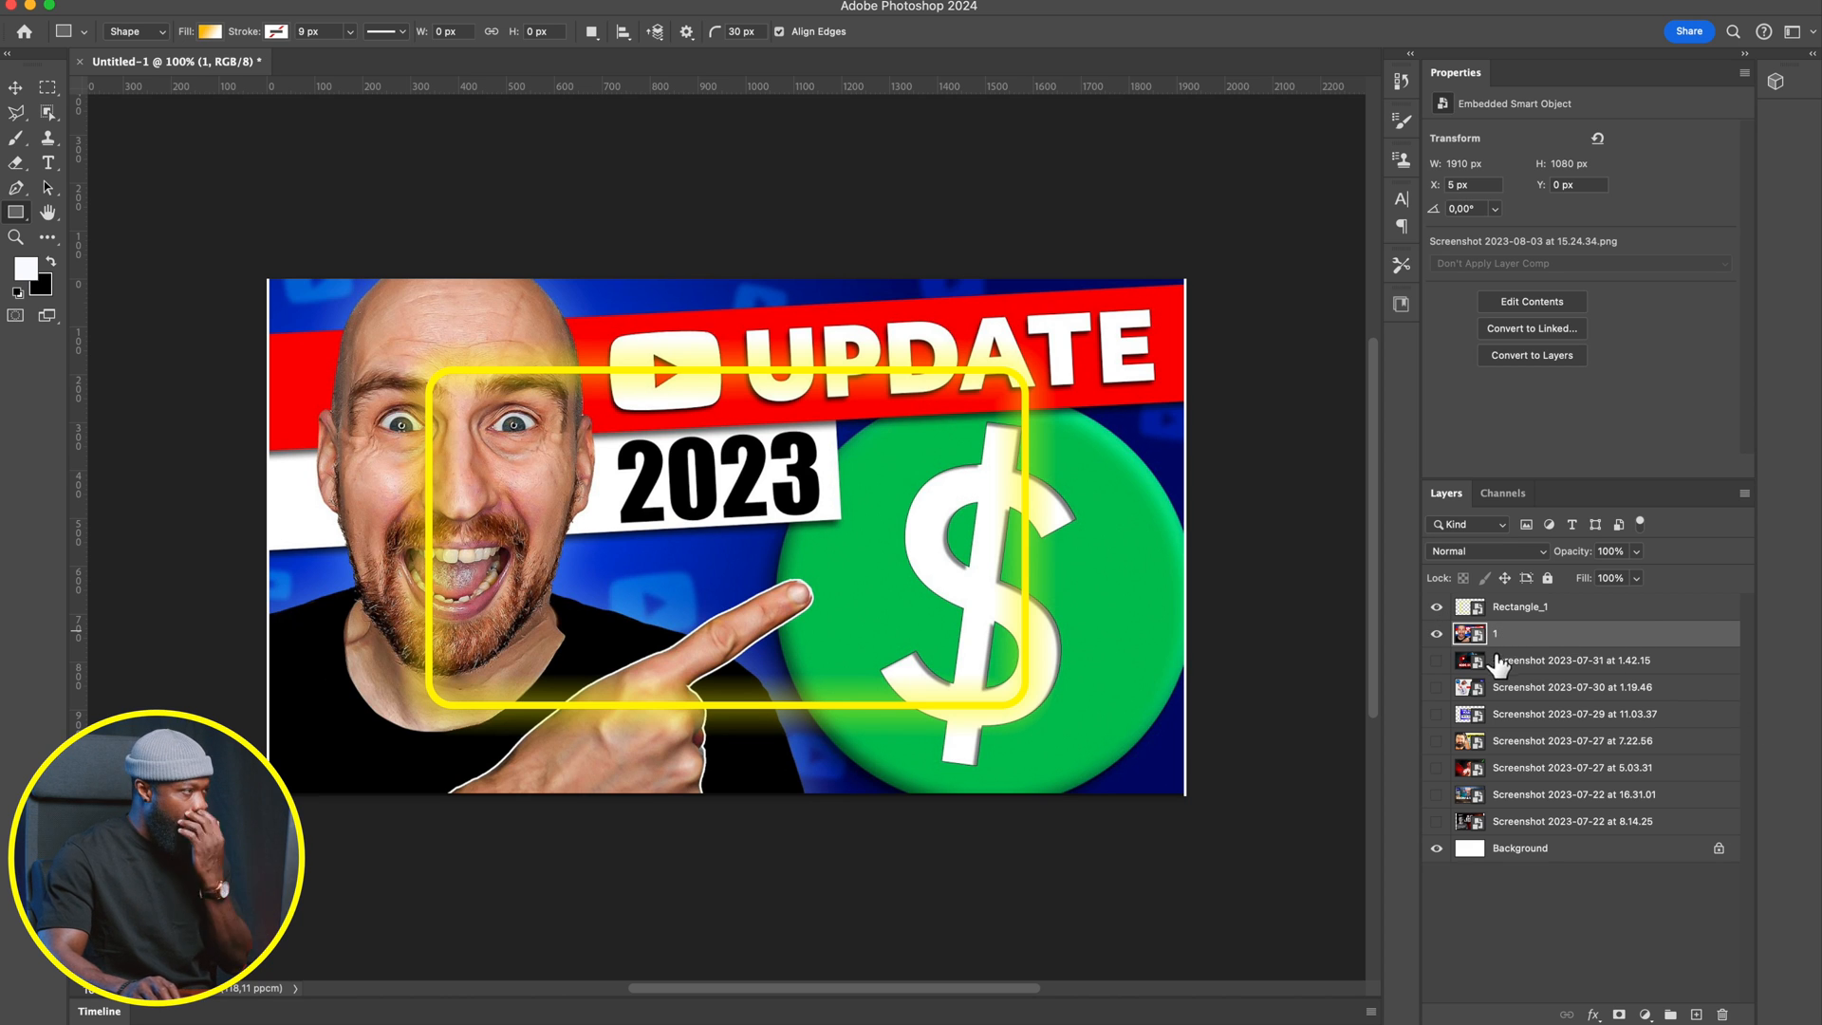
{"action": "left_click", "coordinate": [16, 90]}
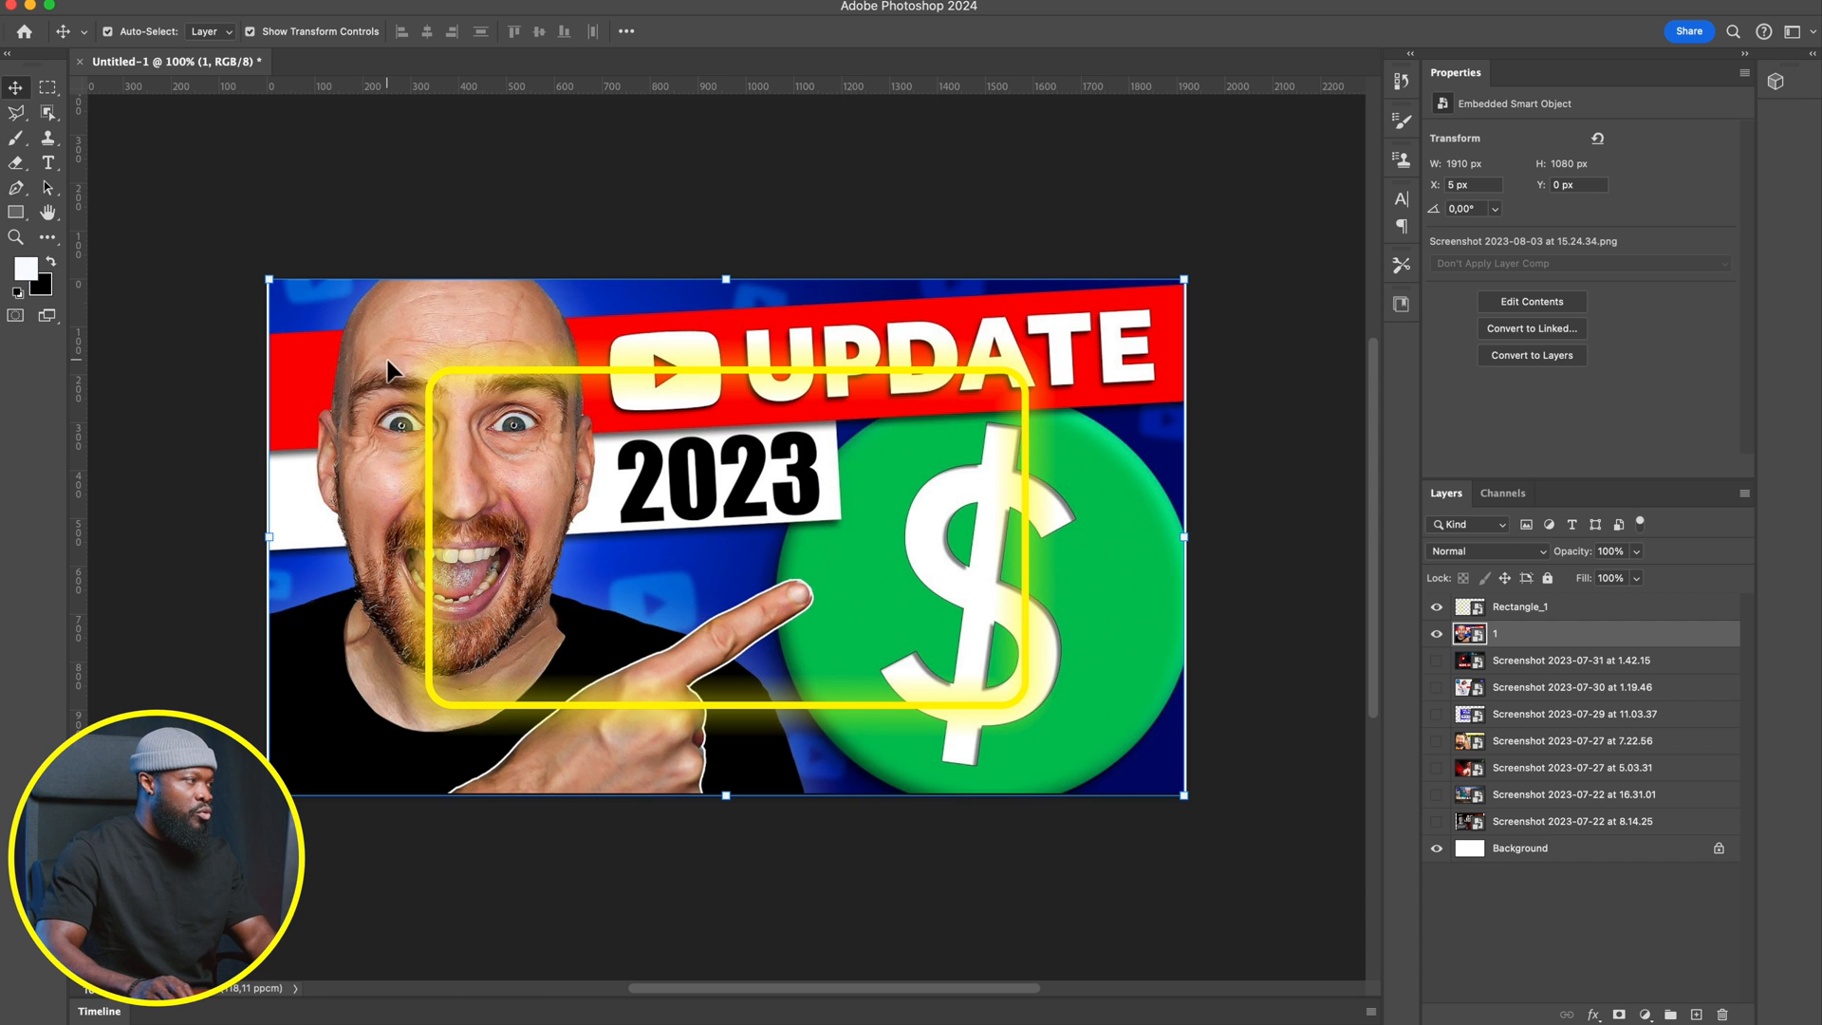
{"action": "left_click_drag", "start_coordinate": [269, 280], "coordinate": [442, 359]}
{"action": "left_click_drag", "start_coordinate": [1183, 794], "coordinate": [1030, 708]}
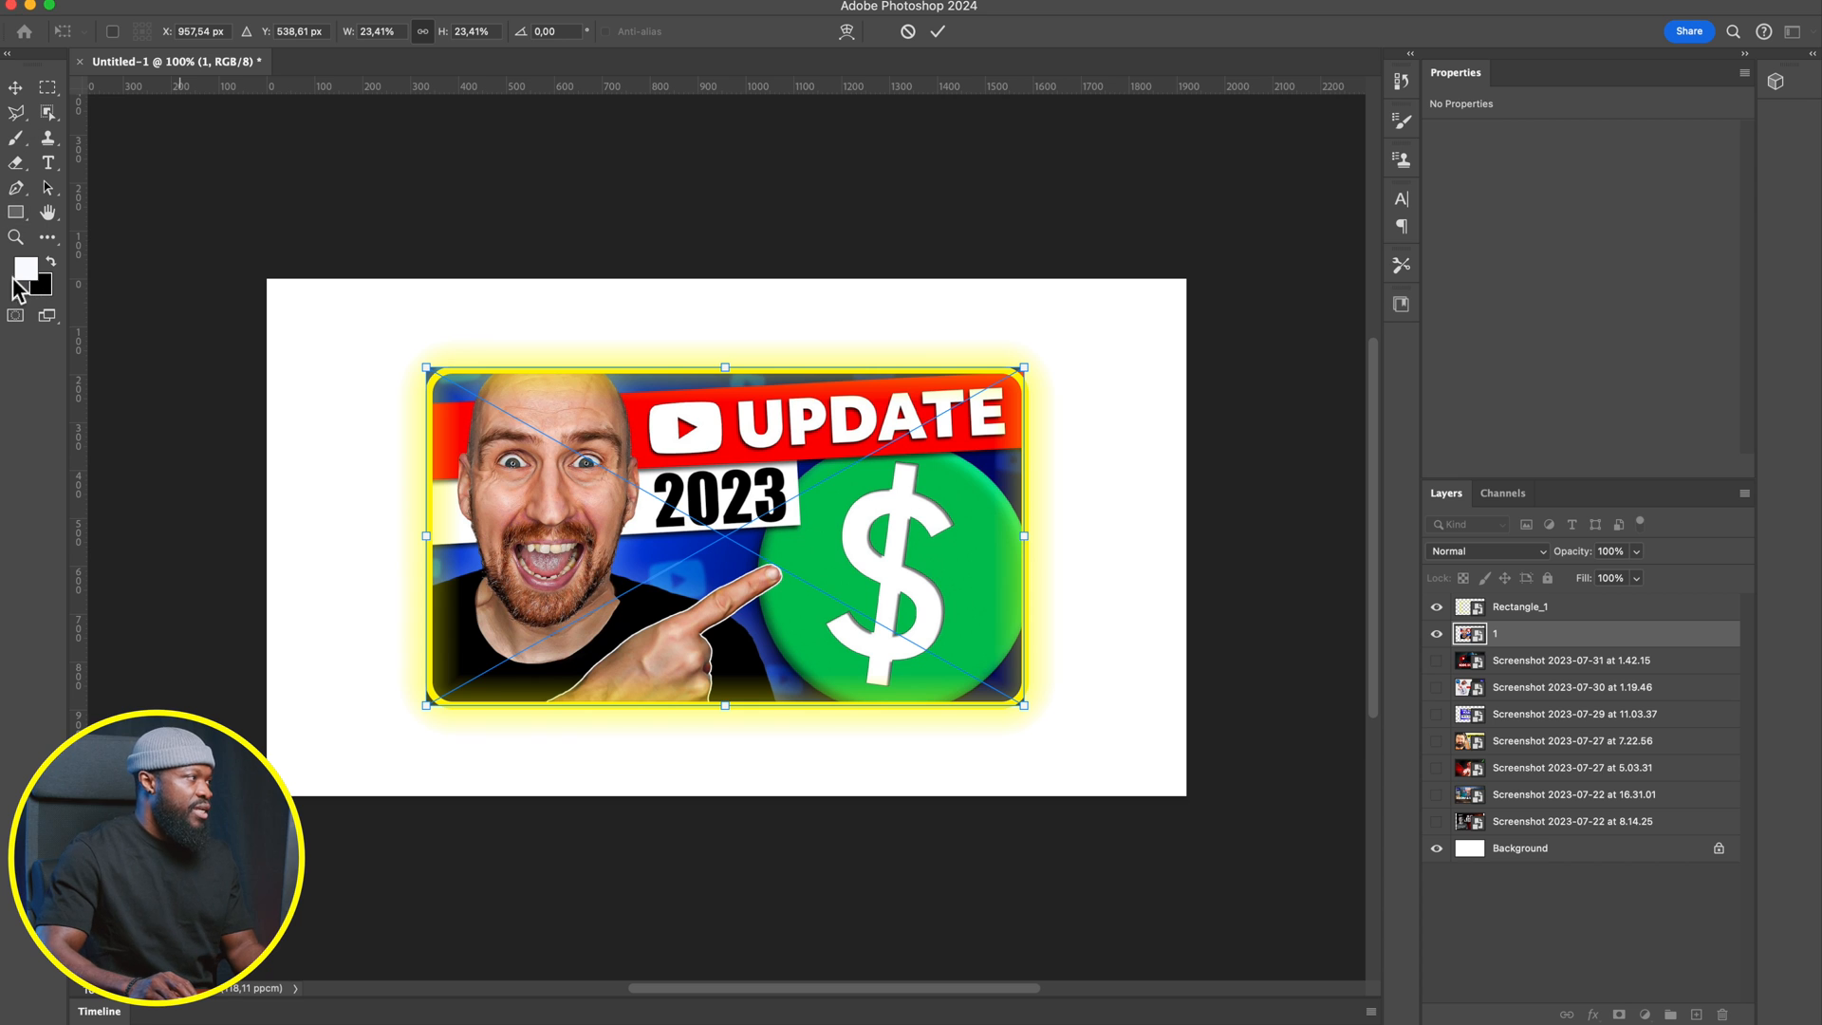
{"action": "left_click", "coordinate": [16, 214]}
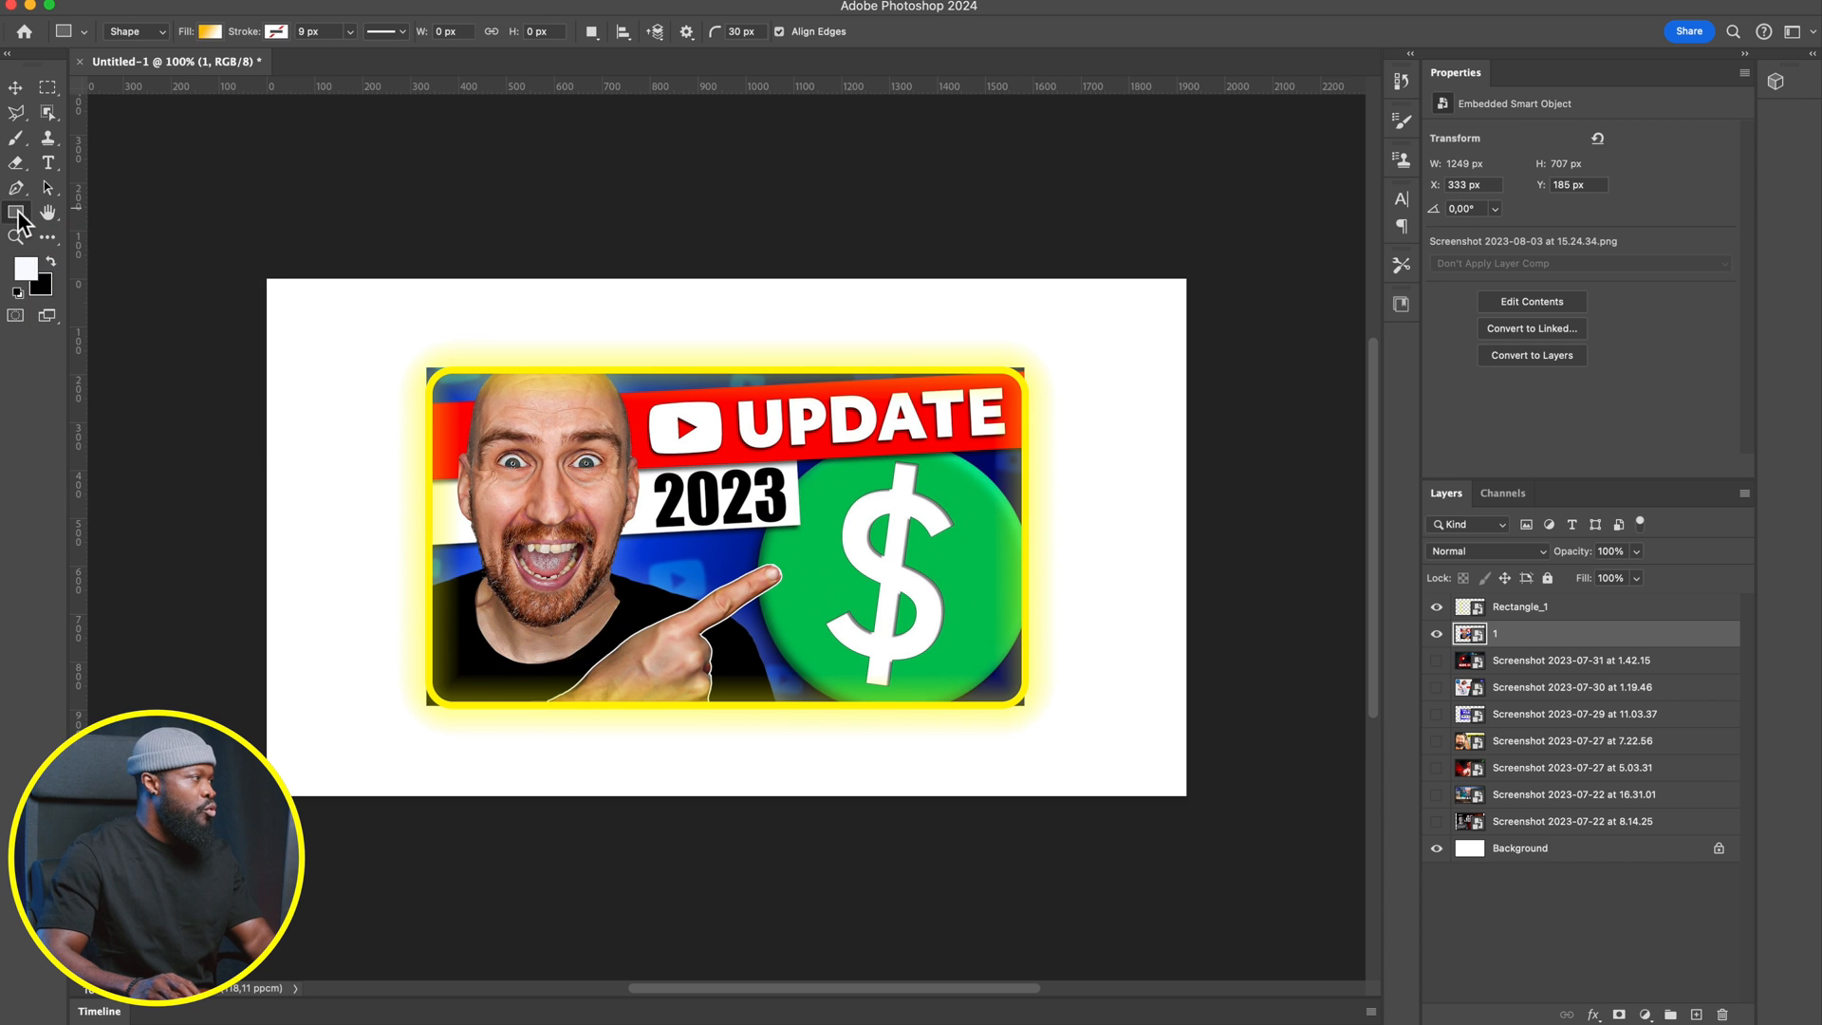
Draw a rounded rectangle path with a 45 px corner radius over layer 1, about 1245 x 689 px, matching the yellow frame
{"action": "right_click", "coordinate": [16, 215]}
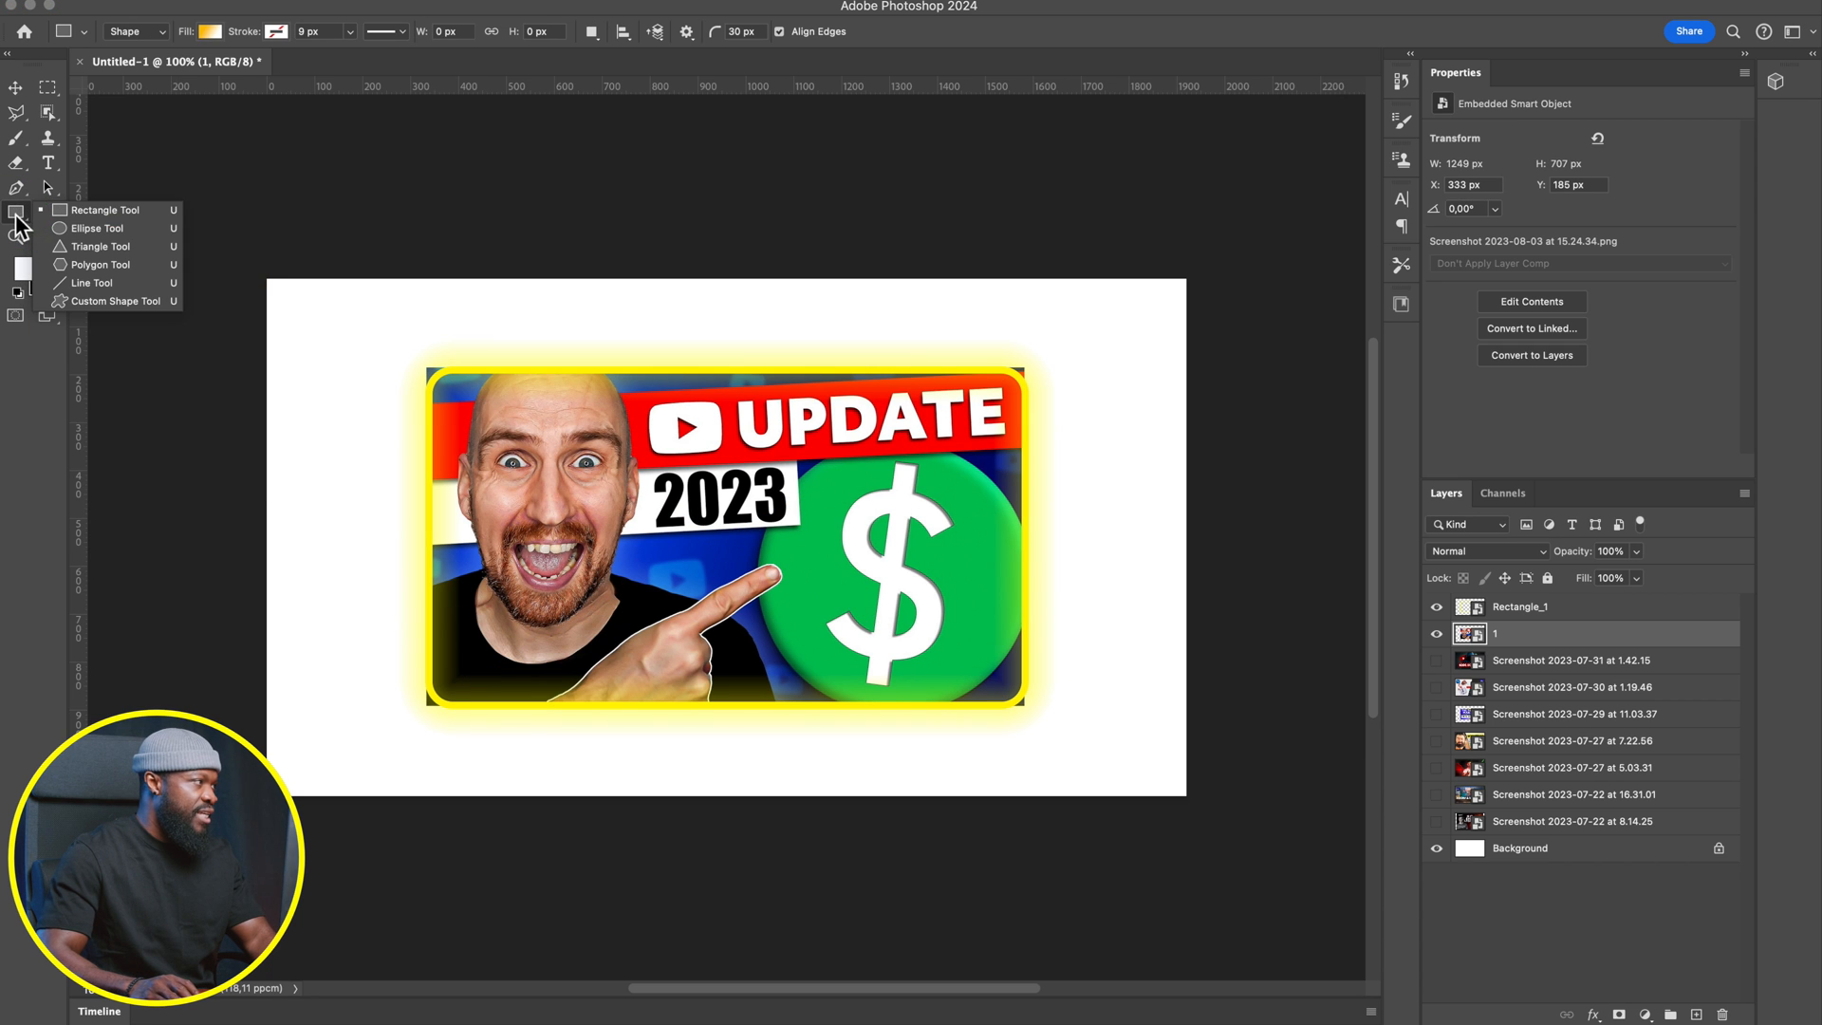
{"action": "left_click", "coordinate": [82, 212]}
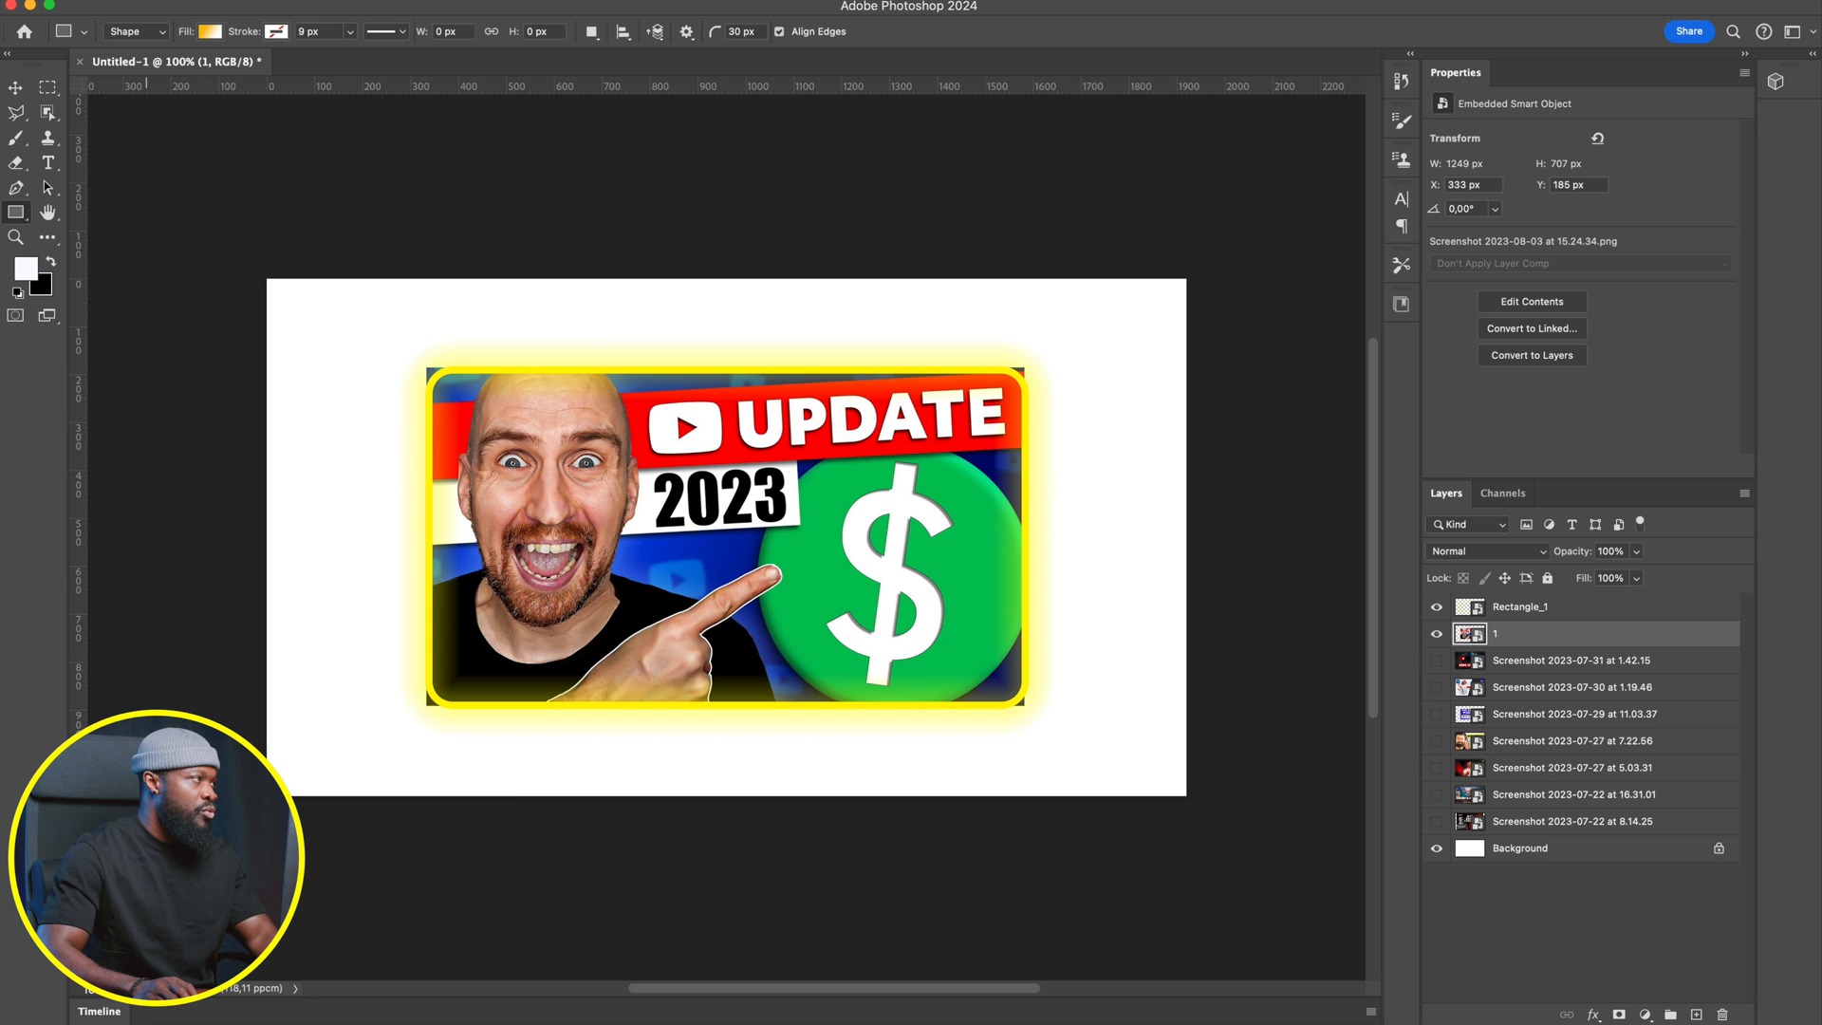
{"action": "left_click", "coordinate": [141, 33]}
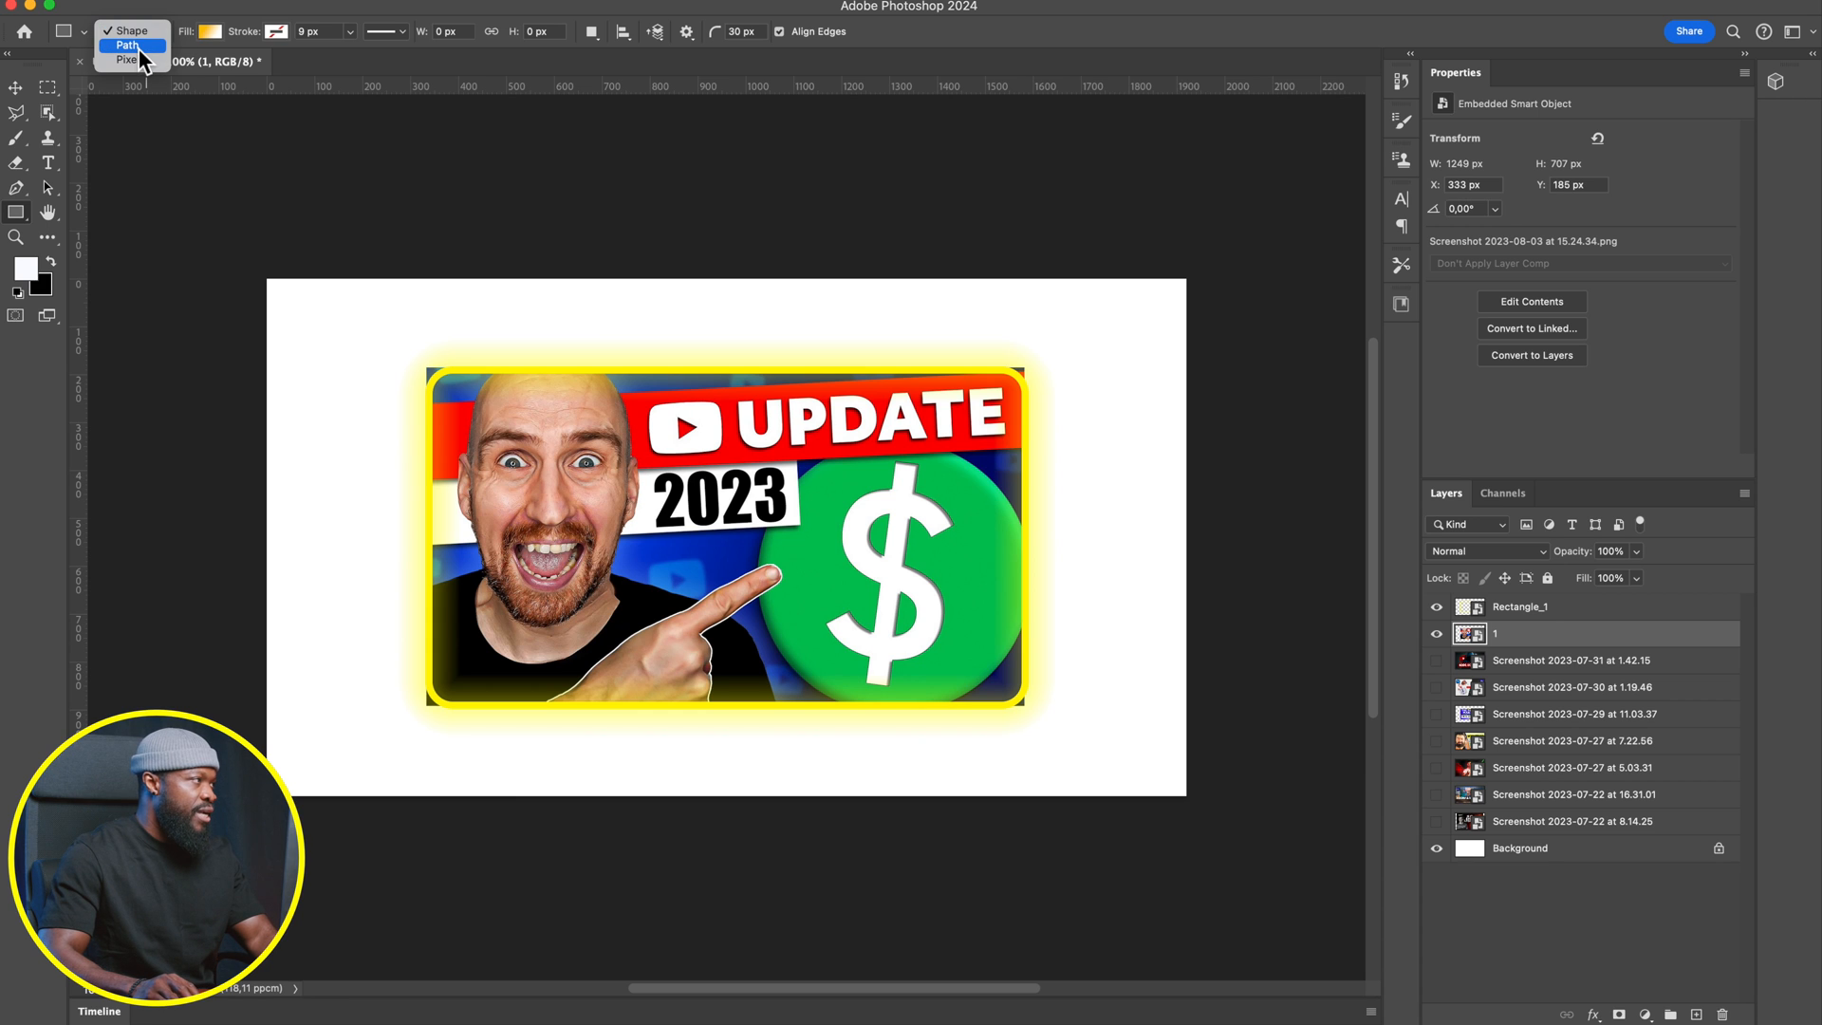
{"action": "left_click", "coordinate": [140, 47]}
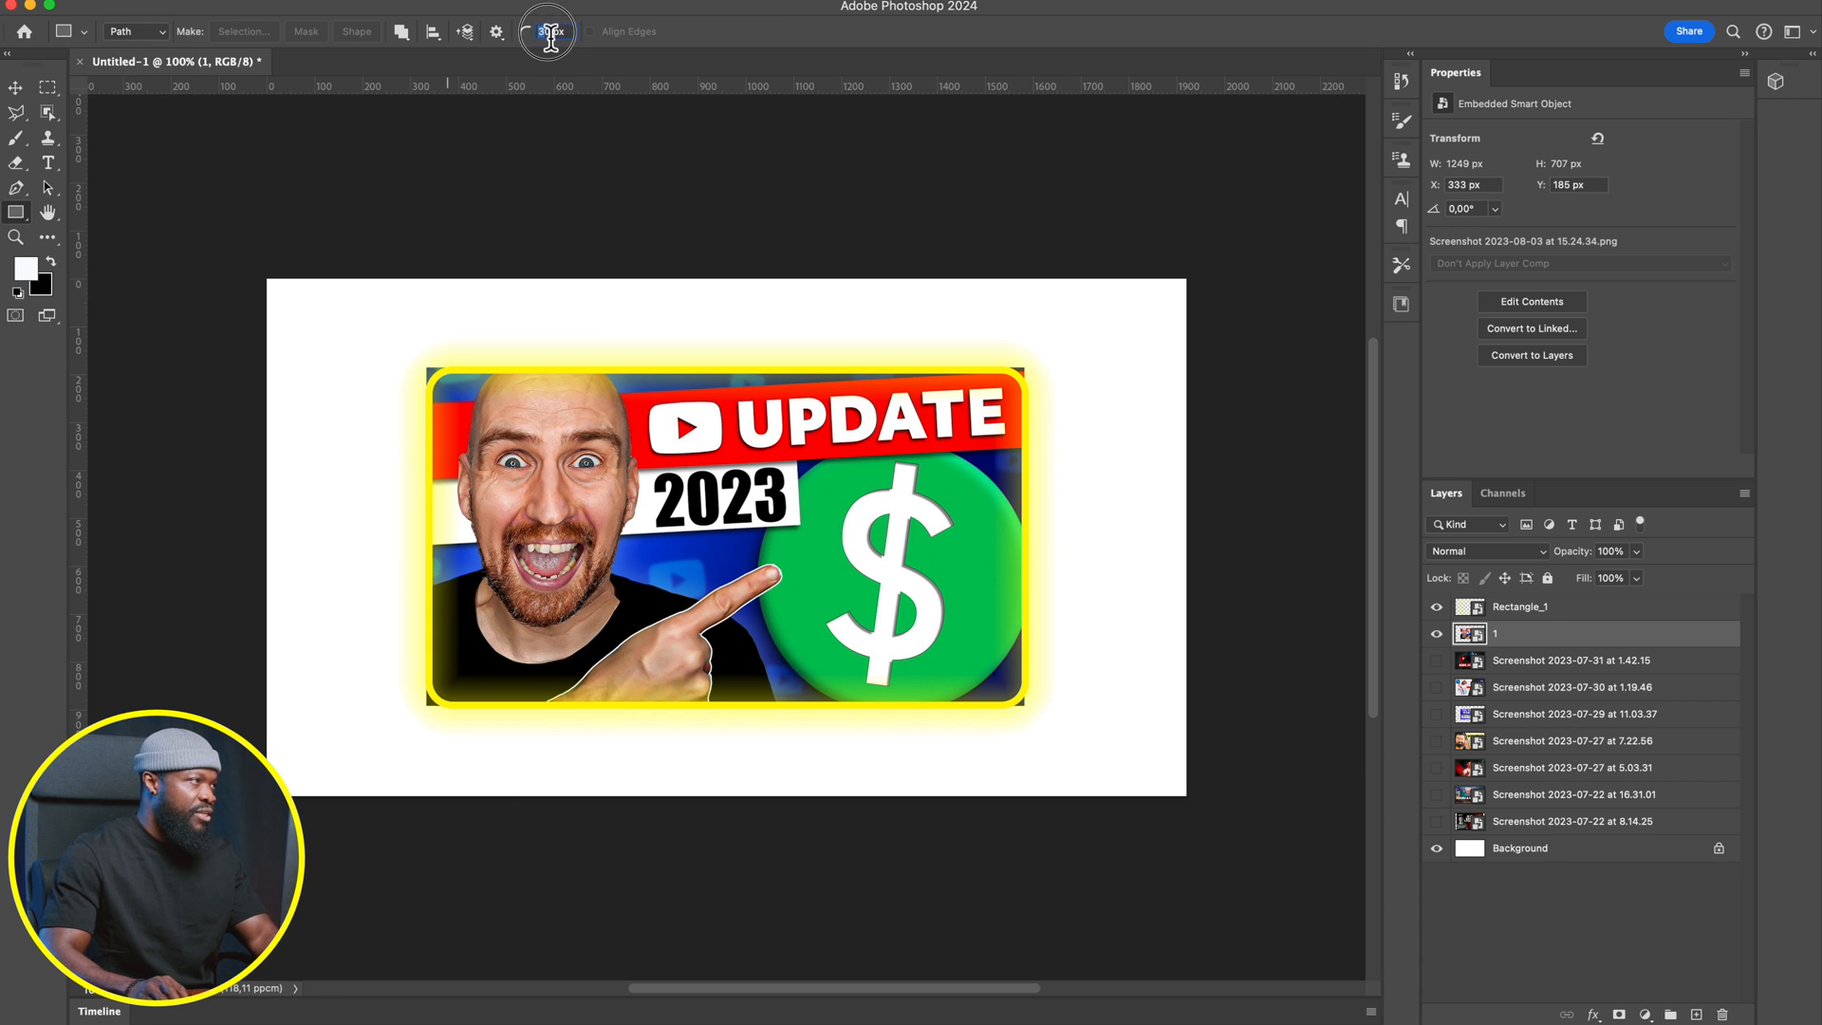
{"action": "type", "text": "45"}
{"action": "key", "text": "Return"}
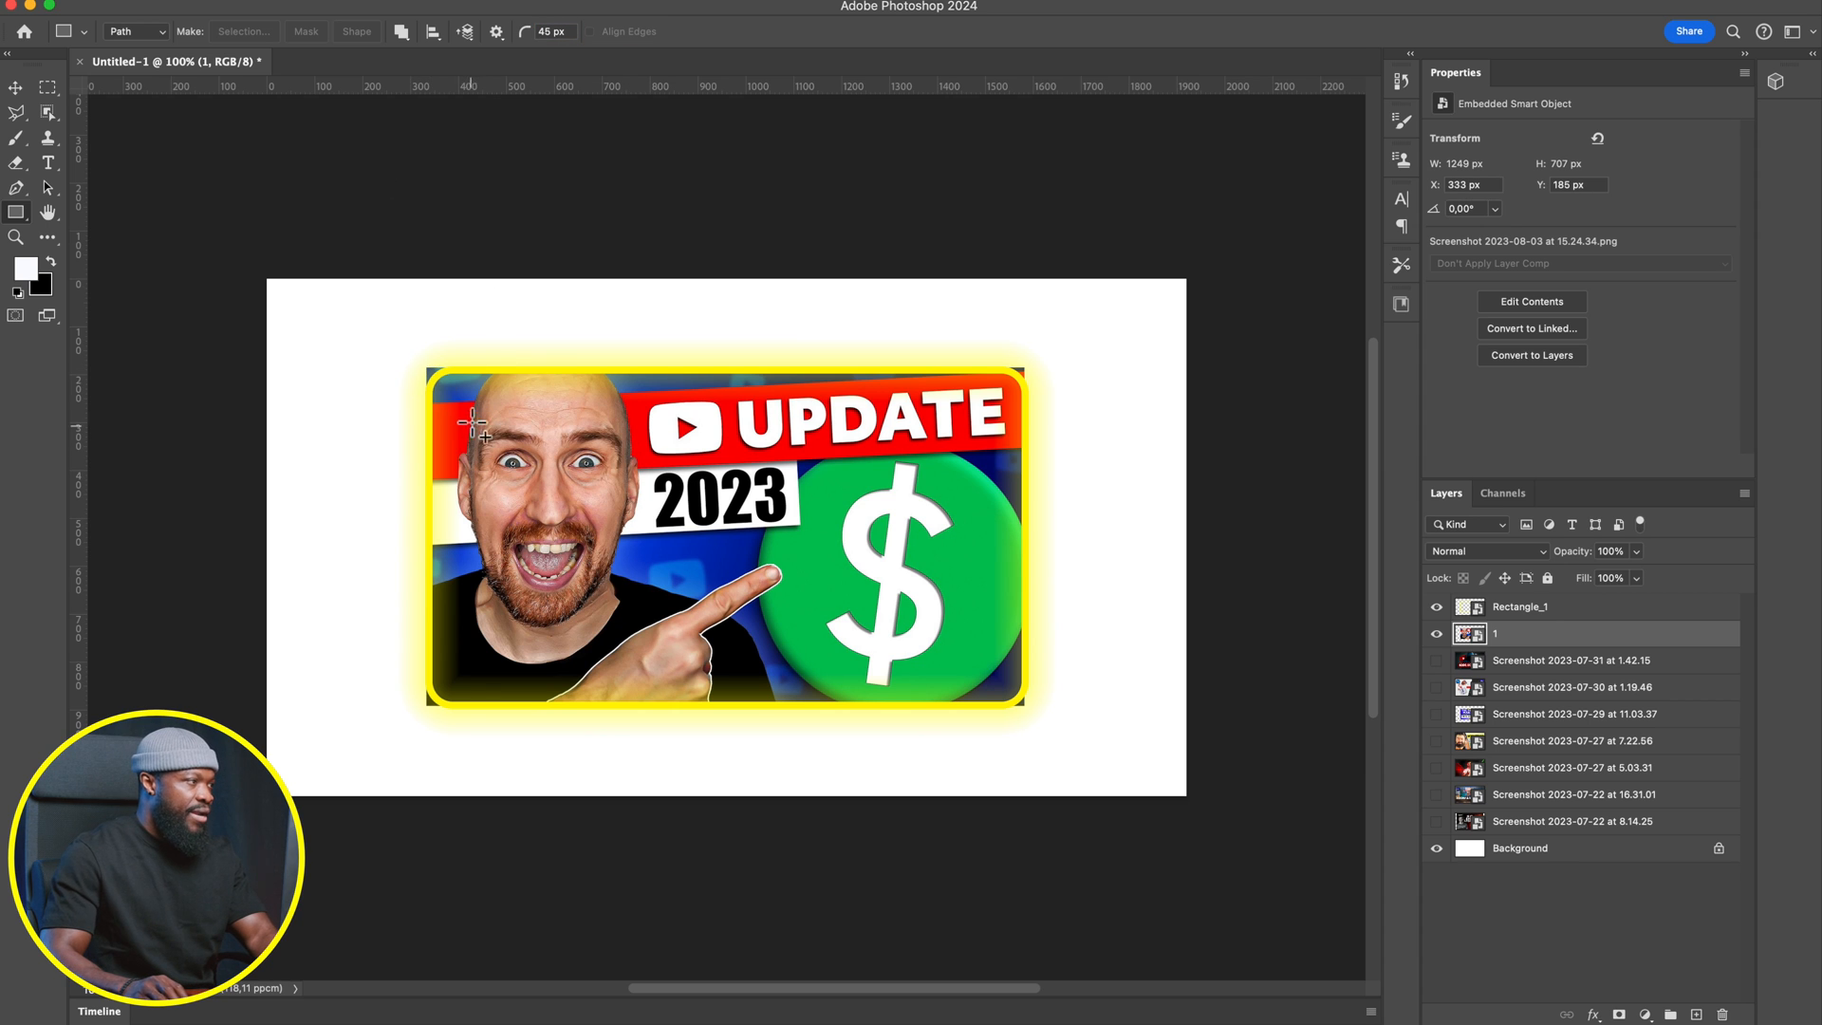
{"action": "left_click_drag", "start_coordinate": [439, 383], "coordinate": [1029, 712]}
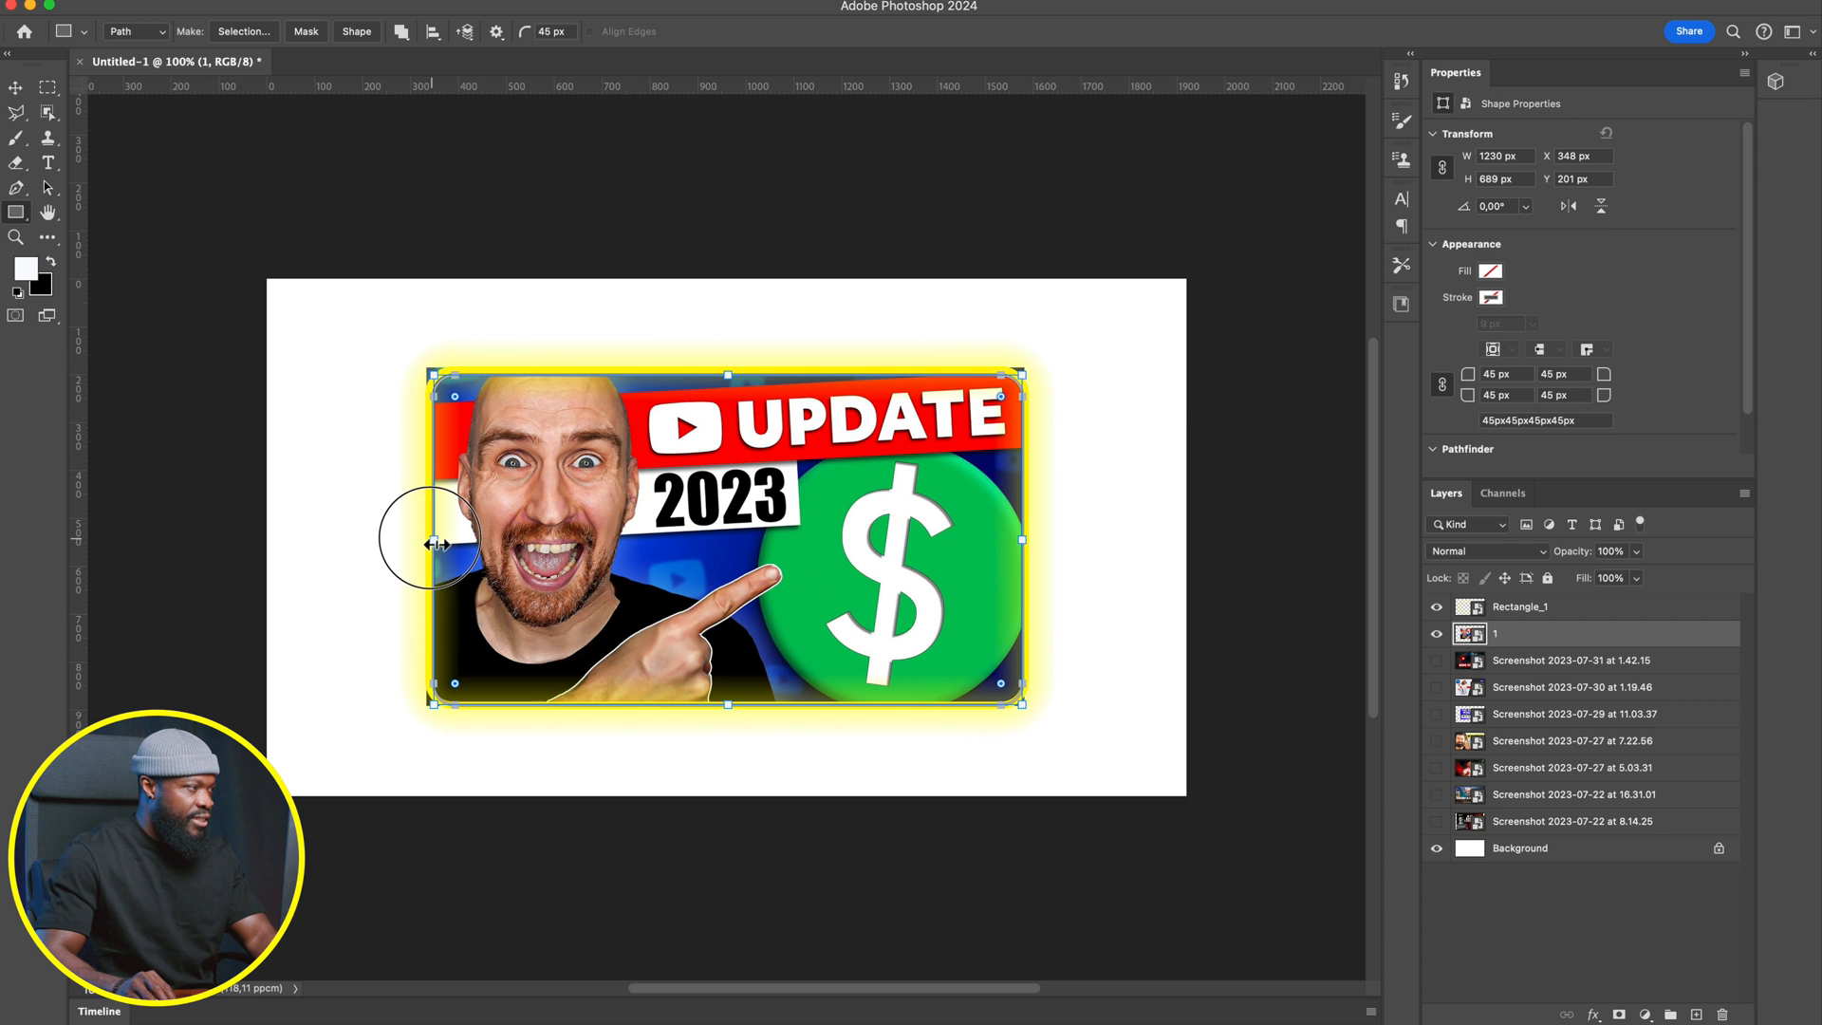
{"action": "left_click_drag", "start_coordinate": [435, 544], "coordinate": [426, 545]}
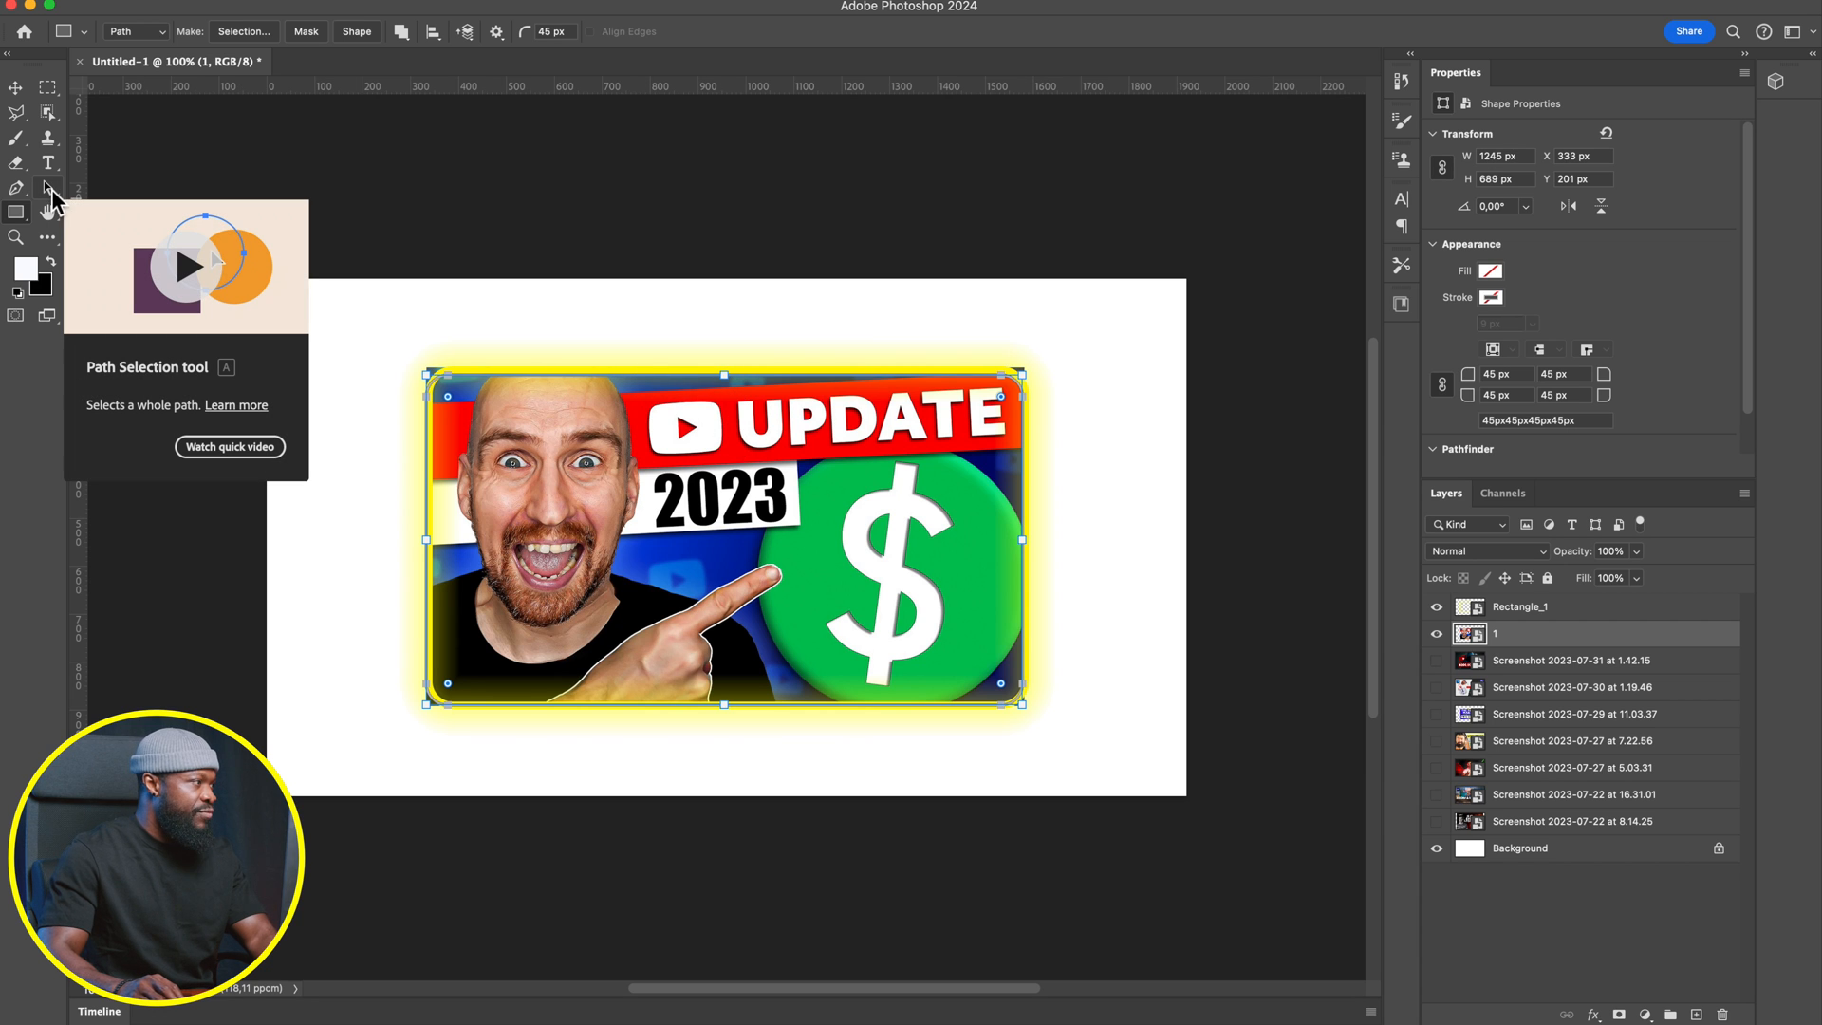
Fit the rounded path to about 1245 x 707 px and apply it to layer 1 as a current-path vector mask
{"action": "left_click", "coordinate": [51, 187]}
{"action": "left_click", "coordinate": [665, 517]}
{"action": "left_click", "coordinate": [713, 404]}
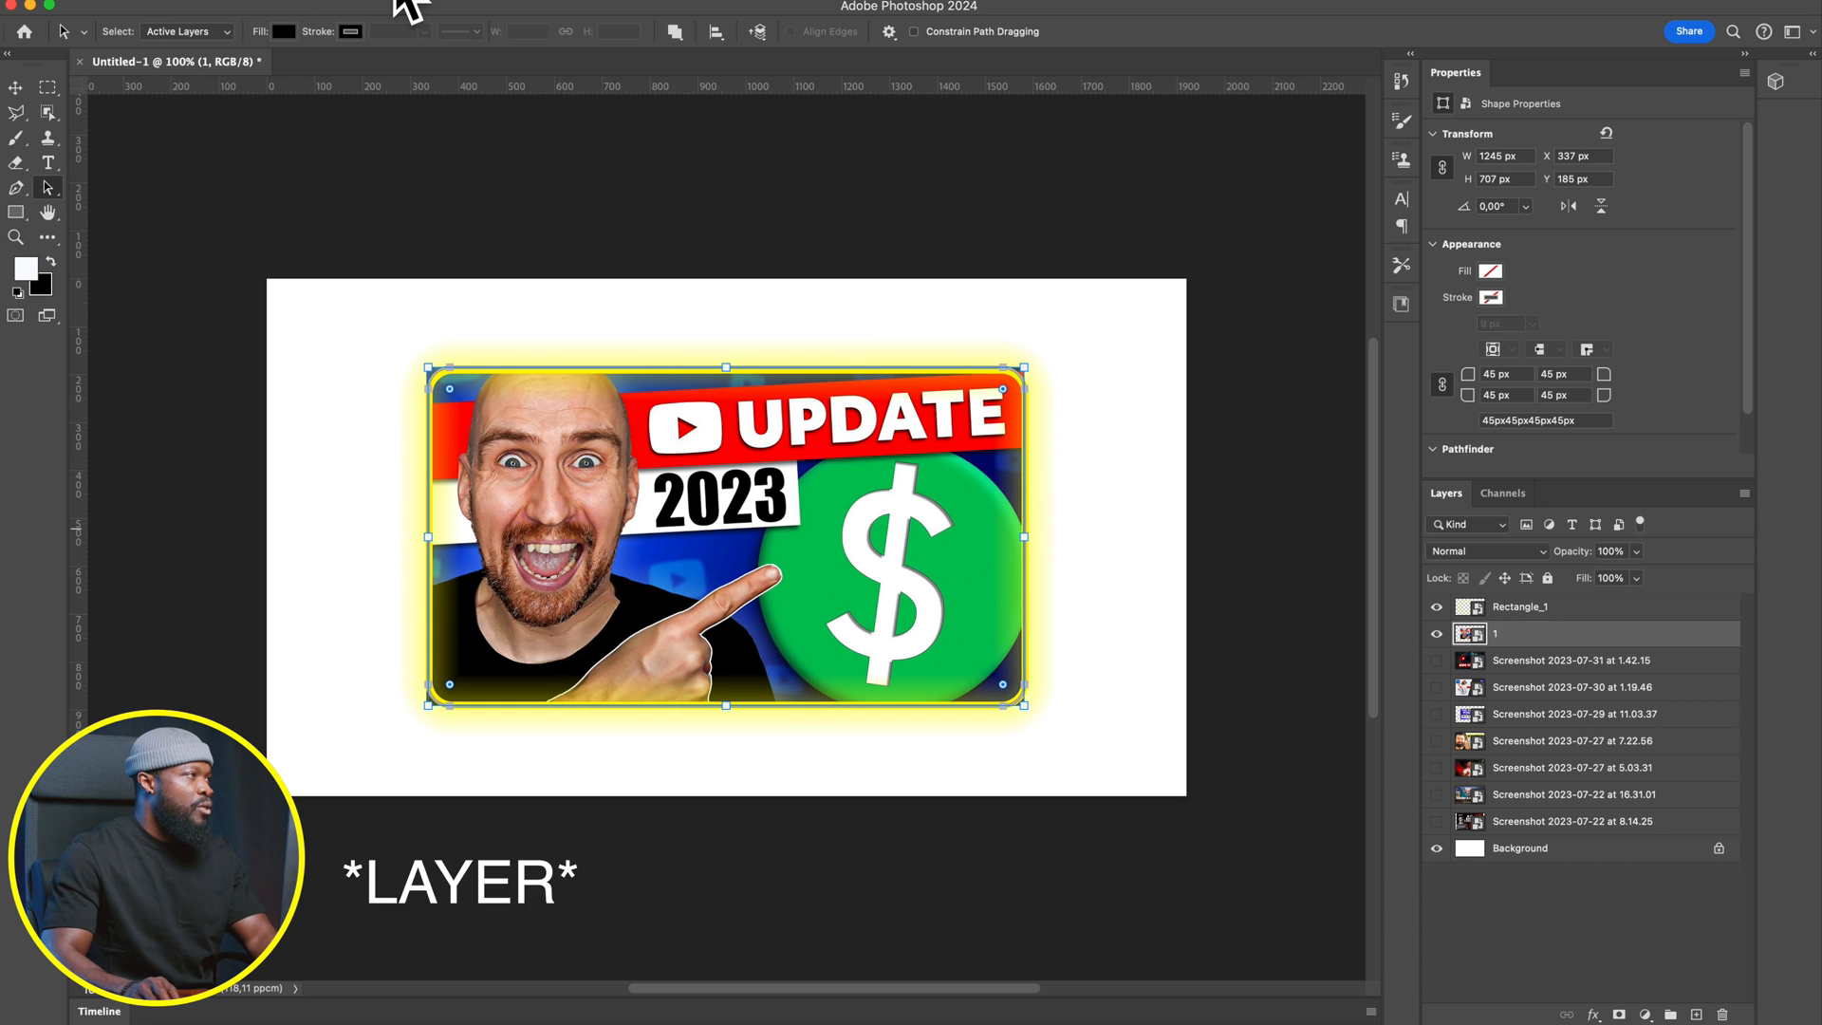
{"action": "left_click", "coordinate": [321, 6]}
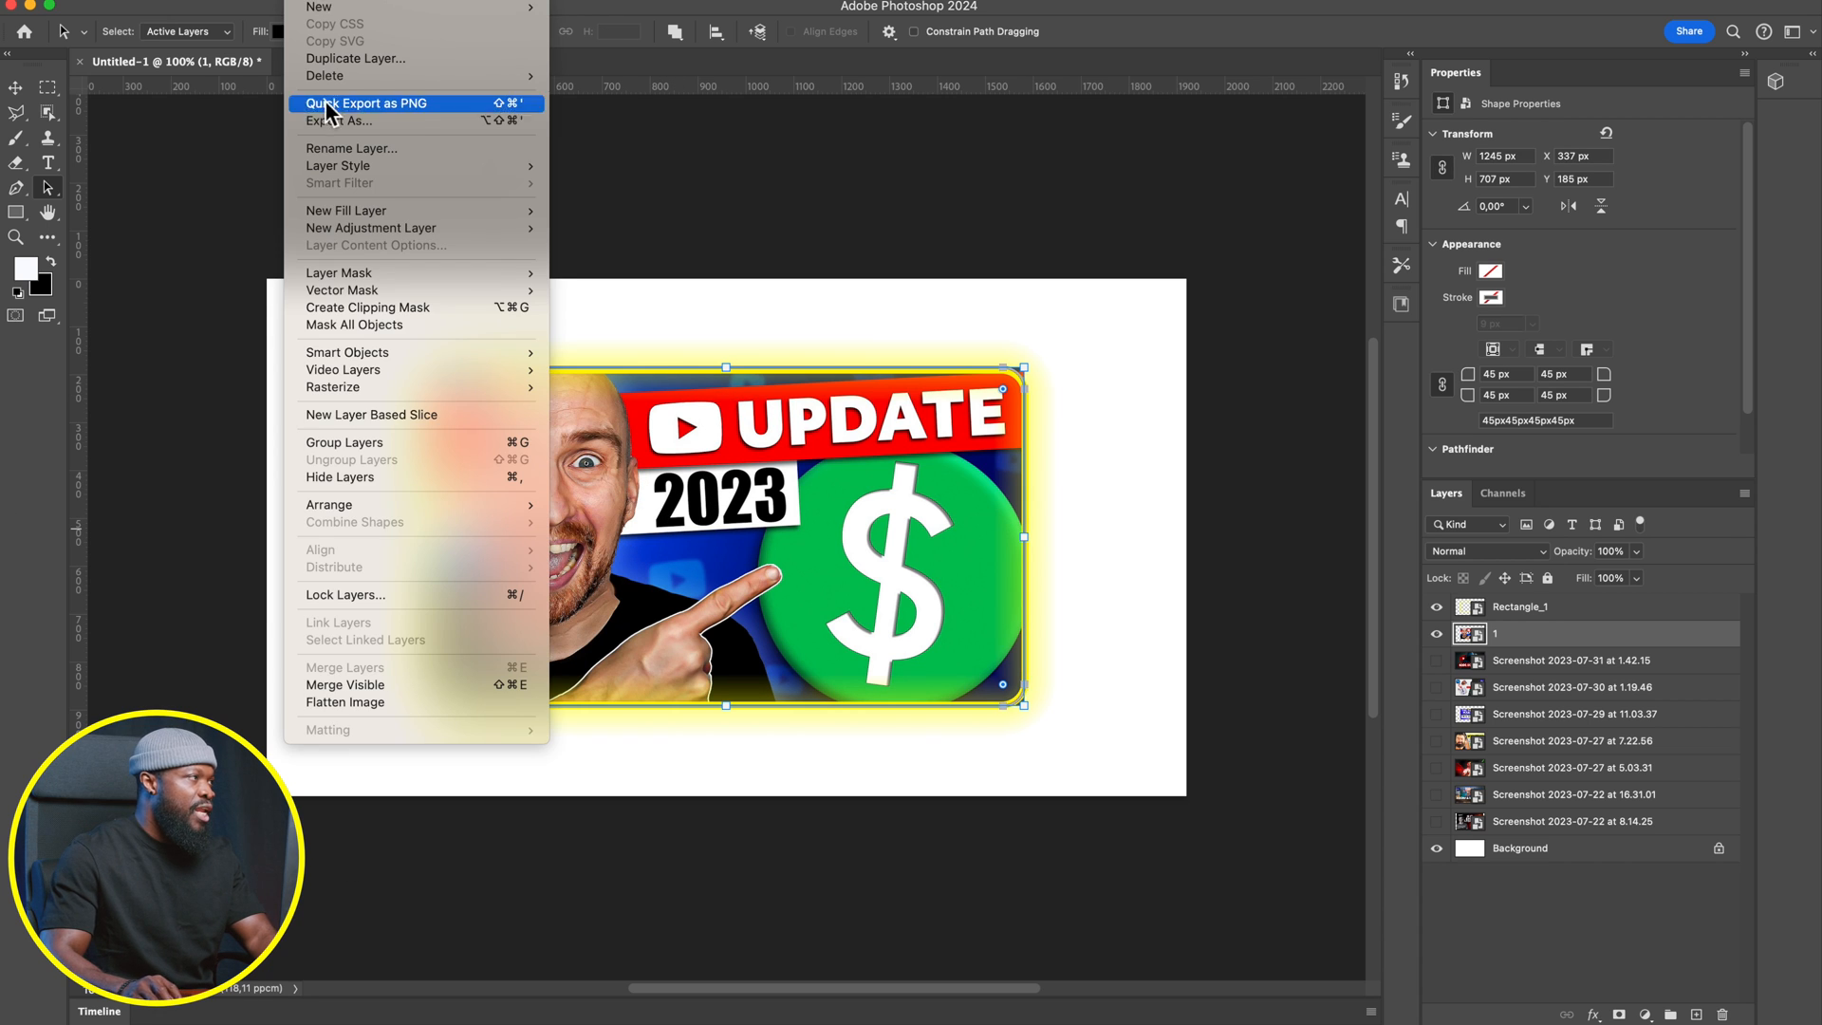
{"action": "mouse_move", "coordinate": [427, 301]}
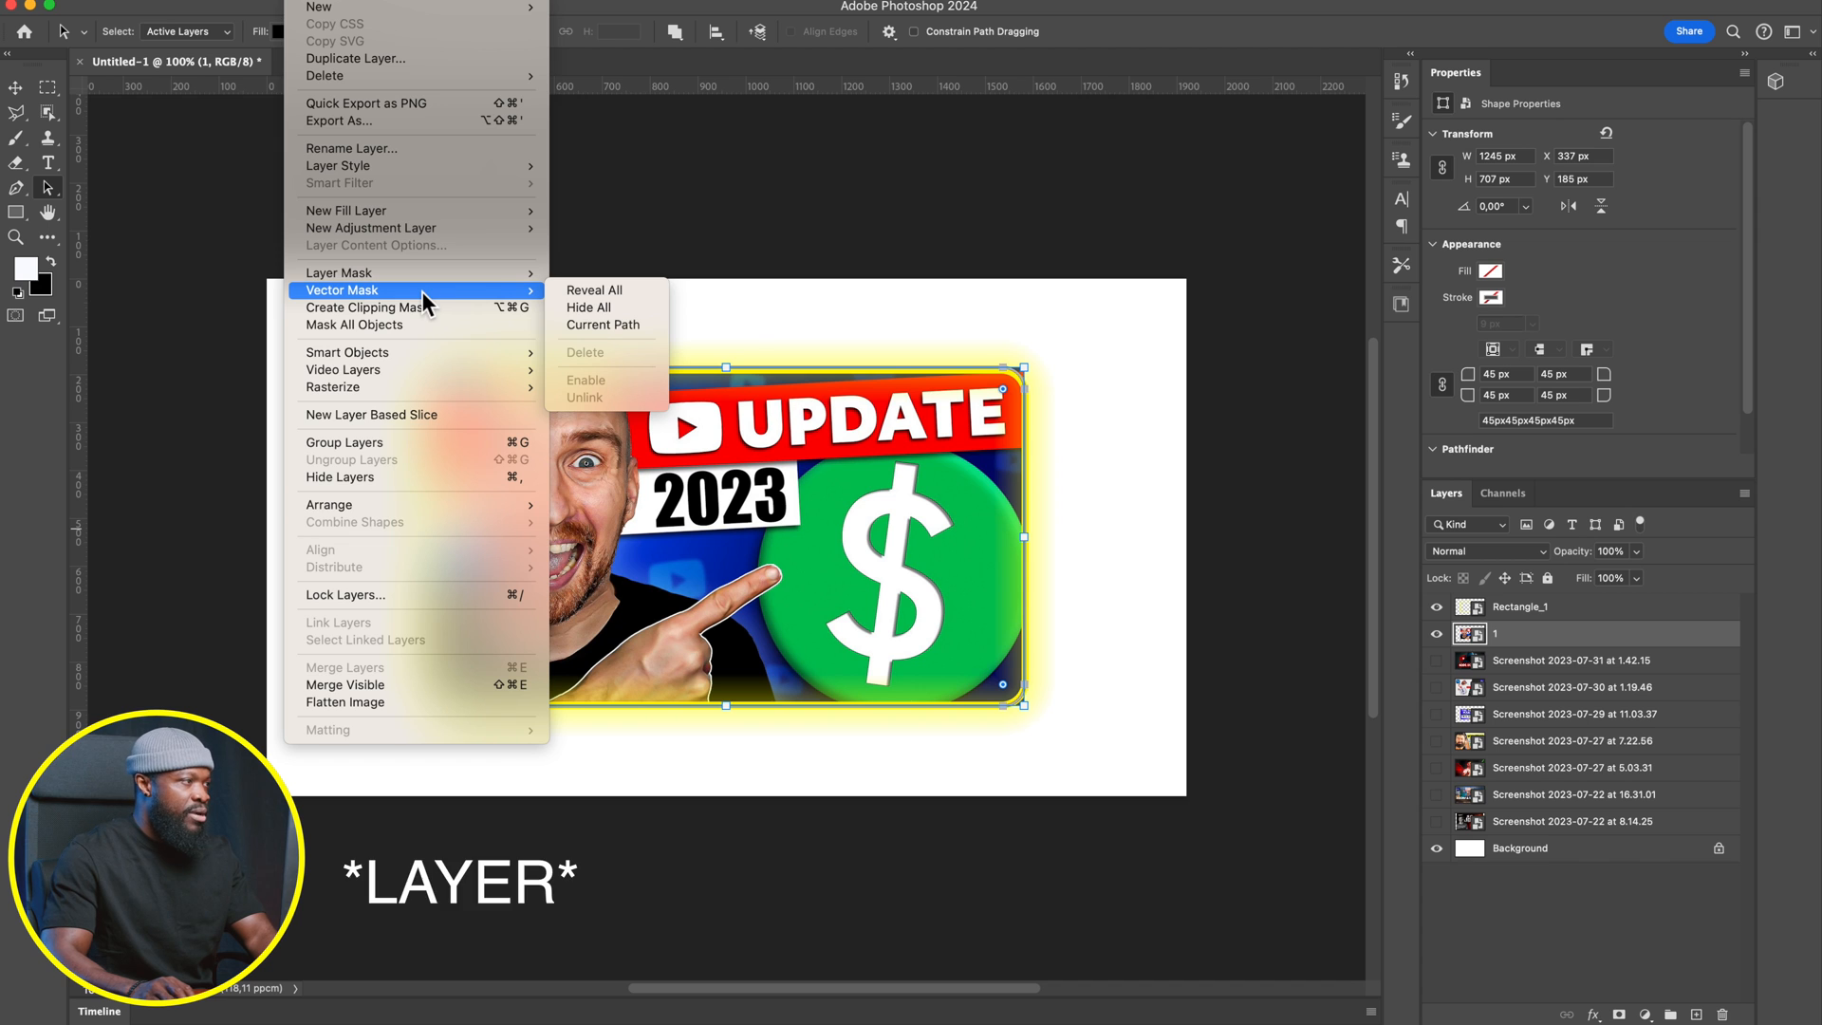
{"action": "left_click", "coordinate": [604, 328]}
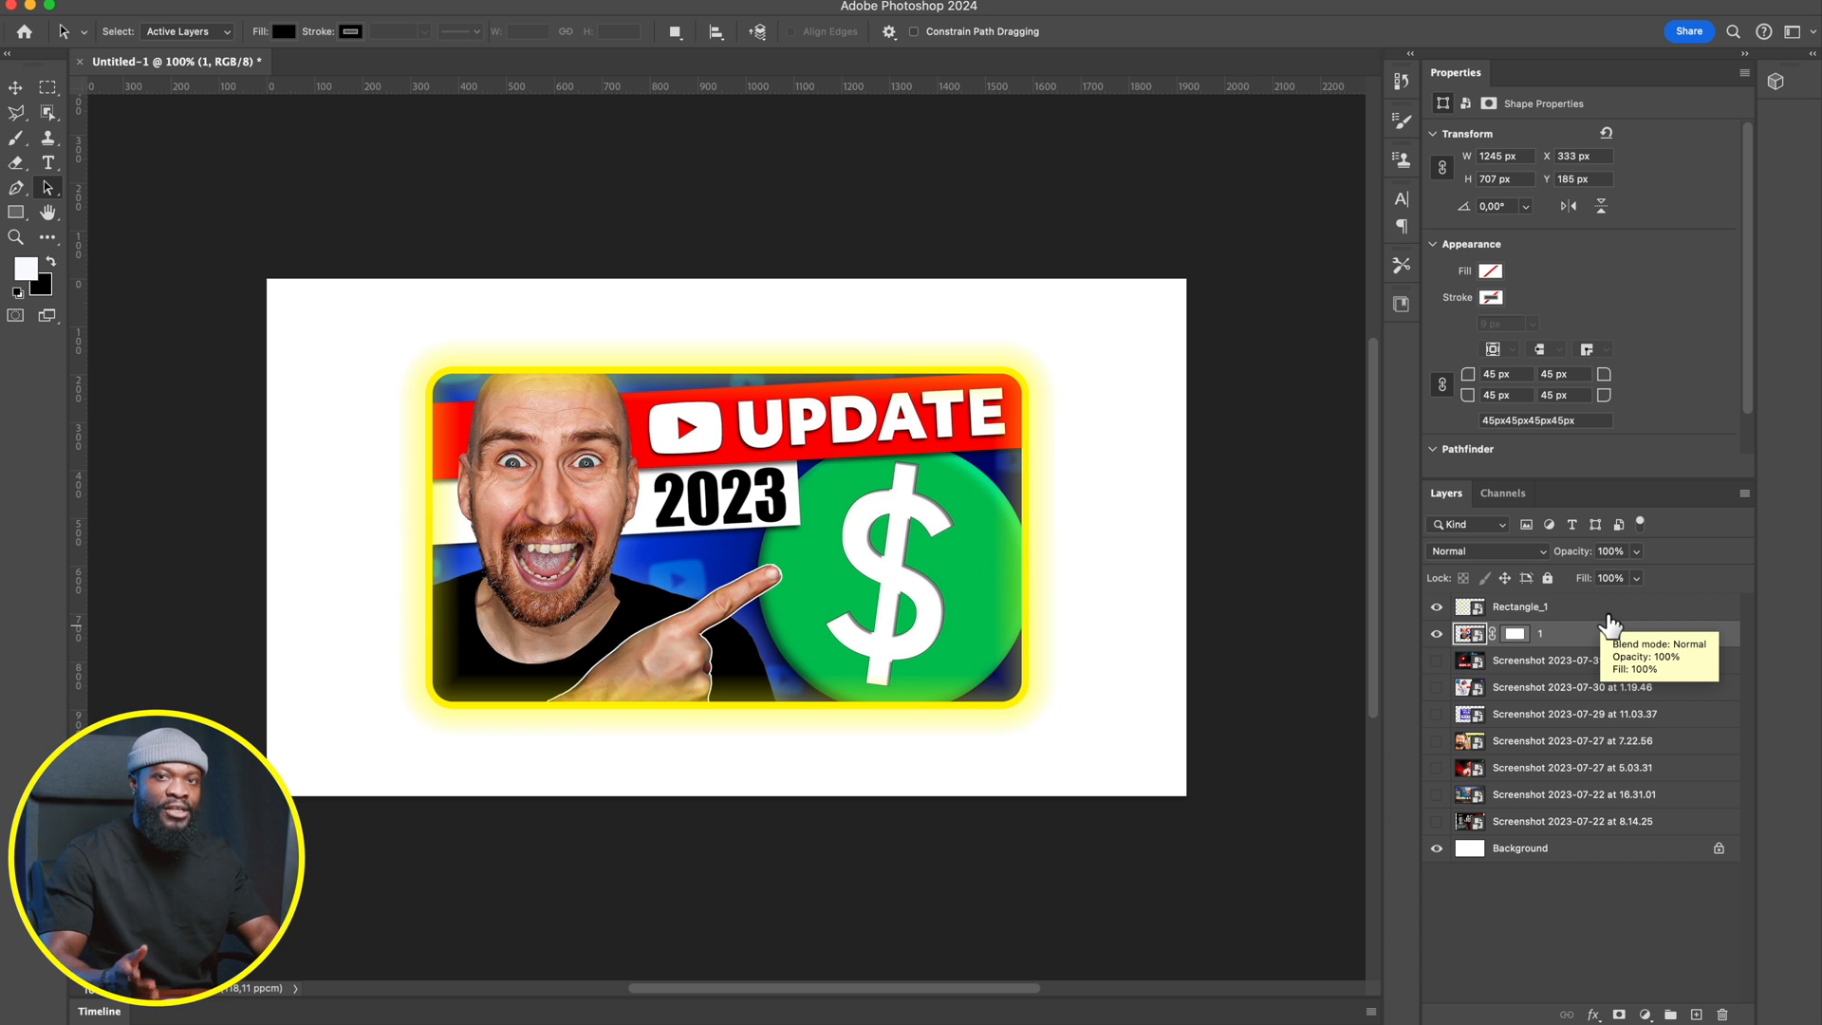
Duplicate the Rectangle_1 layer and hide the duplicate
{"action": "left_click", "coordinate": [1575, 612]}
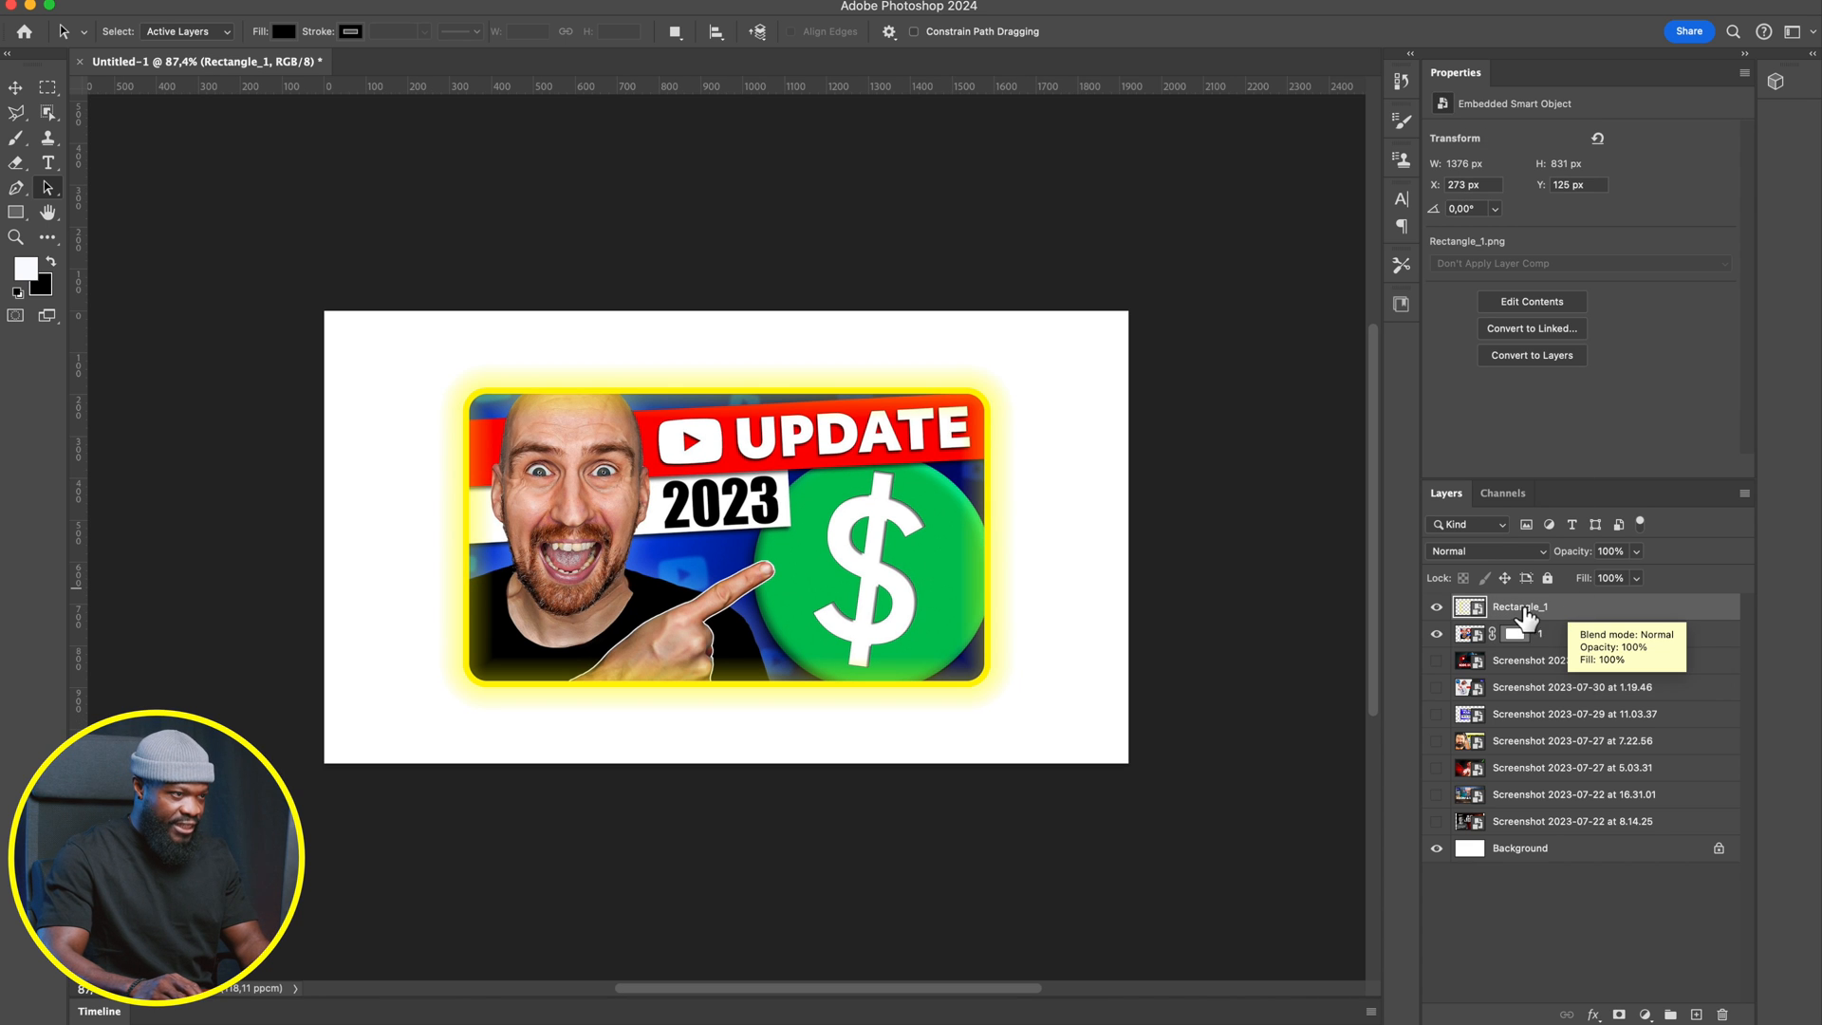
{"action": "left_click_drag", "start_coordinate": [1575, 613], "coordinate": [1575, 600]}
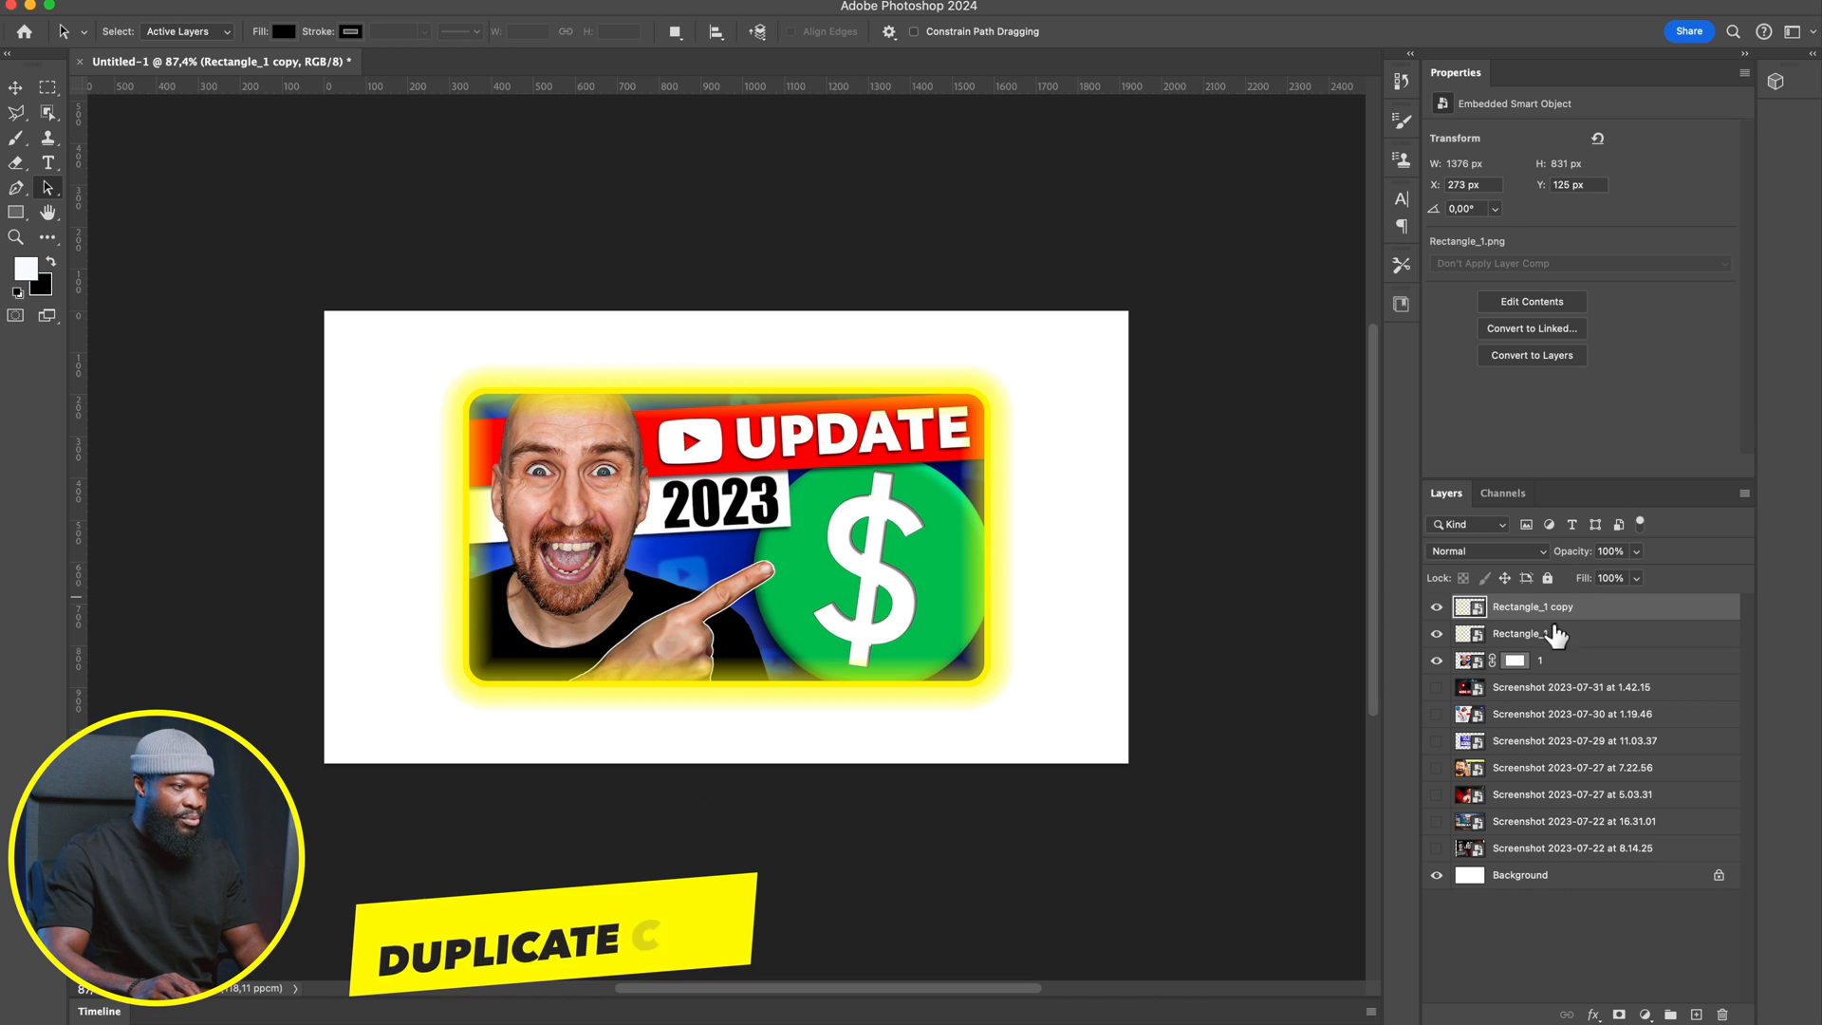
{"action": "left_click", "coordinate": [1437, 607]}
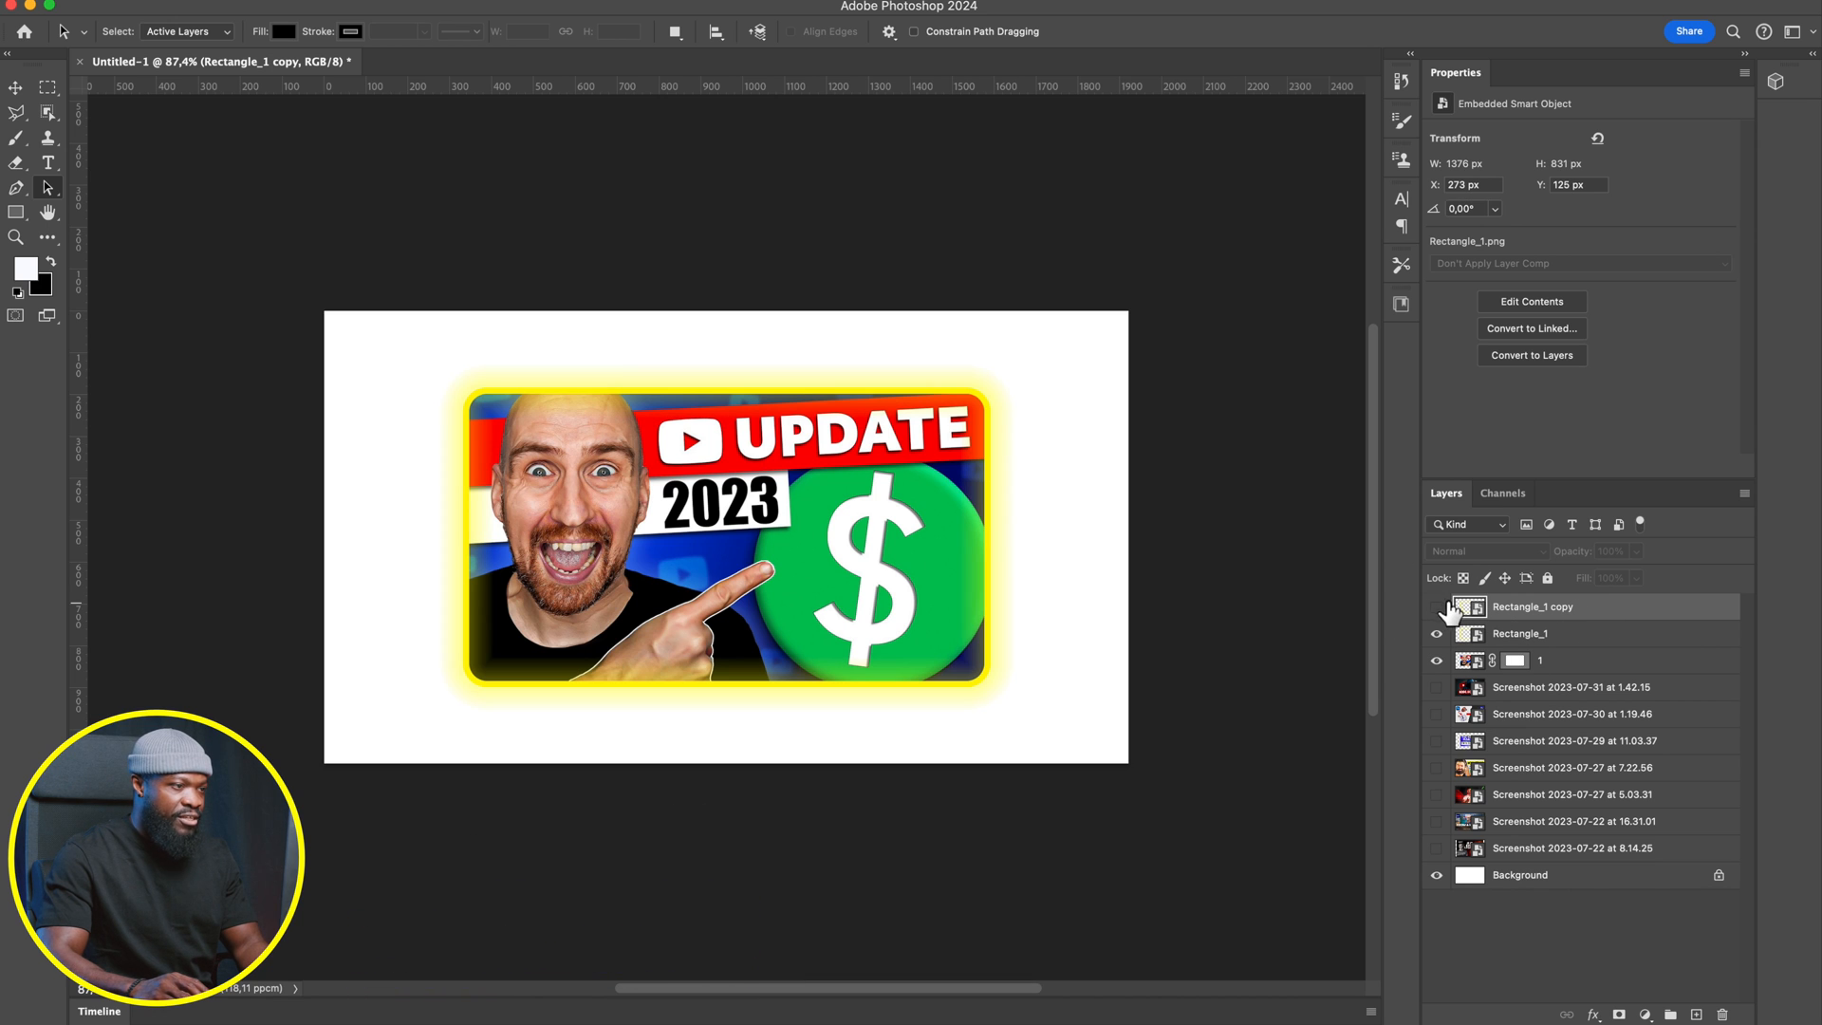
Group the Rectangle_1 and masked screenshot layers as a group named 1, and hide the Background layer
{"action": "left_click", "coordinate": [1584, 636]}
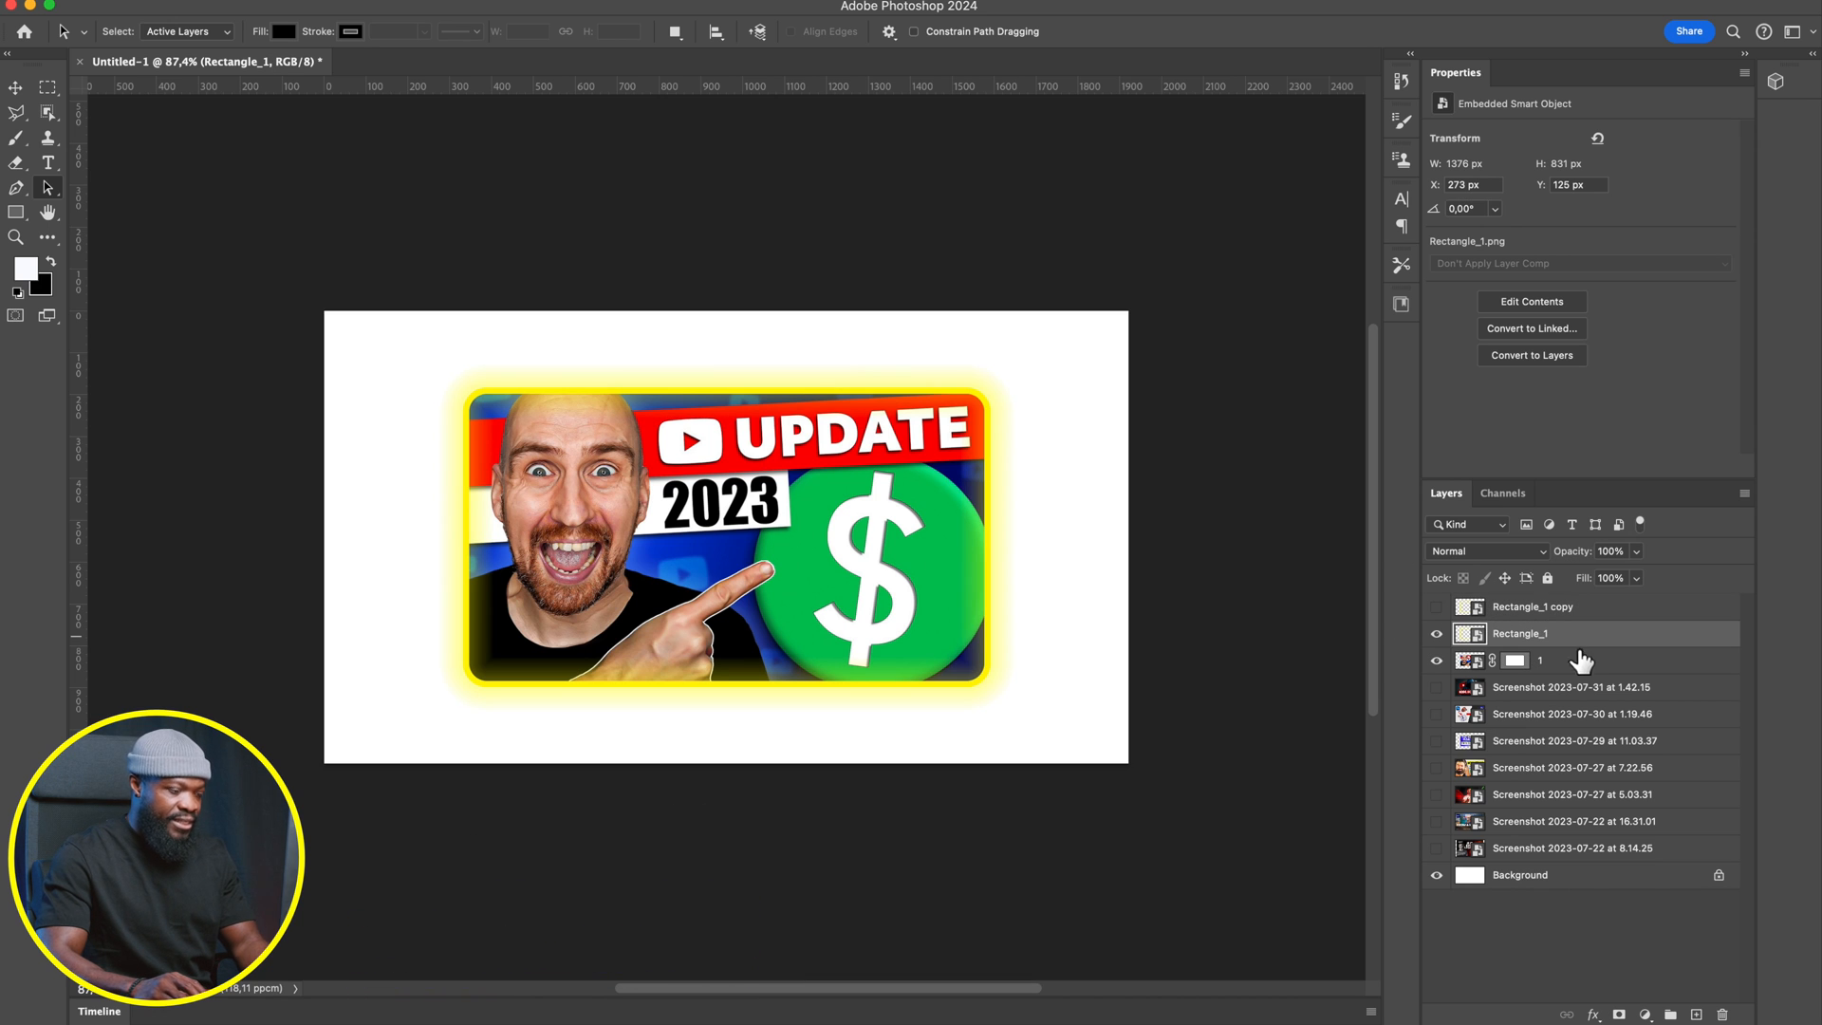
{"action": "left_click", "coordinate": [1581, 669], "text": "shift"}
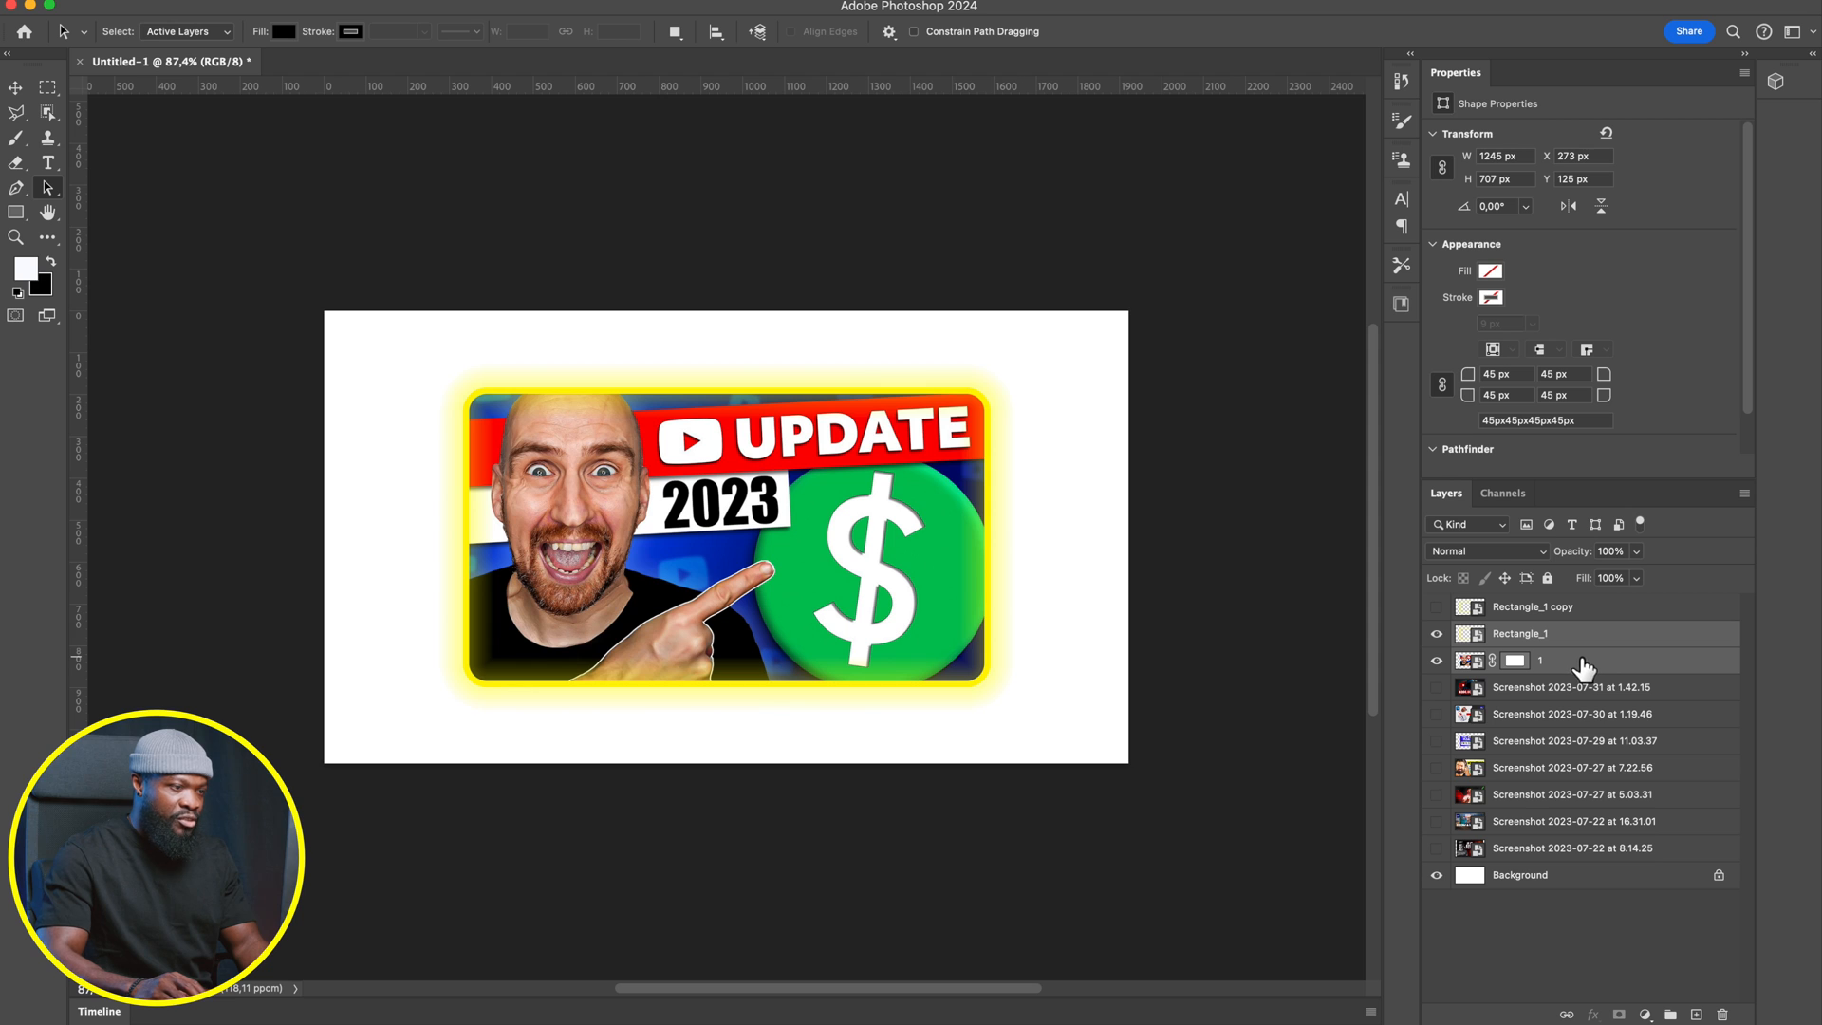
{"action": "left_click", "coordinate": [1672, 1016]}
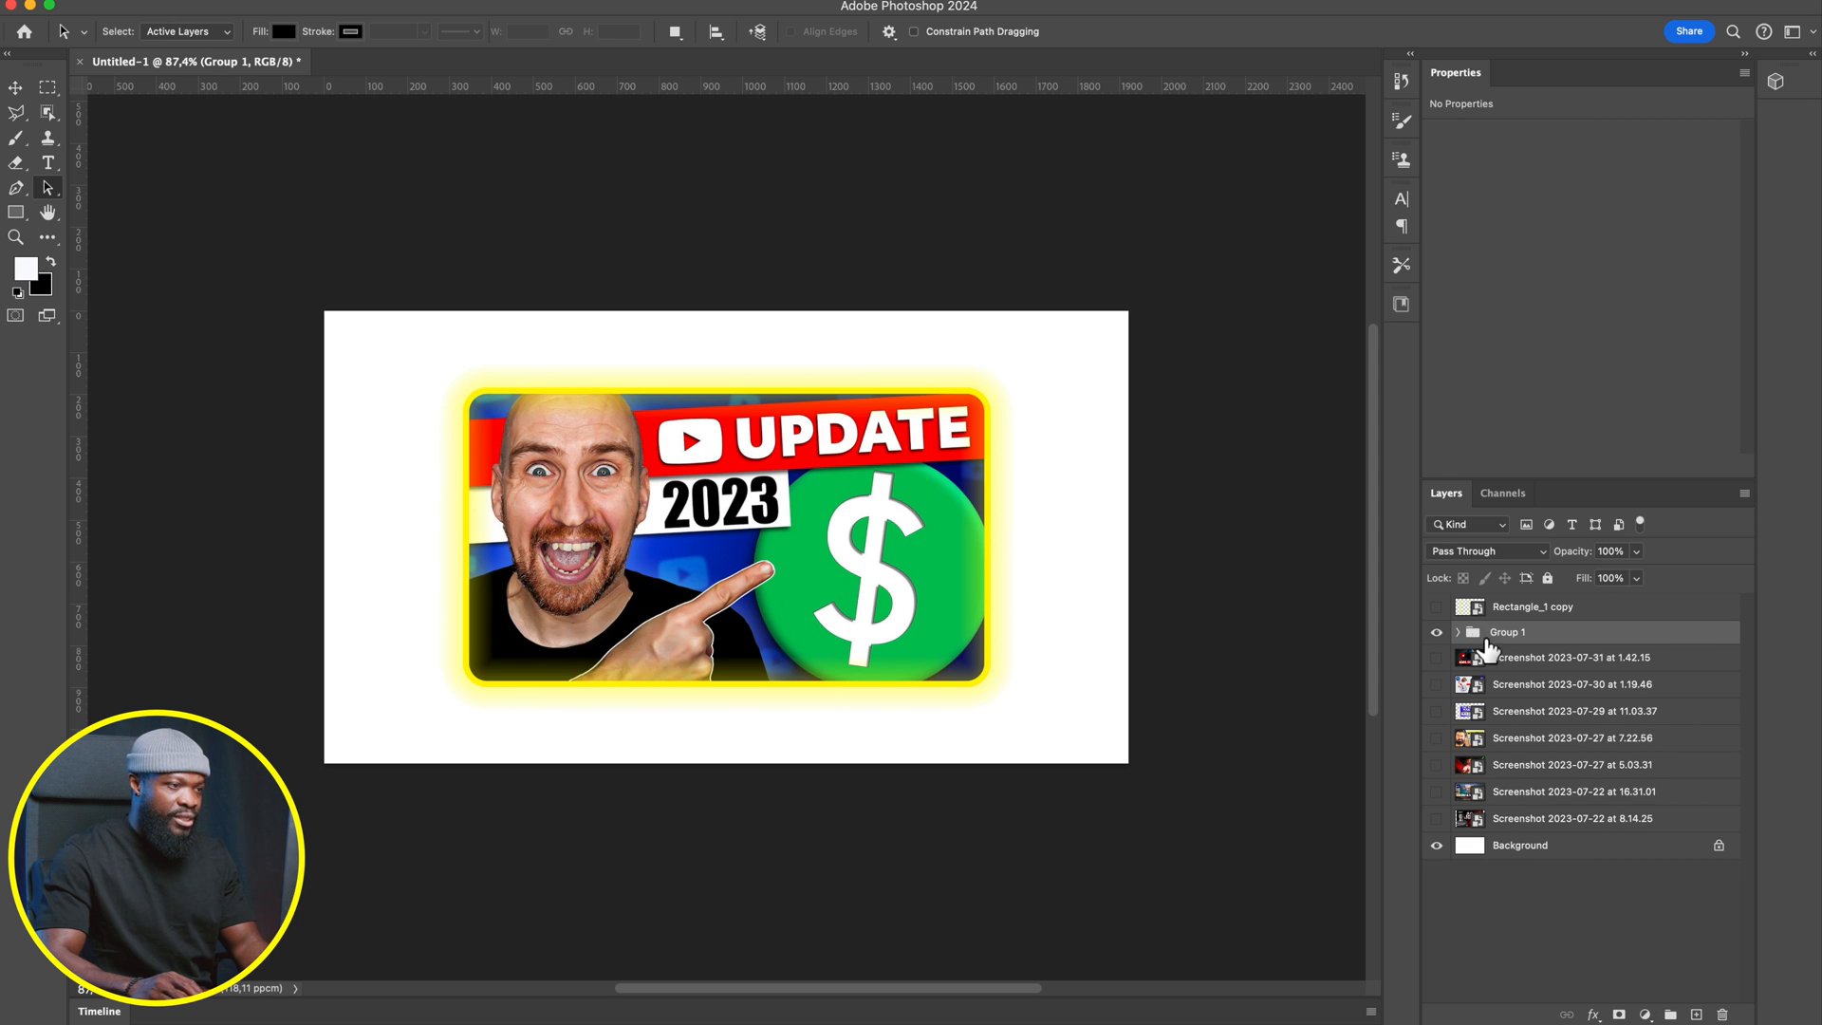
{"action": "double_click", "coordinate": [1507, 632]}
{"action": "type", "text": "1"}
{"action": "key", "text": "Return"}
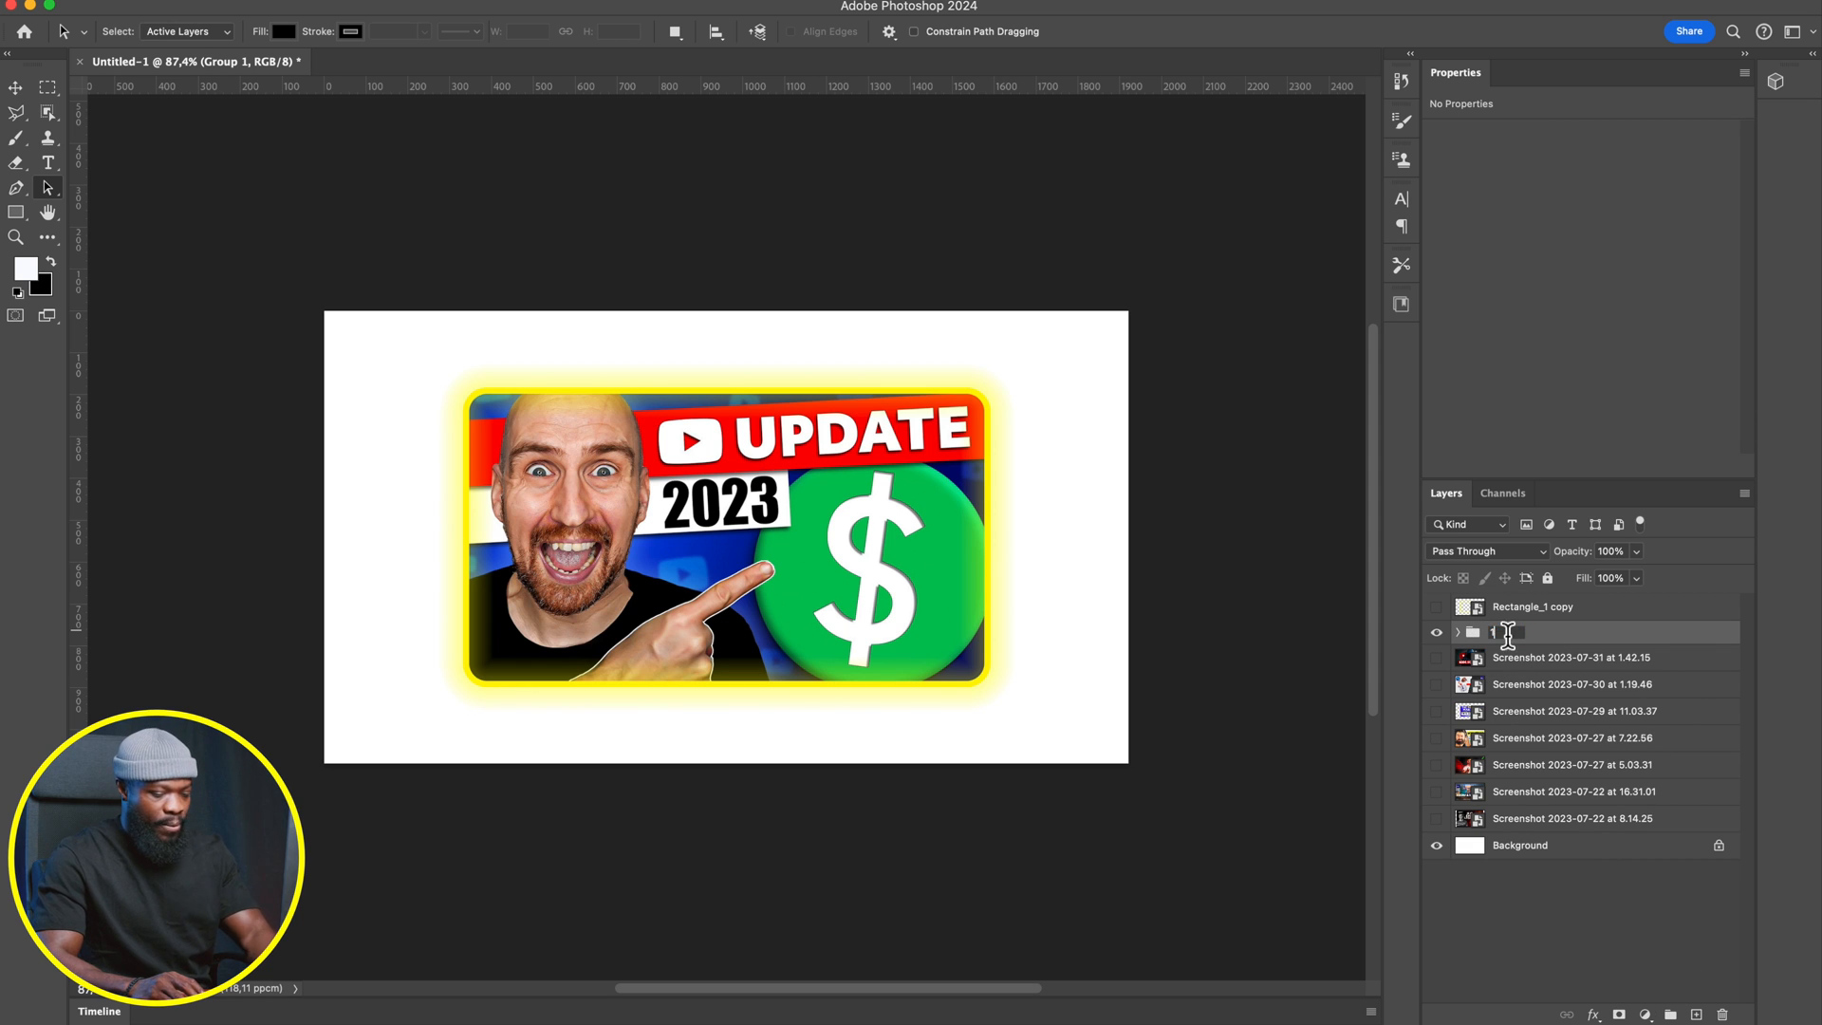
{"action": "left_click", "coordinate": [1437, 846]}
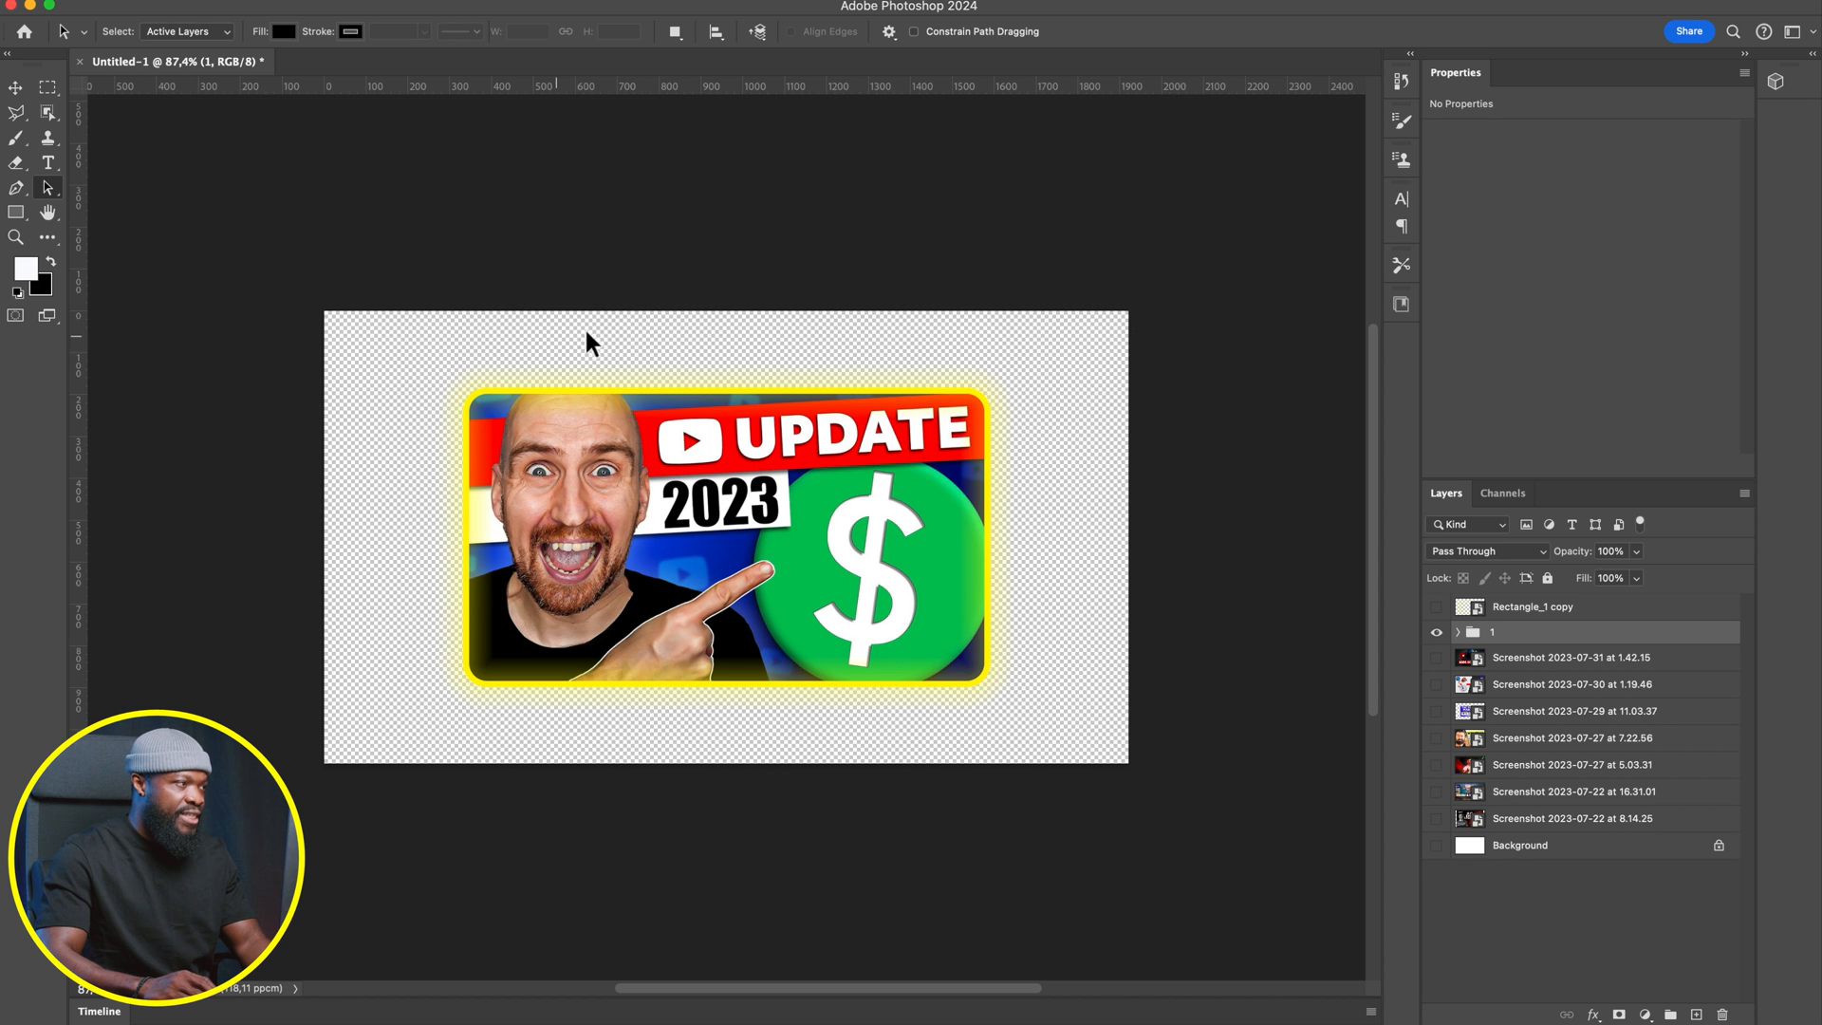
Set up a Save for Web export as PNG-24 up to the file-saving dialog without saving it
{"action": "left_click", "coordinate": [180, 3]}
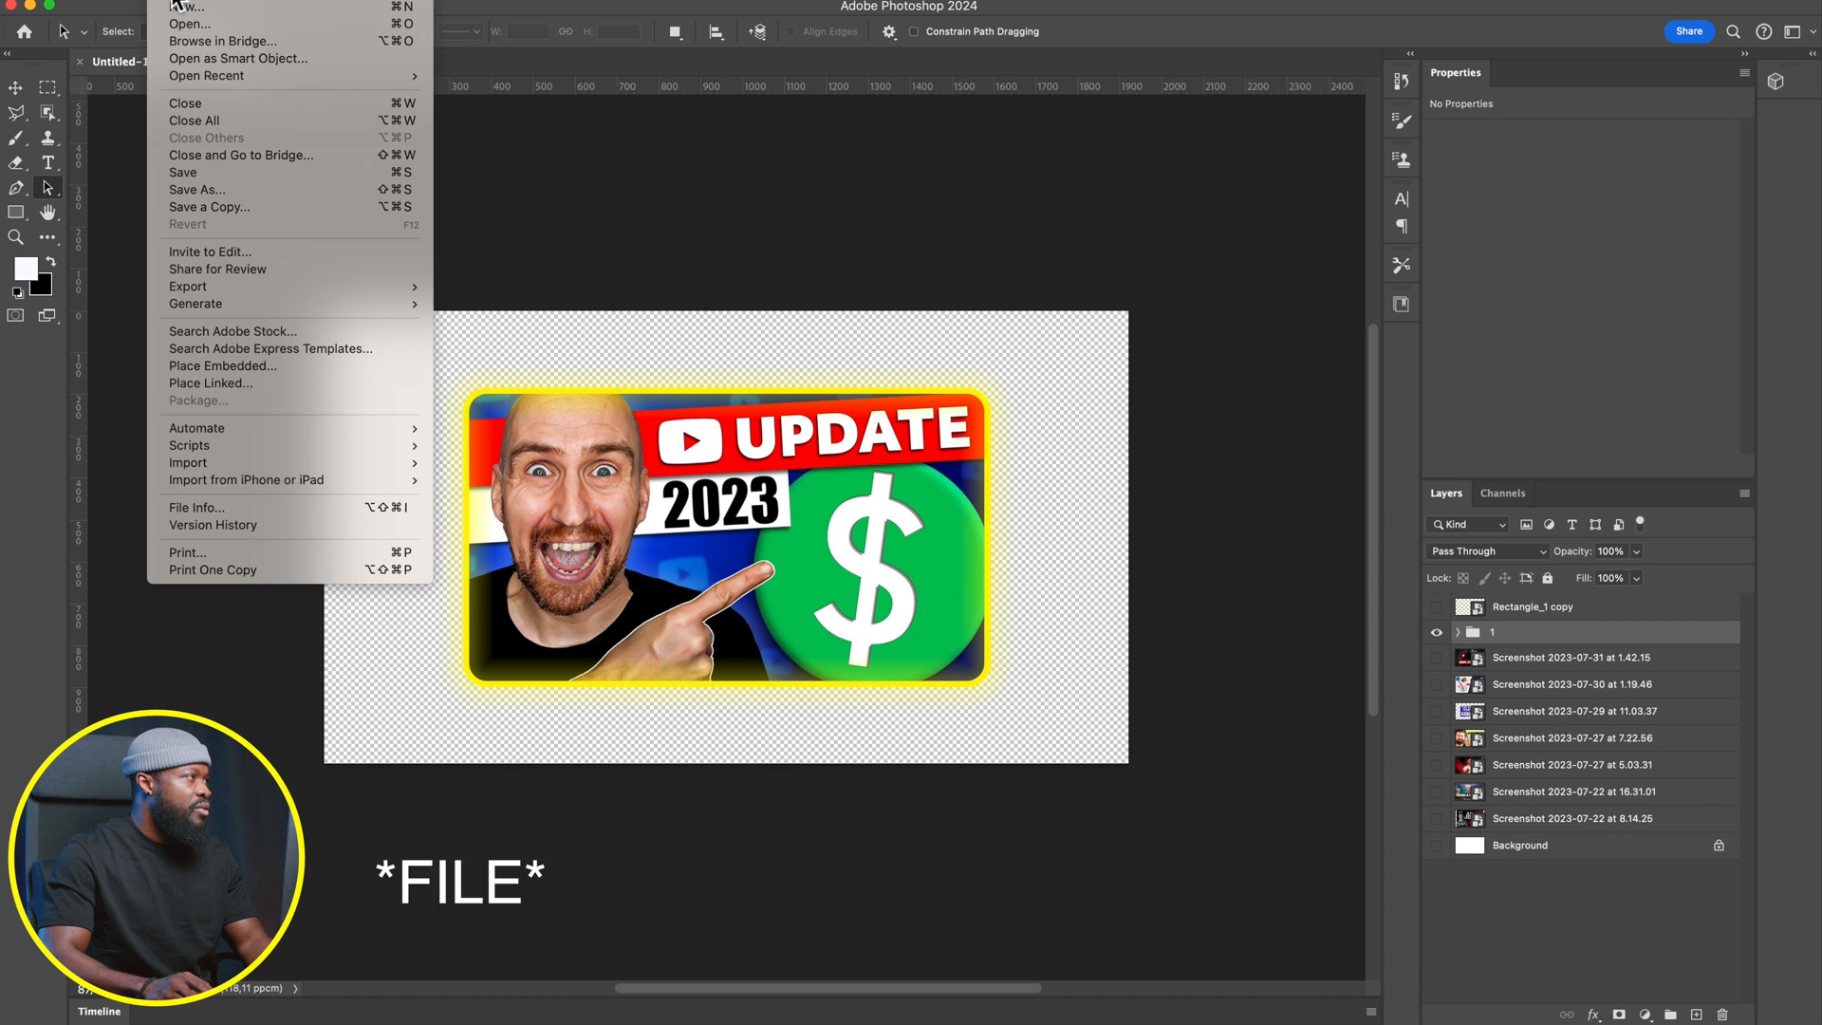
{"action": "mouse_move", "coordinate": [203, 287]}
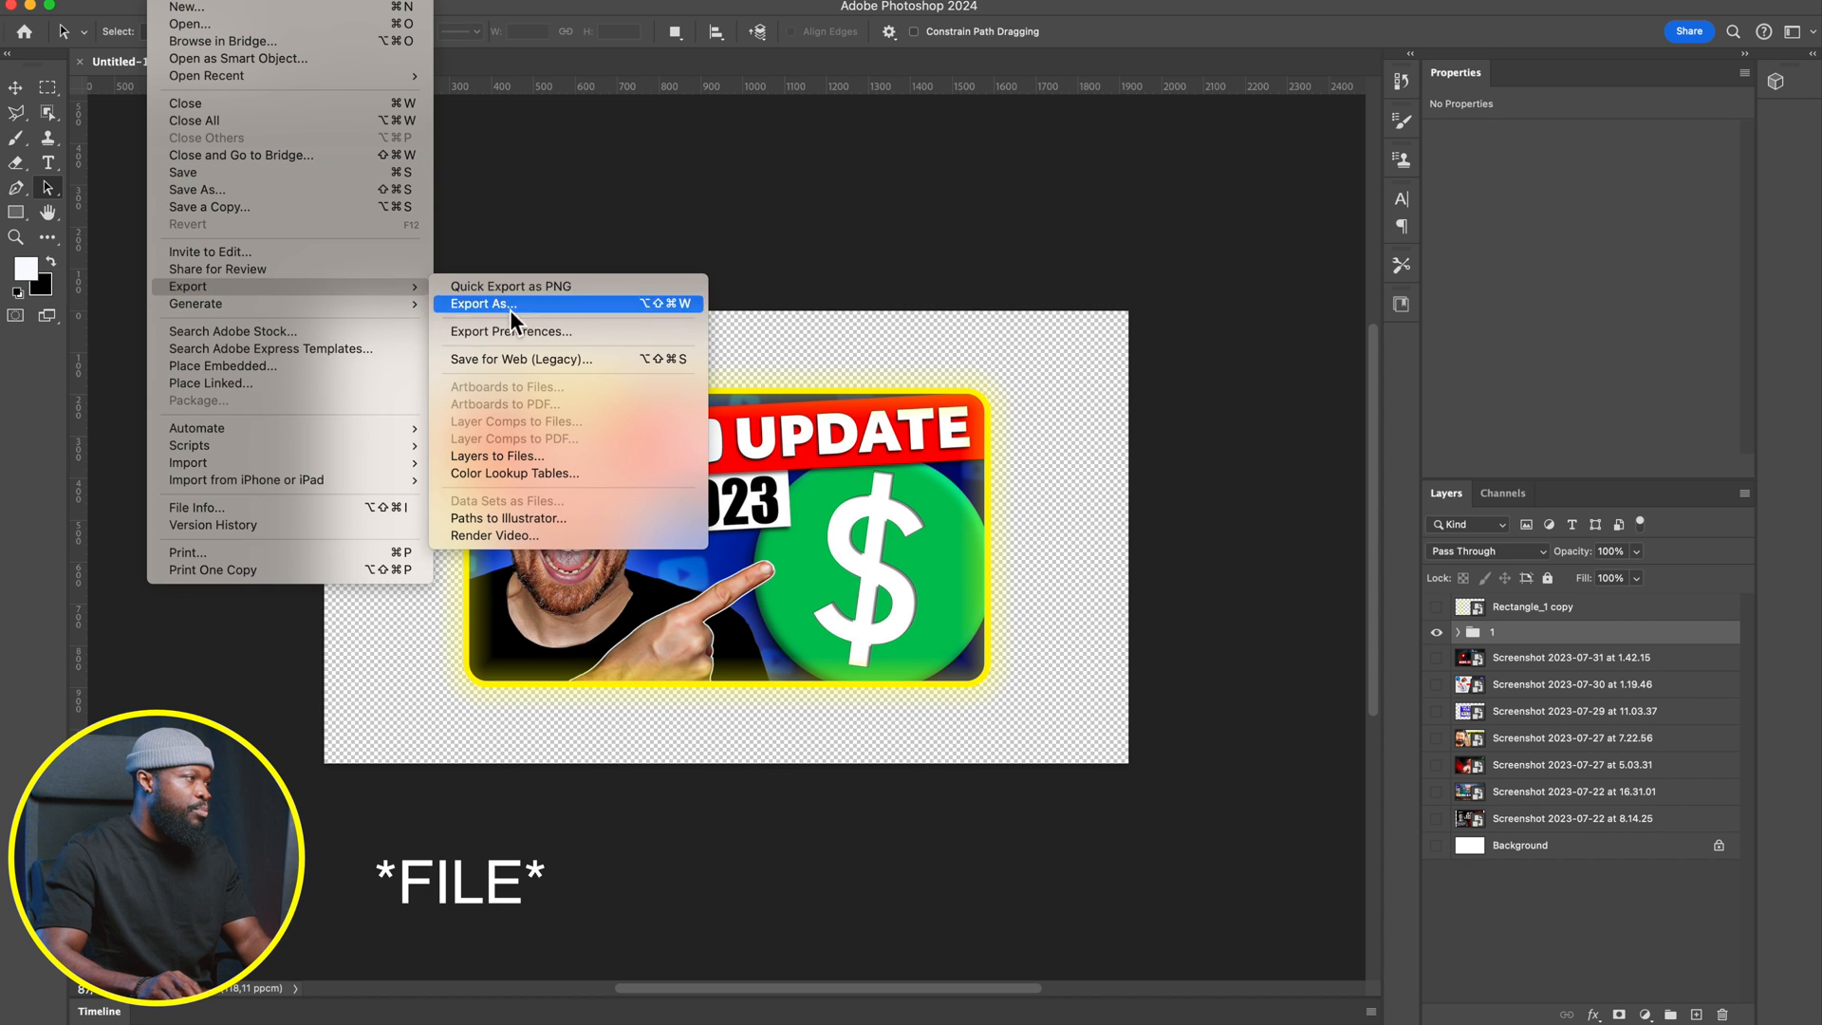
{"action": "left_click", "coordinate": [516, 361]}
{"action": "left_click", "coordinate": [1038, 292]}
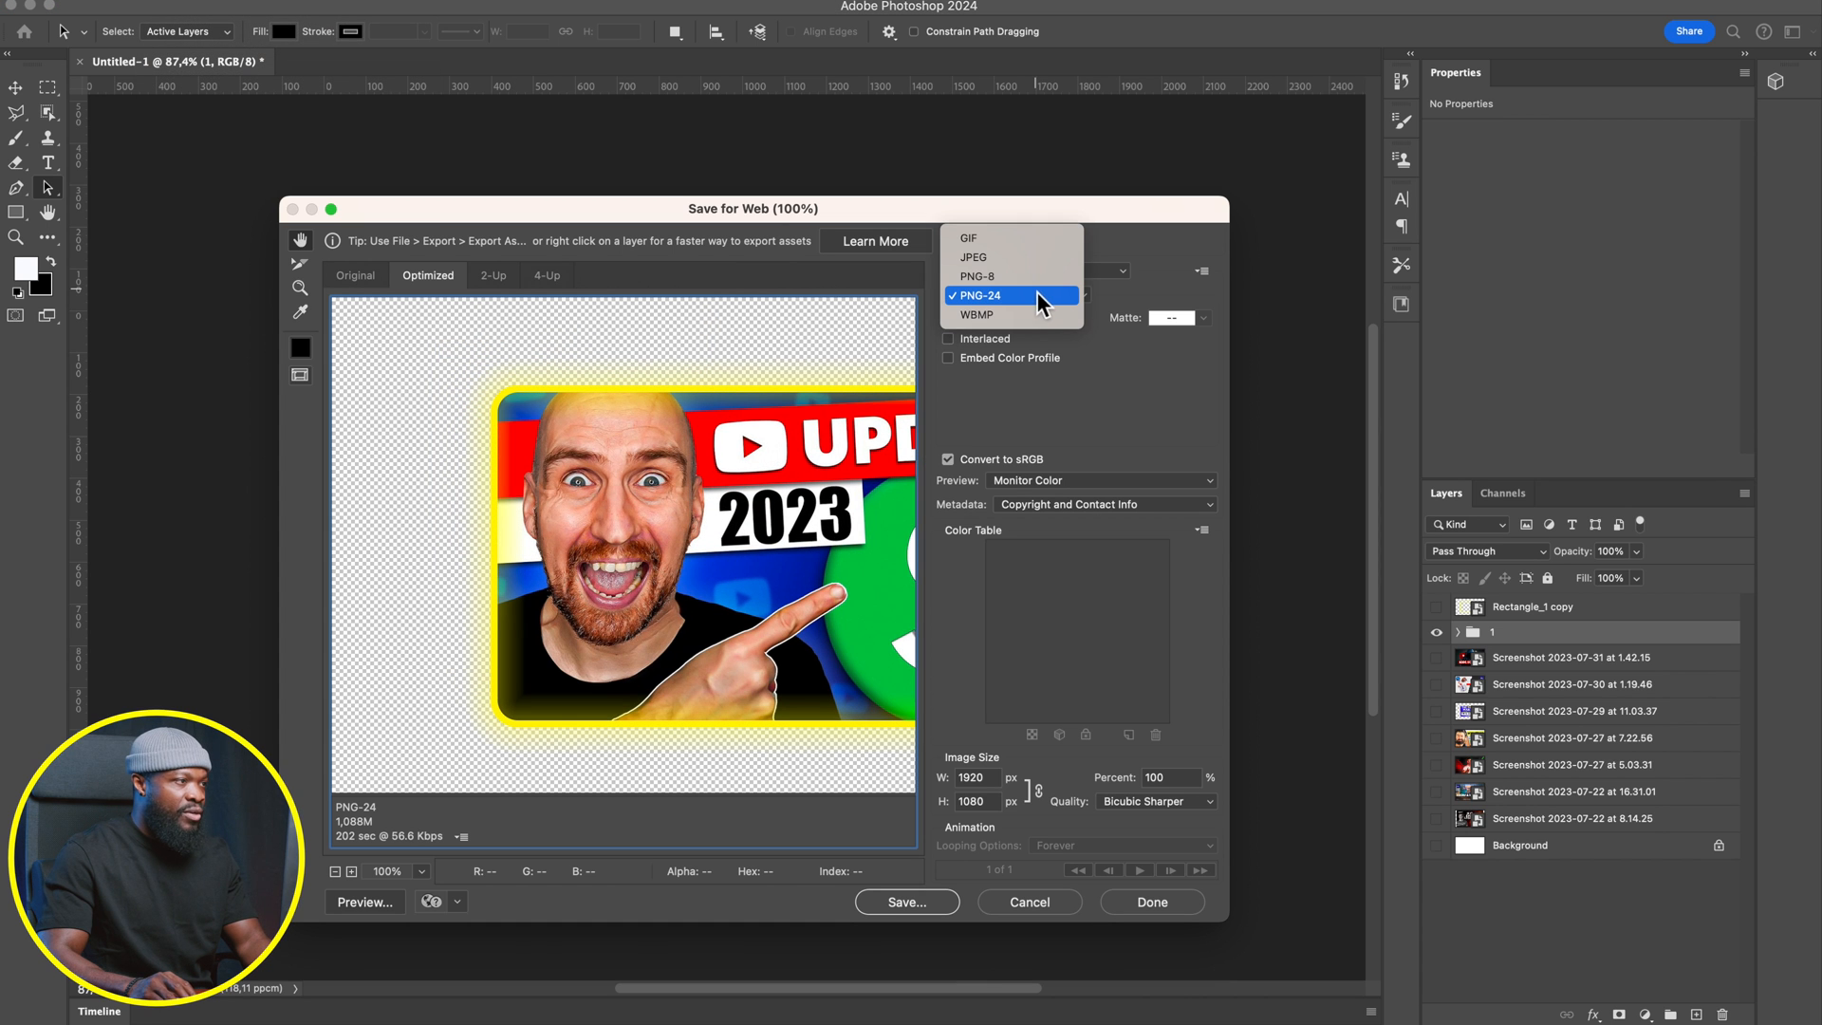
{"action": "left_click", "coordinate": [1025, 298]}
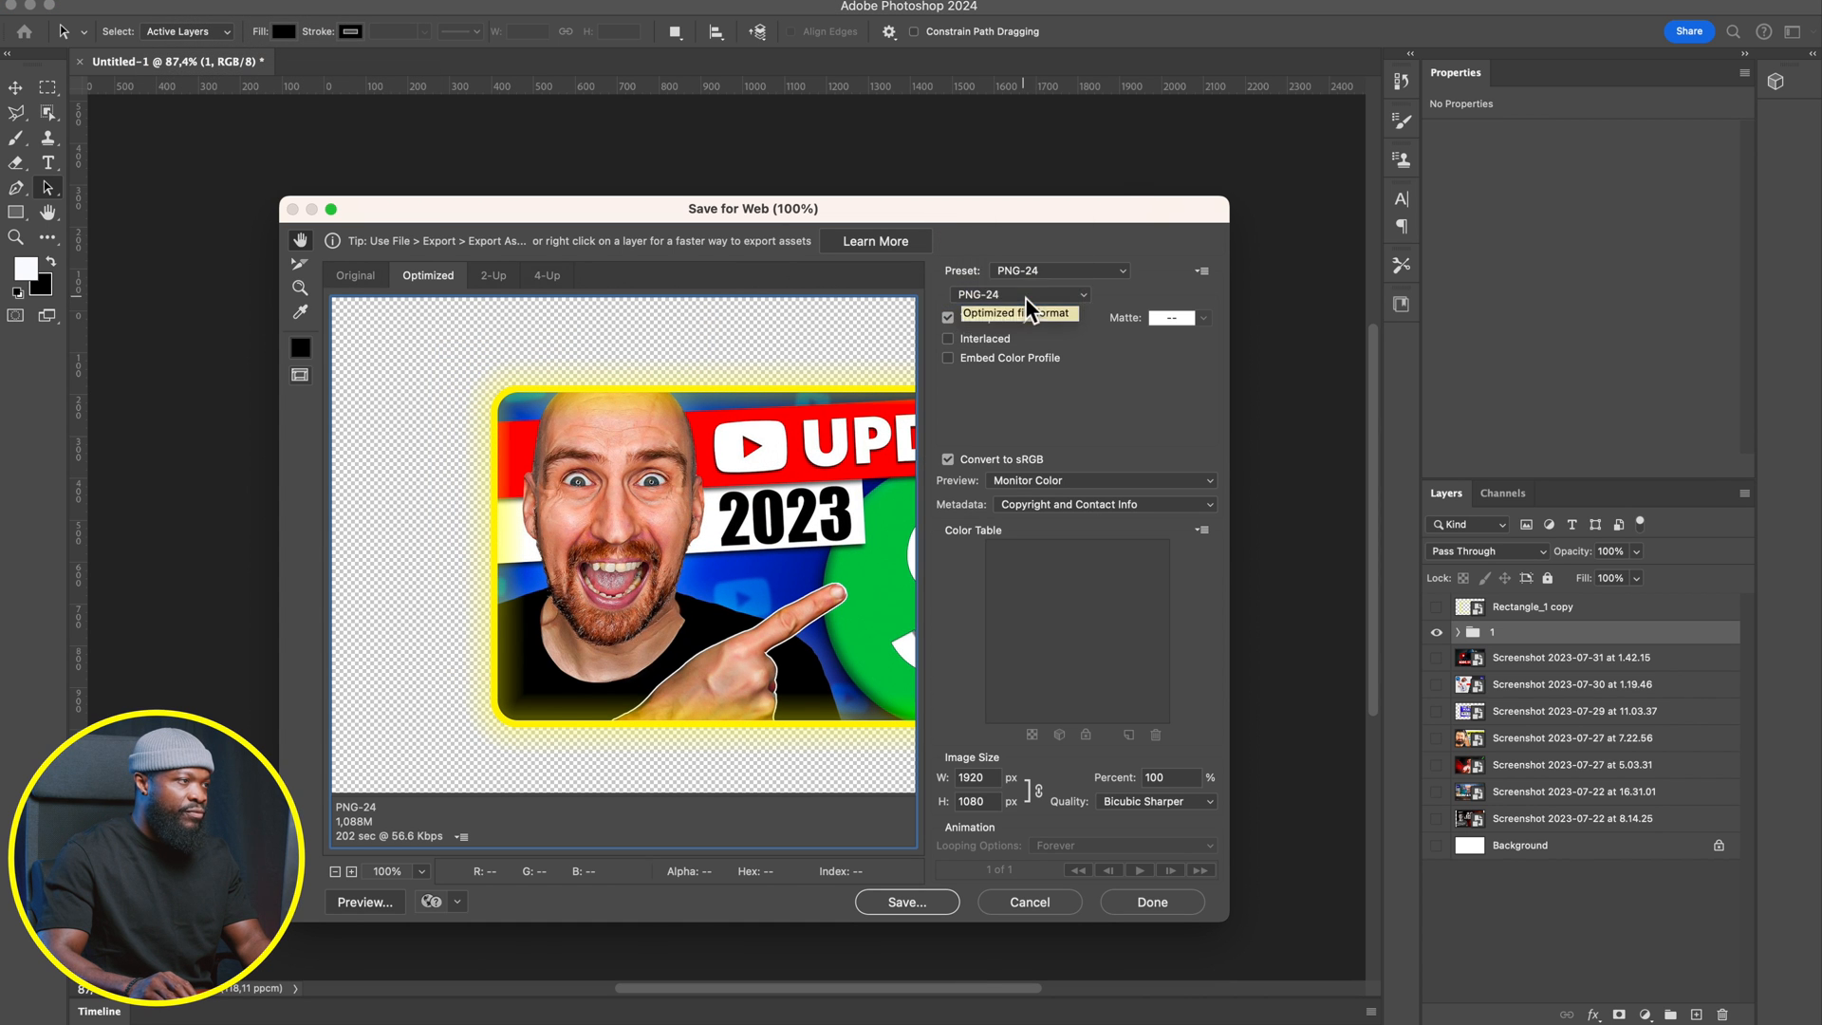
{"action": "left_click", "coordinate": [1045, 271]}
{"action": "left_click", "coordinate": [1042, 271]}
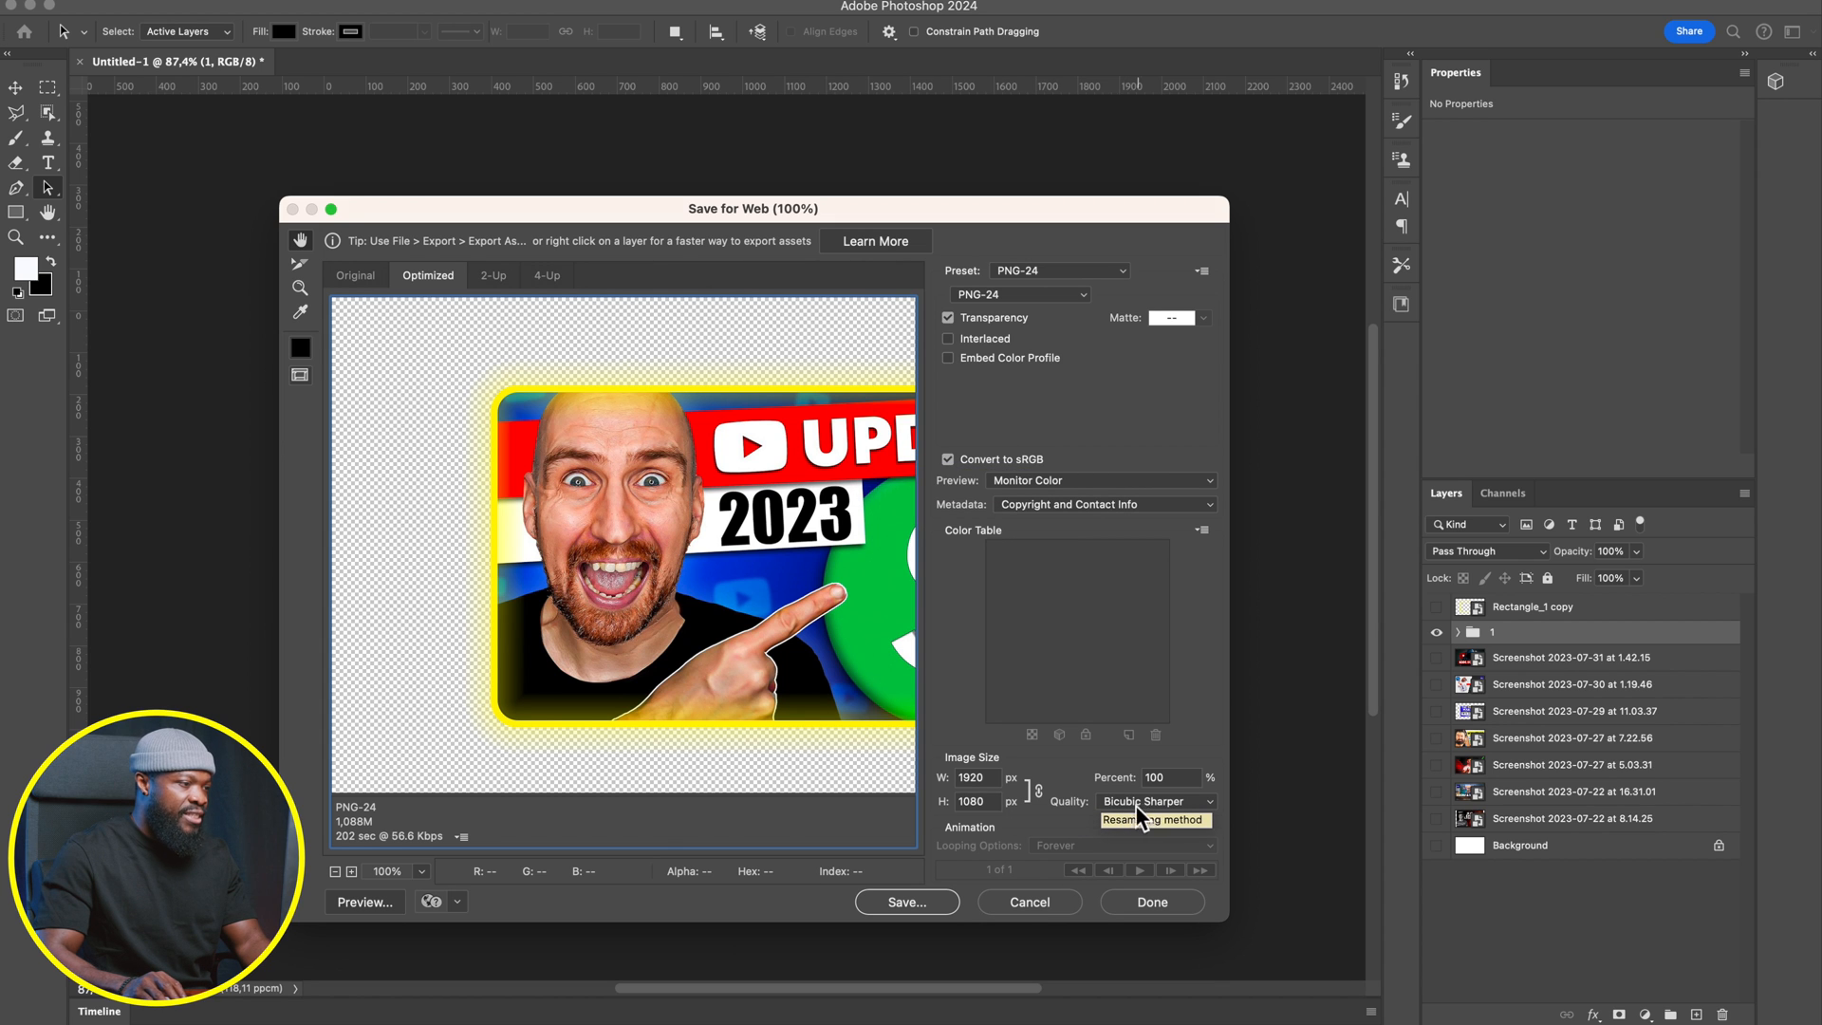
{"action": "left_click", "coordinate": [907, 902]}
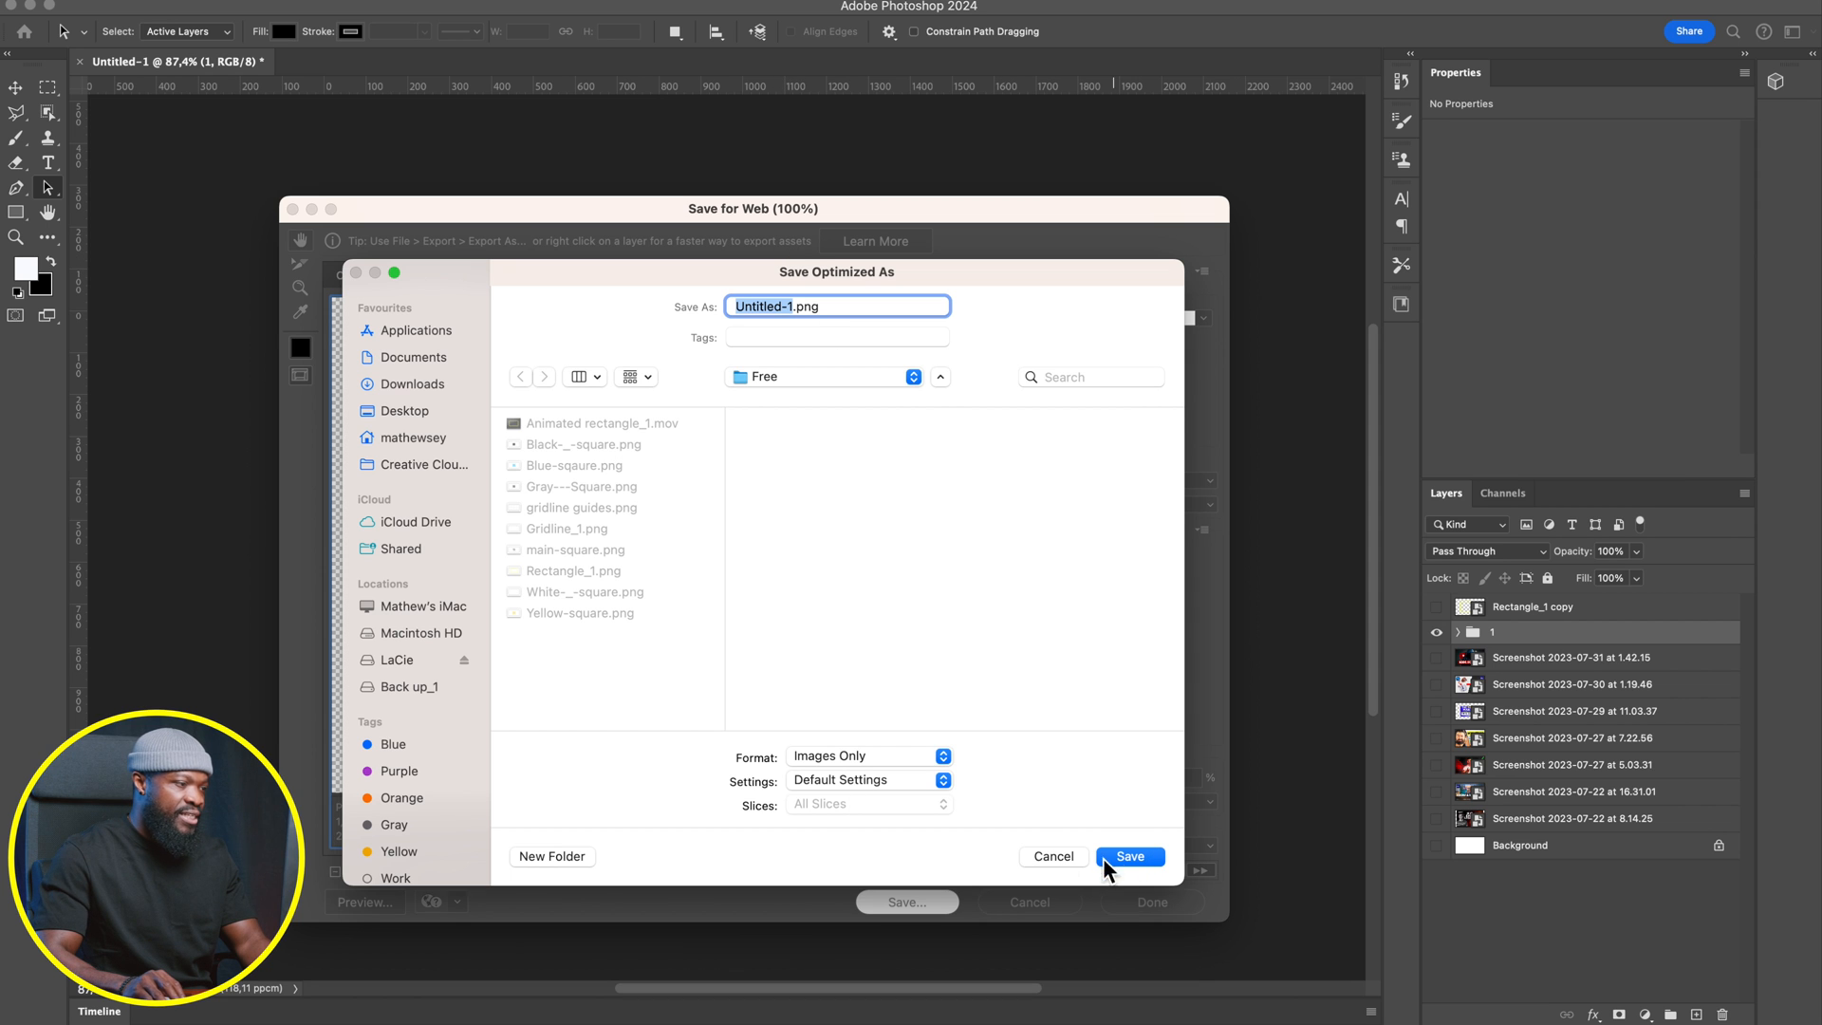
{"action": "left_click", "coordinate": [1057, 853]}
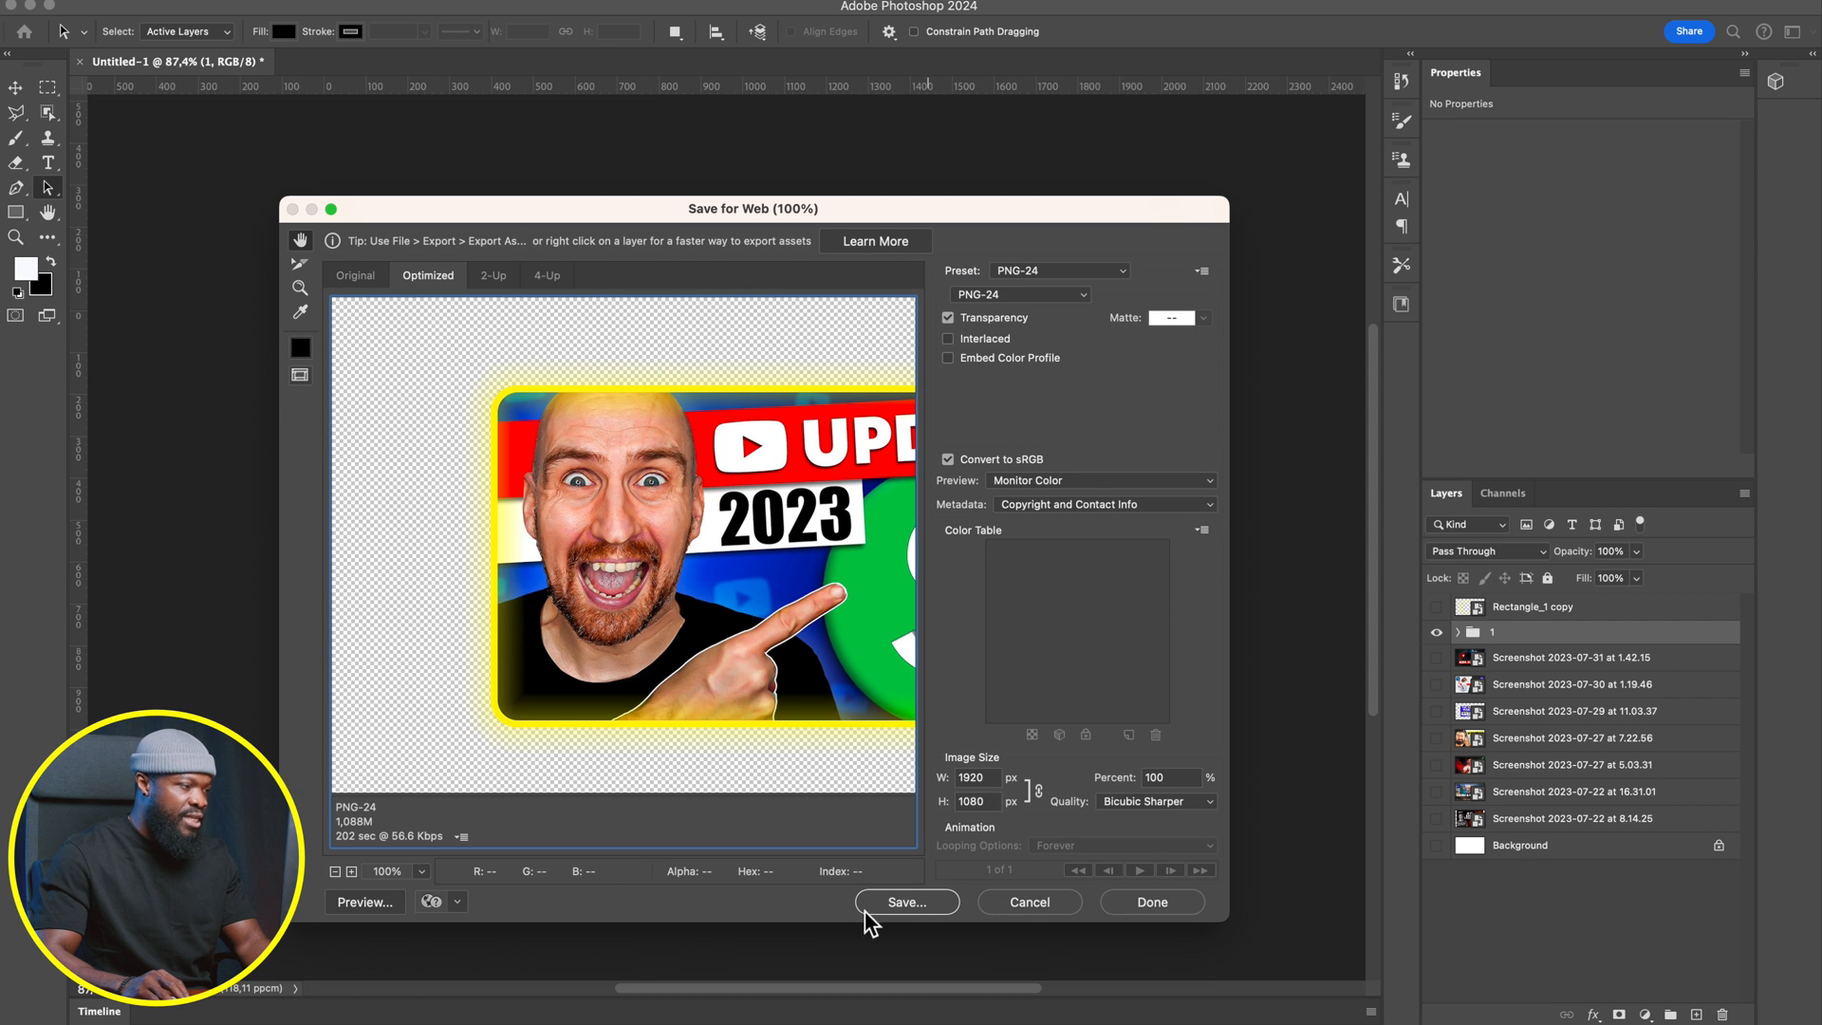
{"action": "left_click", "coordinate": [1033, 901]}
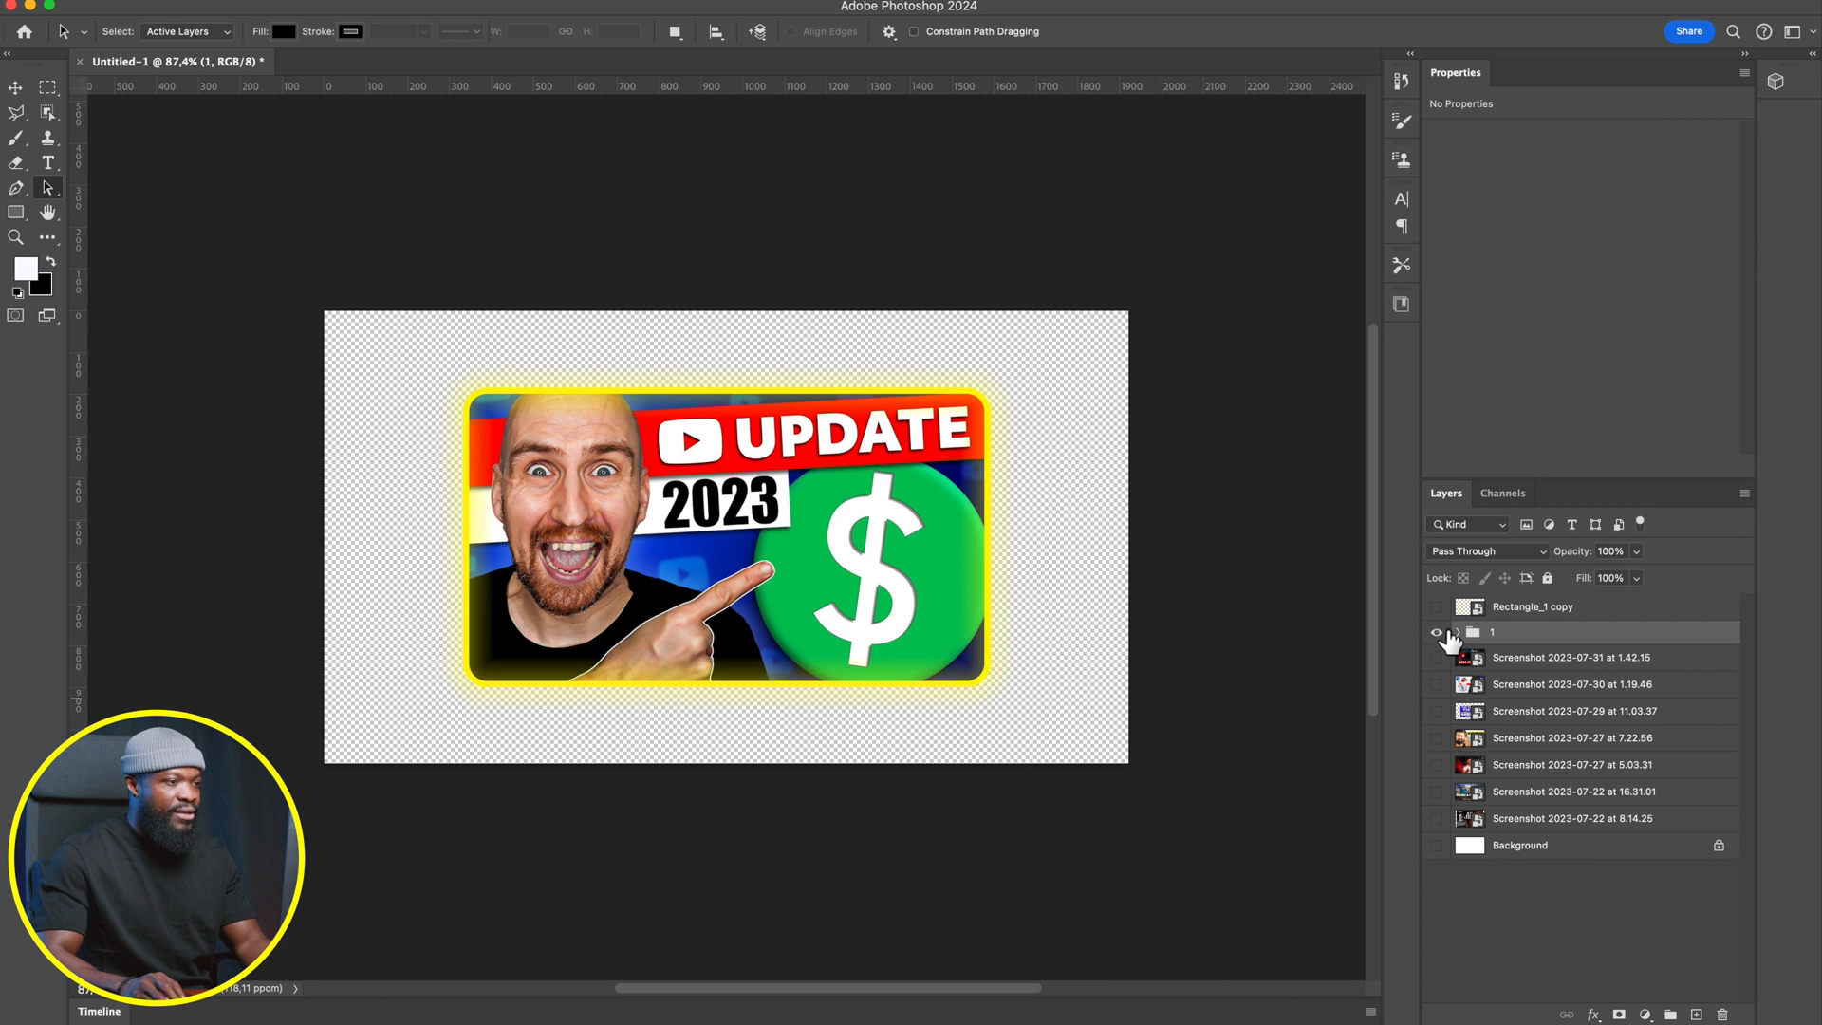
Hide group 1 and show the Rectangle_1 copy and Screenshot 2023-07-31 at 1.42.15 layers
{"action": "left_click", "coordinate": [1437, 632]}
{"action": "left_click", "coordinate": [1437, 608]}
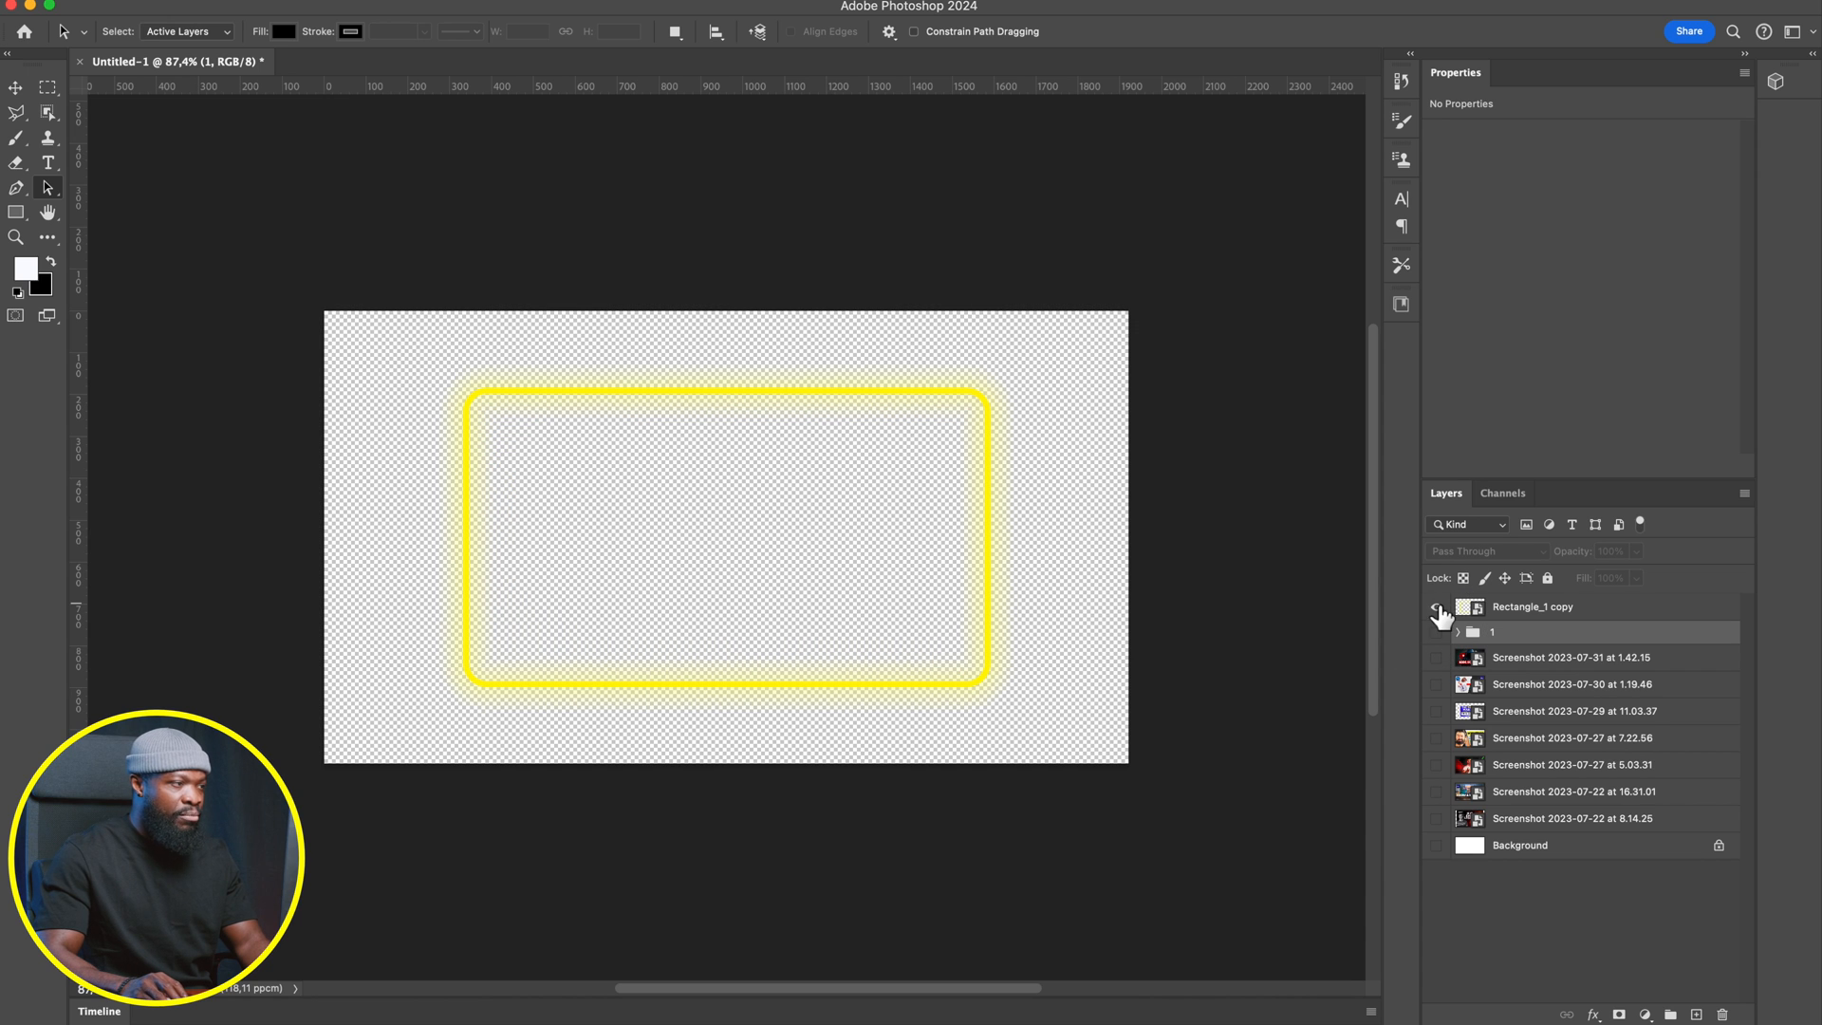
{"action": "left_click", "coordinate": [1437, 658]}
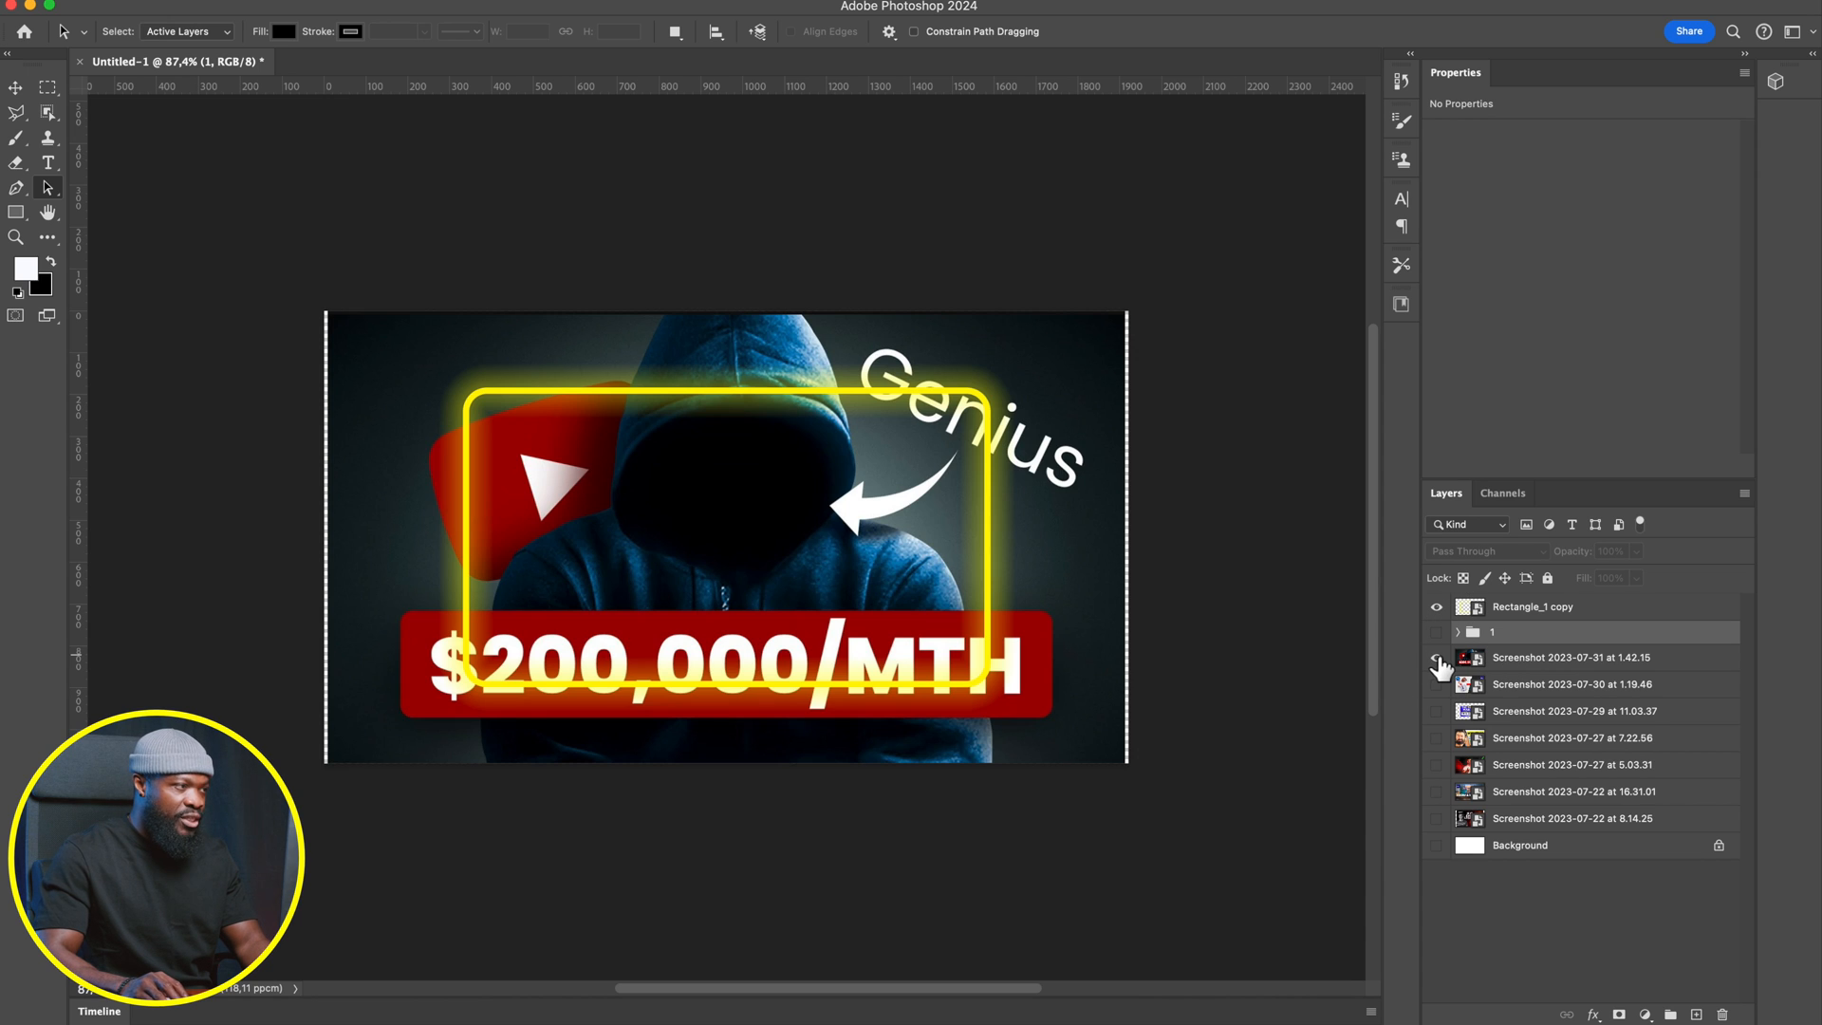
Scale the Screenshot 2023-07-31 at 1.42.15 layer down to fit the yellow frame
{"action": "left_click", "coordinate": [15, 88]}
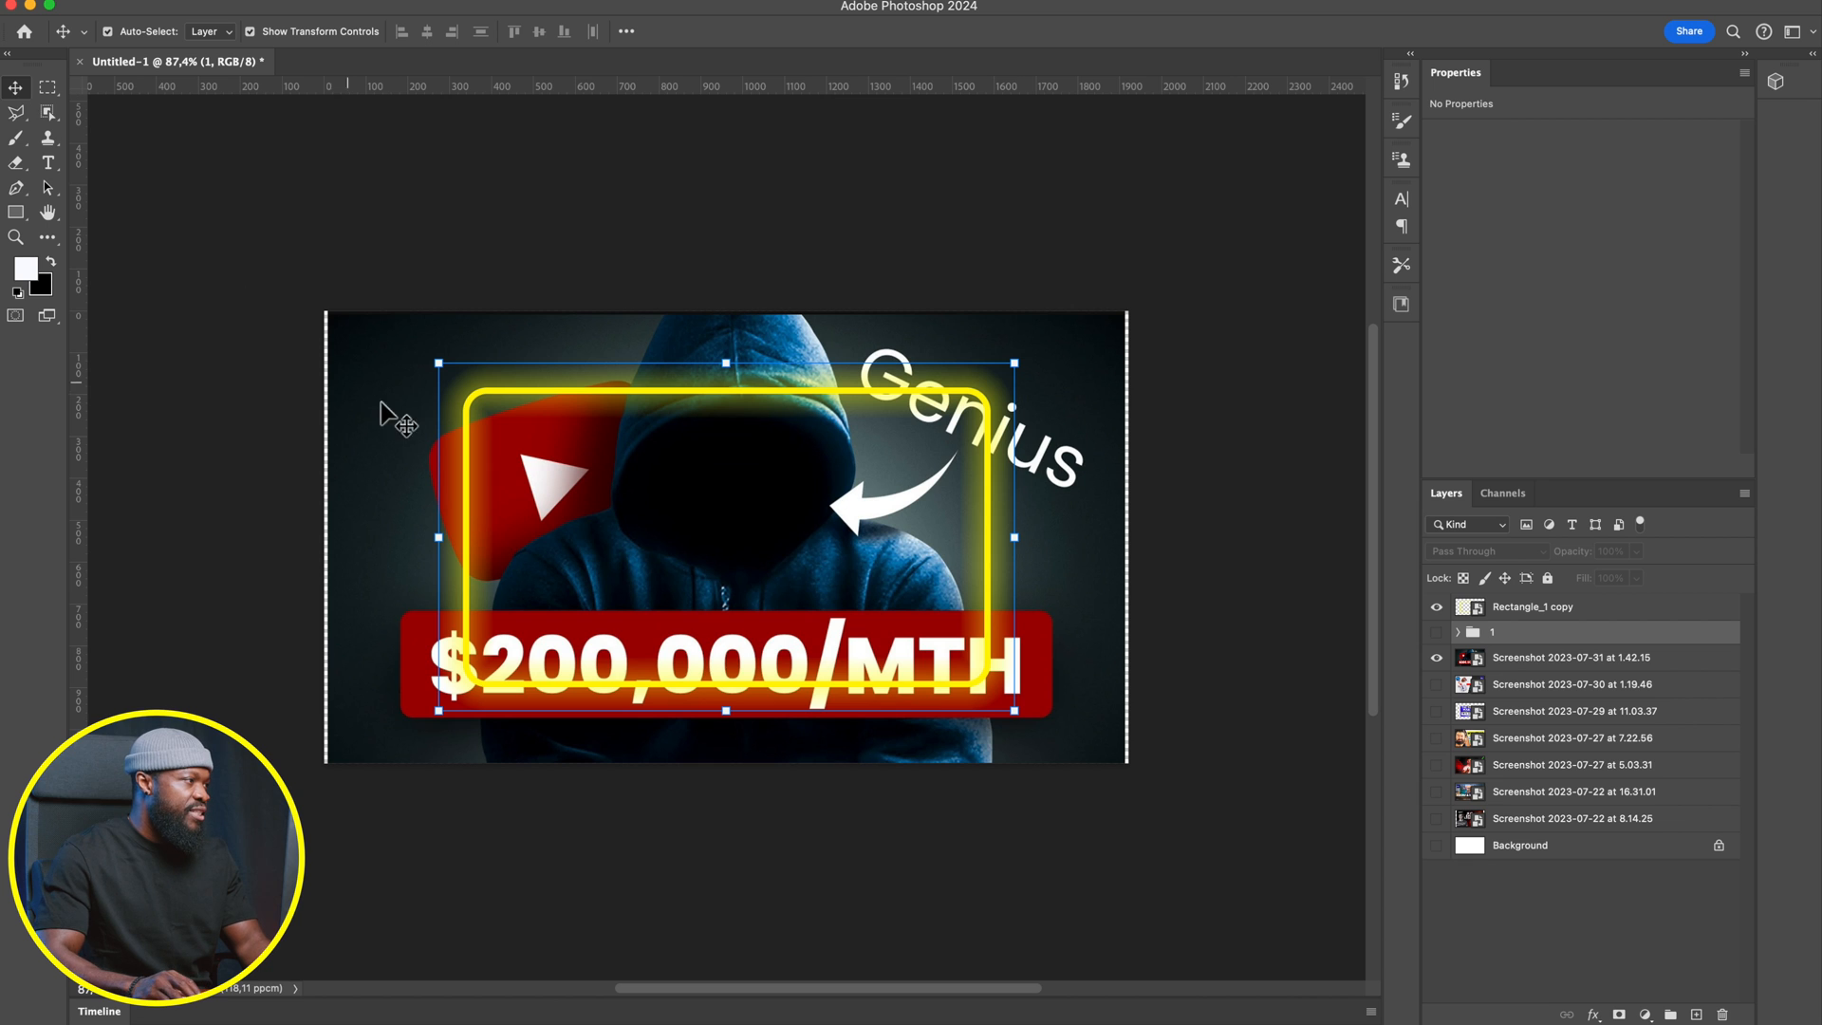
{"action": "left_click", "coordinate": [1547, 665]}
{"action": "left_click_drag", "start_coordinate": [329, 313], "coordinate": [441, 375]}
{"action": "left_click_drag", "start_coordinate": [1126, 764], "coordinate": [1040, 723]}
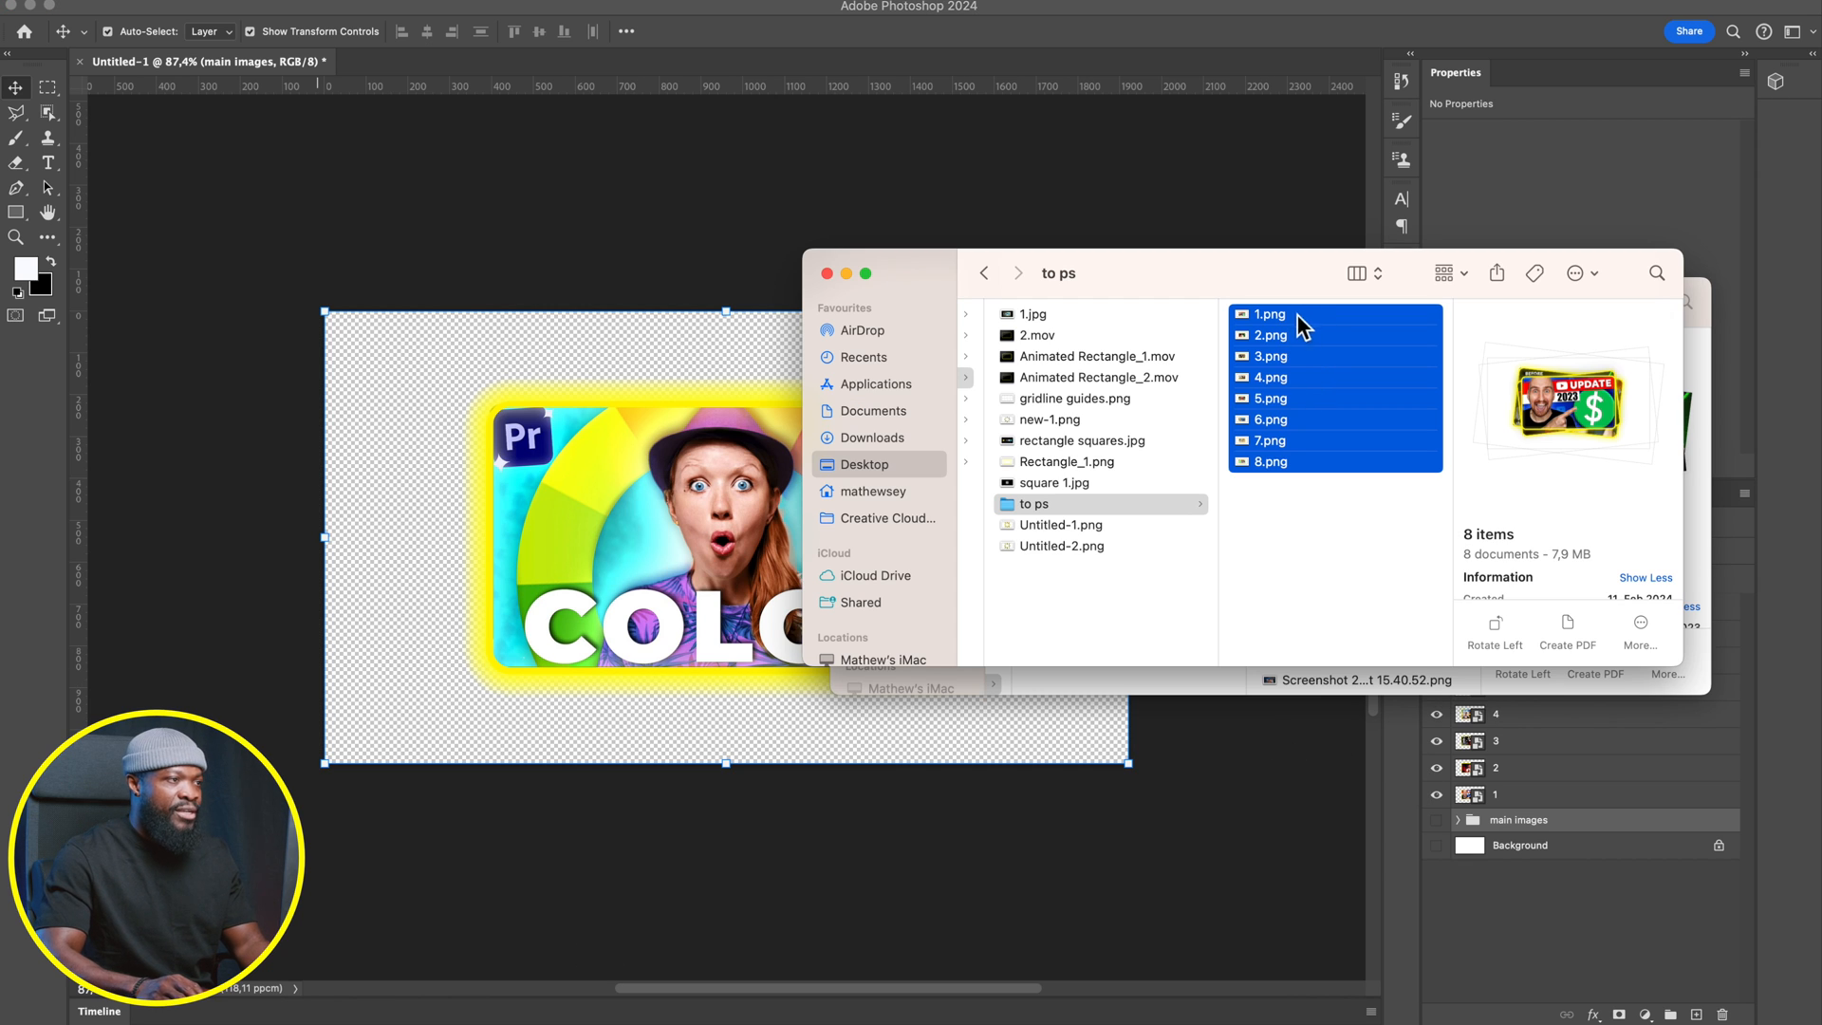
Return from the Finder folder to ps to the Photoshop document and hide image layers 1 to 8
{"action": "mouse_move", "coordinate": [1310, 315]}
{"action": "left_mouse_down"}
{"action": "mouse_move", "coordinate": [721, 446]}
{"action": "mouse_move", "coordinate": [691, 472]}
{"action": "mouse_move", "coordinate": [1329, 332]}
{"action": "left_mouse_up"}
{"action": "left_click", "coordinate": [819, 224]}
{"action": "left_click", "coordinate": [1459, 800]}
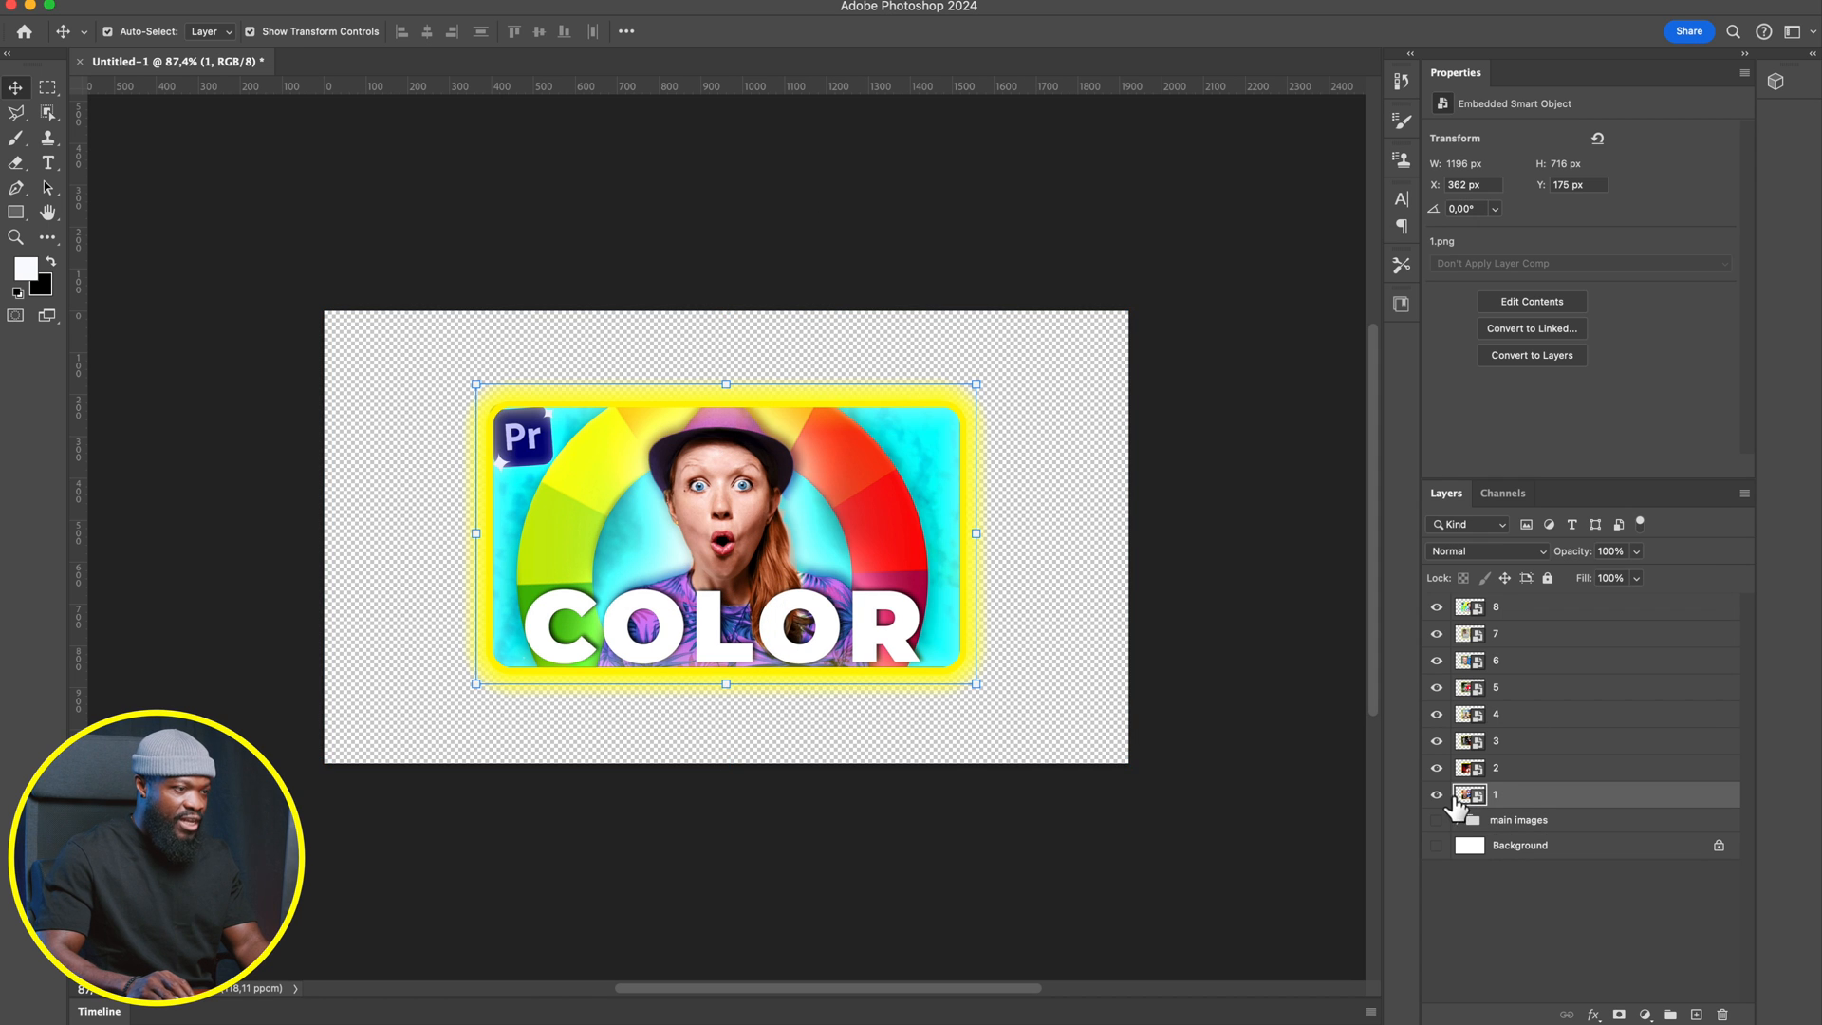
{"action": "left_click_drag", "start_coordinate": [1445, 802], "coordinate": [1450, 849]}
Show the white Background layer and add a new empty layer directly above it
{"action": "left_click", "coordinate": [1439, 846]}
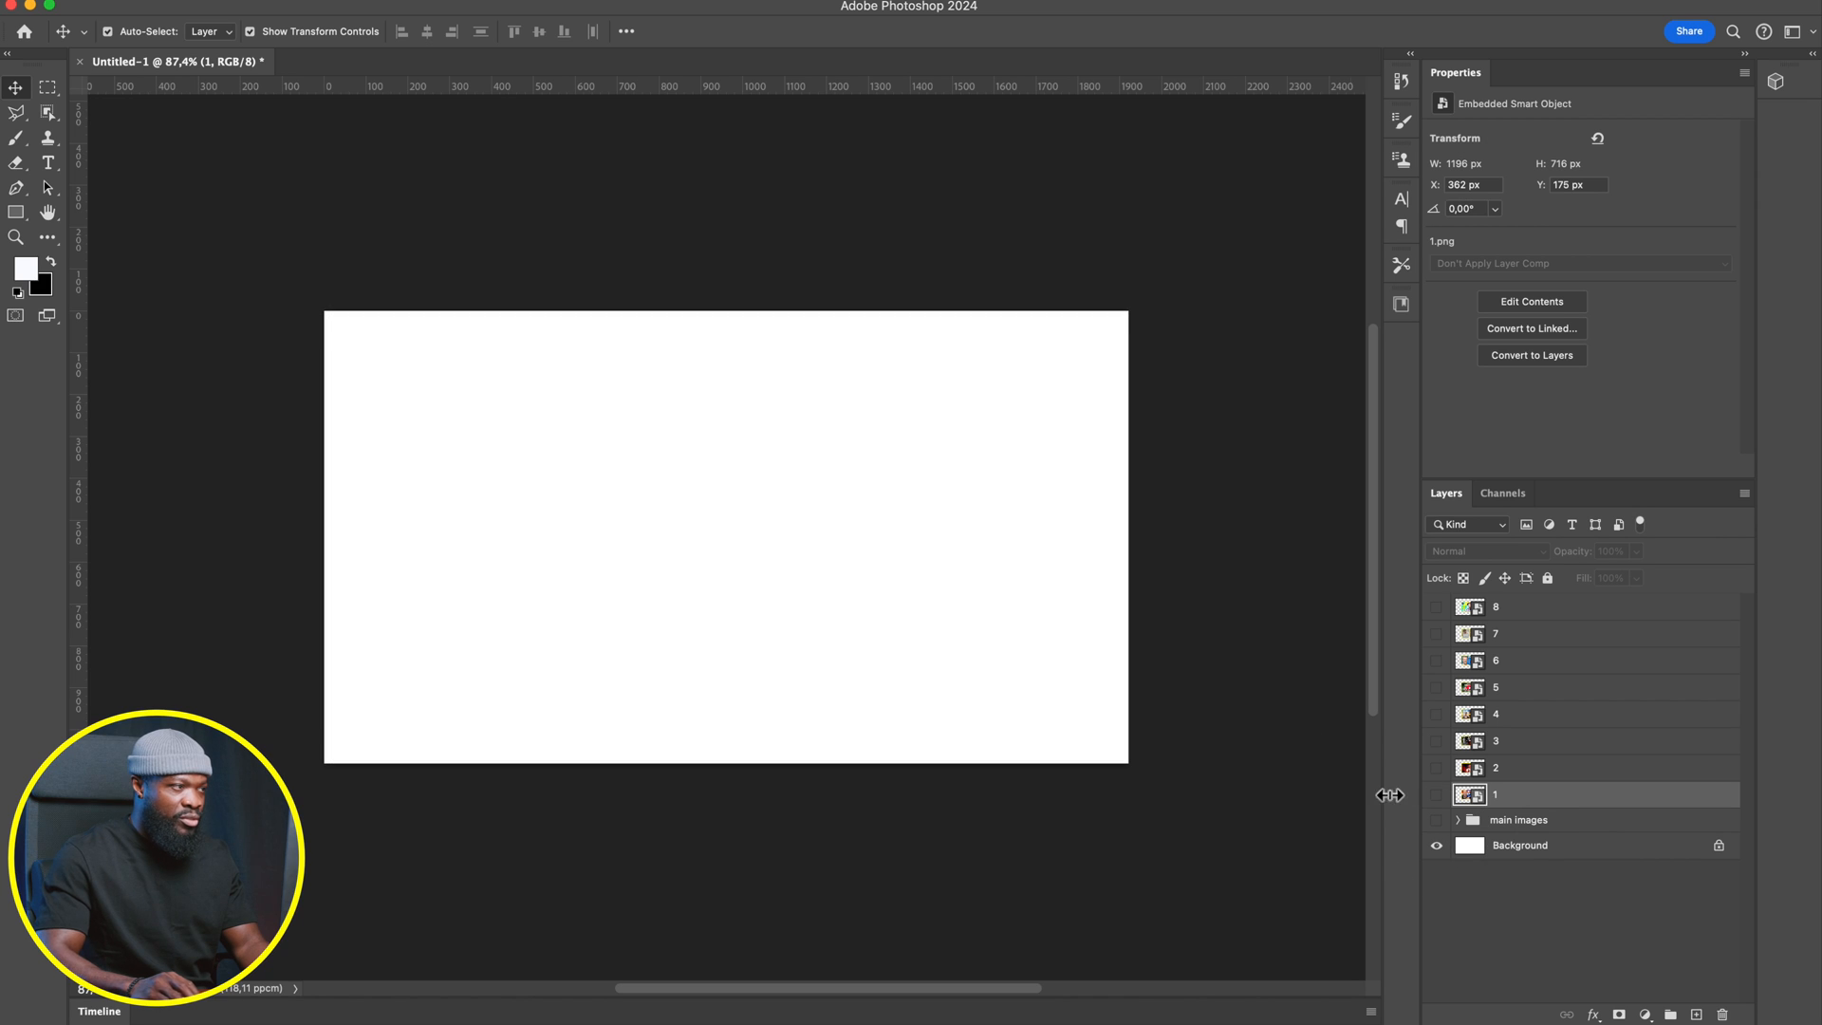
{"action": "left_click", "coordinate": [1597, 854]}
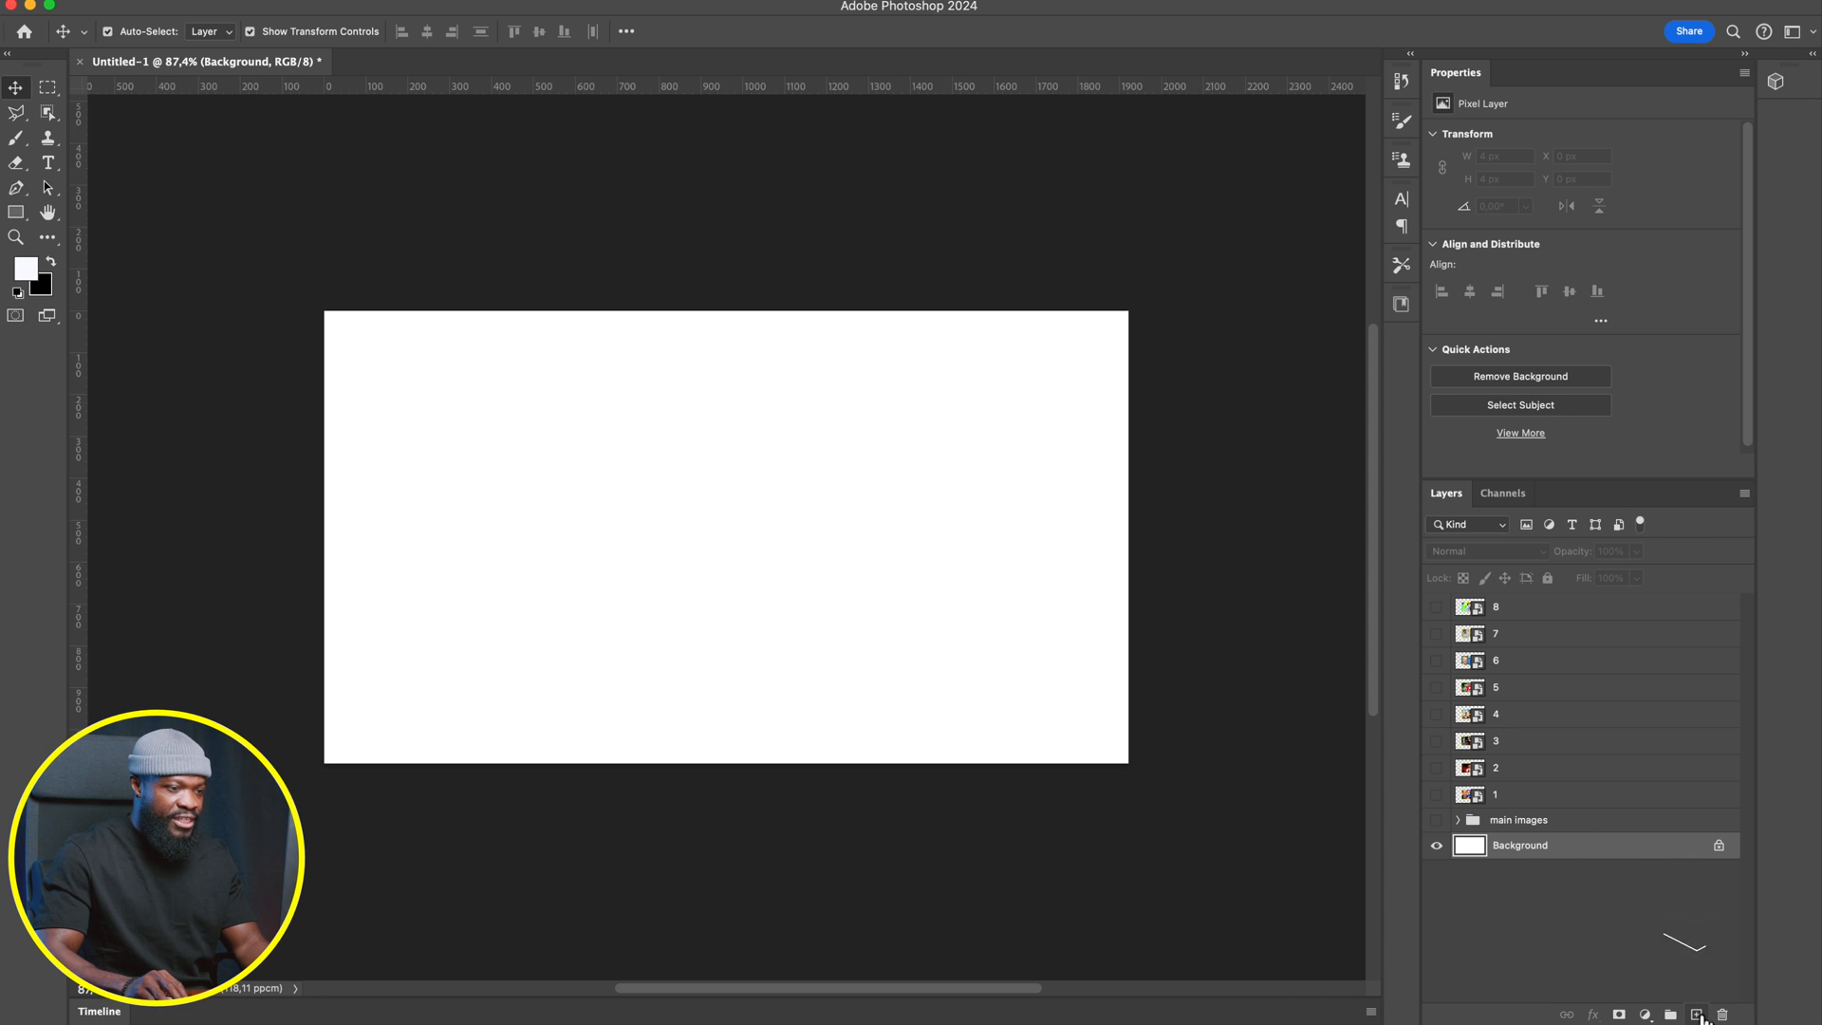
{"action": "left_click", "coordinate": [1698, 1015]}
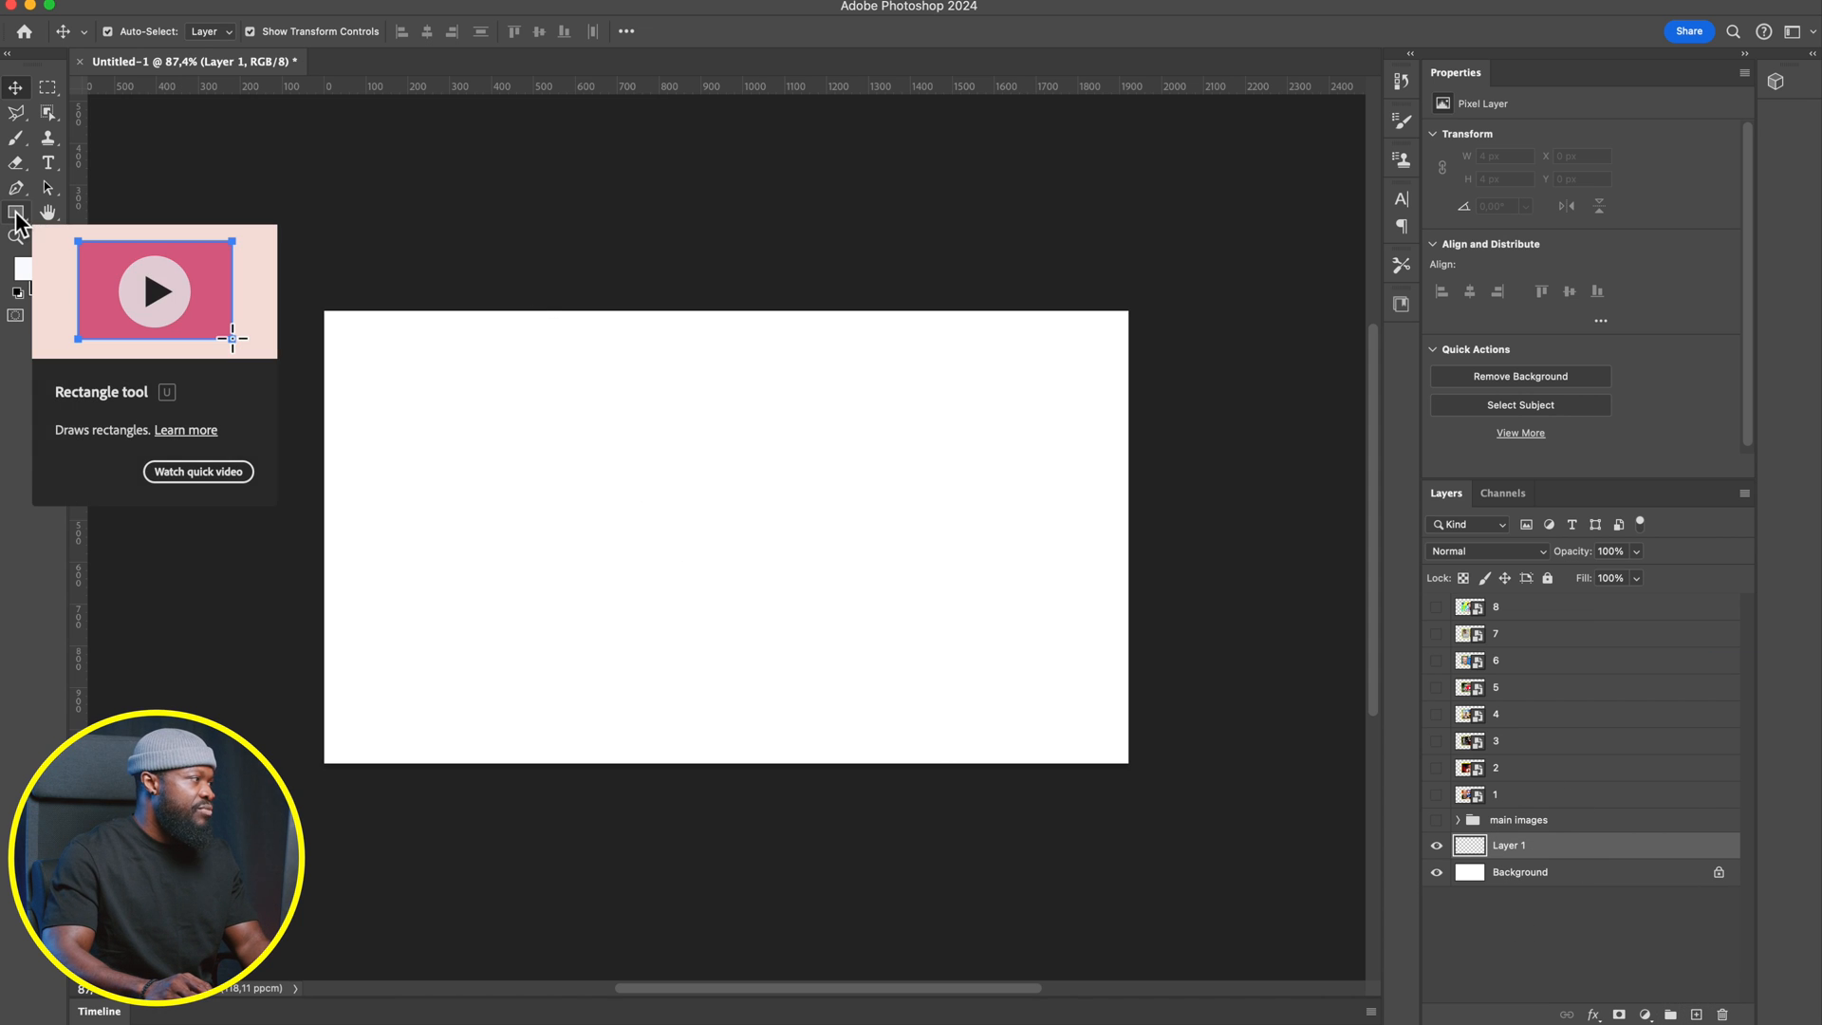
Draw a gray-filled rectangle shape without stroke, about 2058 × 1267 px, covering the whole canvas
{"action": "left_click", "coordinate": [15, 214]}
{"action": "left_click", "coordinate": [162, 38]}
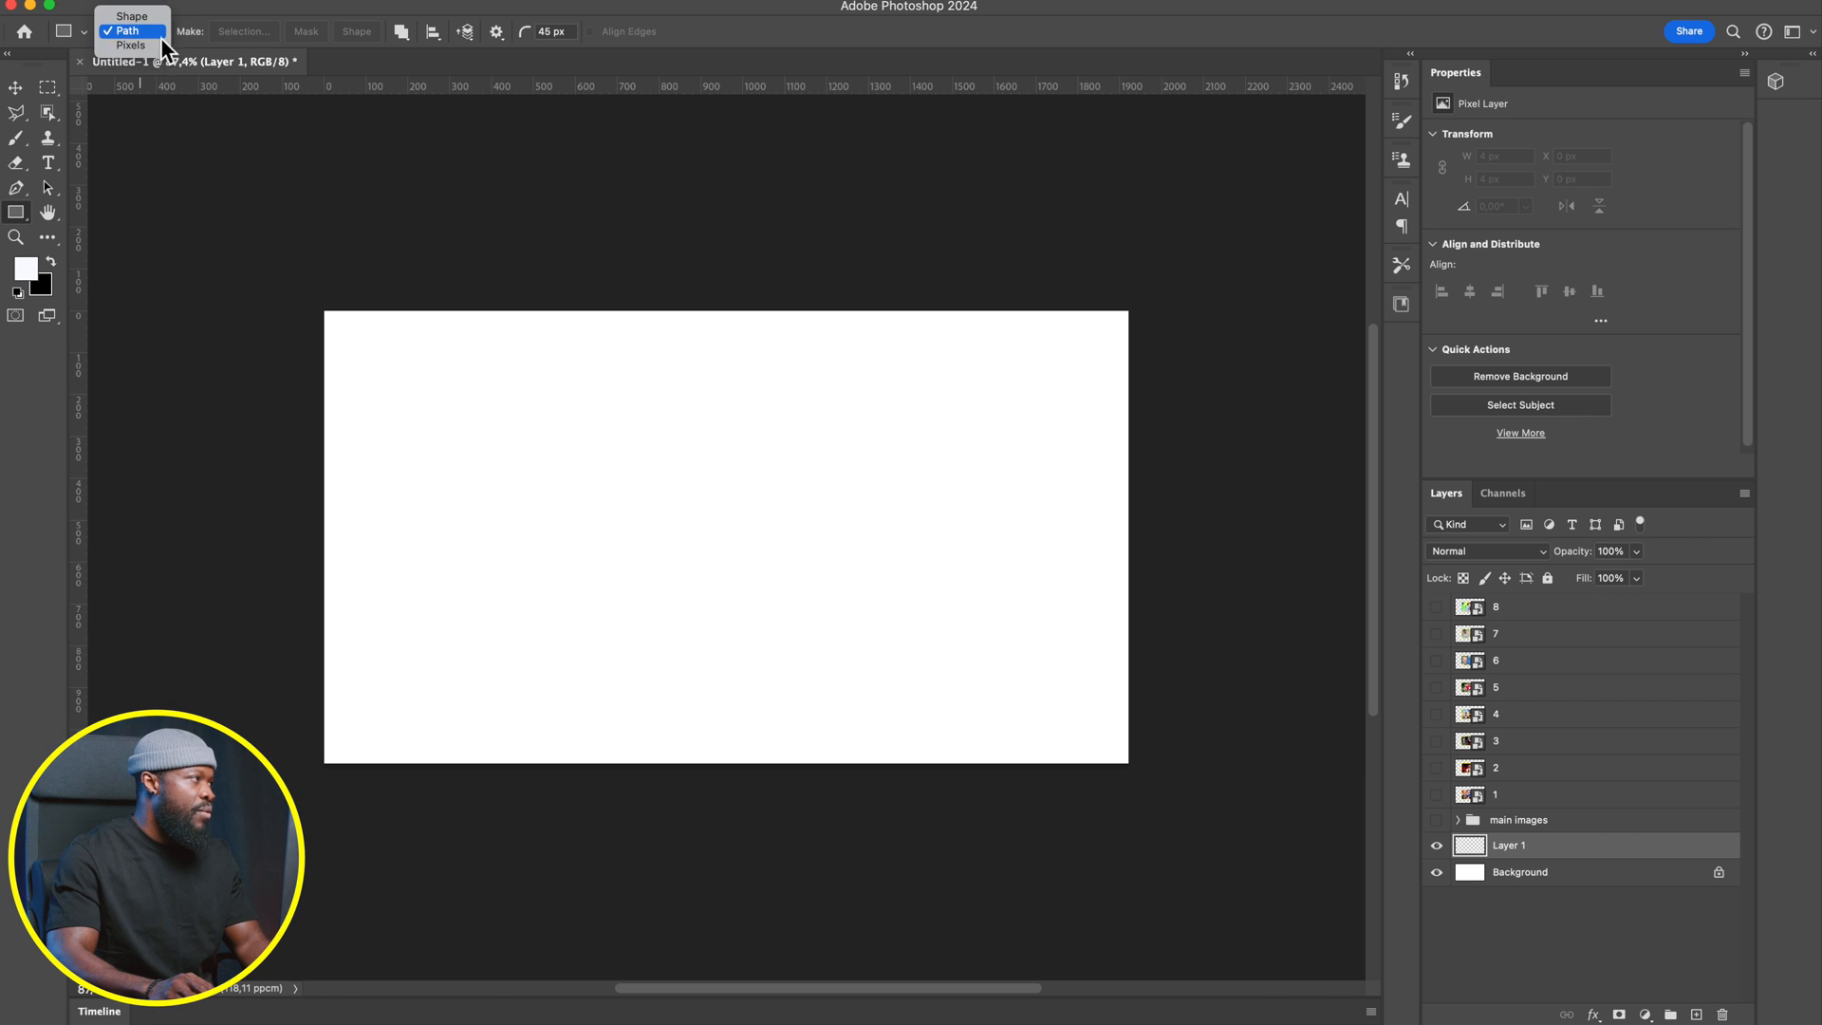
{"action": "left_click", "coordinate": [146, 16]}
{"action": "left_click", "coordinate": [208, 32]}
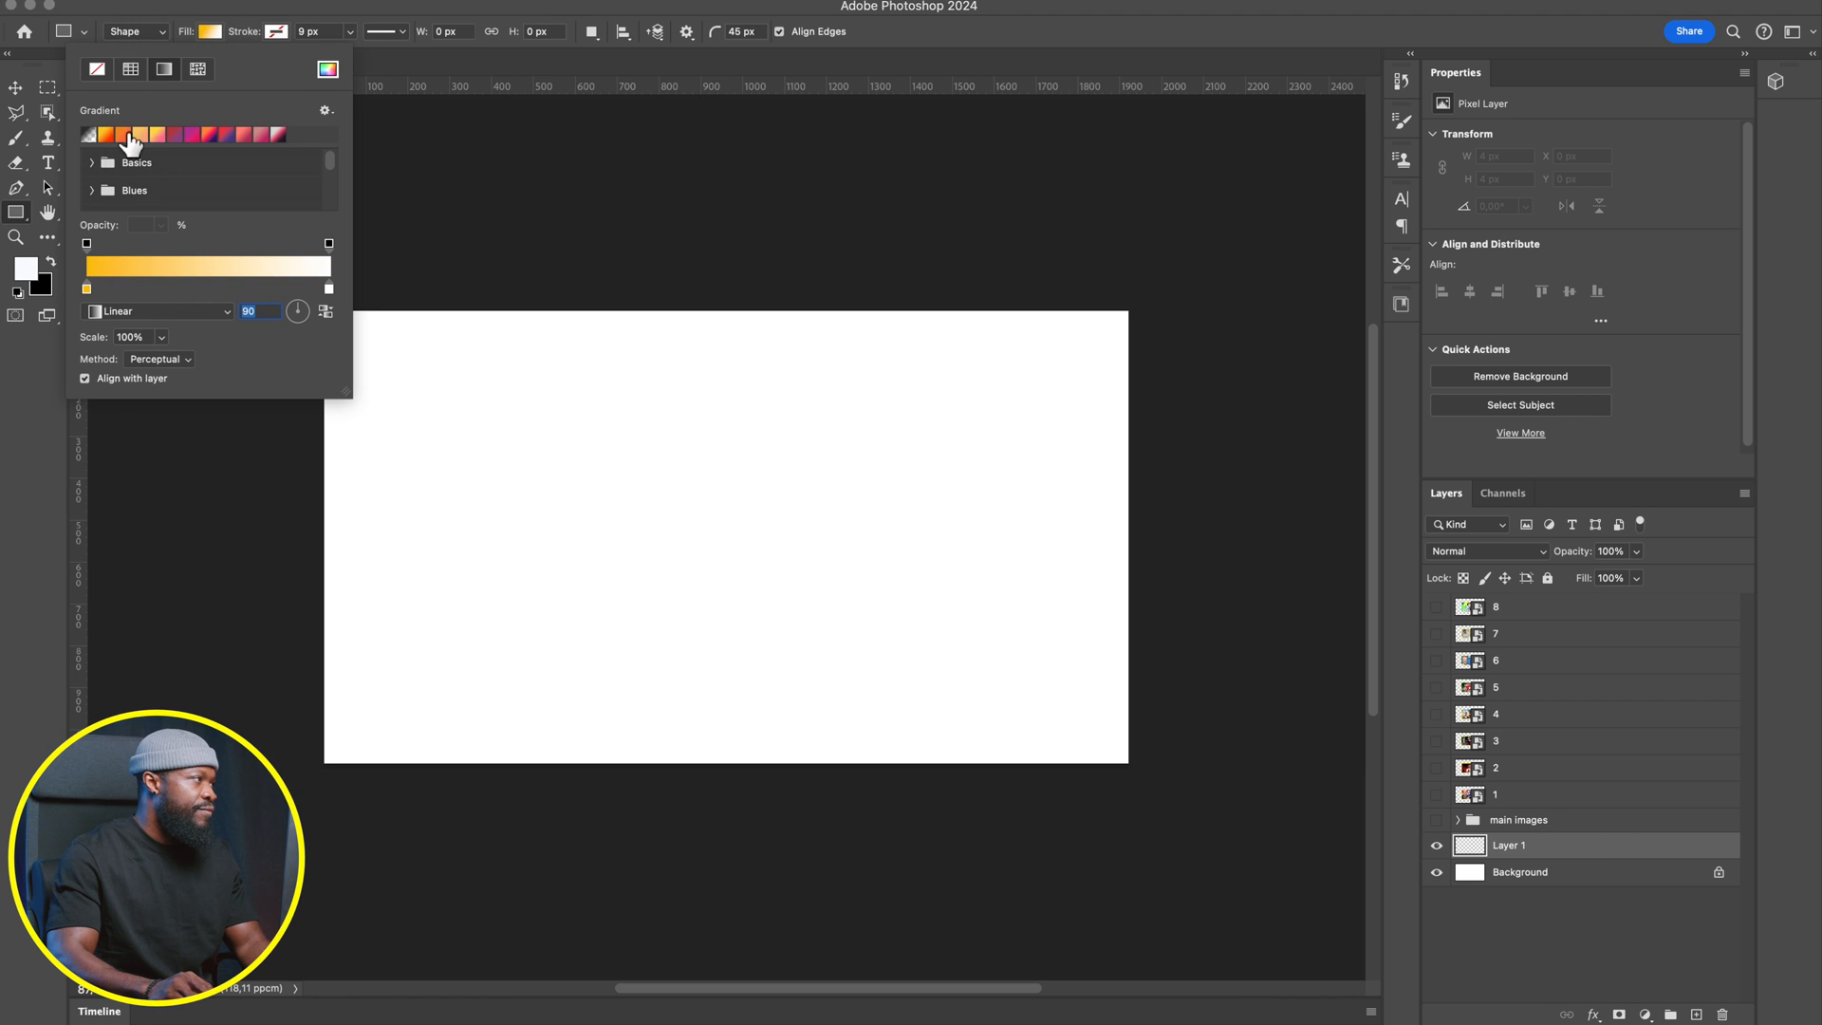
{"action": "left_click", "coordinate": [96, 68]}
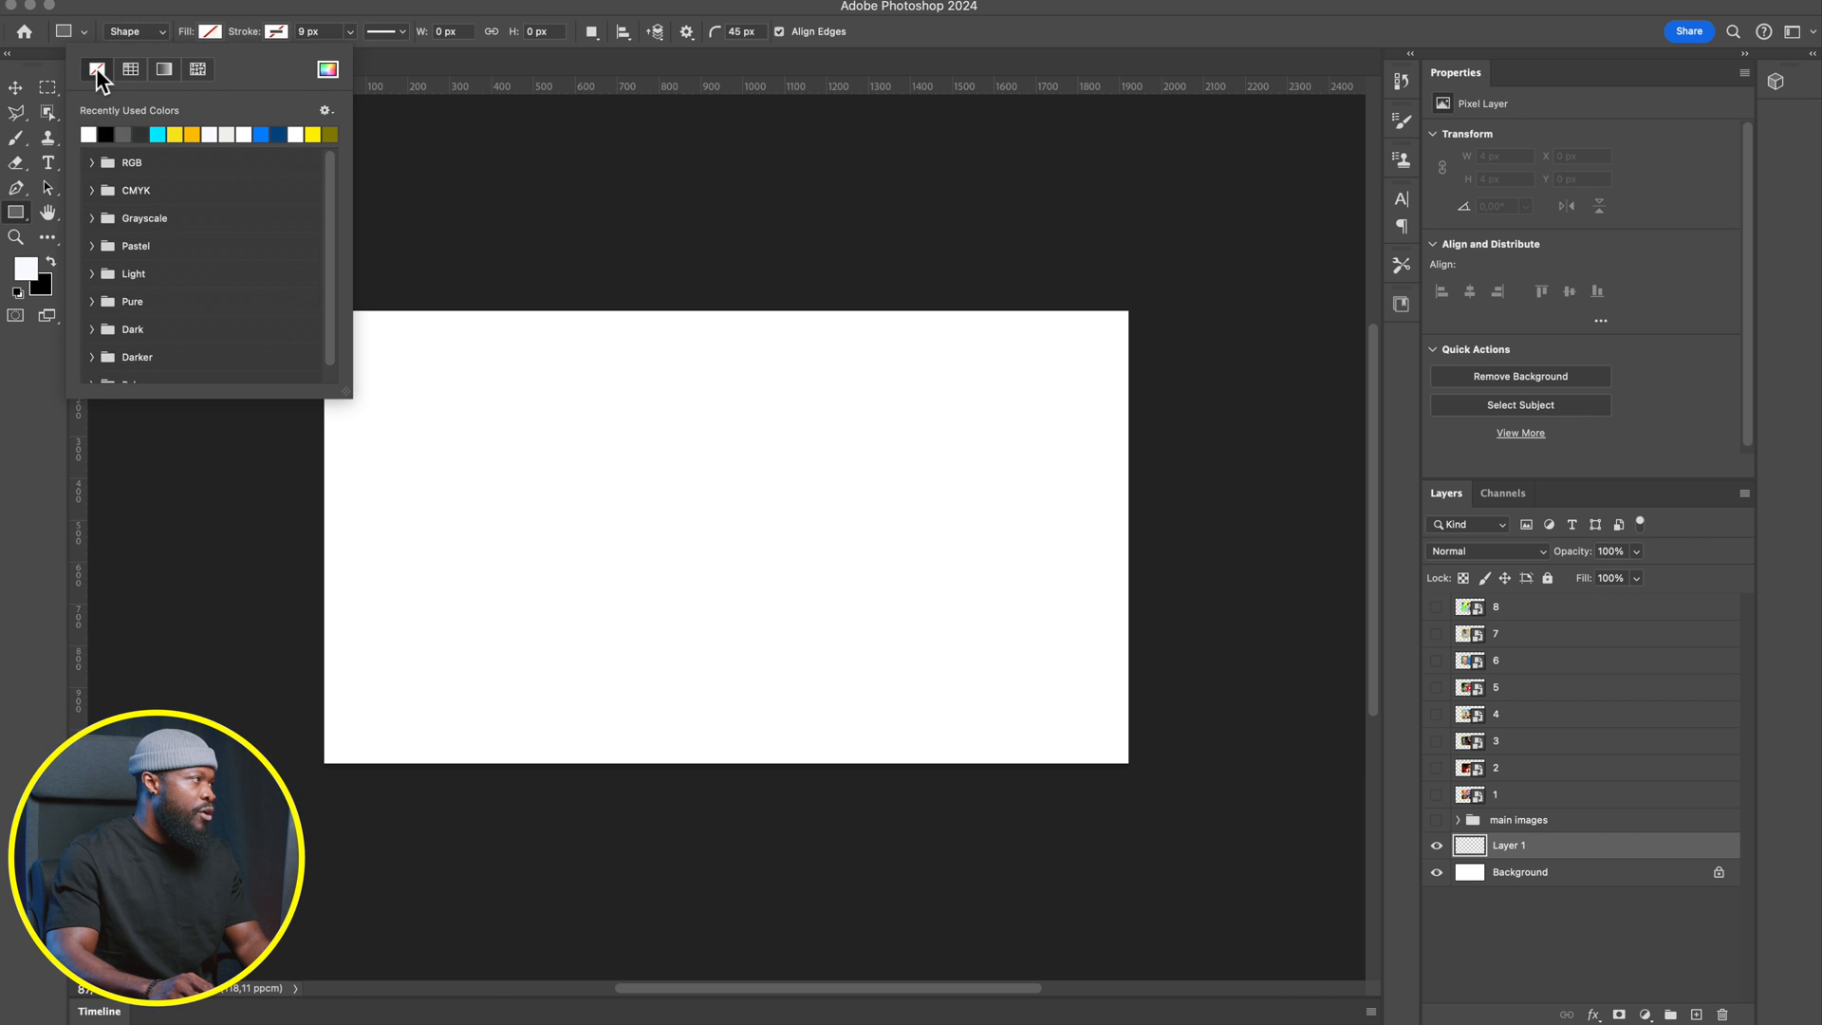
{"action": "left_click", "coordinate": [126, 139]}
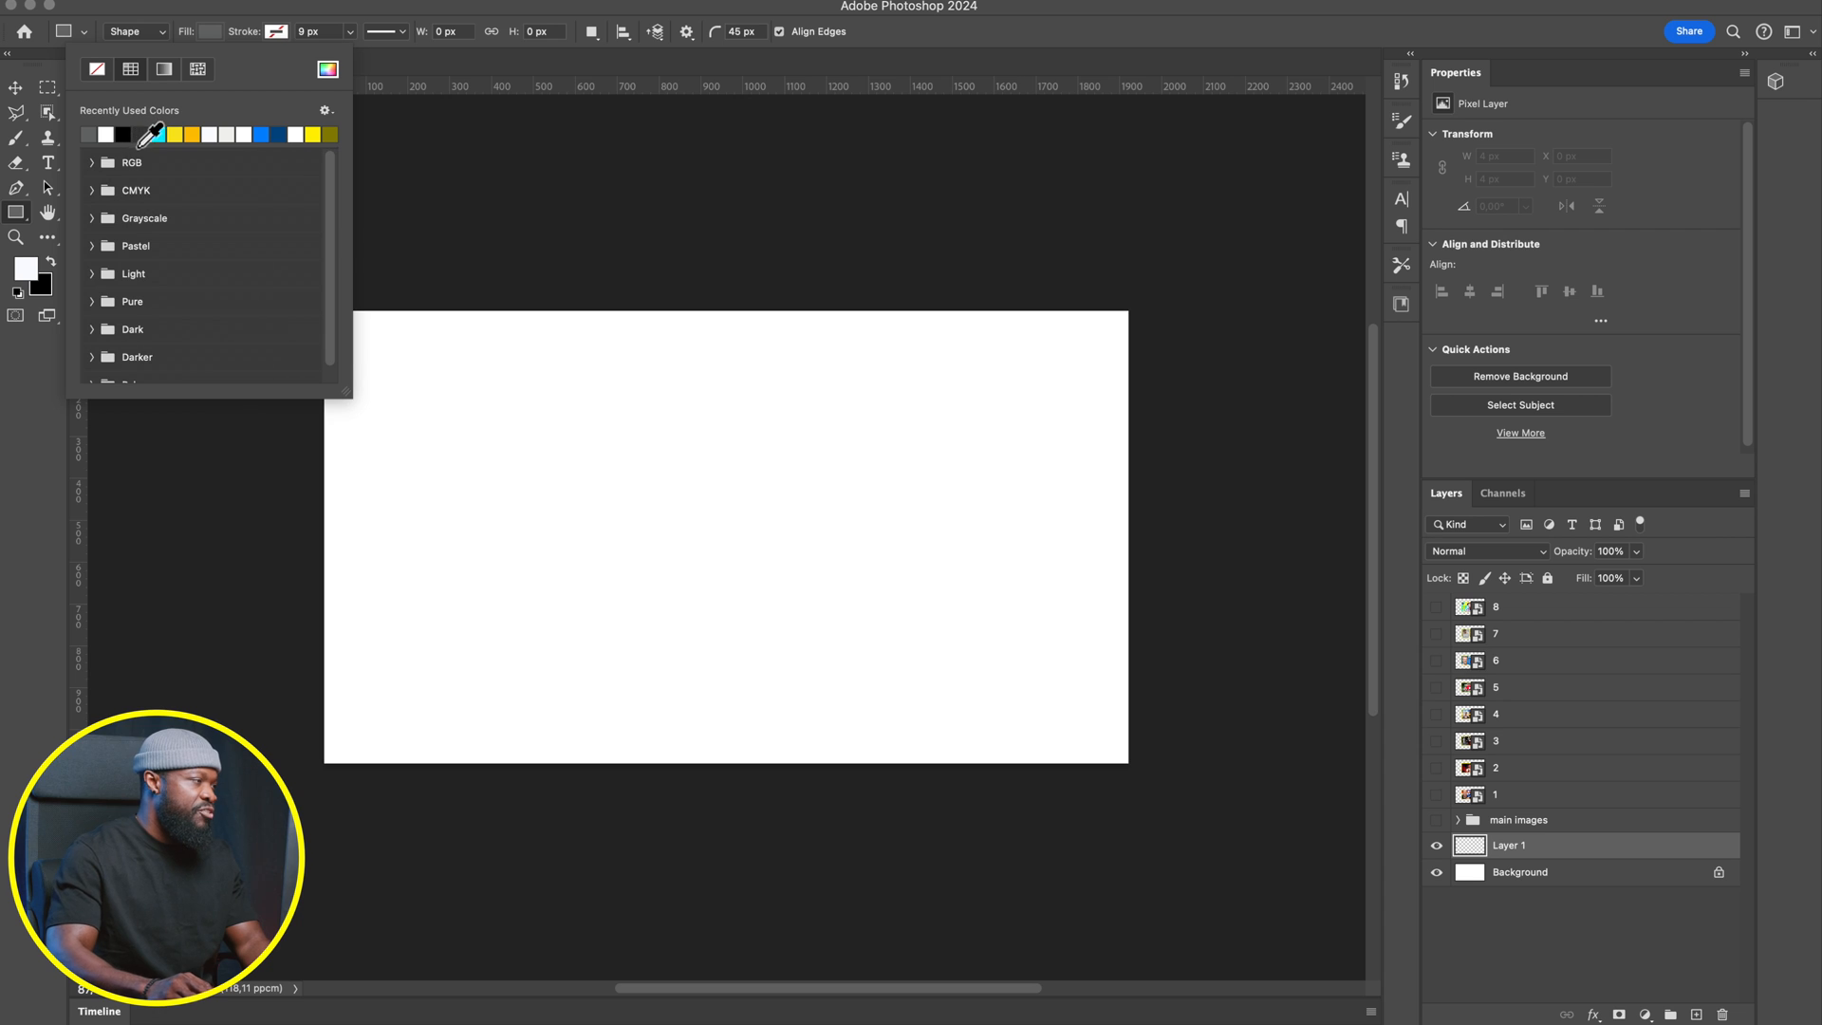
{"action": "left_click", "coordinate": [306, 298]}
{"action": "left_click_drag", "start_coordinate": [300, 289], "coordinate": [1159, 820]}
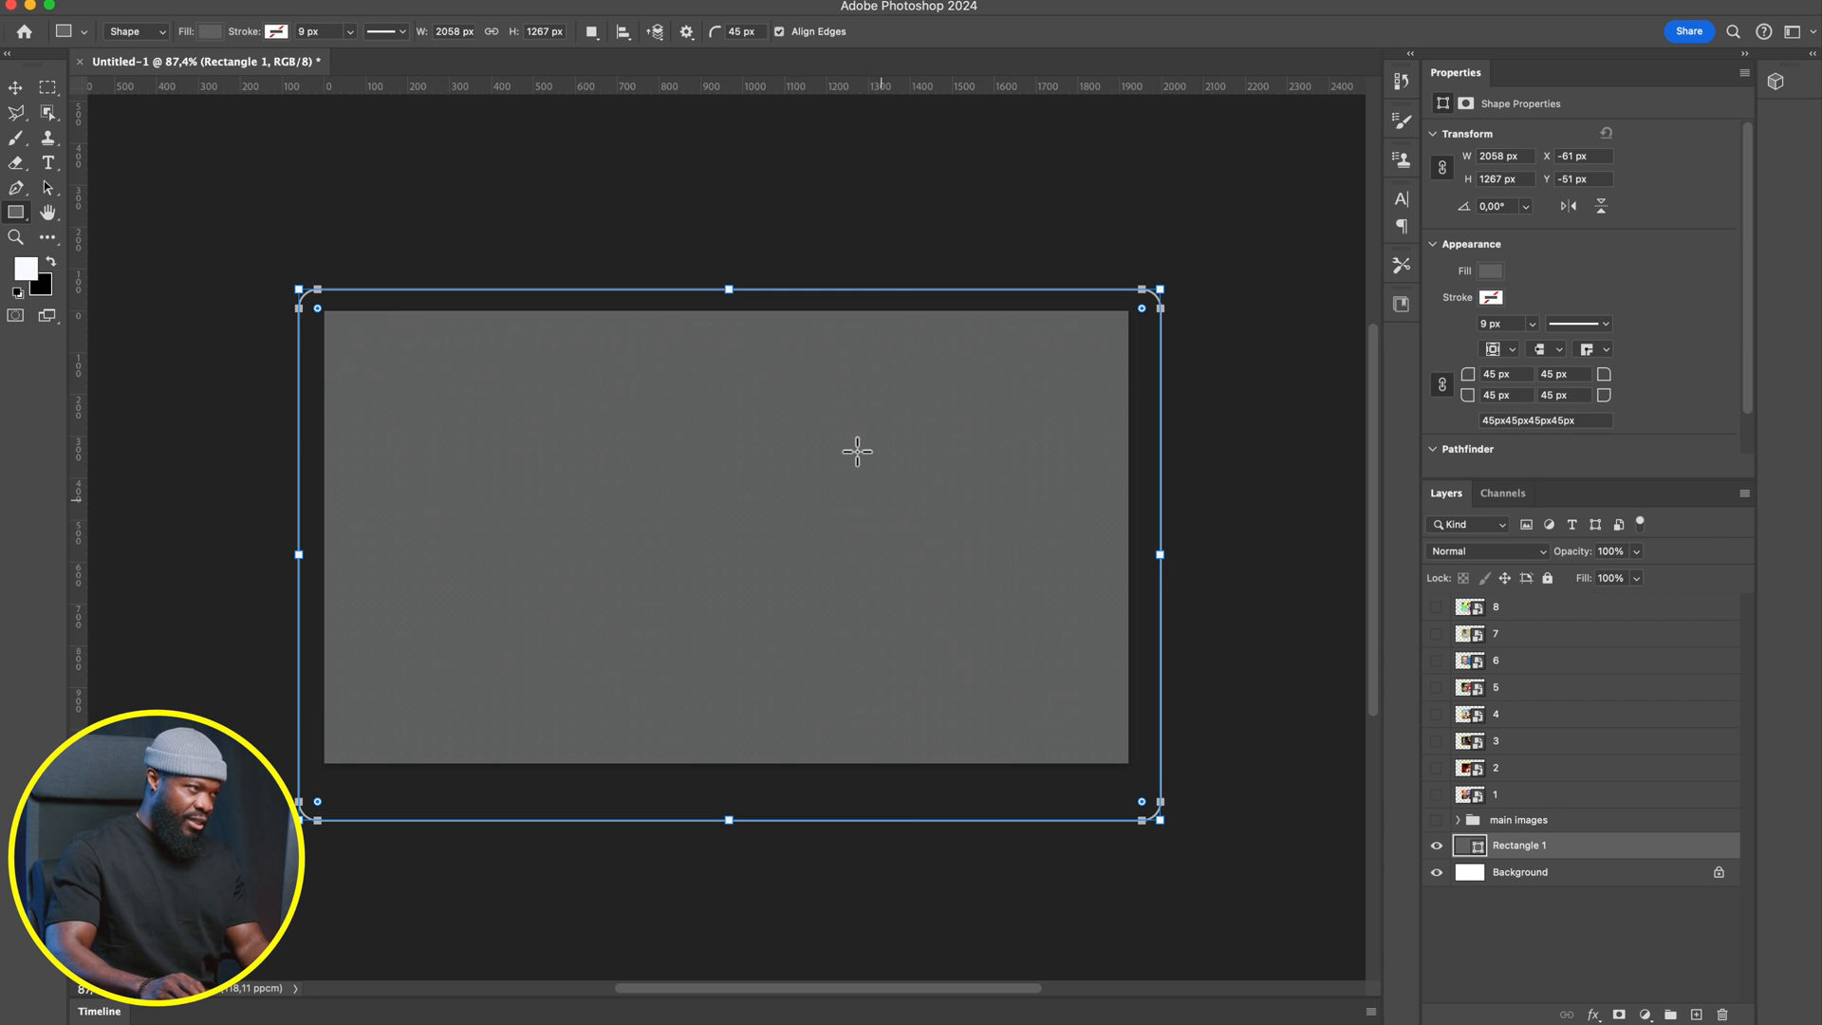
Place Gridline_1.png from the Finder folder Free onto the canvas as a layer above the gray rectangle
{"action": "key", "text": "super+Tab"}
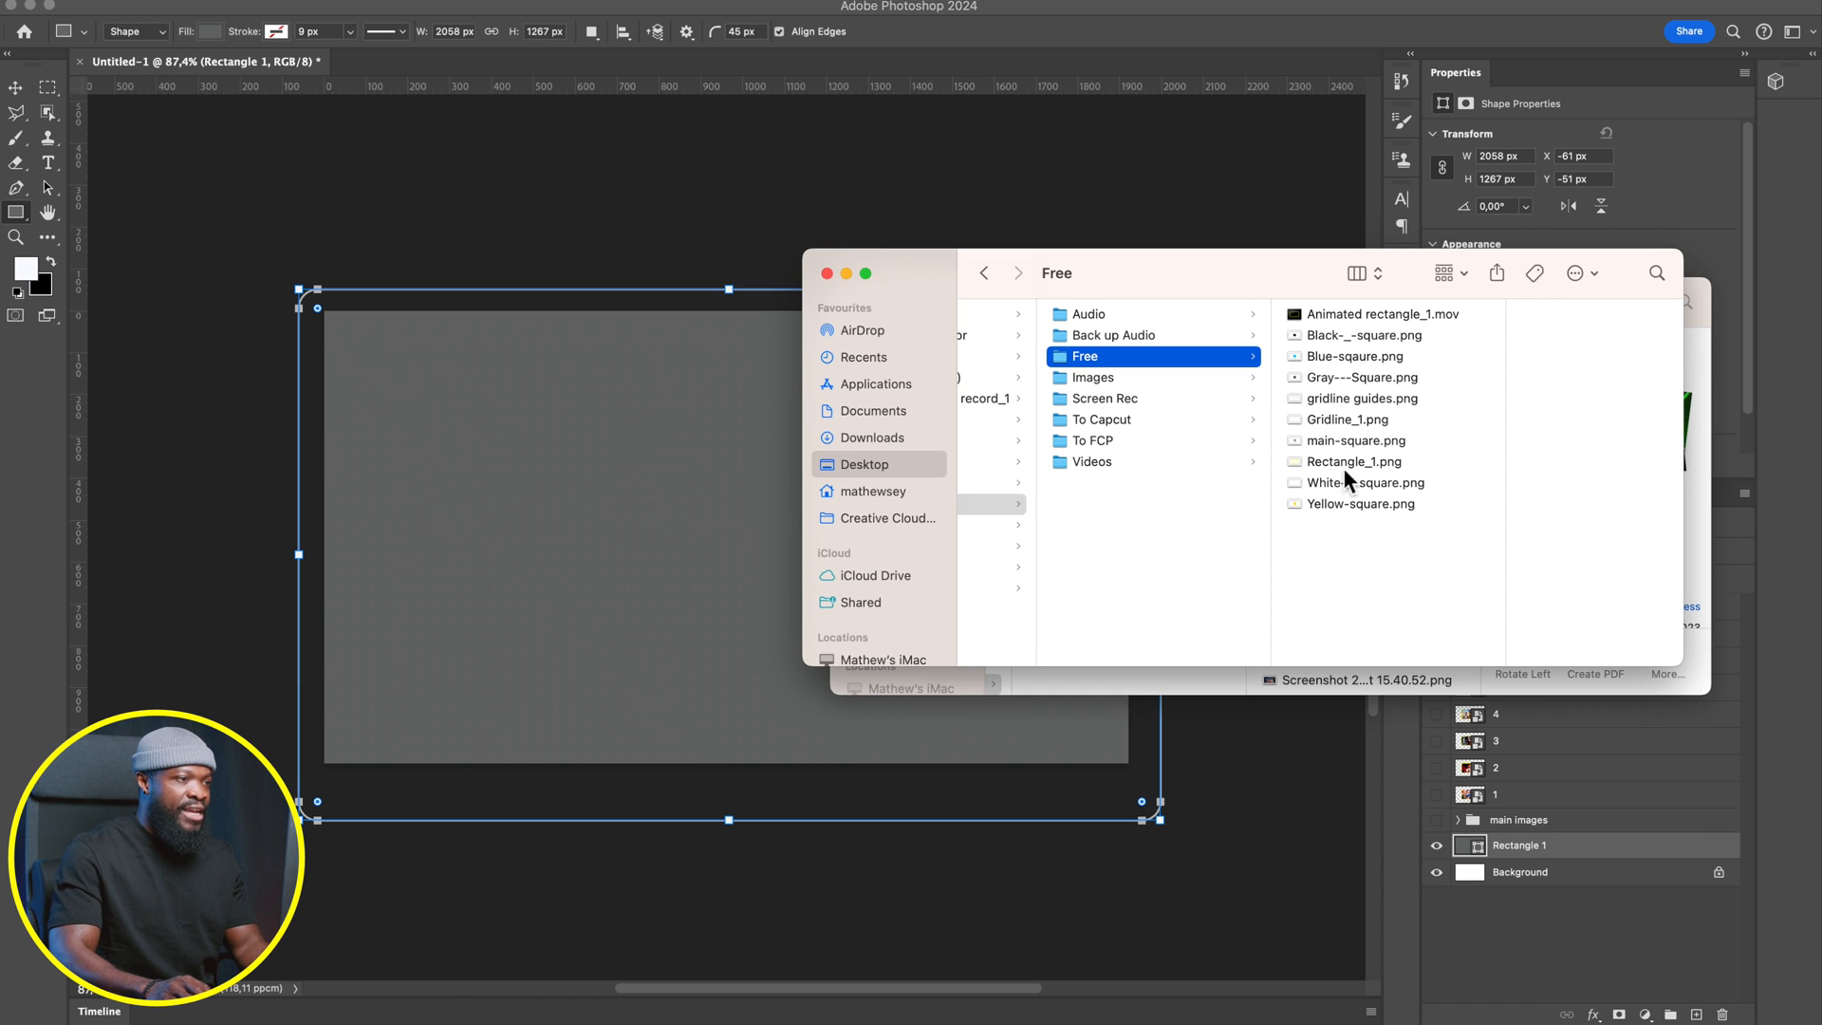
{"action": "left_click", "coordinate": [1357, 398]}
{"action": "left_click_drag", "start_coordinate": [1357, 397], "coordinate": [1008, 439]}
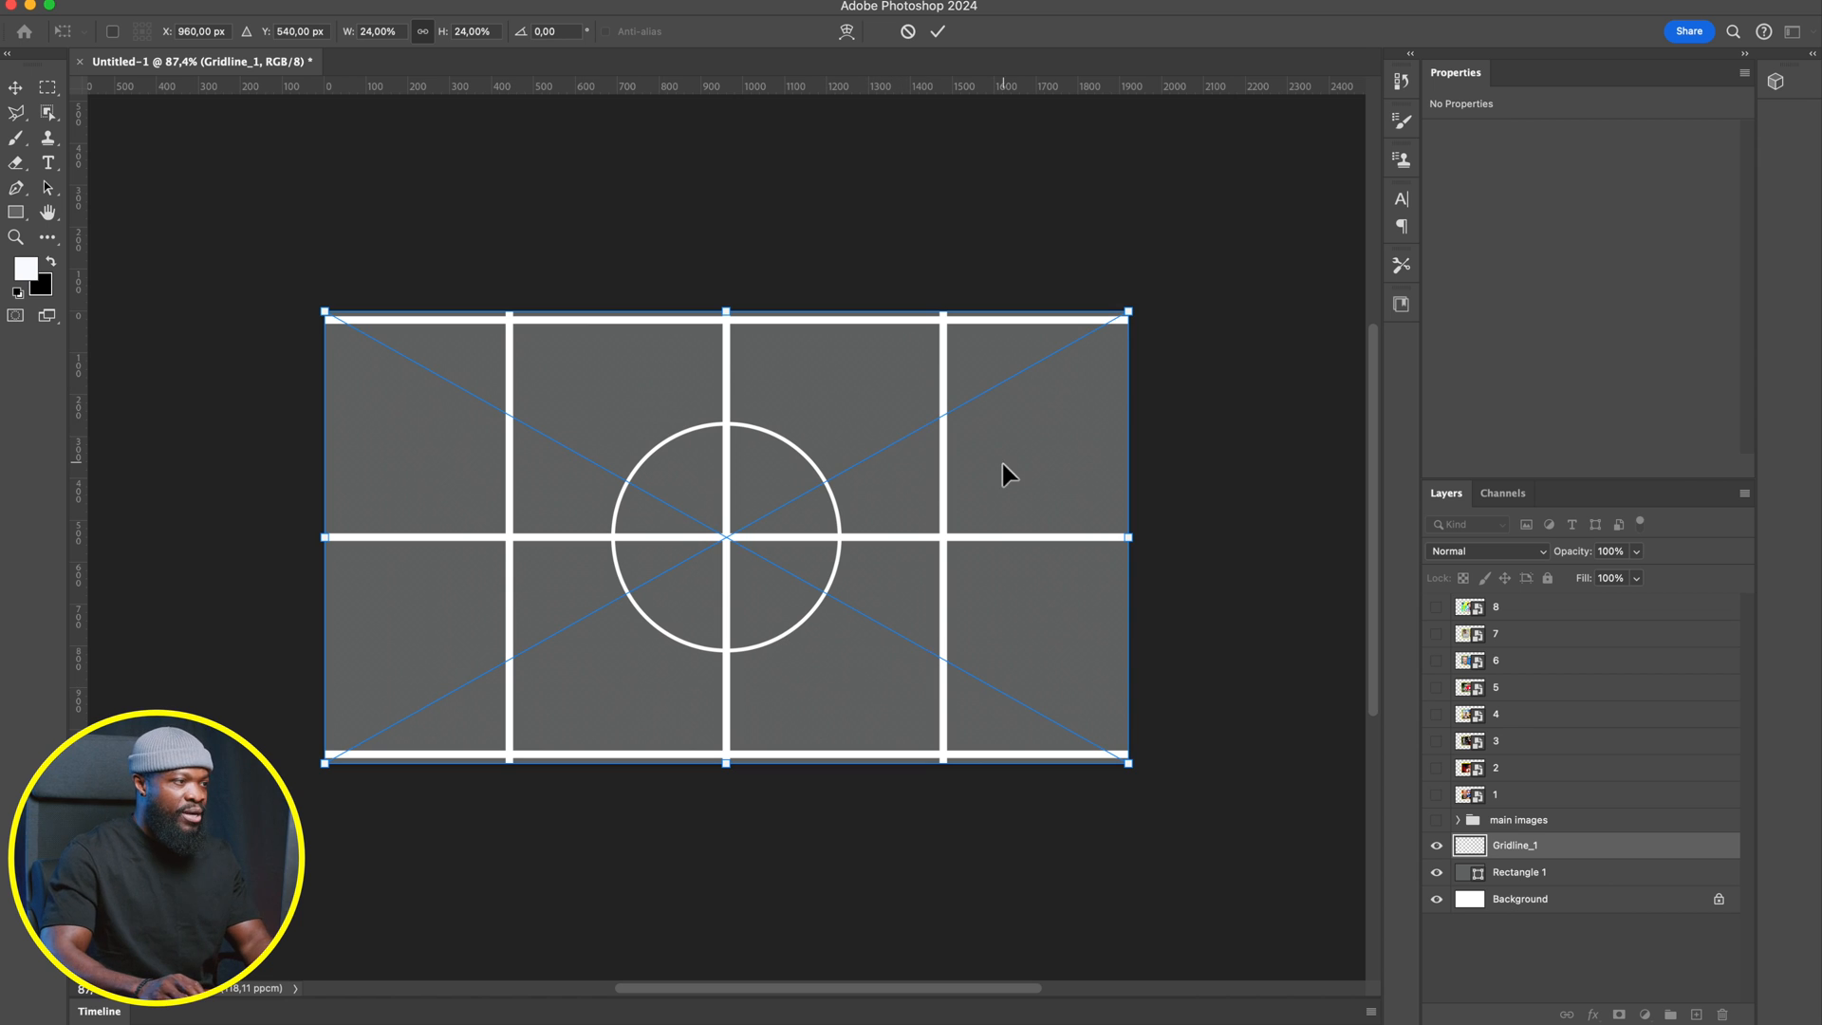
Show layer 1, scale it to 5%, and move it onto the horizontal grid line just outside the circle's left edge
{"action": "left_click", "coordinate": [1542, 800]}
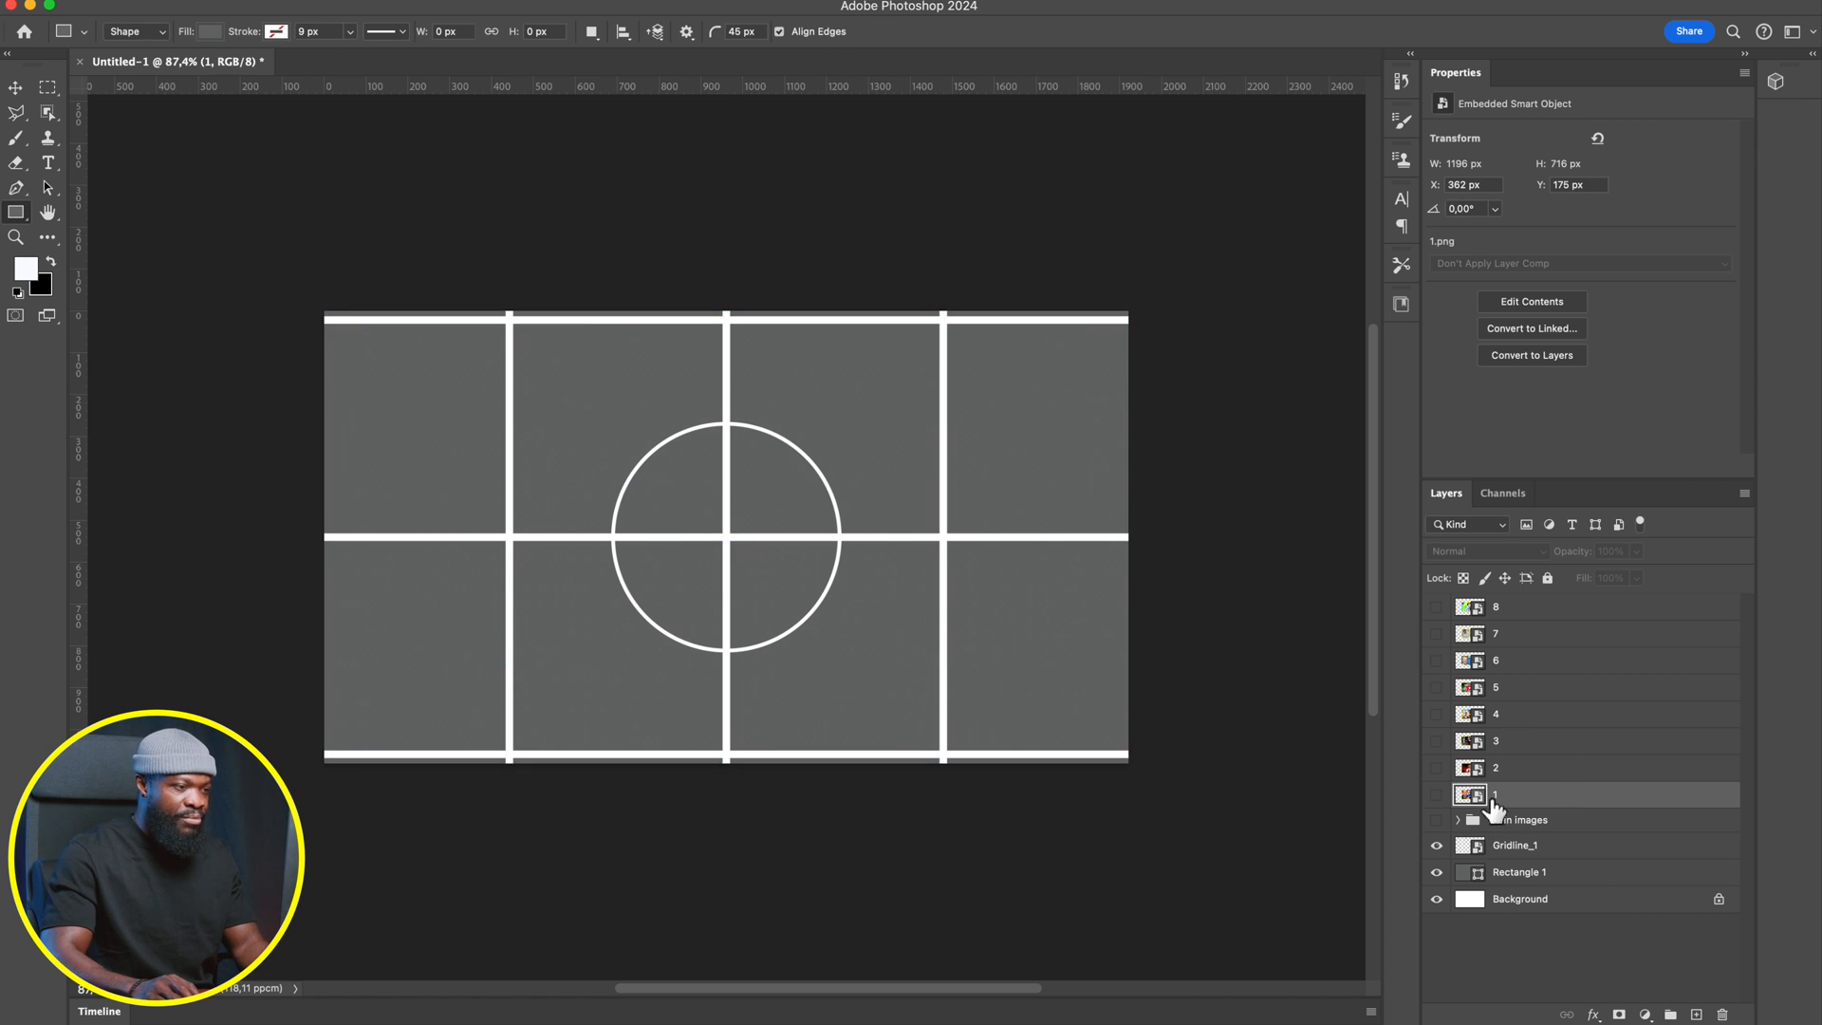
{"action": "left_click", "coordinate": [1437, 796]}
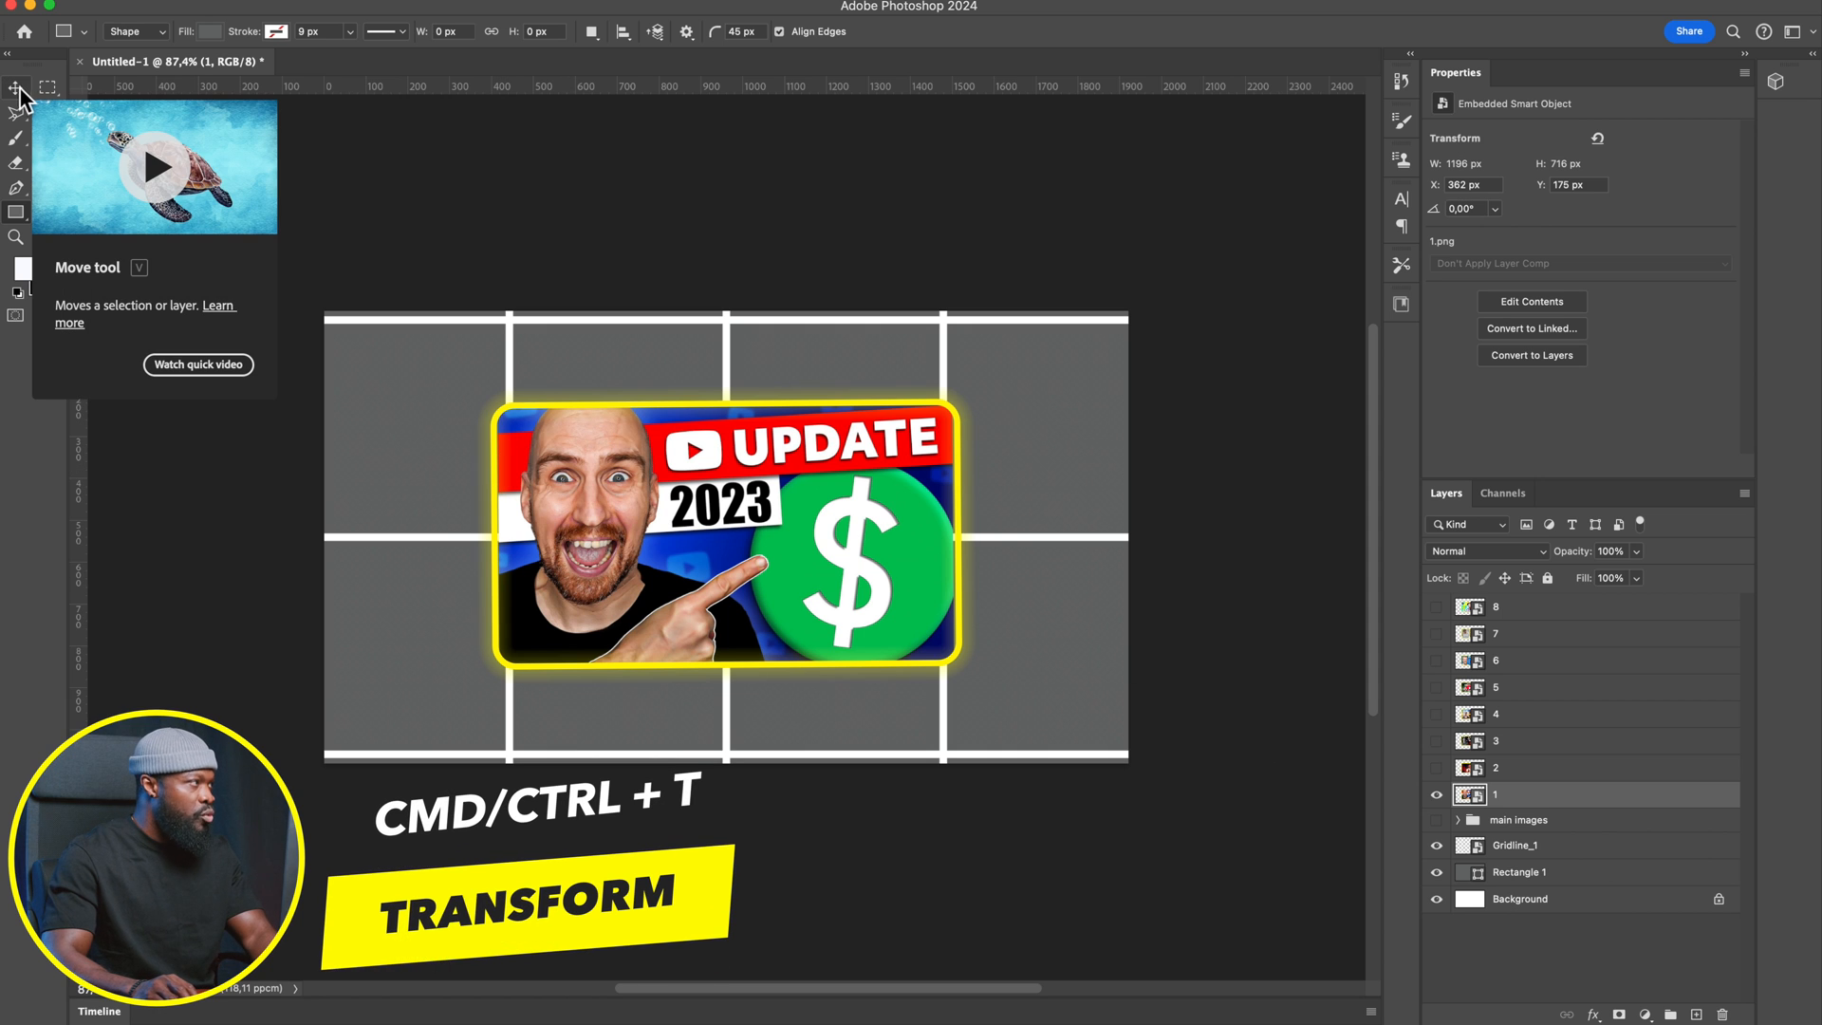
{"action": "key", "text": "super+t"}
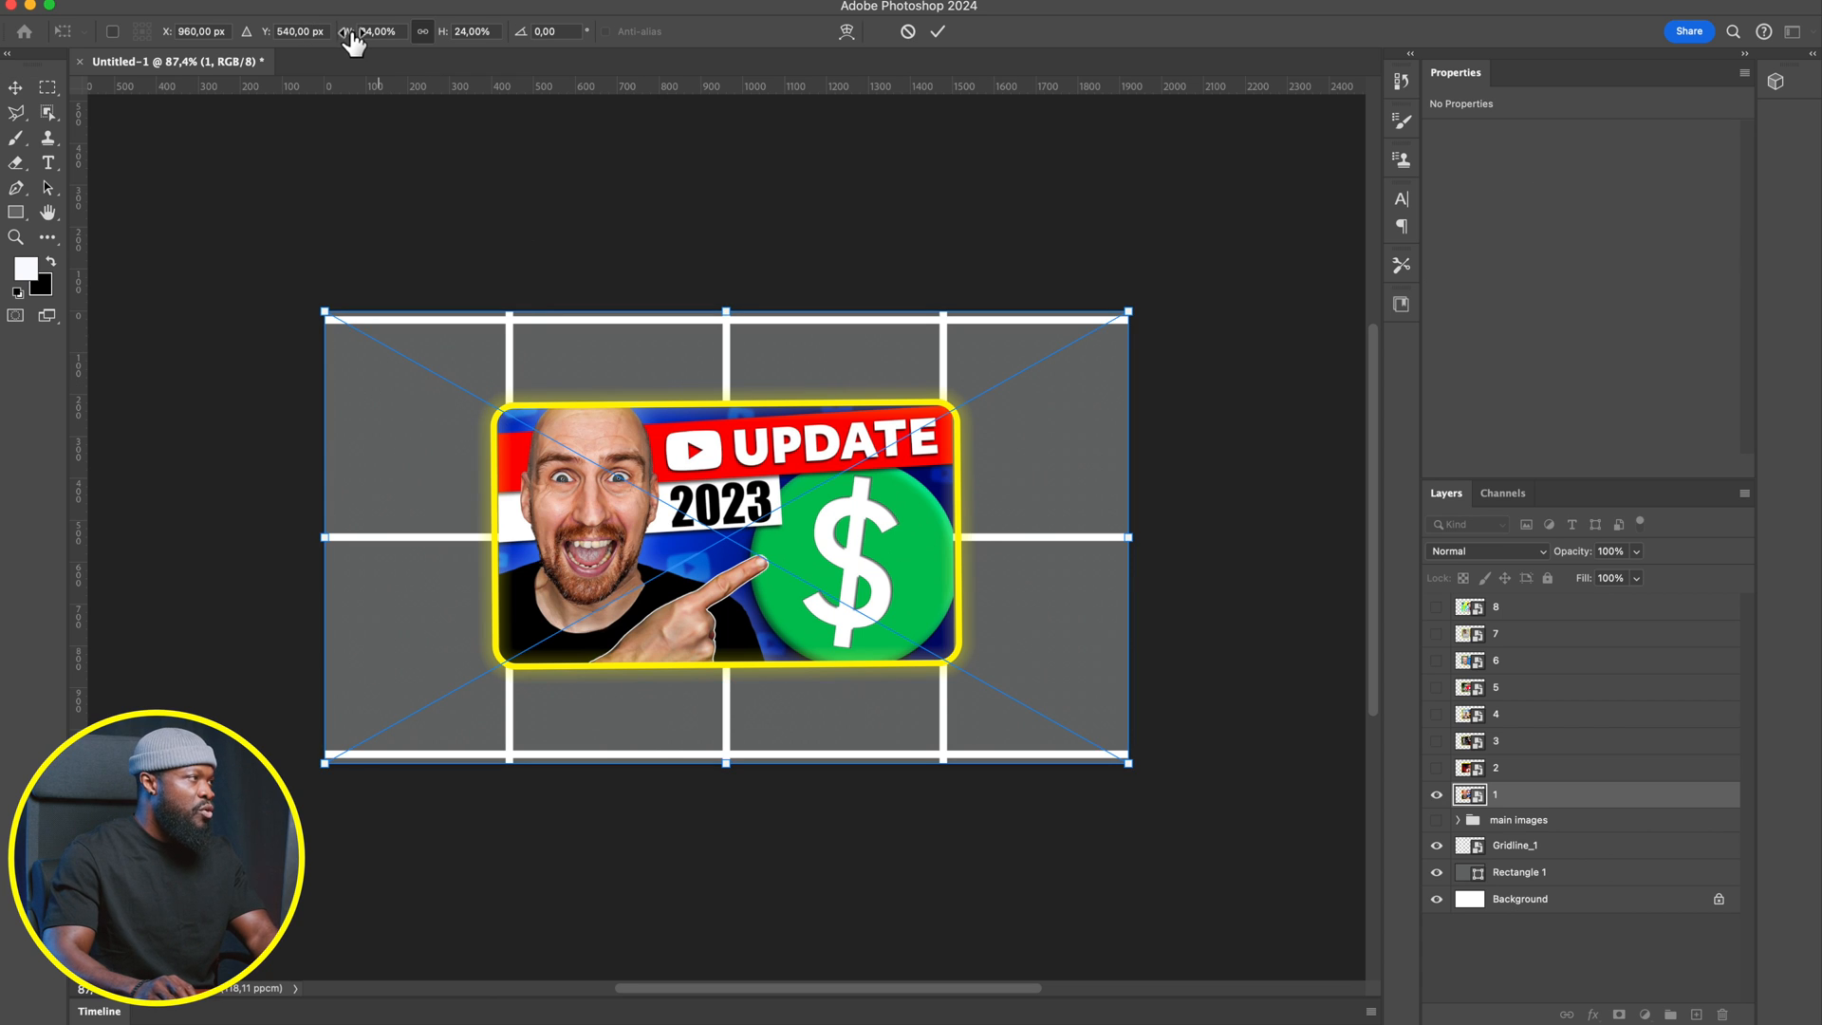
{"action": "left_click", "coordinate": [395, 31]}
{"action": "type", "text": "5"}
{"action": "key", "text": "Return"}
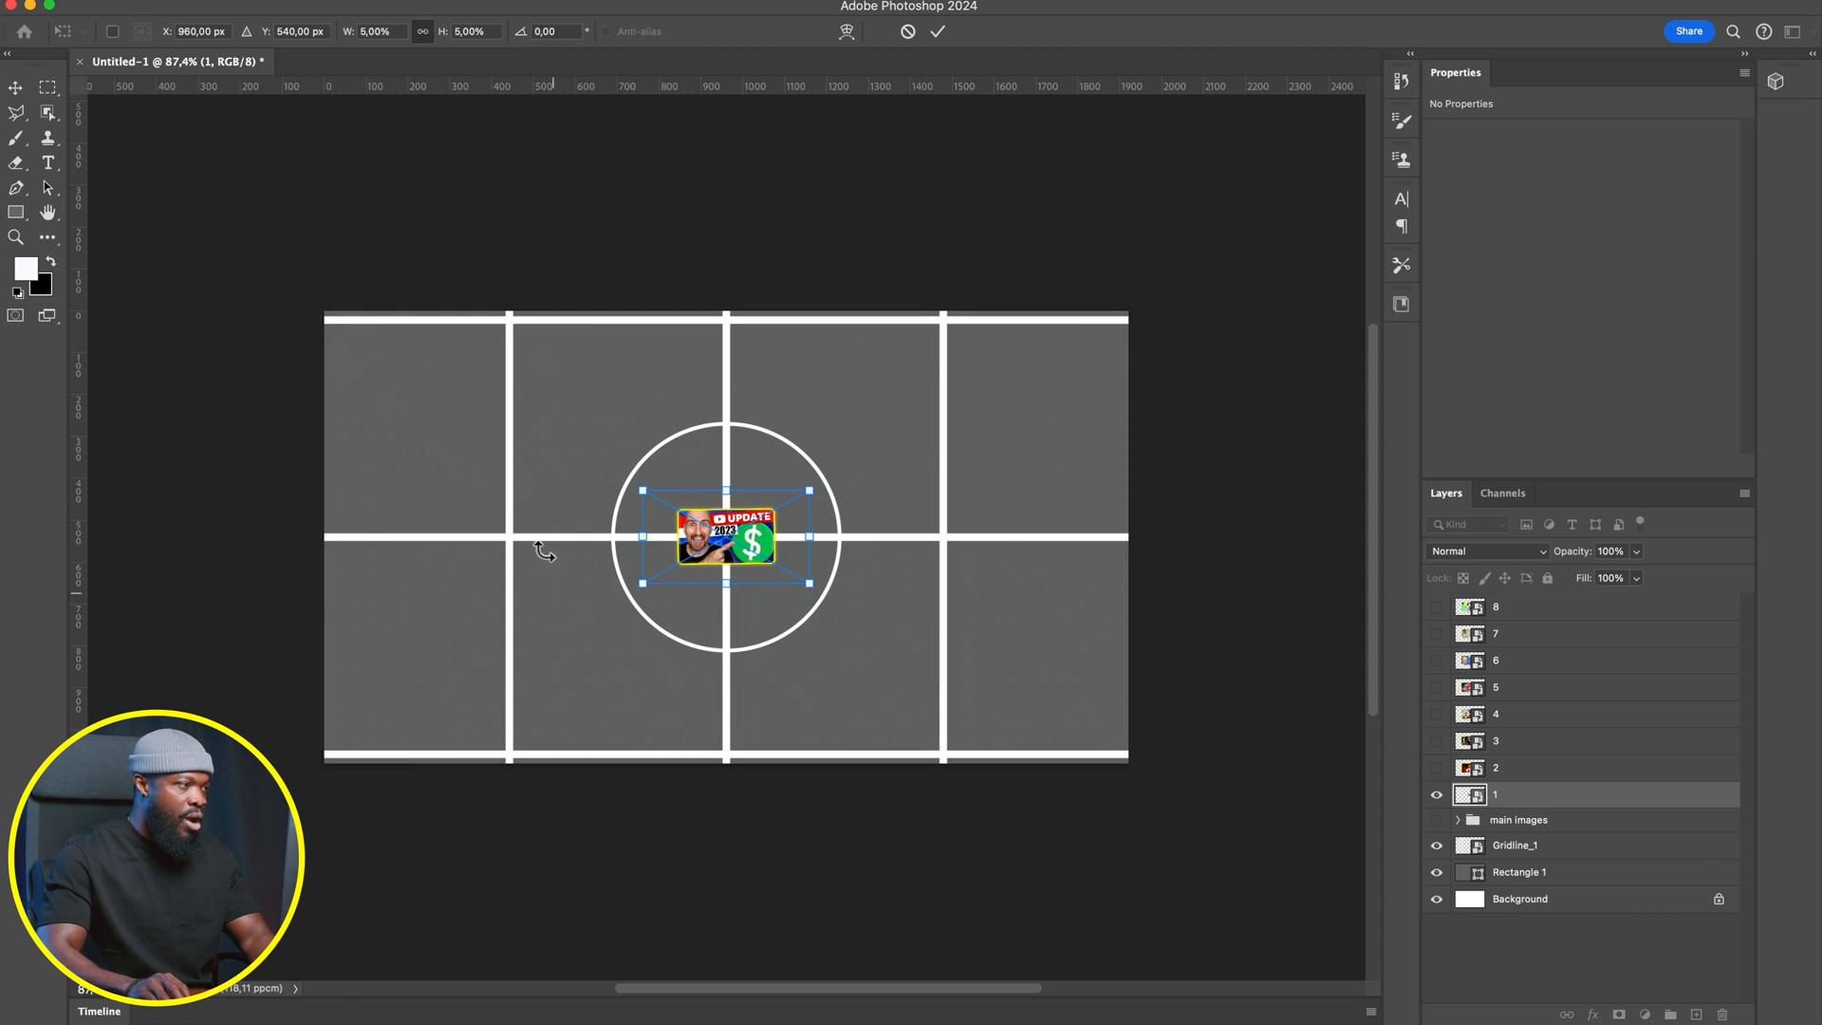
{"action": "left_click_drag", "start_coordinate": [737, 546], "coordinate": [567, 531]}
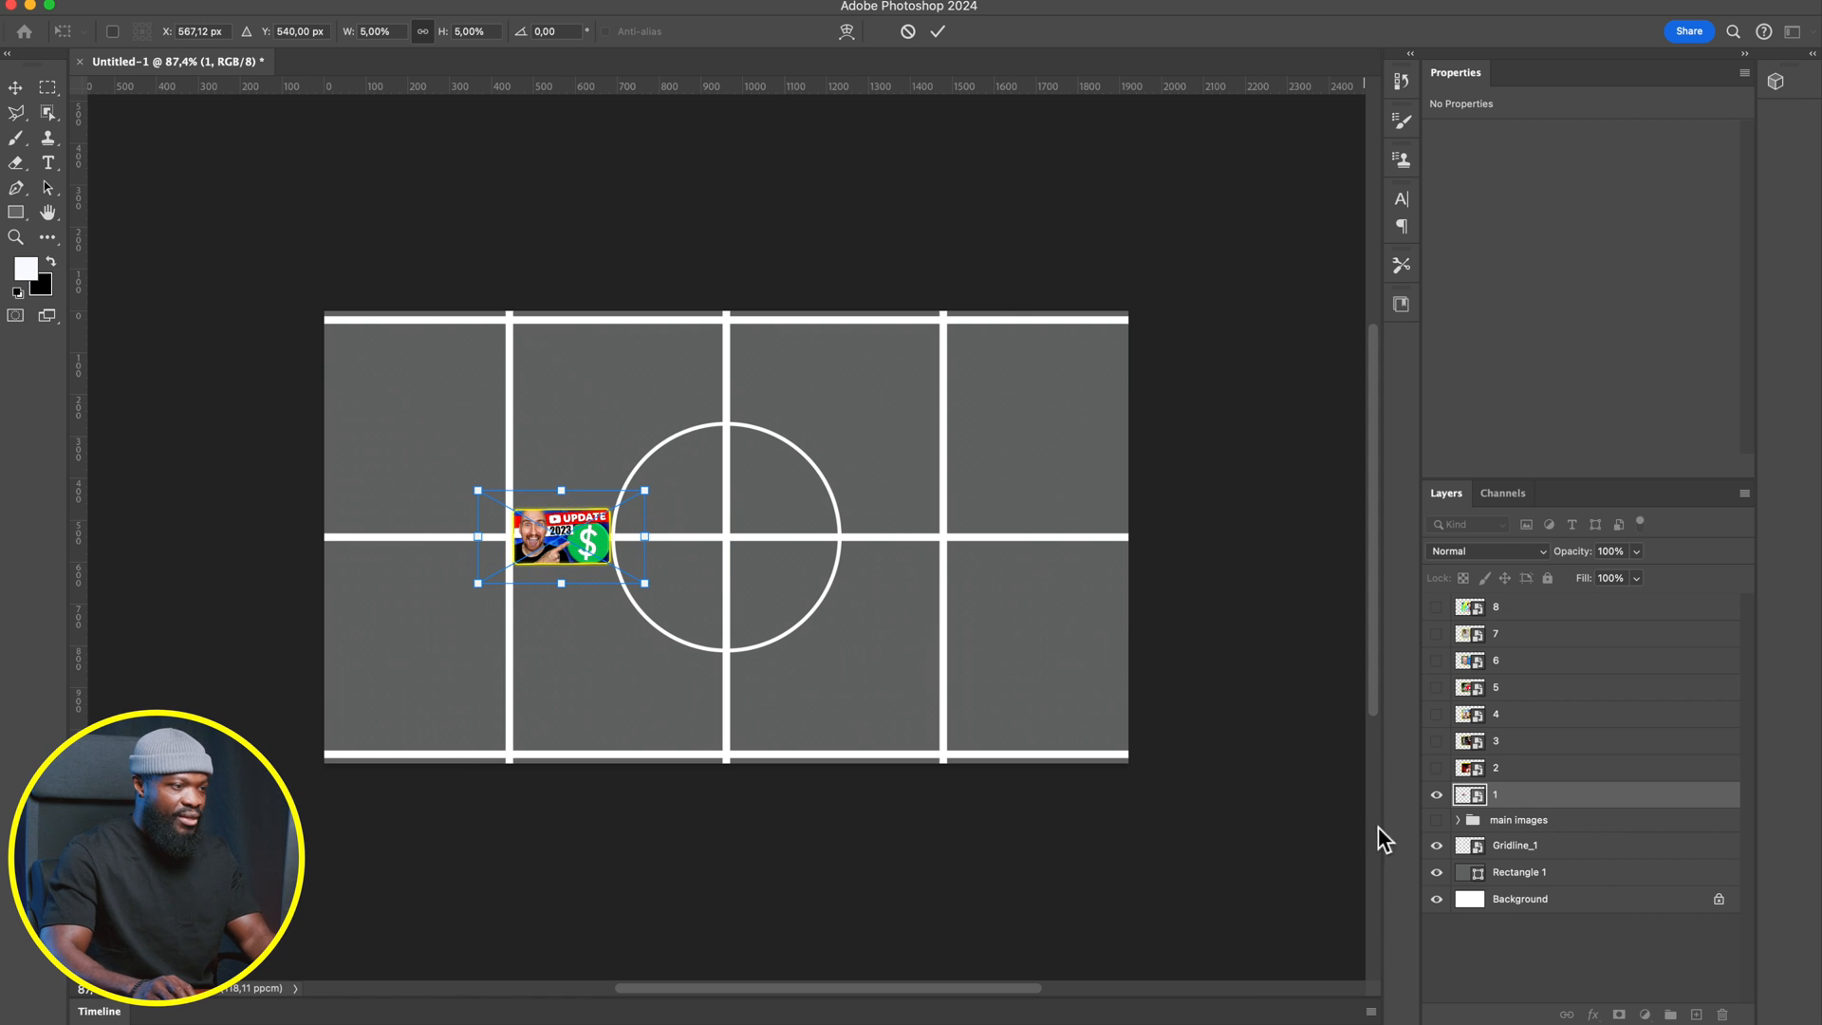
Show layer 2 and scale it to 5%
{"action": "left_click", "coordinate": [1437, 768]}
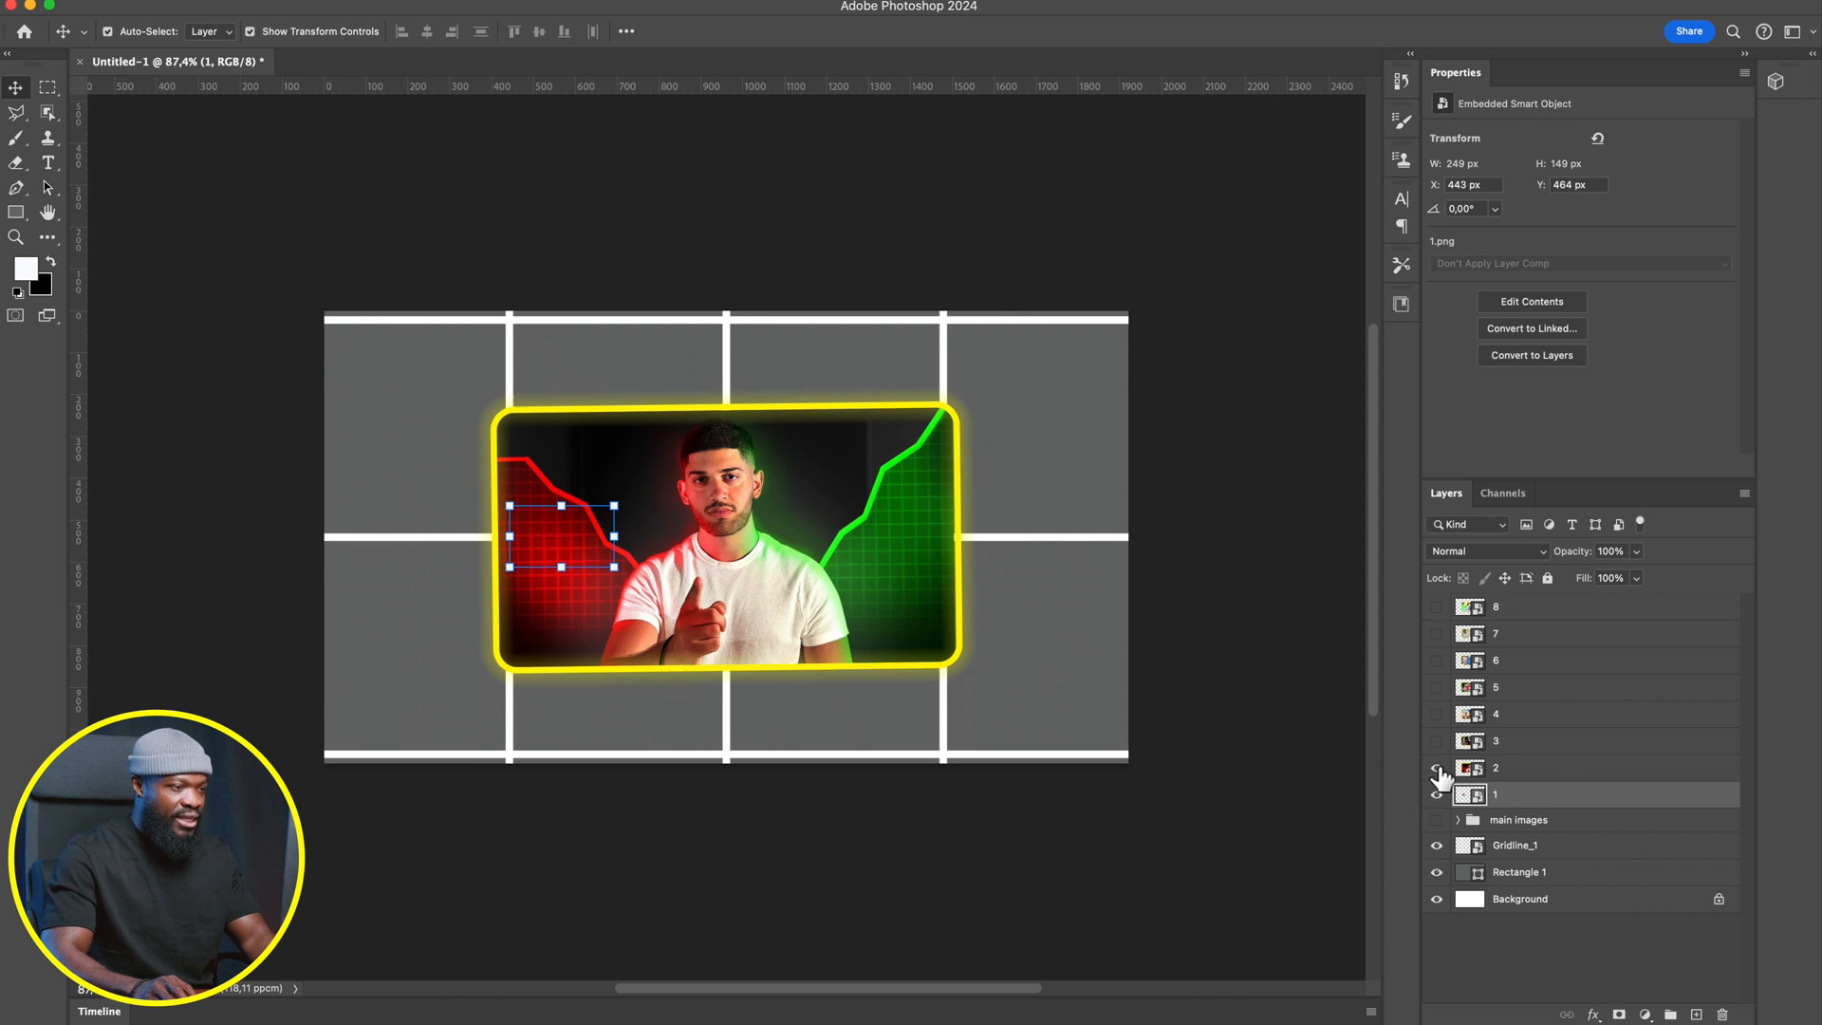
{"action": "left_click", "coordinate": [1537, 771]}
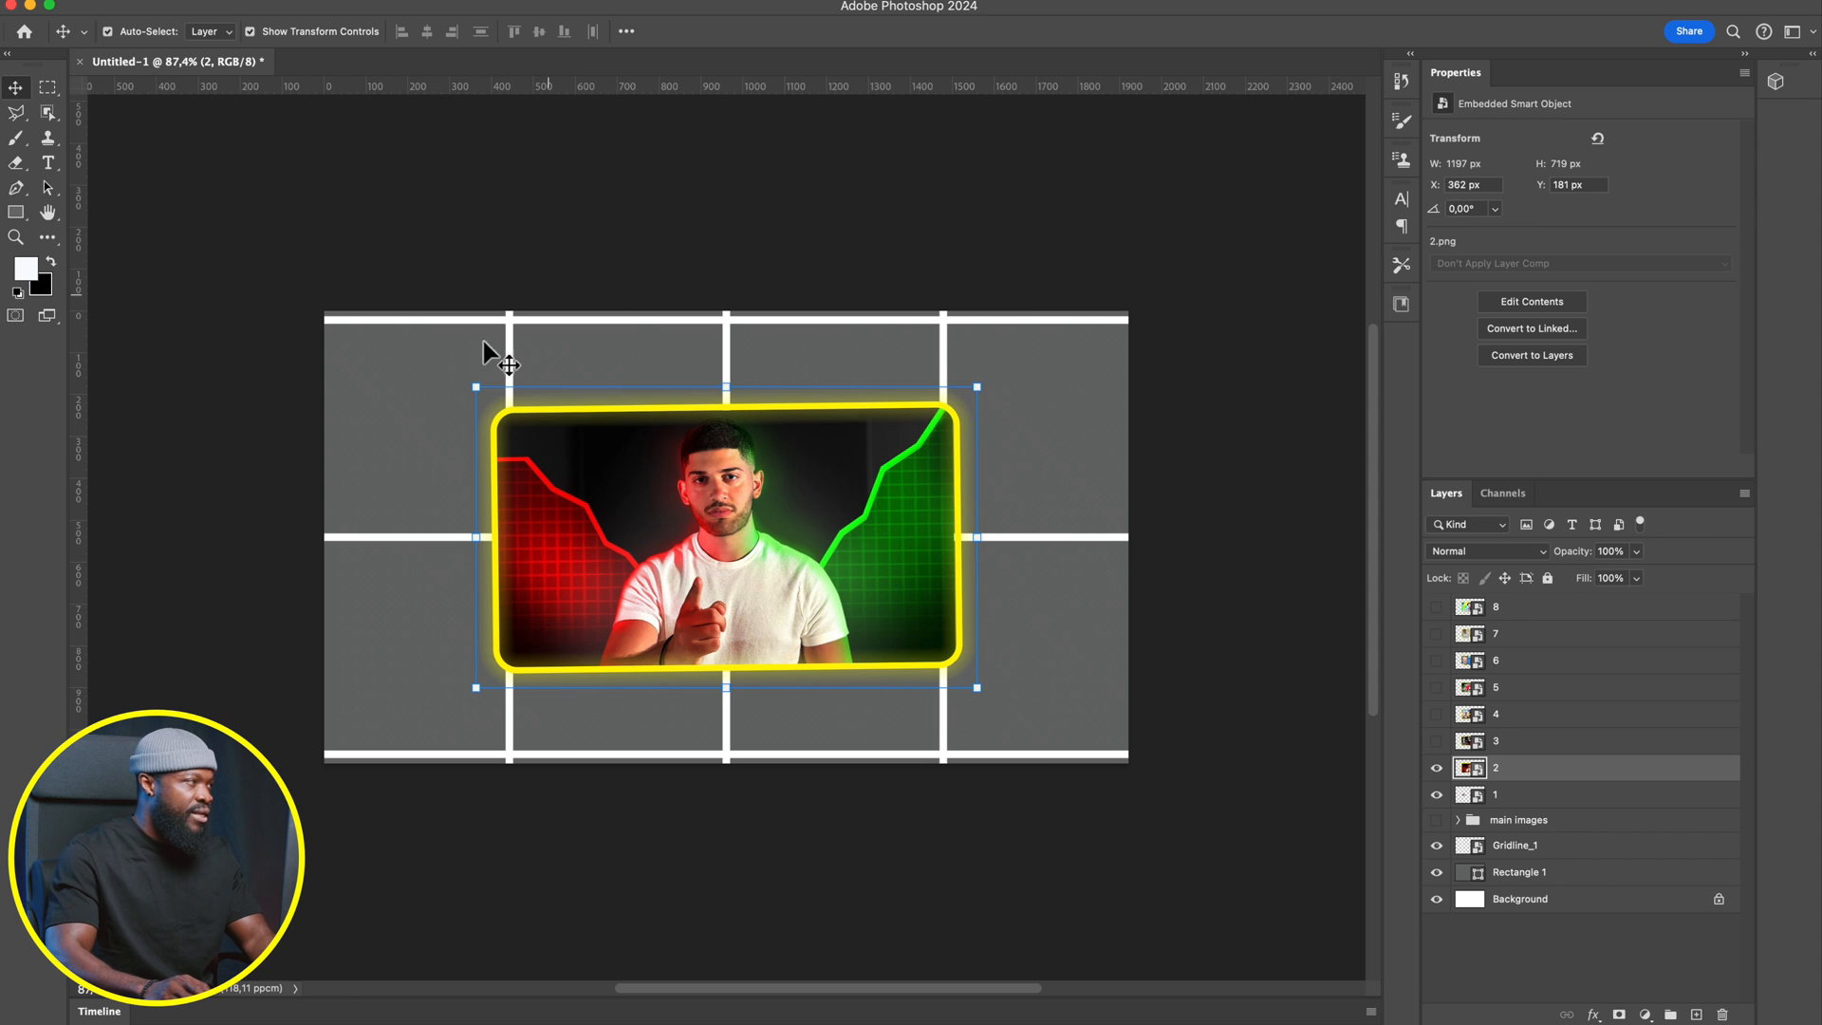
{"action": "key", "text": "super+t"}
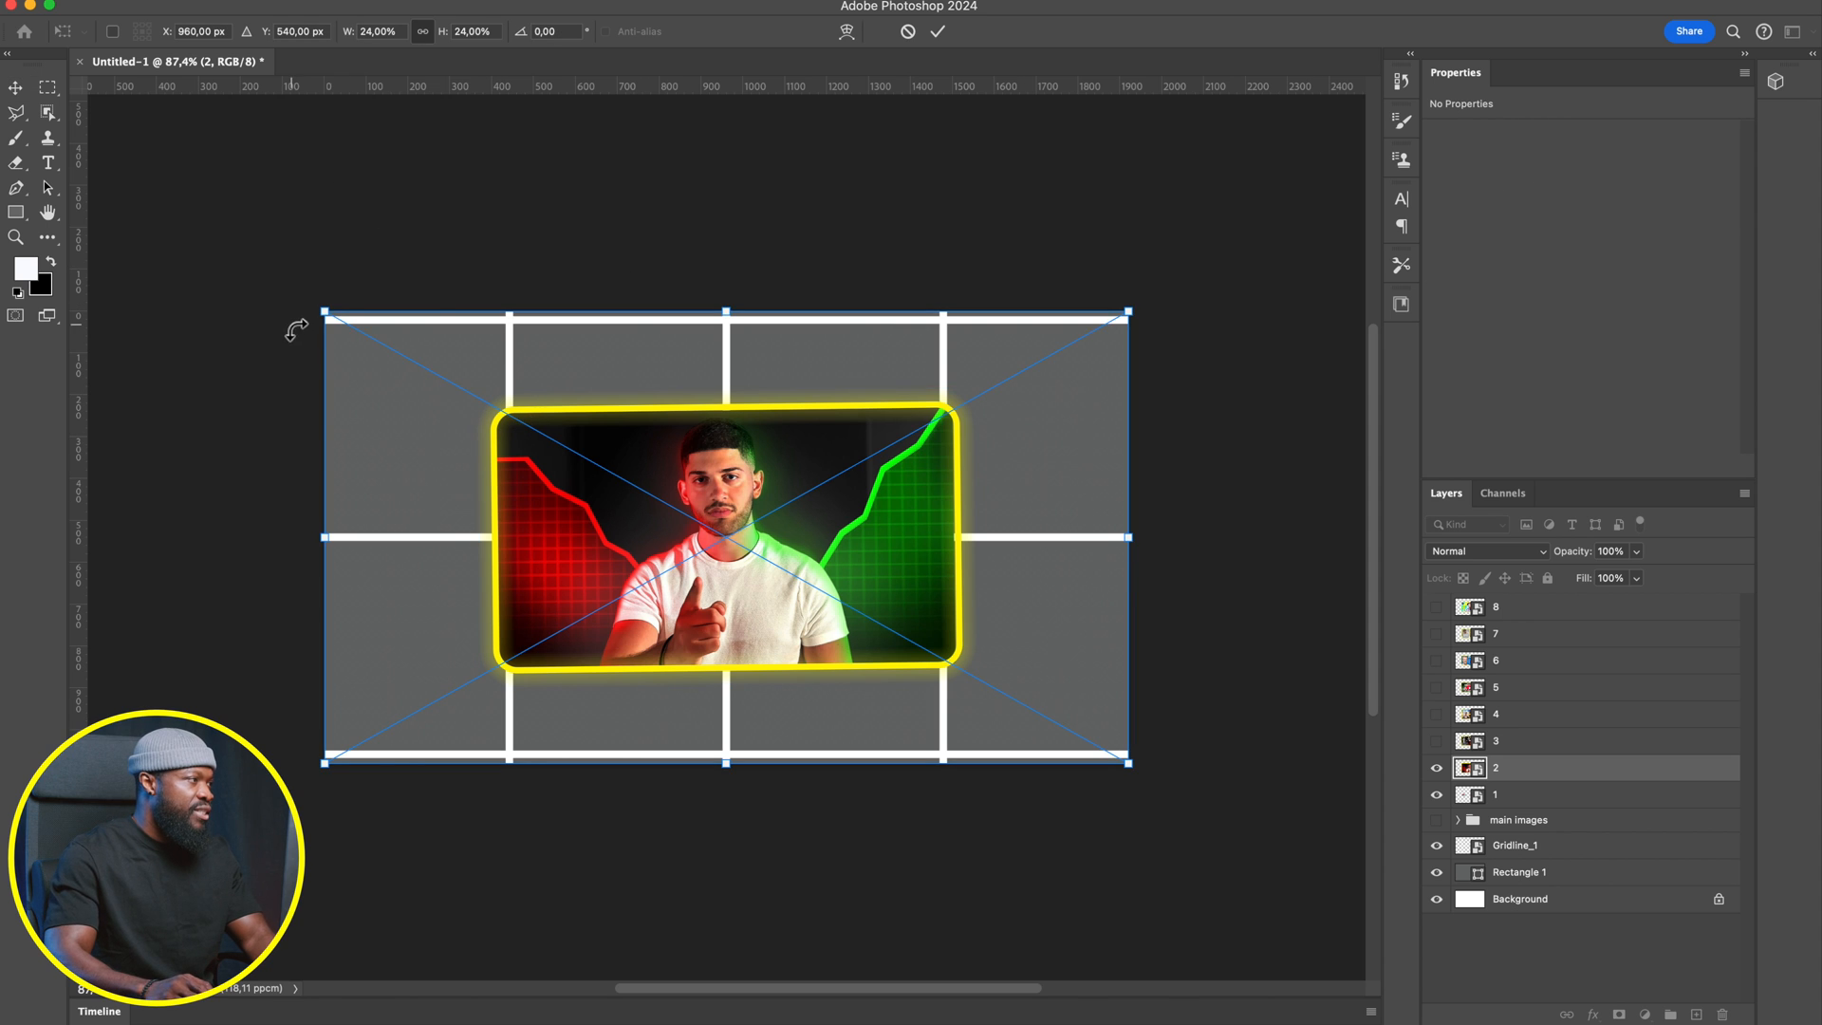
{"action": "left_click", "coordinate": [361, 32]}
{"action": "type", "text": "5"}
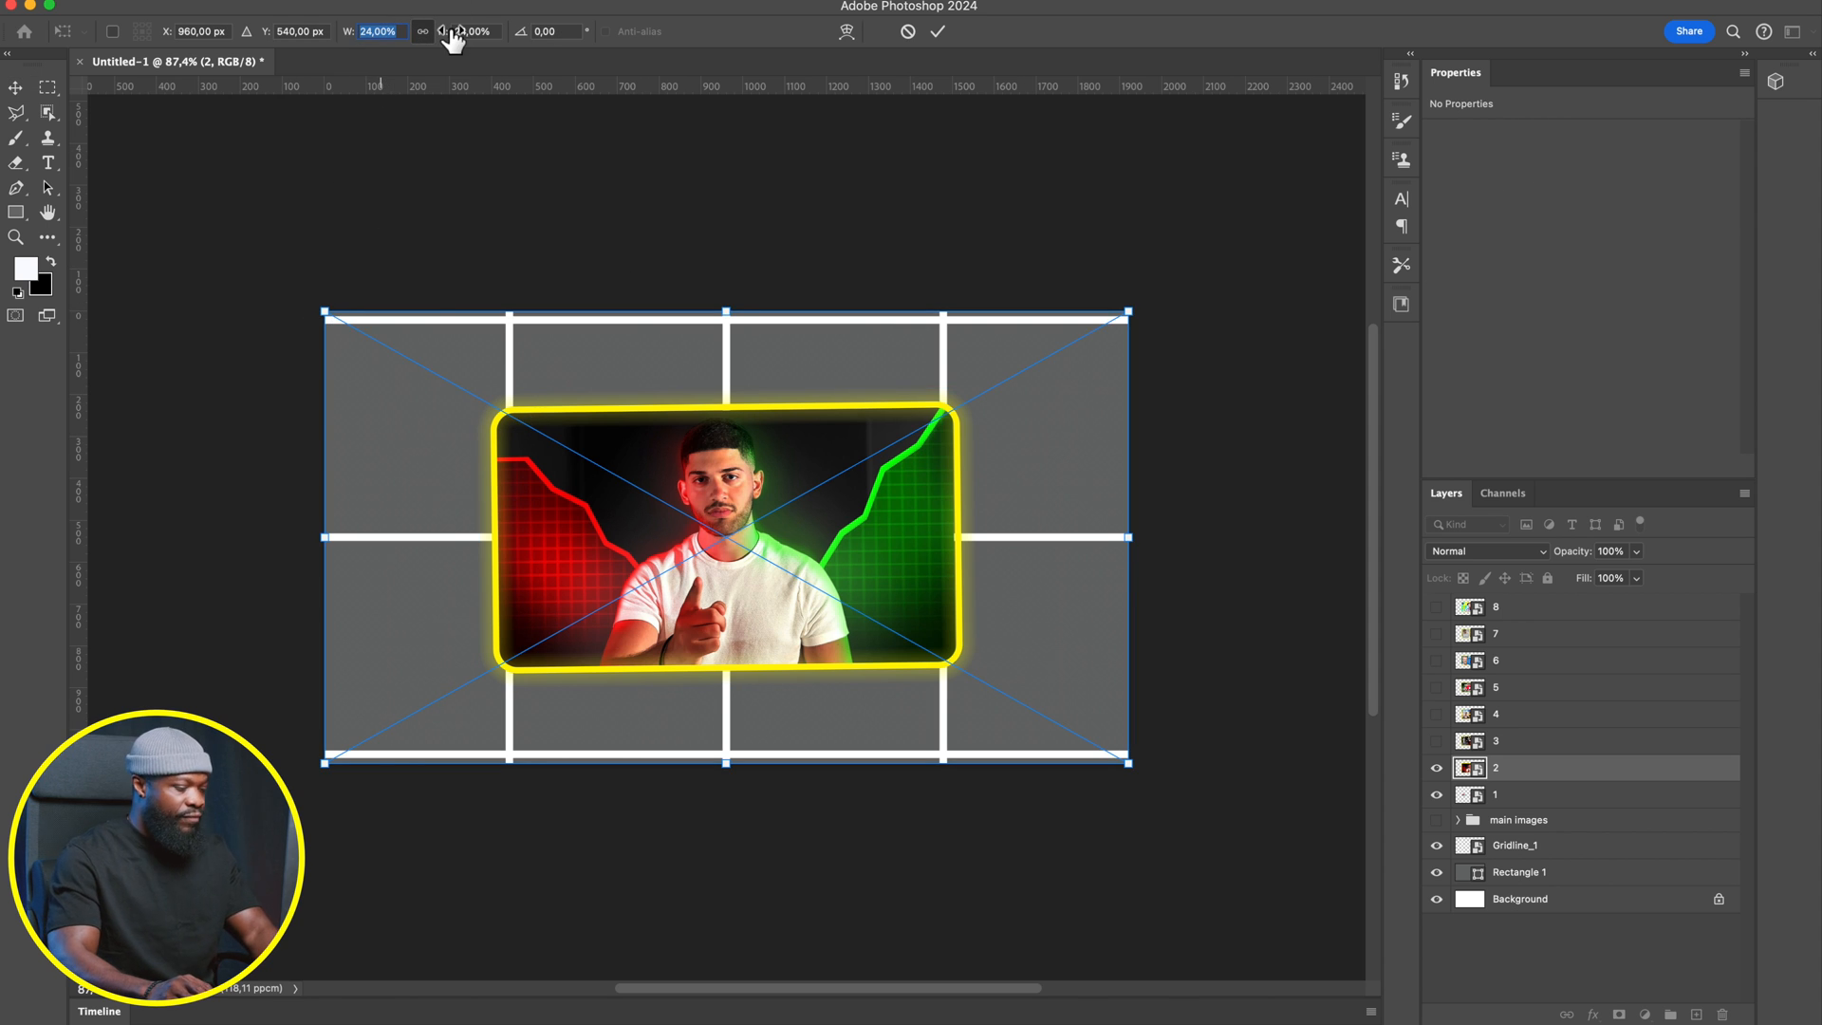
{"action": "key", "text": "Return"}
Rotate layer 2 counterclockwise by 90° and move it down onto the vertical grid line just below the circle
{"action": "left_click_drag", "start_coordinate": [769, 604], "coordinate": [808, 500]}
{"action": "left_click", "coordinate": [558, 31]}
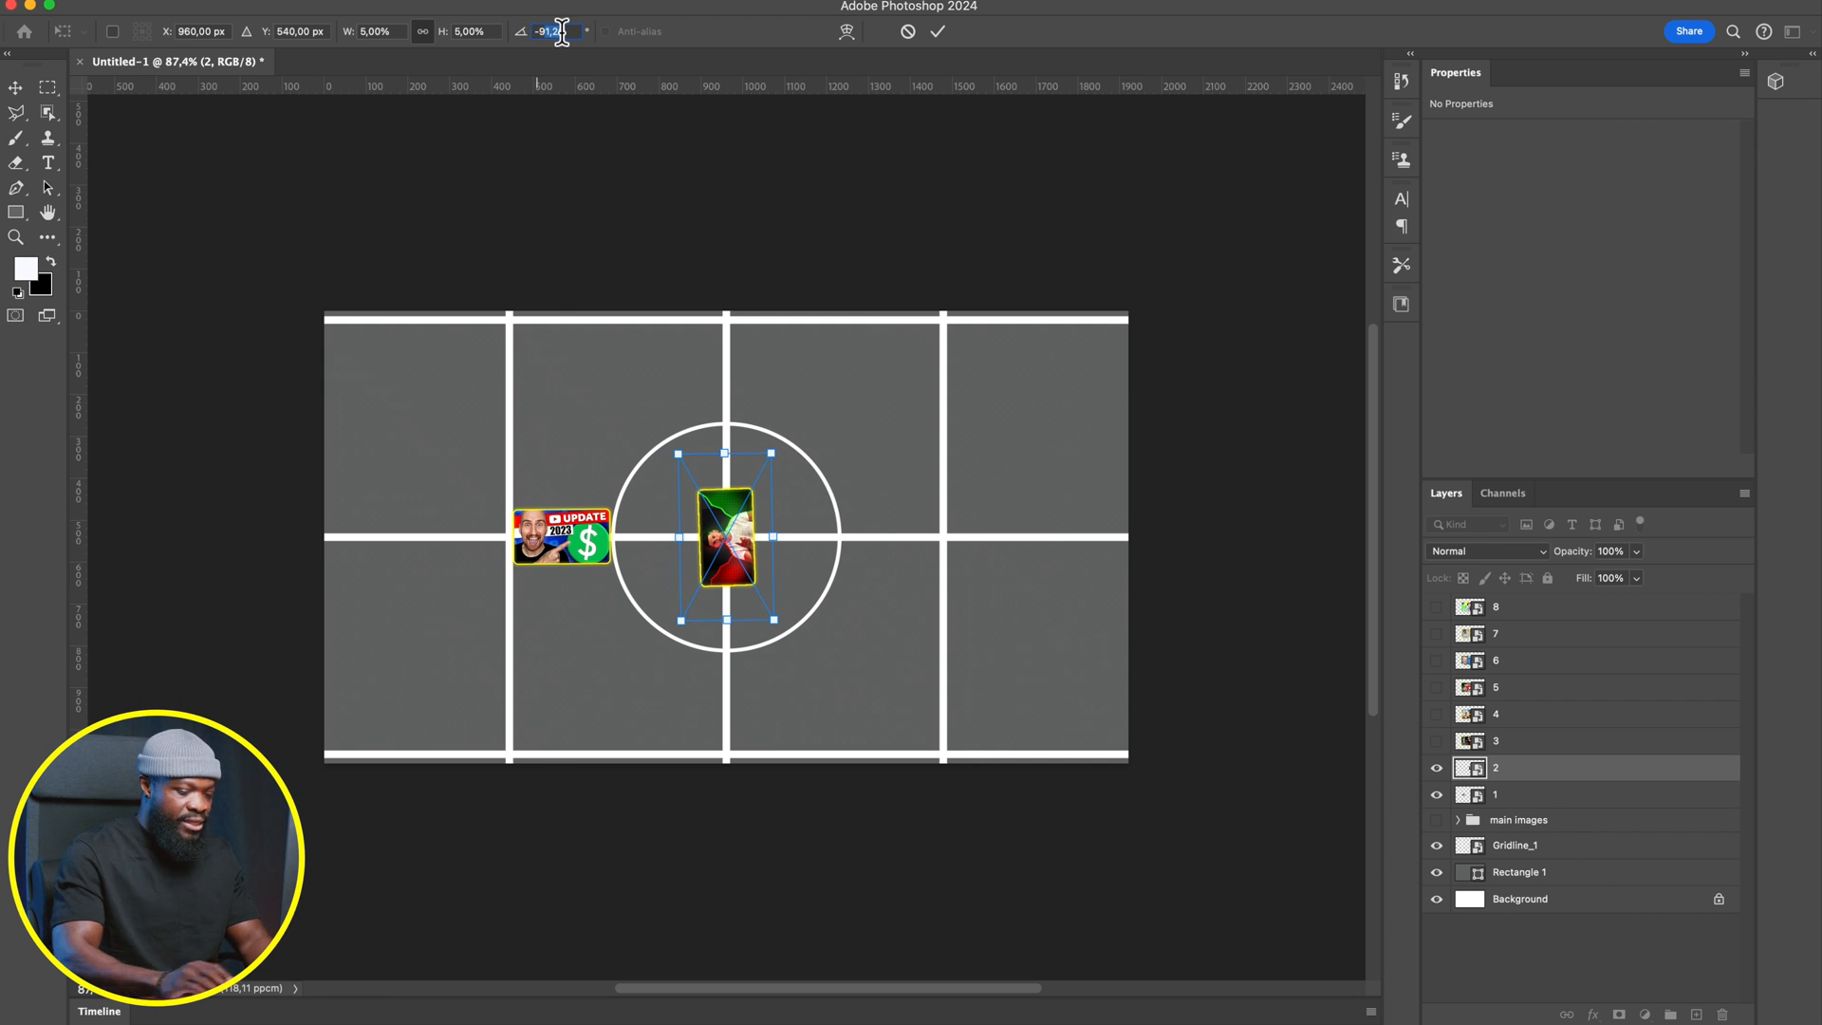
{"action": "type", "text": "90"}
{"action": "key", "text": "Return"}
{"action": "scroll", "coordinate": [770, 544], "scroll_direction": "left", "scroll_amount": 1}
{"action": "left_click_drag", "start_coordinate": [771, 544], "coordinate": [770, 710]}
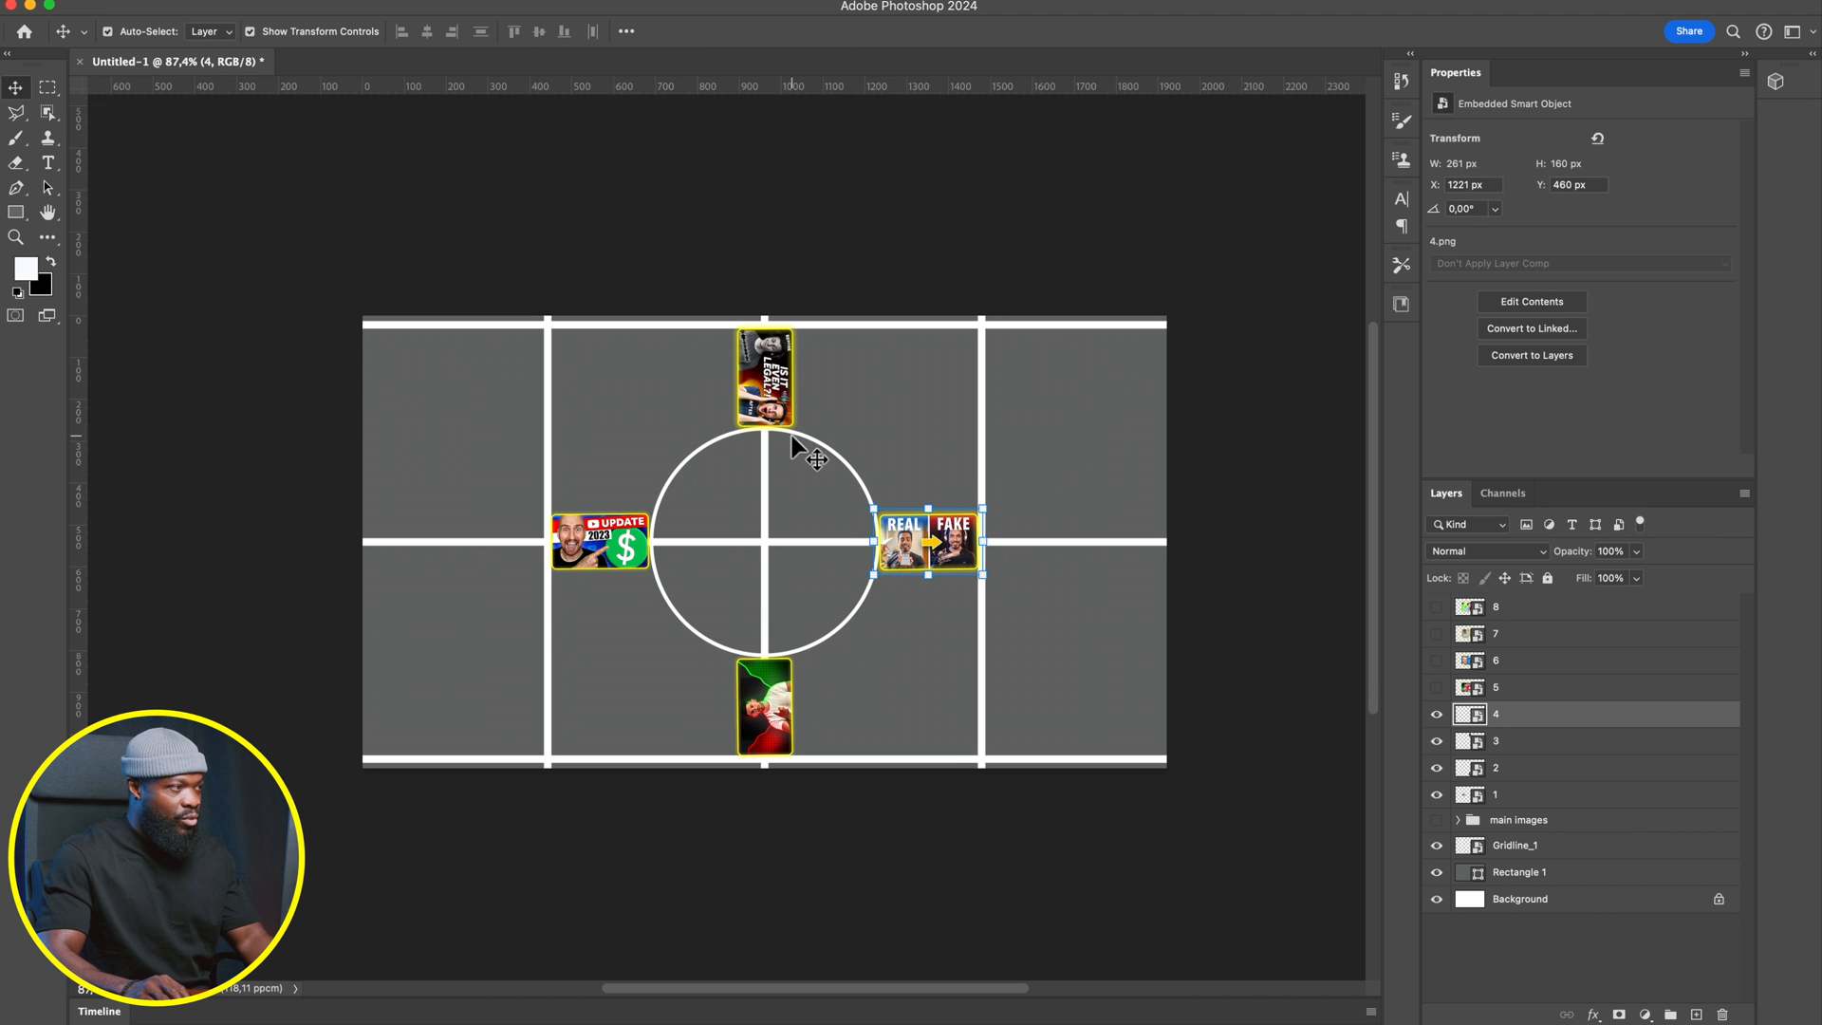
Show layer 5 and scale it to 5%
{"action": "left_click", "coordinate": [1524, 690]}
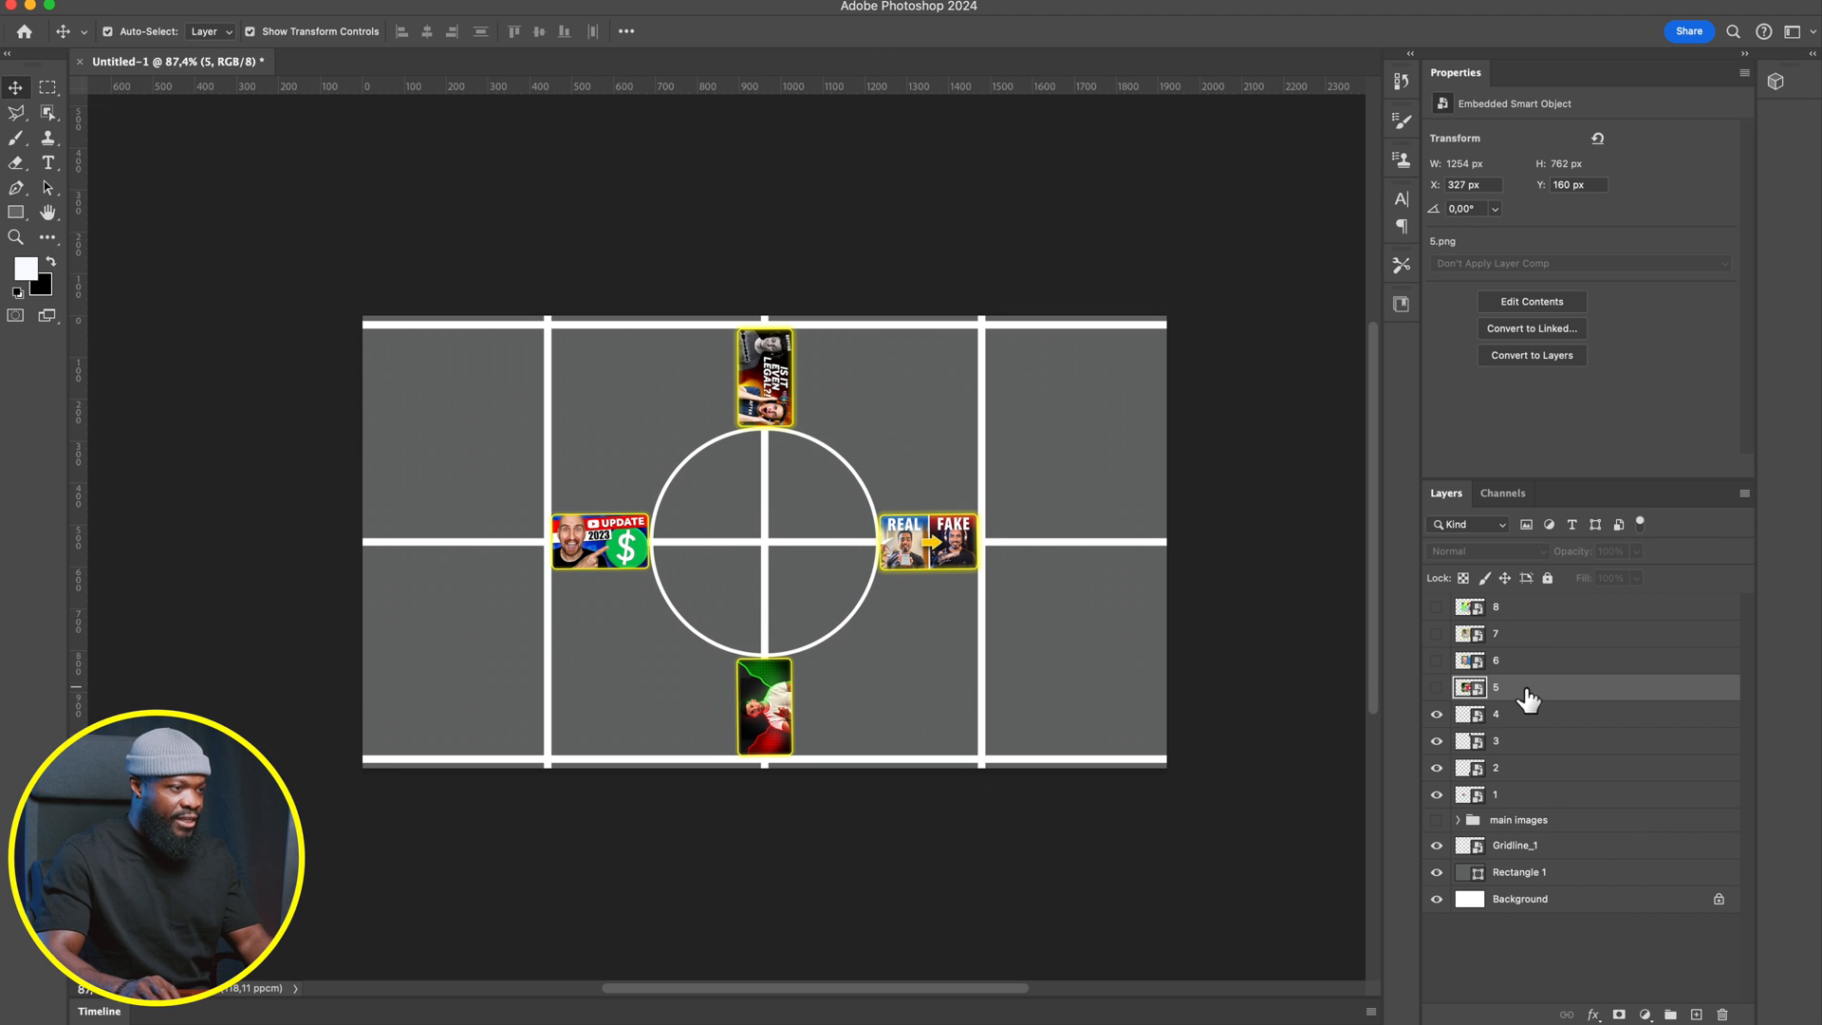
{"action": "left_click", "coordinate": [1438, 690]}
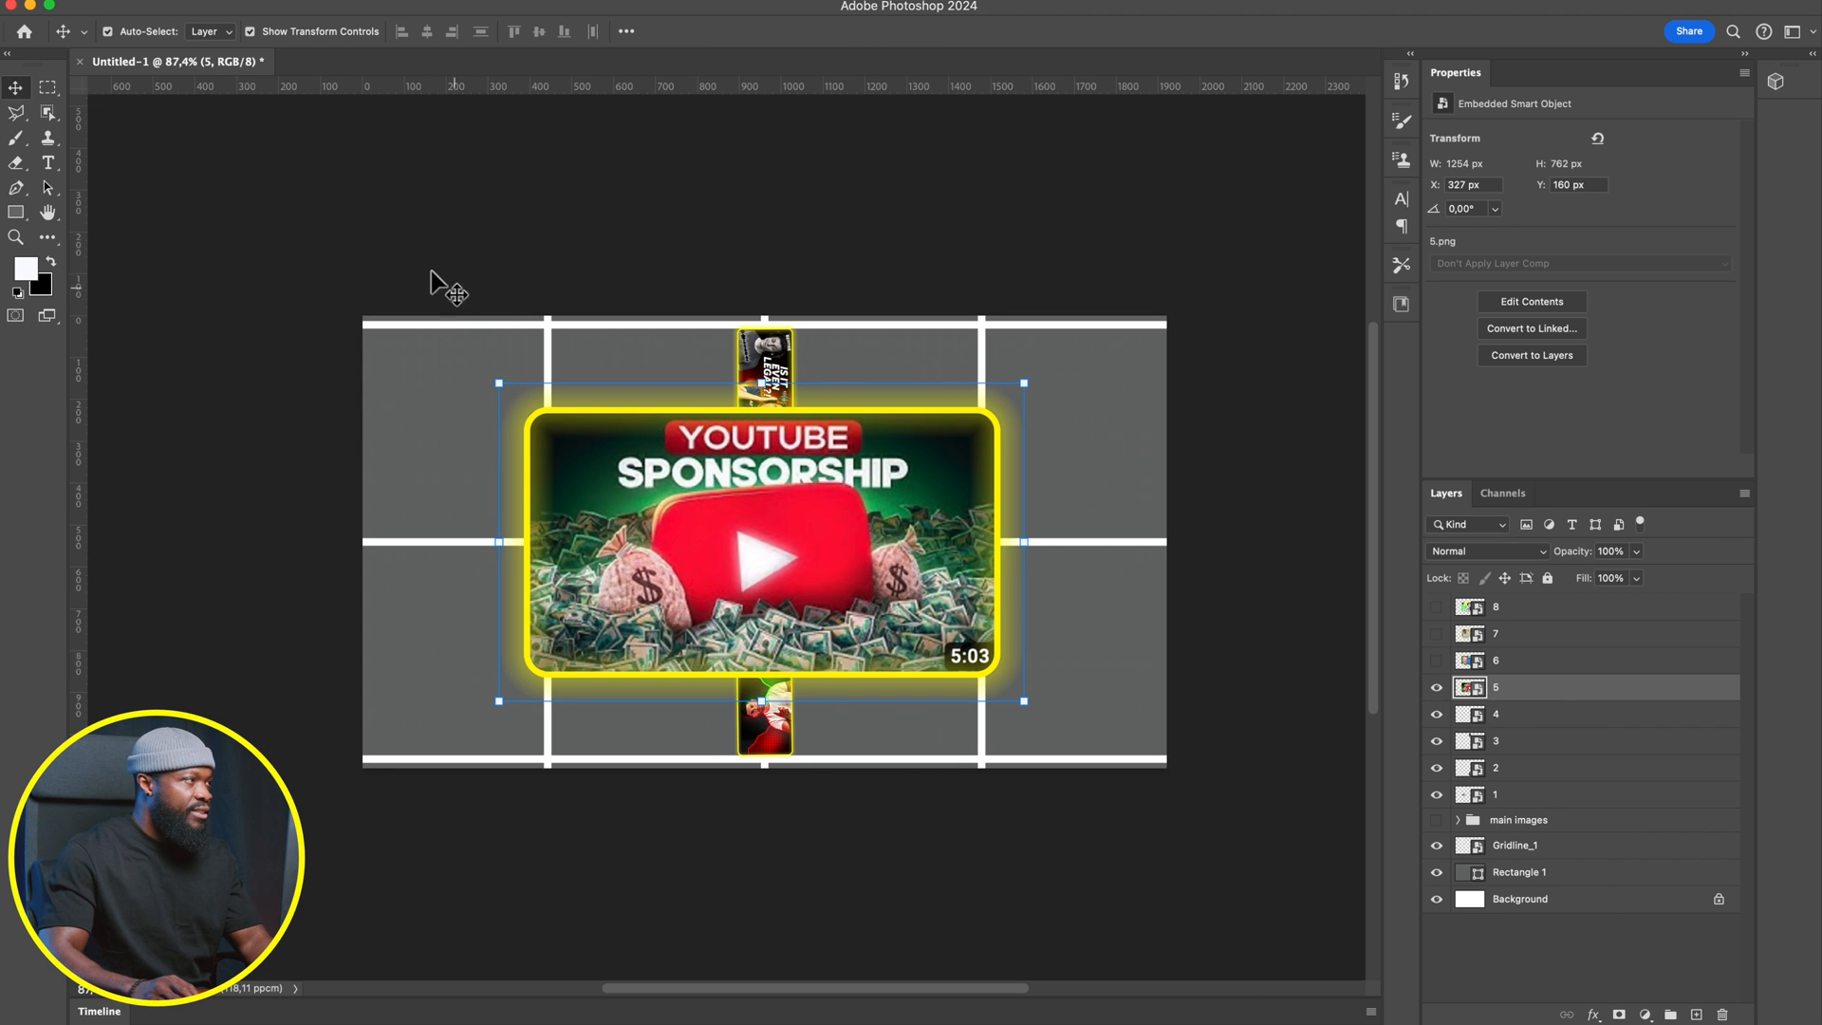
{"action": "key", "text": "super+t"}
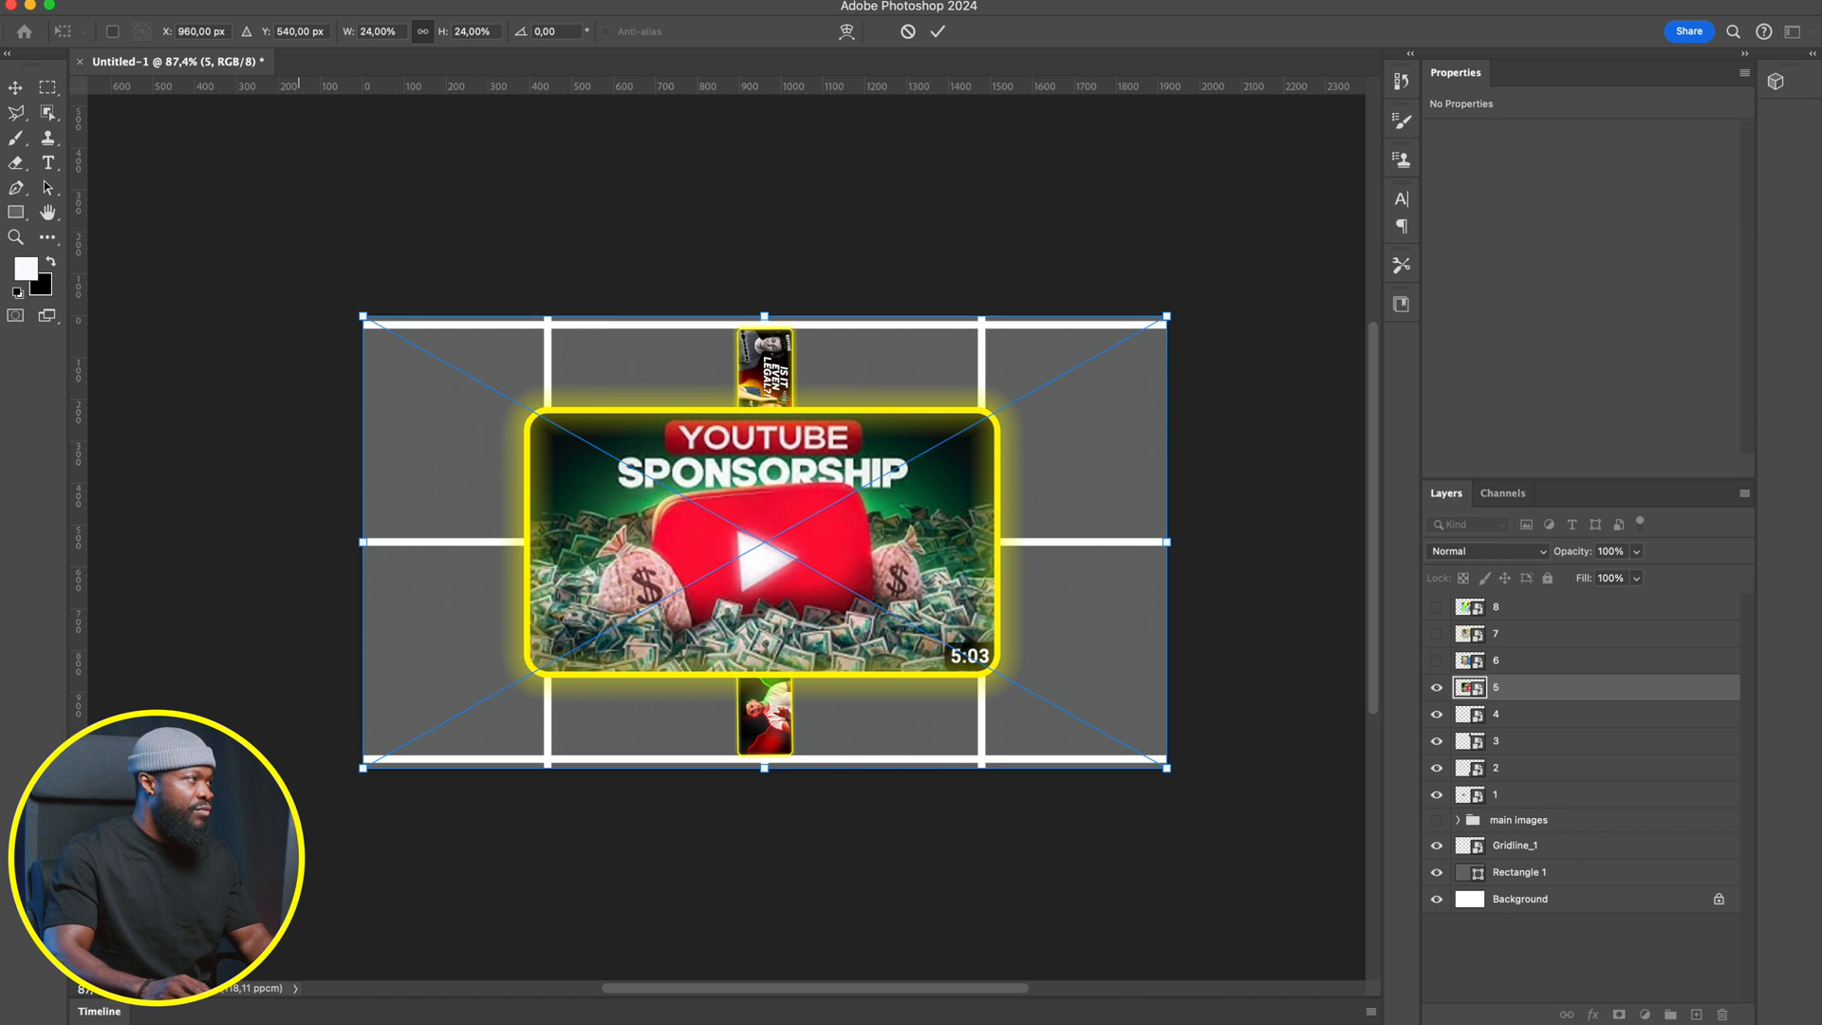
{"action": "left_click", "coordinate": [364, 28]}
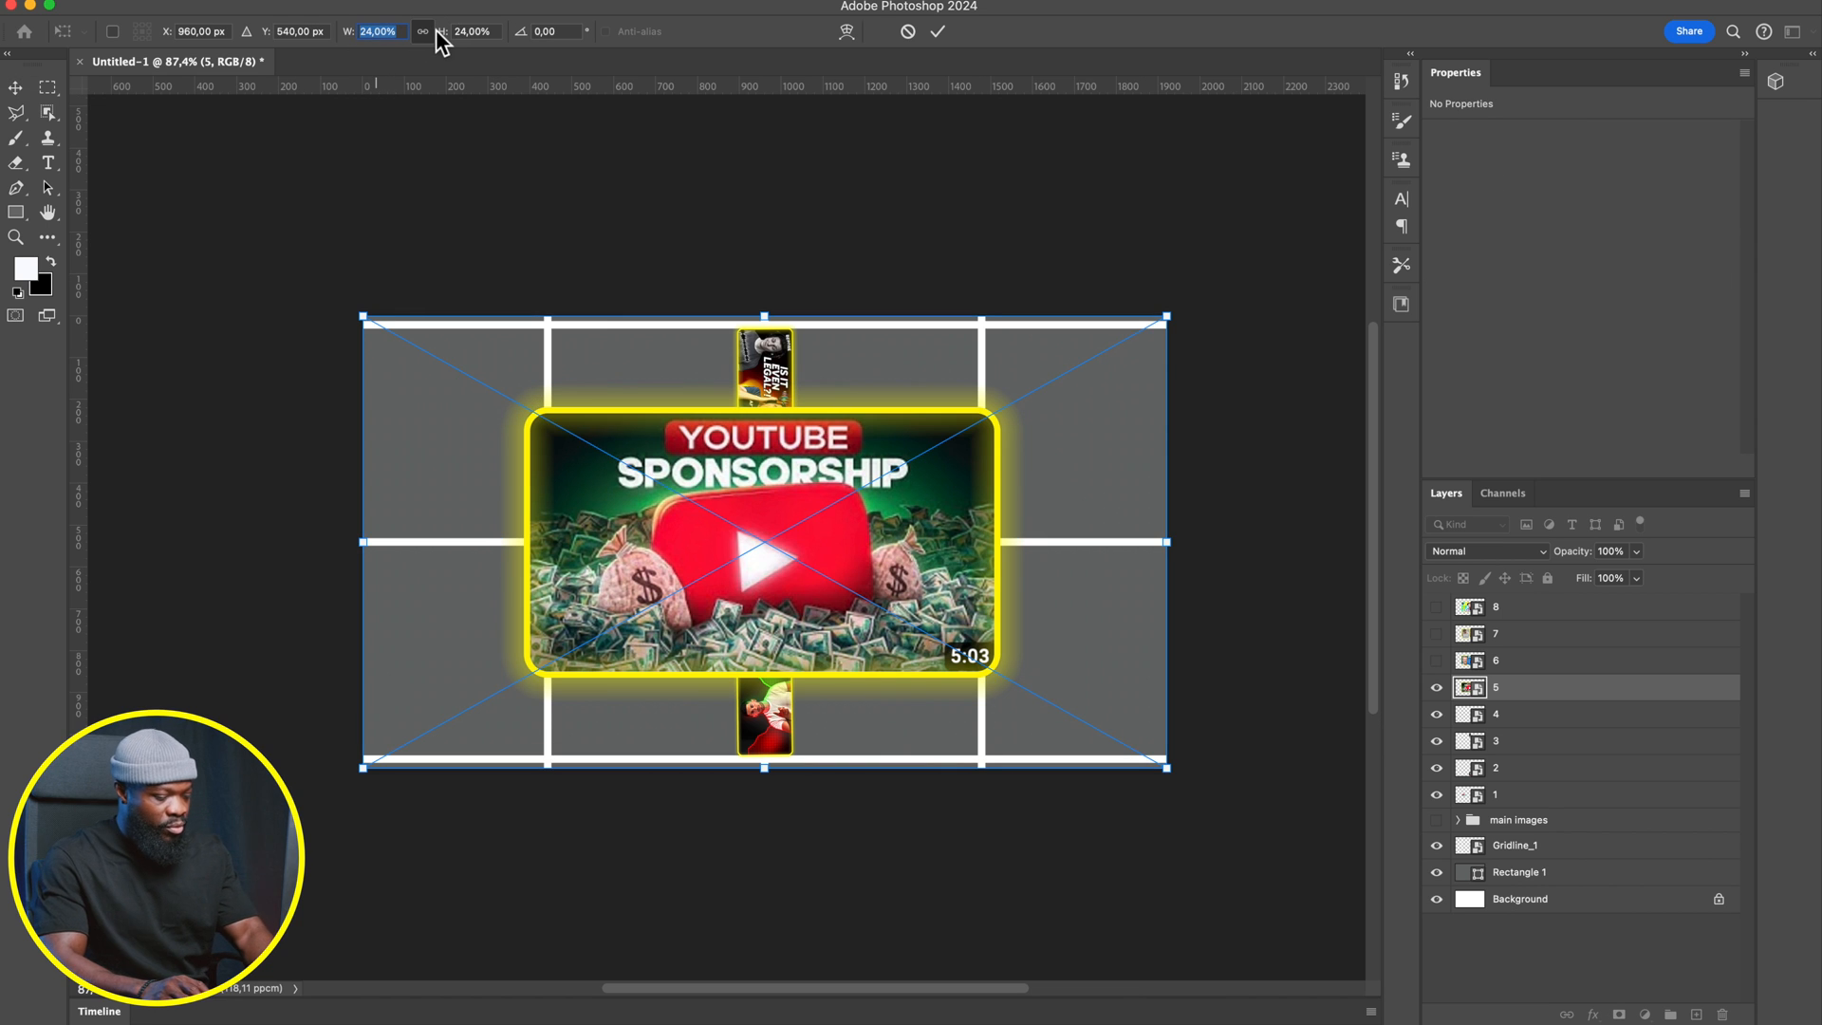
{"action": "type", "text": "5"}
{"action": "key", "text": "Return"}
Rotate layer 5 to about 43.68° and position it outside the circle's upper-left edge, arranging layers 6 to 8 in the remaining diagonal gaps
{"action": "left_click_drag", "start_coordinate": [802, 650], "coordinate": [755, 636]}
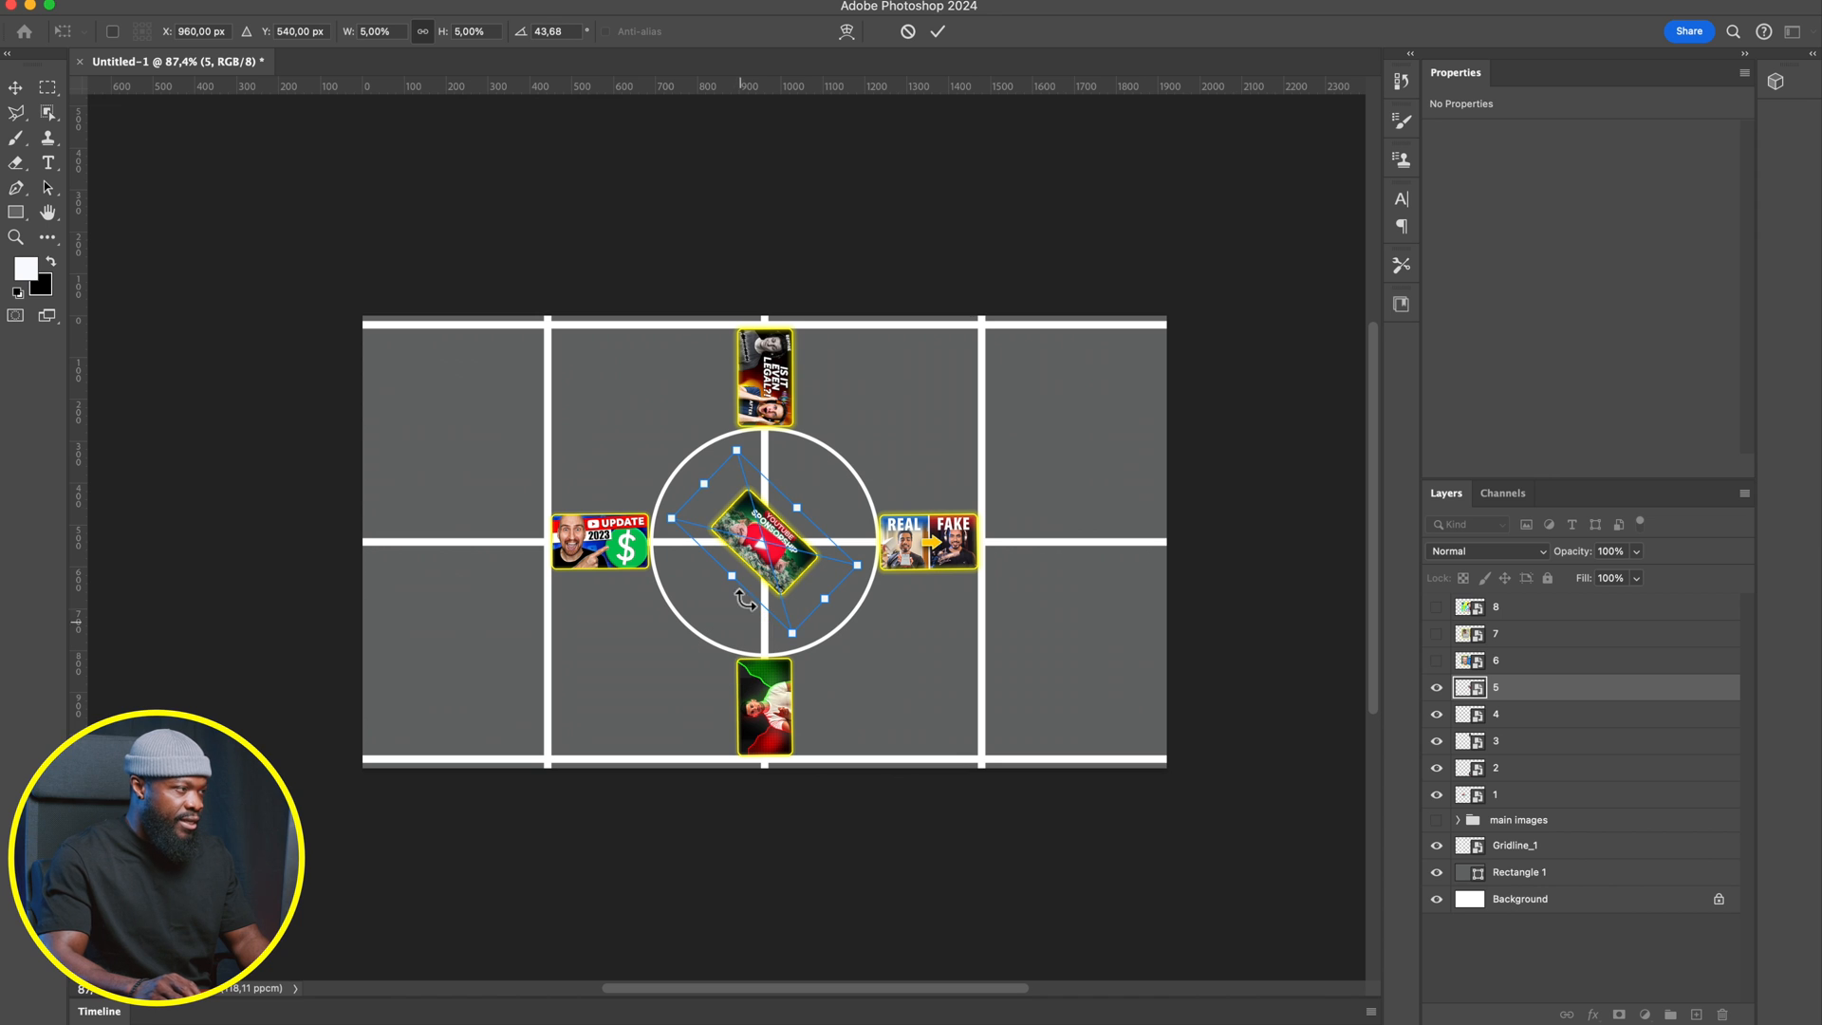
{"action": "left_click_drag", "start_coordinate": [762, 562], "coordinate": [652, 463]}
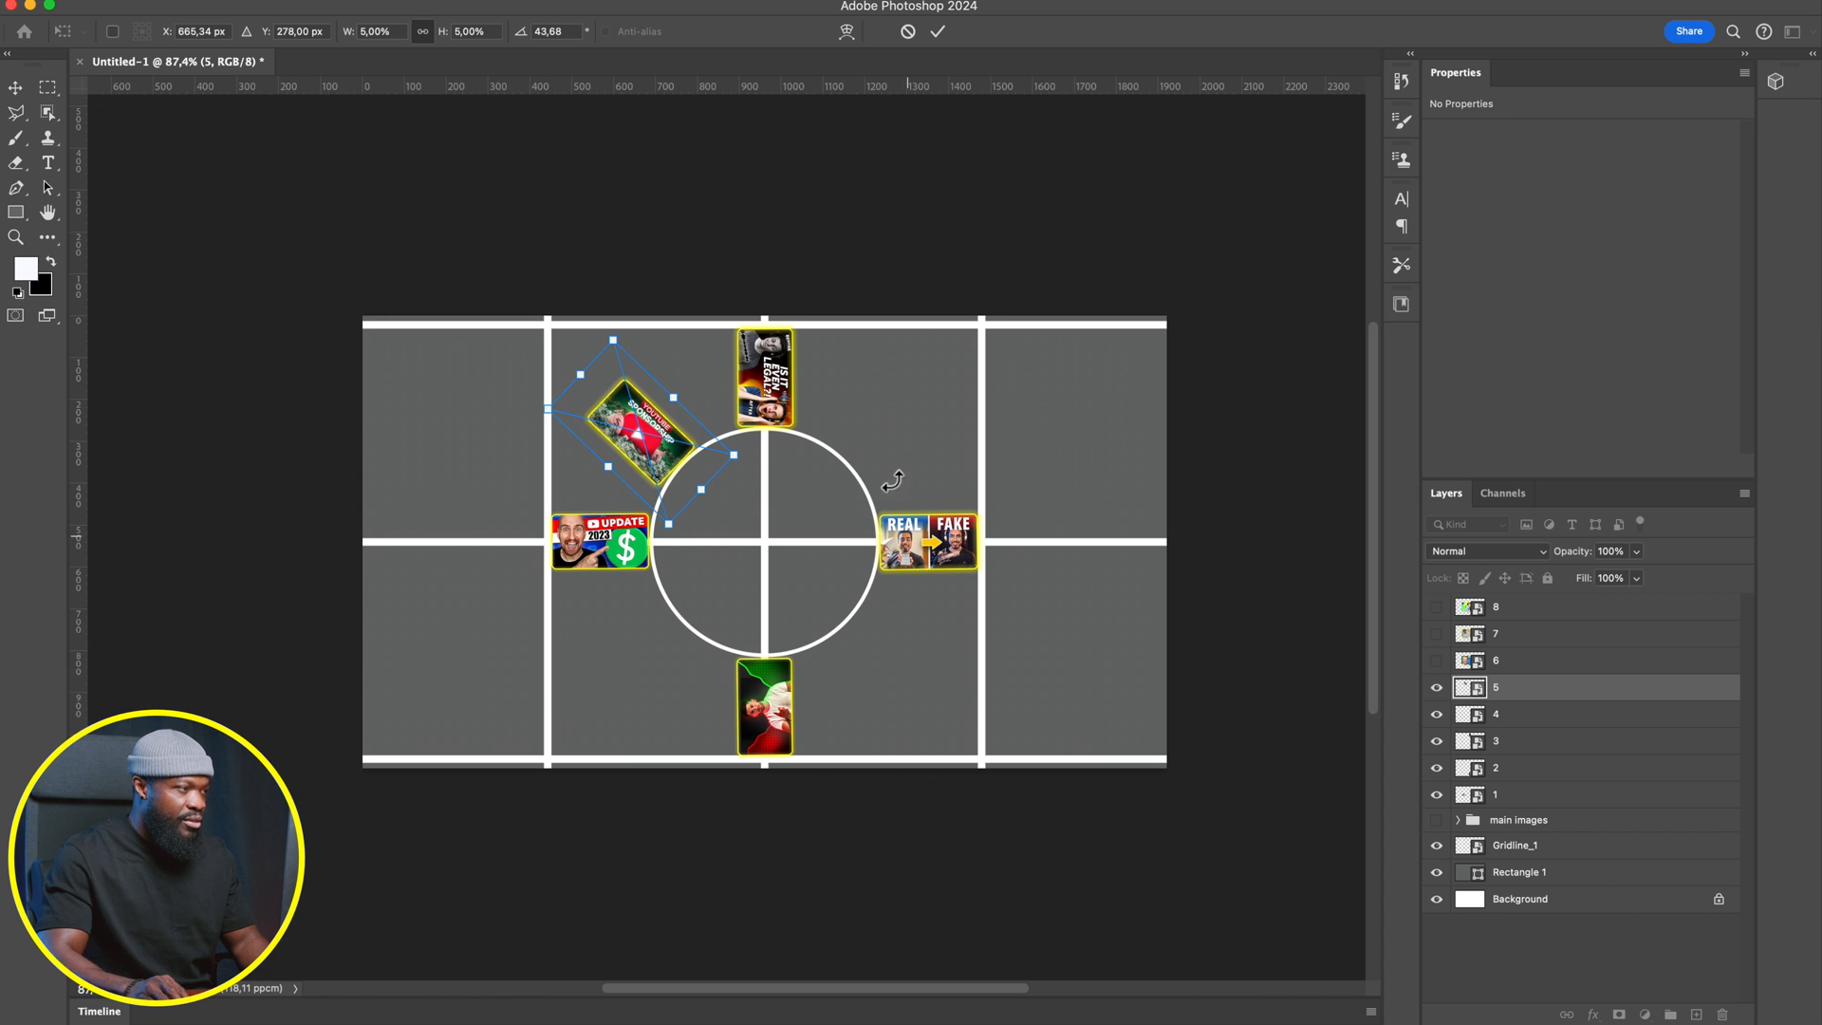
{"action": "left_click_drag", "start_coordinate": [778, 607], "coordinate": [795, 488]}
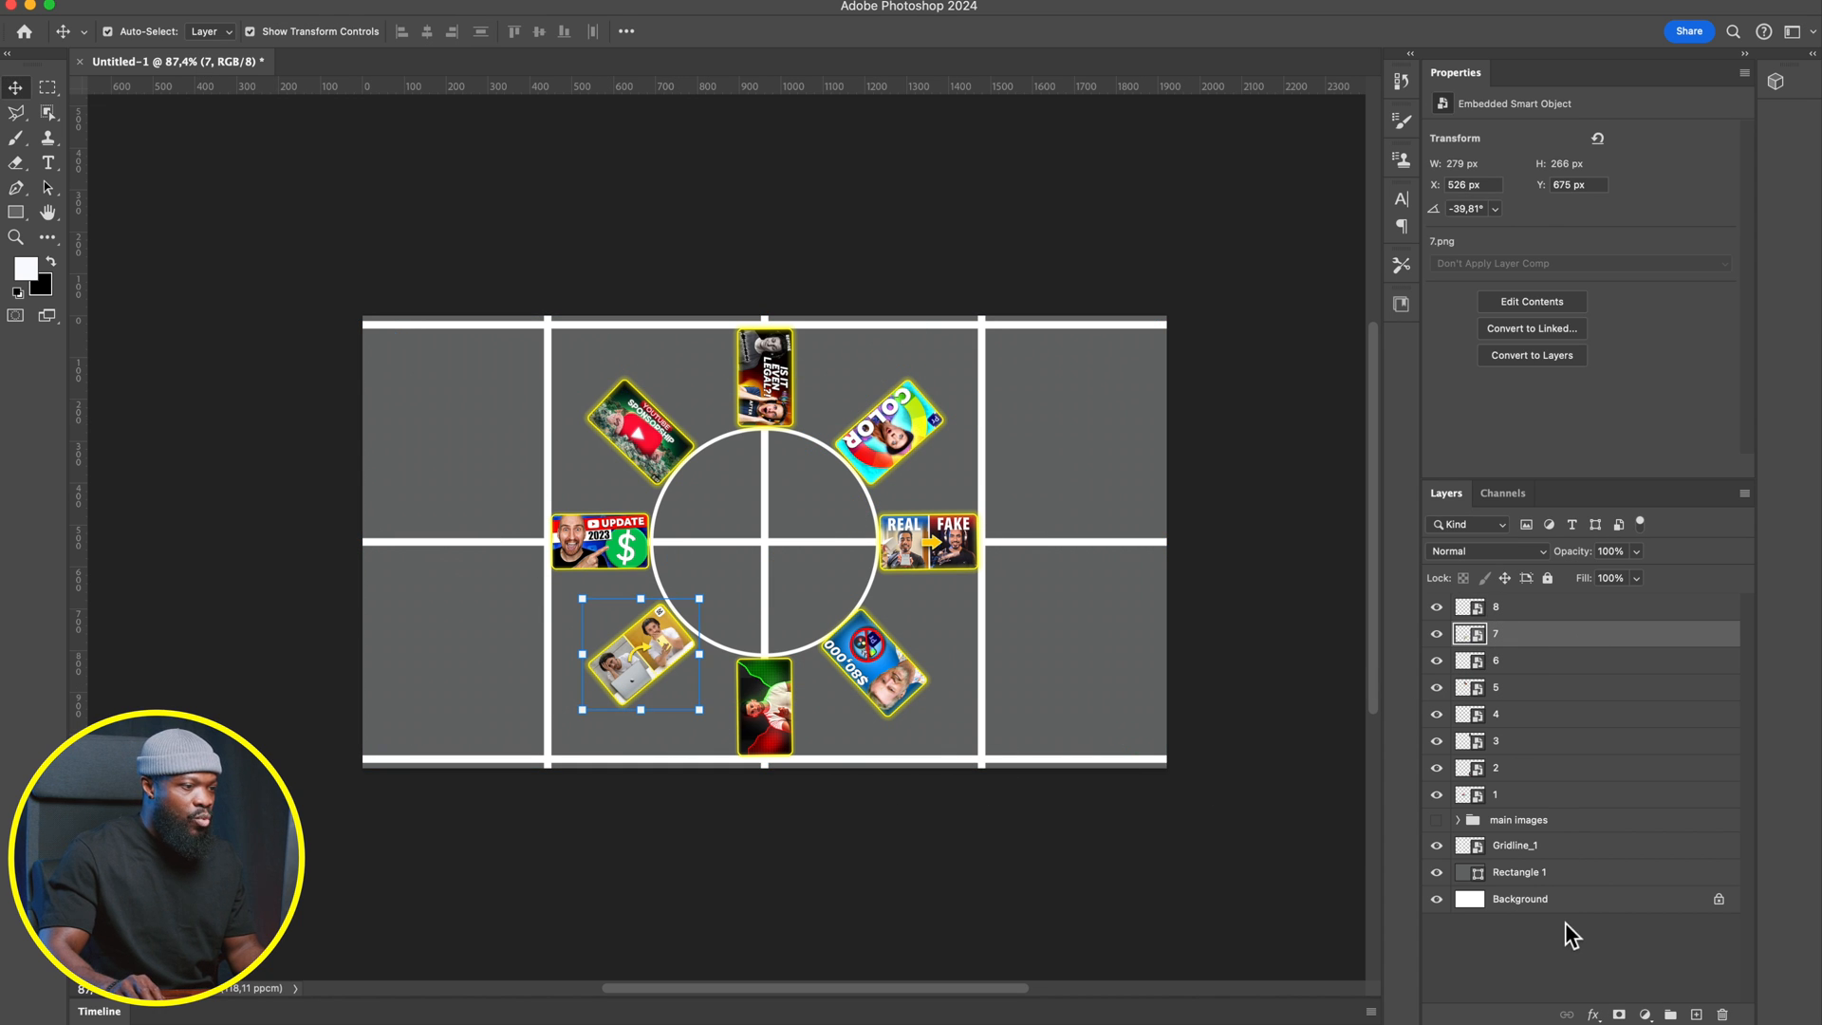
Hide the Rectangle 1, Gridline_1 and Background layers so only the circle of thumbnails shows on transparency
{"action": "left_click", "coordinate": [1583, 899]}
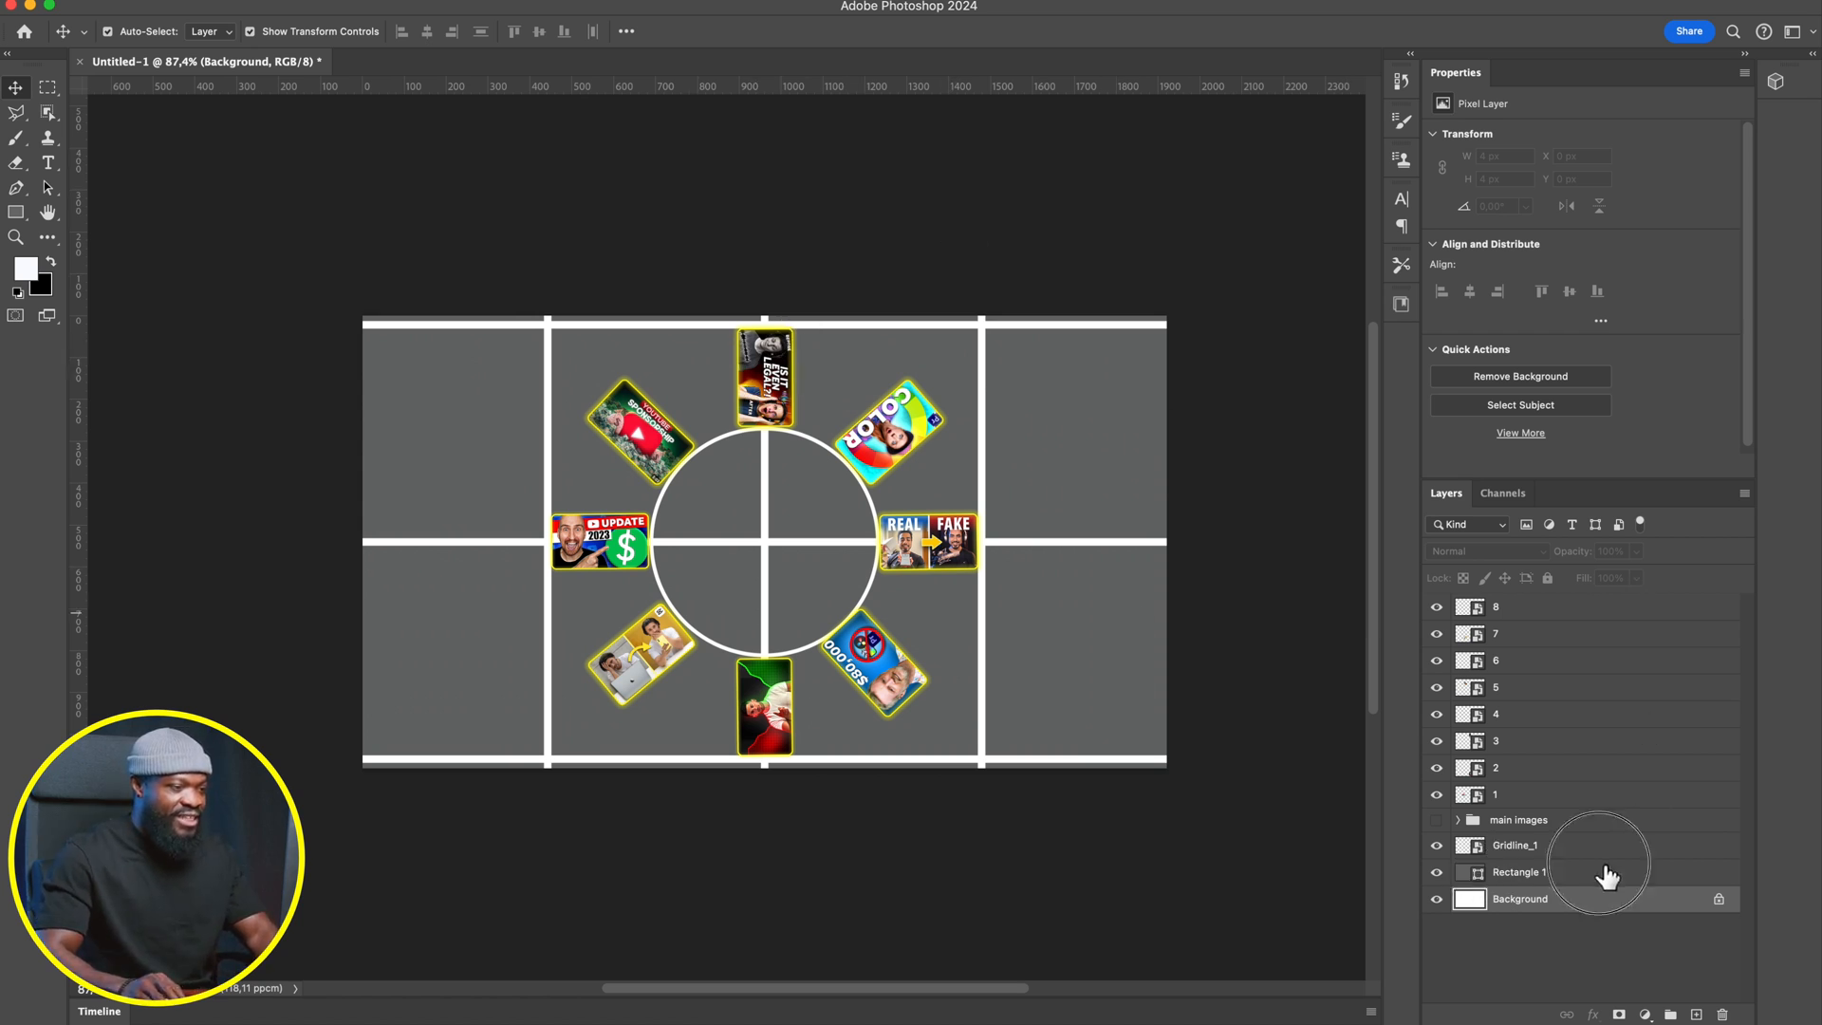
{"action": "left_click", "coordinate": [1604, 849]}
{"action": "left_click", "coordinate": [1437, 872]}
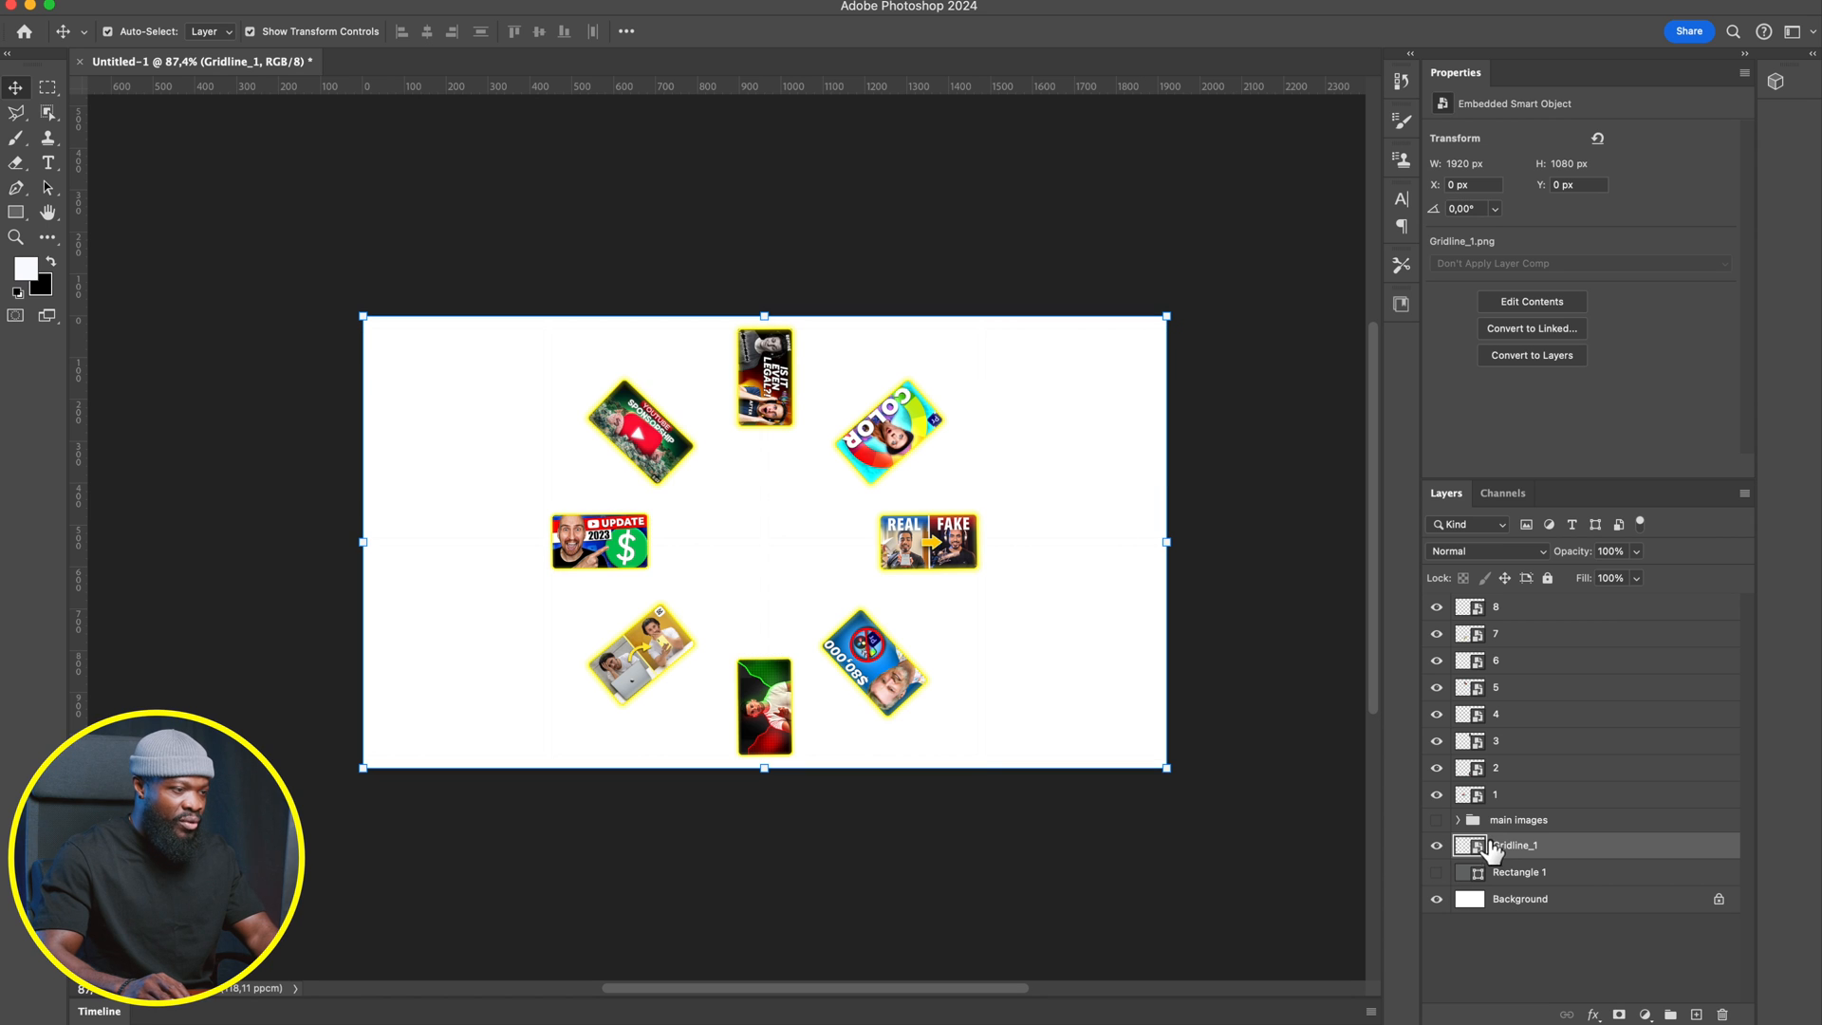
{"action": "left_click", "coordinate": [1438, 845]}
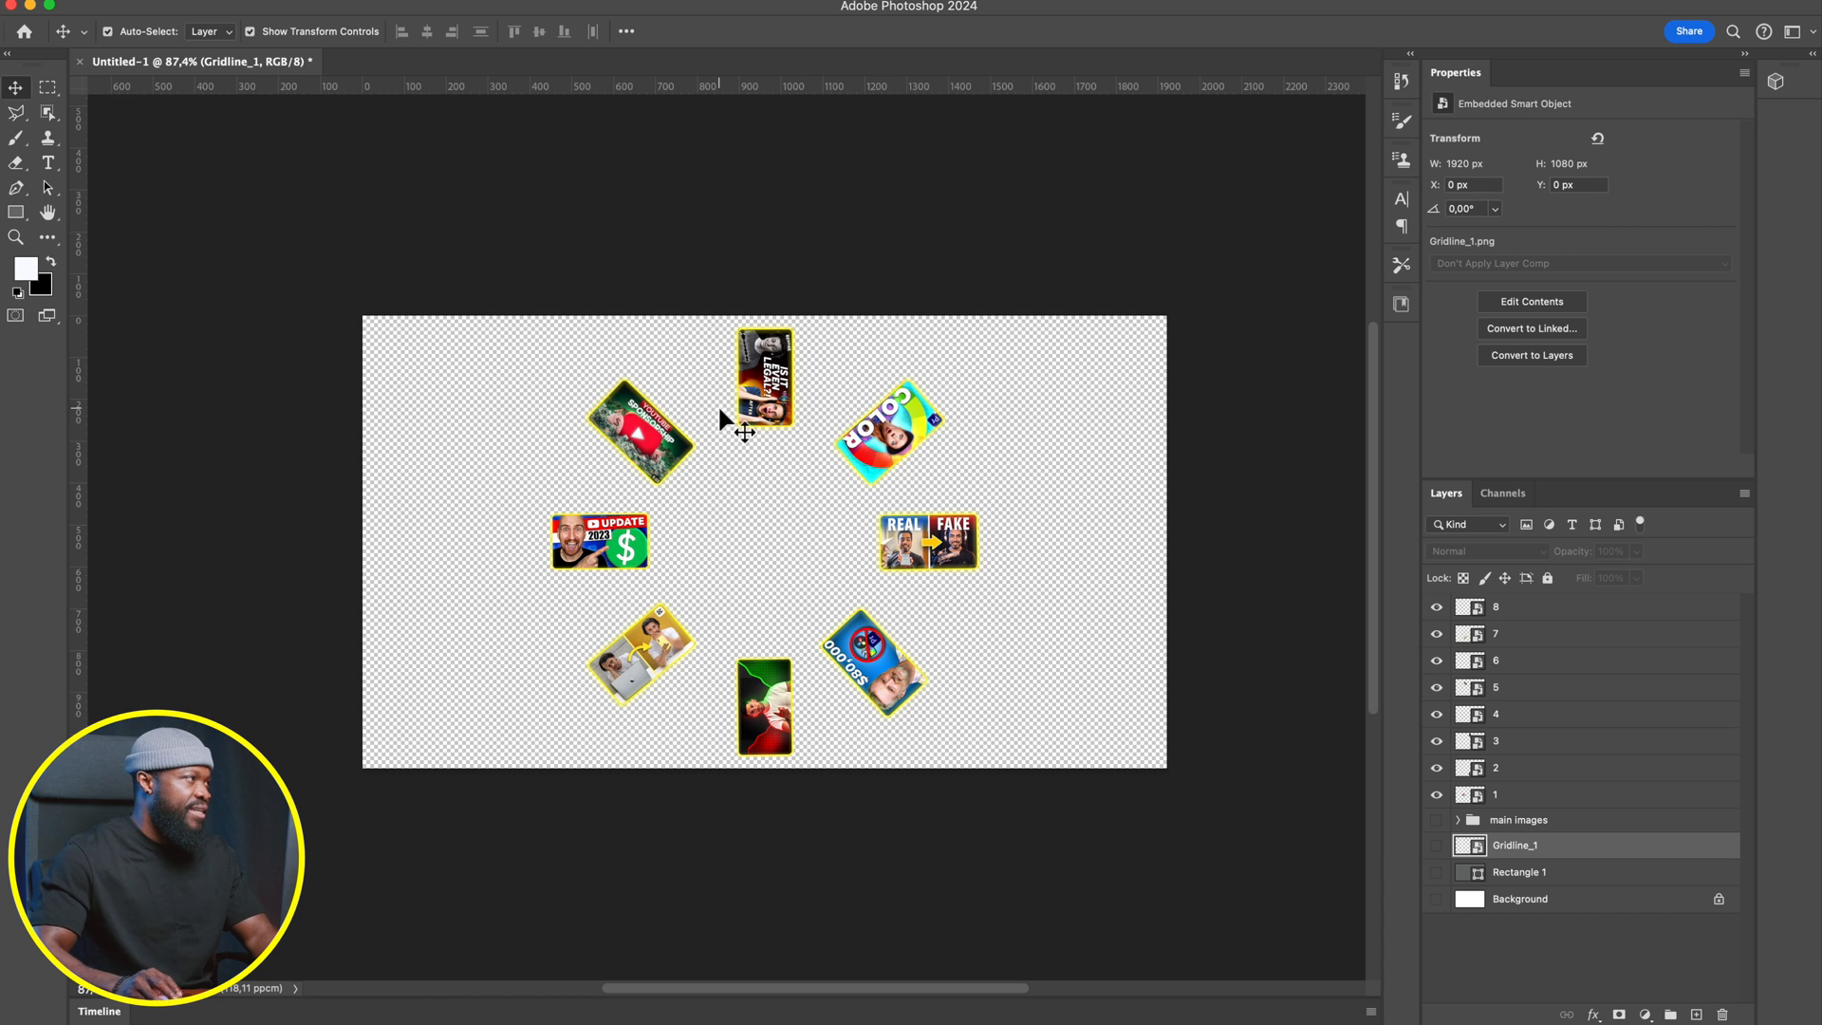
Try to export the transparent thumbnail circle for the web as a PNG-24 image in the Free folder
{"action": "left_click", "coordinate": [171, 1]}
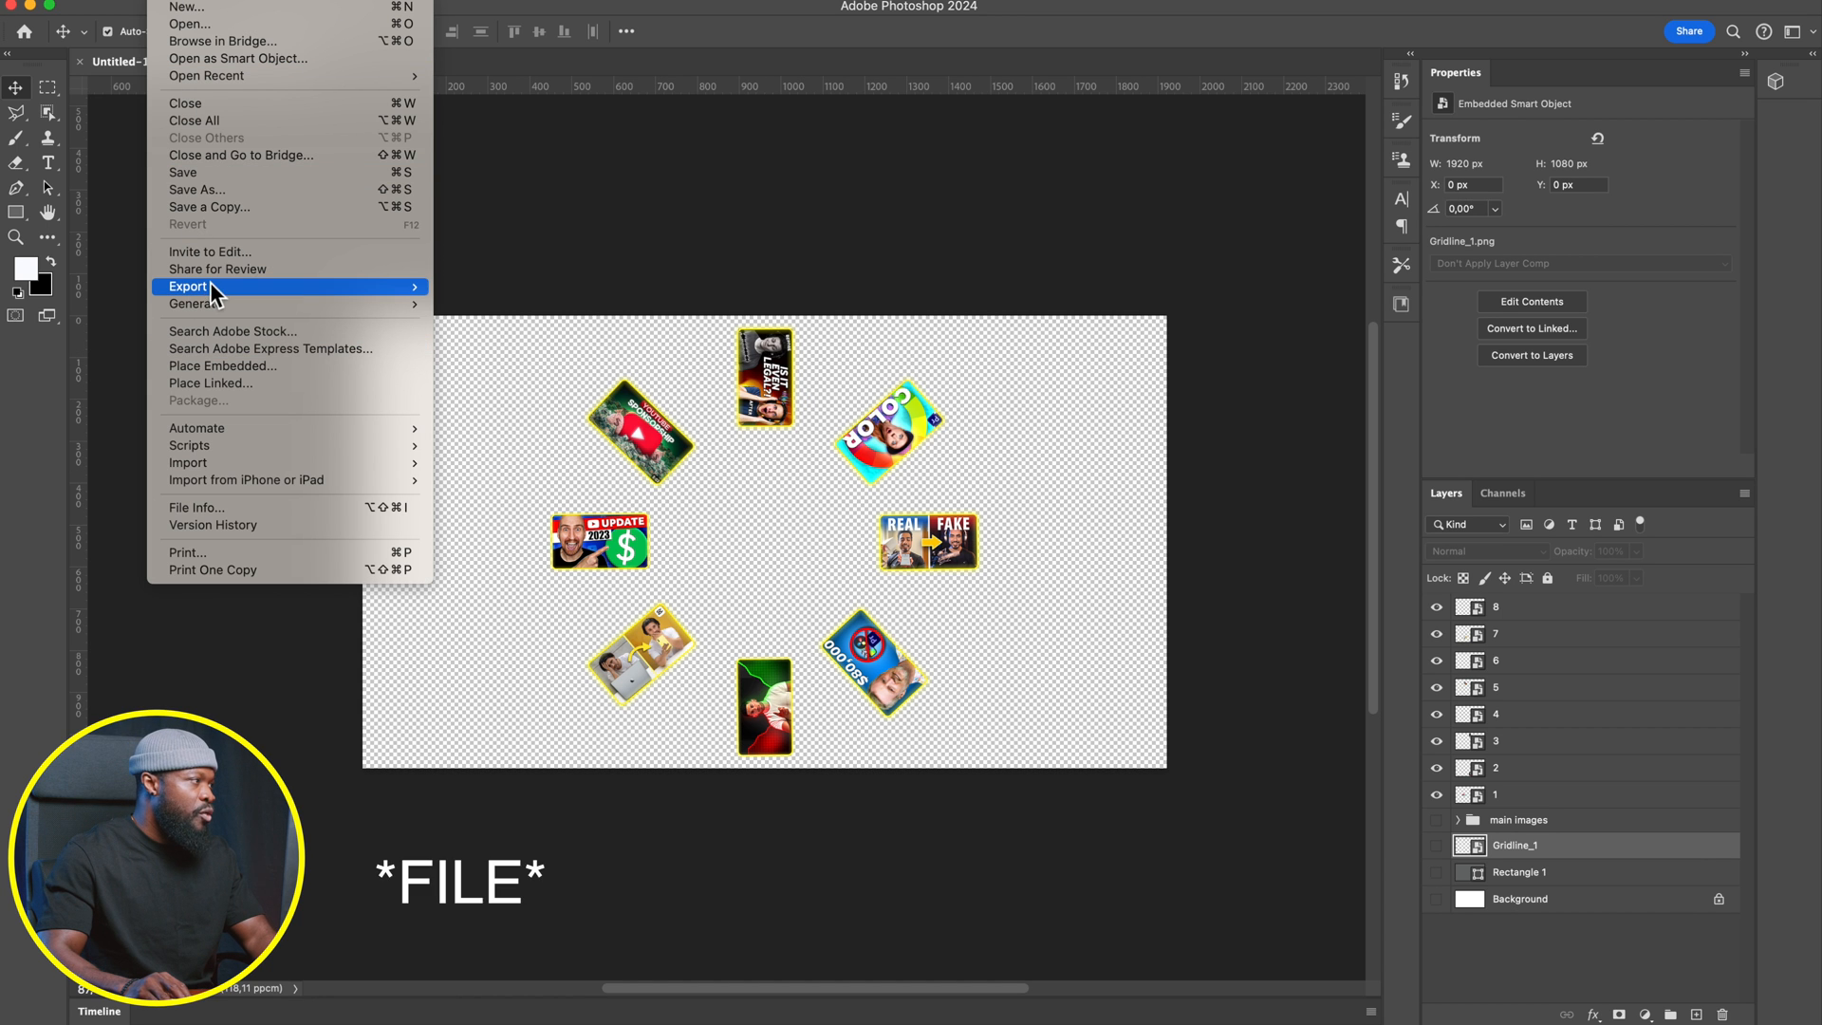
{"action": "mouse_move", "coordinate": [210, 295]}
{"action": "left_click", "coordinate": [521, 368]}
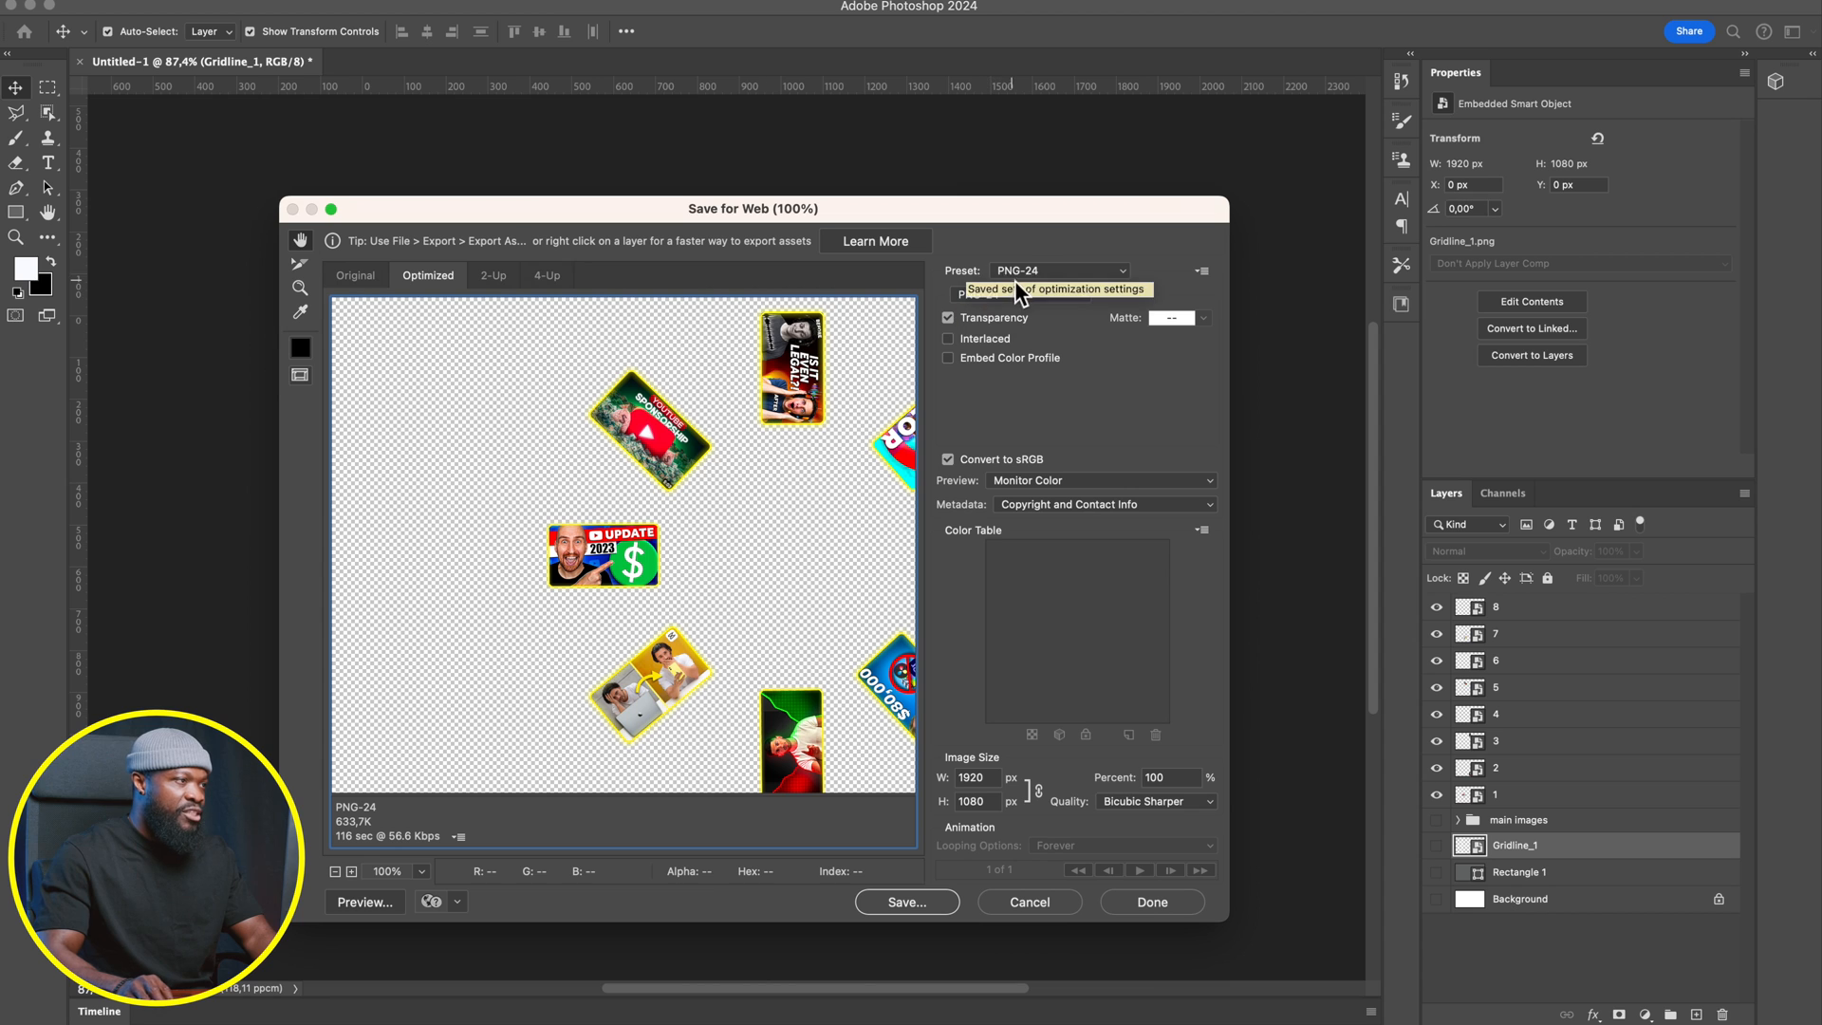
{"action": "left_click", "coordinate": [1024, 273]}
{"action": "left_click", "coordinate": [1024, 275]}
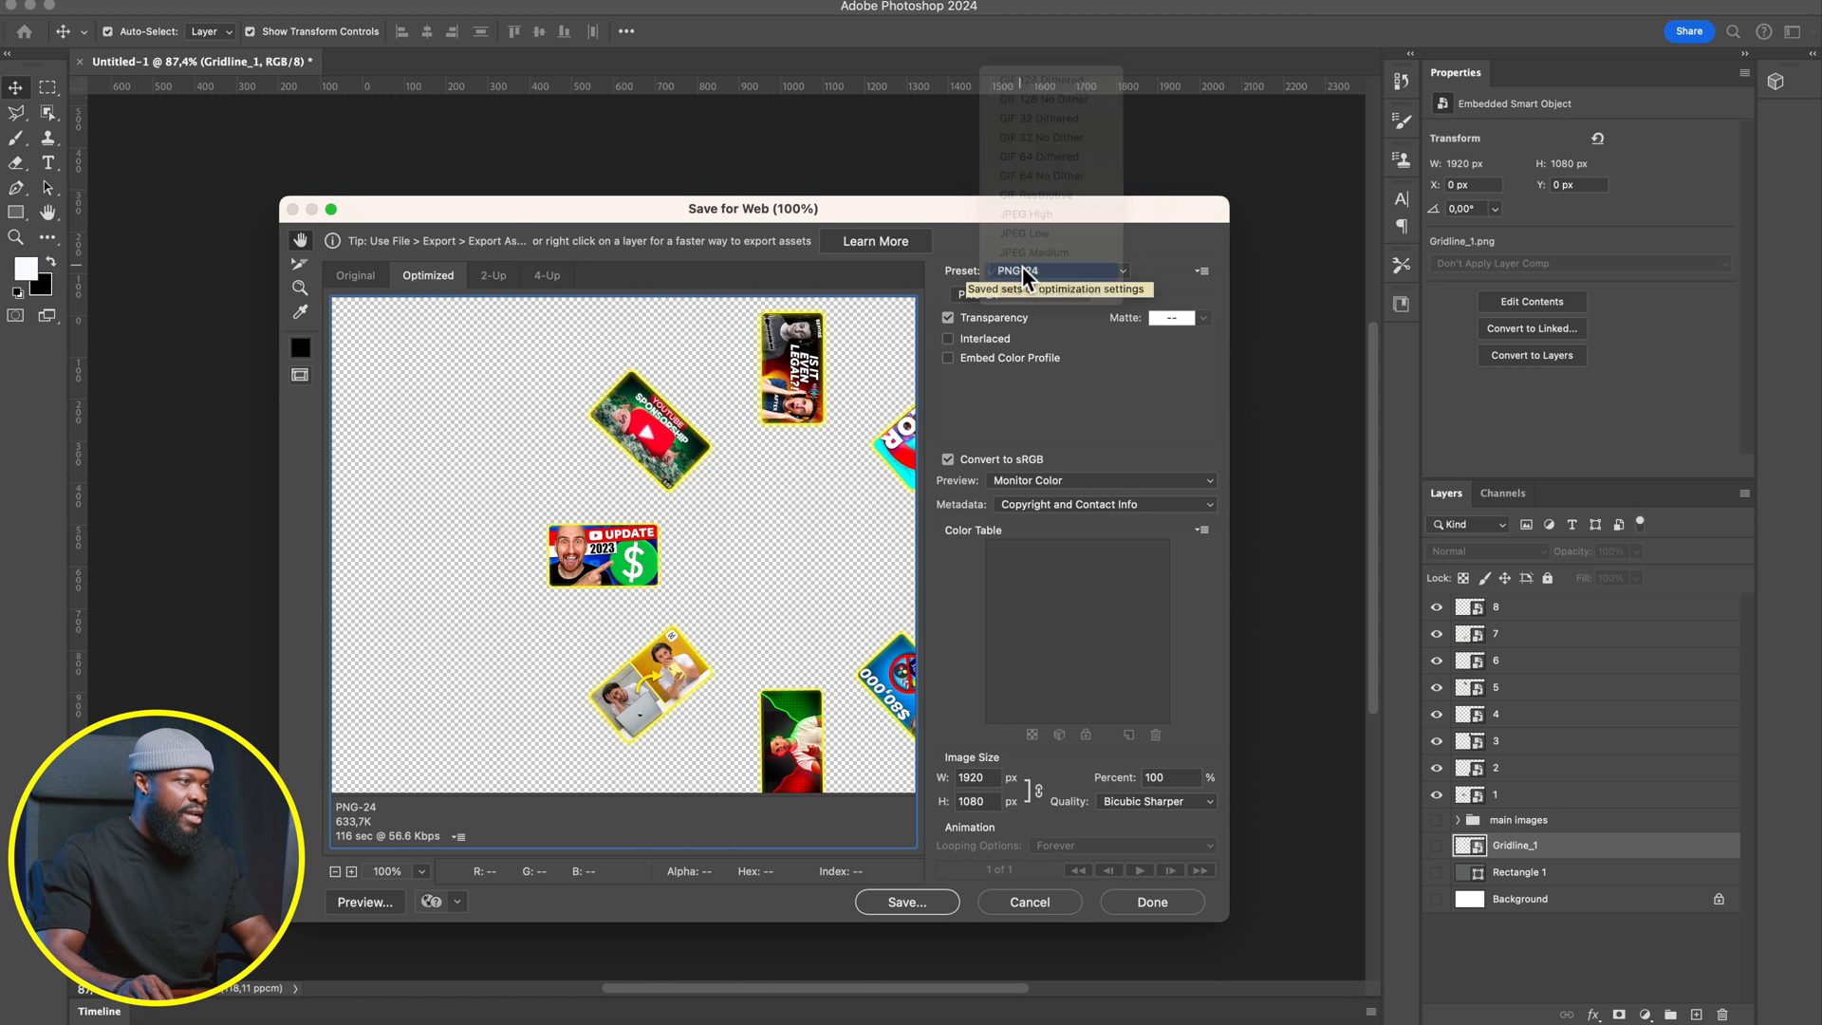
{"action": "left_click", "coordinate": [908, 906]}
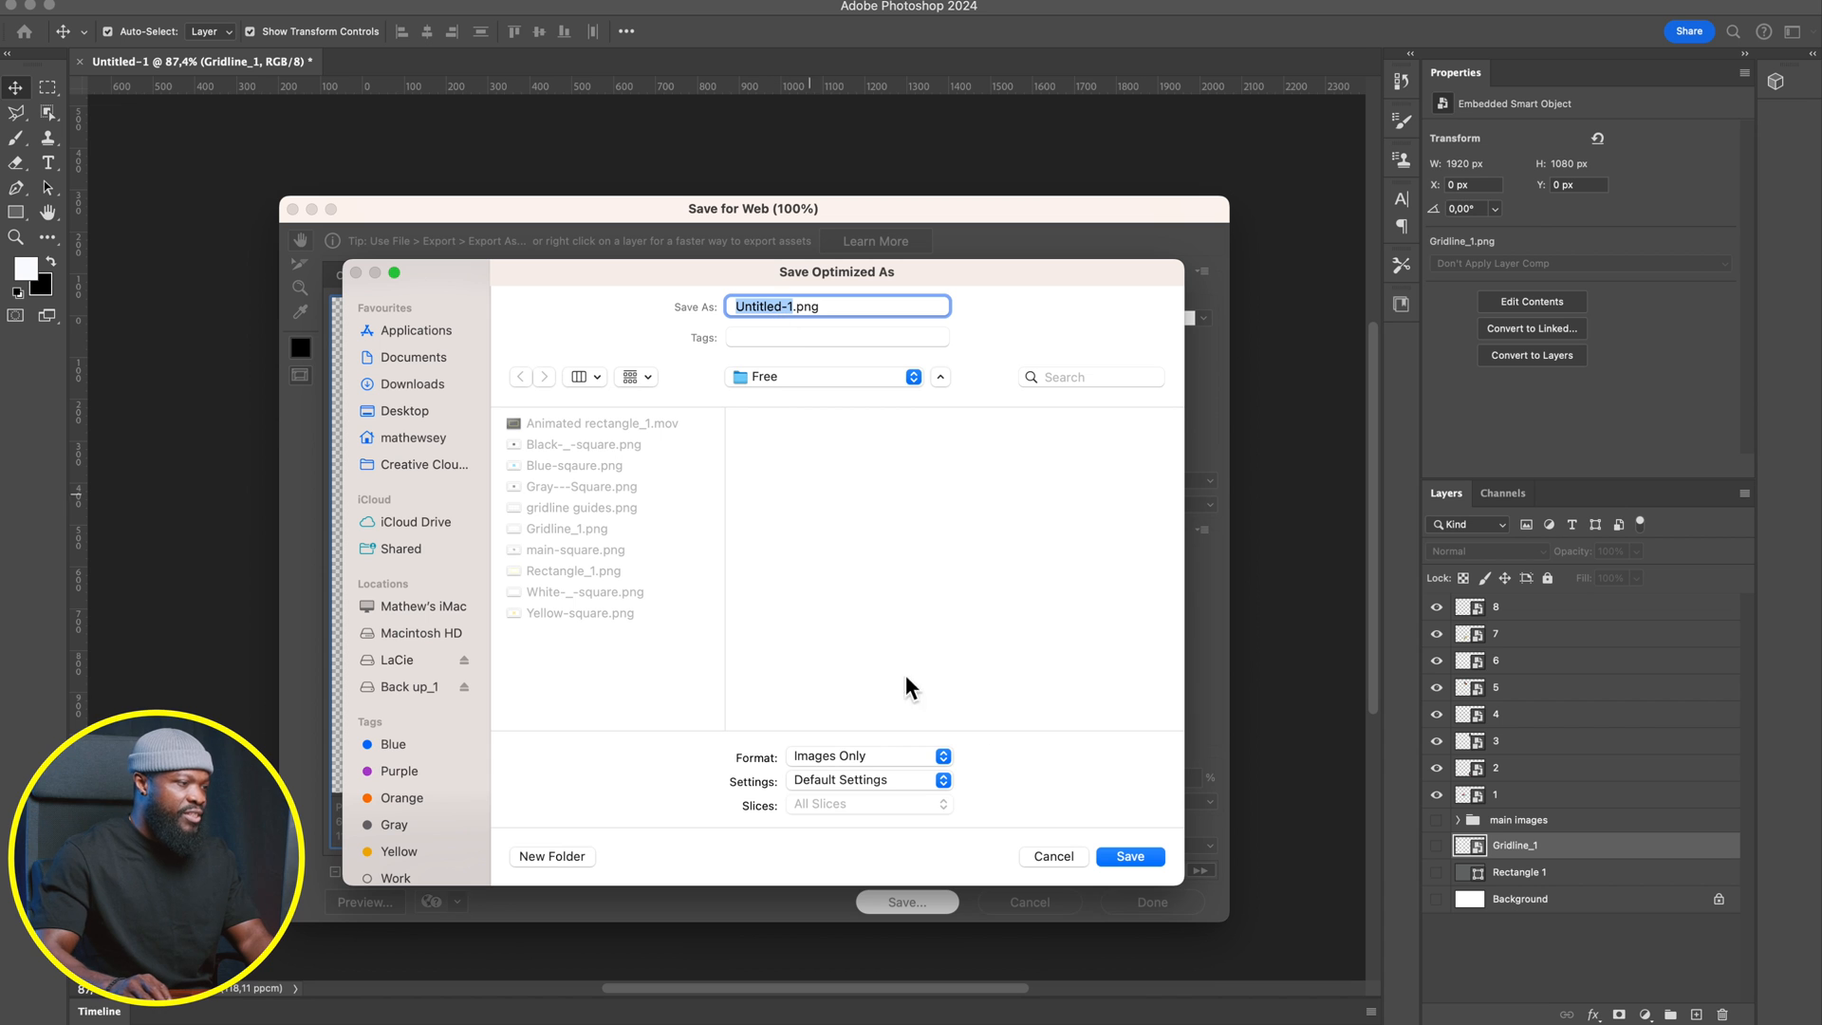
{"action": "left_click", "coordinate": [1054, 856]}
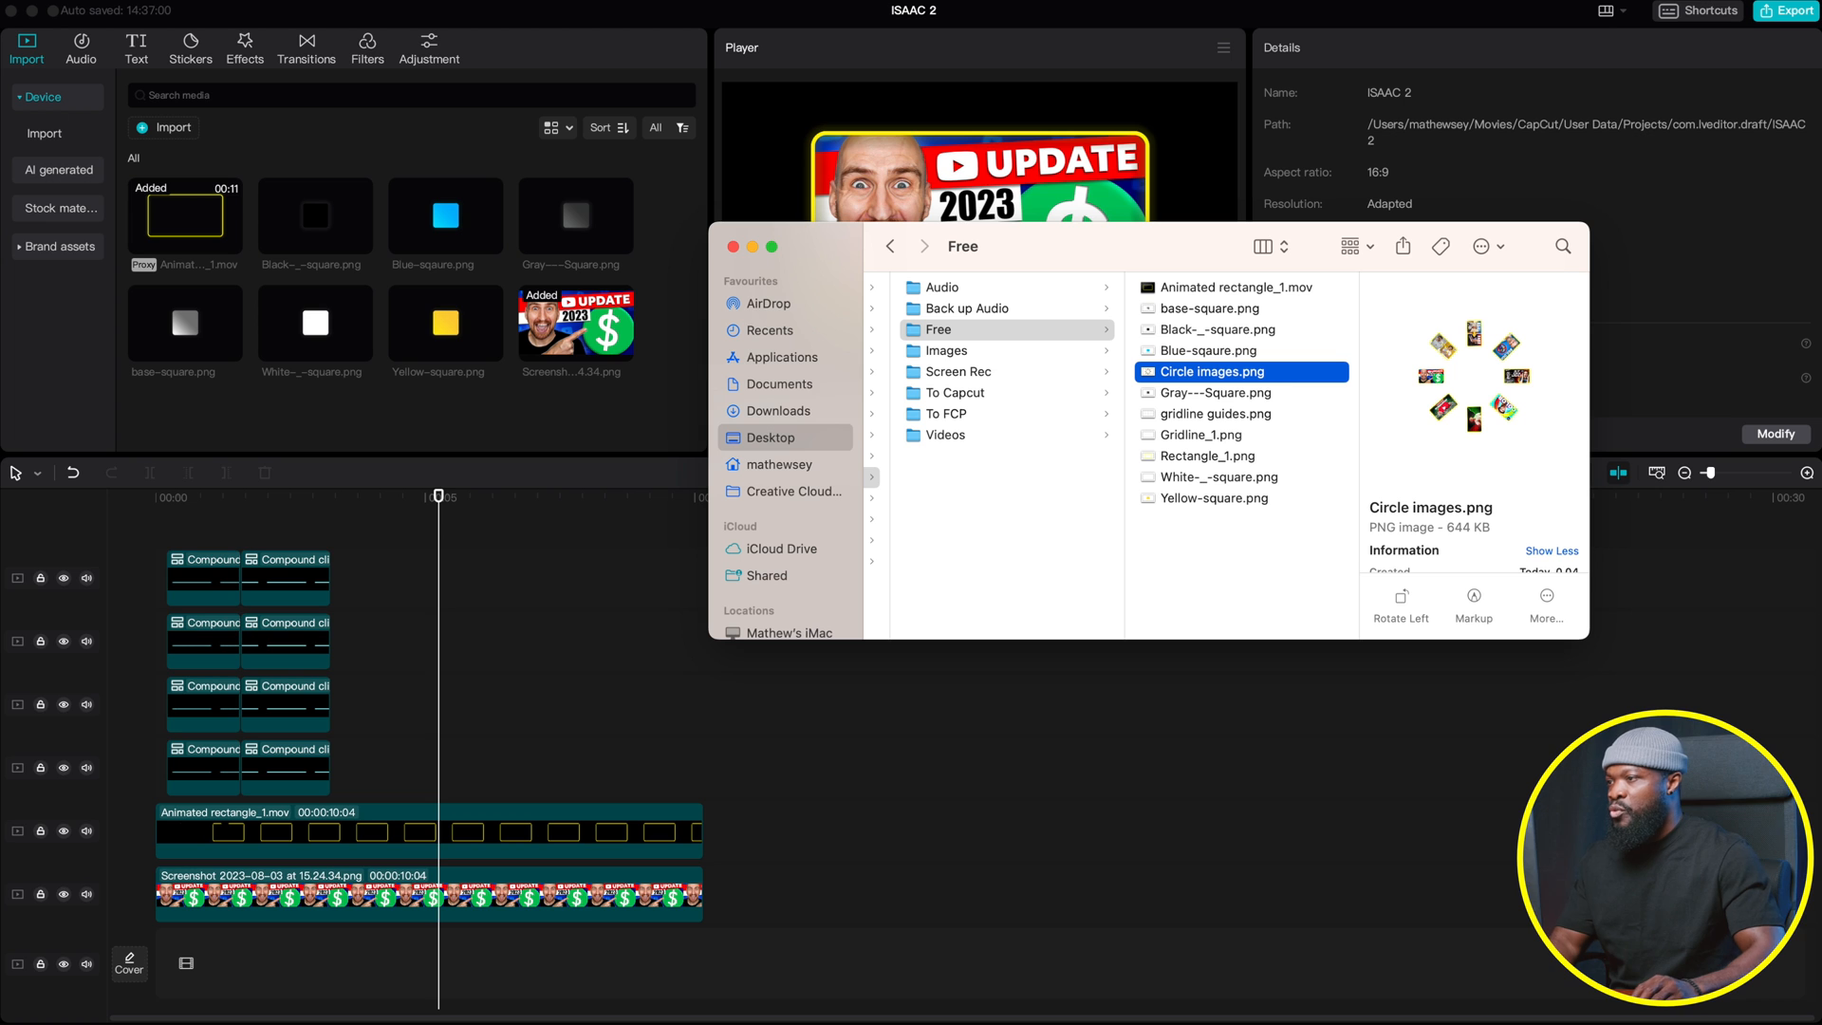
Add Circle images.png from the Free folder to the CapCut timeline at the playhead, above Animated rectangle_1.mov, and scale it to 375%
{"action": "left_click_drag", "start_coordinate": [1279, 384], "coordinate": [579, 688]}
{"action": "left_click_drag", "start_coordinate": [579, 954], "coordinate": [500, 726]}
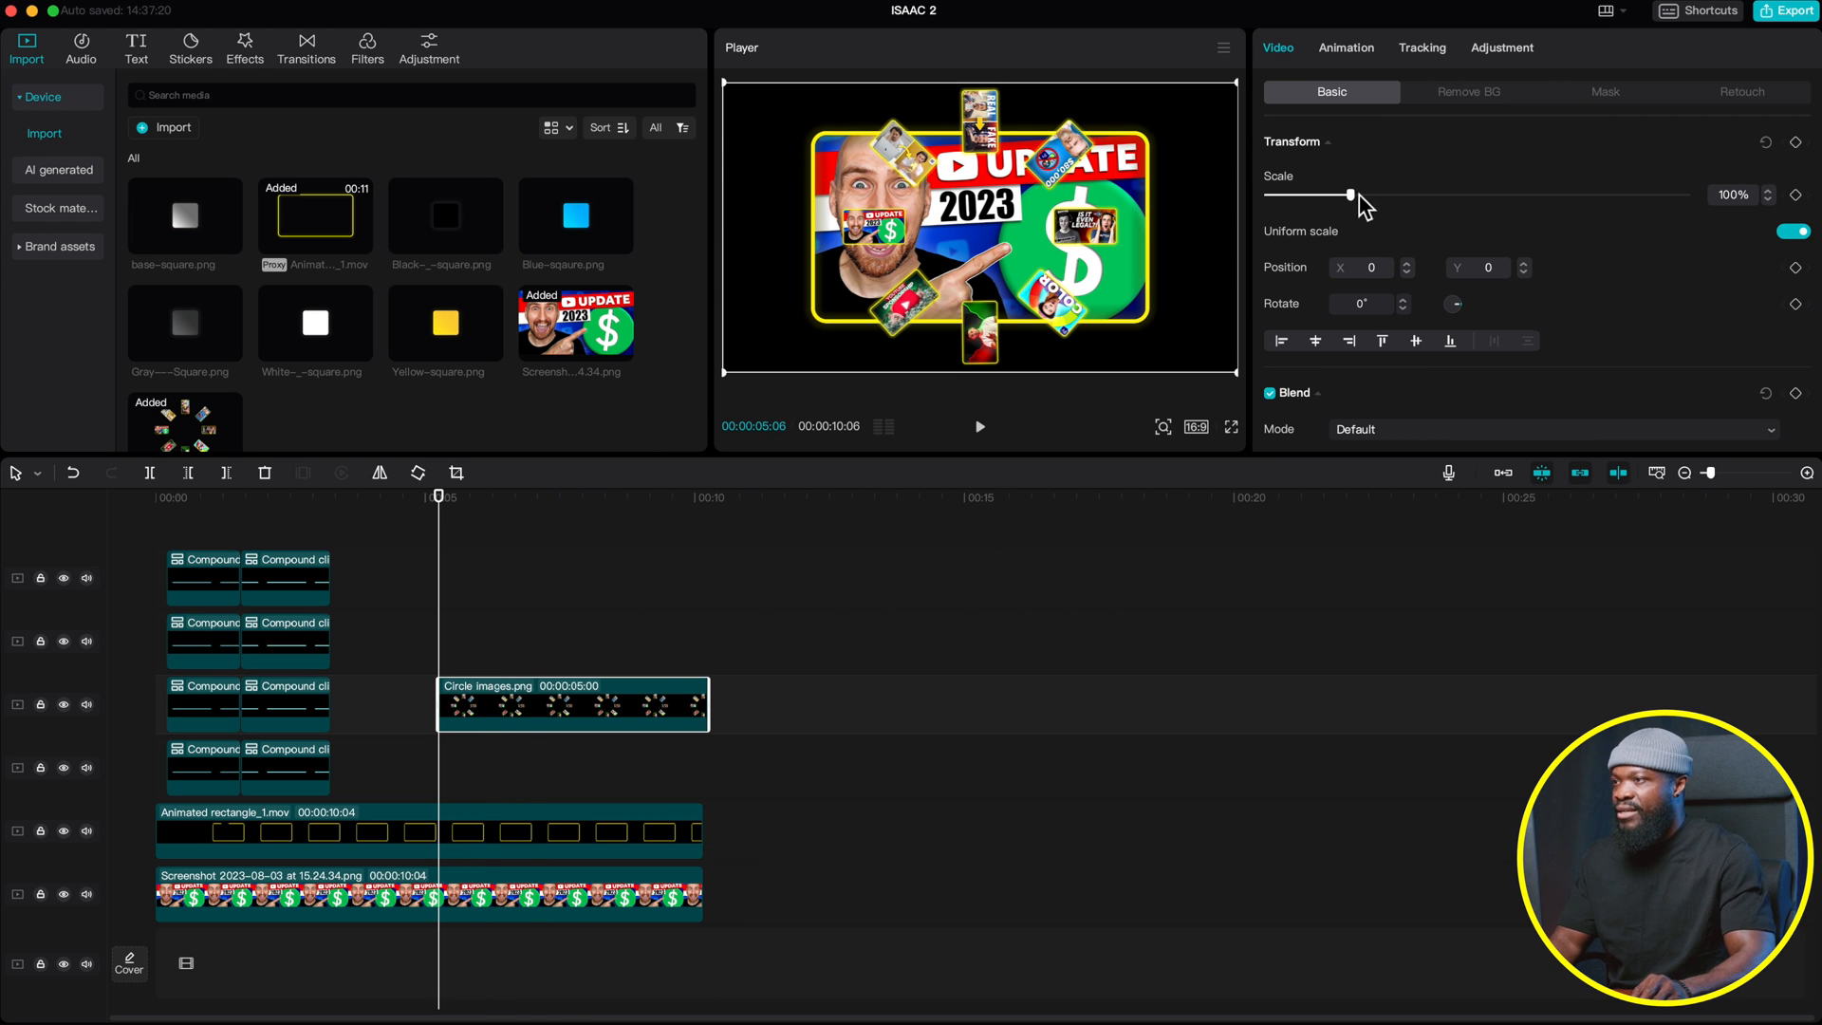
{"action": "left_click_drag", "start_coordinate": [1350, 195], "coordinate": [1577, 195]}
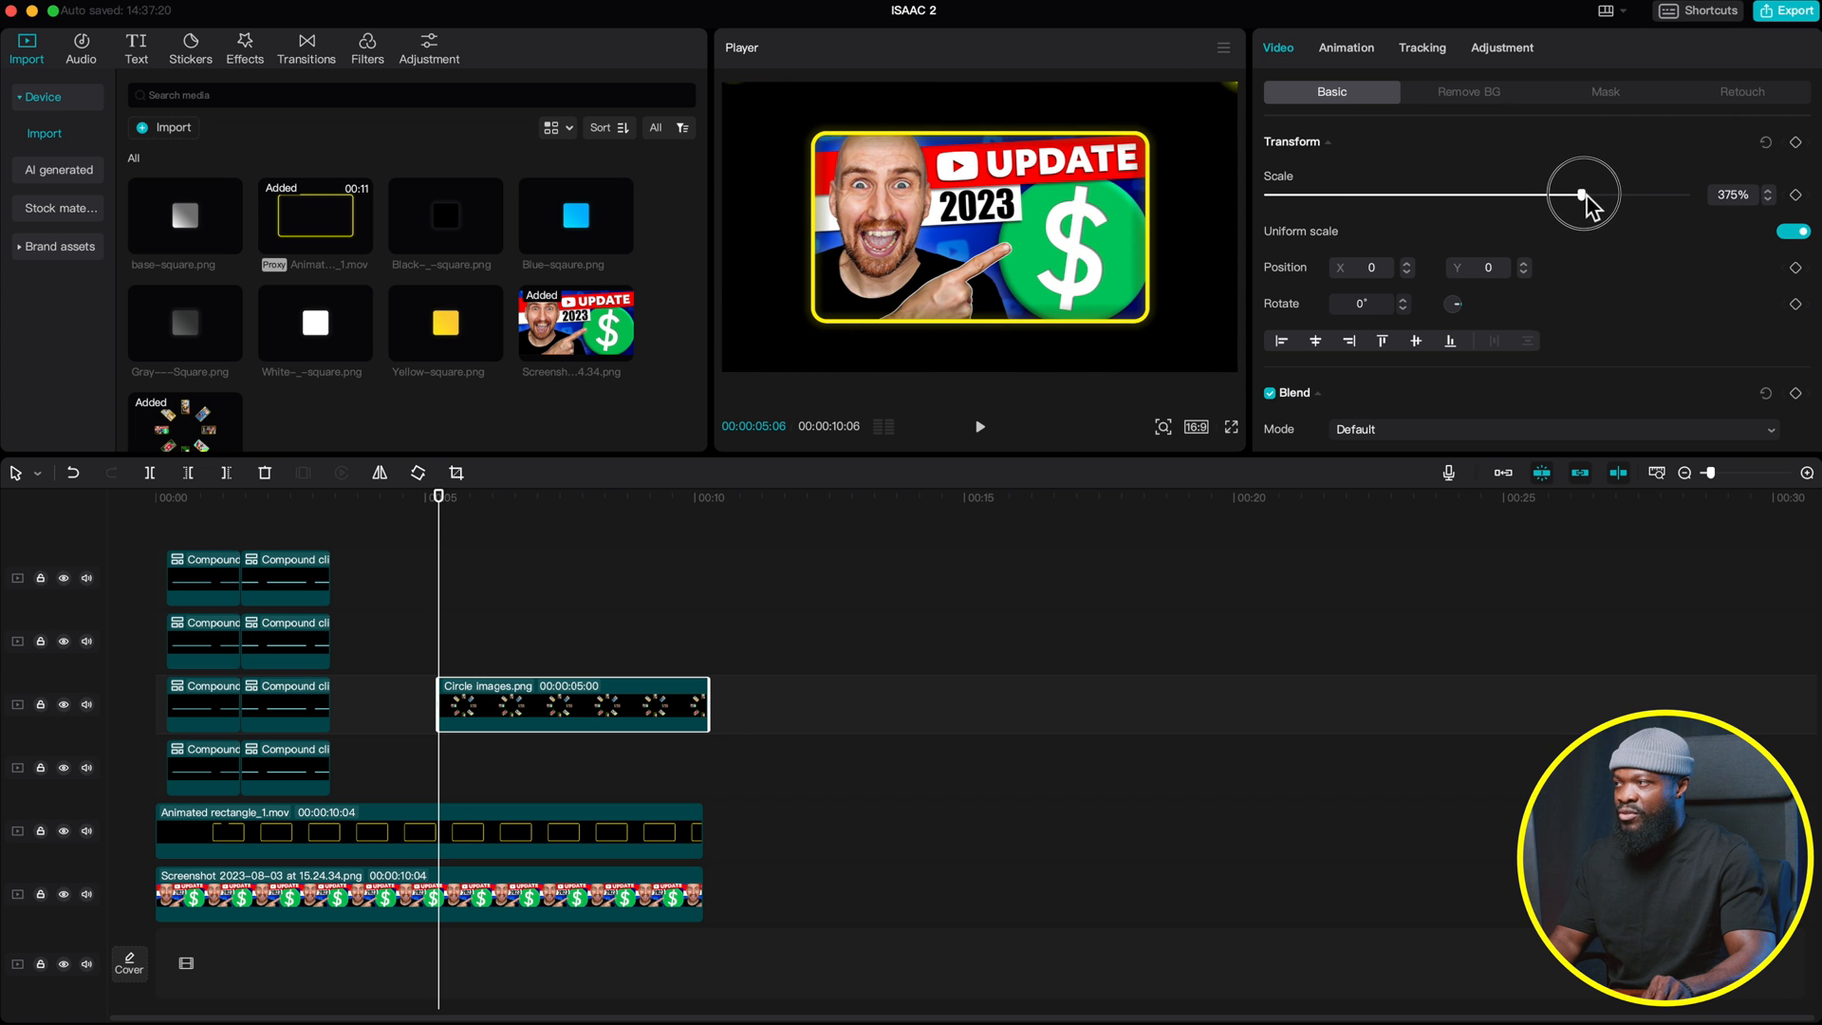
Enlarge Circle images.png to 539% and position it at X 4250, Y -8 so one ring thumbnail lines up with the glowing frame
{"action": "left_click_drag", "start_coordinate": [925, 225], "coordinate": [1319, 223]}
{"action": "left_click_drag", "start_coordinate": [1586, 194], "coordinate": [1686, 194]}
{"action": "left_click_drag", "start_coordinate": [910, 253], "coordinate": [897, 258]}
{"action": "left_click", "coordinate": [1768, 191]}
{"action": "left_click_drag", "start_coordinate": [831, 269], "coordinate": [864, 270]}
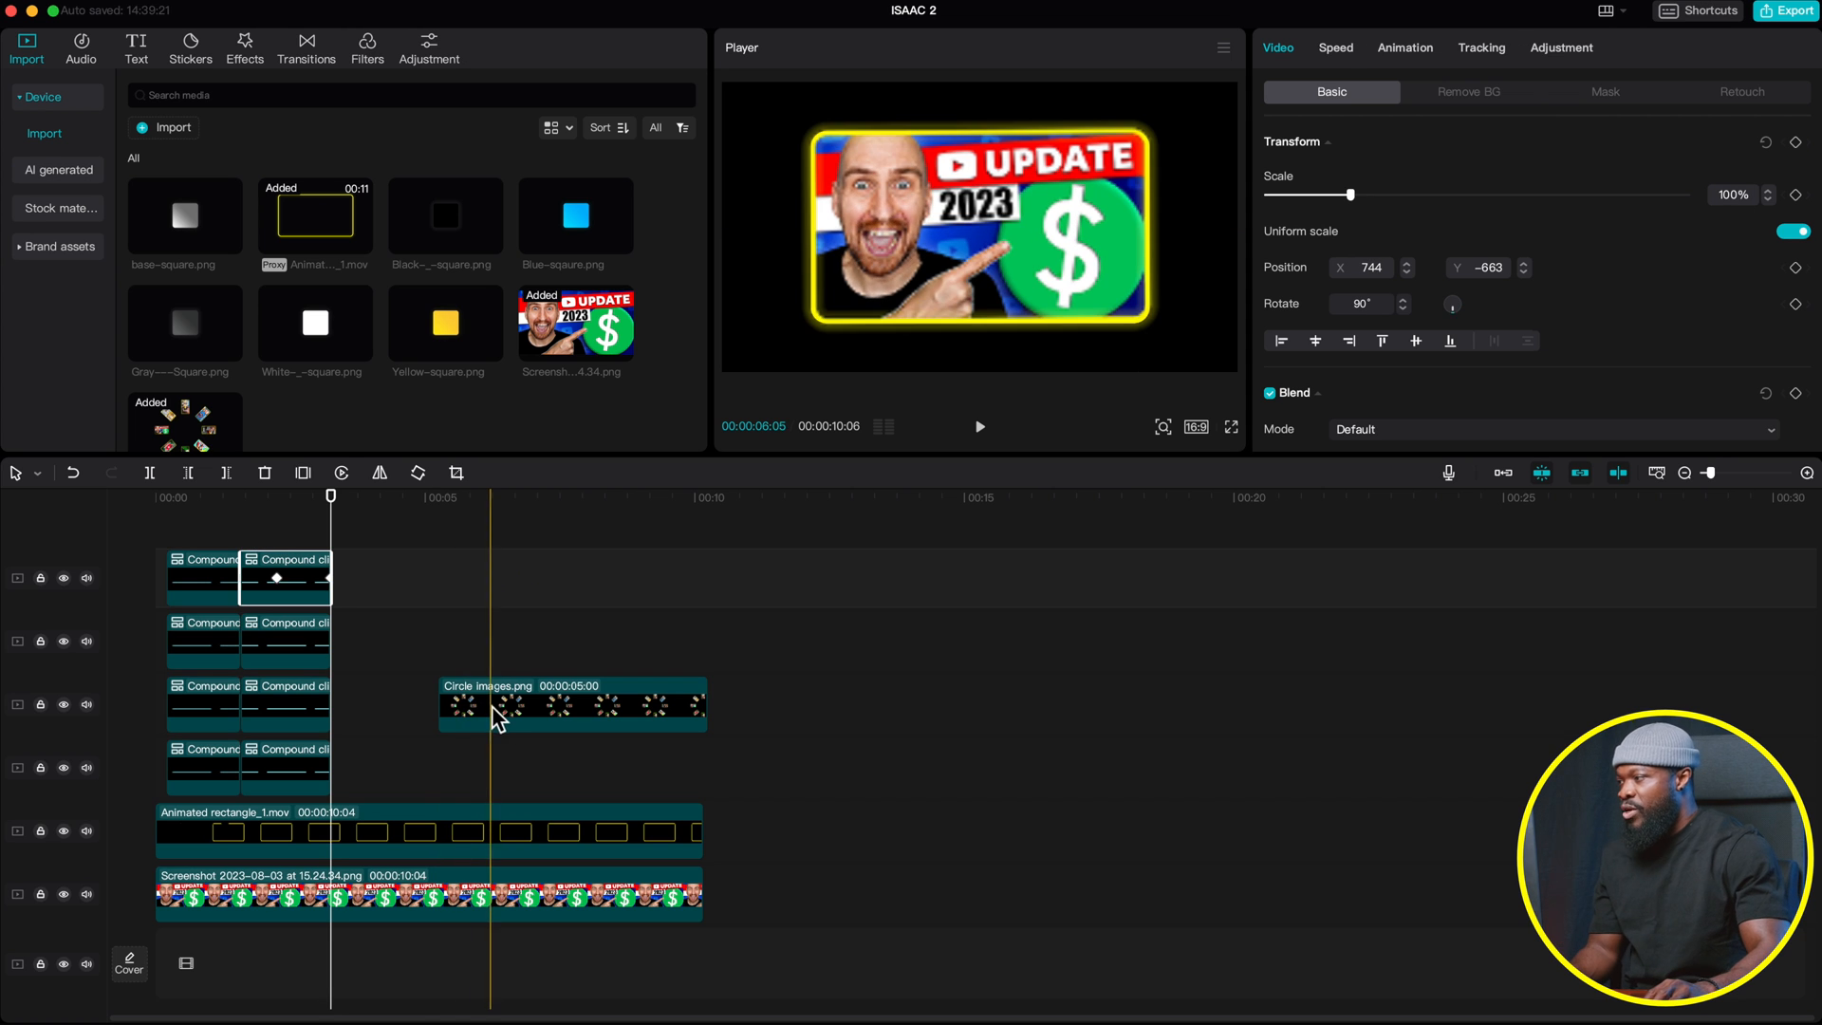
Move Circle images.png to start where the compound clips end, and trim Animated rectangle_1.mov and the Screenshot clip to that same point
{"action": "left_click", "coordinate": [493, 708]}
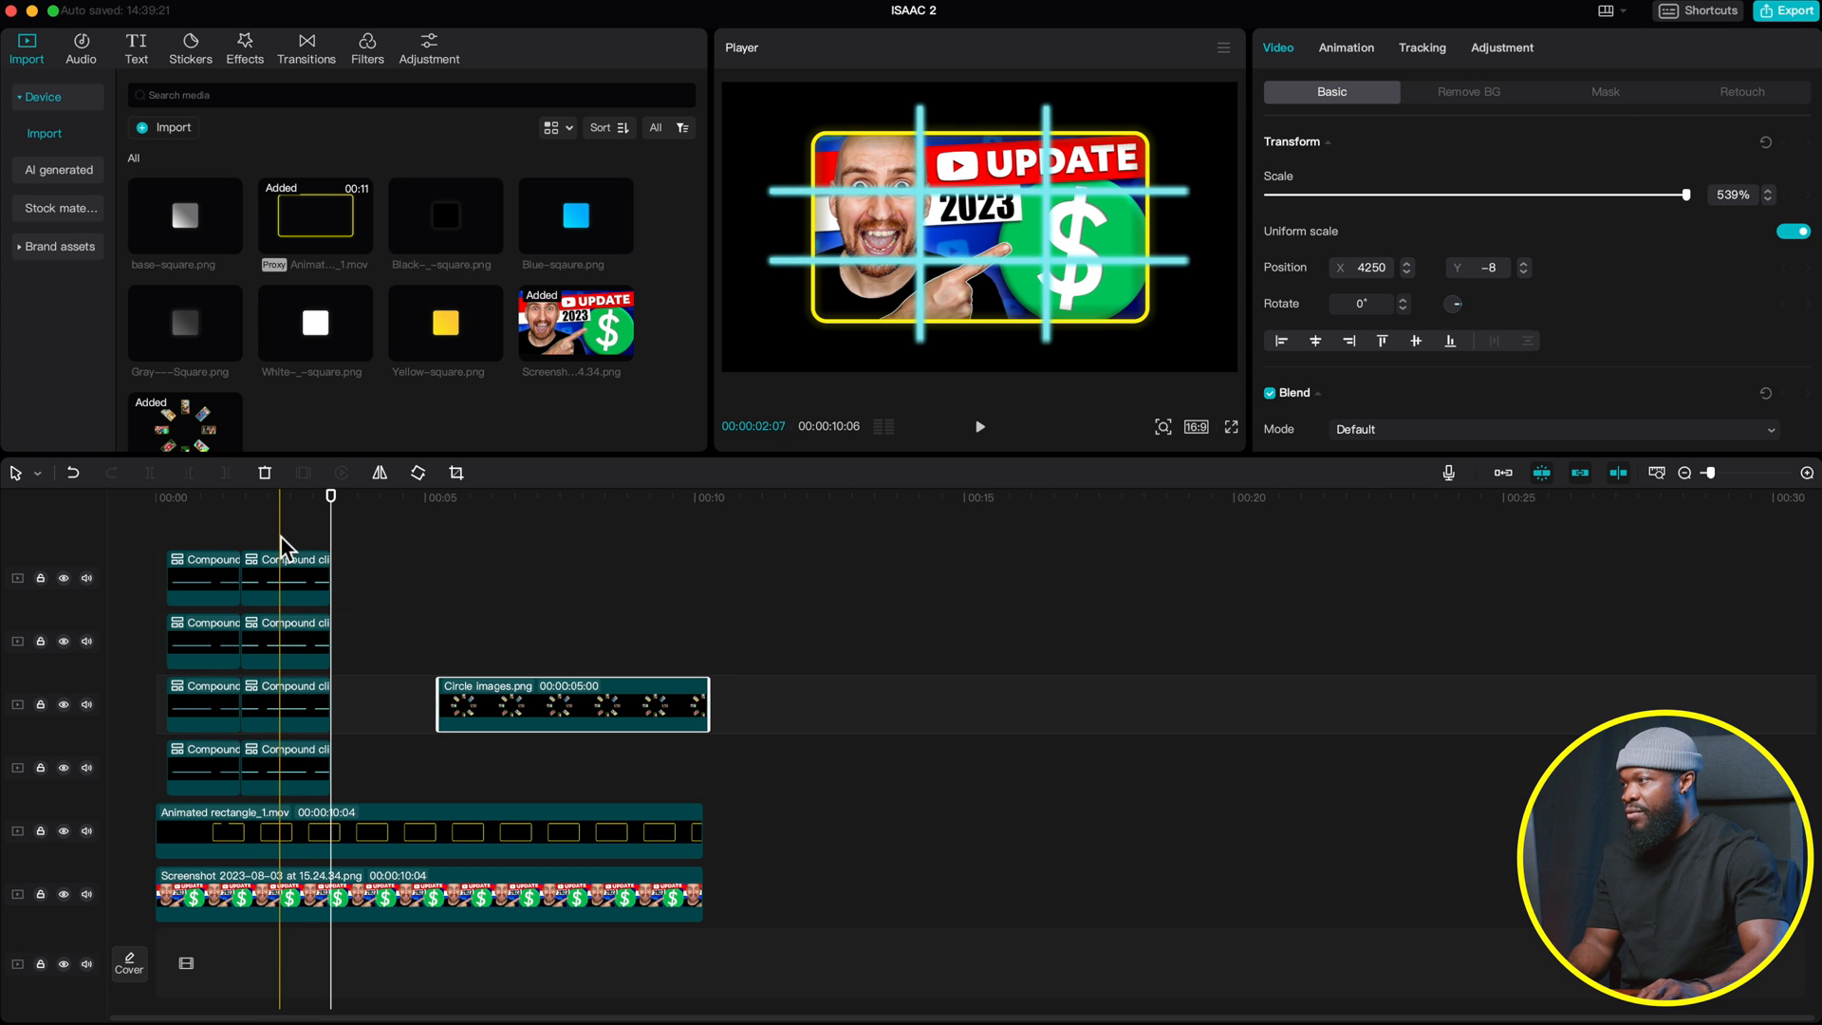
{"action": "left_click_drag", "start_coordinate": [466, 722], "coordinate": [361, 726]}
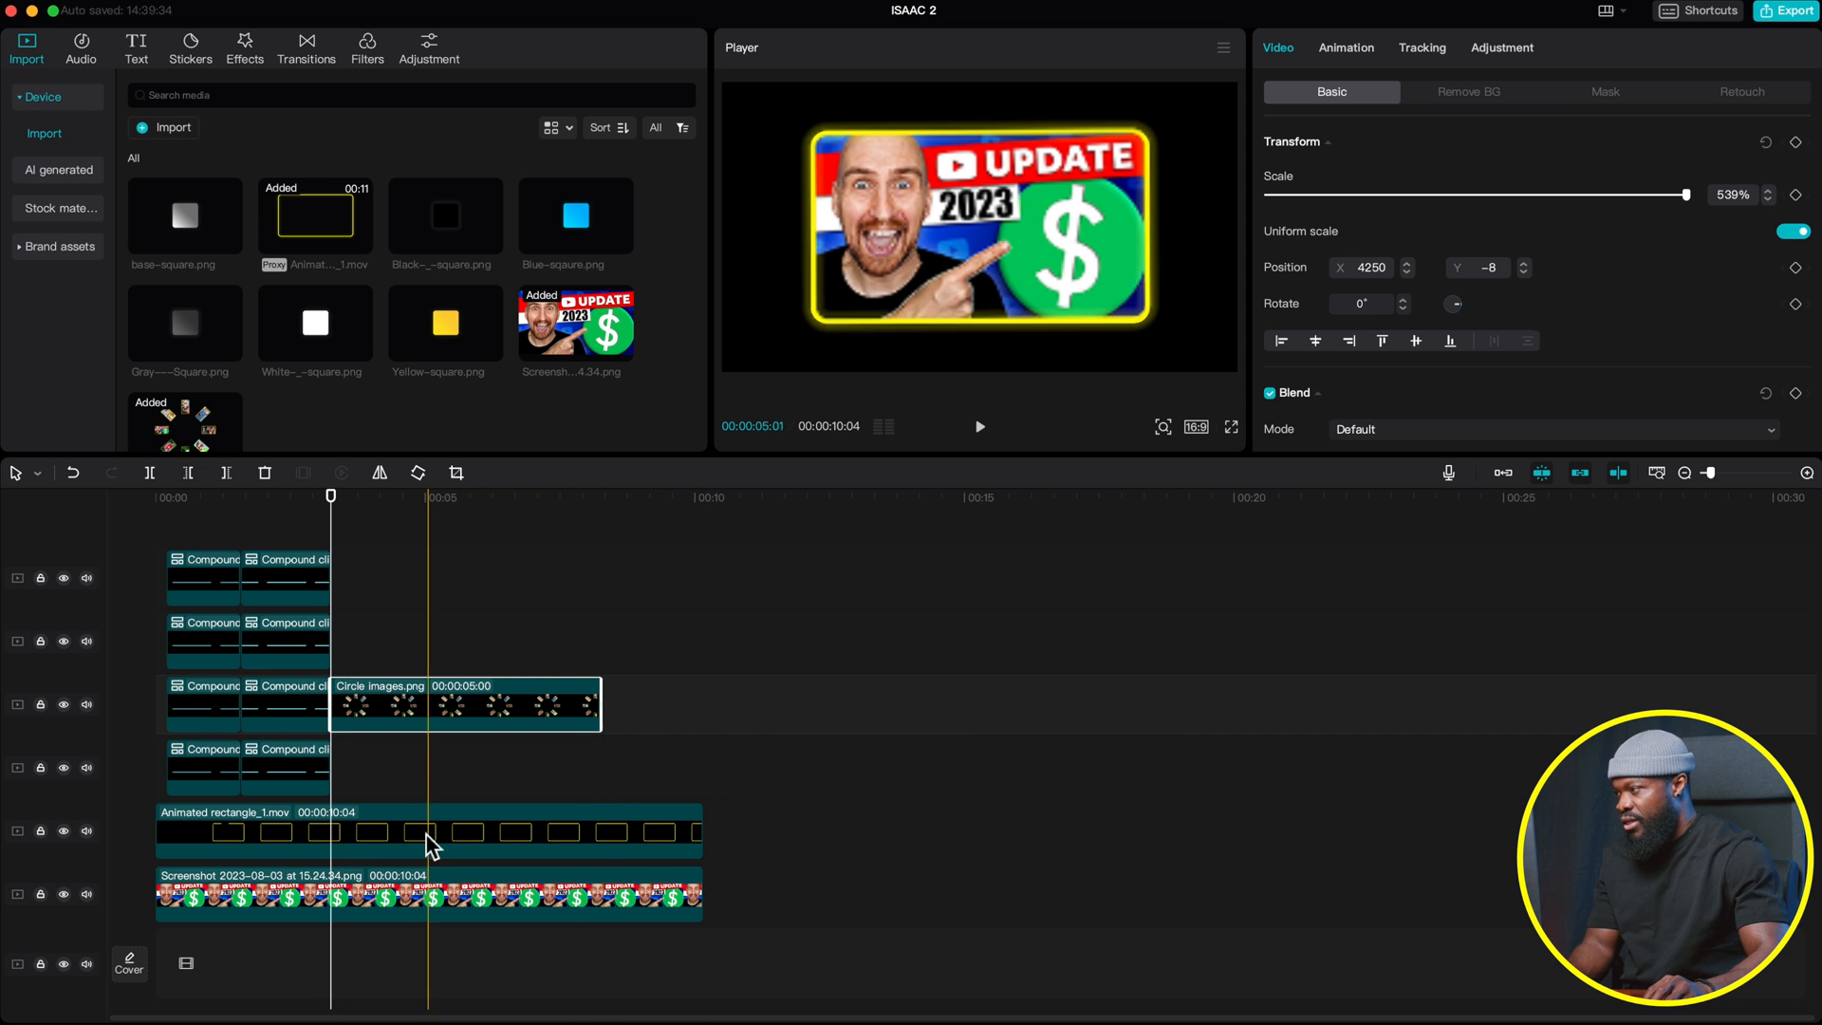
{"action": "left_click", "coordinate": [359, 848]}
{"action": "left_click_drag", "start_coordinate": [703, 834], "coordinate": [333, 839]}
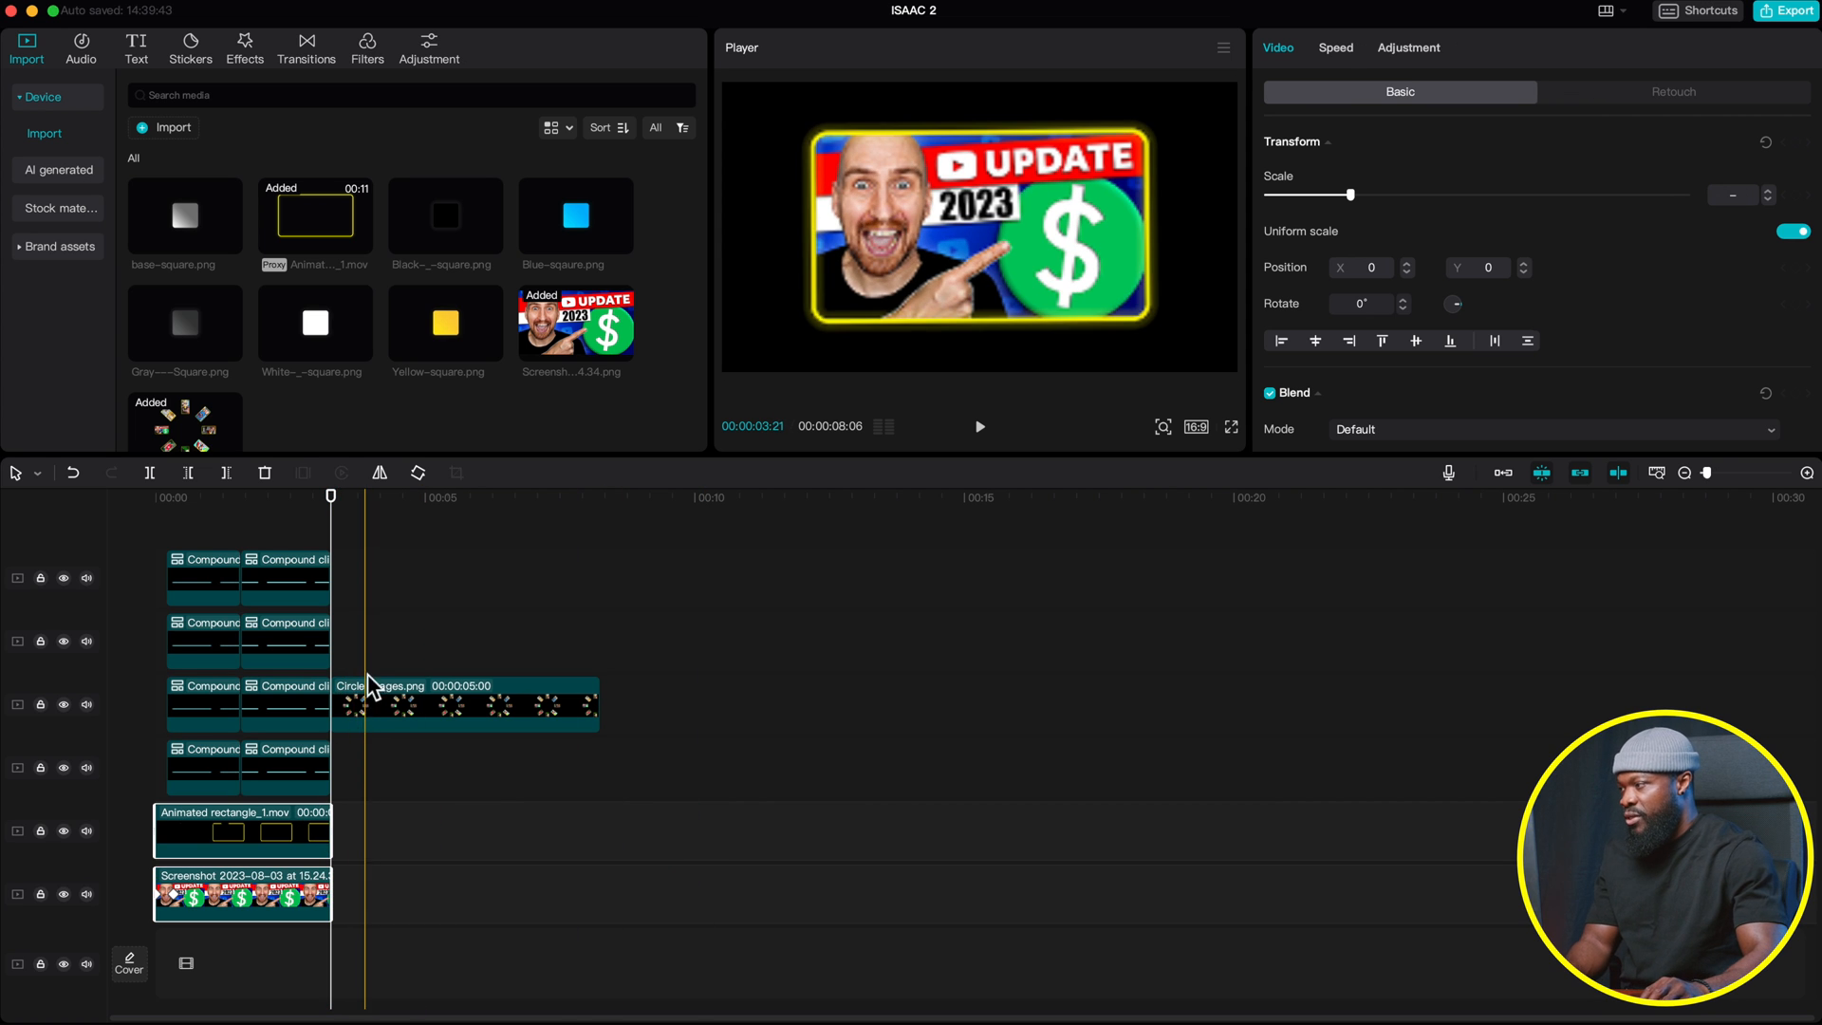
Place Circle images.png directly after the Screenshot clip on its track and extend its duration to 00:00:10:19
{"action": "left_click_drag", "start_coordinate": [379, 703], "coordinate": [383, 906]}
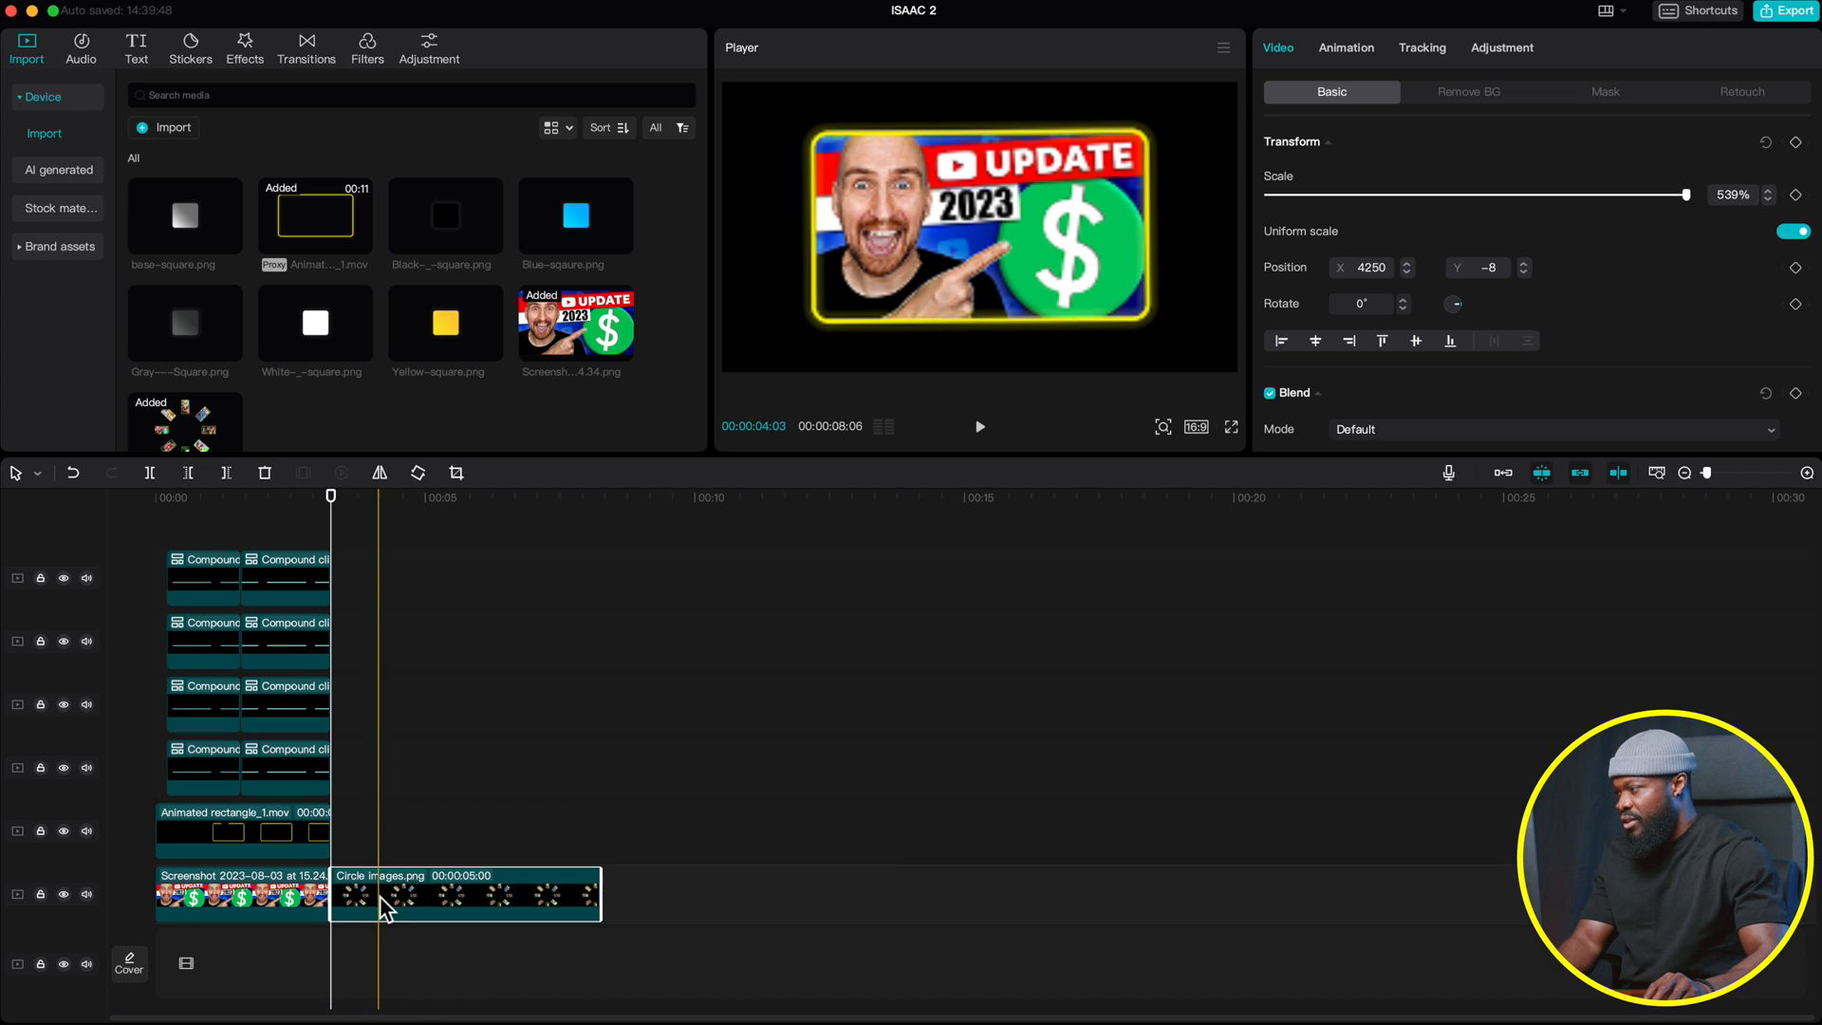
{"action": "left_click_drag", "start_coordinate": [600, 897], "coordinate": [913, 897]}
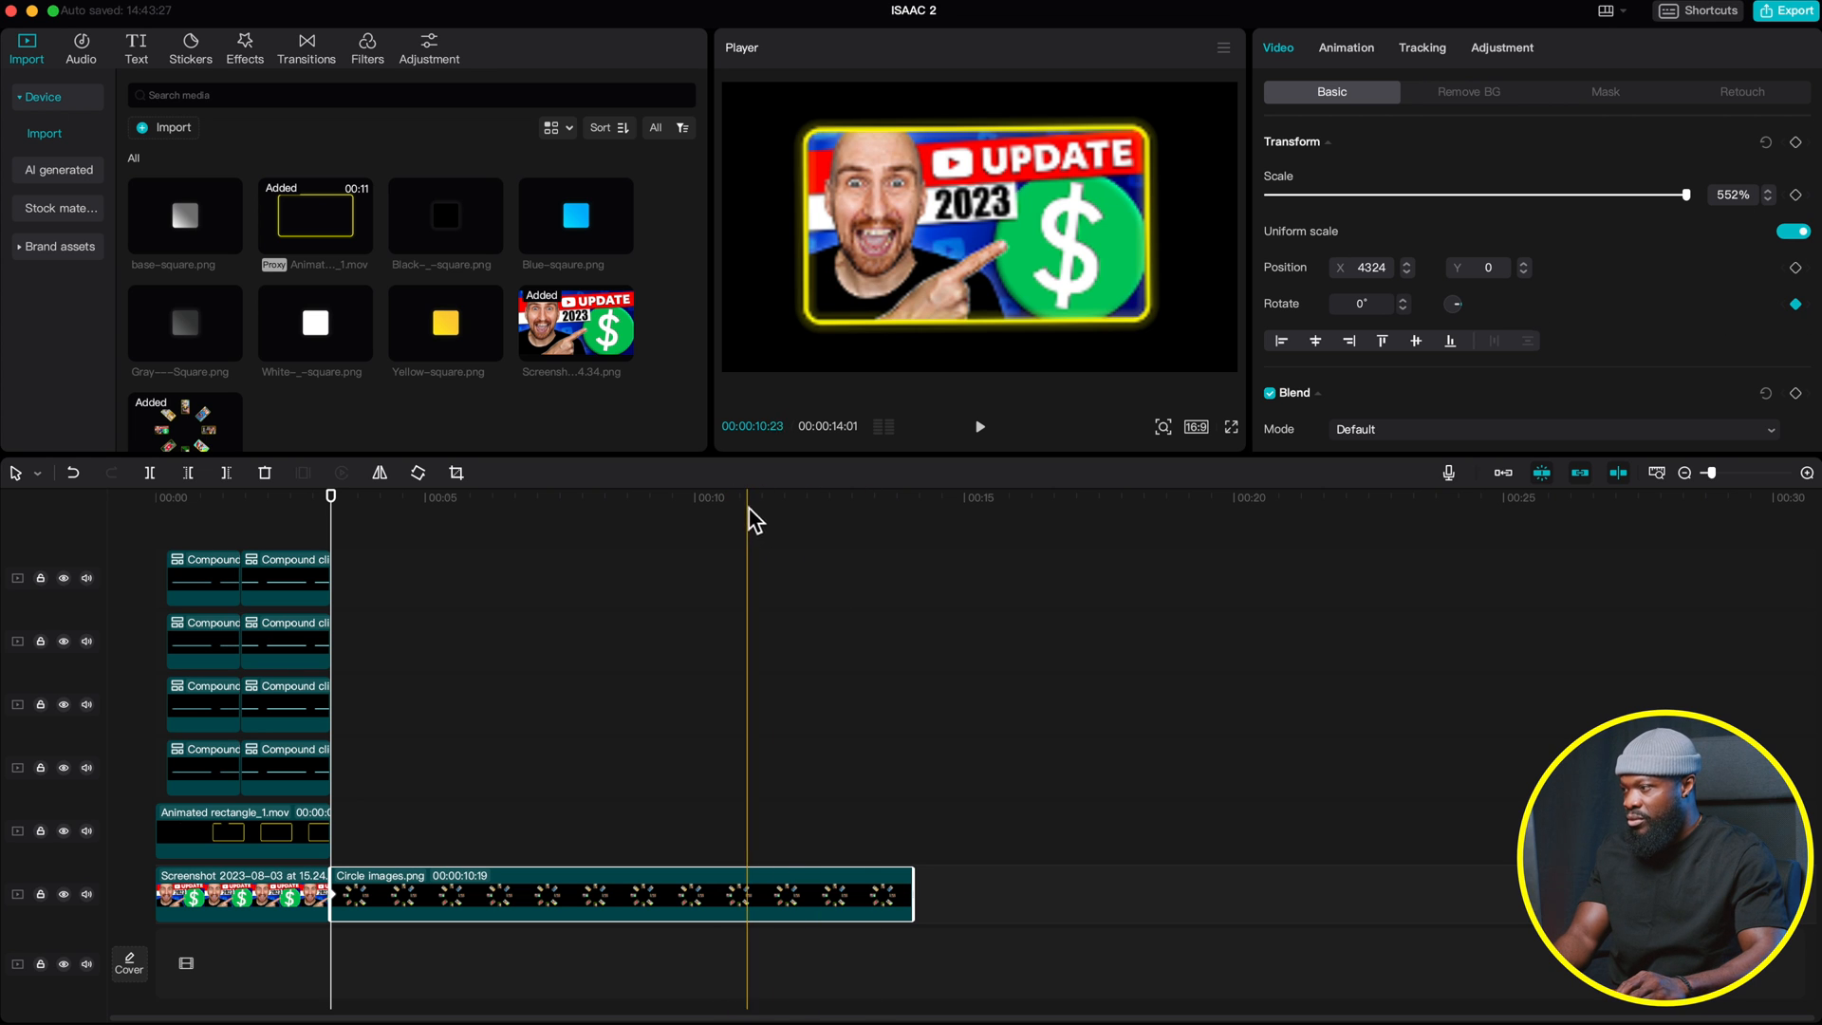
Add an end rotation keyframe to Circle images.png at 00:00:11:17, enter 400°, nudge it to 401°, and play back the spin
{"action": "left_click", "coordinate": [796, 518]}
{"action": "left_click", "coordinate": [794, 895]}
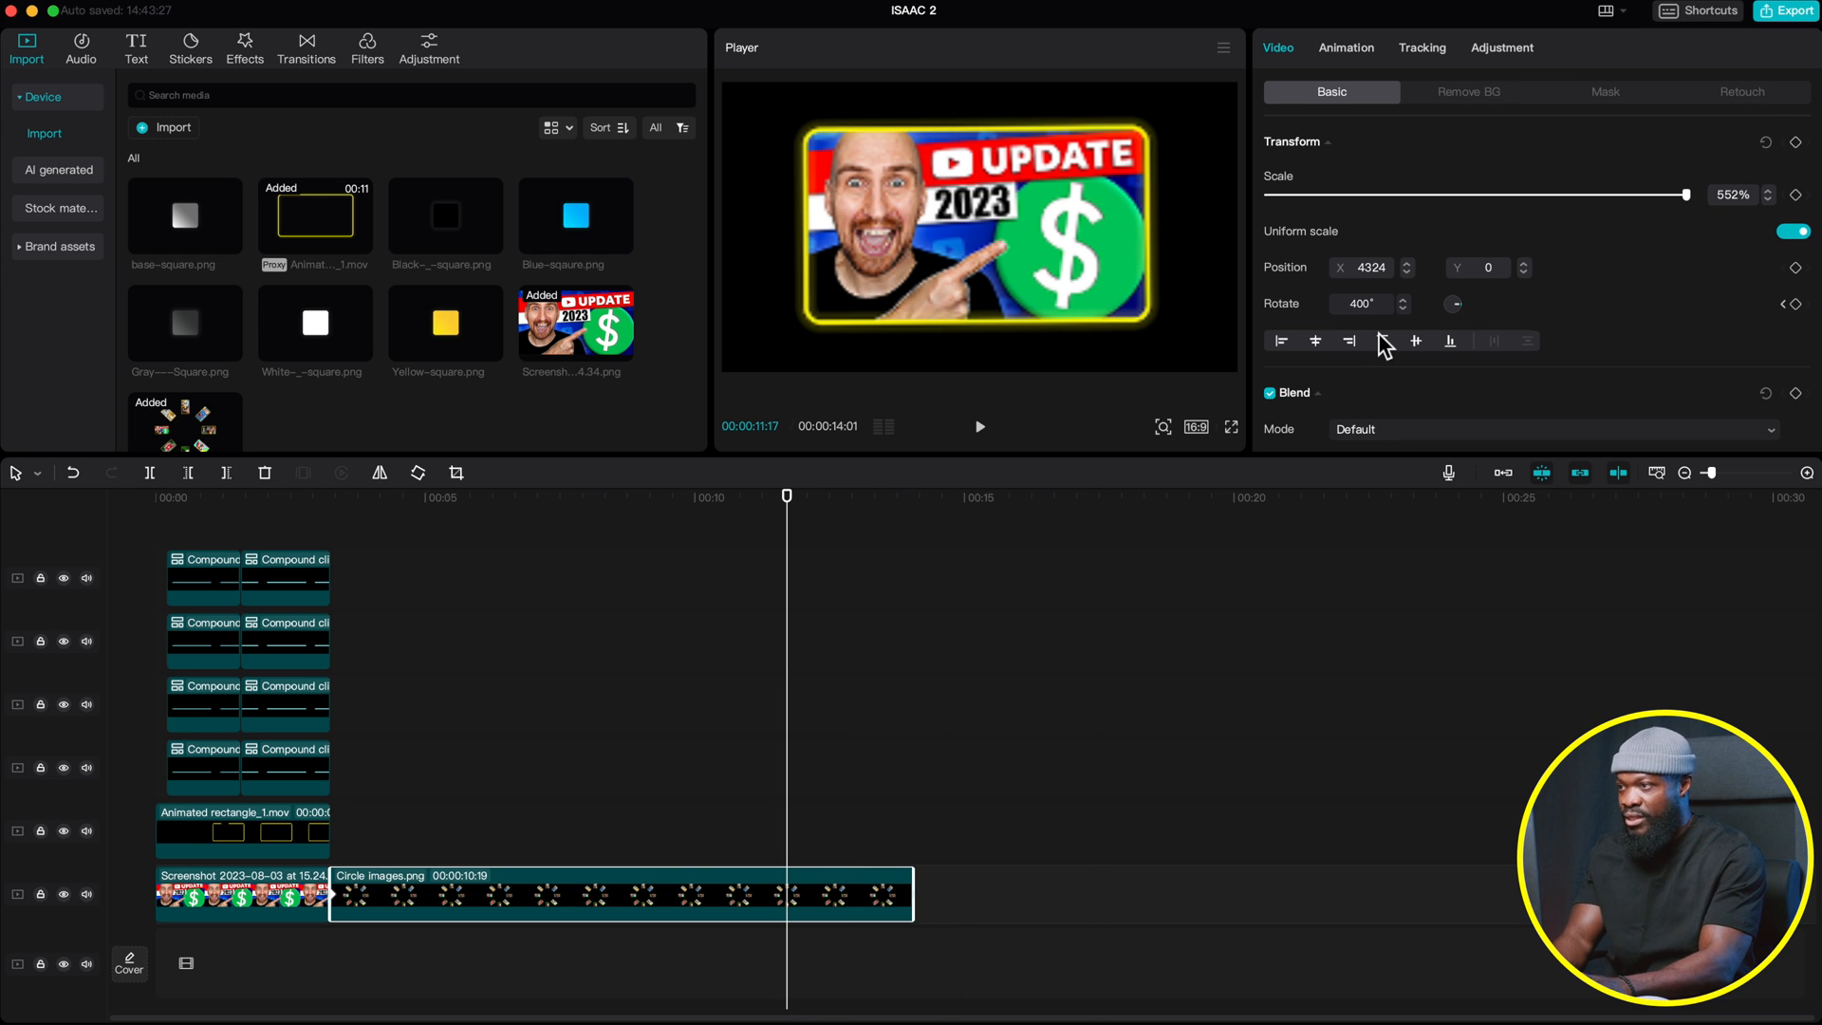
{"action": "key", "text": "Return"}
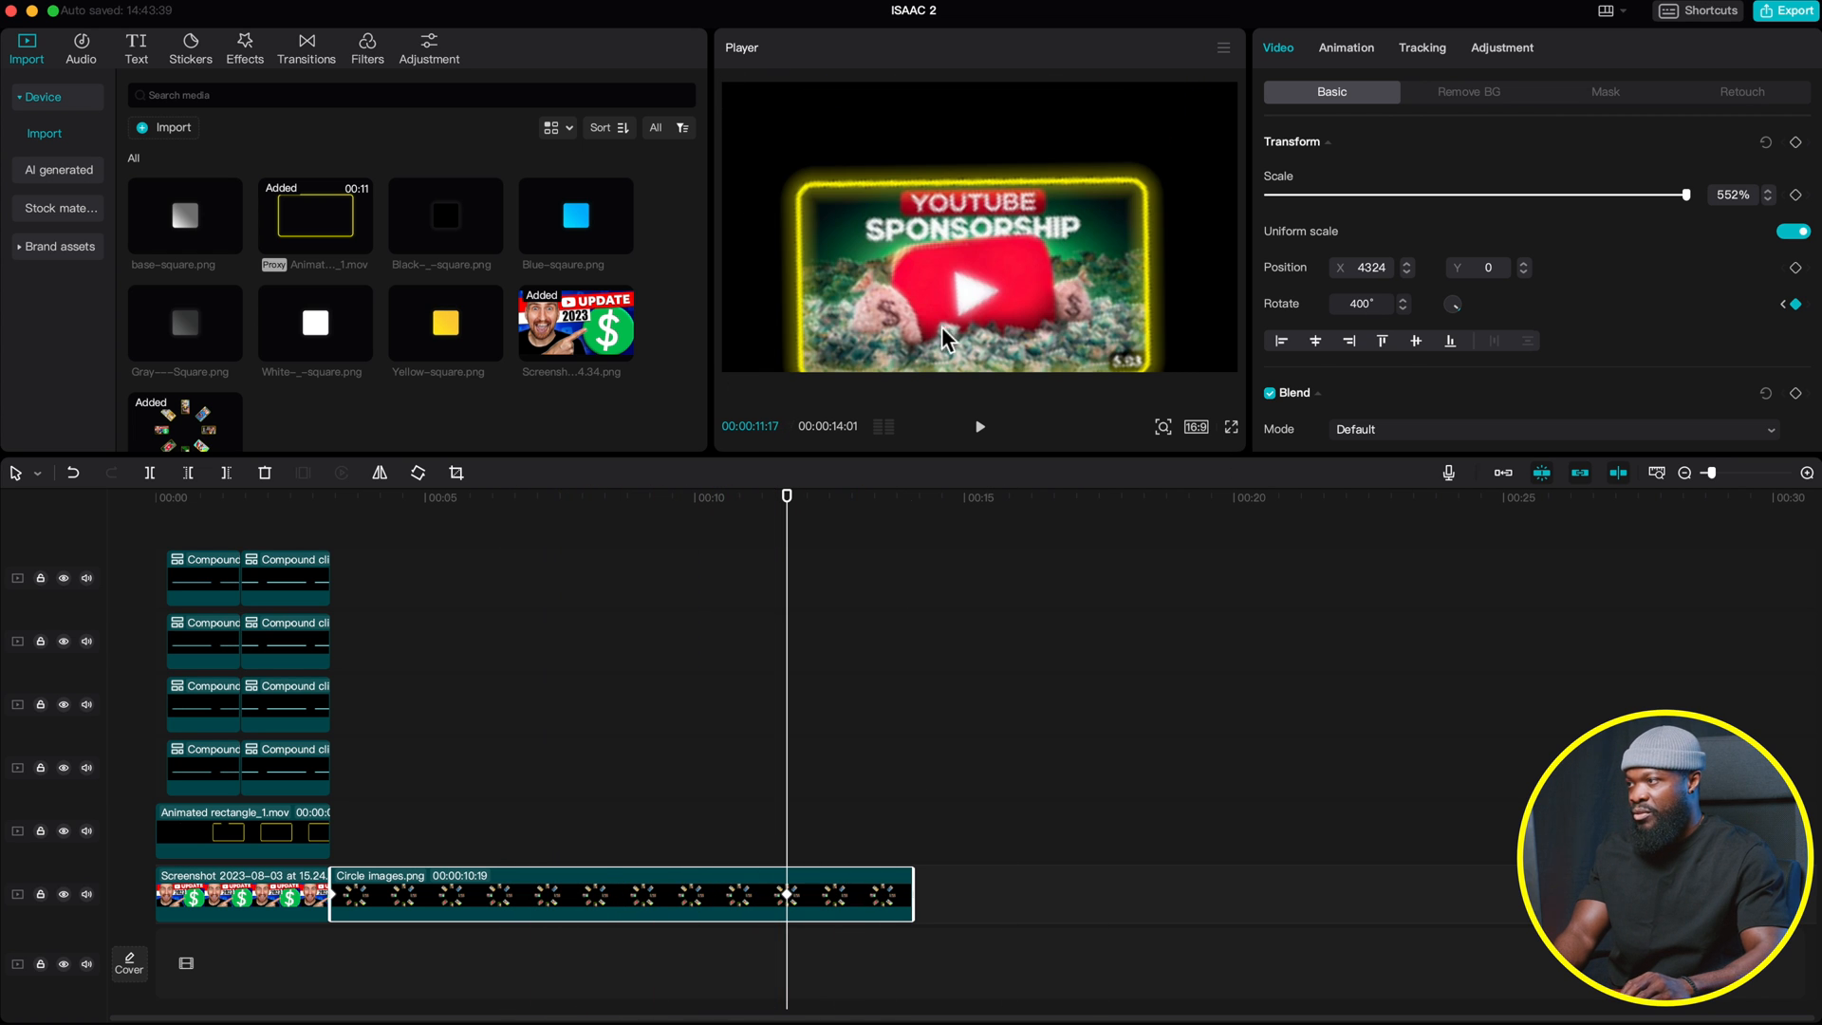
{"action": "left_click", "coordinate": [1404, 301]}
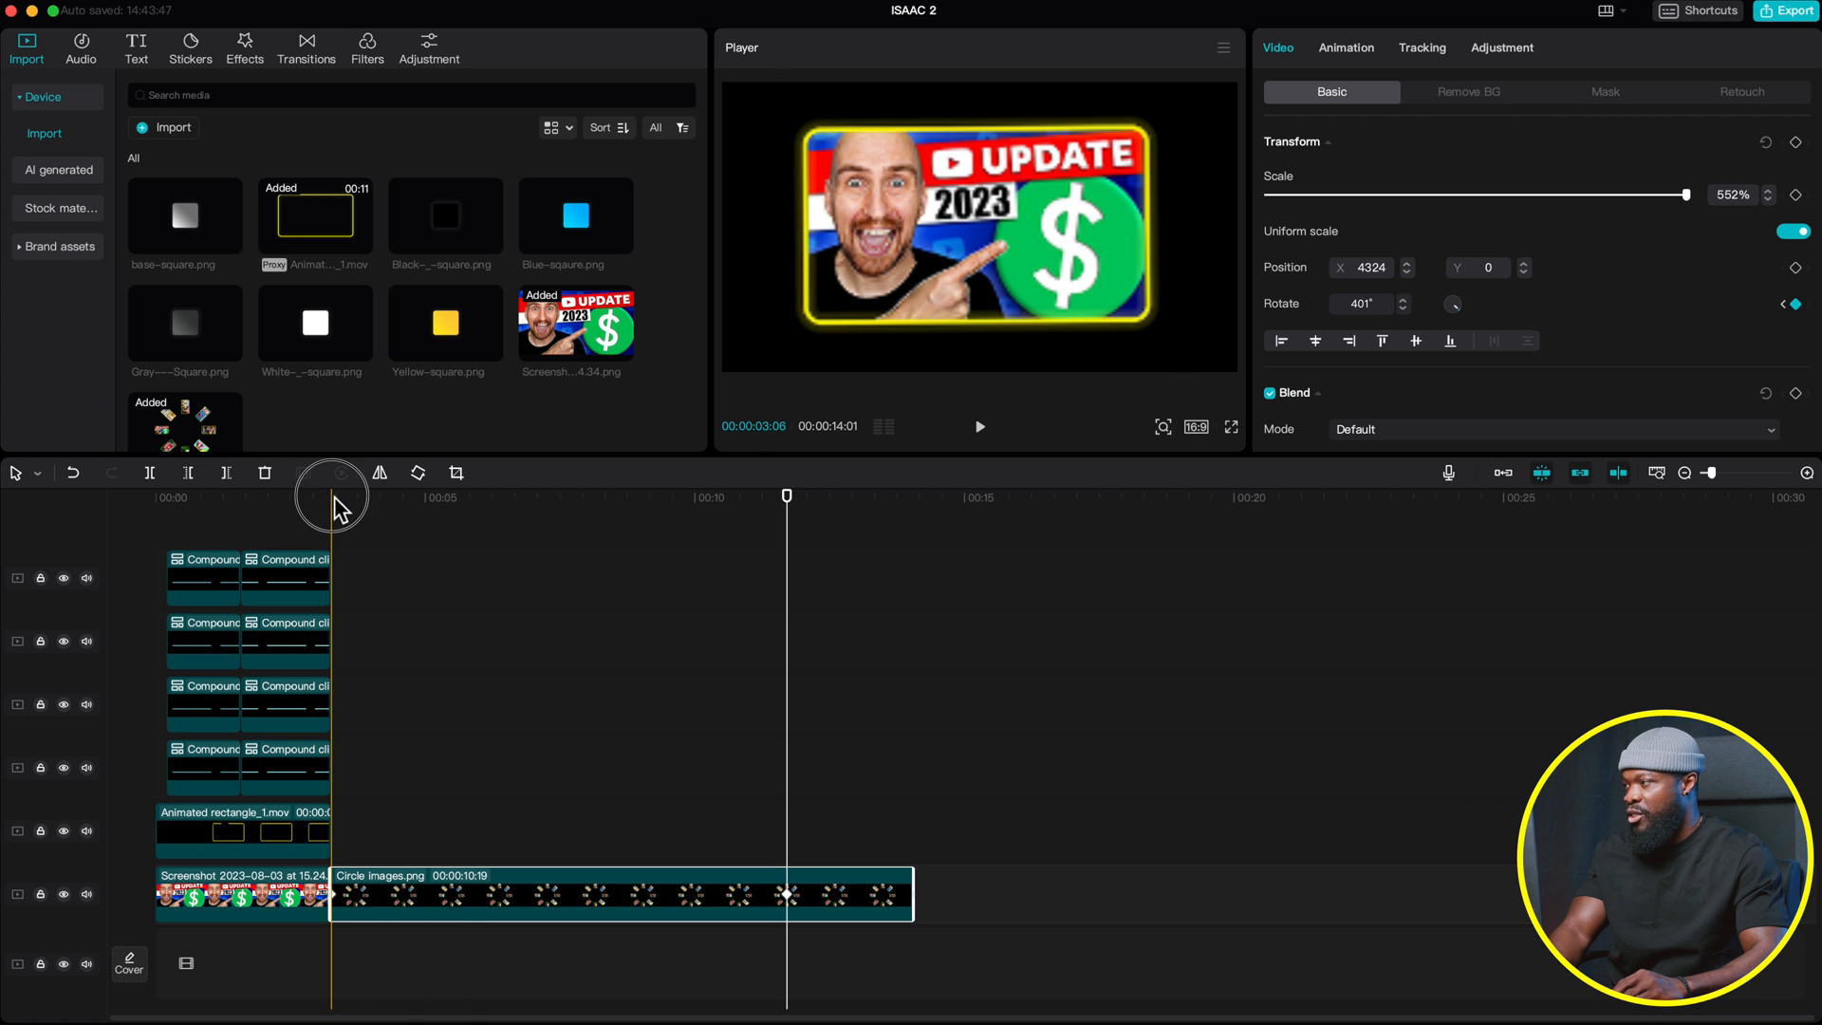
{"action": "key", "text": "space"}
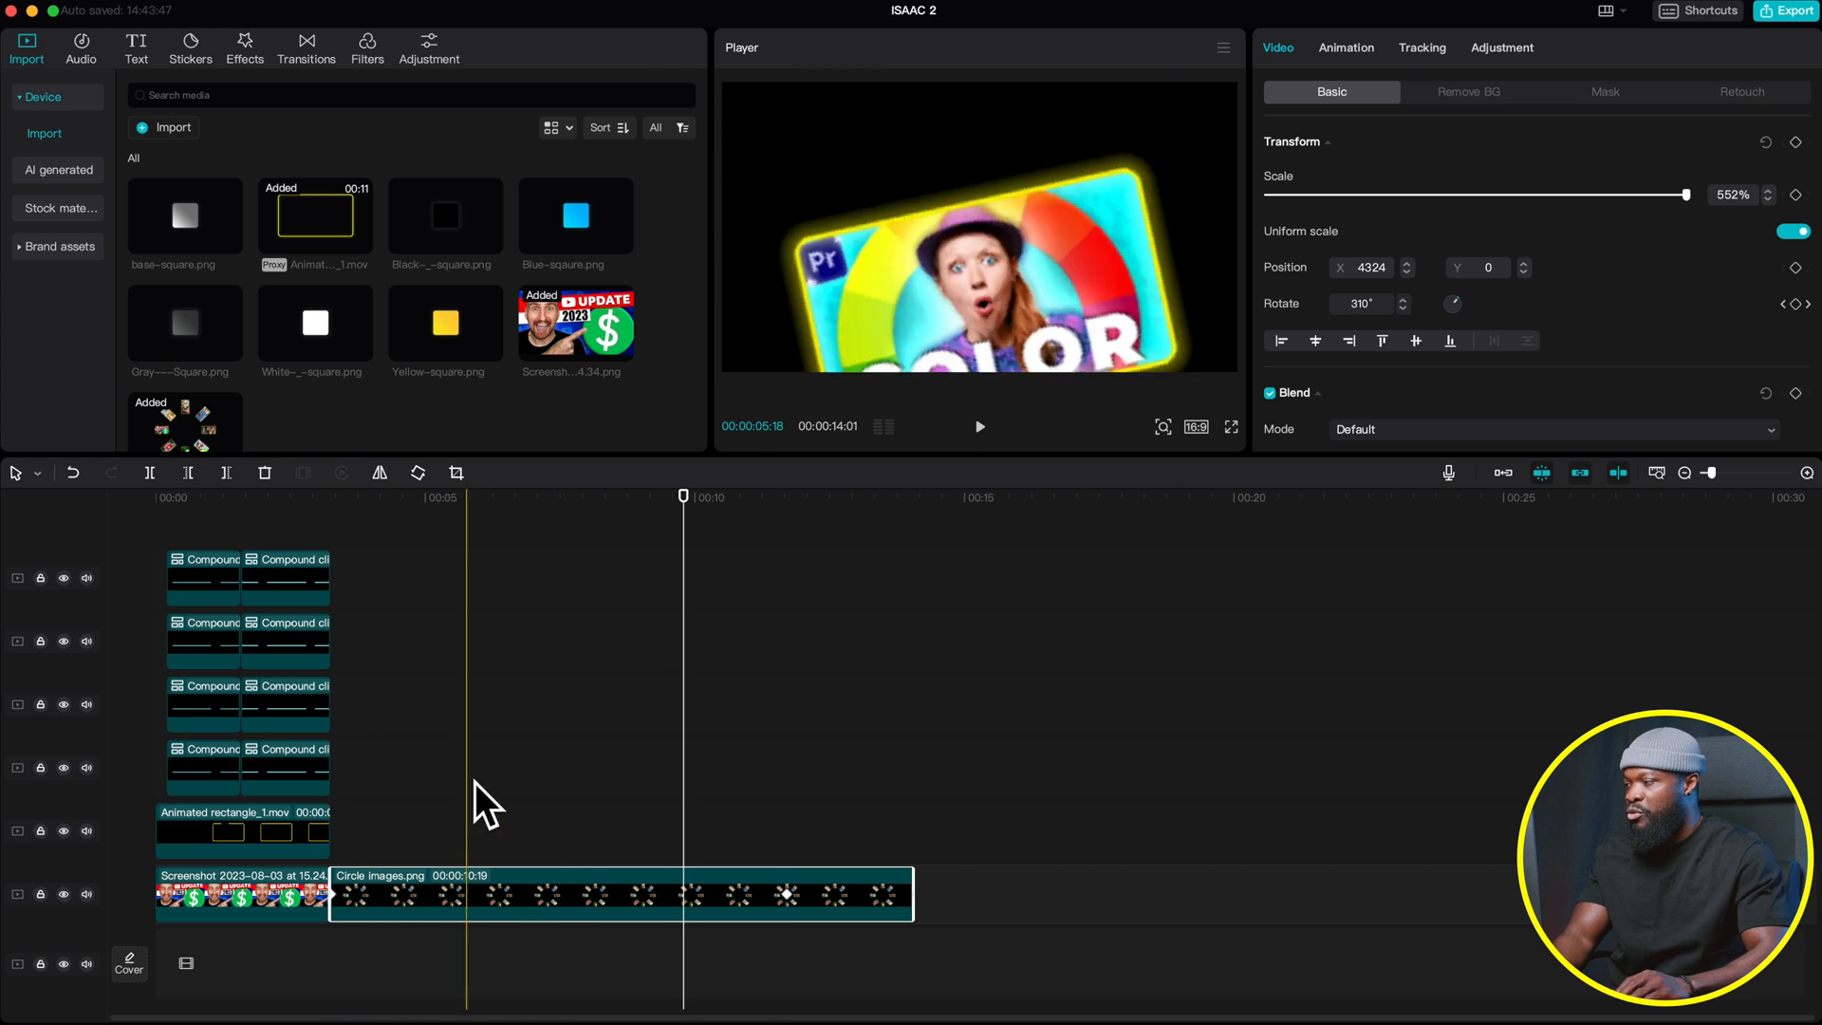
Show the keyframe animation of Circle images.png, expand the Rotate graph and apply the Ease In 3 curve to the end keyframe
{"action": "left_click", "coordinate": [613, 892]}
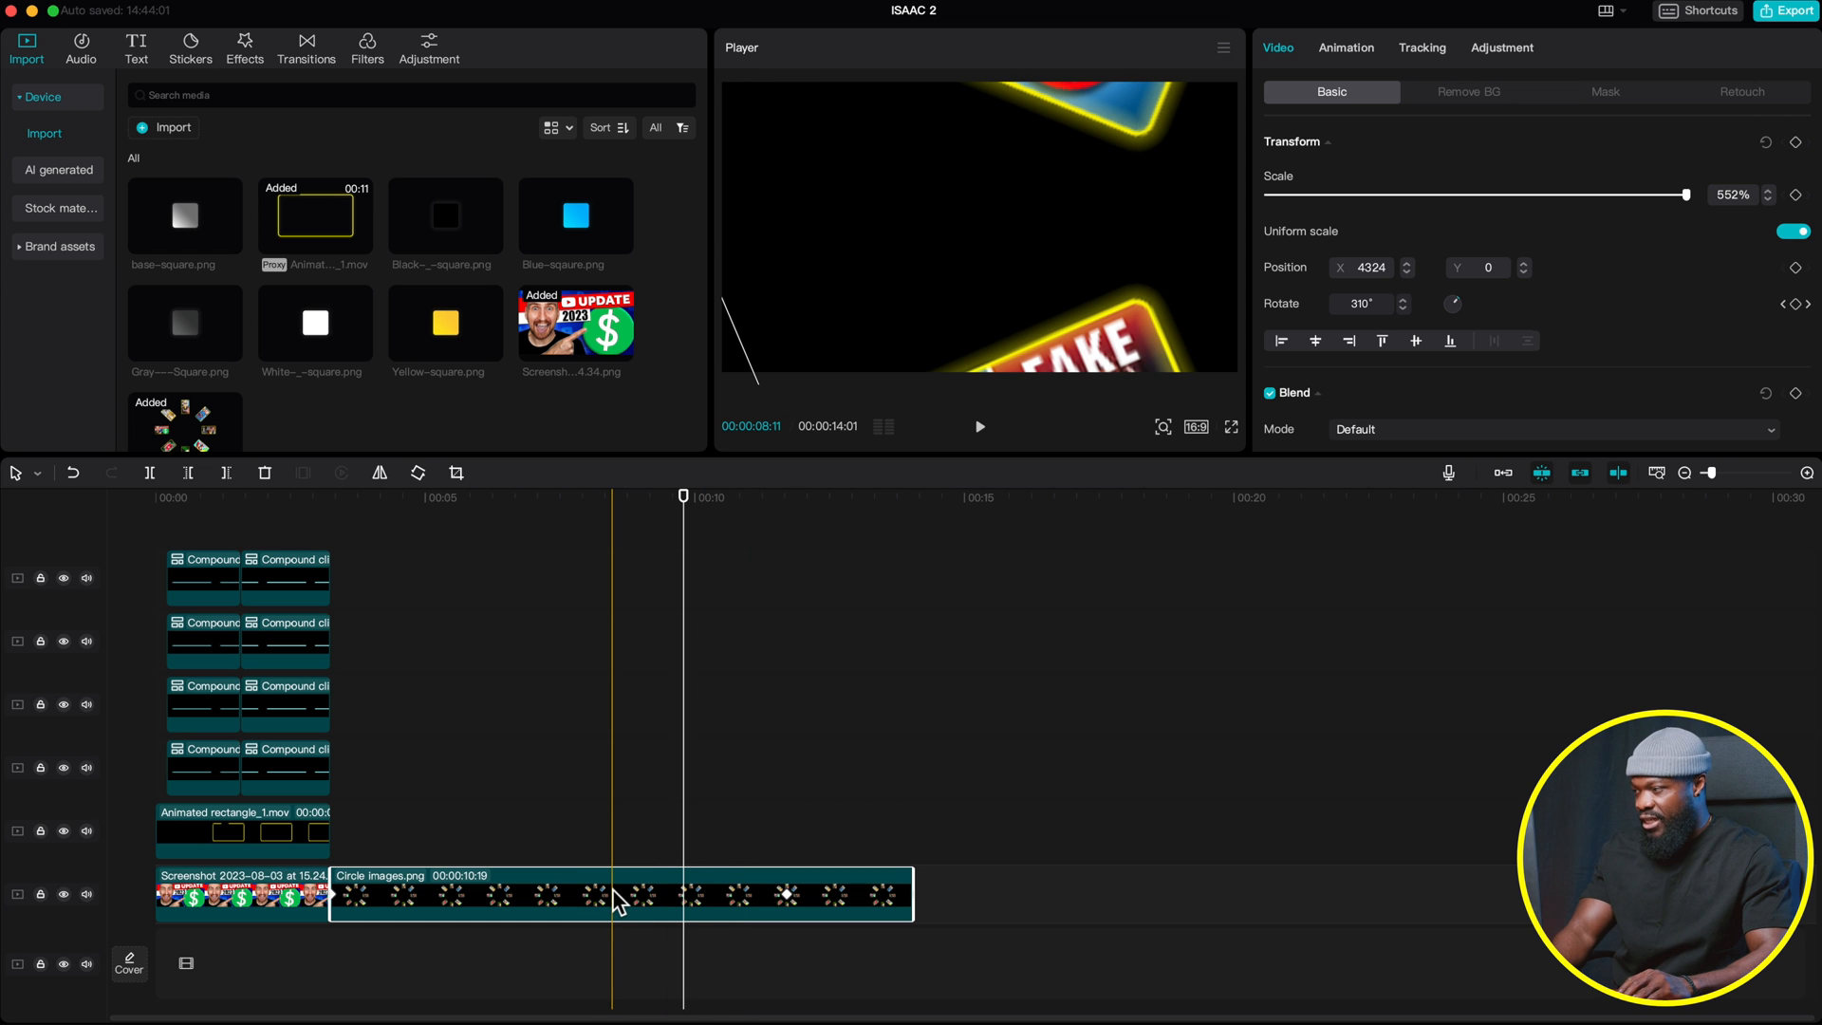
{"action": "key", "text": "alt+k"}
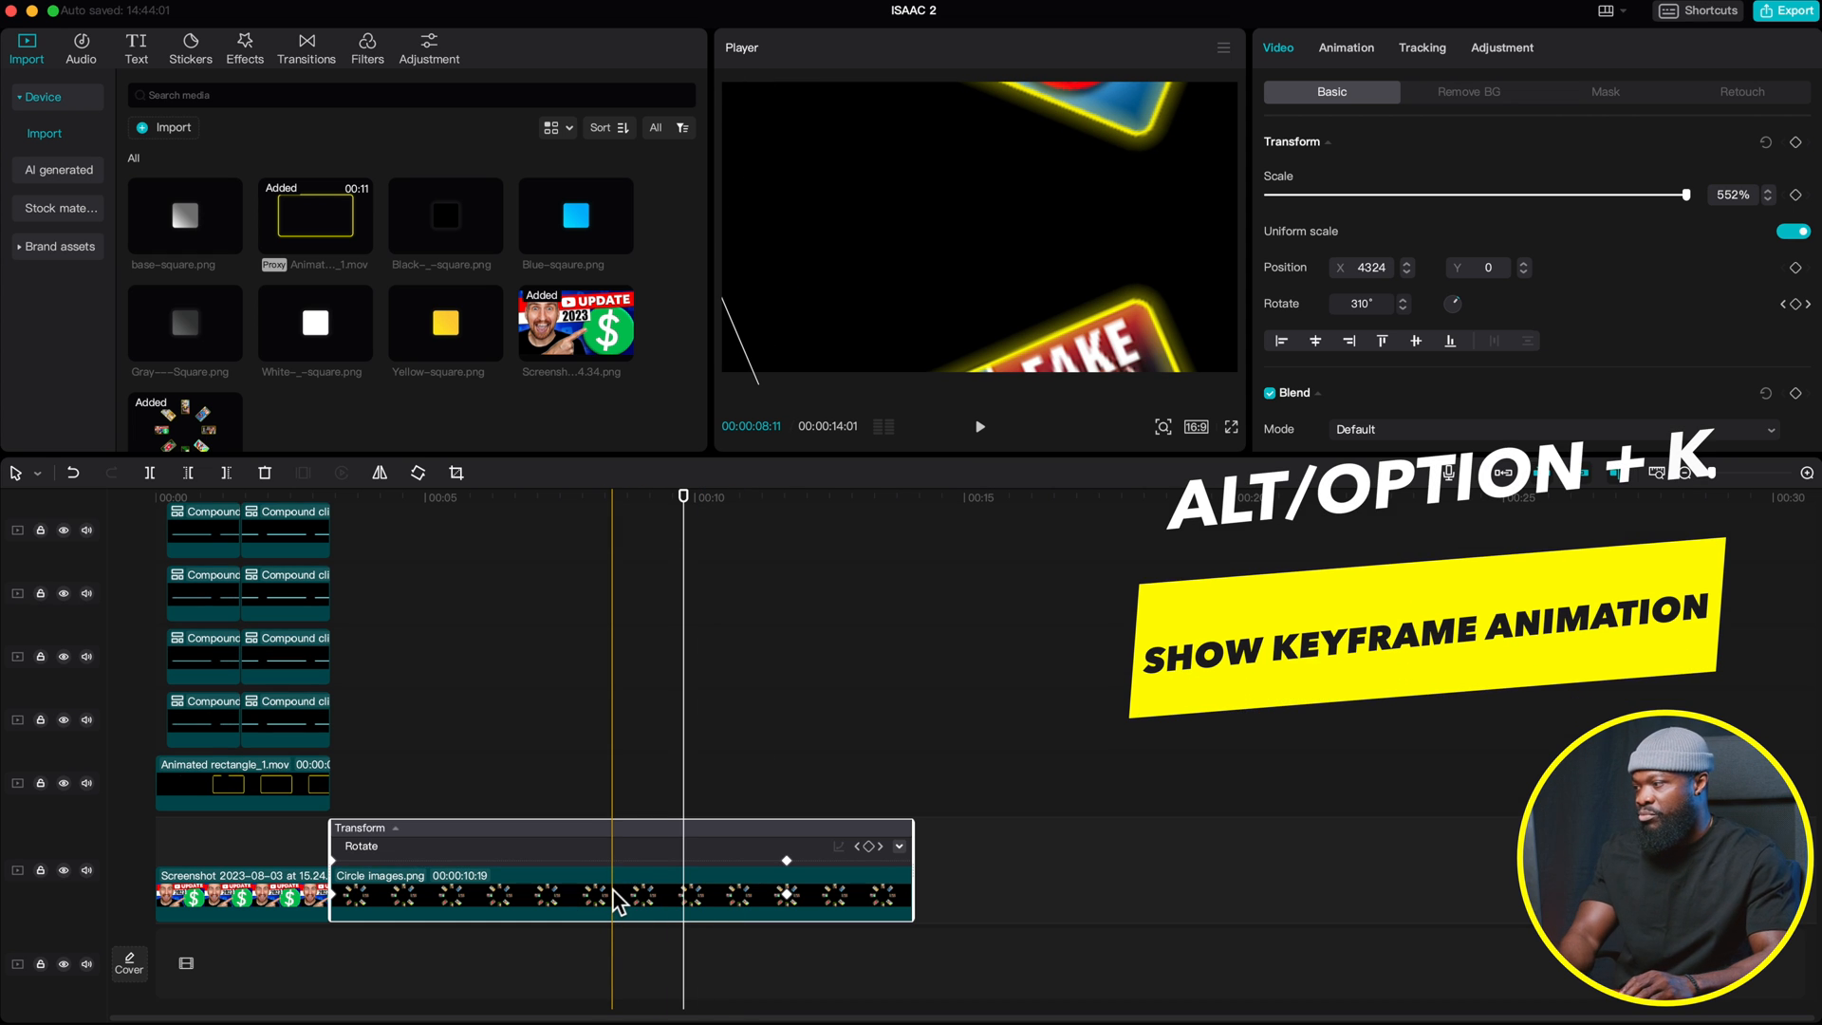
{"action": "double_click", "coordinate": [372, 851]}
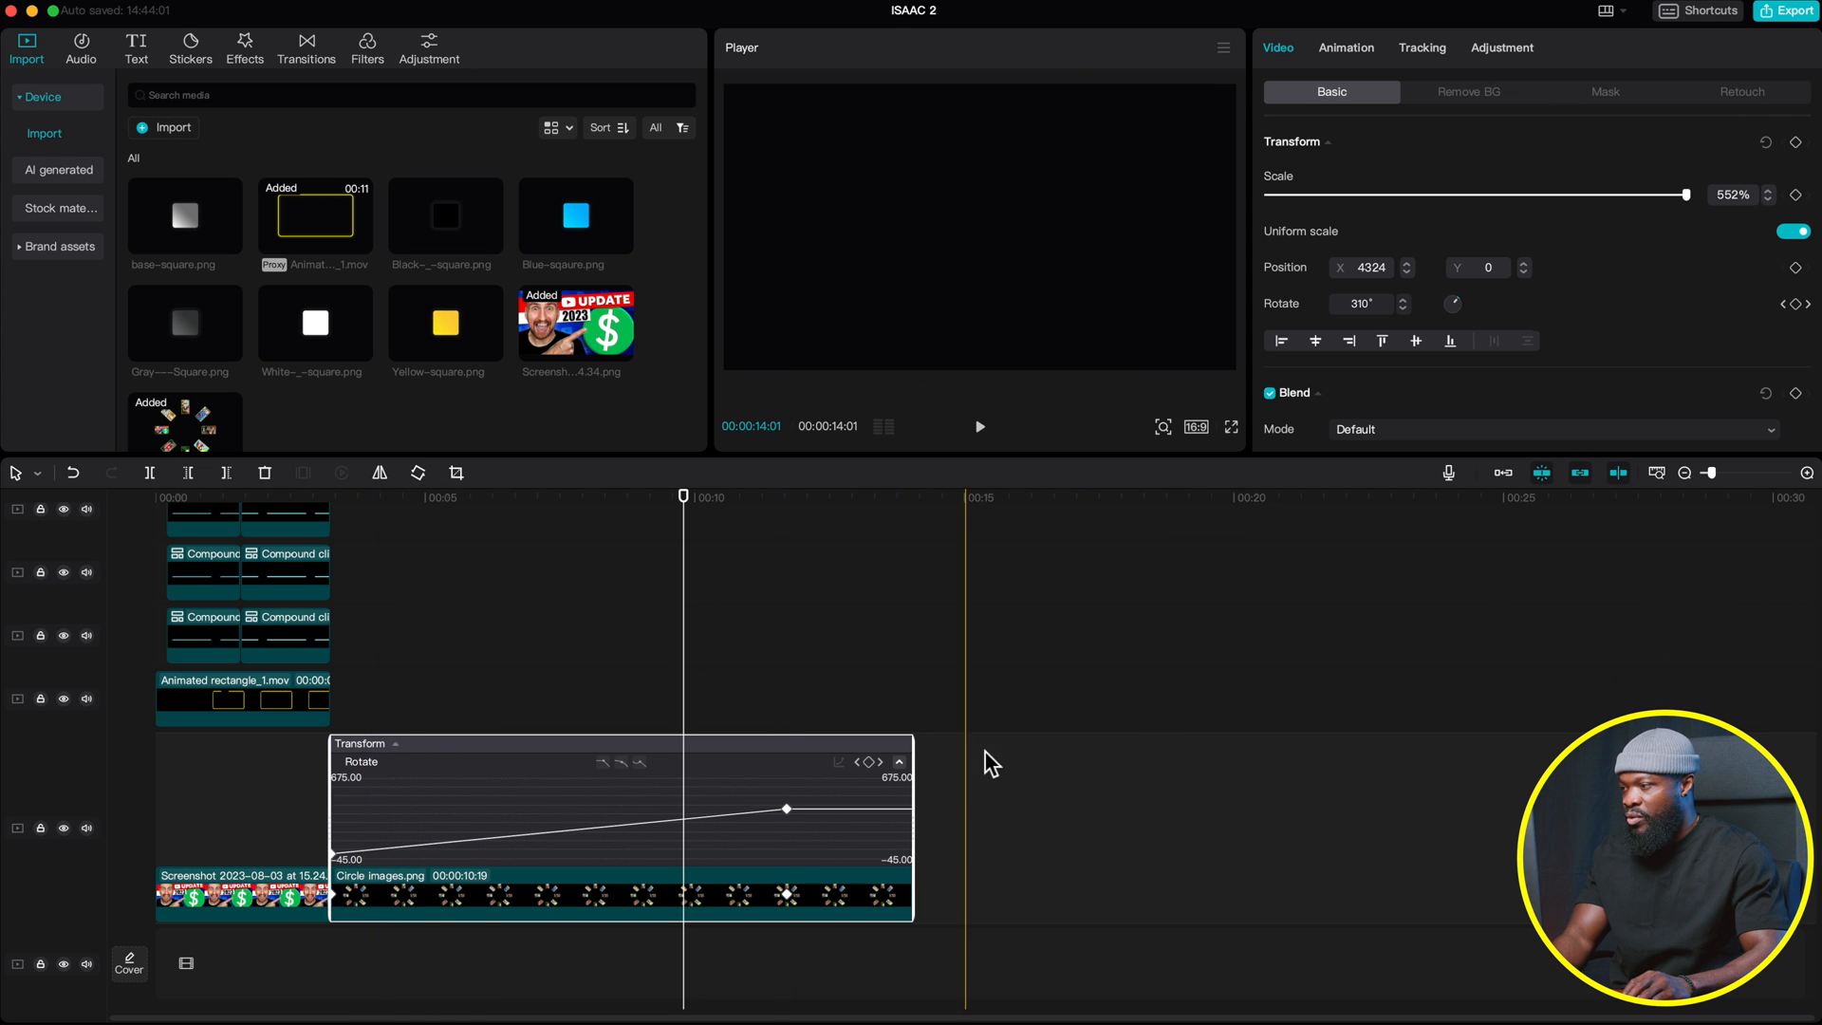
{"action": "left_click", "coordinate": [787, 810]}
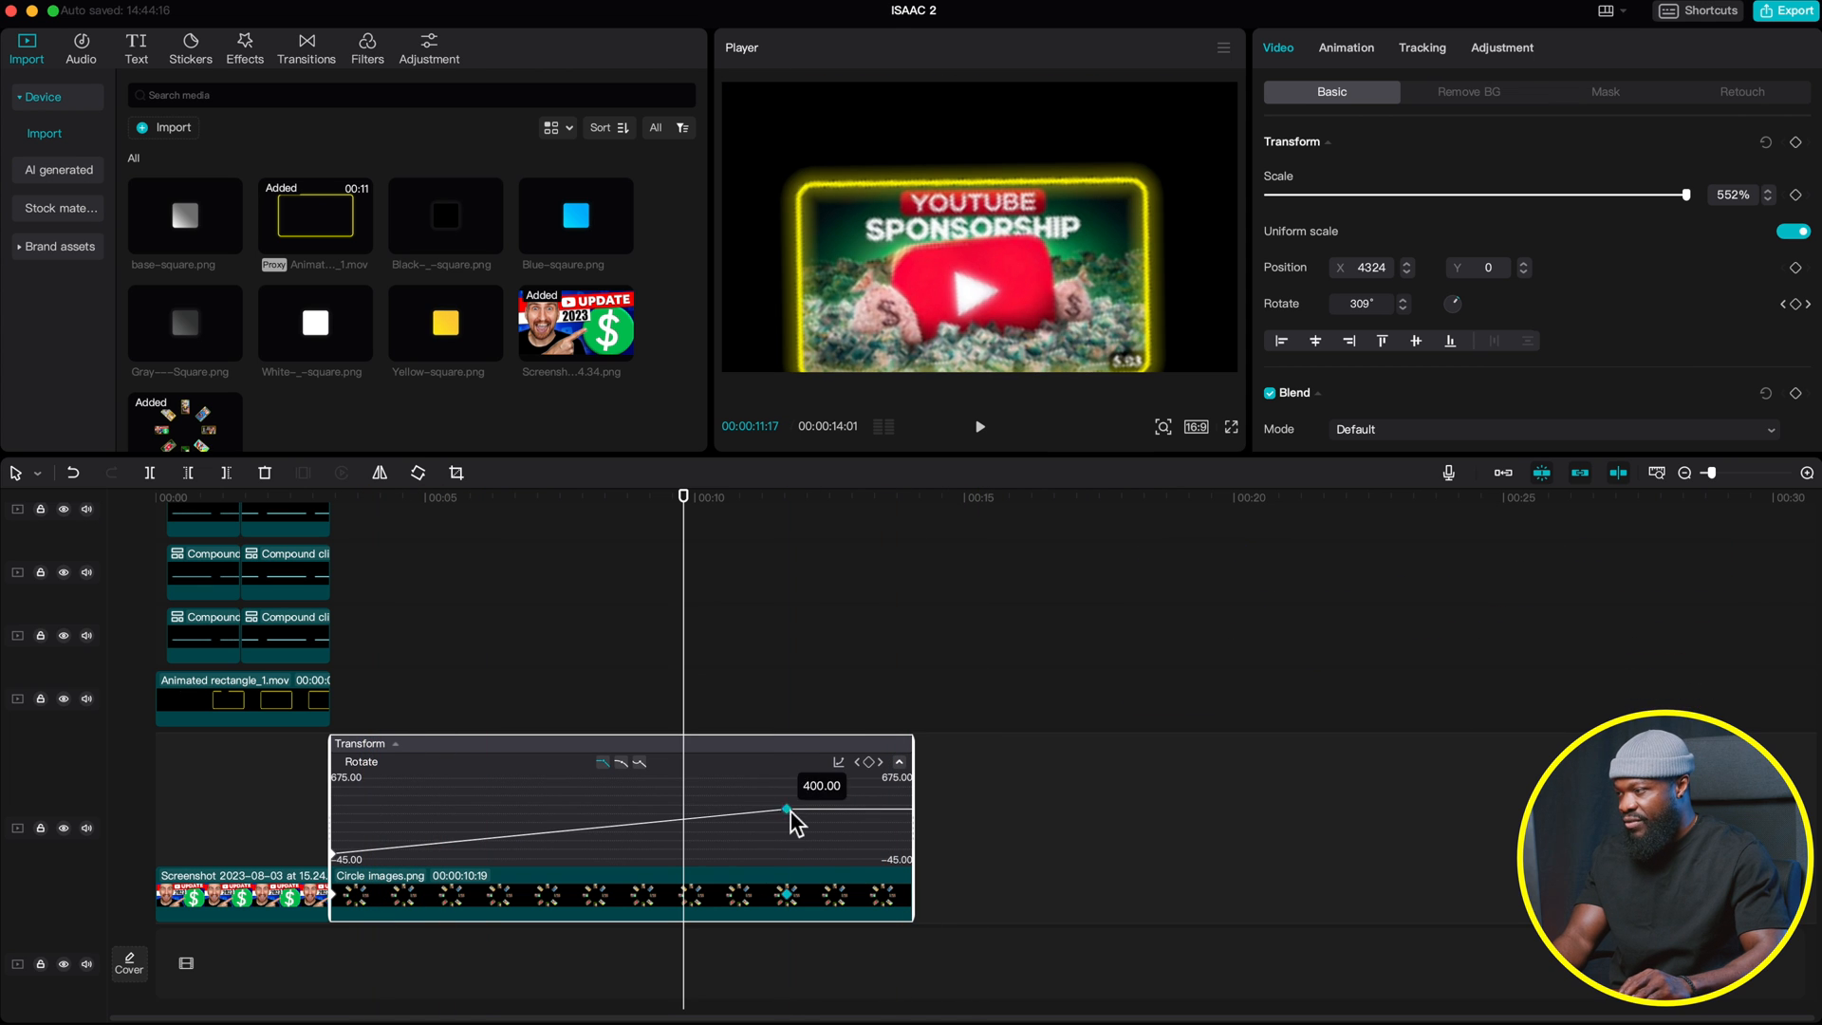
{"action": "left_click", "coordinate": [839, 763]}
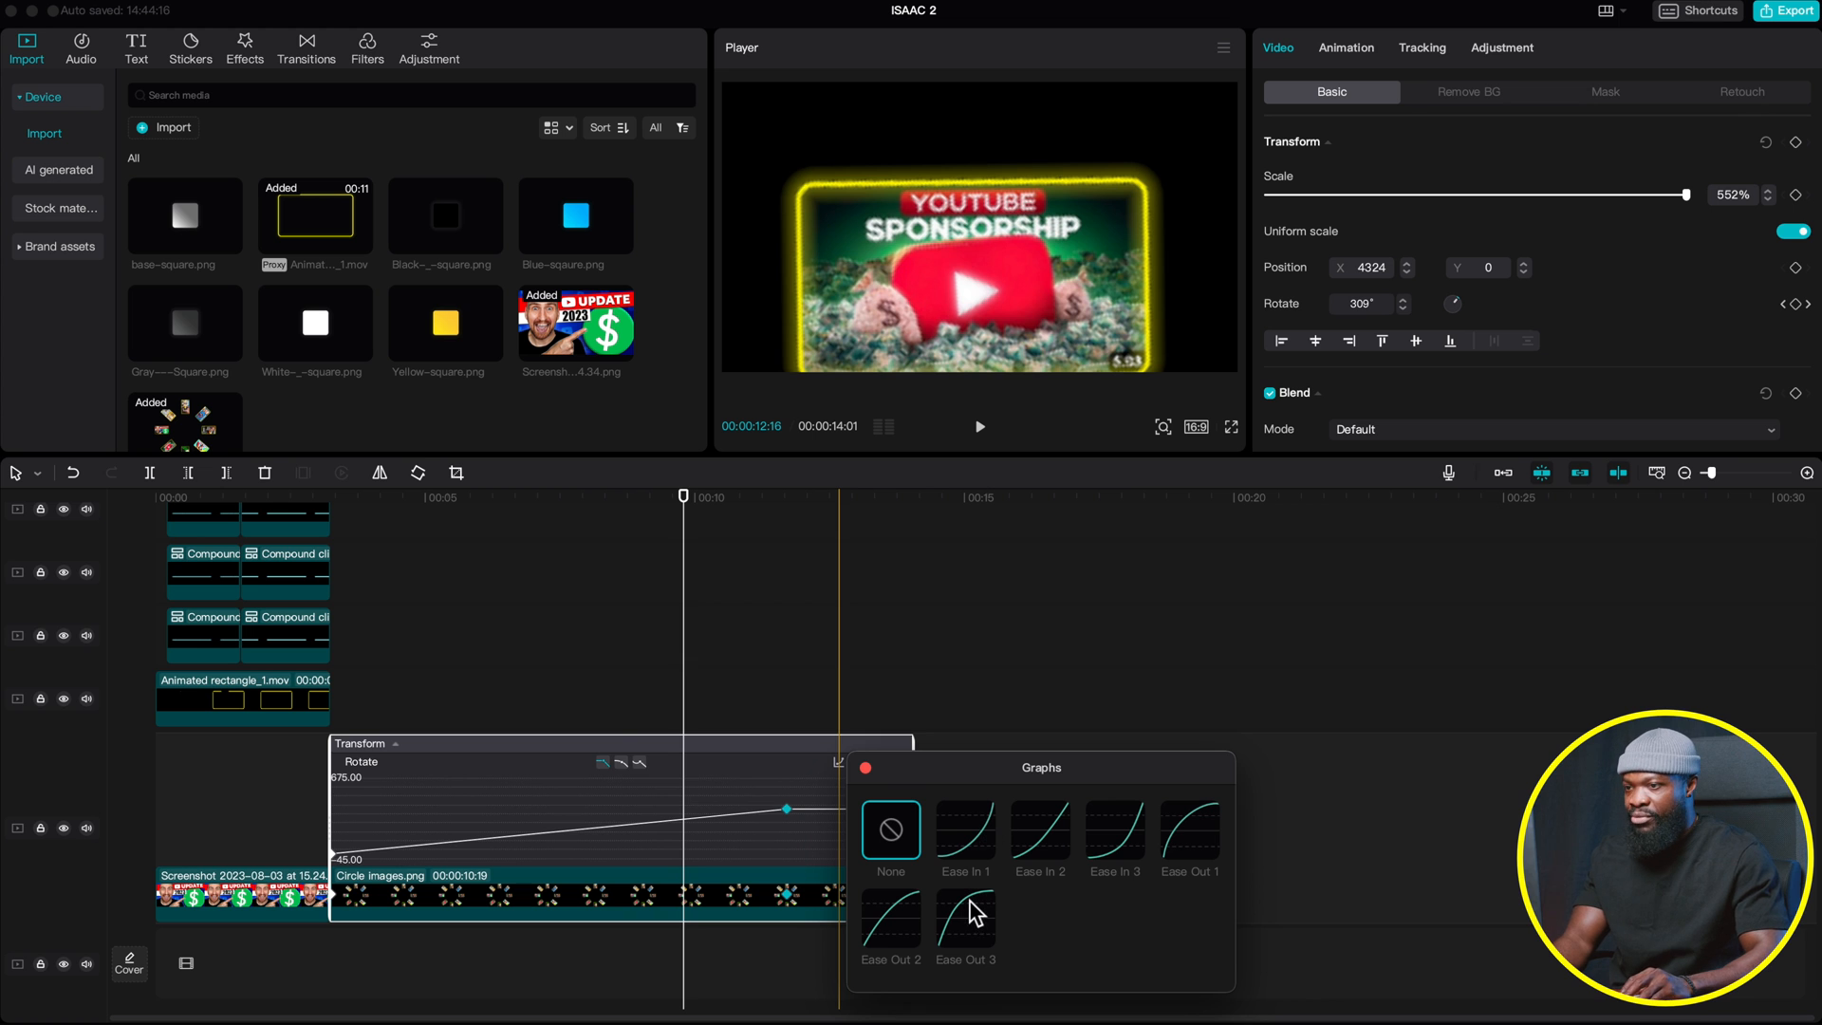
{"action": "left_click", "coordinate": [1116, 831]}
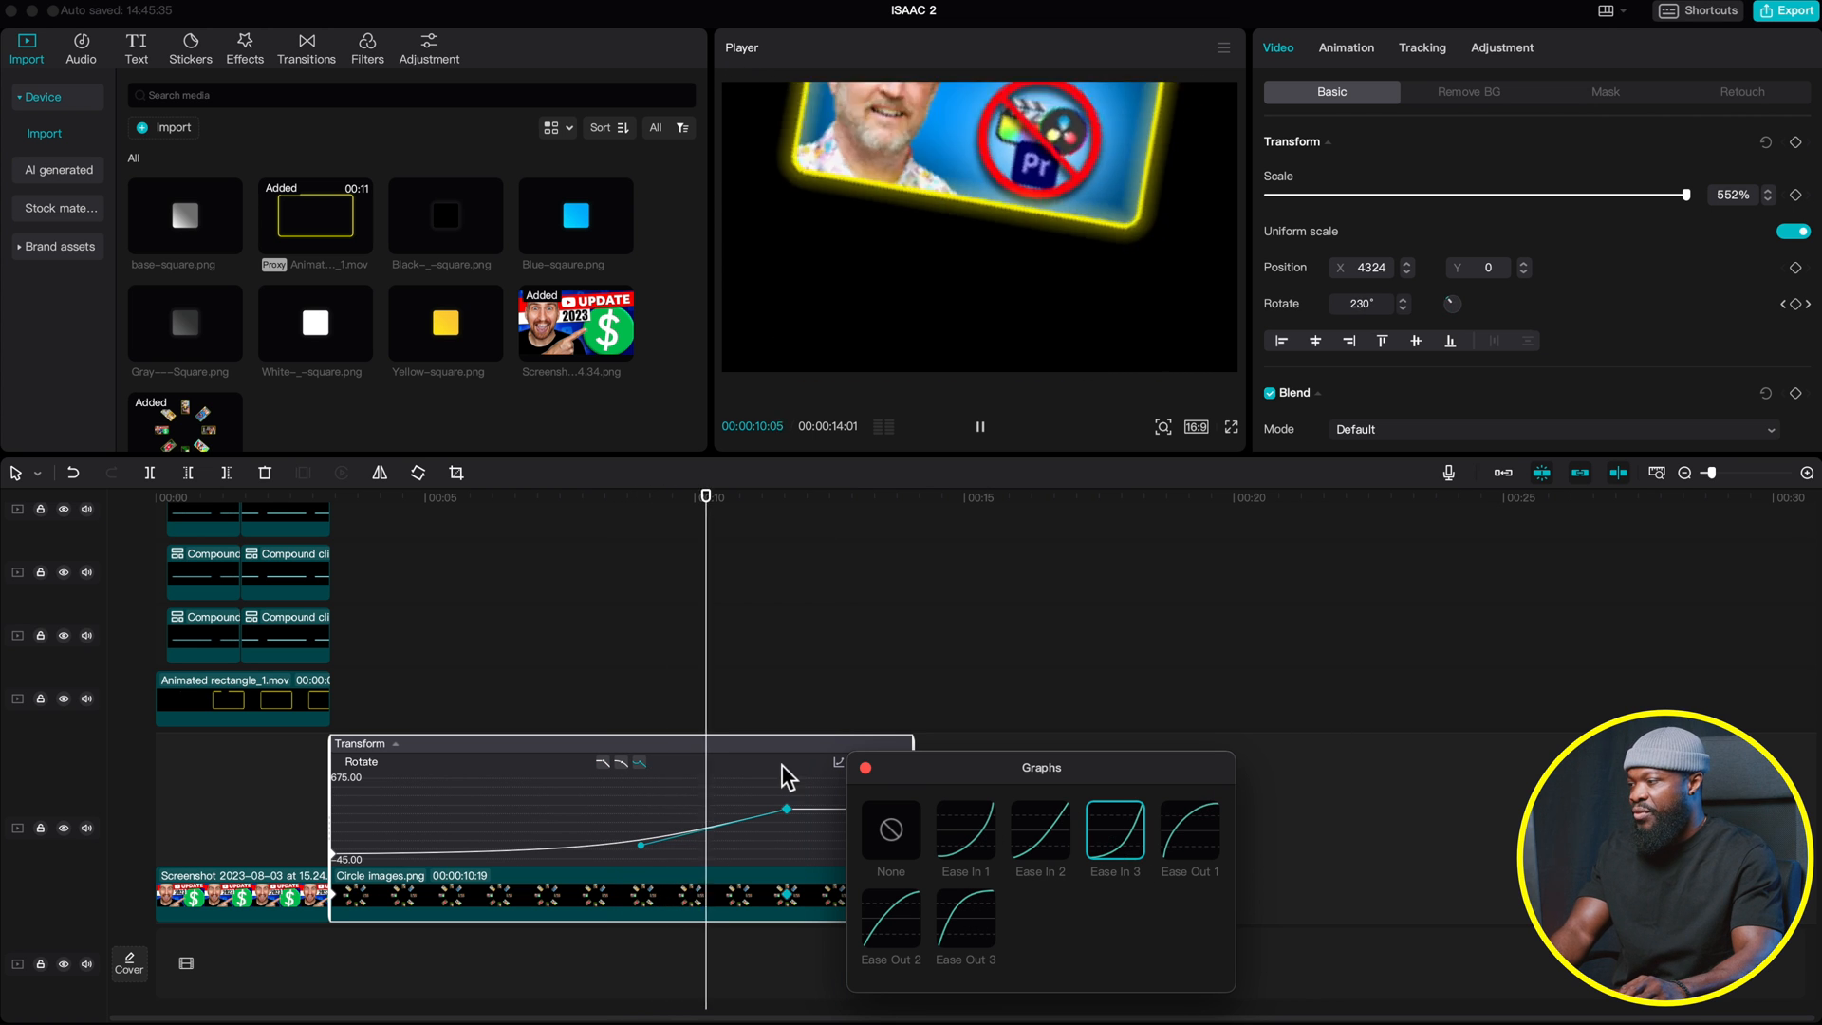
{"action": "left_click", "coordinate": [865, 768]}
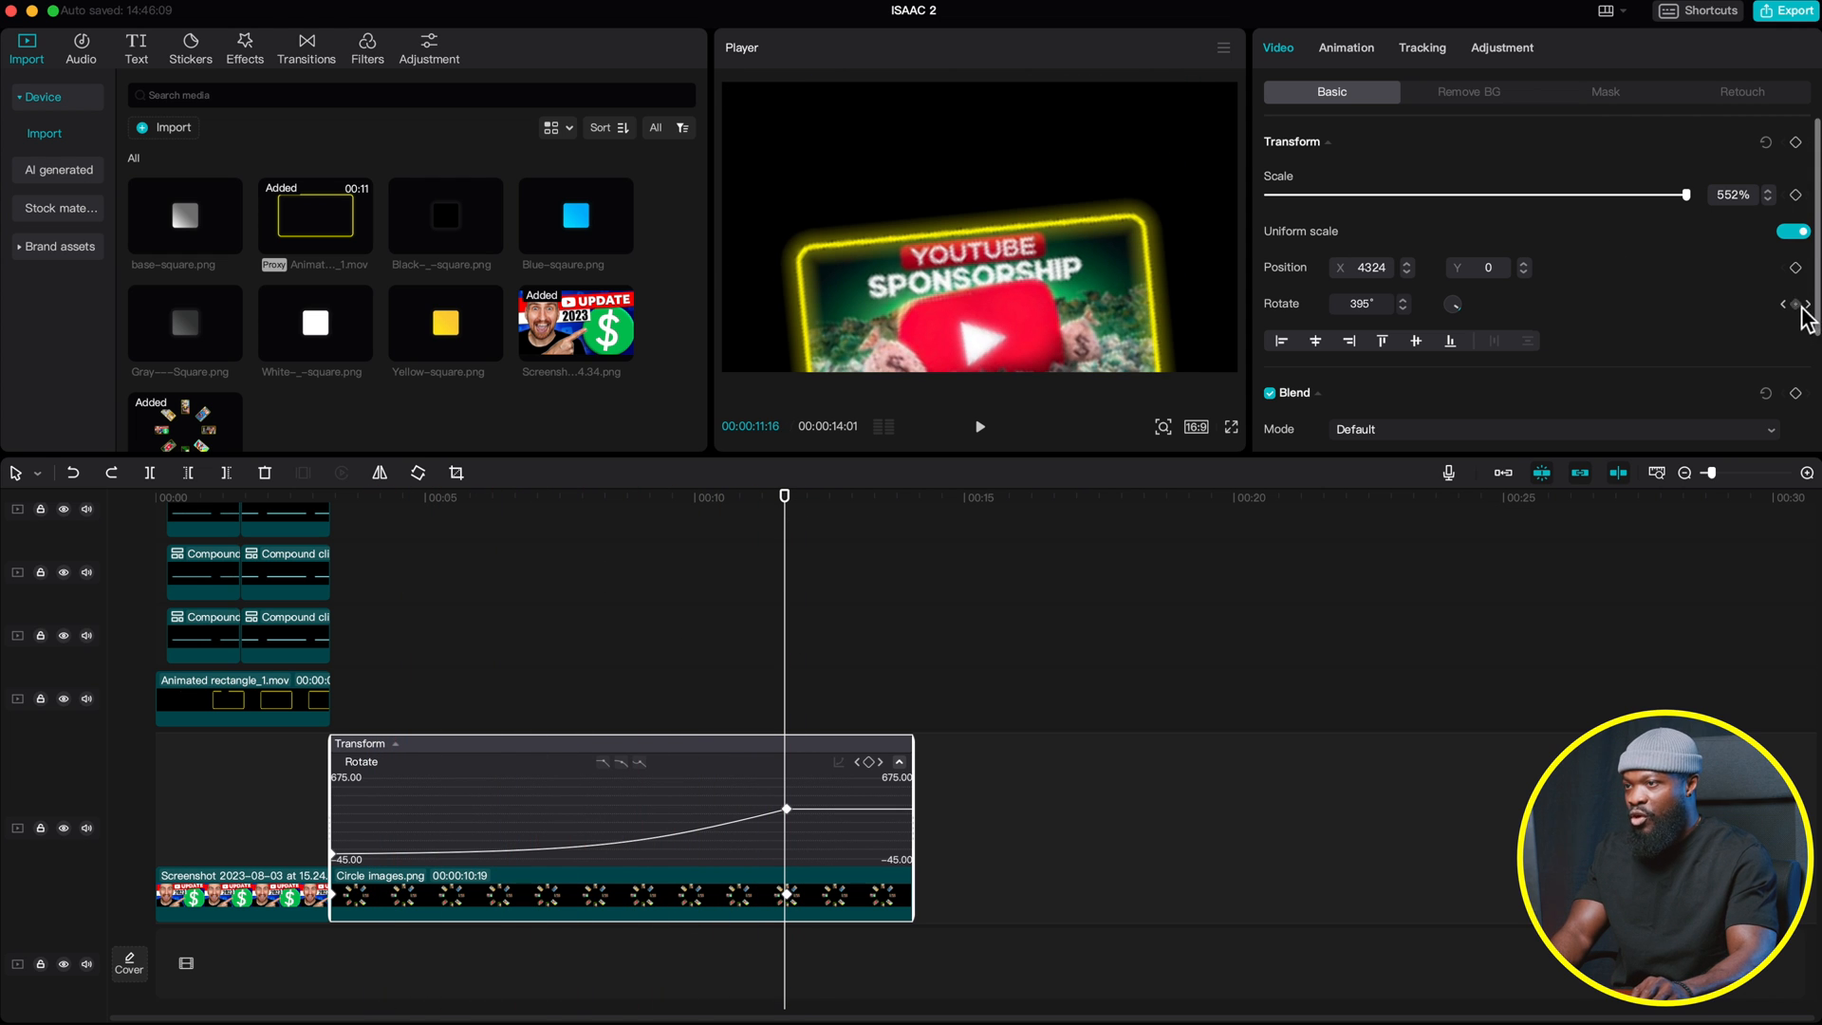
Set the end rotation keyframe at 00:00:11:17 to 800°, raise it to 810° to straighten the thumbnail, and play back the spin
{"action": "left_click", "coordinate": [789, 503]}
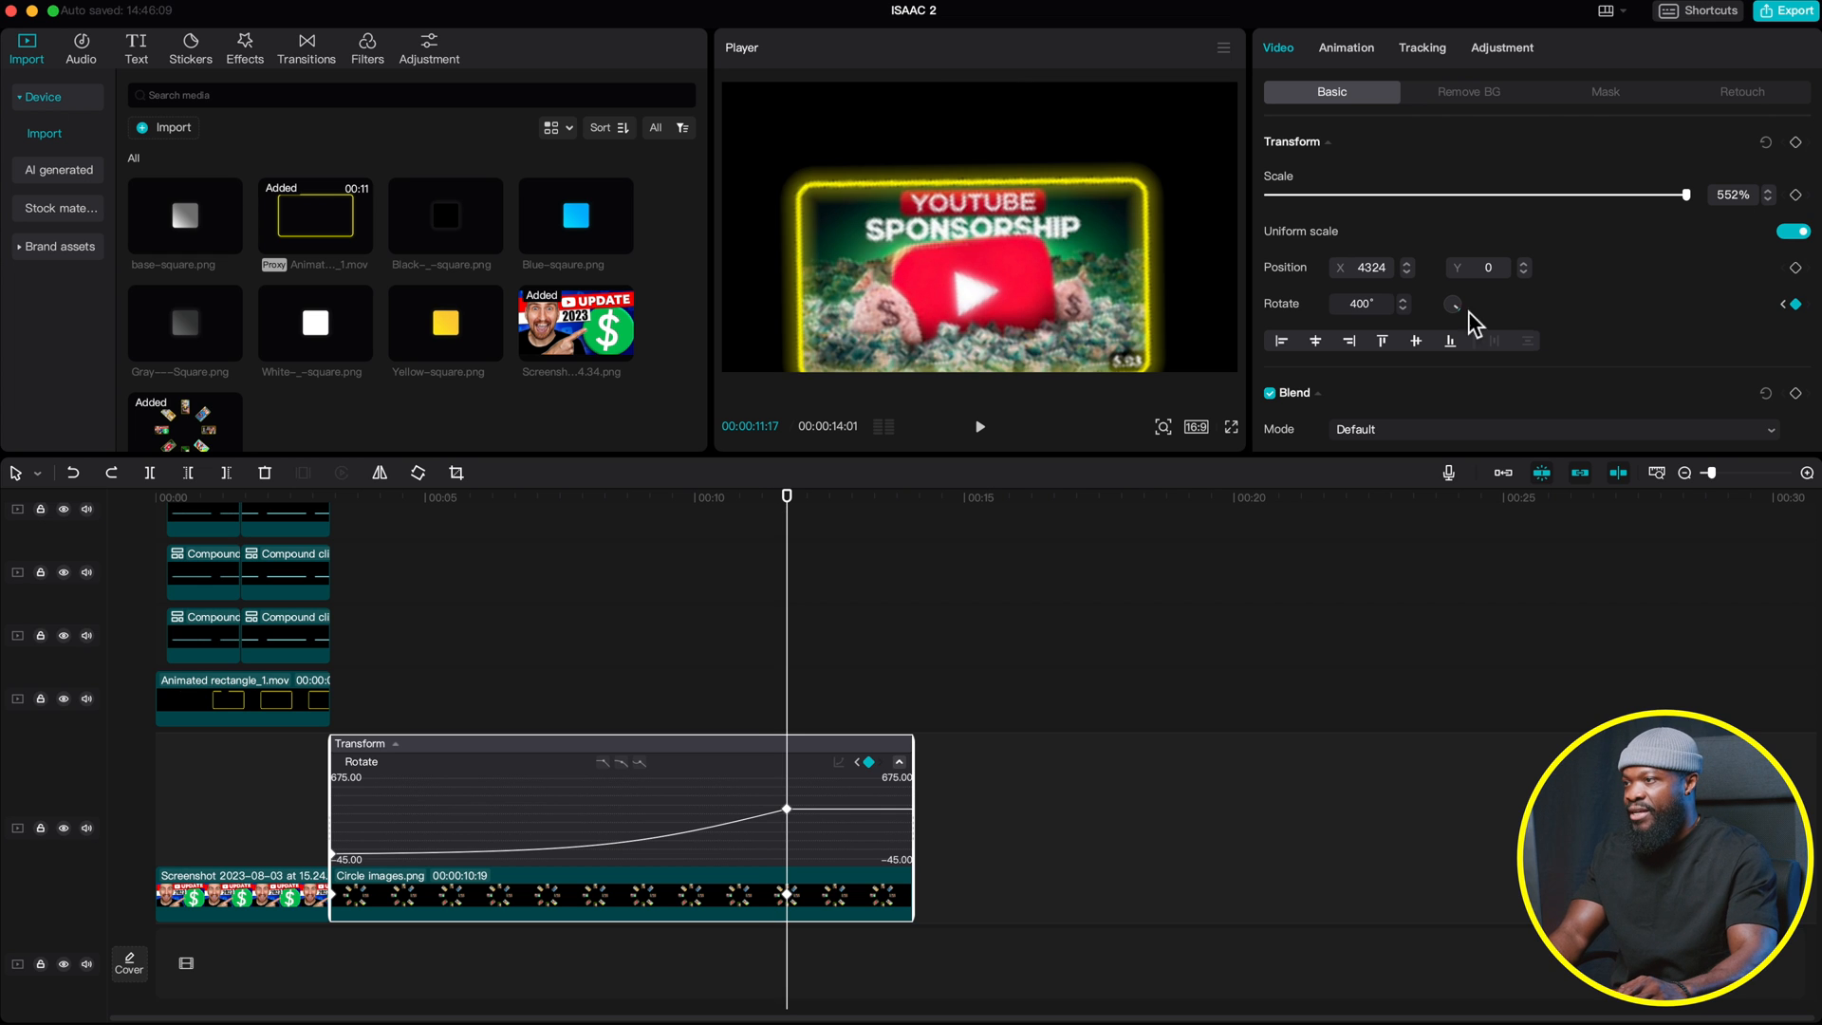
{"action": "left_click", "coordinate": [1357, 306]}
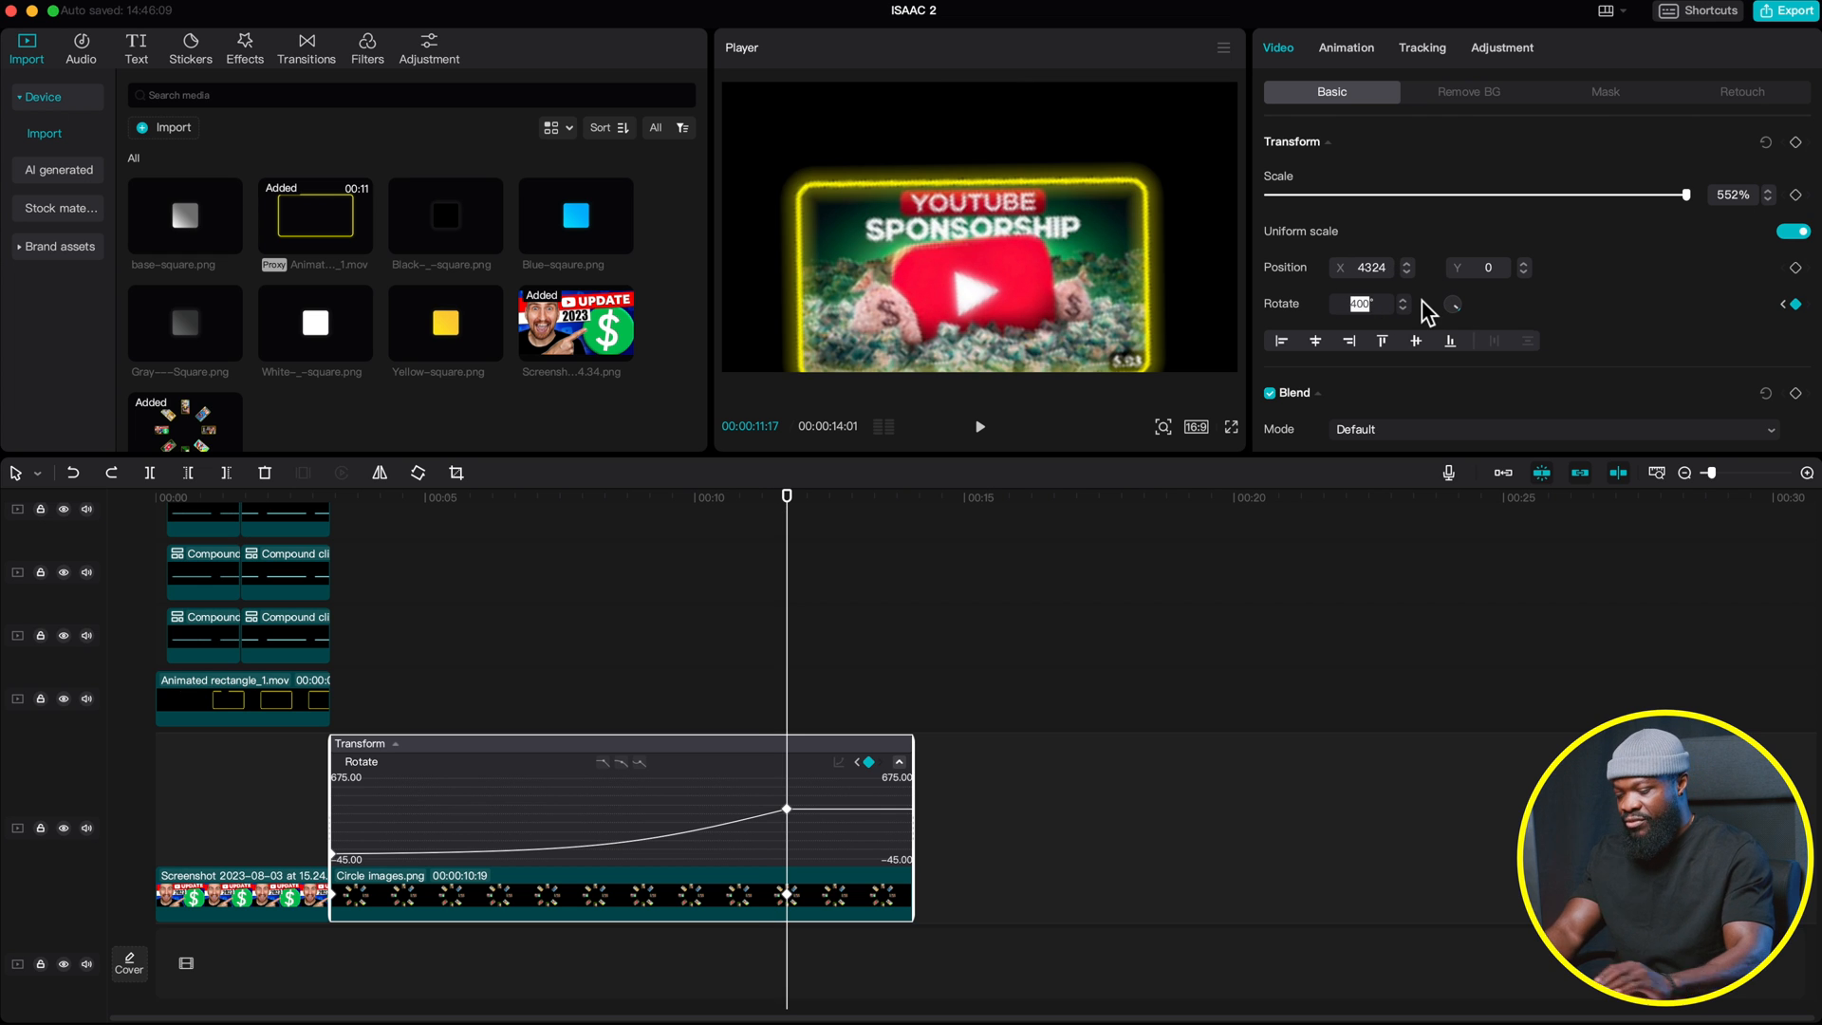
{"action": "type", "text": "800"}
{"action": "key", "text": "Return"}
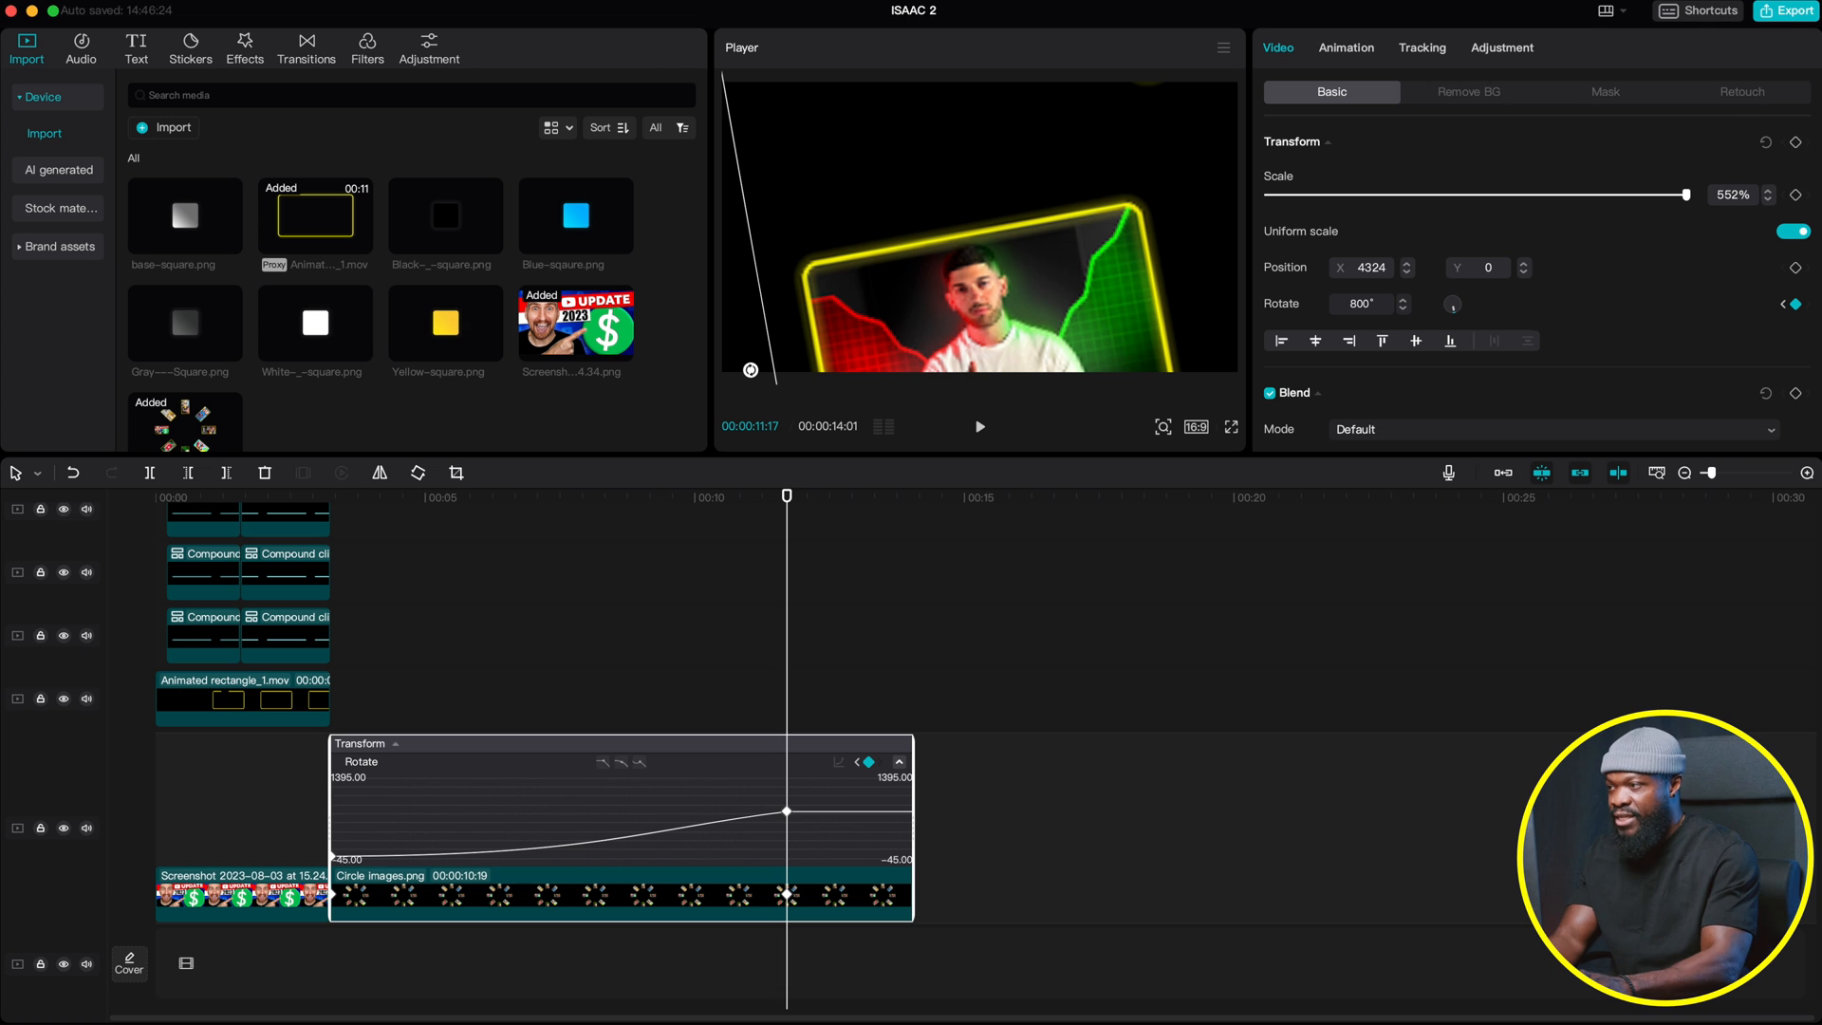
{"action": "left_click", "coordinate": [1410, 301]}
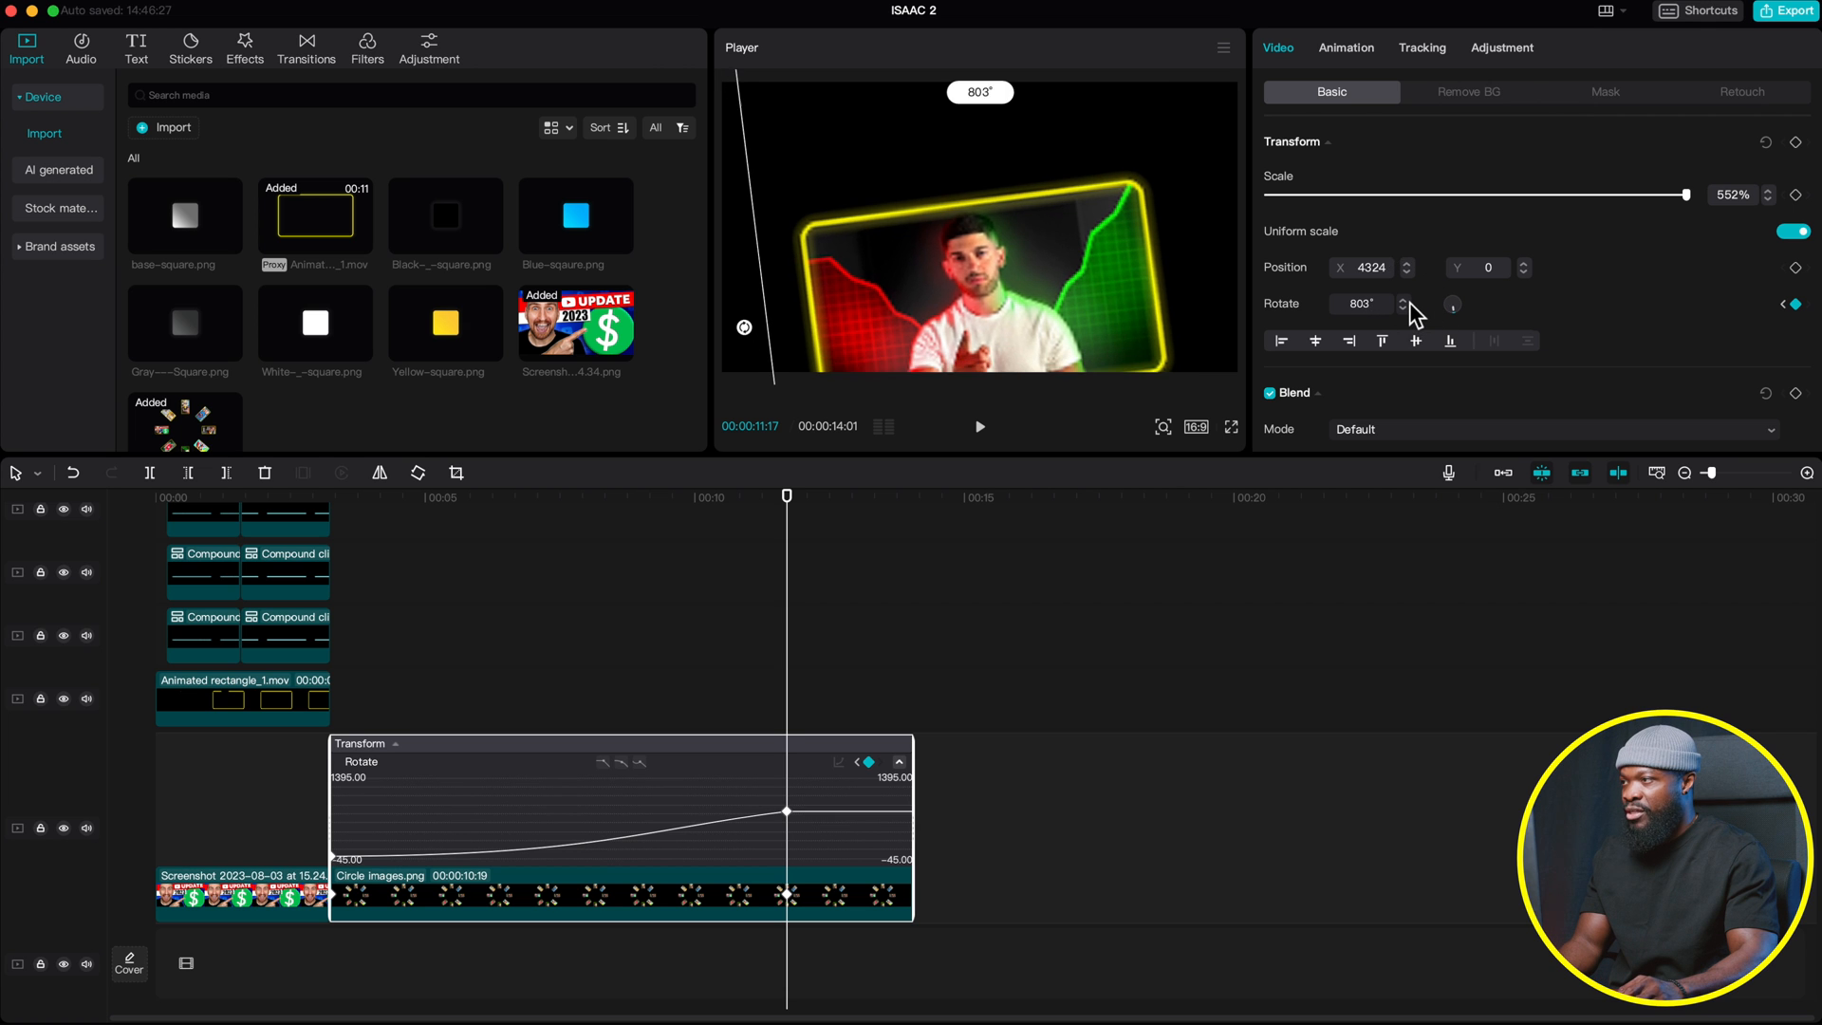
{"action": "left_click", "coordinate": [327, 513]}
{"action": "key", "text": "space"}
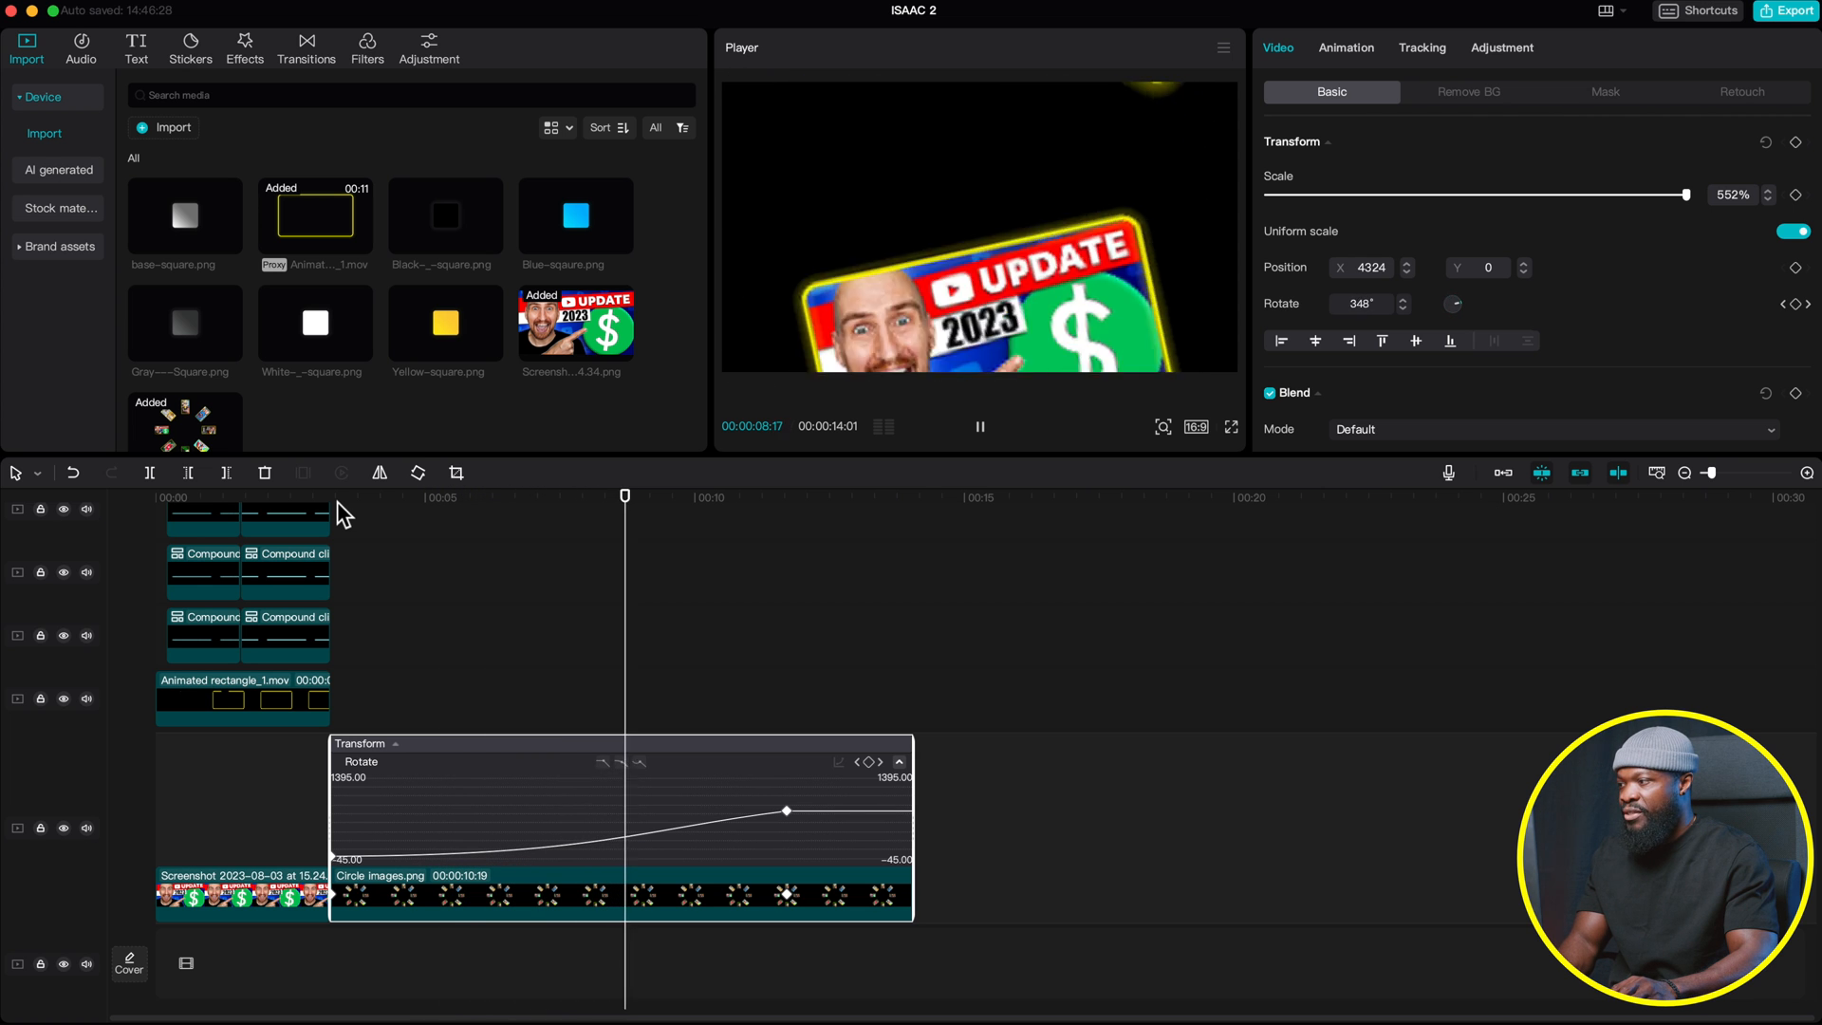
{"action": "key", "text": "space"}
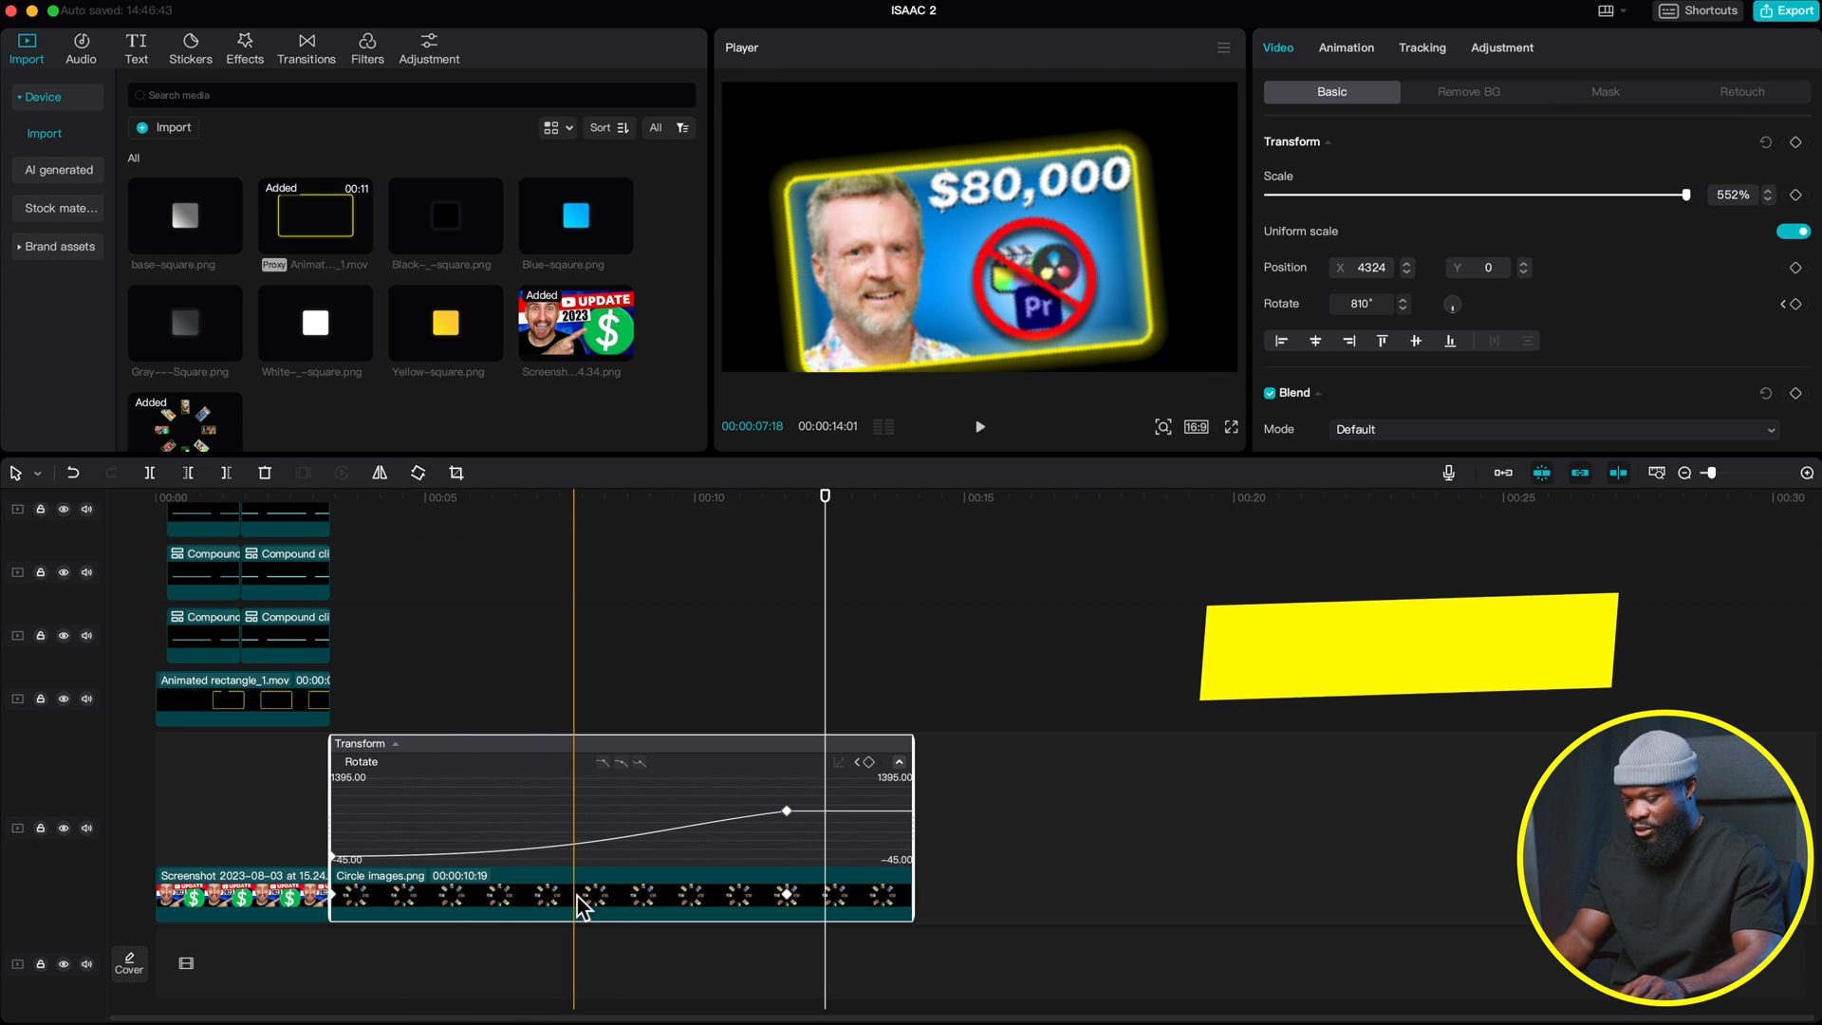
Hide the keyframe animation, shift the end rotation keyframe of Circle images.png earlier to 00:00:09:23, and play back the faster spin
{"action": "key", "text": "alt+k"}
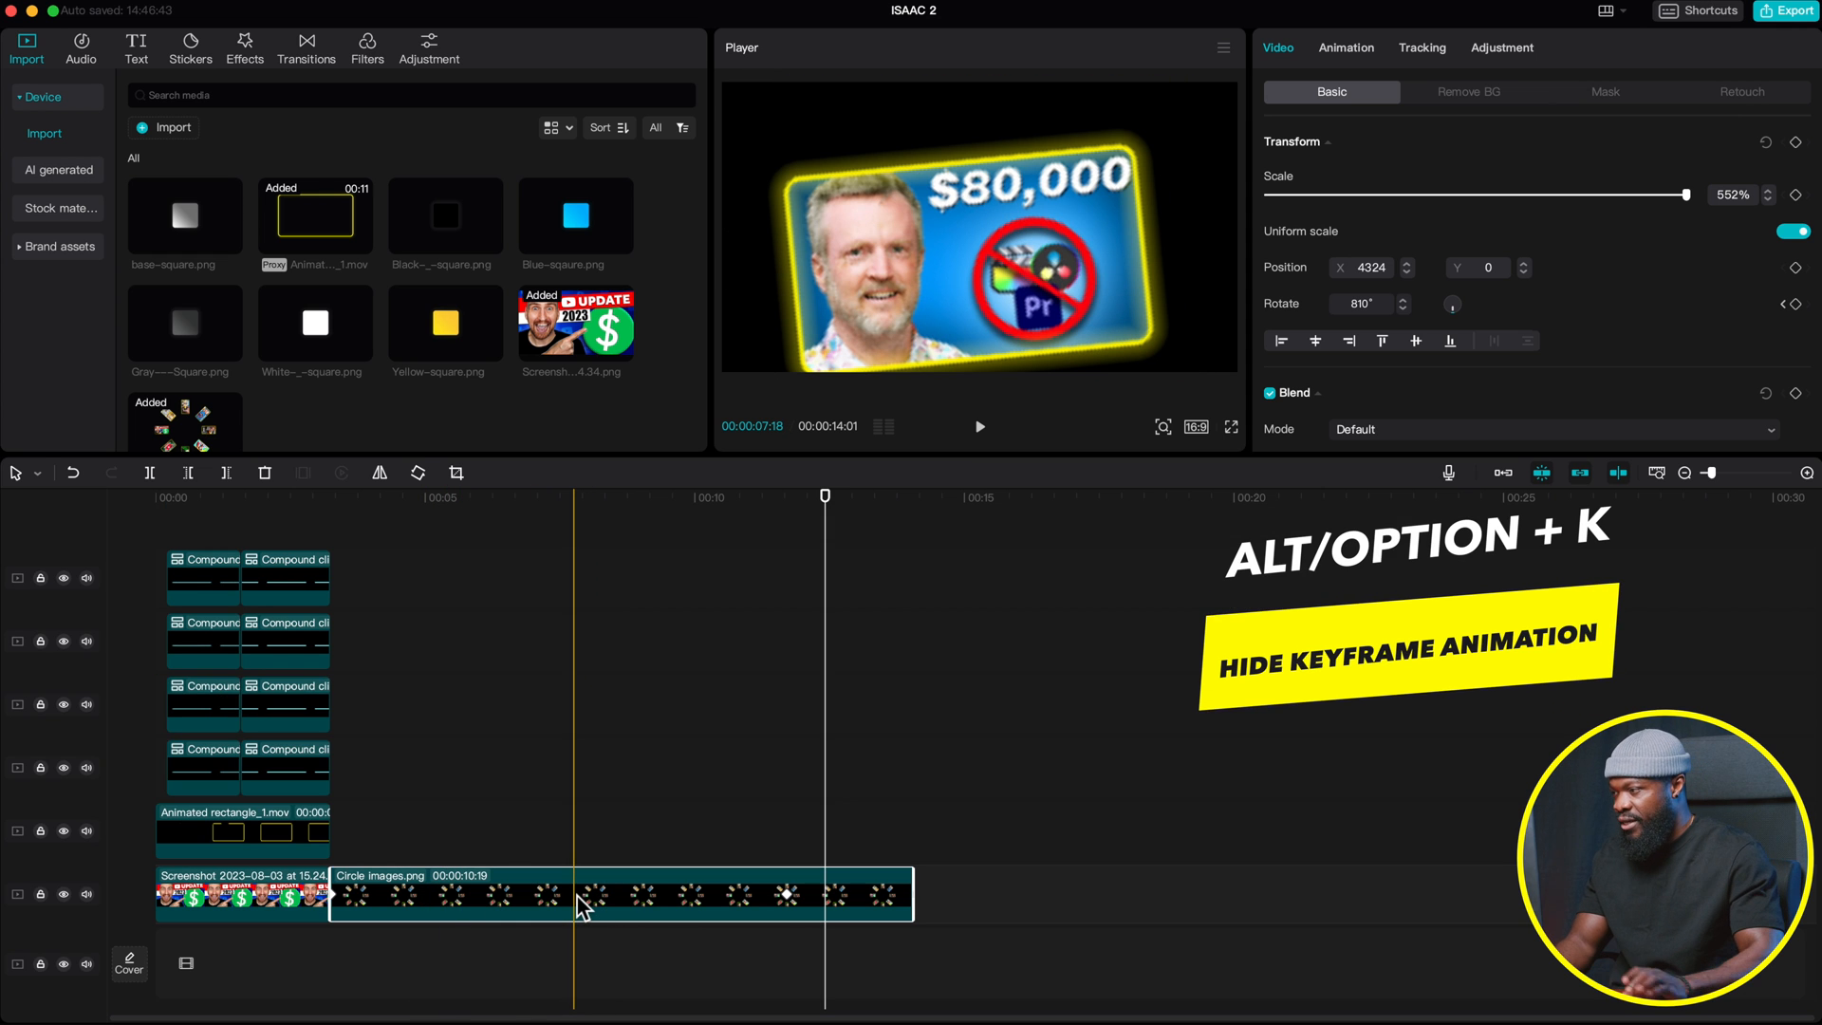
{"action": "left_click", "coordinate": [789, 897]}
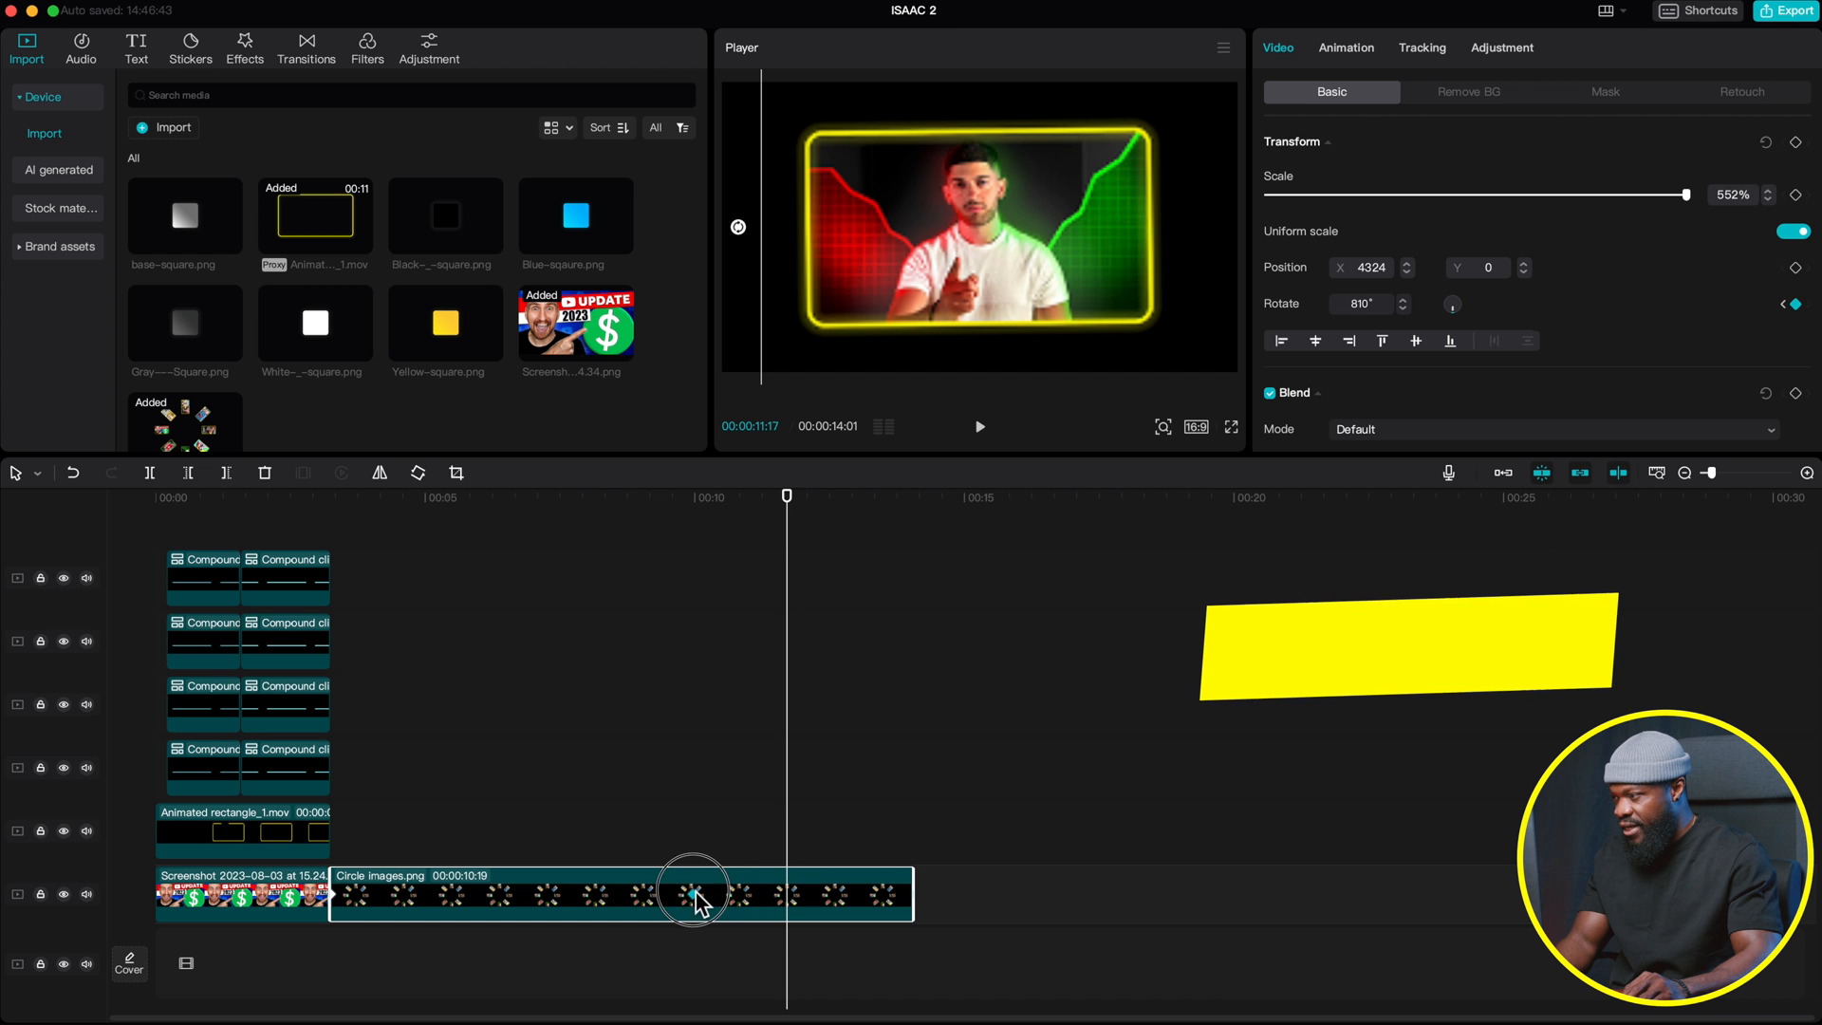
{"action": "key", "text": "space"}
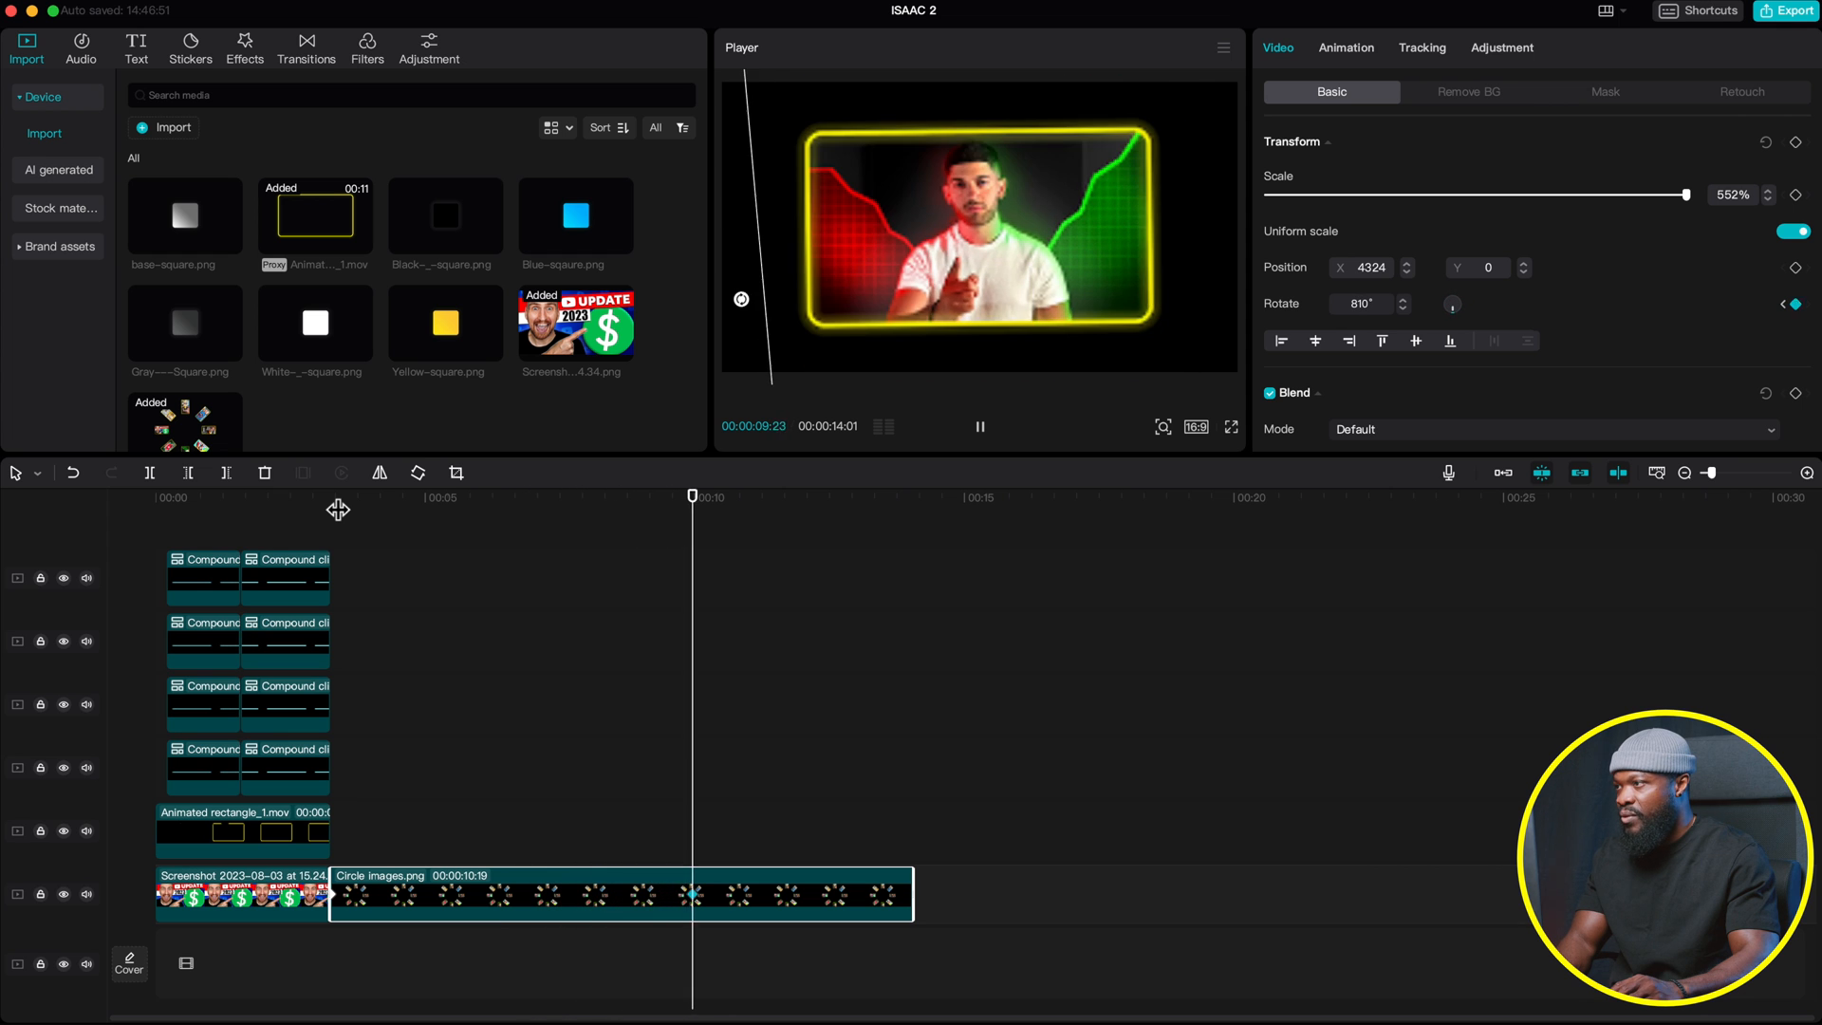
{"action": "key", "text": "space"}
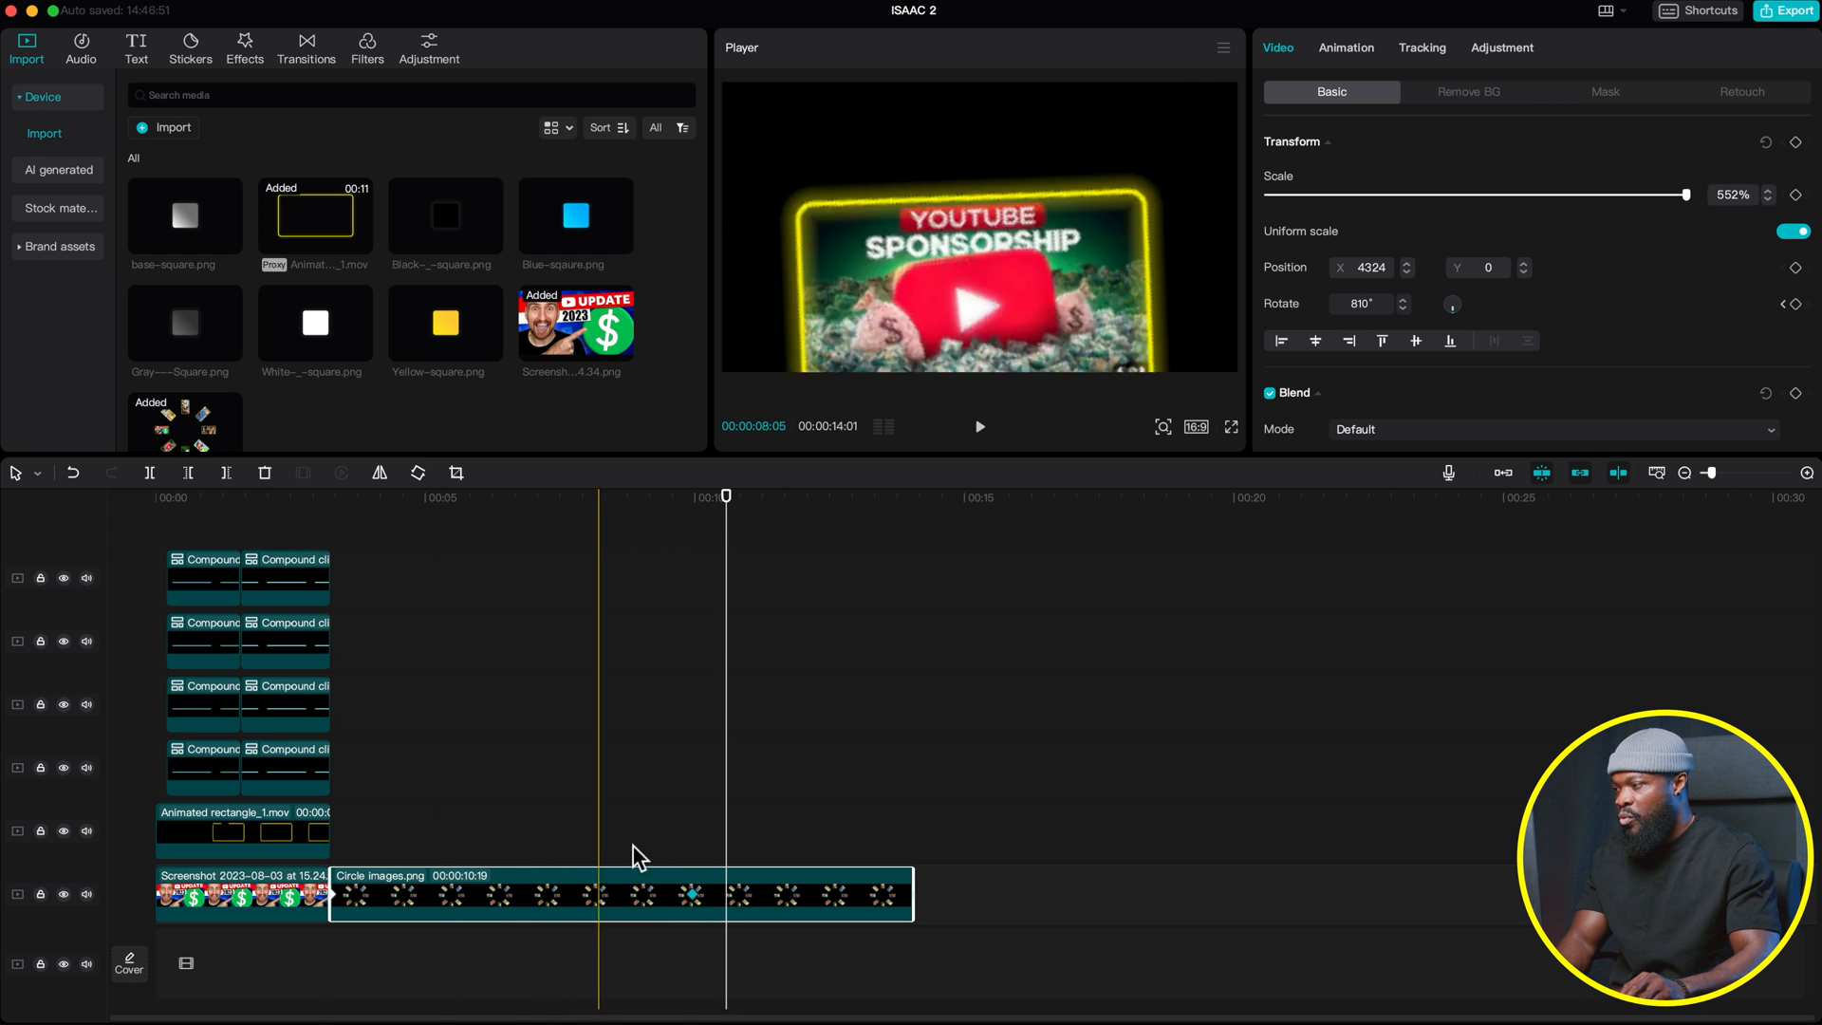
Show the Rotate graph again and pull the end keyframe's curve handle further back for a longer ease, previewing the spin
{"action": "left_click", "coordinate": [693, 897], "text": "alt"}
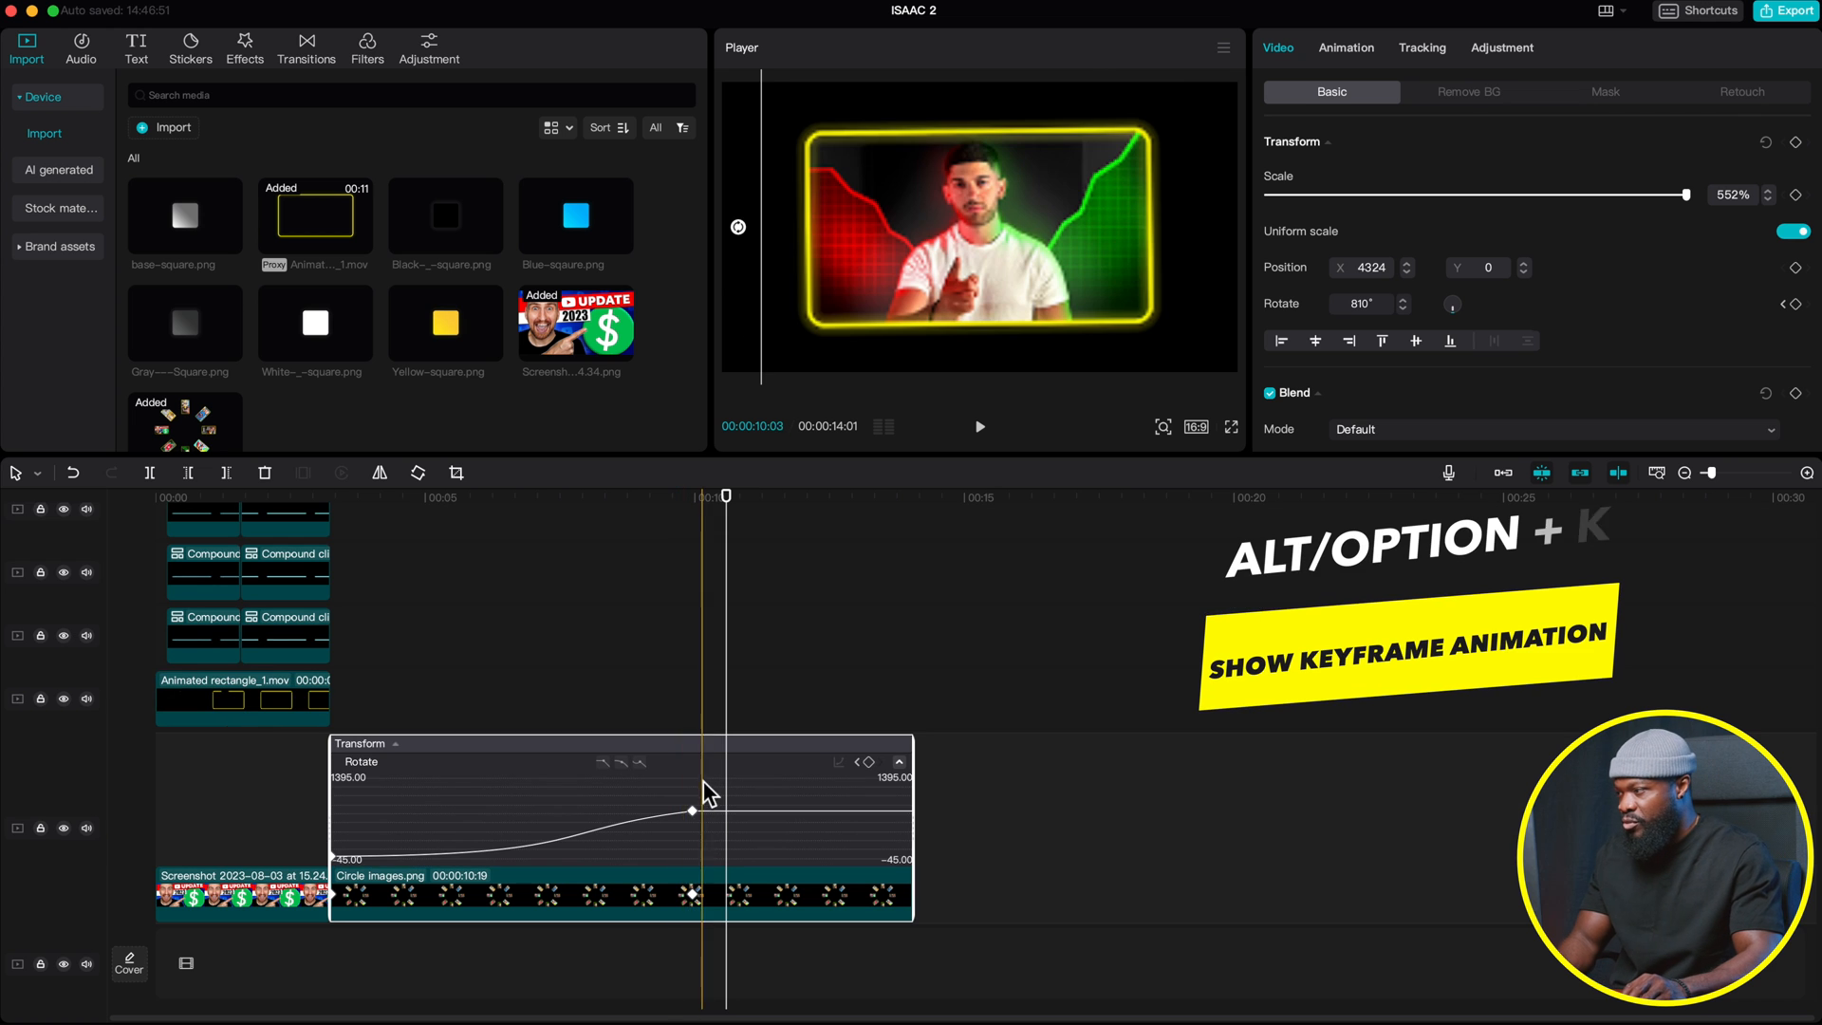
{"action": "left_click_drag", "start_coordinate": [698, 818], "coordinate": [548, 817]}
{"action": "left_click", "coordinate": [536, 505]}
{"action": "key", "text": "space"}
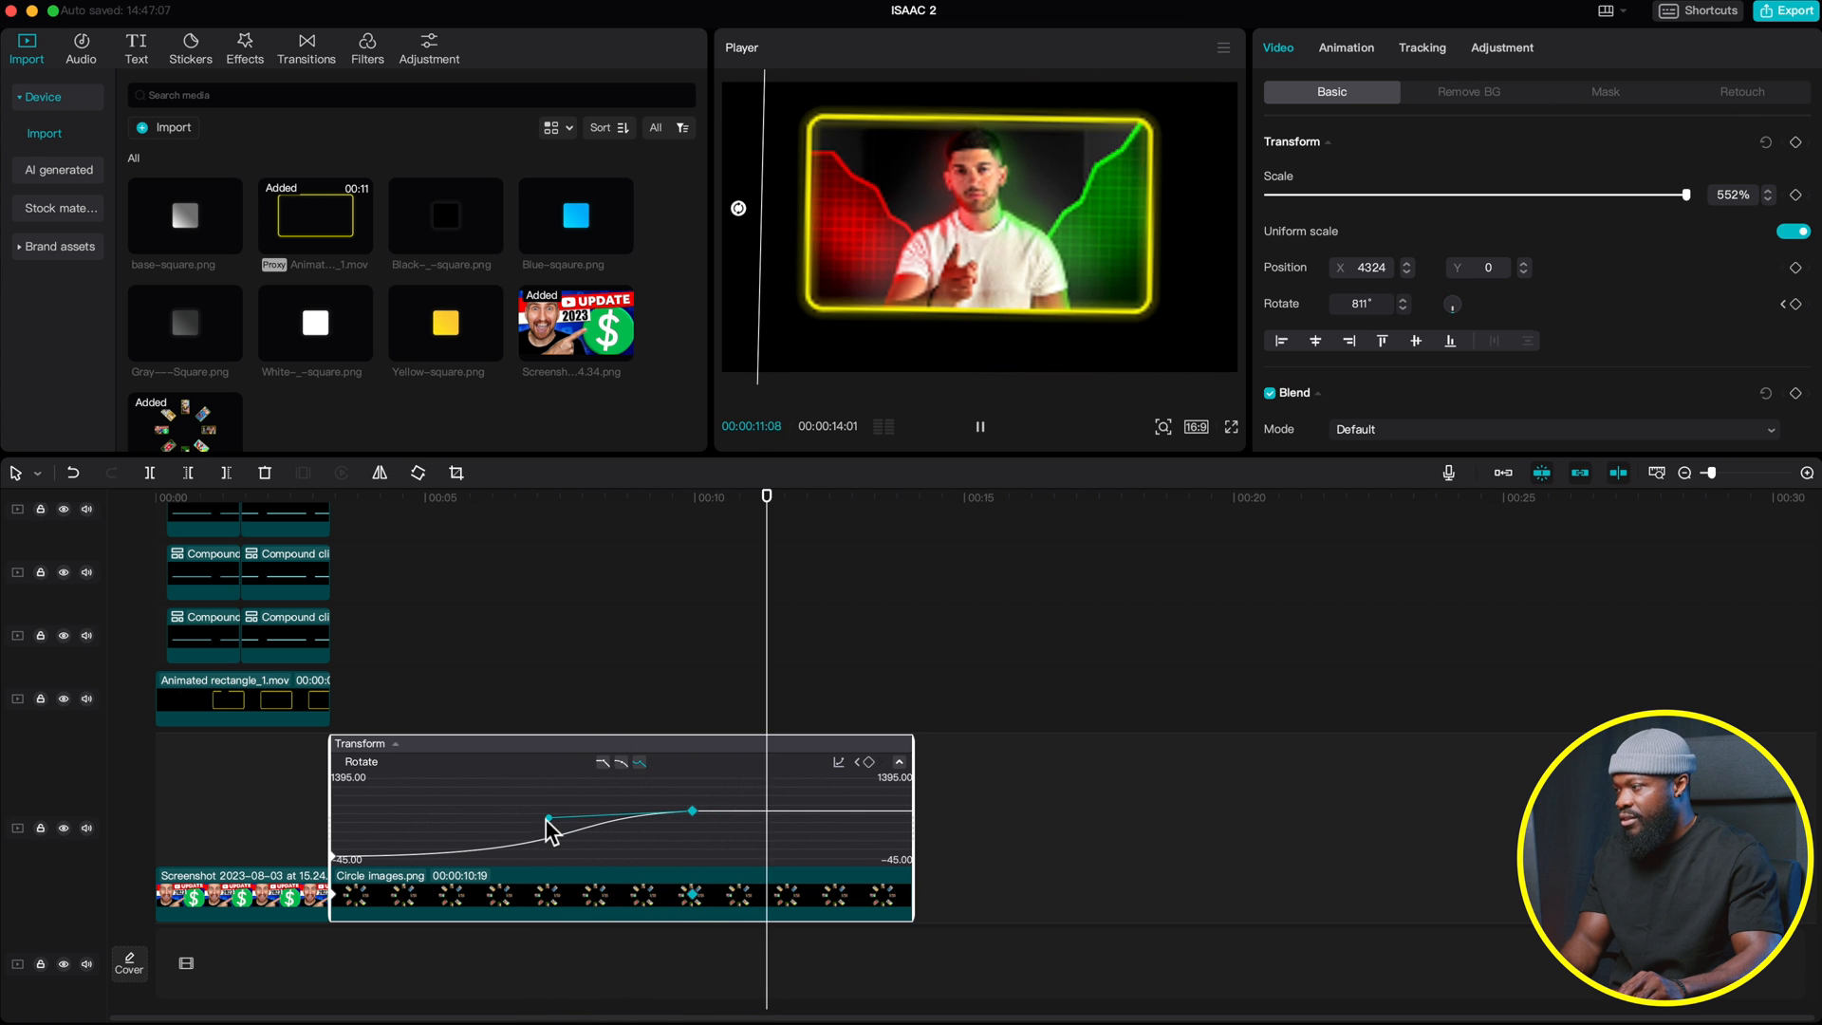
{"action": "left_click_drag", "start_coordinate": [553, 824], "coordinate": [532, 816]}
{"action": "left_click", "coordinate": [359, 497]}
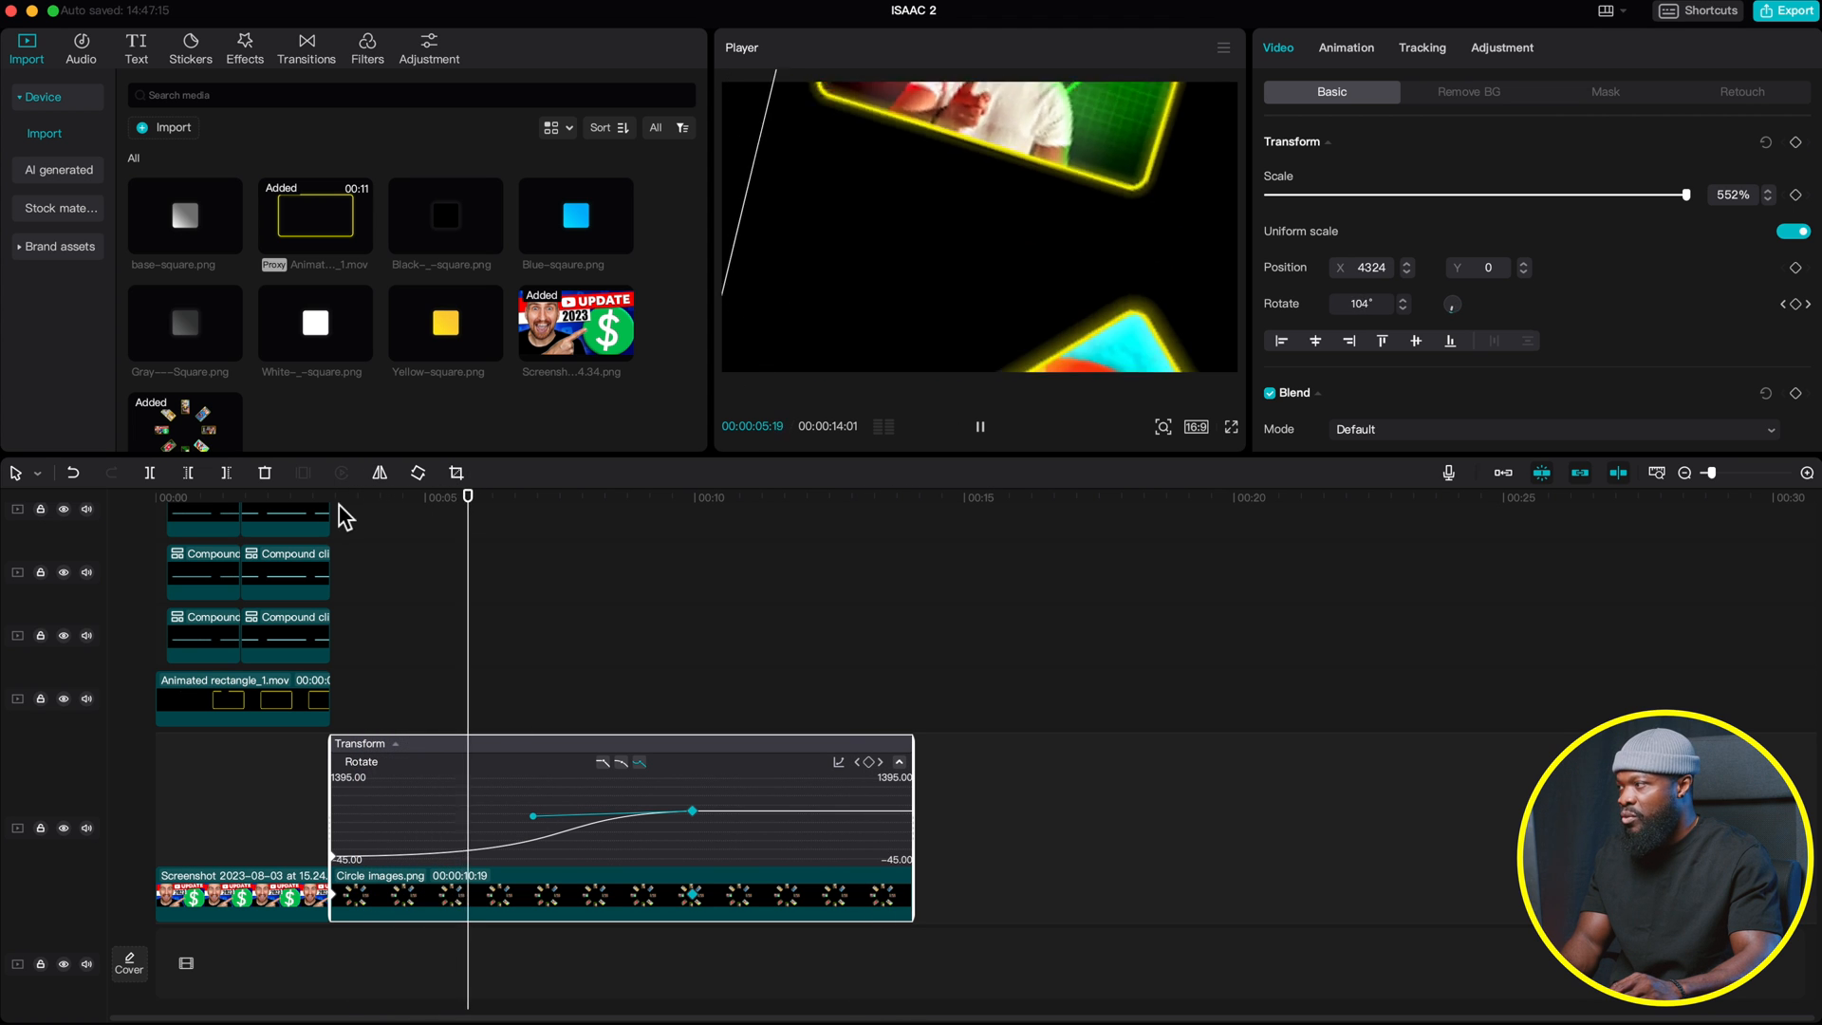
{"action": "left_click", "coordinate": [342, 515]}
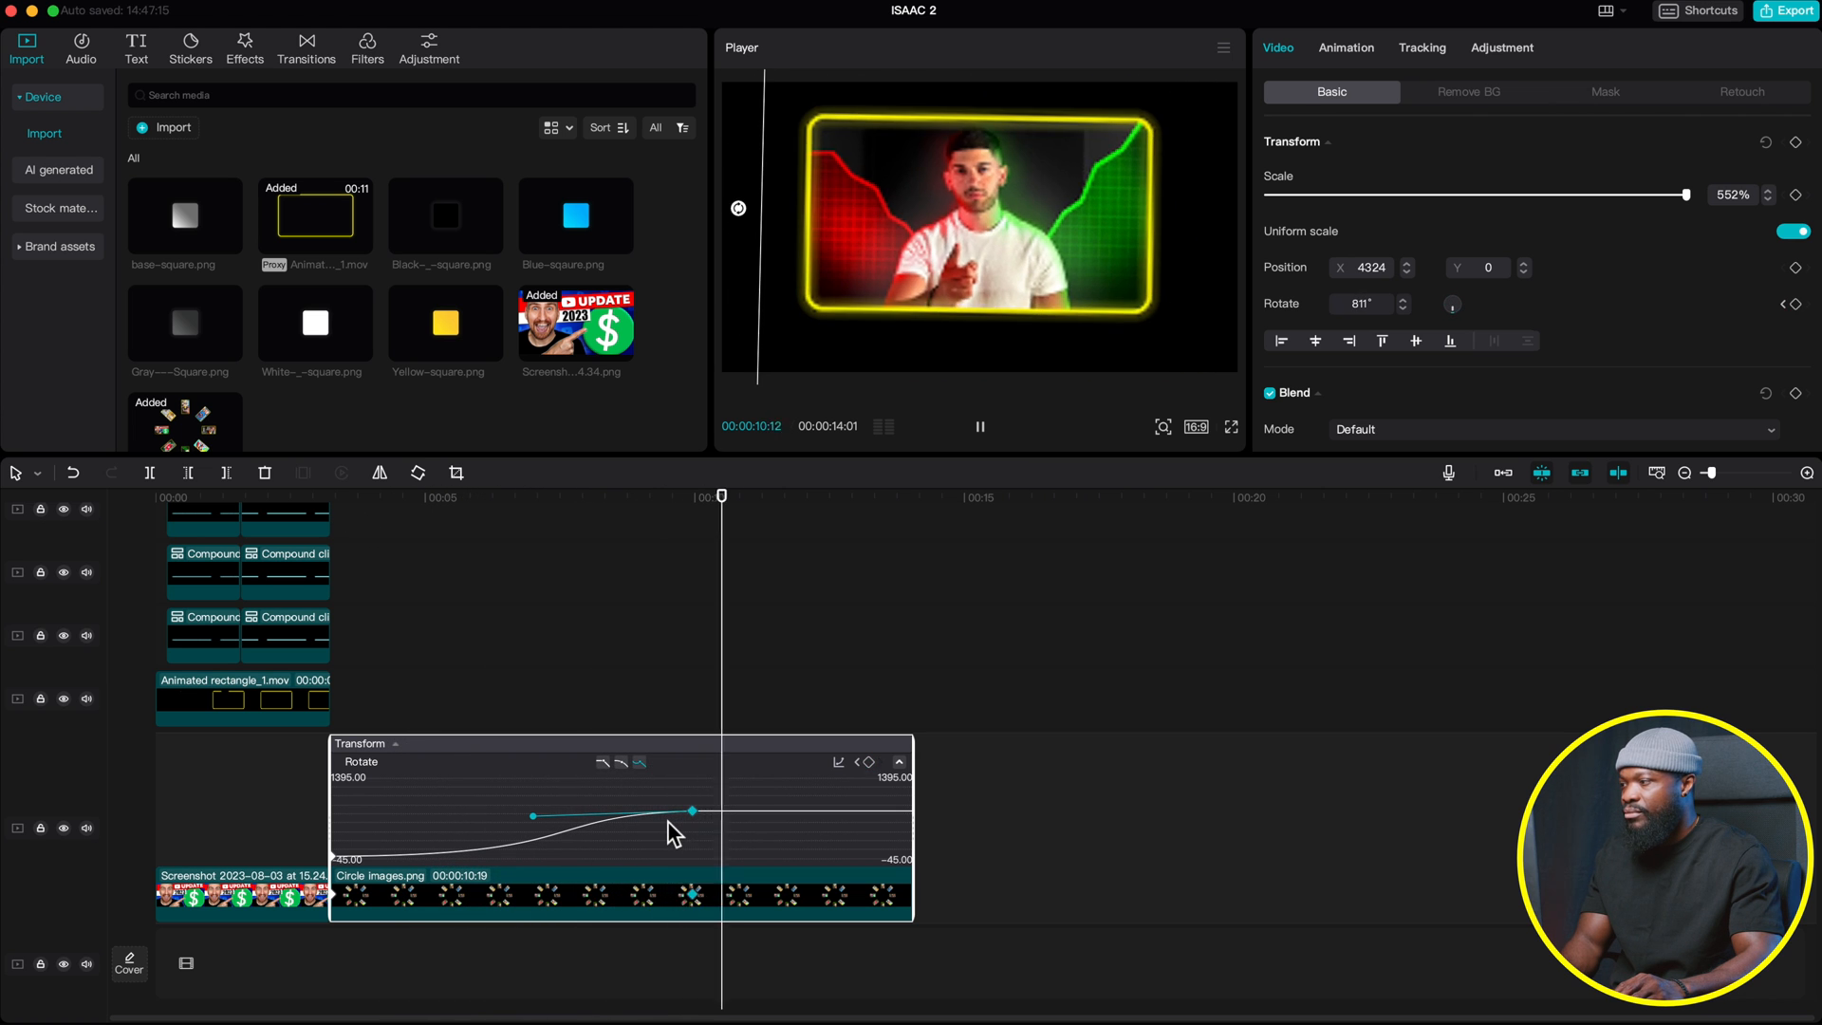
{"action": "key", "text": "space"}
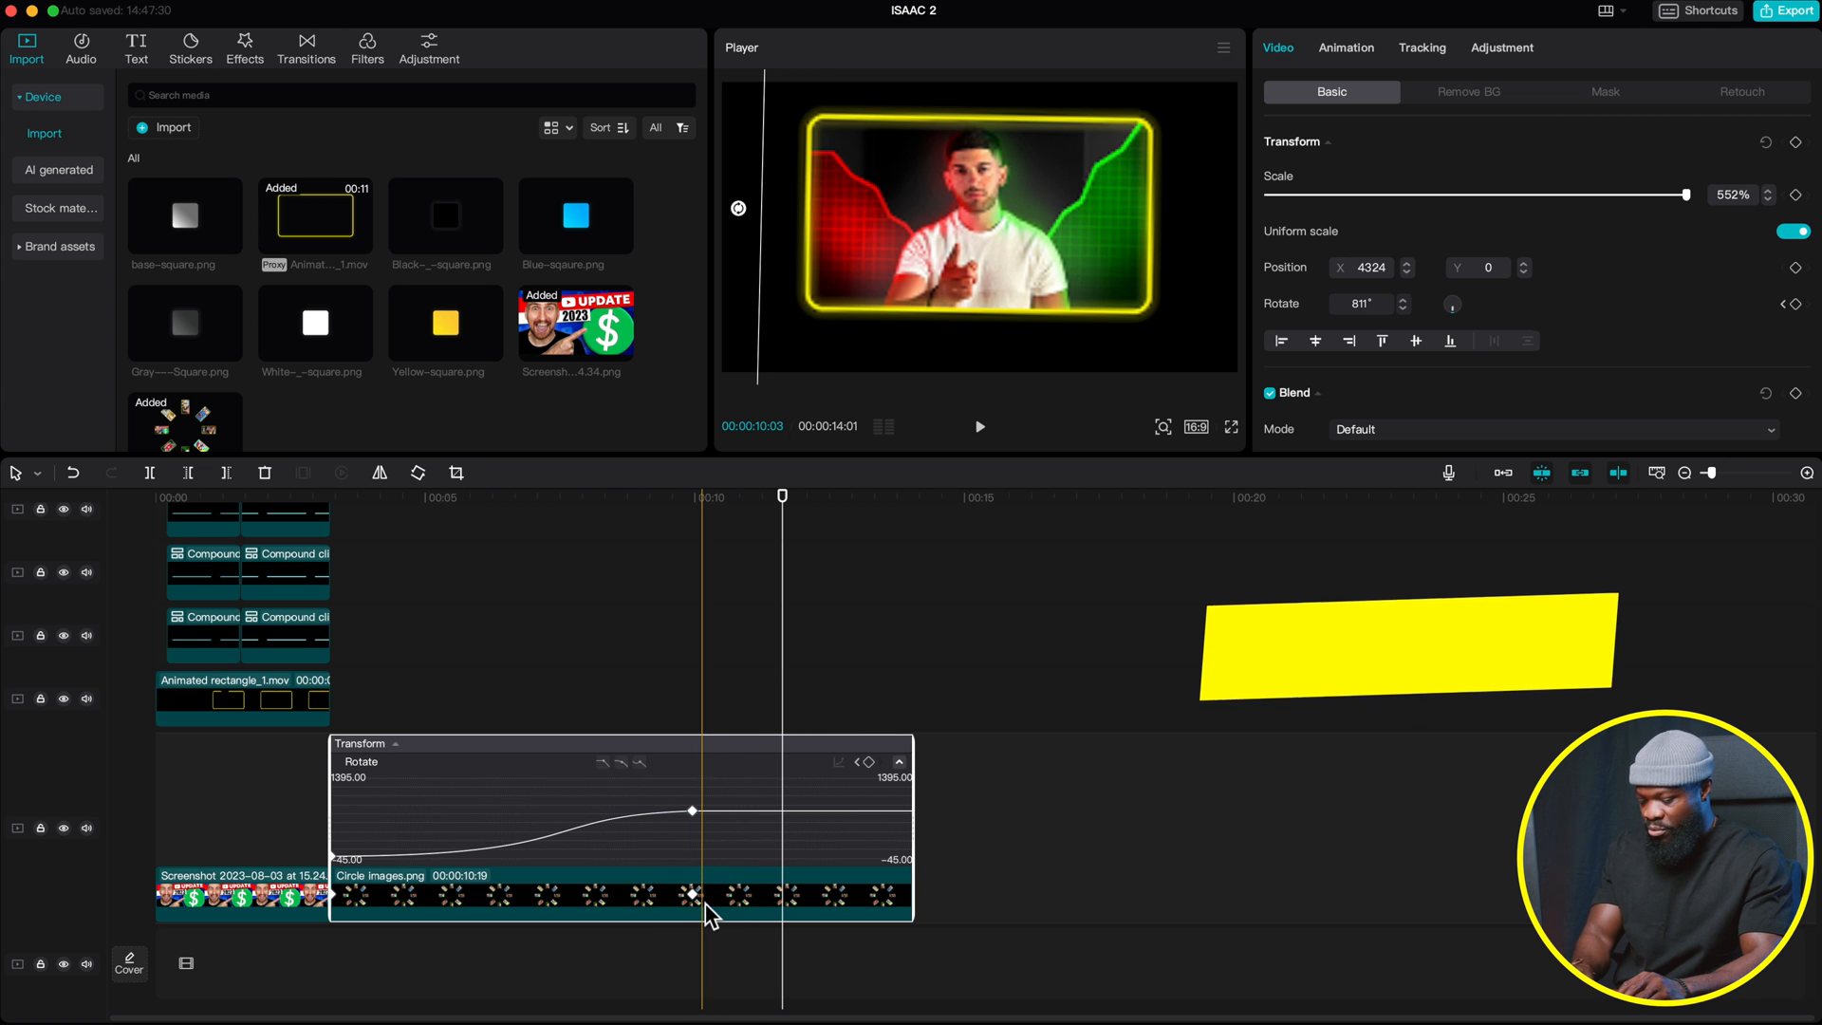
Hide the keyframe animation and shift the end rotation keyframe of Circle images.png slightly later, just past the 10-second mark
{"action": "key", "text": "alt+k"}
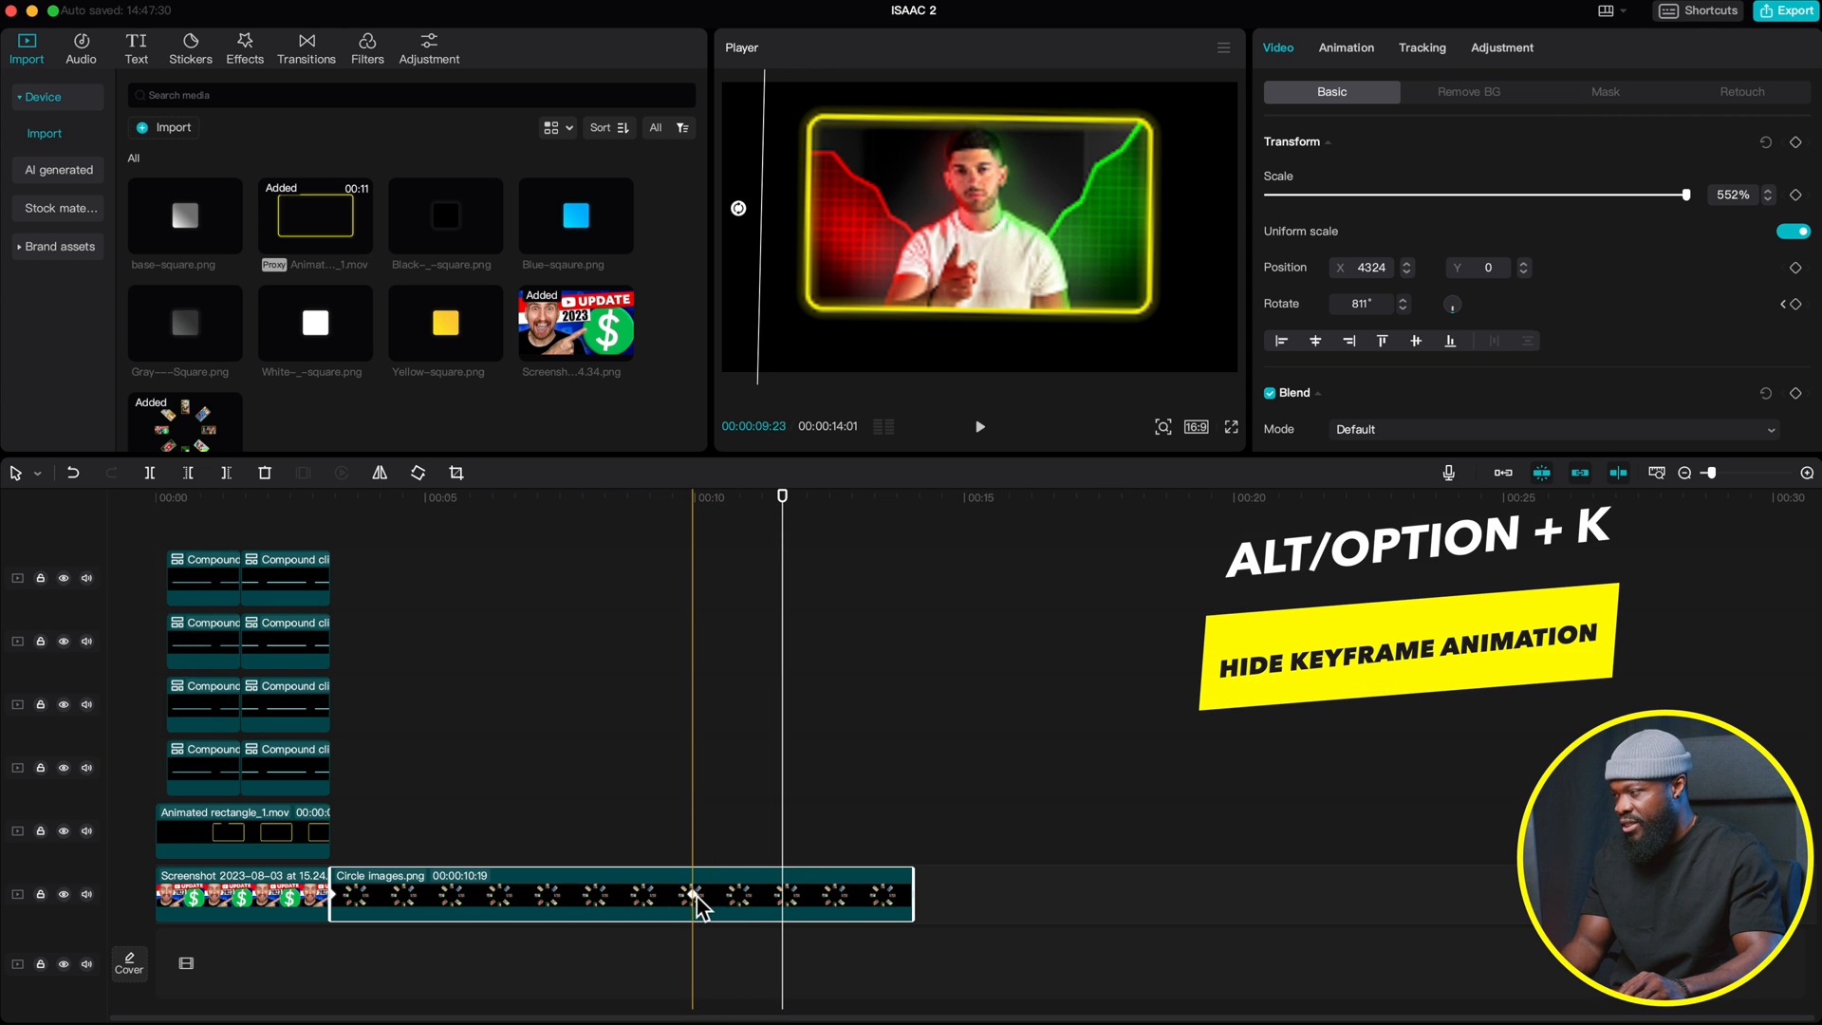
{"action": "left_click", "coordinate": [697, 906]}
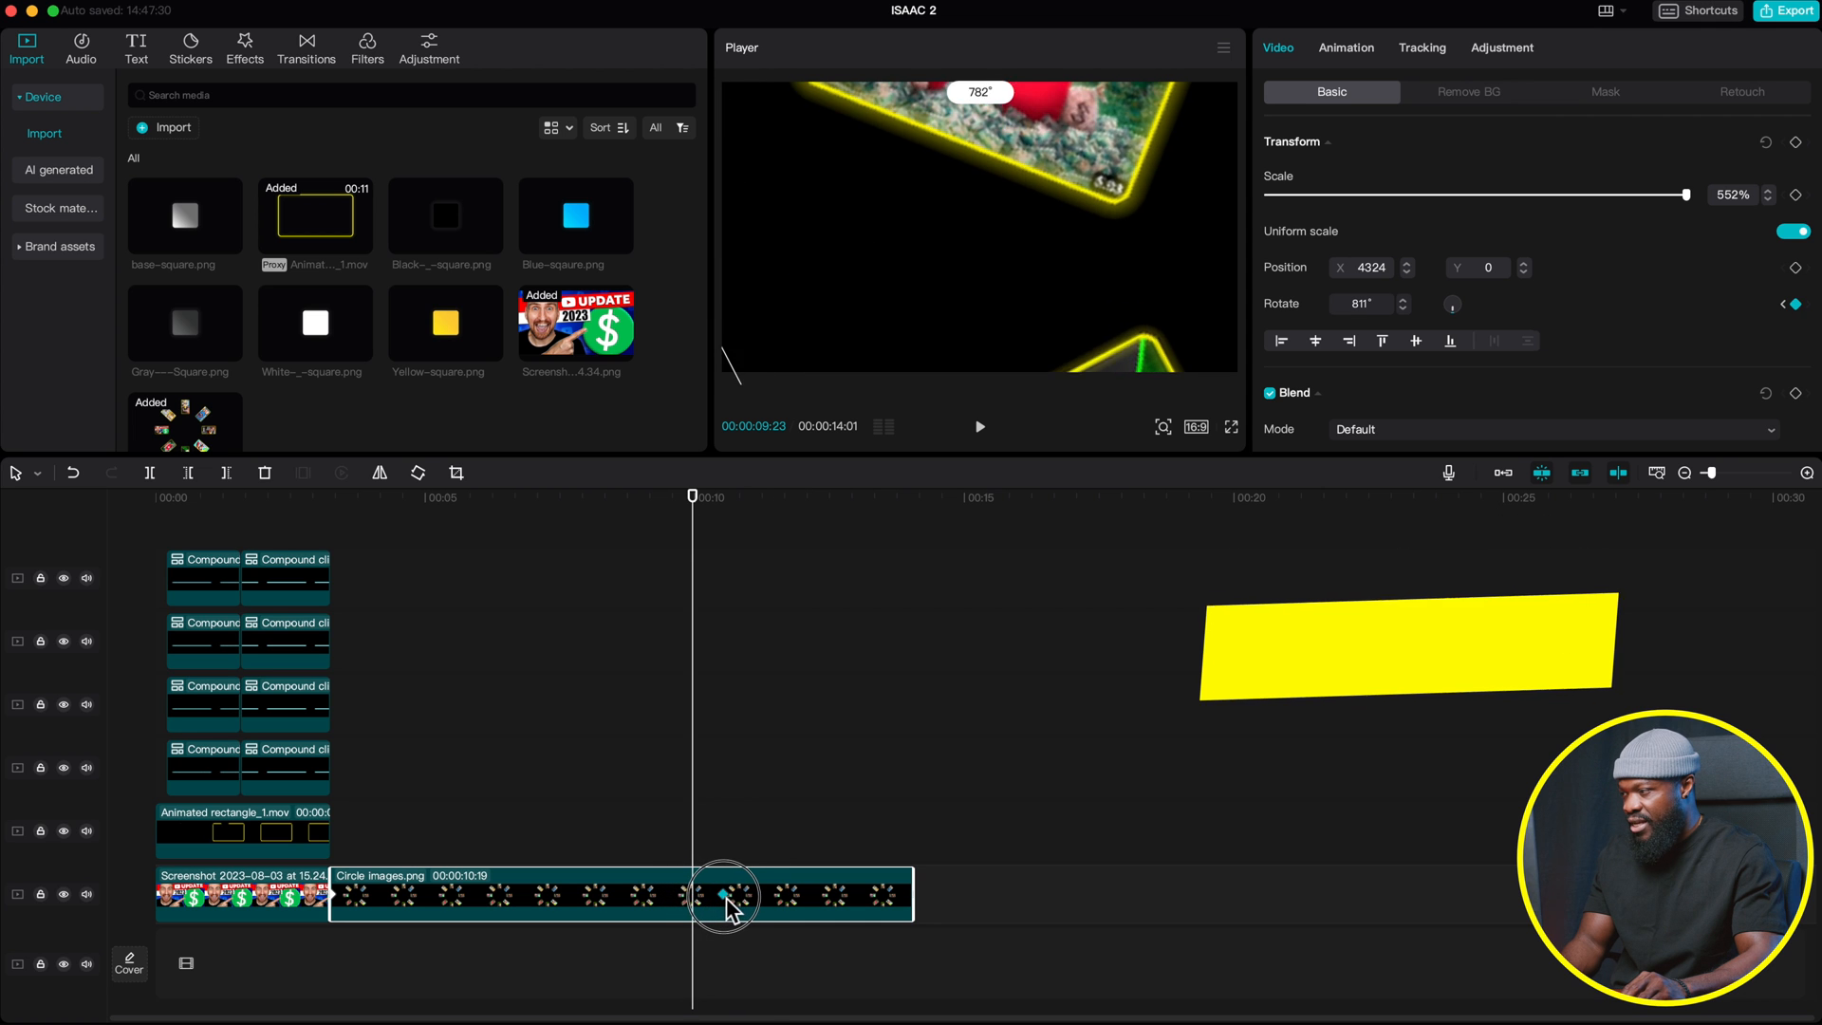
{"action": "left_click", "coordinate": [728, 896]}
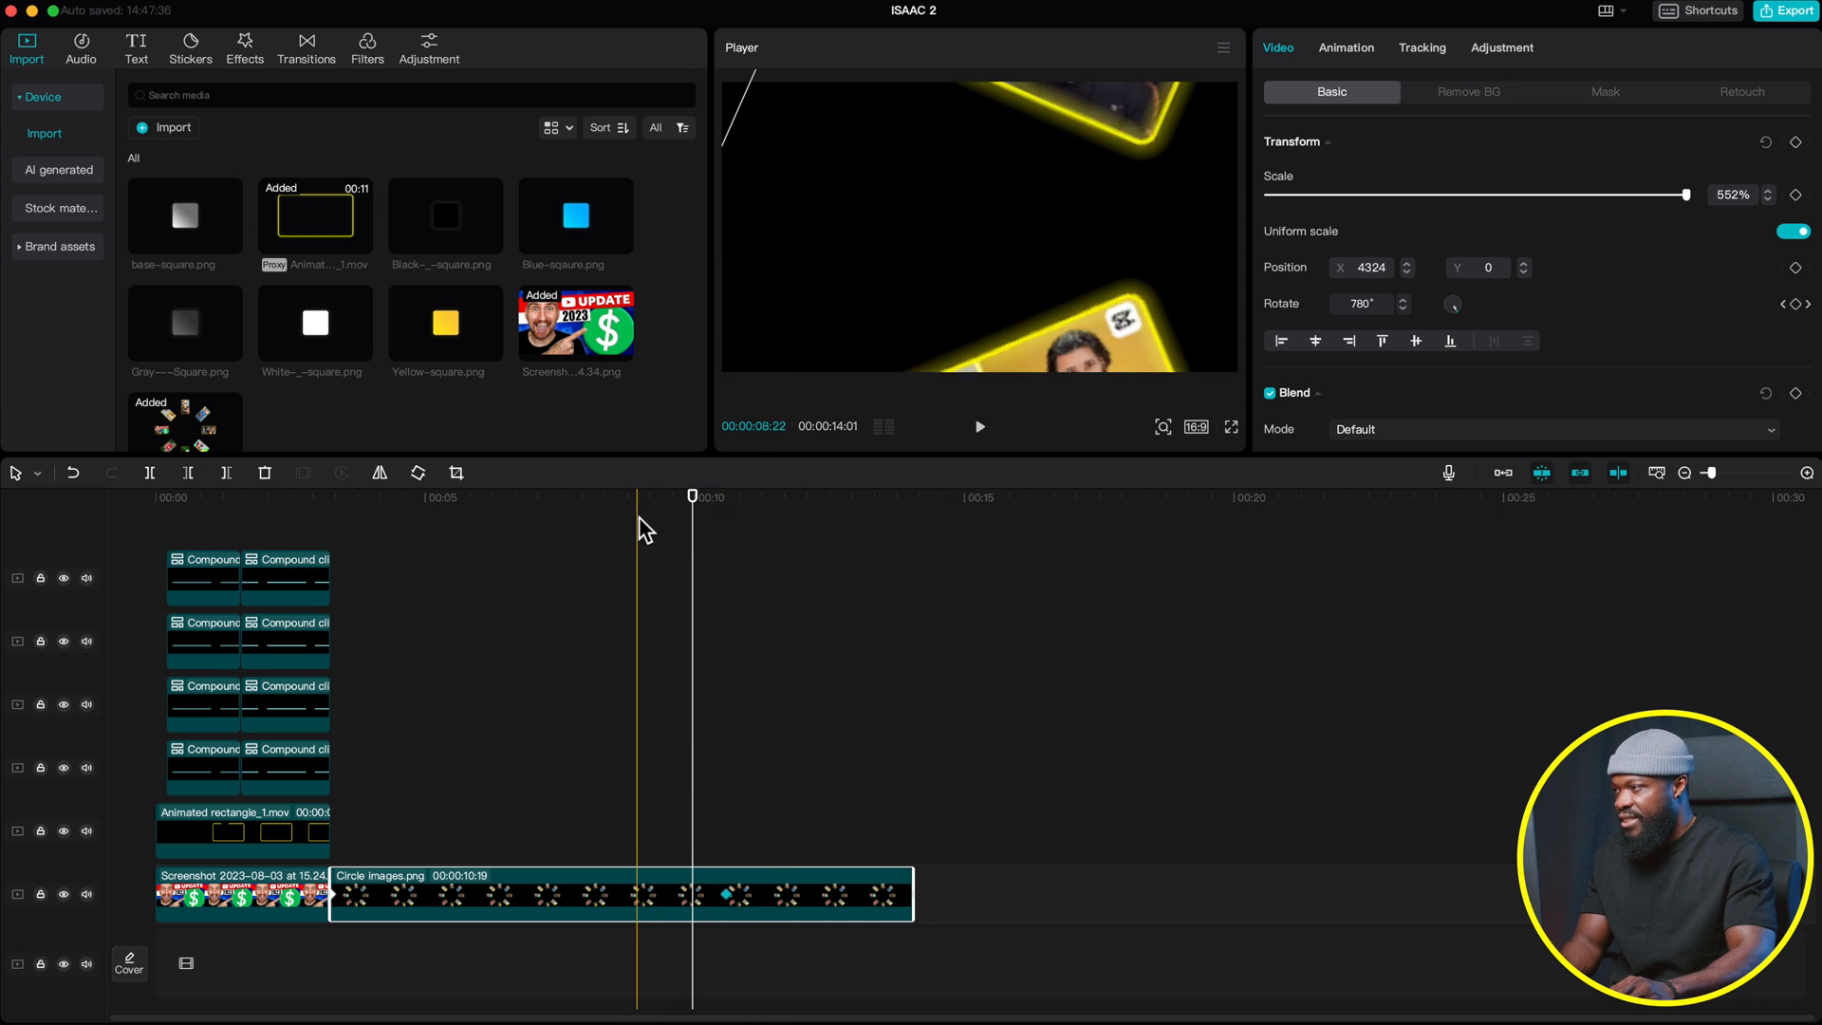
Add scale and position keyframes to Circle images.png at about the 9-second mark, shortly before the end rotation keyframe
{"action": "left_click", "coordinate": [728, 897]}
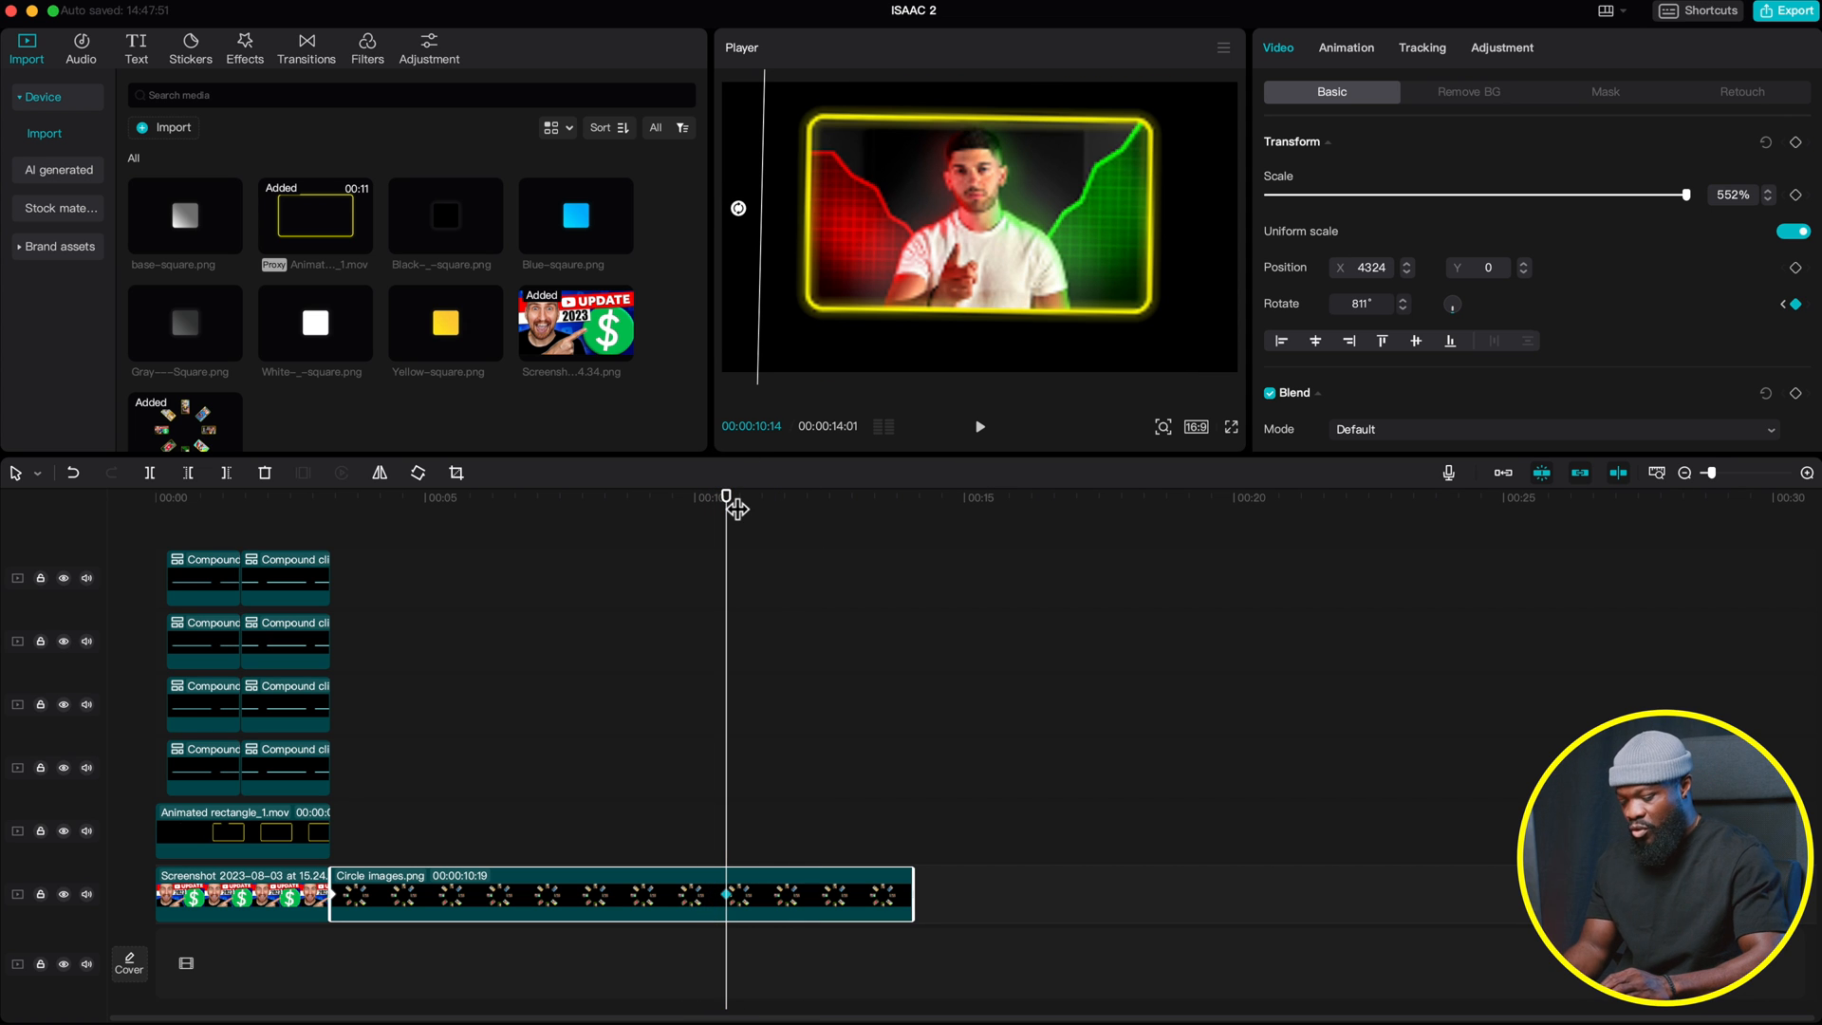
{"action": "key", "text": "shift+Left"}
{"action": "key", "text": "shift+Left"}
{"action": "key", "text": "shift+Left"}
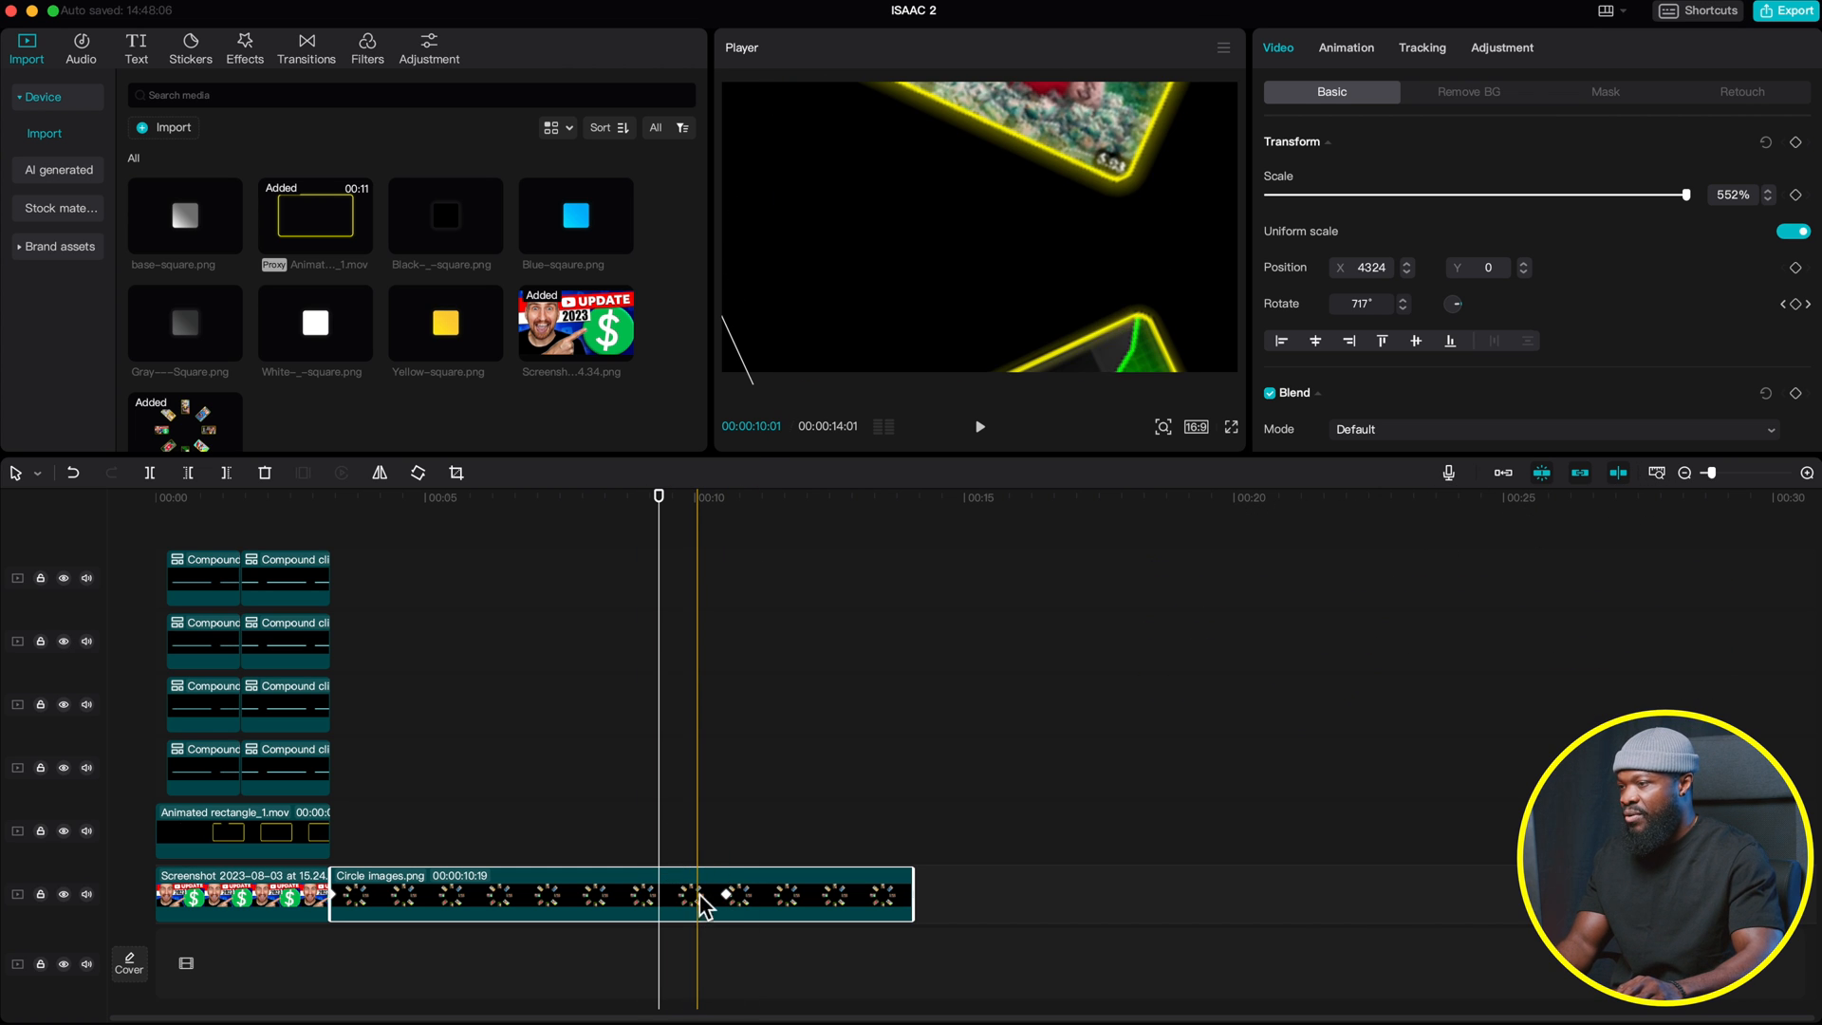
{"action": "key", "text": "shift+Right"}
{"action": "left_click", "coordinate": [1798, 268]}
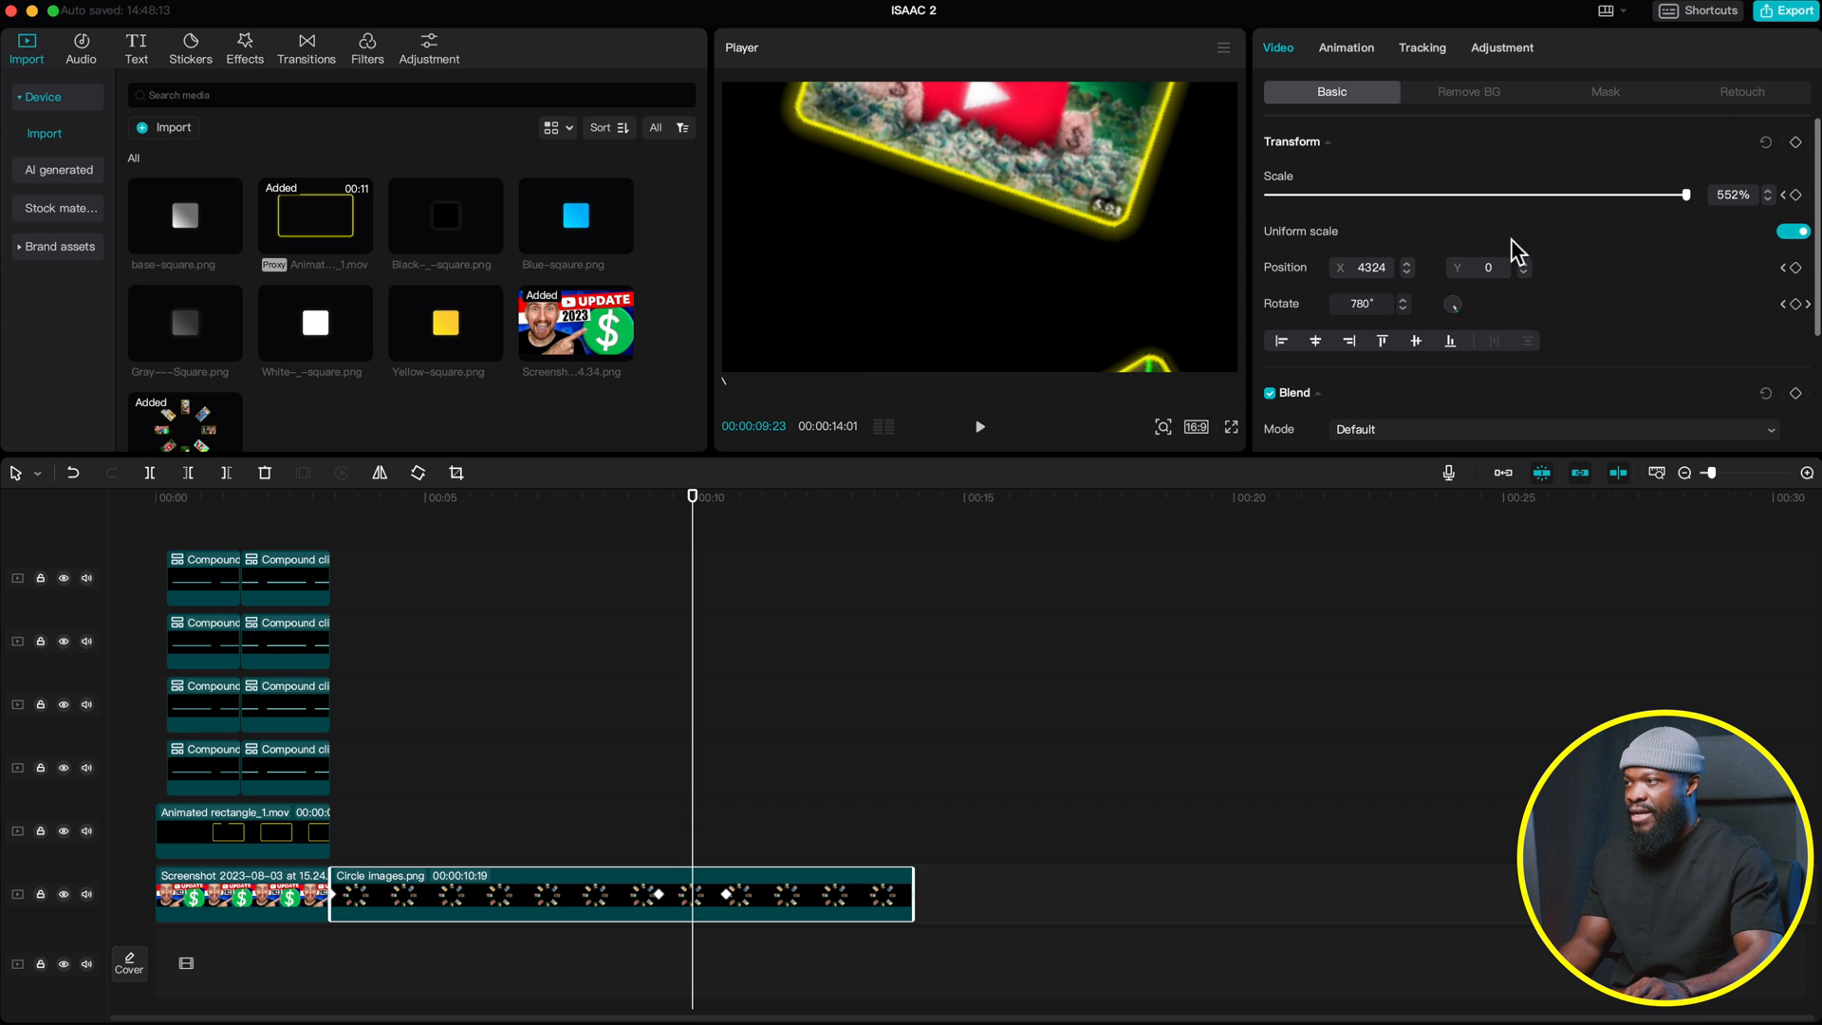
At 00:00:09:23, shrink Circle images.png to 149% at position X 118, Y -164 to show the ring, and play back the zoom-out
{"action": "left_click_drag", "start_coordinate": [1498, 196], "coordinate": [1473, 195]}
{"action": "left_click_drag", "start_coordinate": [1194, 228], "coordinate": [736, 242]}
{"action": "left_click_drag", "start_coordinate": [1476, 195], "coordinate": [1395, 195]}
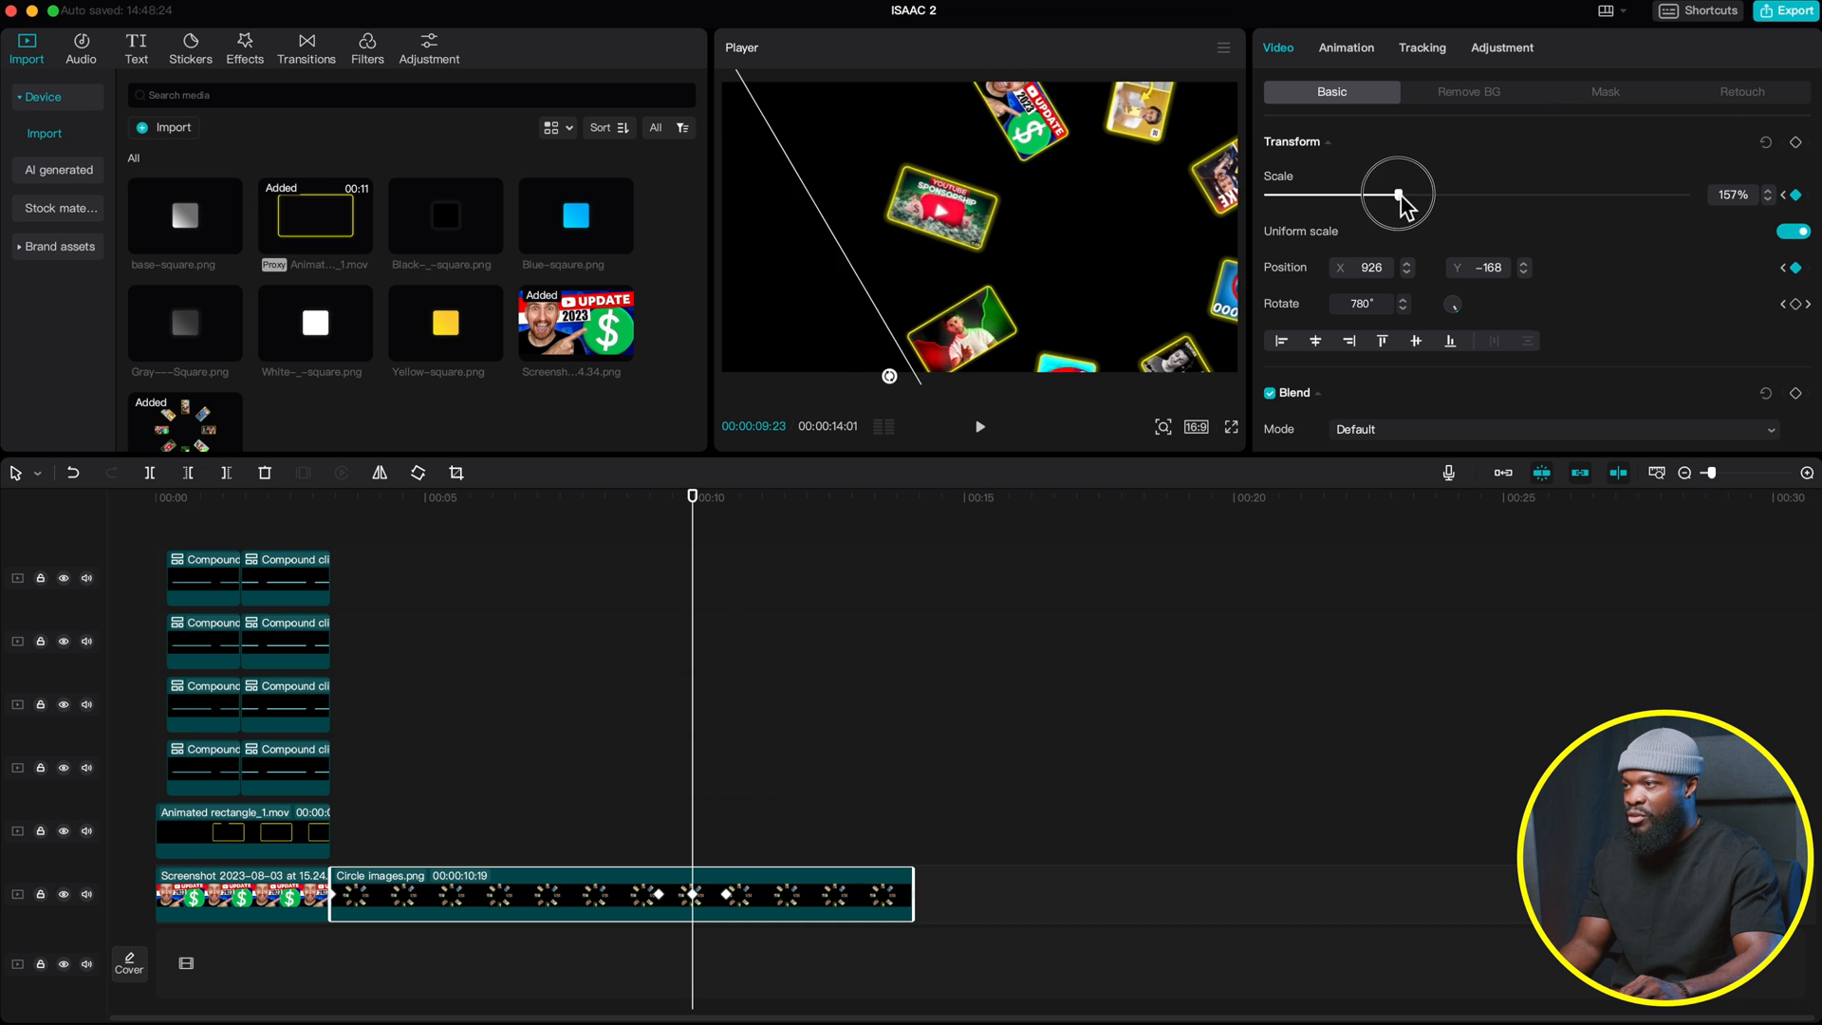
{"action": "left_click_drag", "start_coordinate": [1181, 231], "coordinate": [1066, 222]}
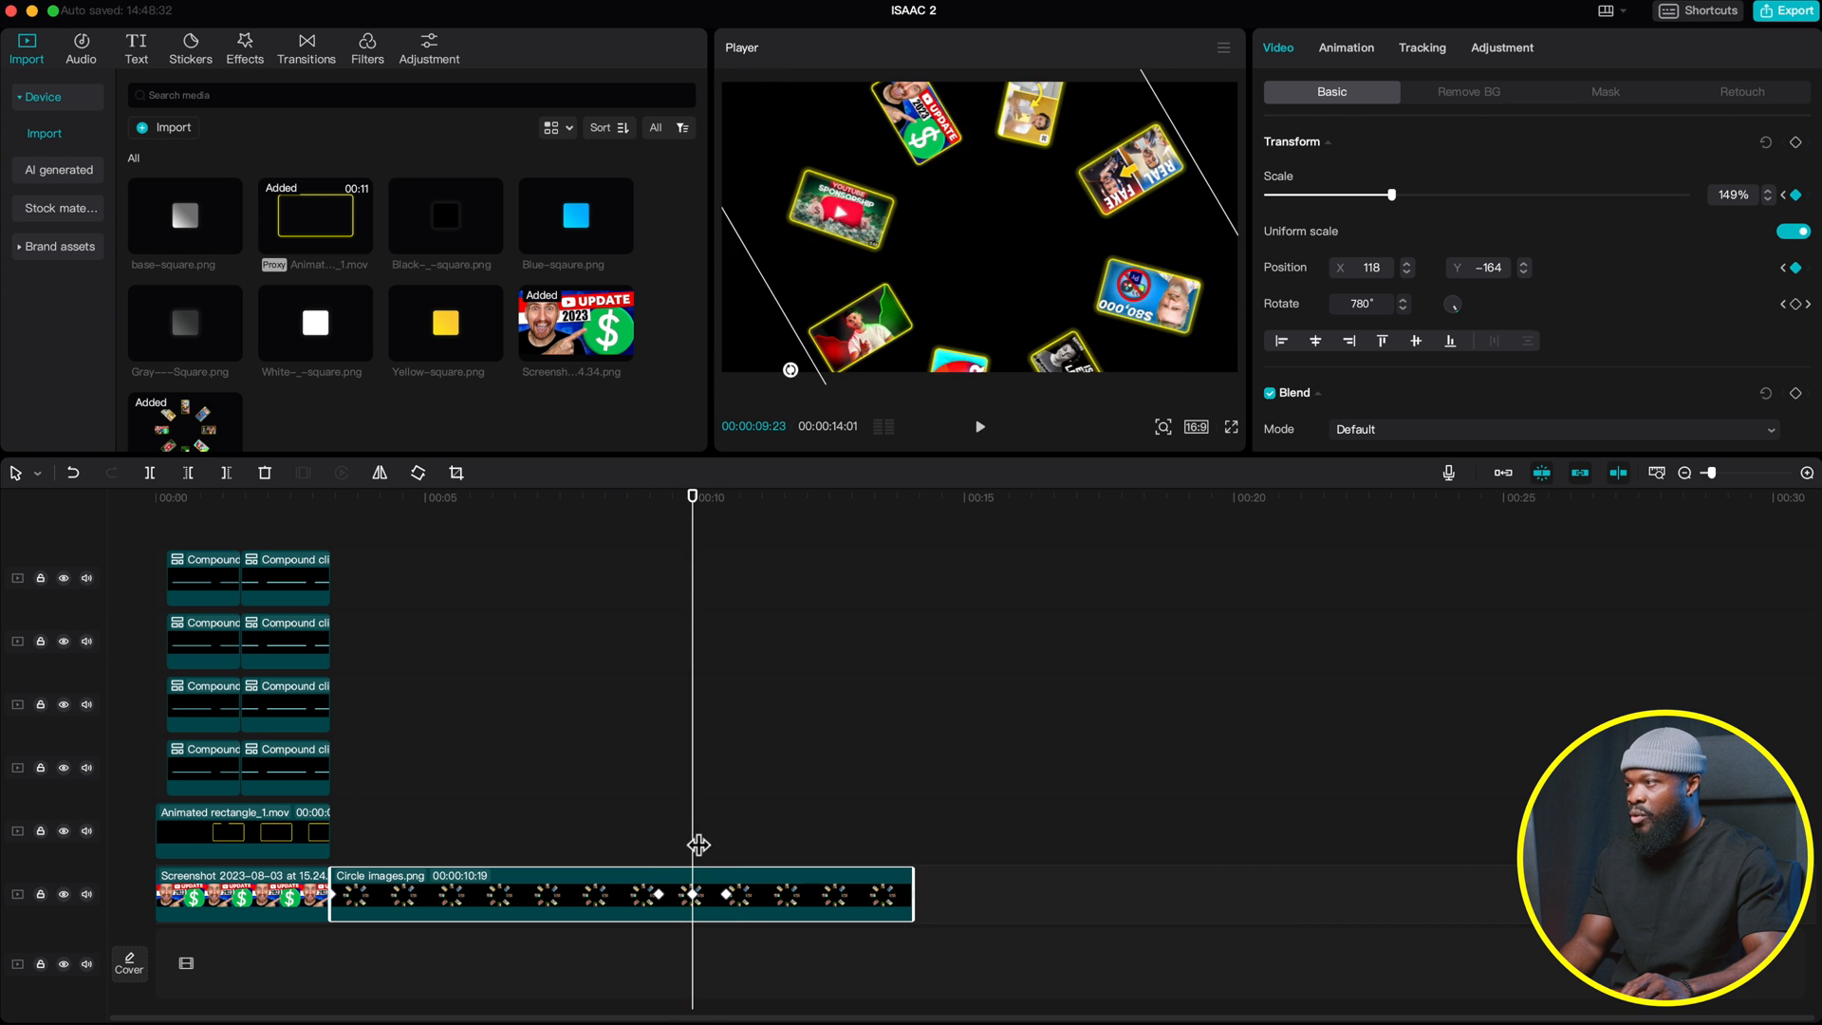
{"action": "left_click", "coordinate": [385, 820]}
{"action": "key", "text": "space"}
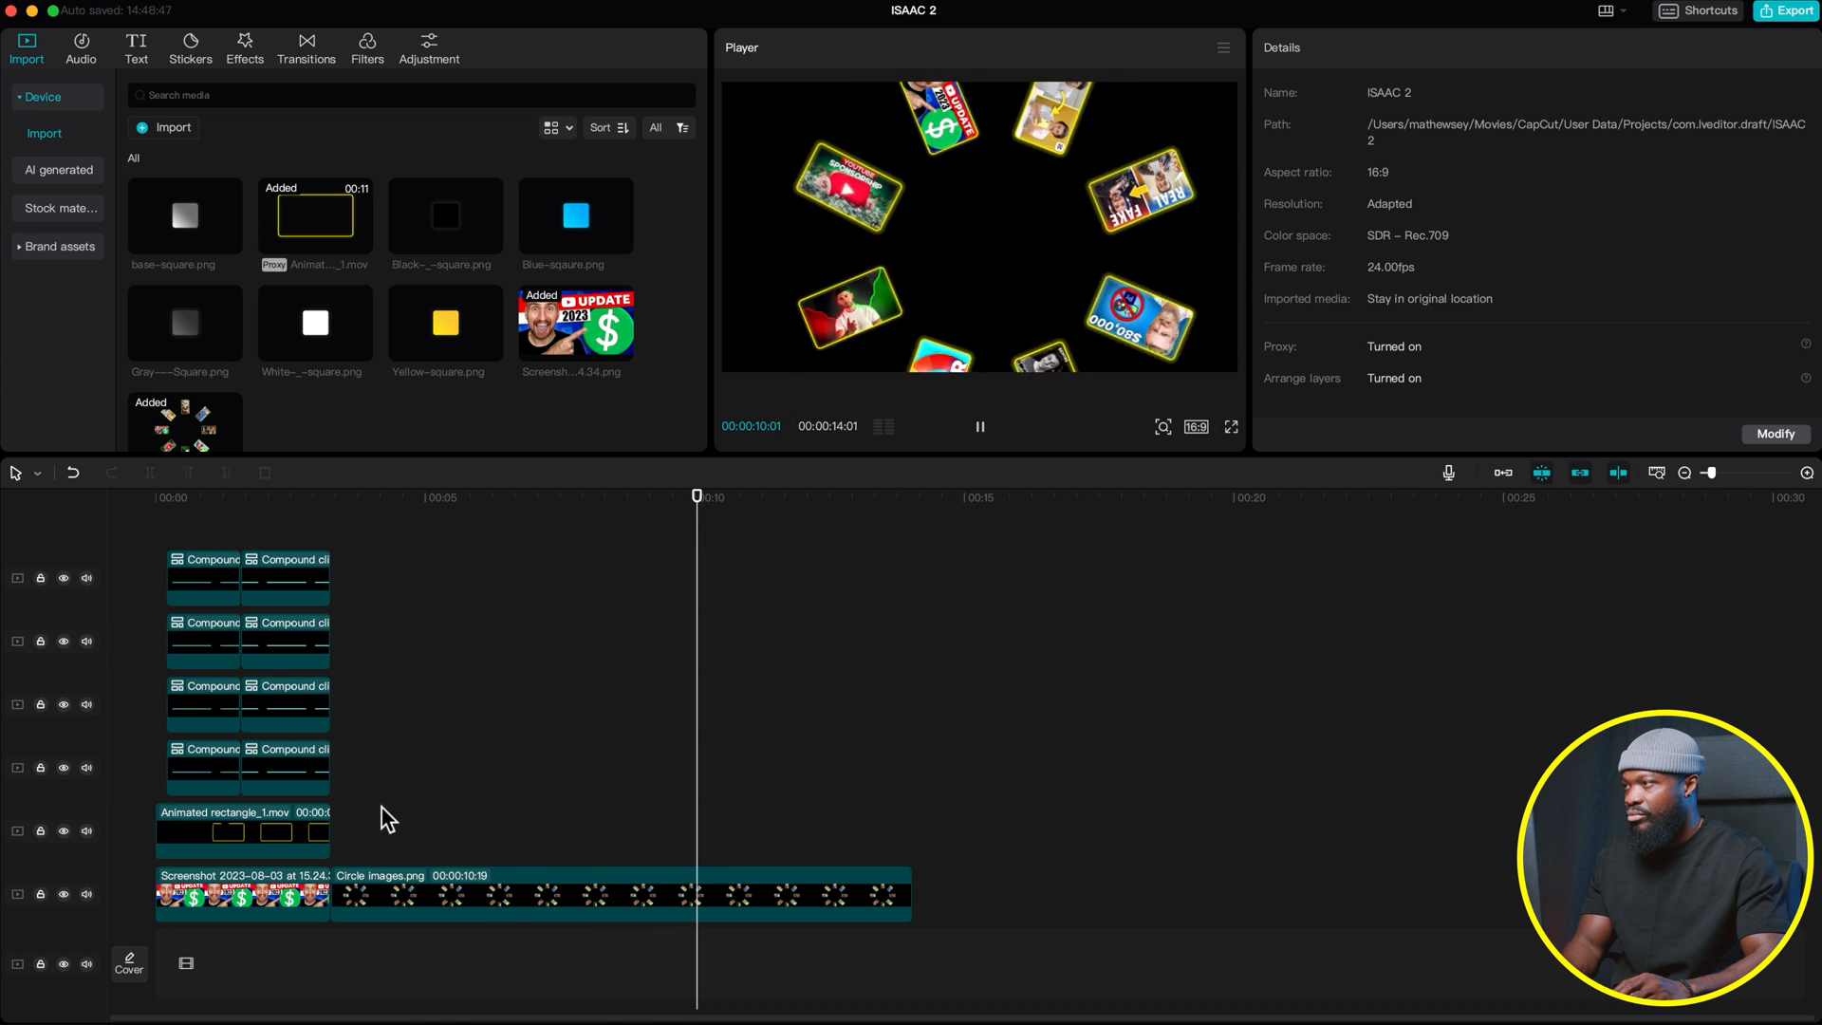
{"action": "key", "text": "space"}
Reduce the rotation value of the end keyframe of Circle images.png at 00:00:10:14 to slow the spin
{"action": "left_click", "coordinate": [682, 906]}
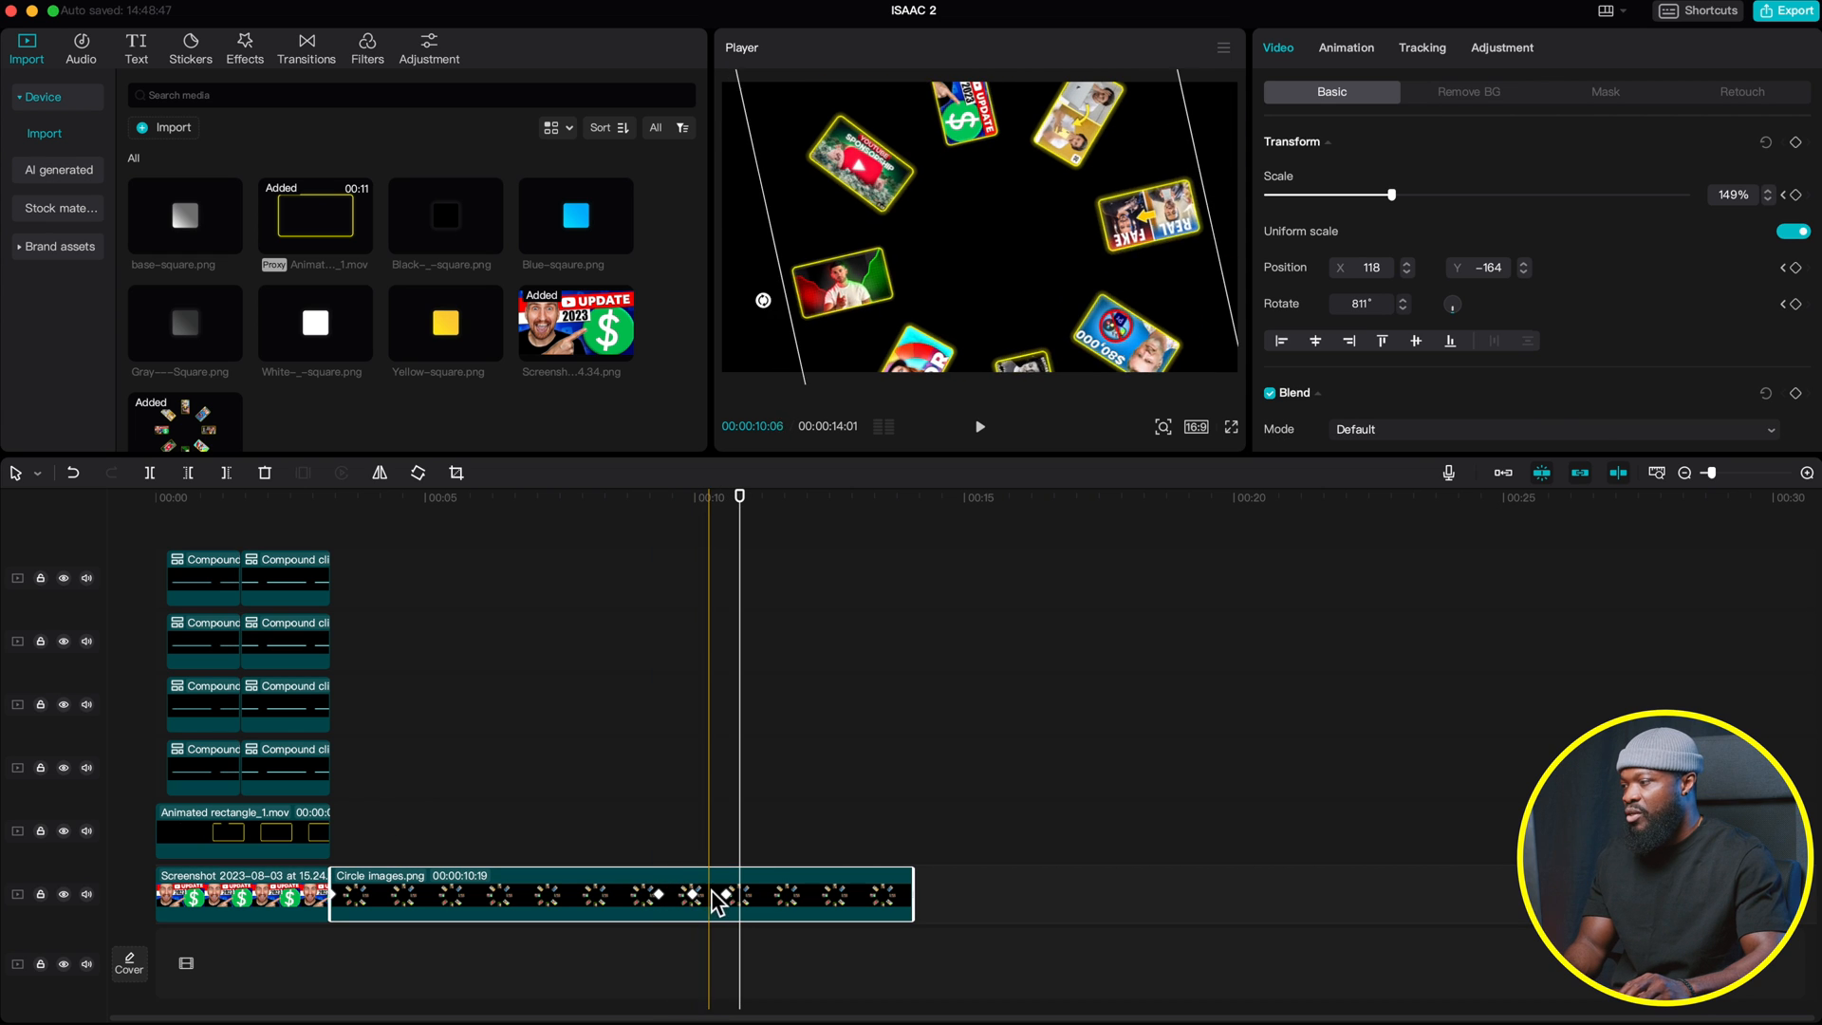
{"action": "left_click_drag", "start_coordinate": [738, 503], "coordinate": [727, 500]}
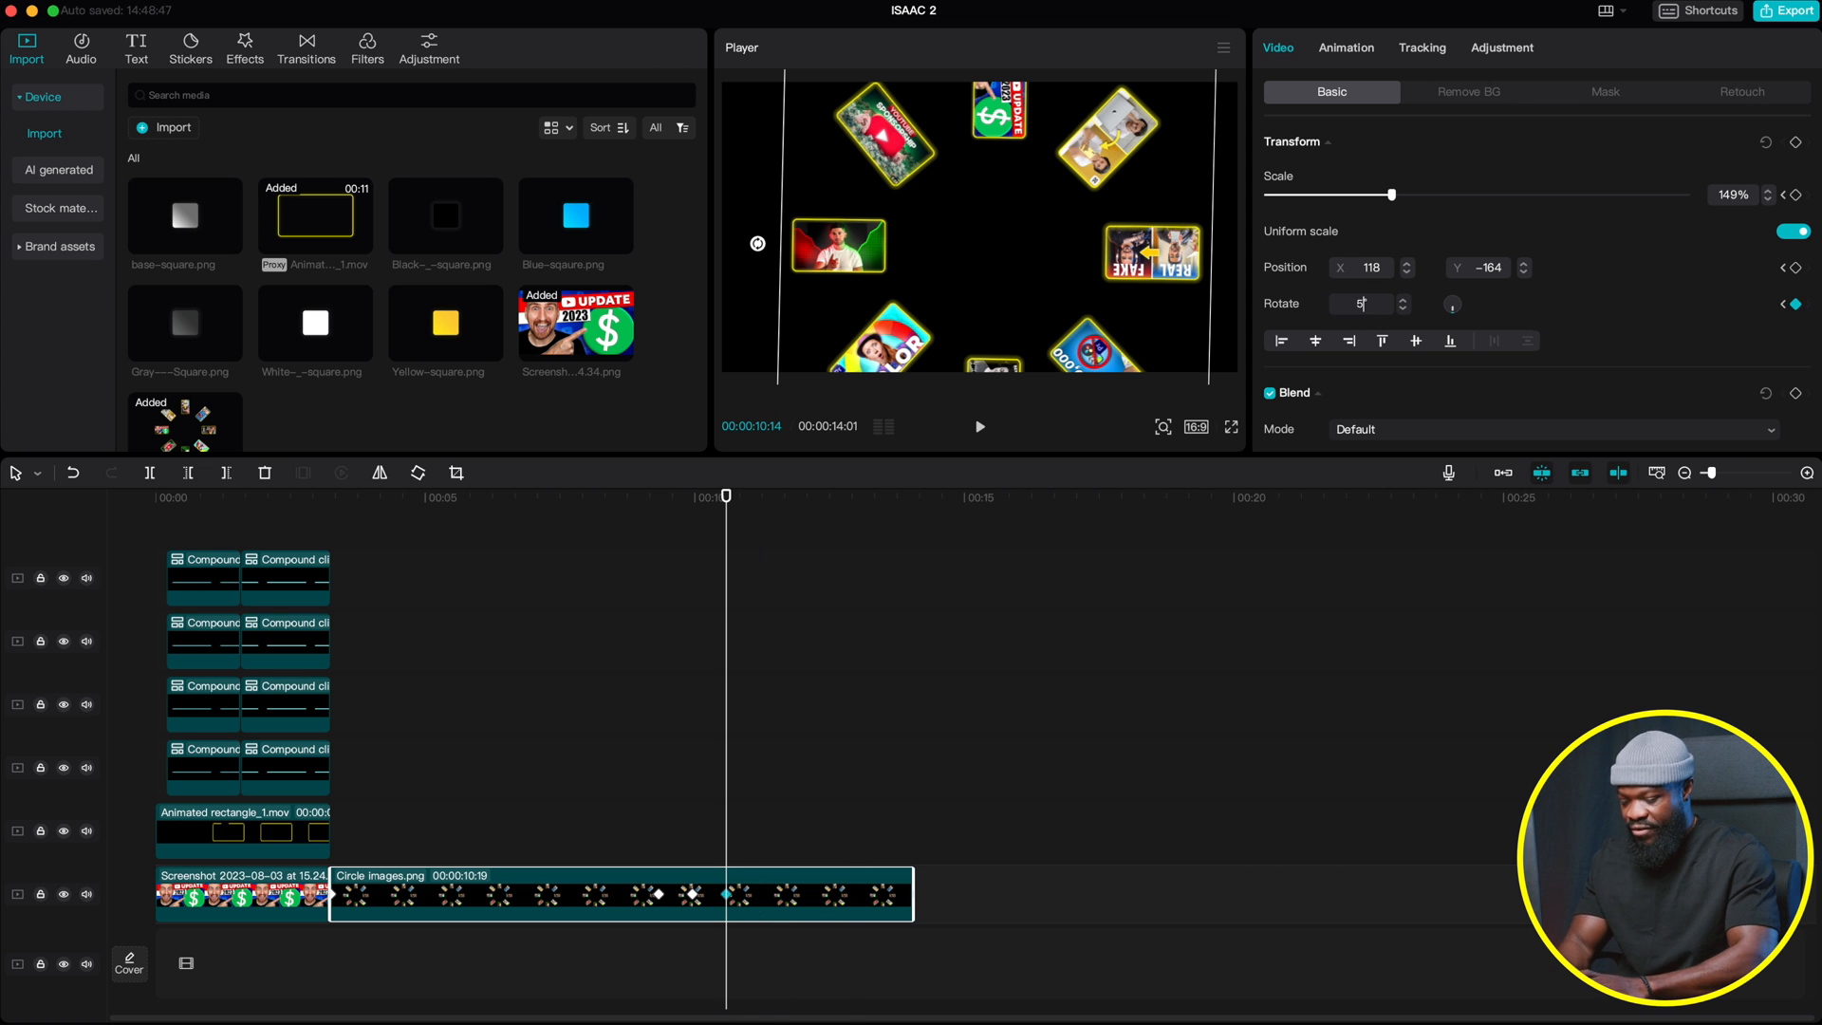
{"action": "left_click", "coordinate": [712, 772]}
{"action": "left_click", "coordinate": [711, 882]}
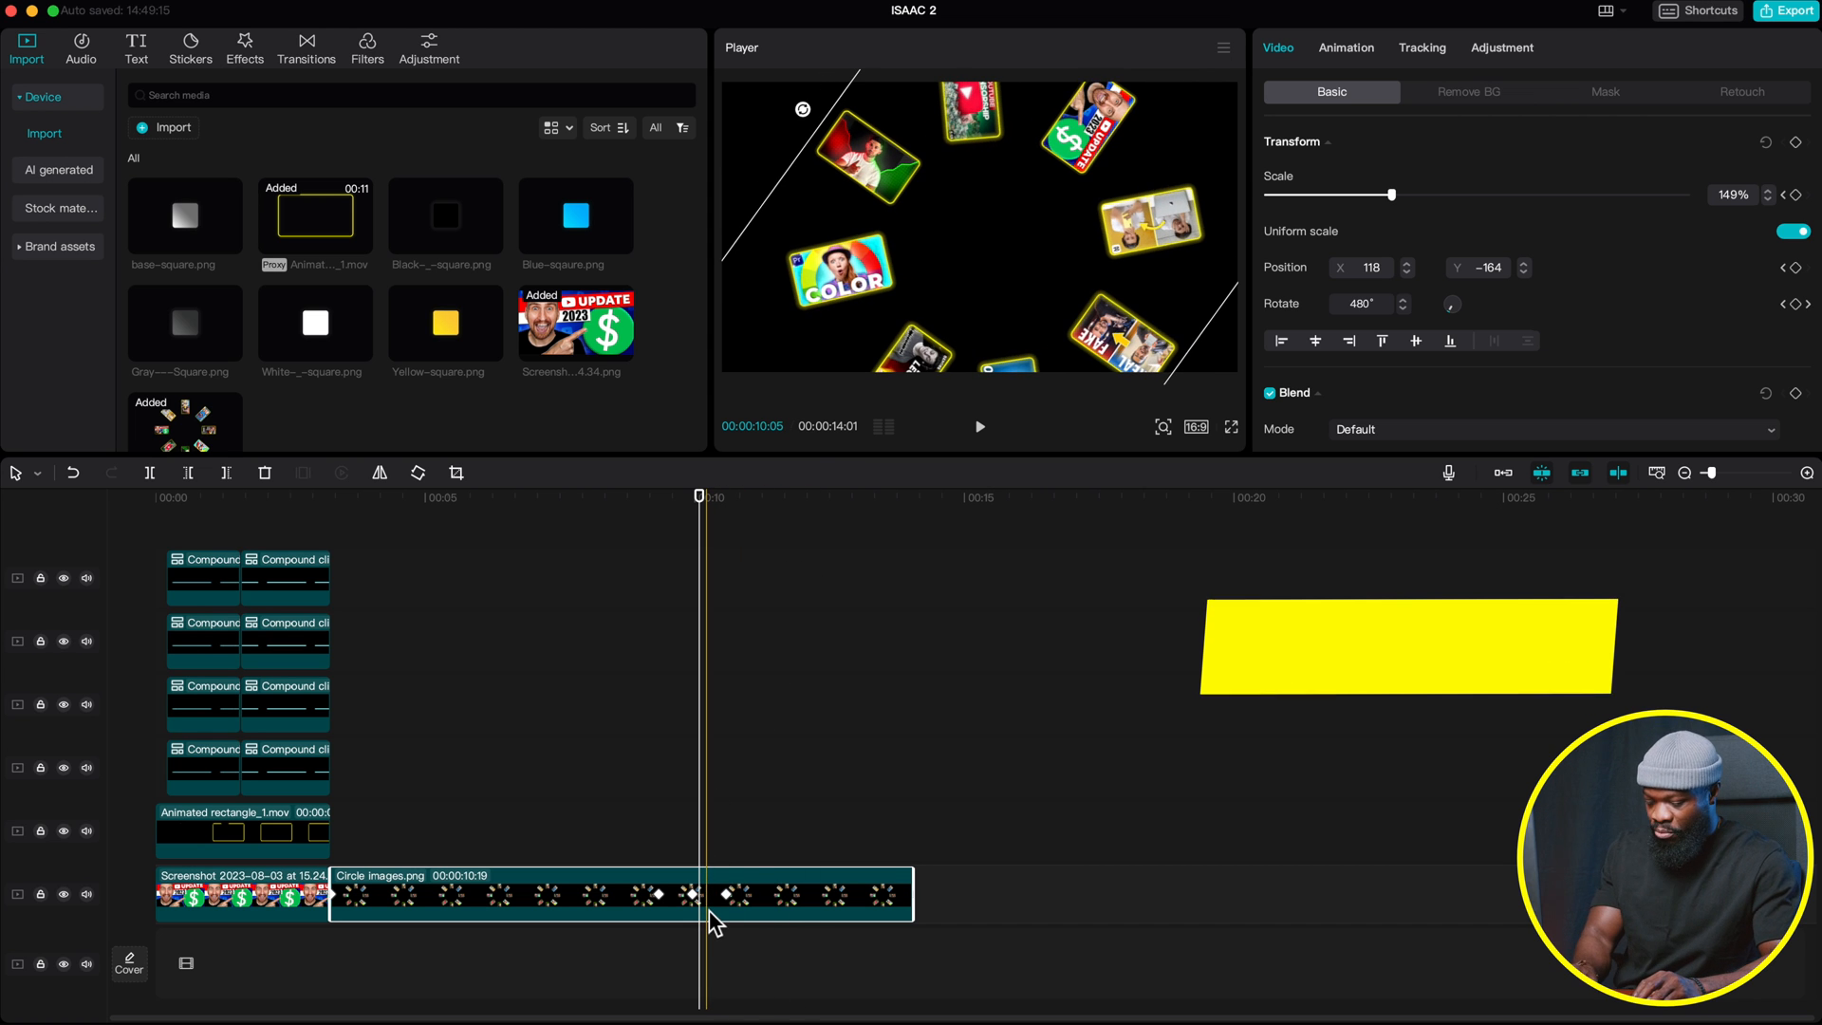
Show the keyframe animation and ease the x position curve with Auto curve, pulling the end keyframe's handle back for a smoother stop
{"action": "key", "text": "alt+k"}
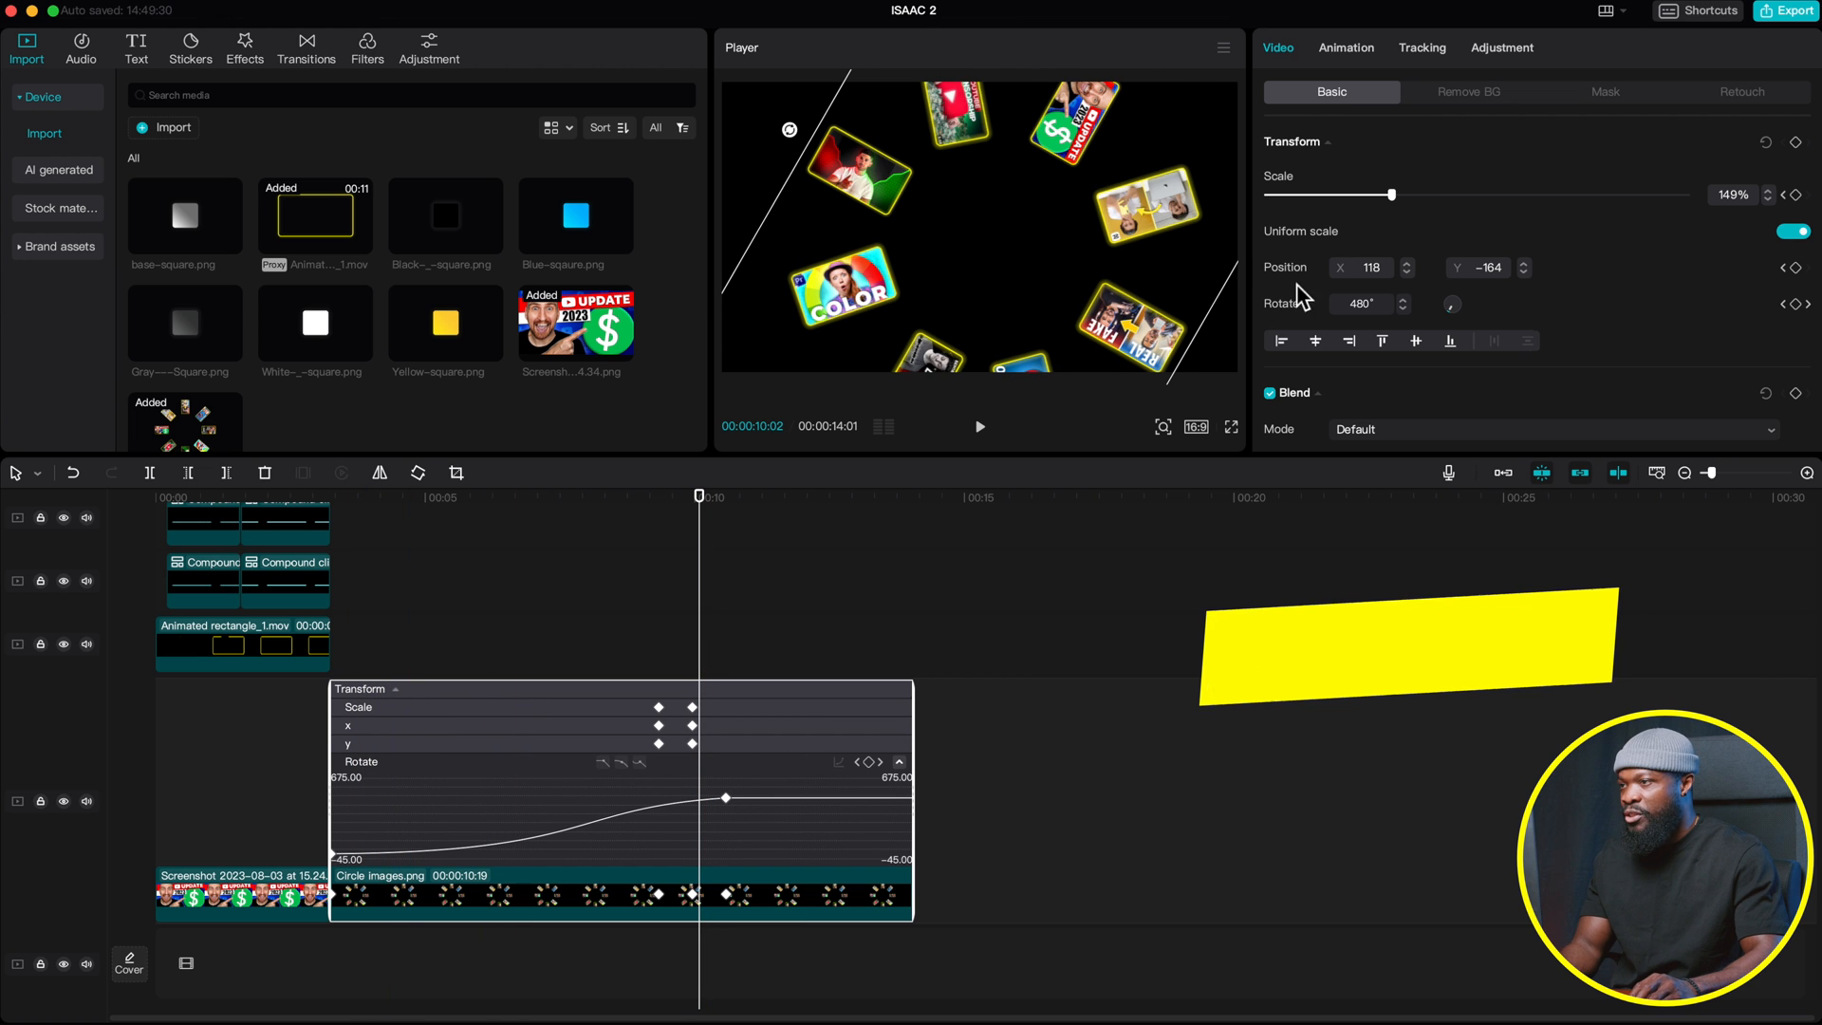
{"action": "left_click", "coordinate": [381, 727]}
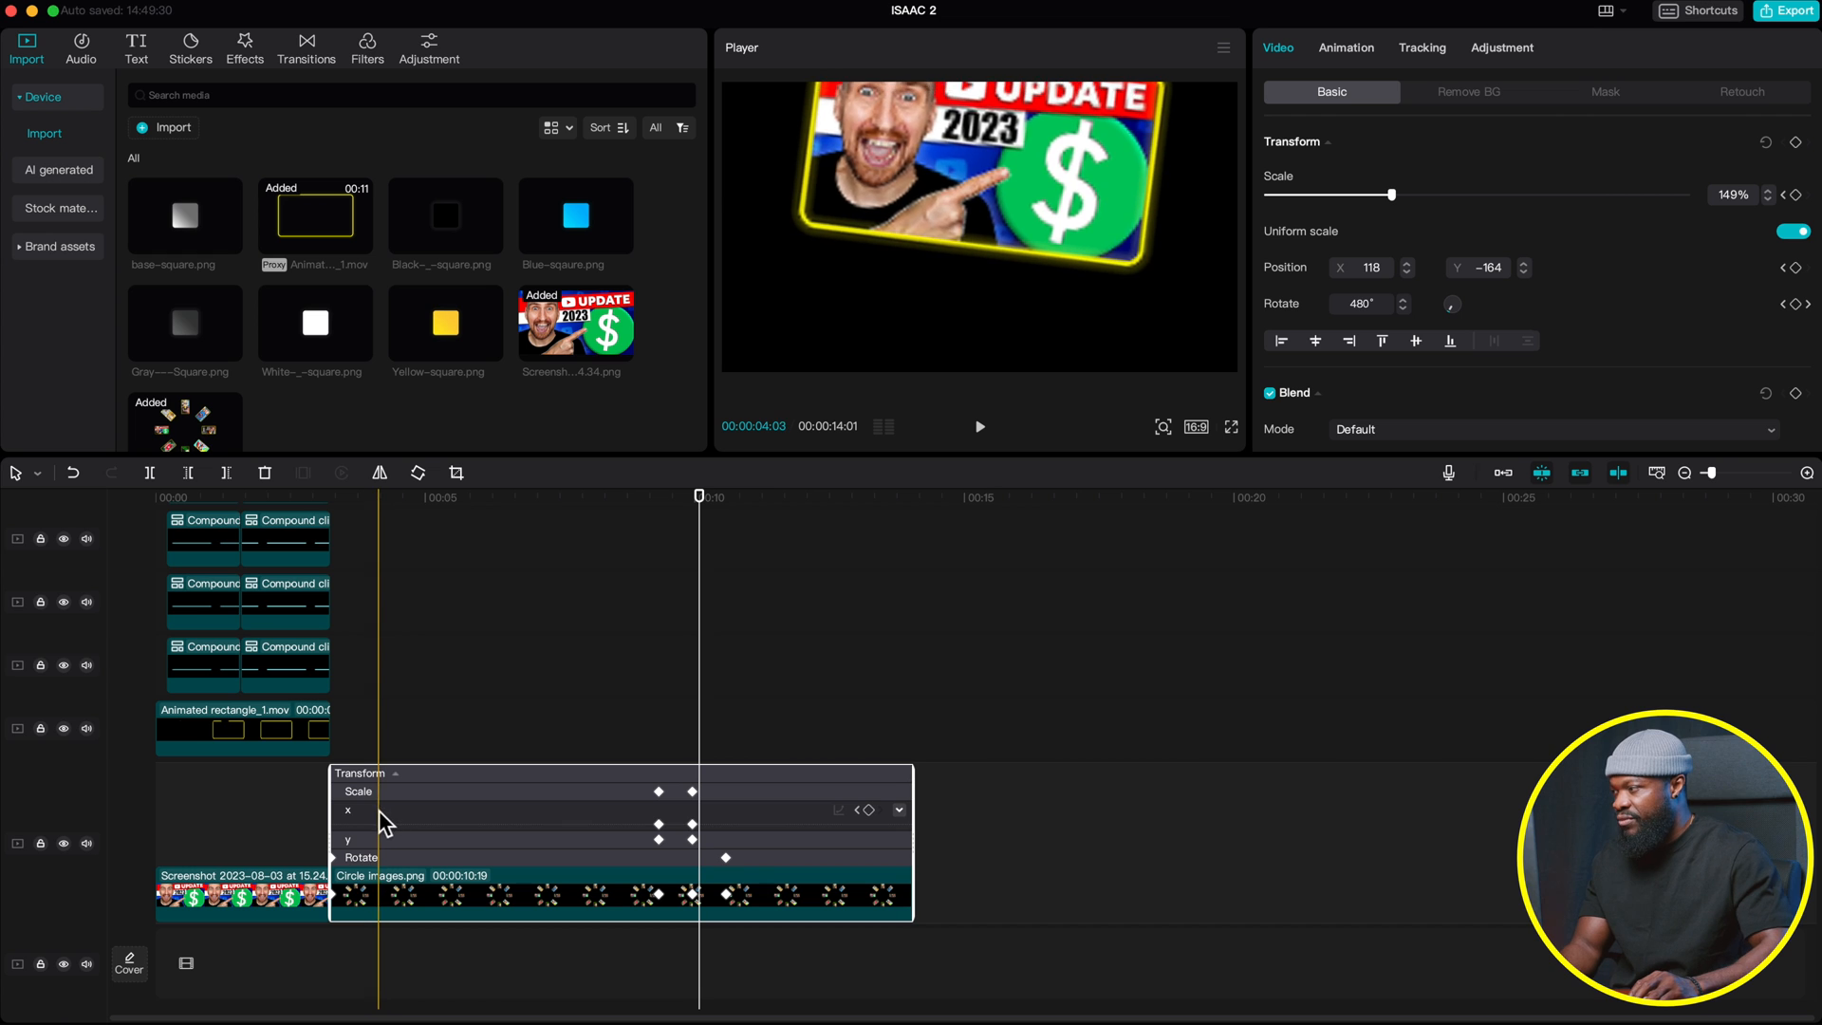
{"action": "left_click", "coordinate": [900, 810]}
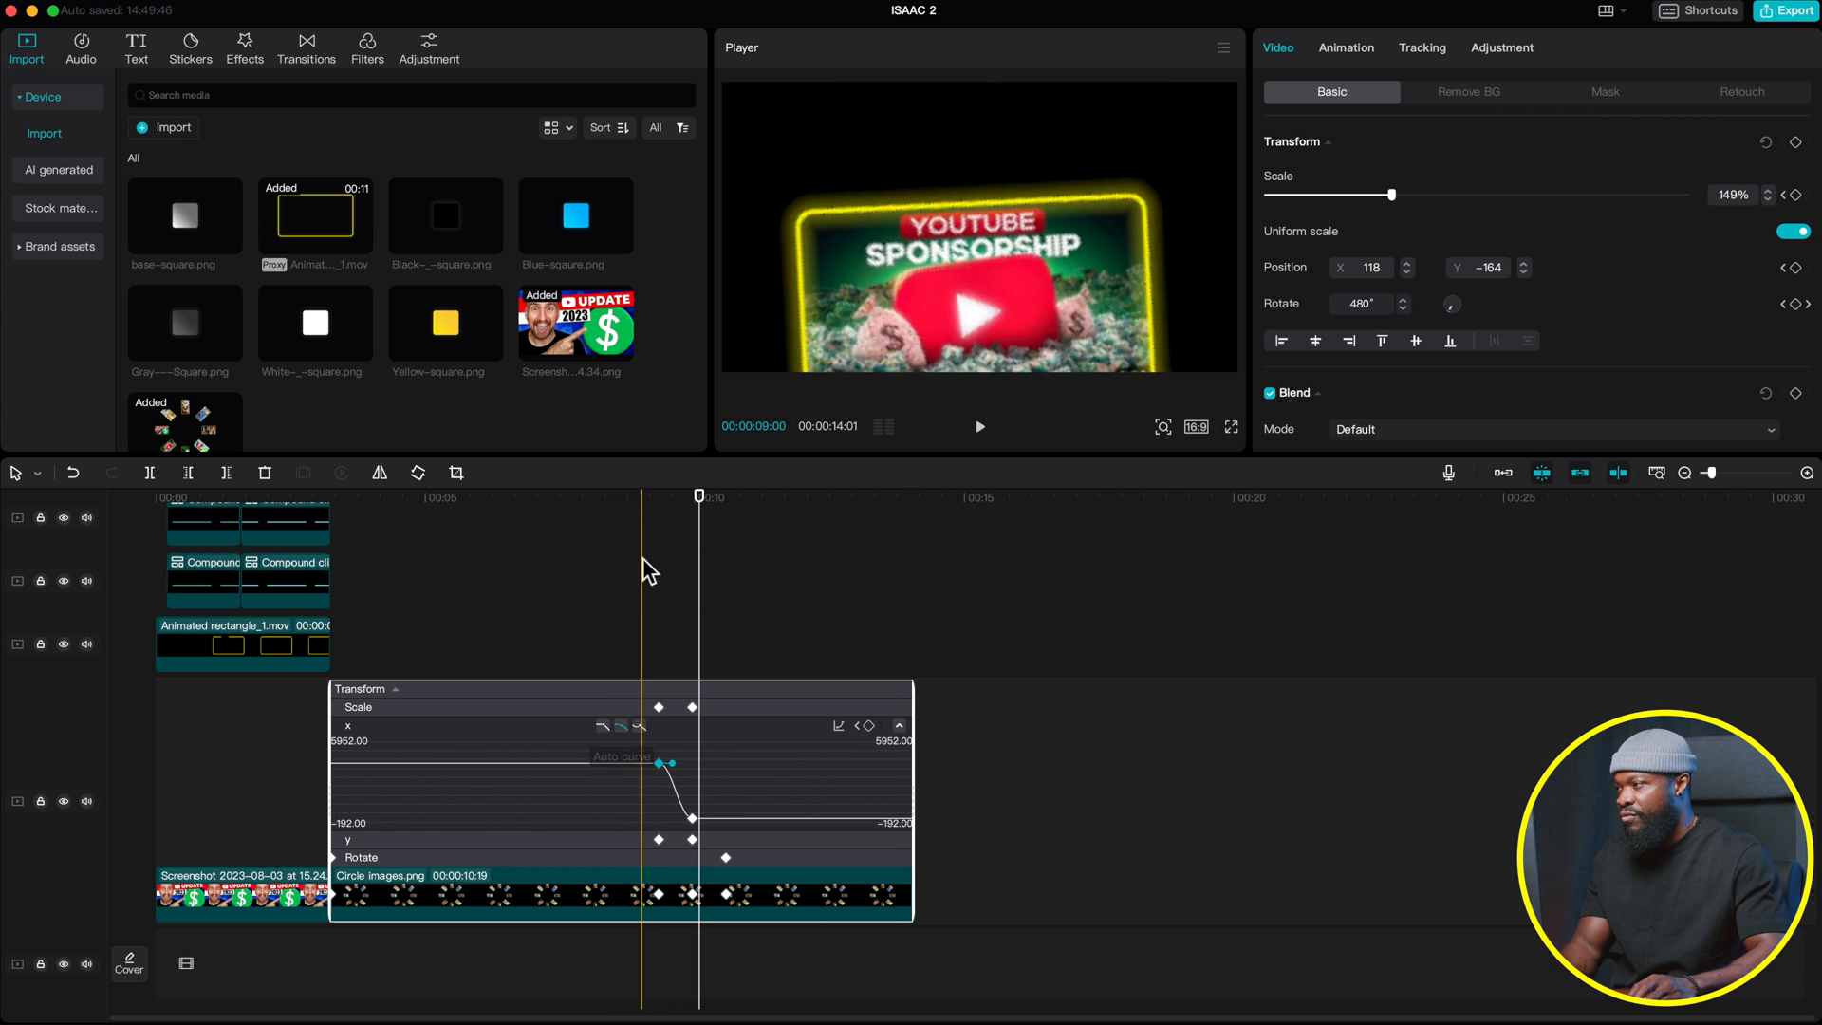
{"action": "left_click", "coordinate": [618, 496]}
{"action": "key", "text": "space"}
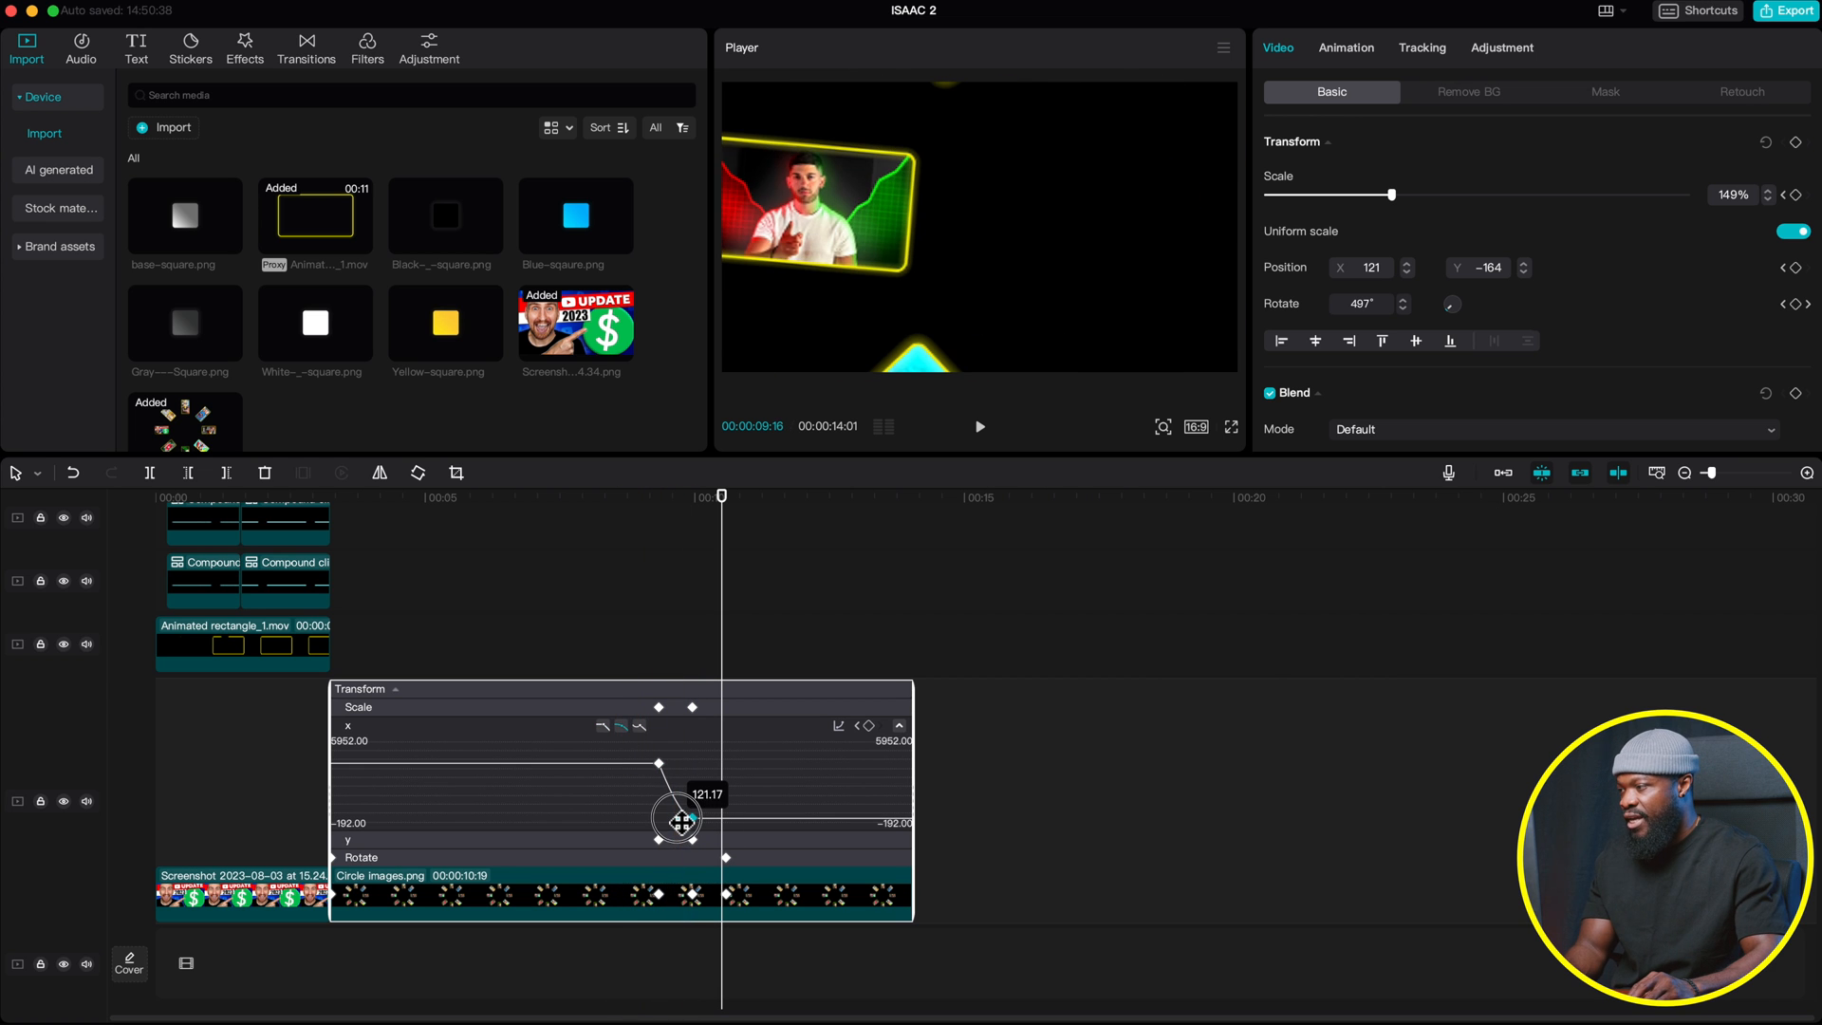
{"action": "left_click_drag", "start_coordinate": [681, 823], "coordinate": [676, 822]}
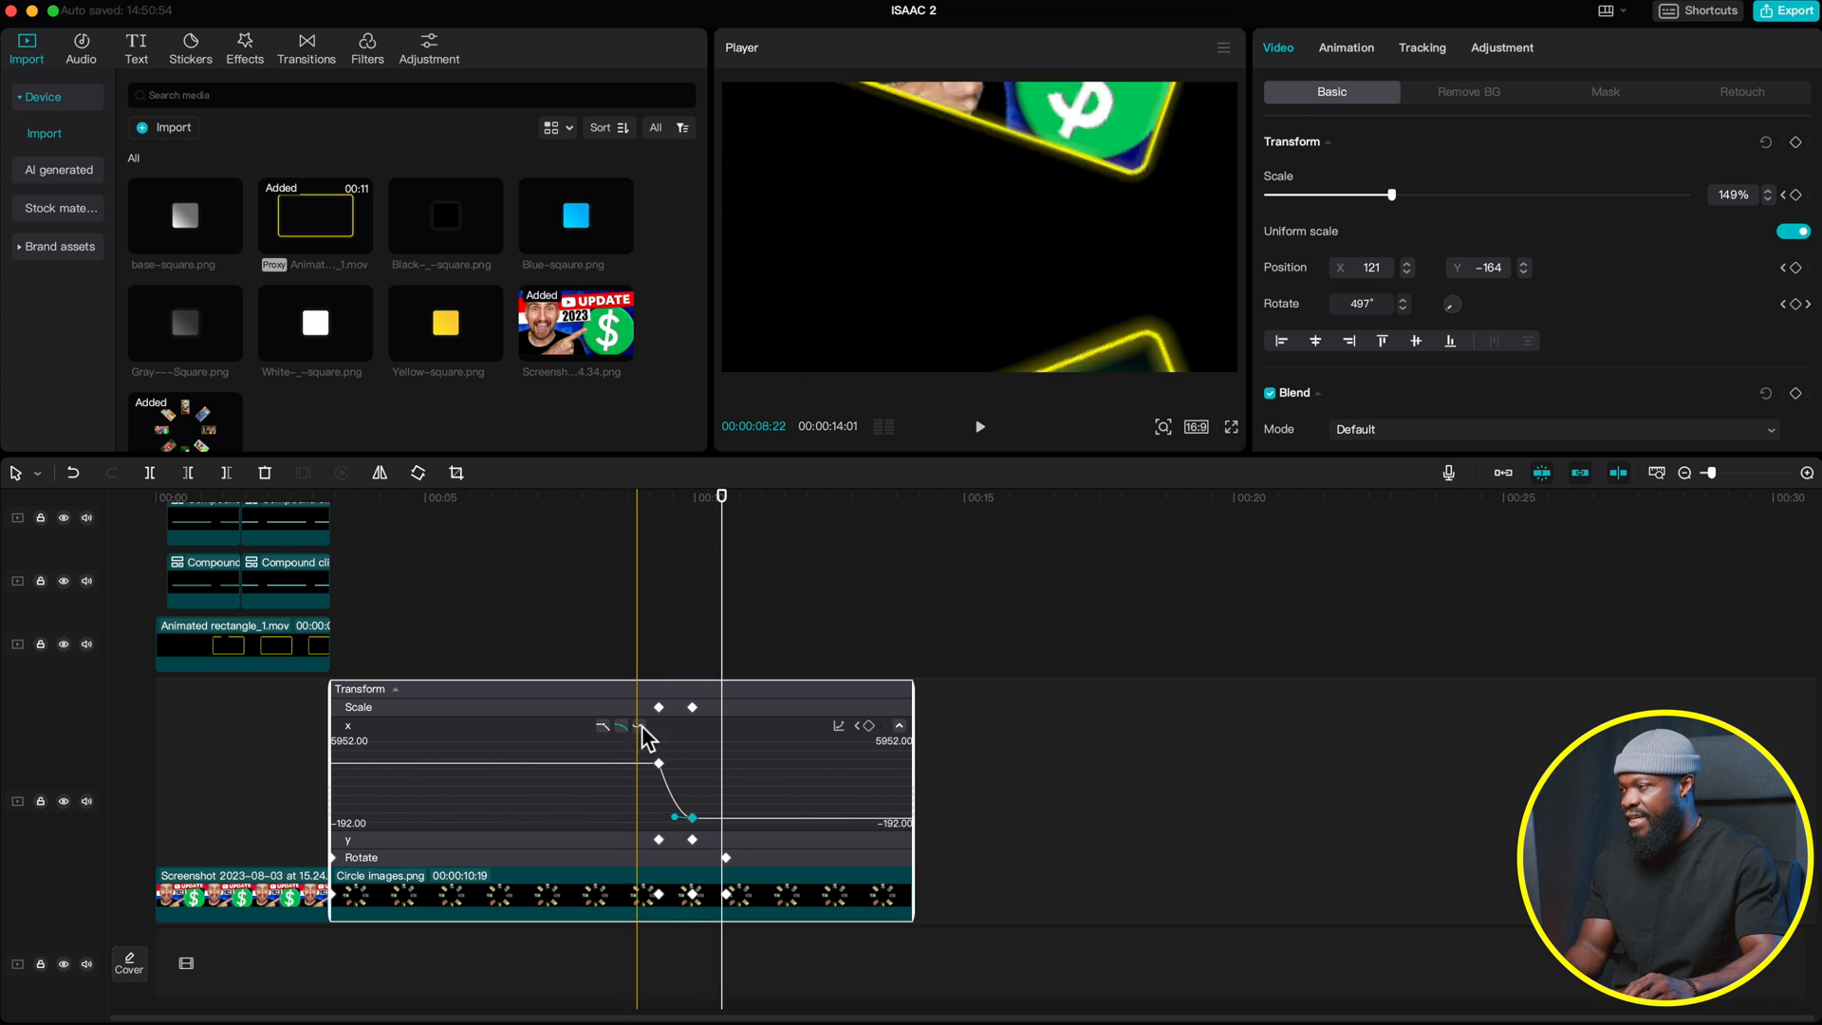
Open the y position graph, apply Auto curve to its end keyframe, and play back the zoom-out
{"action": "left_click", "coordinate": [446, 840]}
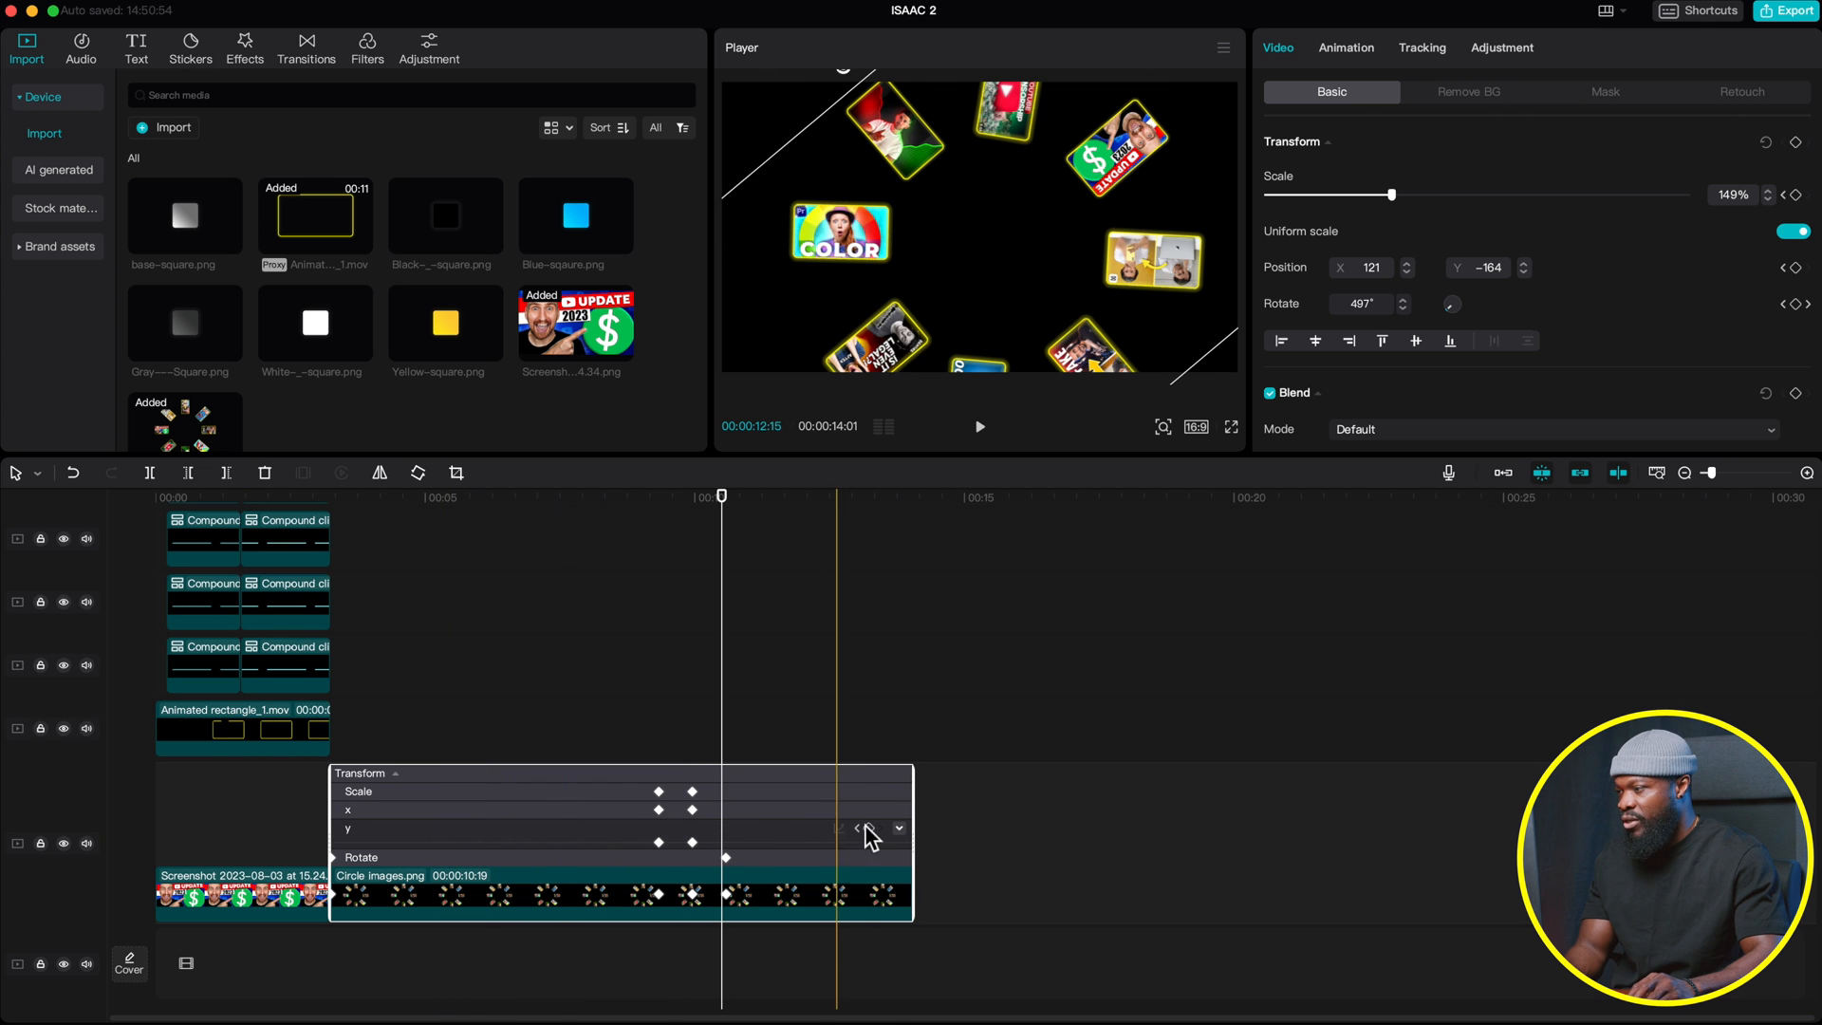
{"action": "left_click", "coordinate": [899, 829]}
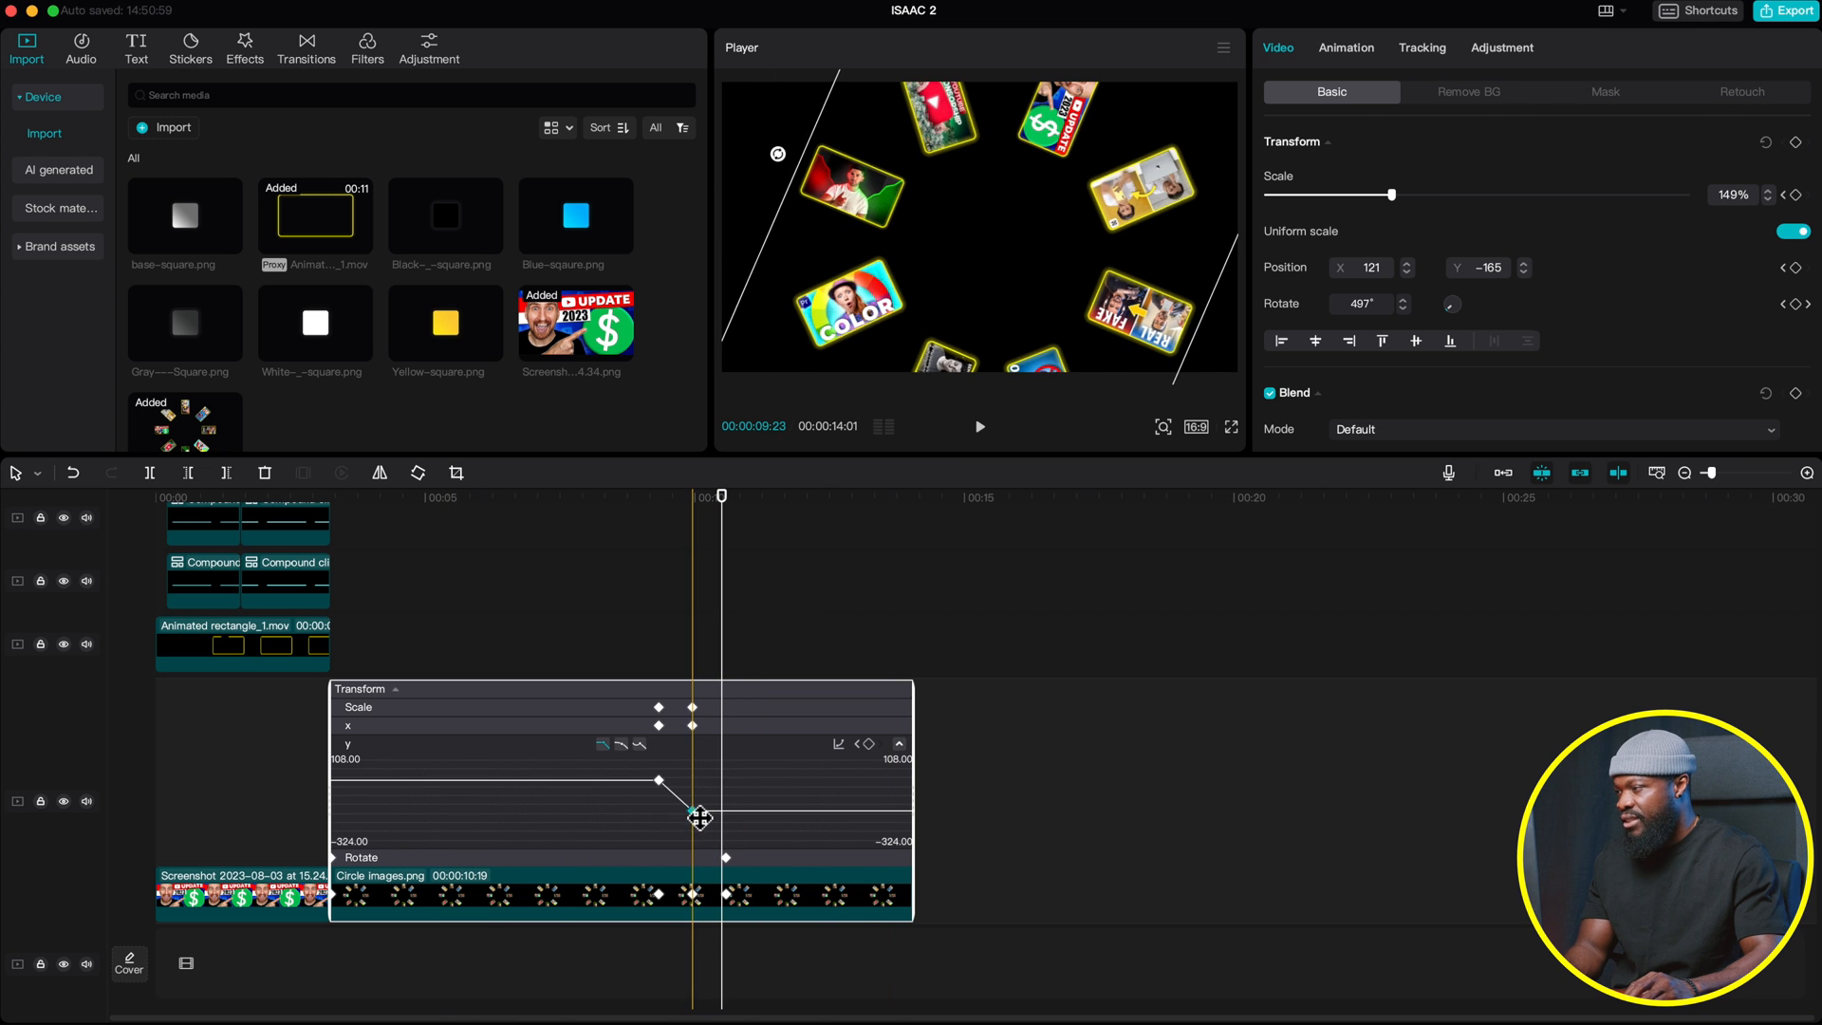
{"action": "left_click", "coordinate": [623, 746]}
{"action": "left_click", "coordinate": [614, 494]}
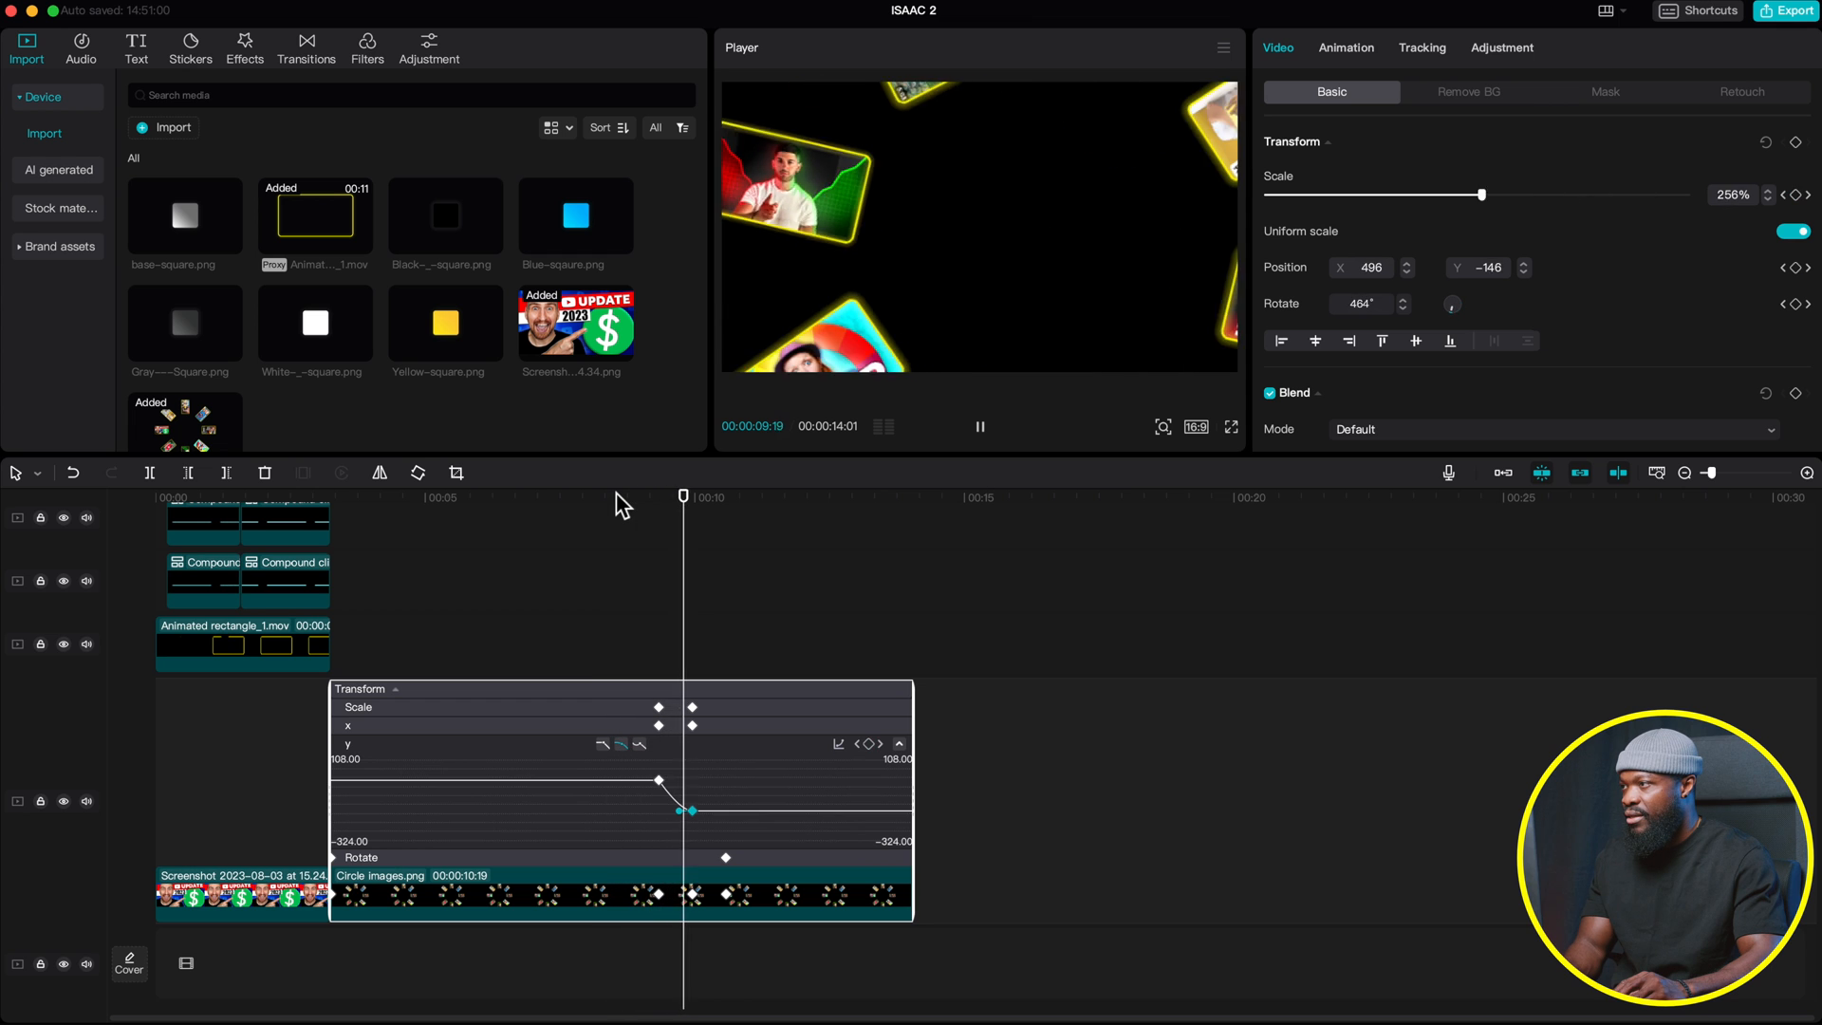
{"action": "left_click", "coordinate": [618, 496]}
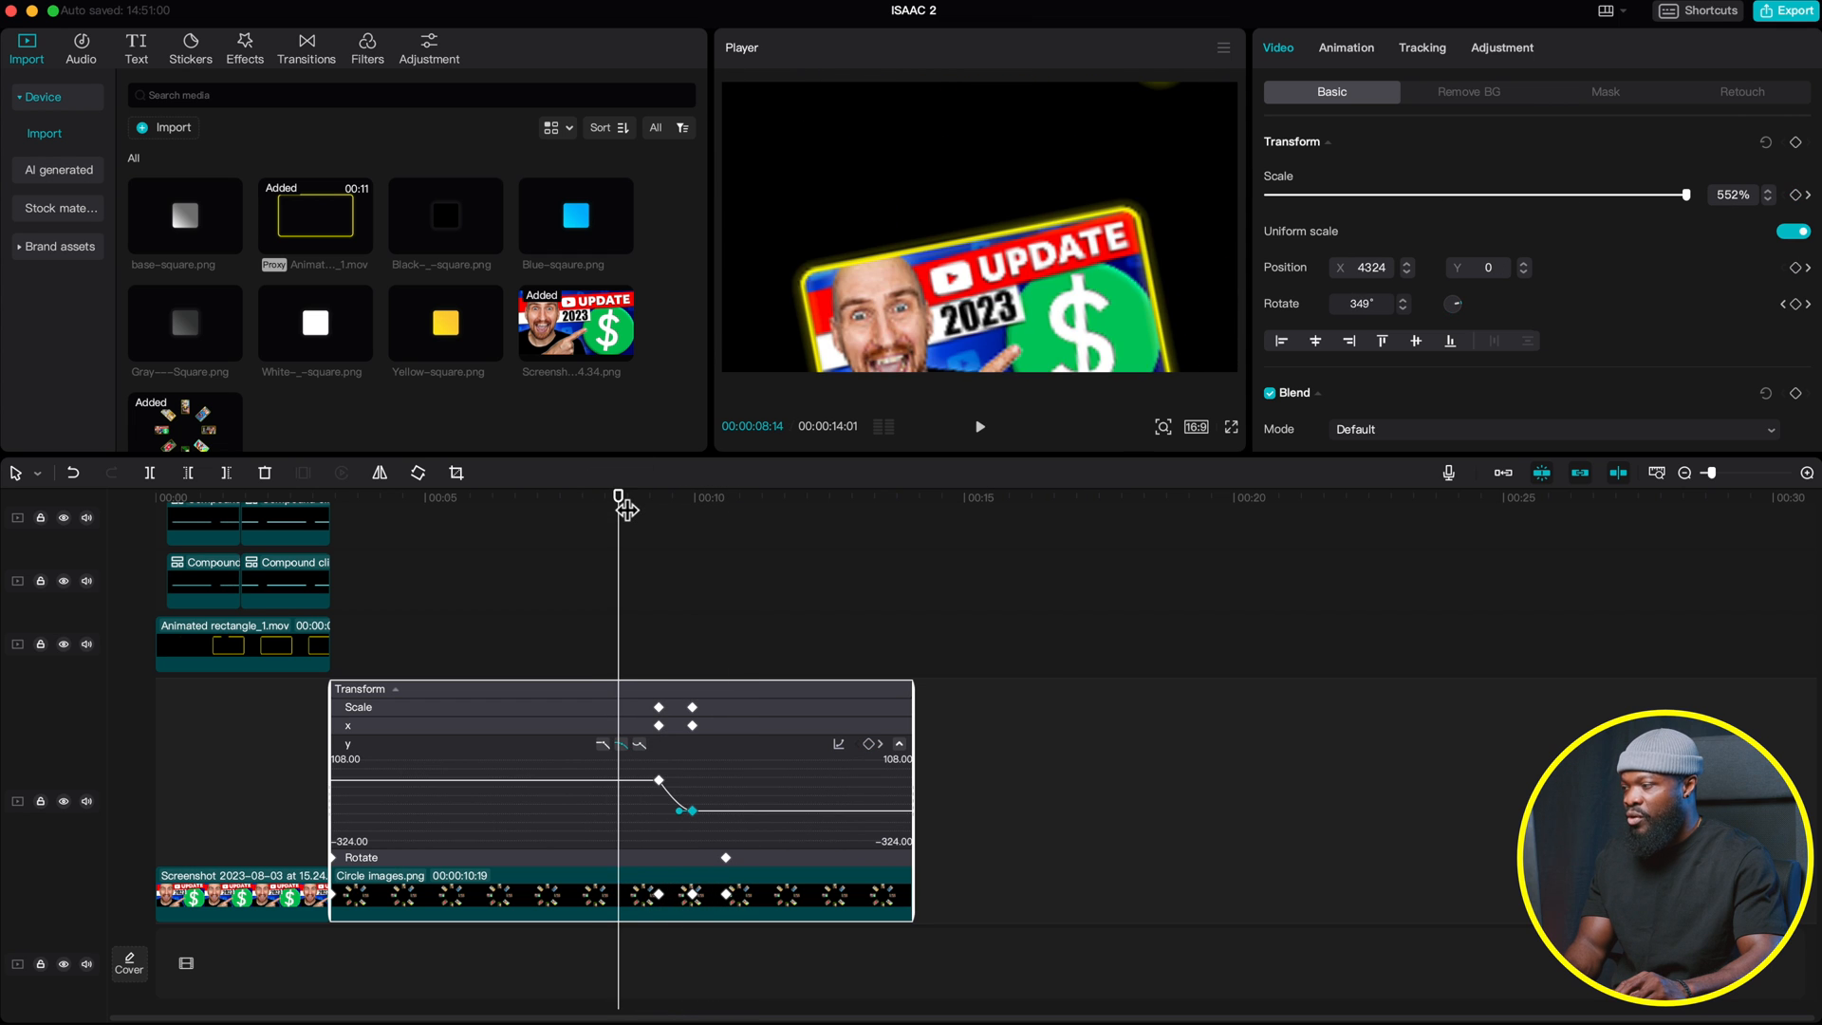
{"action": "key", "text": "space"}
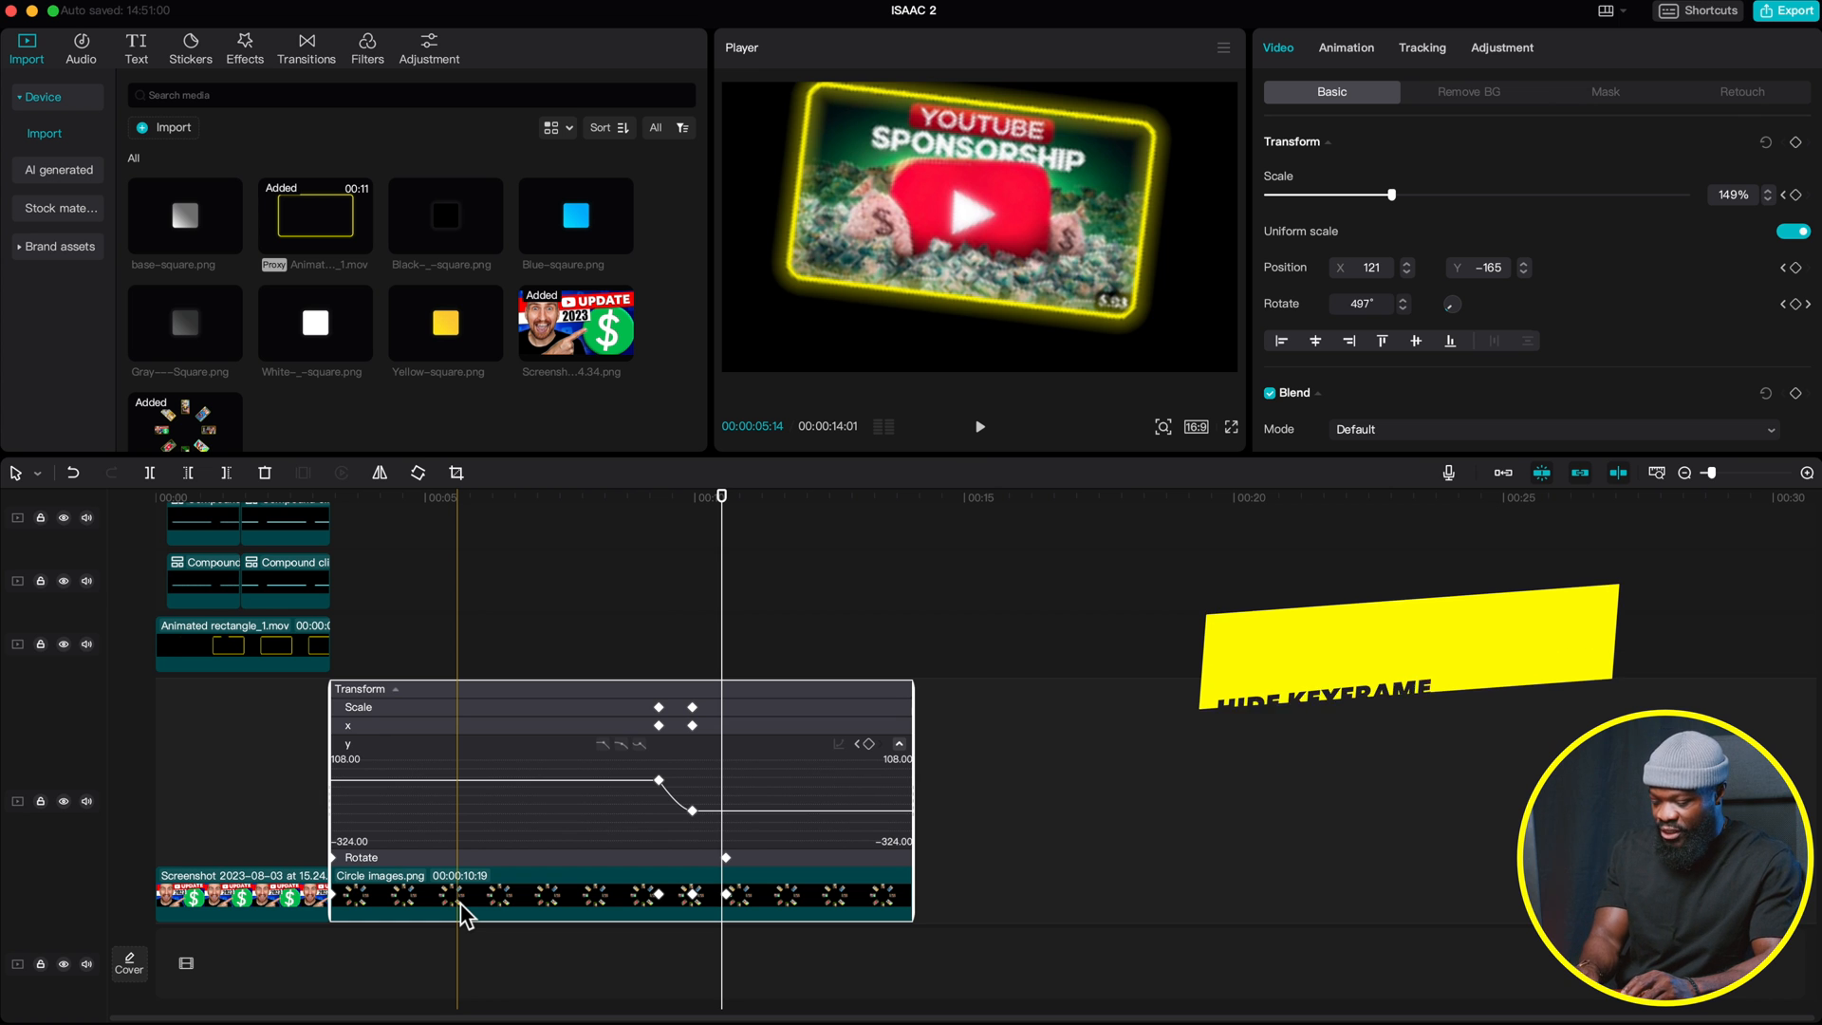
Hide the keyframe animation, turn Circle images.png into a compound clip, and apply motion blur to it with Blur at 20
{"action": "key", "text": "alt+k"}
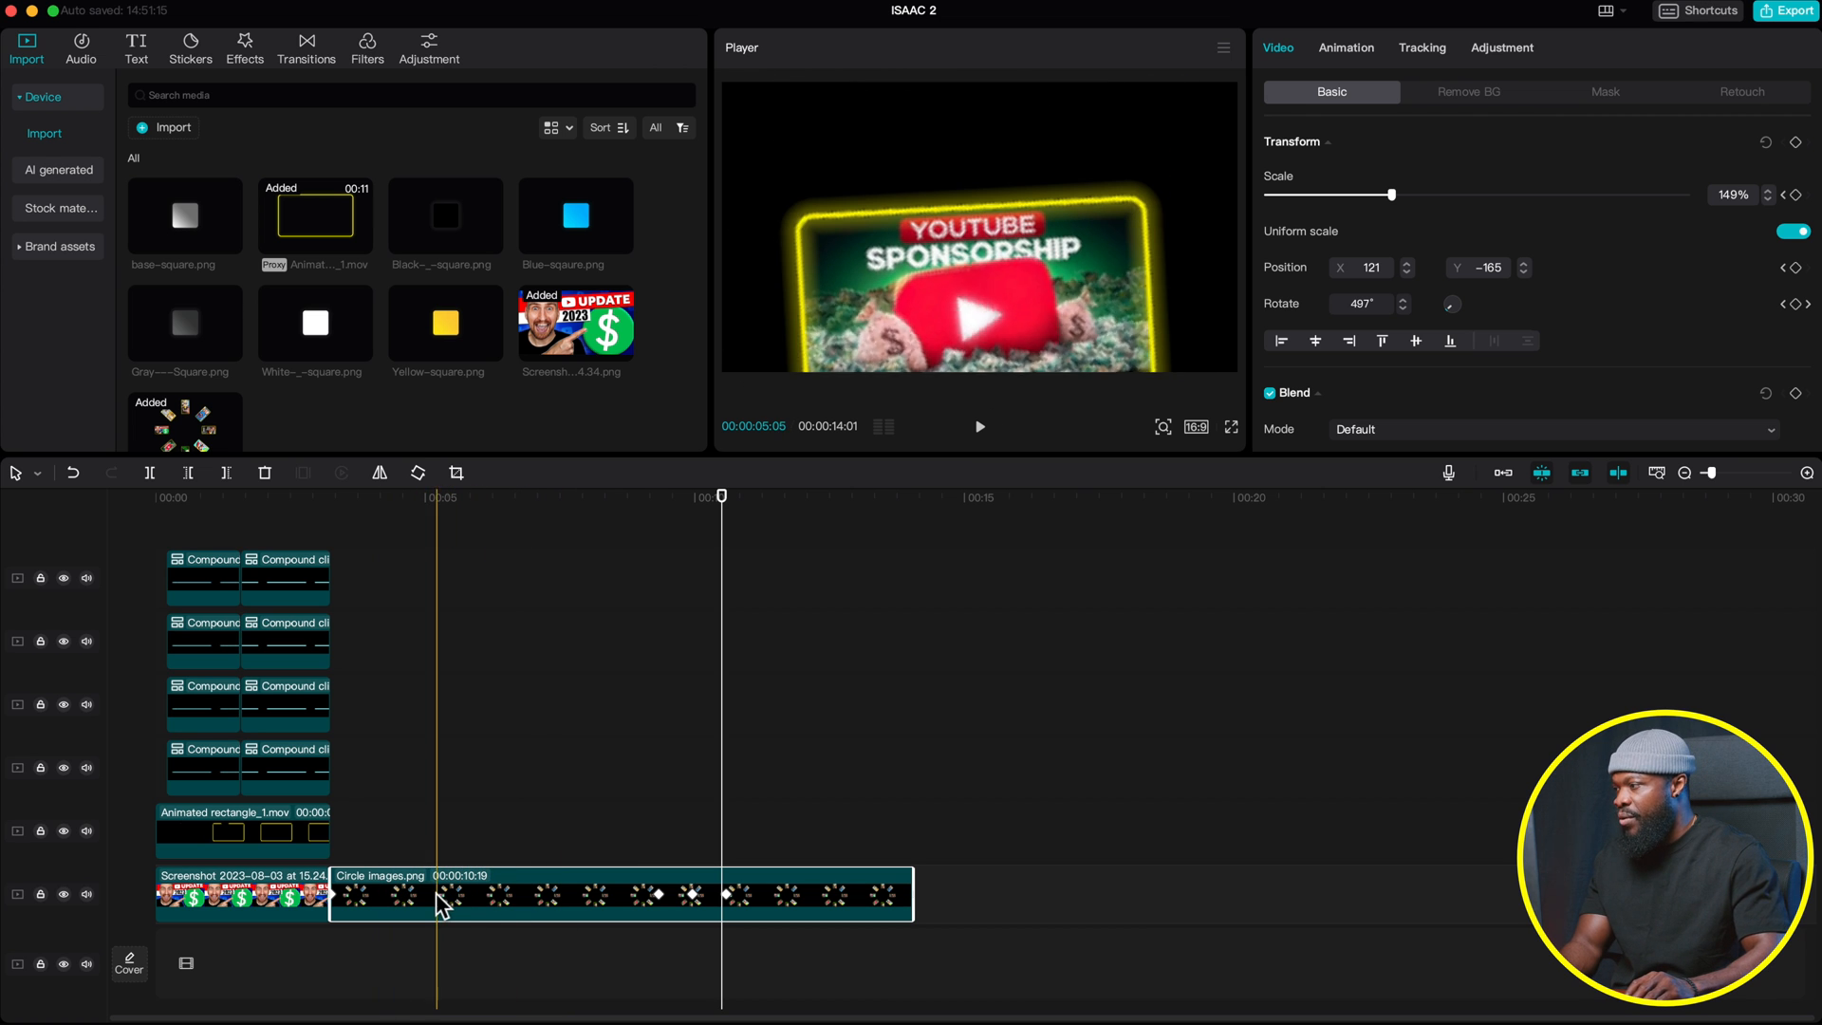
{"action": "key", "text": "alt+g"}
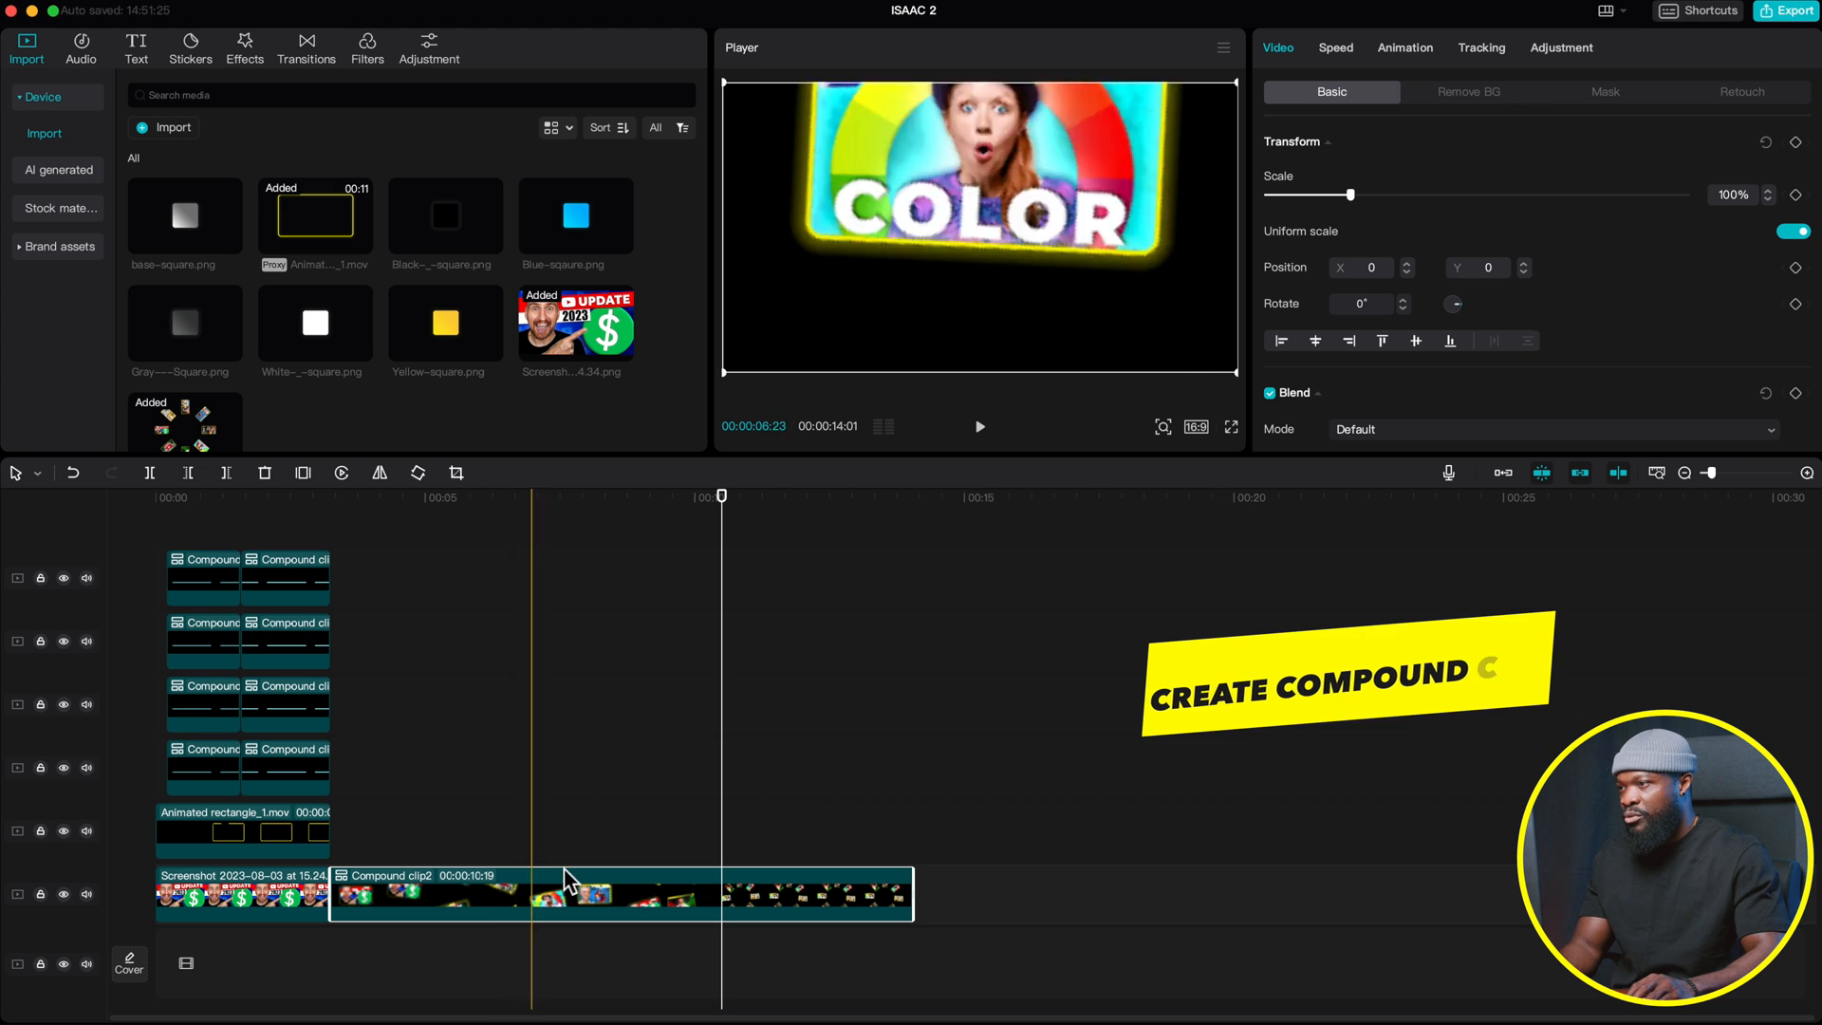
{"action": "scroll", "coordinate": [1529, 289], "scroll_direction": "down", "scroll_amount": 6}
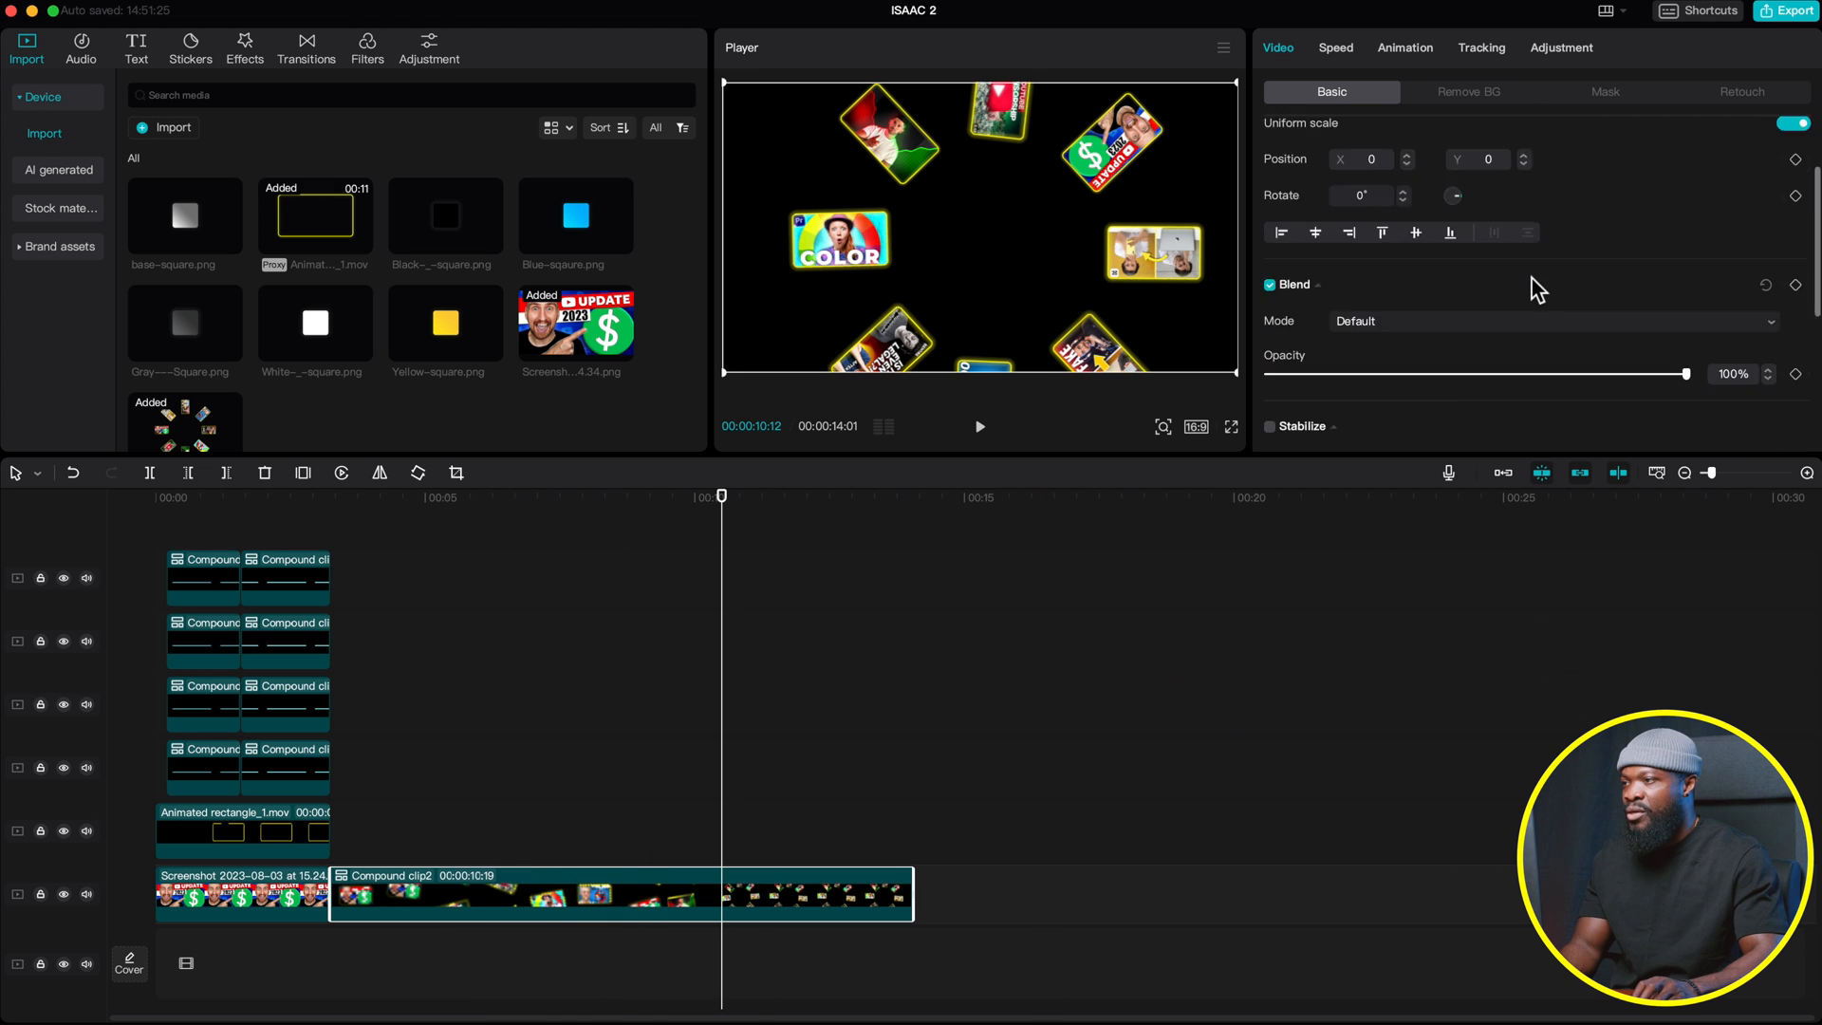
{"action": "scroll", "coordinate": [1273, 247], "scroll_direction": "up", "scroll_amount": 1}
{"action": "left_click", "coordinate": [1281, 266]}
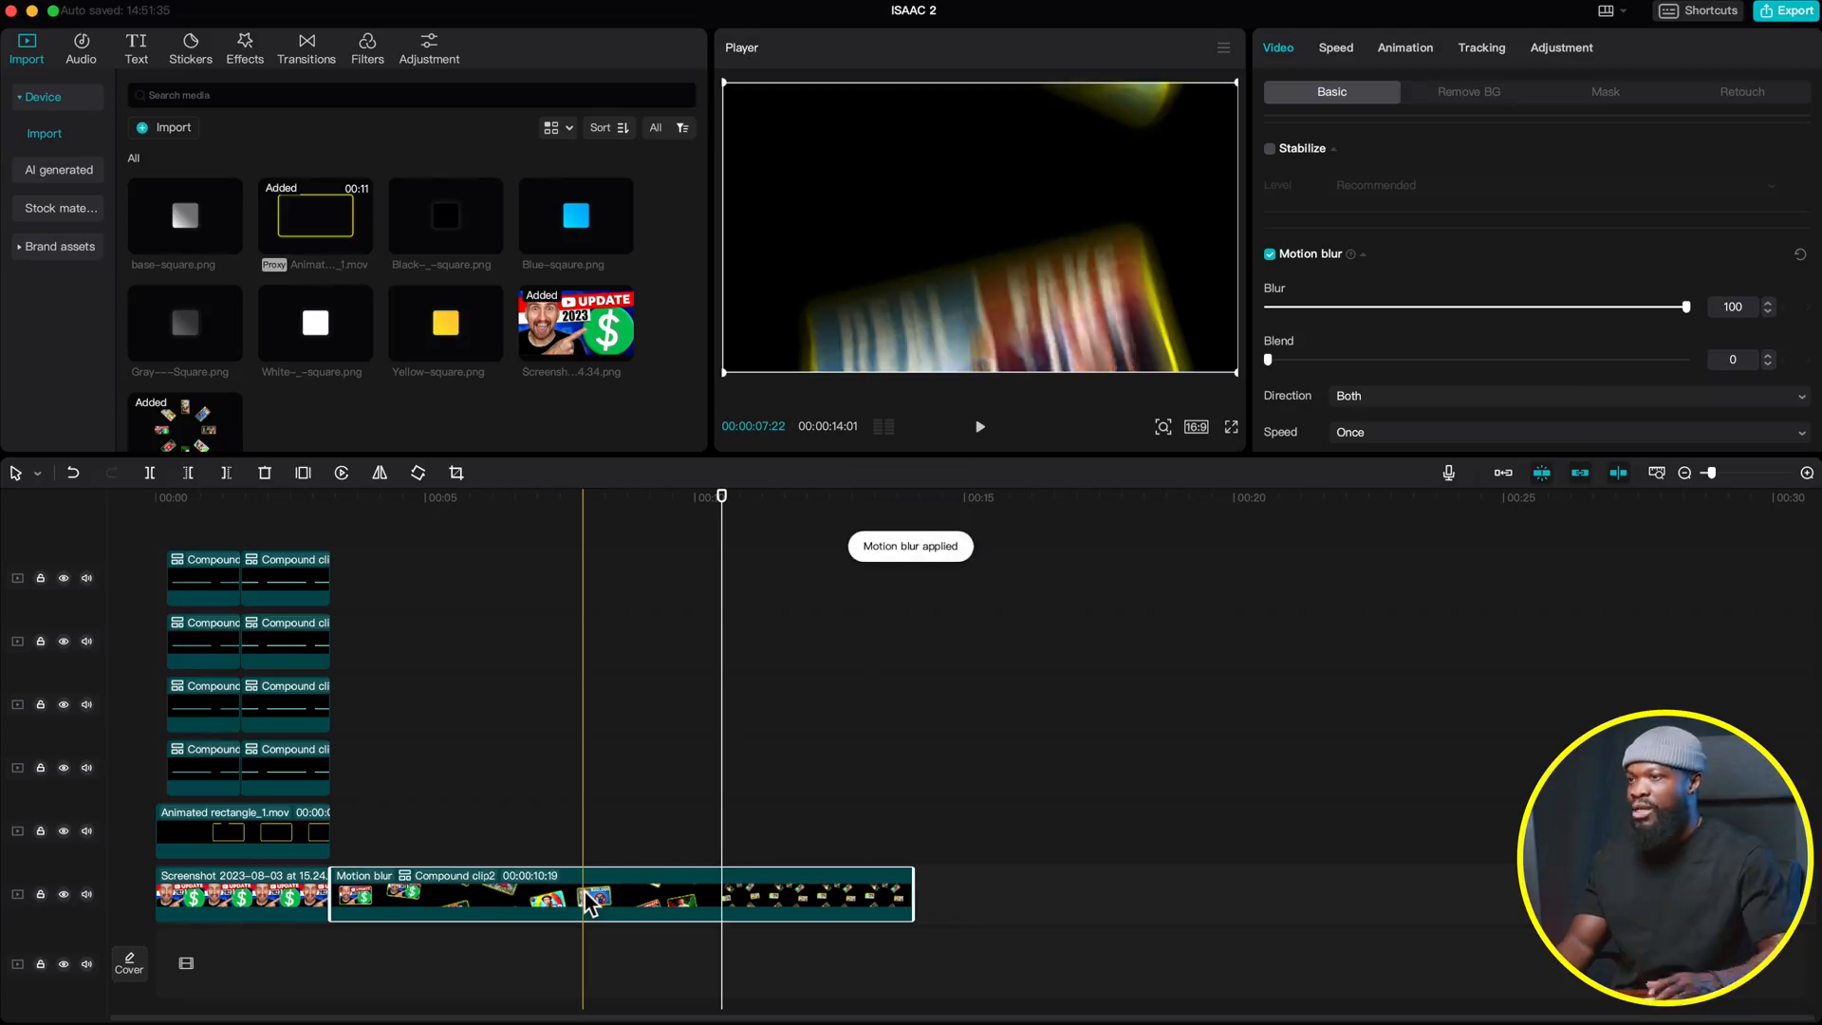
{"action": "left_click", "coordinate": [1354, 308]}
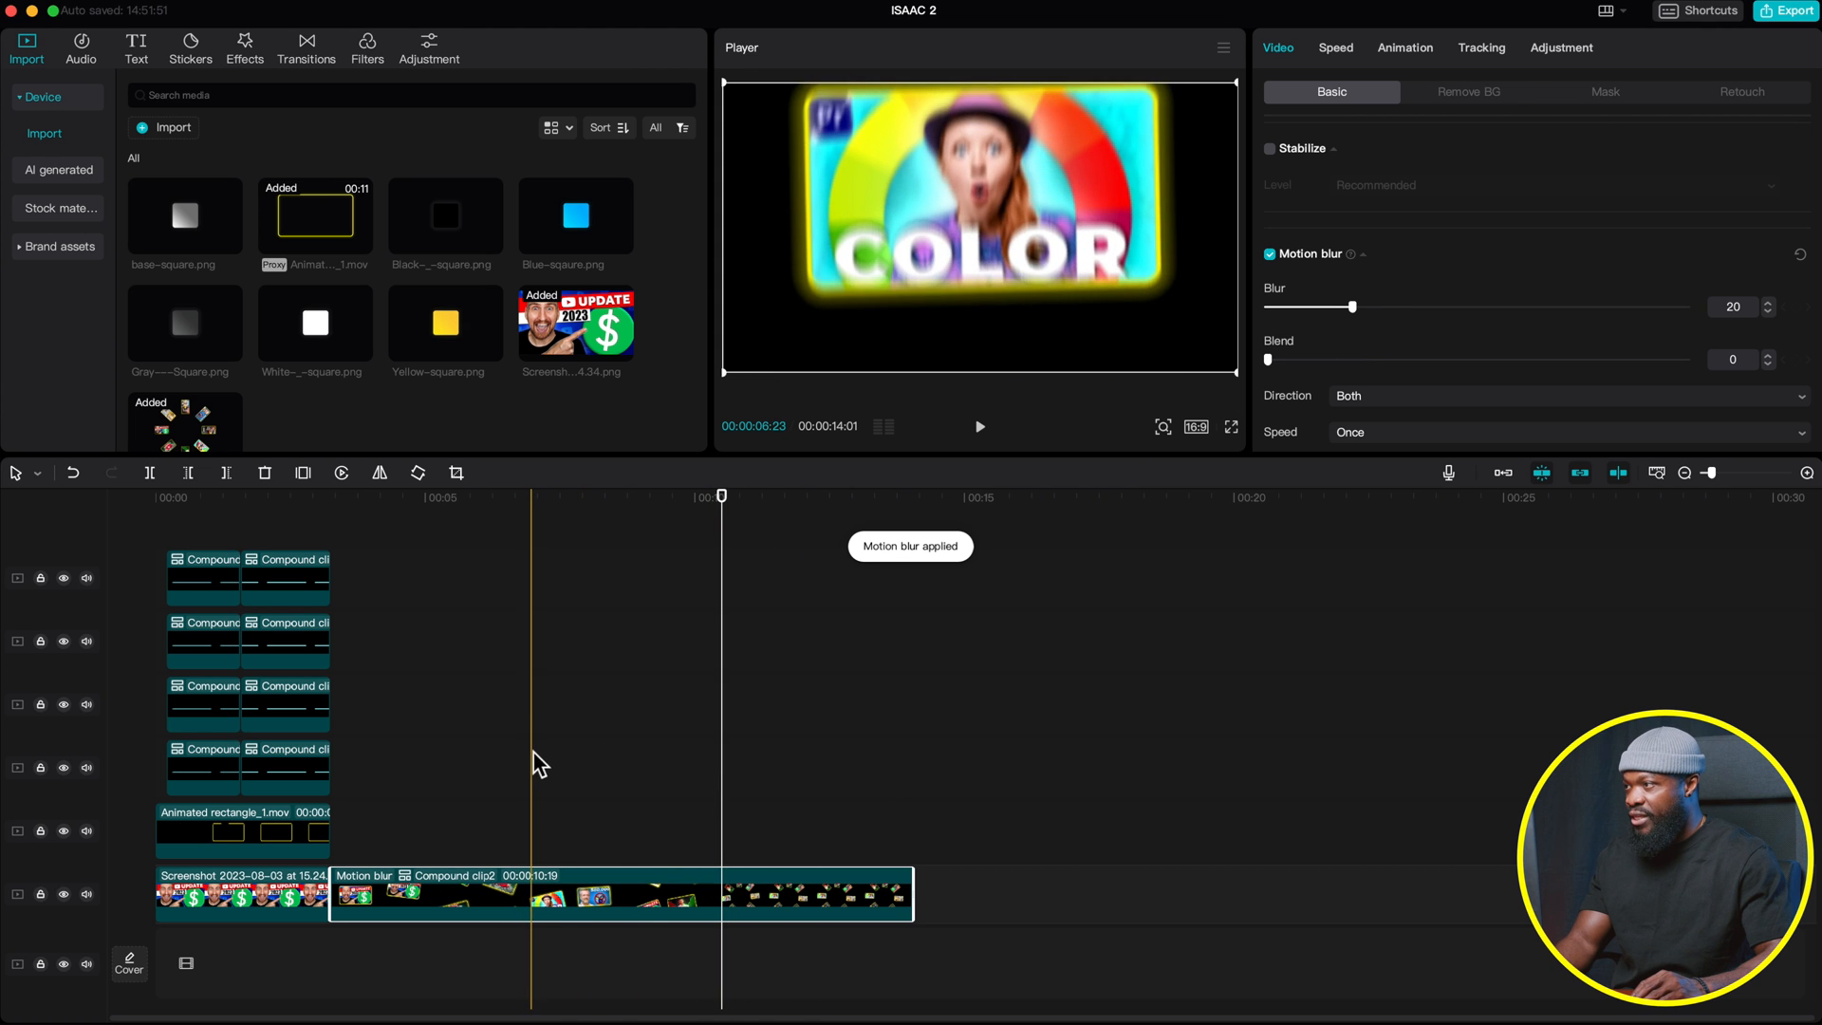
{"action": "left_click", "coordinate": [534, 764]}
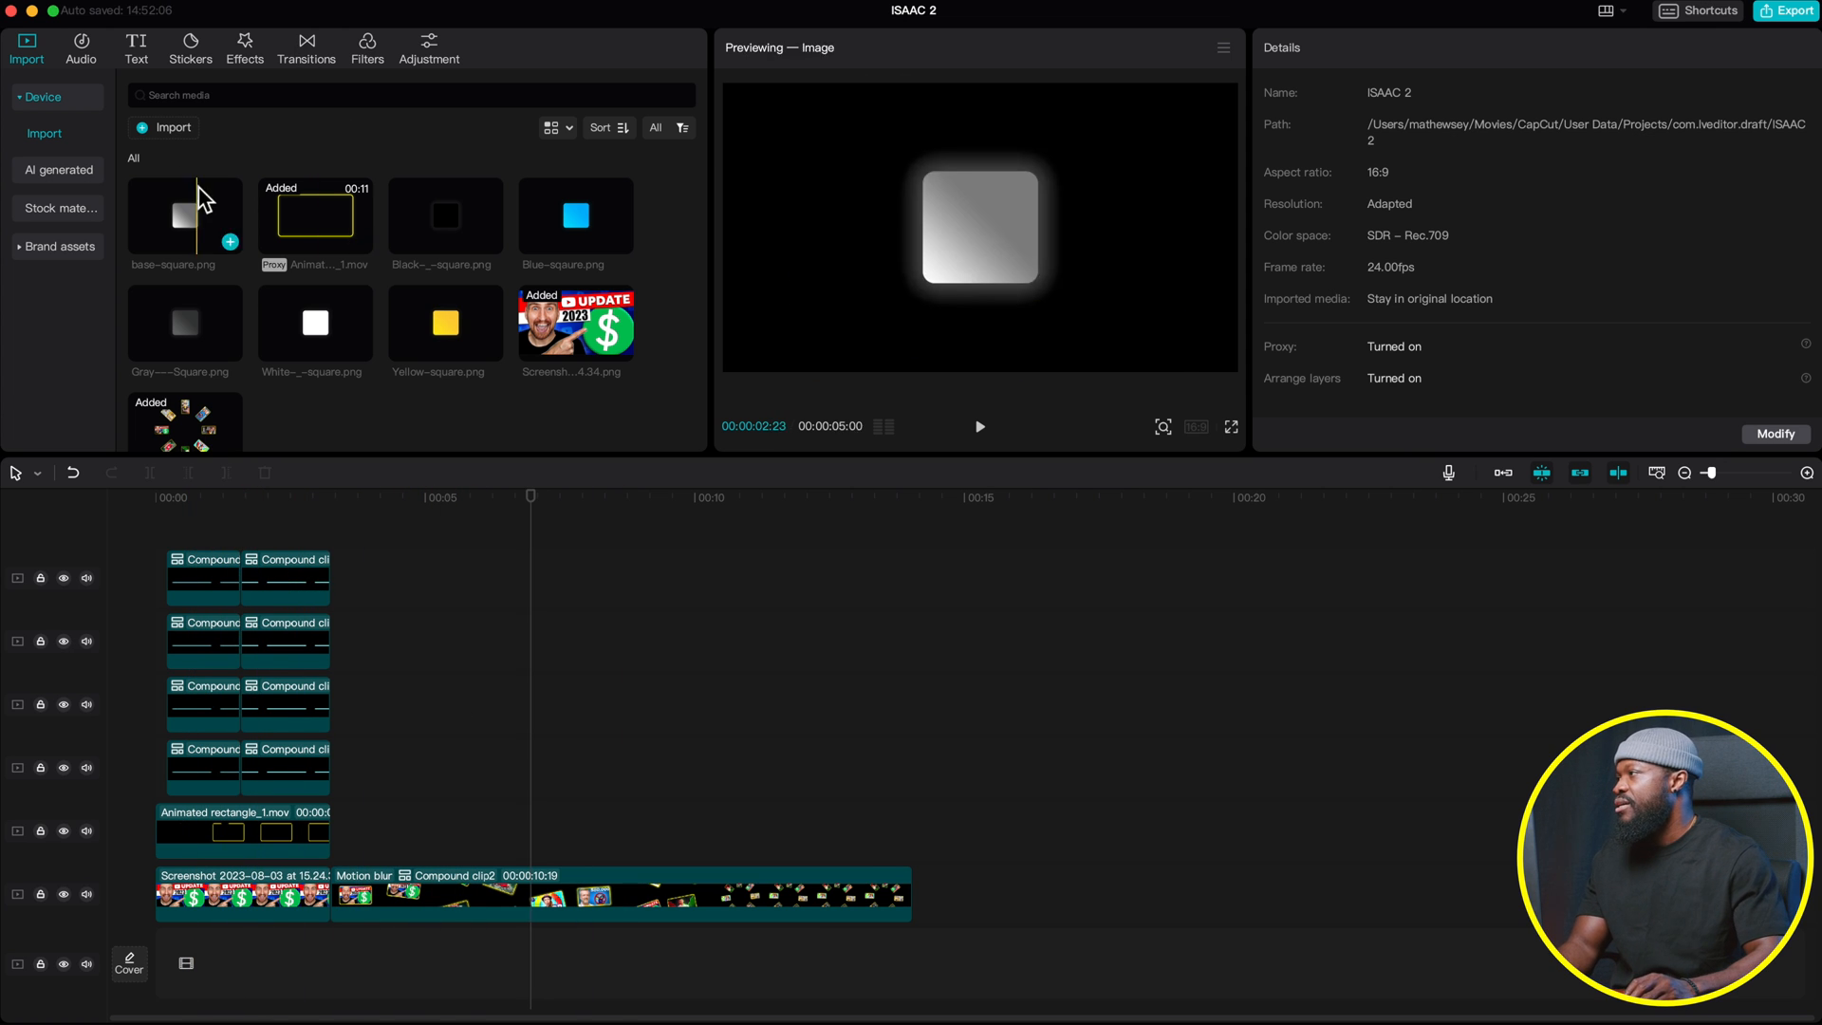
Add the Rebound Swing video effect from the favorites above all tracks at the start of the sequence
{"action": "left_click", "coordinate": [246, 63]}
{"action": "scroll", "coordinate": [645, 322], "scroll_direction": "down", "scroll_amount": 3}
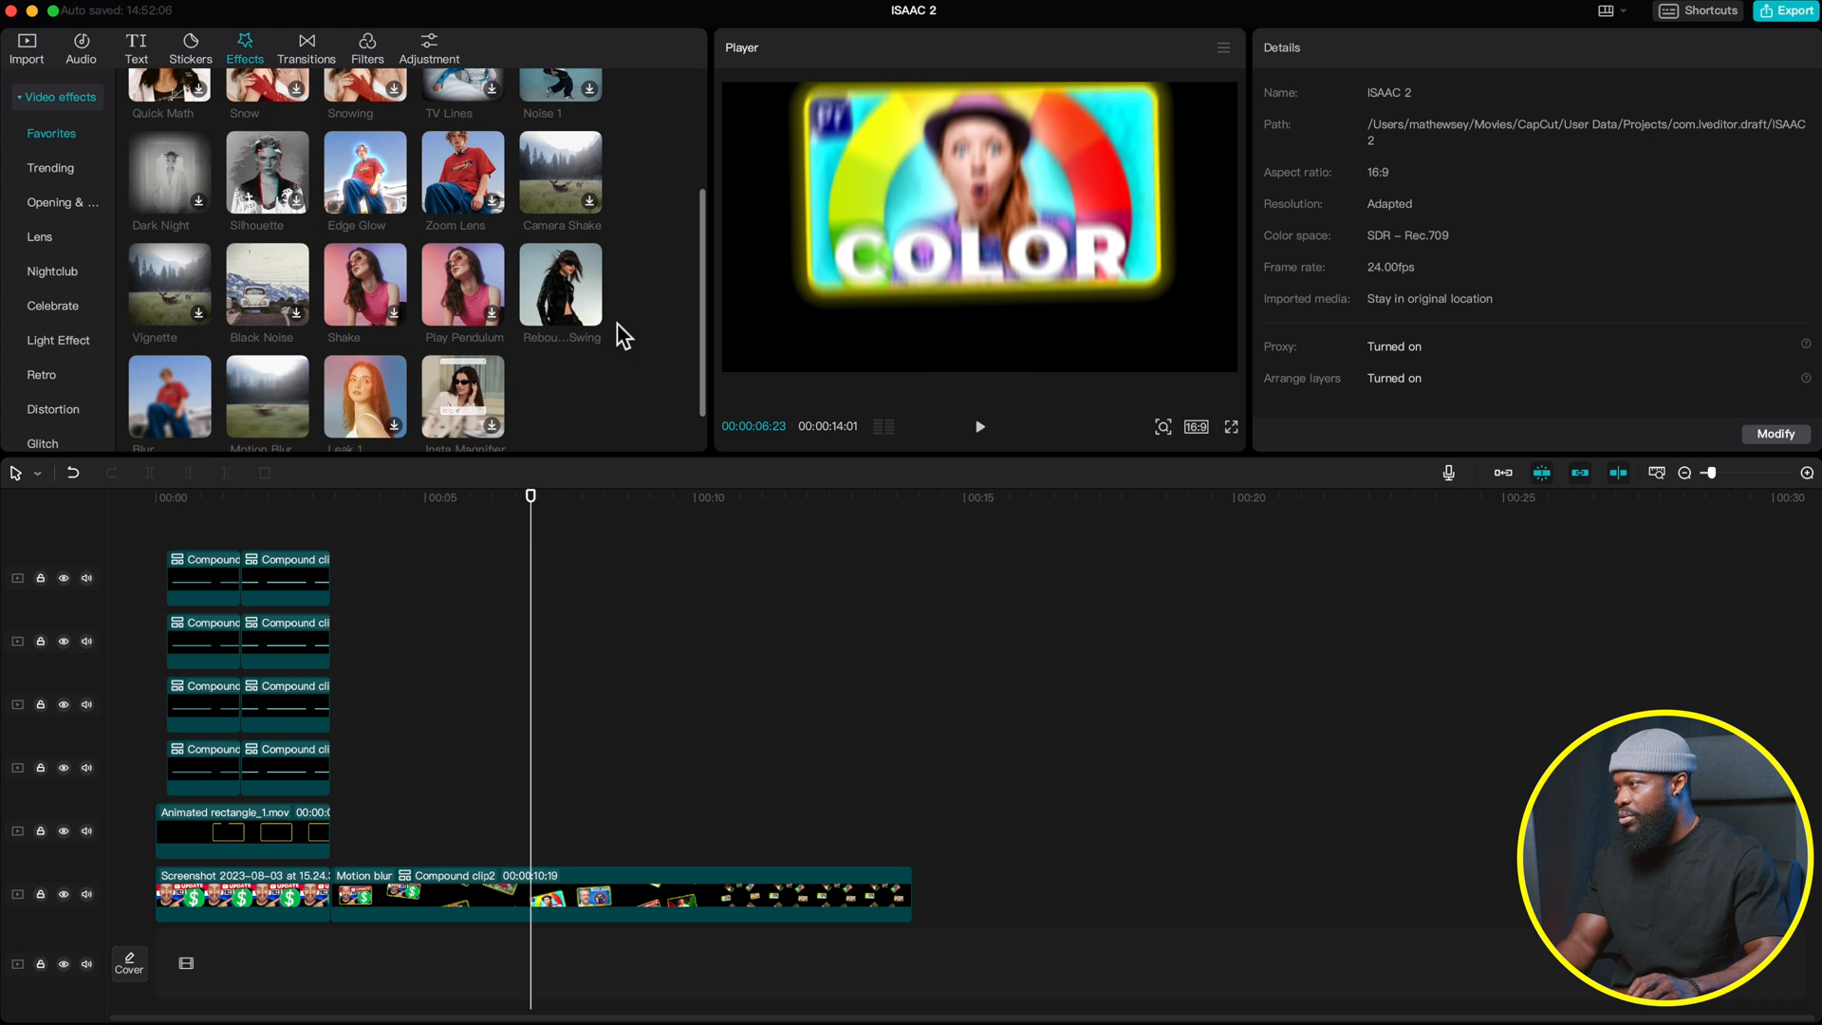
{"action": "left_click_drag", "start_coordinate": [564, 277], "coordinate": [133, 534]}
{"action": "left_click", "coordinate": [161, 562]}
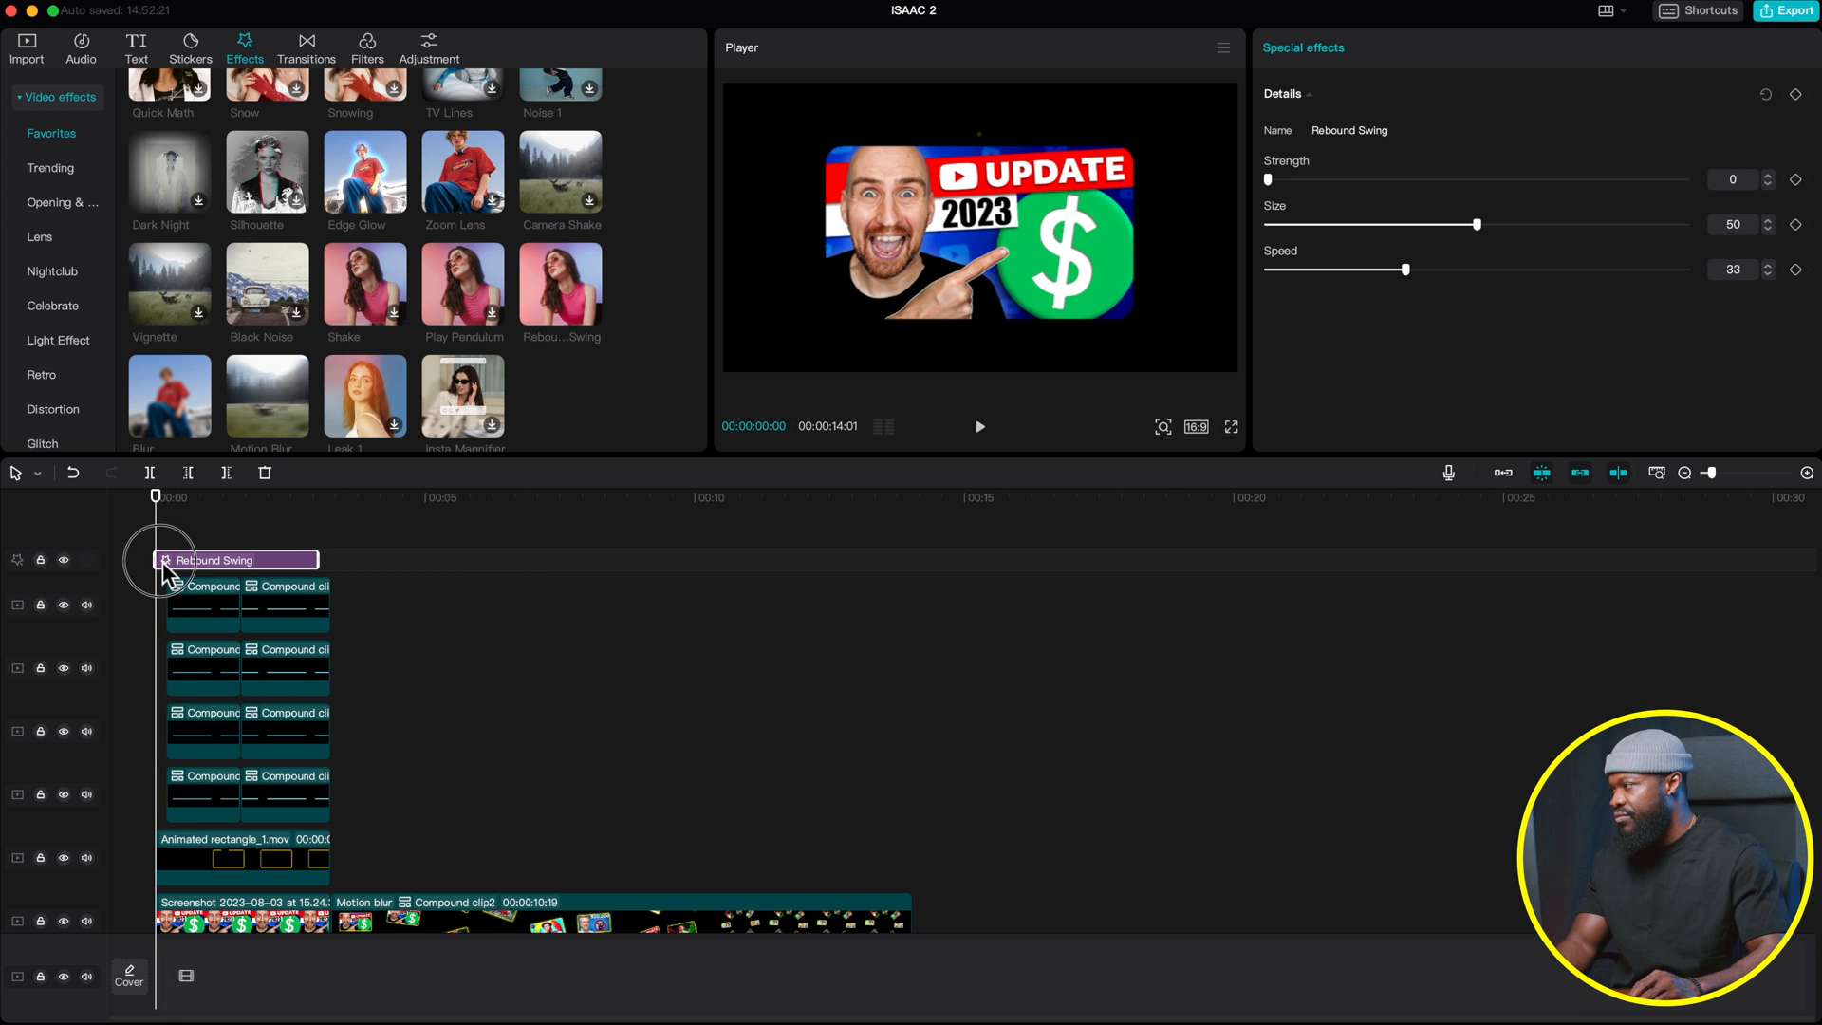
Extend the Rebound Swing effect to the end of the sequence with Speed 28 and Size about 21, and play it back
{"action": "left_click_drag", "start_coordinate": [319, 560], "coordinate": [911, 576]}
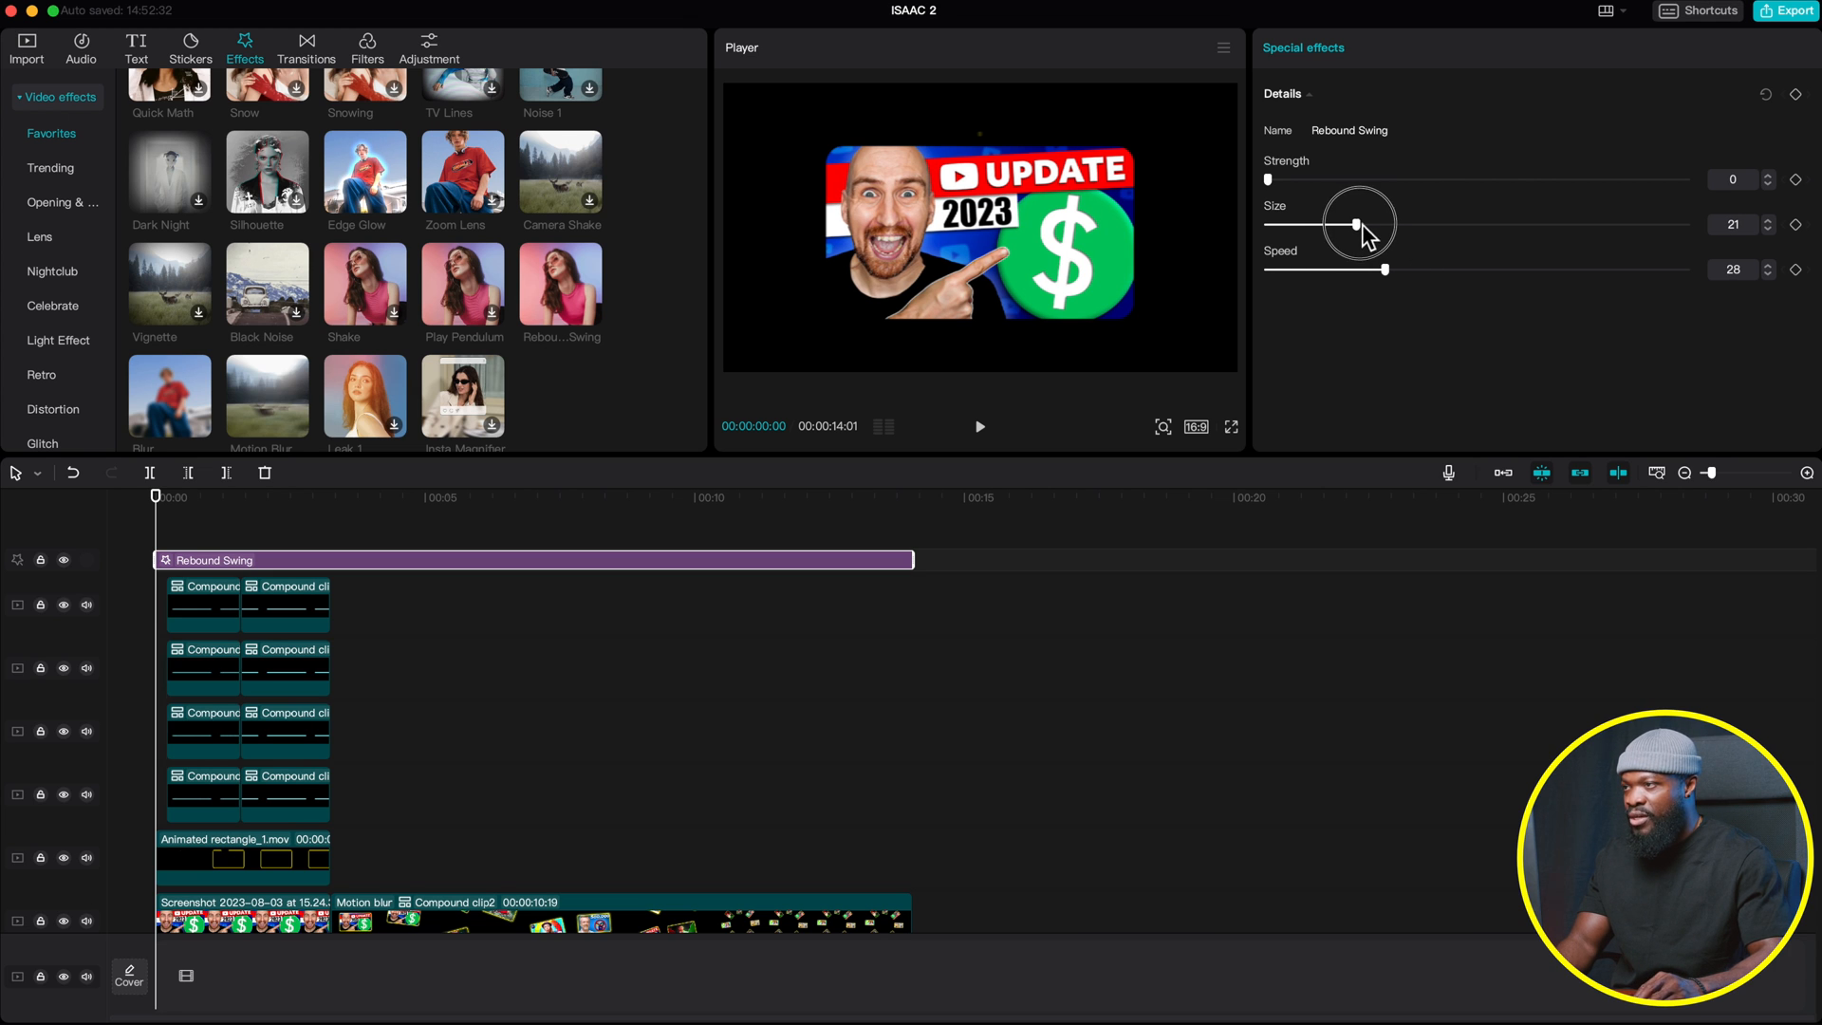
{"action": "left_click", "coordinate": [132, 506]}
{"action": "key", "text": "space"}
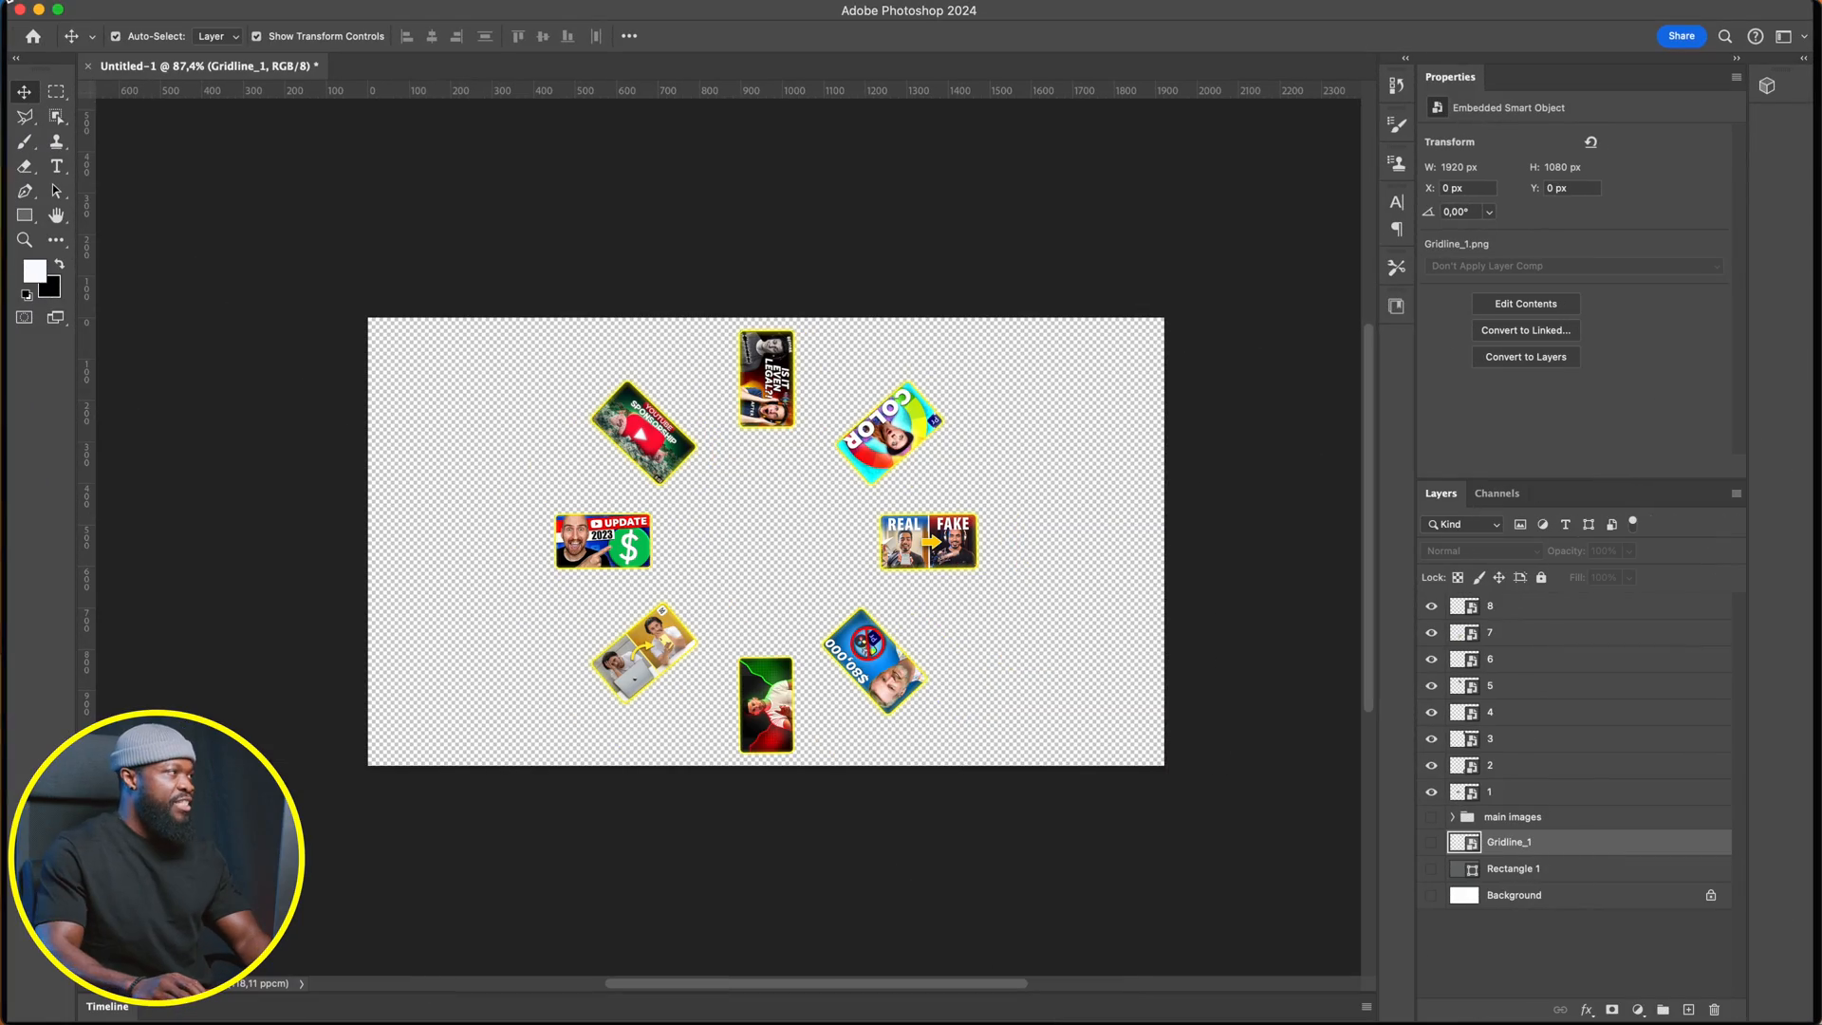
In Photoshop, create a new 1920 x 1080 px RGB document with a white background
{"action": "left_click", "coordinate": [184, 1]}
{"action": "left_click", "coordinate": [194, 12]}
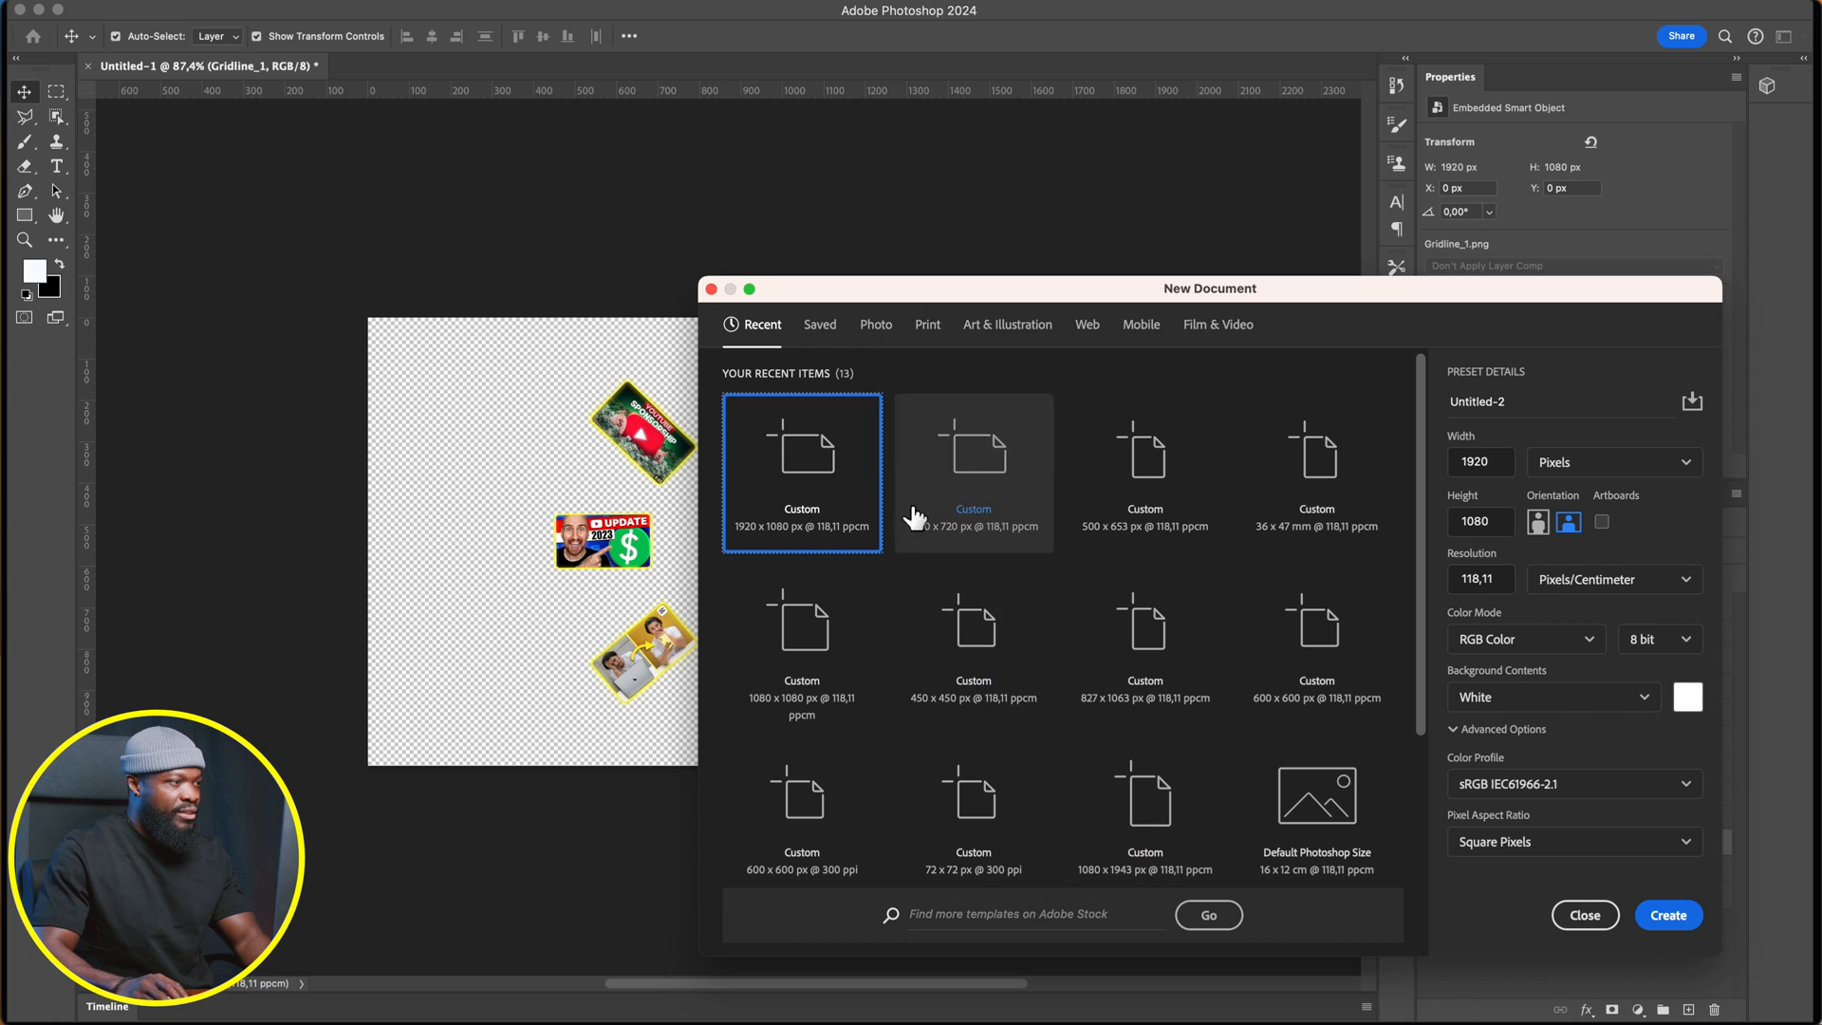
{"action": "left_click", "coordinate": [1656, 917]}
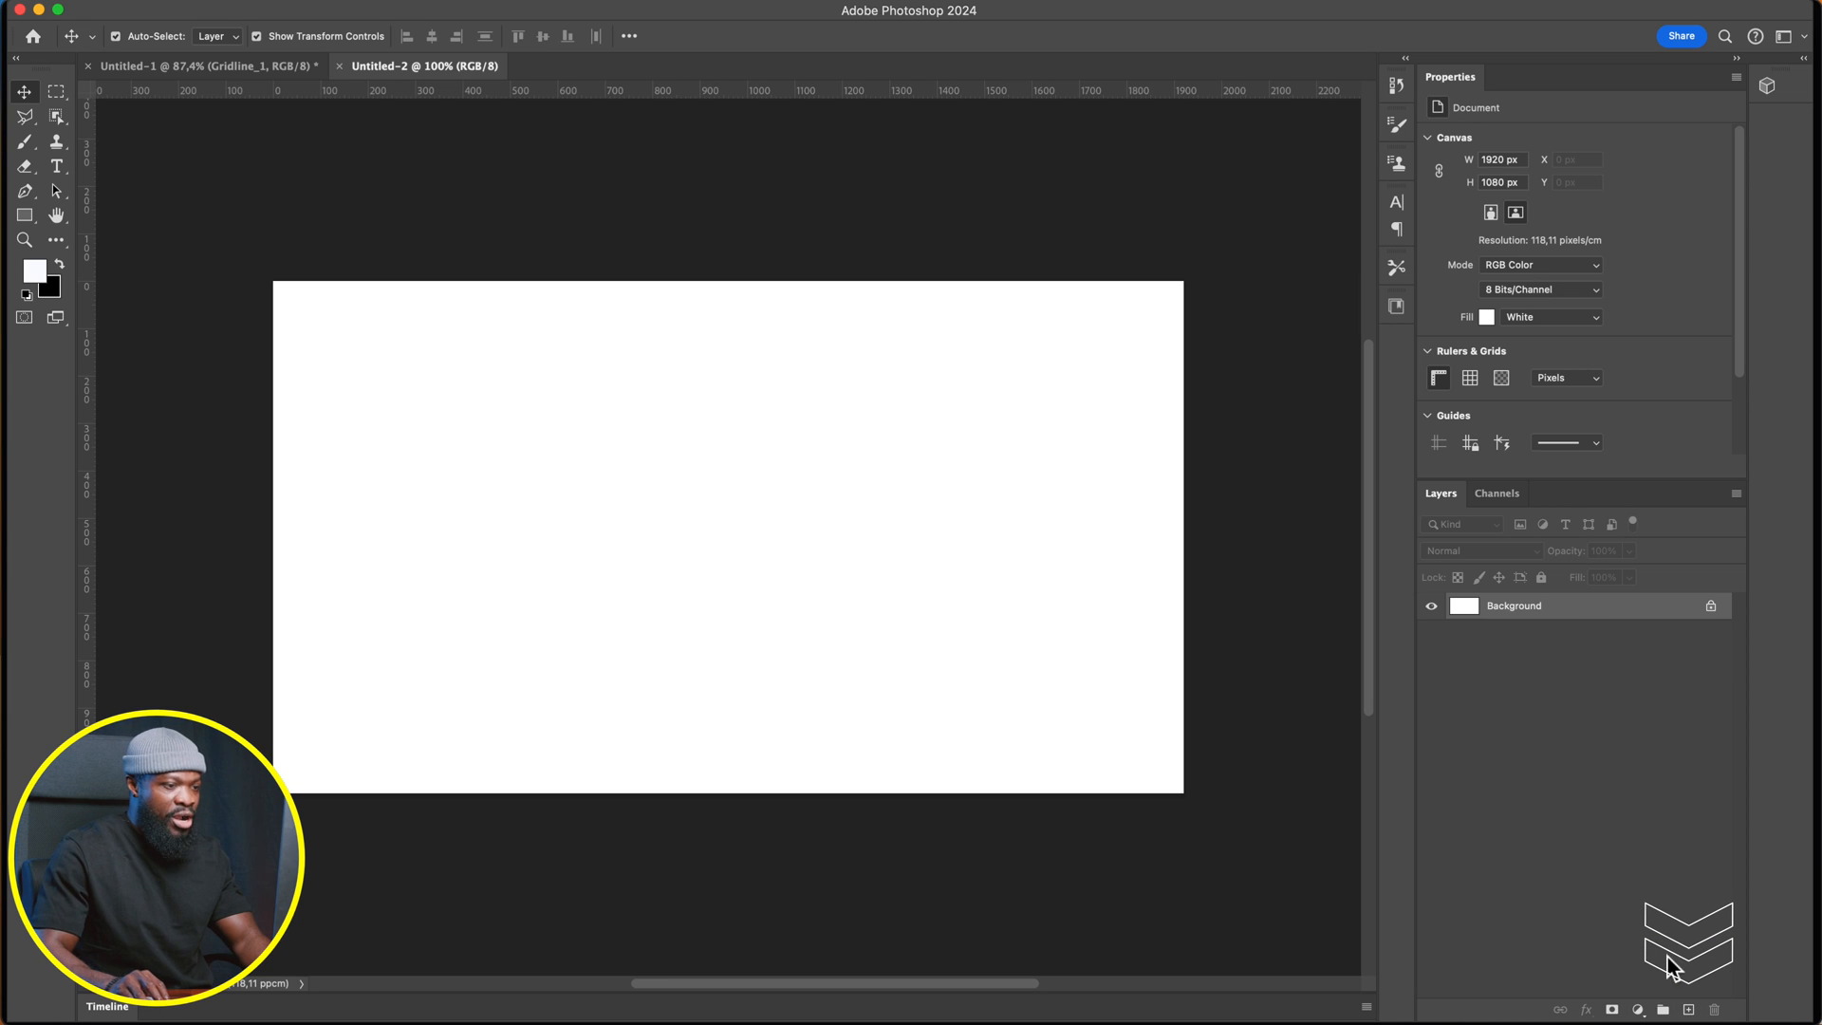
On a new layer, draw a rounded rectangle about 2058 x 1279 px covering the whole canvas and give it a dark gray fill
{"action": "left_click", "coordinate": [1689, 1009]}
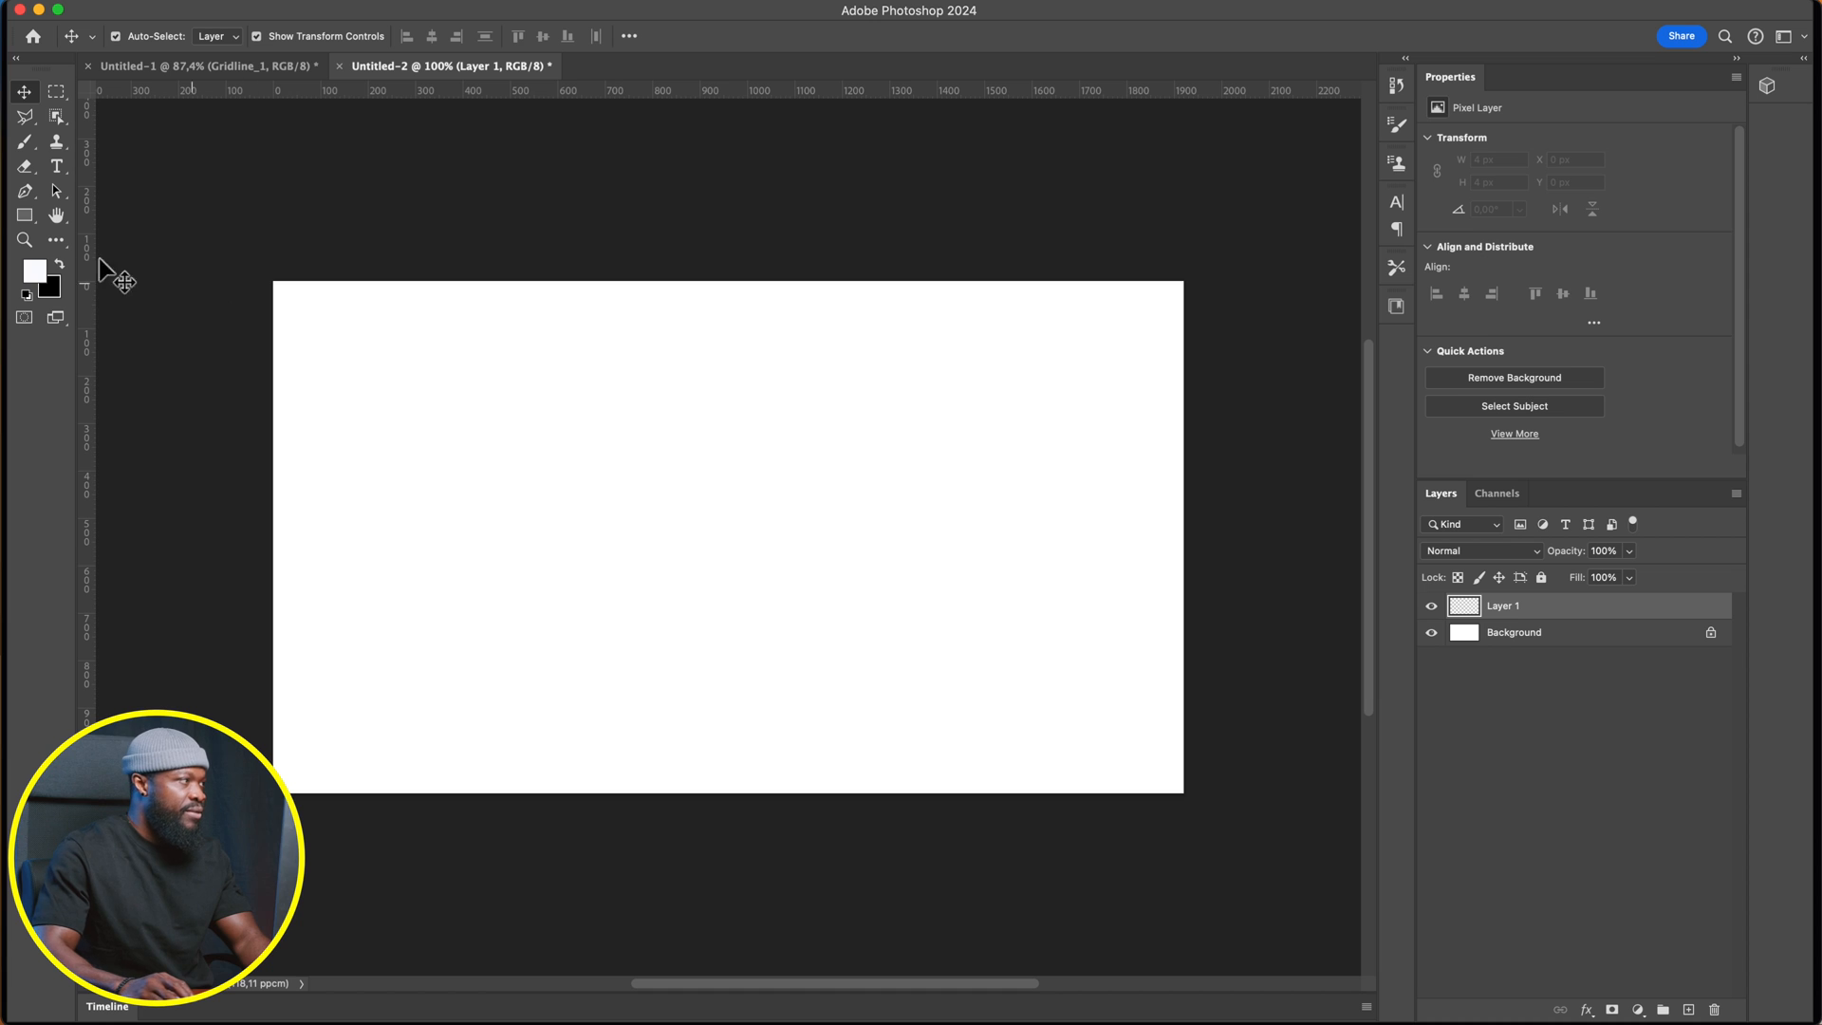
{"action": "left_click", "coordinate": [26, 213]}
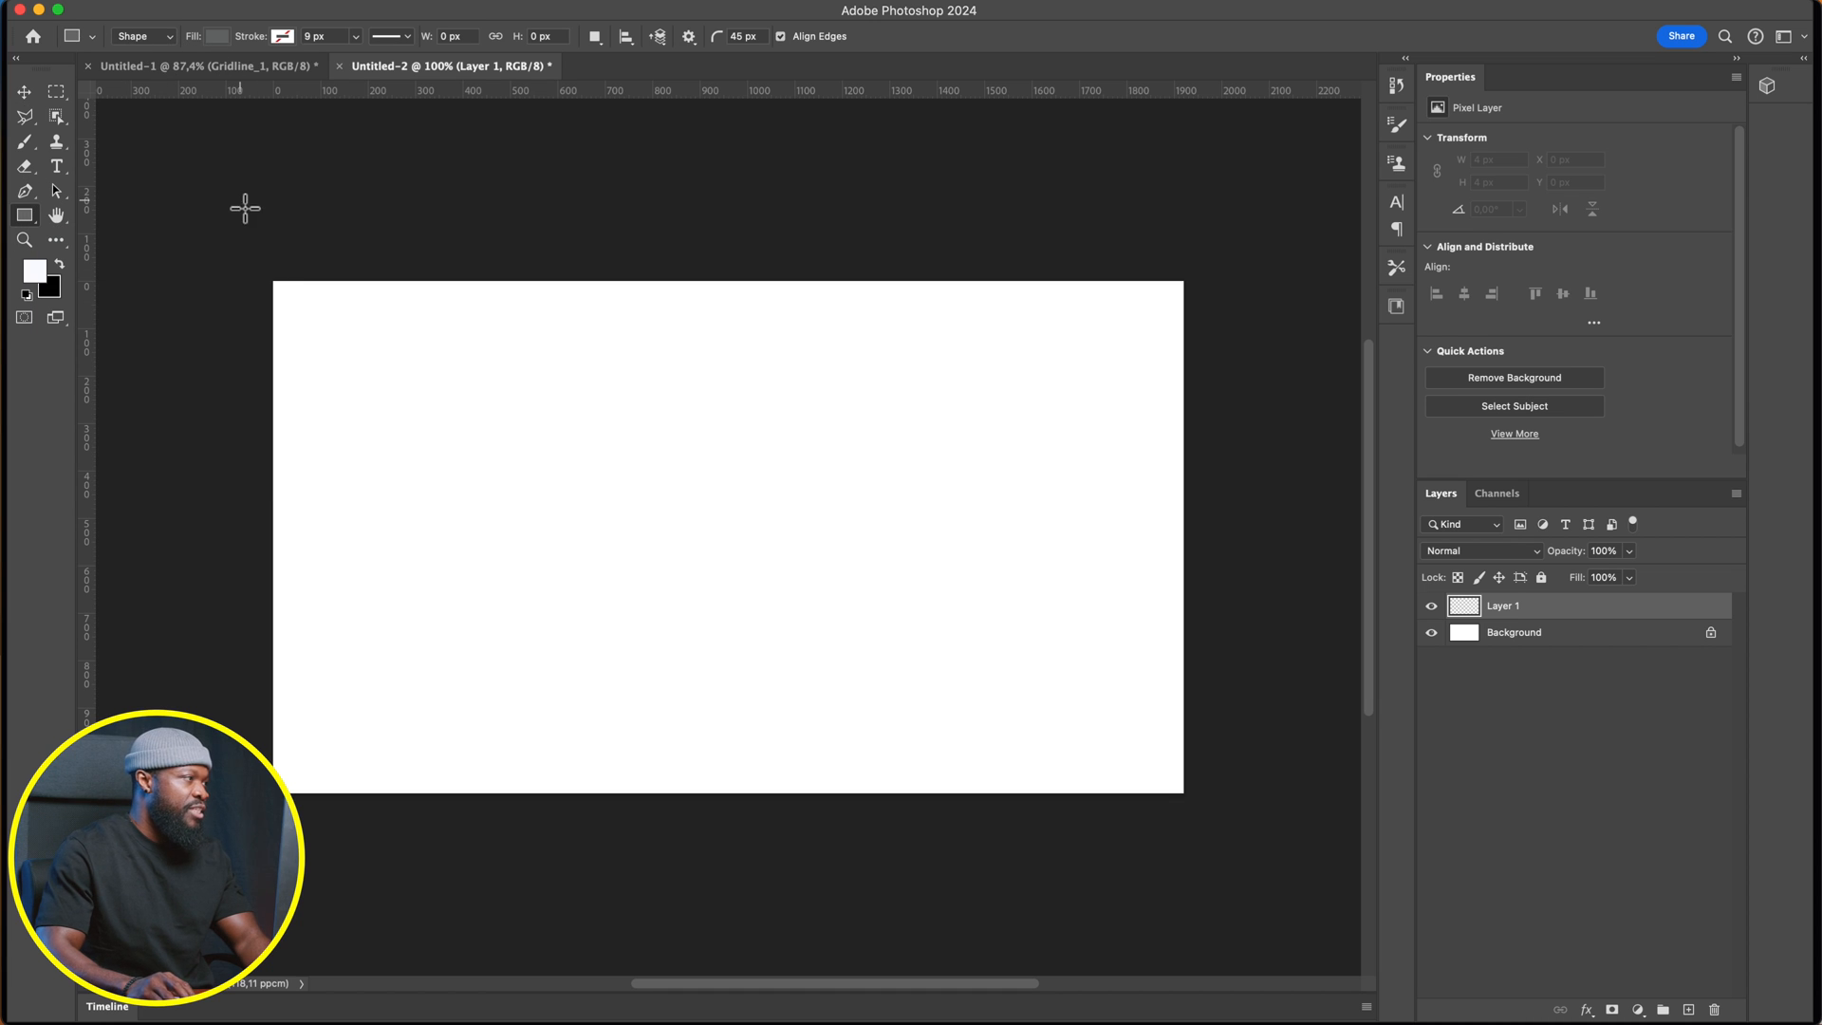
{"action": "left_click_drag", "start_coordinate": [248, 265], "coordinate": [1220, 866]}
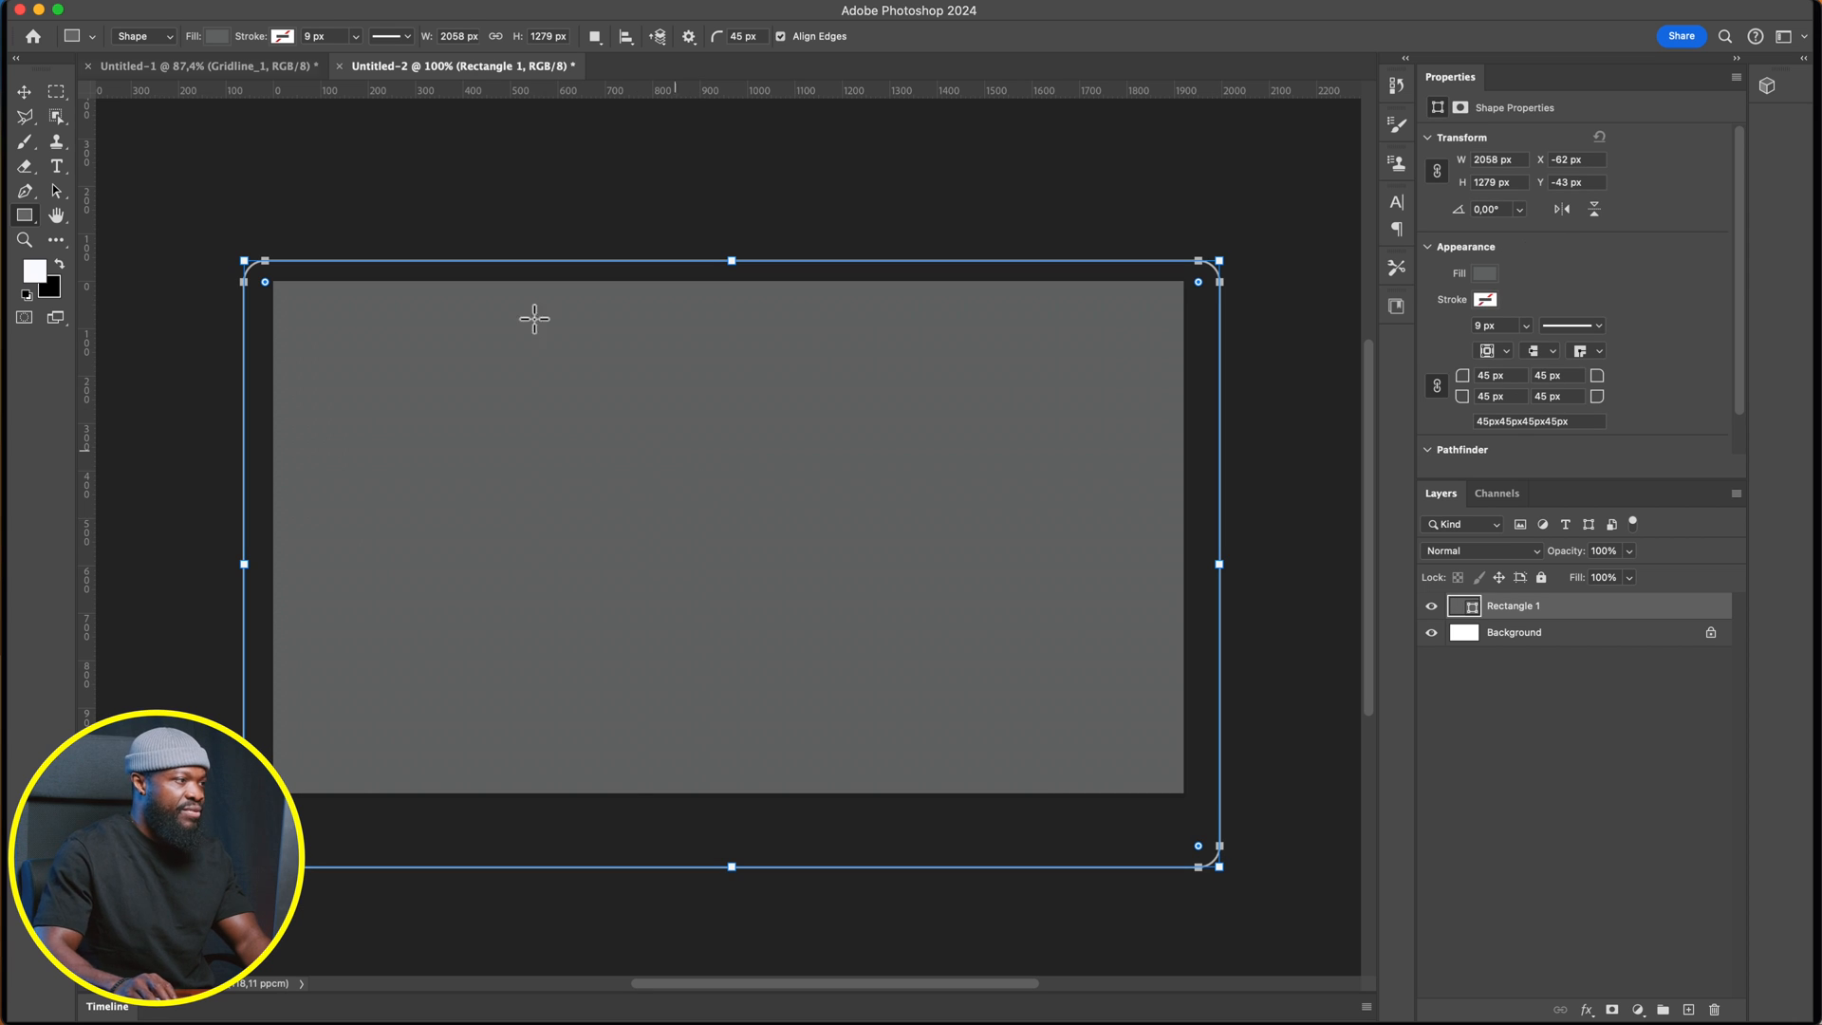
{"action": "left_click", "coordinate": [216, 37]}
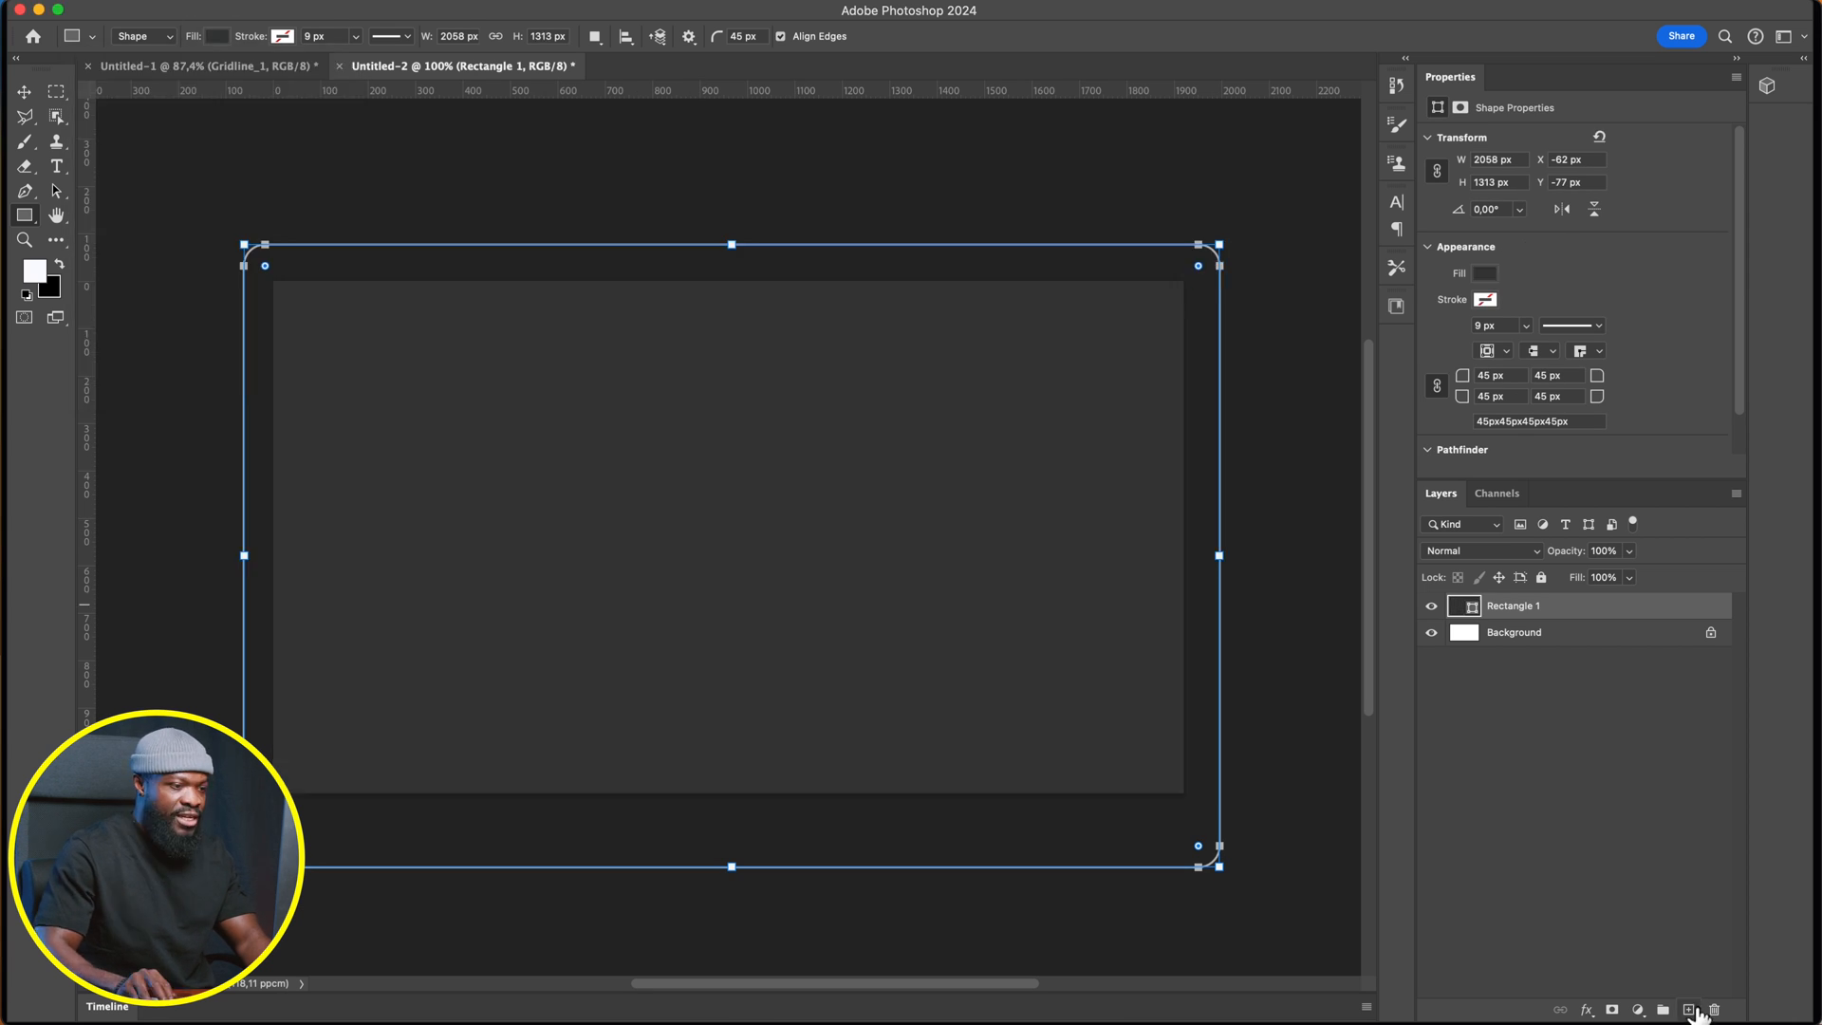
Add a new layer above the dark gray rectangle and name it "main"
{"action": "left_click", "coordinate": [1693, 1009]}
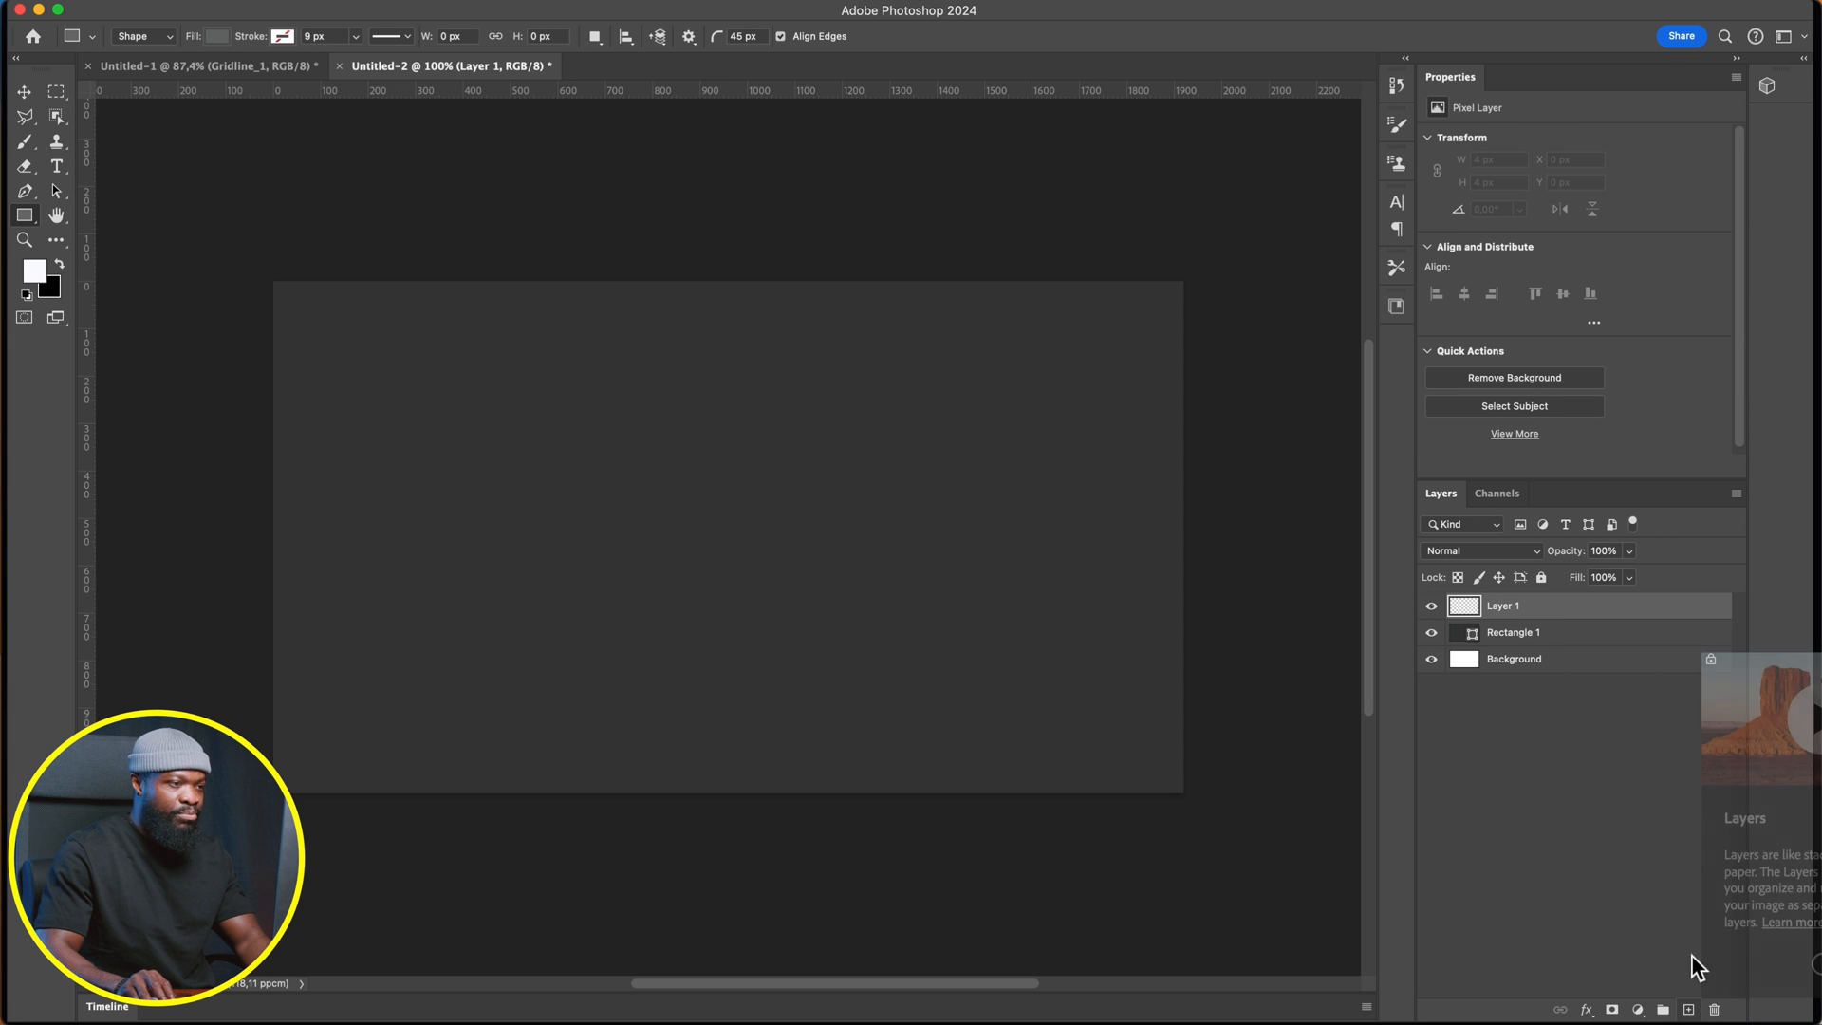
{"action": "double_click", "coordinate": [1507, 607]}
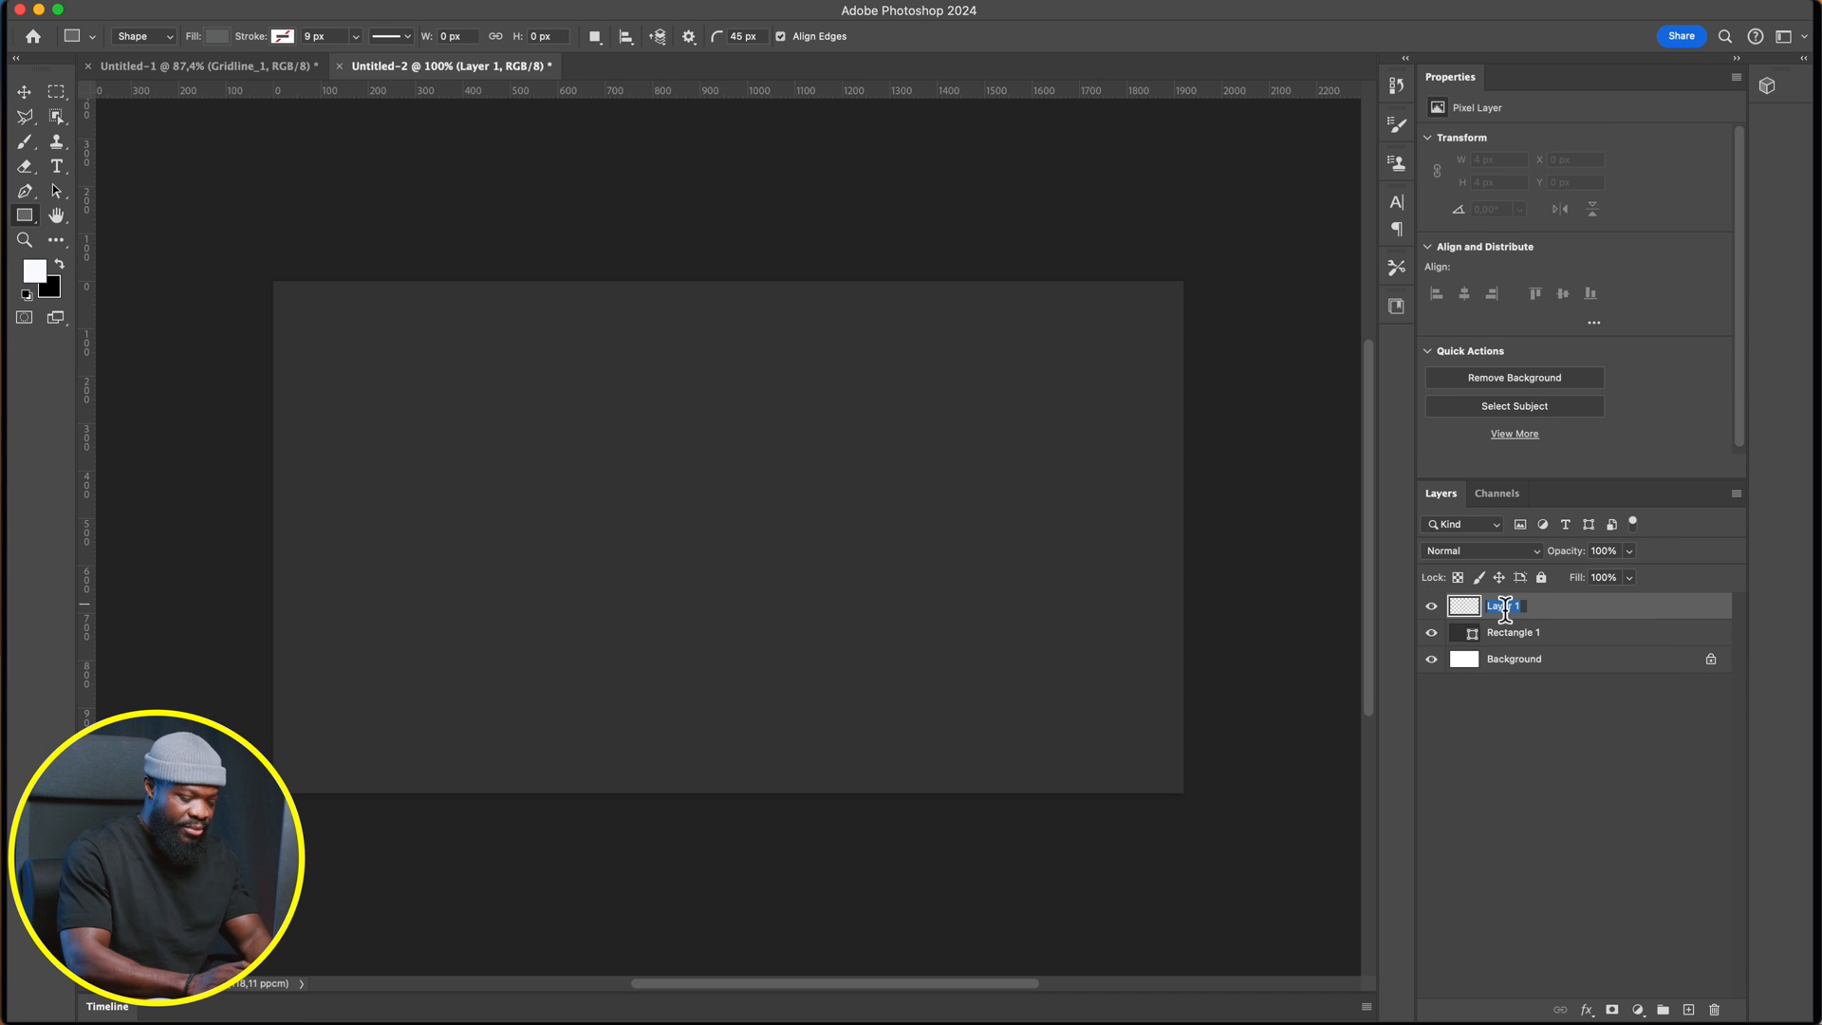
{"action": "type", "text": "main"}
{"action": "key", "text": "Return"}
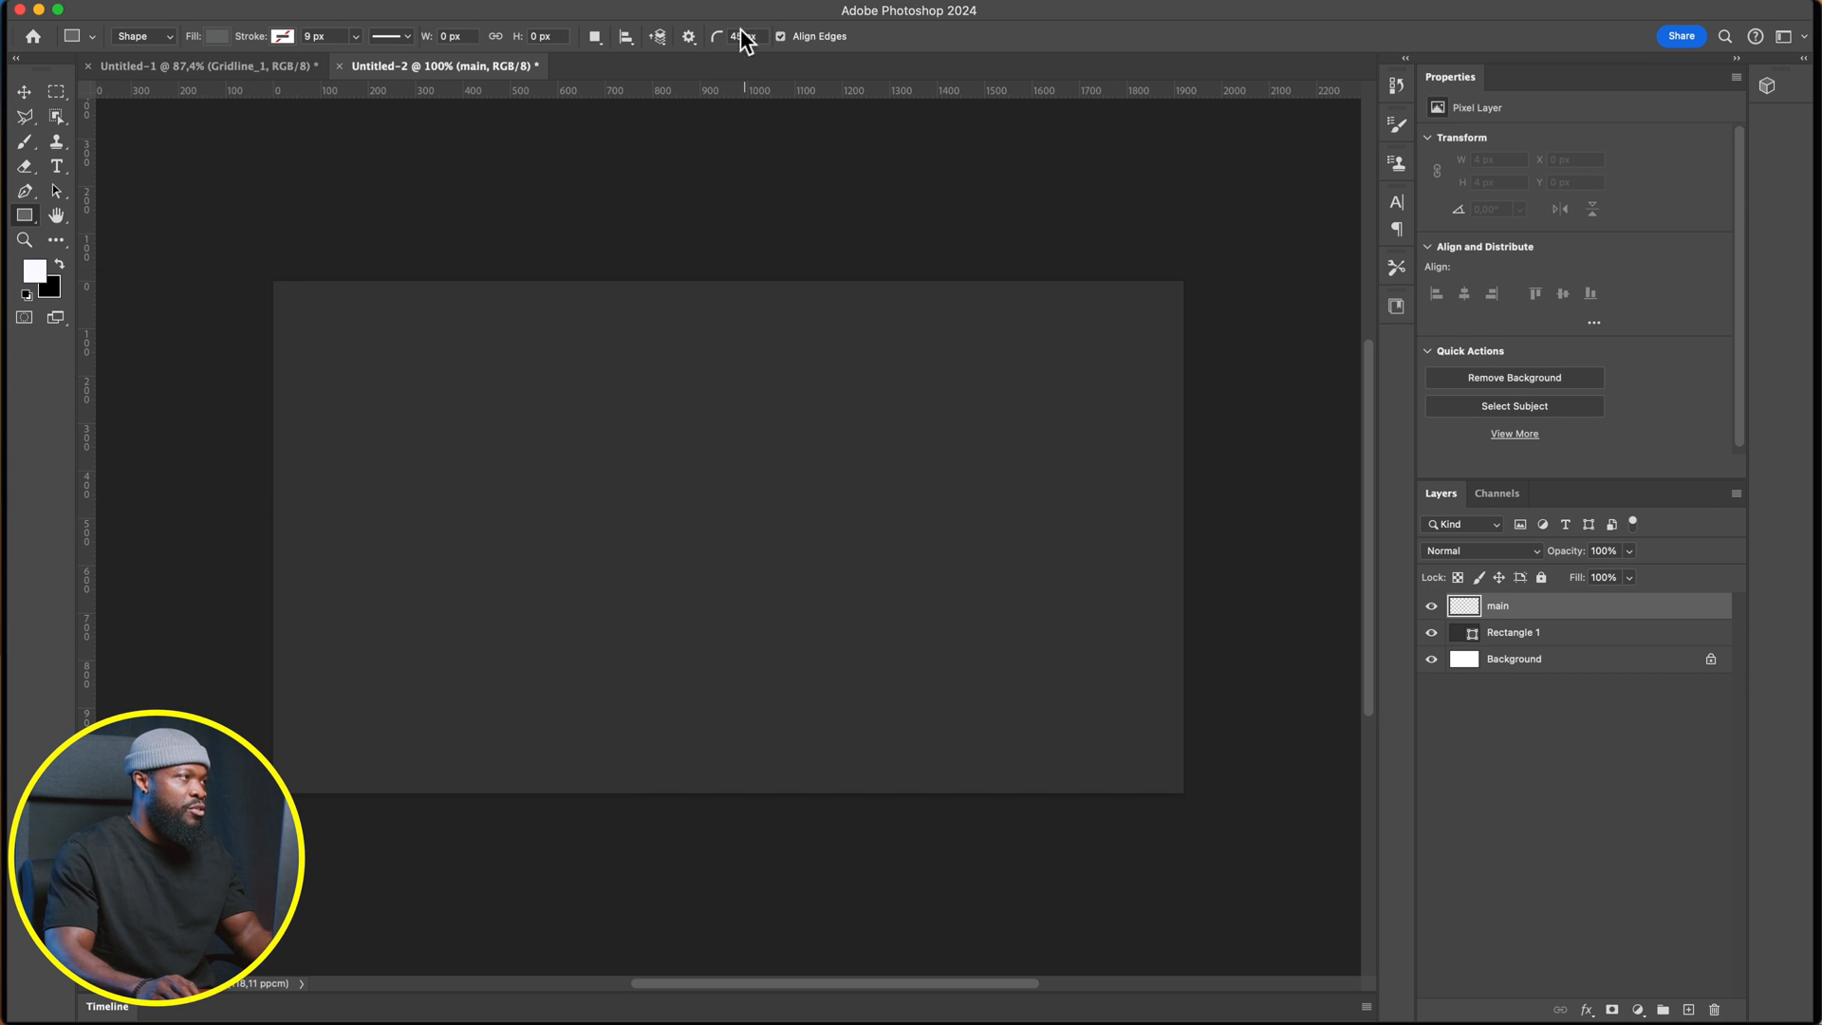
Set the shape fill to a linear gradient and change its yellow color stop to gray 646362, fading to white
{"action": "left_click", "coordinate": [284, 37]}
{"action": "left_click", "coordinate": [219, 37]}
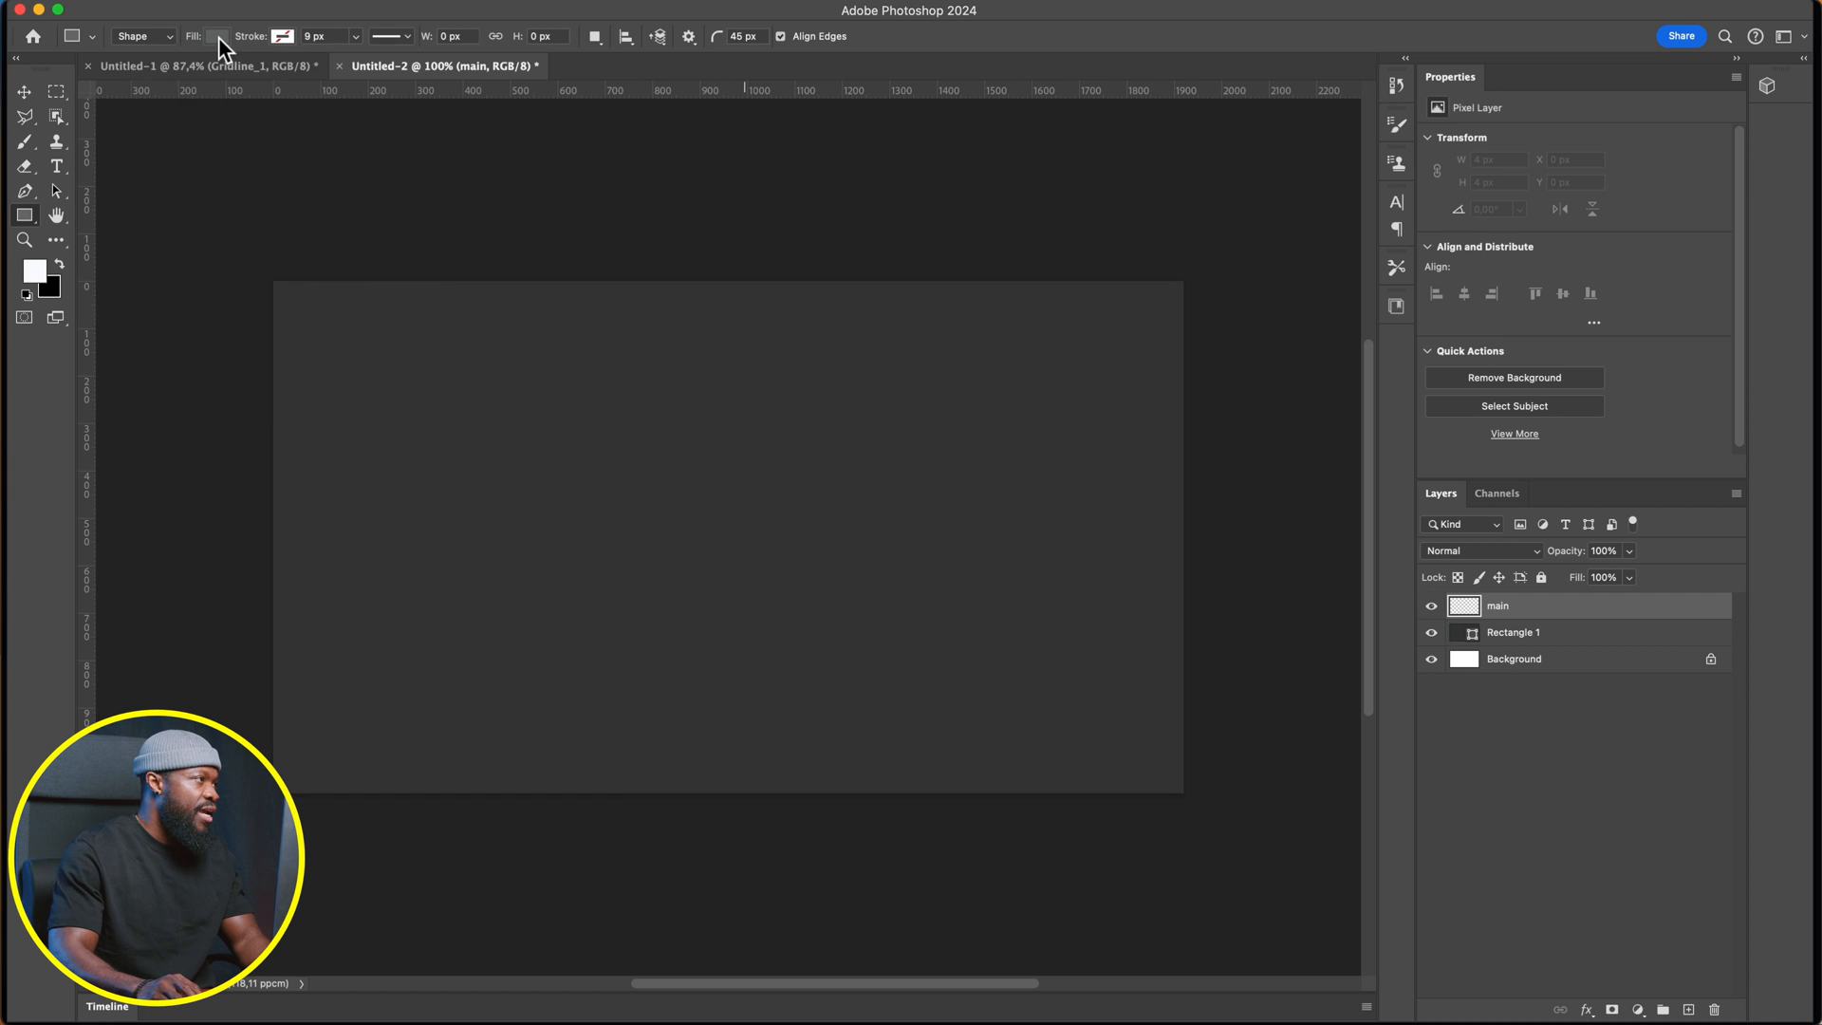
{"action": "left_click", "coordinate": [220, 37]}
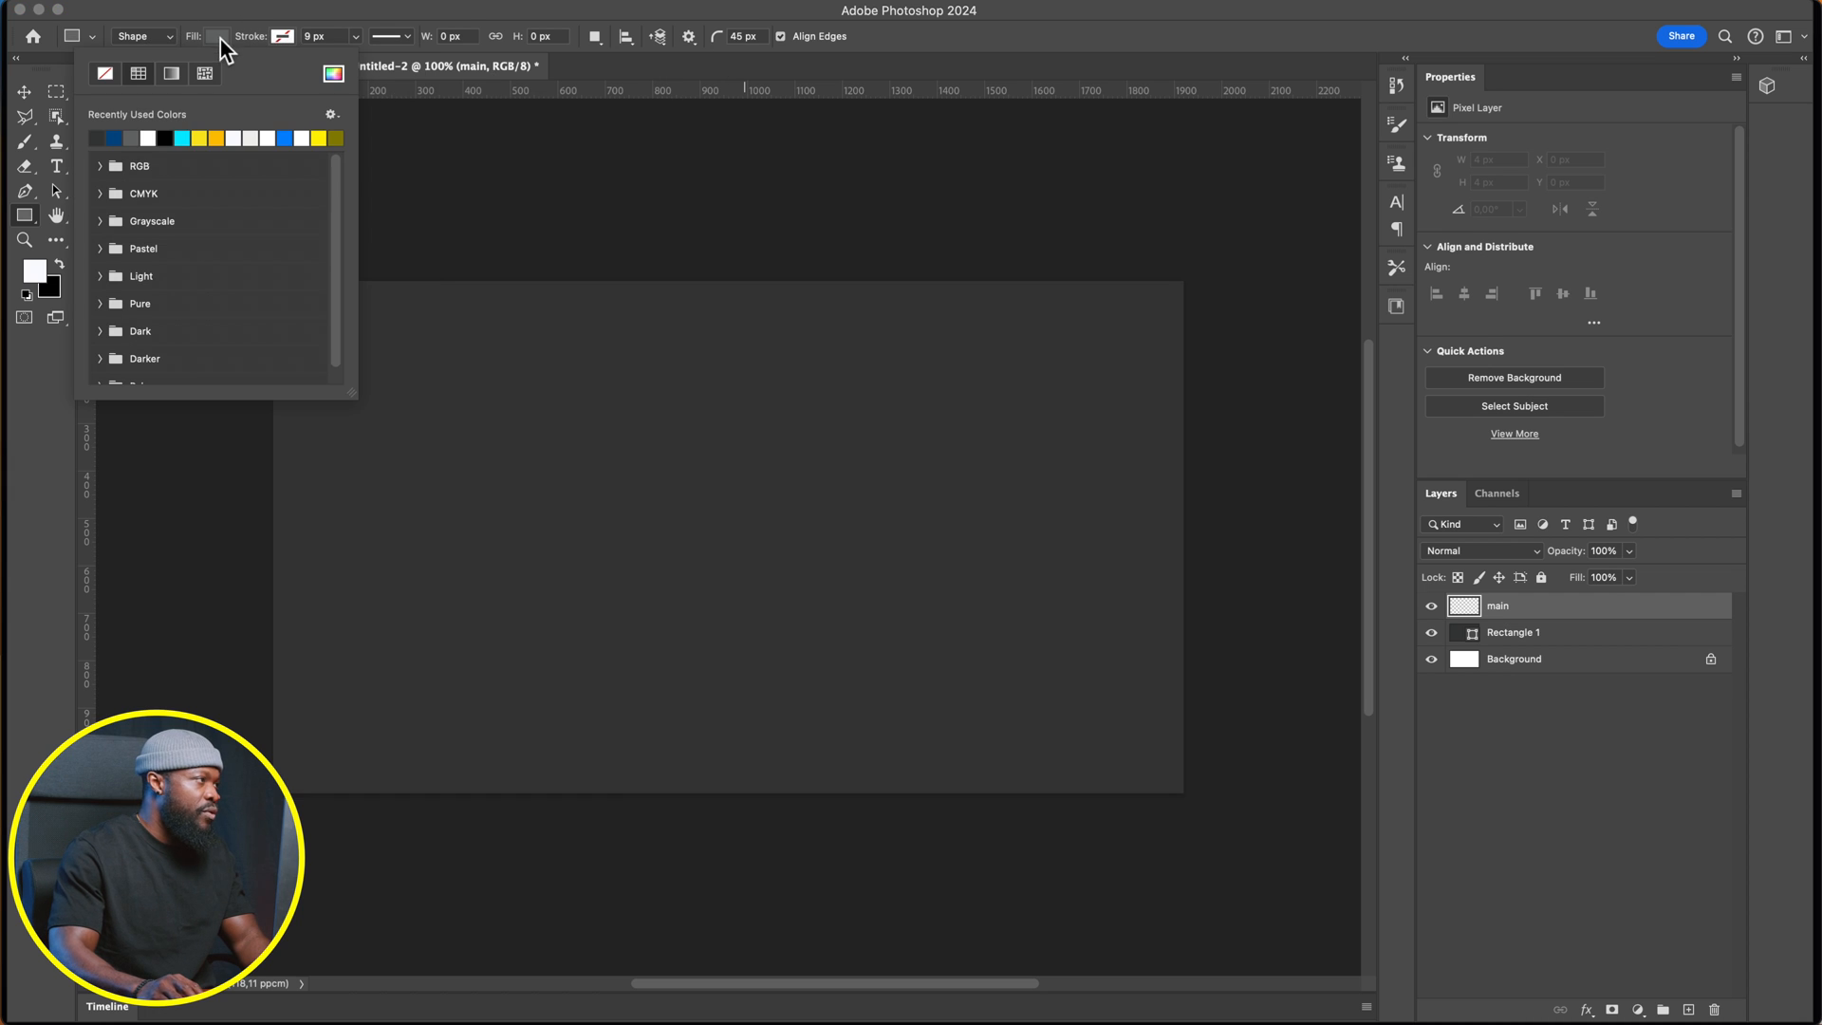
{"action": "left_click", "coordinate": [172, 74]}
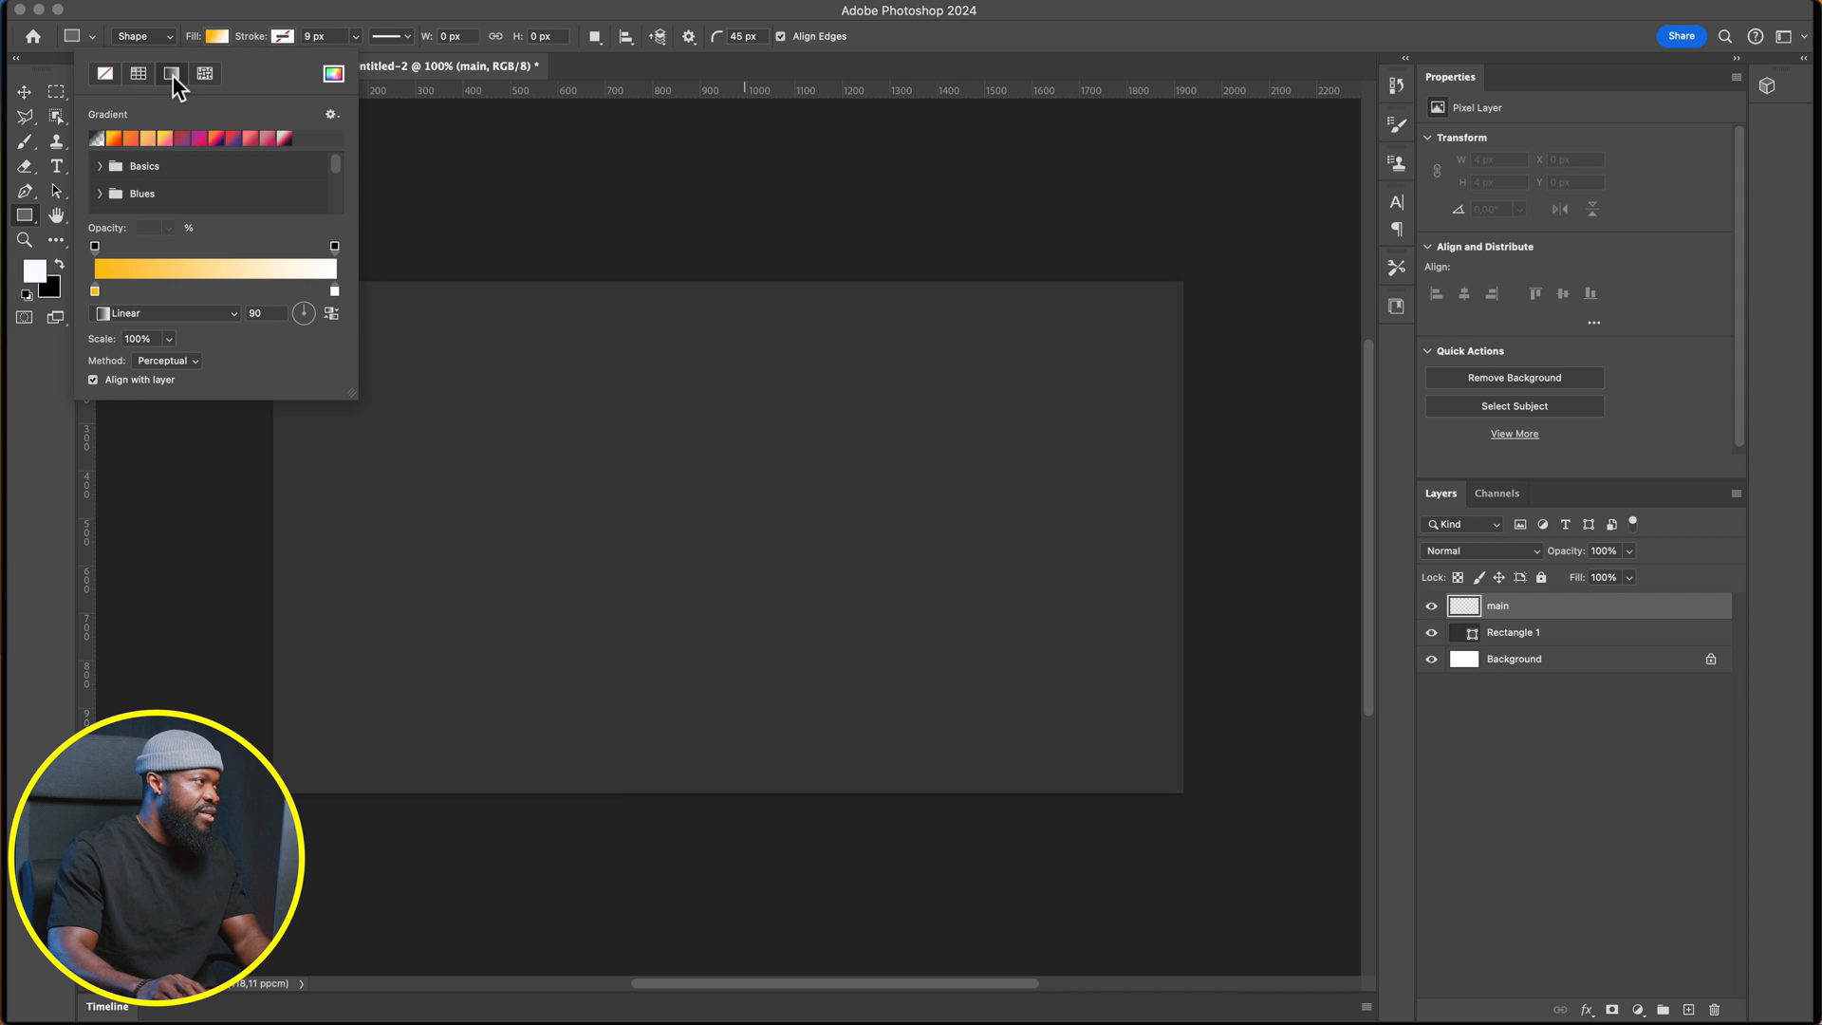
{"action": "double_click", "coordinate": [95, 291]}
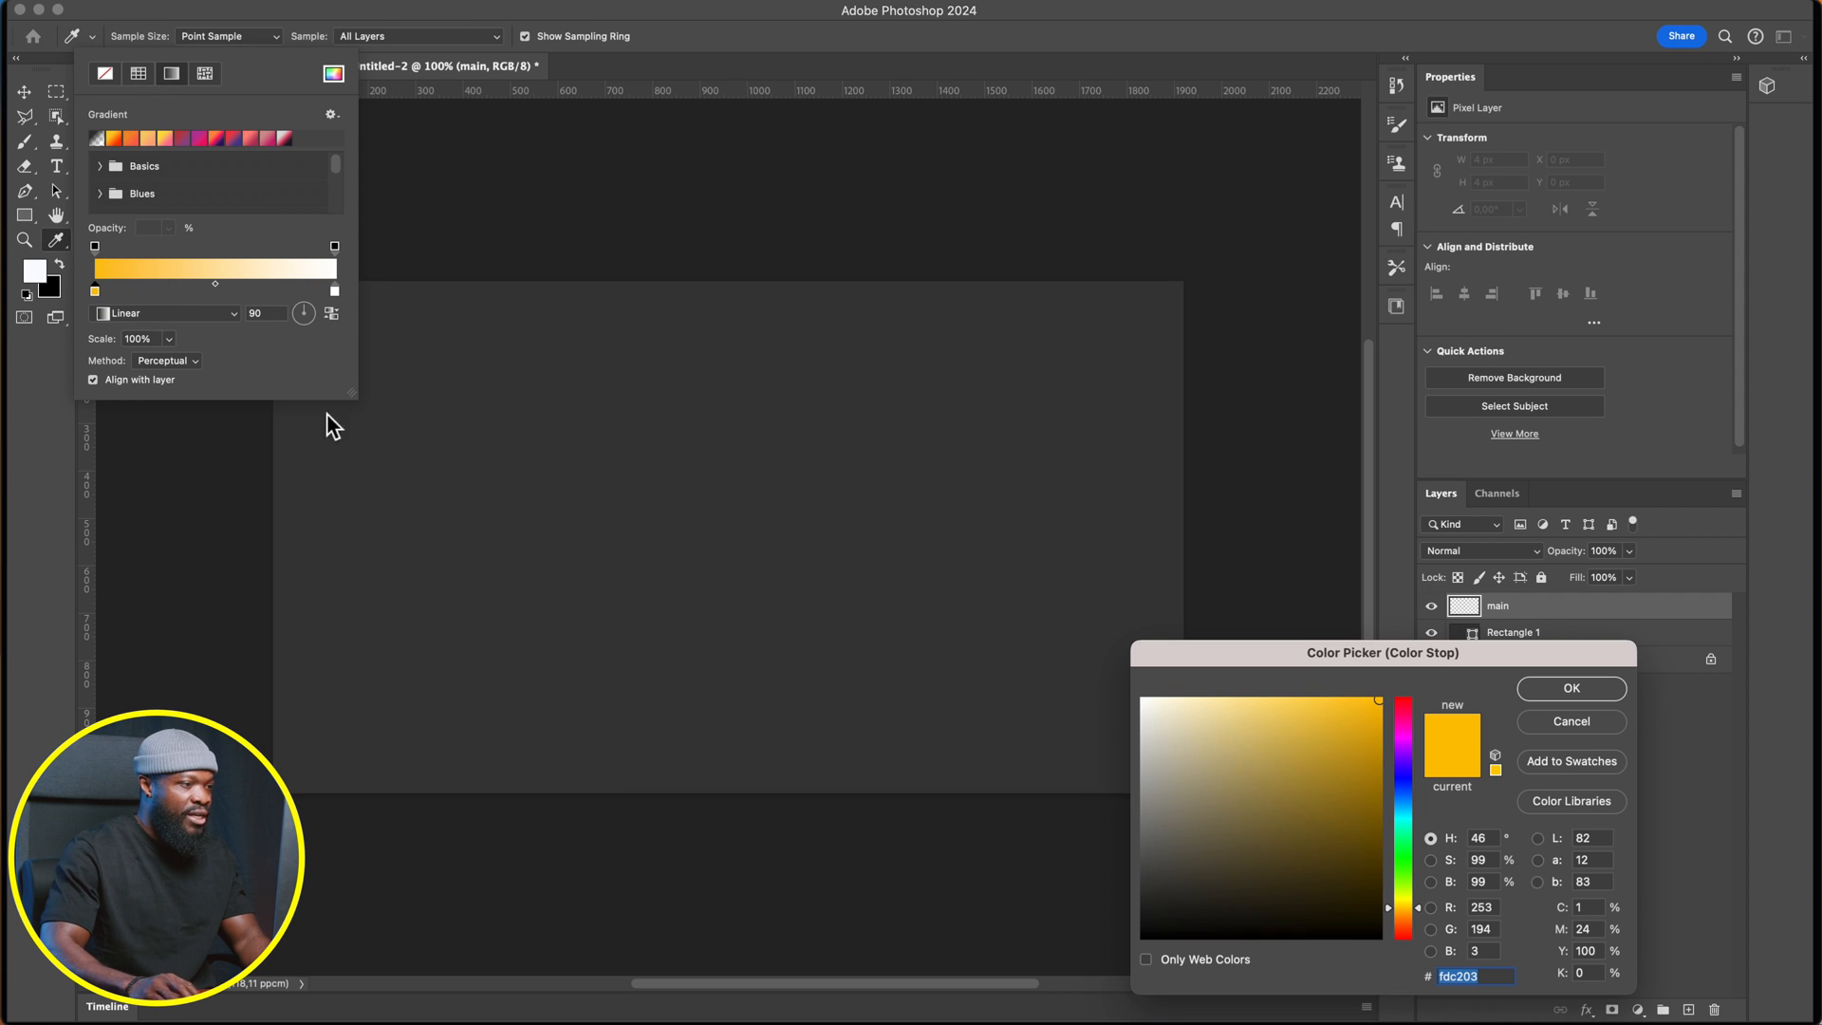
{"action": "mouse_move", "coordinate": [1160, 852]}
{"action": "left_mouse_down"}
{"action": "mouse_move", "coordinate": [1152, 884]}
{"action": "mouse_move", "coordinate": [1153, 851]}
{"action": "left_mouse_up"}
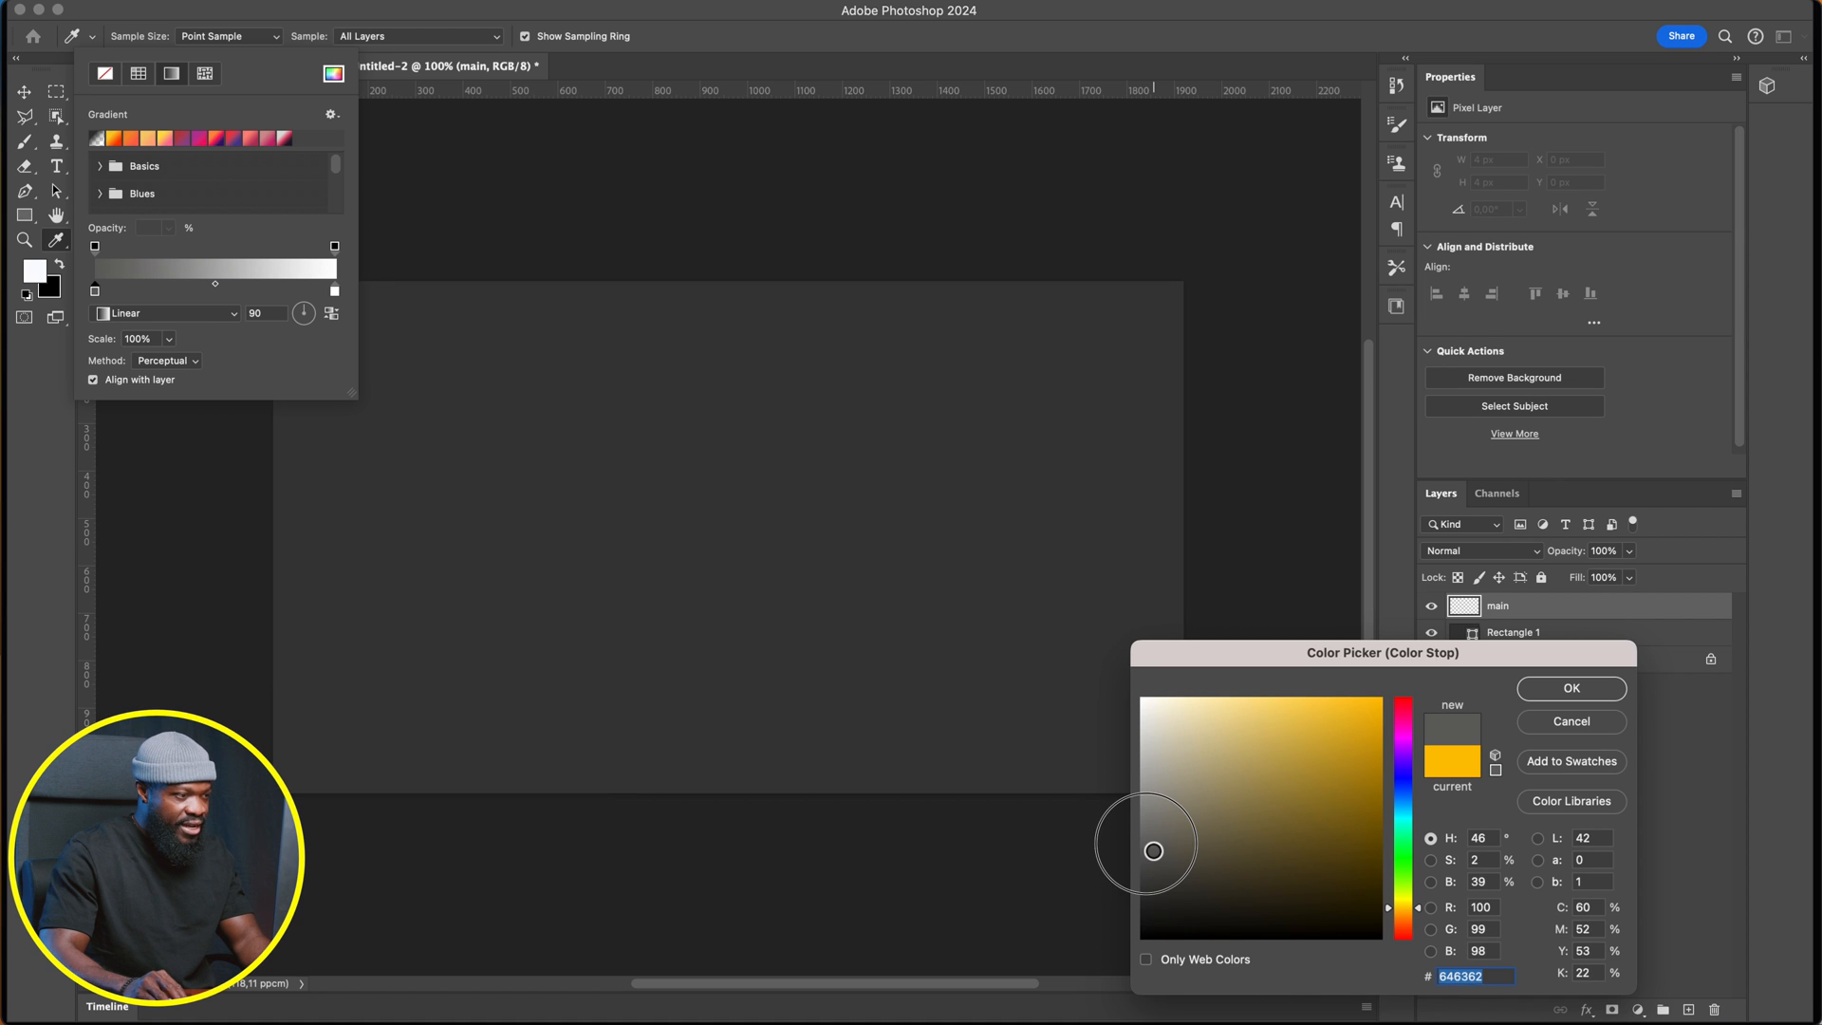
{"action": "key", "text": "Return"}
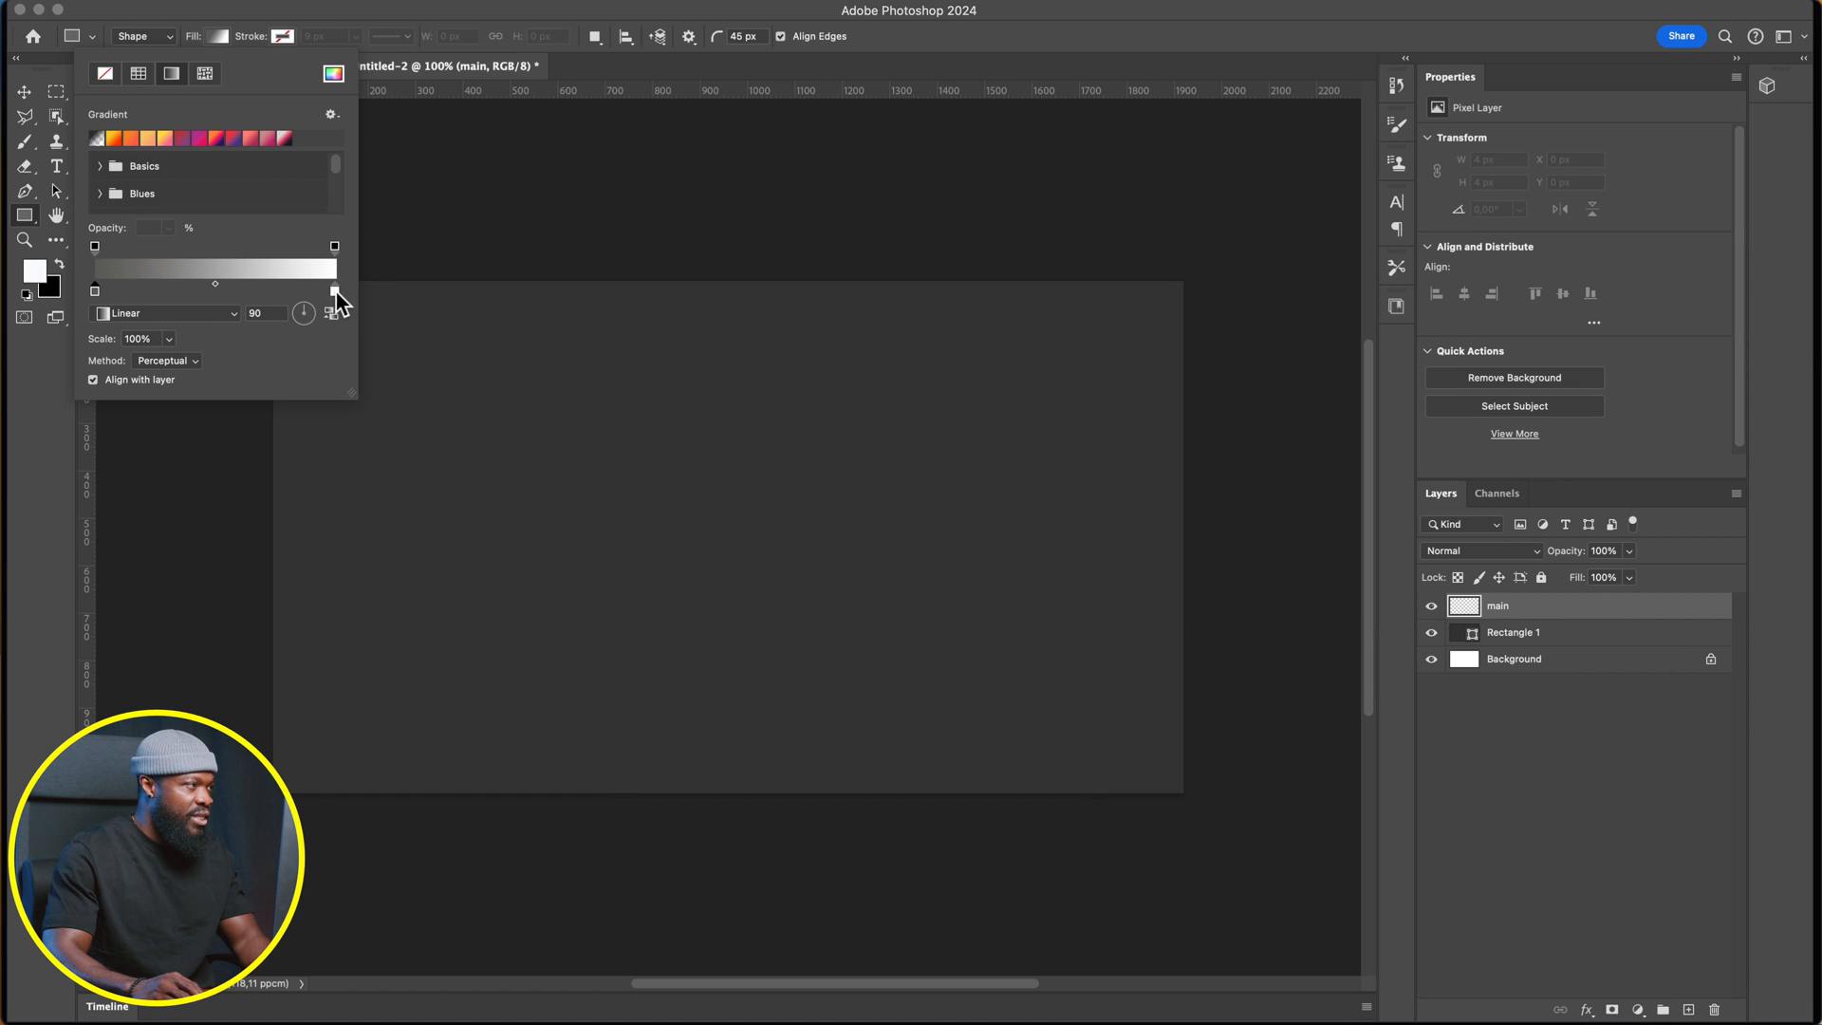
Draw a rounded rectangle about 247 x 259 px on the main layer and move it to the middle of the canvas
{"action": "left_click_drag", "start_coordinate": [524, 419], "coordinate": [642, 543]}
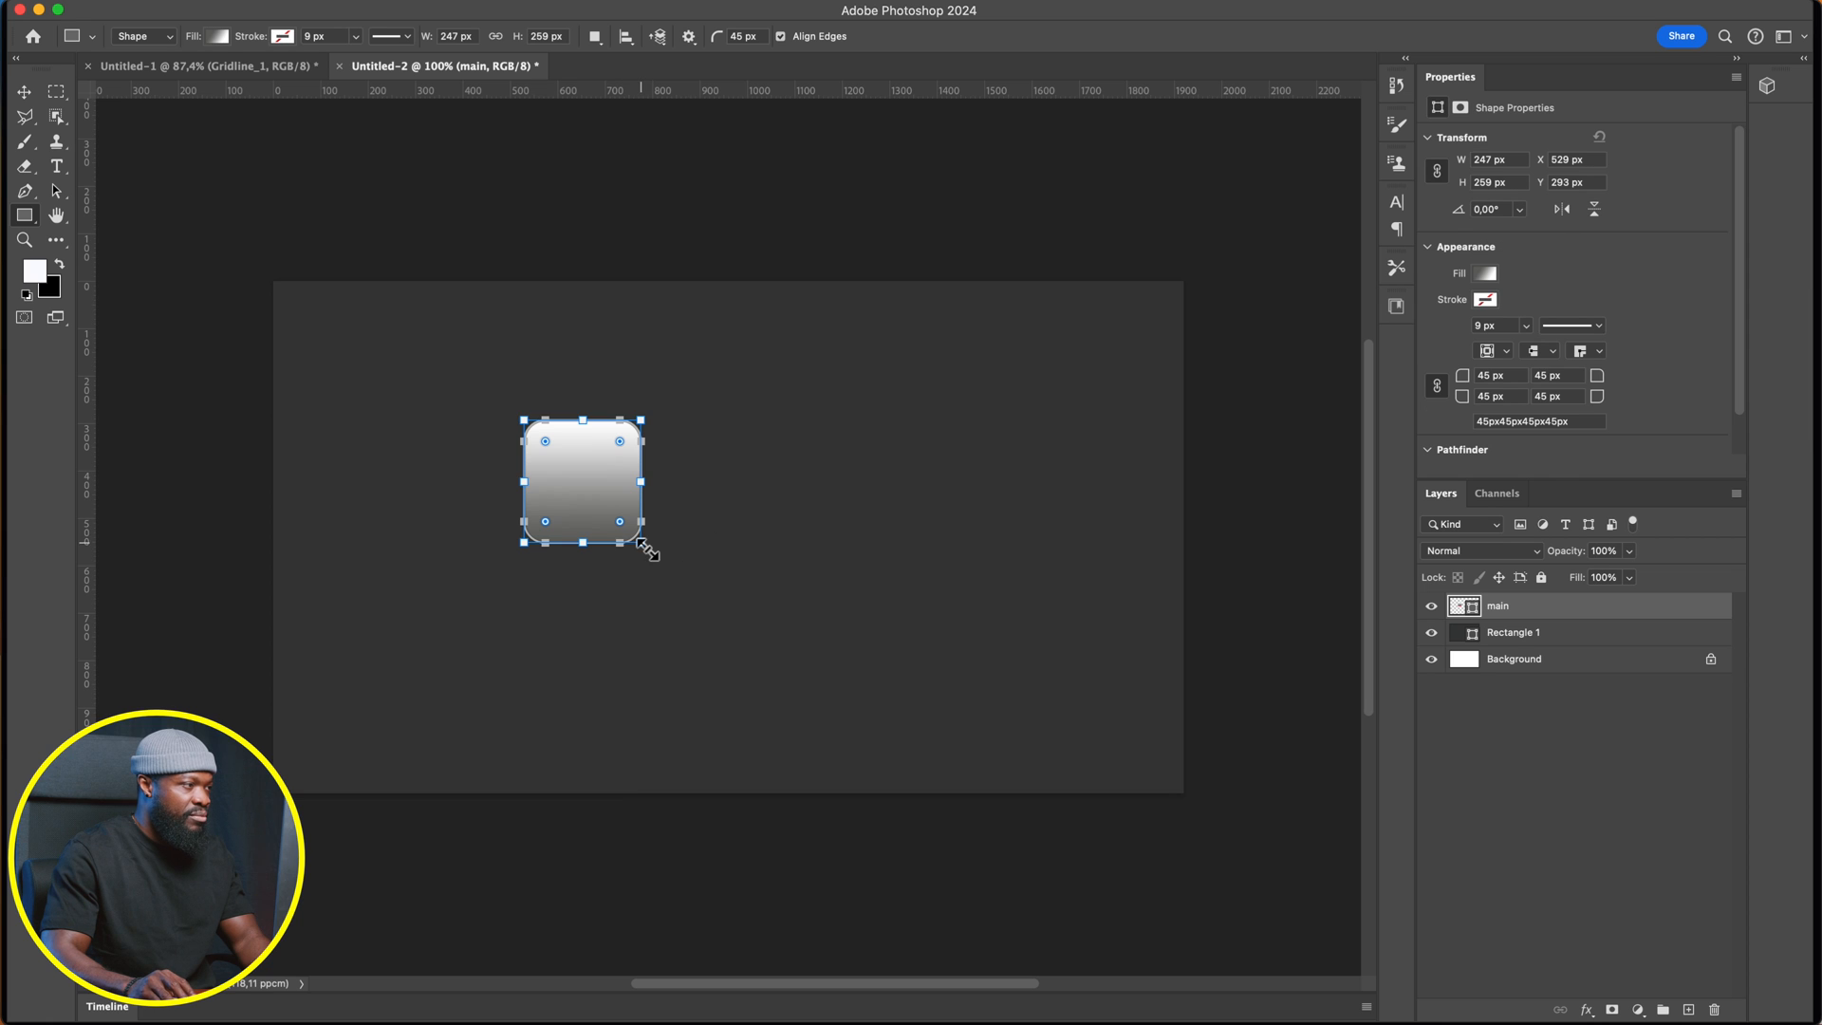
{"action": "left_click", "coordinate": [23, 91]}
{"action": "left_click", "coordinate": [610, 483]}
{"action": "left_click_drag", "start_coordinate": [610, 491], "coordinate": [735, 534]}
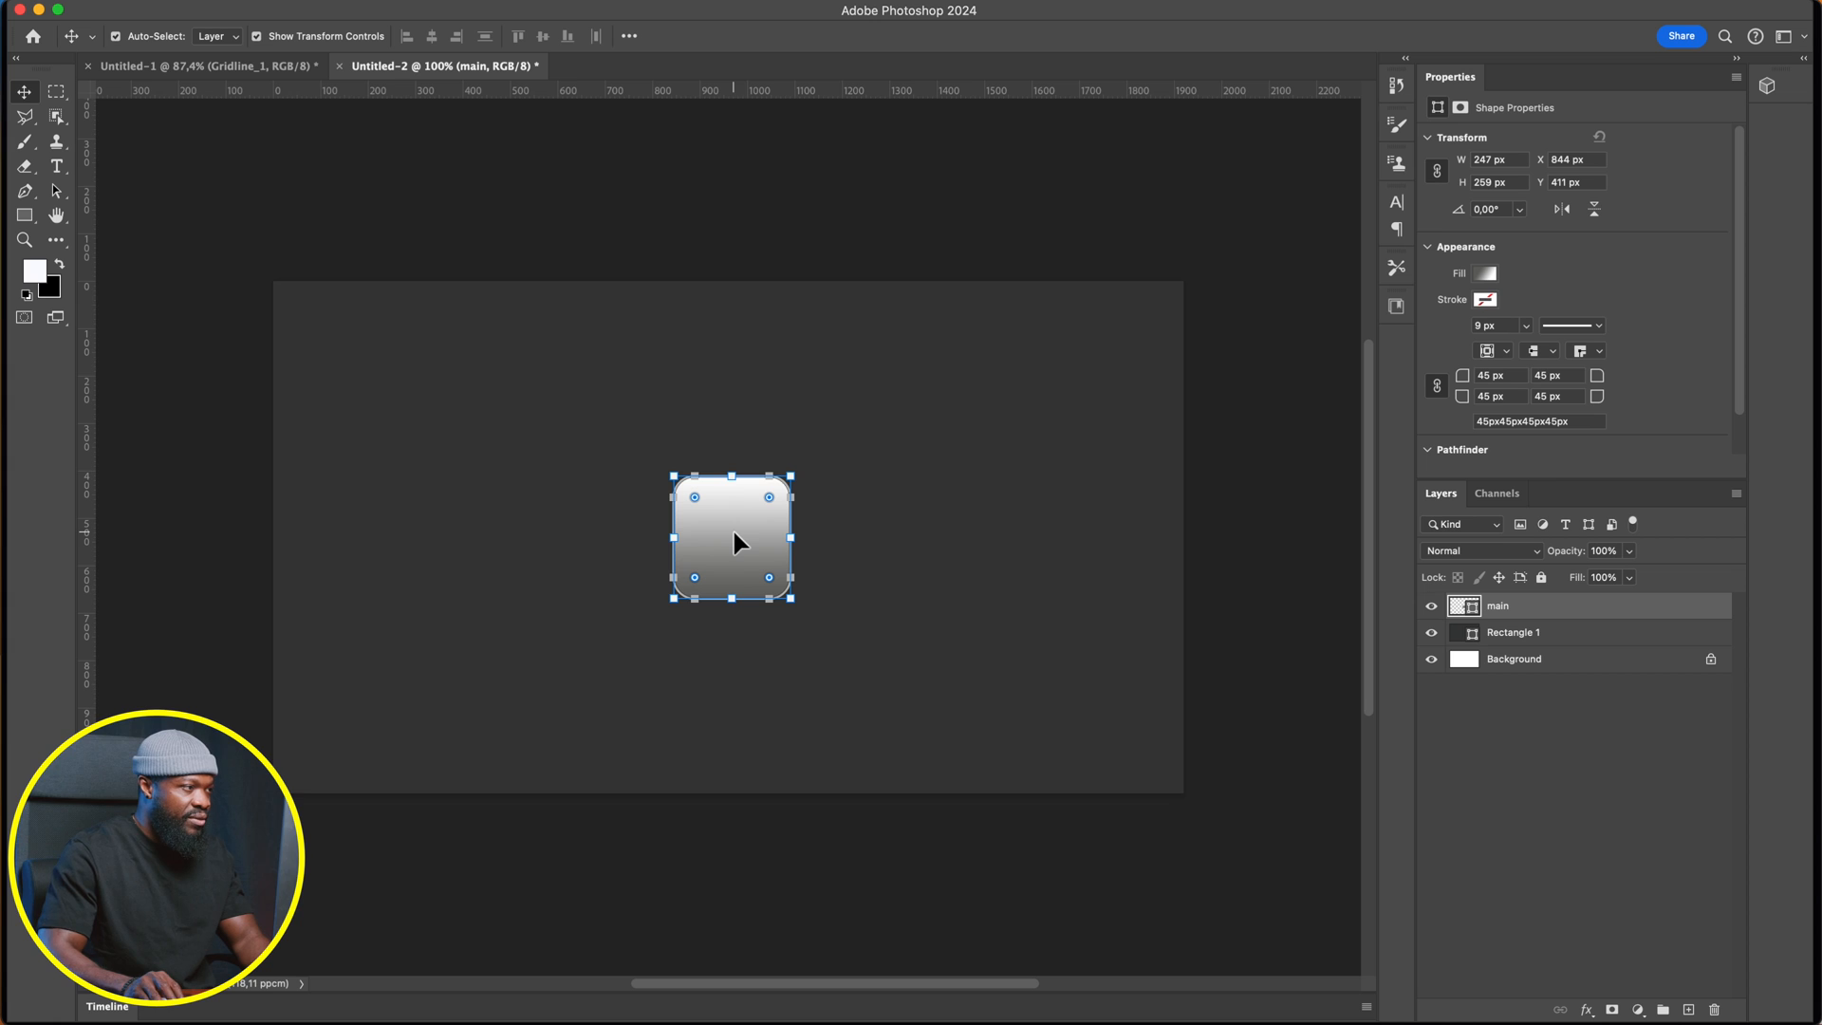
Set the angle of the small rounded rectangle's gradient fill to 135
{"action": "left_click", "coordinate": [26, 216]}
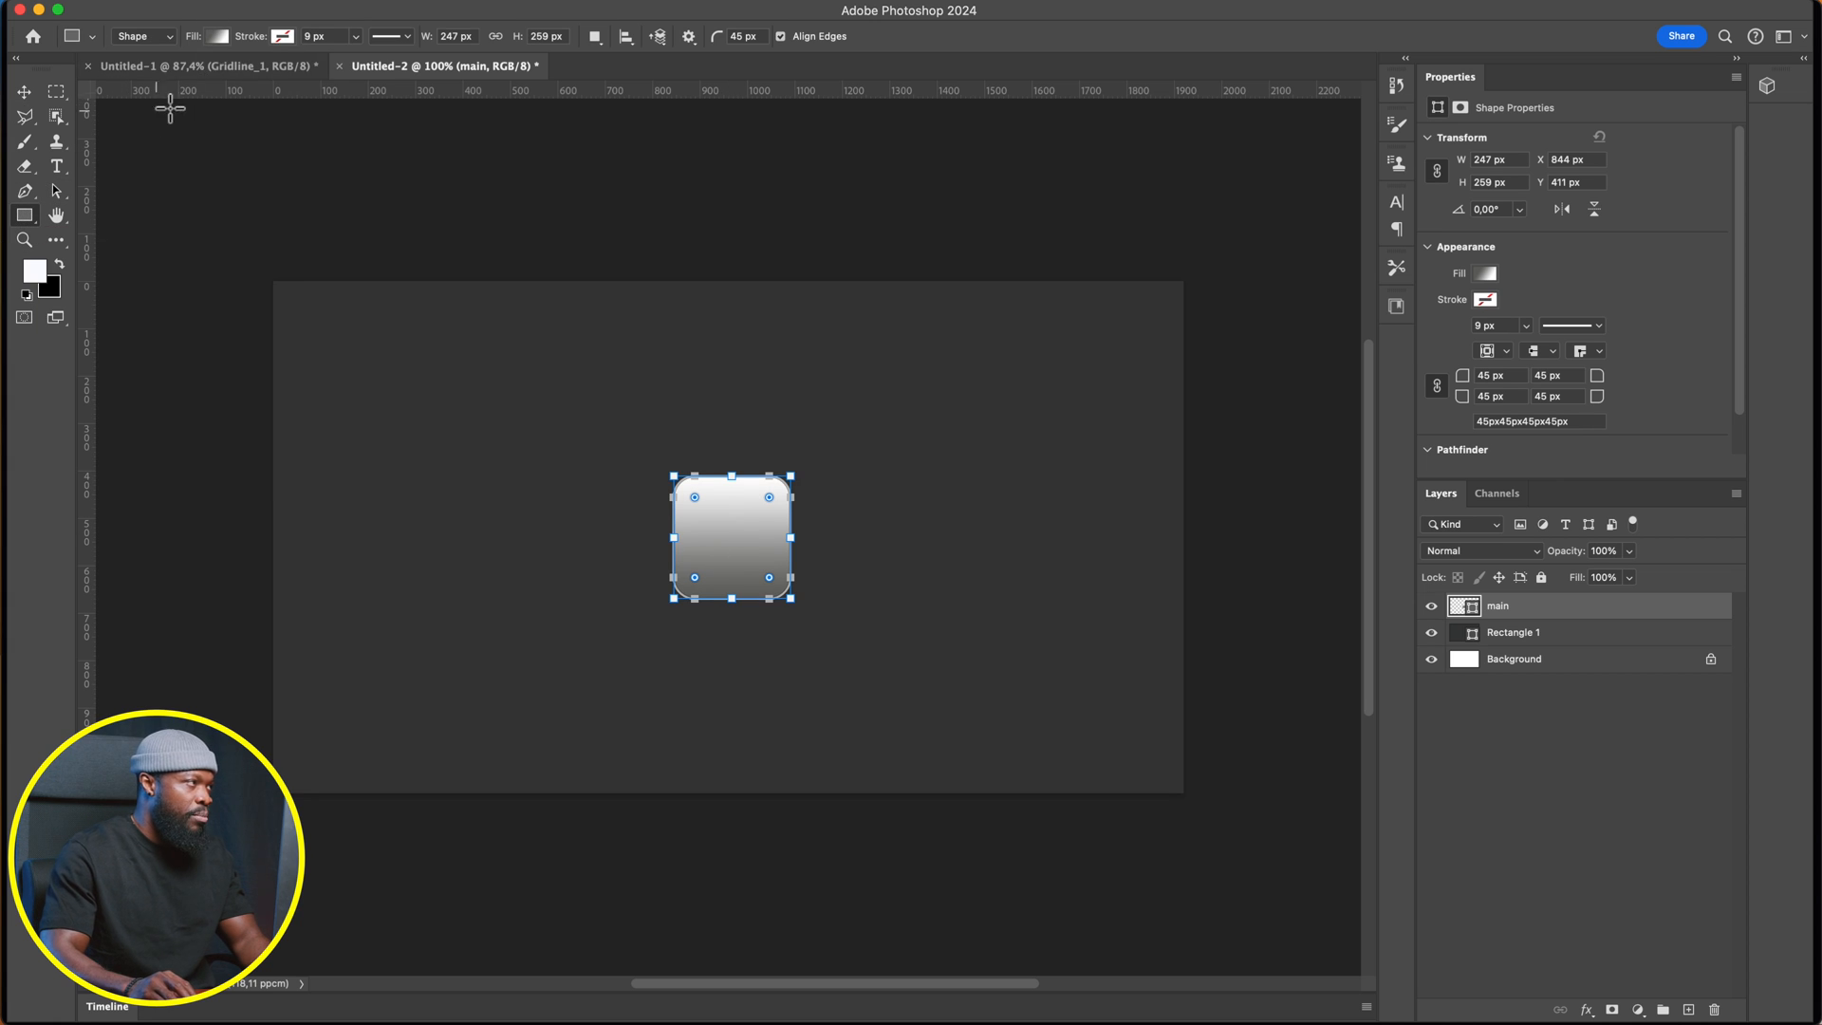
{"action": "left_click", "coordinate": [219, 38]}
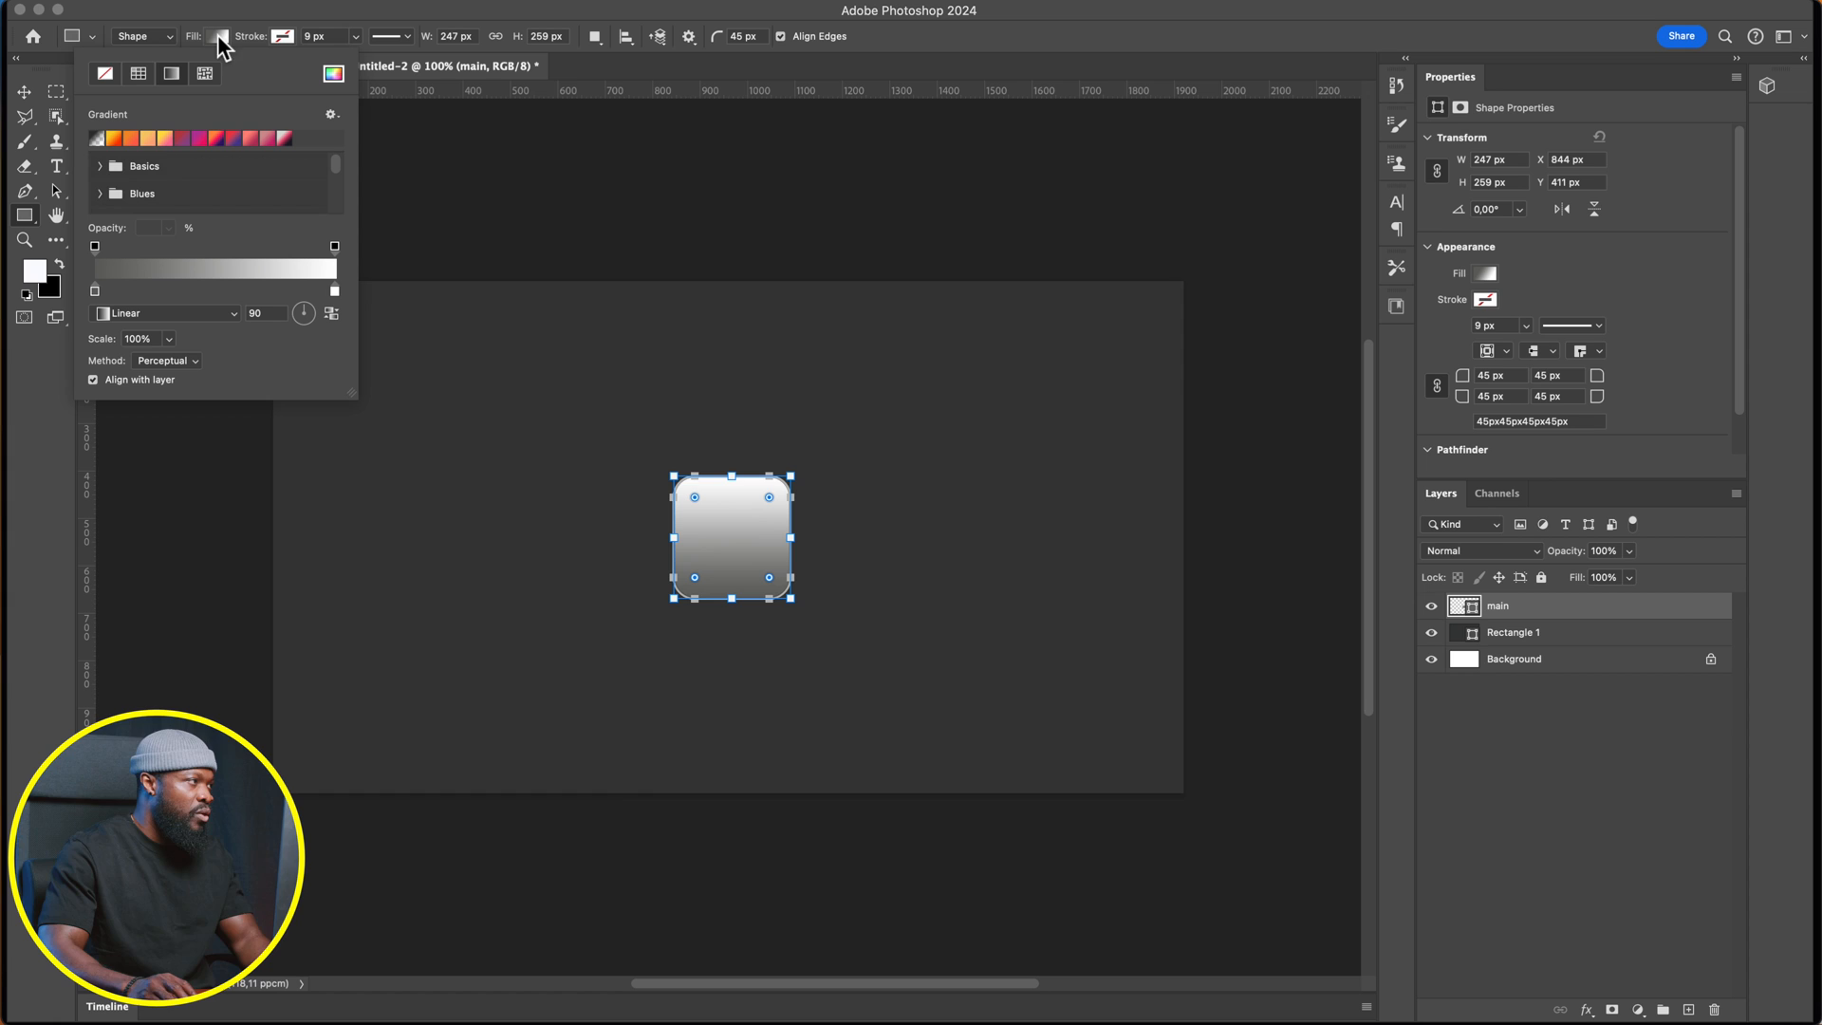
{"action": "double_click", "coordinate": [261, 313]}
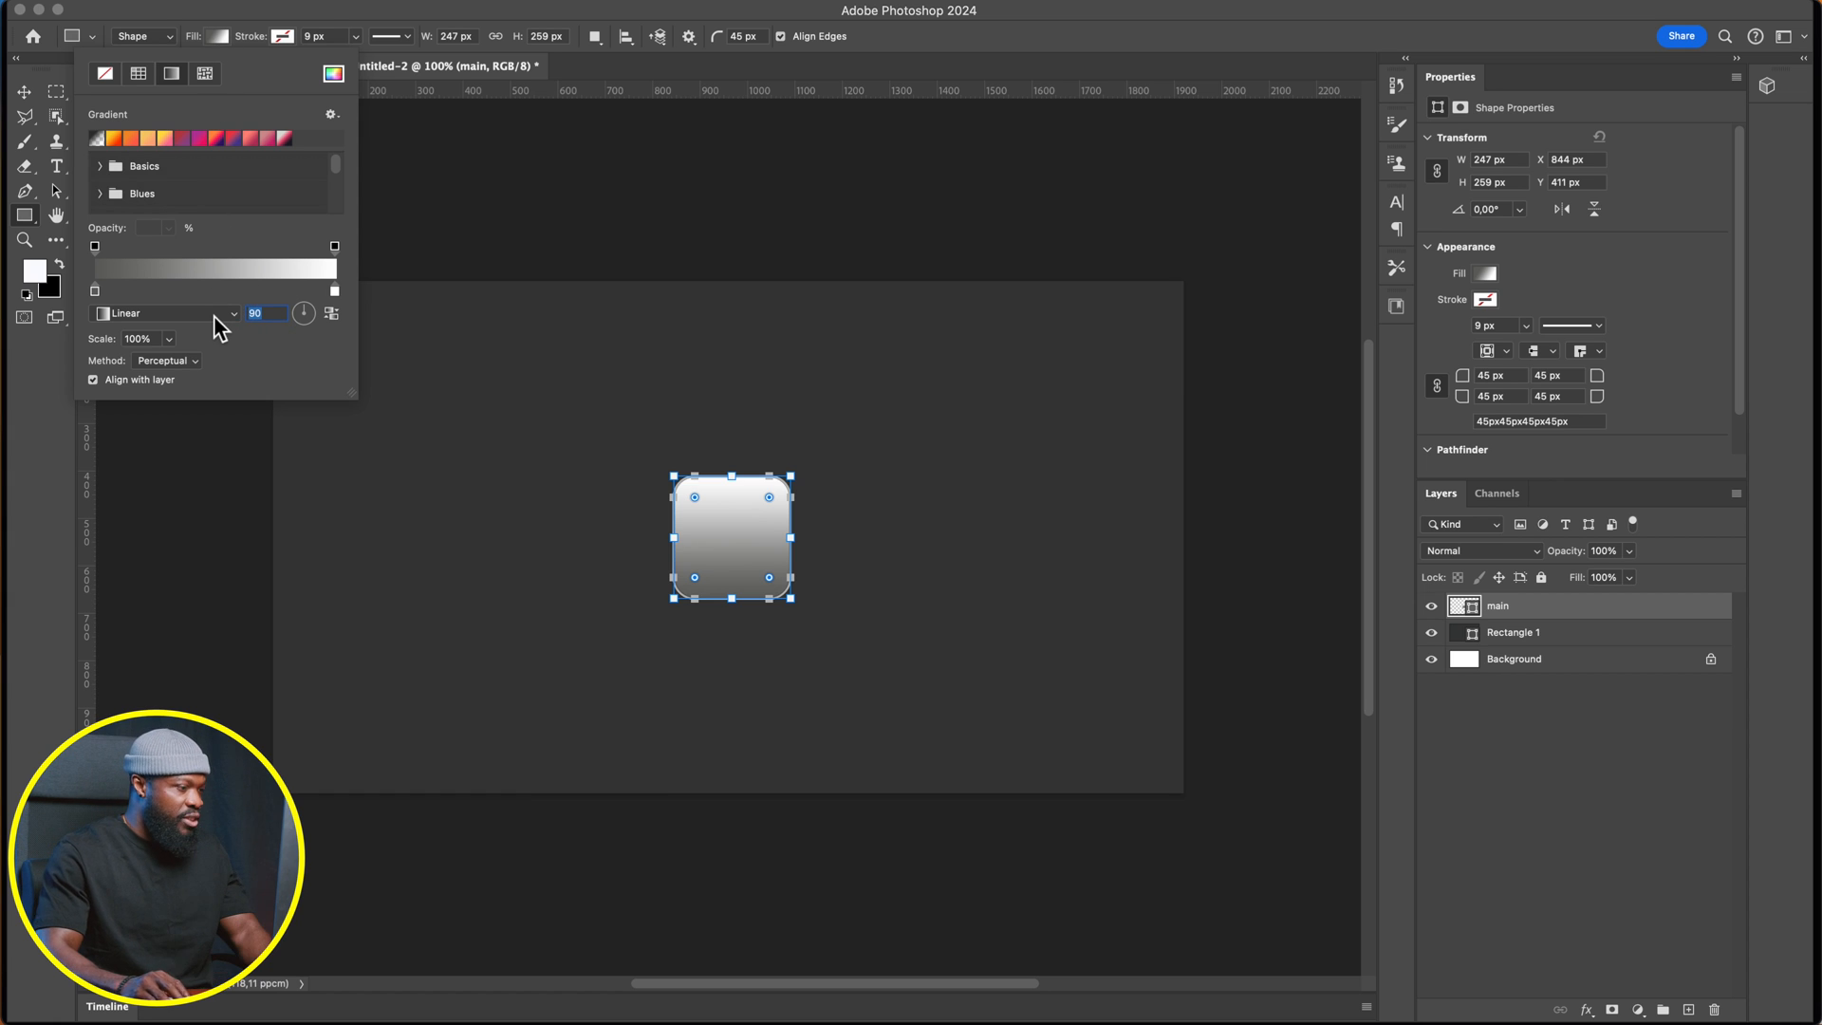
{"action": "type", "text": "135"}
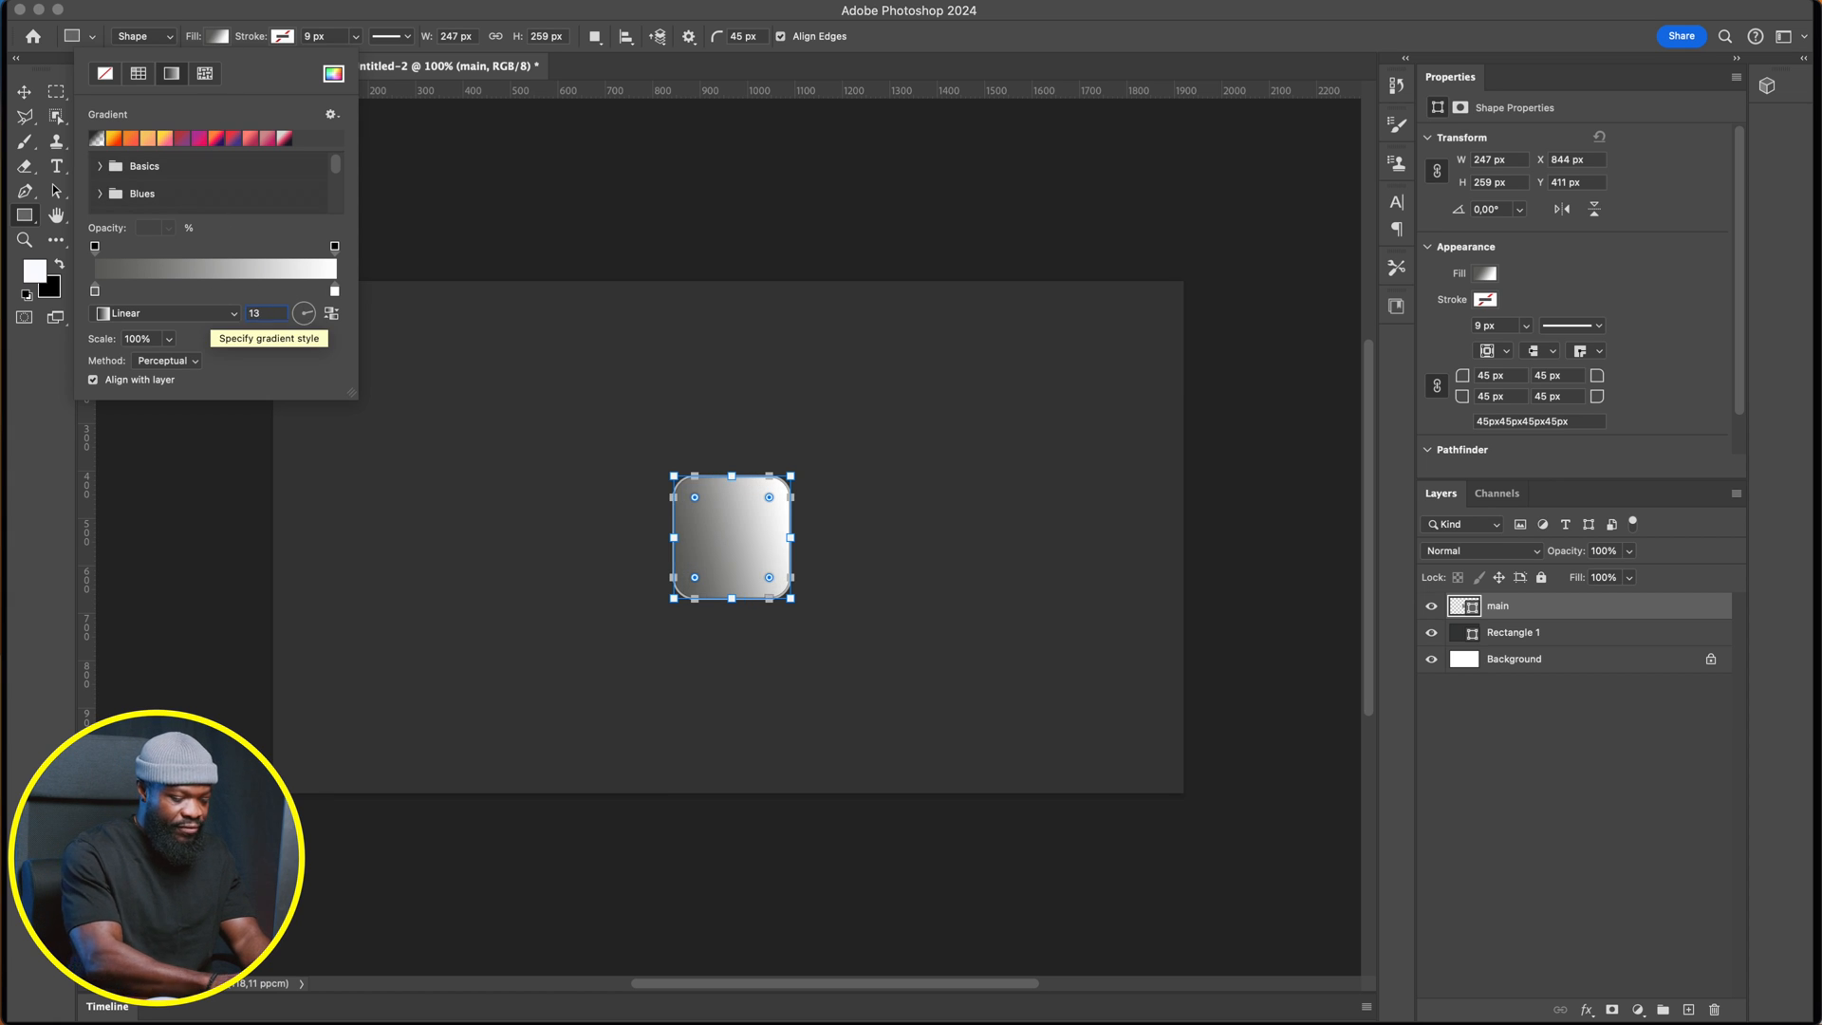
{"action": "key", "text": "Return"}
Rotate the small rectangle's gradient to about -128 degrees and shift its gray color stop toward the middle of the gradient
{"action": "left_click", "coordinate": [220, 38]}
{"action": "left_click_drag", "start_coordinate": [296, 309], "coordinate": [304, 325]}
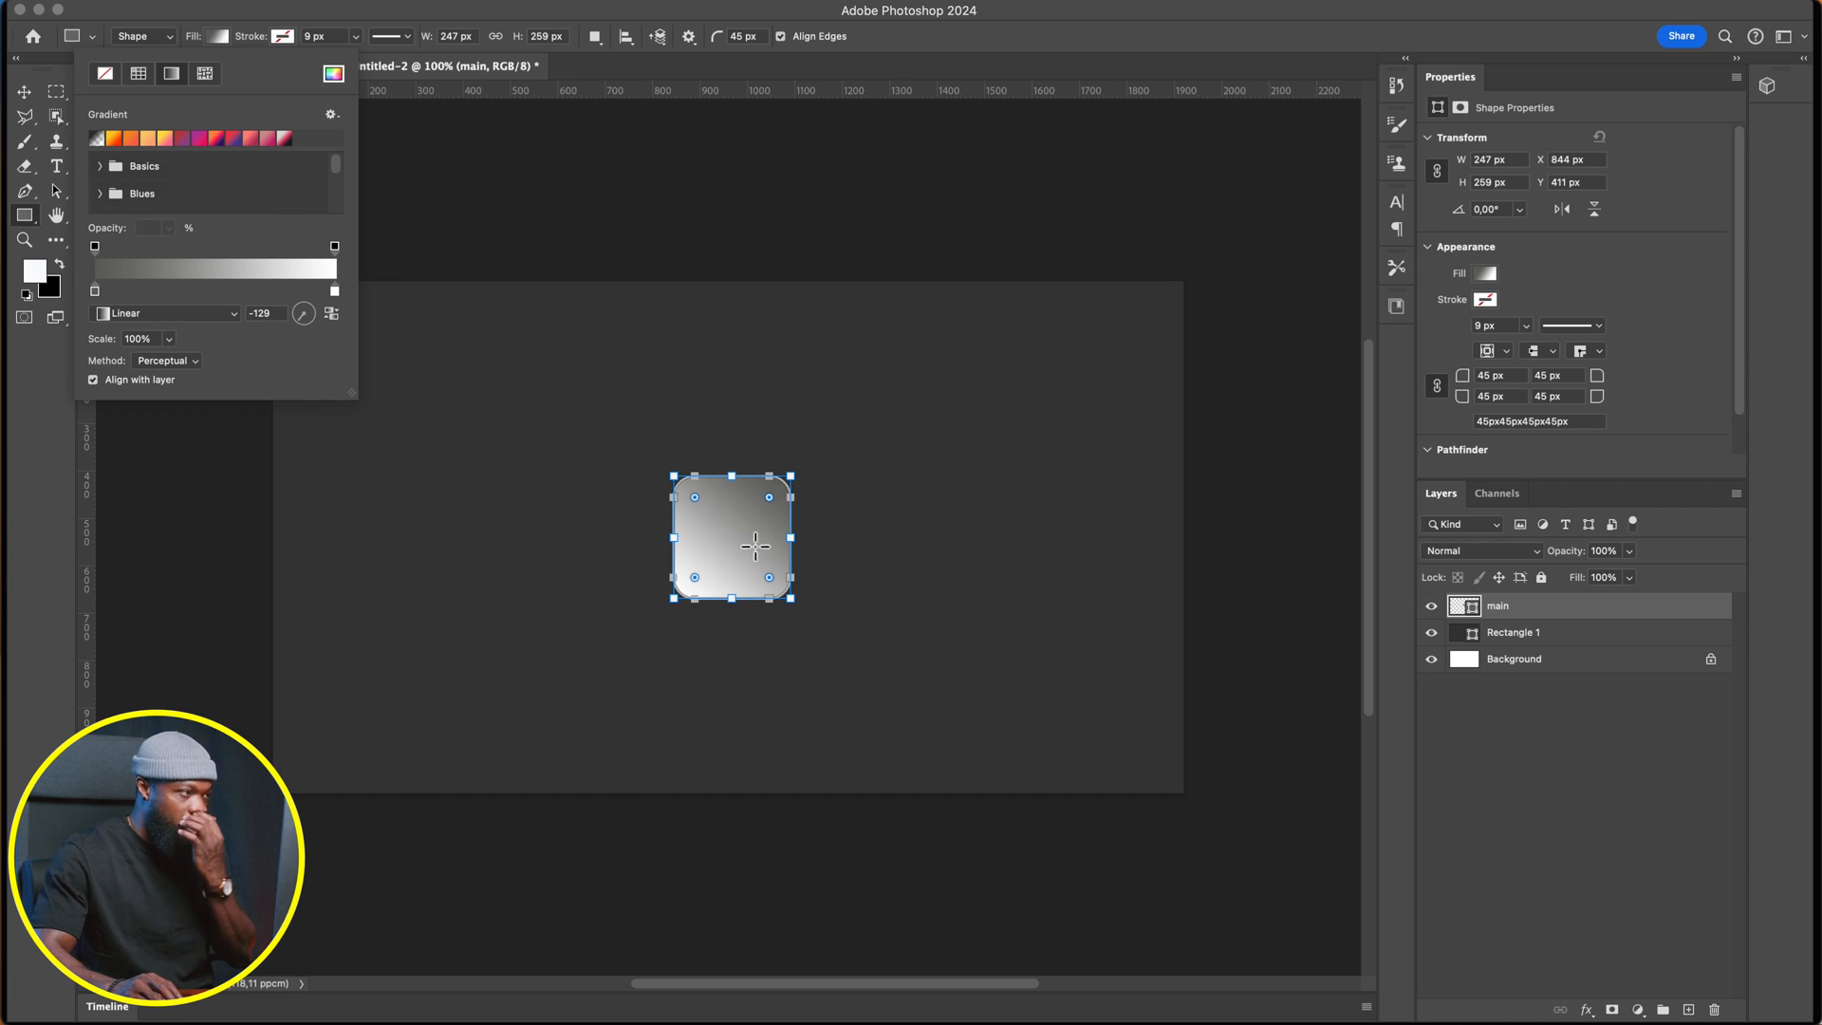
{"action": "left_click", "coordinate": [299, 320]}
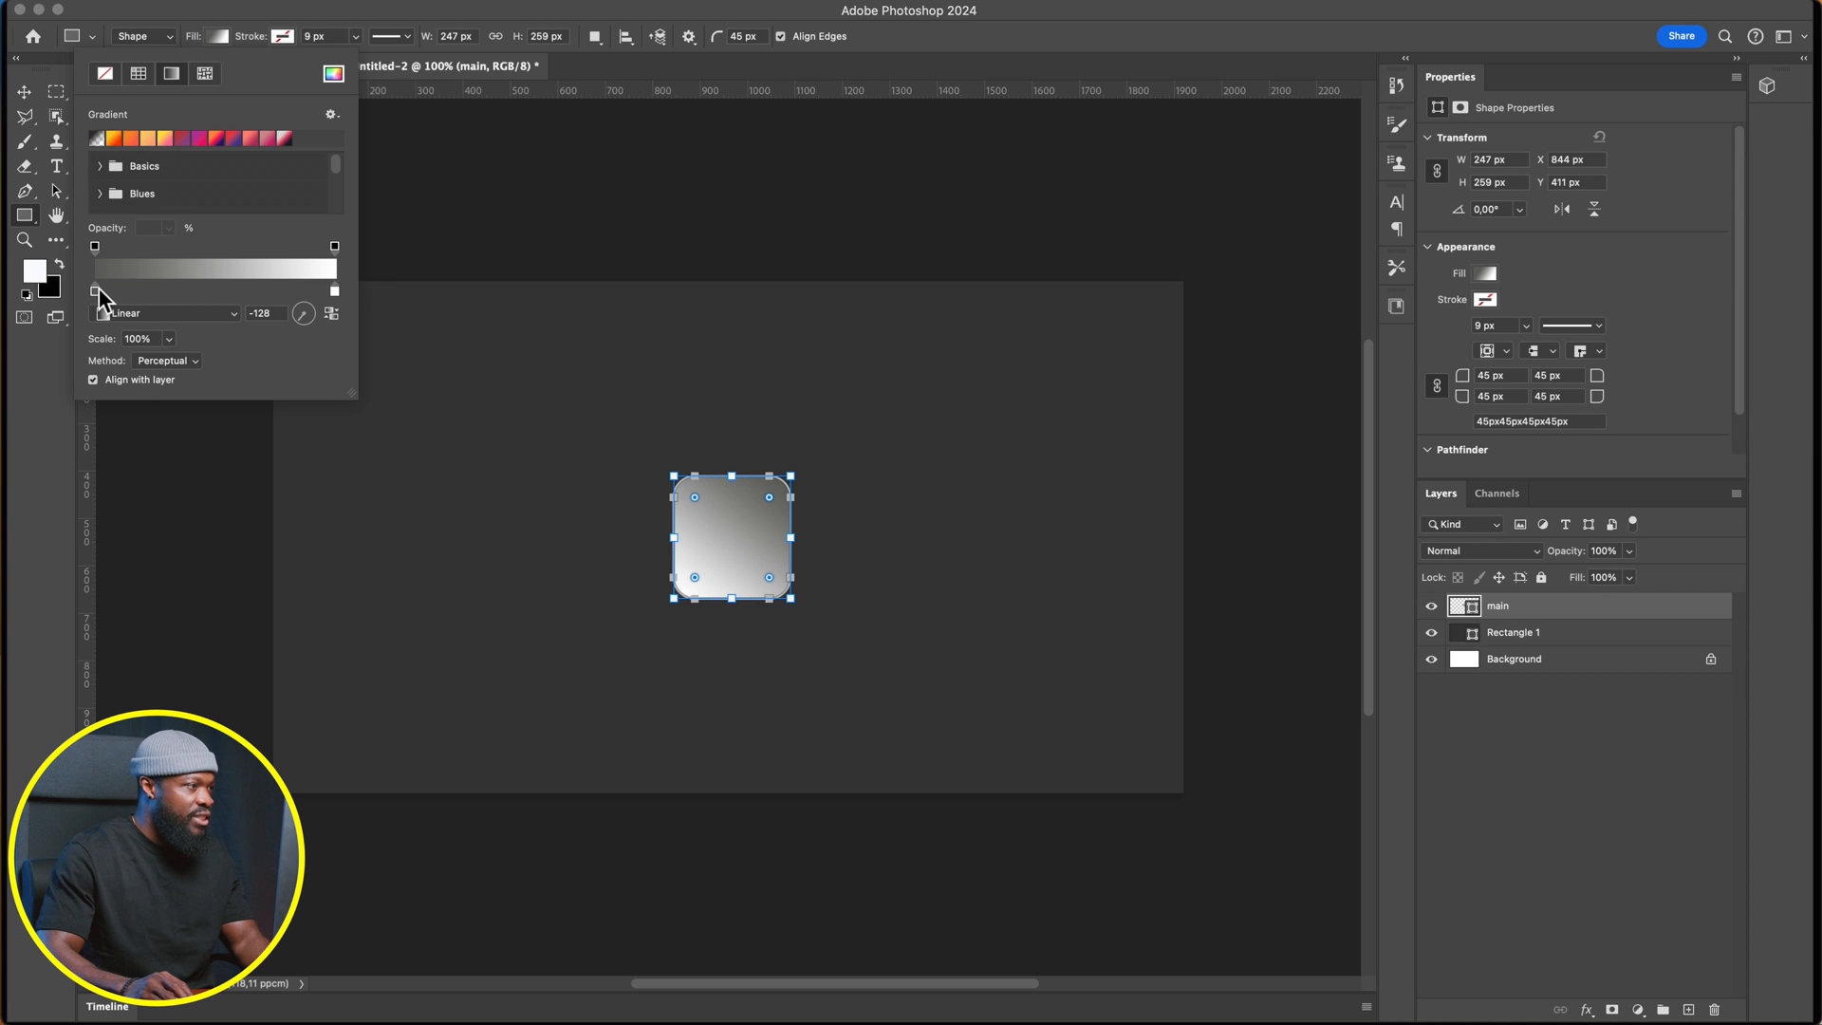
{"action": "left_click_drag", "start_coordinate": [98, 291], "coordinate": [148, 289]}
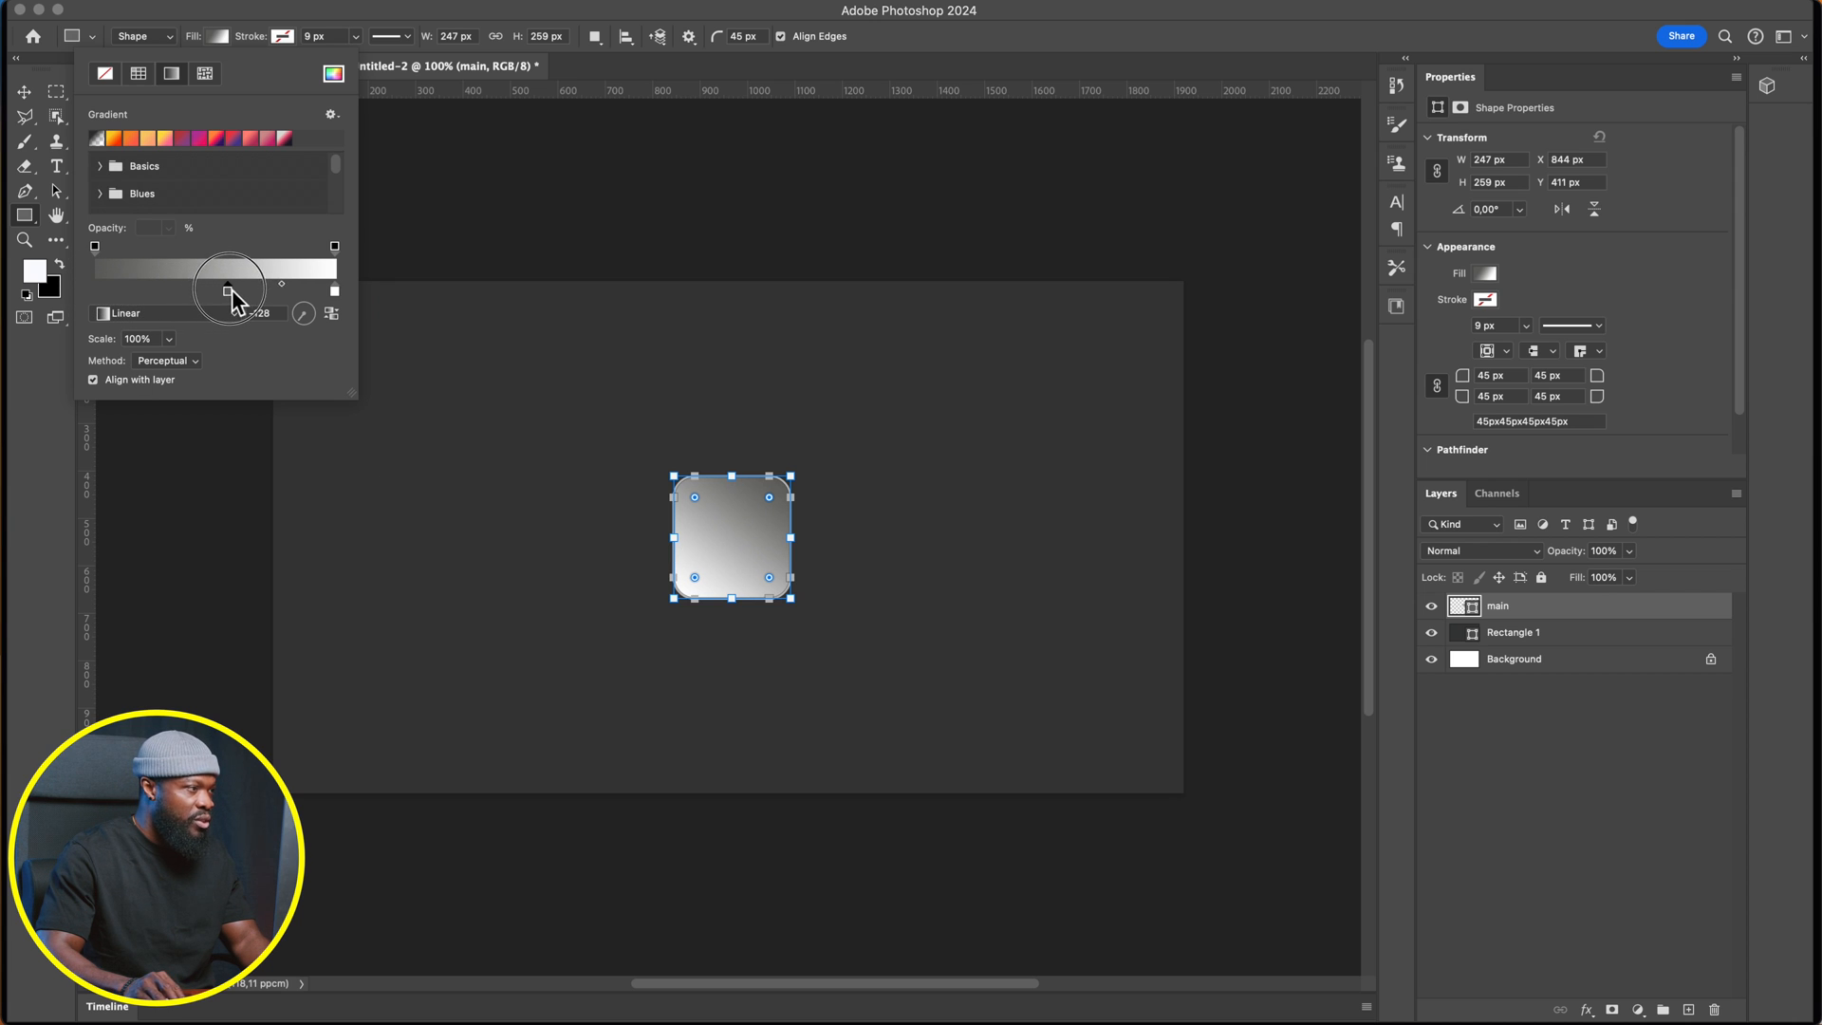
Reshape the rounded square's gradient fill by moving the grey colour stop slightly before the ramp's middle and setting the scale to 173%
{"action": "left_click_drag", "start_coordinate": [231, 288], "coordinate": [232, 293]}
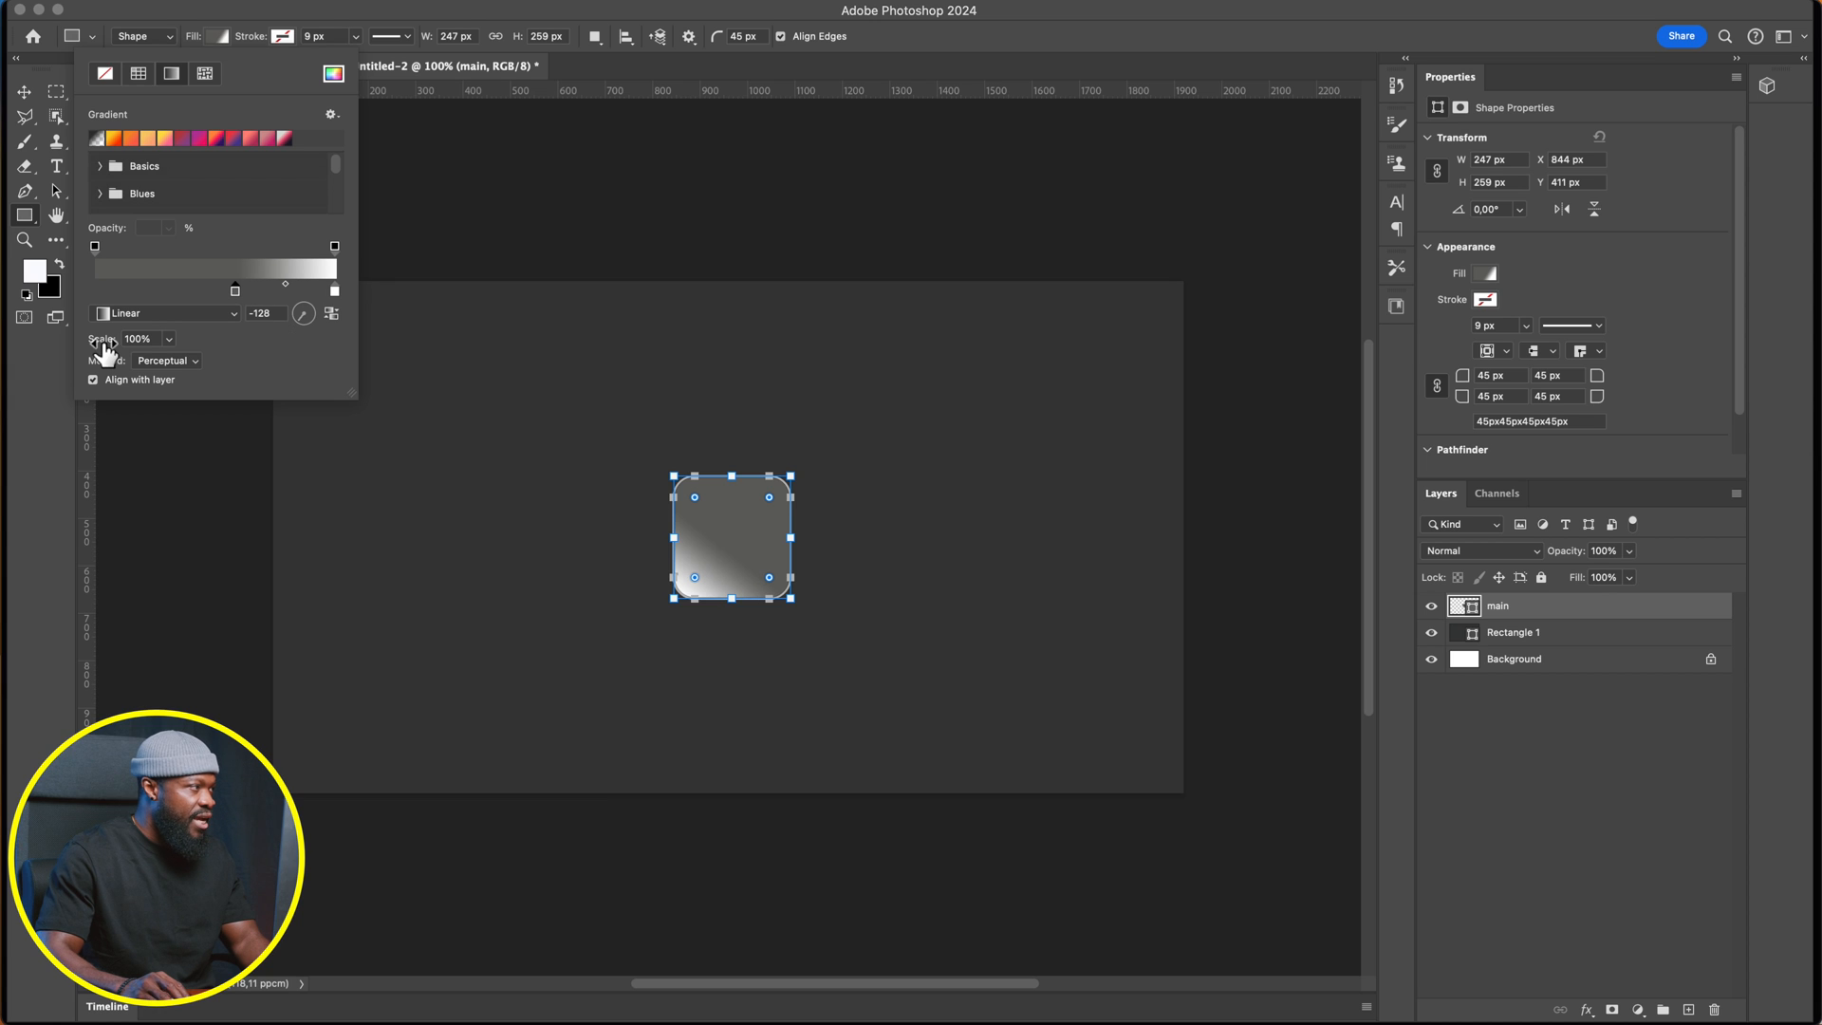
{"action": "left_click_drag", "start_coordinate": [103, 340], "coordinate": [171, 347]}
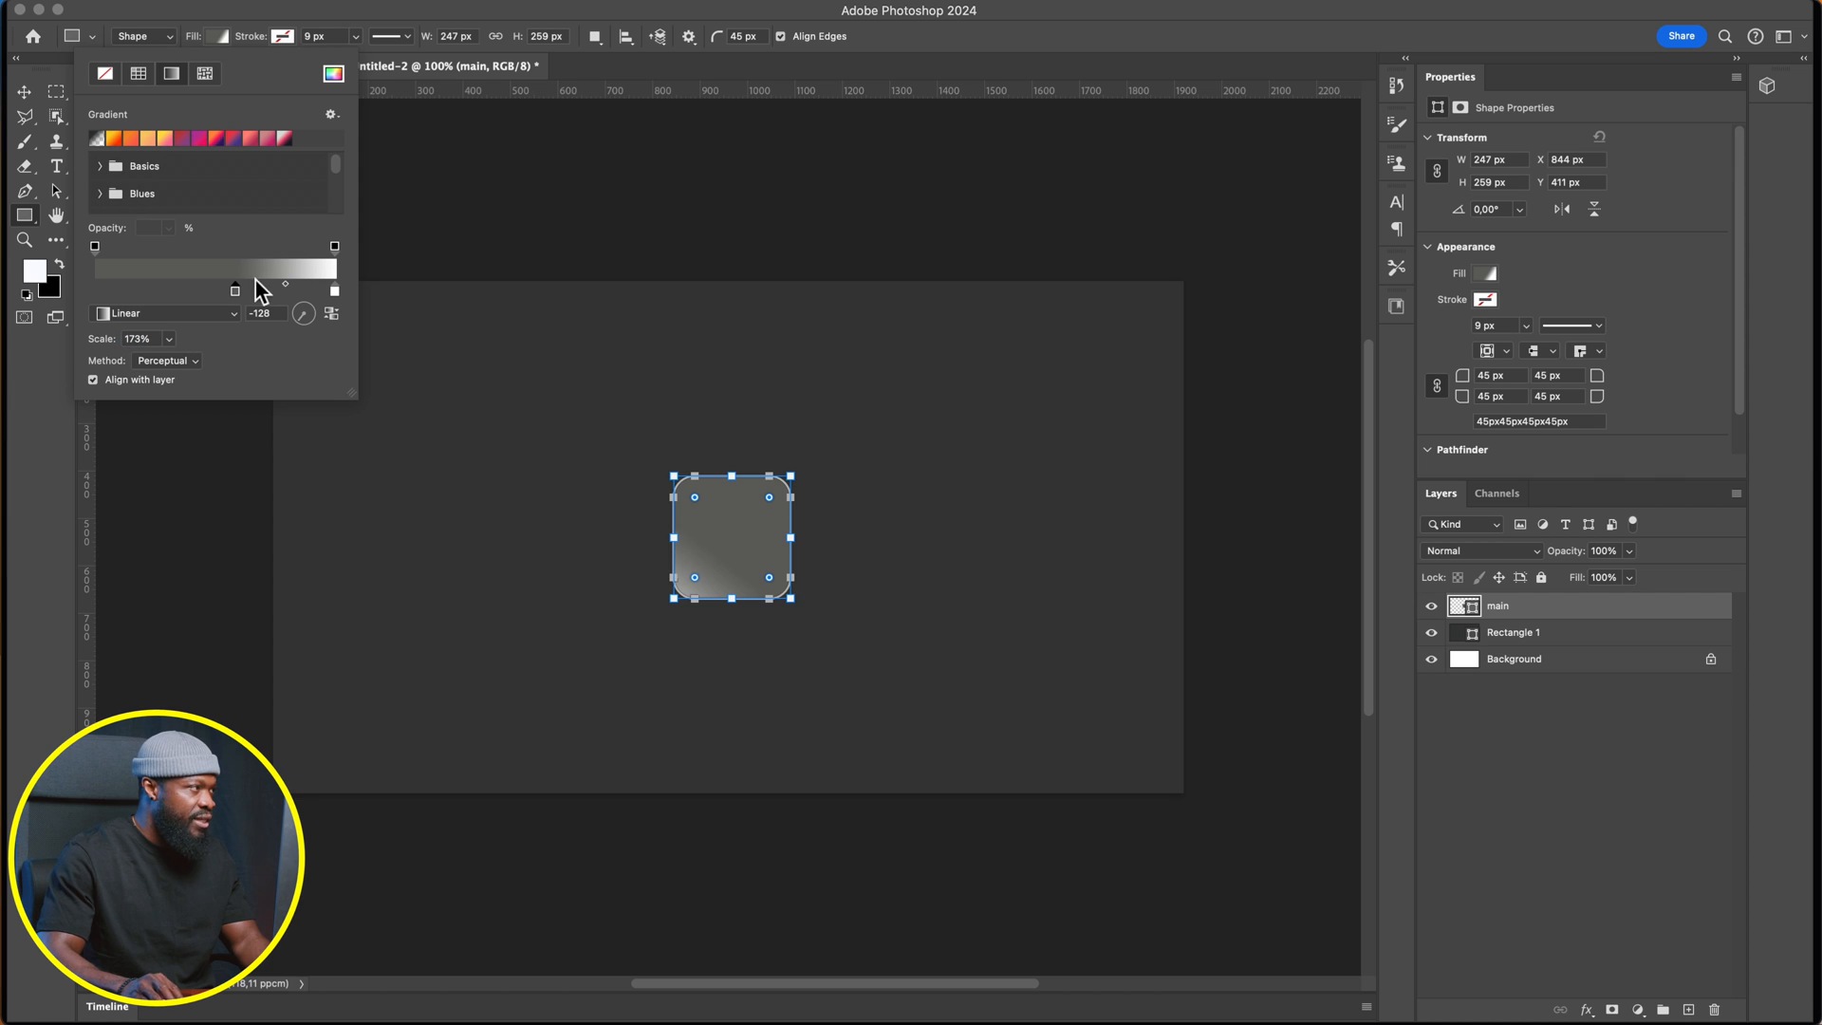
{"action": "left_click_drag", "start_coordinate": [235, 289], "coordinate": [205, 291]}
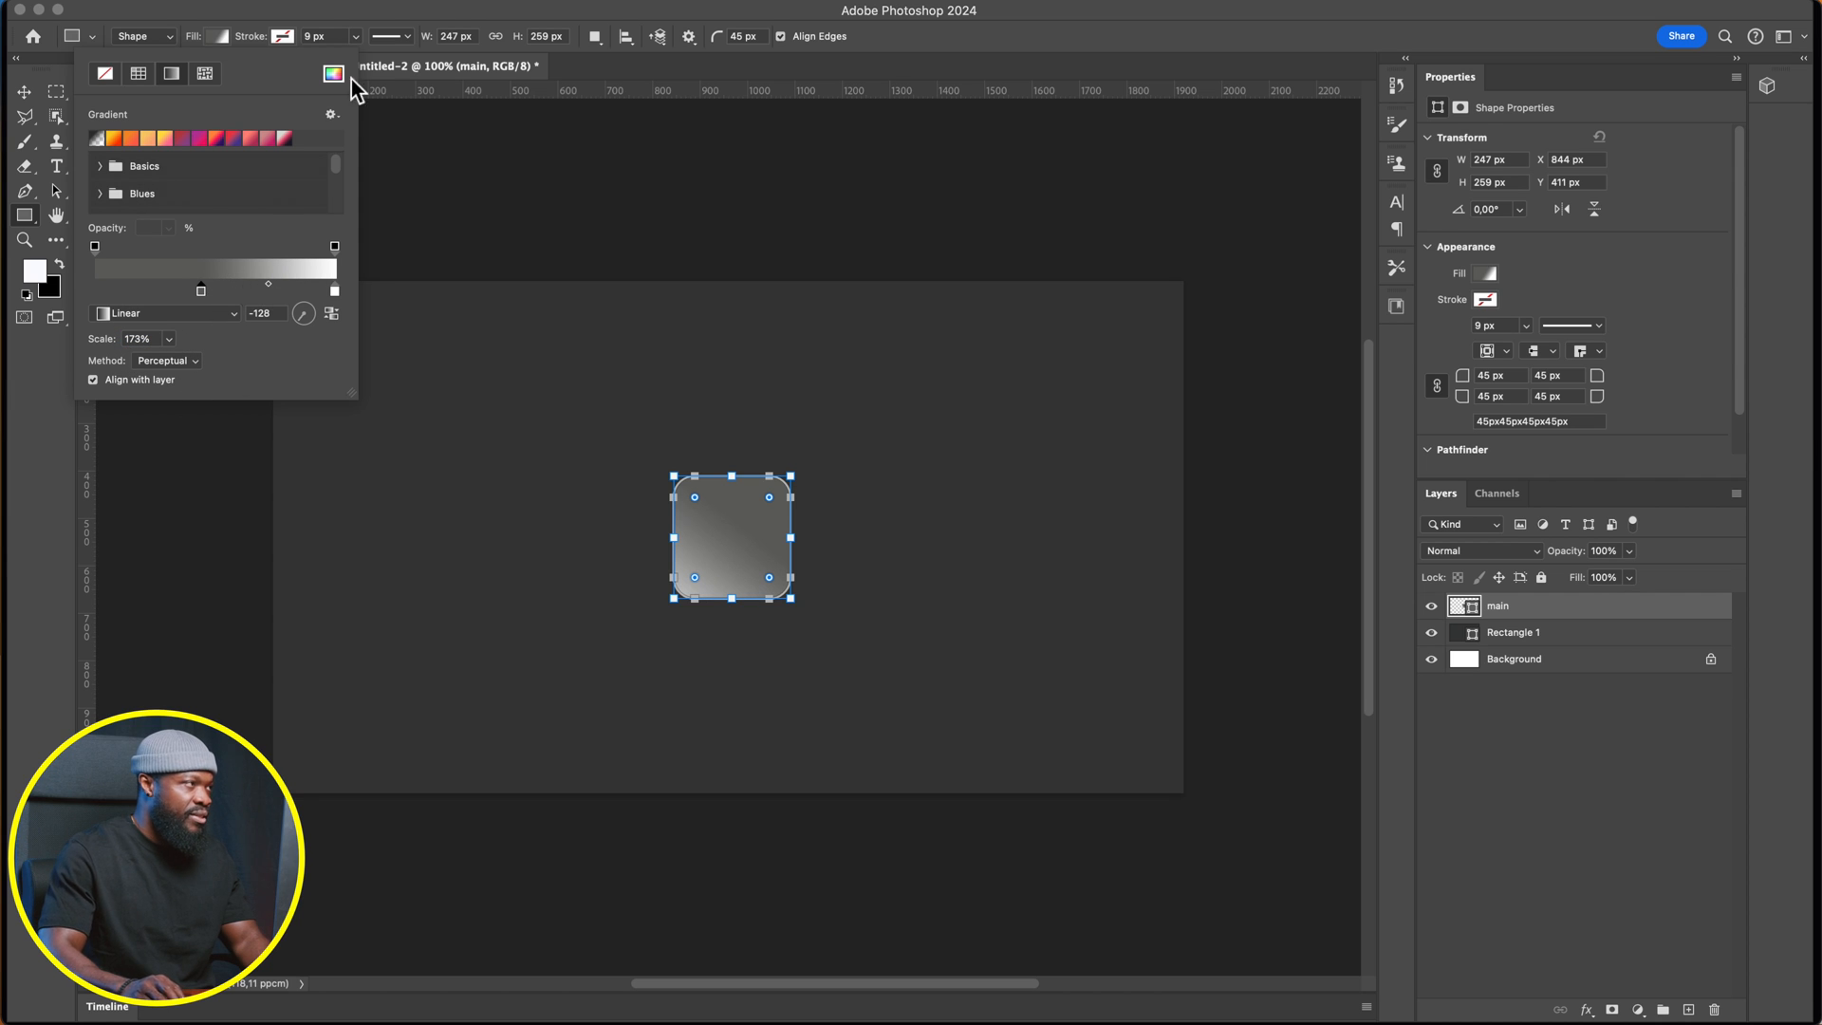
{"action": "left_click", "coordinate": [214, 42]}
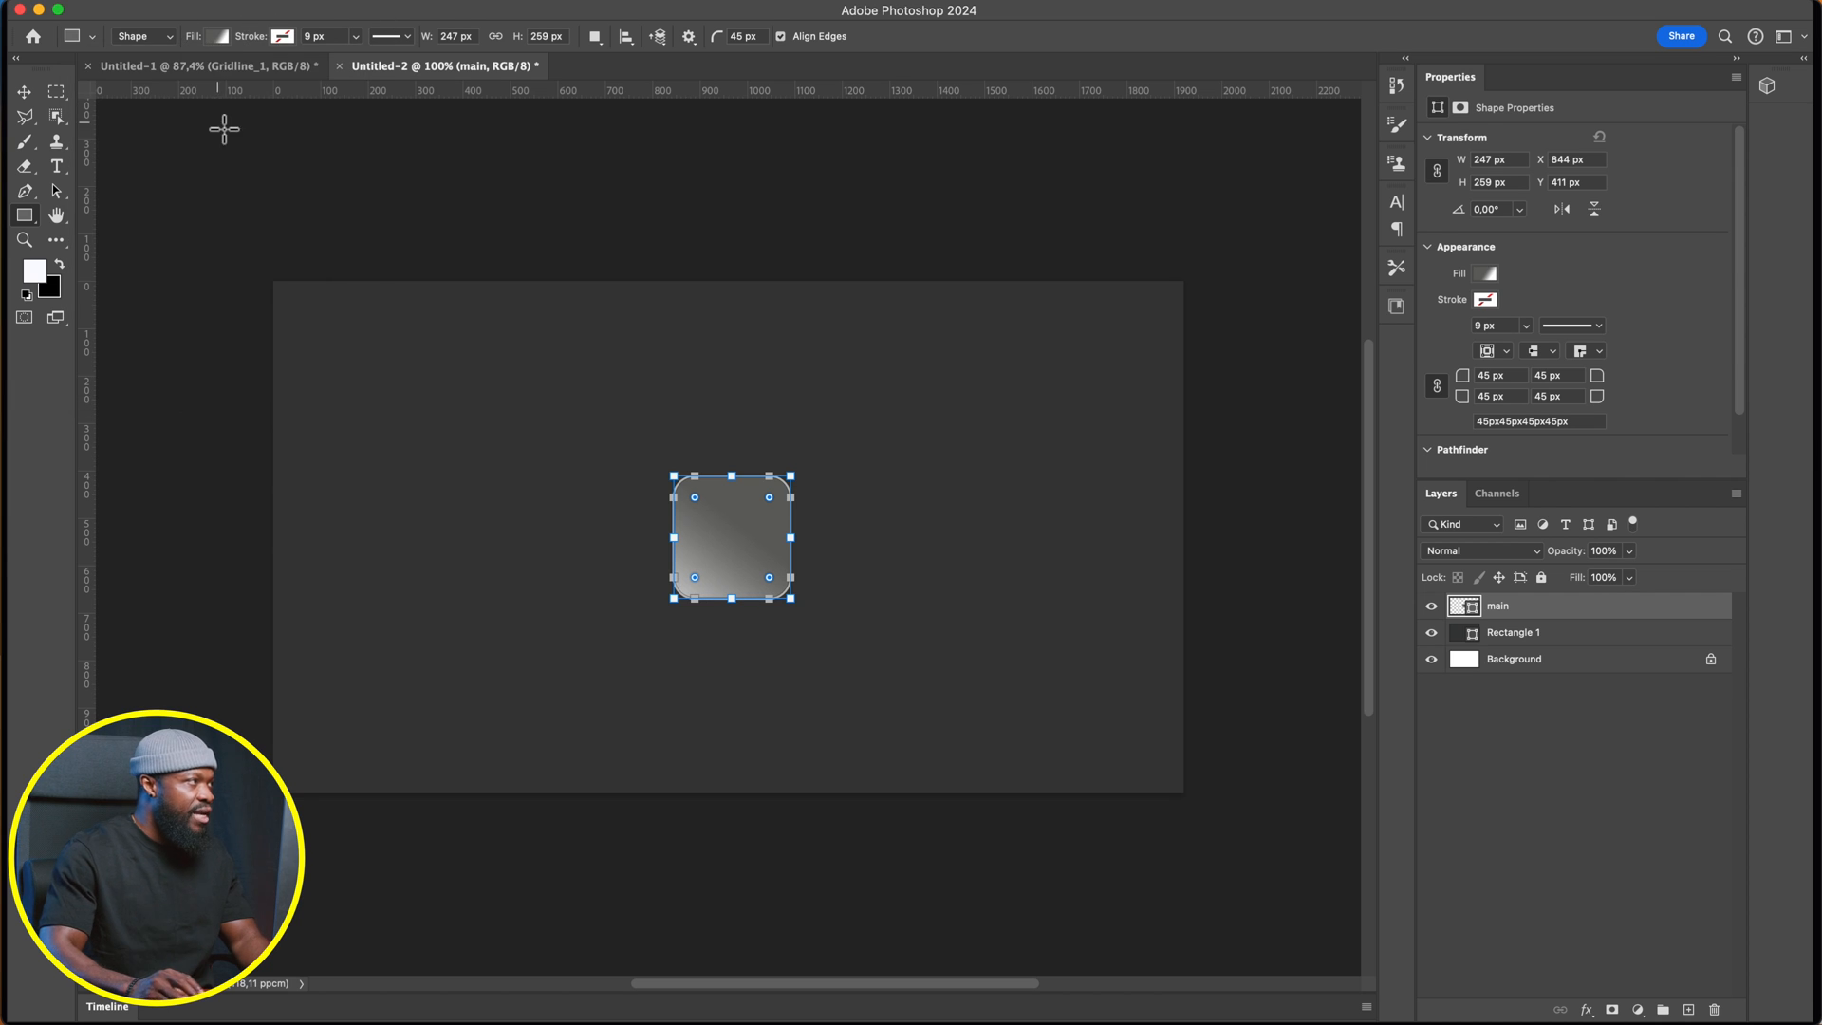
Align the main layer's square to the horizontal and vertical centre of the Background layer
{"action": "left_click", "coordinate": [24, 93]}
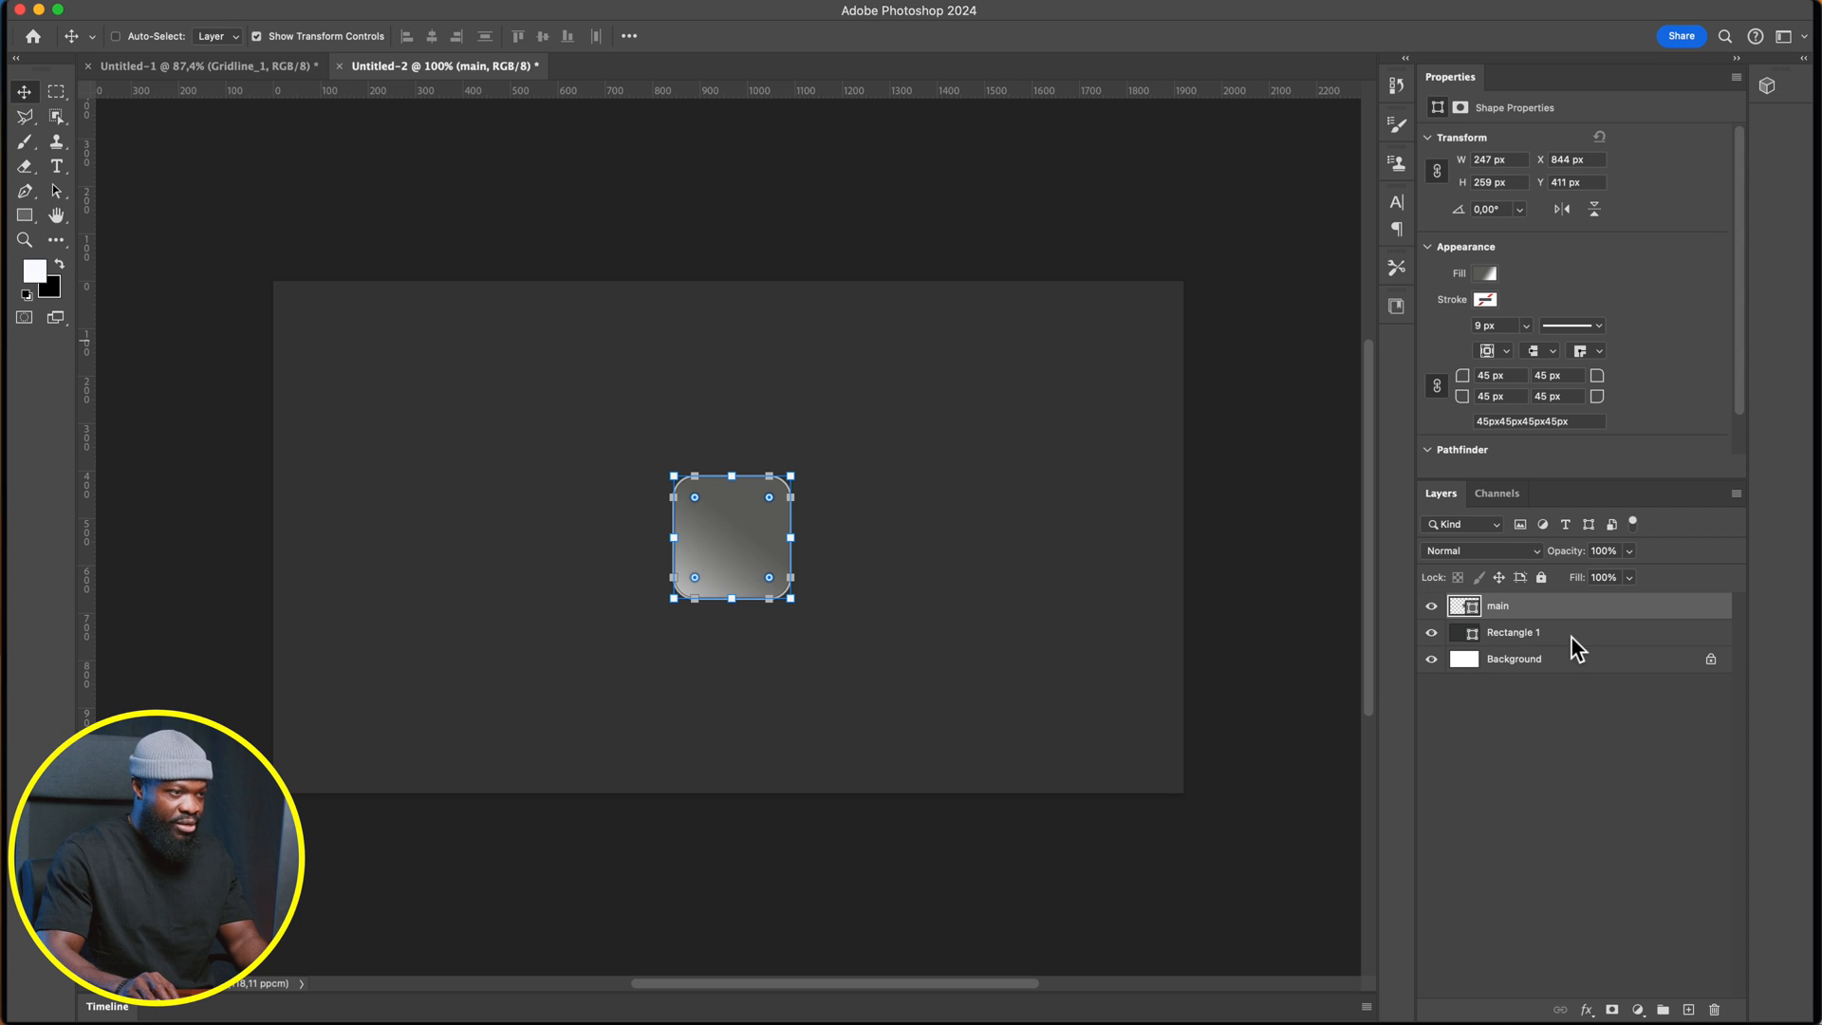
{"action": "left_click", "coordinate": [1471, 661], "text": "super"}
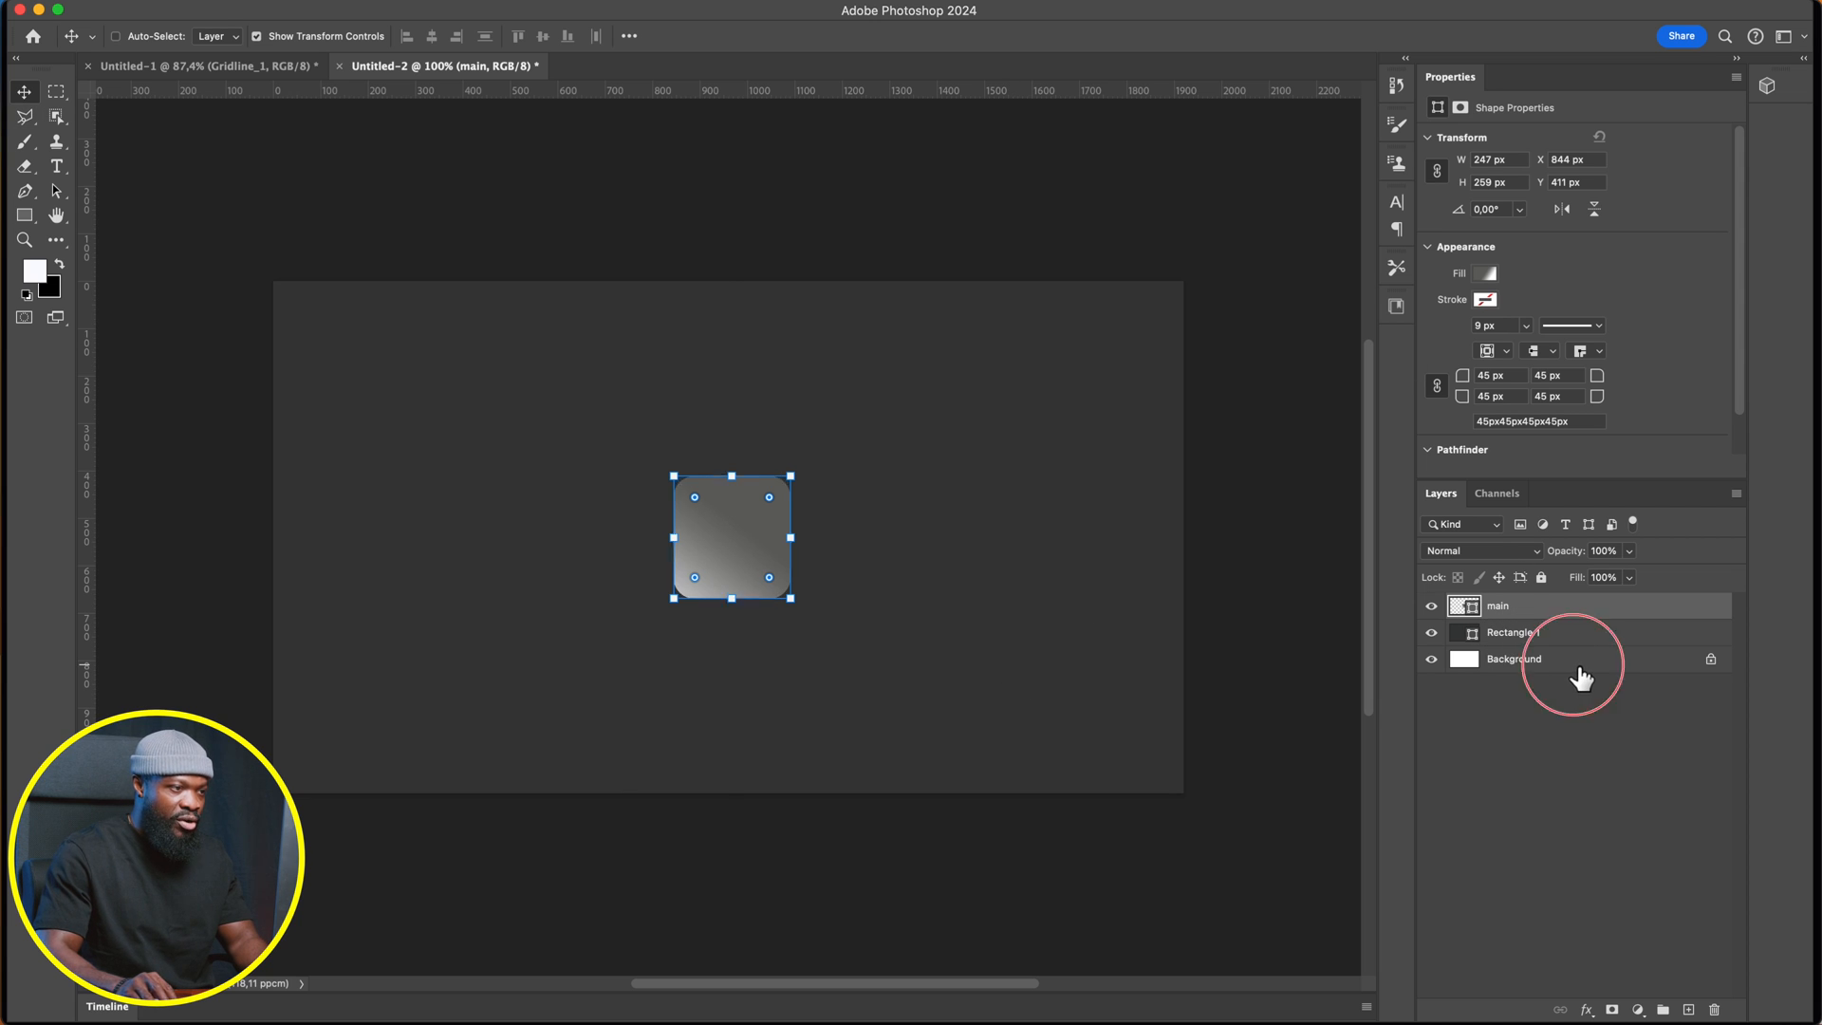
{"action": "left_click", "coordinate": [433, 37]}
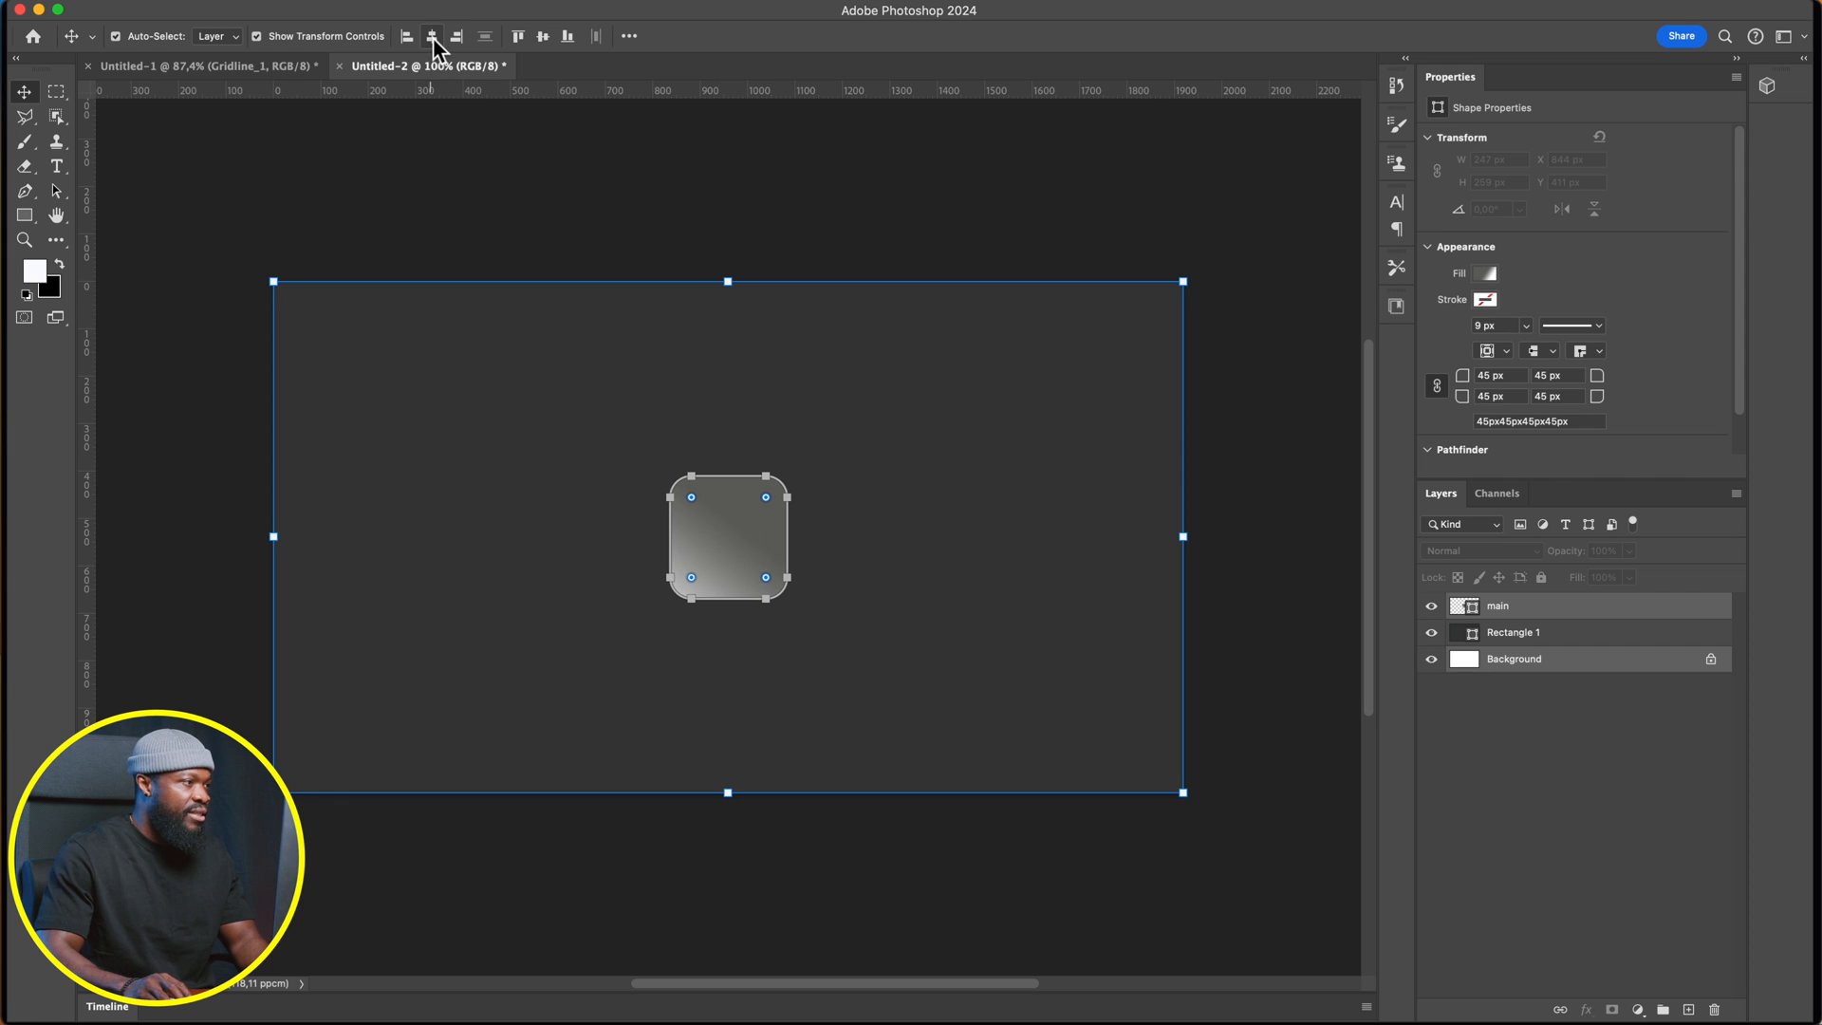
{"action": "left_click", "coordinate": [544, 38]}
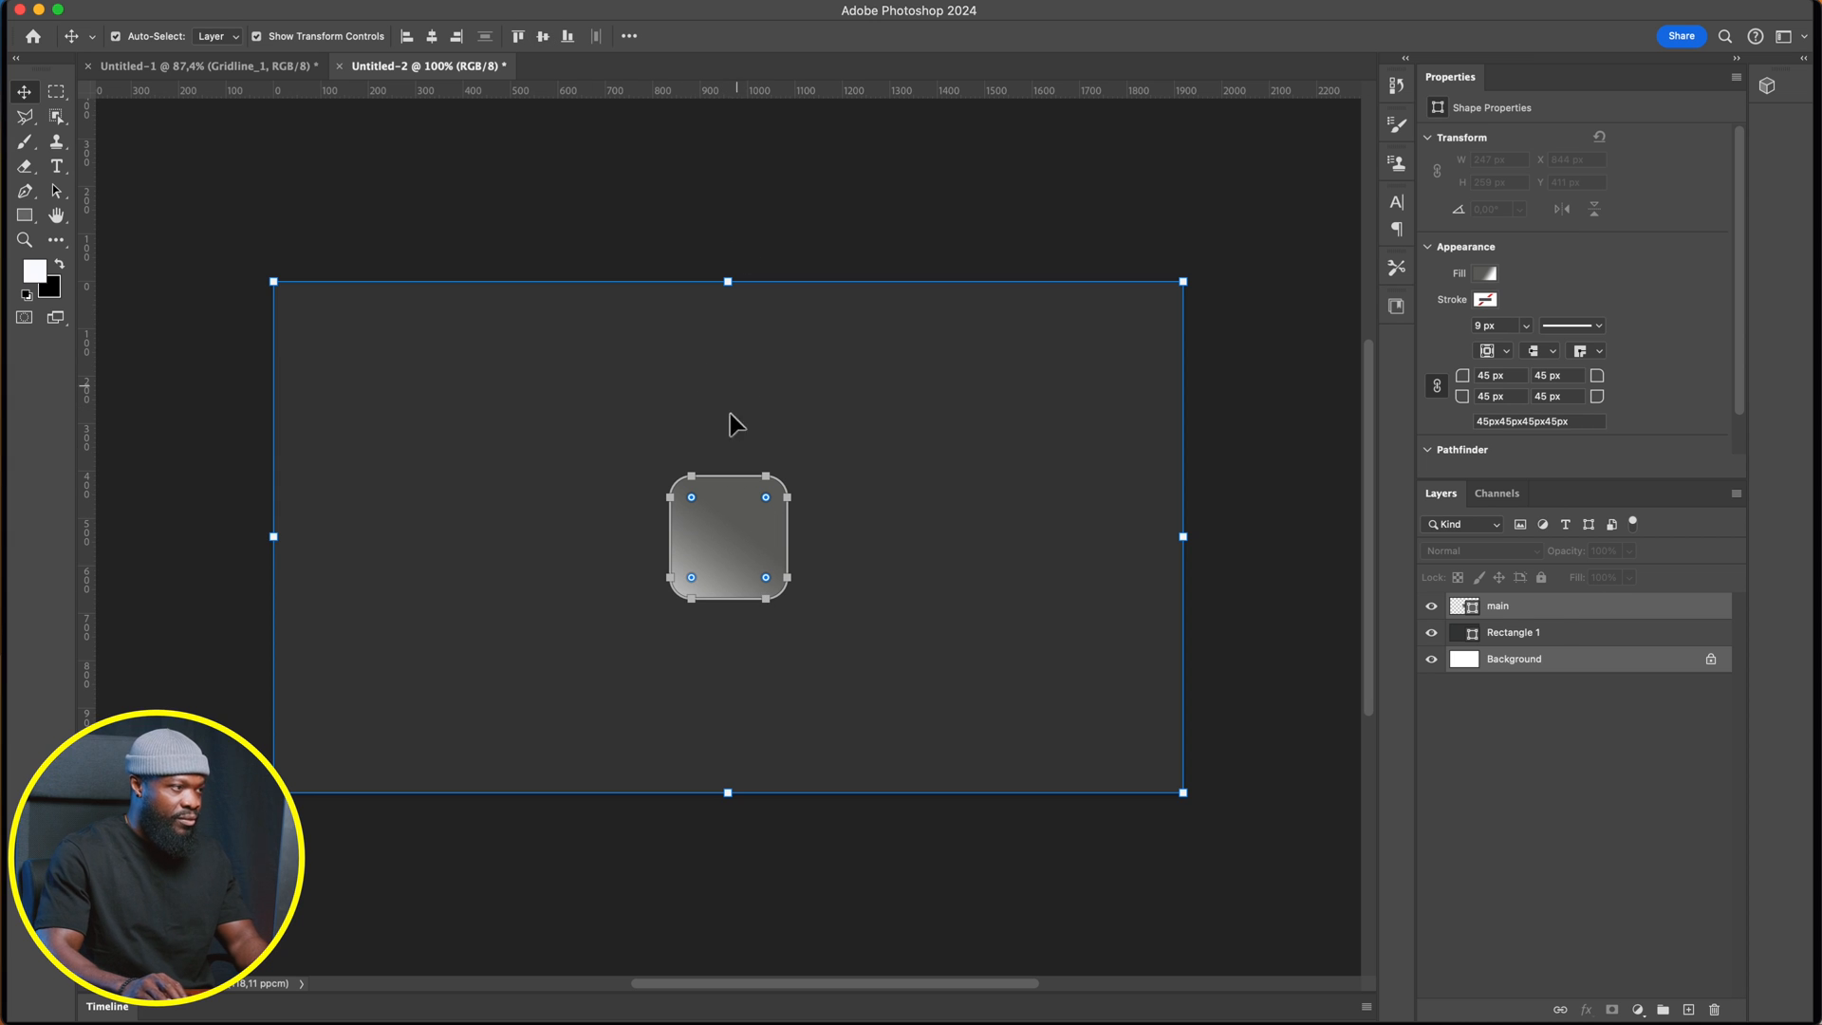
Add an Outer Glow to the main layer with the Softer technique, 25% opacity, 39% spread and 128 px size
{"action": "left_click", "coordinate": [1555, 608]}
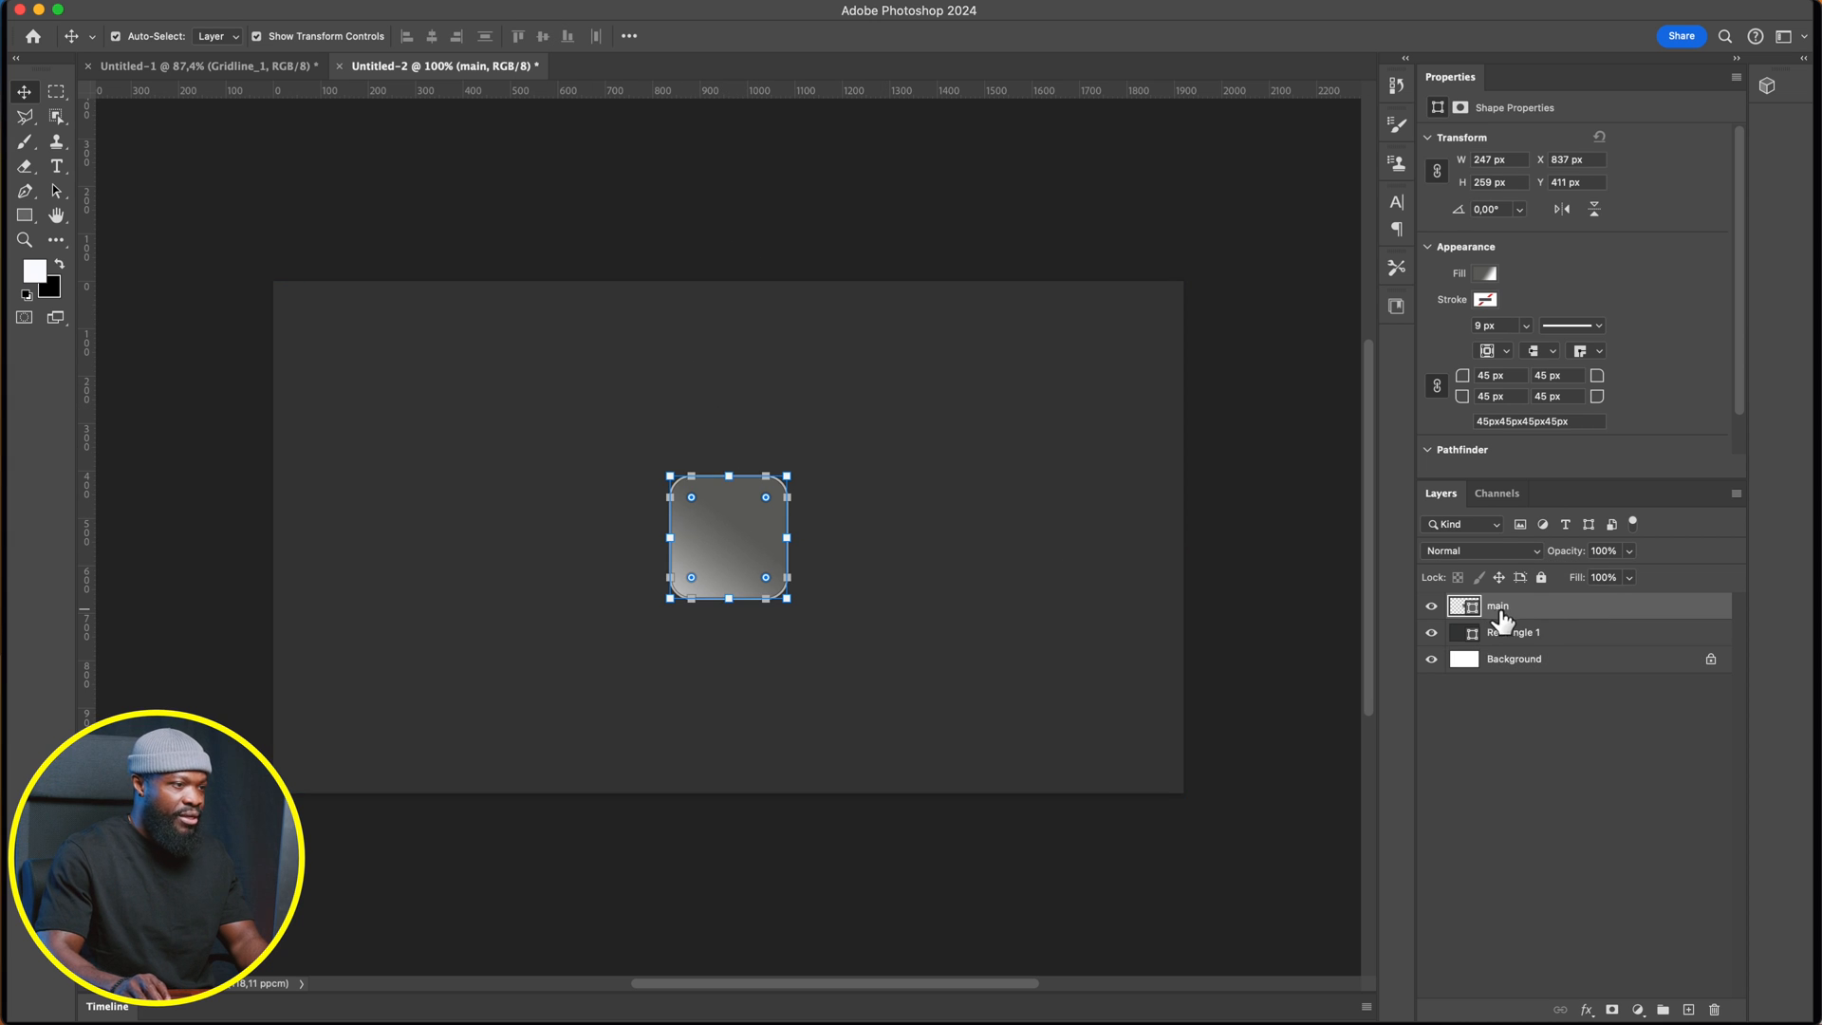
{"action": "double_click", "coordinate": [1573, 619]}
{"action": "left_click_drag", "start_coordinate": [1608, 481], "coordinate": [1142, 280]}
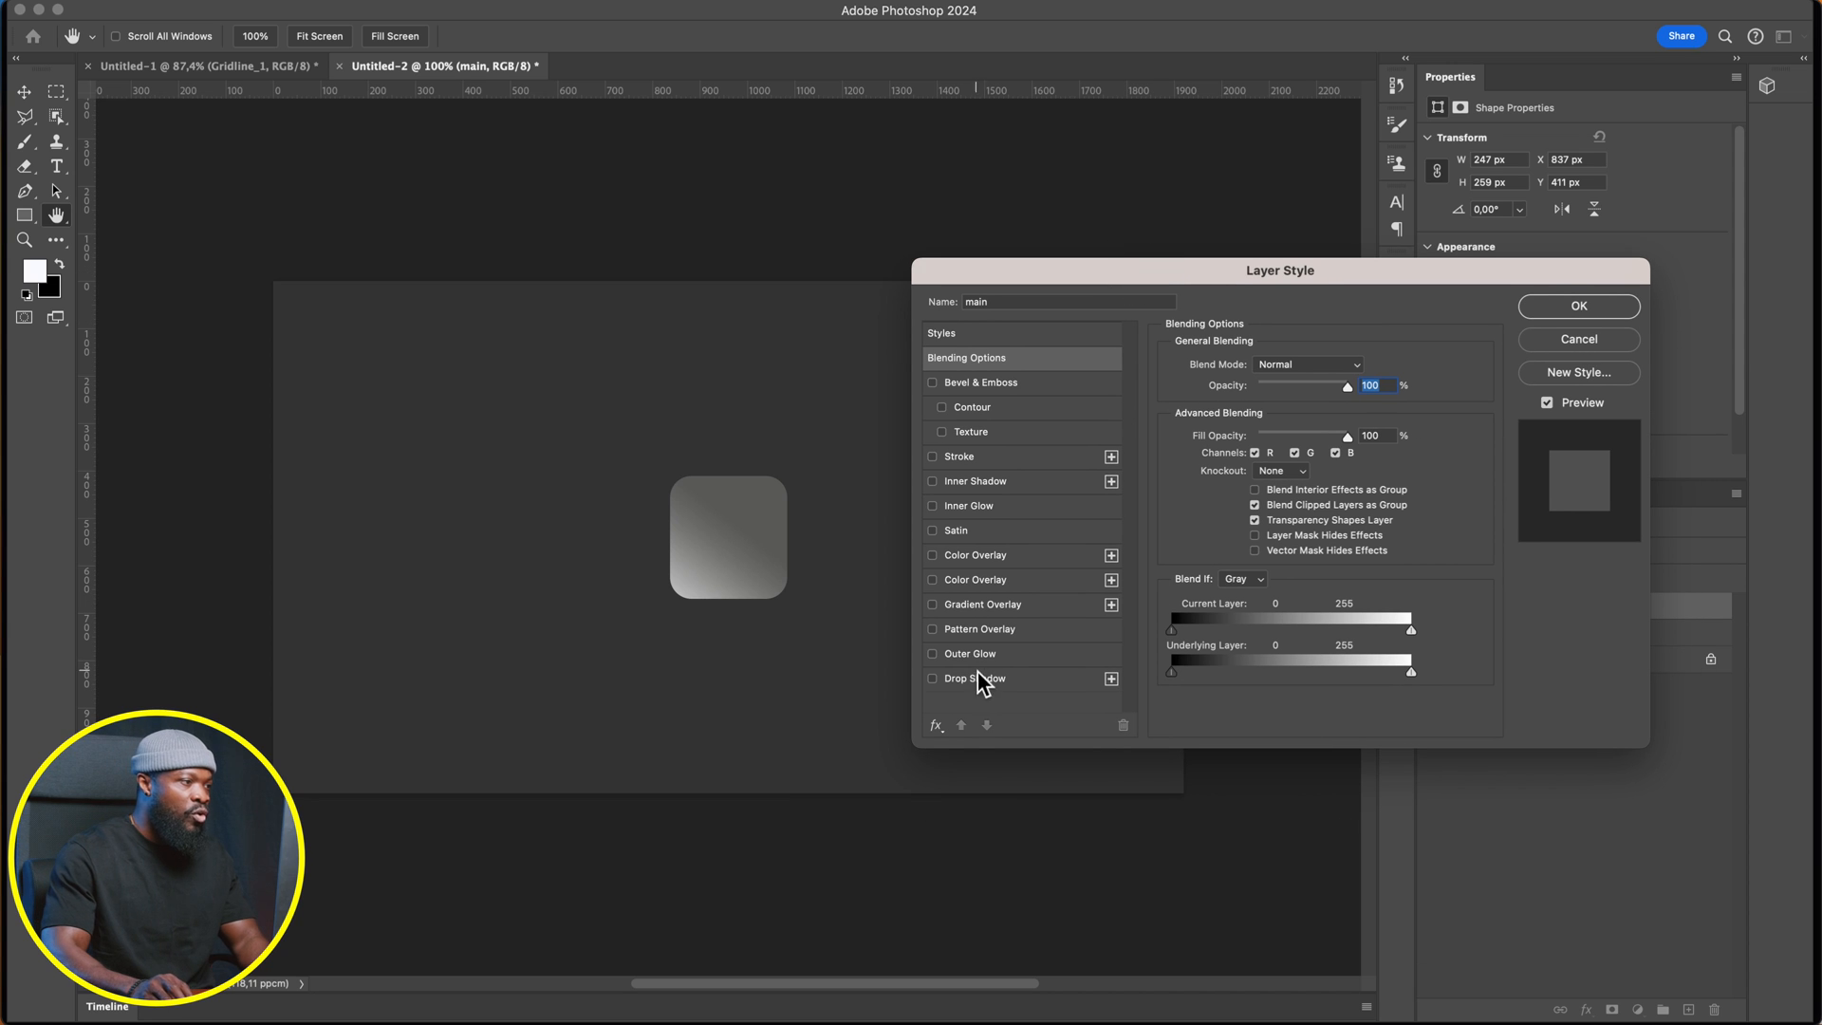
{"action": "left_click", "coordinate": [932, 654]}
{"action": "left_click", "coordinate": [1048, 659]}
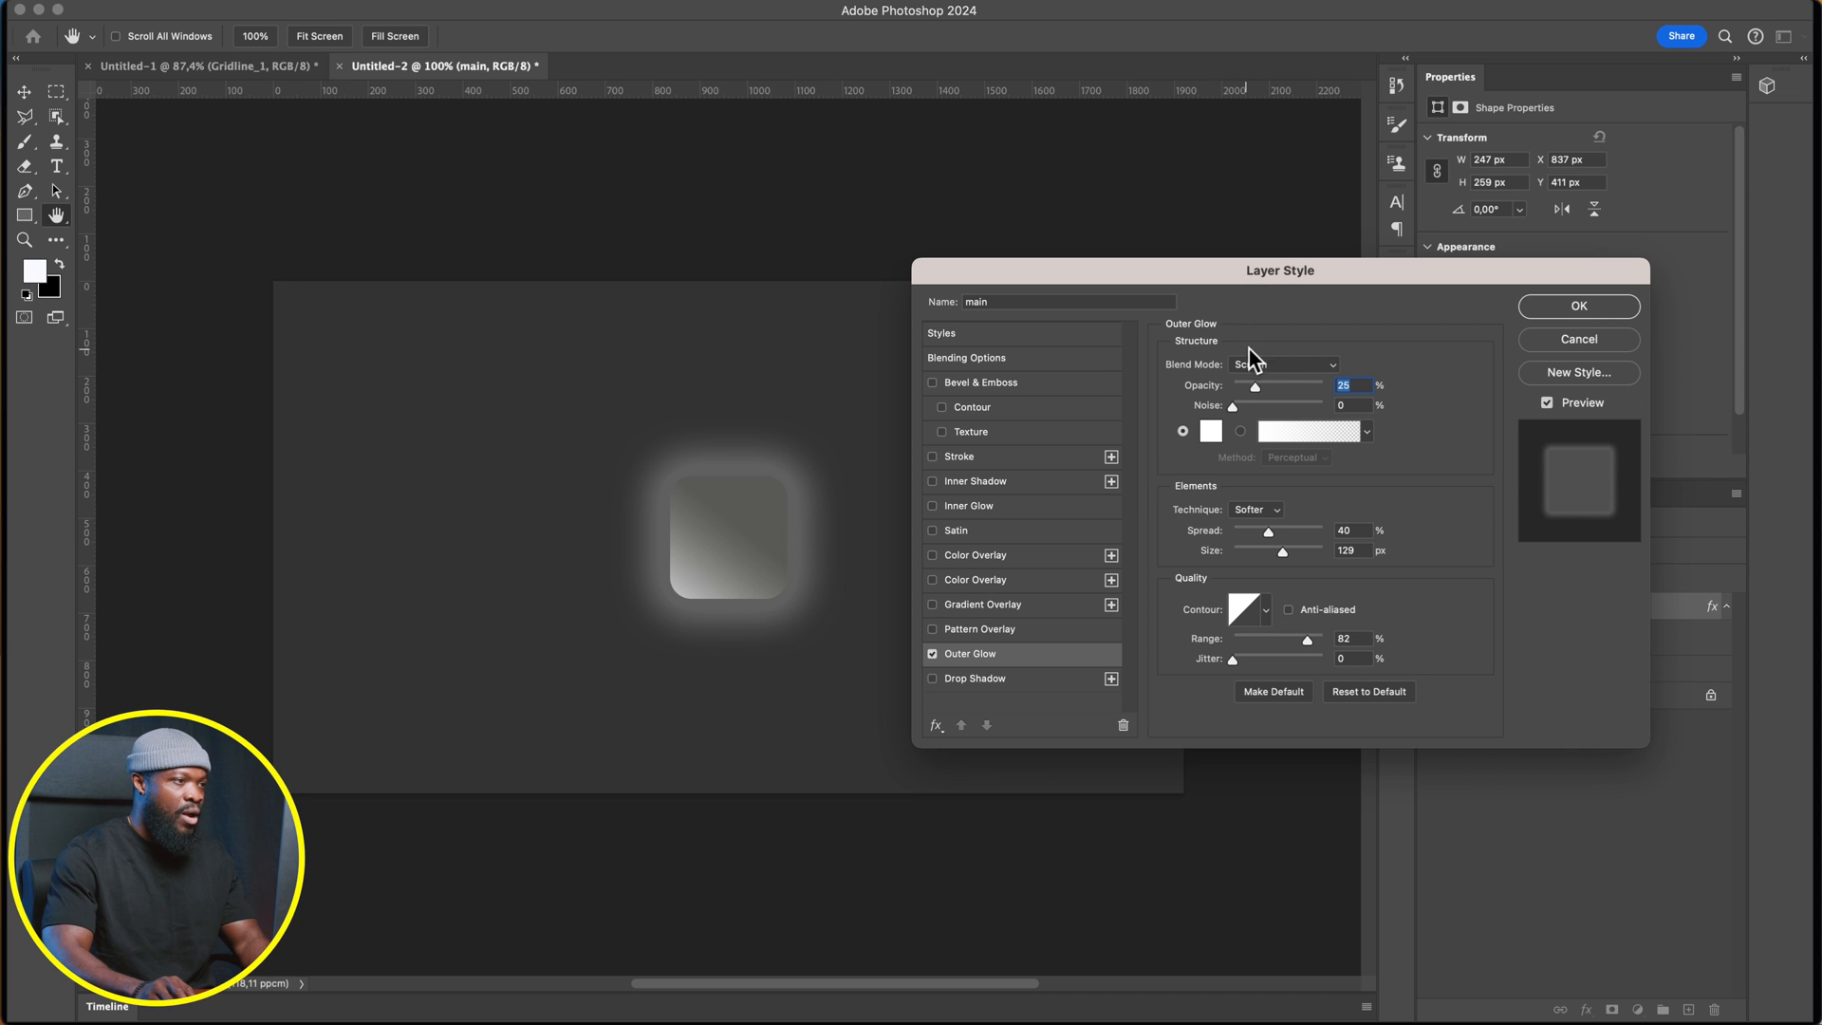
{"action": "left_click_drag", "start_coordinate": [1203, 530], "coordinate": [1217, 563]}
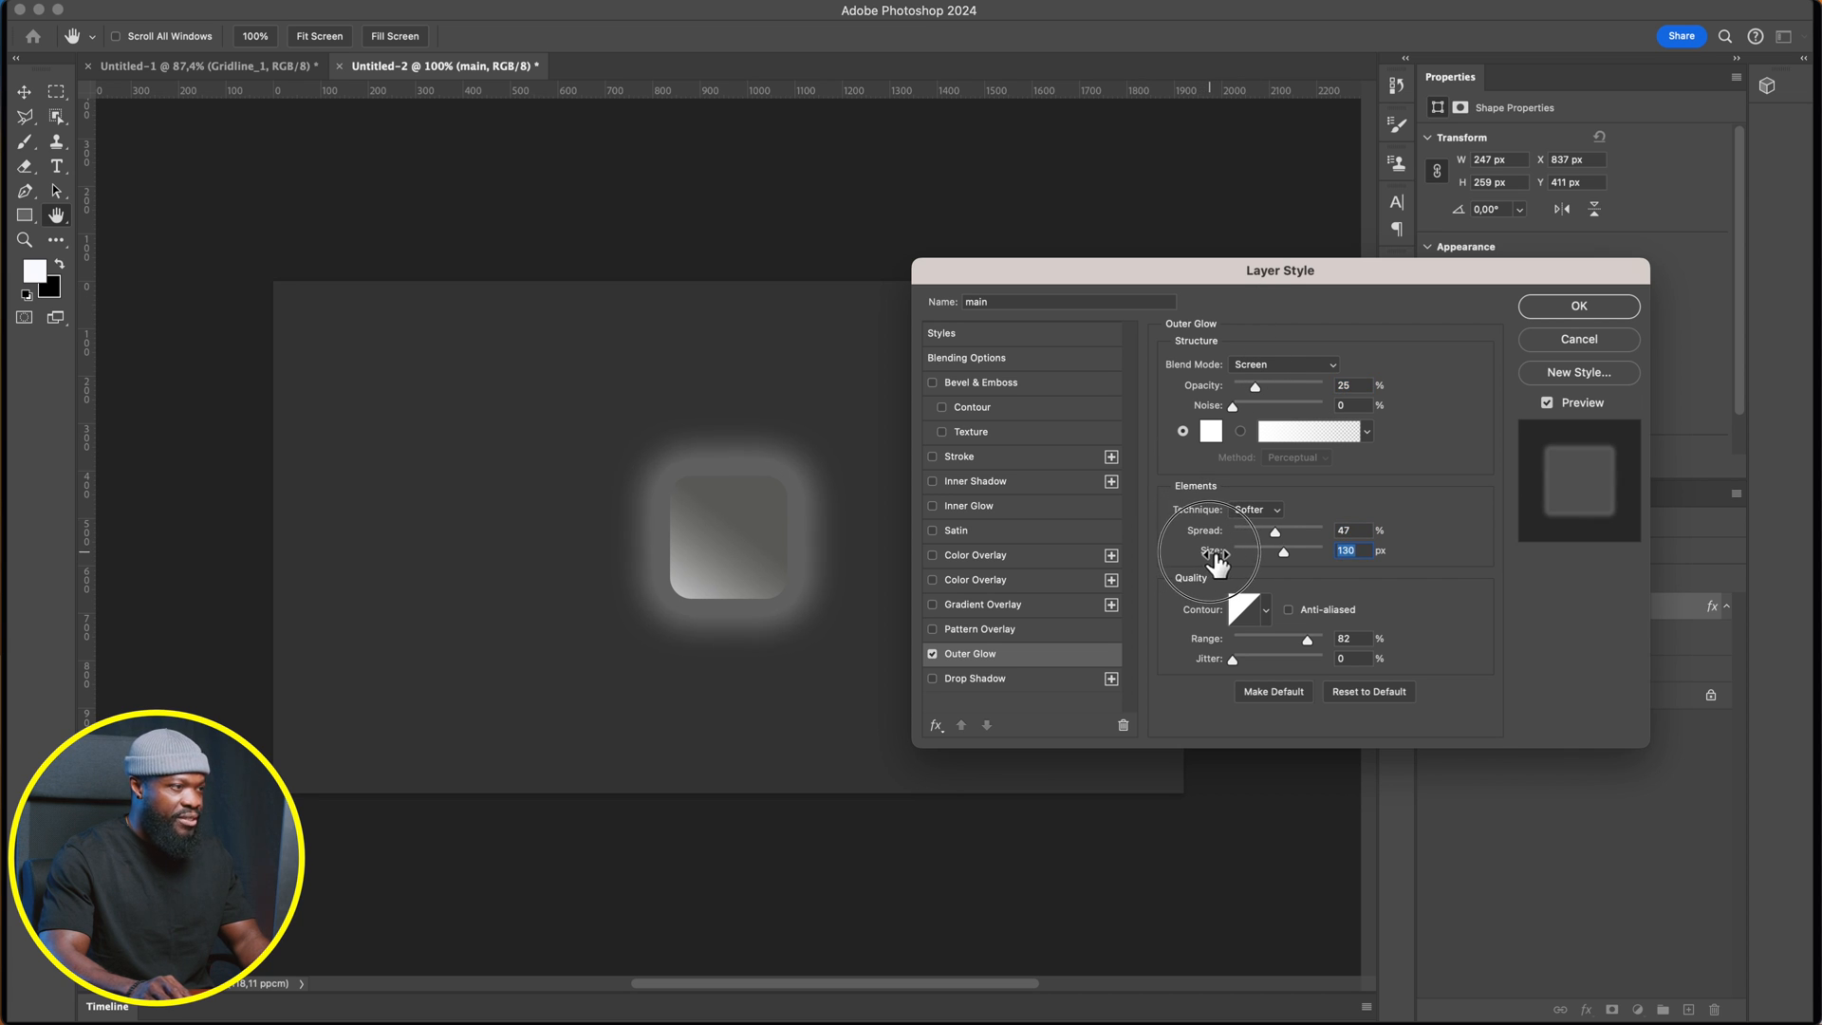
{"action": "left_click", "coordinate": [1254, 510]}
{"action": "left_click", "coordinate": [1257, 530]}
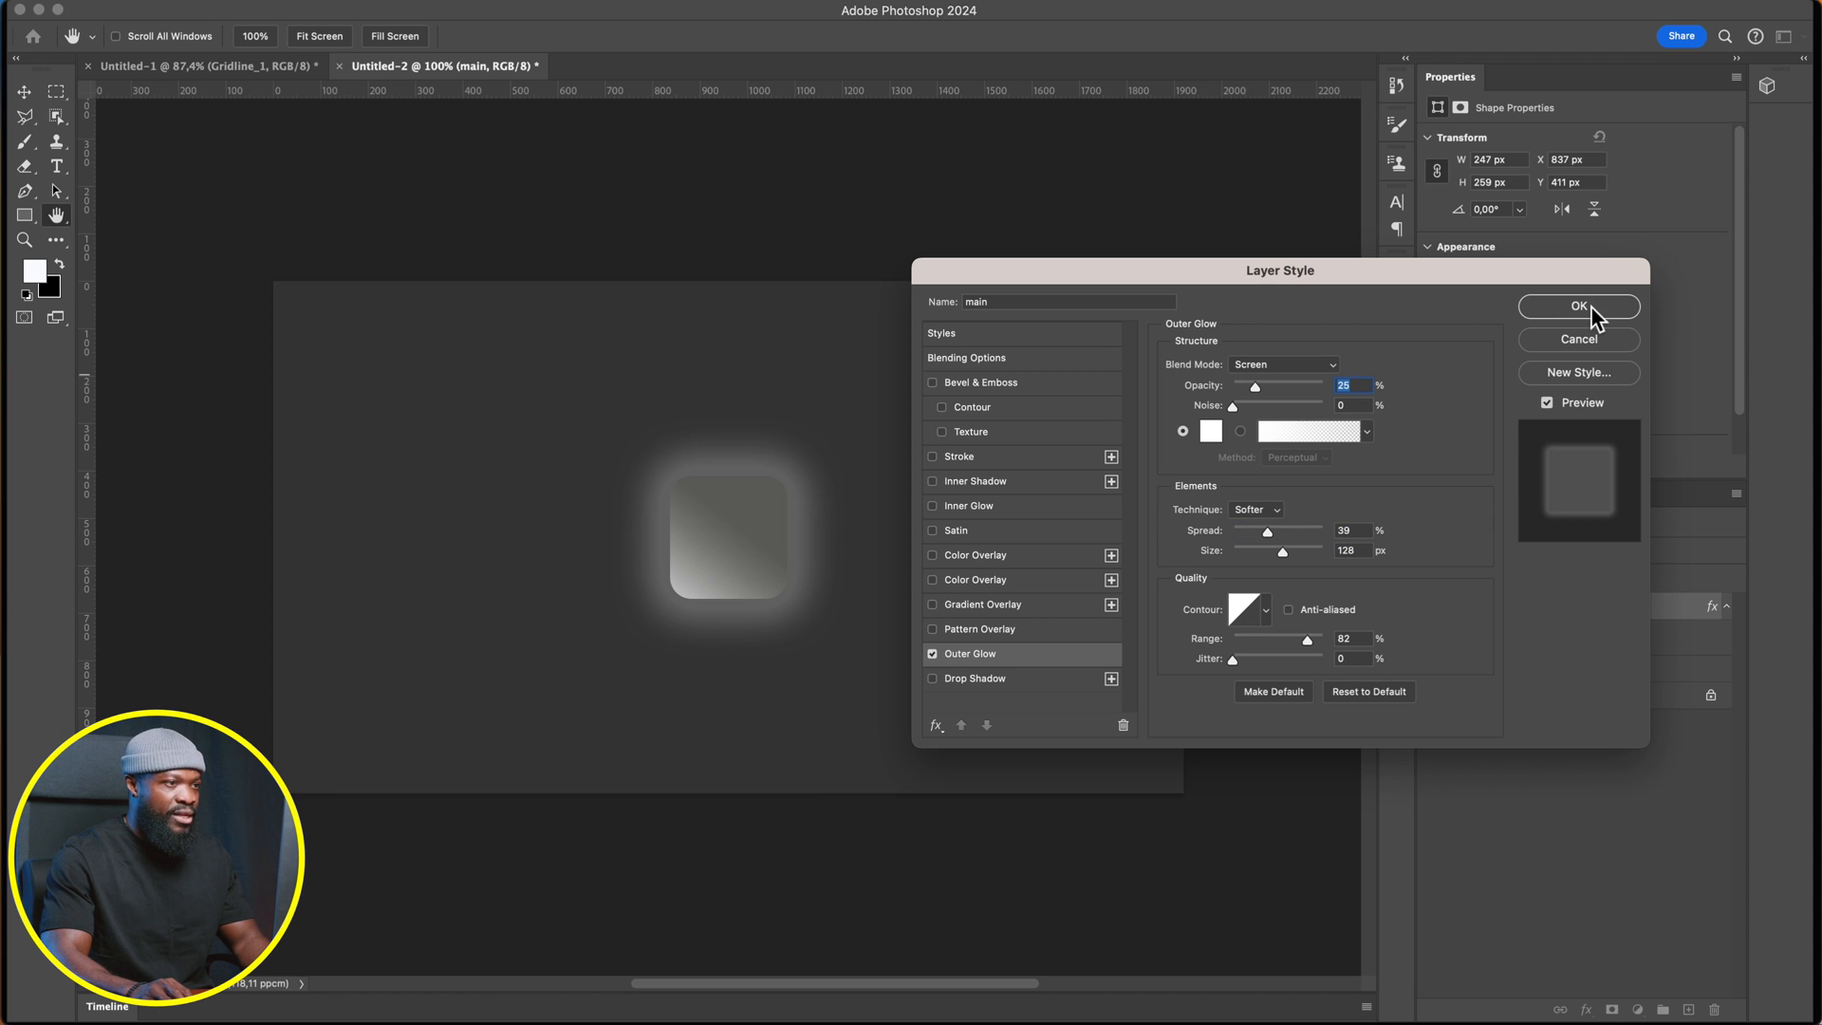
{"action": "left_click", "coordinate": [1591, 306]}
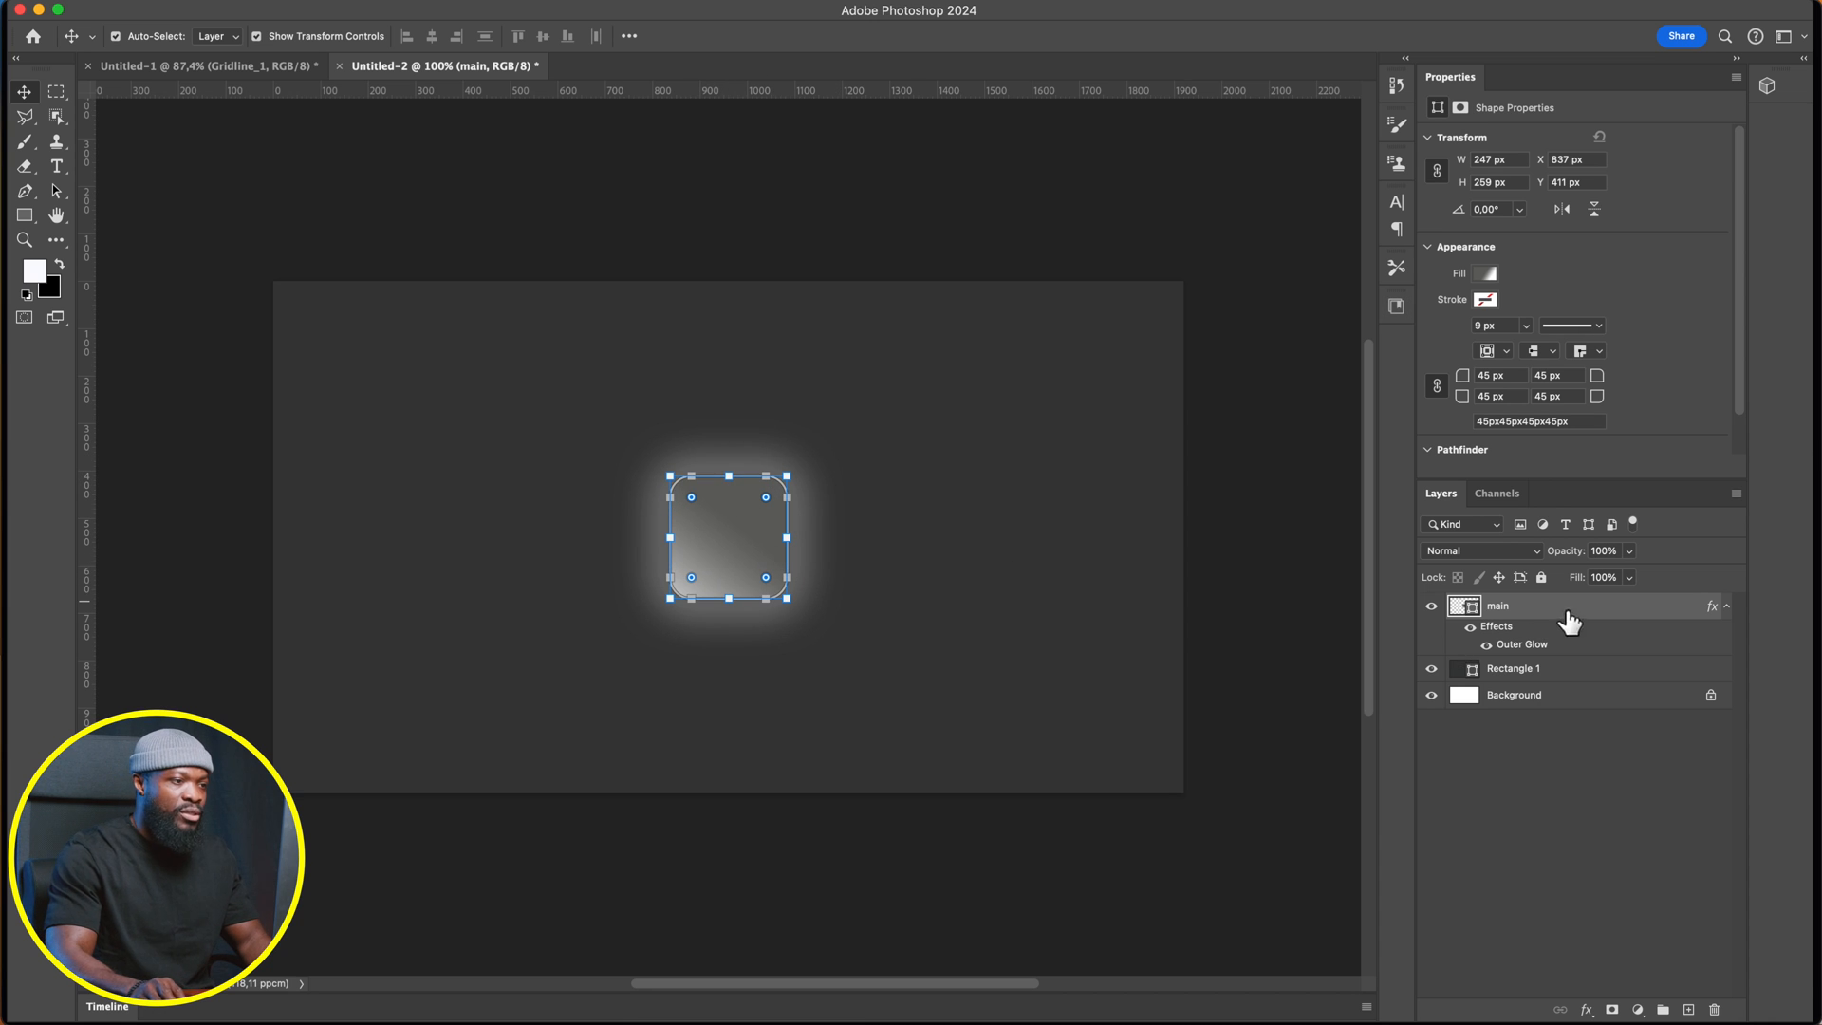
Hide the Rectangle 1 and Background layers so only the glowing square shows on transparency
{"action": "left_click", "coordinate": [1432, 669]}
{"action": "left_click", "coordinate": [1432, 697]}
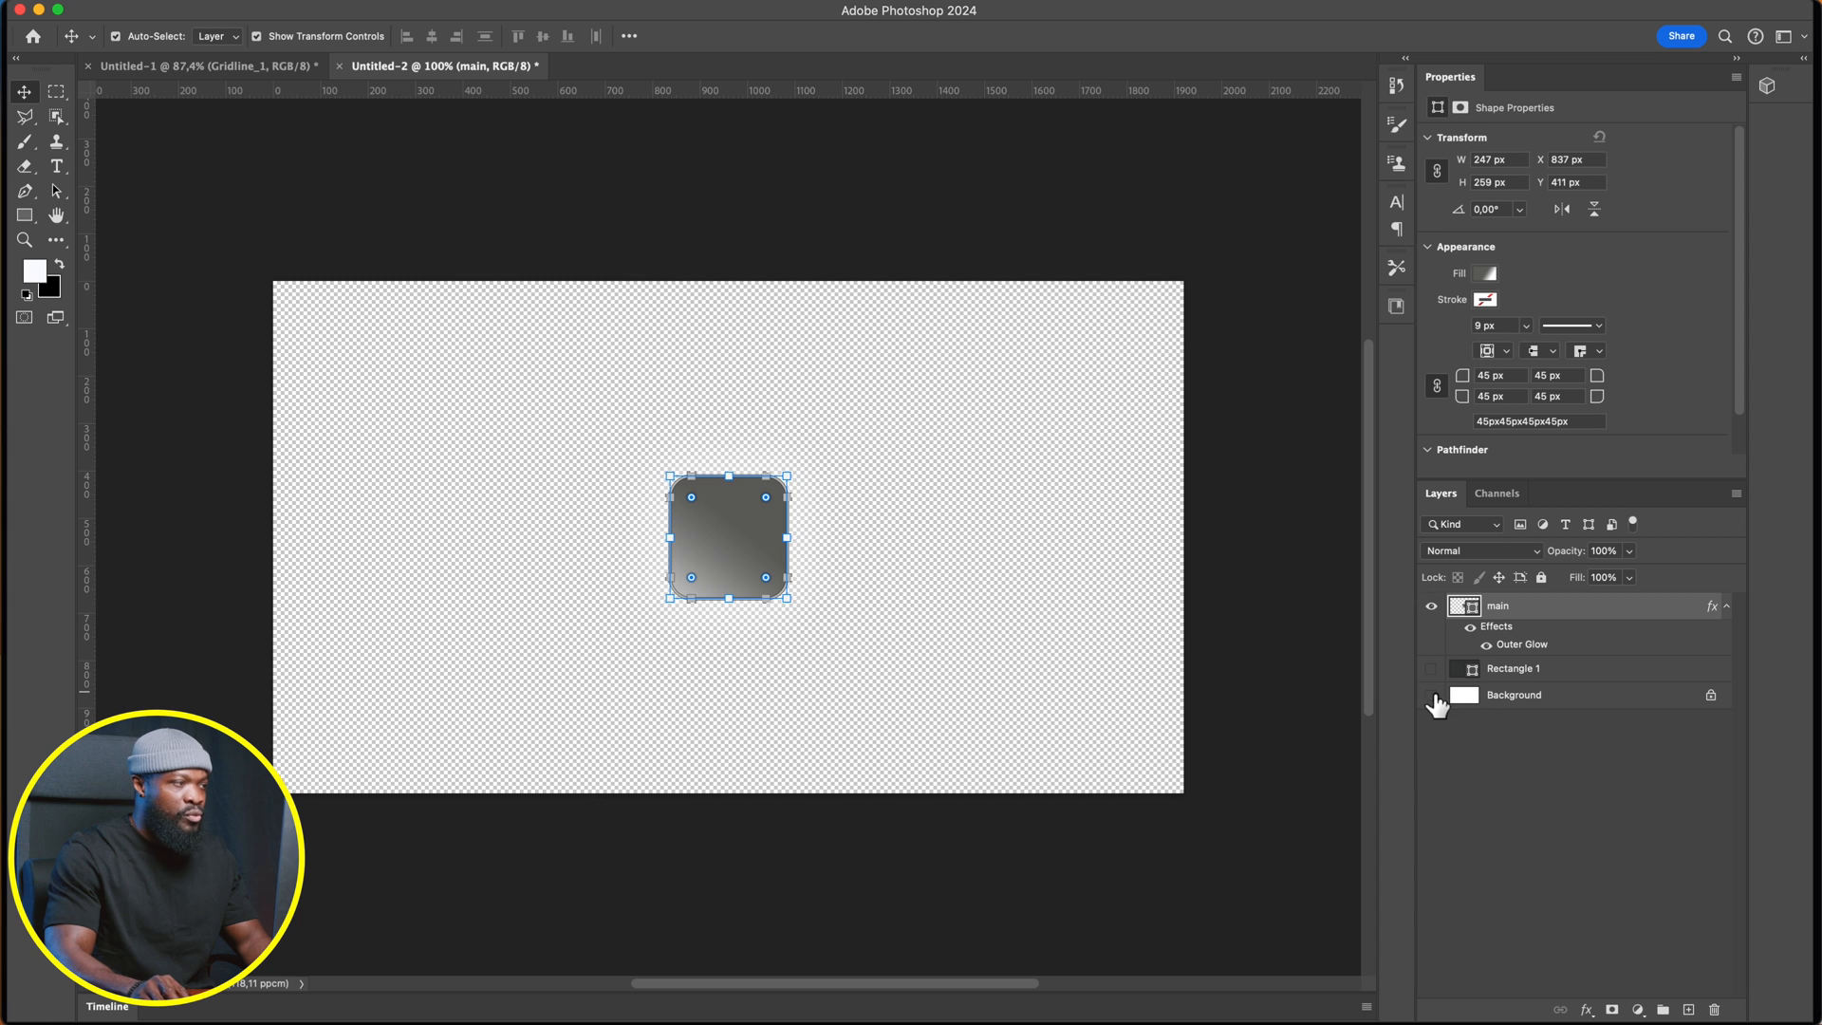
{"action": "left_click", "coordinate": [189, 2]}
{"action": "mouse_move", "coordinate": [261, 290]}
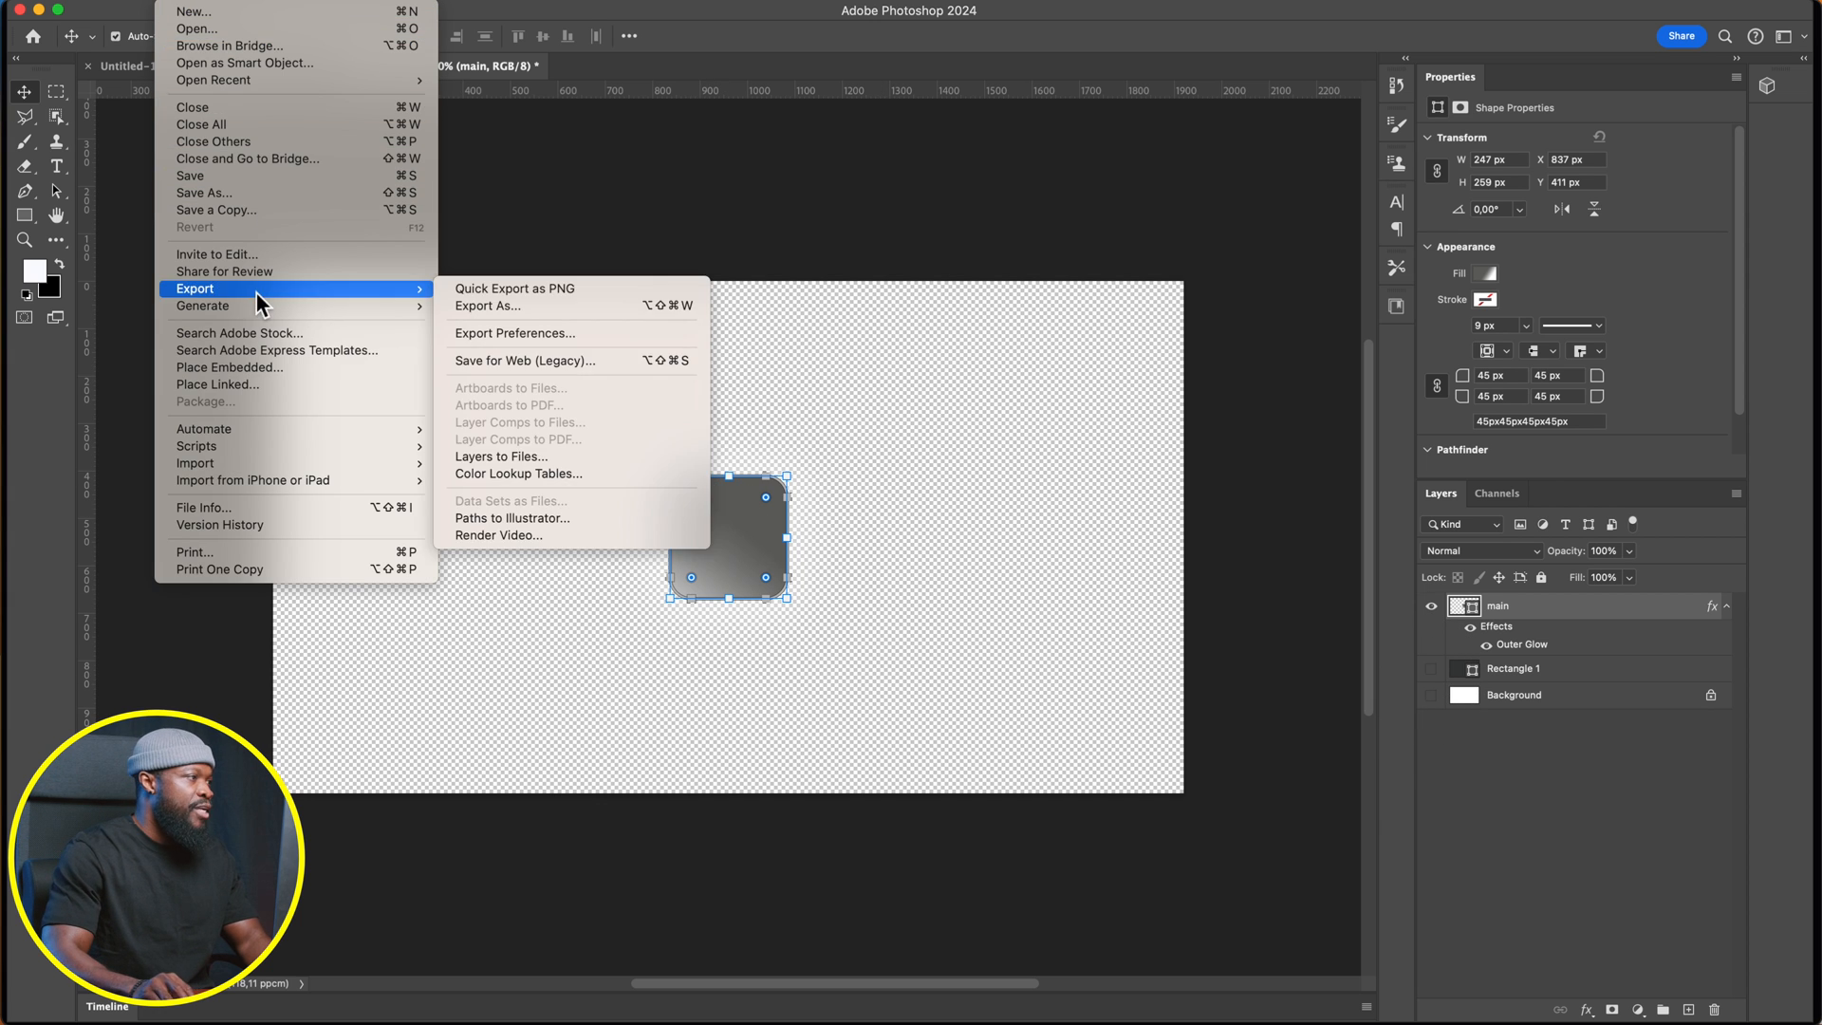
{"action": "left_click", "coordinate": [476, 361]}
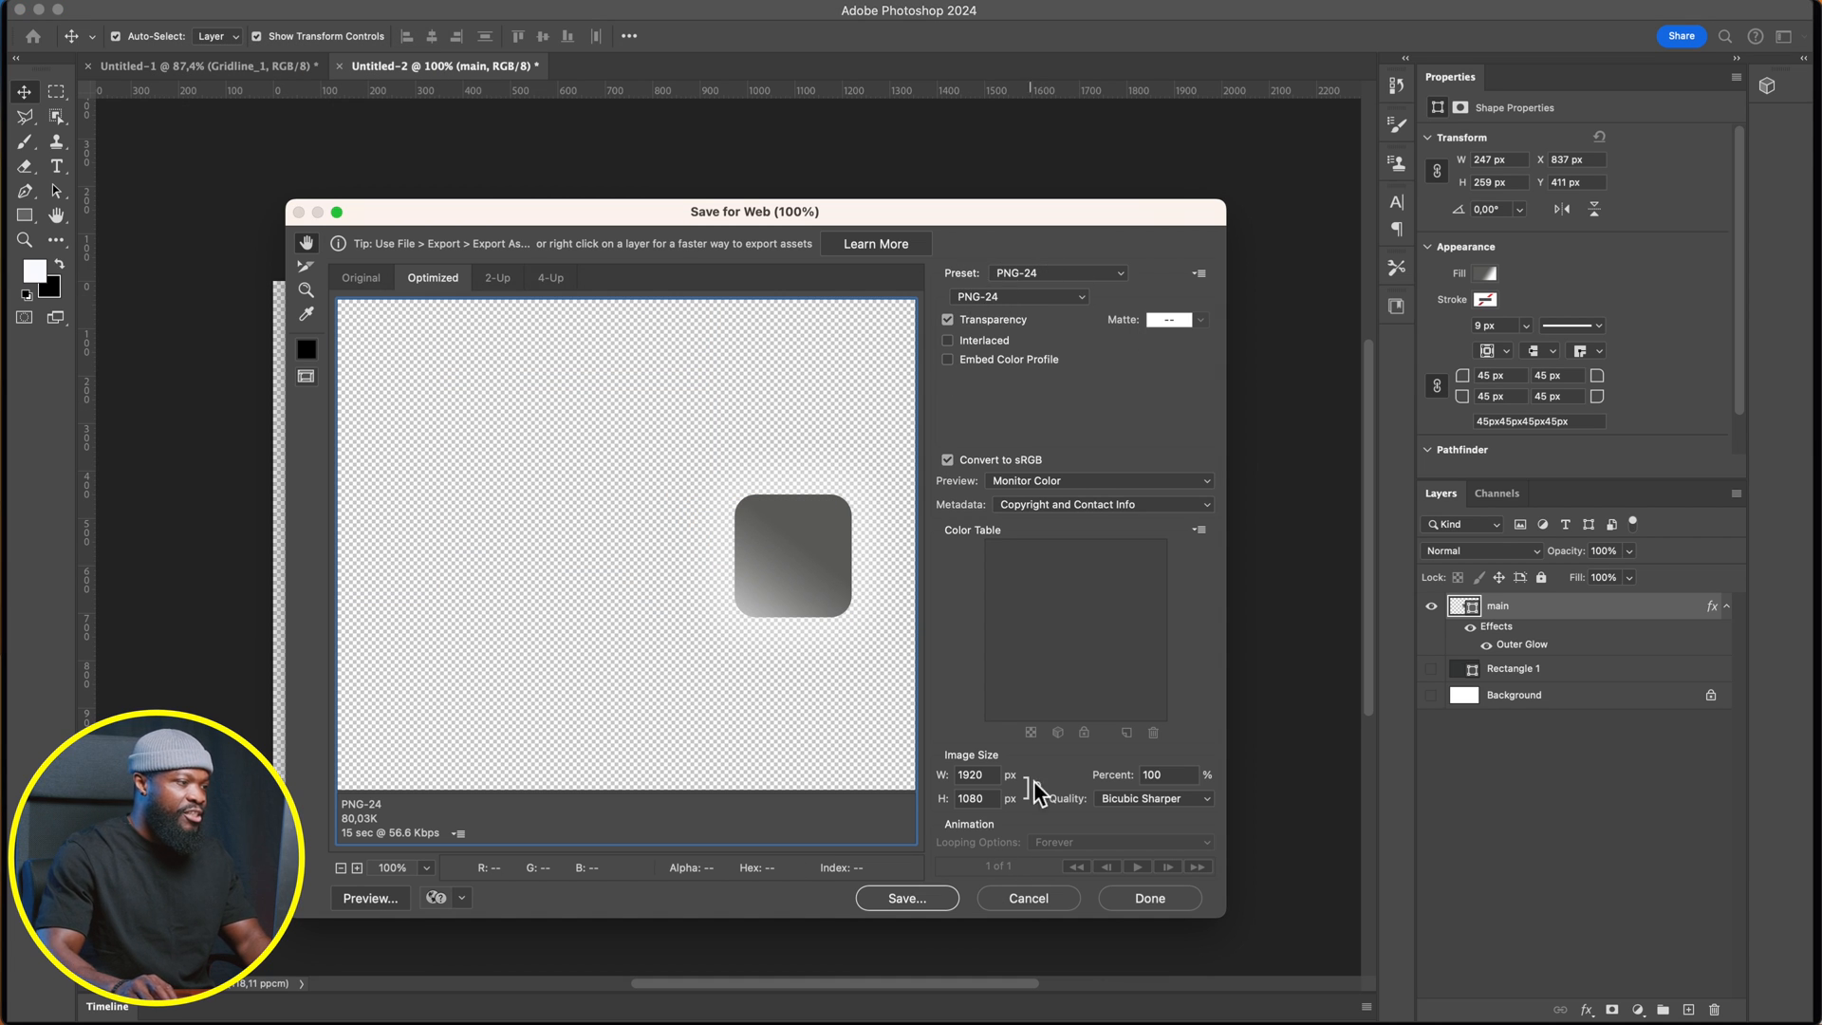
{"action": "left_click", "coordinate": [908, 898]}
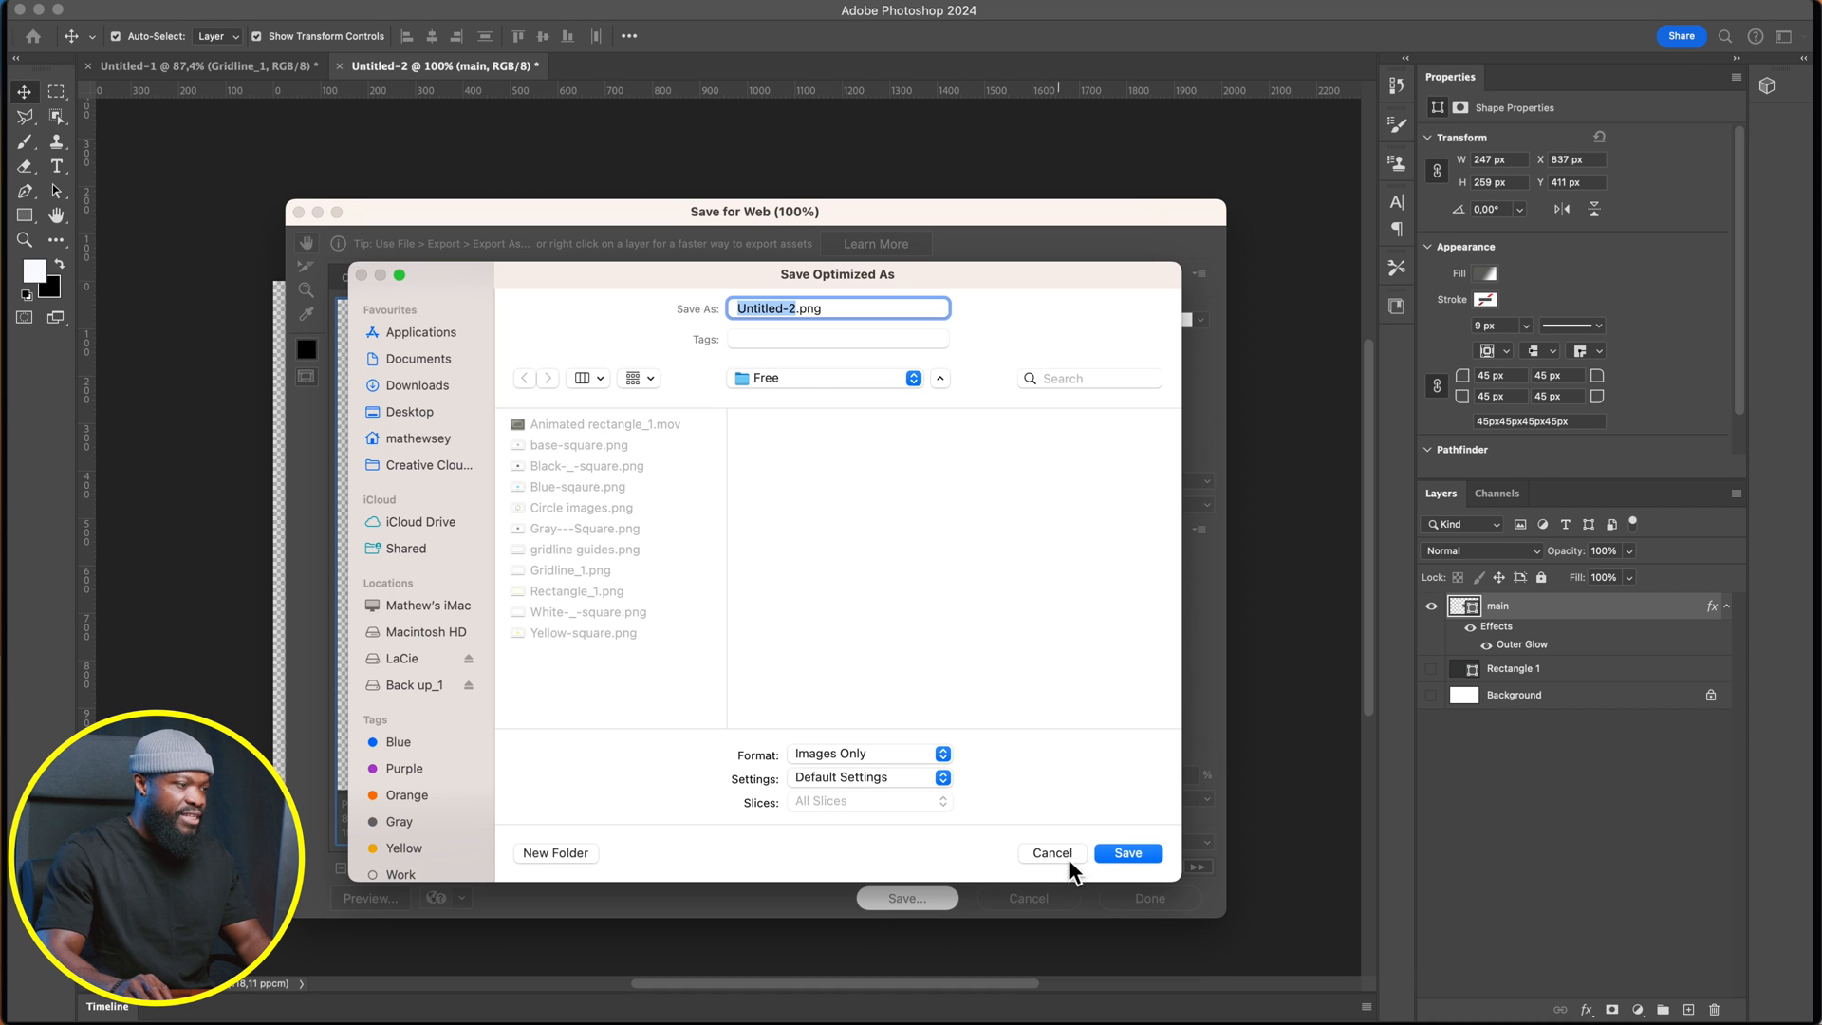
{"action": "left_click", "coordinate": [1048, 852]}
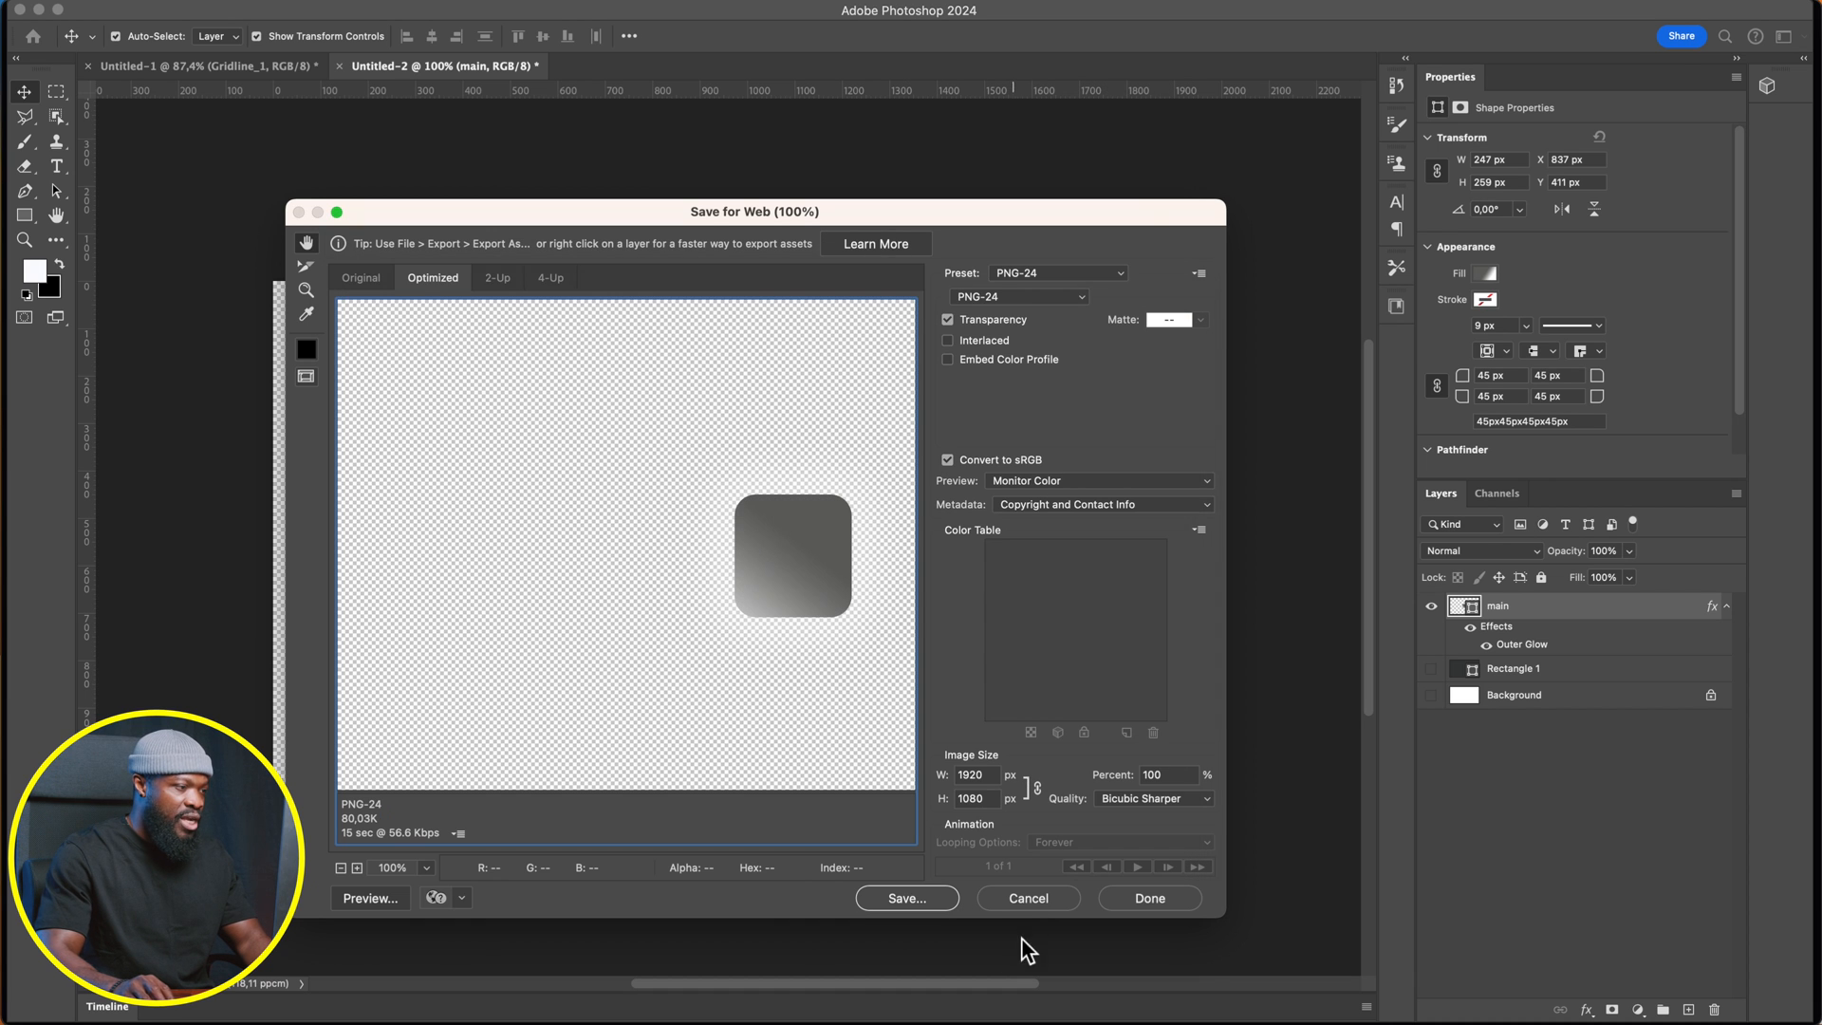
{"action": "left_click", "coordinate": [1027, 903]}
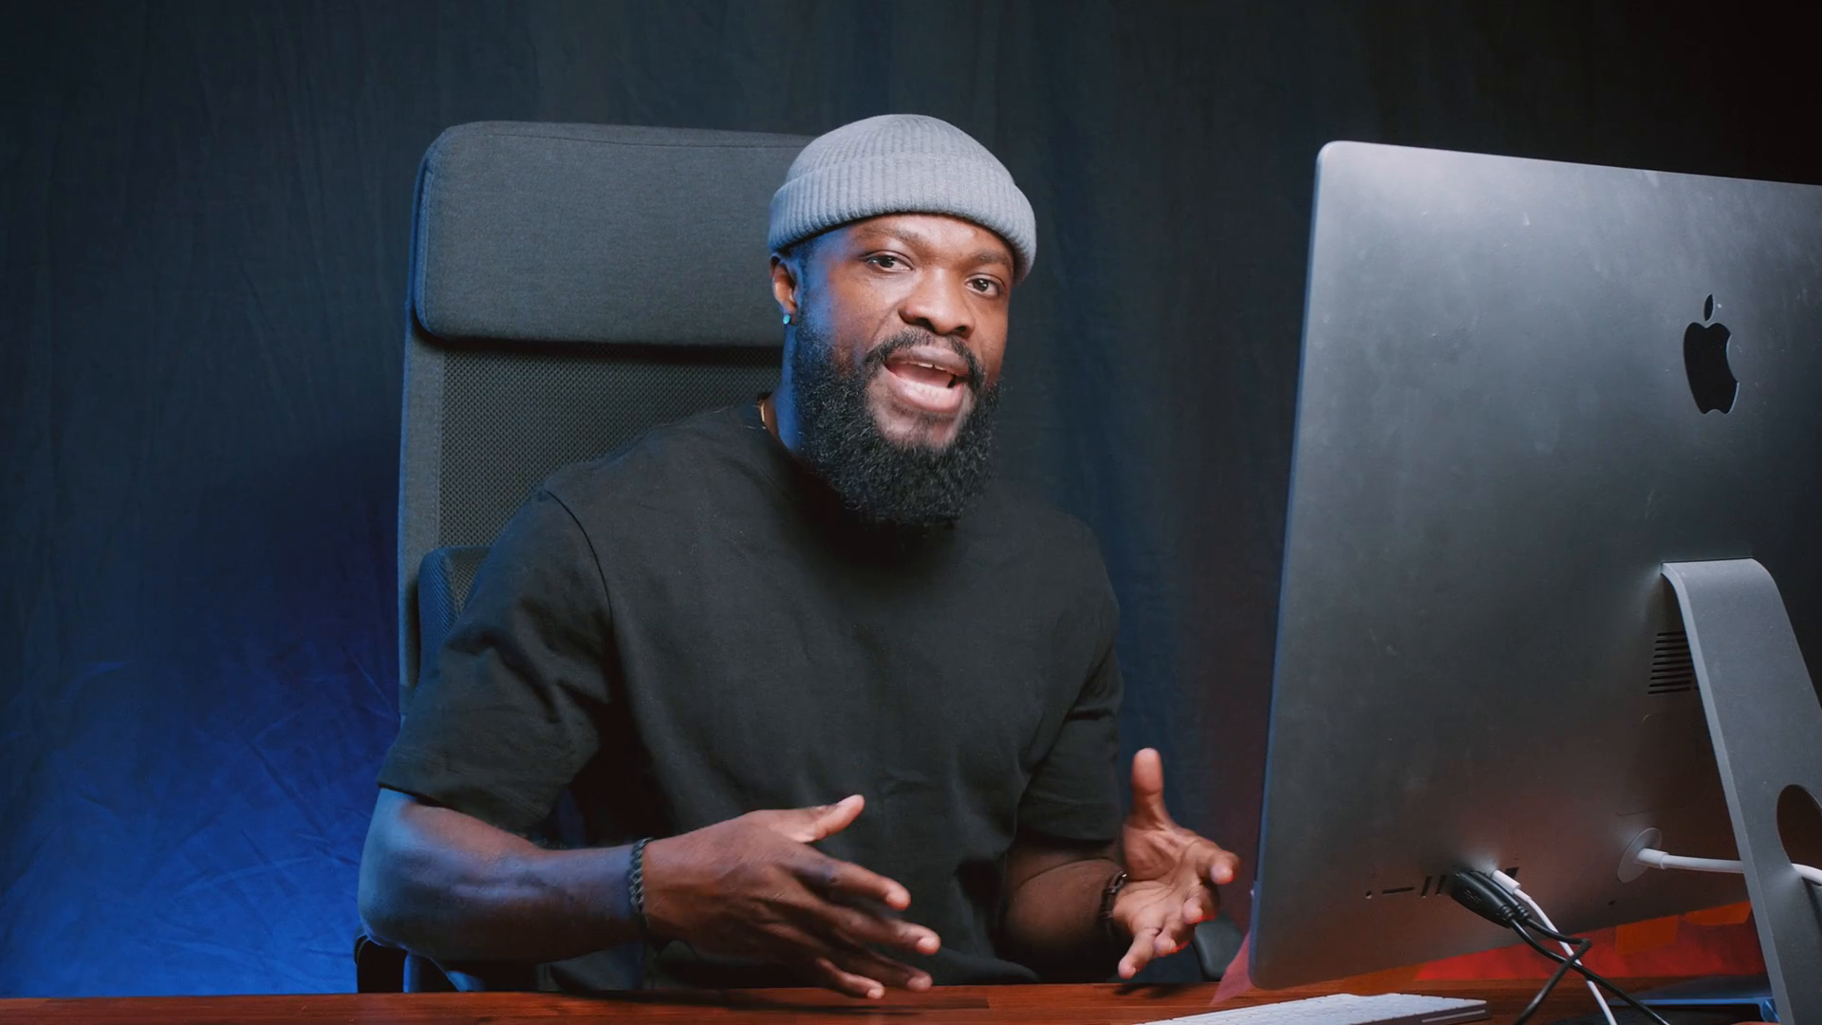
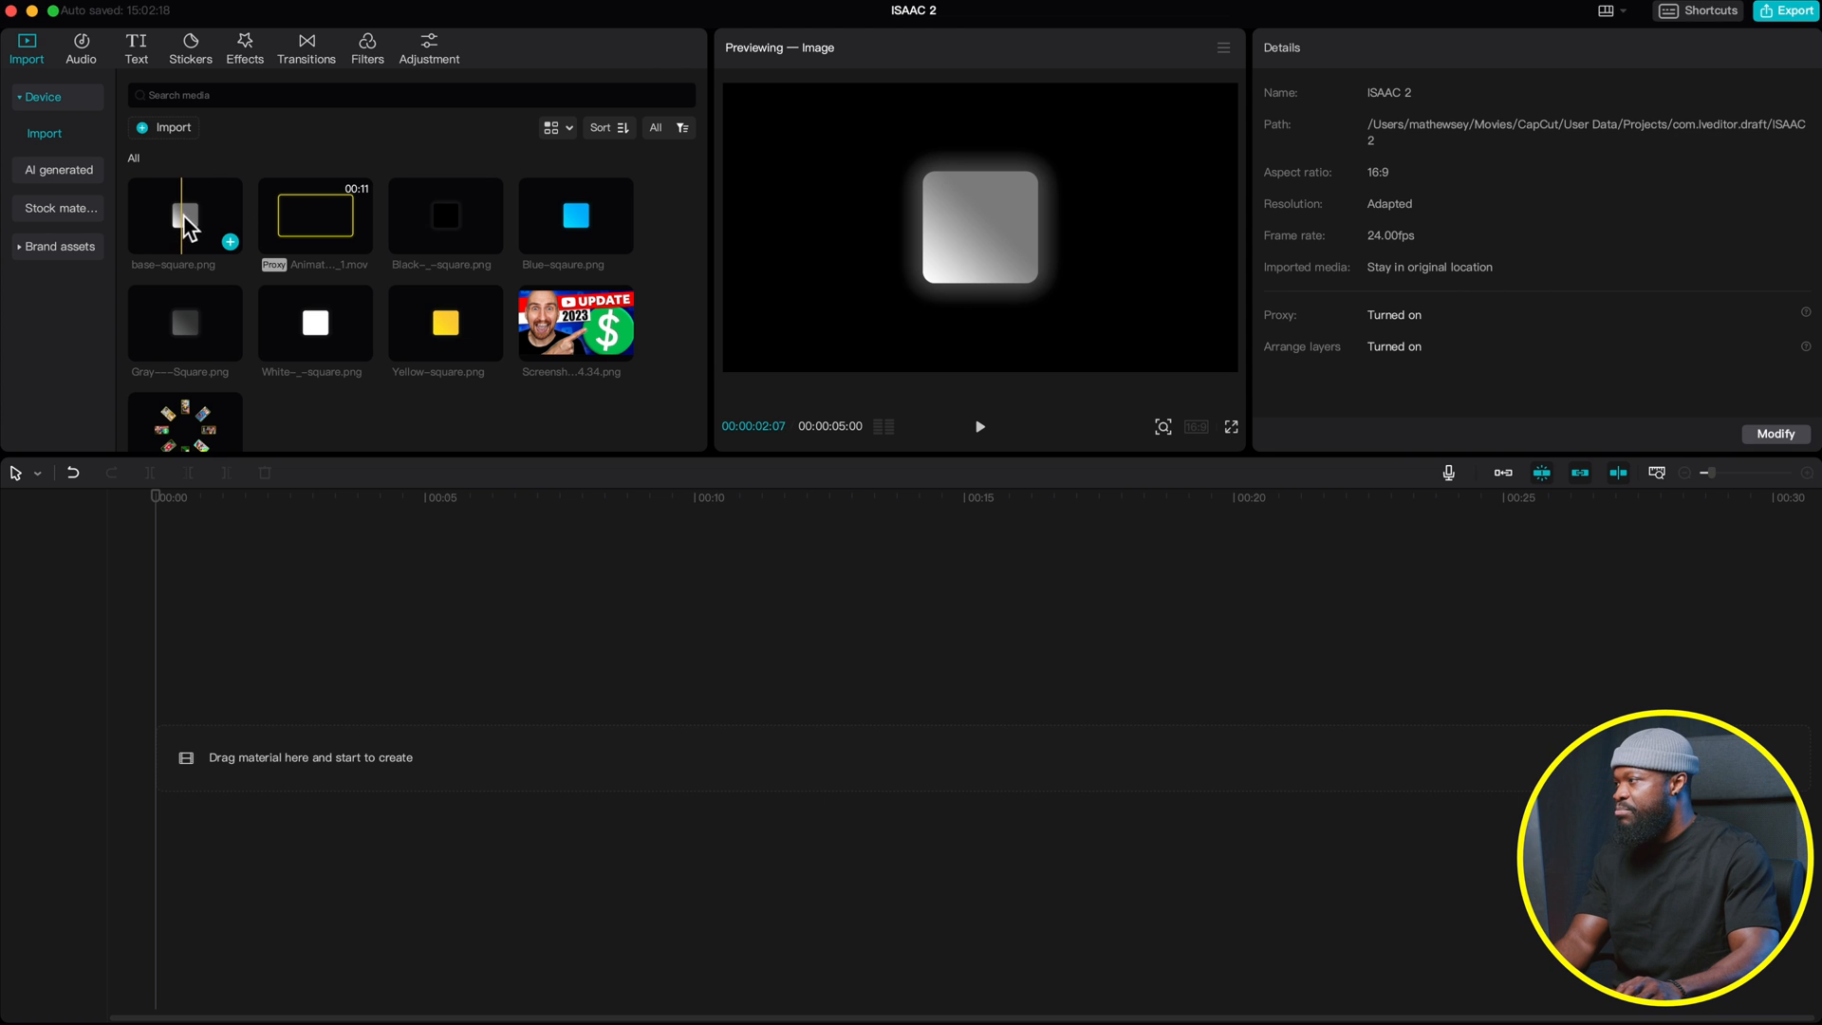
In CapCut, add base-square.png to the start of the timeline on the track above the main track
{"action": "left_click_drag", "start_coordinate": [186, 213], "coordinate": [169, 755]}
{"action": "left_click_drag", "start_coordinate": [297, 756], "coordinate": [305, 692]}
{"action": "left_click", "coordinate": [199, 589]}
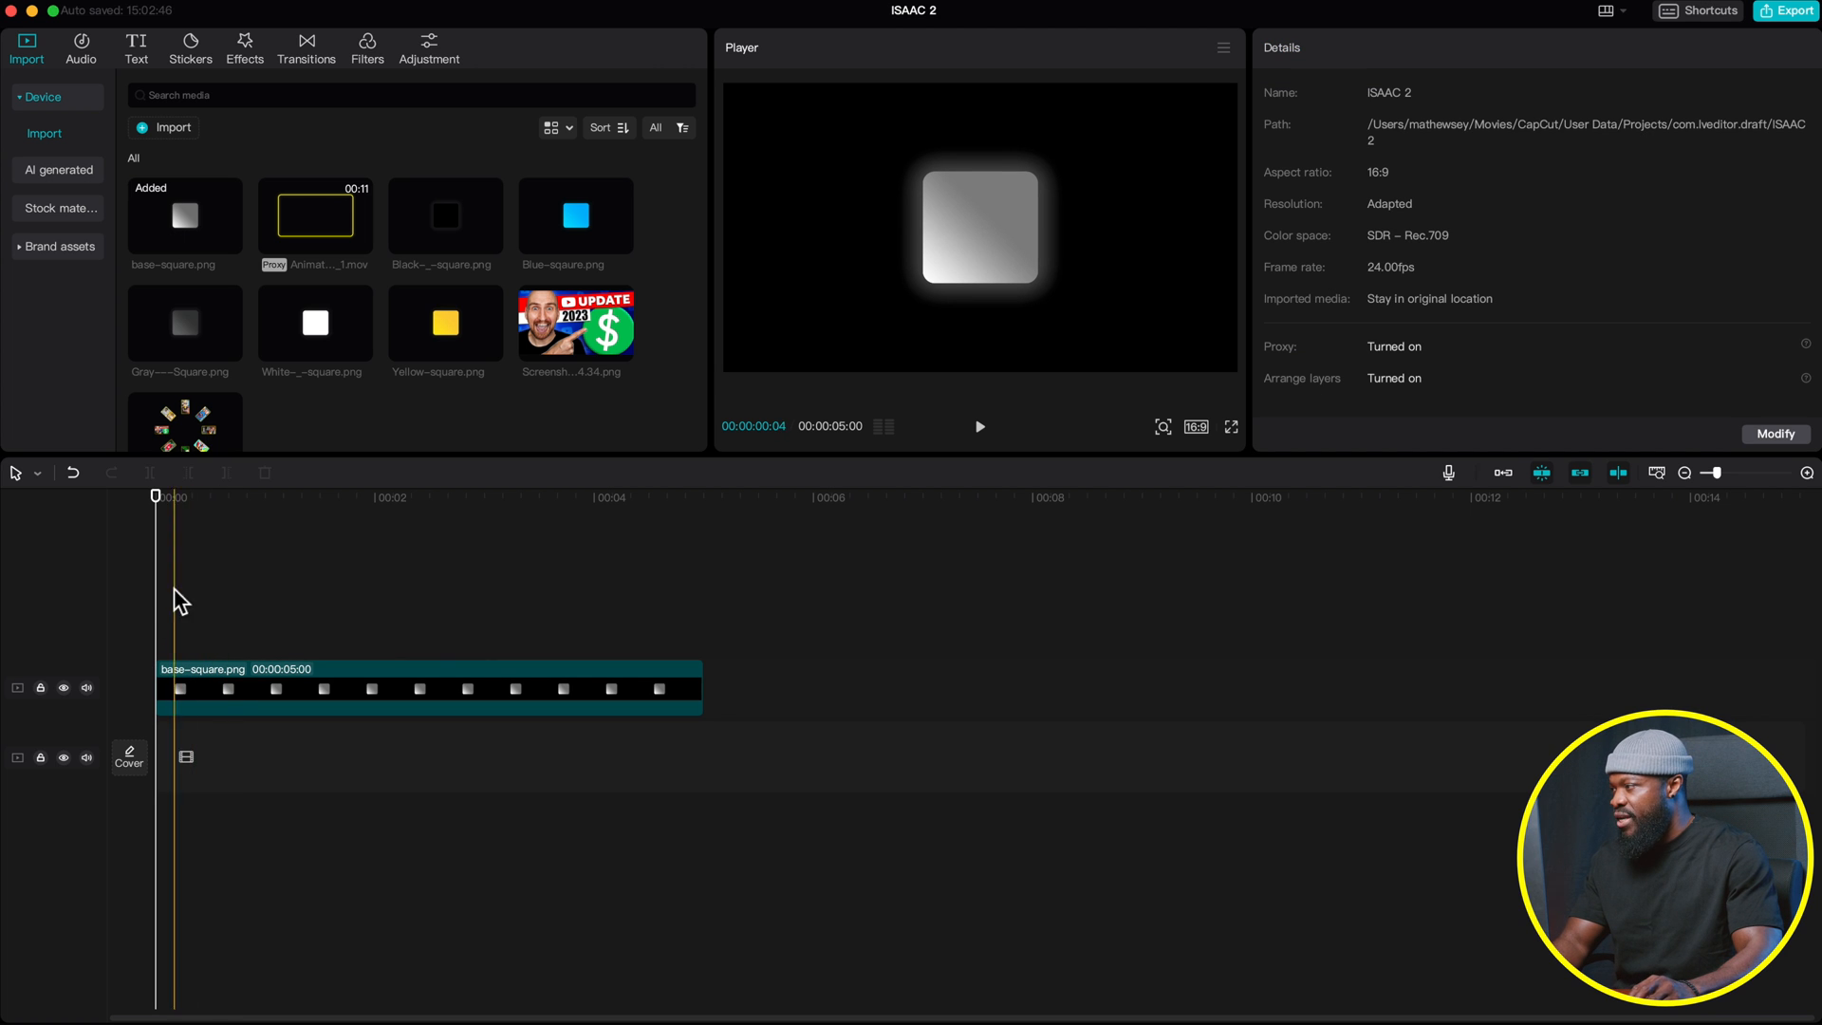
Fade out the base square with opacity keyframes of 100% at 00:00:00:16 and 0% at 00:00:01:02
{"action": "left_click", "coordinate": [229, 576]}
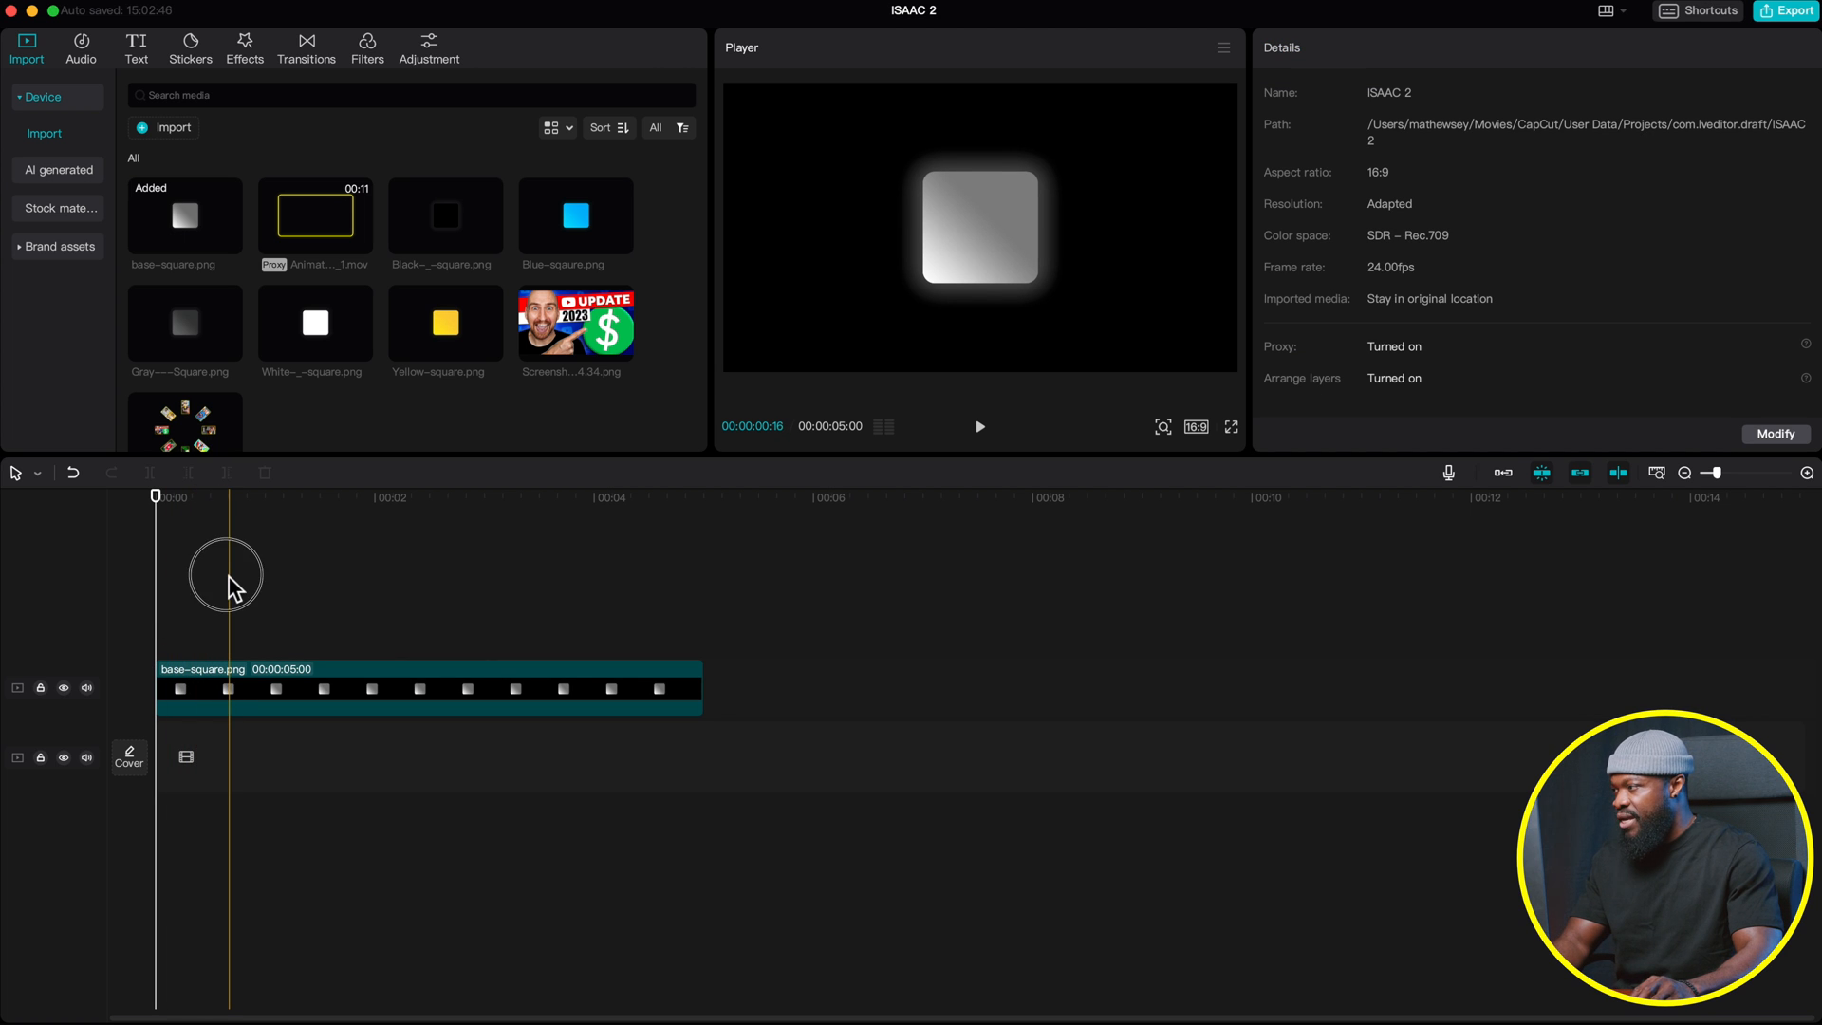
{"action": "left_click", "coordinate": [234, 680]}
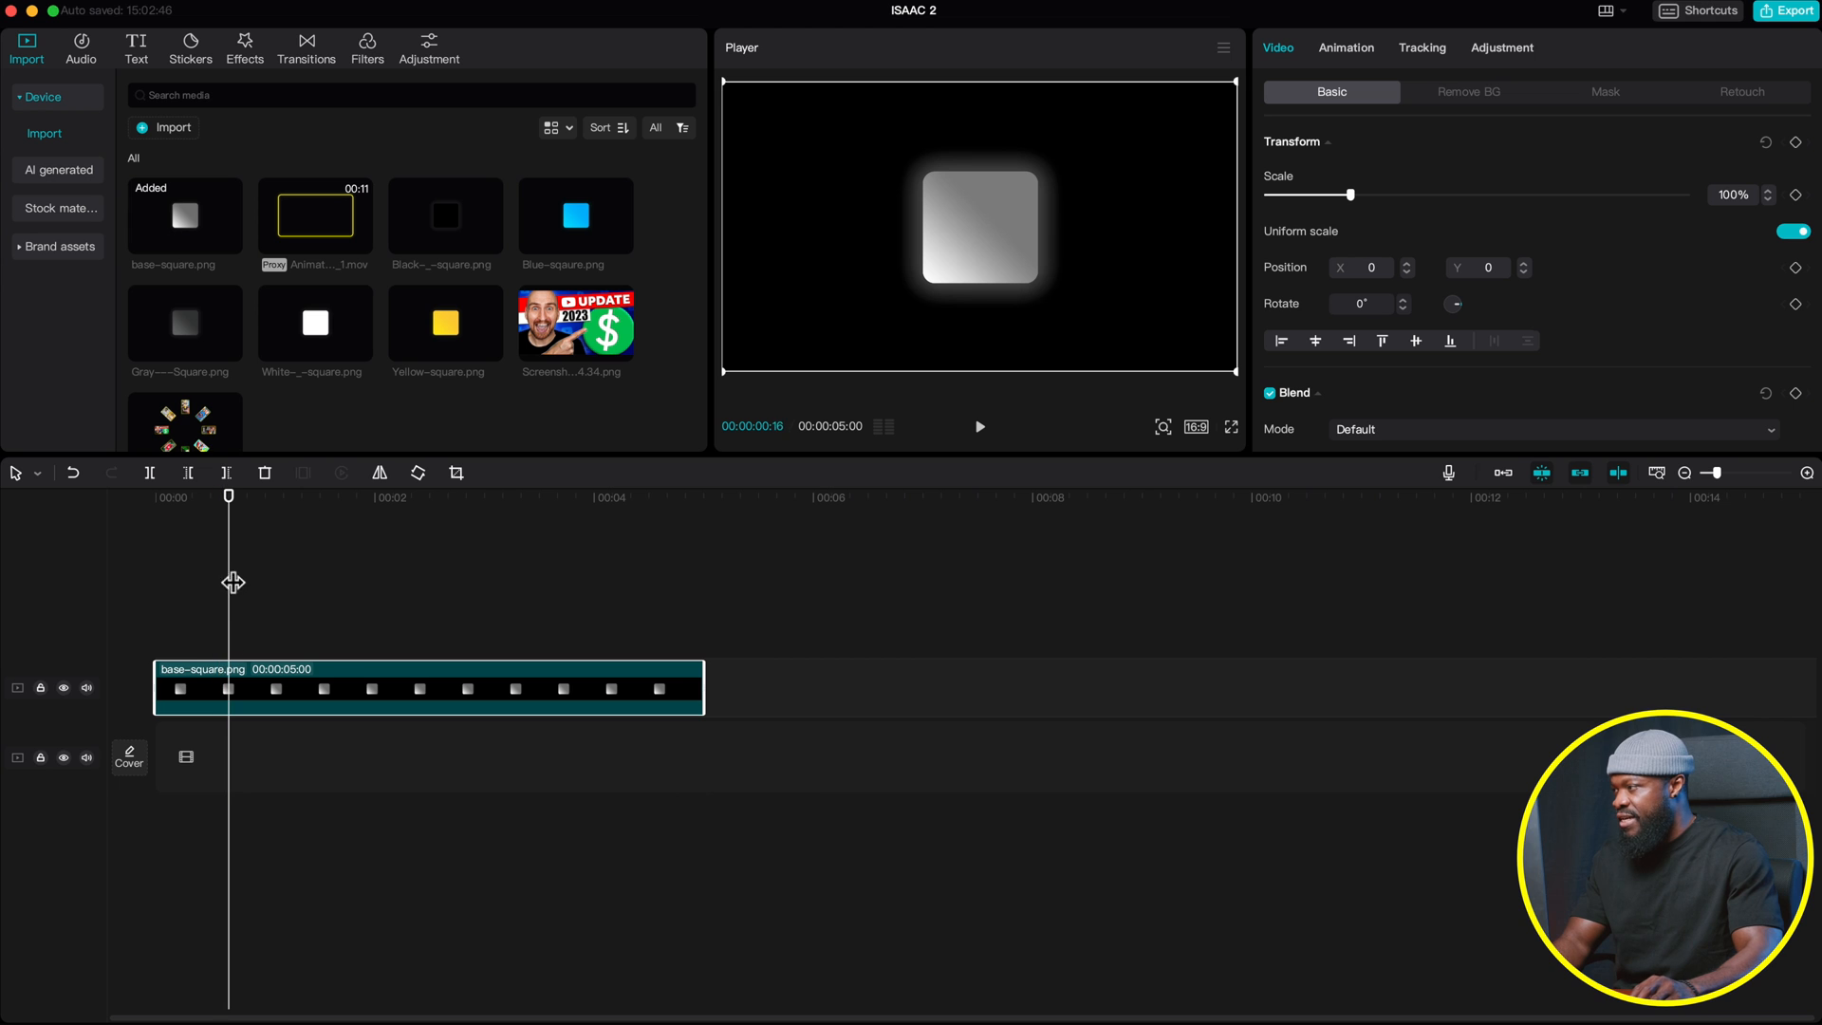
{"action": "scroll", "coordinate": [1623, 244], "scroll_direction": "down", "scroll_amount": 3}
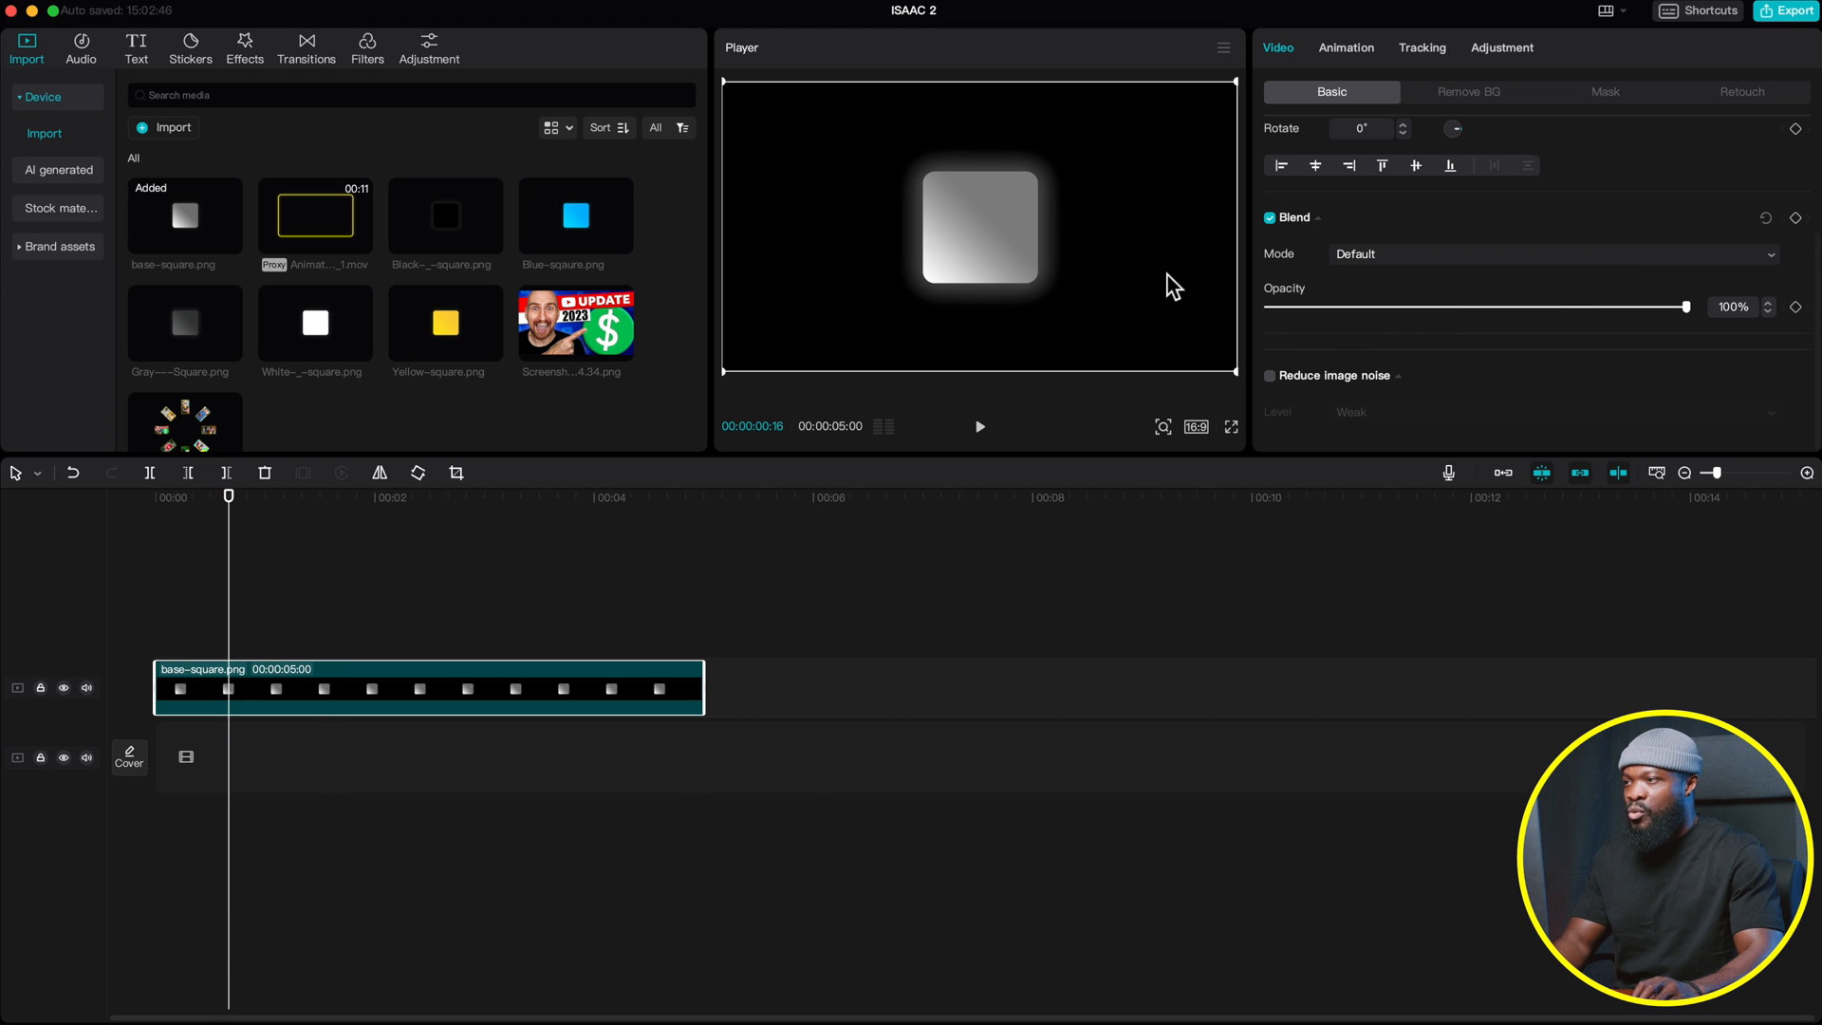
{"action": "left_click", "coordinate": [1795, 306]}
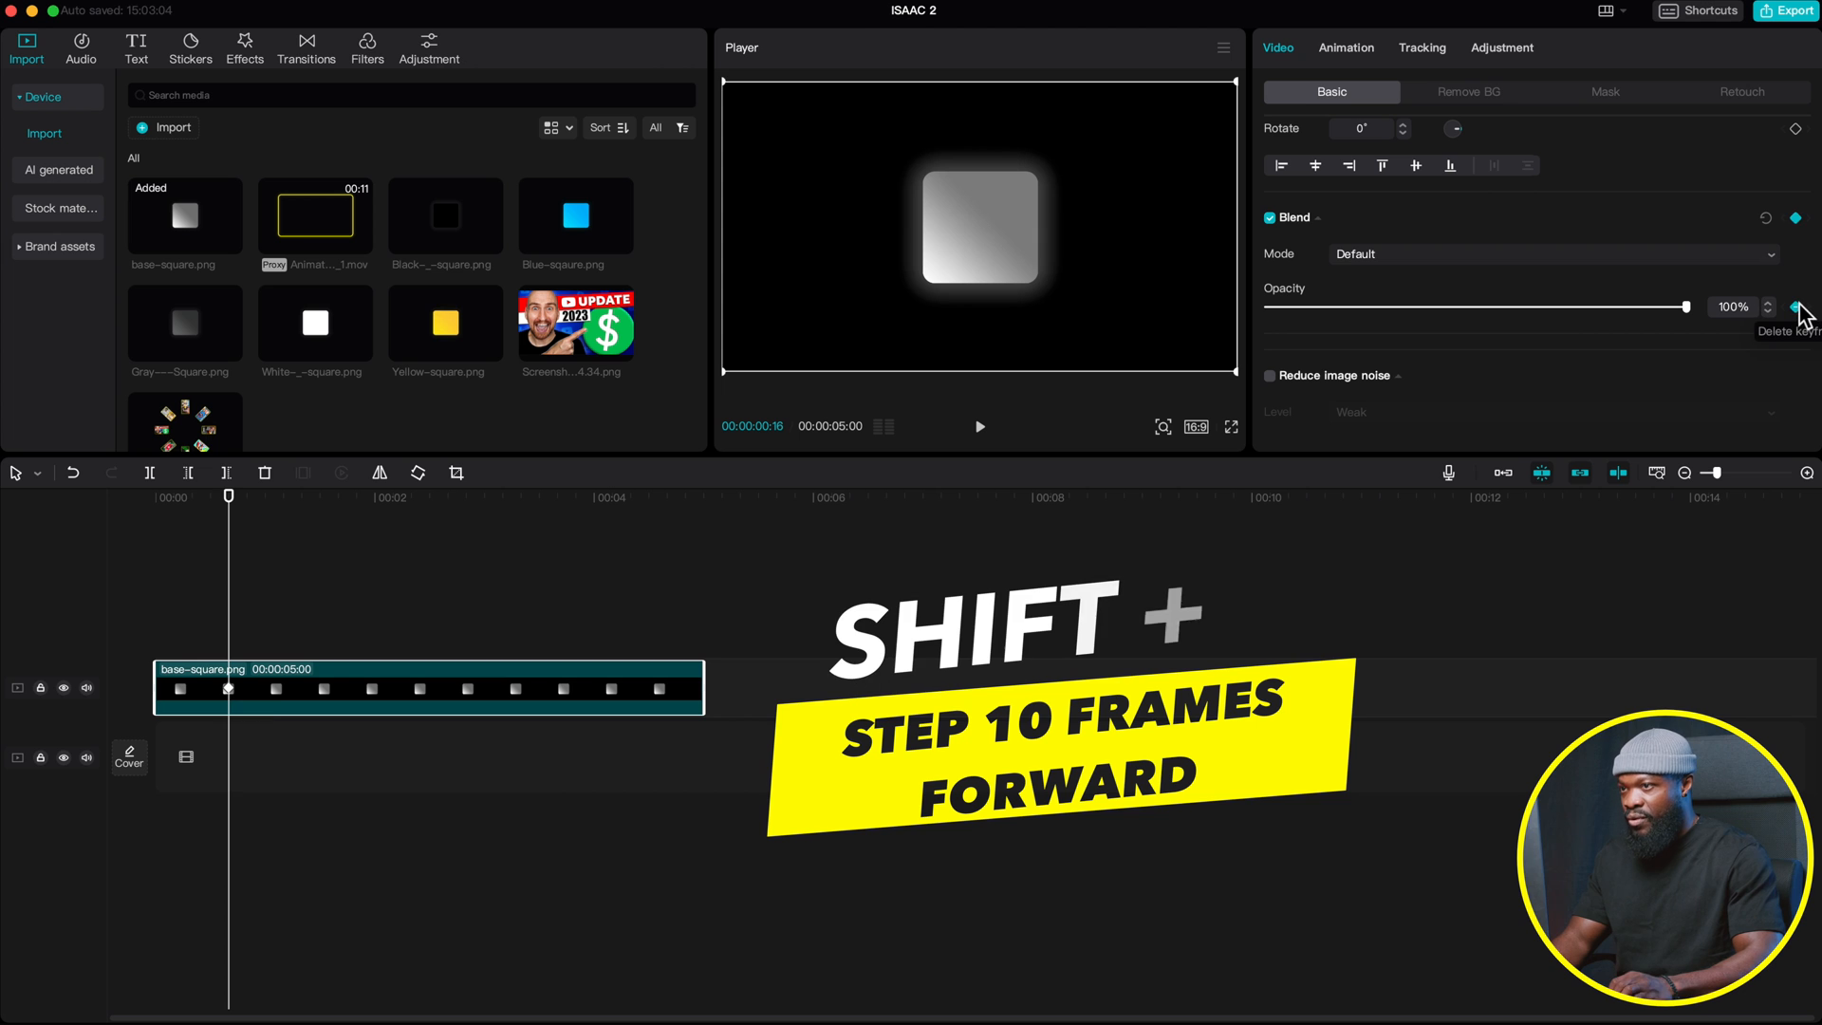
{"action": "key", "text": "shift+Right"}
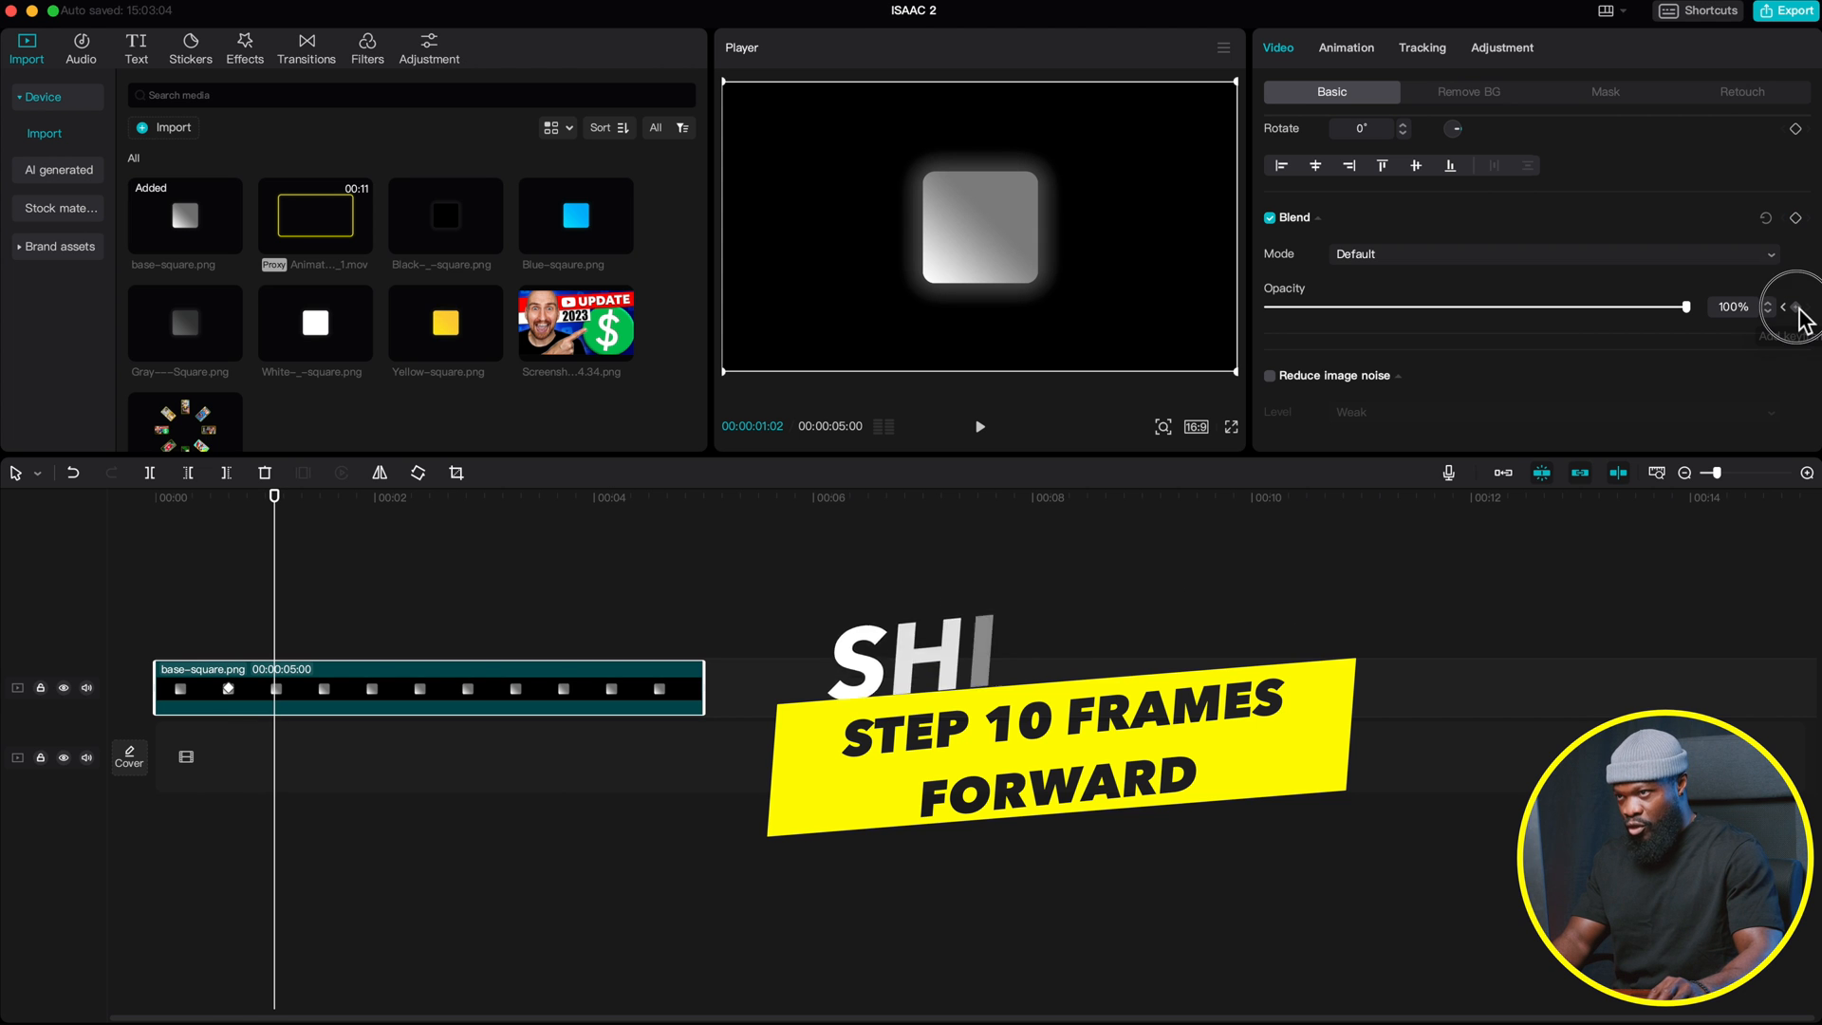
{"action": "left_click", "coordinate": [1795, 307]}
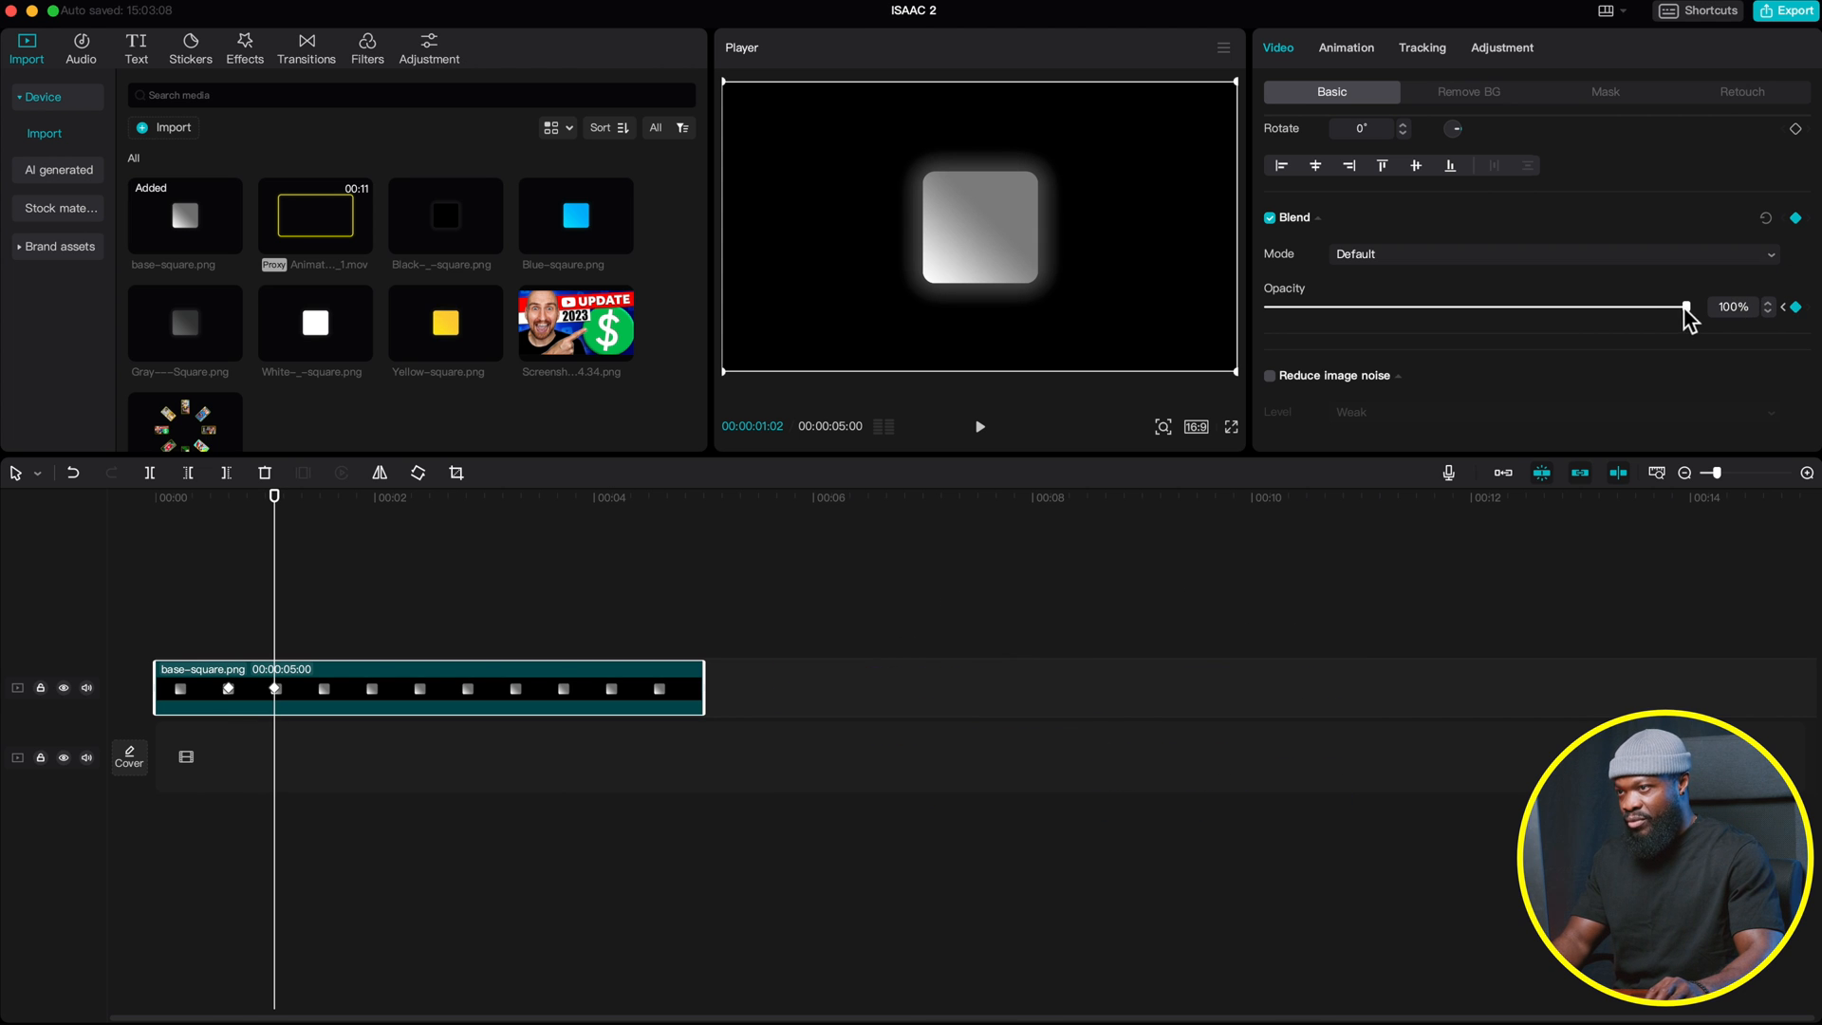
{"action": "left_click_drag", "start_coordinate": [1673, 312], "coordinate": [1265, 302]}
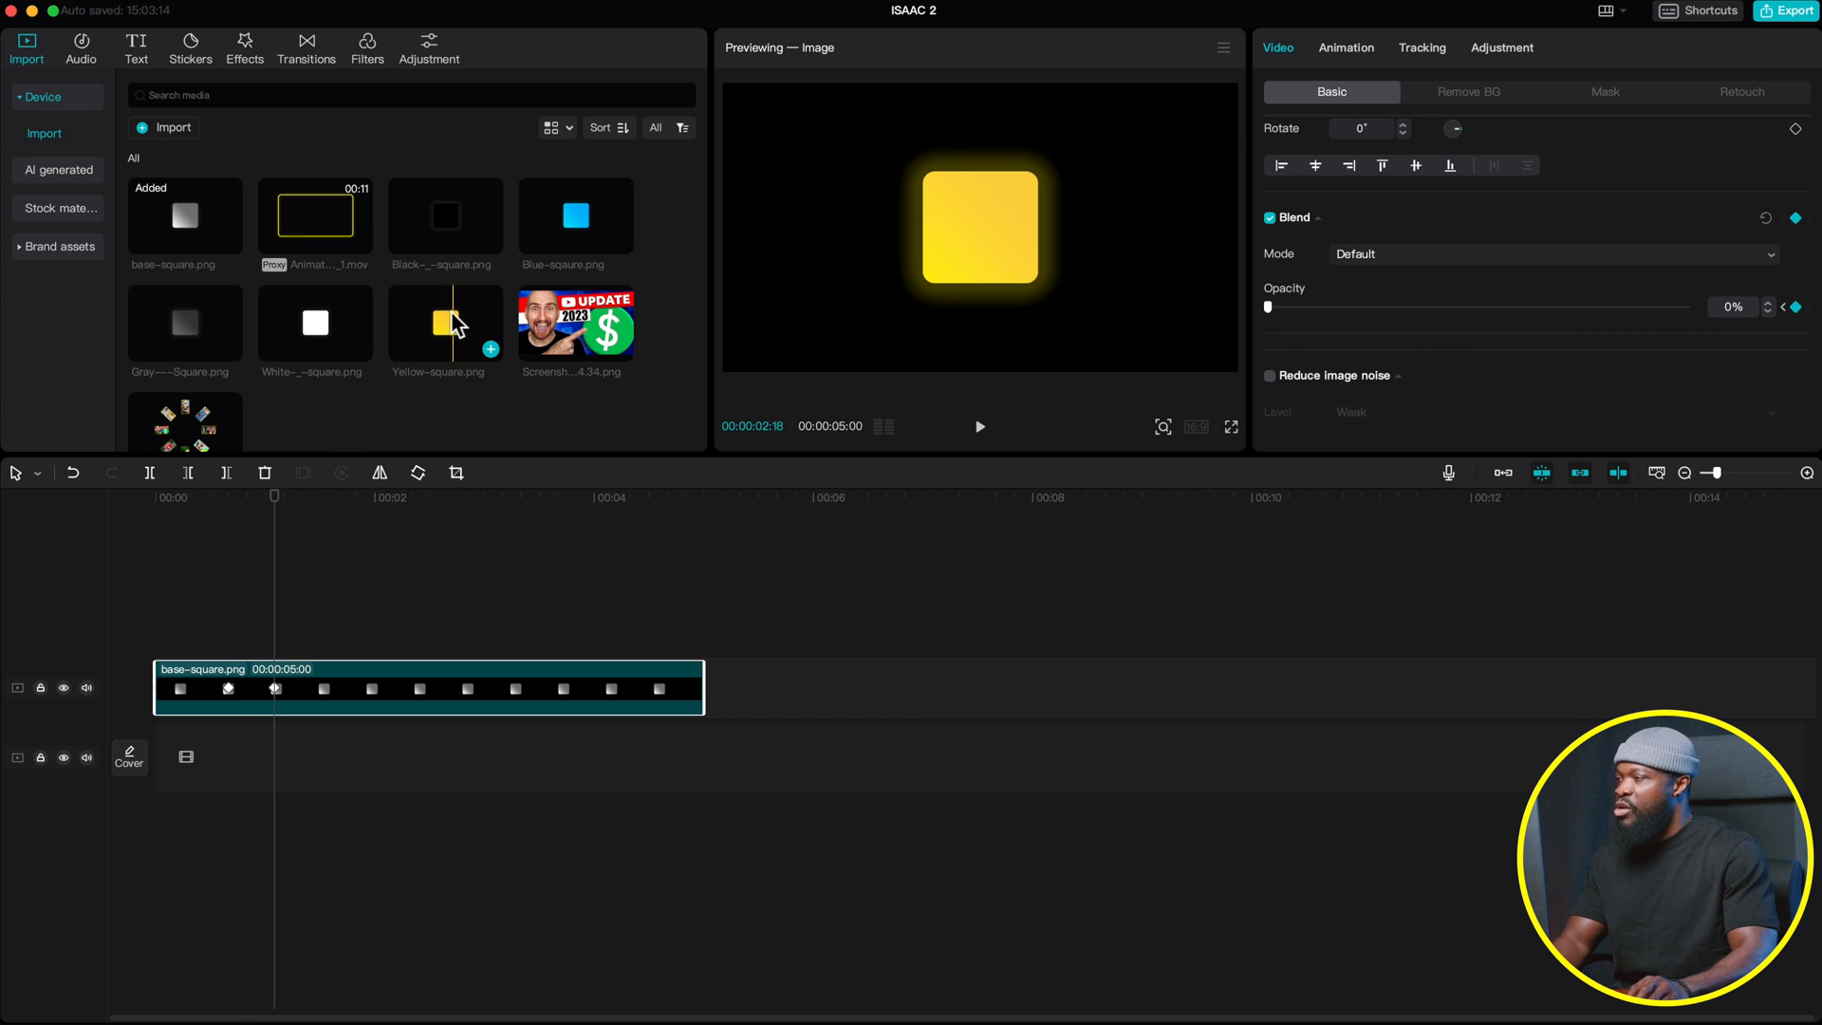
Add Yellow-square.png on a track beneath the base square, starting at its first keyframe at 00:00:00:16
{"action": "left_click_drag", "start_coordinate": [446, 328], "coordinate": [212, 732]}
{"action": "left_click", "coordinate": [244, 643]}
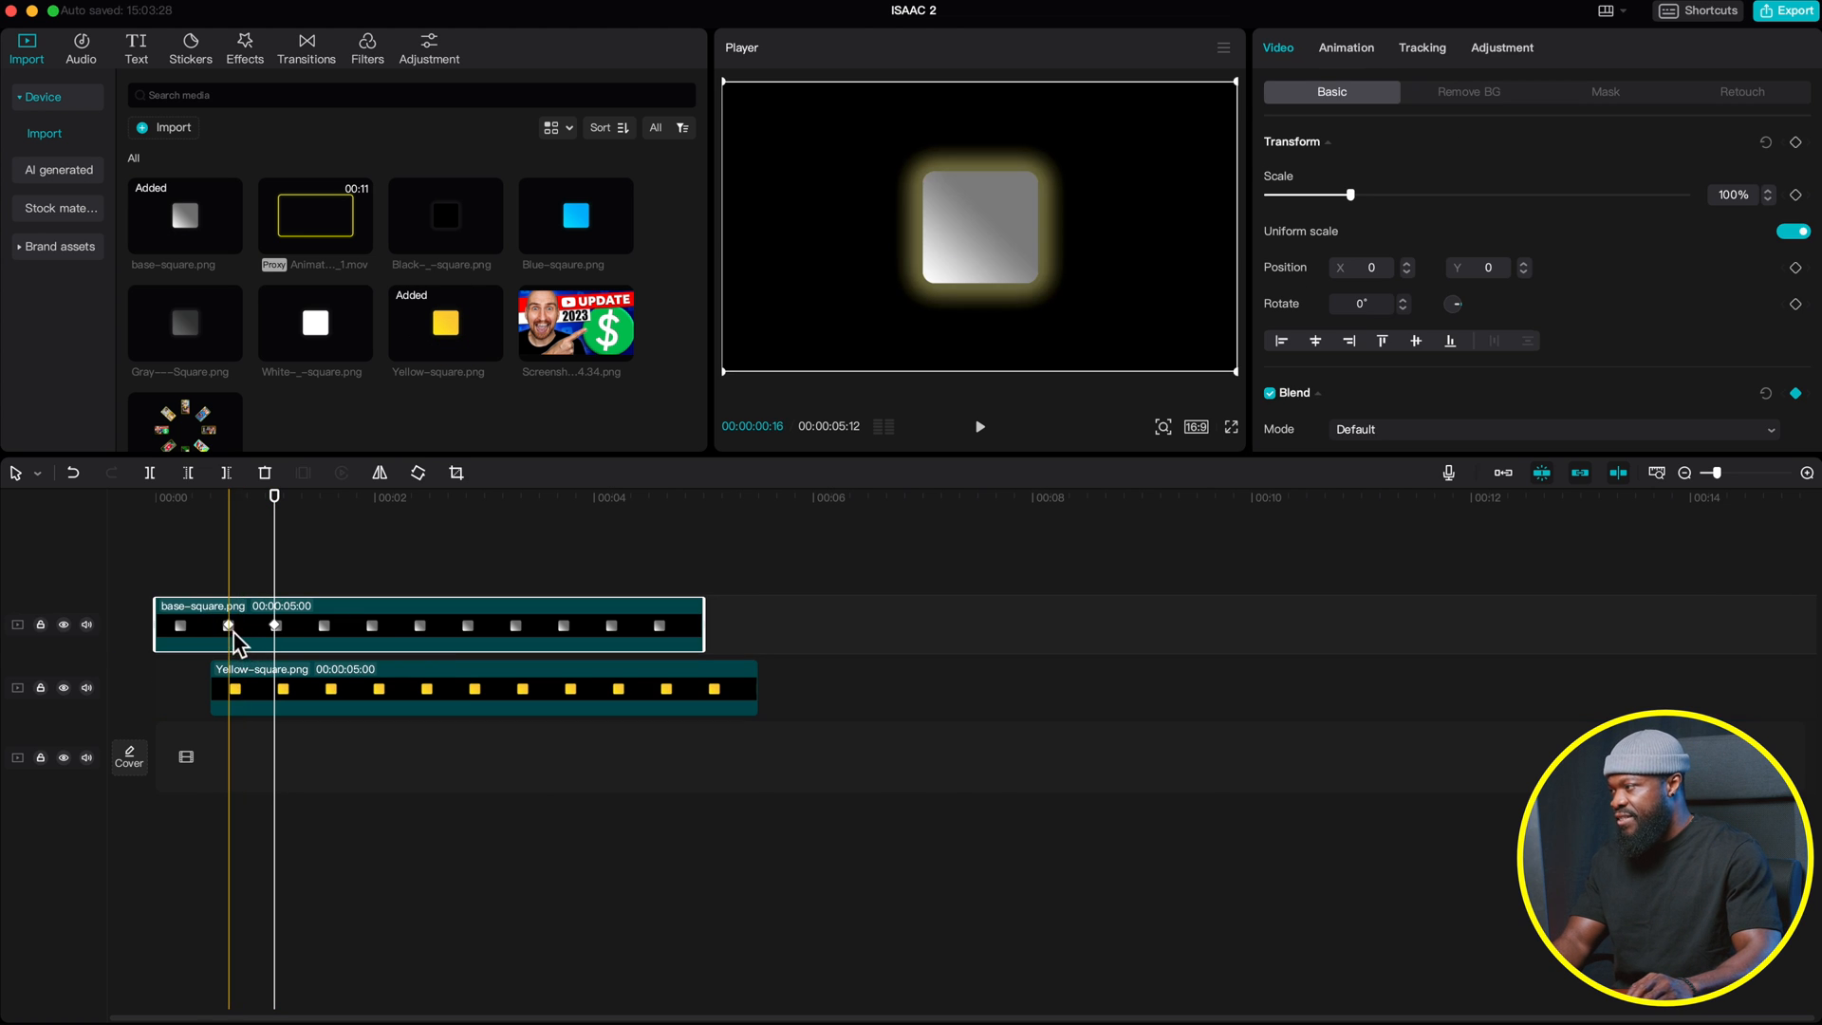
{"action": "left_click", "coordinate": [235, 497]}
{"action": "left_click_drag", "start_coordinate": [253, 683], "coordinate": [273, 700]}
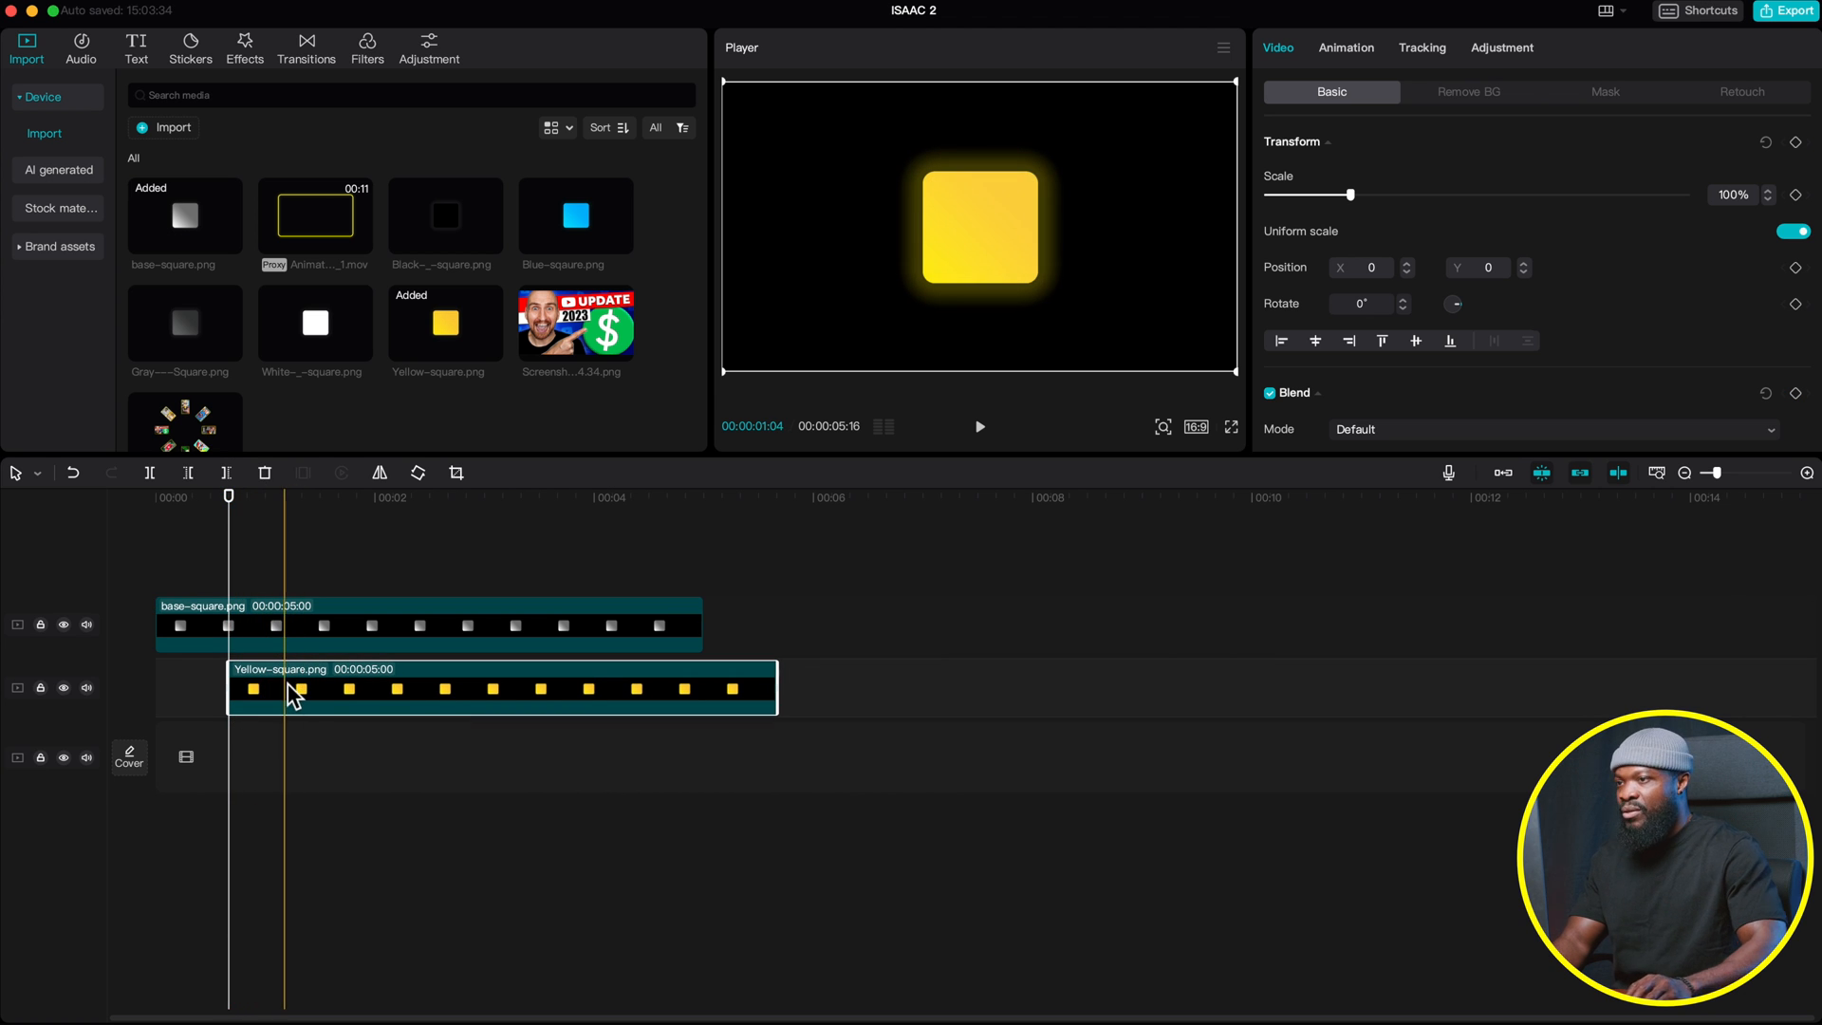
Fade in the yellow square with opacity keyframes of 0% at 00:00:00:16 and 100% at 00:00:01:02
{"action": "scroll", "coordinate": [1671, 338], "scroll_direction": "down", "scroll_amount": 3}
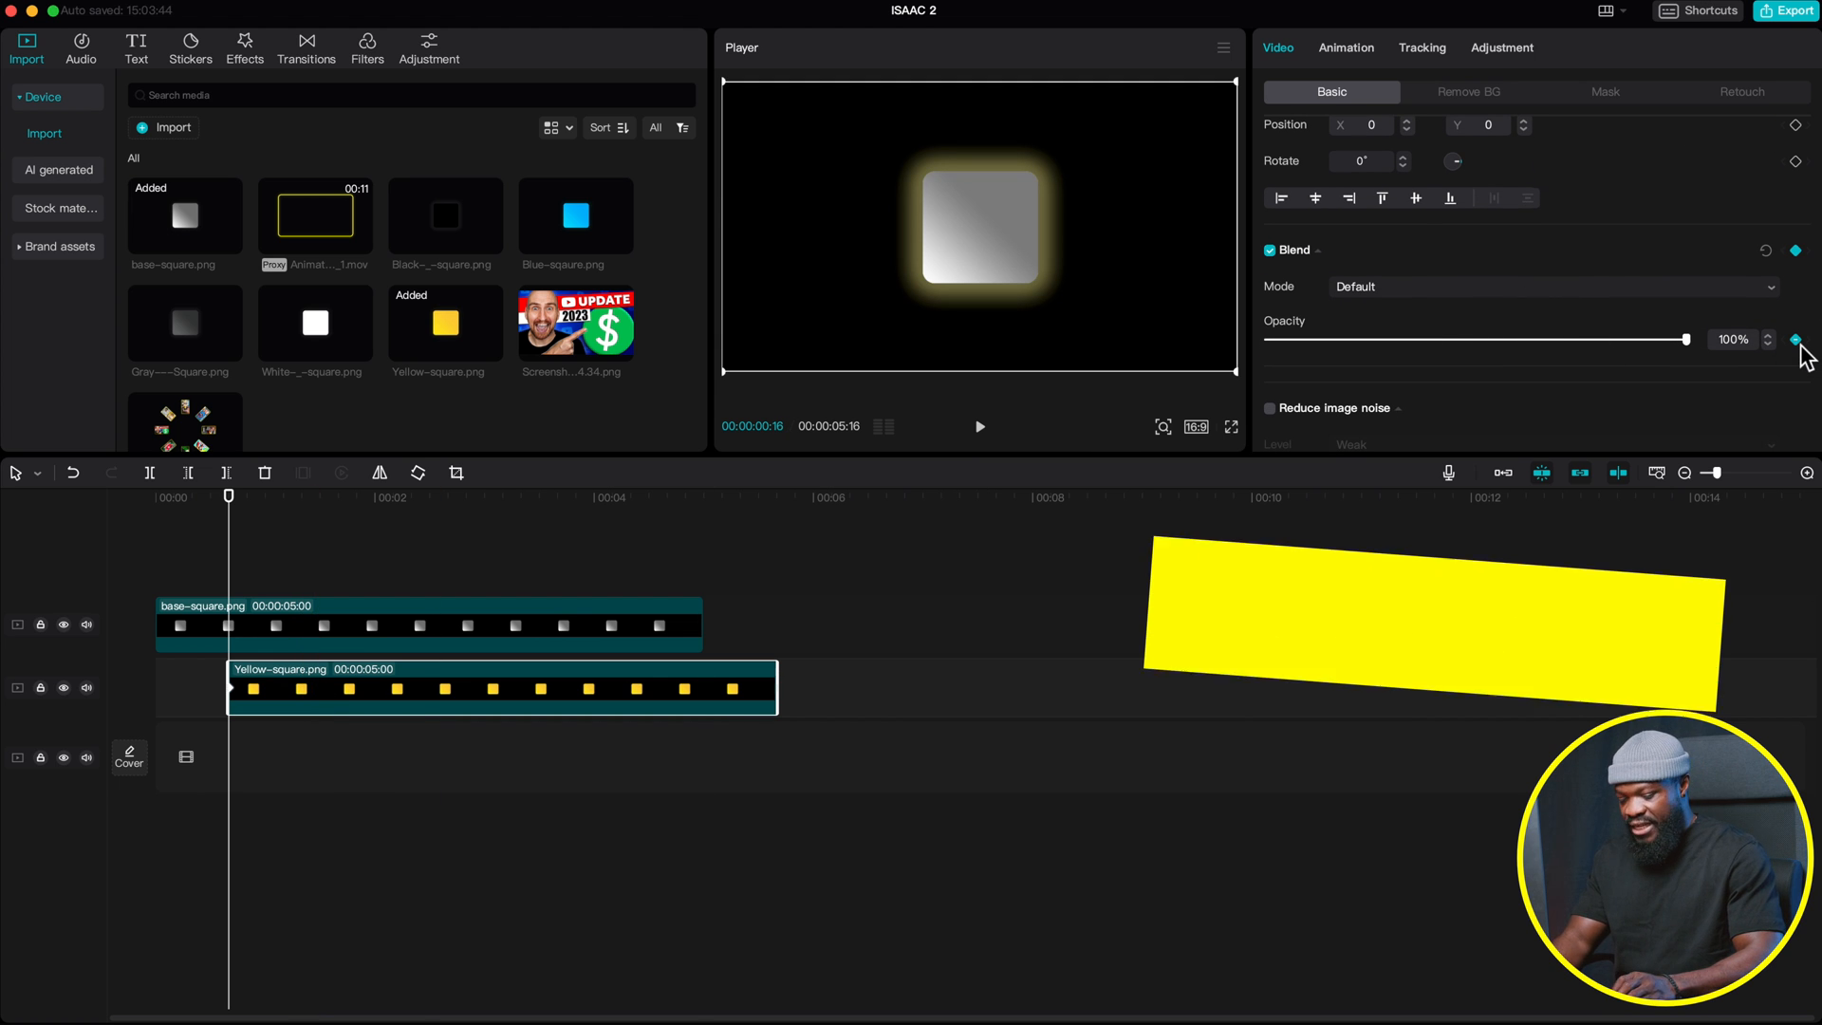
{"action": "key", "text": "shift+Right"}
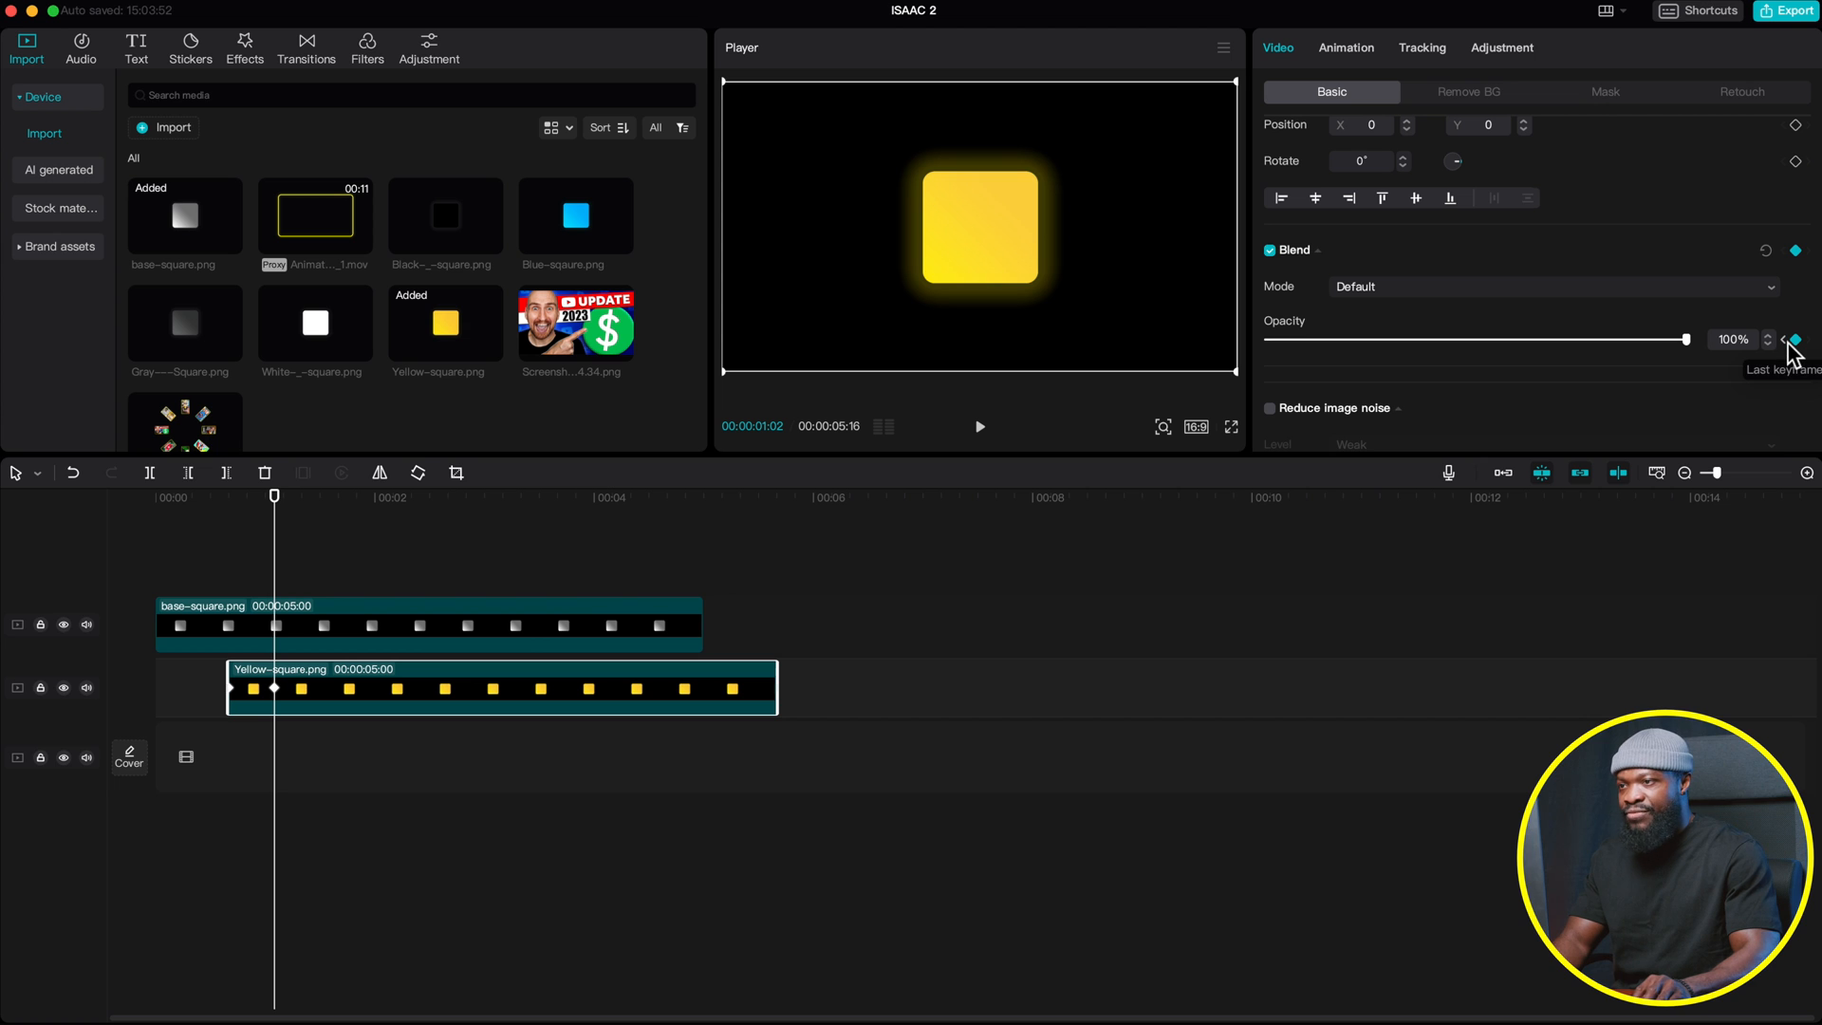
{"action": "left_click", "coordinate": [1785, 340]}
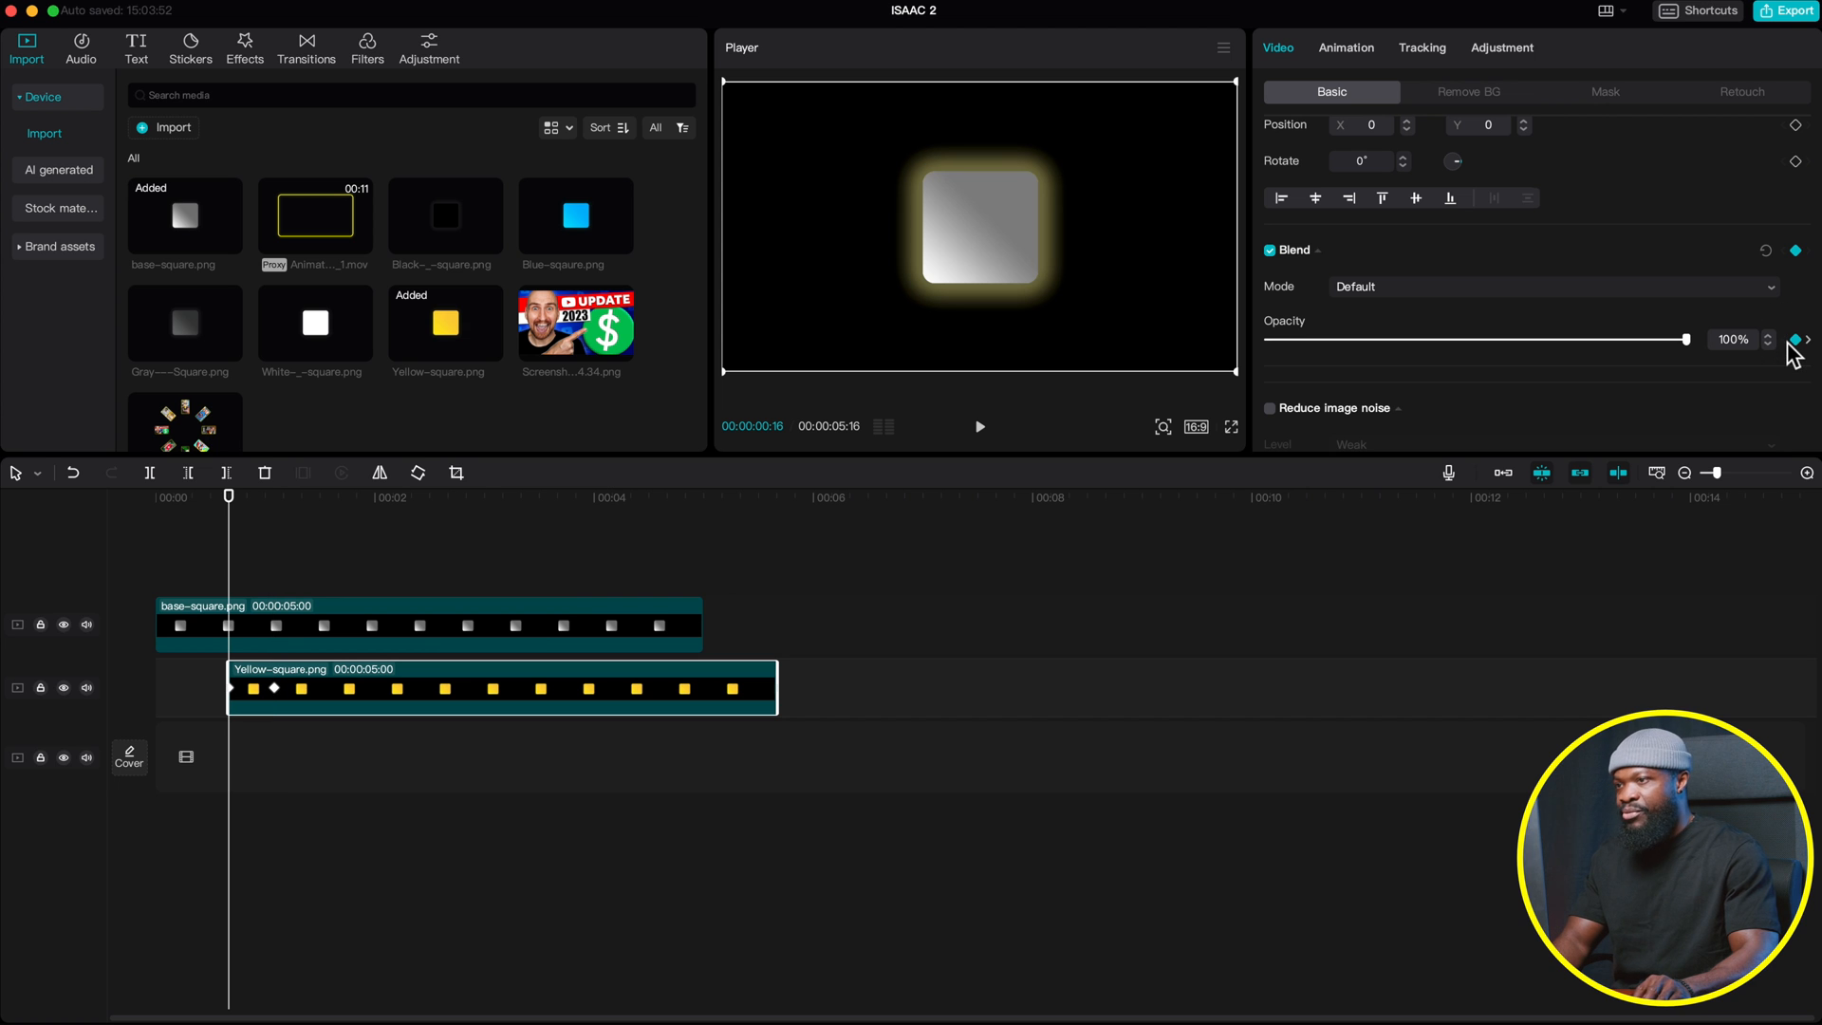
{"action": "left_click_drag", "start_coordinate": [1687, 338], "coordinate": [956, 339]}
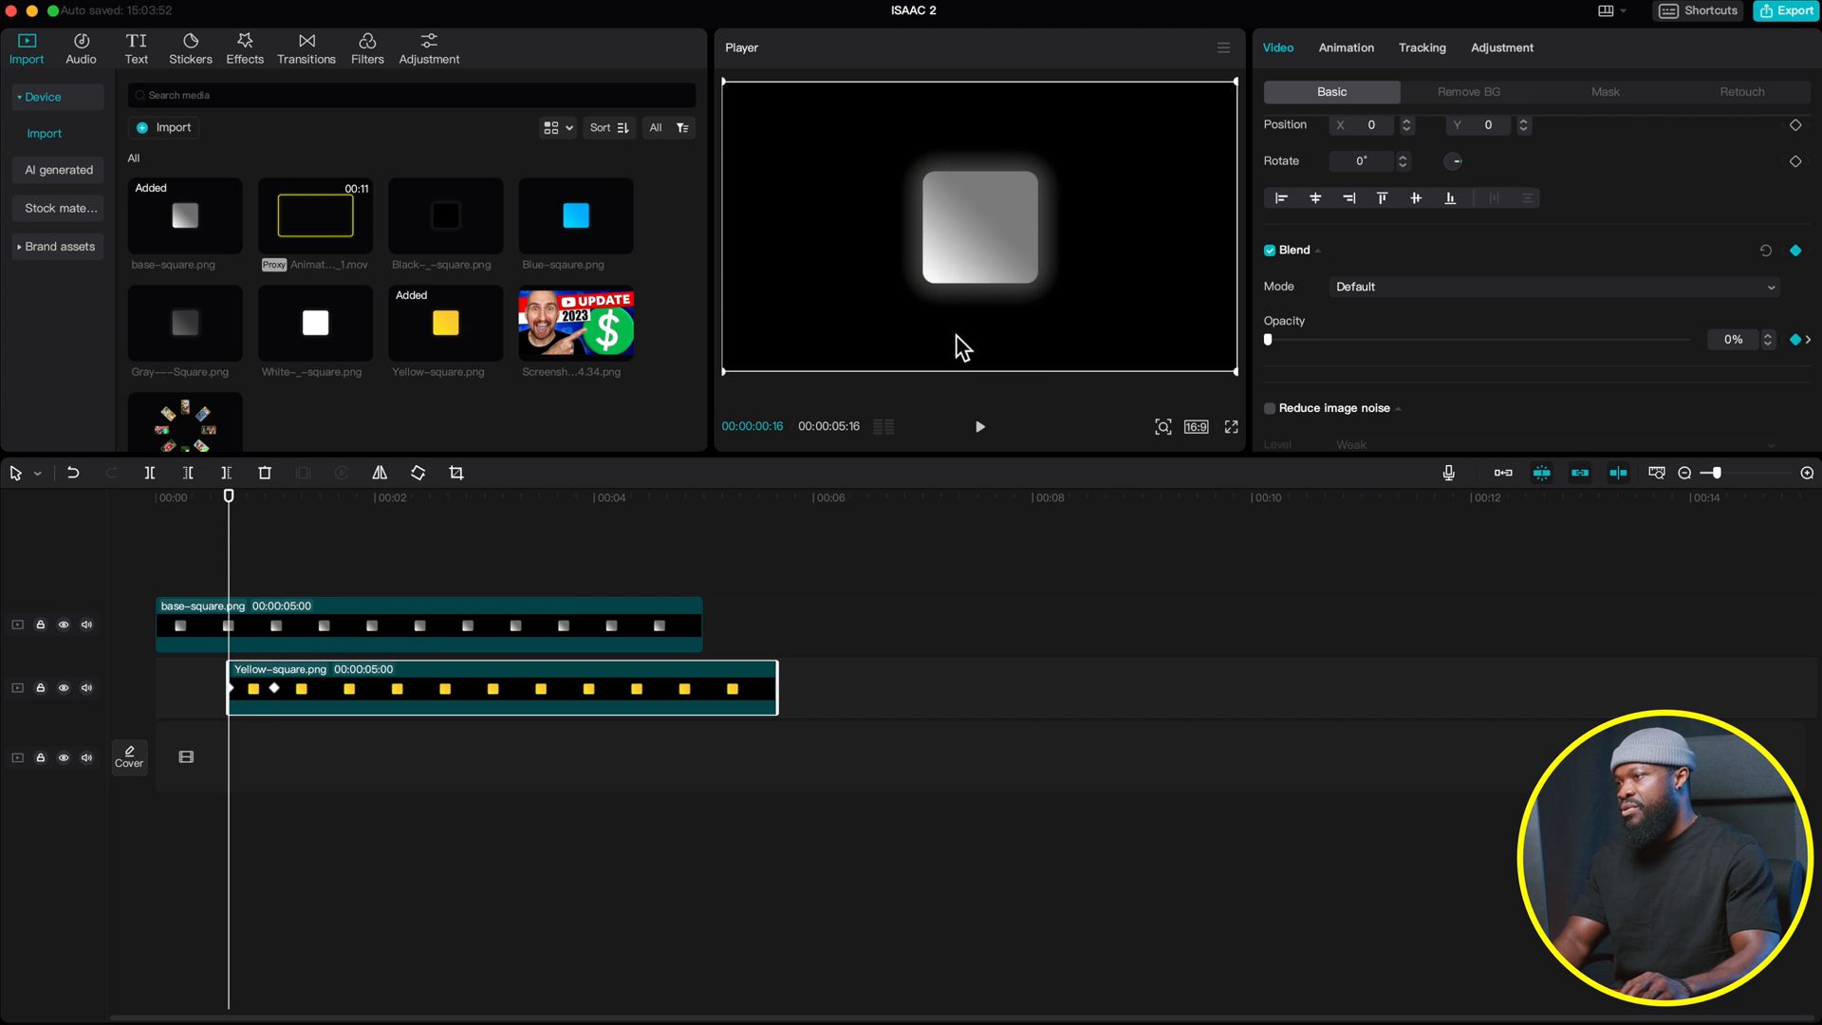
Play back the crossfade from the base square to the yellow square
{"action": "key", "text": "space"}
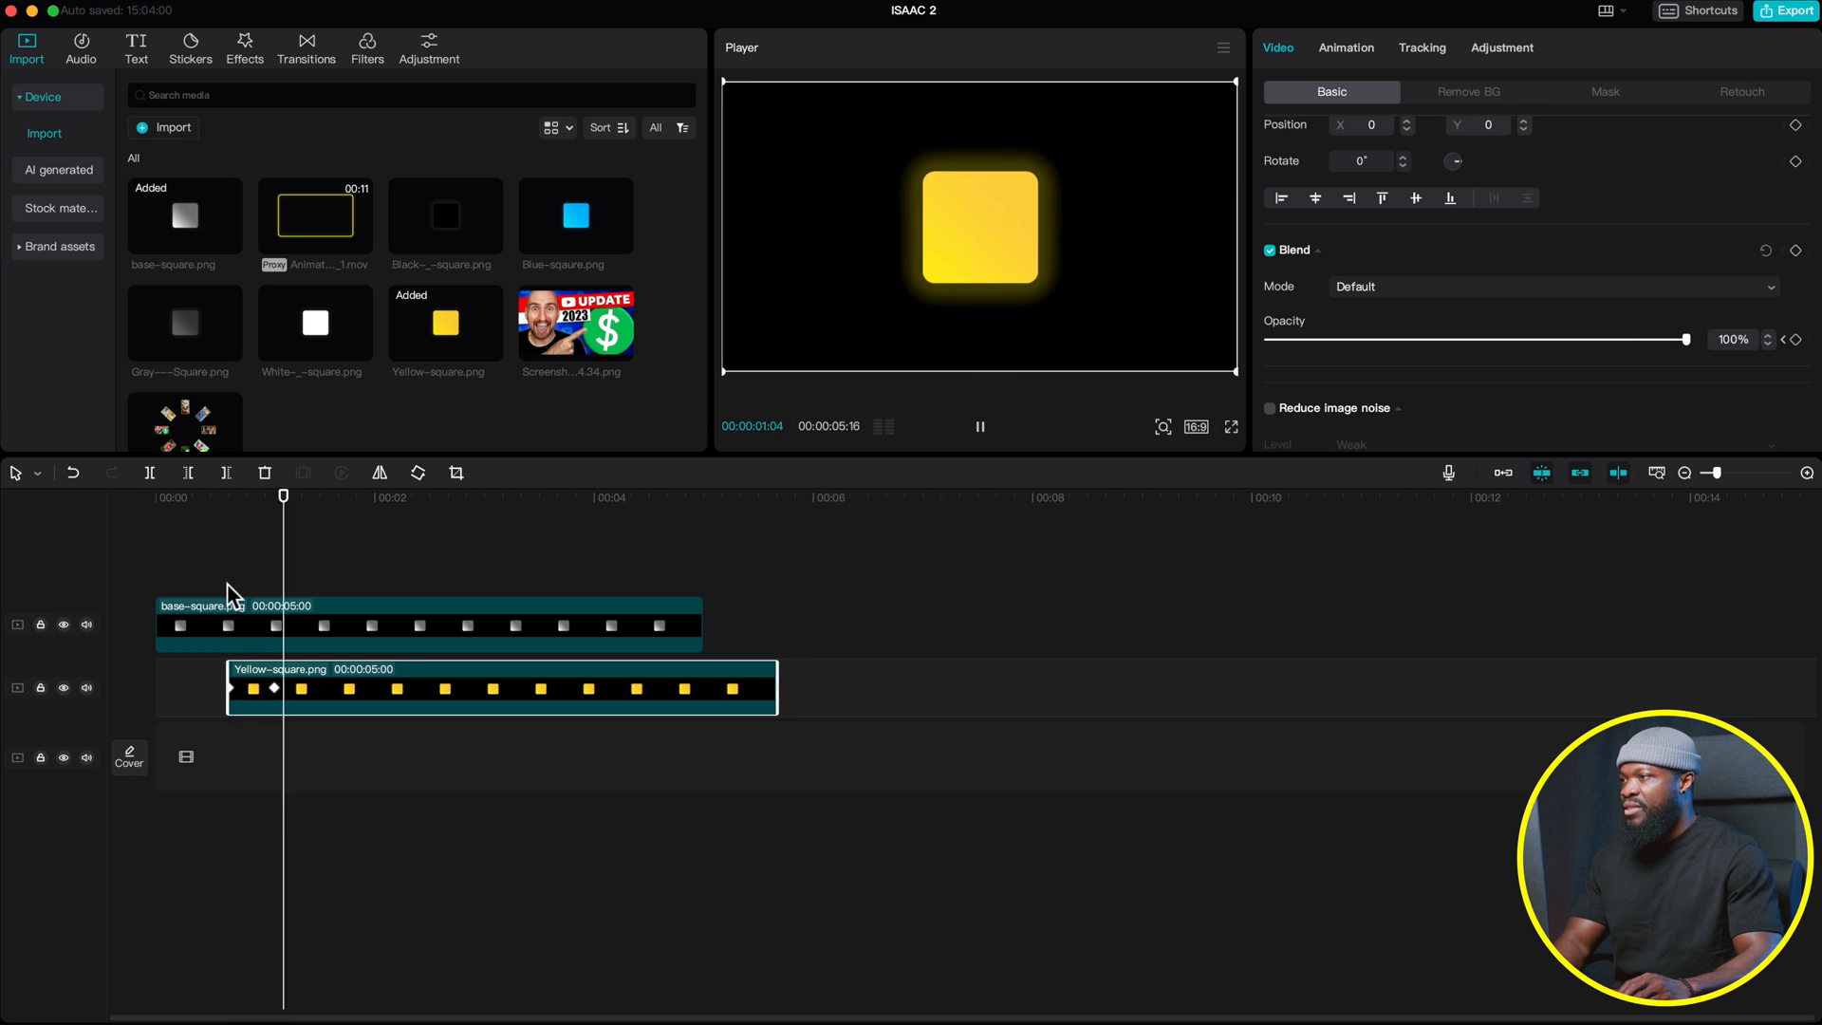
{"action": "left_click", "coordinate": [231, 583]}
{"action": "key", "text": "space"}
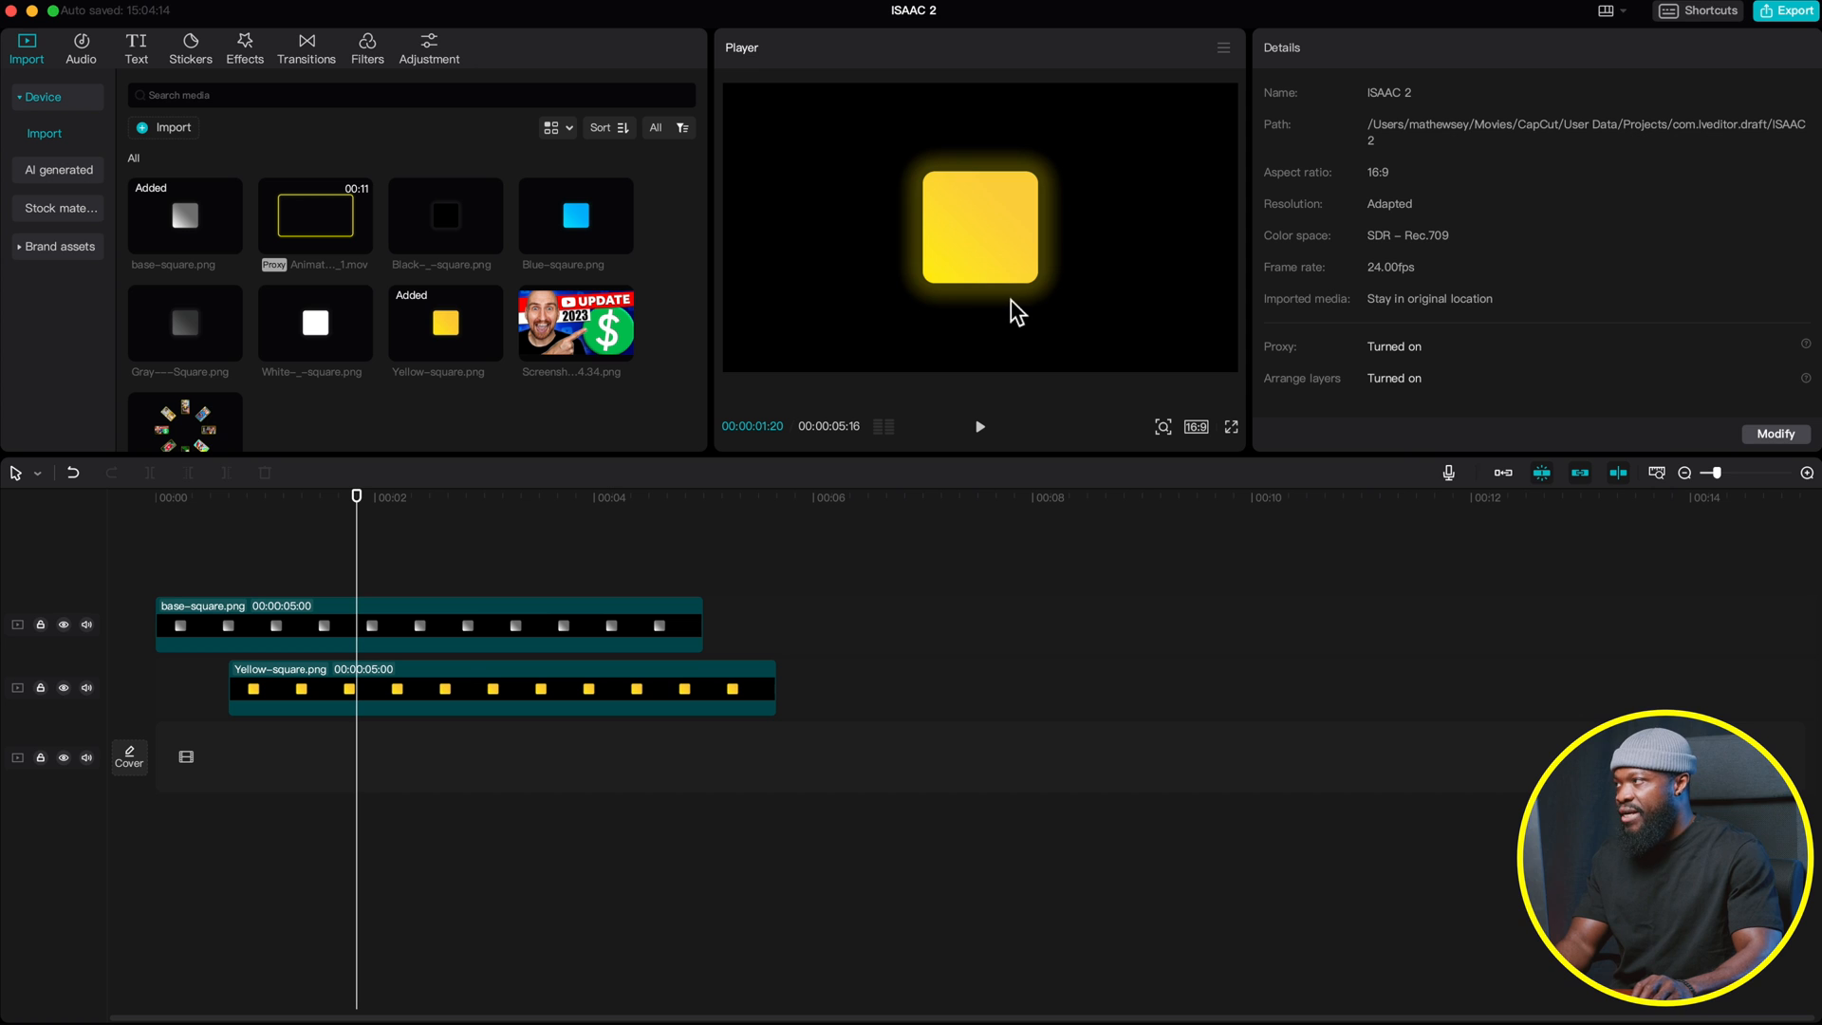
Add a default text clip beneath the yellow square starting at 00:00:00:16, and extend all three clips to end together at 00:00:05:23
{"action": "left_click", "coordinate": [139, 53]}
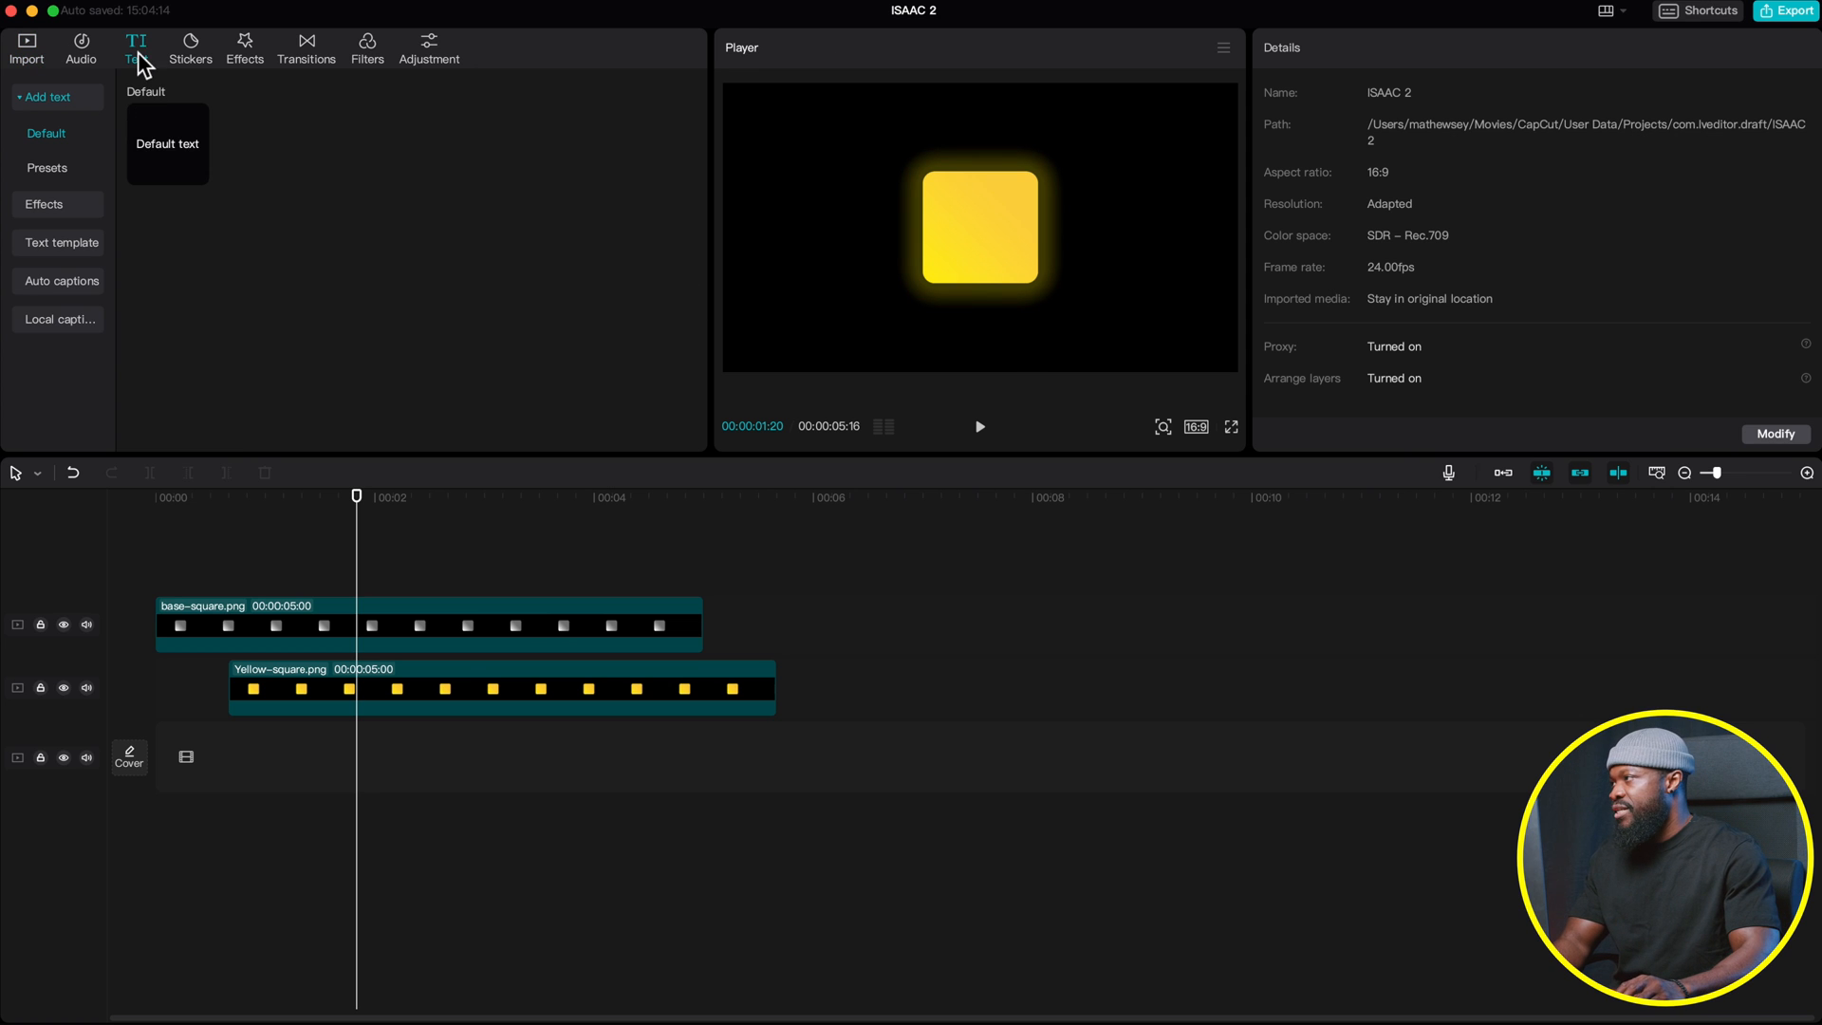
{"action": "left_click_drag", "start_coordinate": [167, 135], "coordinate": [237, 721]}
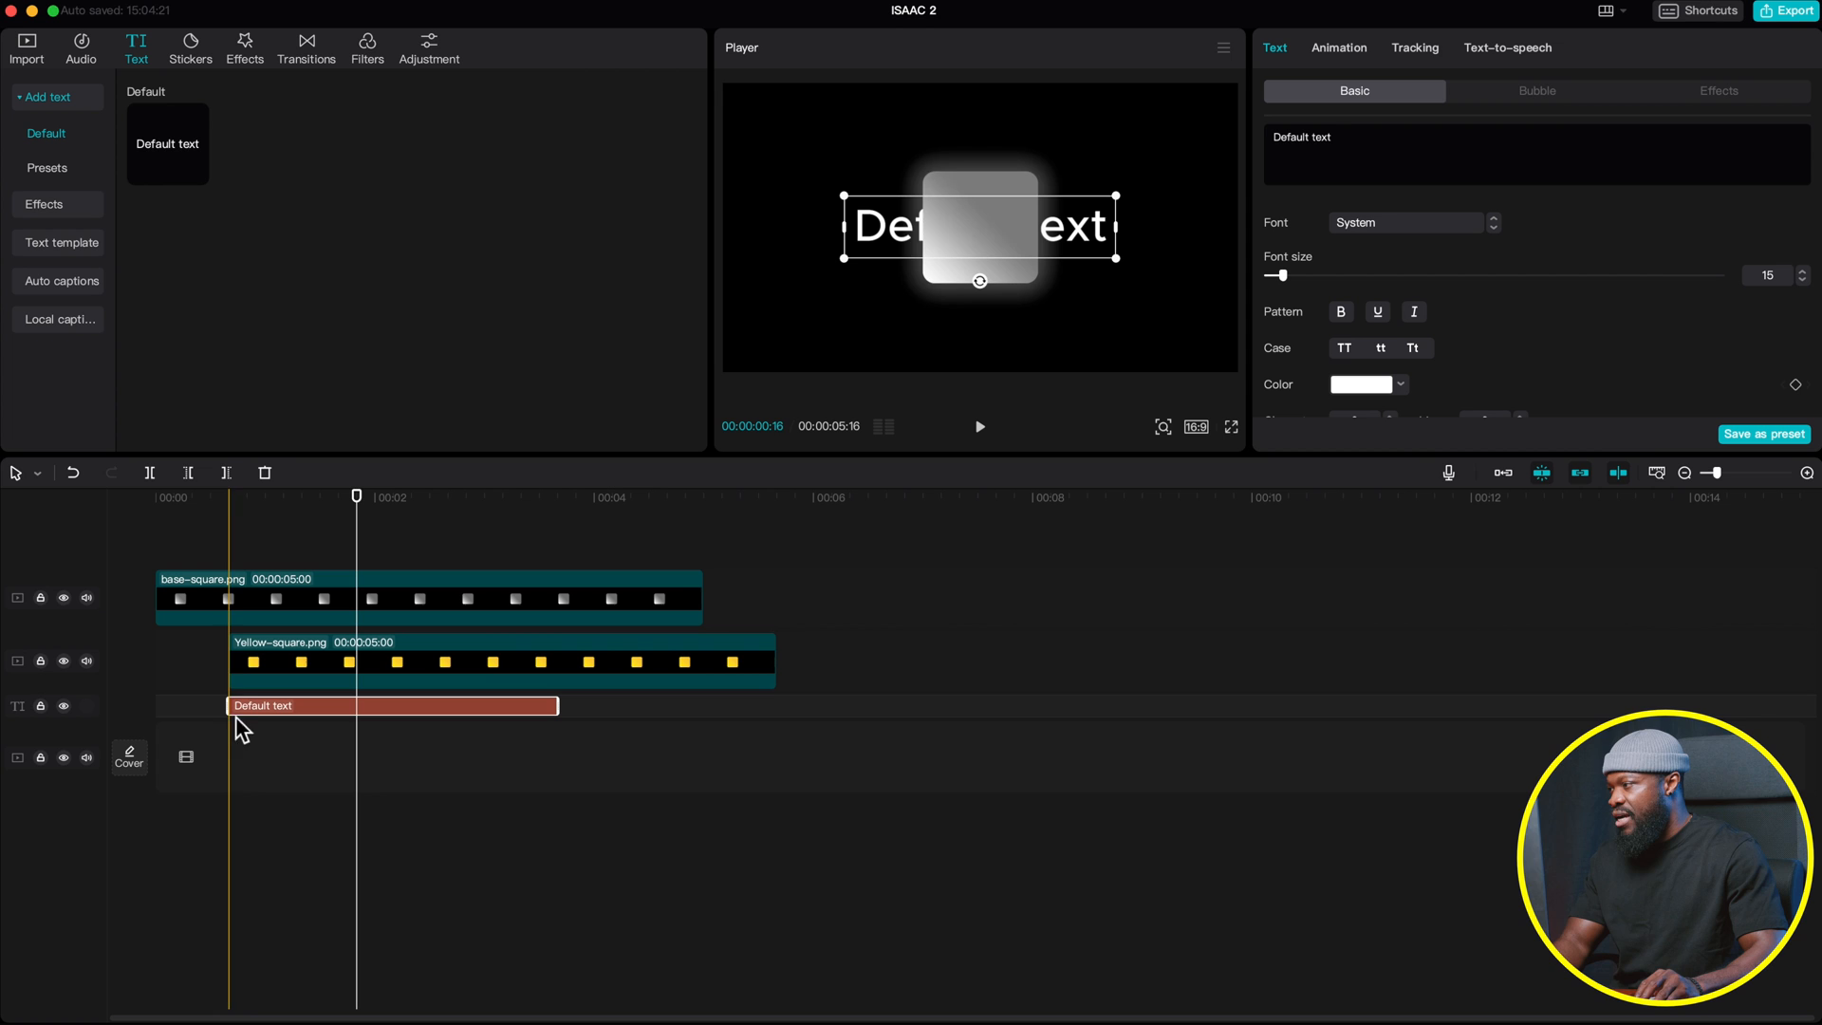
{"action": "left_click_drag", "start_coordinate": [555, 710], "coordinate": [693, 709]}
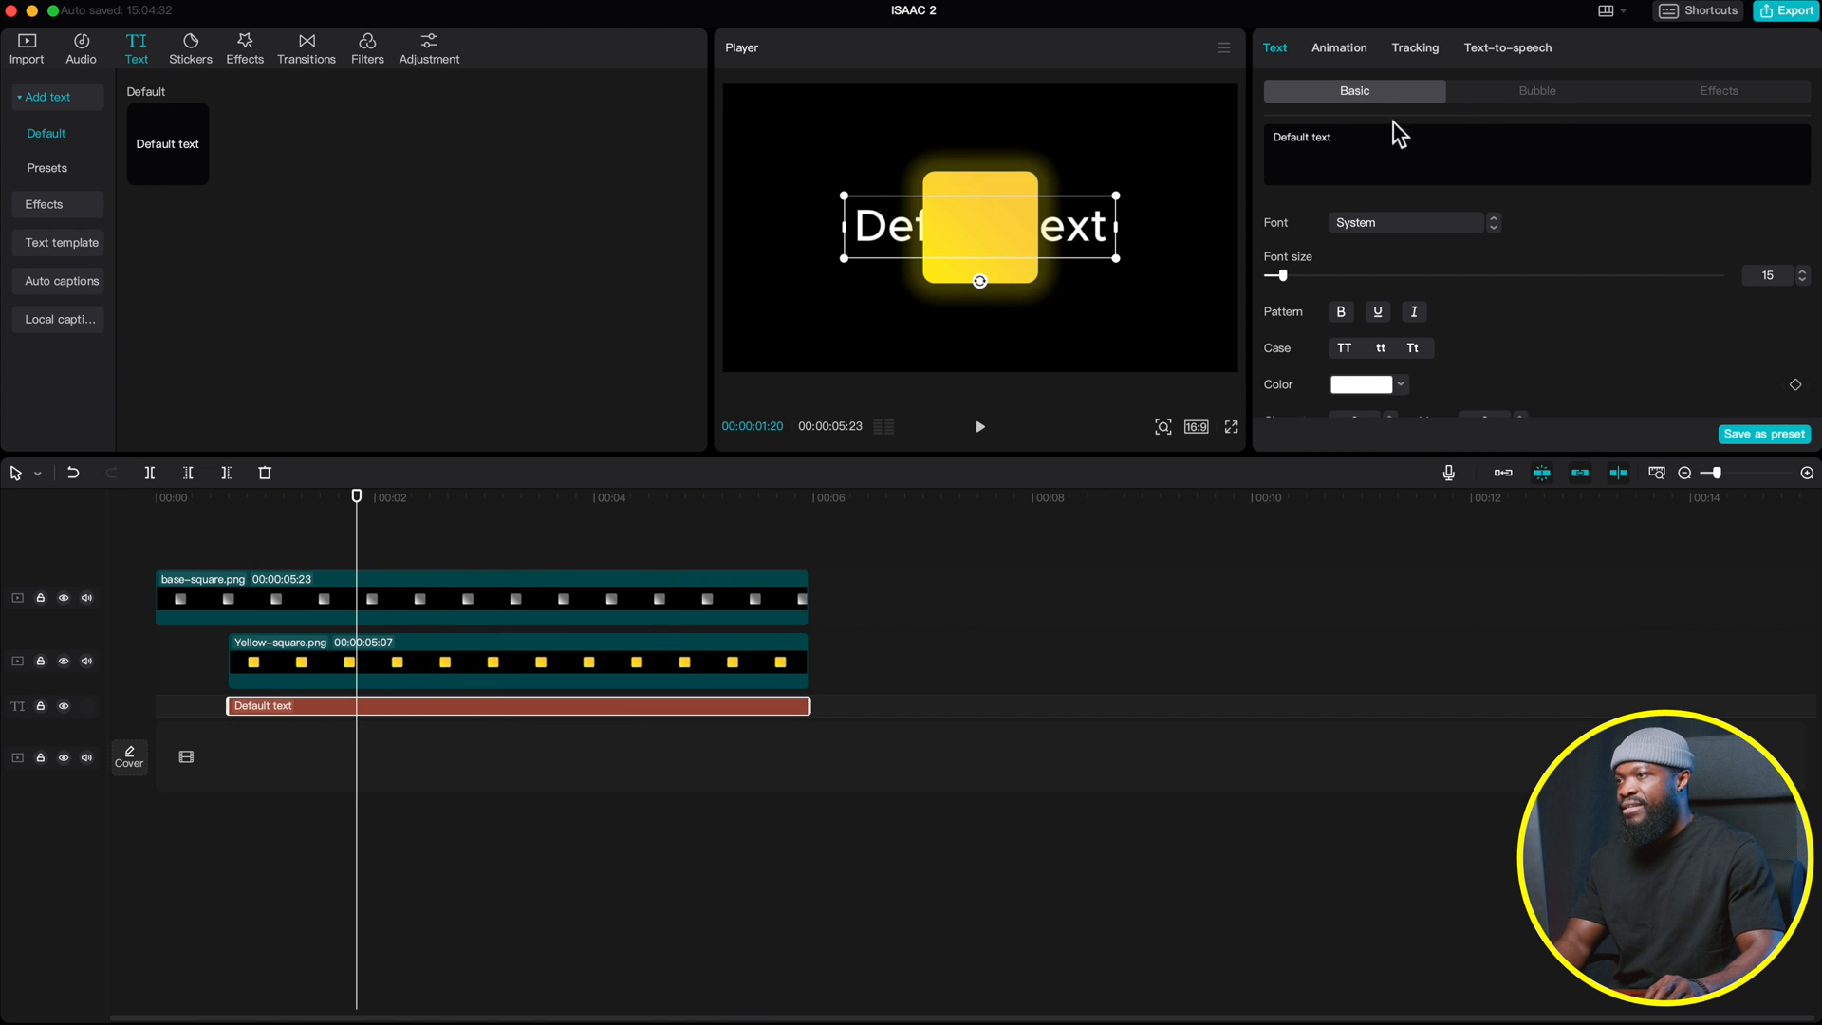
Change the text to "main", move it just below the yellow square and set its font to Montserrat
{"action": "left_click_drag", "start_coordinate": [1399, 134], "coordinate": [1218, 140]}
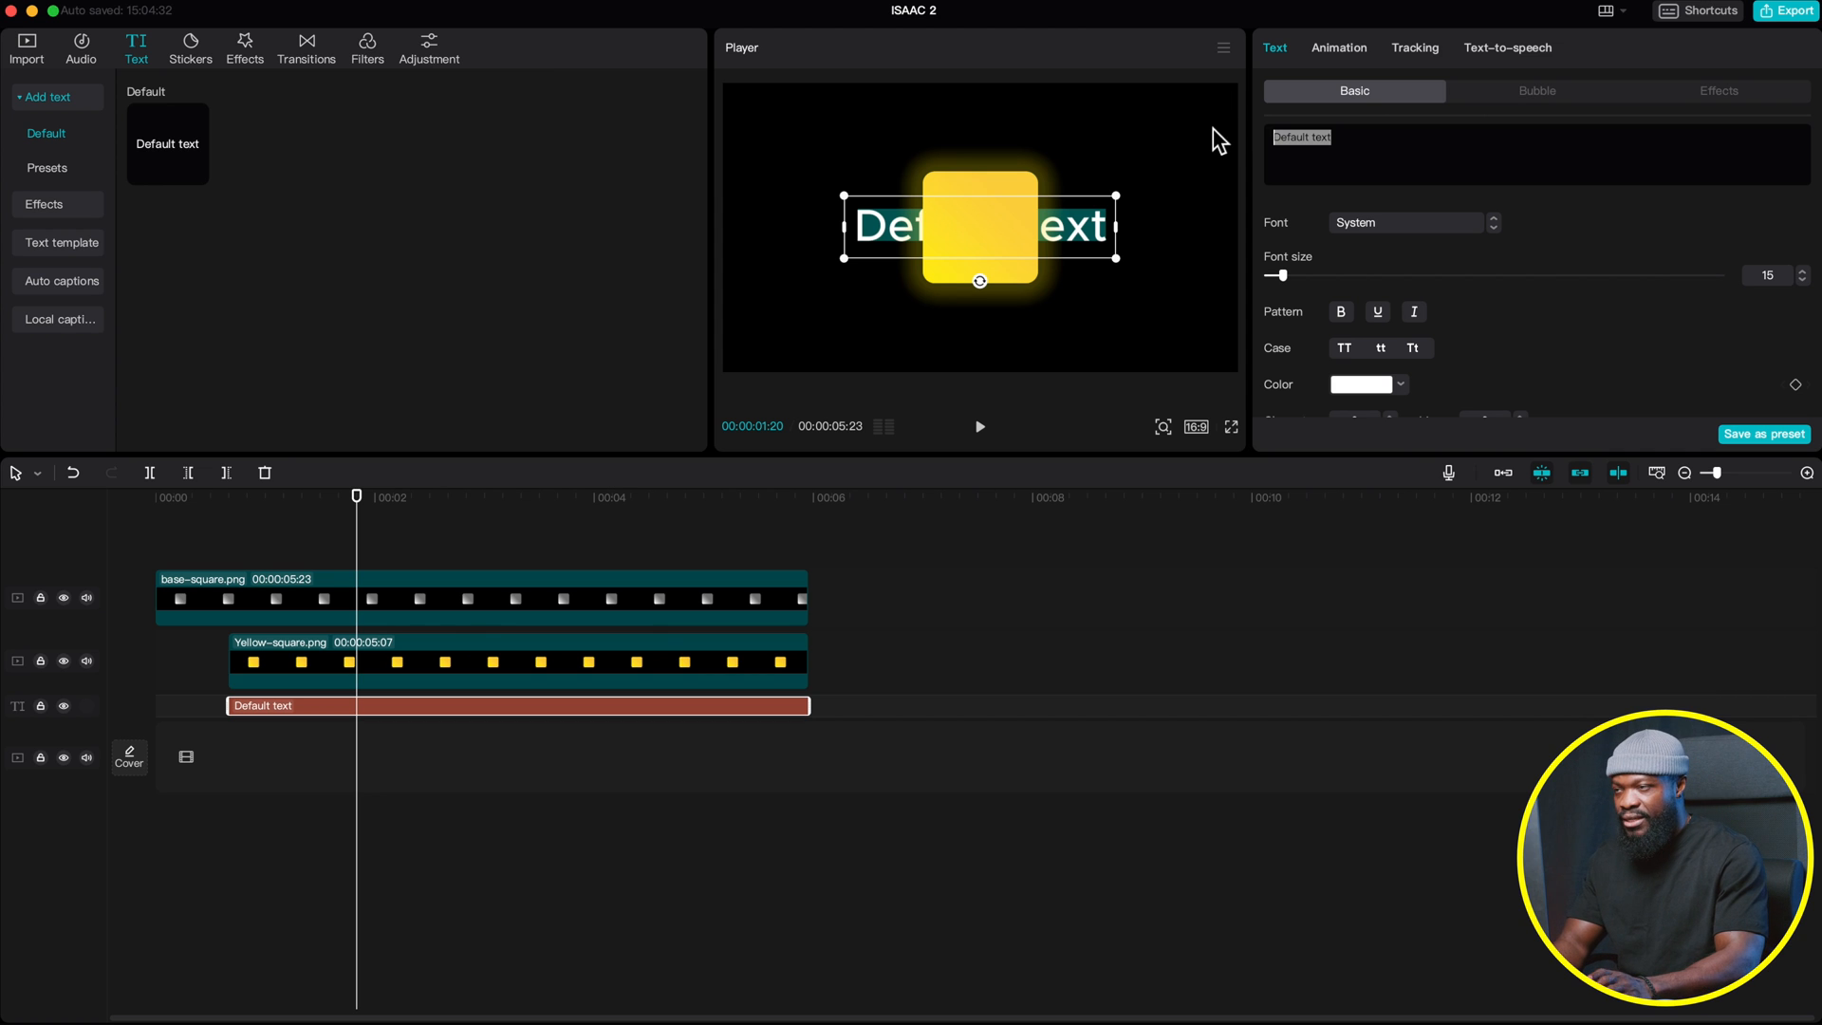
{"action": "key", "text": "BackSpace"}
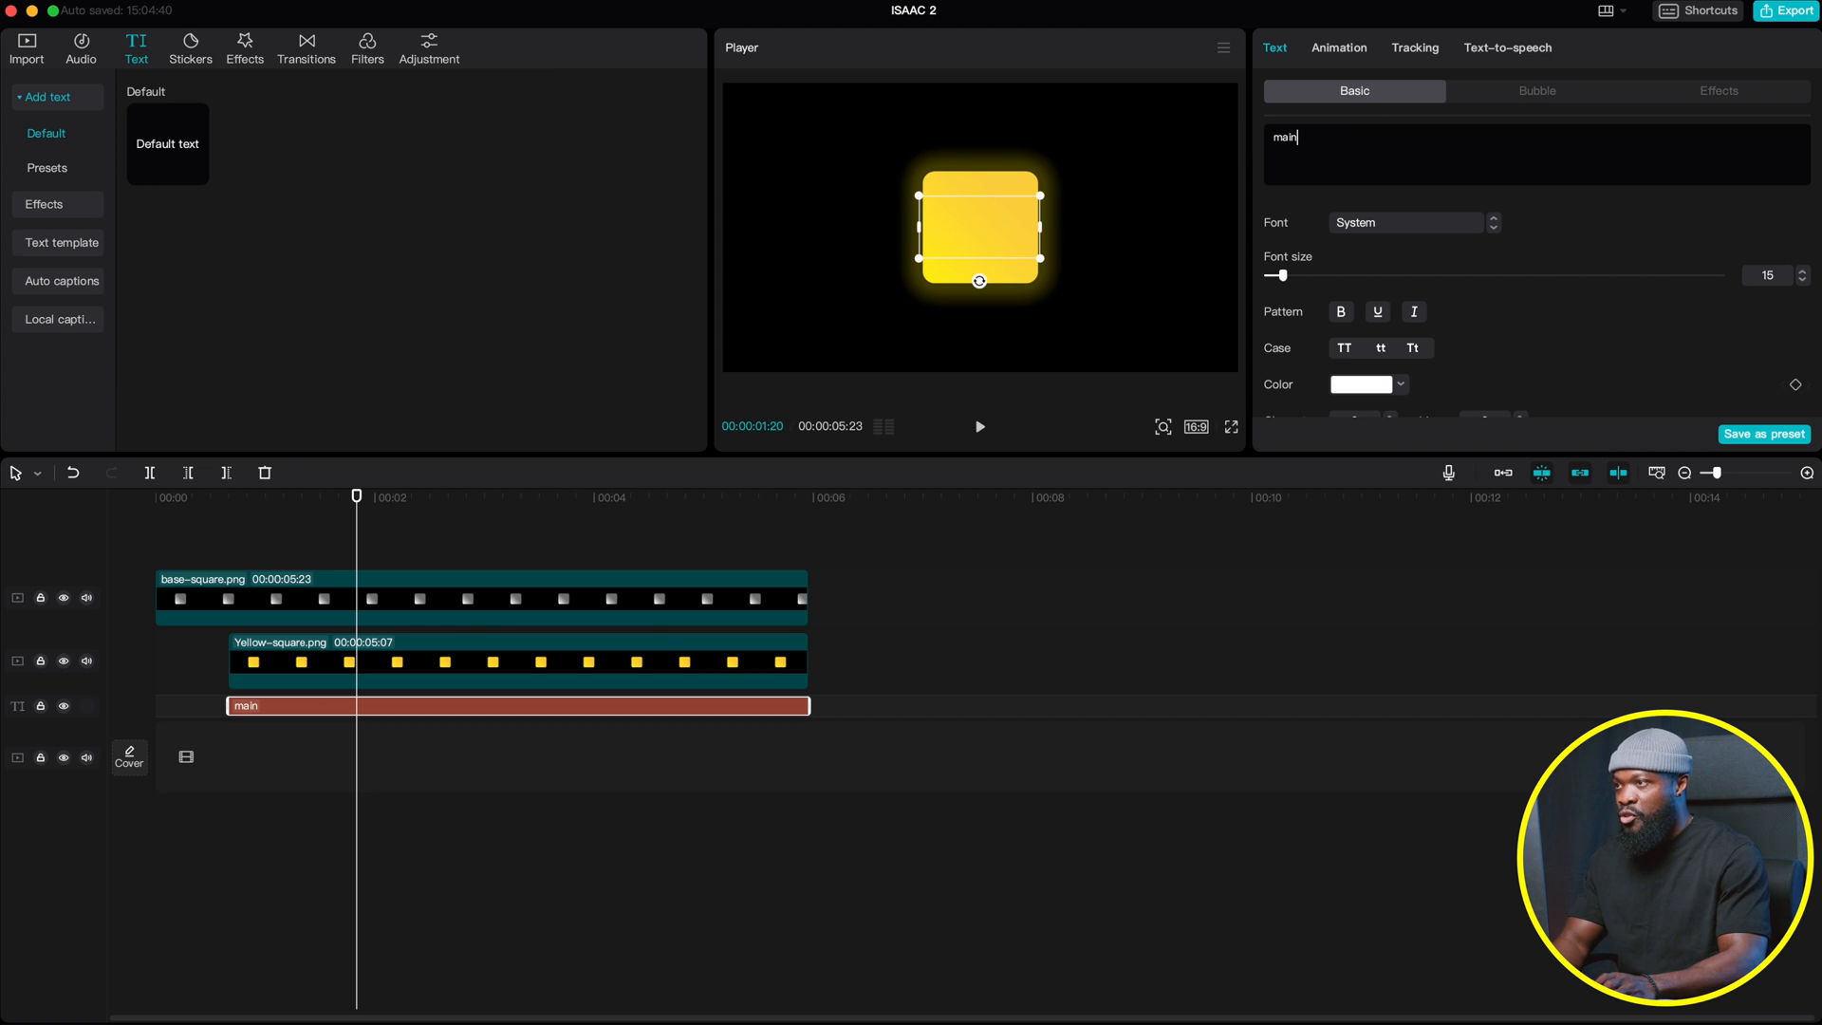
{"action": "left_click_drag", "start_coordinate": [977, 224], "coordinate": [977, 295]}
{"action": "left_click", "coordinate": [1362, 224]}
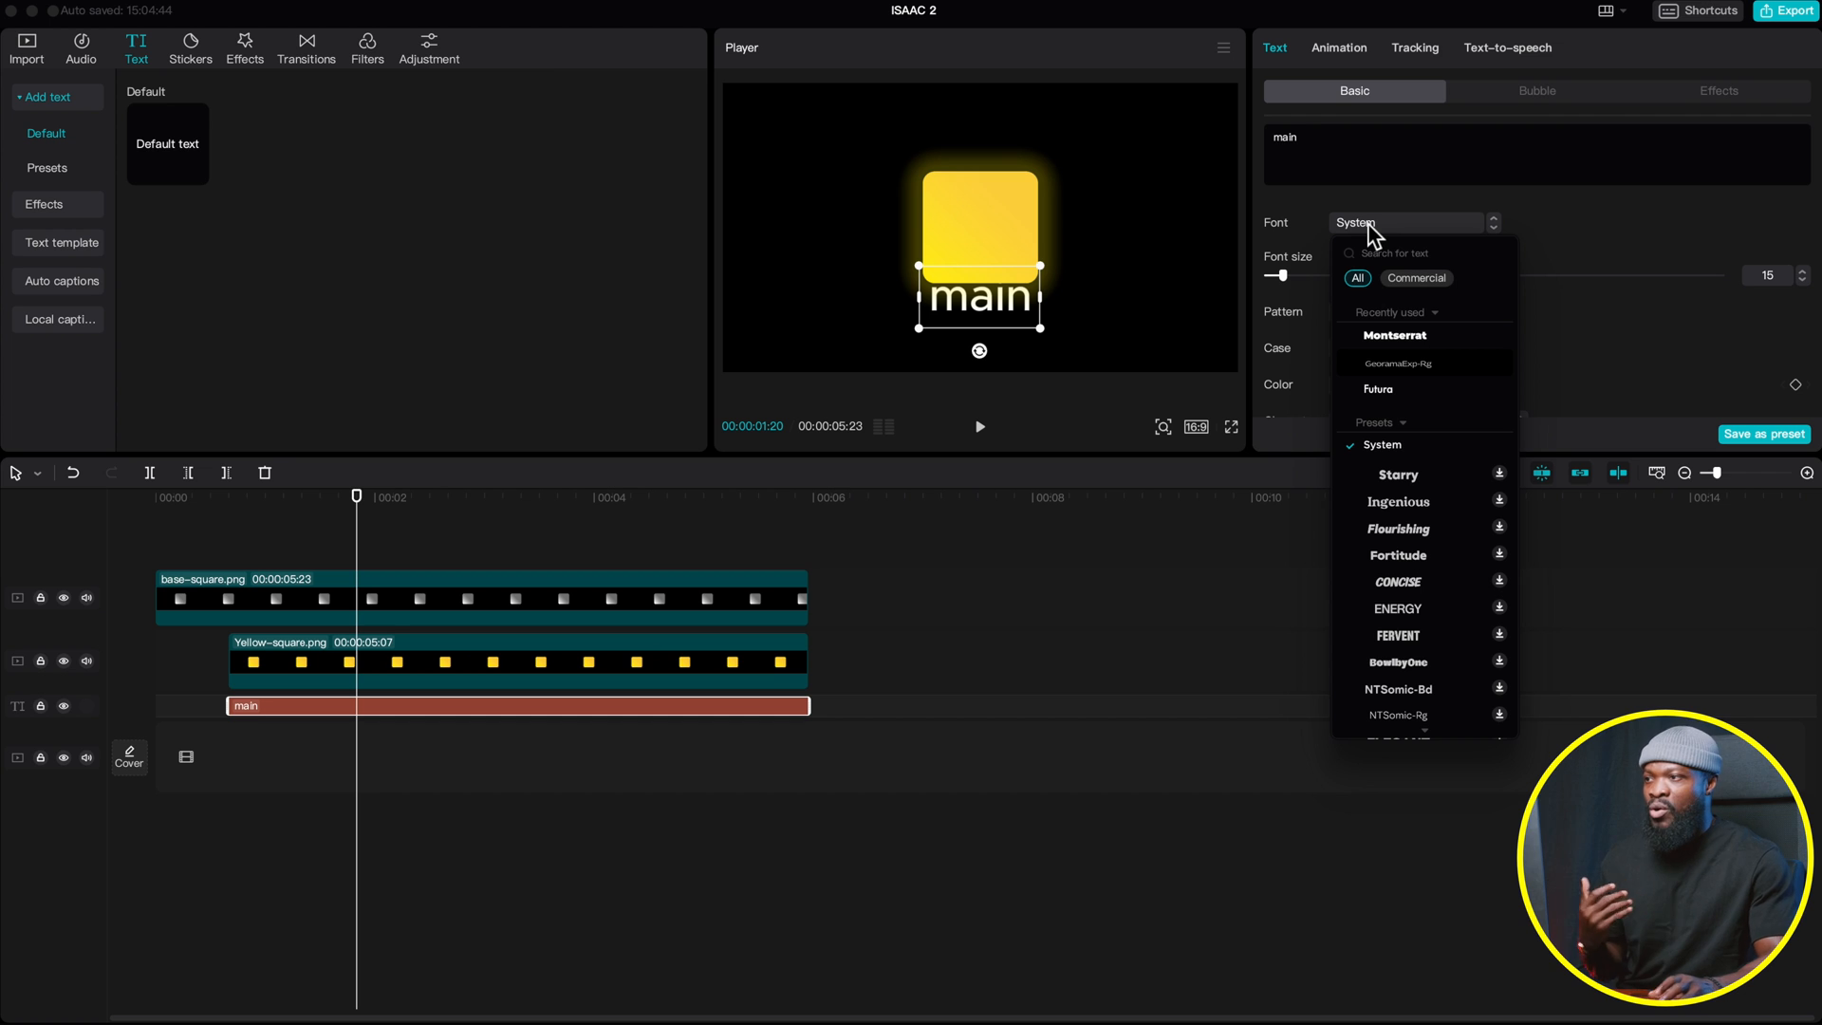
{"action": "left_click", "coordinate": [1414, 339]}
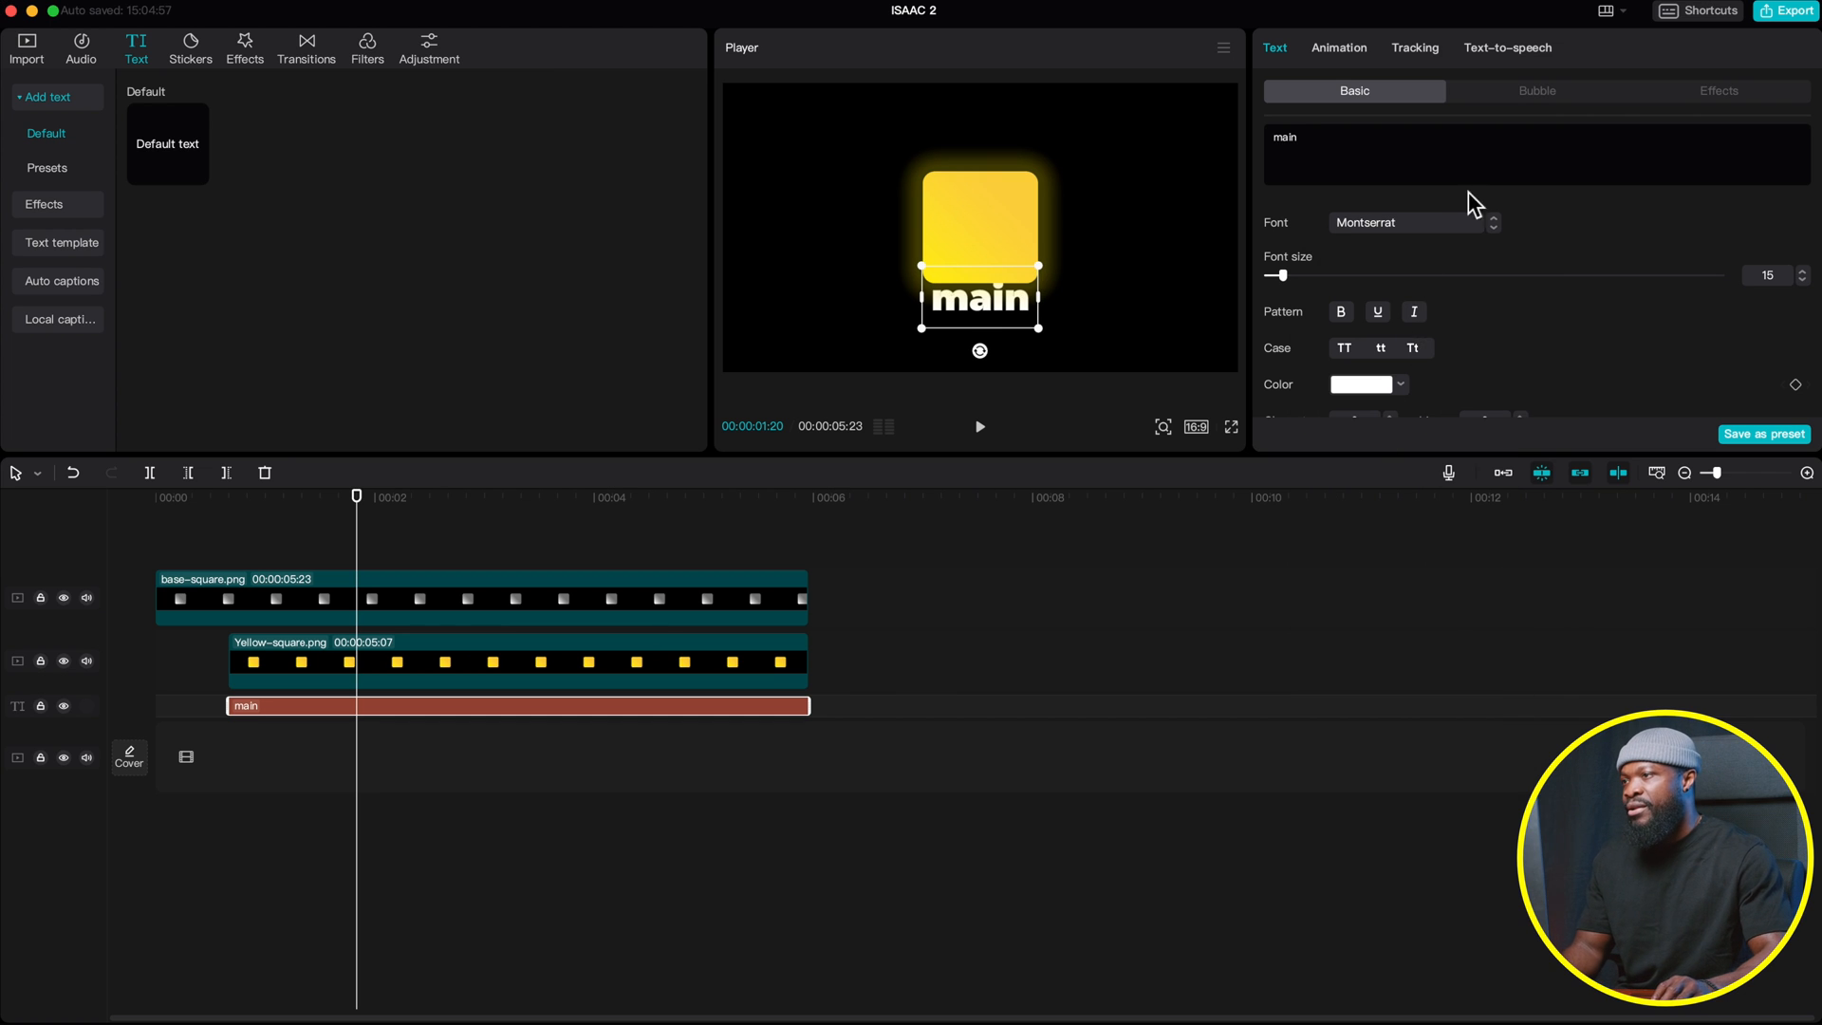
Reduce the "main" text's font size to 7 and enable its glow with an intensity of 30
{"action": "scroll", "coordinate": [1459, 185], "scroll_direction": "down", "scroll_amount": 1}
{"action": "left_click", "coordinate": [1803, 241]}
{"action": "left_click", "coordinate": [1803, 241]}
{"action": "scroll", "coordinate": [1543, 275], "scroll_direction": "down", "scroll_amount": 10}
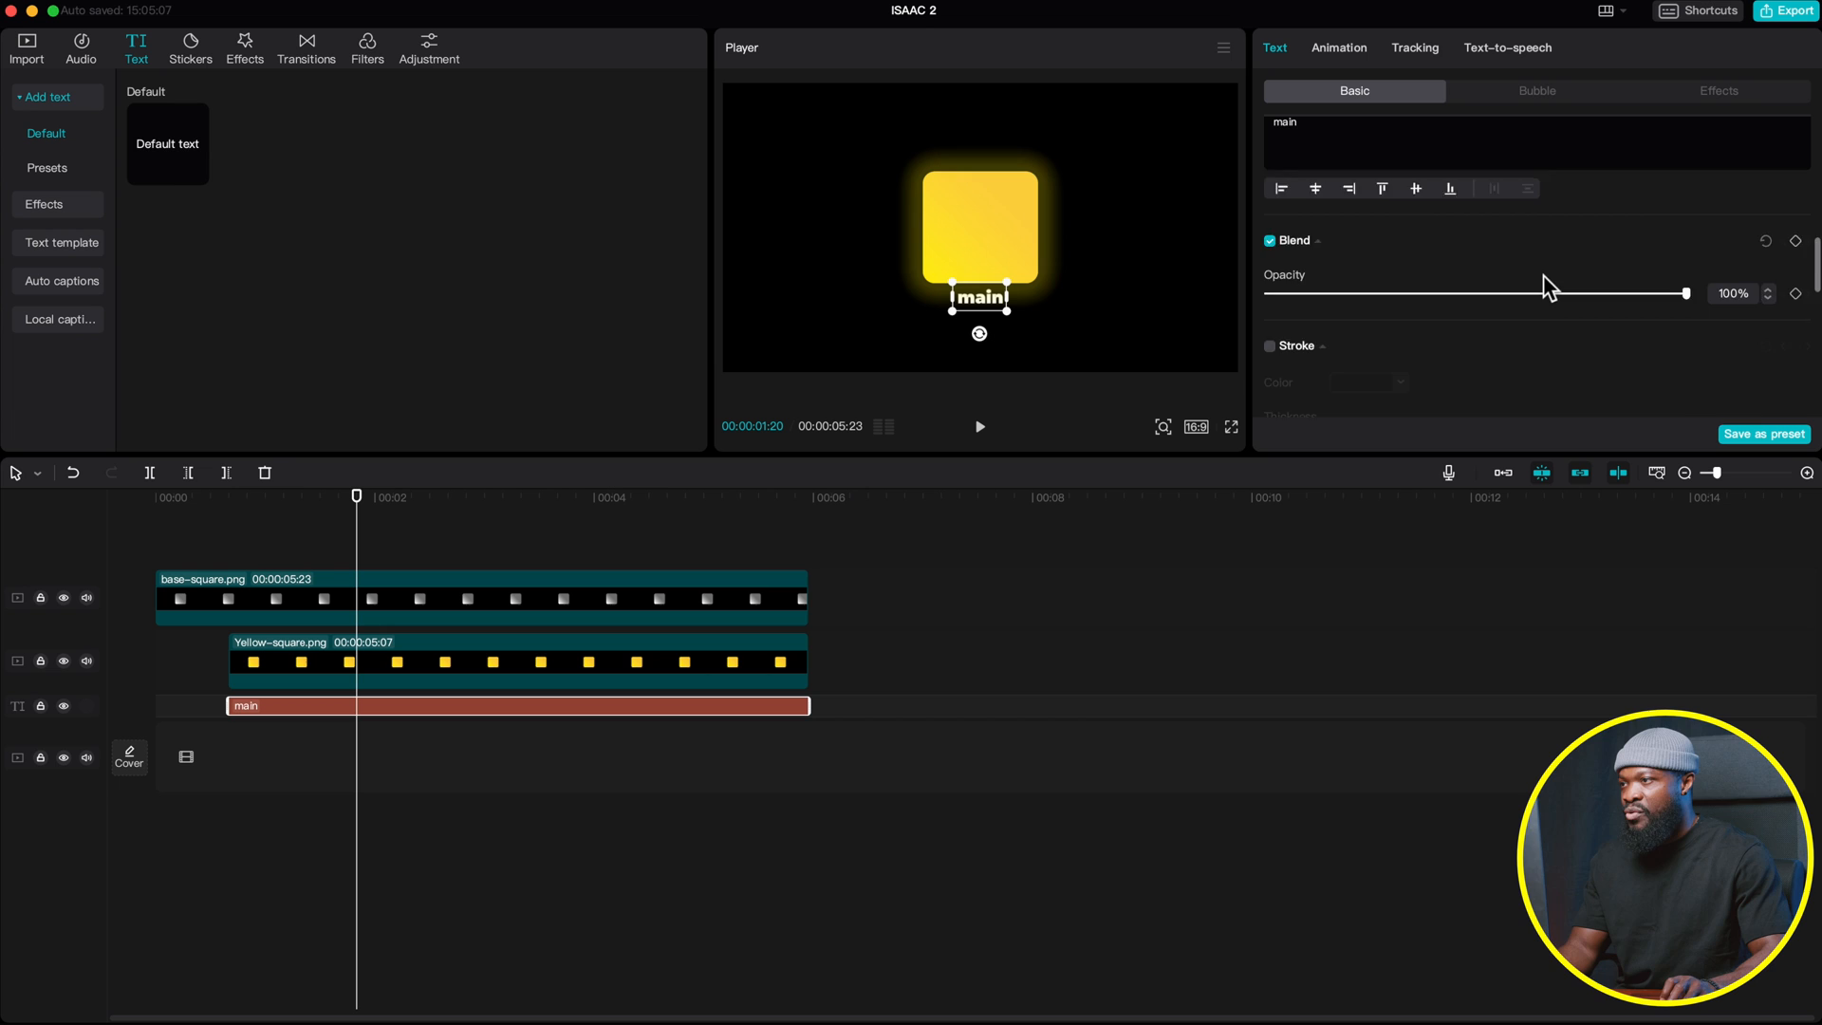
{"action": "left_click", "coordinate": [1271, 276]}
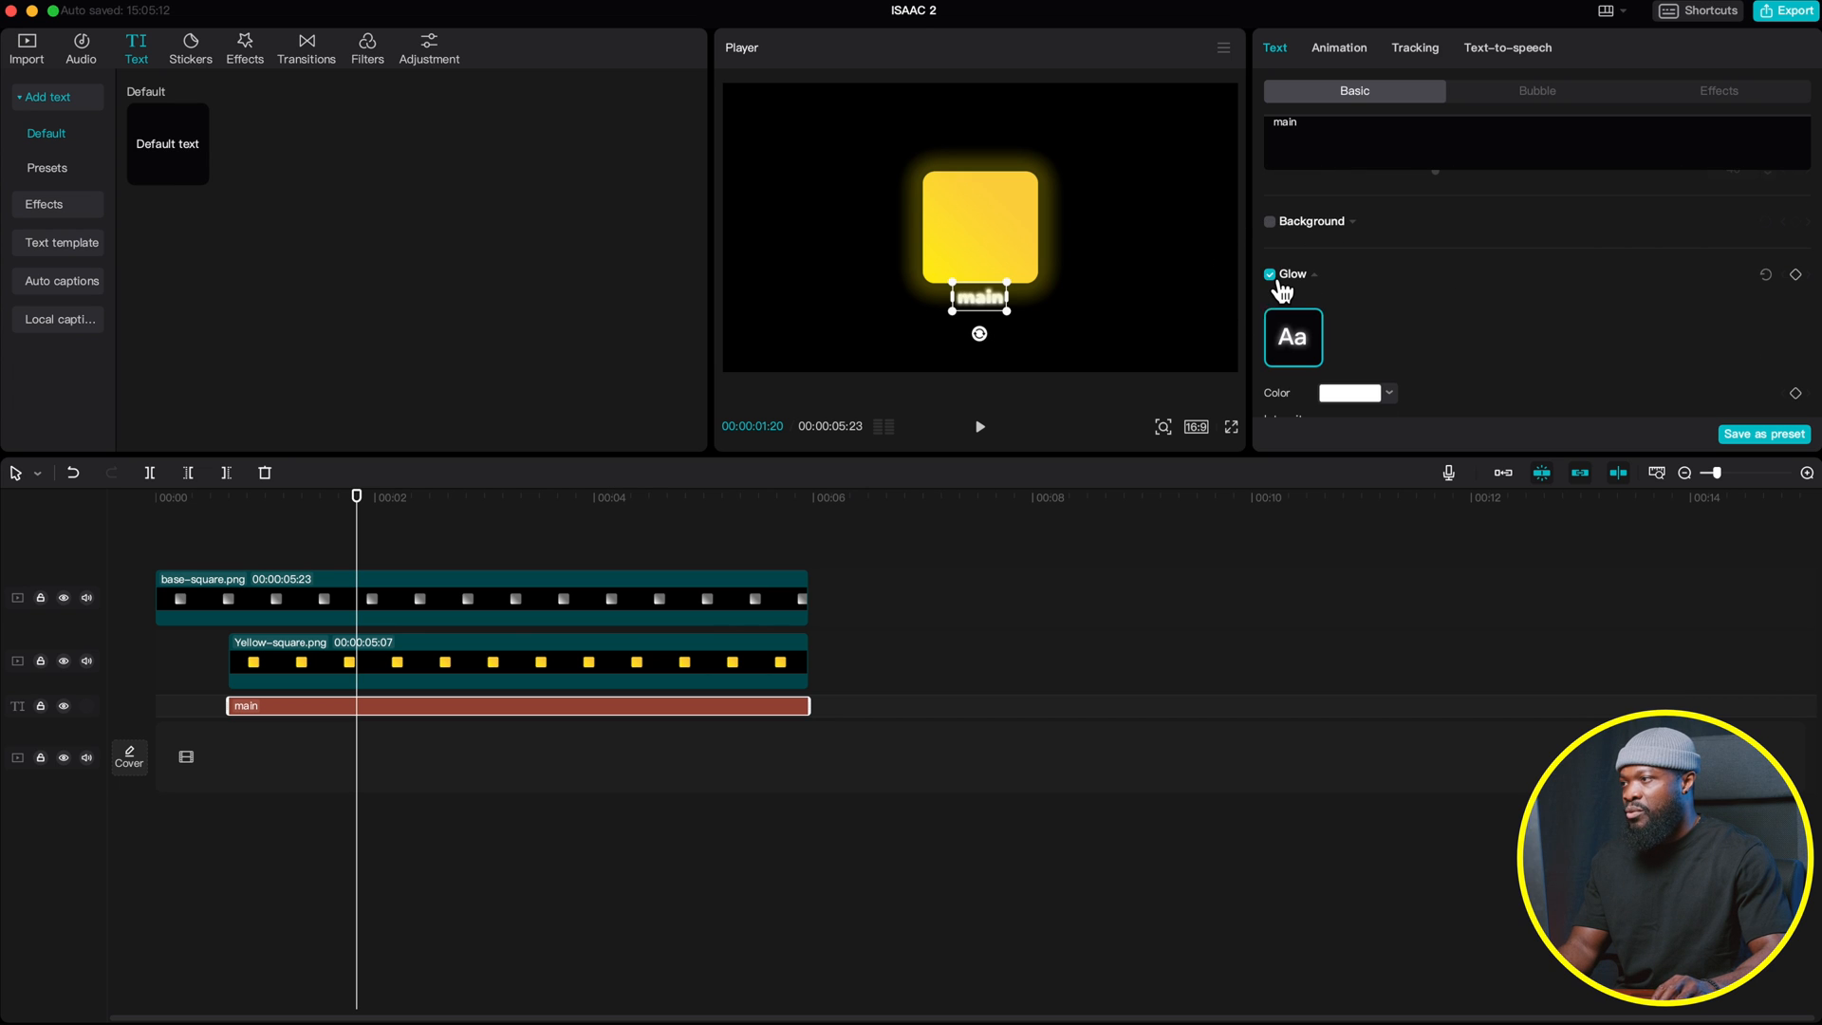
{"action": "scroll", "coordinate": [1281, 290], "scroll_direction": "down", "scroll_amount": 2}
{"action": "left_click_drag", "start_coordinate": [1381, 304], "coordinate": [1366, 308]}
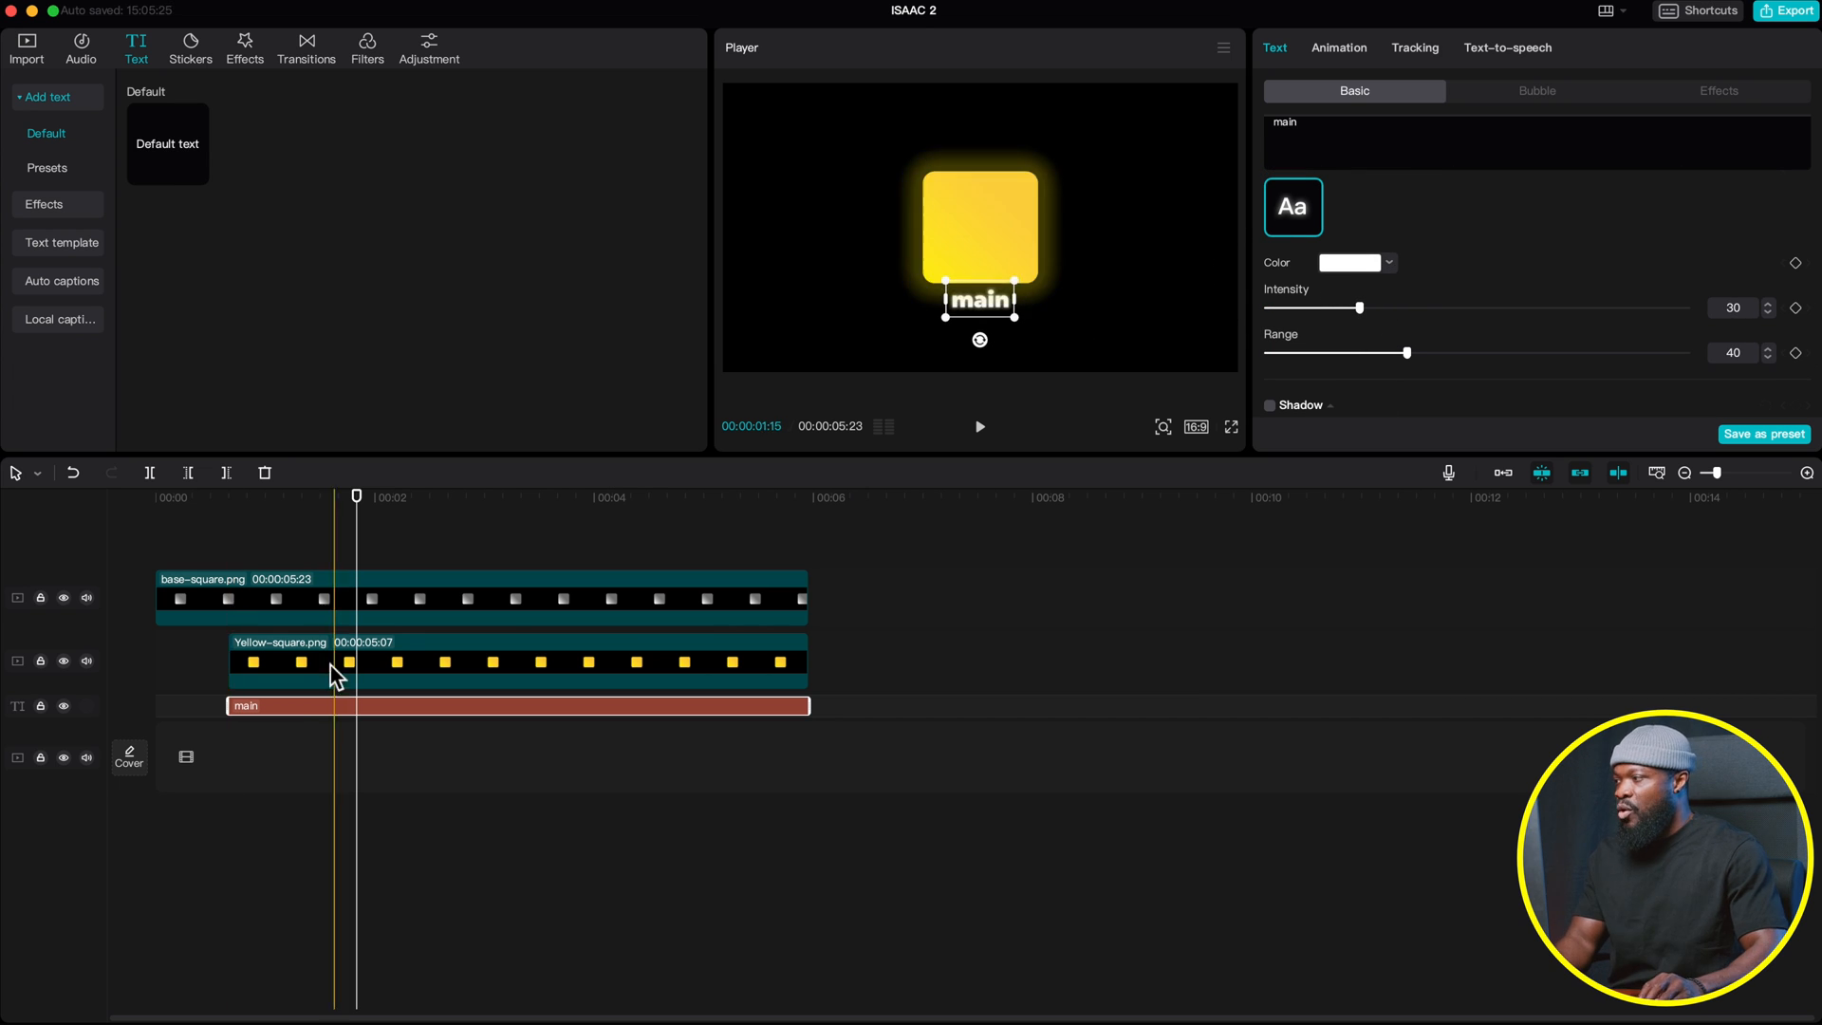
Apply the Trail in-animation to the "main" text clip
{"action": "left_click", "coordinate": [237, 509]}
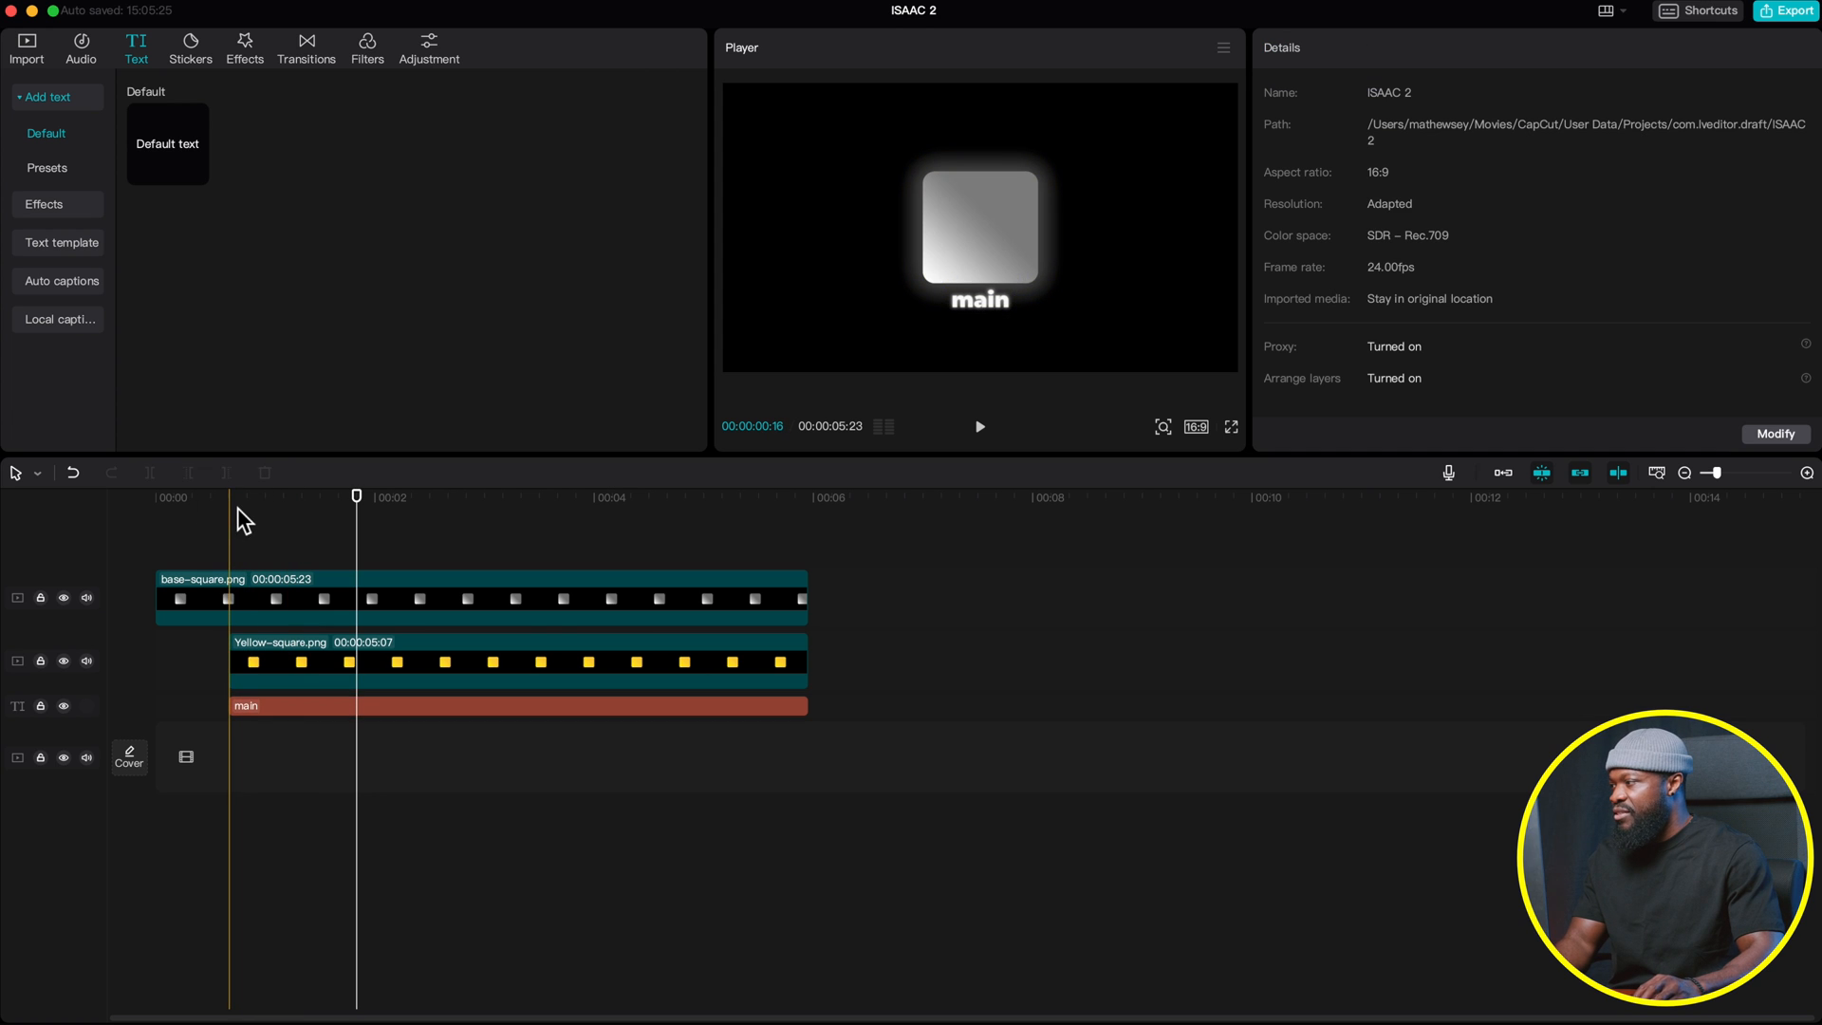
{"action": "left_click", "coordinate": [260, 710]}
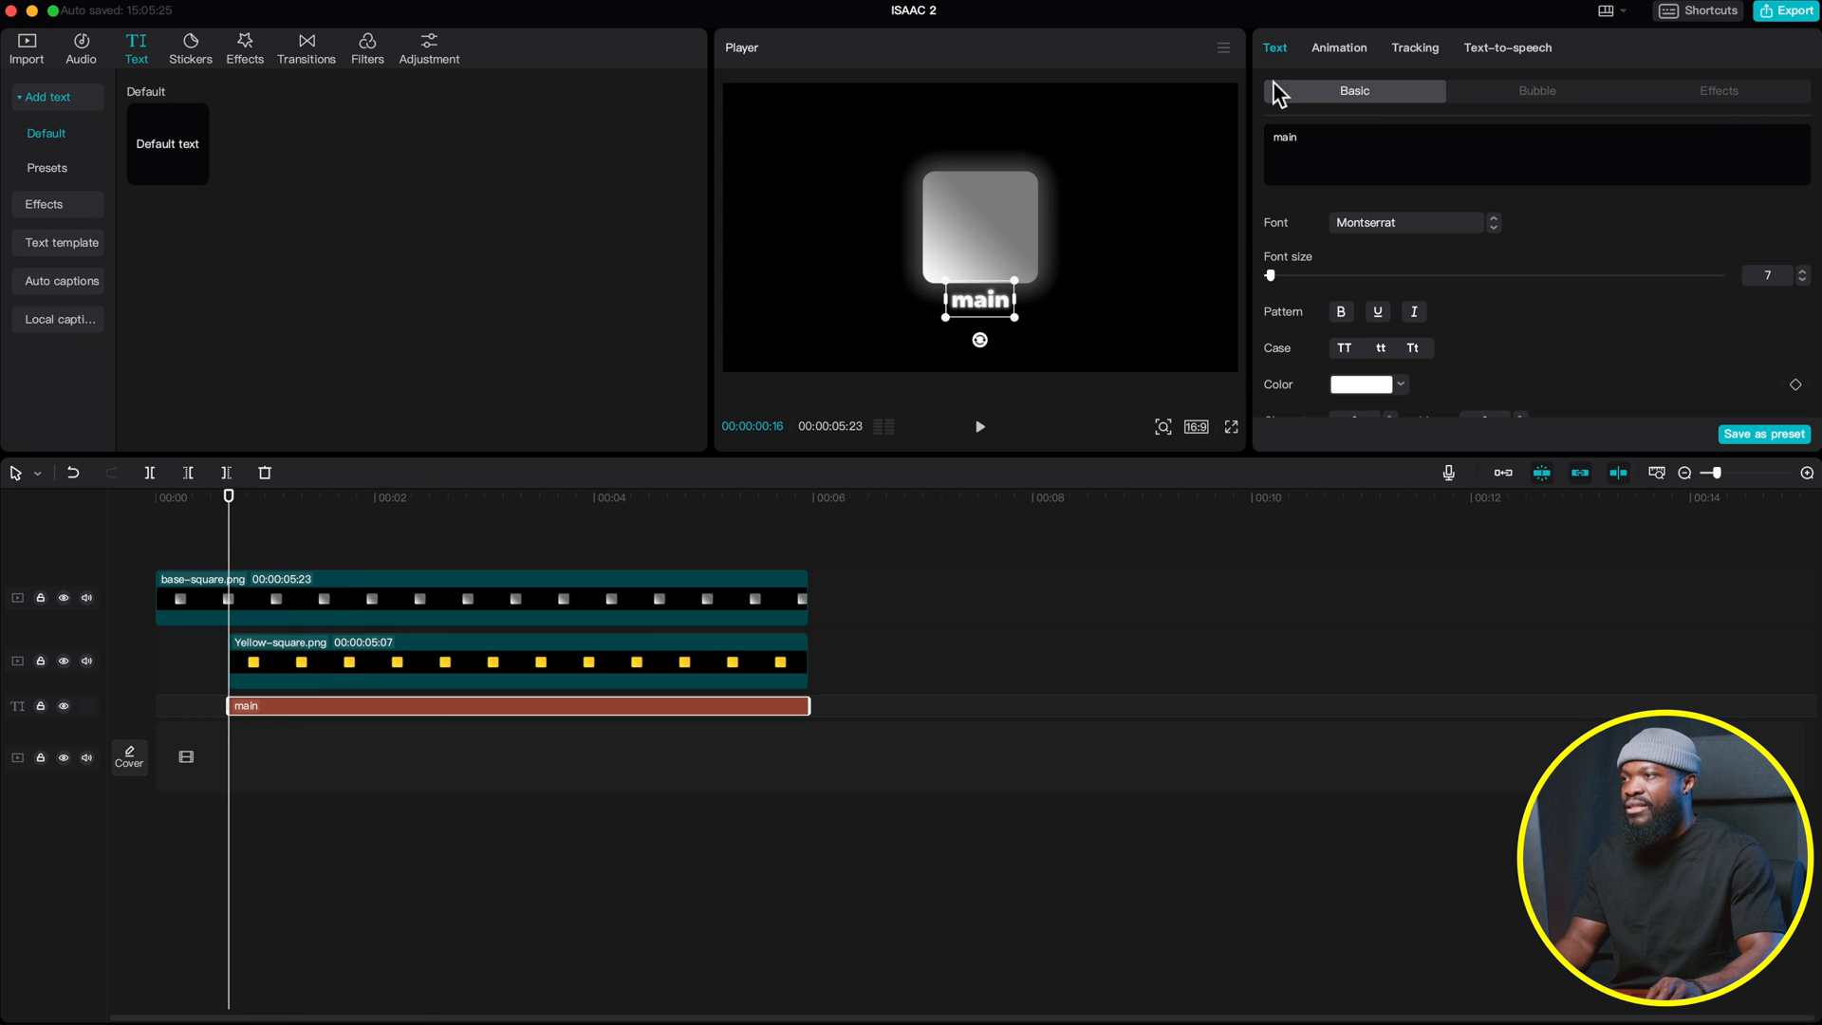
{"action": "left_click", "coordinate": [1352, 50]}
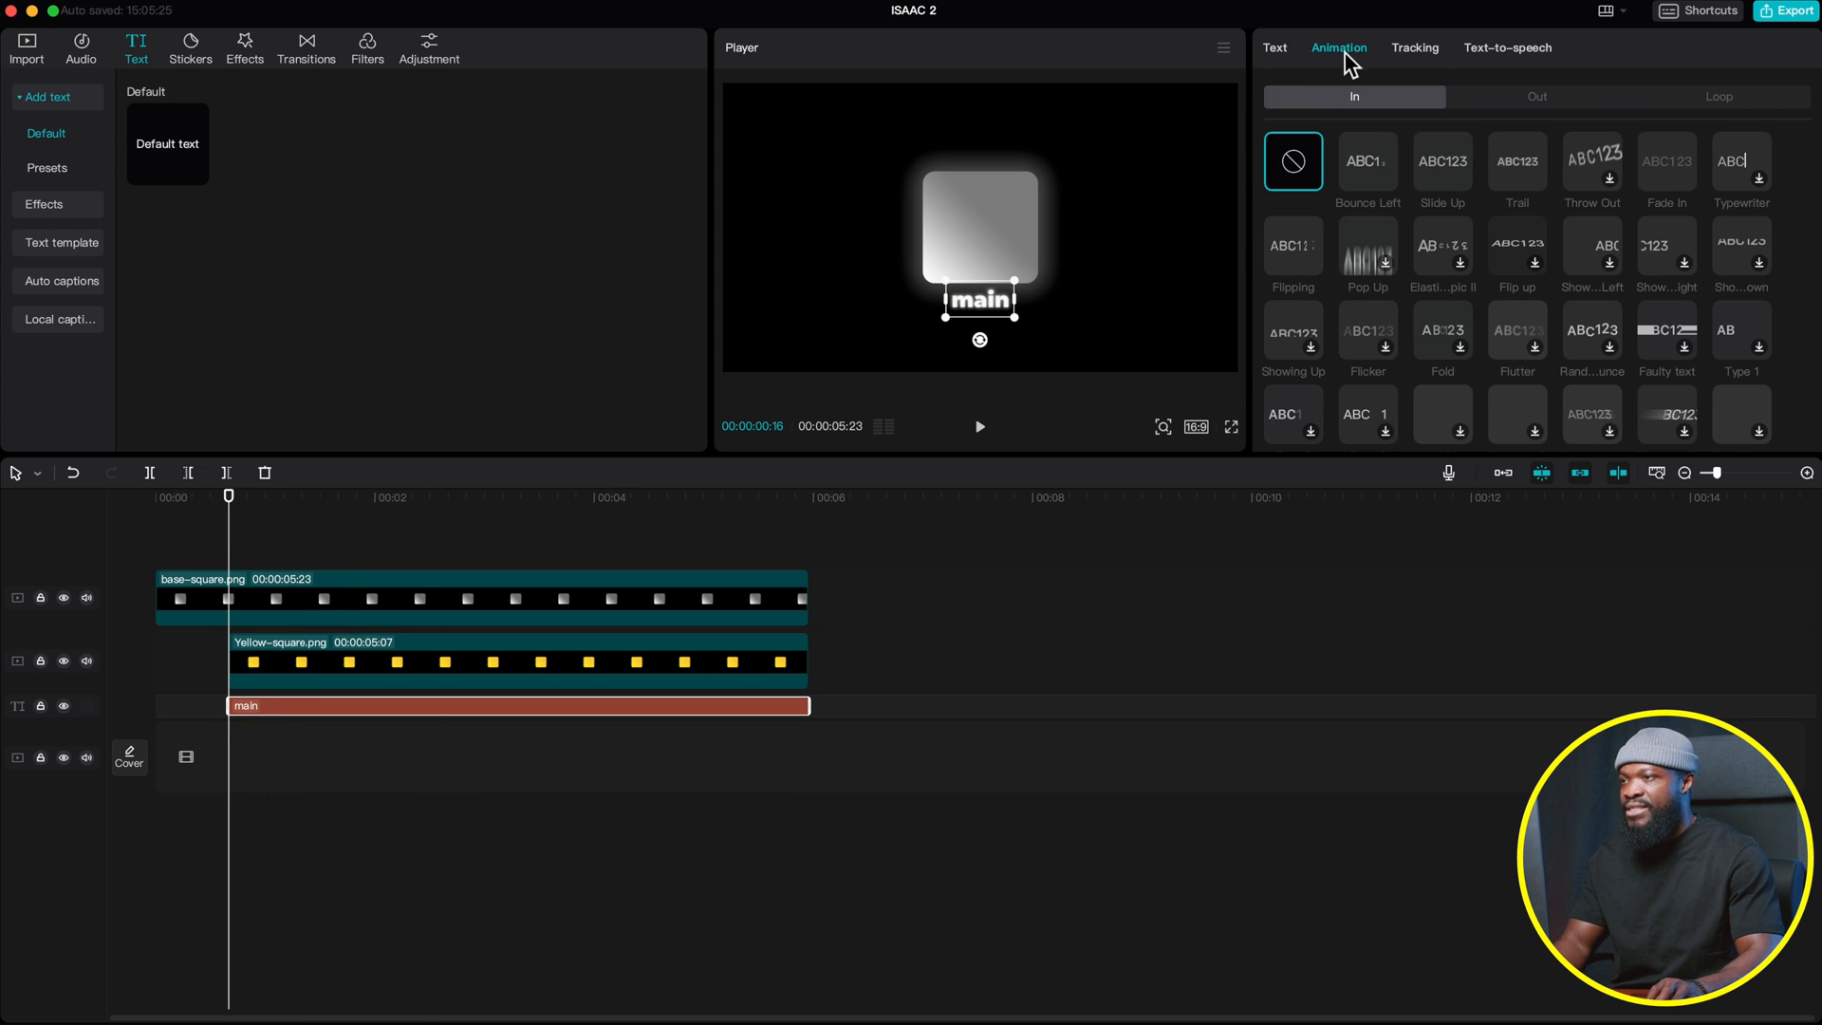
{"action": "left_click", "coordinate": [1517, 174]}
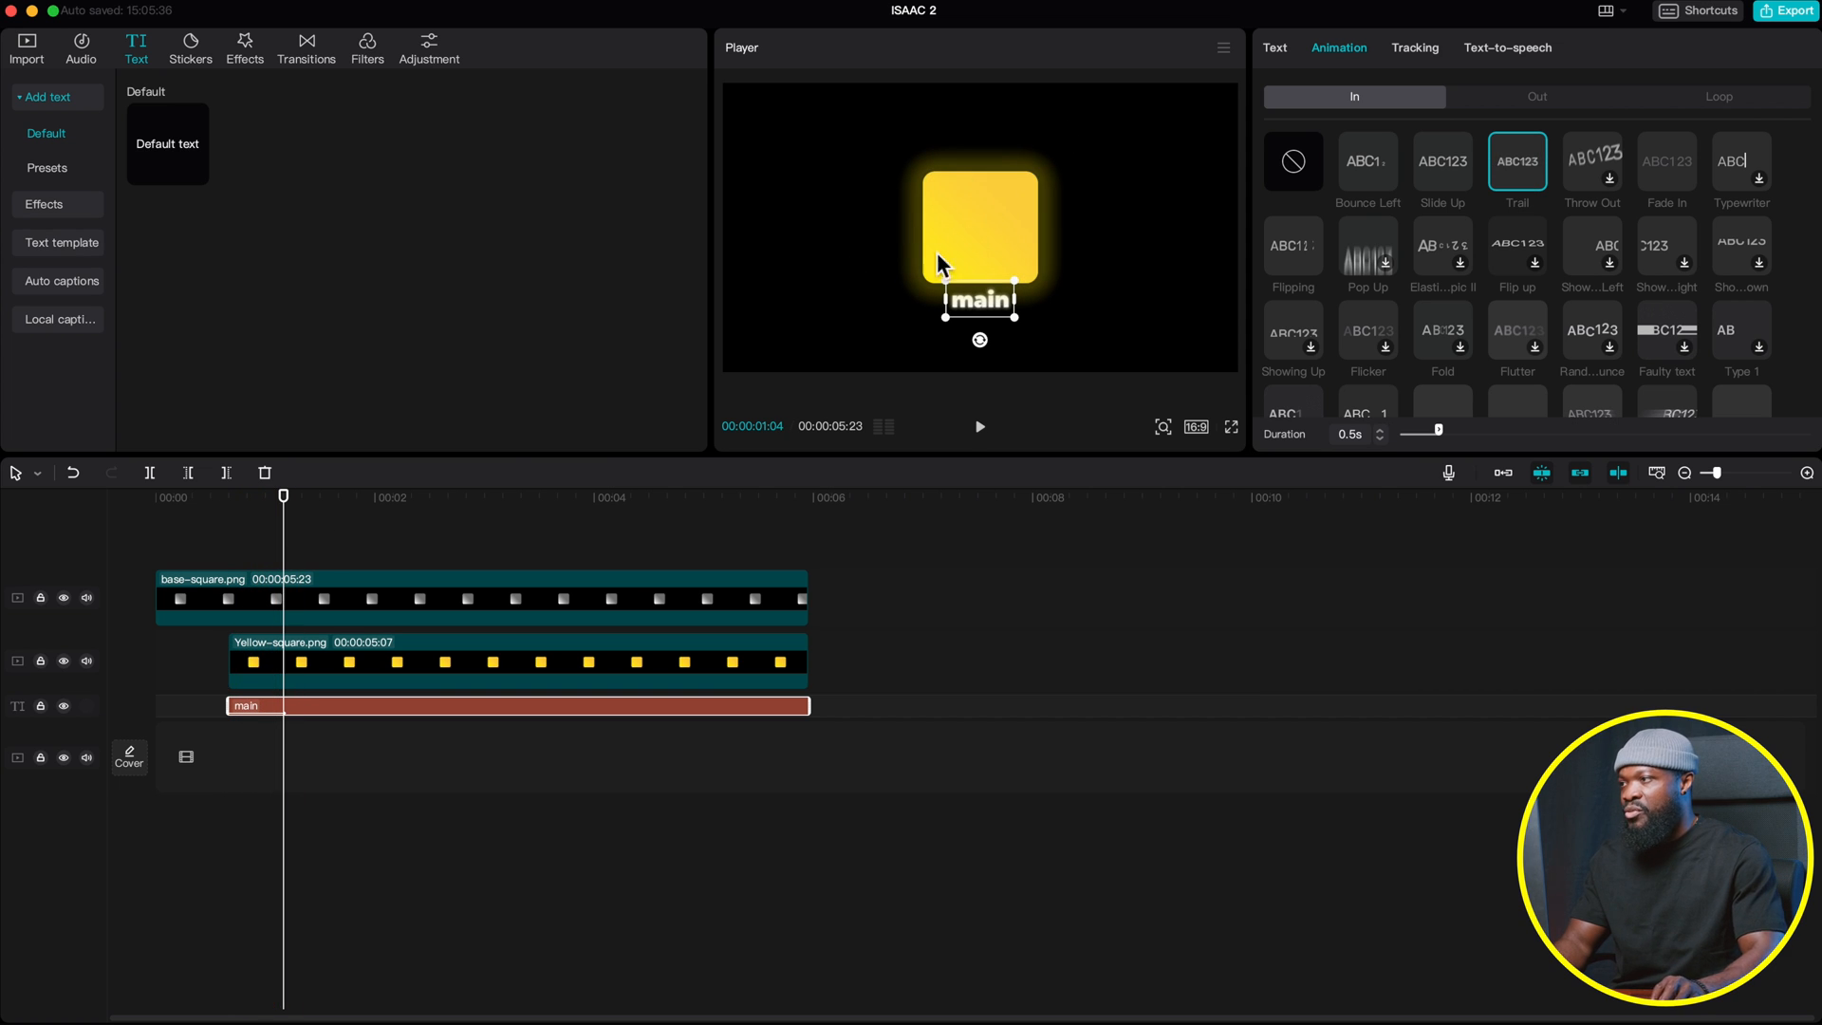
Place a copy of the "main" text clip on a new track just past the 10-second mark and disable the copy
{"action": "left_click", "coordinate": [278, 710]}
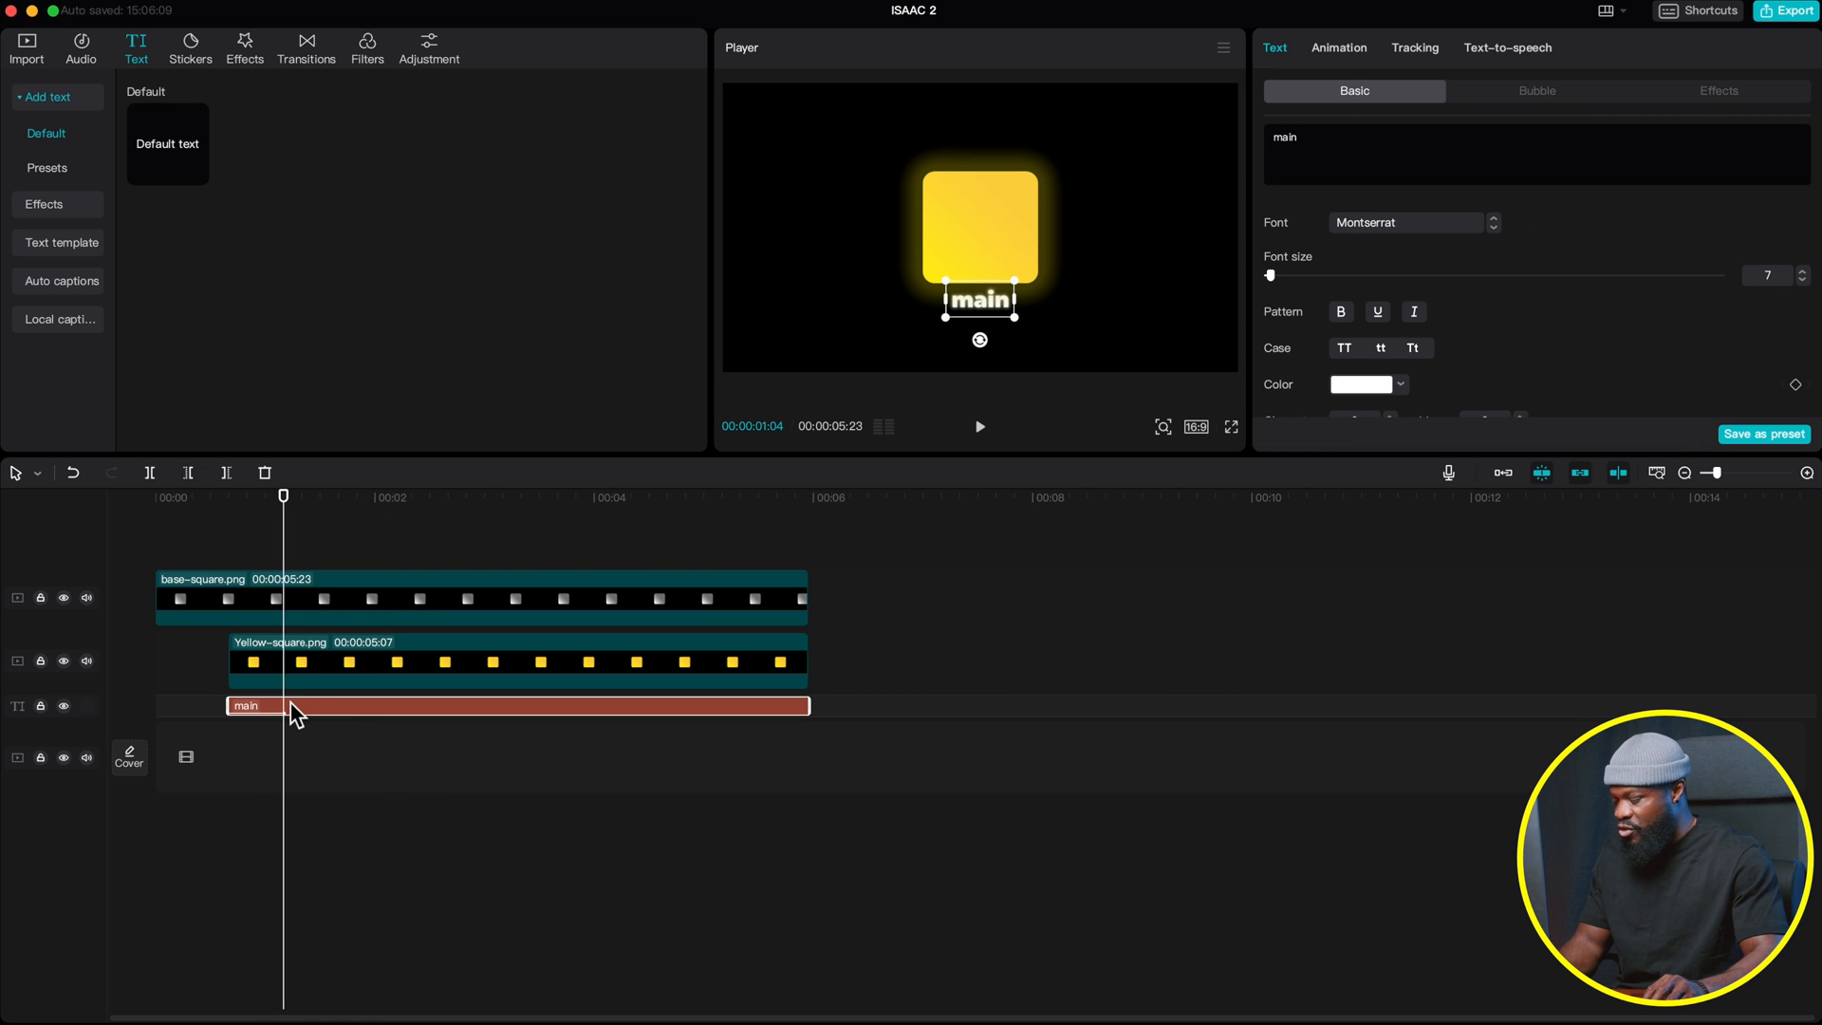
{"action": "left_click_drag", "start_coordinate": [294, 714], "coordinate": [1316, 544]}
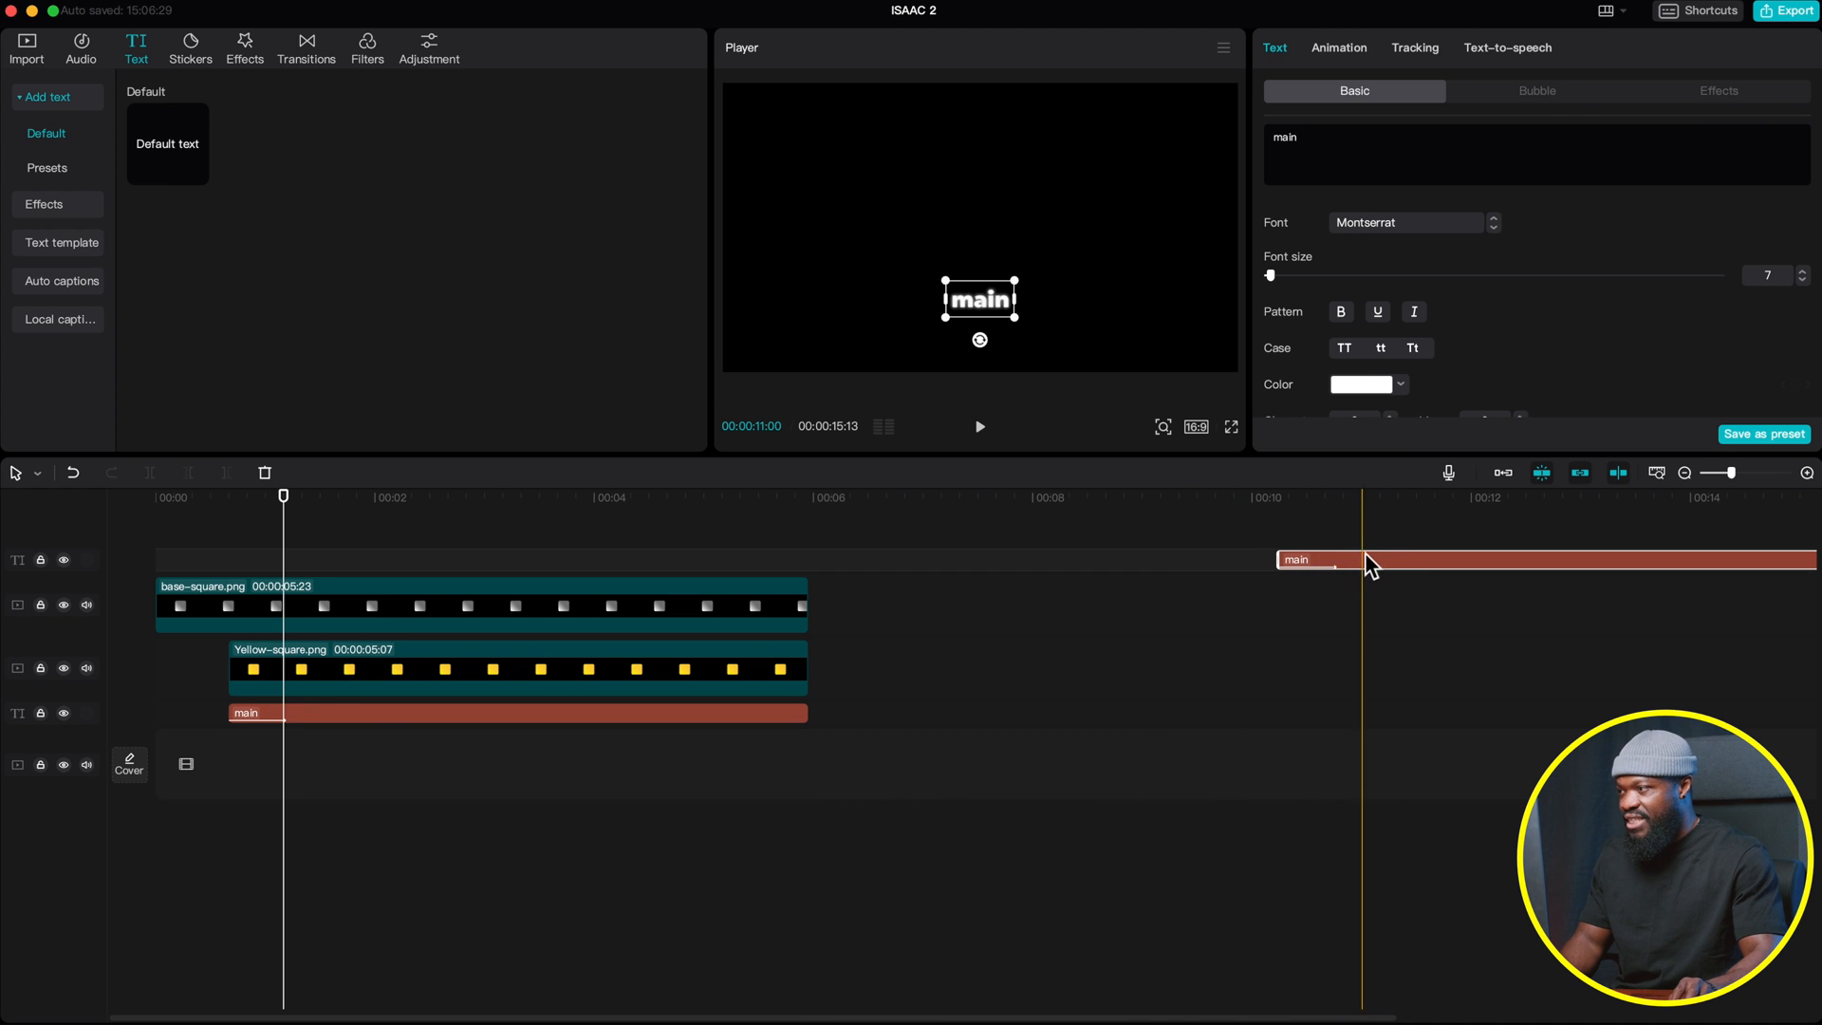
{"action": "key", "text": "v"}
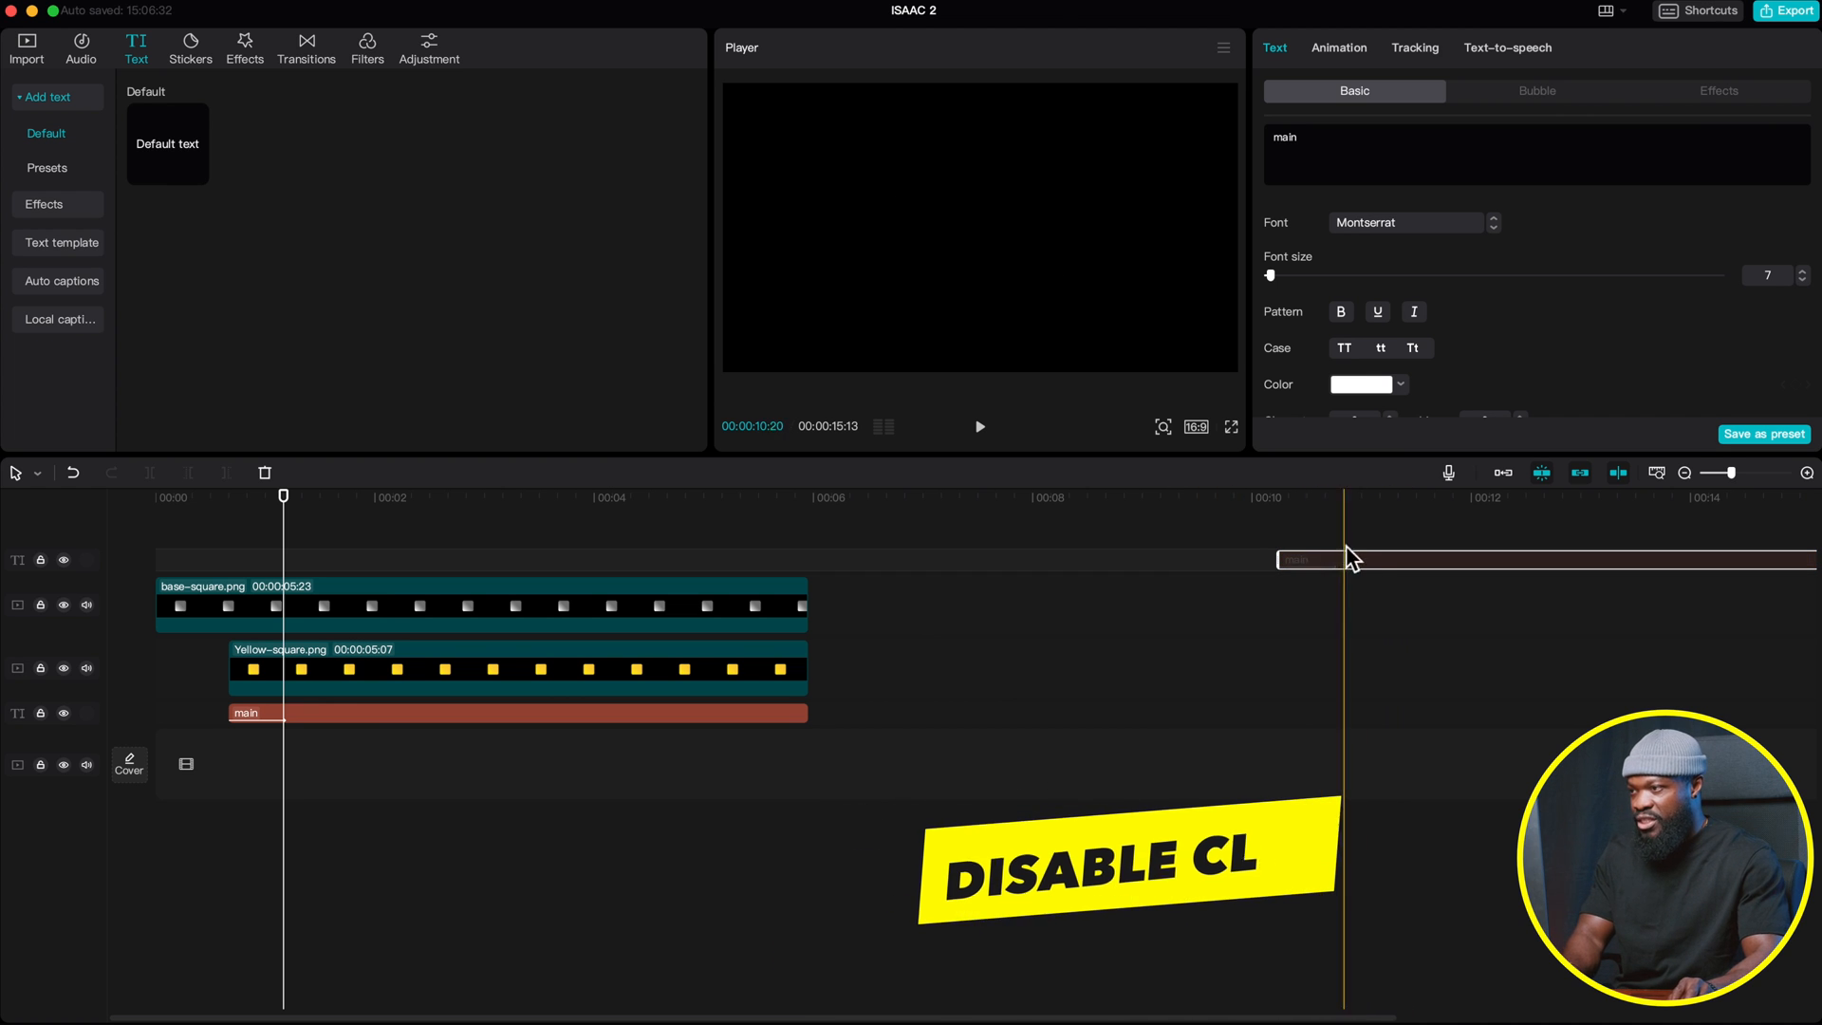
Combine the base square, yellow square and original "main" text clips into a compound clip
{"action": "left_click_drag", "start_coordinate": [214, 561], "coordinate": [317, 716]}
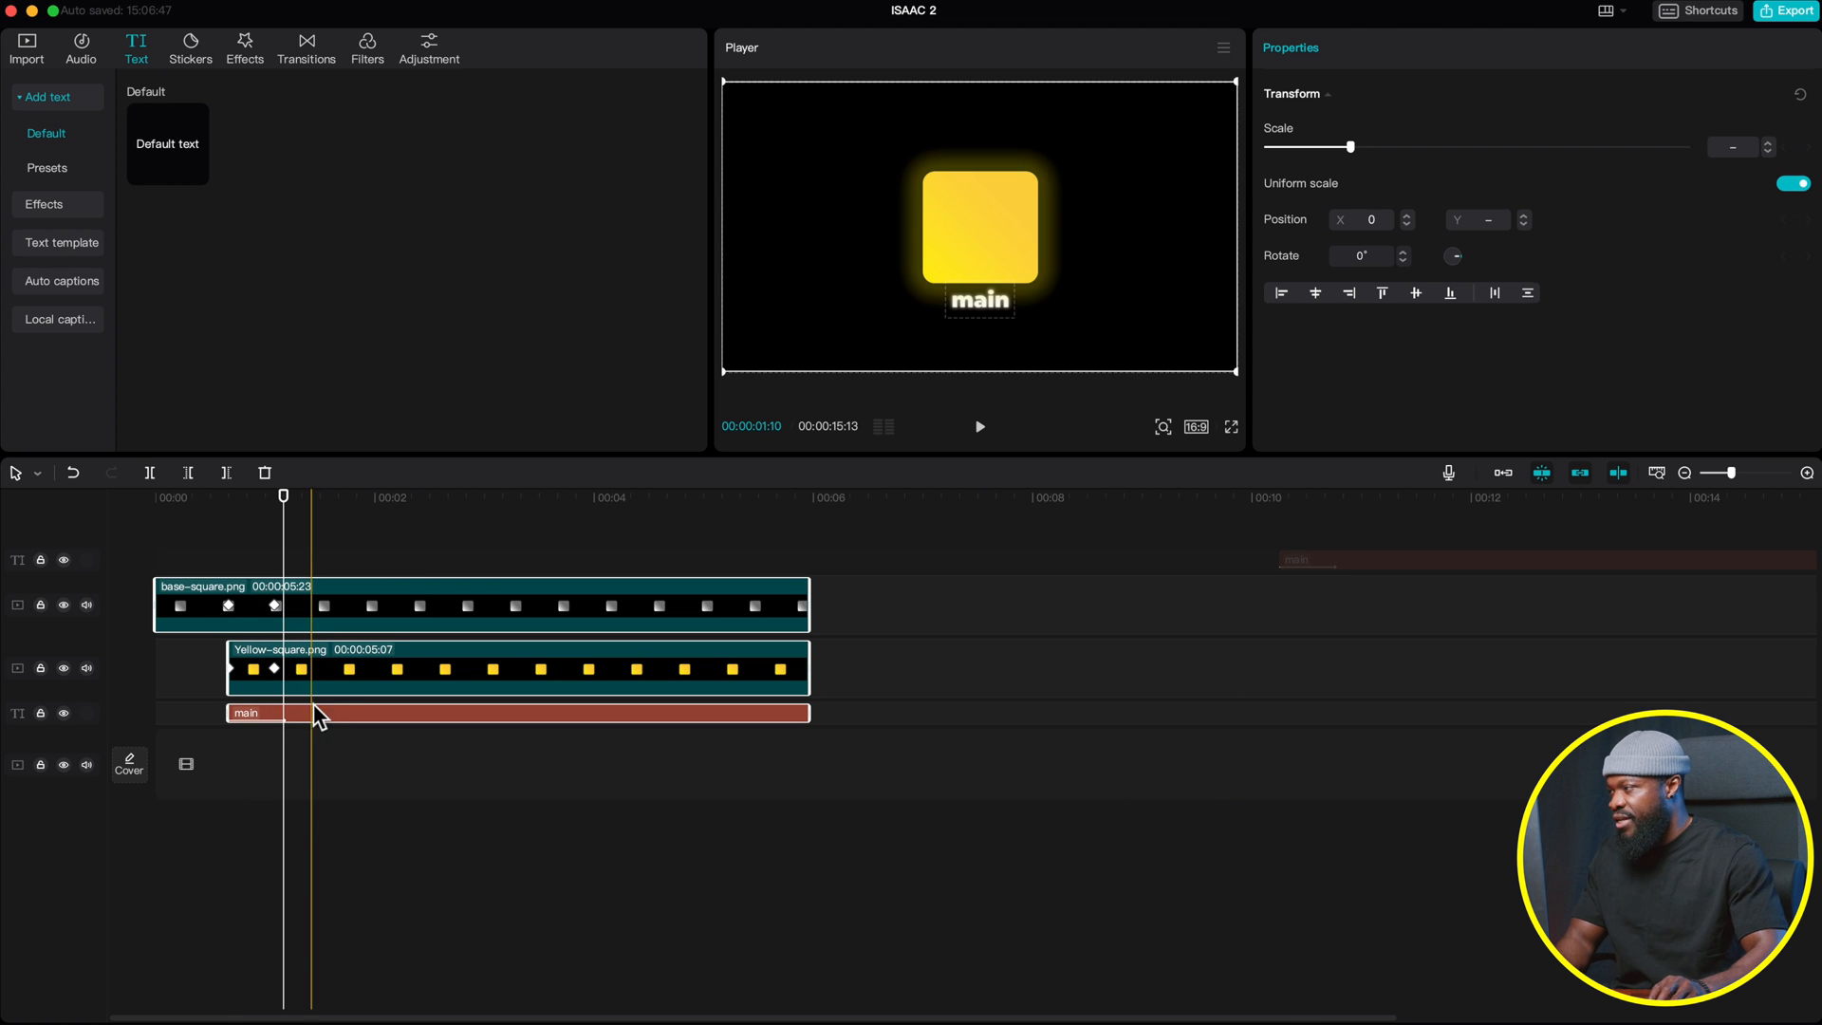
{"action": "key", "text": "alt+g"}
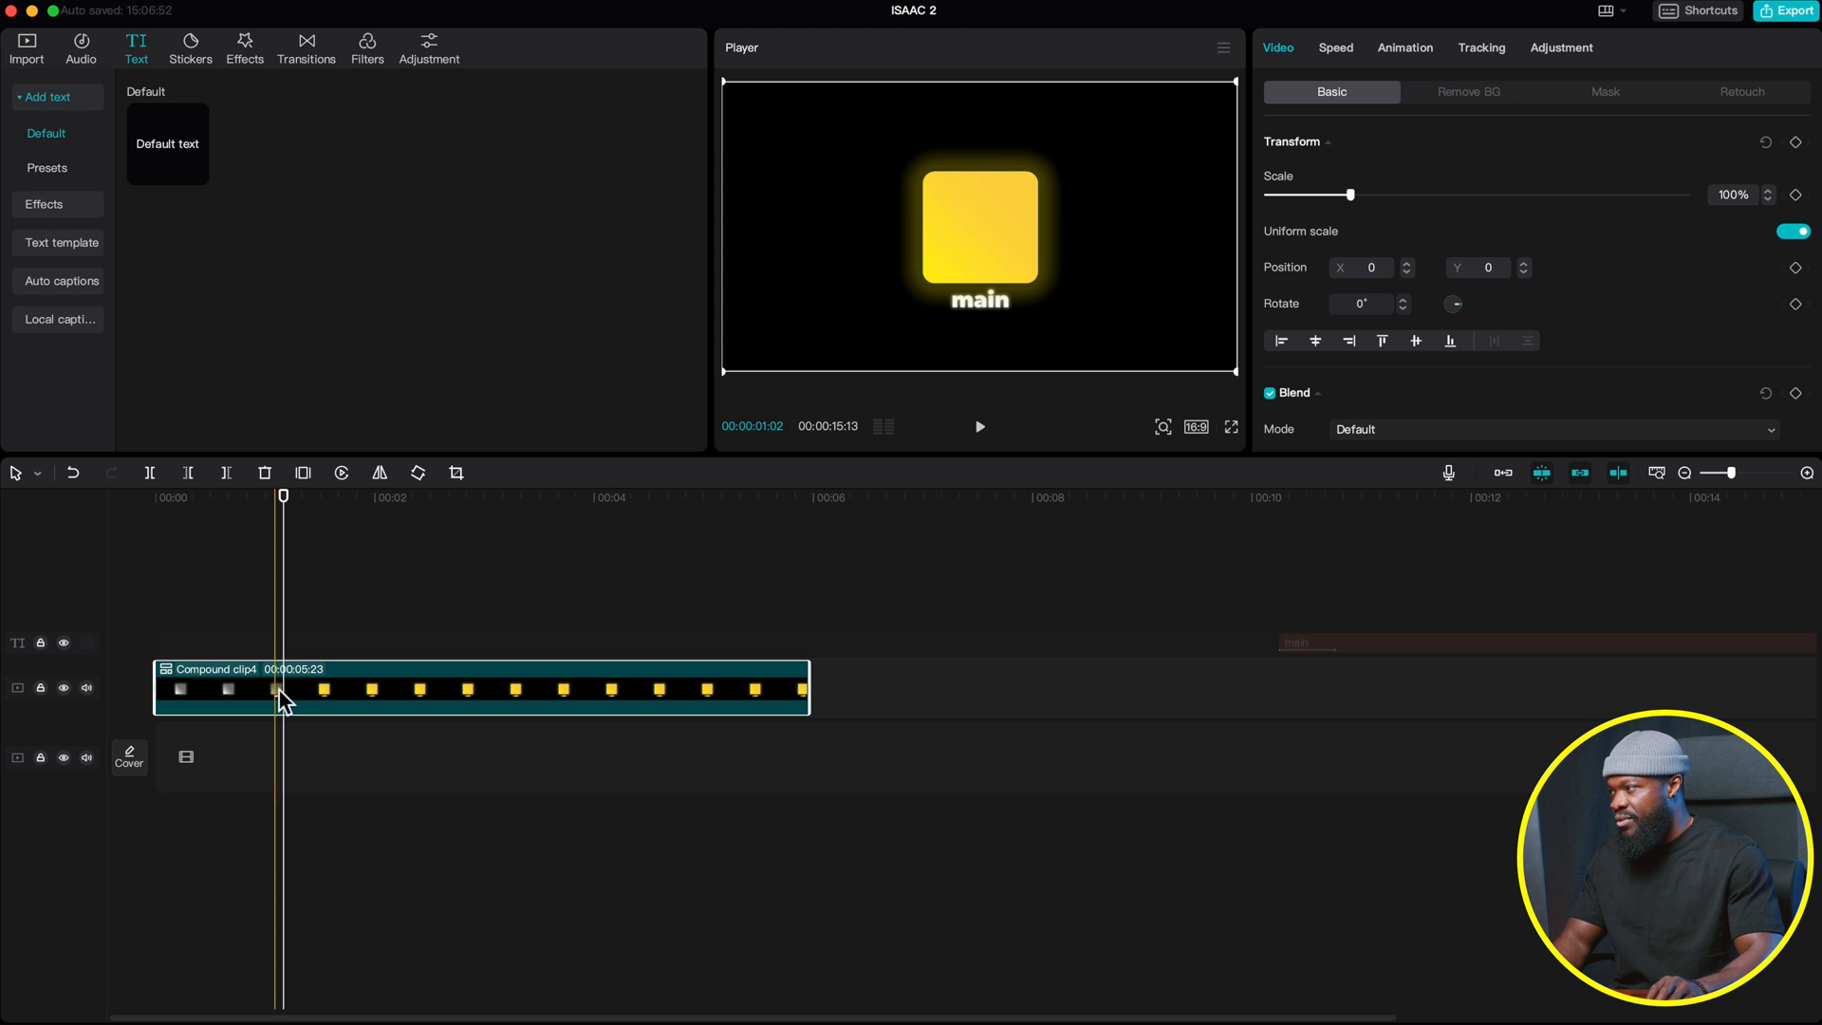
Animate the compound clip's scale with keyframes of 100% at 00:00:00:08 and 120% at 00:00:01:04
{"action": "left_click", "coordinate": [1796, 196]}
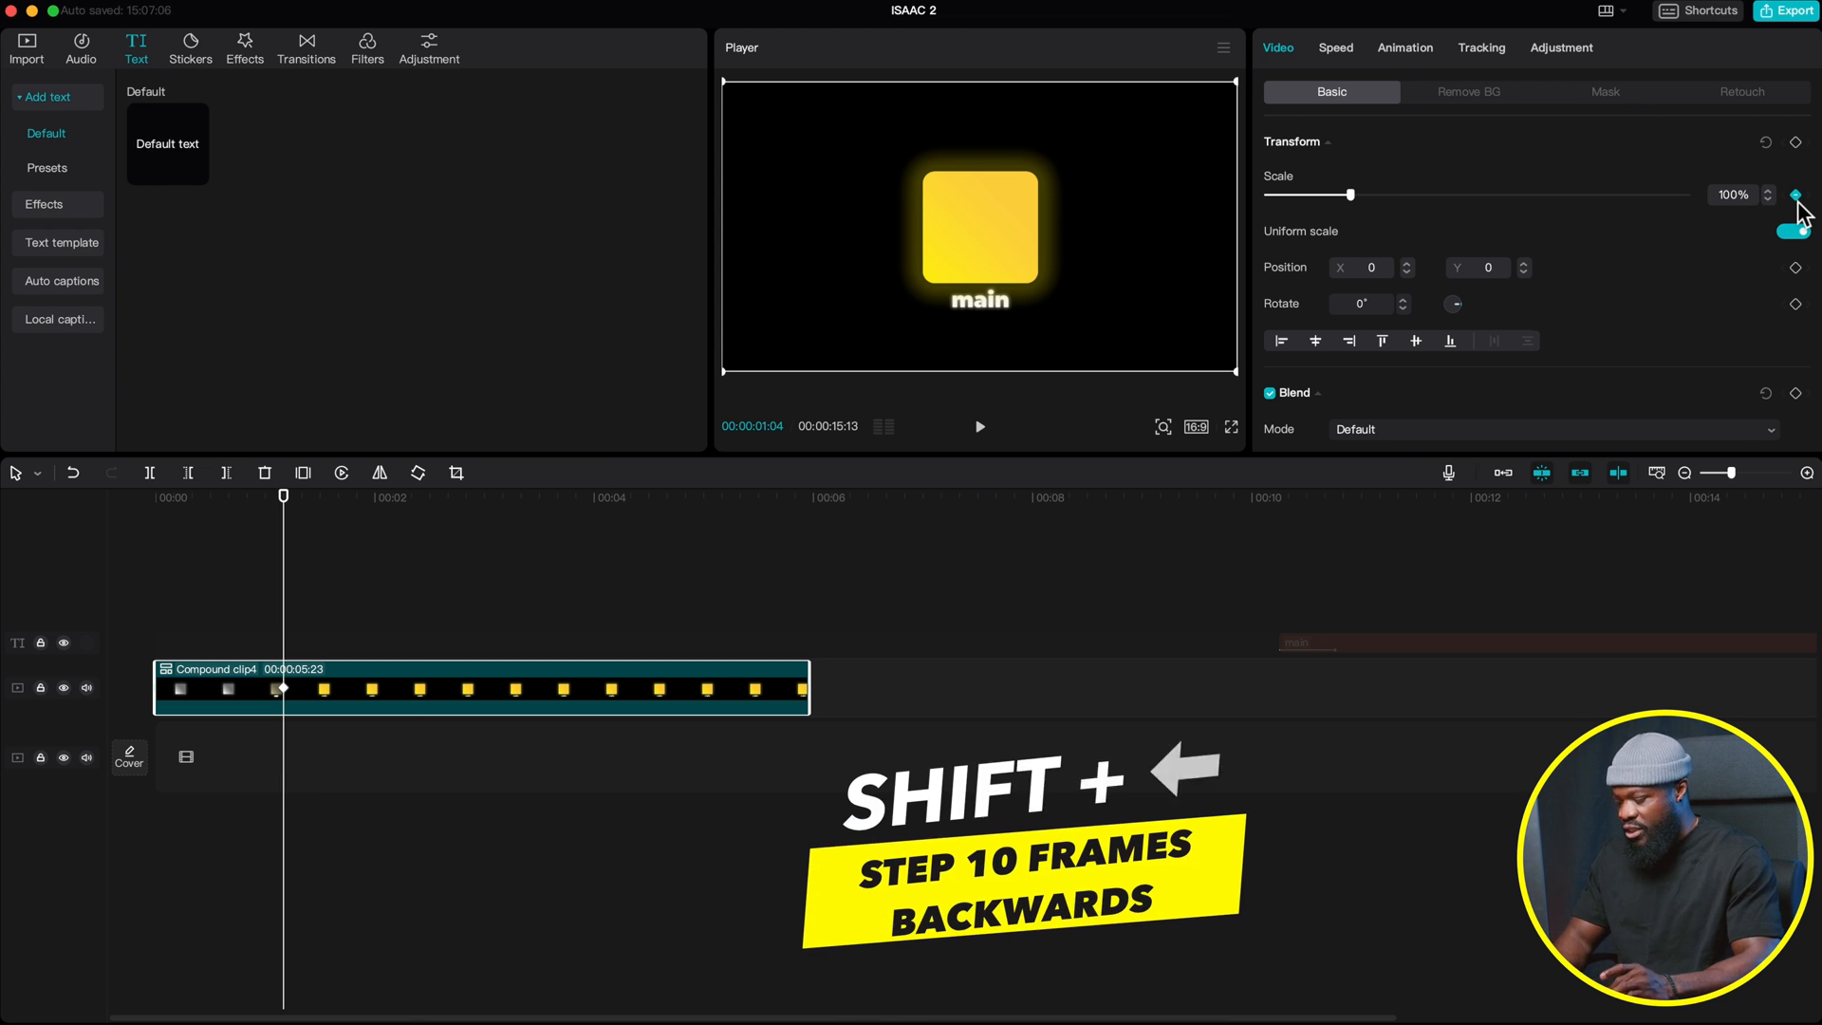
{"action": "key", "text": "shift+Left"}
{"action": "key", "text": "shift+Left"}
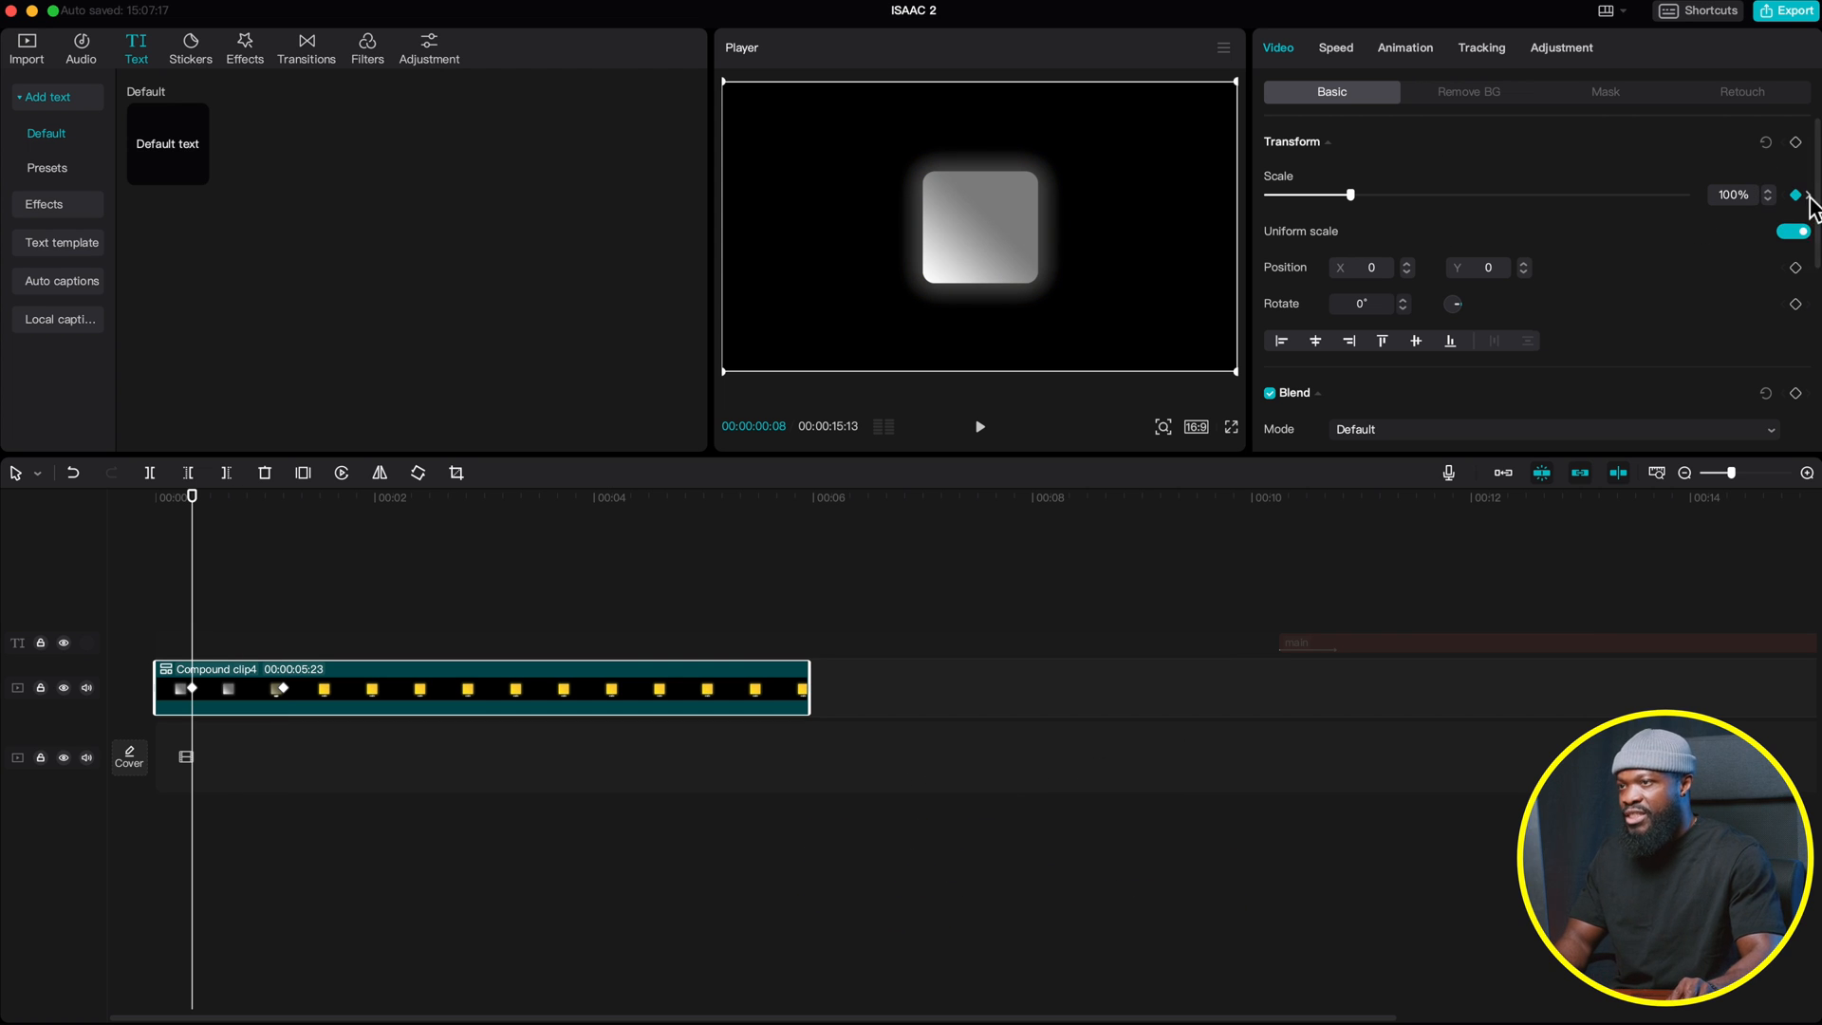
{"action": "left_click", "coordinate": [1808, 196]}
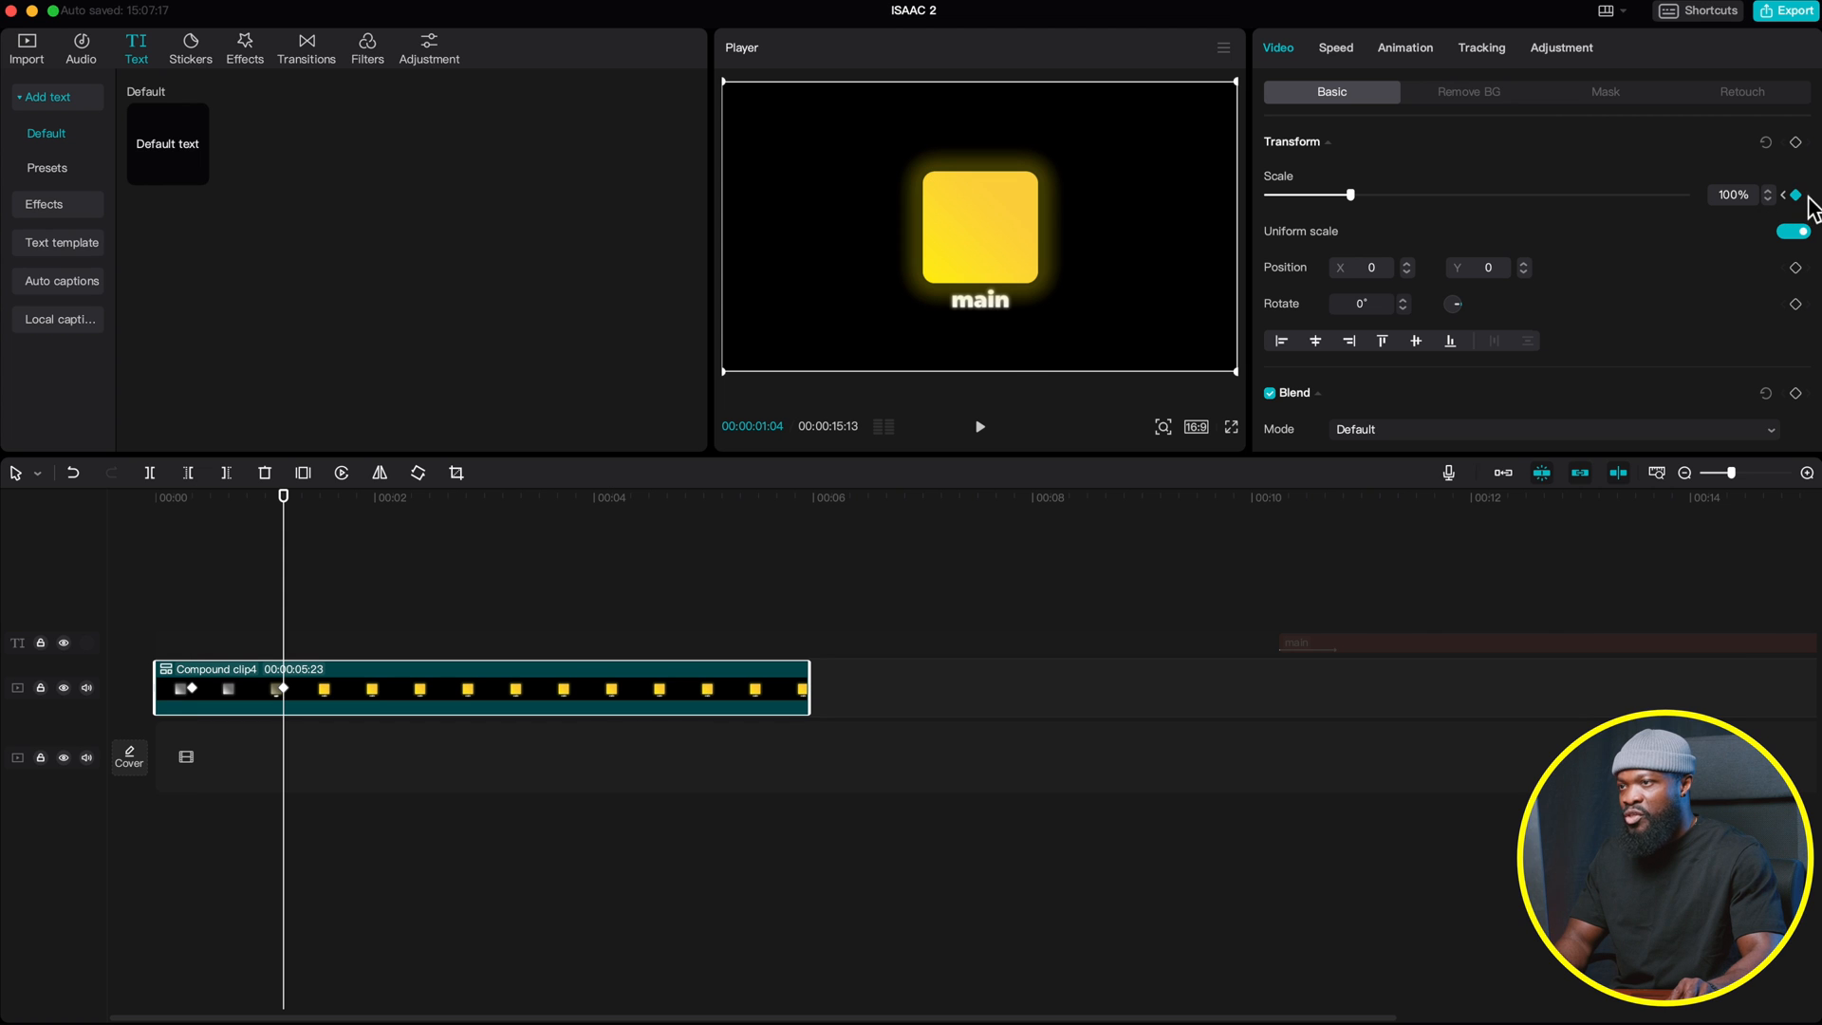
{"action": "left_click", "coordinate": [1756, 189]}
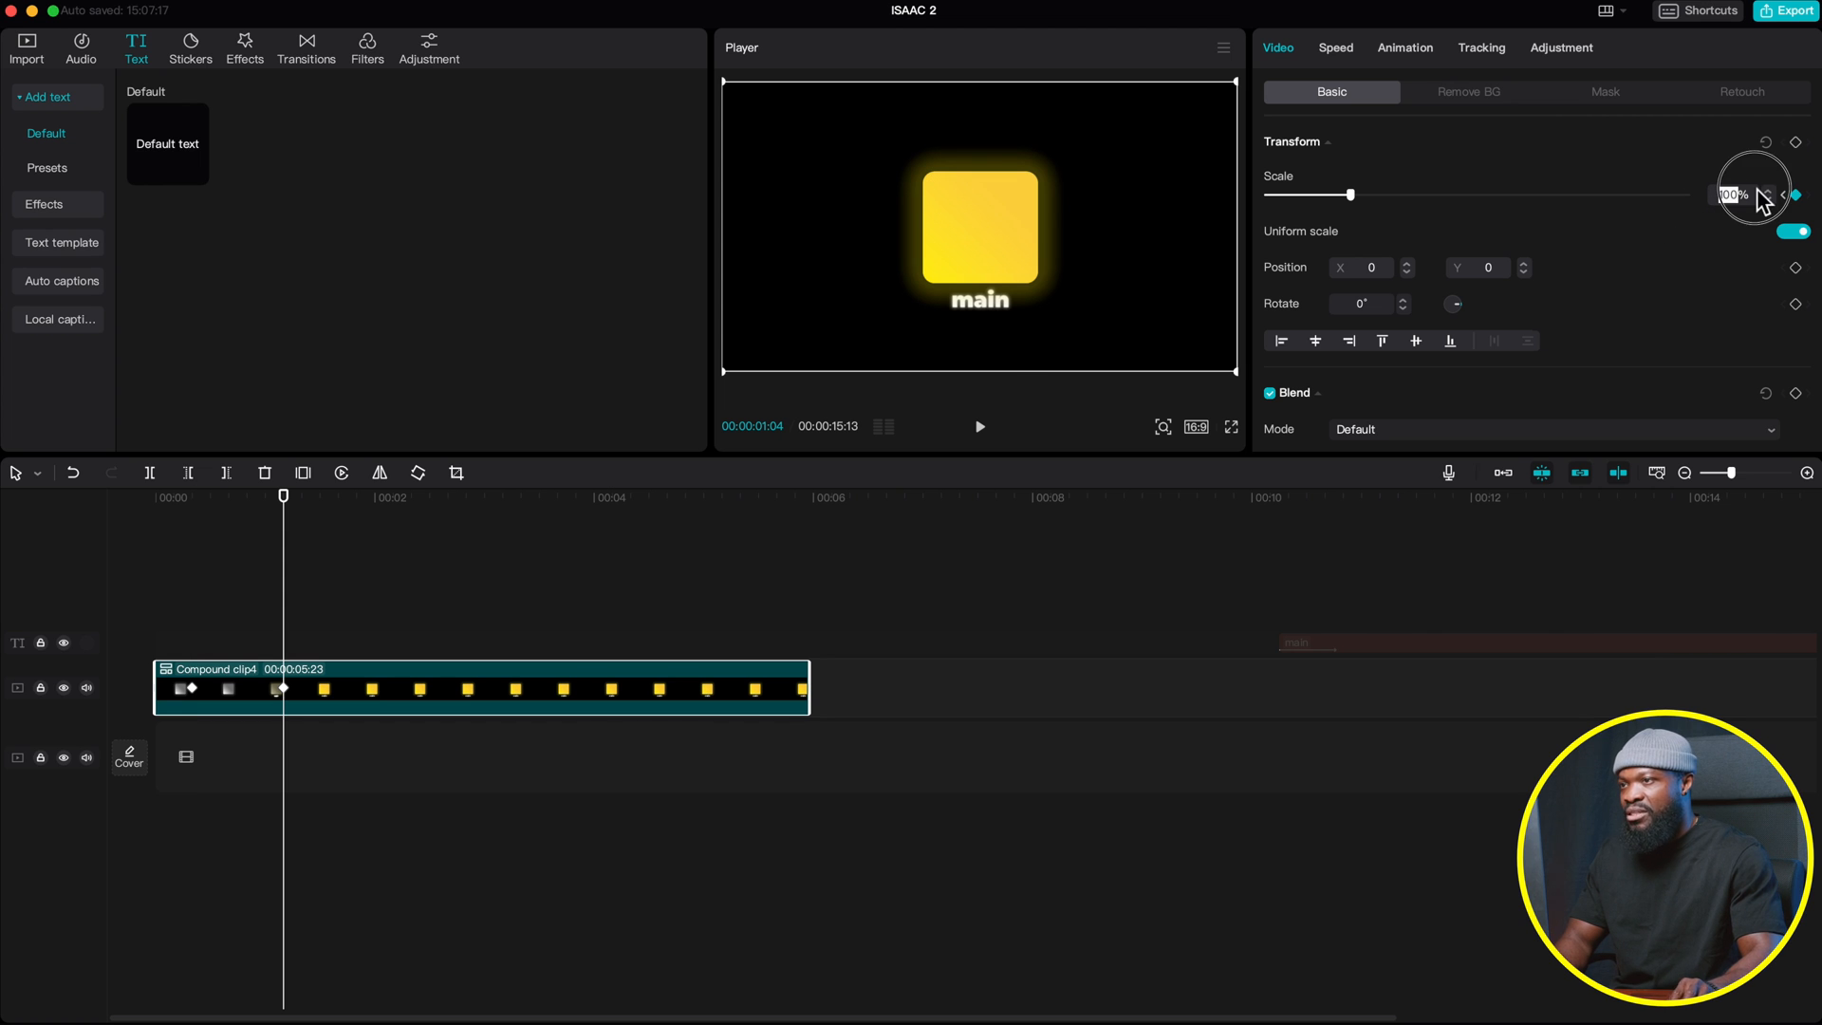
{"action": "type", "text": "1"}
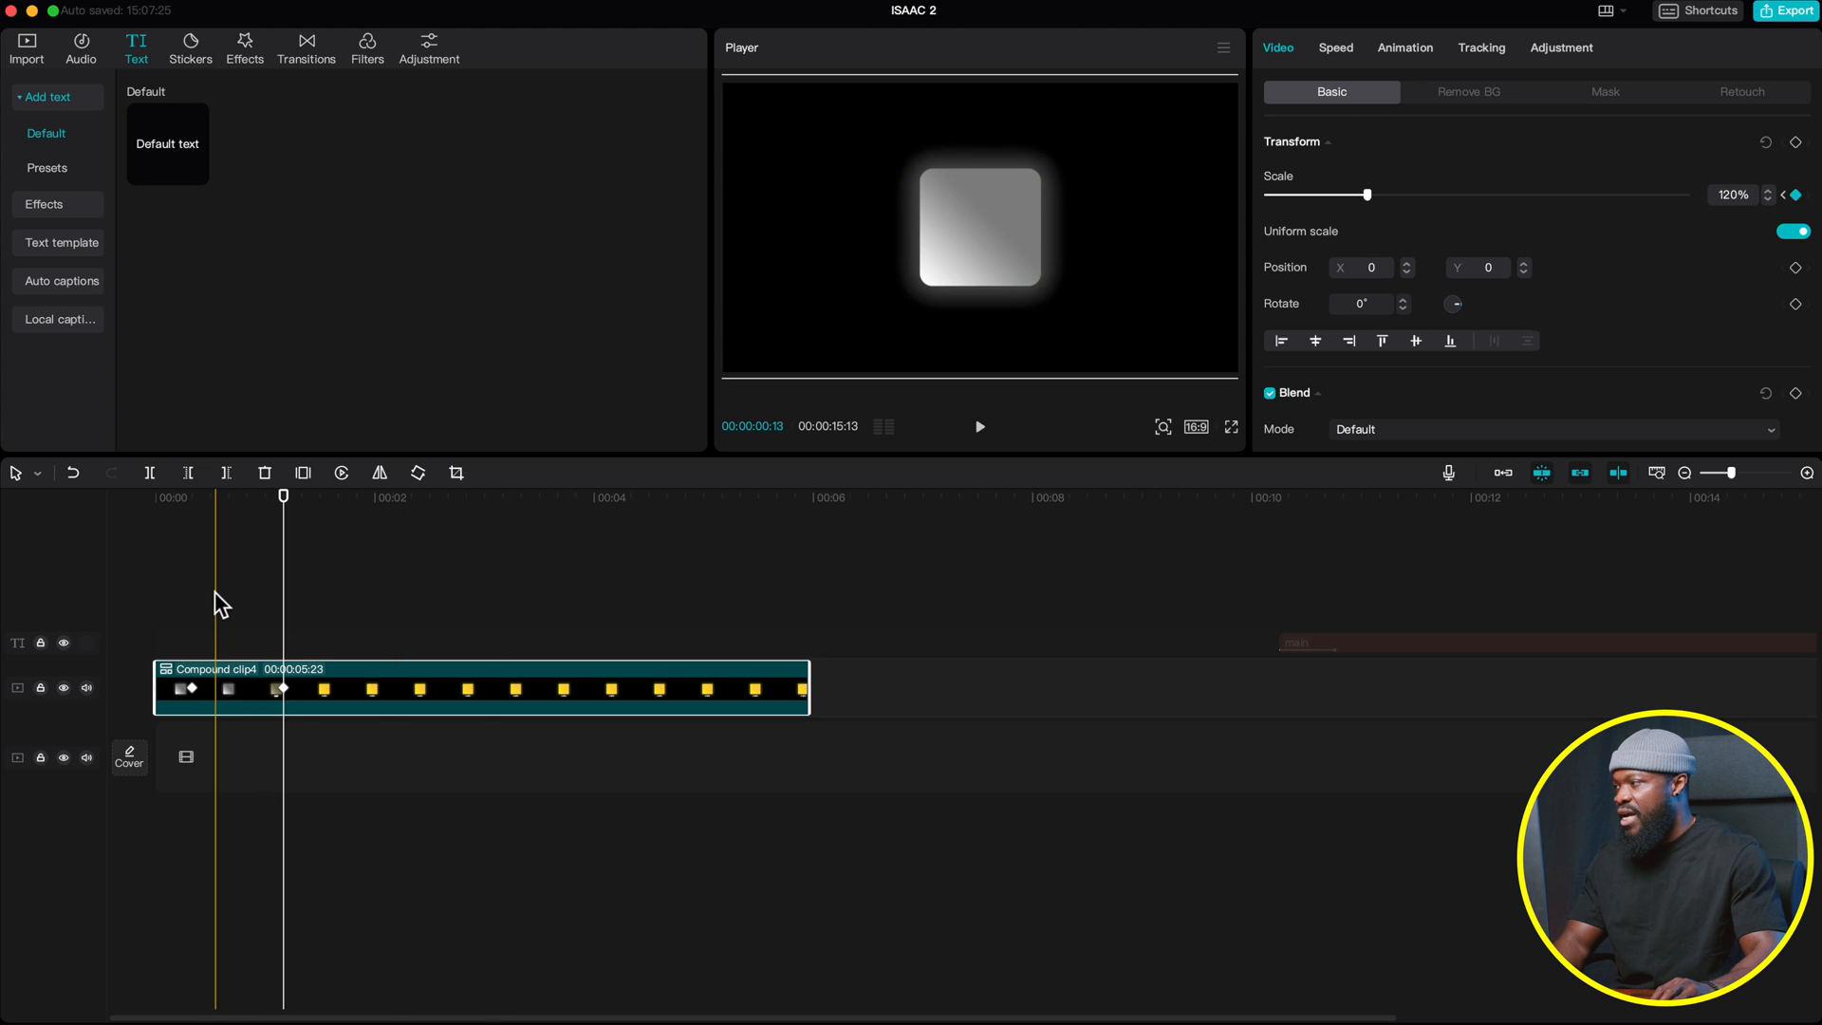
Play back the compound clip's scale animation from before the crossfade
{"action": "key", "text": "space"}
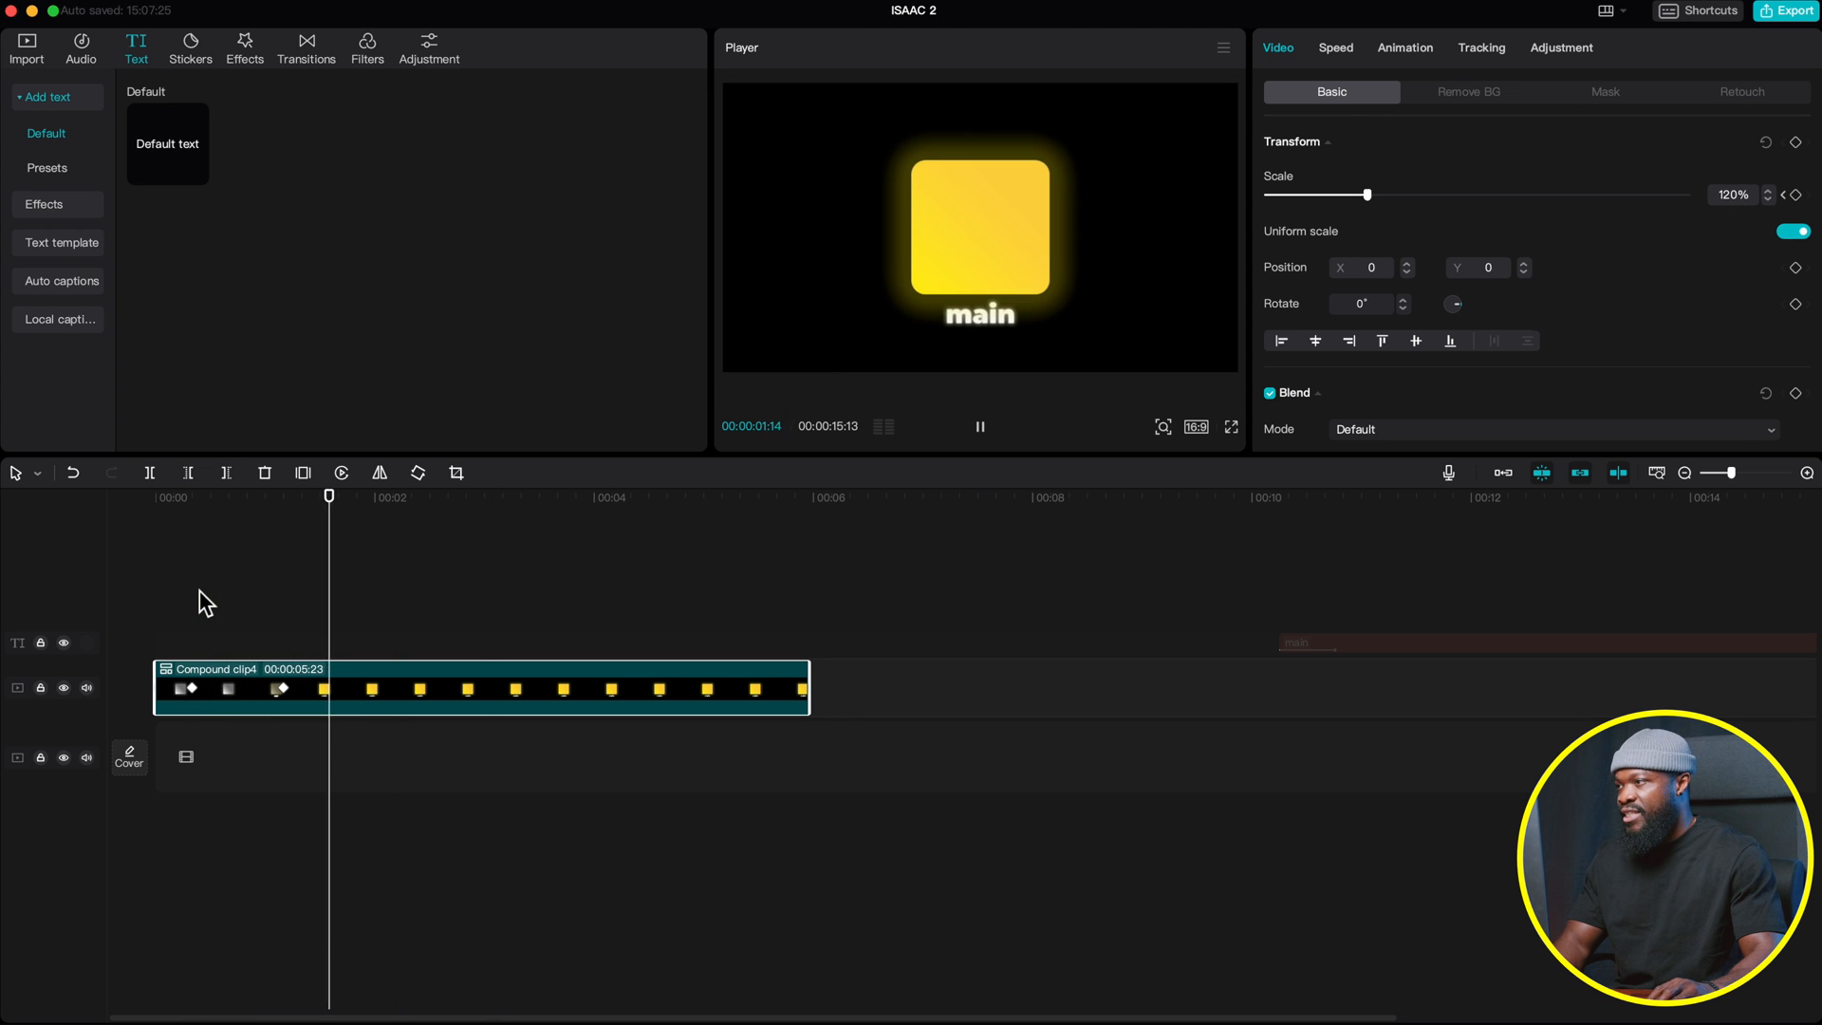
{"action": "left_click", "coordinate": [201, 596]}
{"action": "key", "text": "space"}
{"action": "key", "text": "space"}
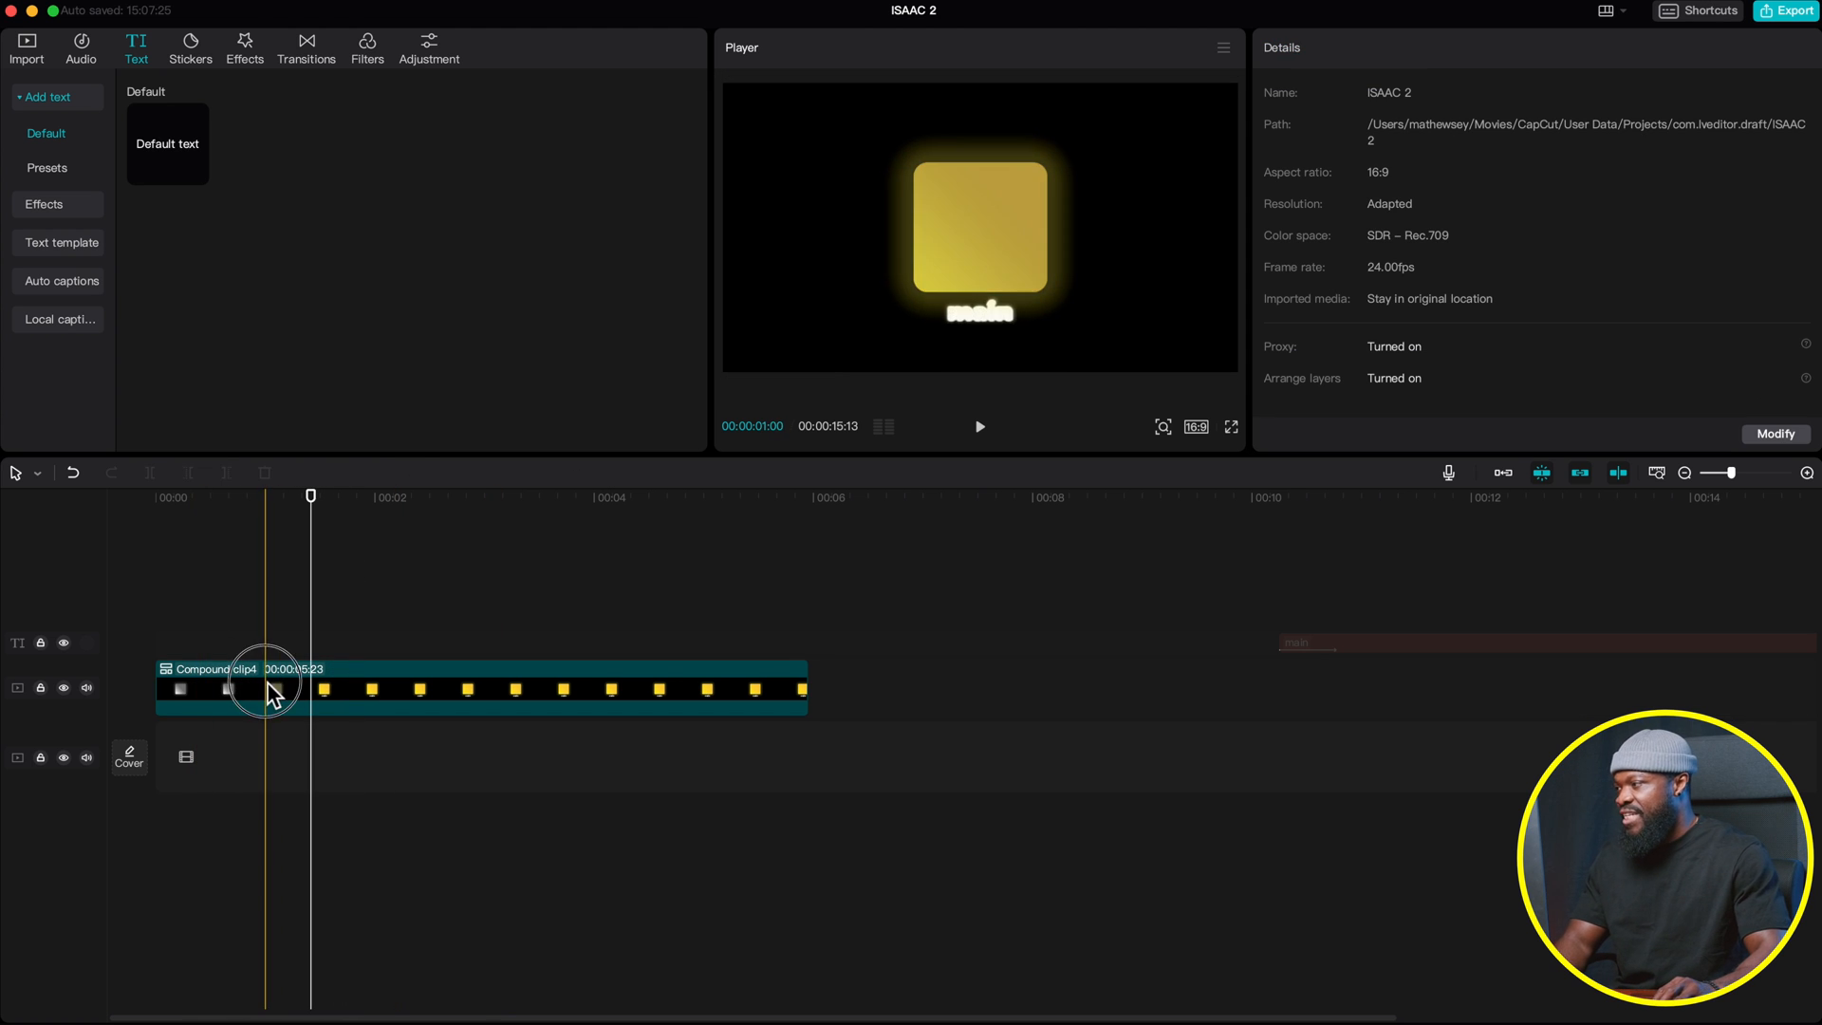
Show the compound clip's keyframe animation graph and apply the Ease In 2 curve to the scale keyframe at 00:00:01:04
{"action": "left_click", "coordinate": [265, 683]}
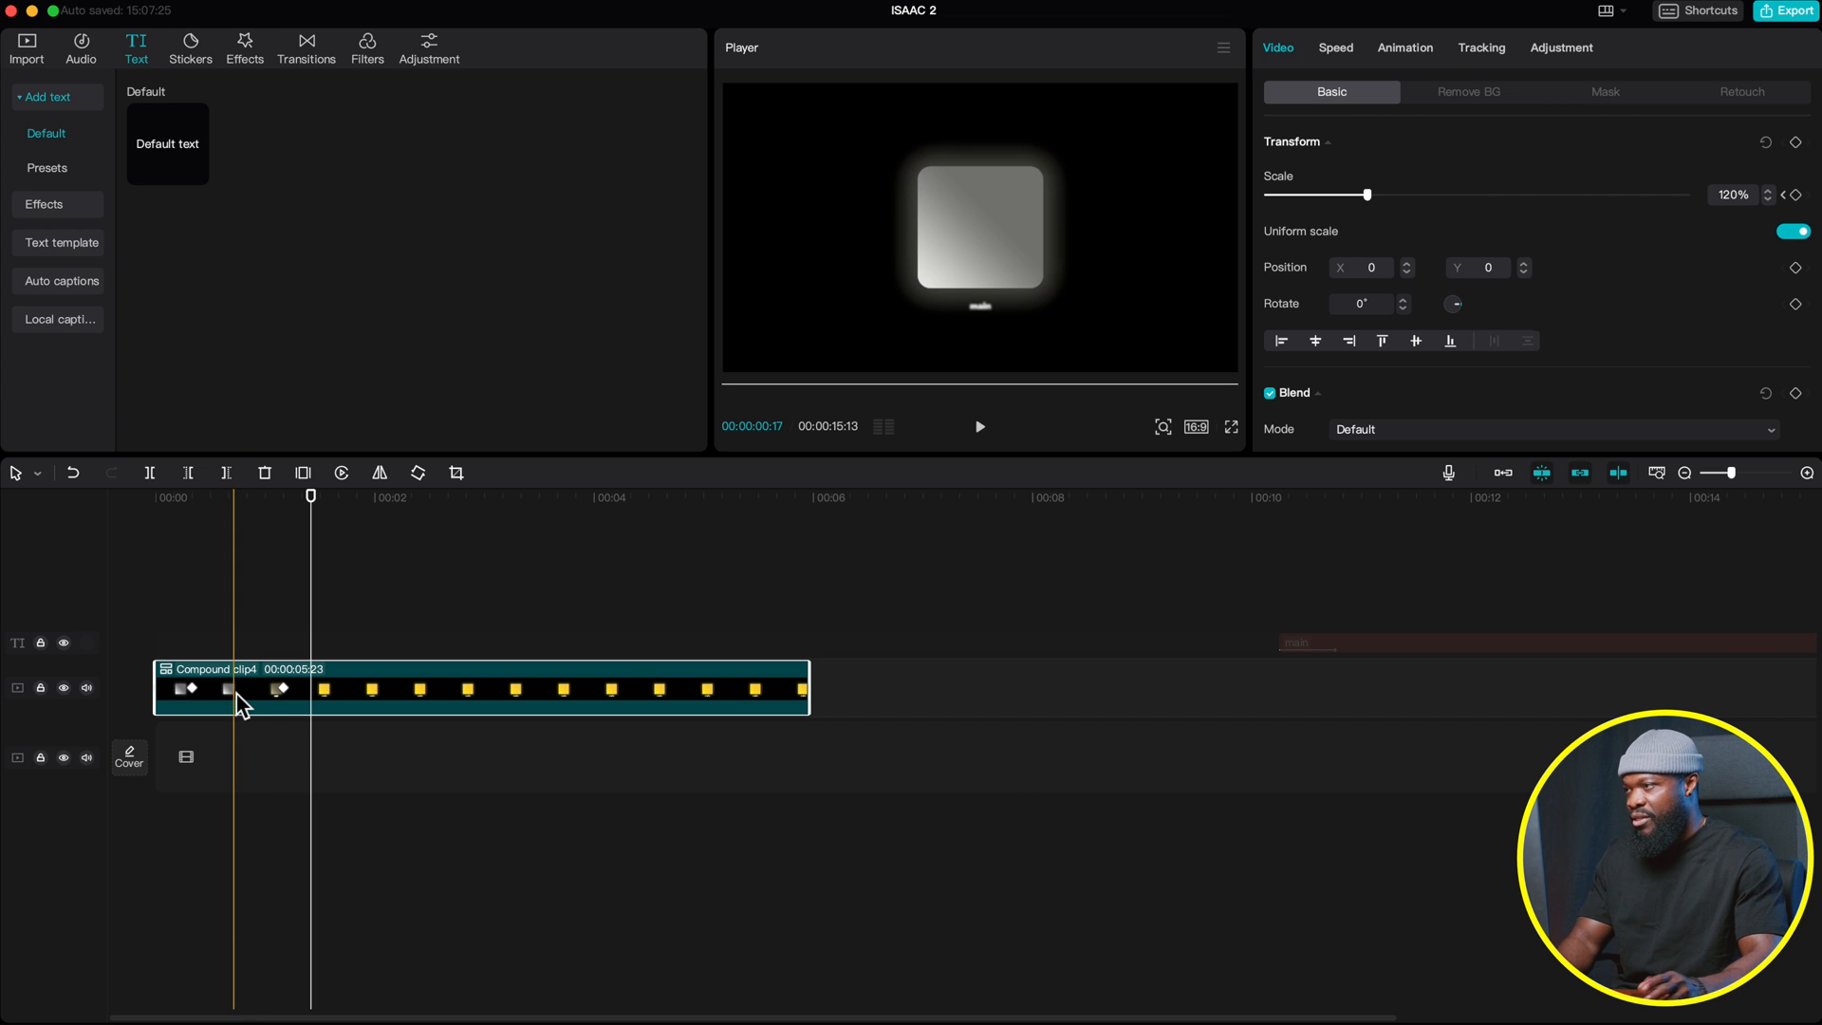
{"action": "key", "text": "alt+k"}
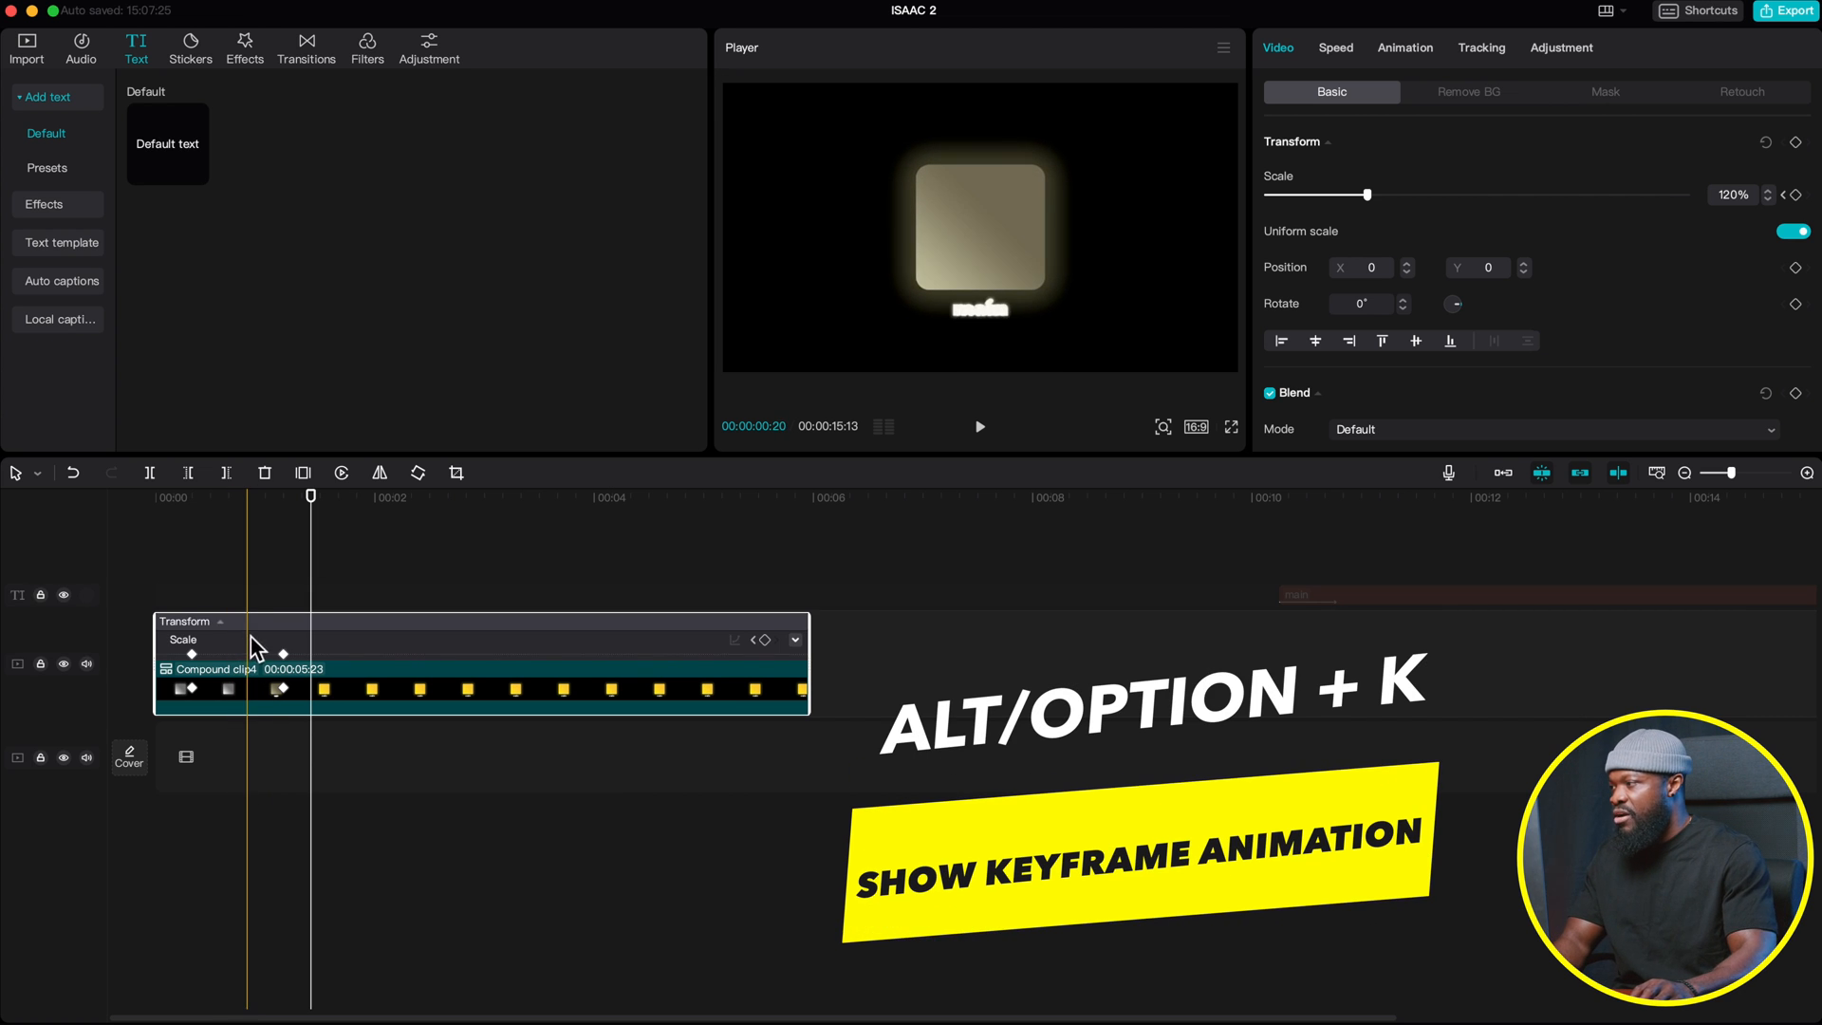
{"action": "left_click", "coordinate": [795, 640]}
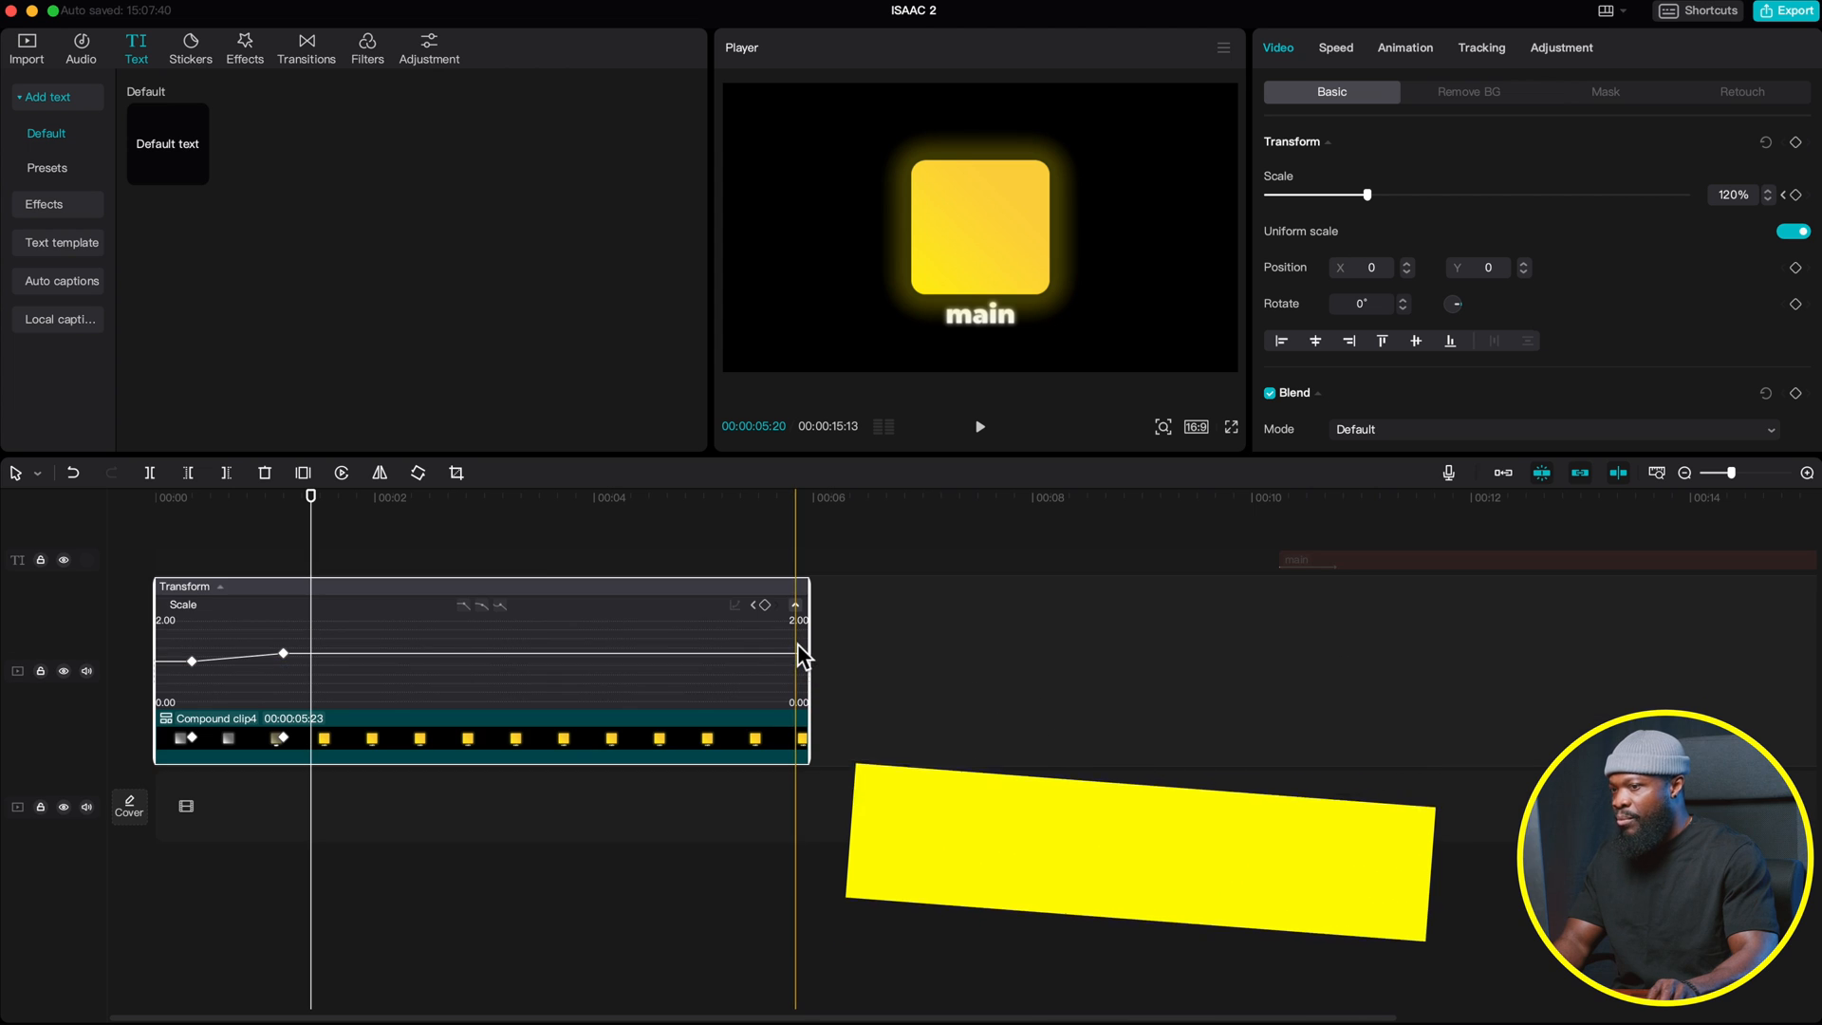
{"action": "left_click", "coordinate": [283, 653]}
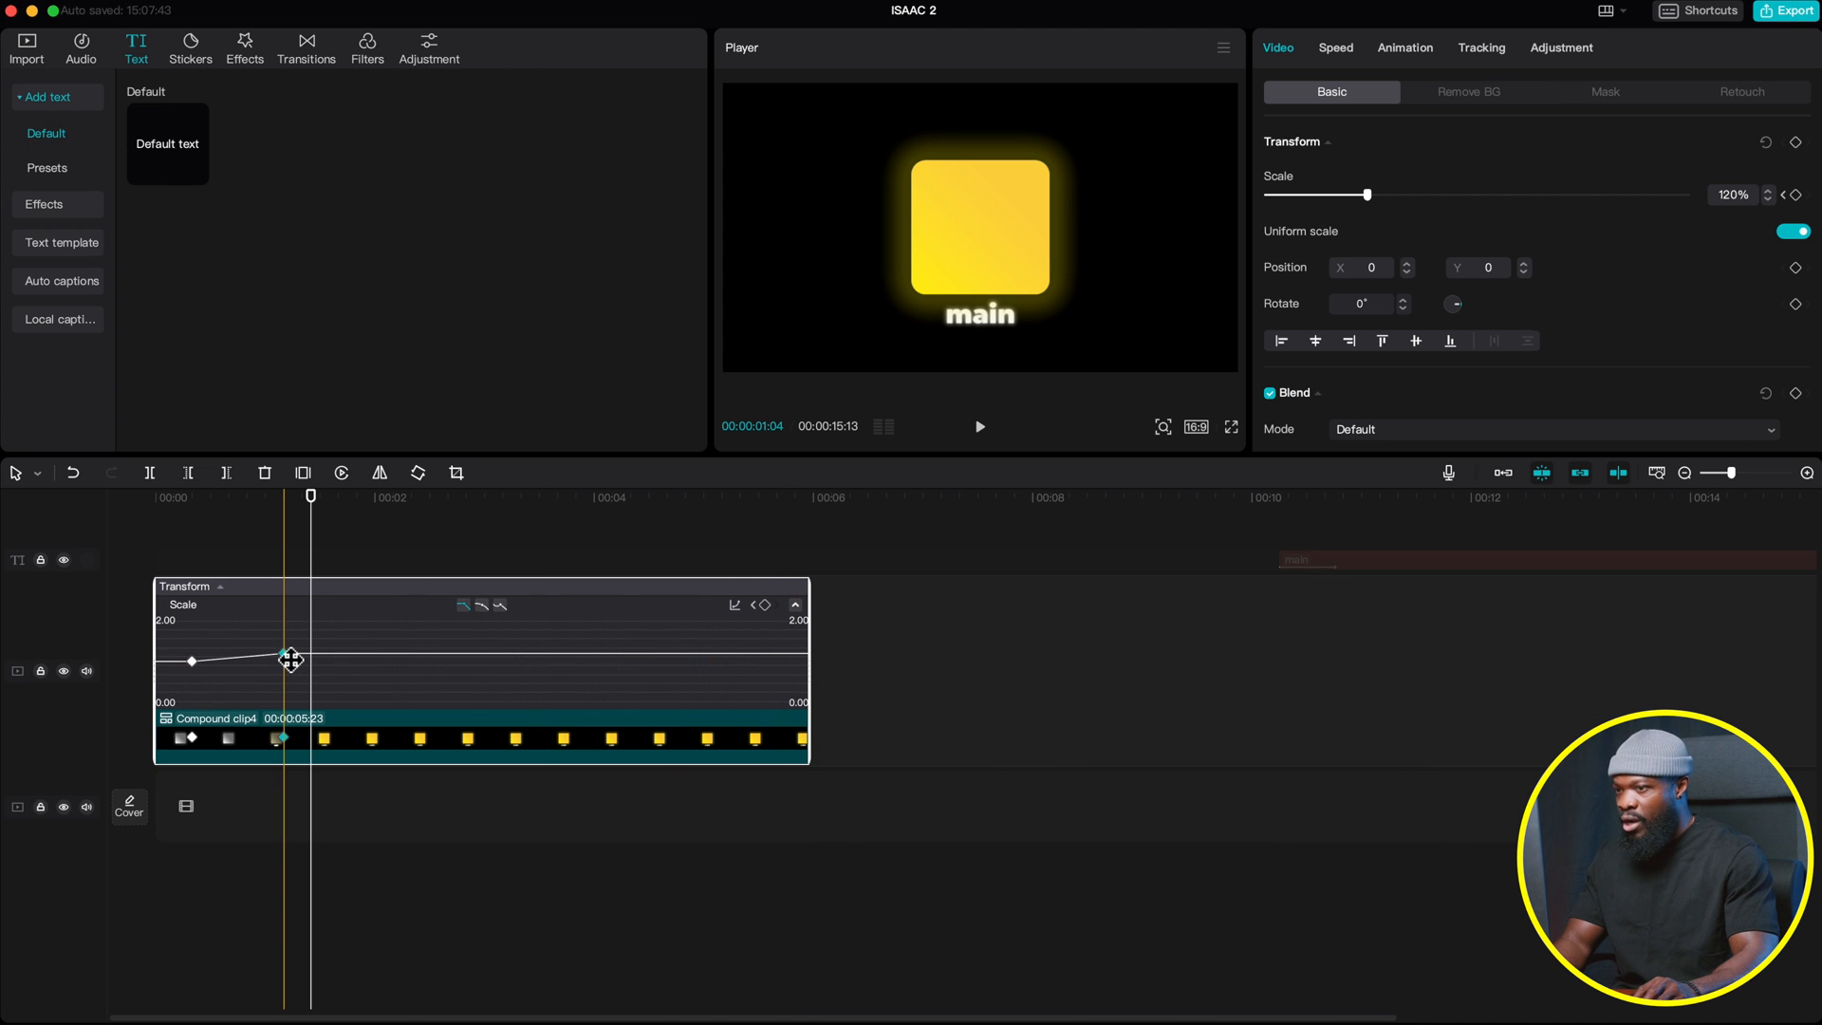
{"action": "left_click", "coordinate": [736, 606]}
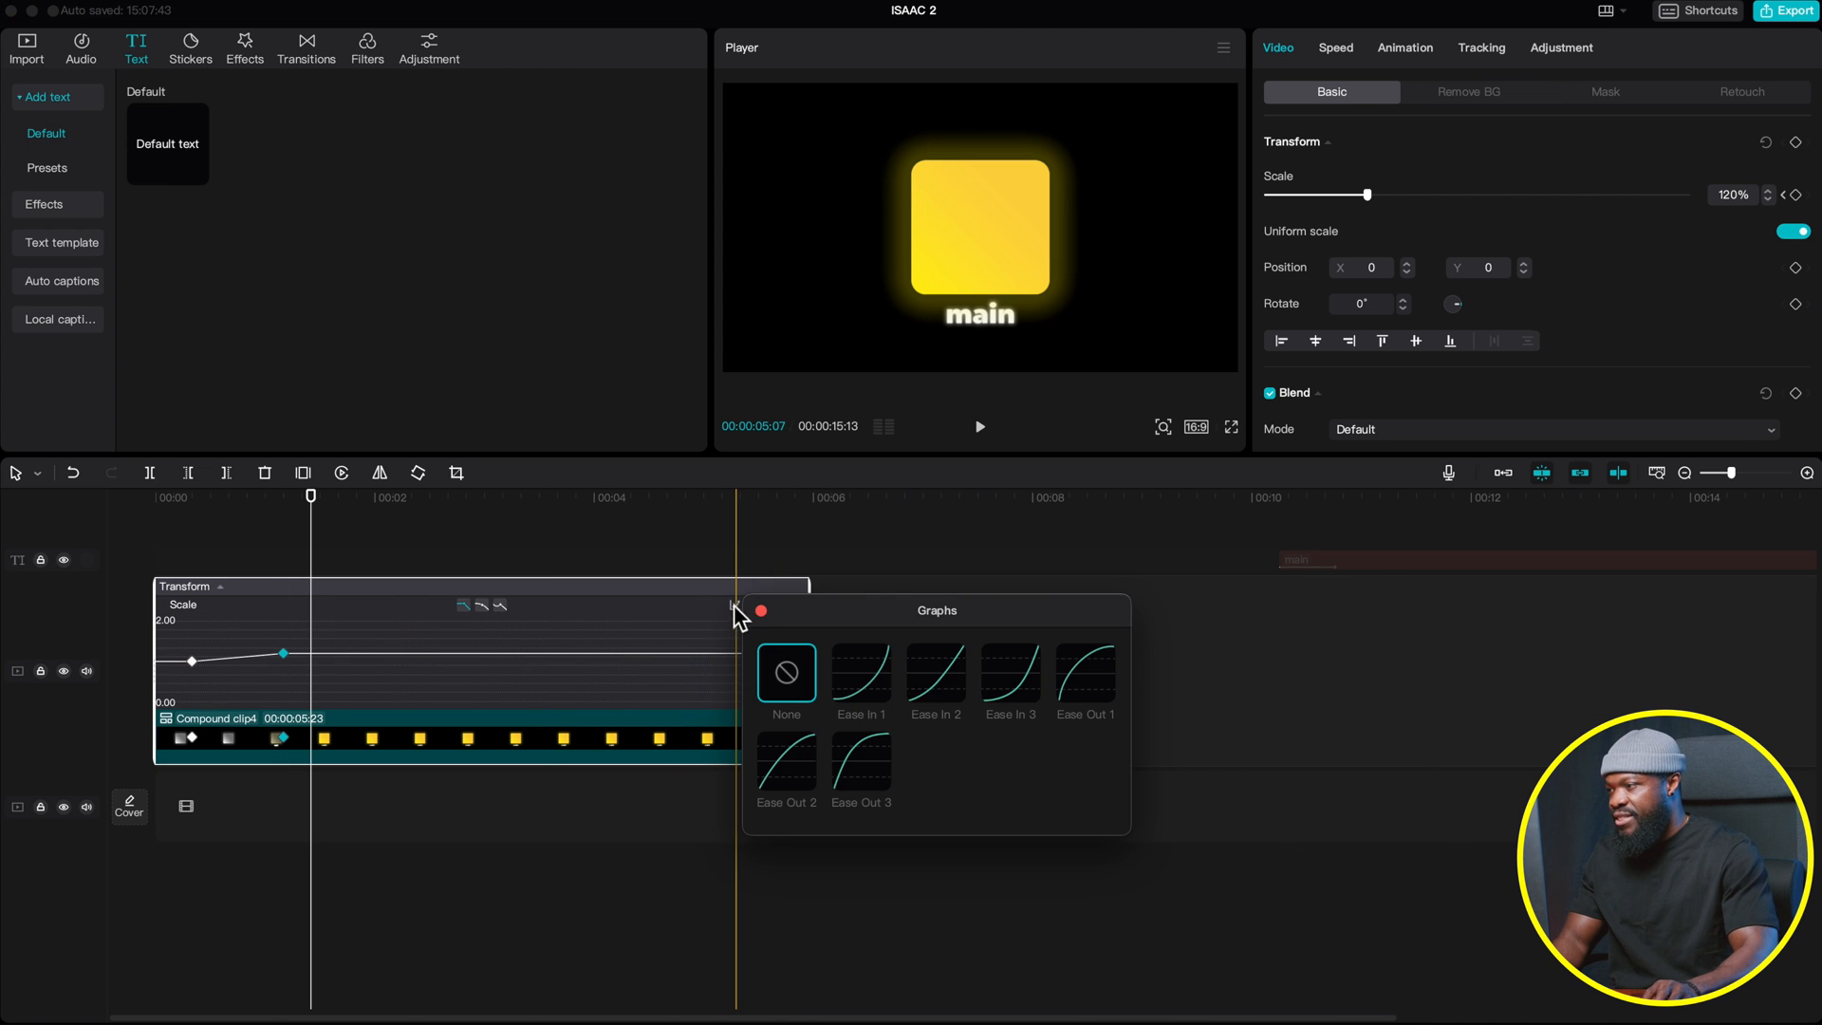
{"action": "left_click", "coordinate": [931, 685]}
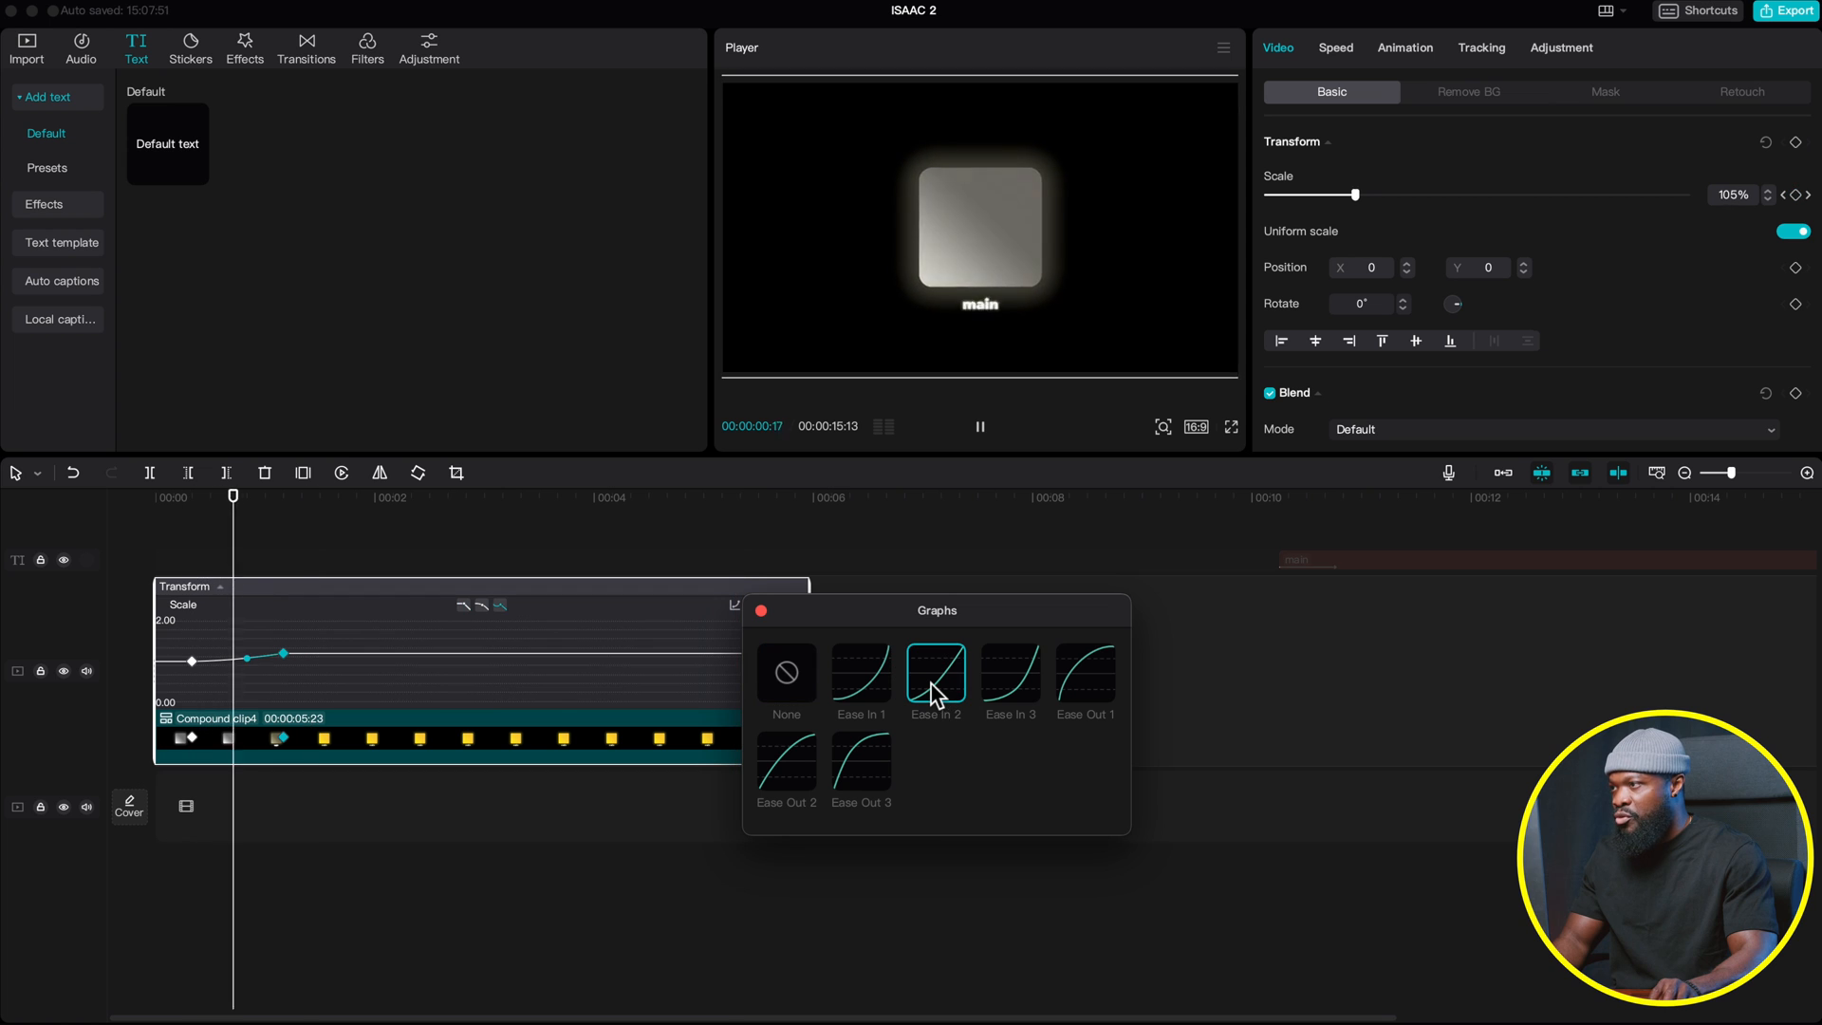
{"action": "left_click", "coordinate": [762, 612]}
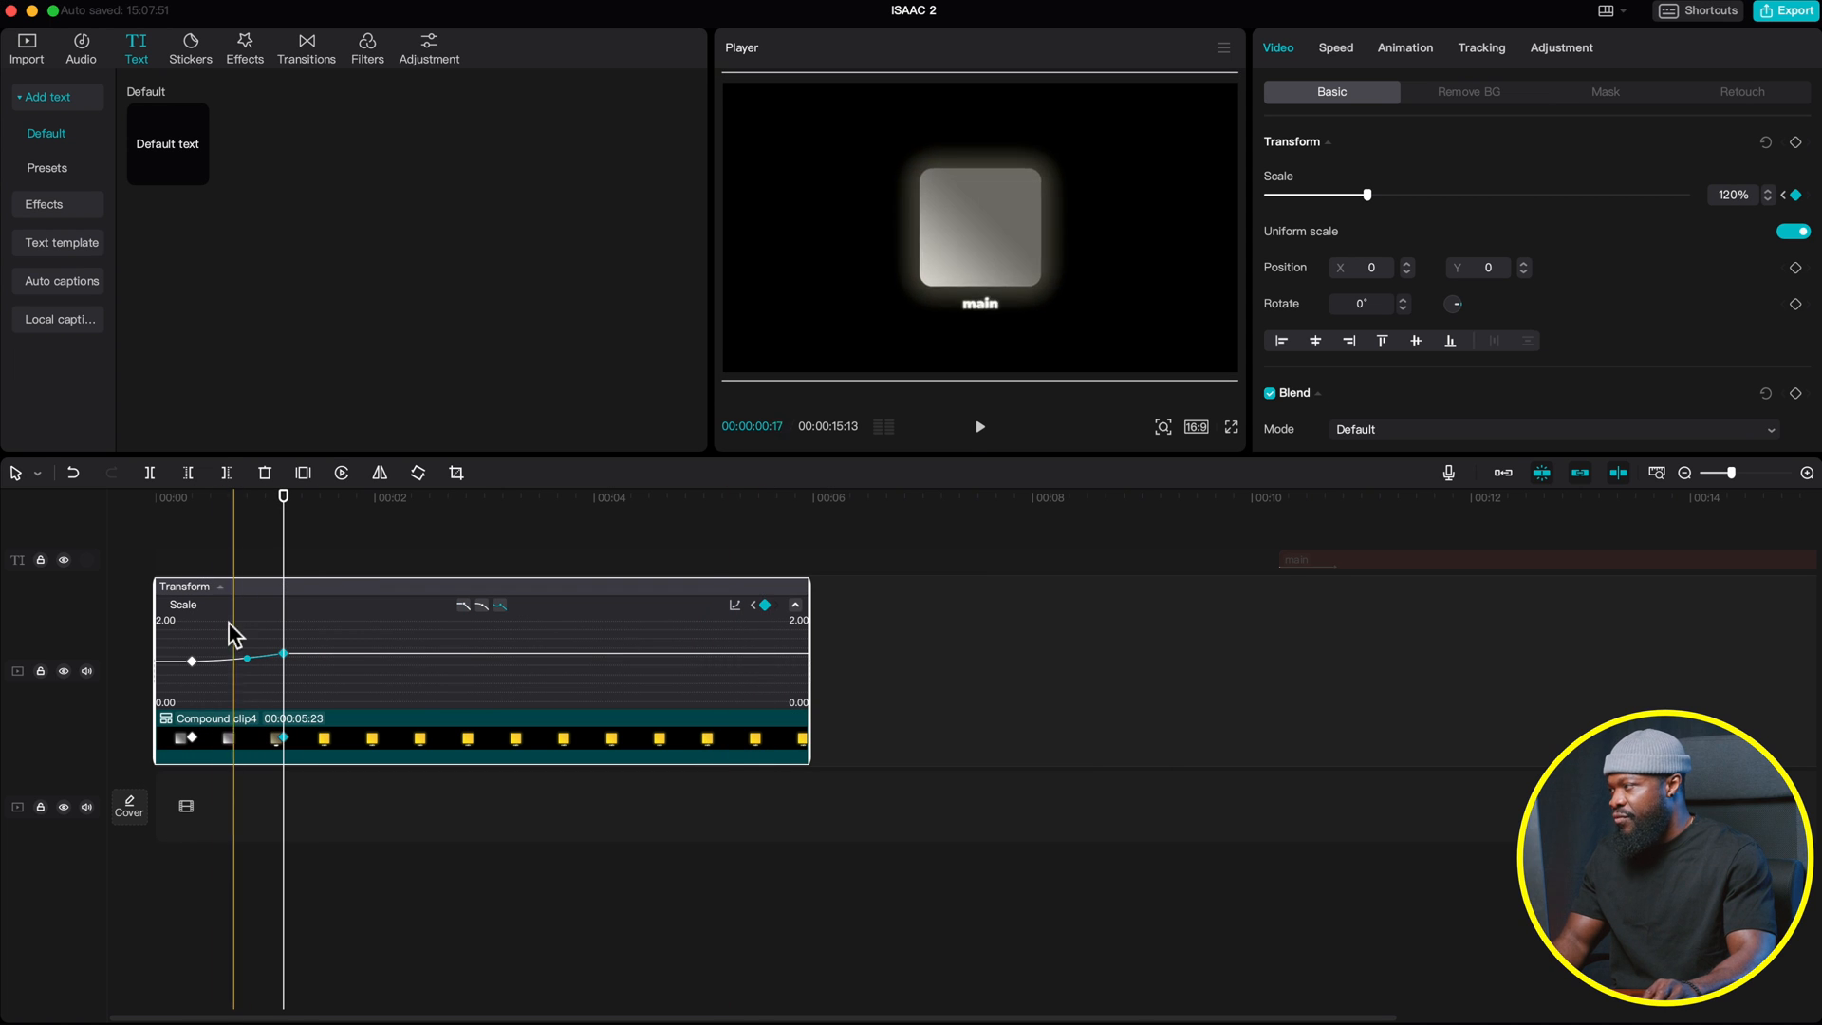
Adjust the scale curve's handle before the 00:00:01:04 keyframe, play back the animation and hide the keyframe graph
{"action": "left_click", "coordinate": [163, 510]}
{"action": "key", "text": "space"}
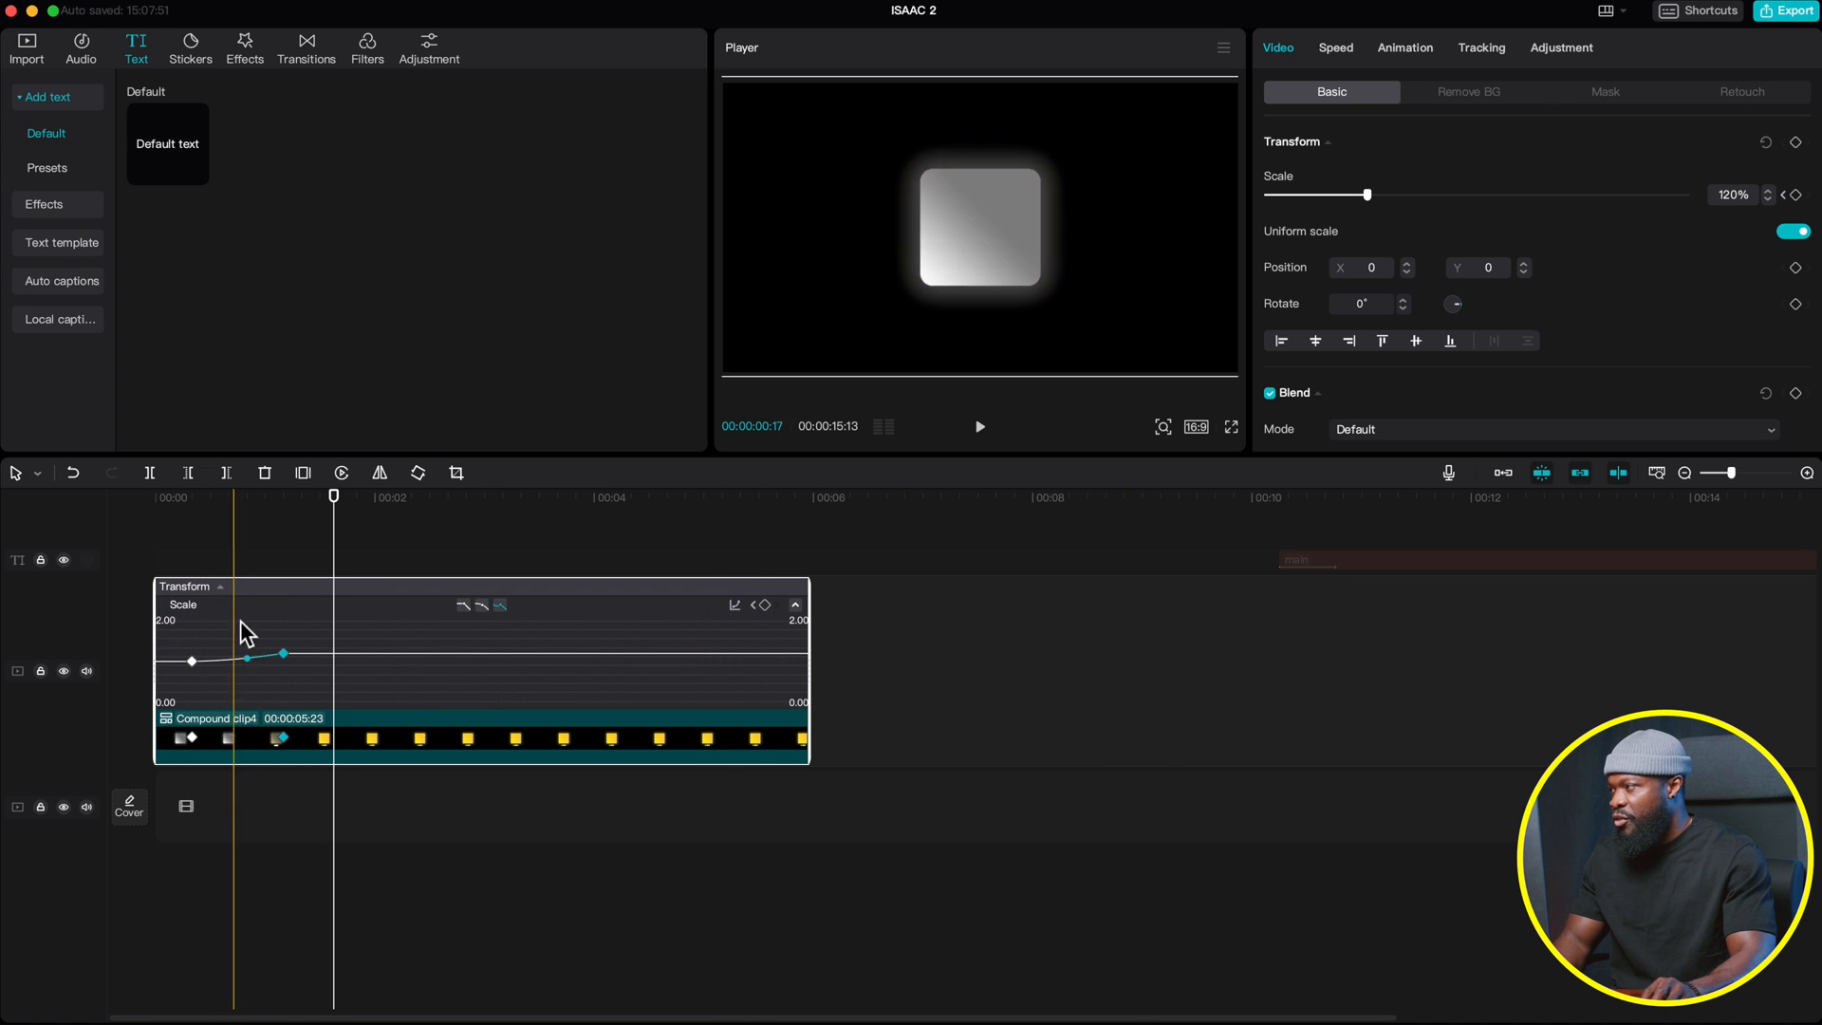
{"action": "left_click", "coordinate": [248, 658]}
{"action": "left_click_drag", "start_coordinate": [251, 661], "coordinate": [246, 666]}
{"action": "left_click", "coordinate": [153, 503]}
{"action": "key", "text": "space"}
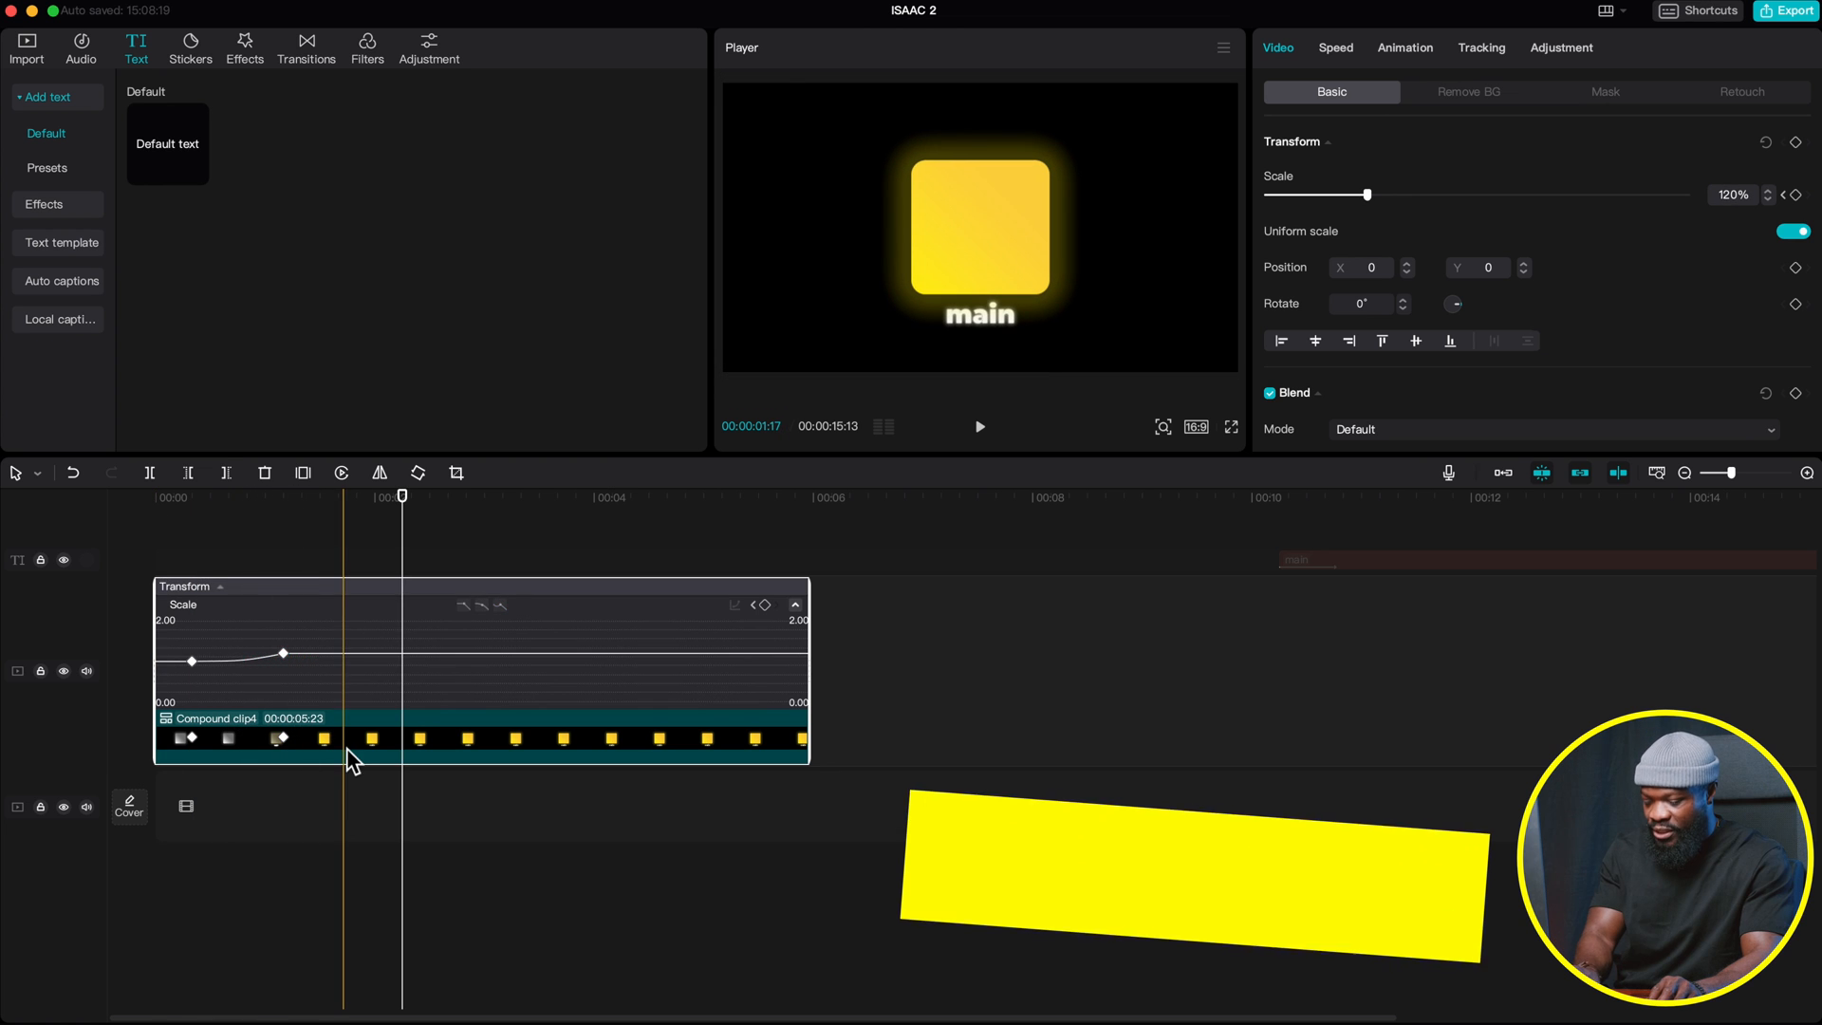
{"action": "key", "text": "alt+k"}
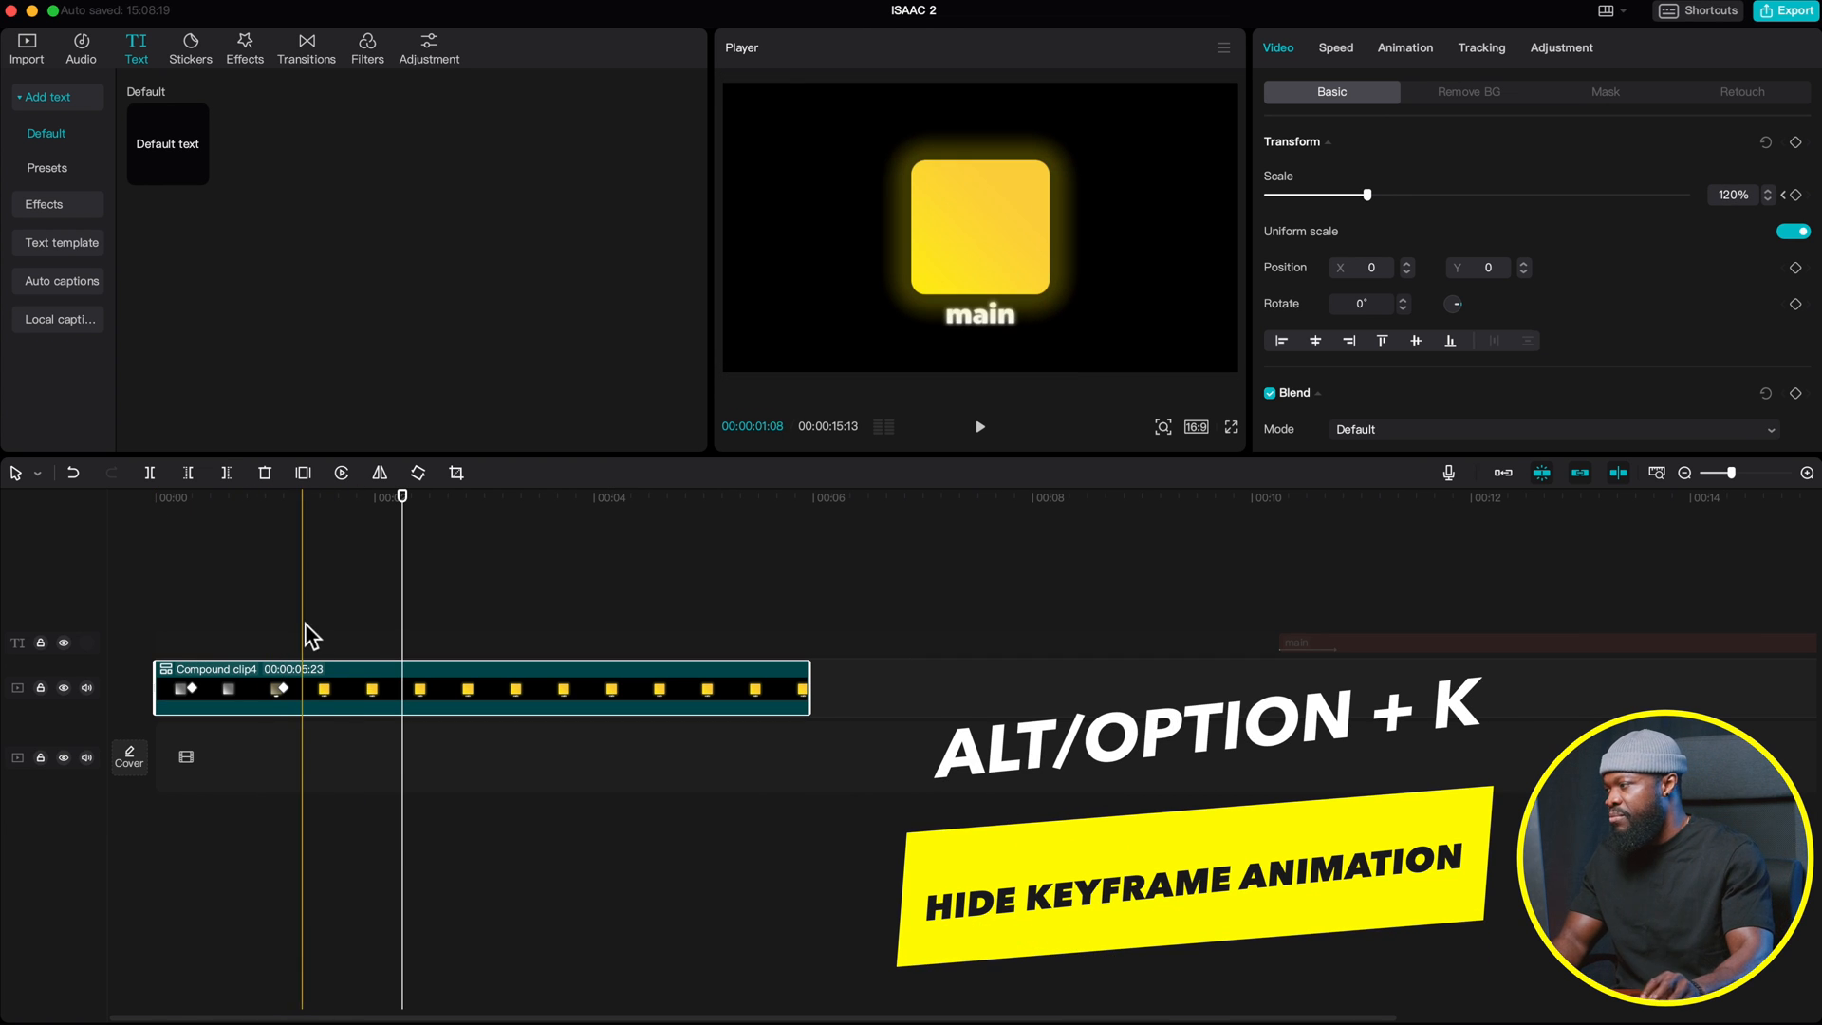
Add scale and position keyframes to the compound clip at 00:00:02:00, keeping 120% scale and position 0, 0
{"action": "left_click", "coordinate": [283, 688]}
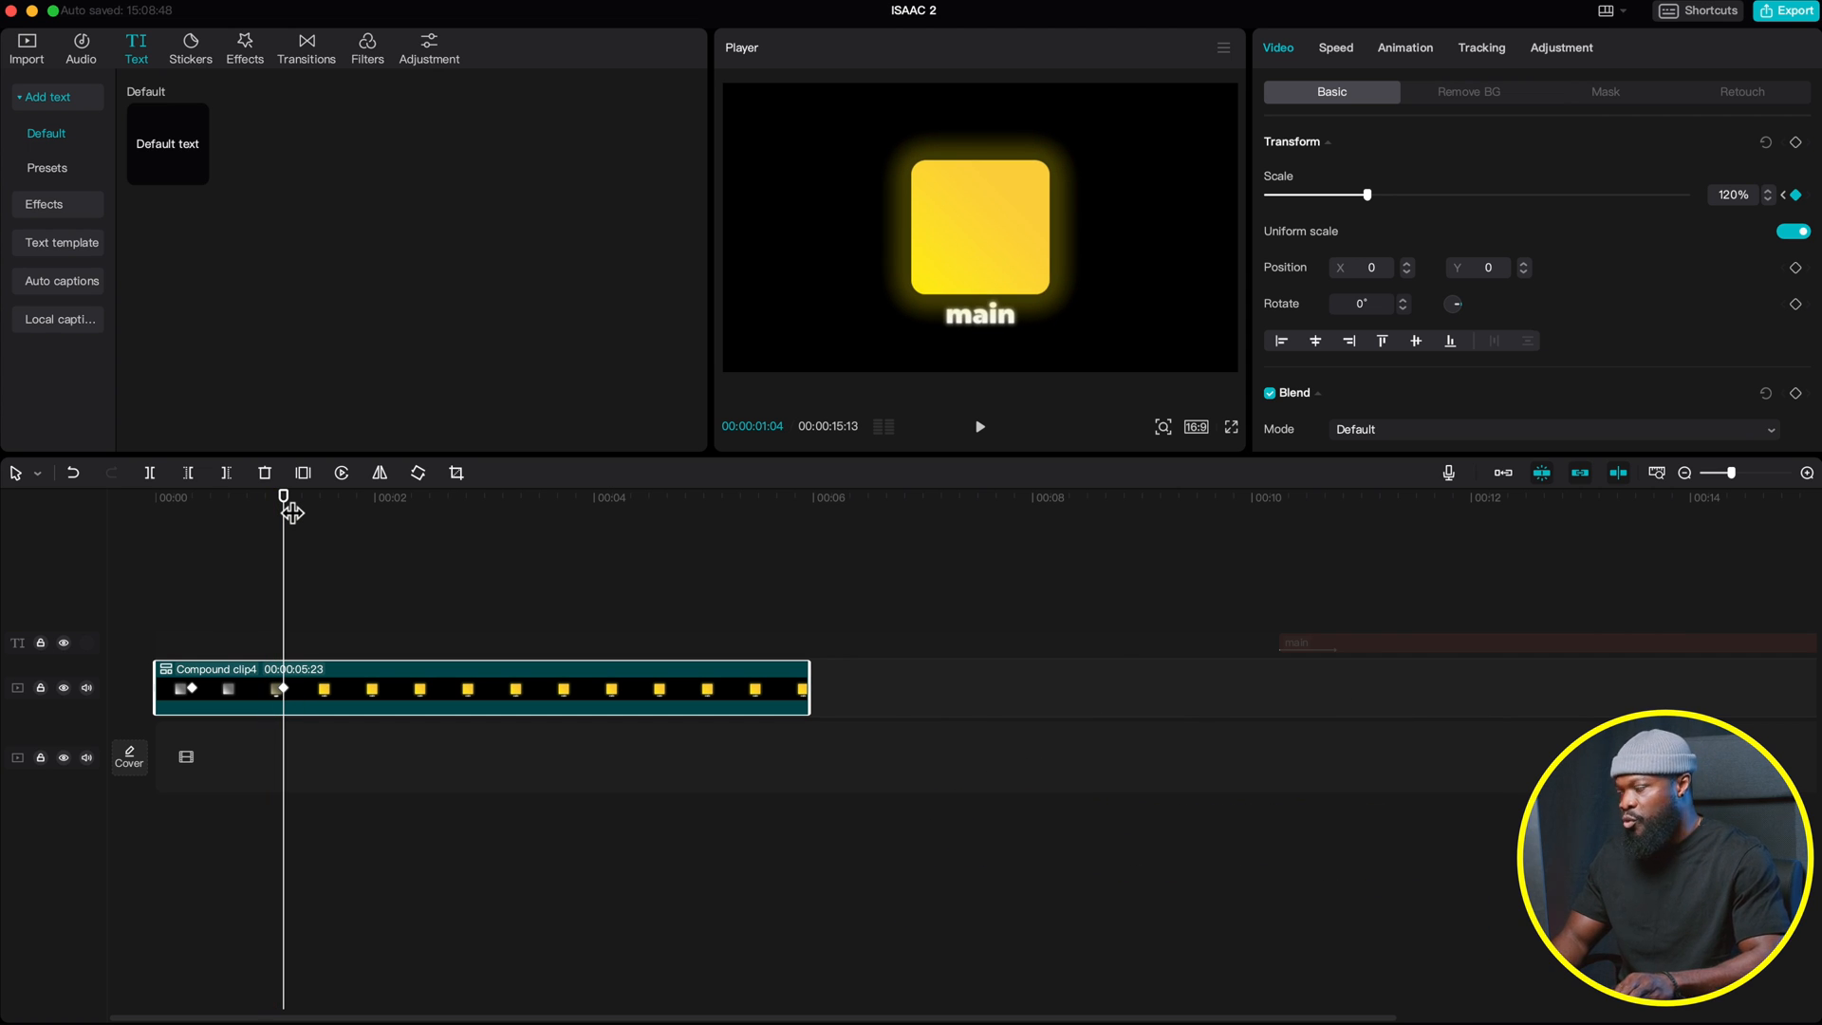
{"action": "left_click_drag", "start_coordinate": [285, 497], "coordinate": [375, 512]}
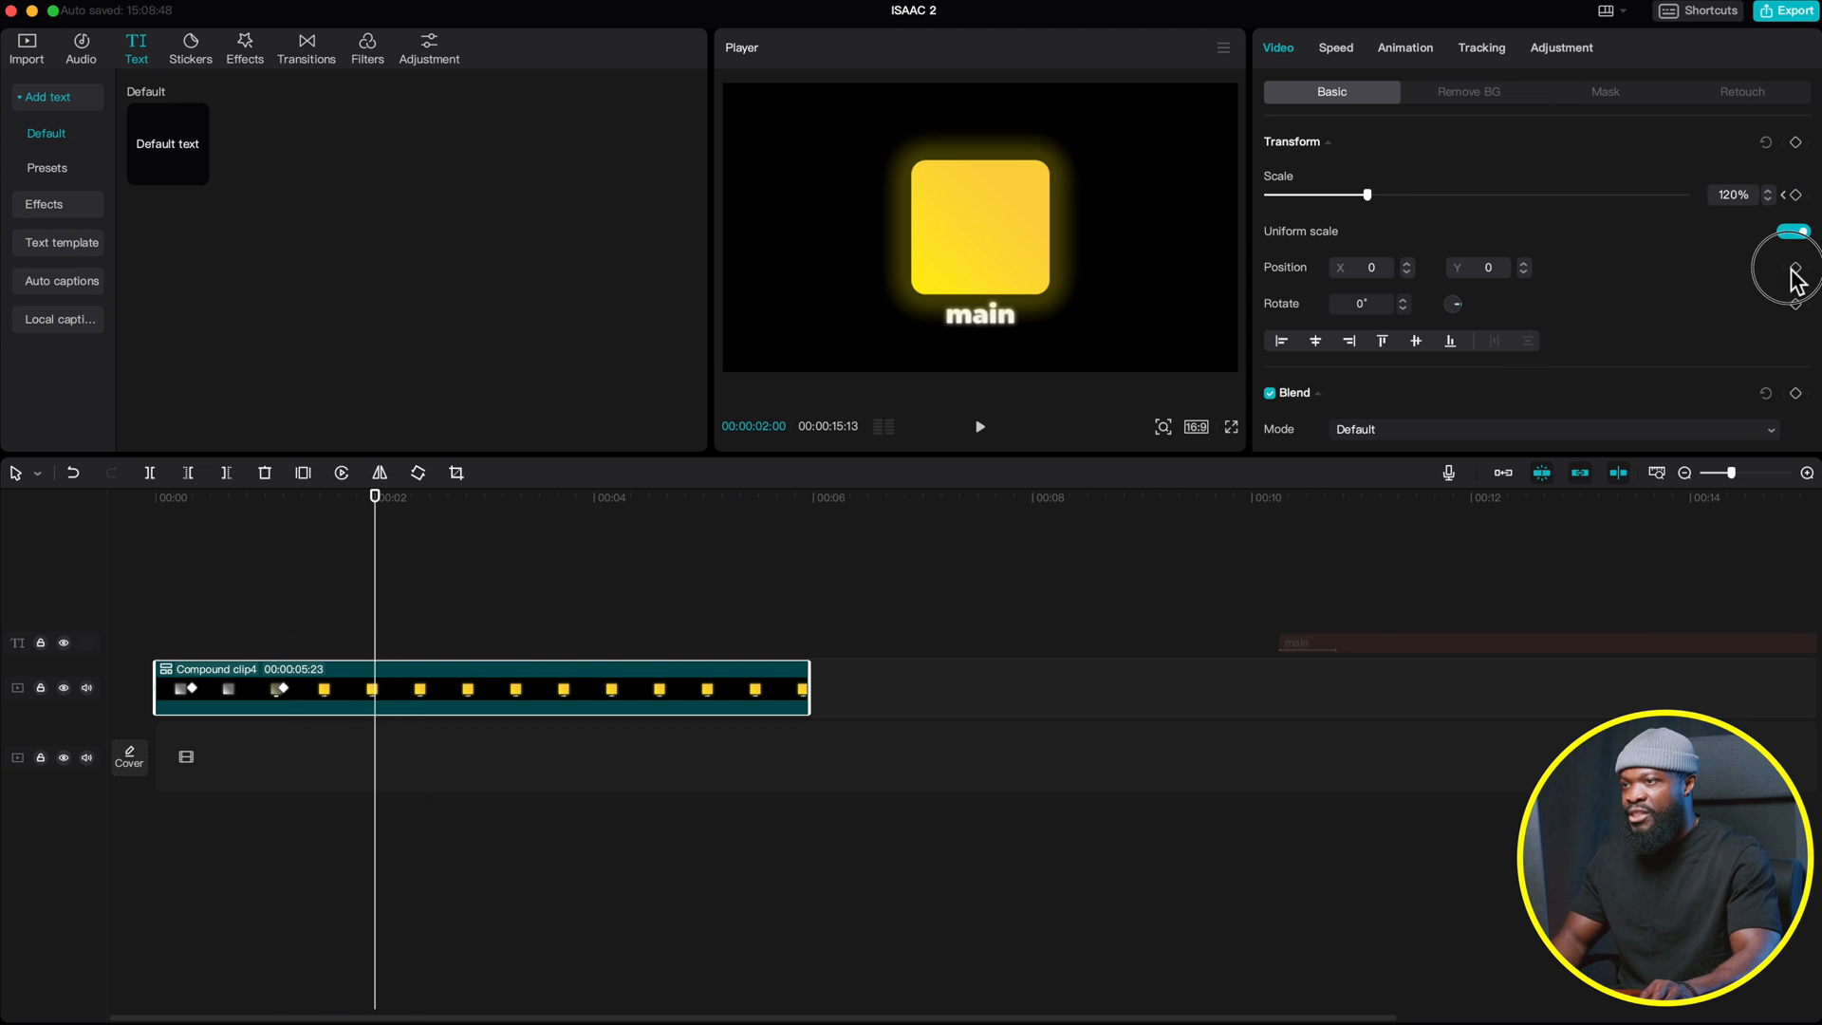
{"action": "left_click", "coordinate": [1799, 196]}
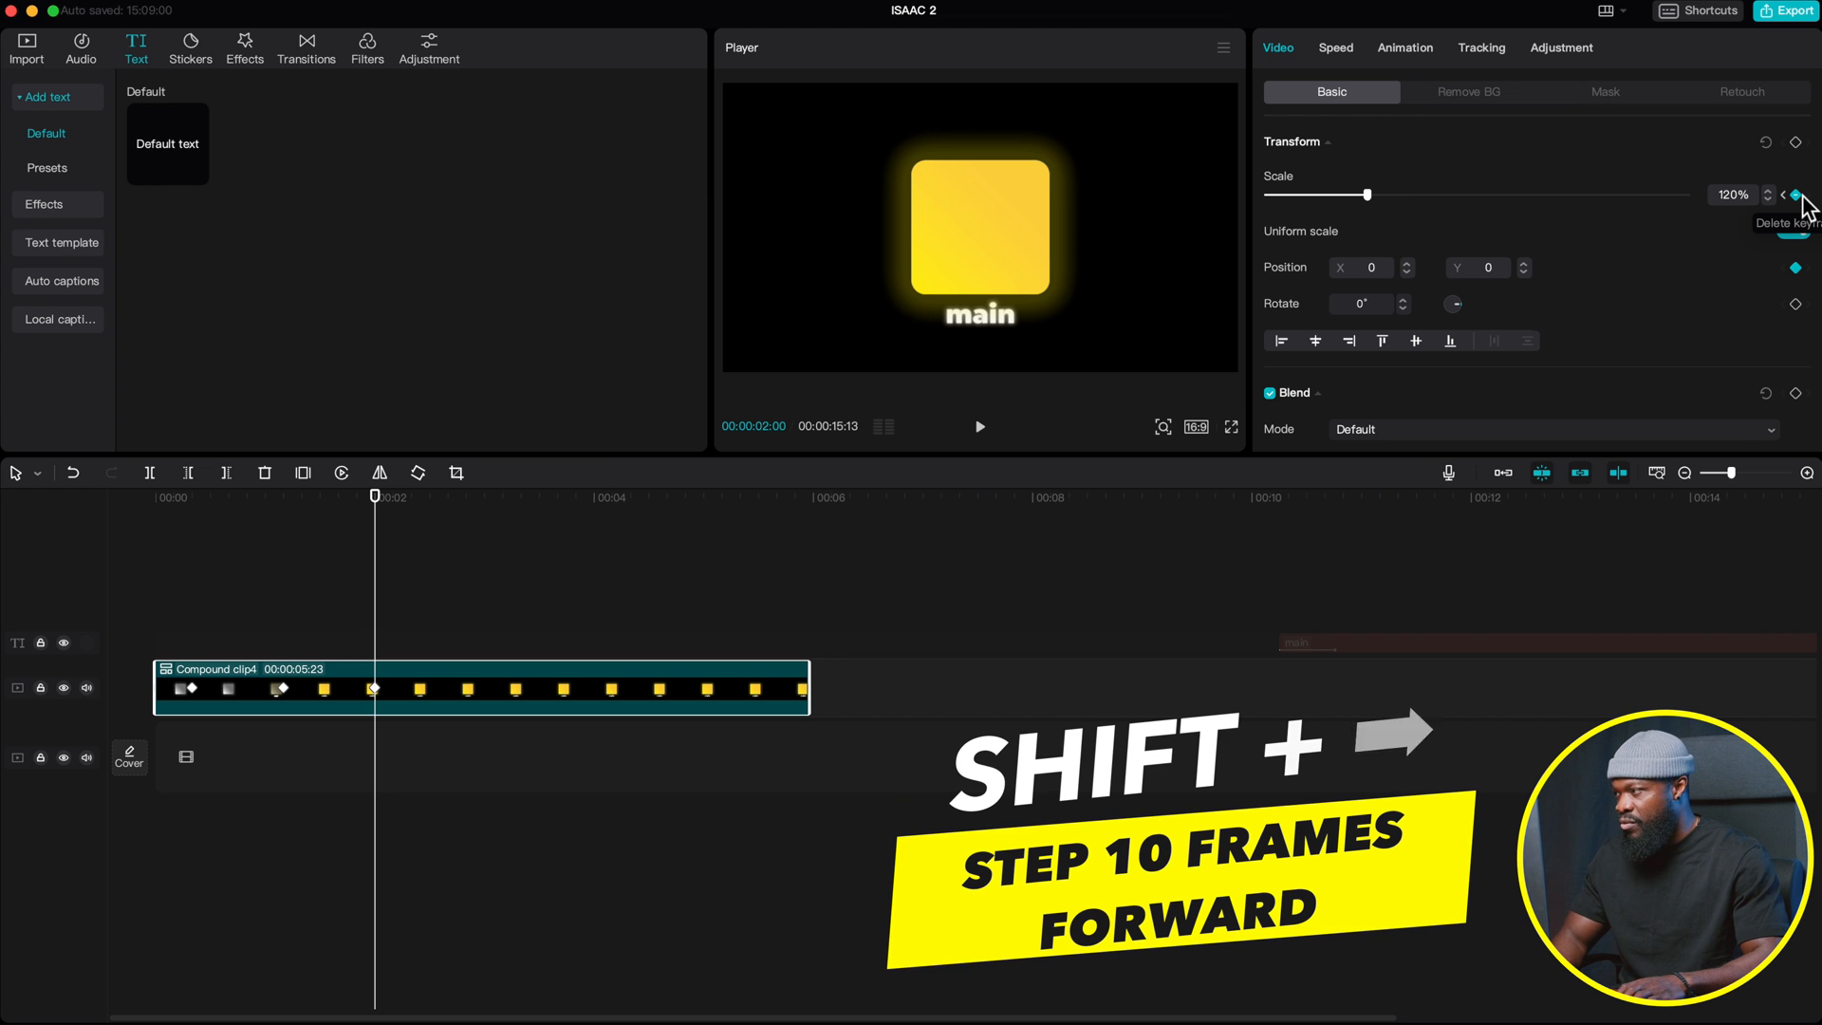
Keyframe the compound clip at 00:00:03:06 with a scale of 70% and an X position of -1279
{"action": "key", "text": "shift+Right"}
{"action": "key", "text": "shift+Right"}
{"action": "key", "text": "shift+Right"}
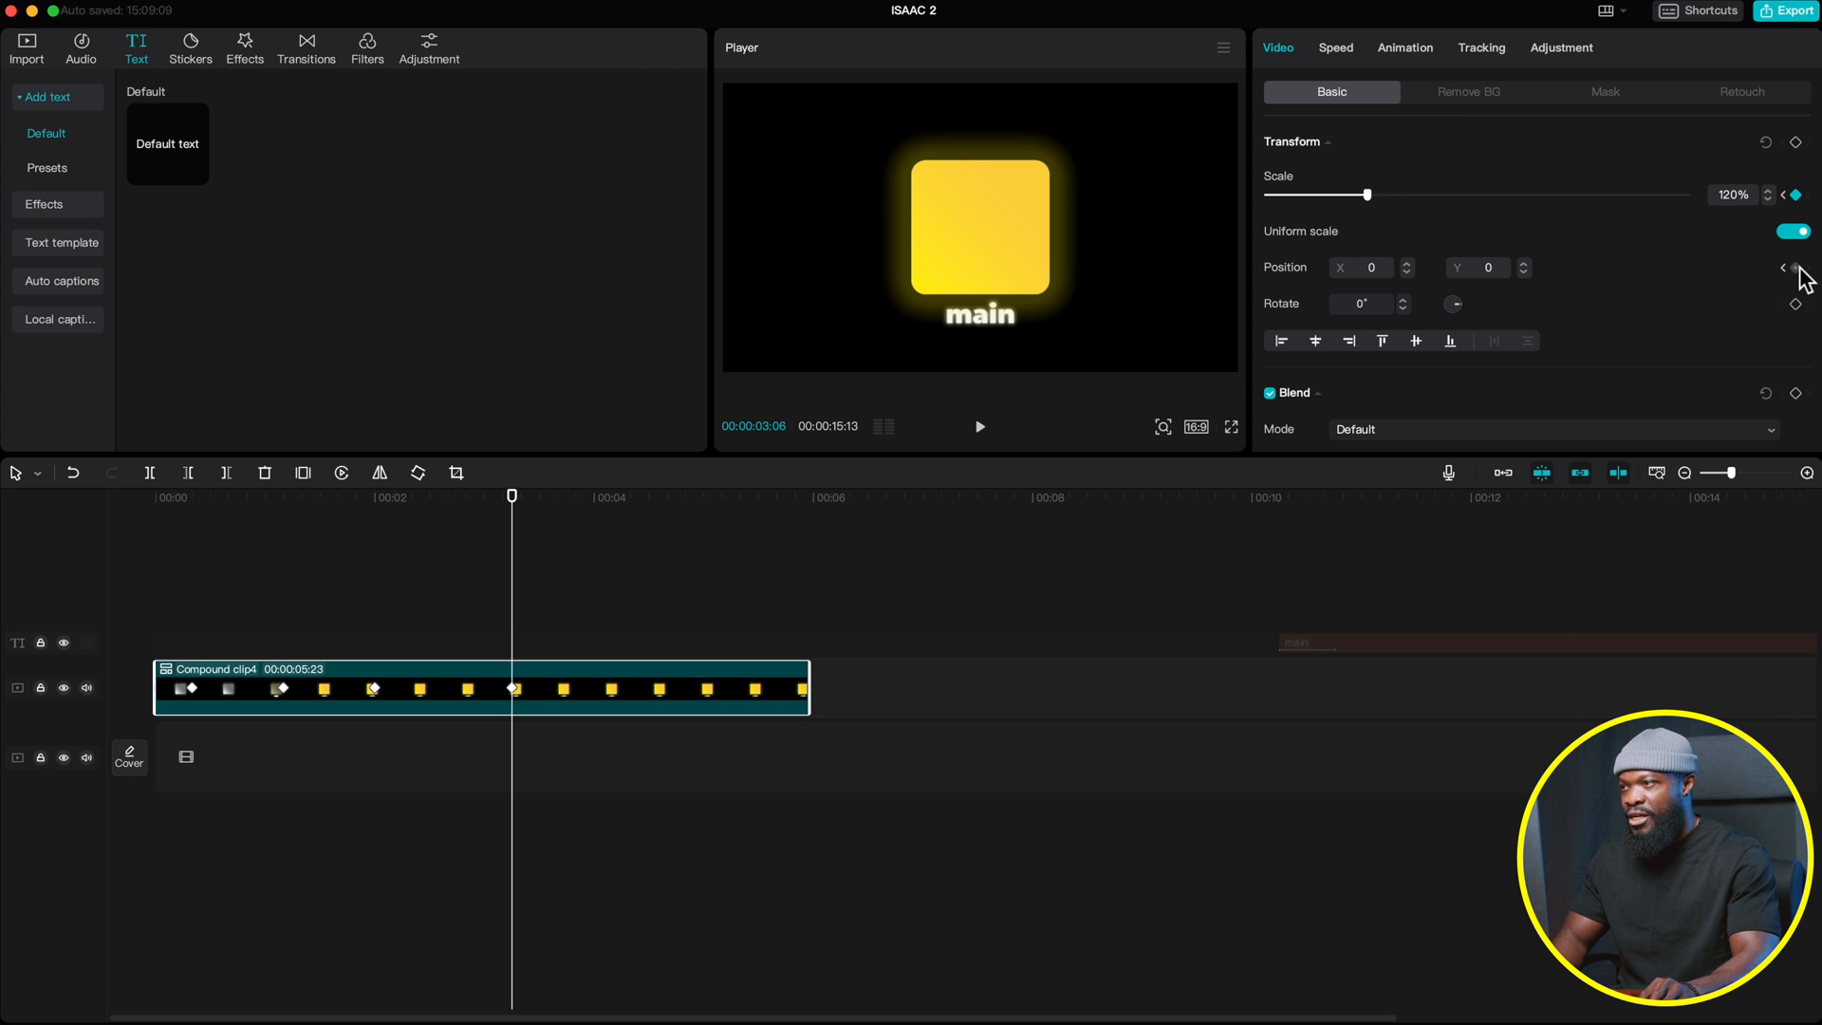
{"action": "left_click_drag", "start_coordinate": [1366, 195], "coordinate": [1338, 196]}
{"action": "left_click_drag", "start_coordinate": [1334, 199], "coordinate": [1326, 201]}
{"action": "left_click_drag", "start_coordinate": [1034, 248], "coordinate": [862, 248]}
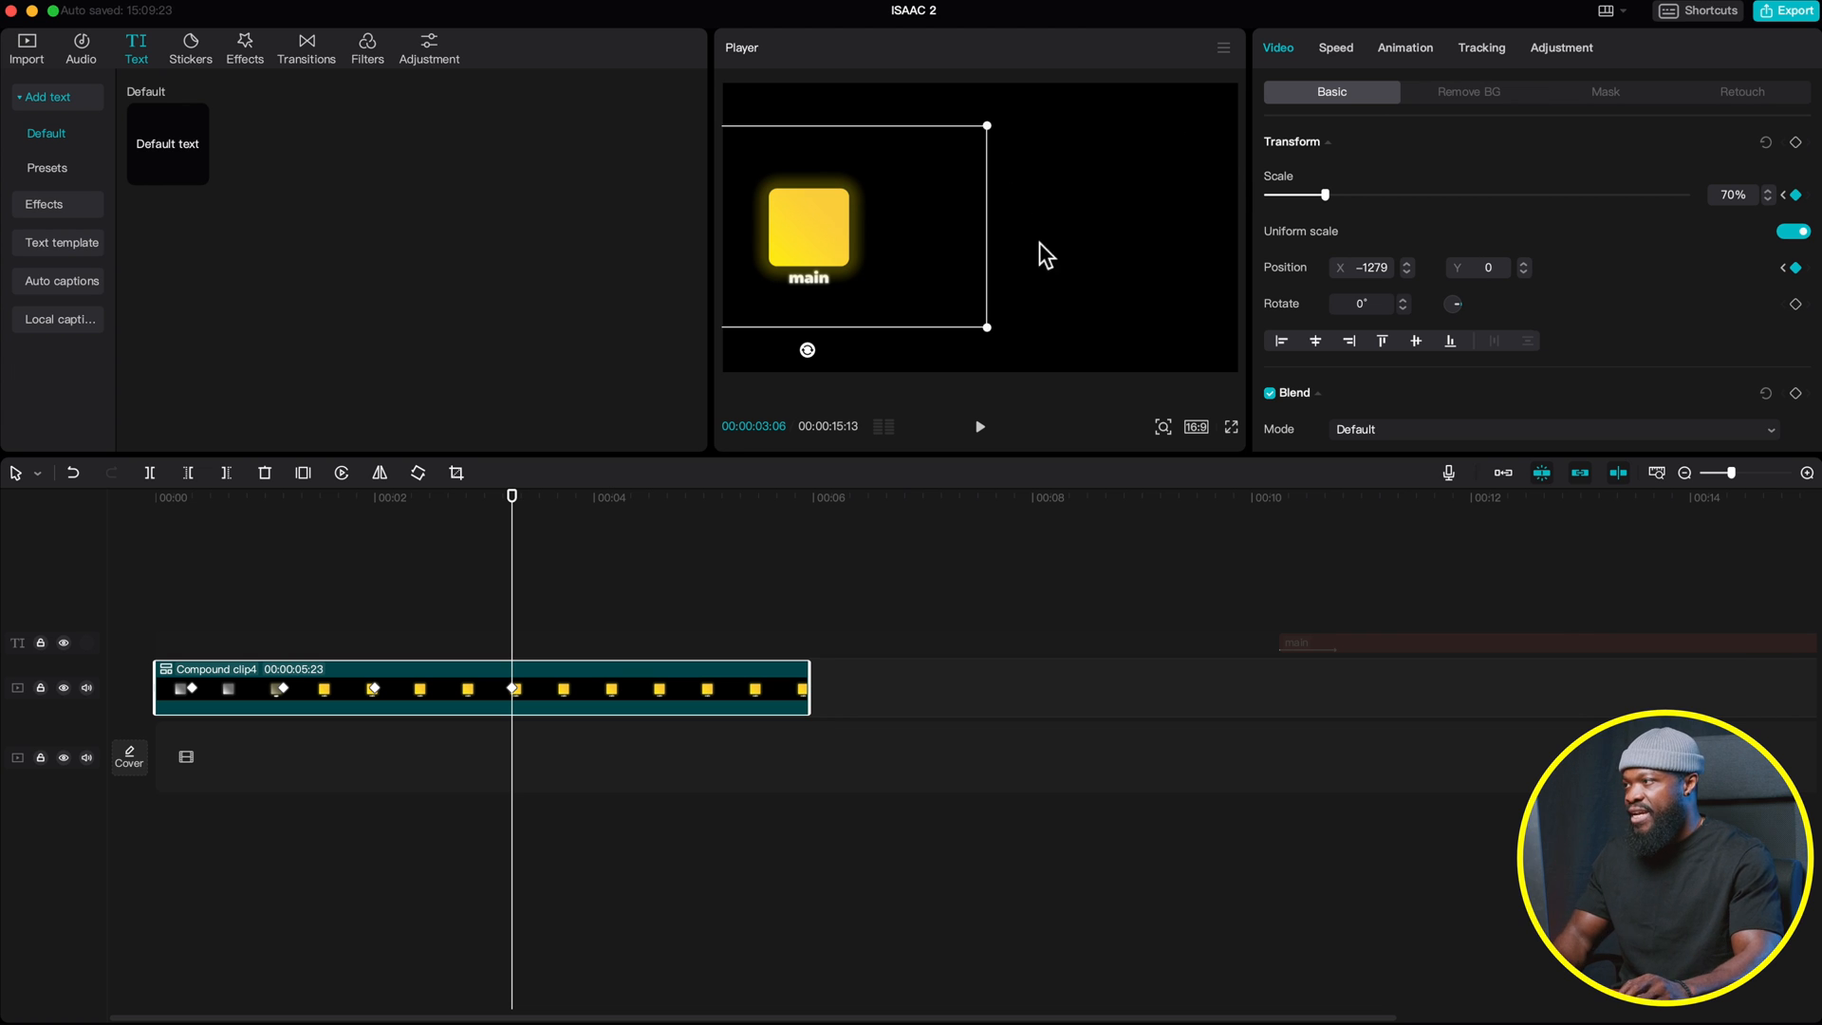
Add base-square.png on a track above the compound clip from 00:00:03:06, scaled to 70% and positioned at X -534
{"action": "left_click", "coordinate": [27, 50]}
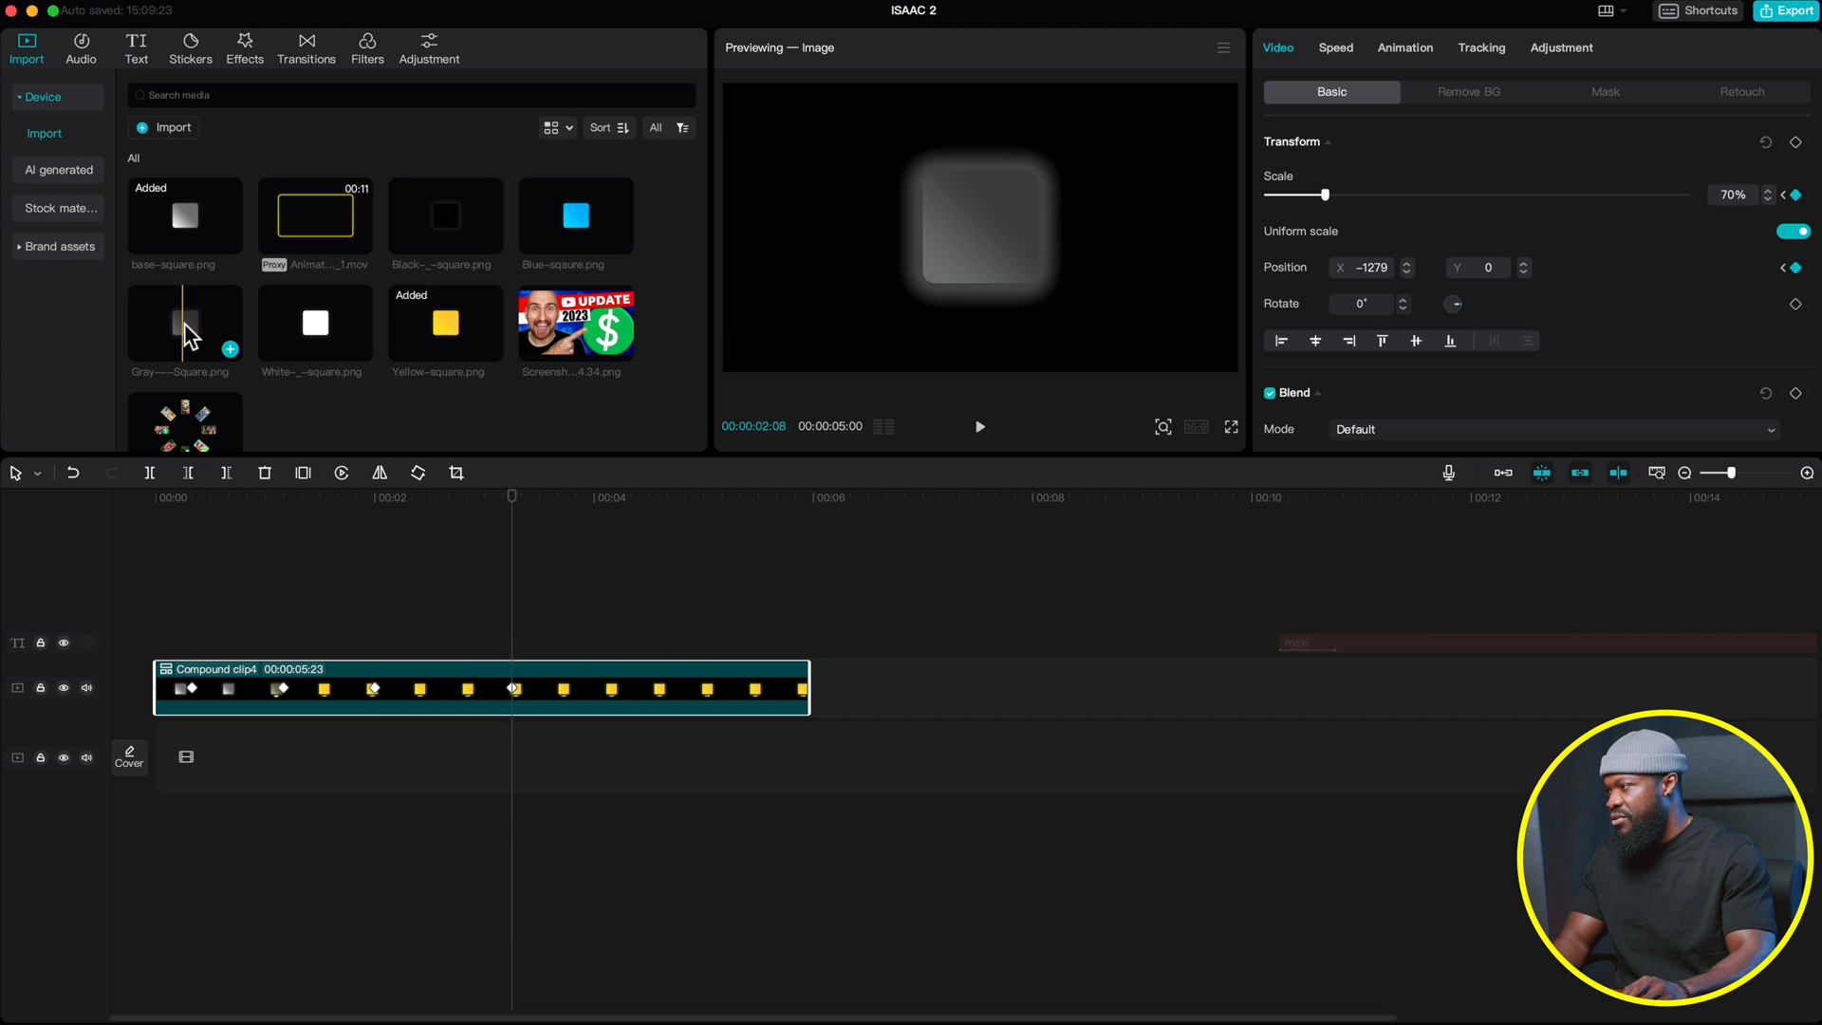
{"action": "left_click_drag", "start_coordinate": [184, 323], "coordinate": [517, 617]}
{"action": "left_click", "coordinate": [577, 501]}
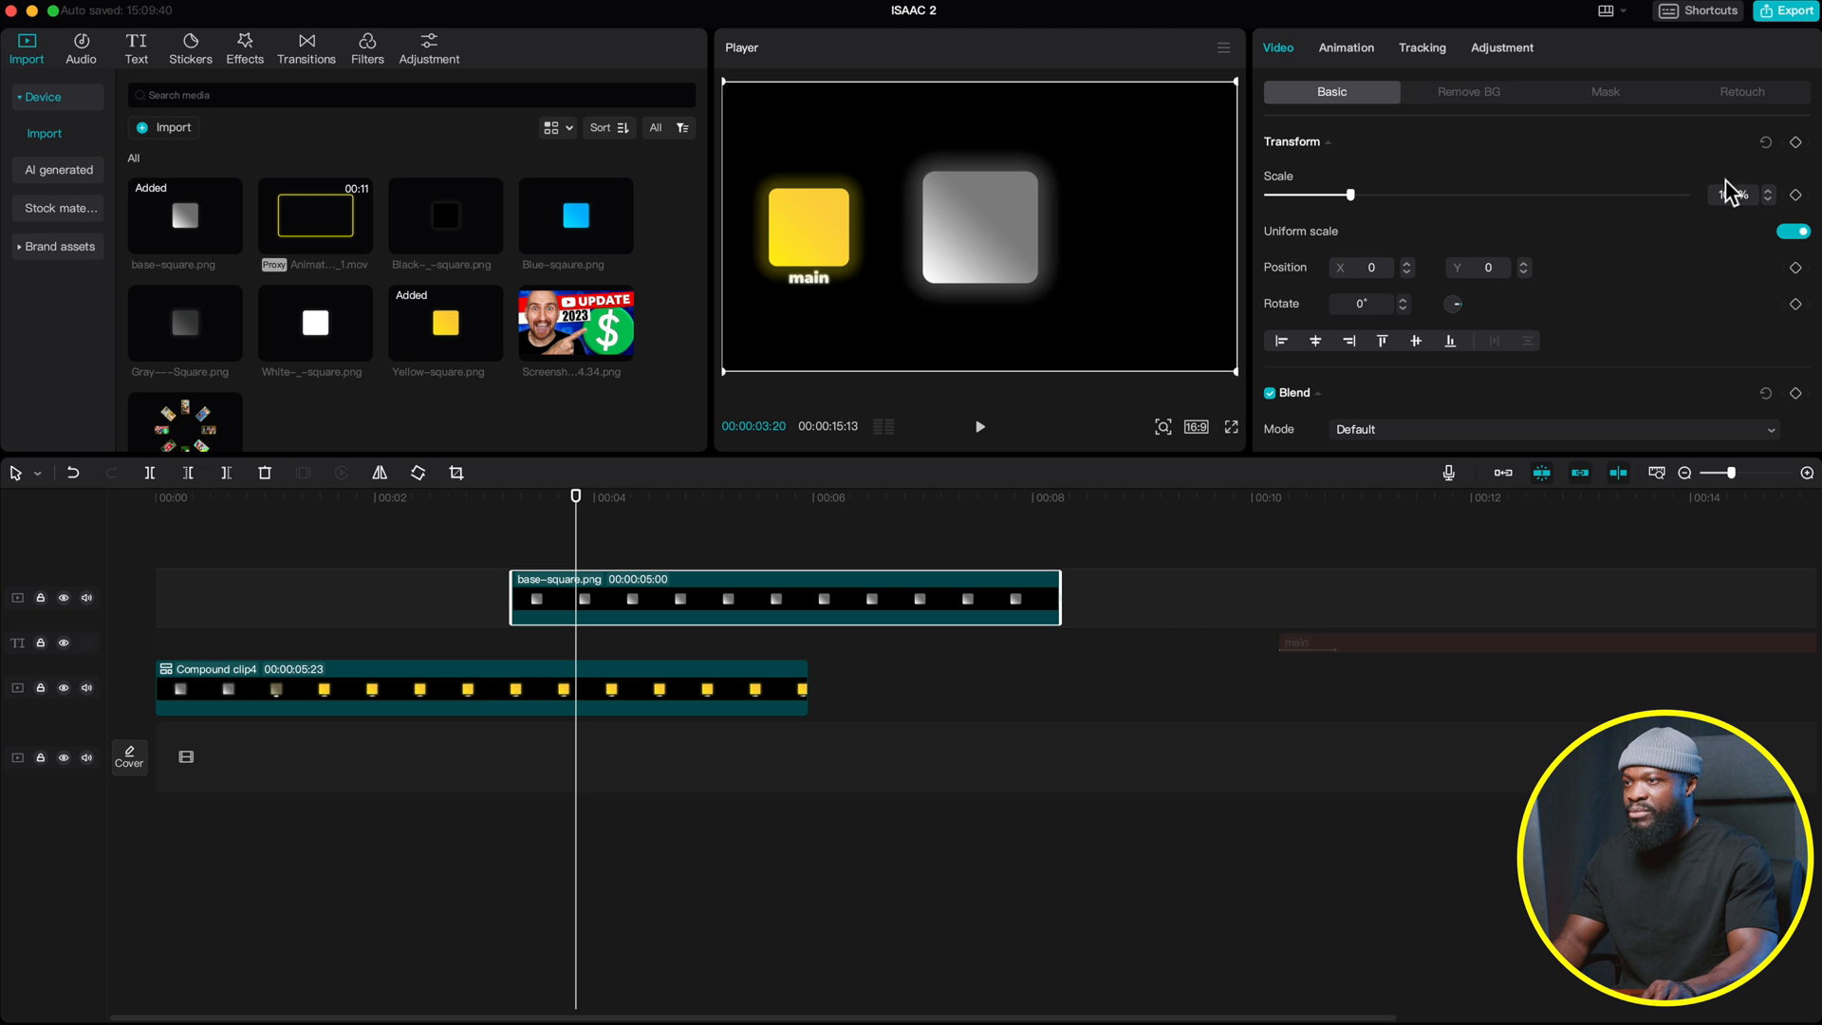
{"action": "type", "text": "70"}
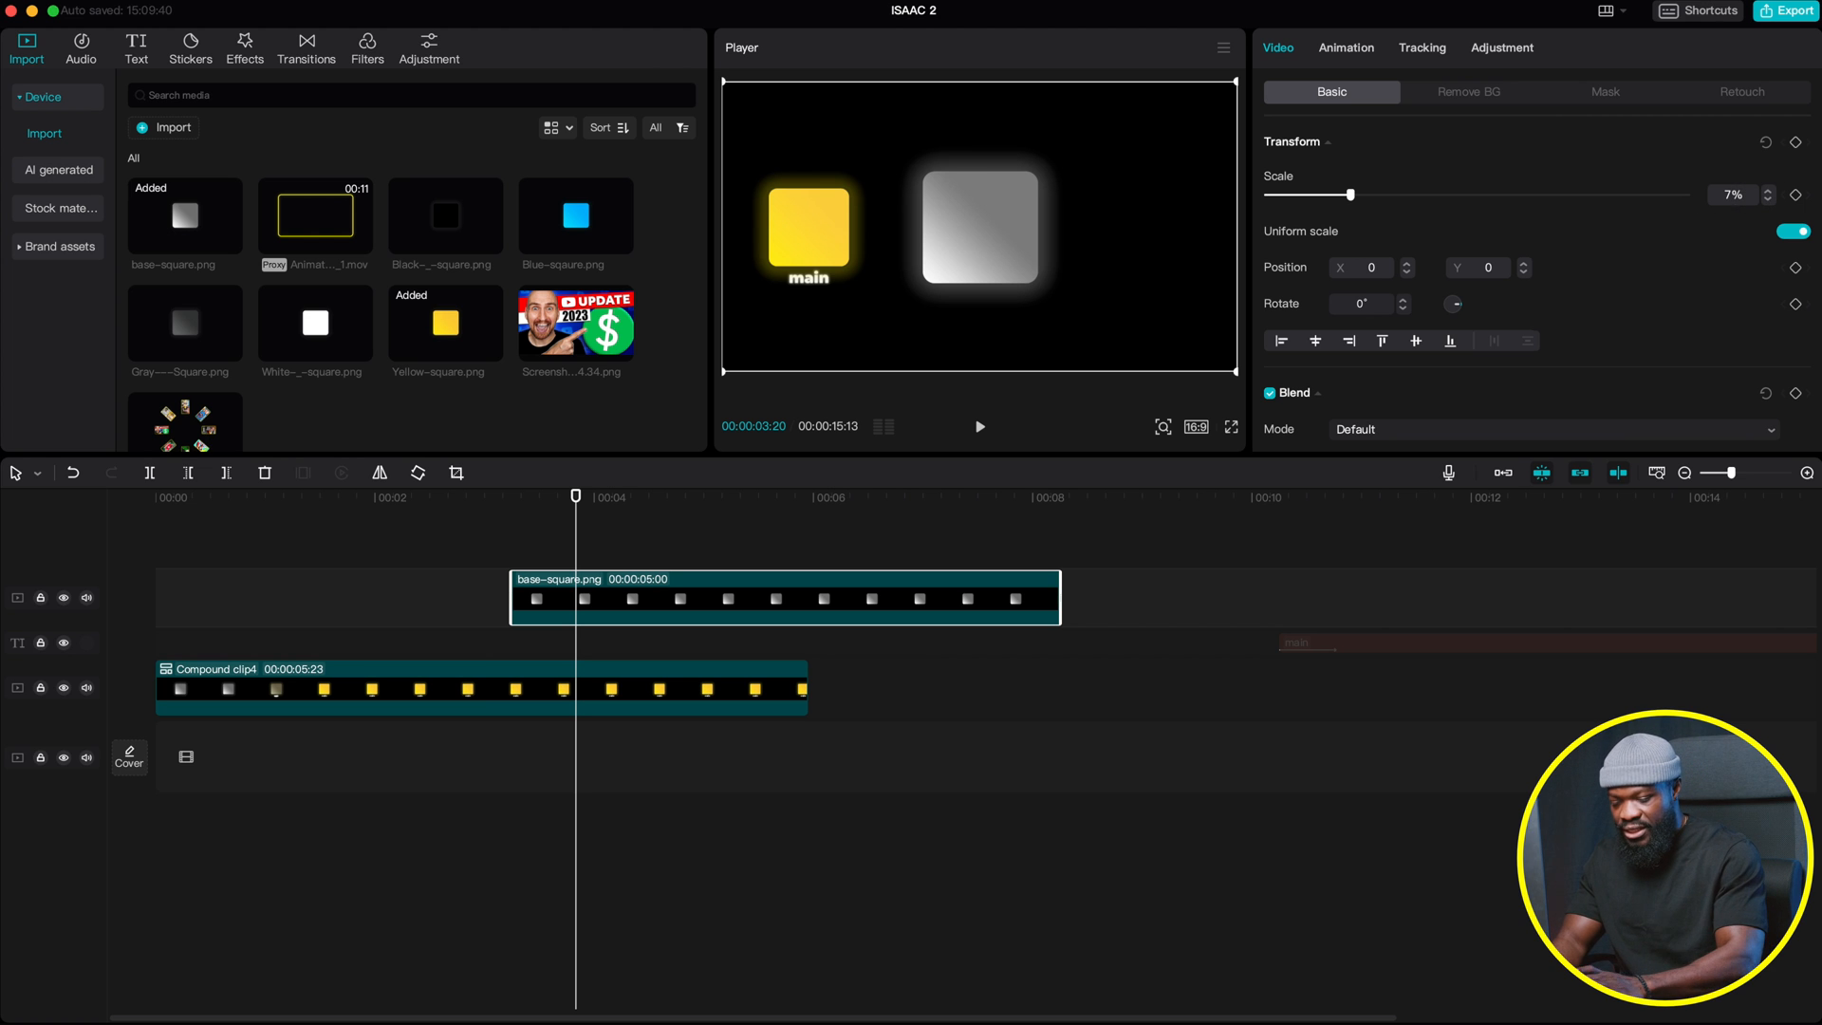
{"action": "key", "text": "Return"}
{"action": "left_click_drag", "start_coordinate": [1003, 251], "coordinate": [936, 254]}
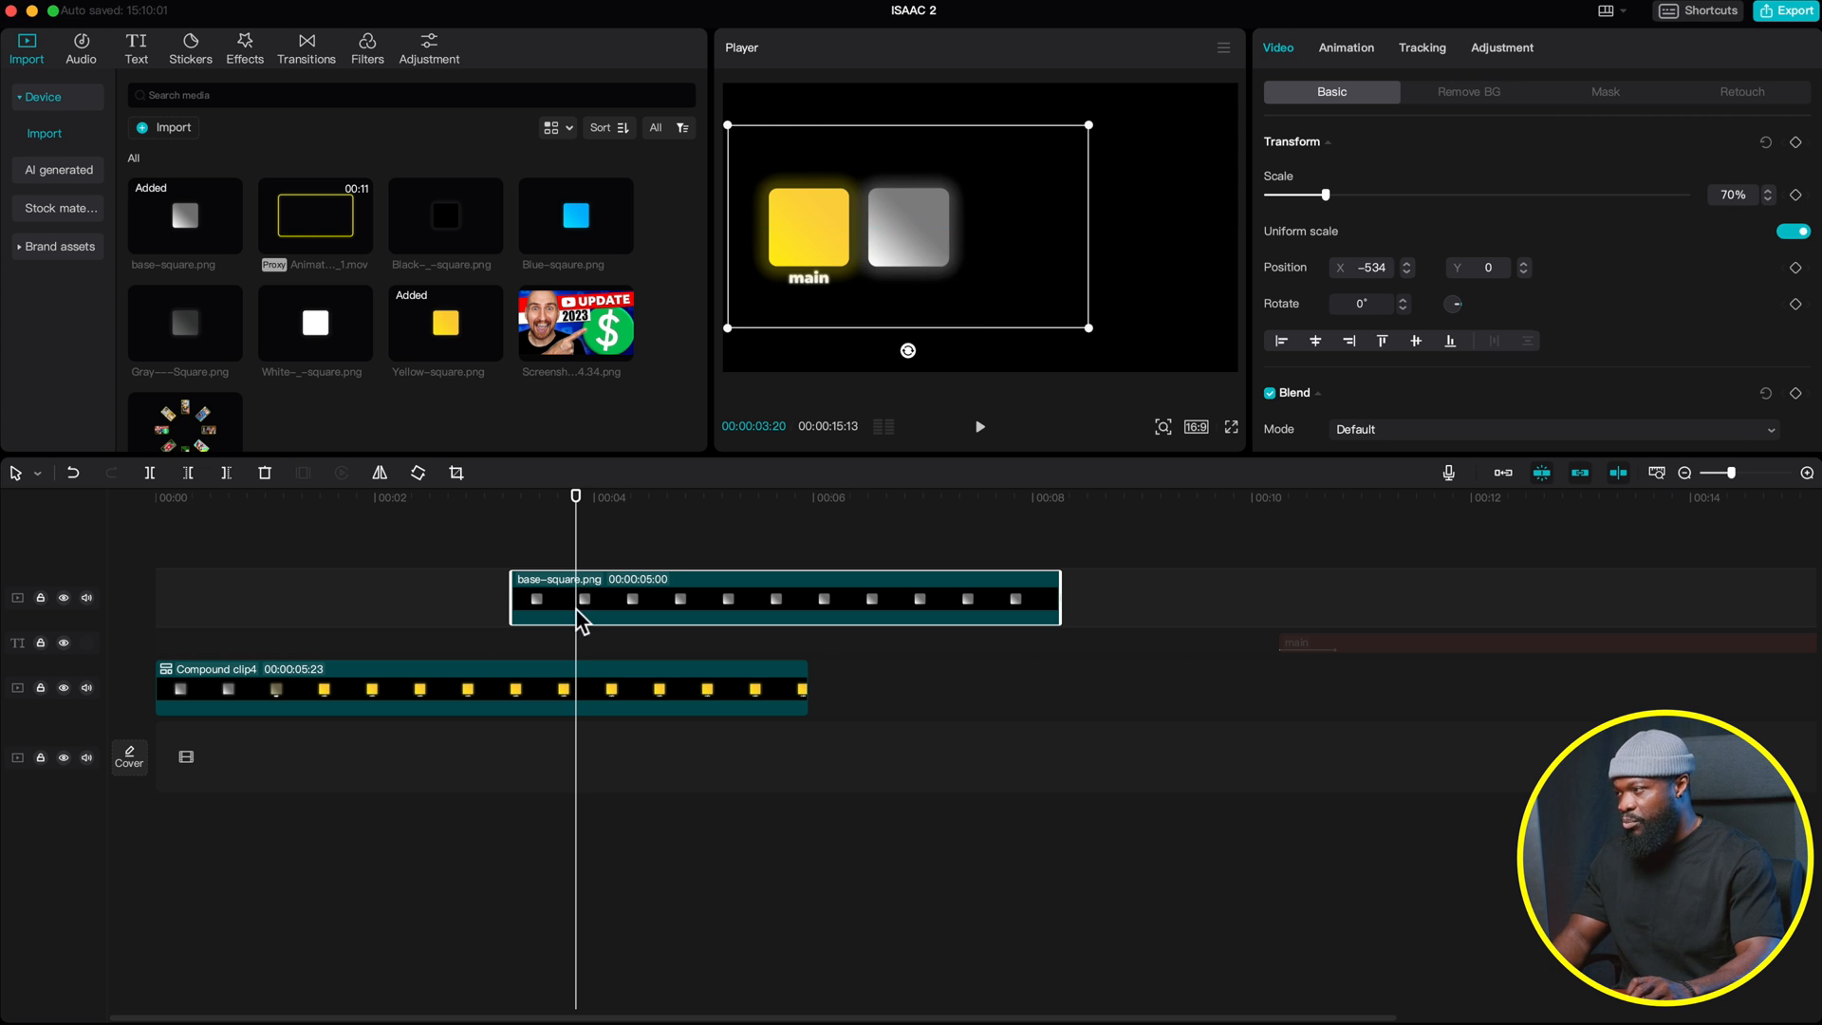
Duplicate the base-square.png clip twice and line the copies up in a row to the right of the first base square
{"action": "left_click_drag", "start_coordinate": [578, 605], "coordinate": [579, 539]}
{"action": "left_click_drag", "start_coordinate": [907, 235], "coordinate": [992, 233]}
{"action": "left_click", "coordinate": [696, 646]}
{"action": "left_click_drag", "start_coordinate": [908, 233], "coordinate": [1099, 230]}
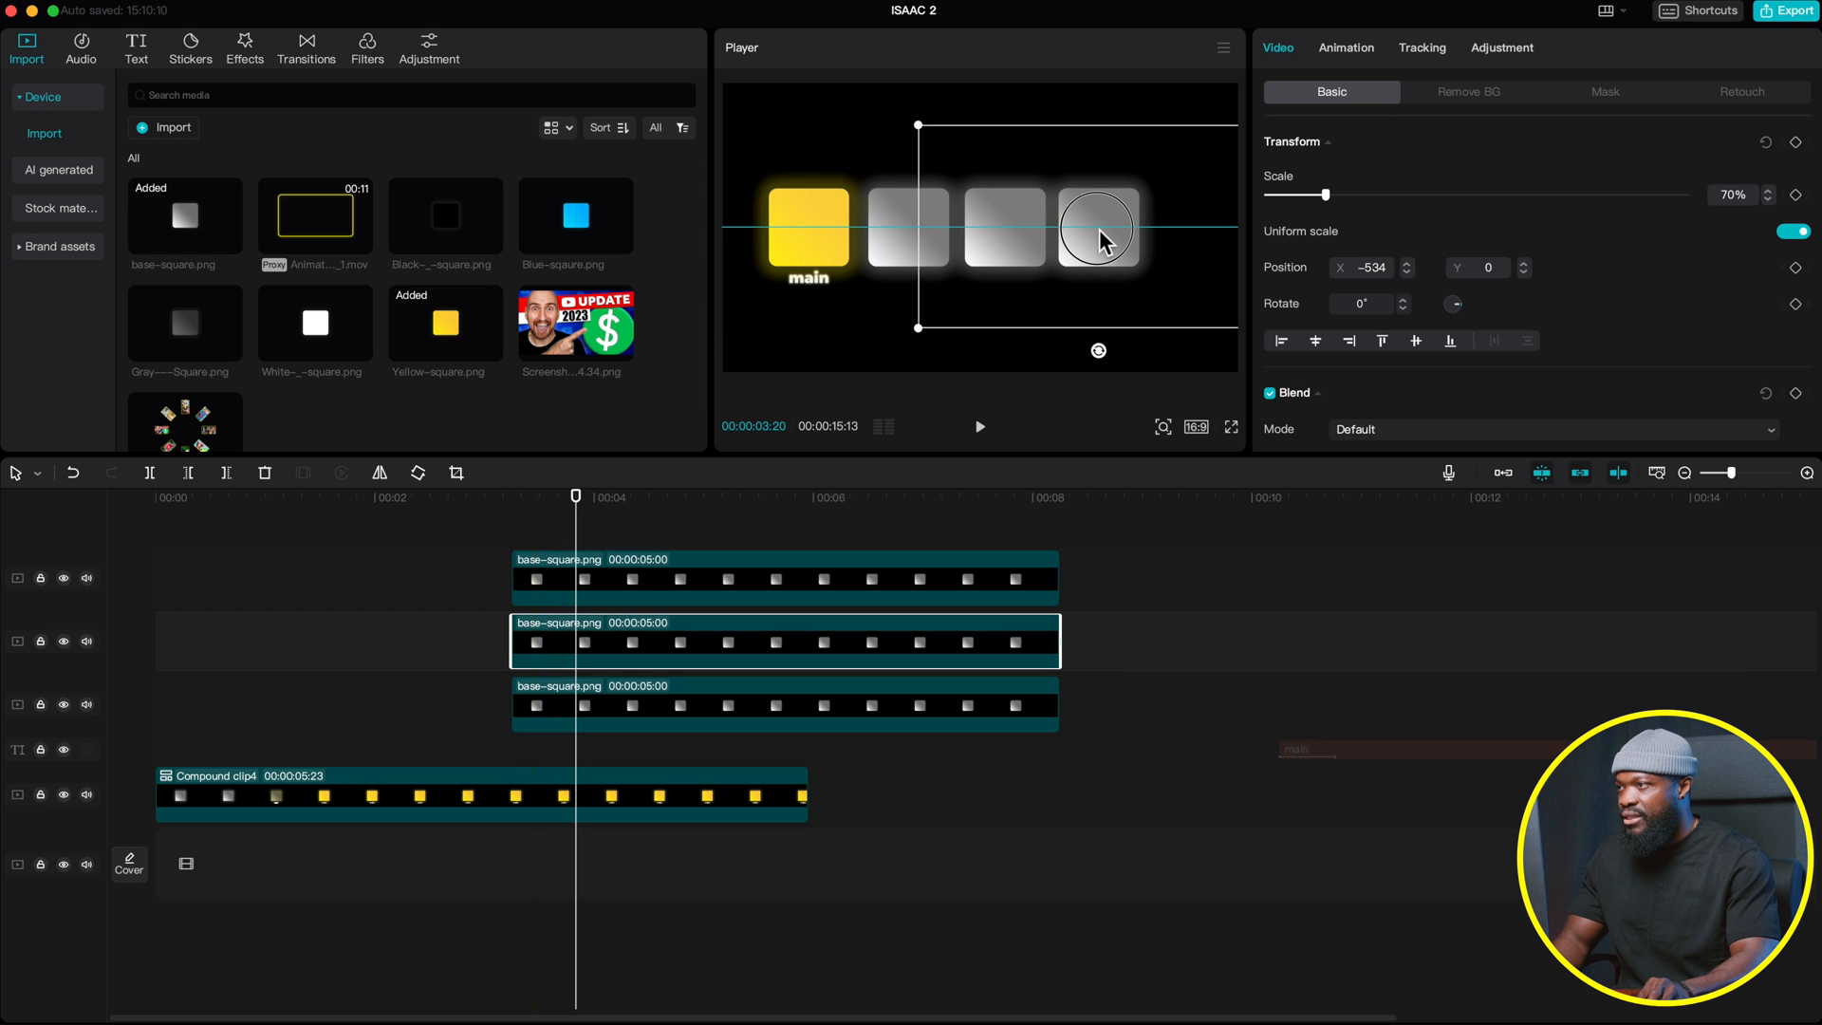
Shift the row of squares right at 00:00:03:06, placing the compound clip at X -1094 and the first base square at X -346
{"action": "left_click", "coordinate": [532, 800]}
{"action": "left_click", "coordinate": [513, 498]}
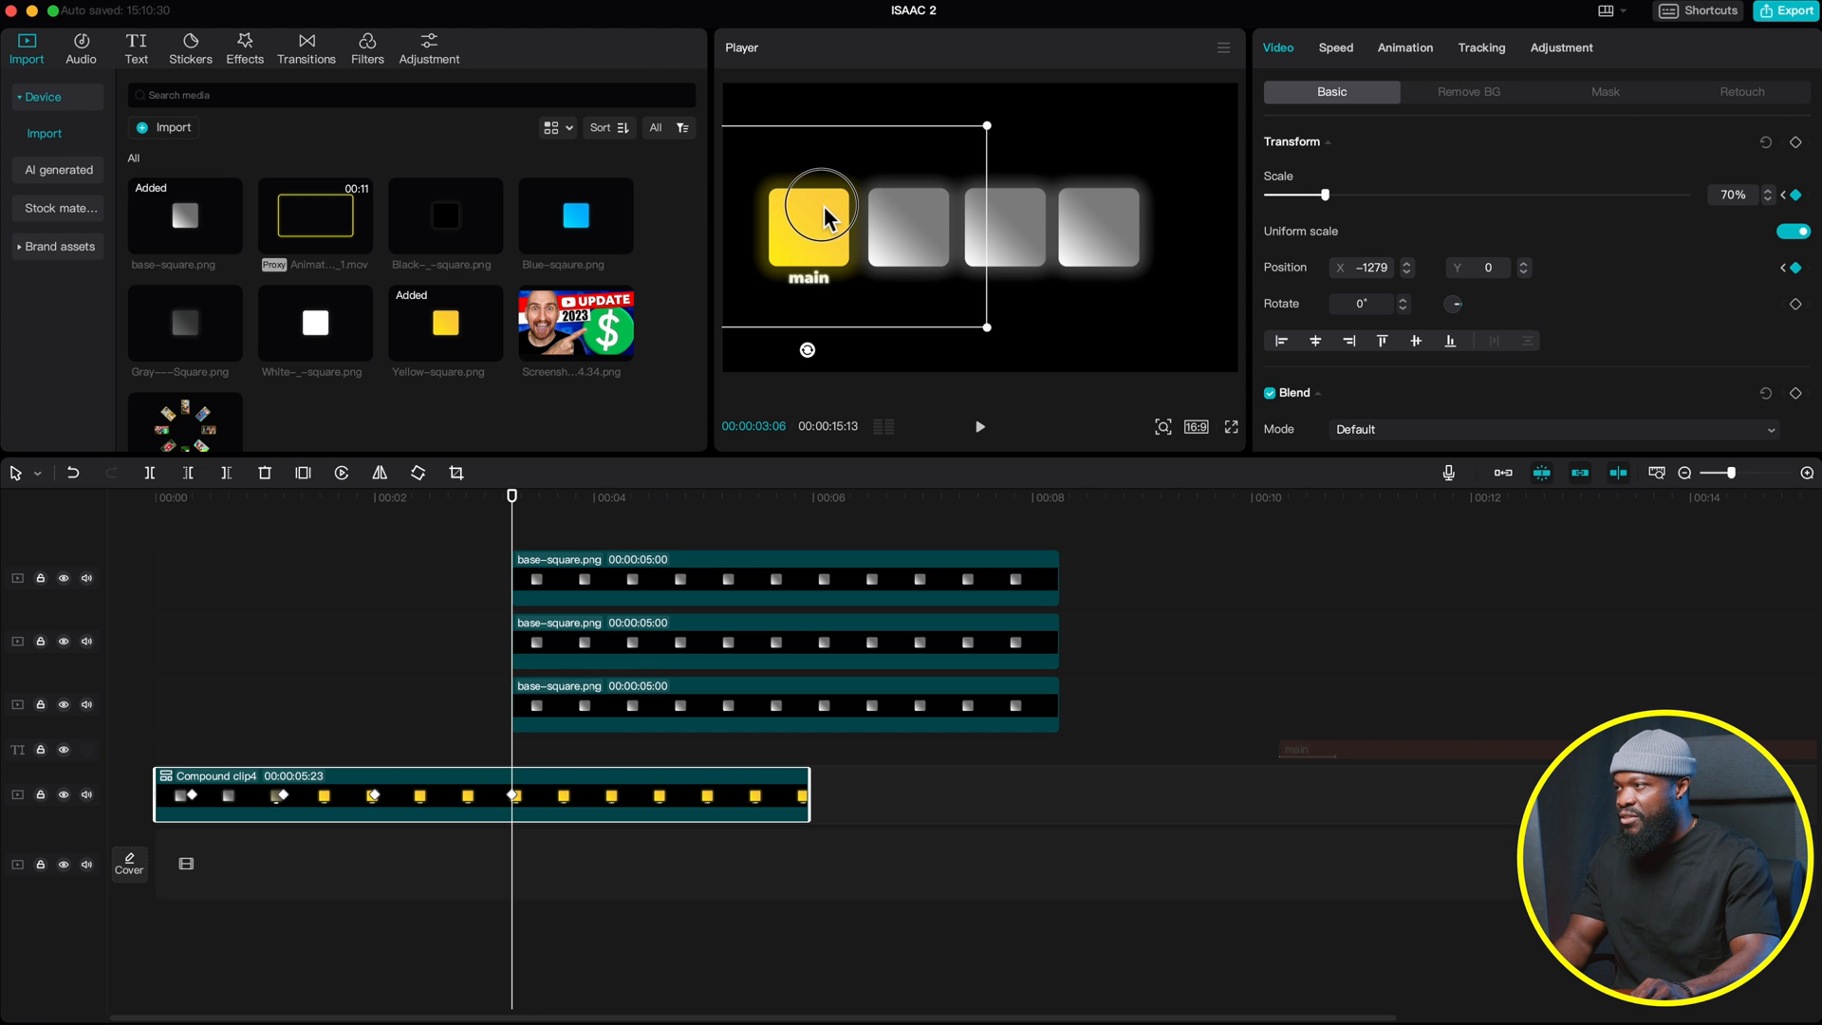
{"action": "left_click", "coordinate": [535, 716]}
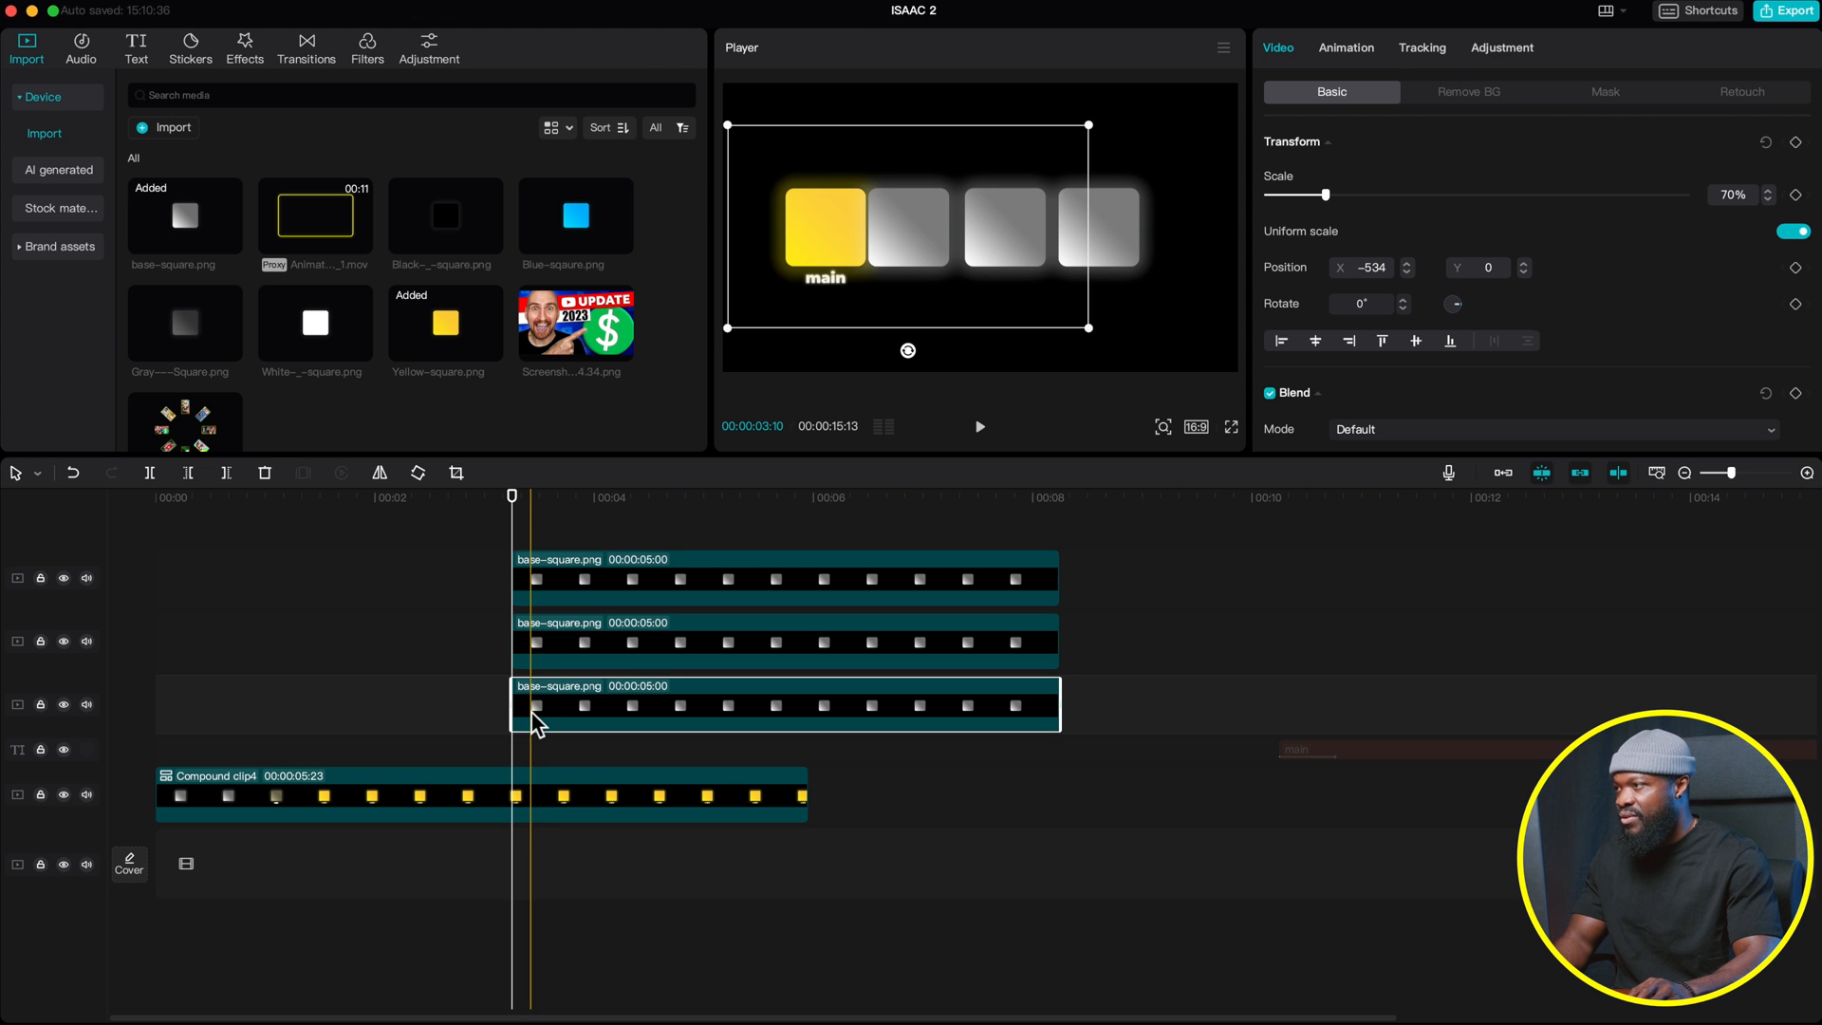
{"action": "left_click_drag", "start_coordinate": [556, 536], "coordinate": [561, 691]}
{"action": "left_click_drag", "start_coordinate": [918, 235], "coordinate": [934, 236]}
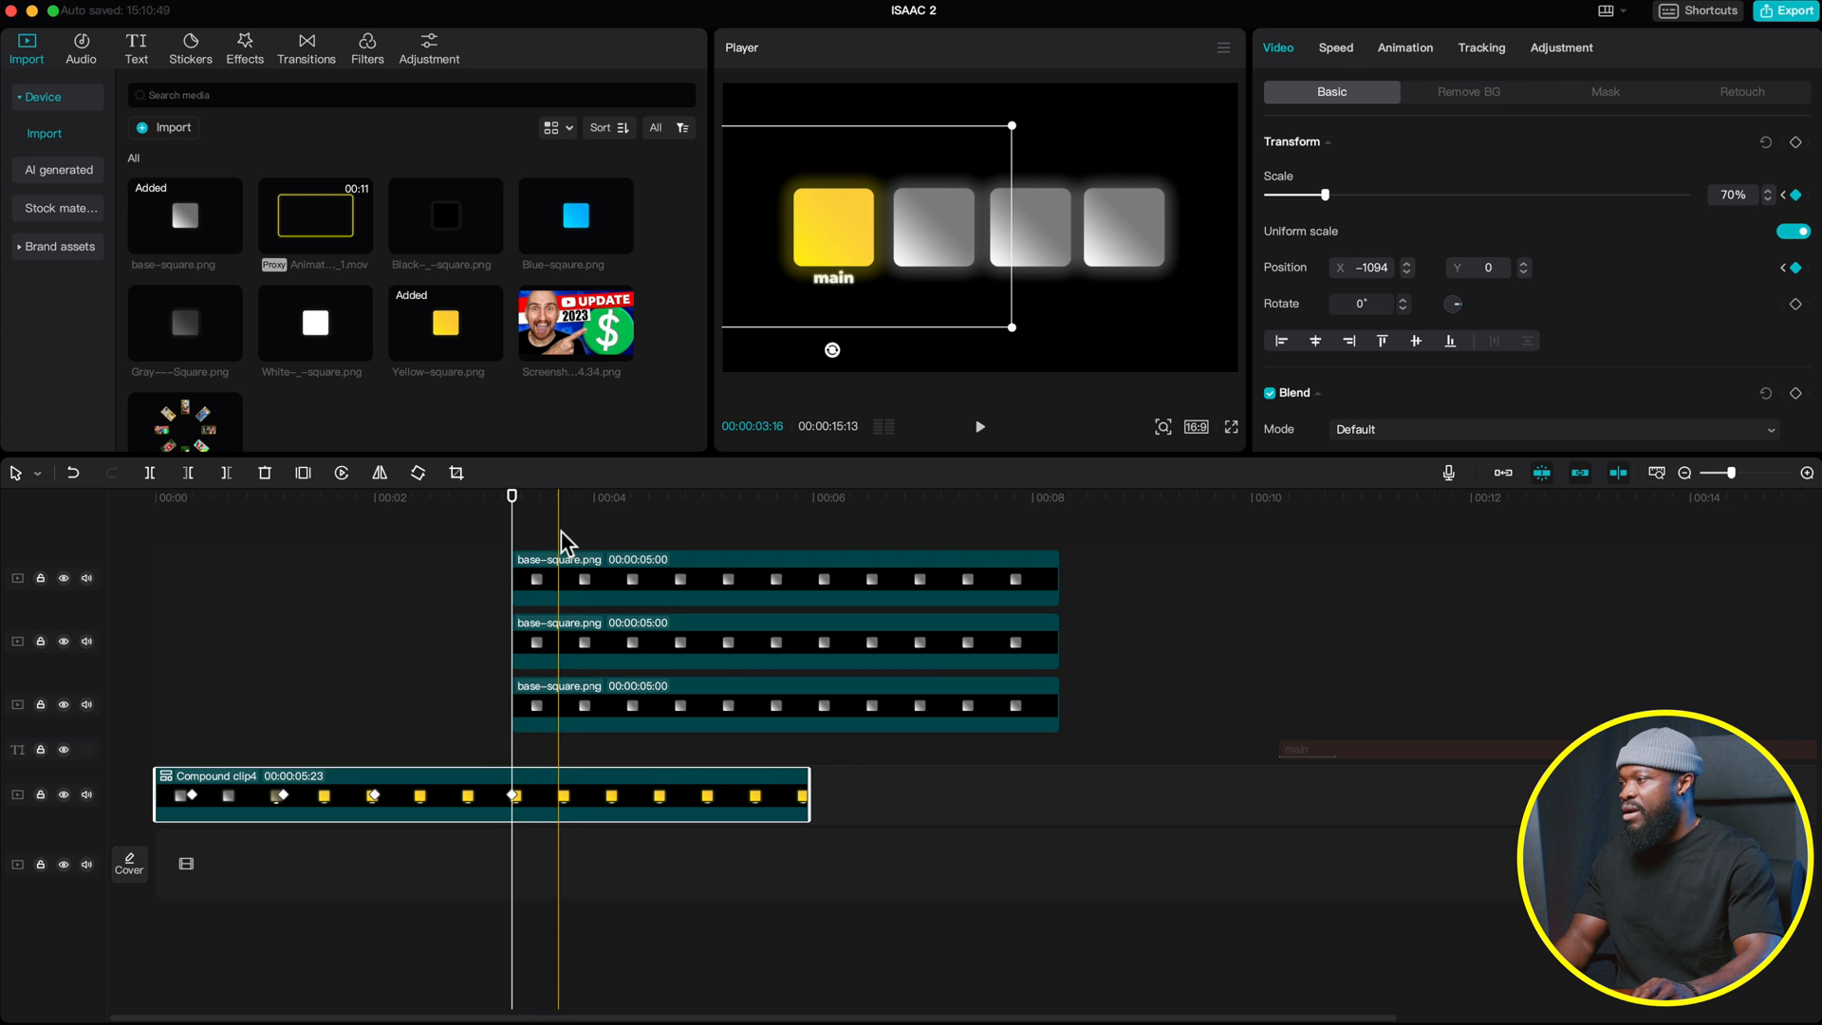
Delete the two duplicate base-square.png clips and disable the remaining one
{"action": "left_click", "coordinate": [560, 579]}
{"action": "left_click", "coordinate": [558, 646], "text": "shift"}
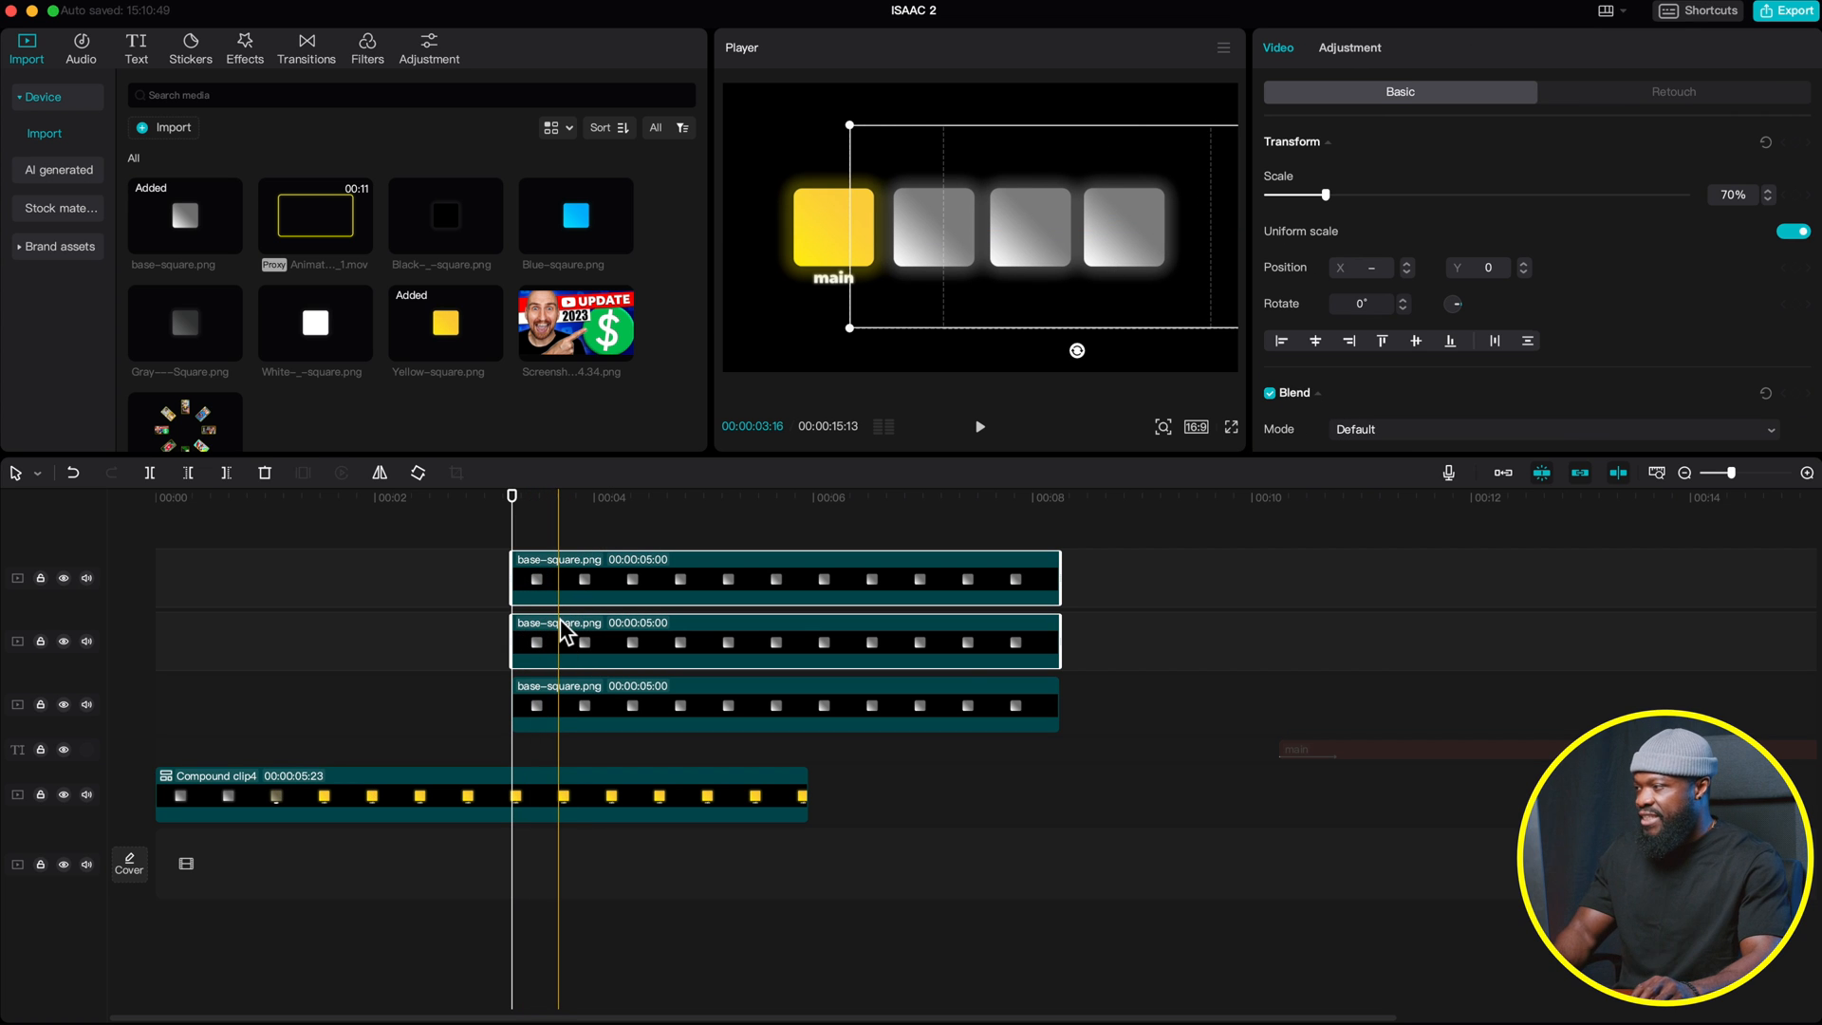
{"action": "key", "text": "Delete"}
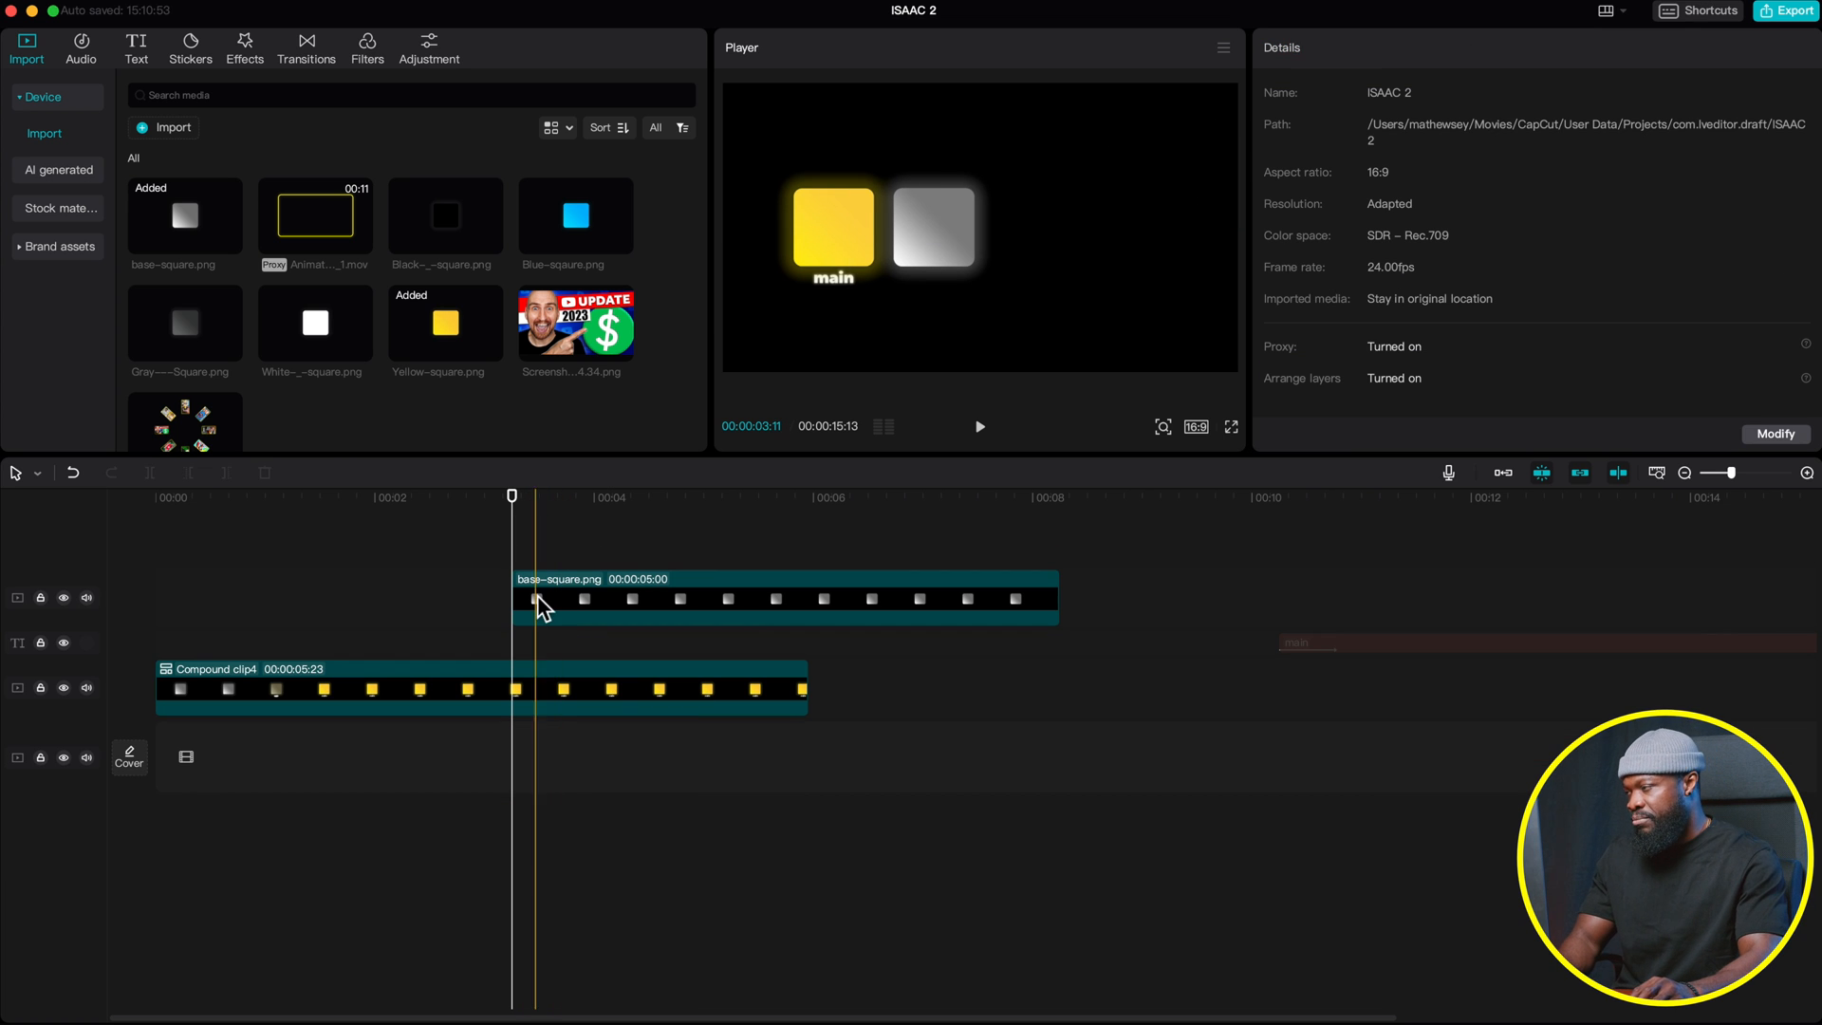
{"action": "left_click", "coordinate": [539, 598]}
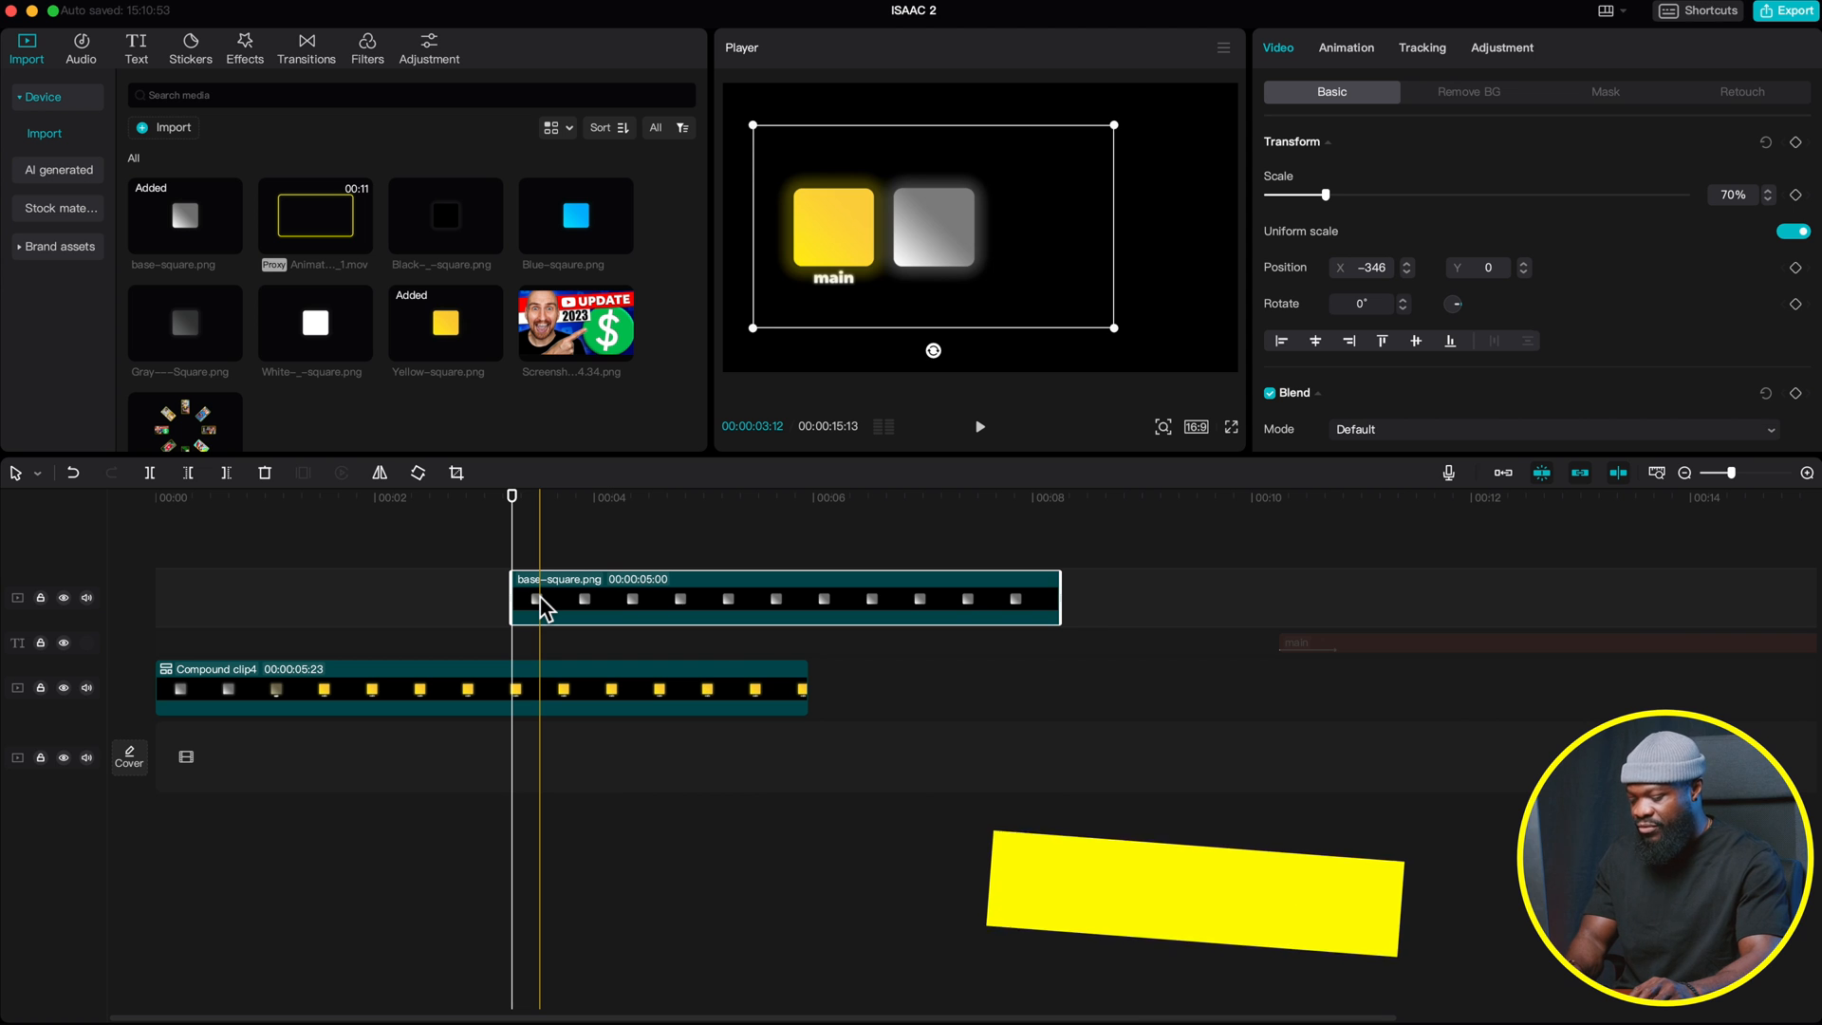
{"action": "key", "text": "v"}
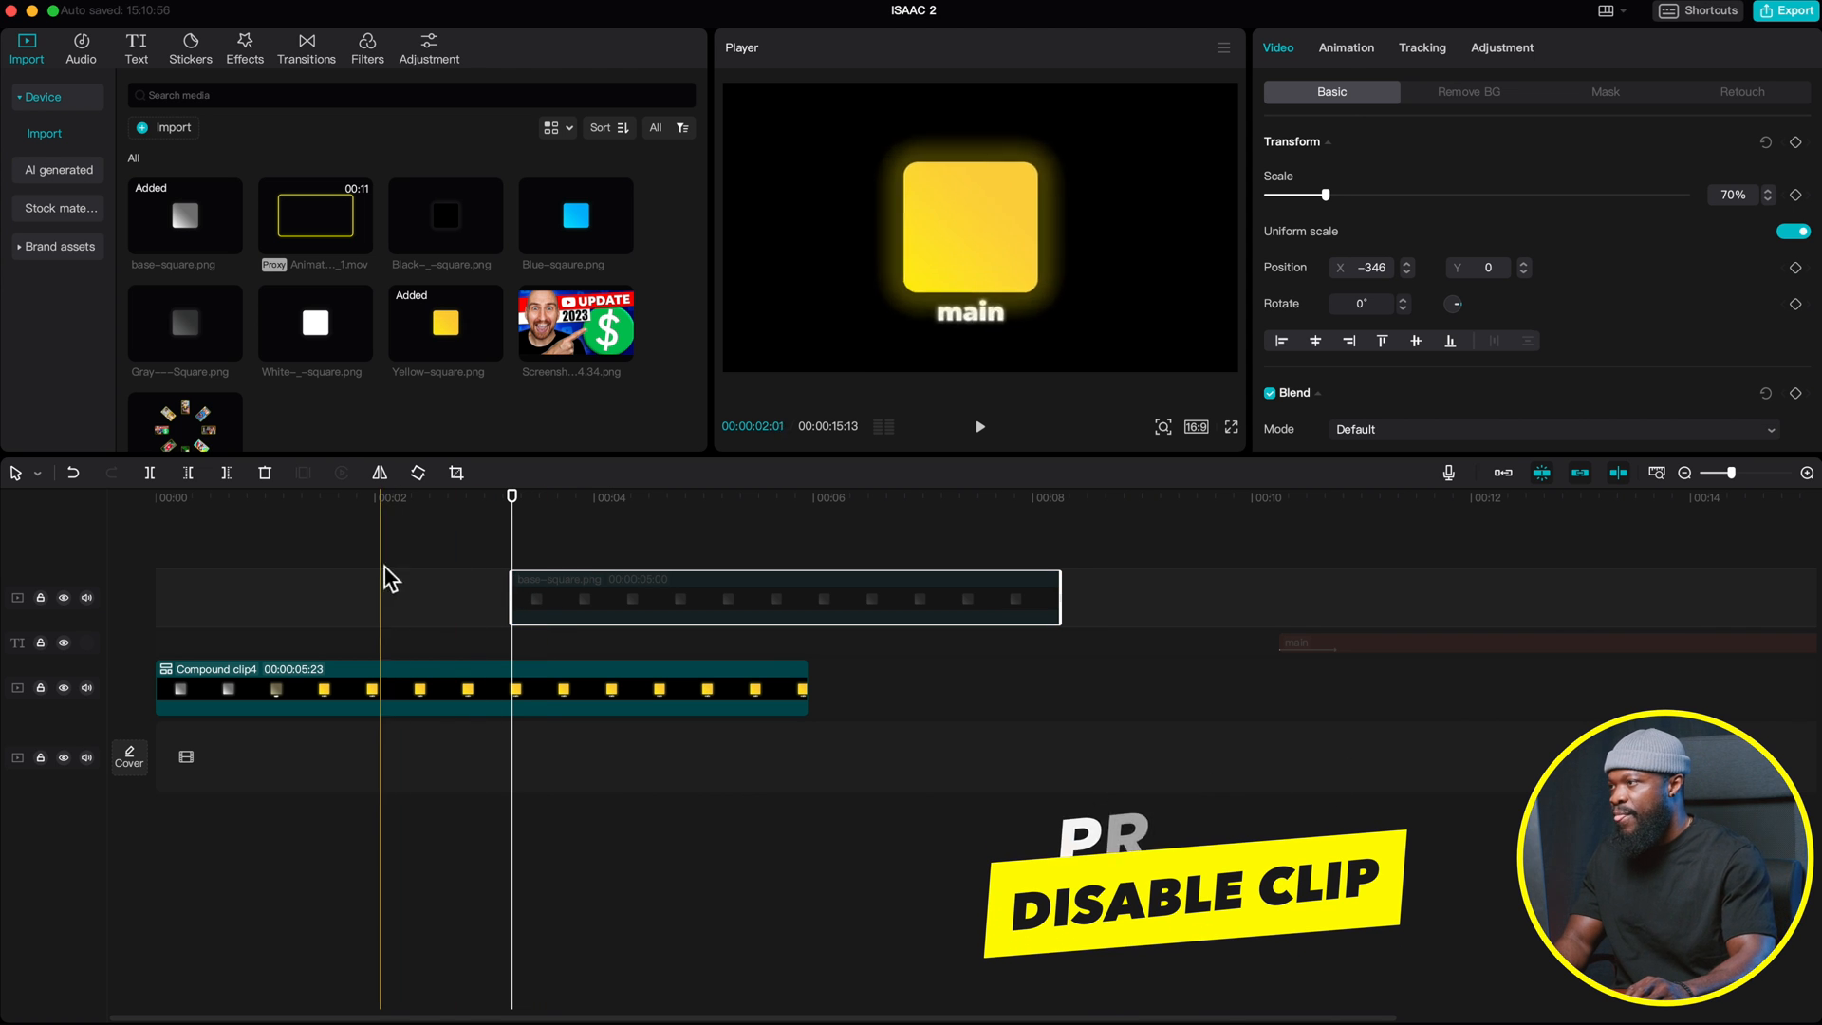
Show the compound clip's keyframe graph and apply the Ease Out 2 curve to its X position keyframe at 00:00:03:06
{"action": "left_click", "coordinate": [446, 690]}
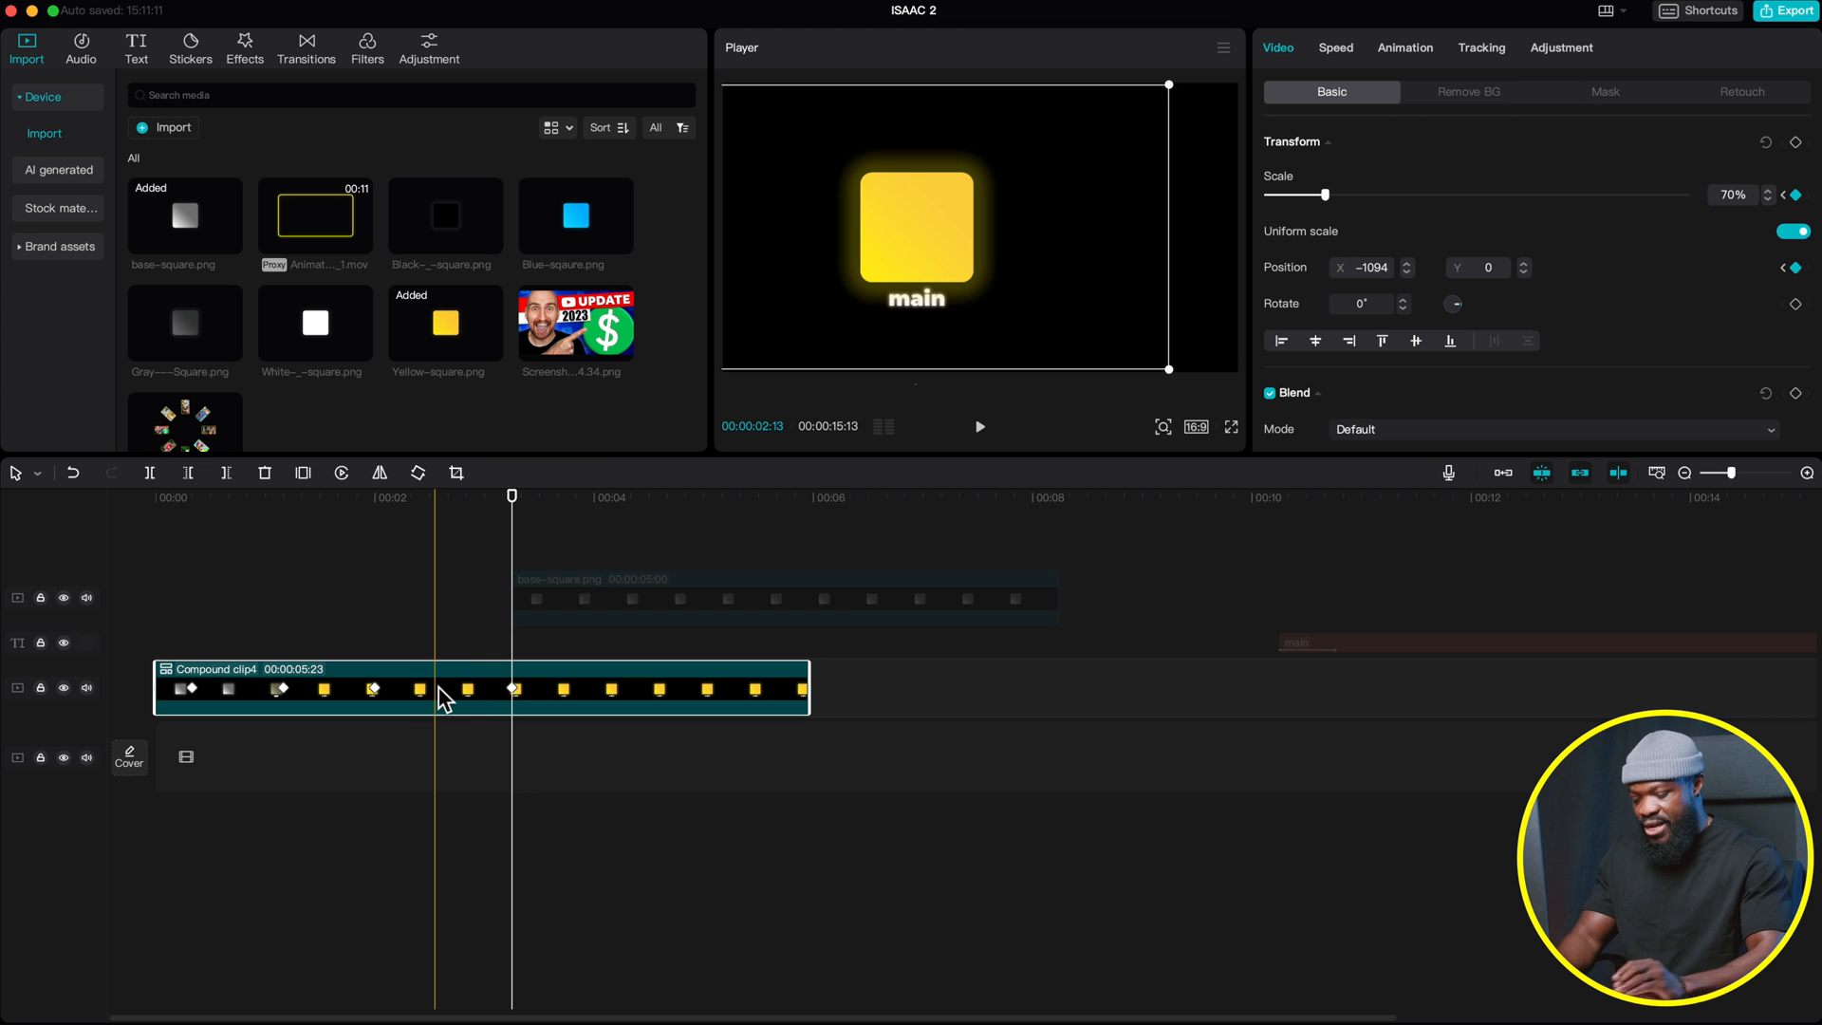
{"action": "key", "text": "alt+k"}
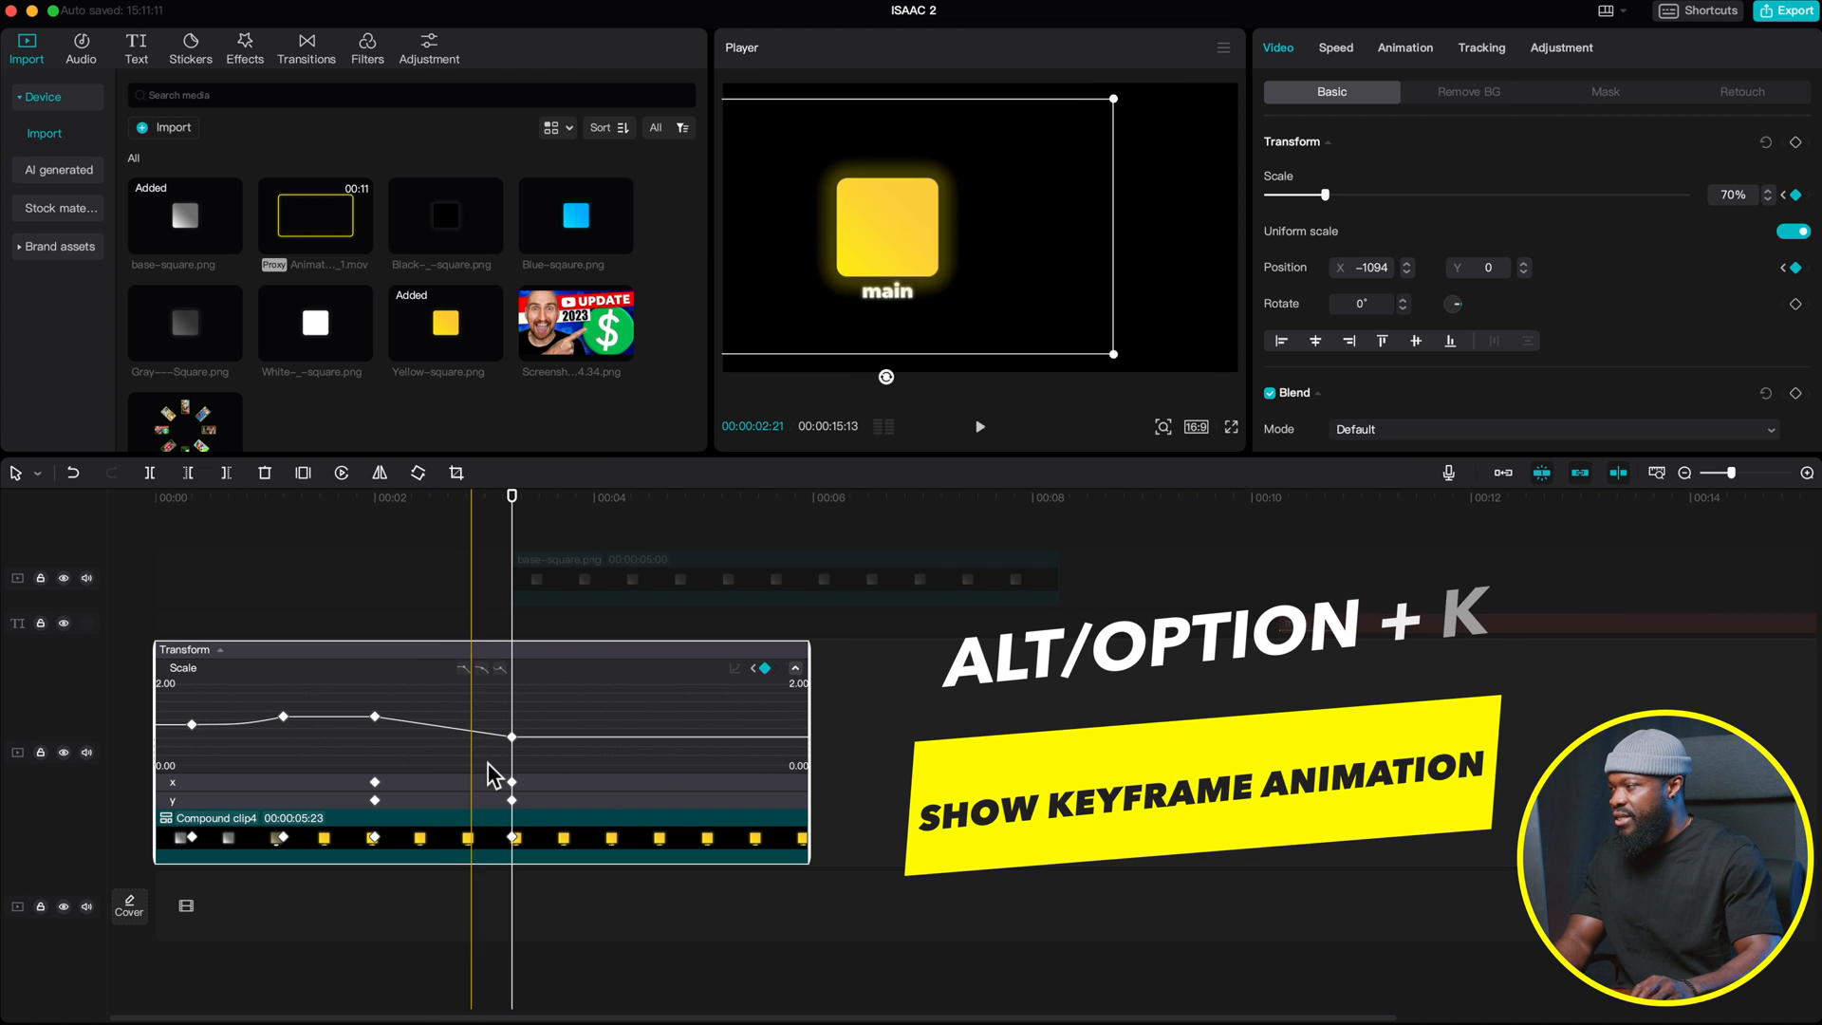
{"action": "left_click", "coordinate": [512, 737]}
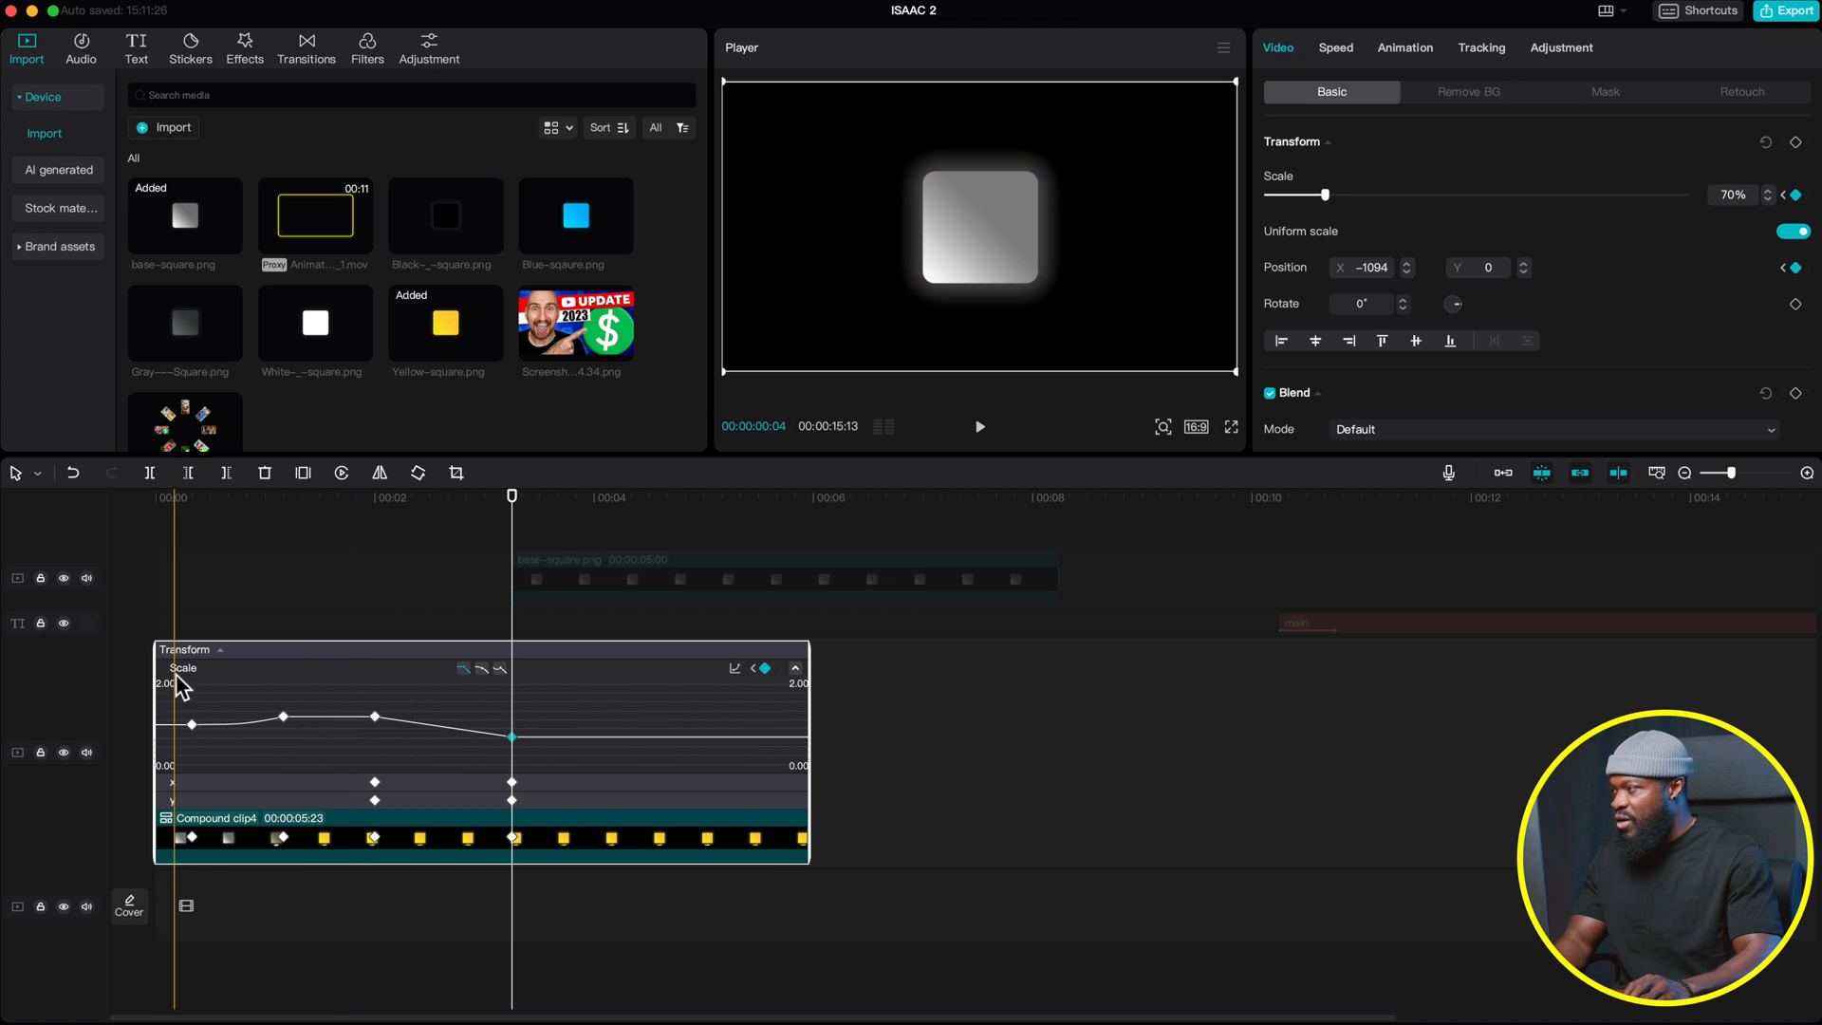
{"action": "double_click", "coordinate": [402, 783]}
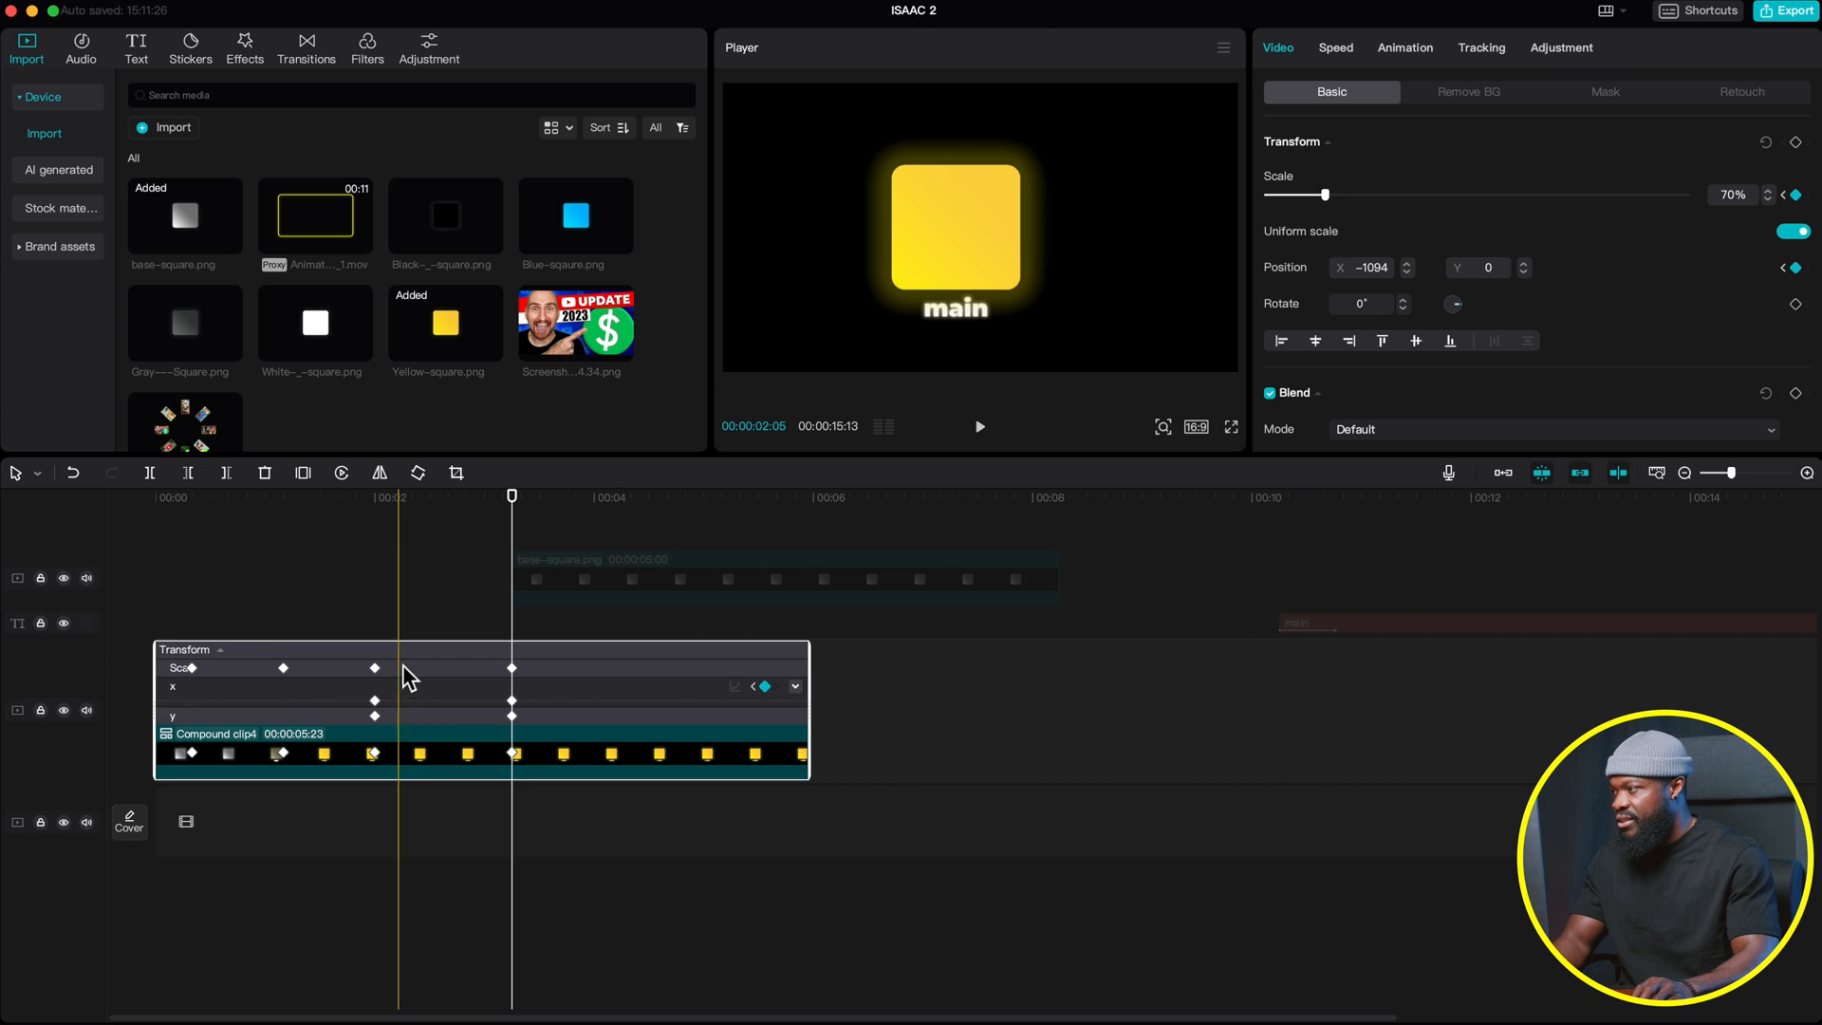
{"action": "left_click", "coordinate": [796, 687]}
{"action": "left_click", "coordinate": [511, 737]}
{"action": "left_click", "coordinate": [734, 686]}
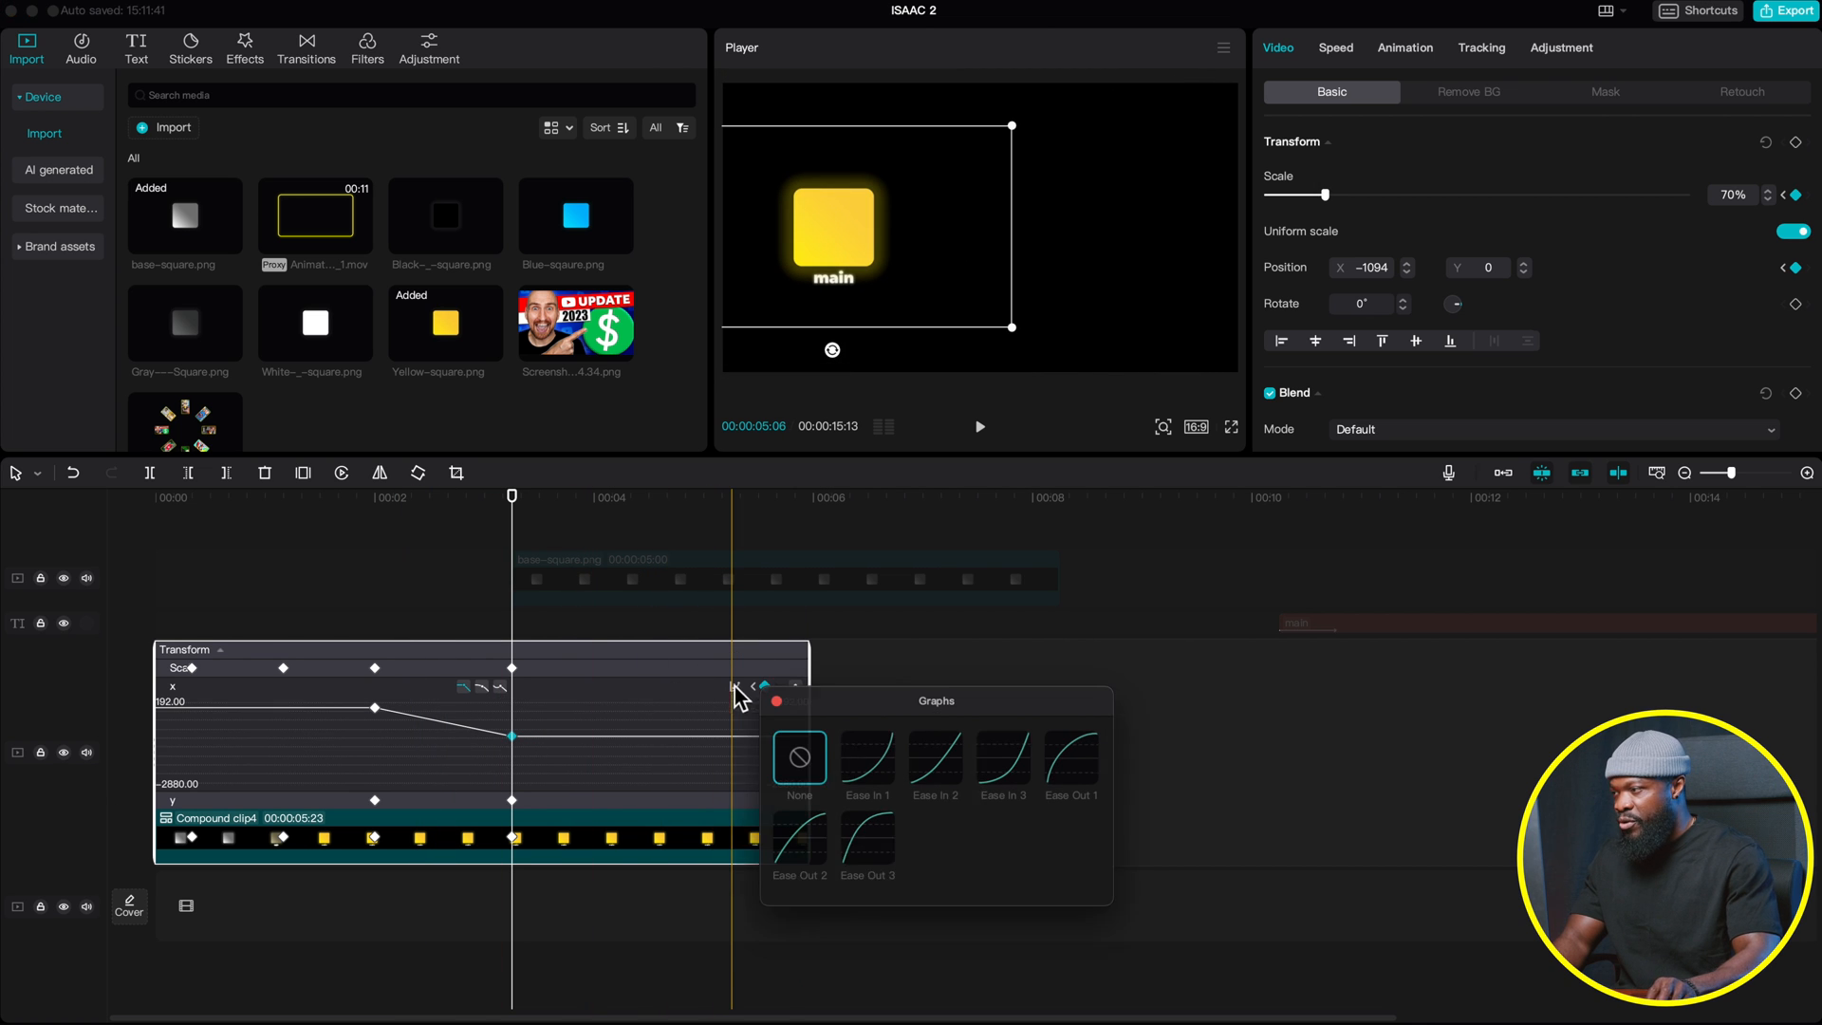
{"action": "left_click", "coordinate": [798, 845]}
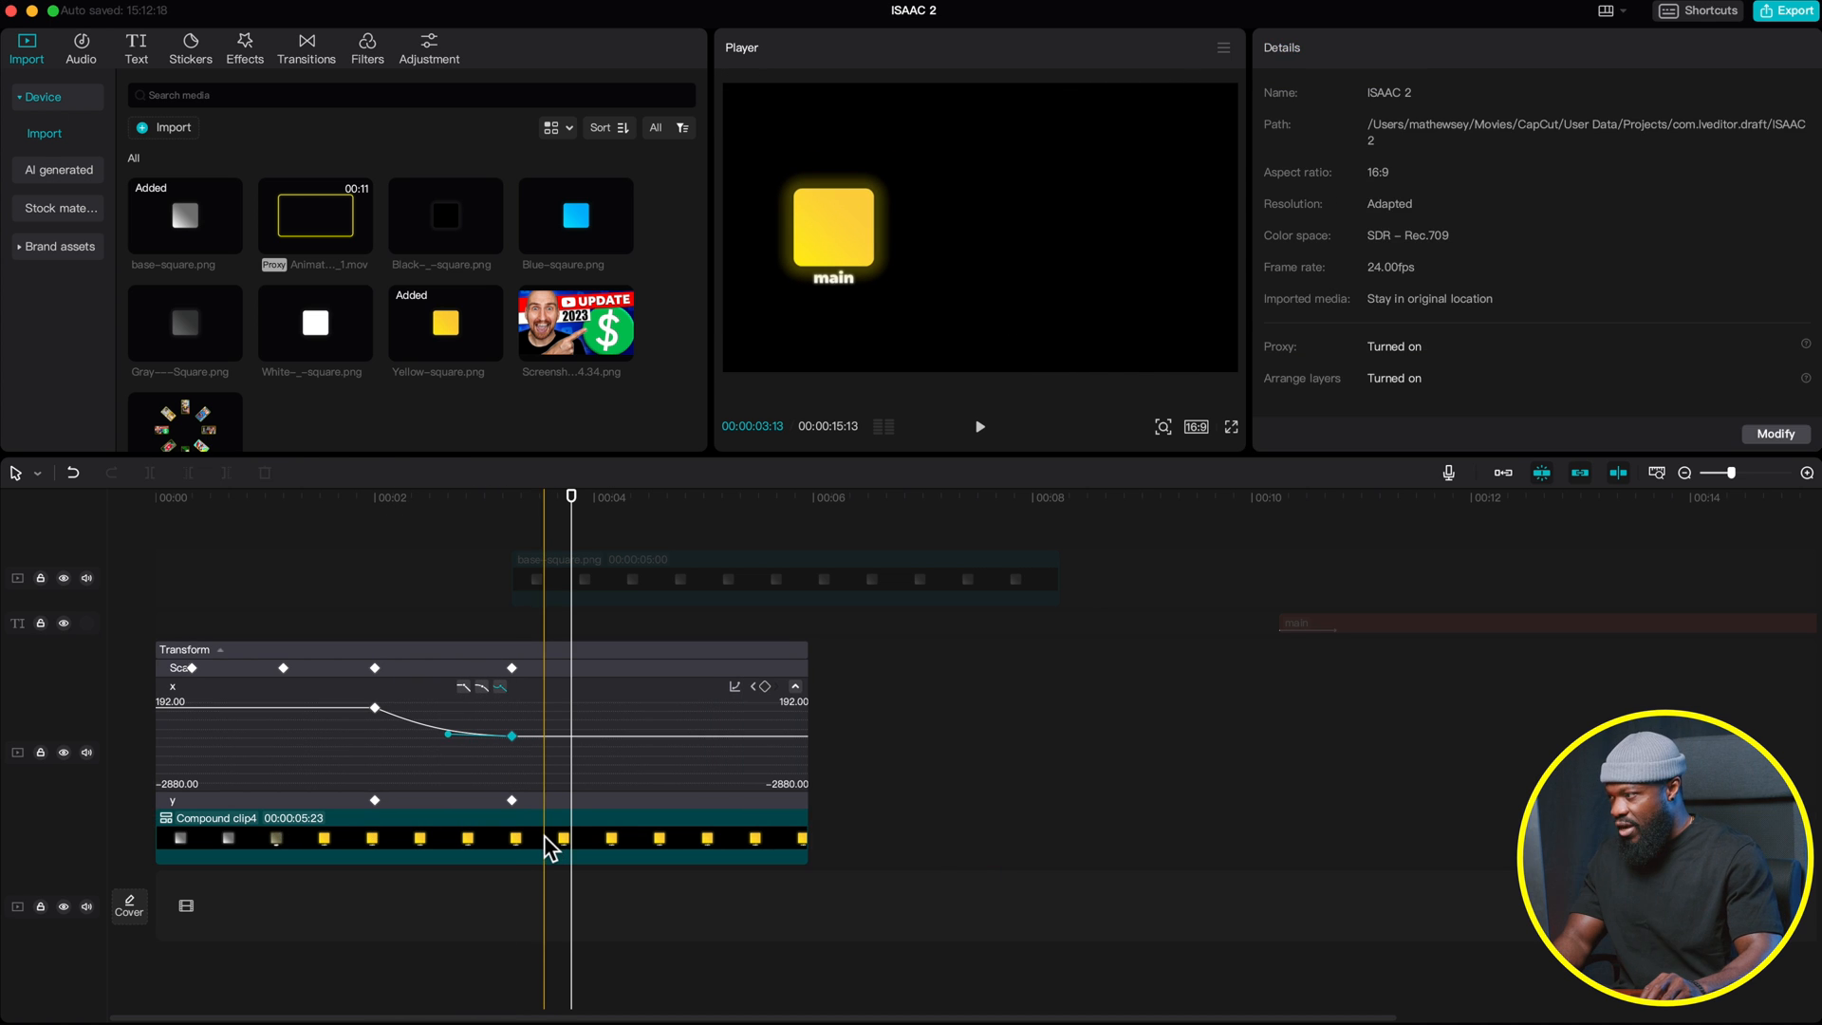
Hide the compound clip's keyframe graph and re-enable the base-square.png clip
{"action": "left_click", "coordinate": [544, 837]}
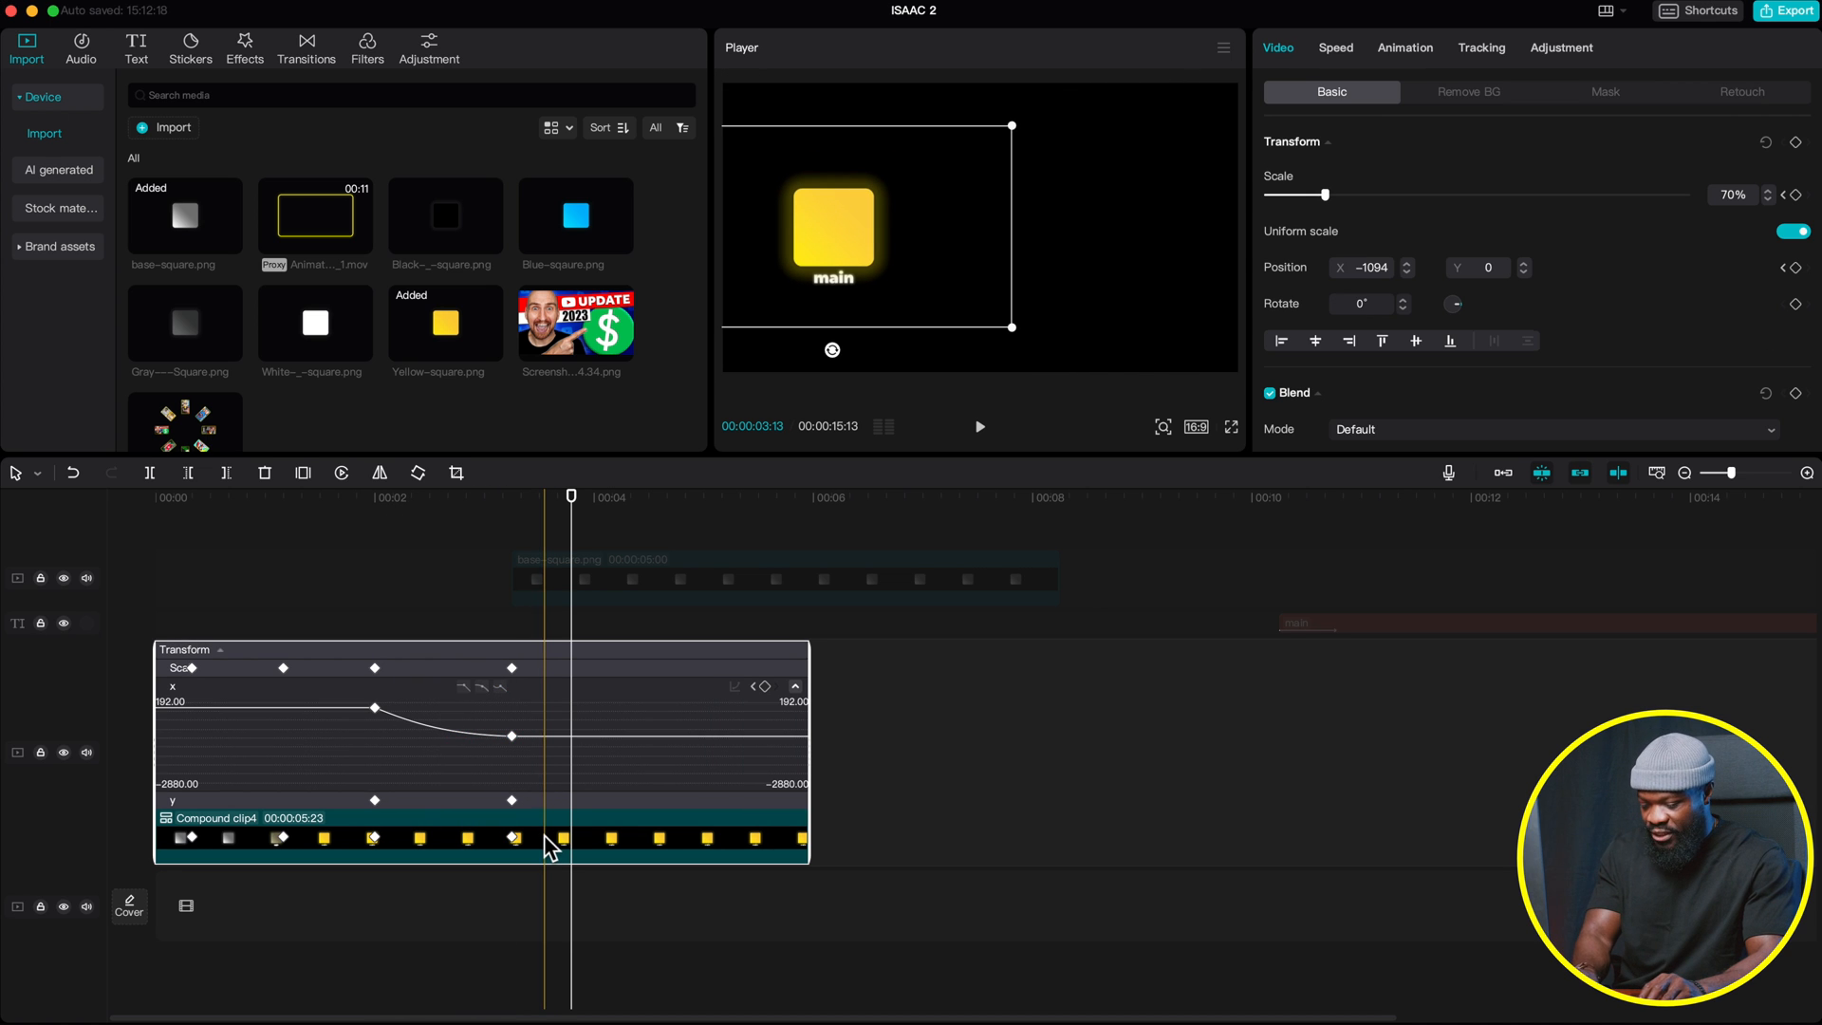
{"action": "left_click", "coordinate": [547, 843]}
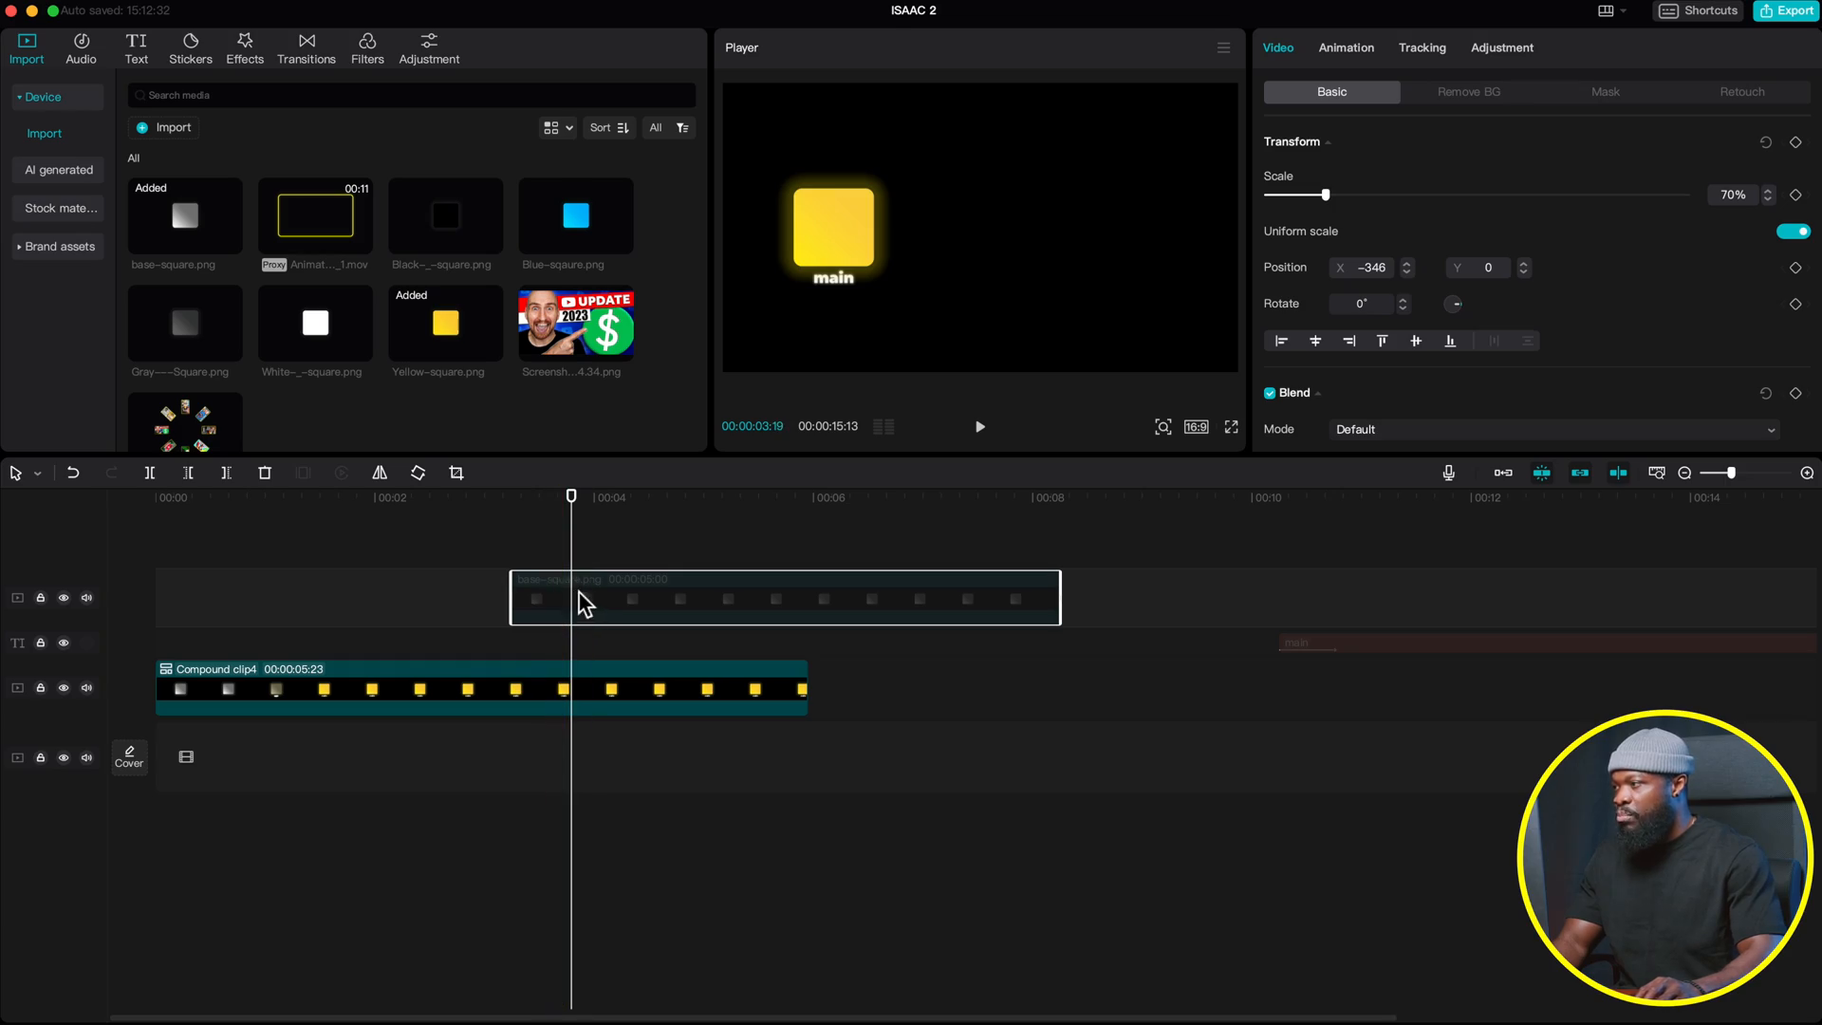
{"action": "key", "text": "v"}
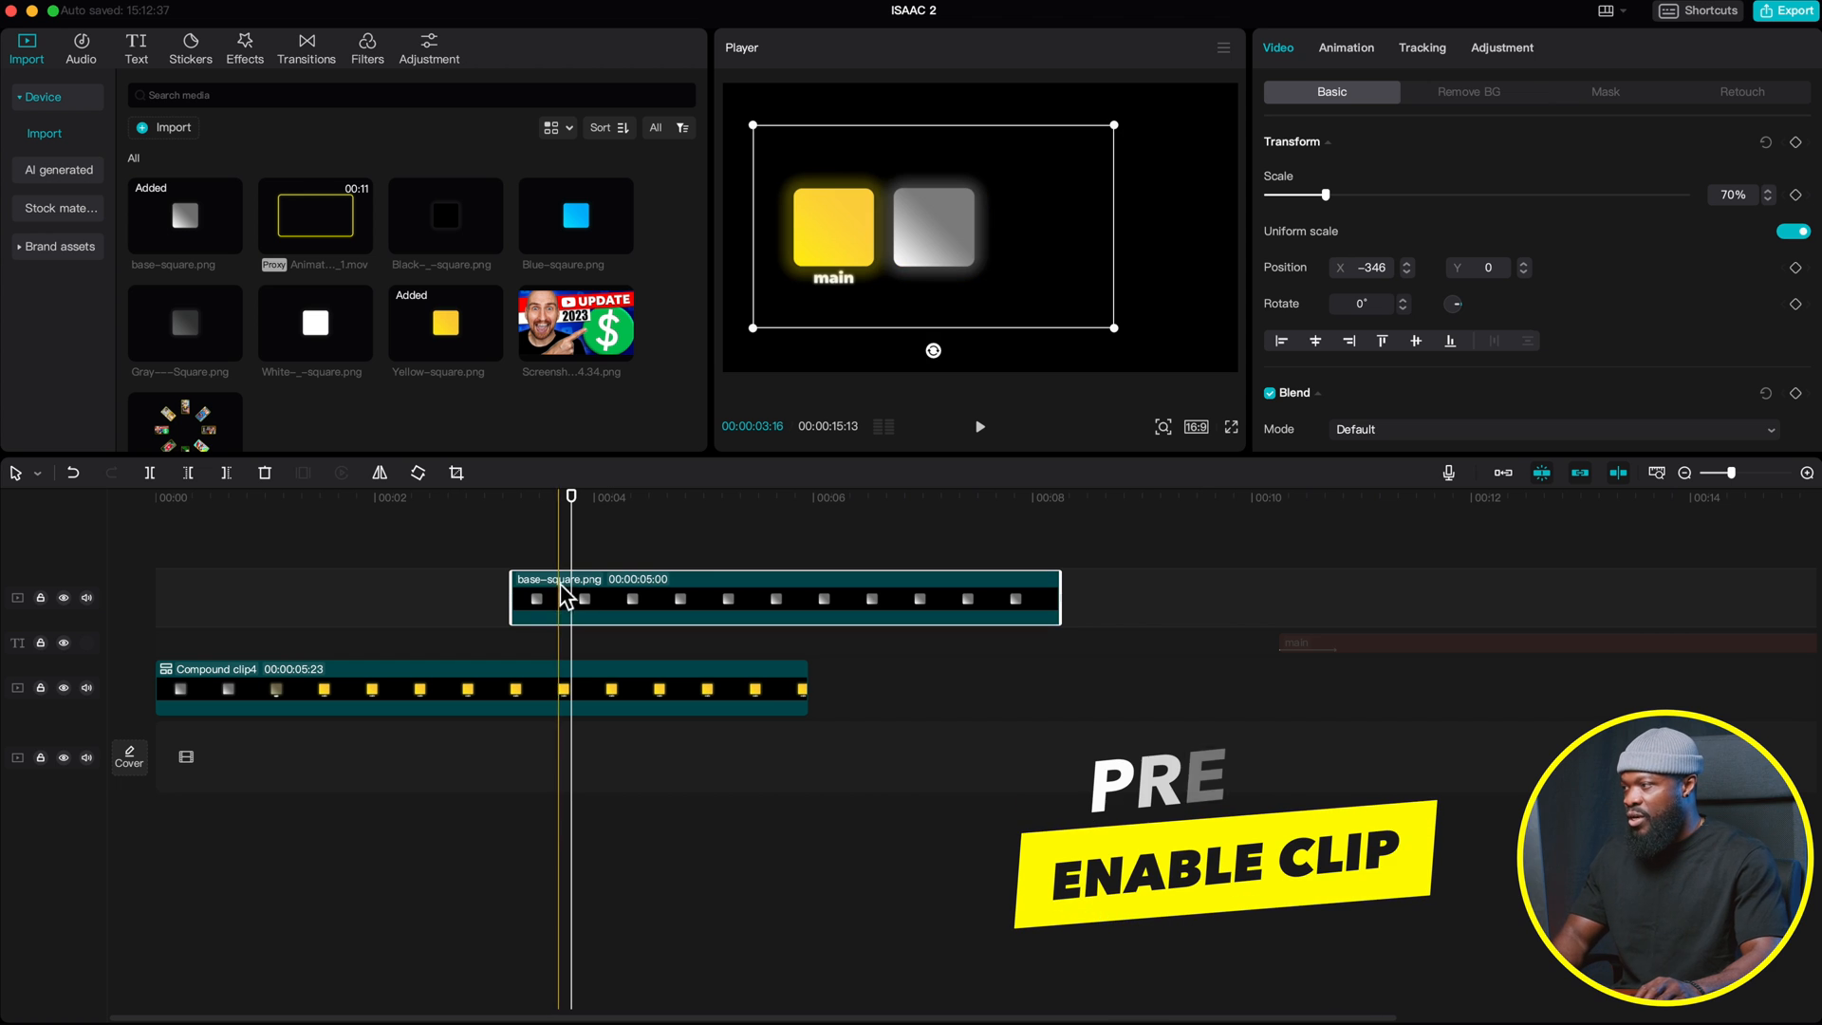
Move the base-square.png clip to start at 00:00:02:00 and add scale and position keyframes at its start
{"action": "left_click", "coordinate": [526, 689]}
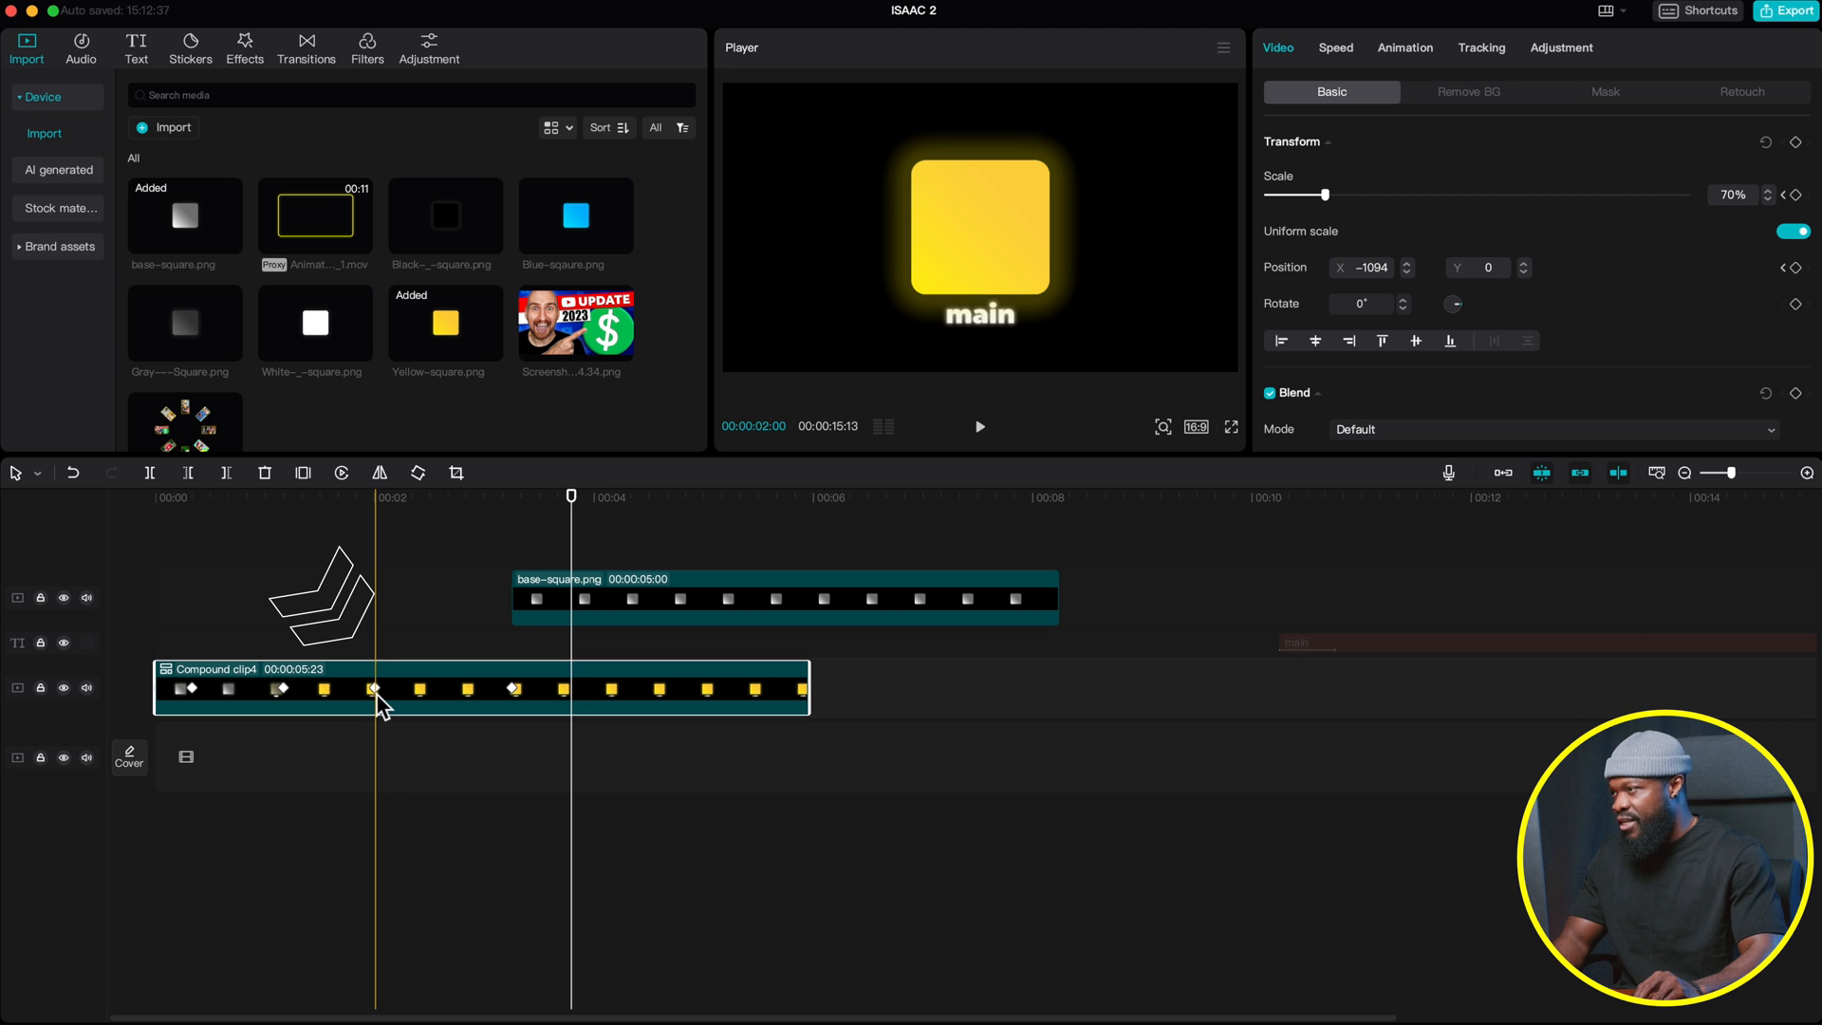
{"action": "left_click_drag", "start_coordinate": [581, 612], "coordinate": [434, 622]}
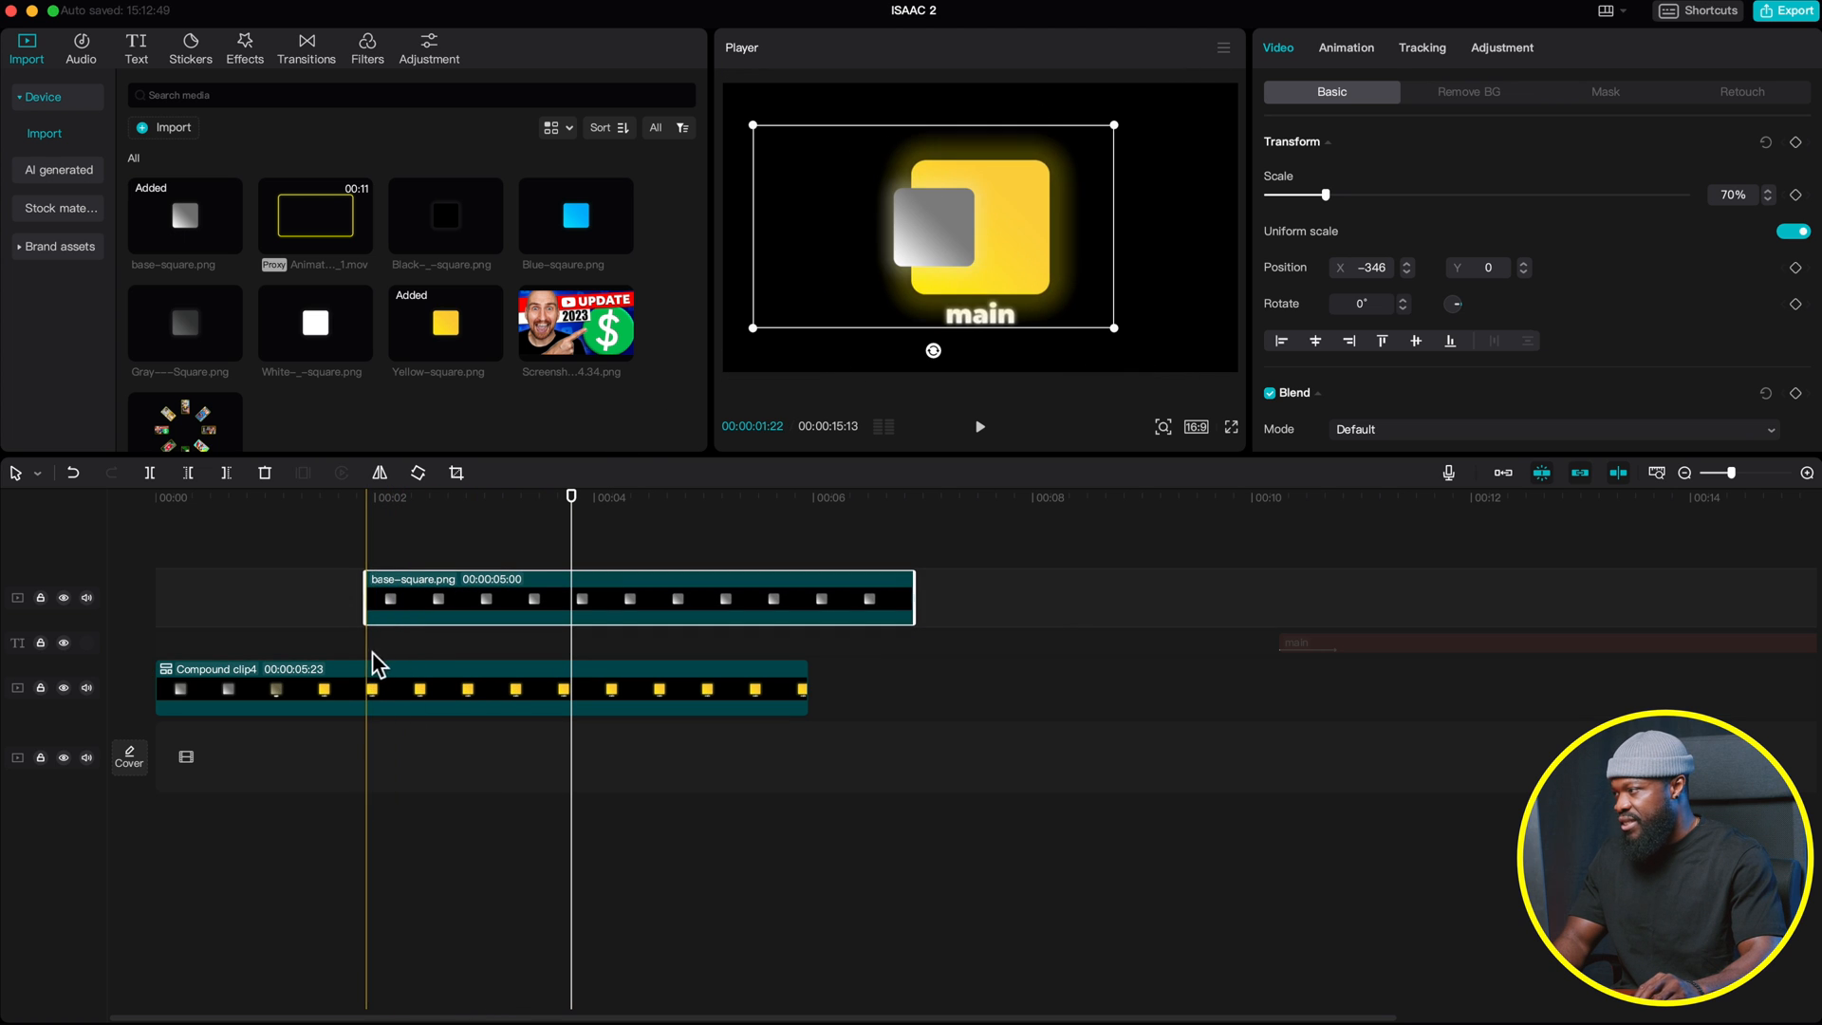
{"action": "left_click", "coordinate": [378, 510]}
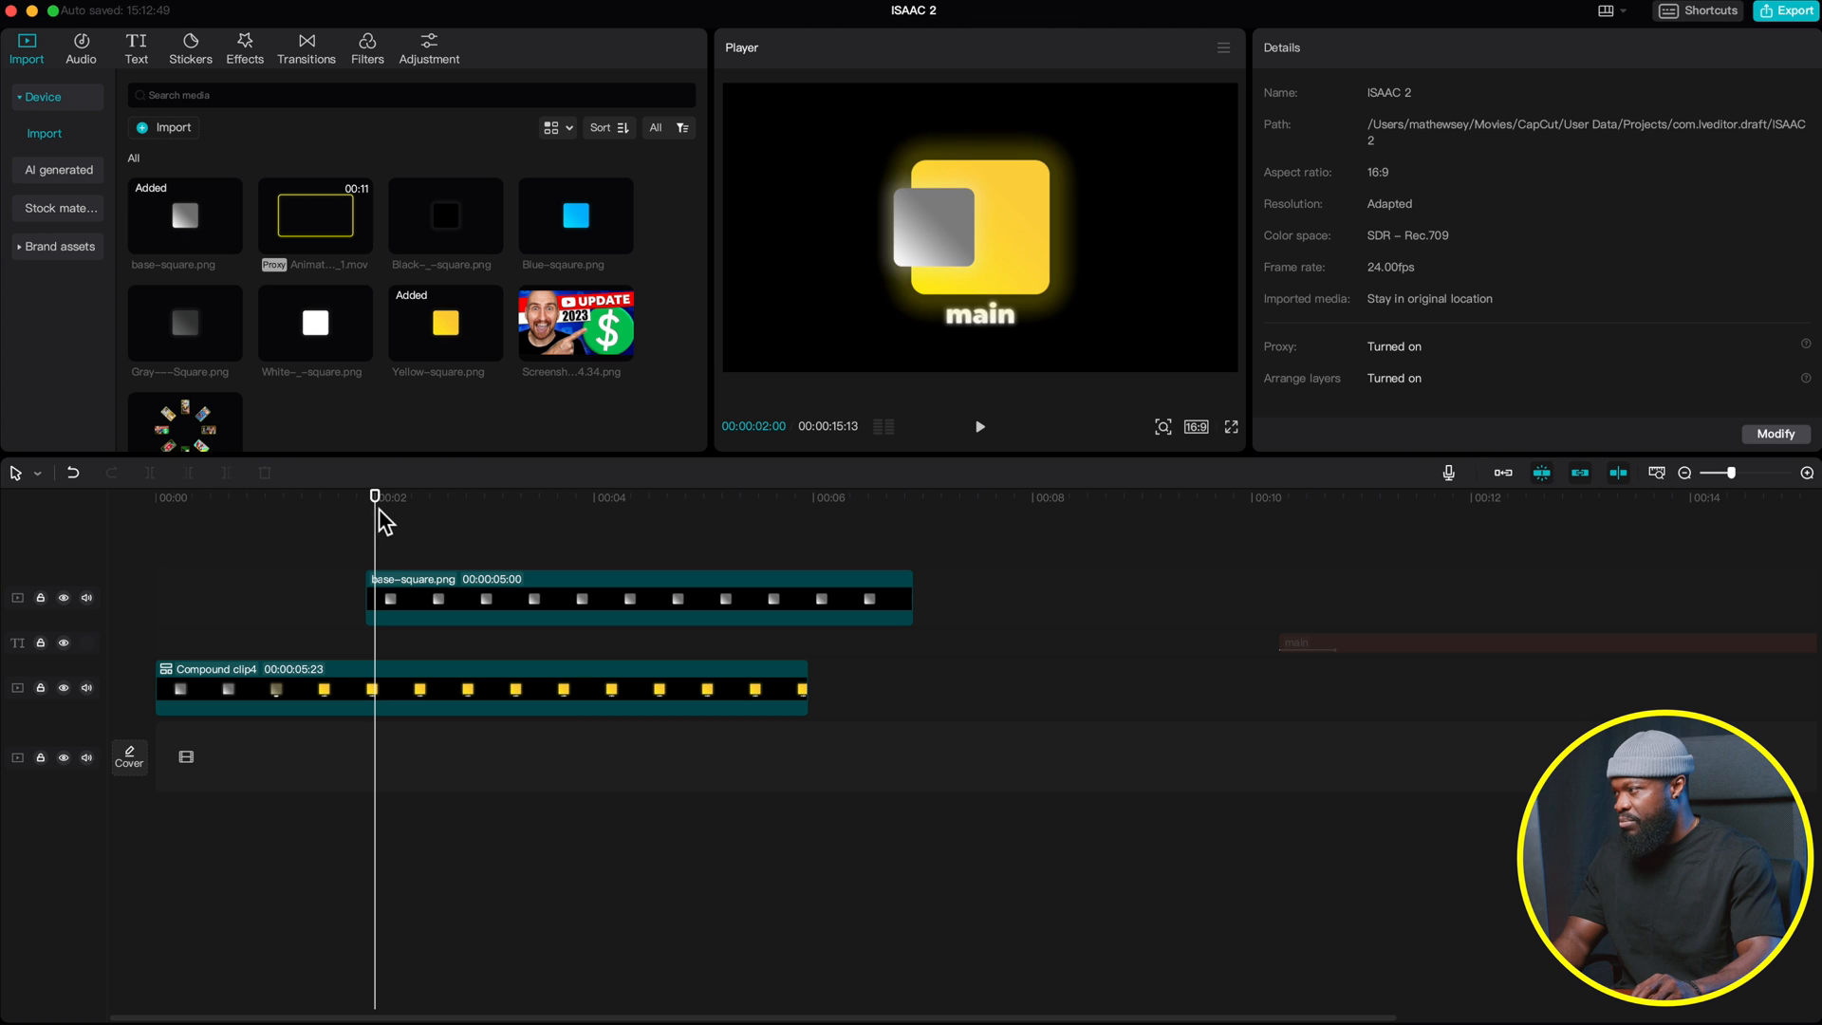
{"action": "left_click_drag", "start_coordinate": [402, 595], "coordinate": [414, 598]}
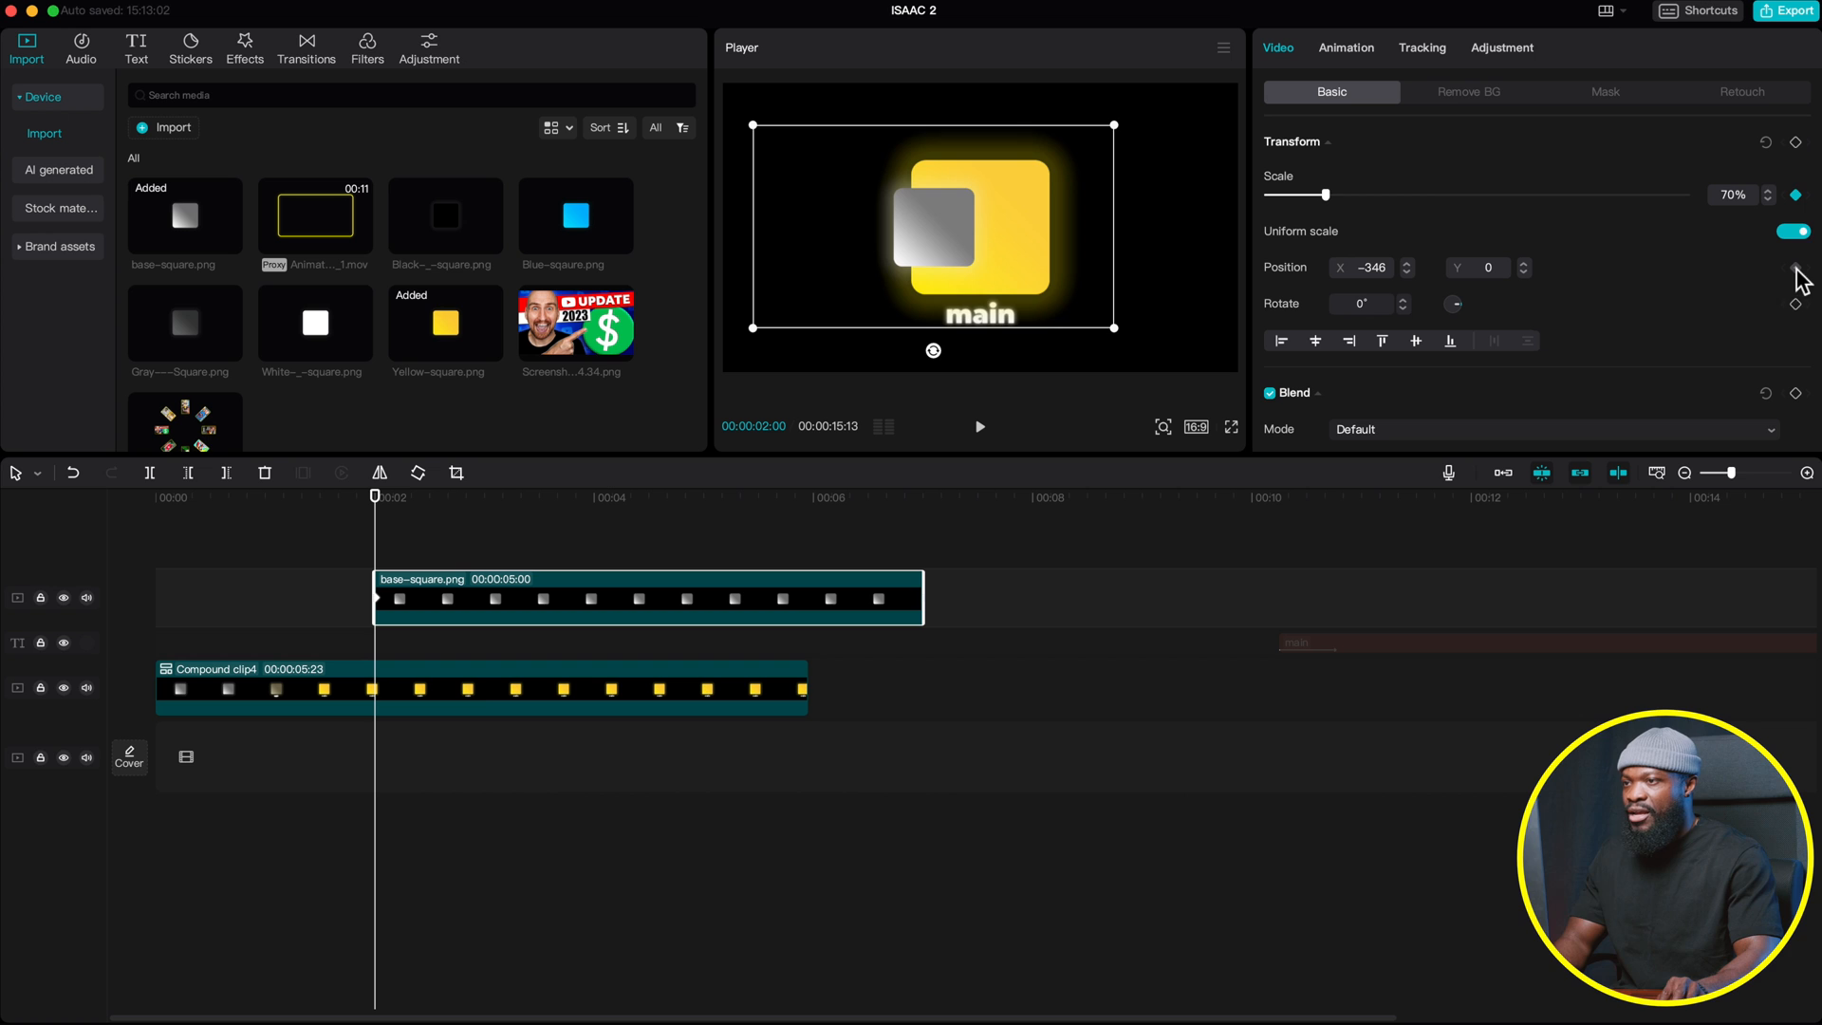
Add scale and position keyframes to the base-square.png clip at 00:00:03:06, and set its start keyframe to X 1649 and 59% scale
{"action": "left_click", "coordinate": [473, 689]}
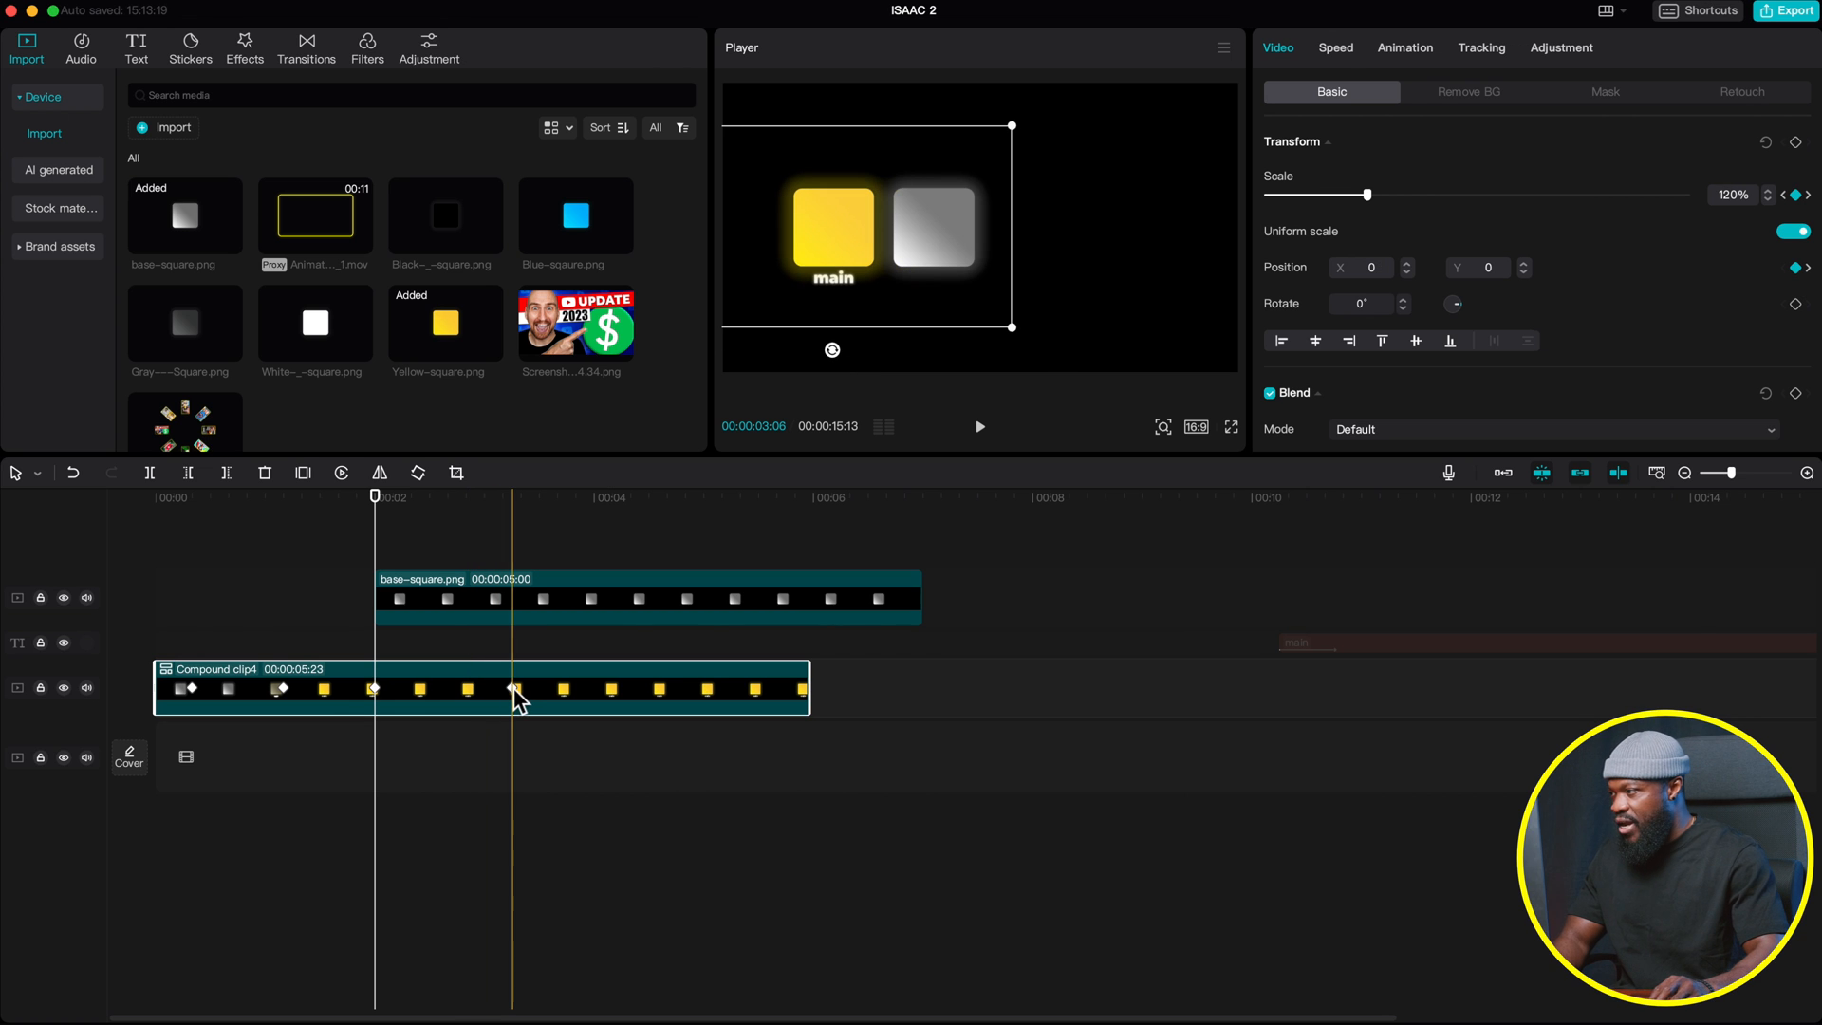
{"action": "left_click", "coordinate": [513, 495]}
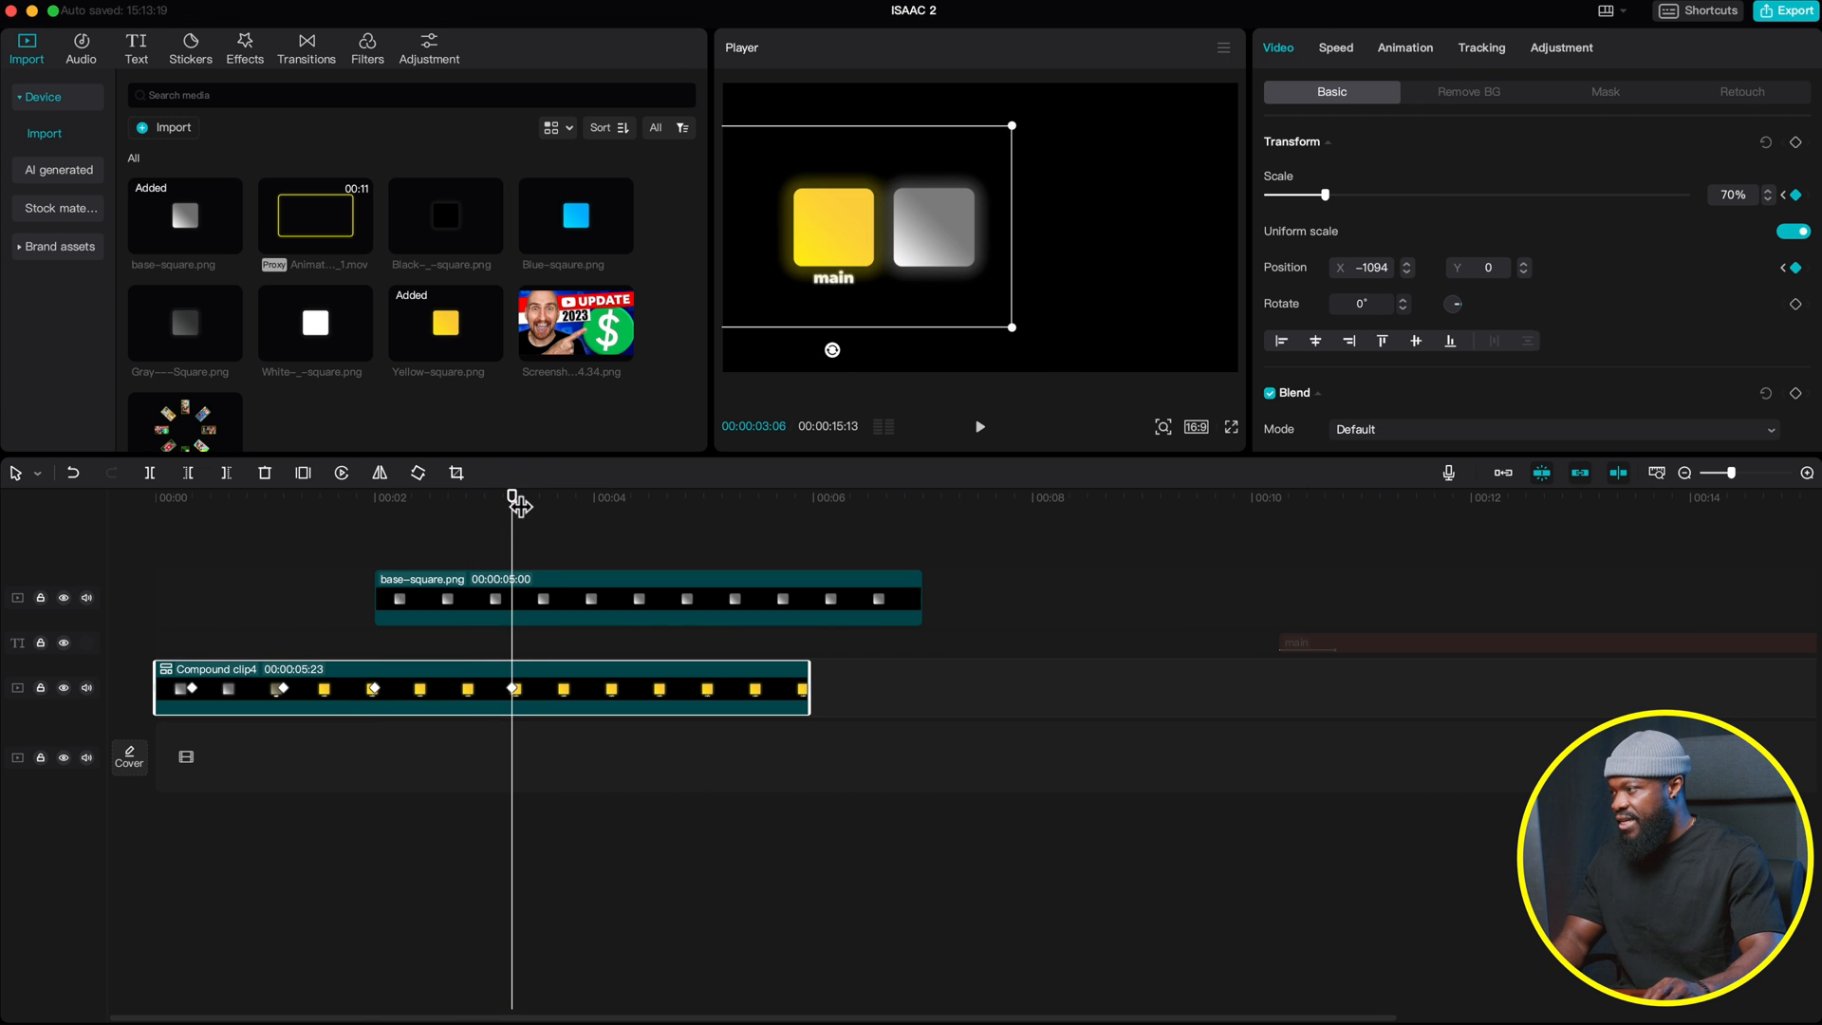
{"action": "left_click", "coordinate": [521, 609]}
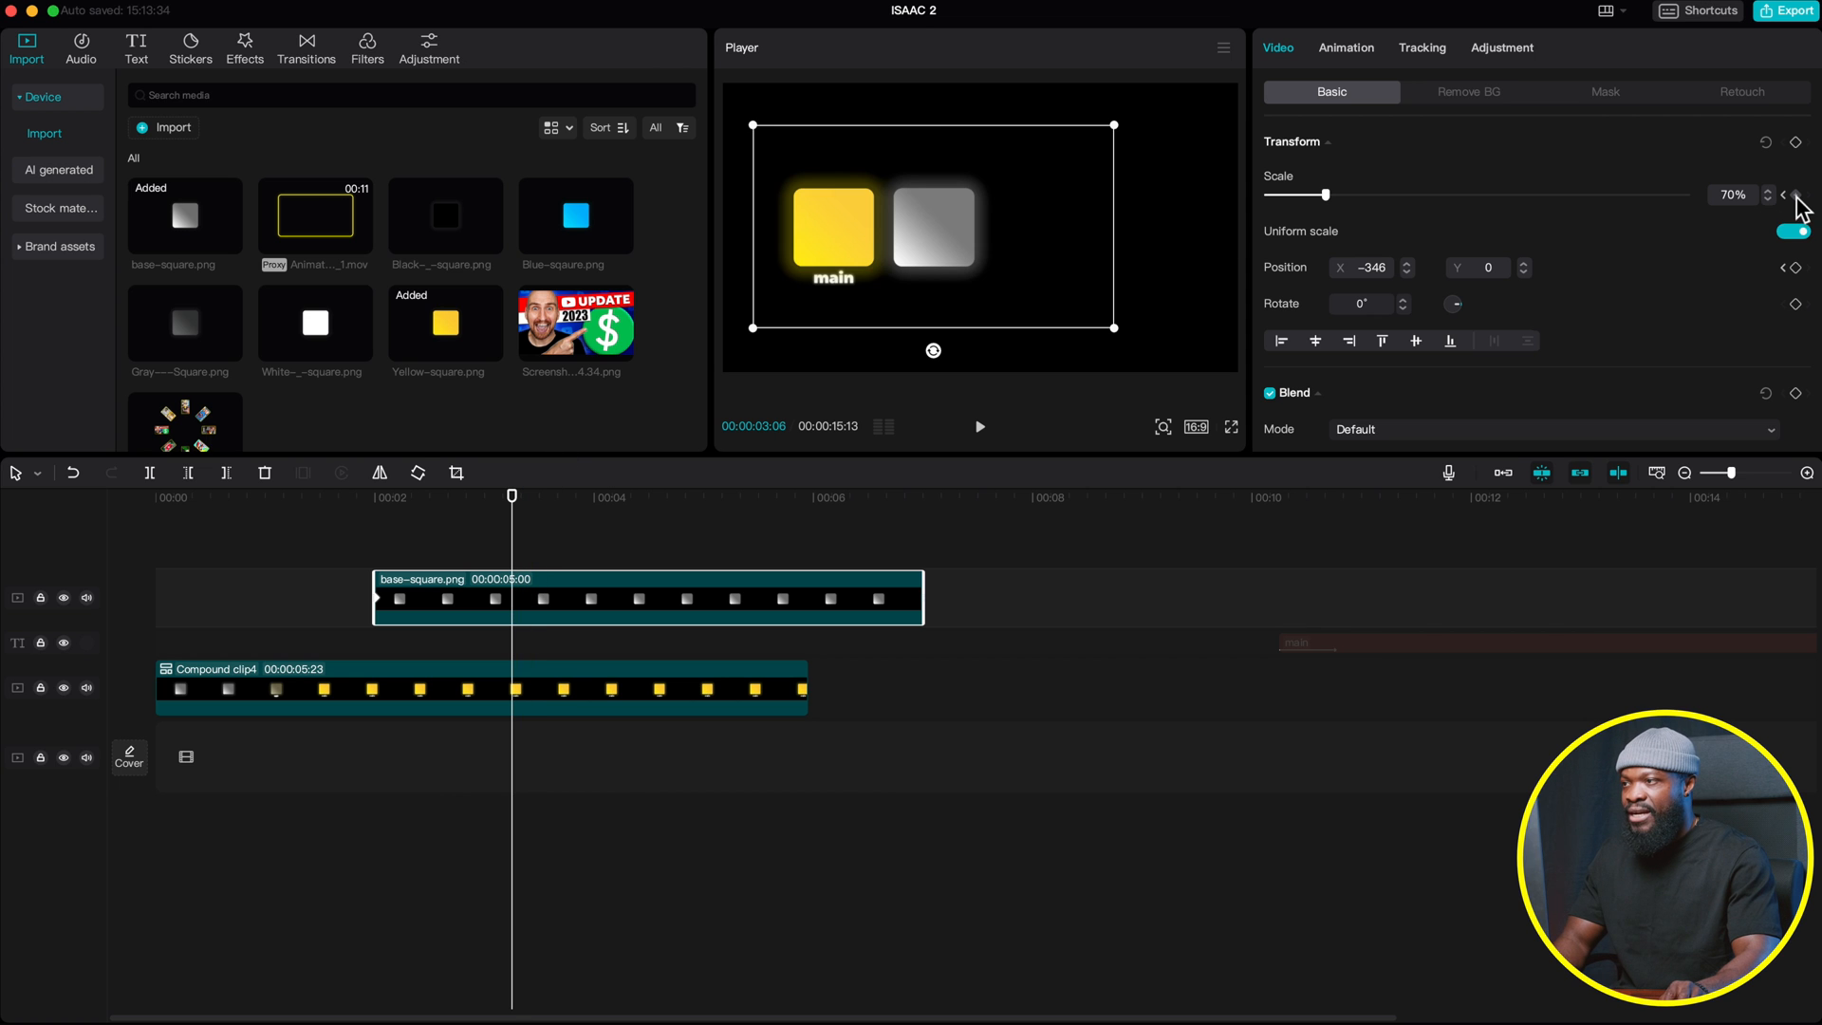
{"action": "left_click", "coordinate": [1786, 269]}
{"action": "left_click_drag", "start_coordinate": [946, 253], "coordinate": [1207, 254]}
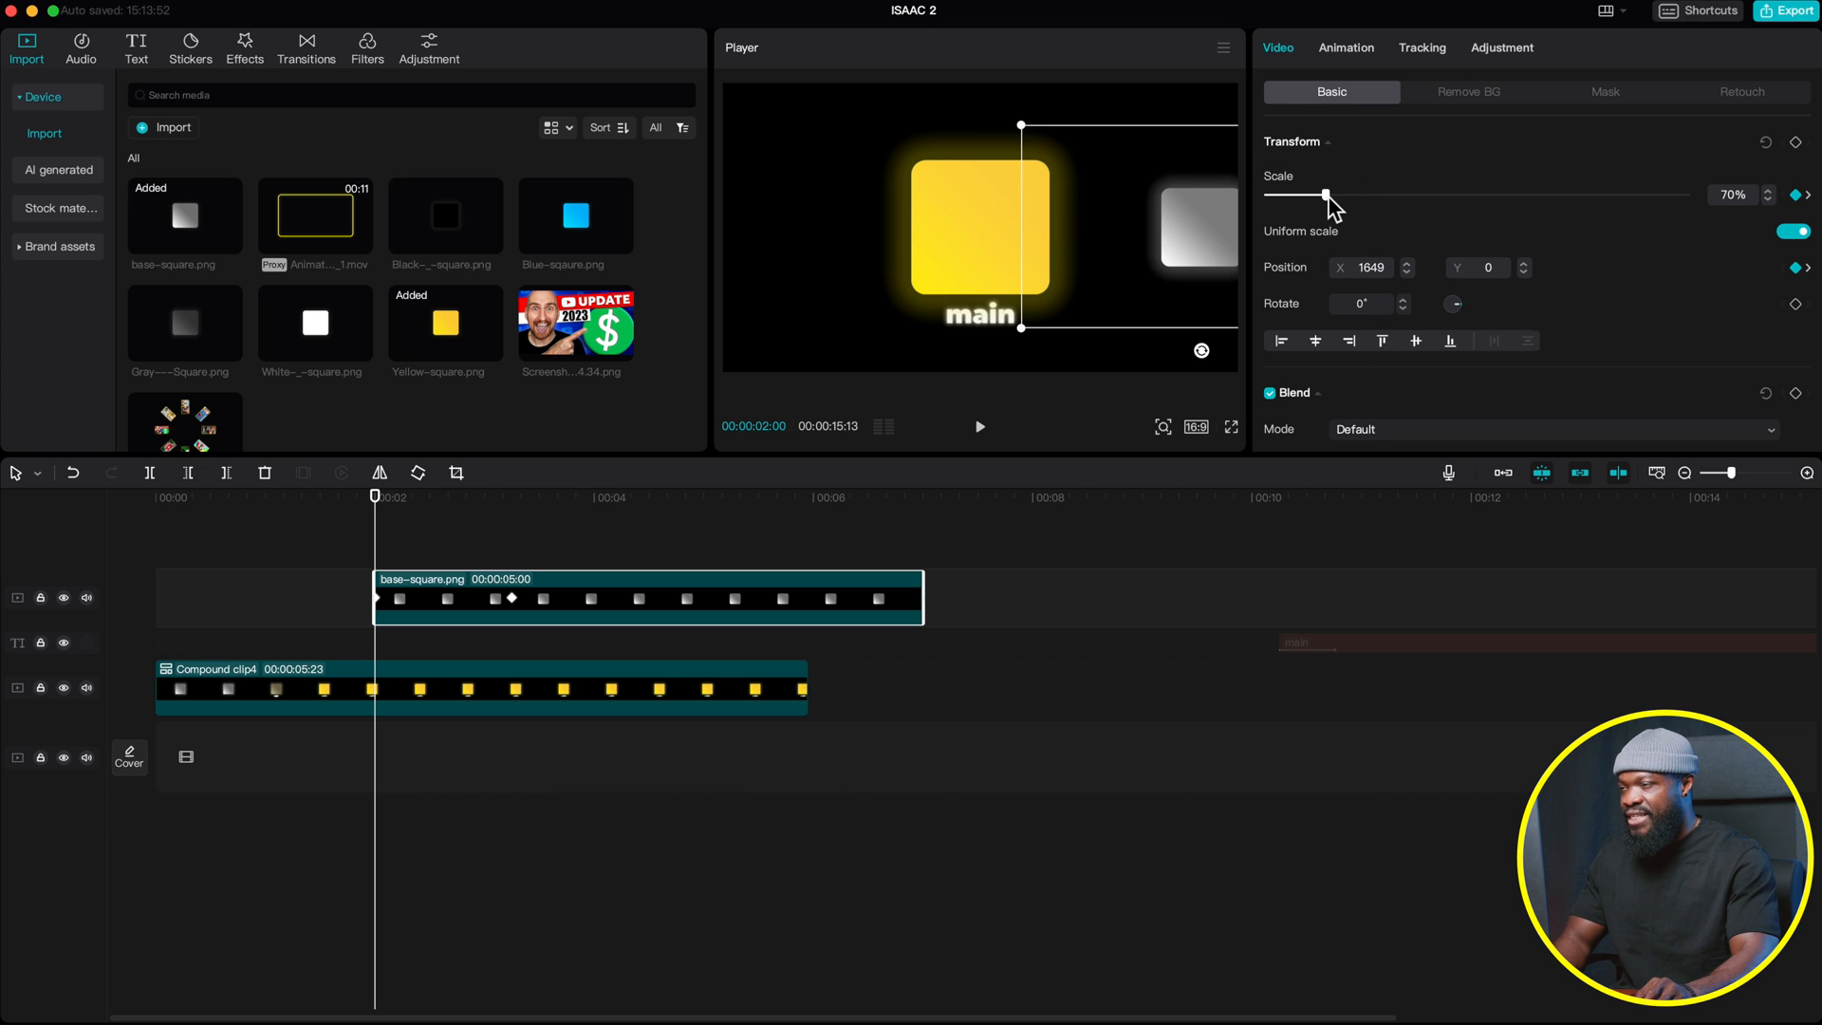
{"action": "left_click_drag", "start_coordinate": [1329, 196], "coordinate": [1318, 195]}
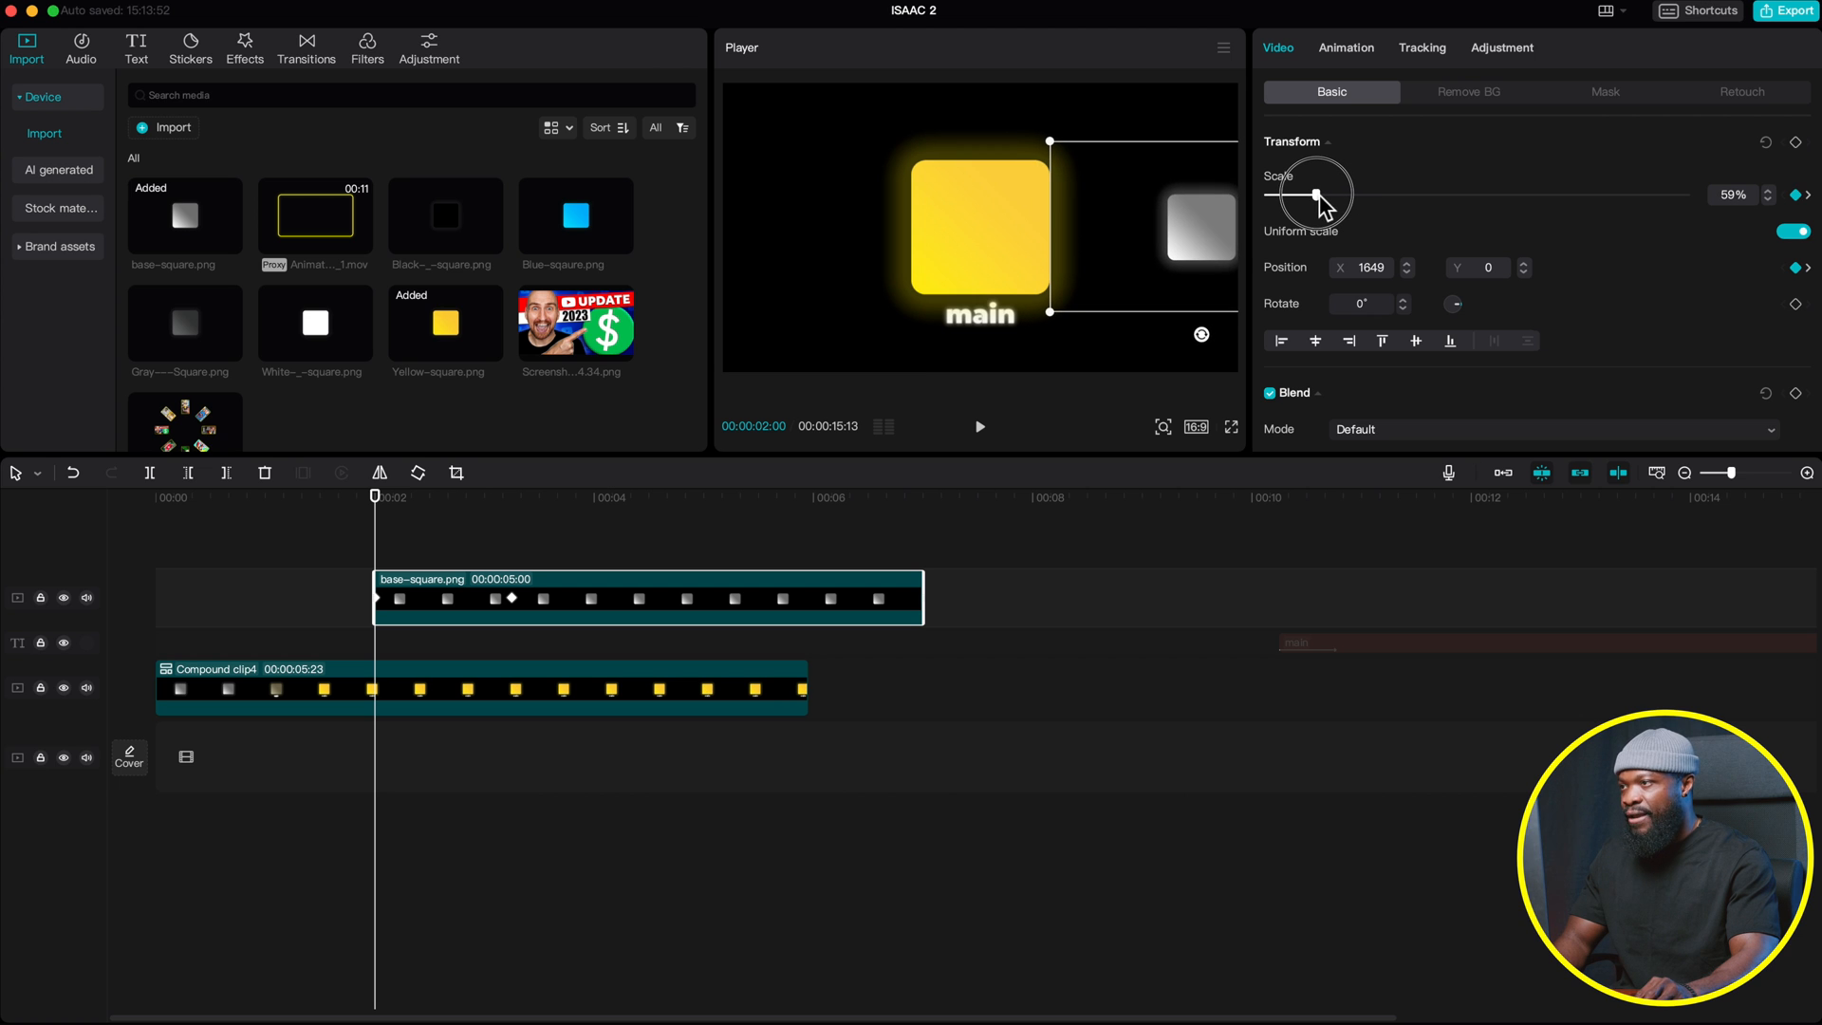
Apply the Fade In animation to the base-square.png clip and play back the result
{"action": "left_click", "coordinate": [1352, 48]}
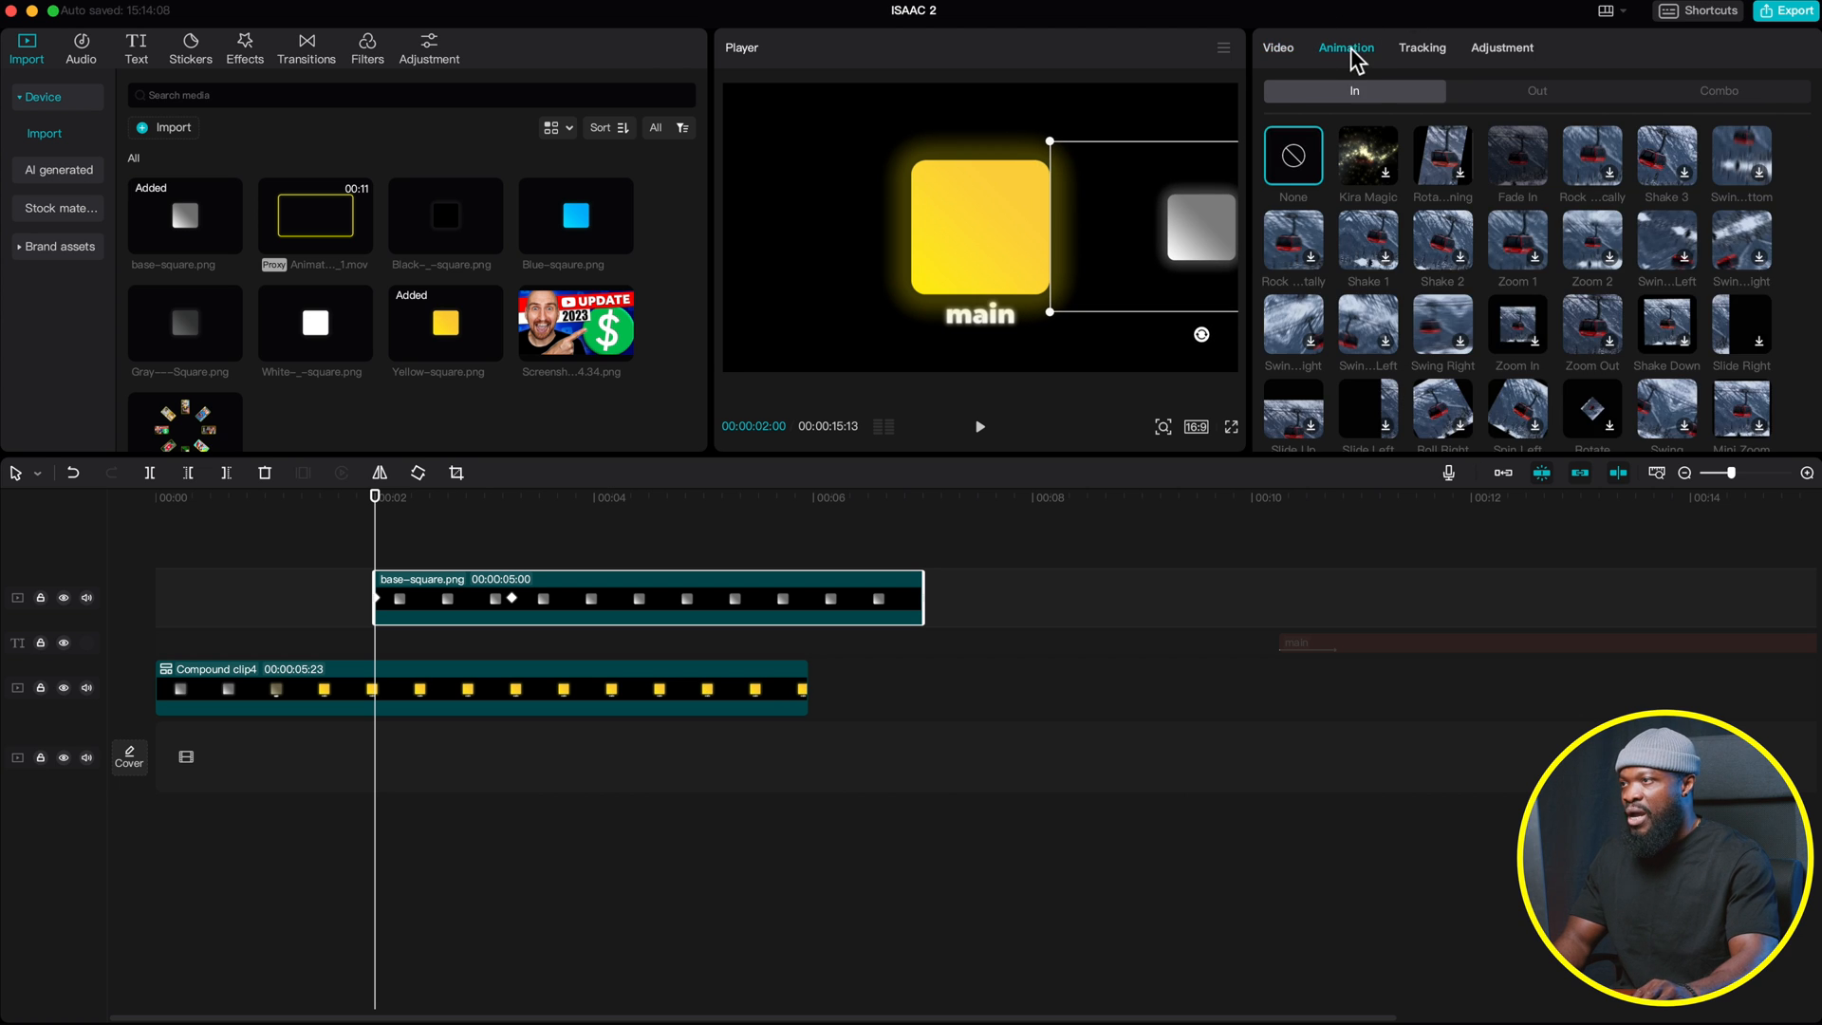
{"action": "left_click", "coordinate": [1515, 171]}
{"action": "left_click", "coordinate": [307, 501]}
{"action": "key", "text": "space"}
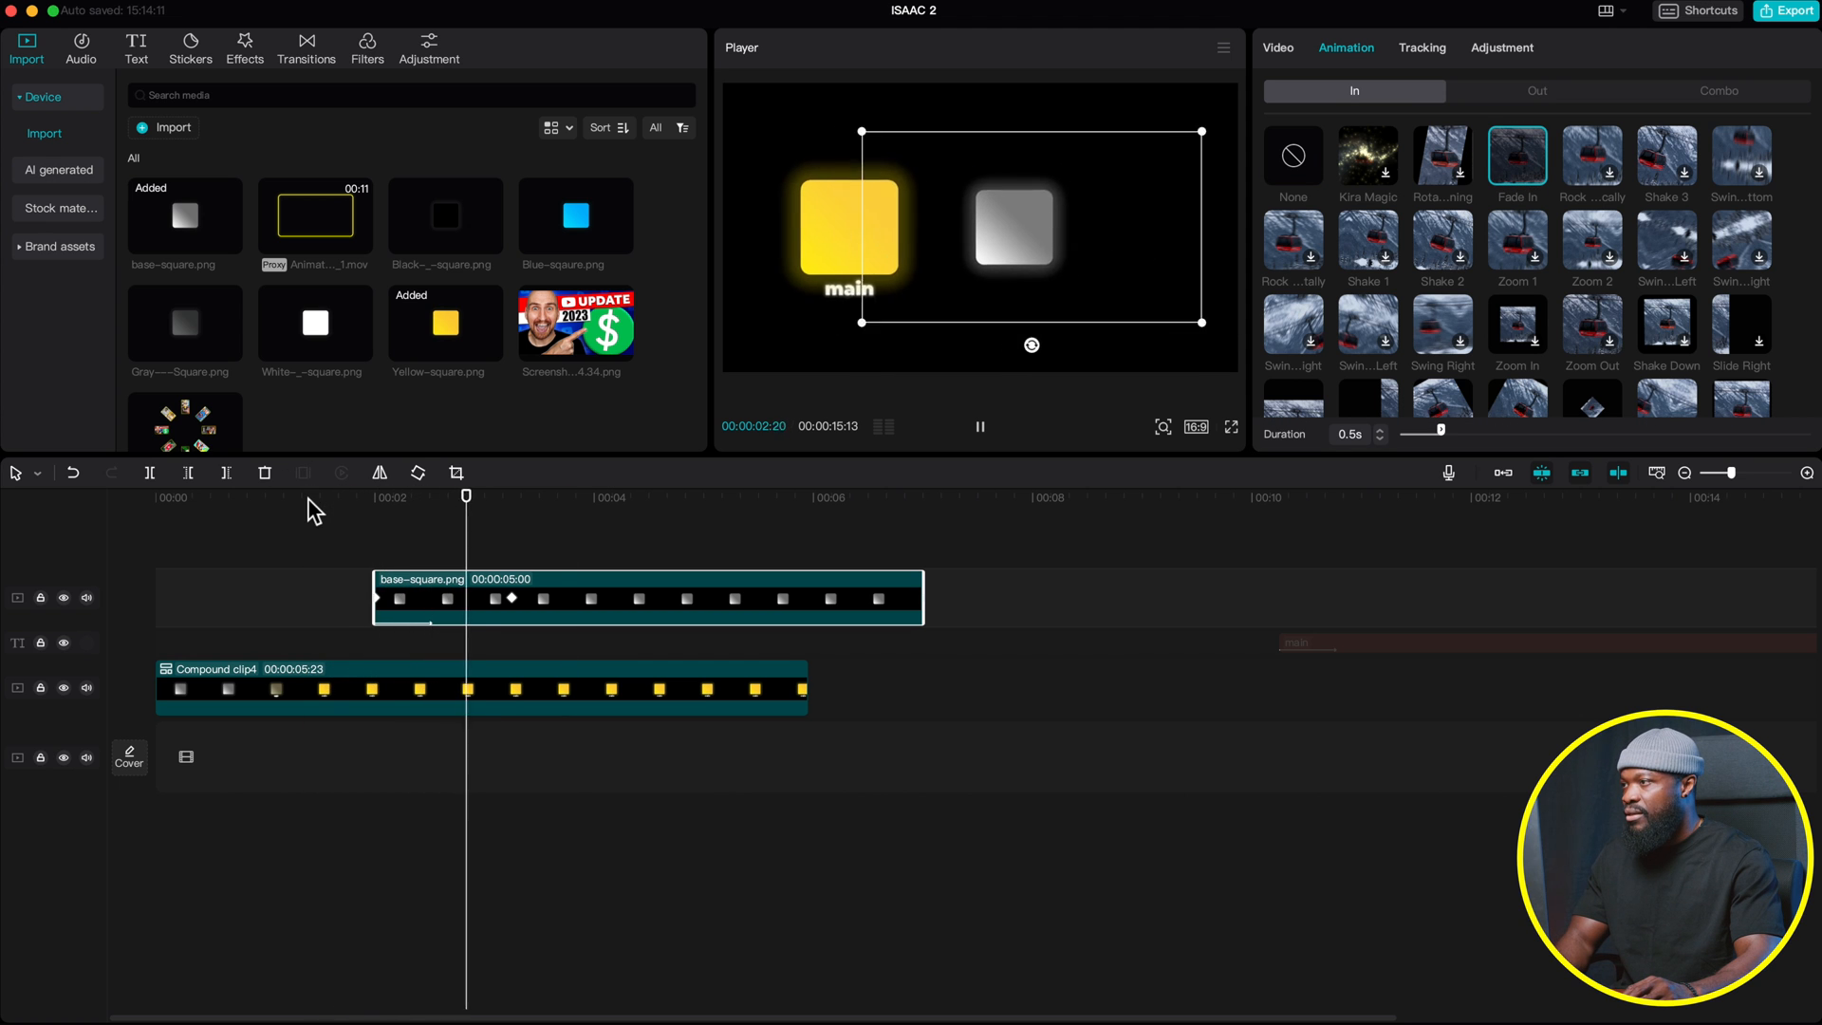
Apply the Ease Out 2 curve to the base-square.png clip's X position at the second keyframe, and hide its keyframe graph
{"action": "left_click", "coordinate": [458, 600]}
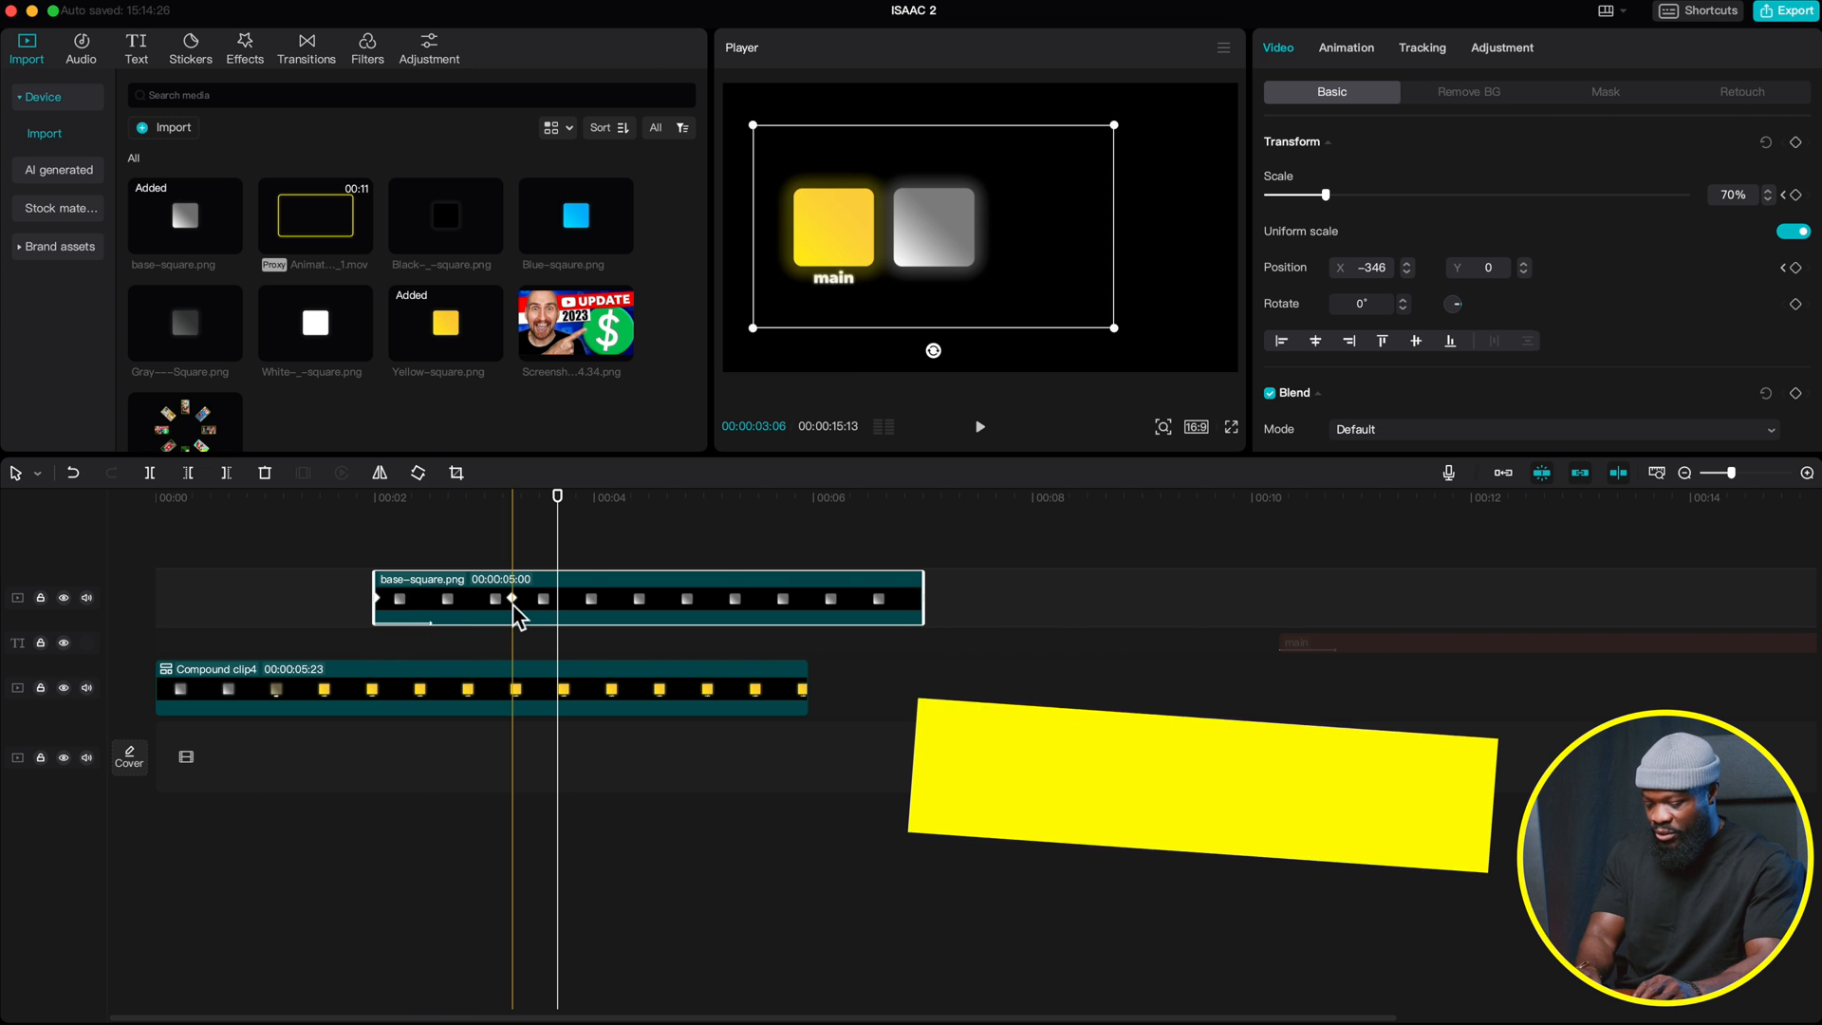
{"action": "key", "text": "alt+k"}
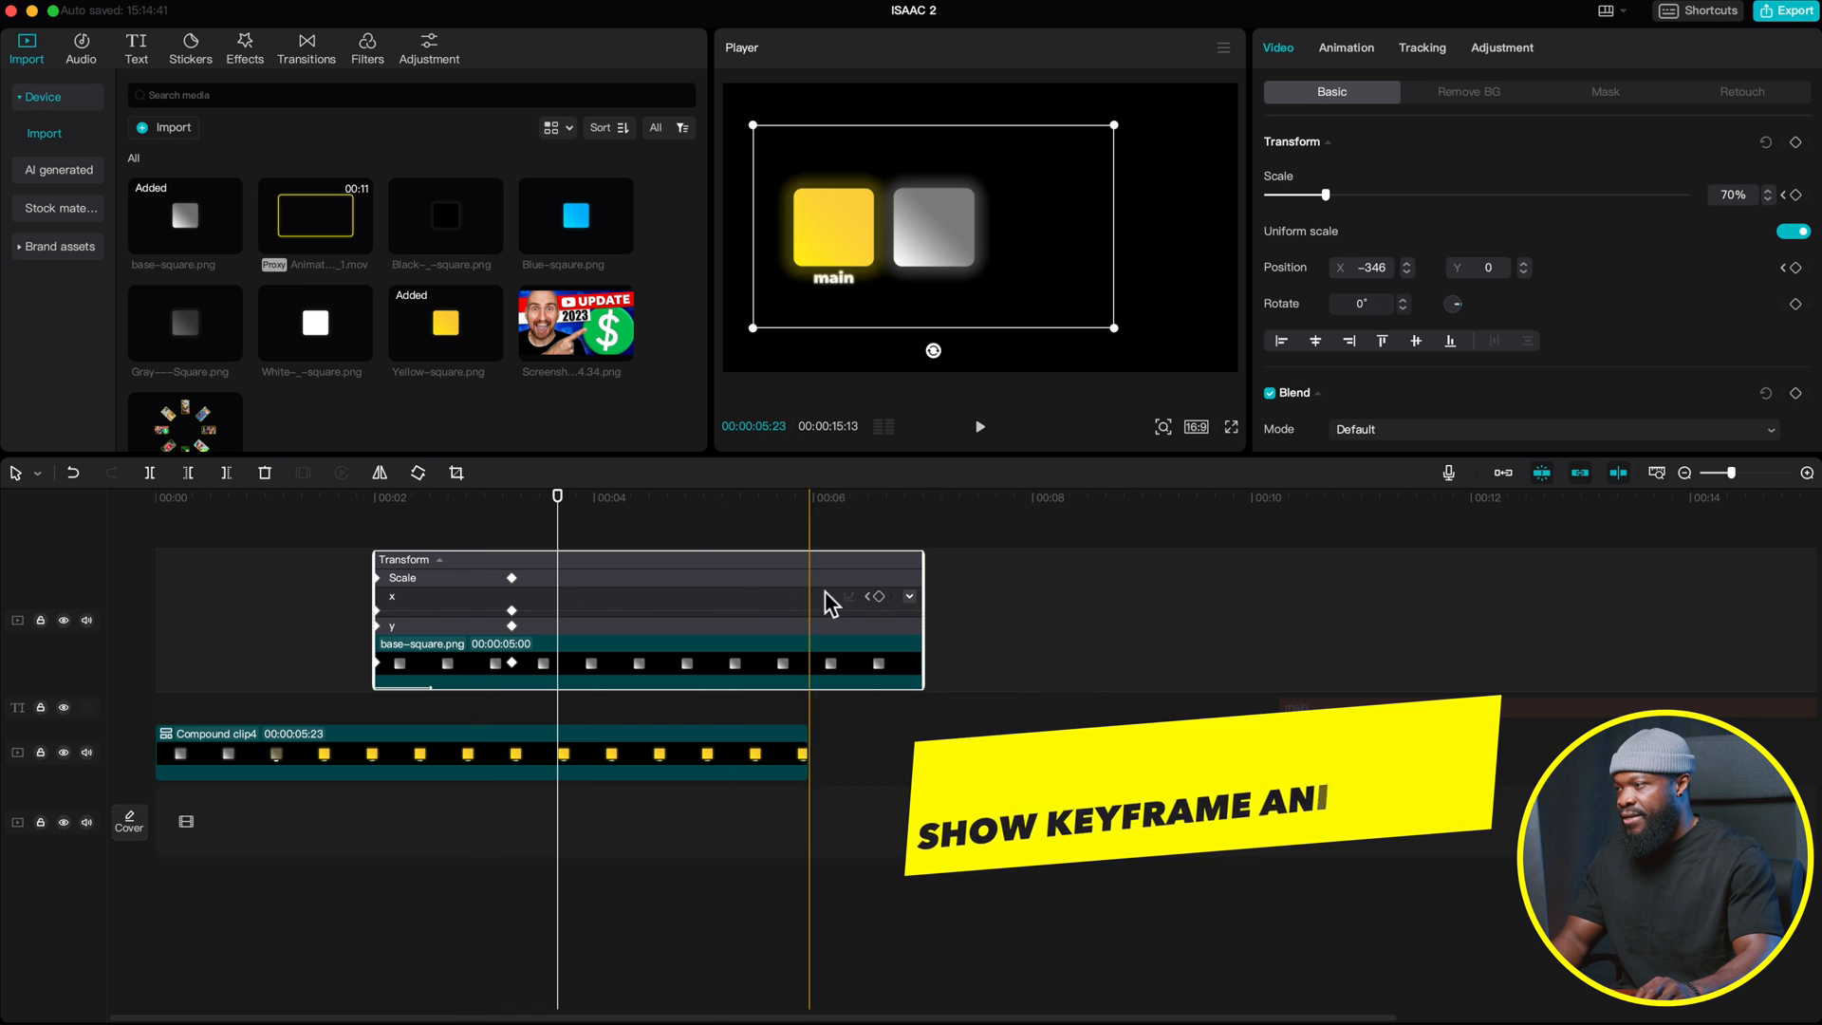
{"action": "left_click", "coordinate": [911, 596]}
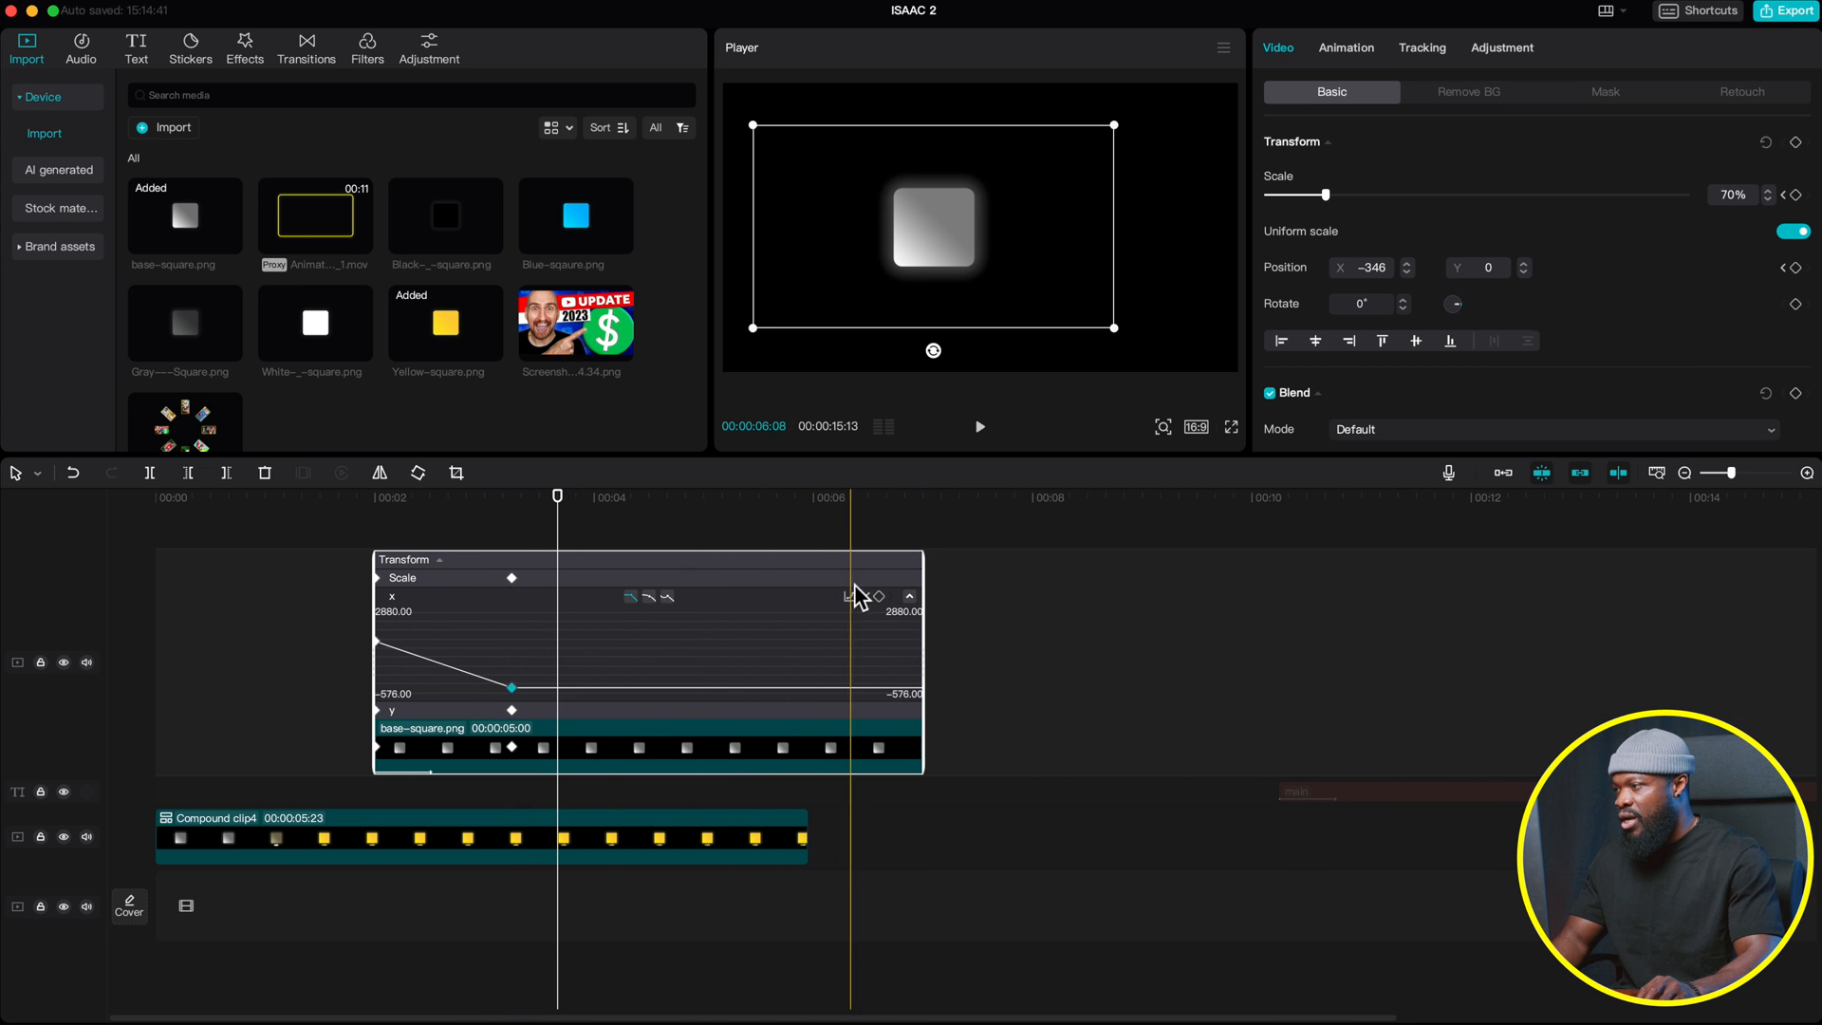
{"action": "left_click", "coordinate": [849, 596]}
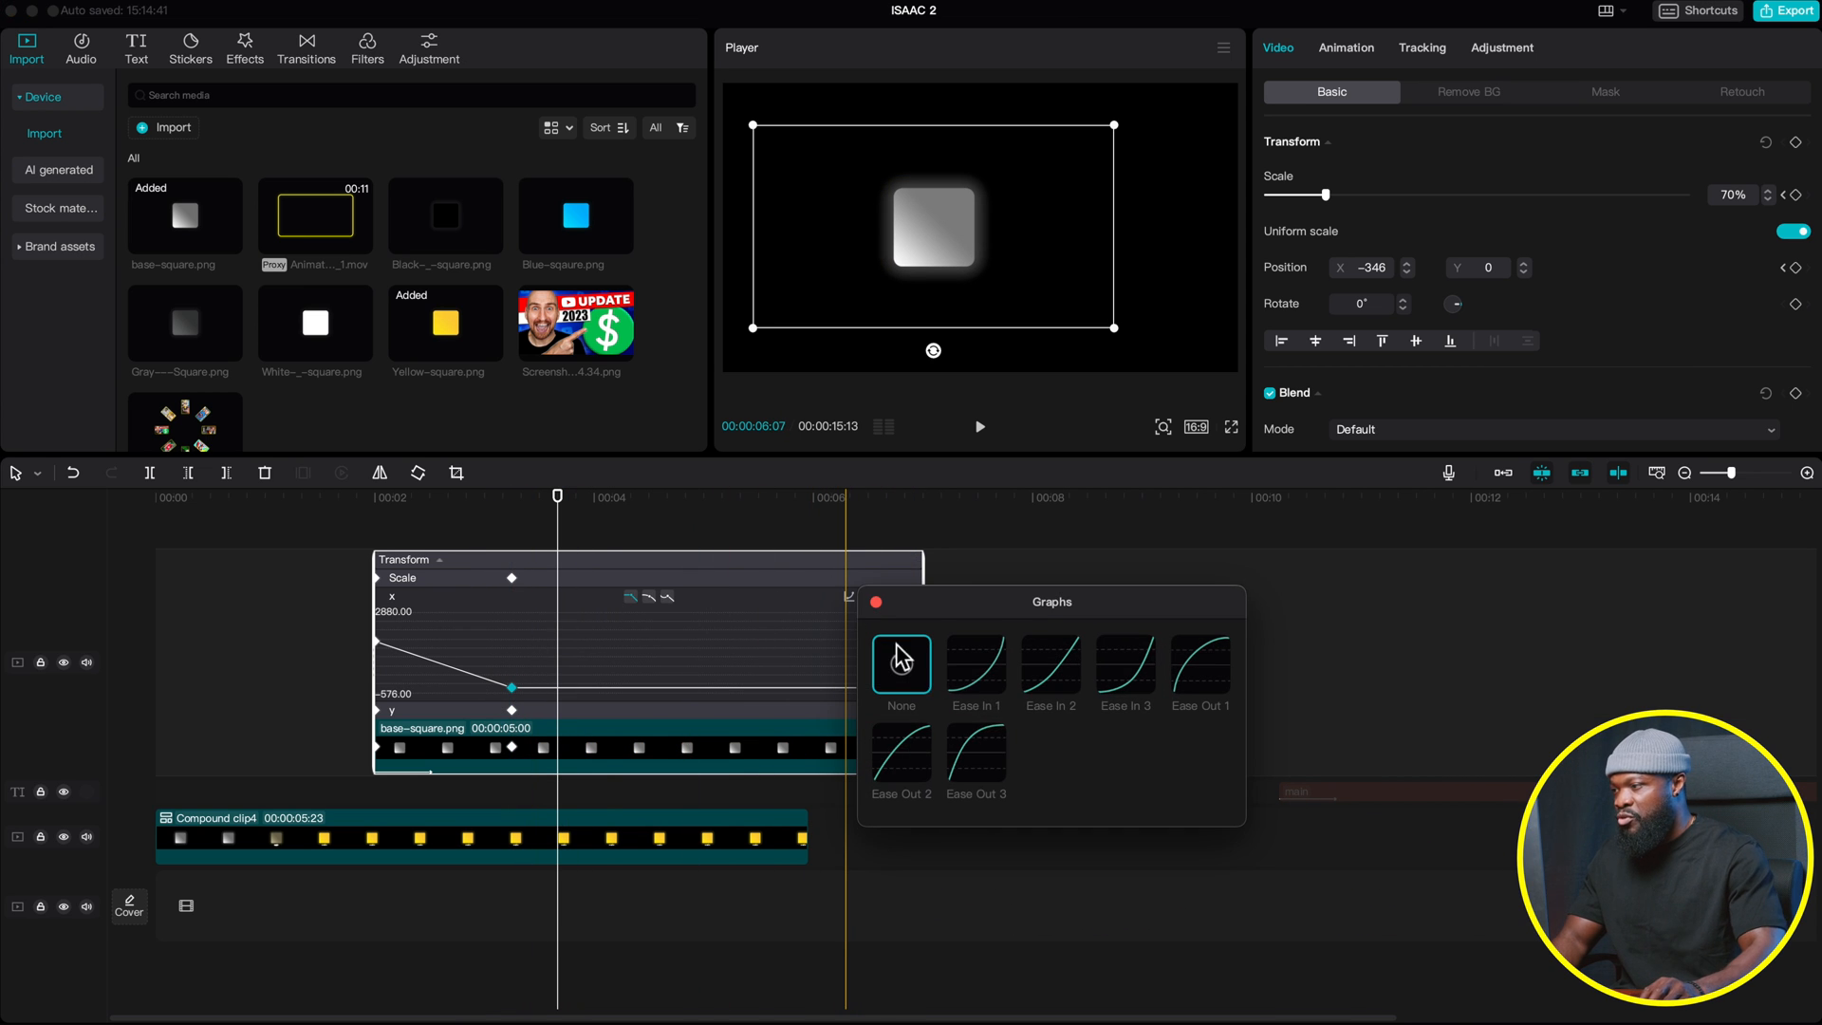
{"action": "left_click", "coordinate": [900, 750]}
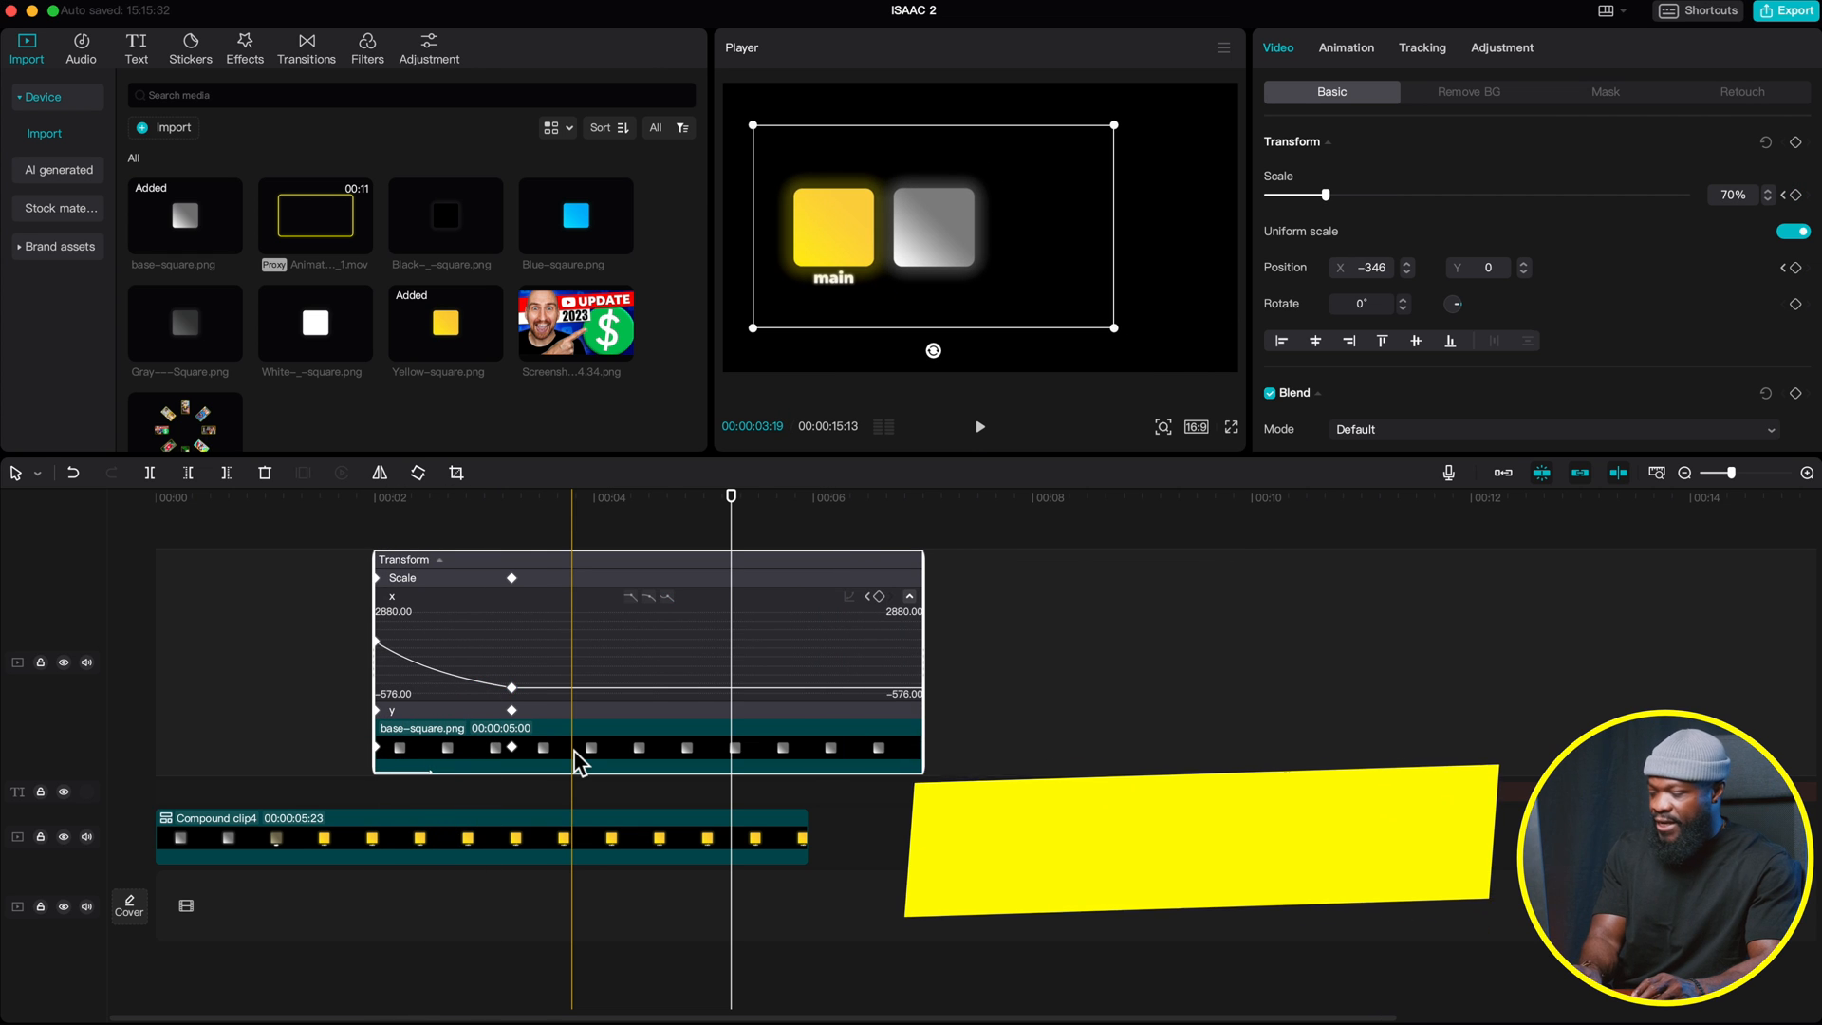
{"action": "key", "text": "alt+k"}
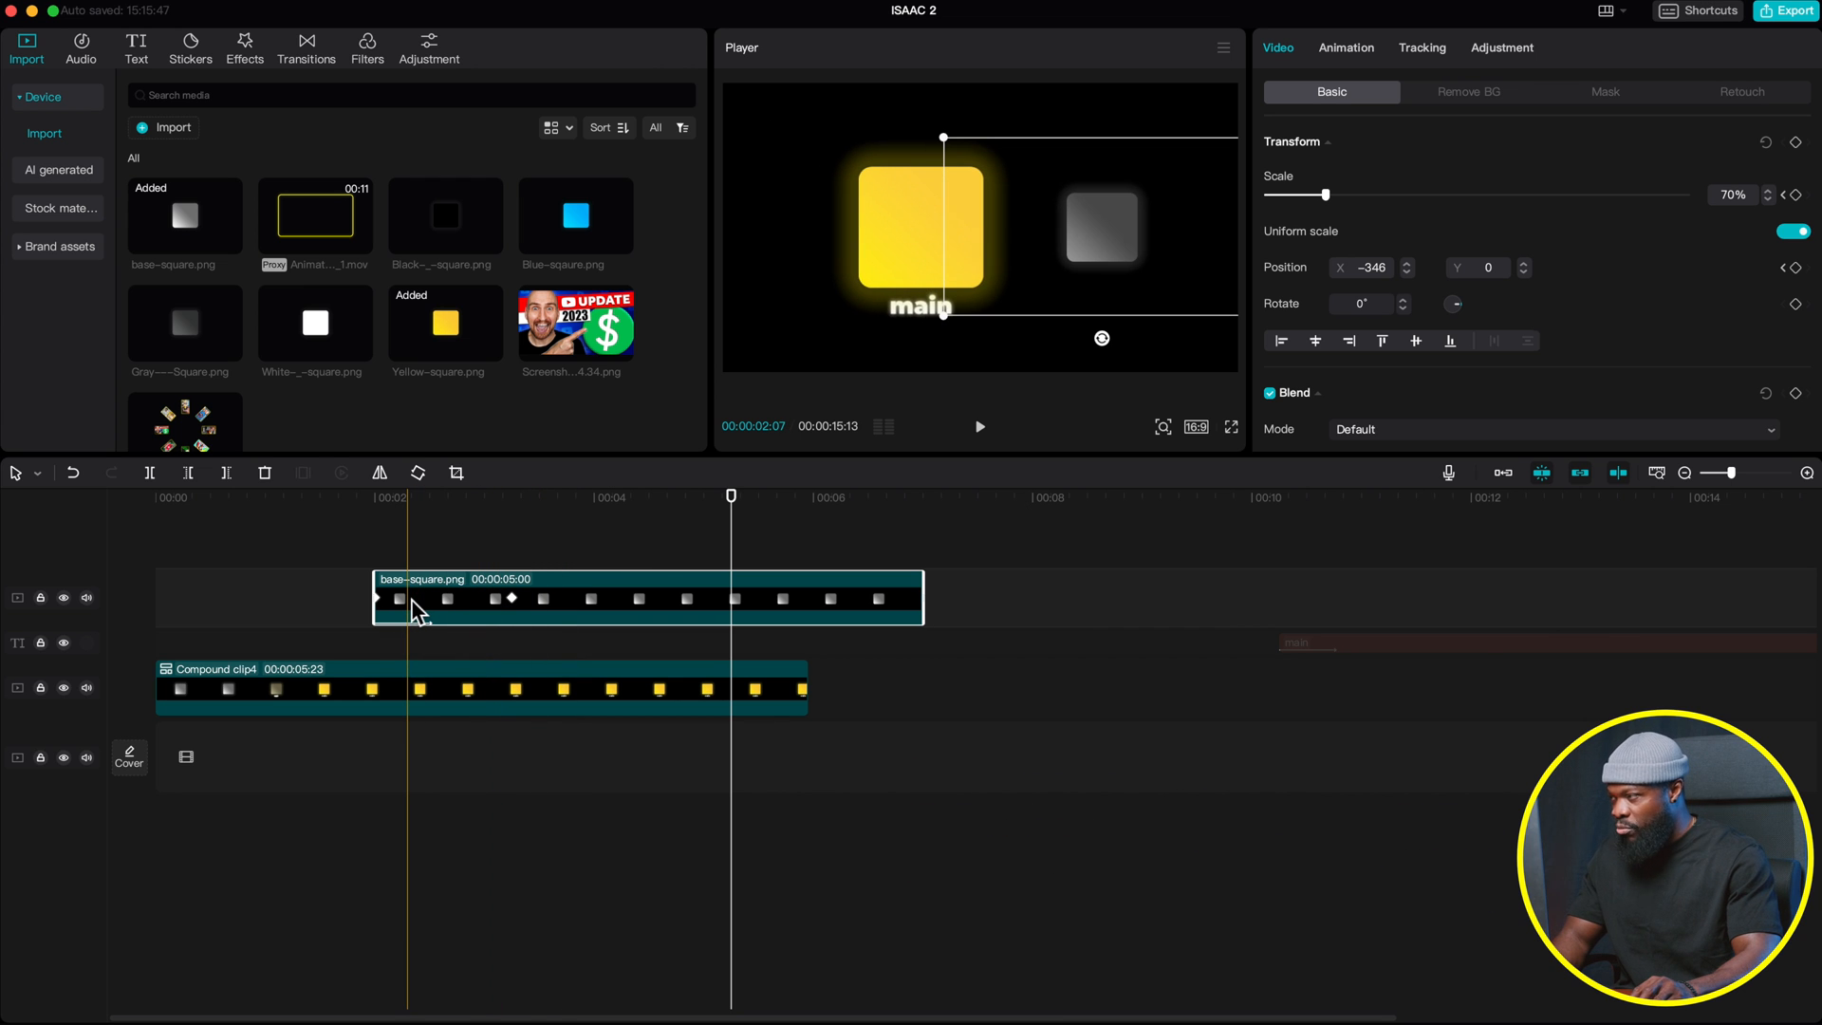
Duplicate the base-square.png clip onto a track above and move the copy to start at 00:00:02:07
{"action": "left_click_drag", "start_coordinate": [412, 600], "coordinate": [408, 556]}
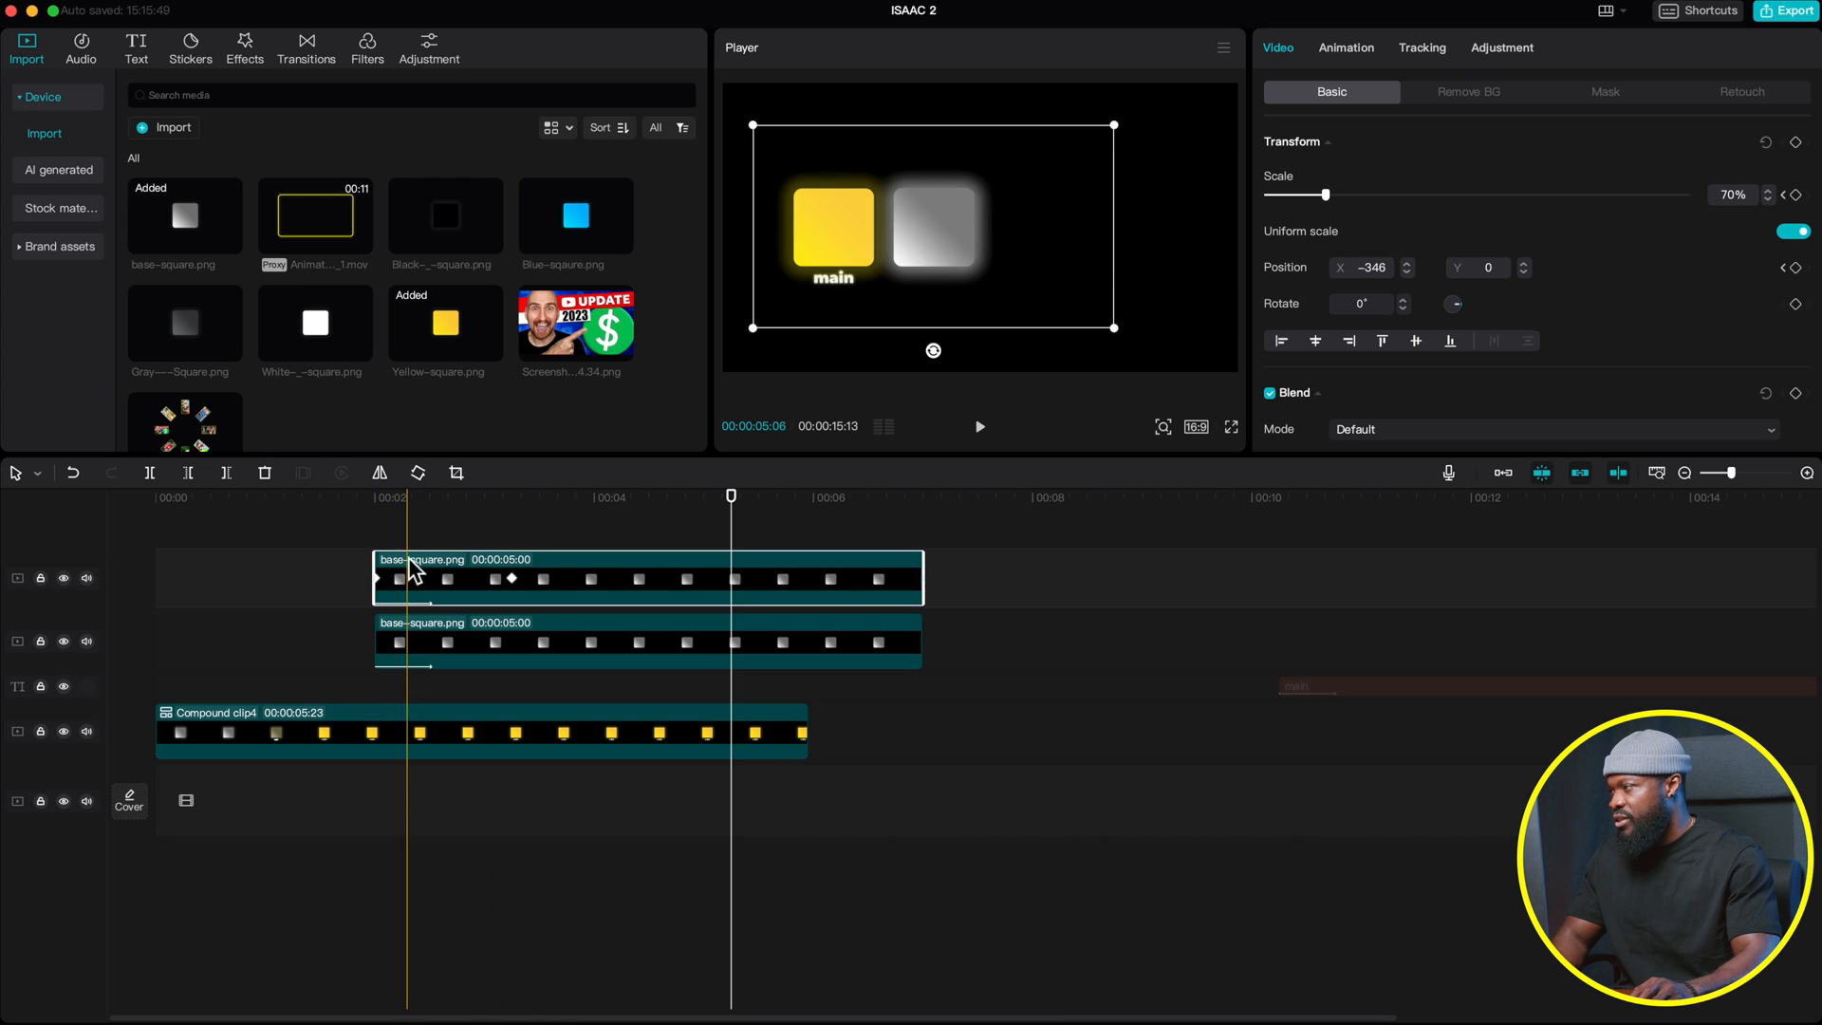
{"action": "left_click", "coordinate": [402, 574]}
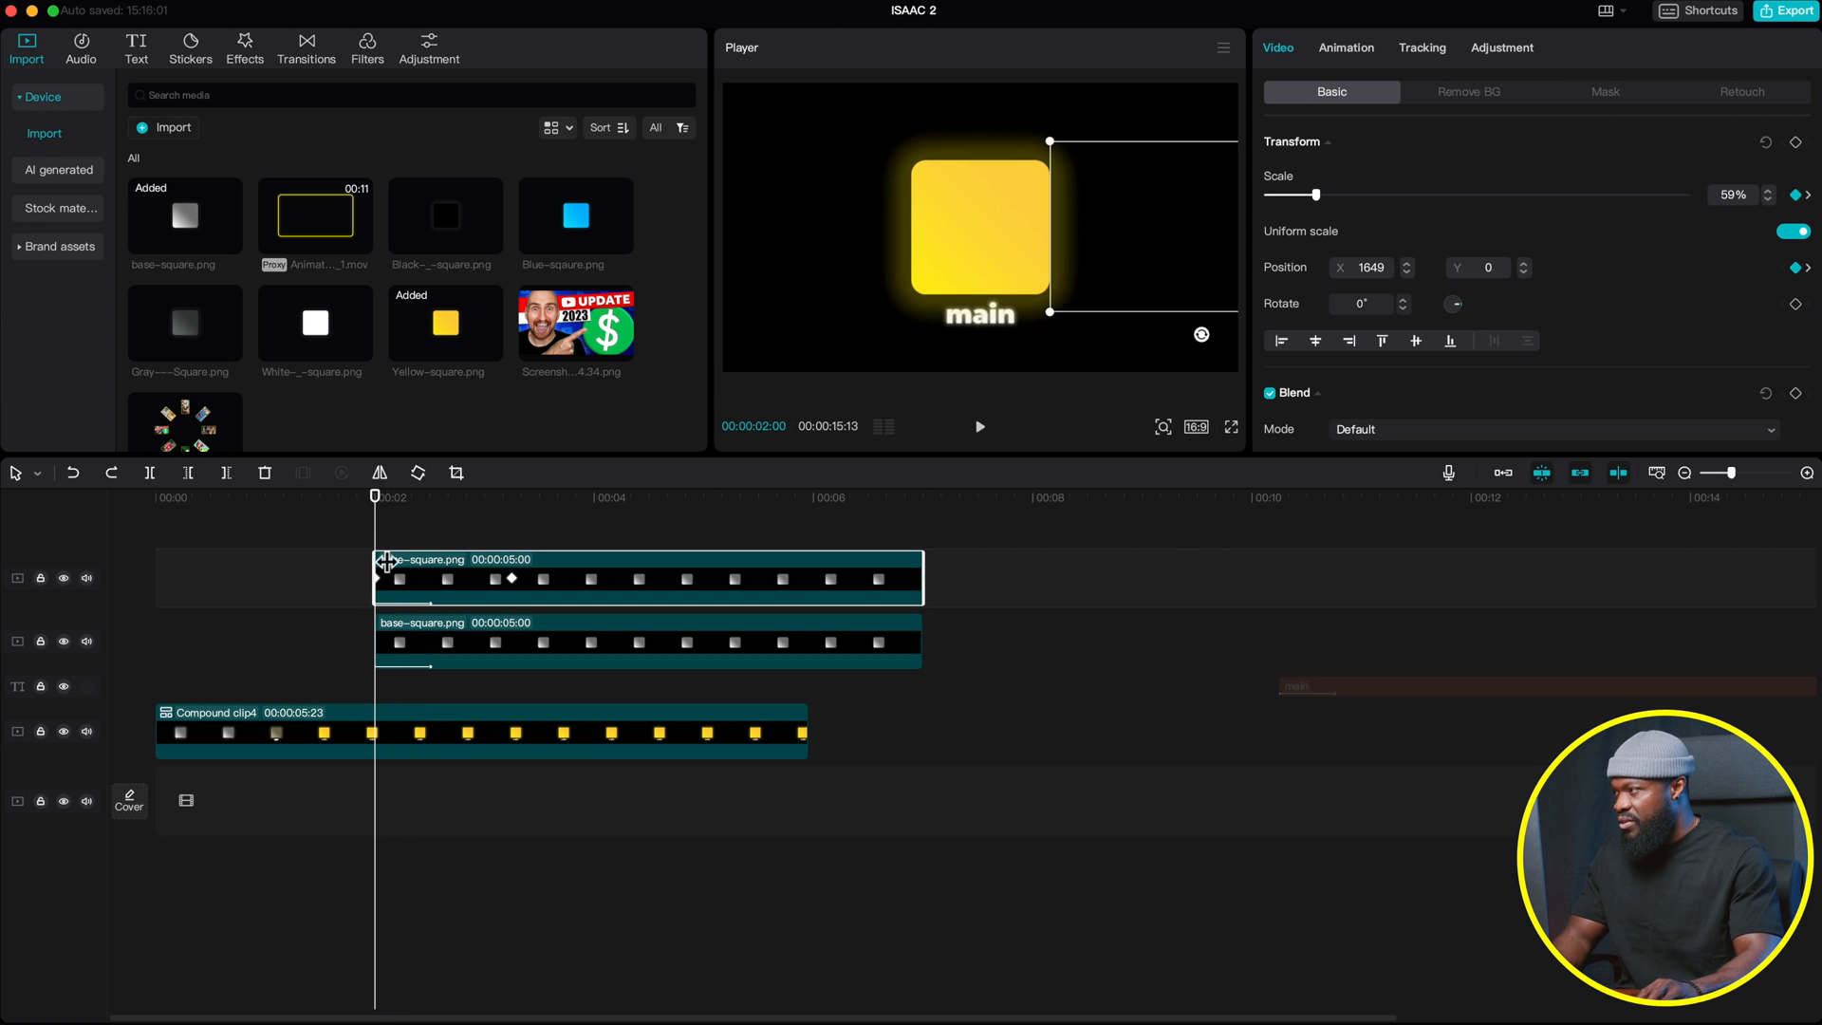
{"action": "left_click_drag", "start_coordinate": [383, 514], "coordinate": [409, 515]}
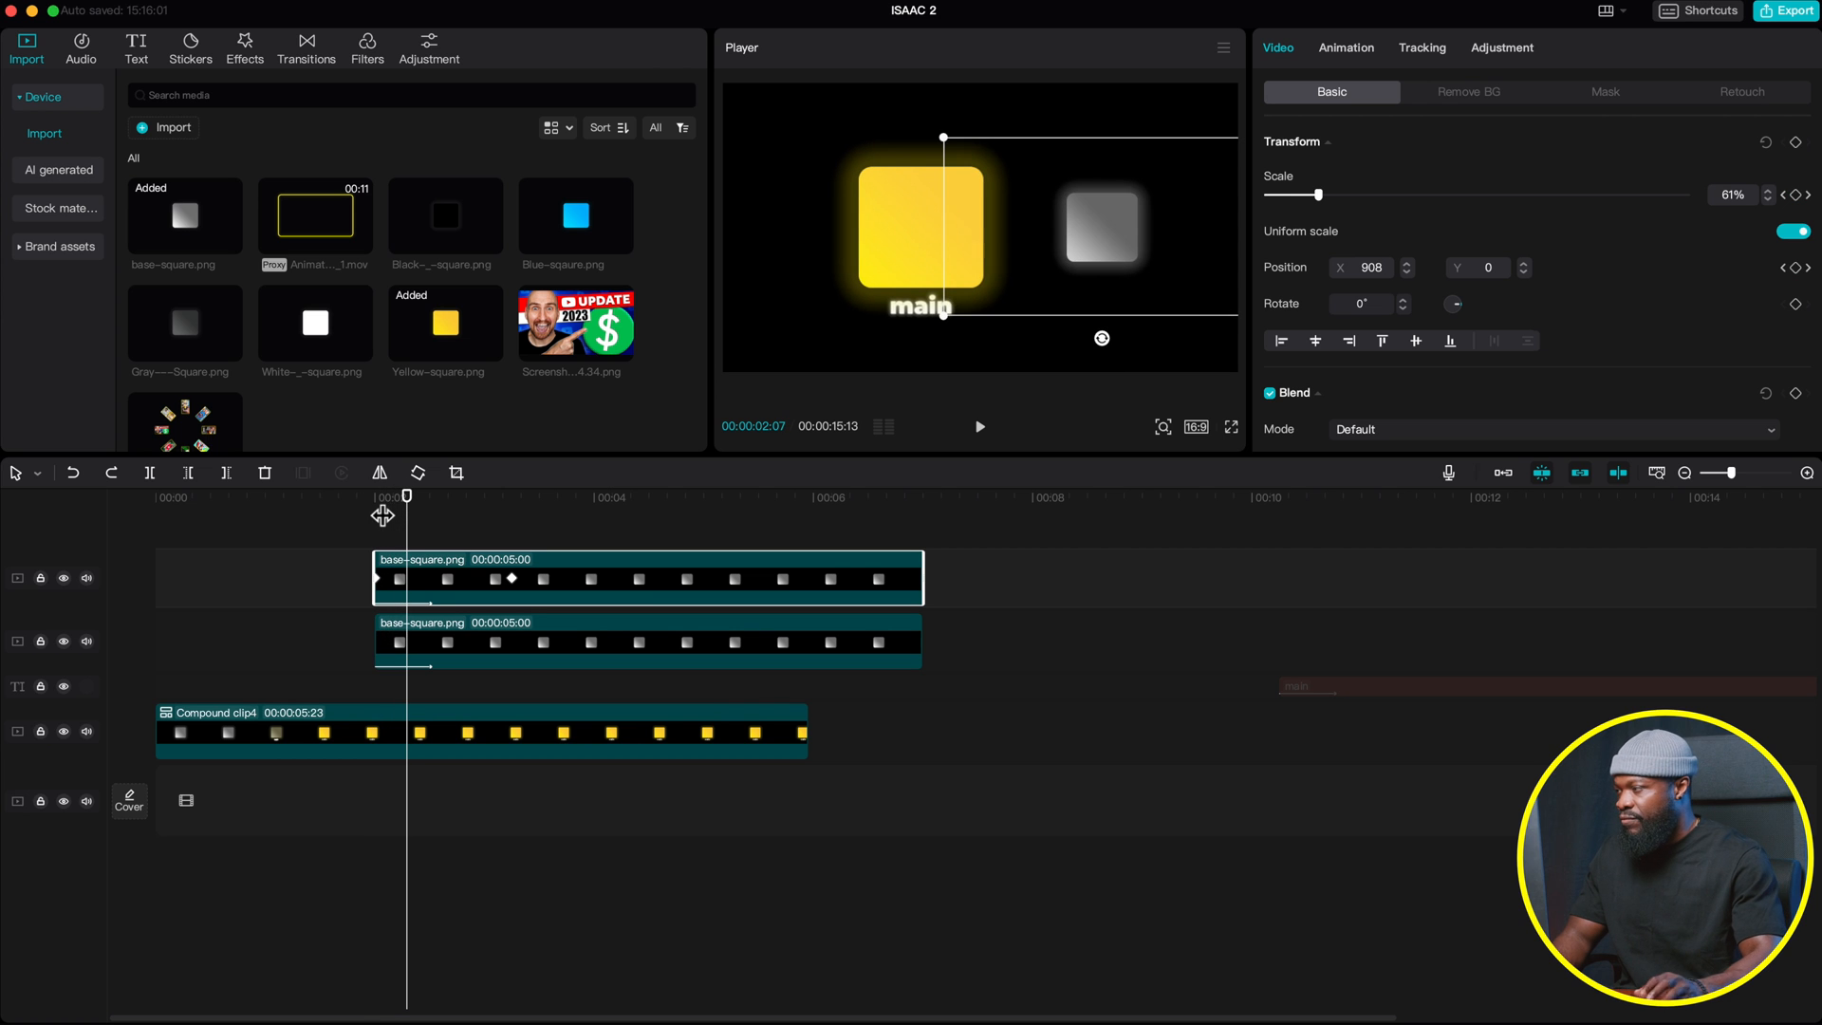
{"action": "left_click_drag", "start_coordinate": [424, 598], "coordinate": [448, 585]}
Move the duplicate base-square.png clip's second keyframe to 00:00:03:06 and position its square beside the first gray one at X 403
{"action": "left_click", "coordinate": [497, 660]}
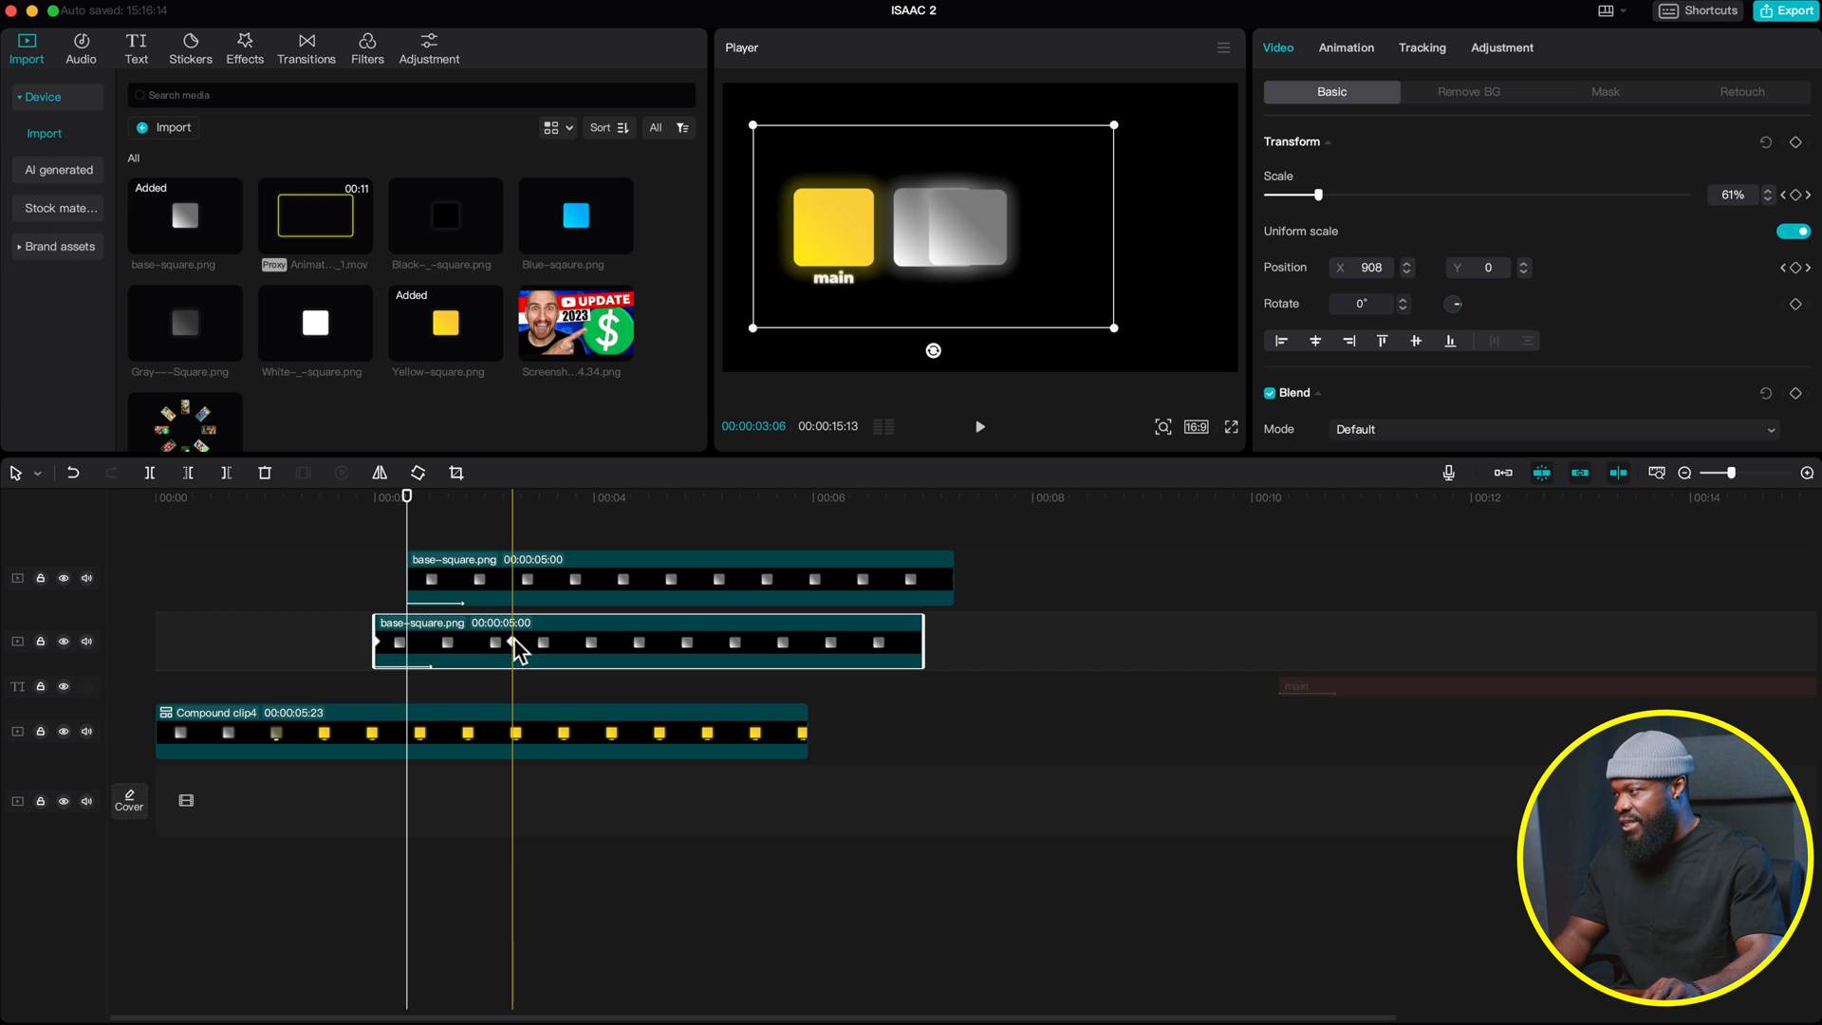
{"action": "left_click", "coordinate": [514, 494]}
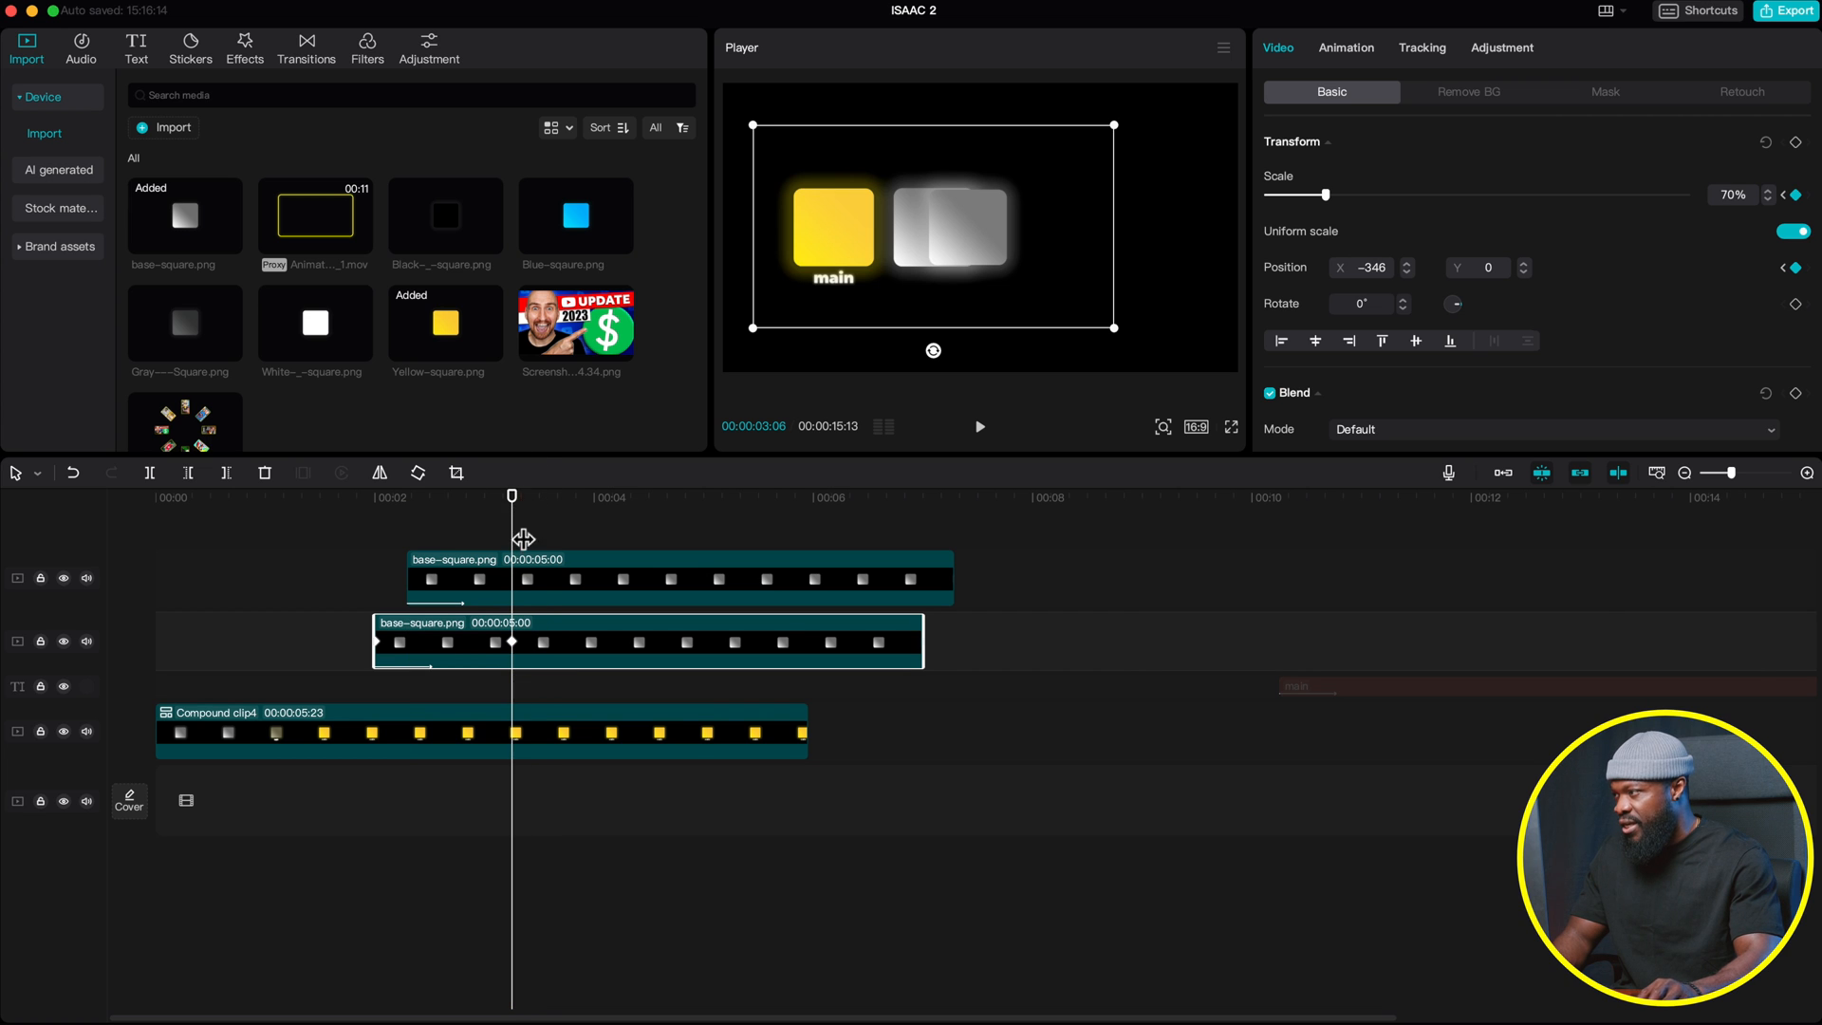
{"action": "left_click", "coordinate": [528, 582]}
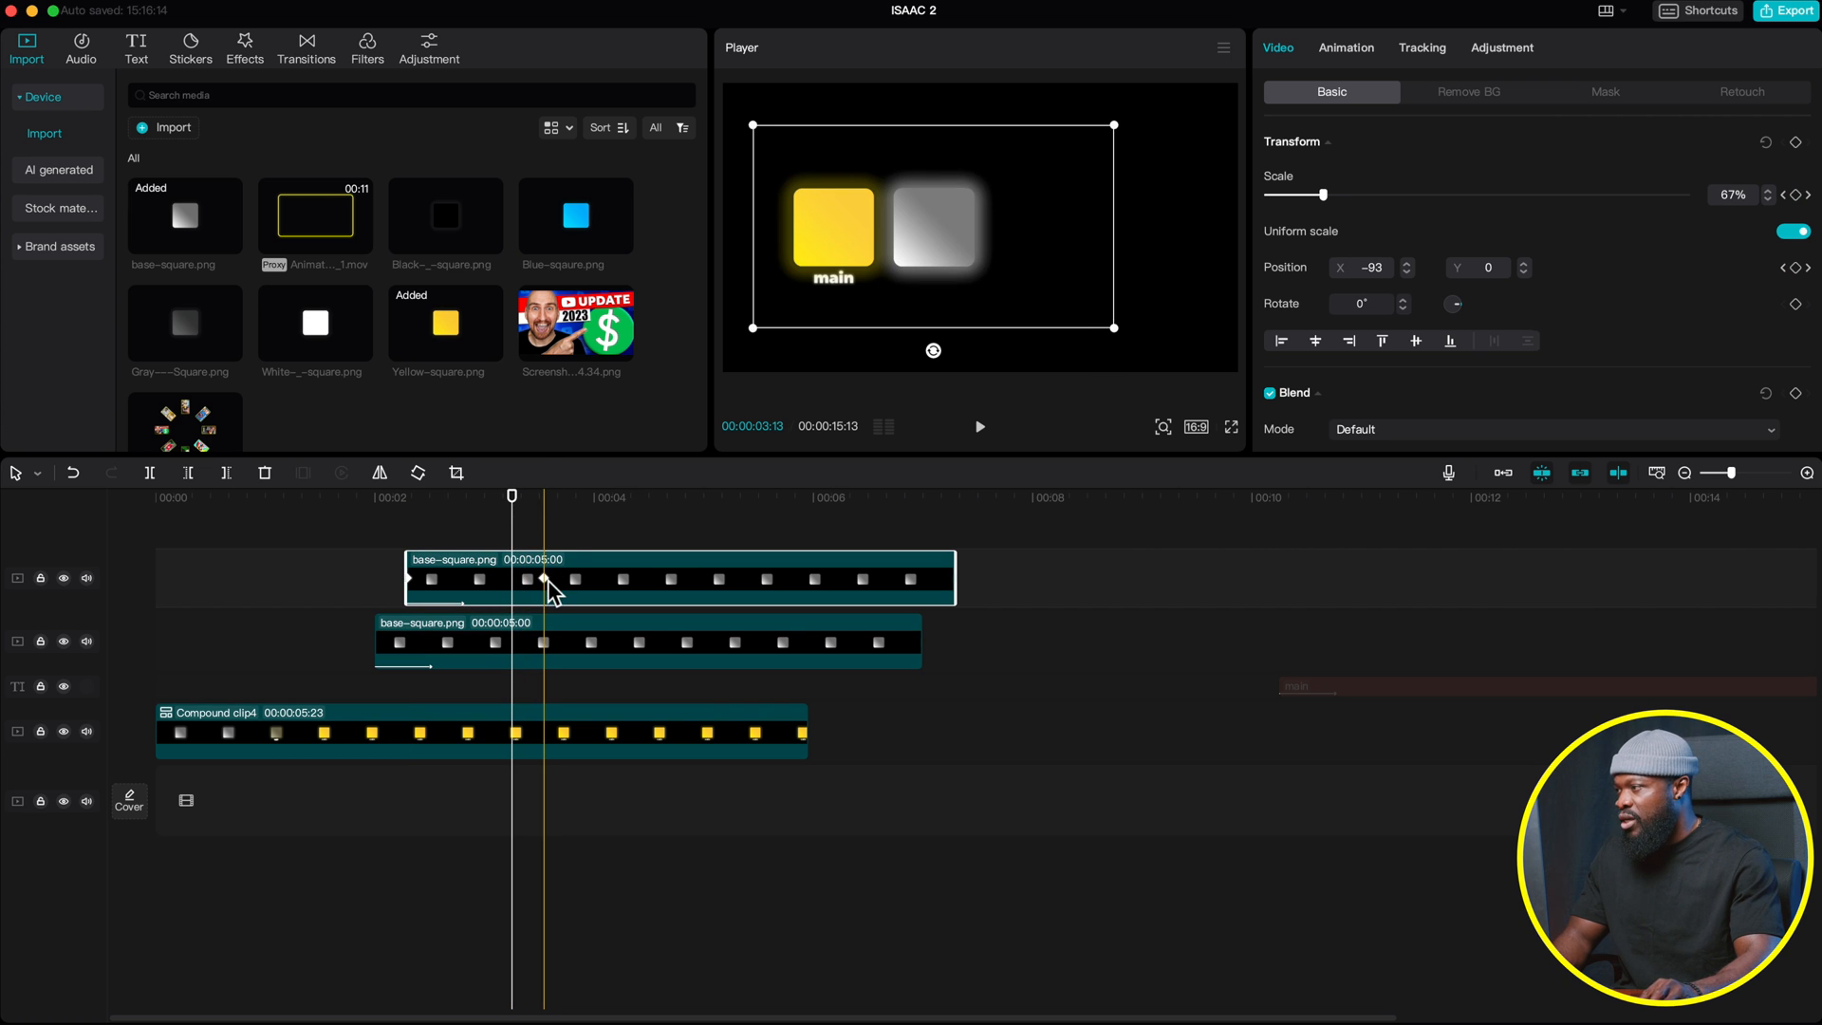
{"action": "left_click", "coordinate": [526, 580]}
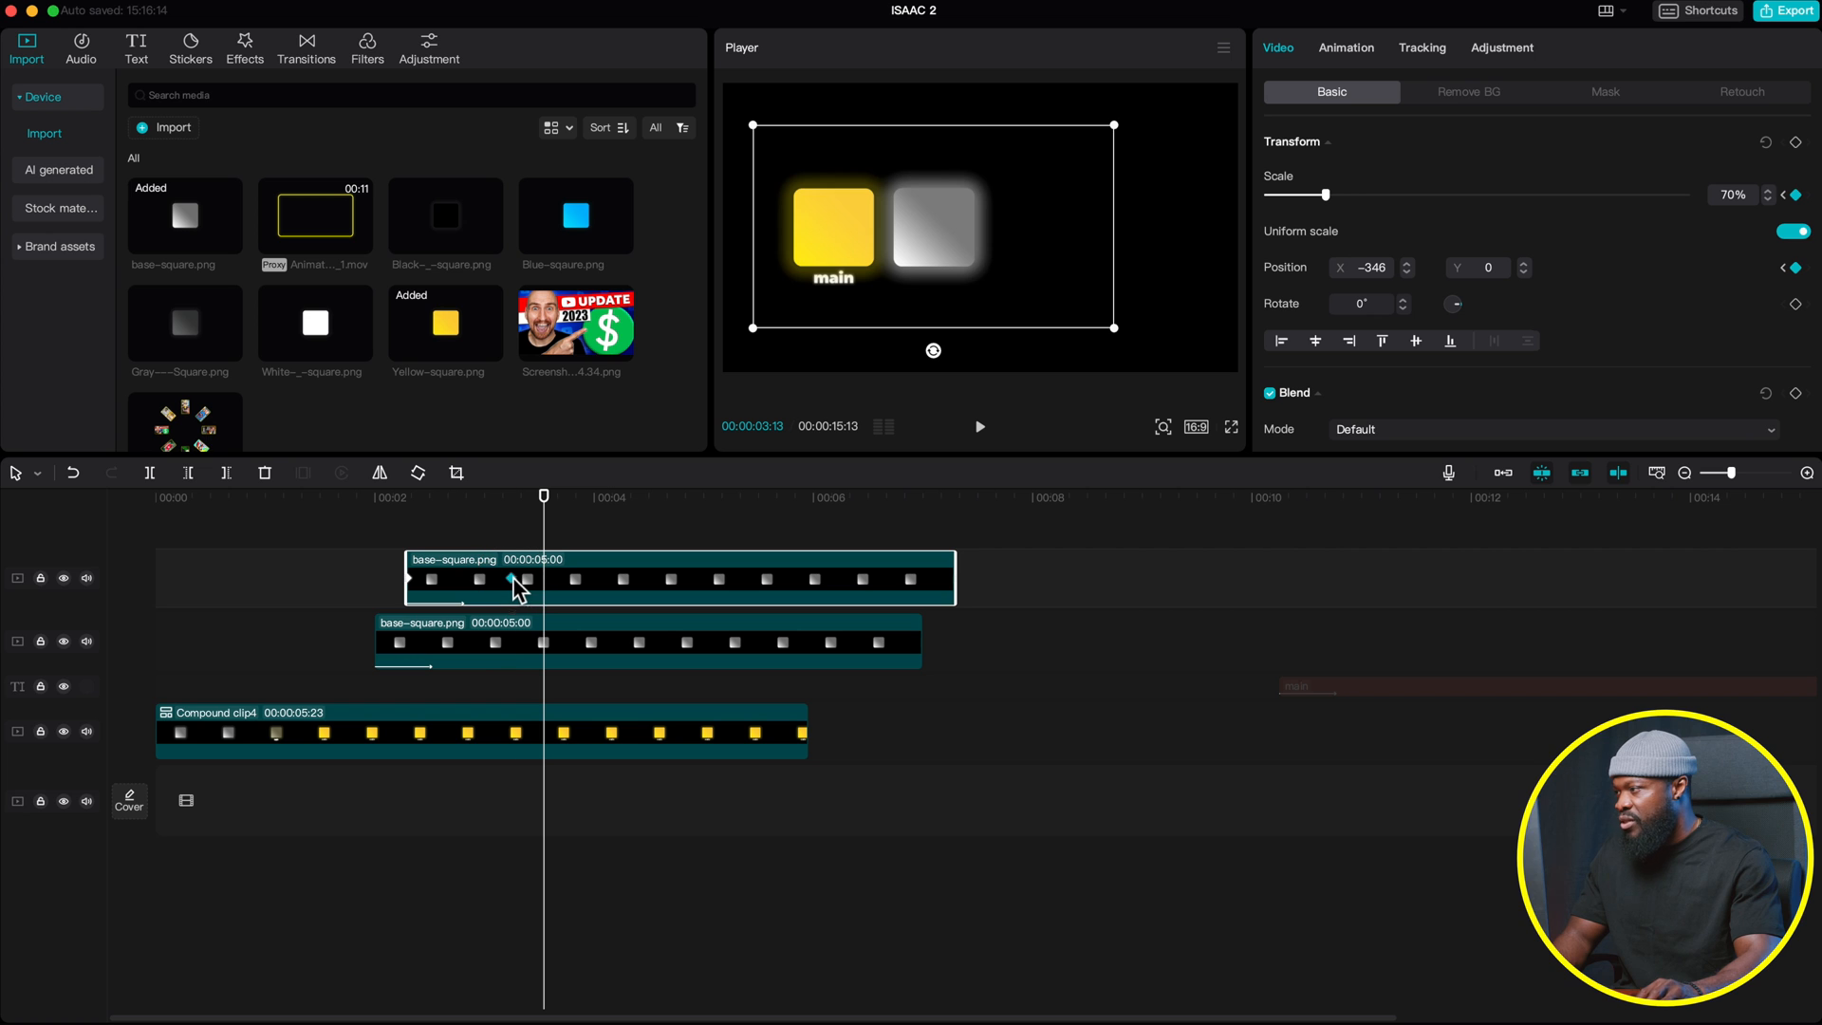
{"action": "left_click", "coordinate": [511, 490]}
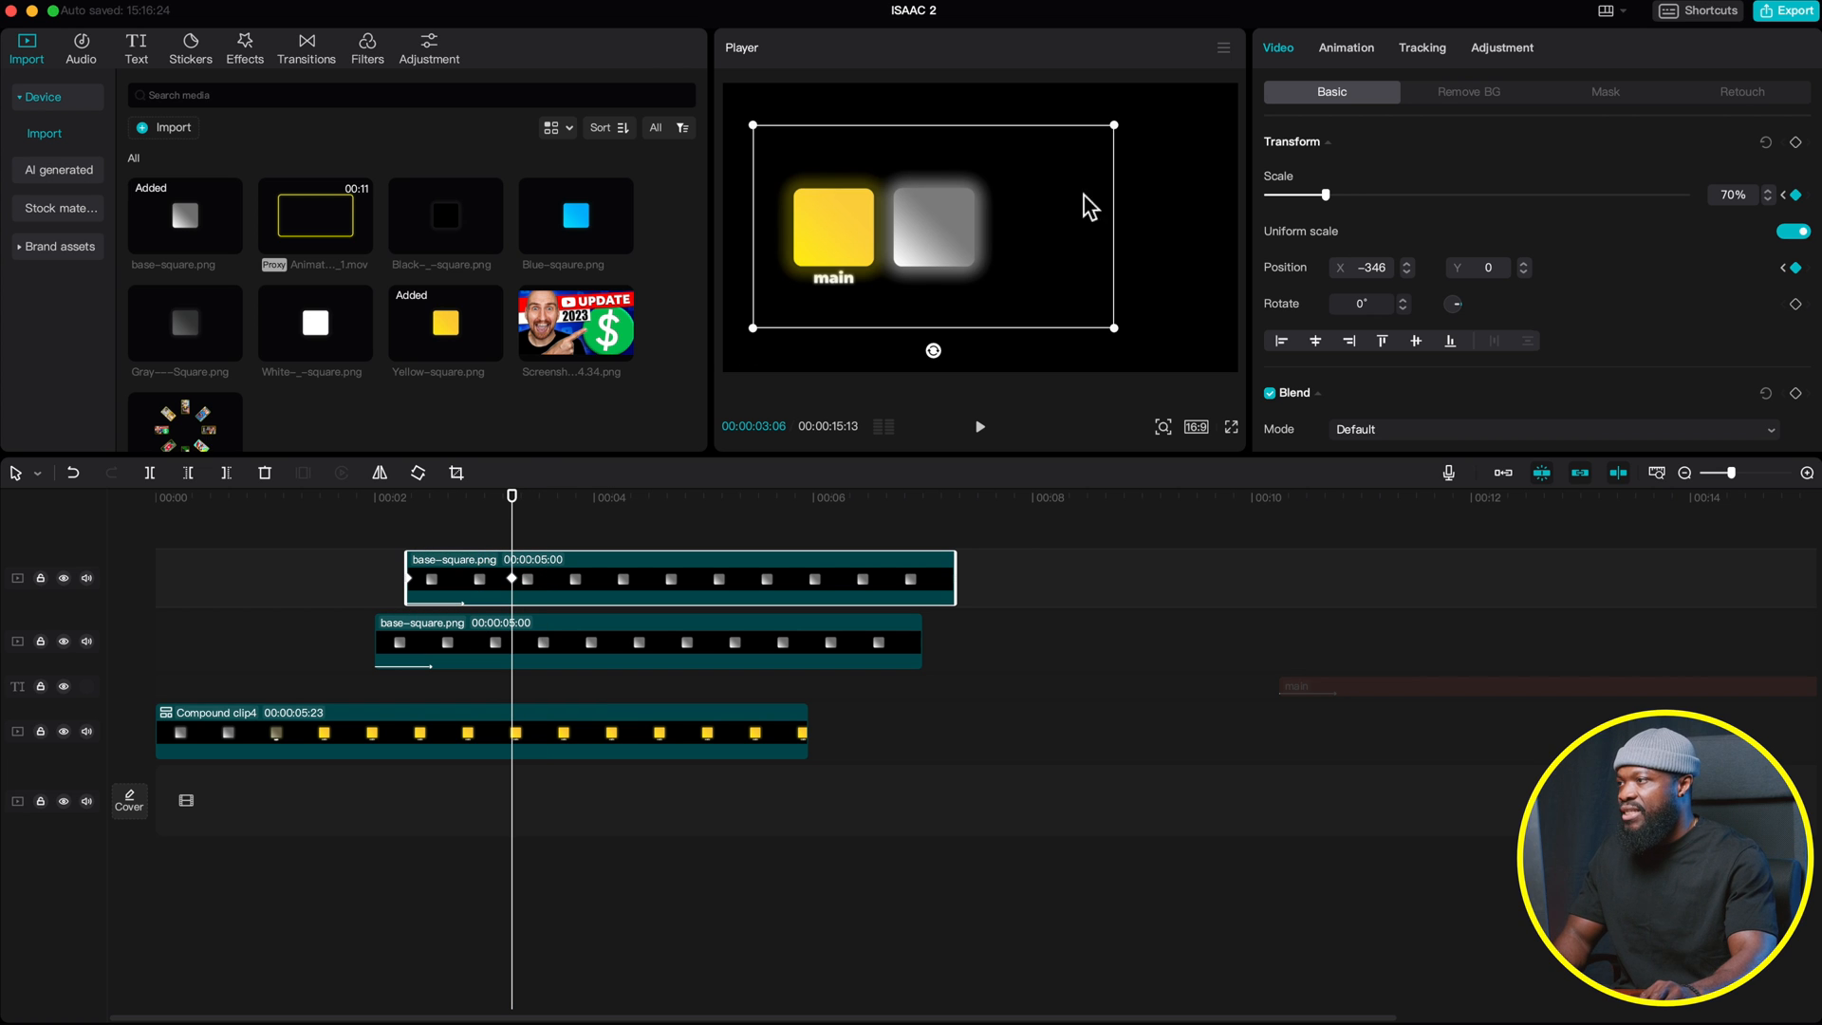
{"action": "left_click_drag", "start_coordinate": [946, 232], "coordinate": [1044, 236]}
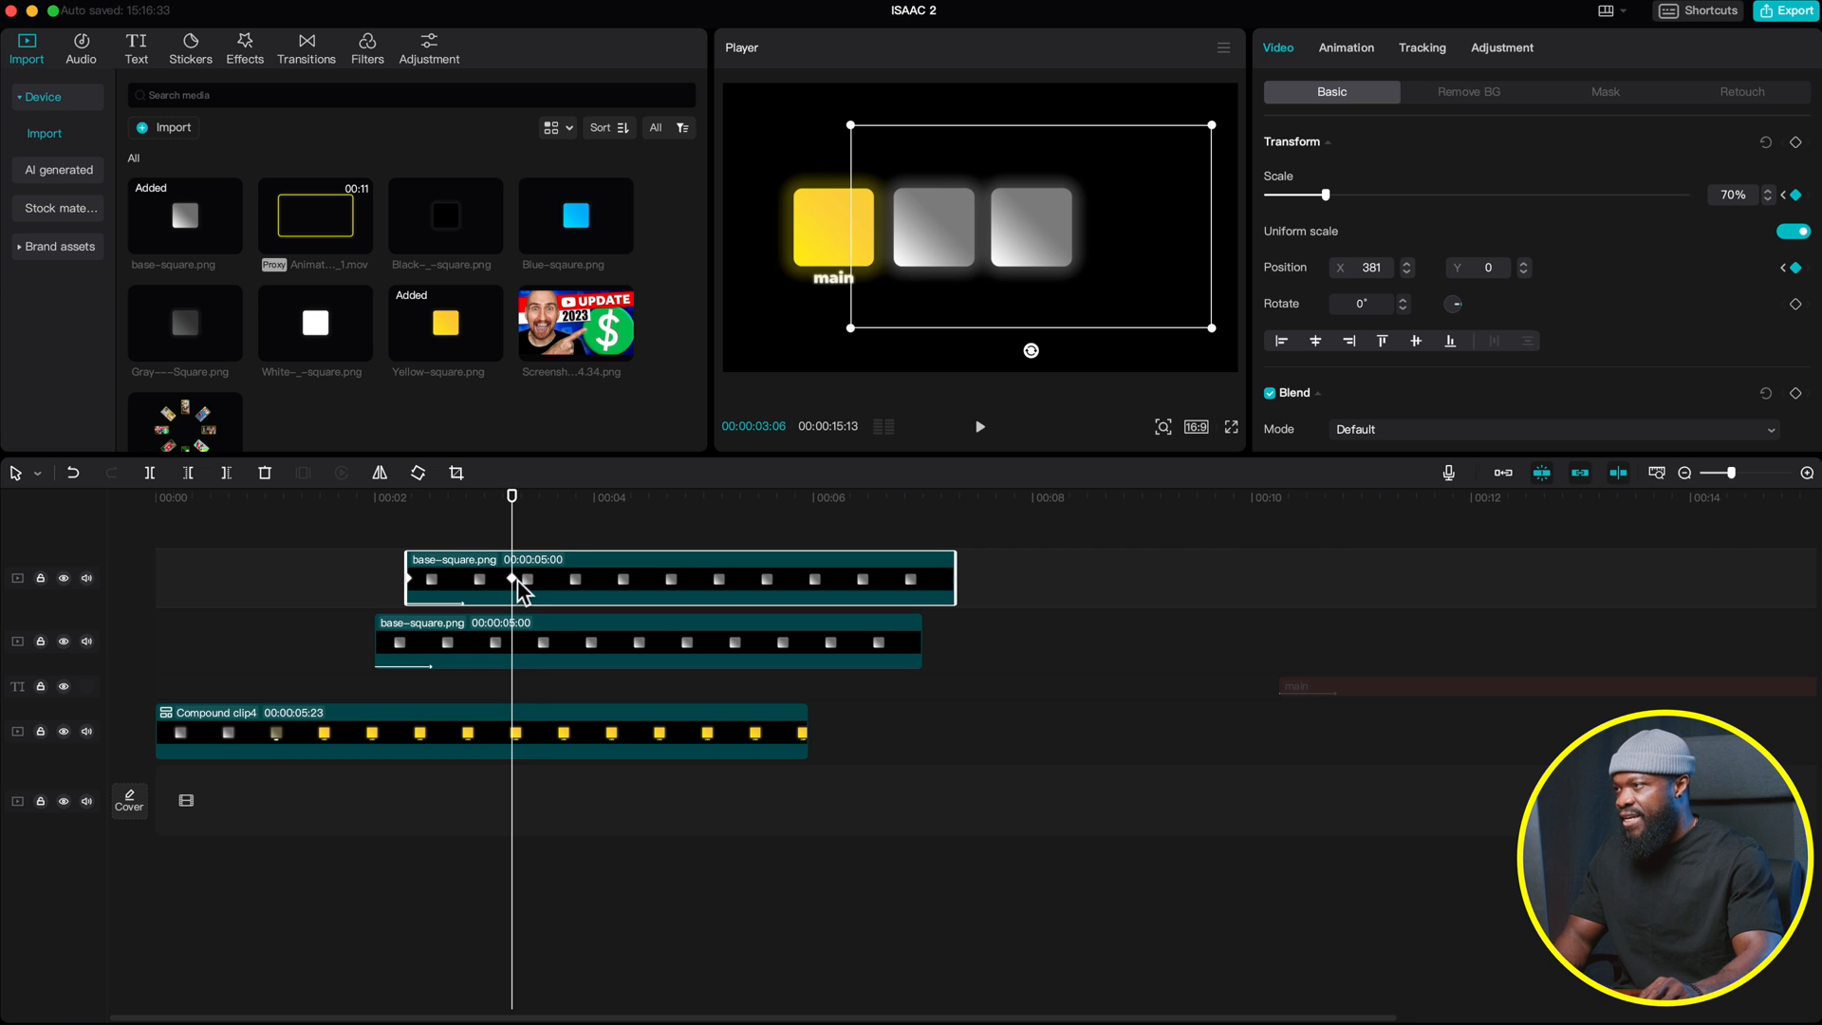
{"action": "left_click_drag", "start_coordinate": [1007, 258], "coordinate": [1012, 253]}
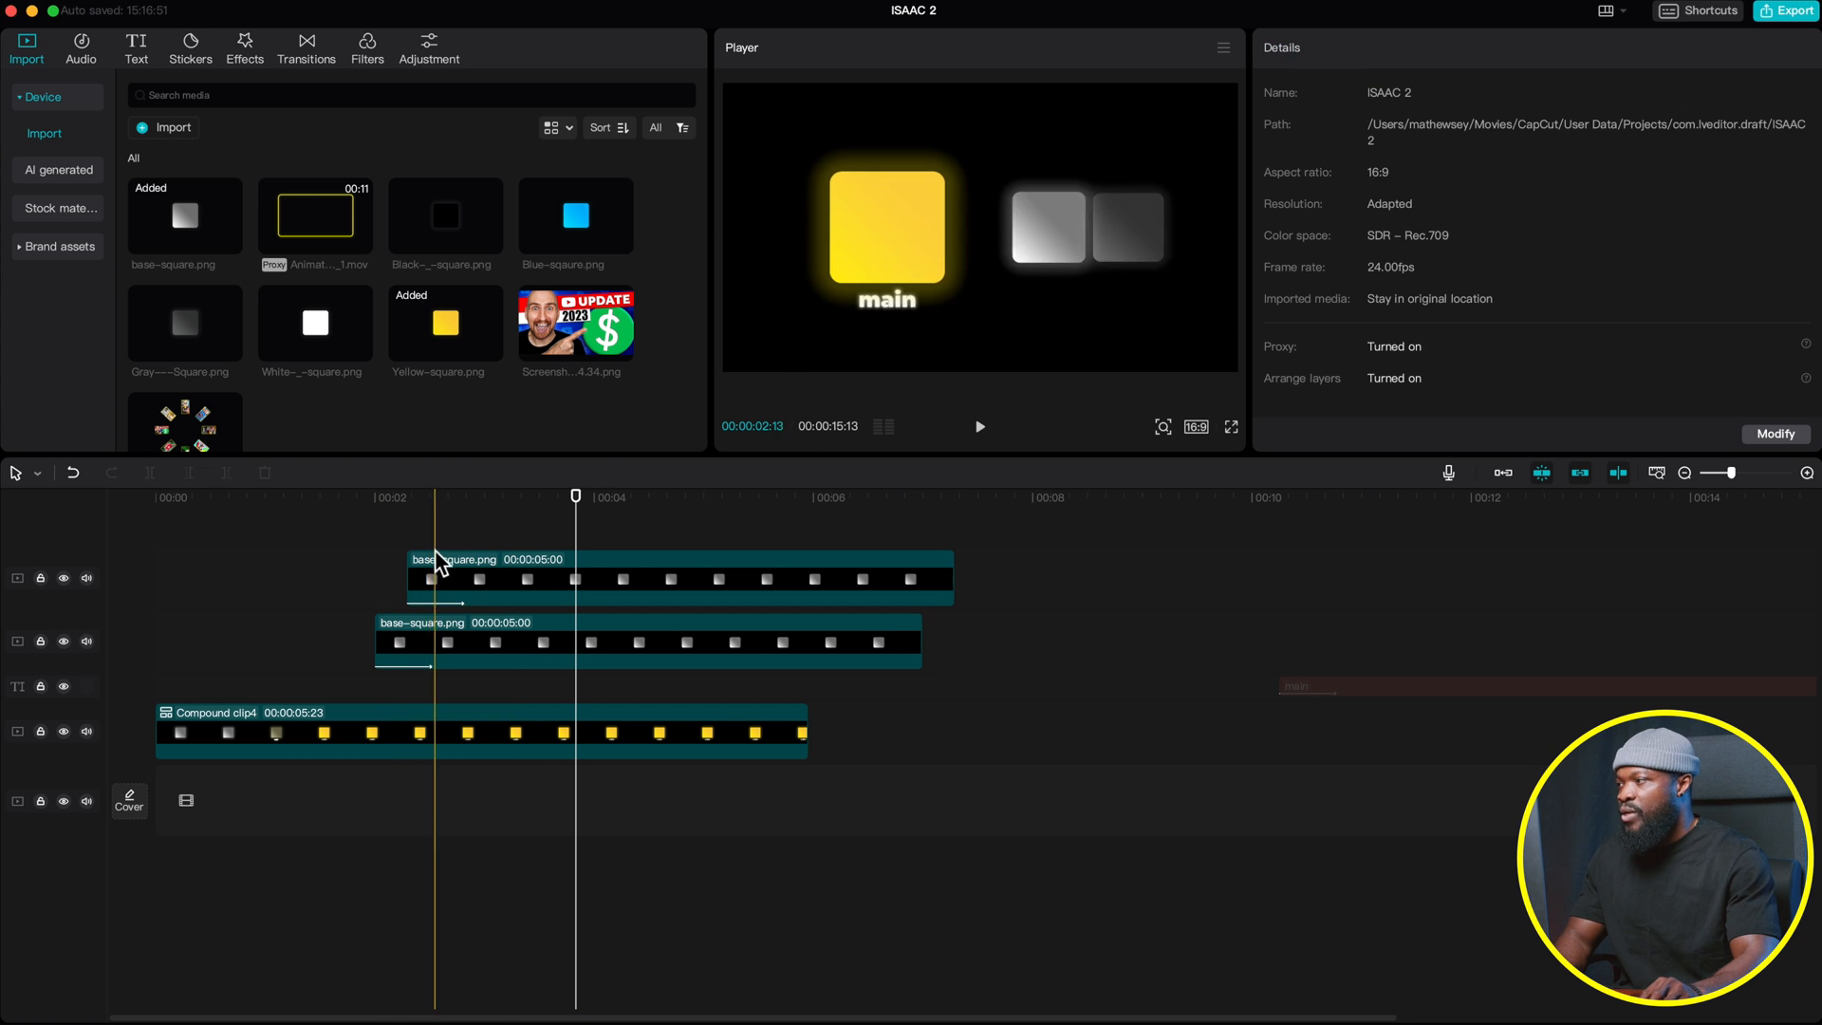
Duplicate the second base-square.png clip onto a new track above and move the copy to start at 00:00:02:13
{"action": "left_click", "coordinate": [443, 575]}
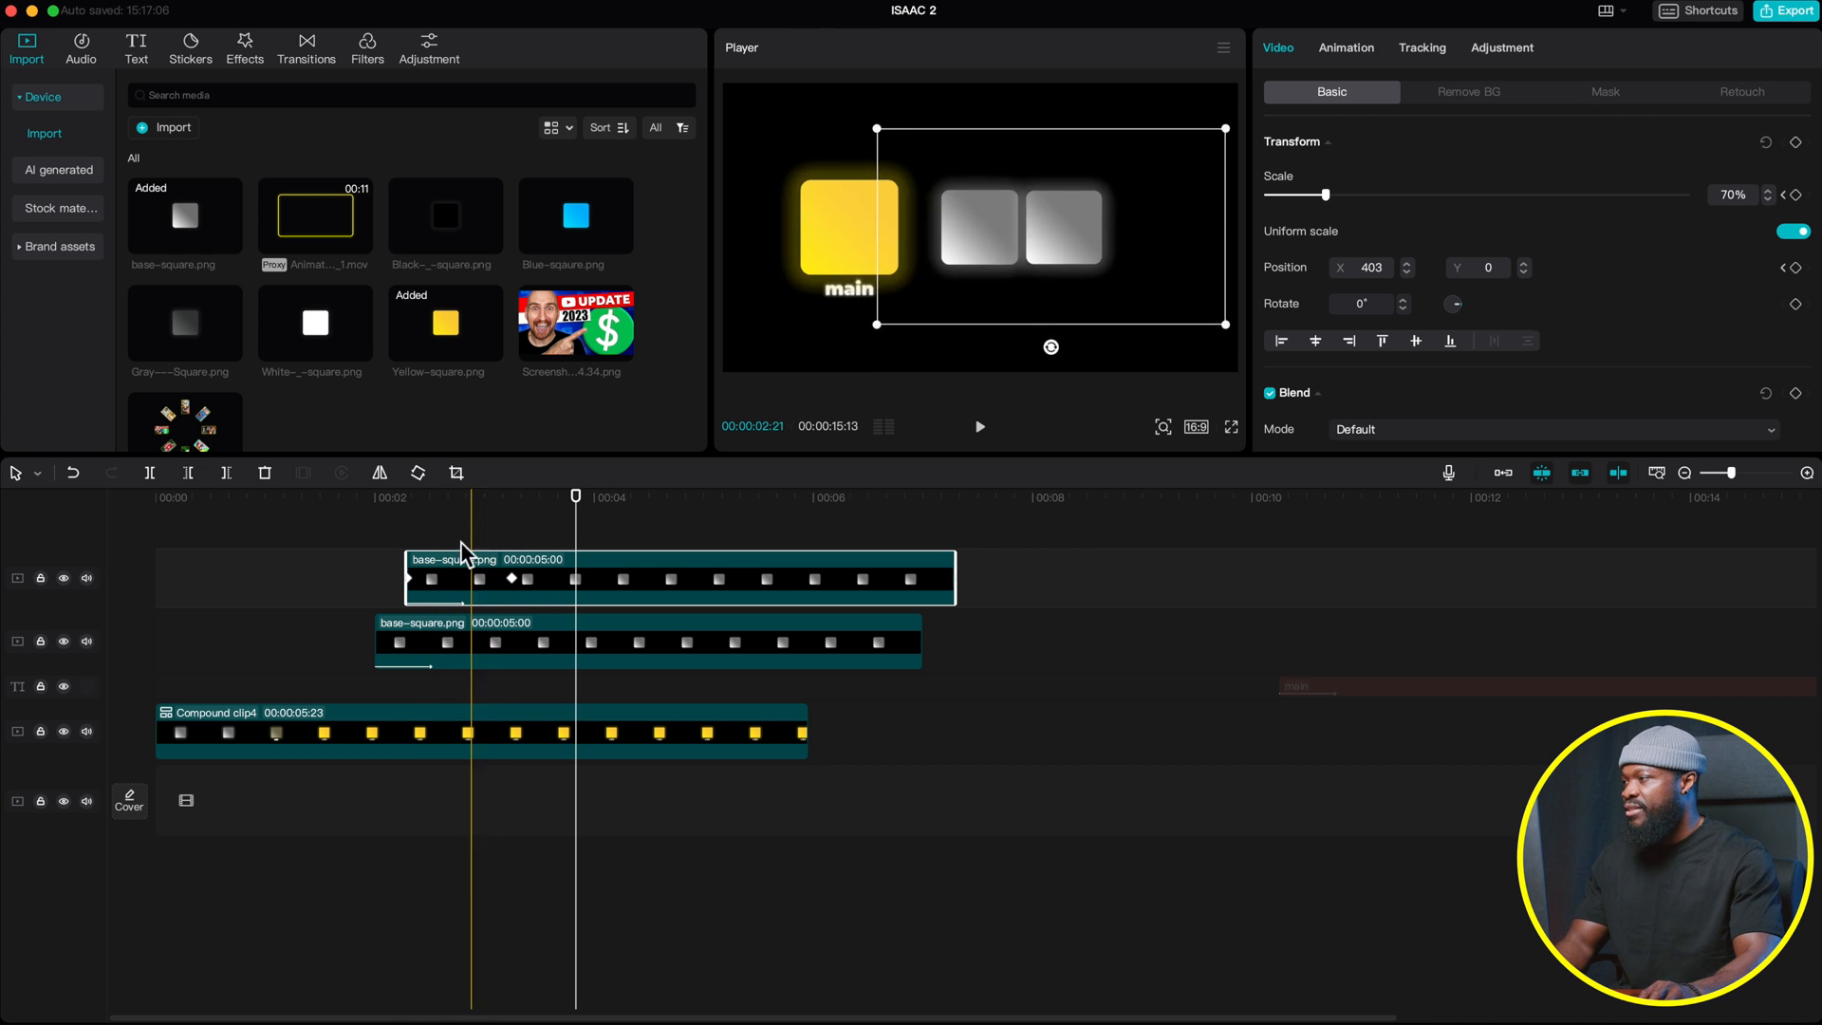
{"action": "left_click_drag", "start_coordinate": [444, 583], "coordinate": [448, 528]}
{"action": "left_click", "coordinate": [412, 526]}
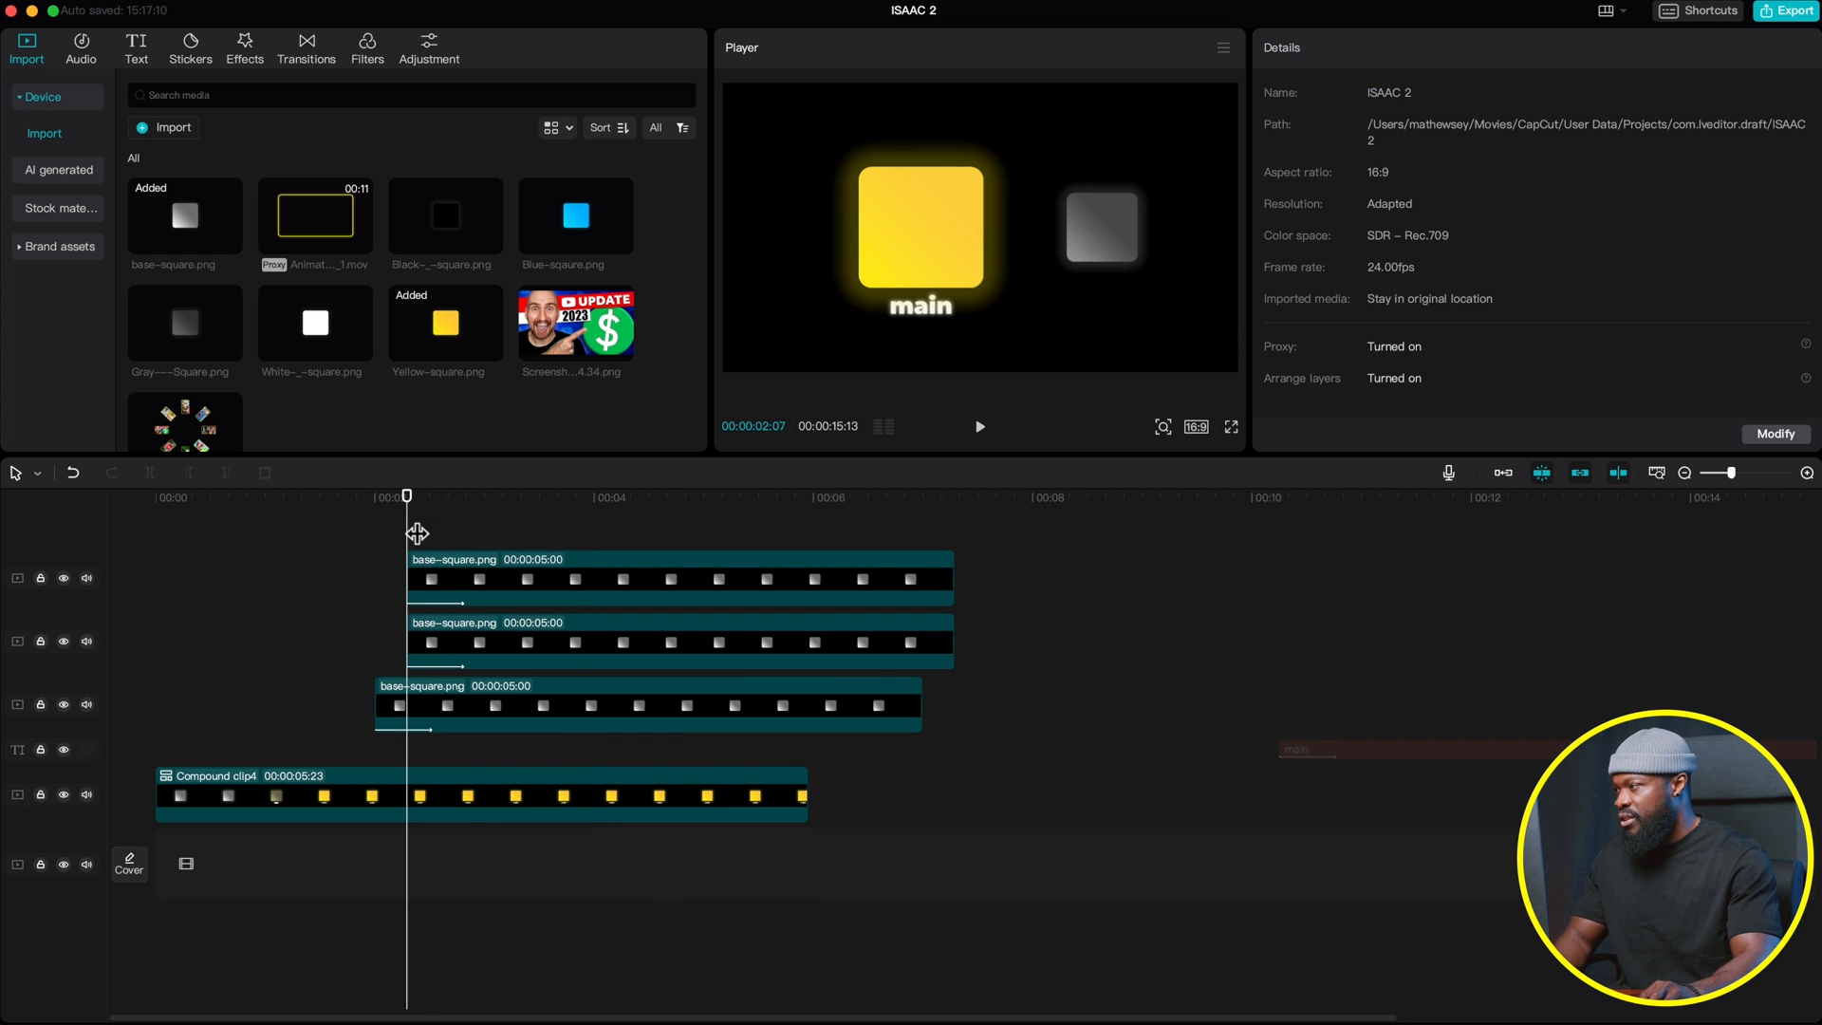
{"action": "key", "text": "Right"}
{"action": "key", "text": "Right"}
{"action": "key", "text": "Right"}
{"action": "key", "text": "Right"}
{"action": "key", "text": "Right"}
{"action": "key", "text": "Right"}
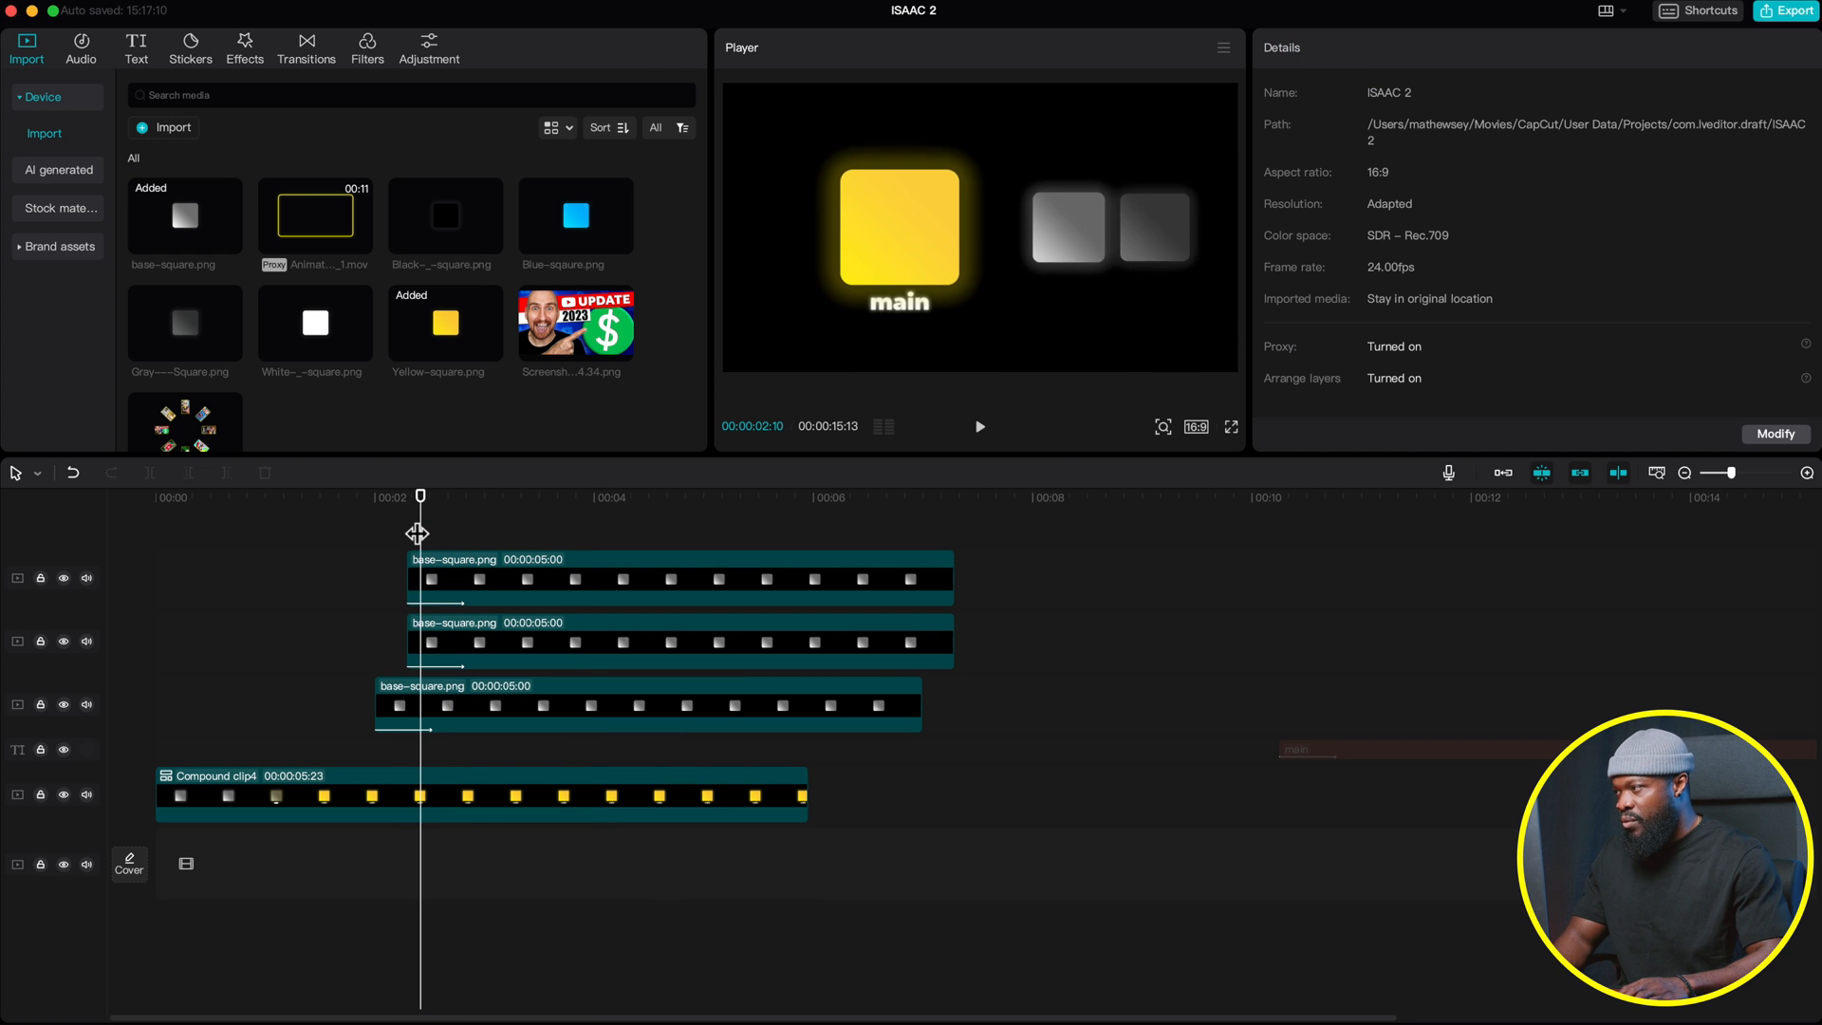
{"action": "left_click_drag", "start_coordinate": [474, 571], "coordinate": [499, 573]}
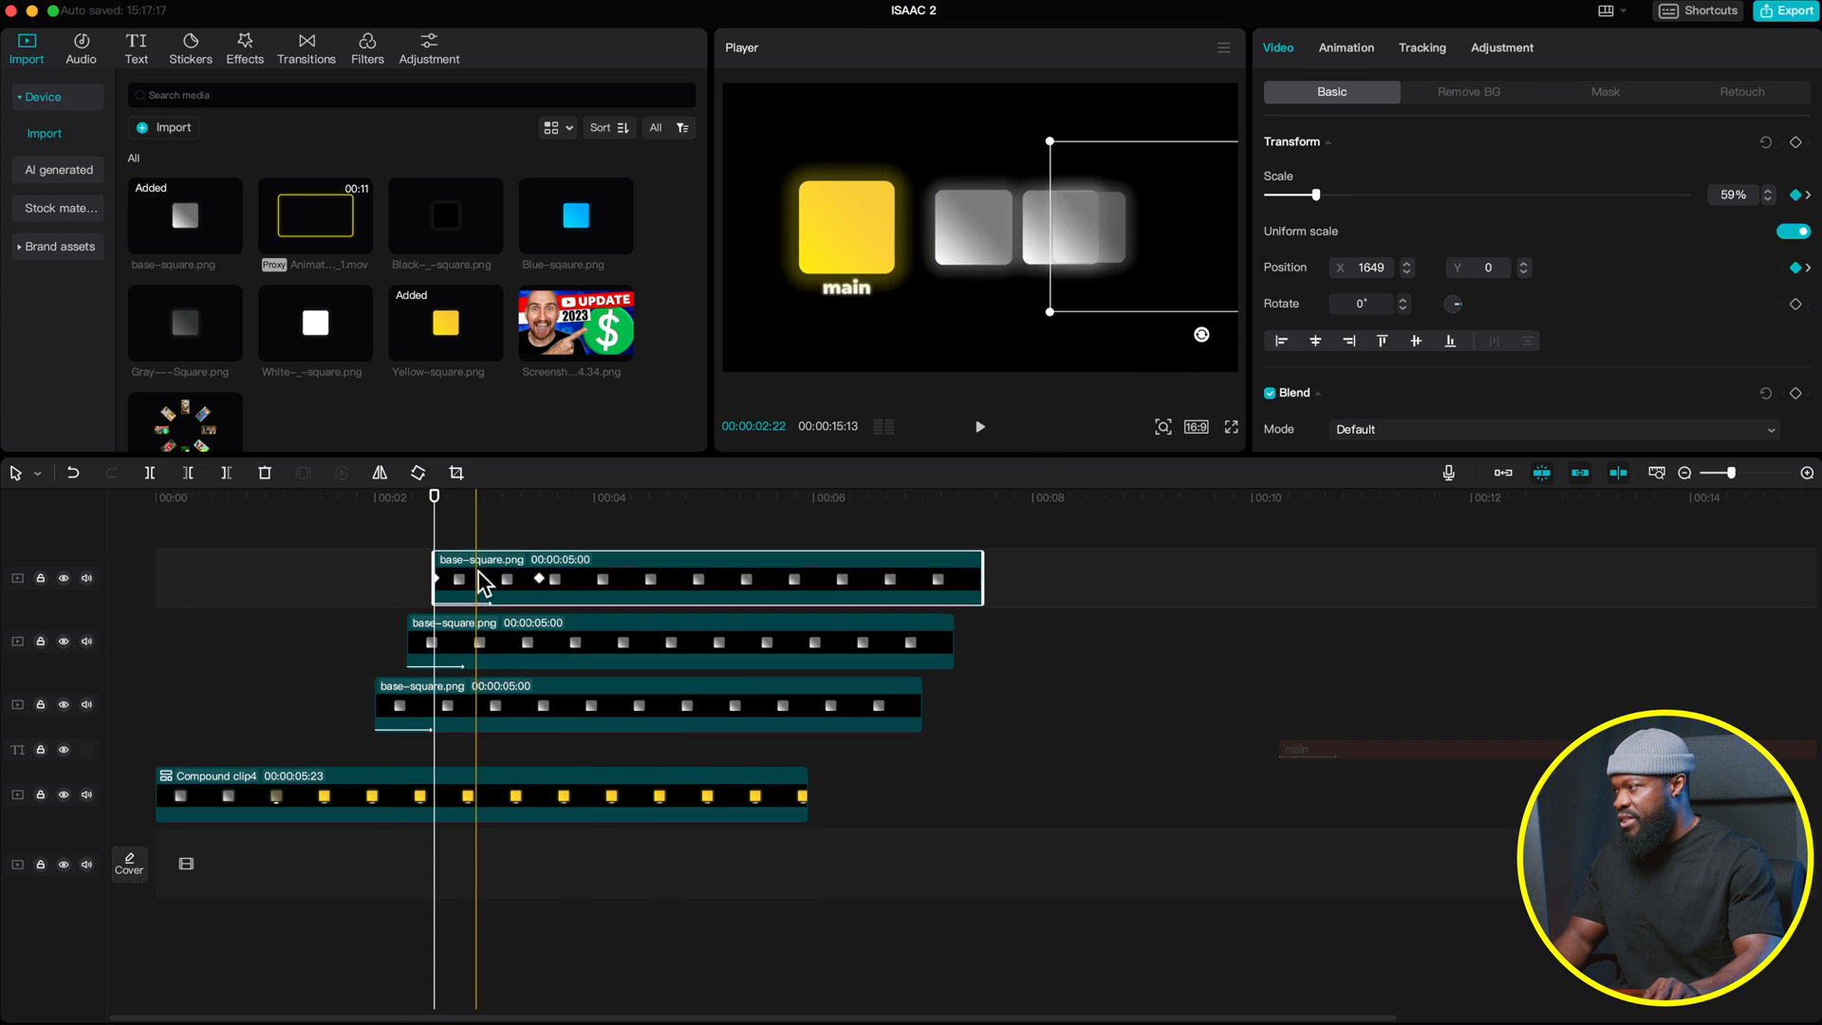
Move the third base-square.png clip's second keyframe to 00:00:03:06 and place its square to the right of the second gray square
{"action": "left_click", "coordinate": [521, 659]}
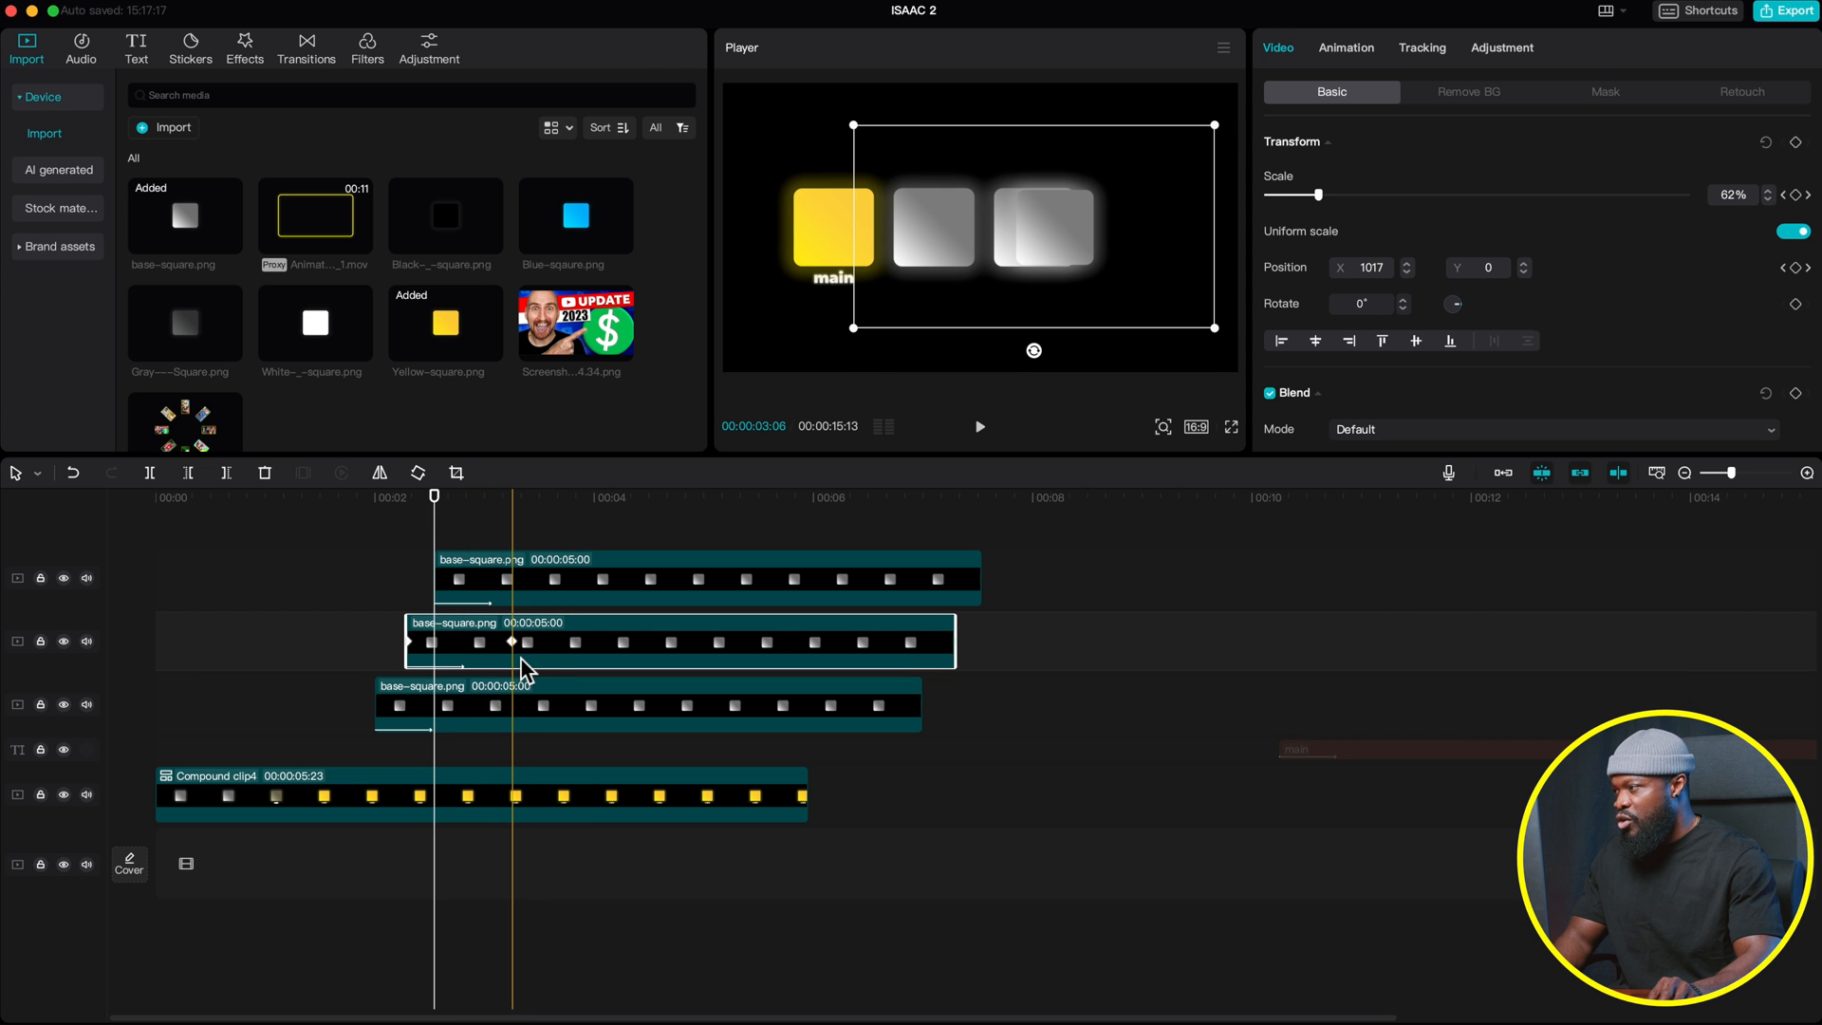
{"action": "left_click", "coordinate": [513, 495]}
{"action": "left_click", "coordinate": [521, 581]}
{"action": "left_click", "coordinate": [520, 578]}
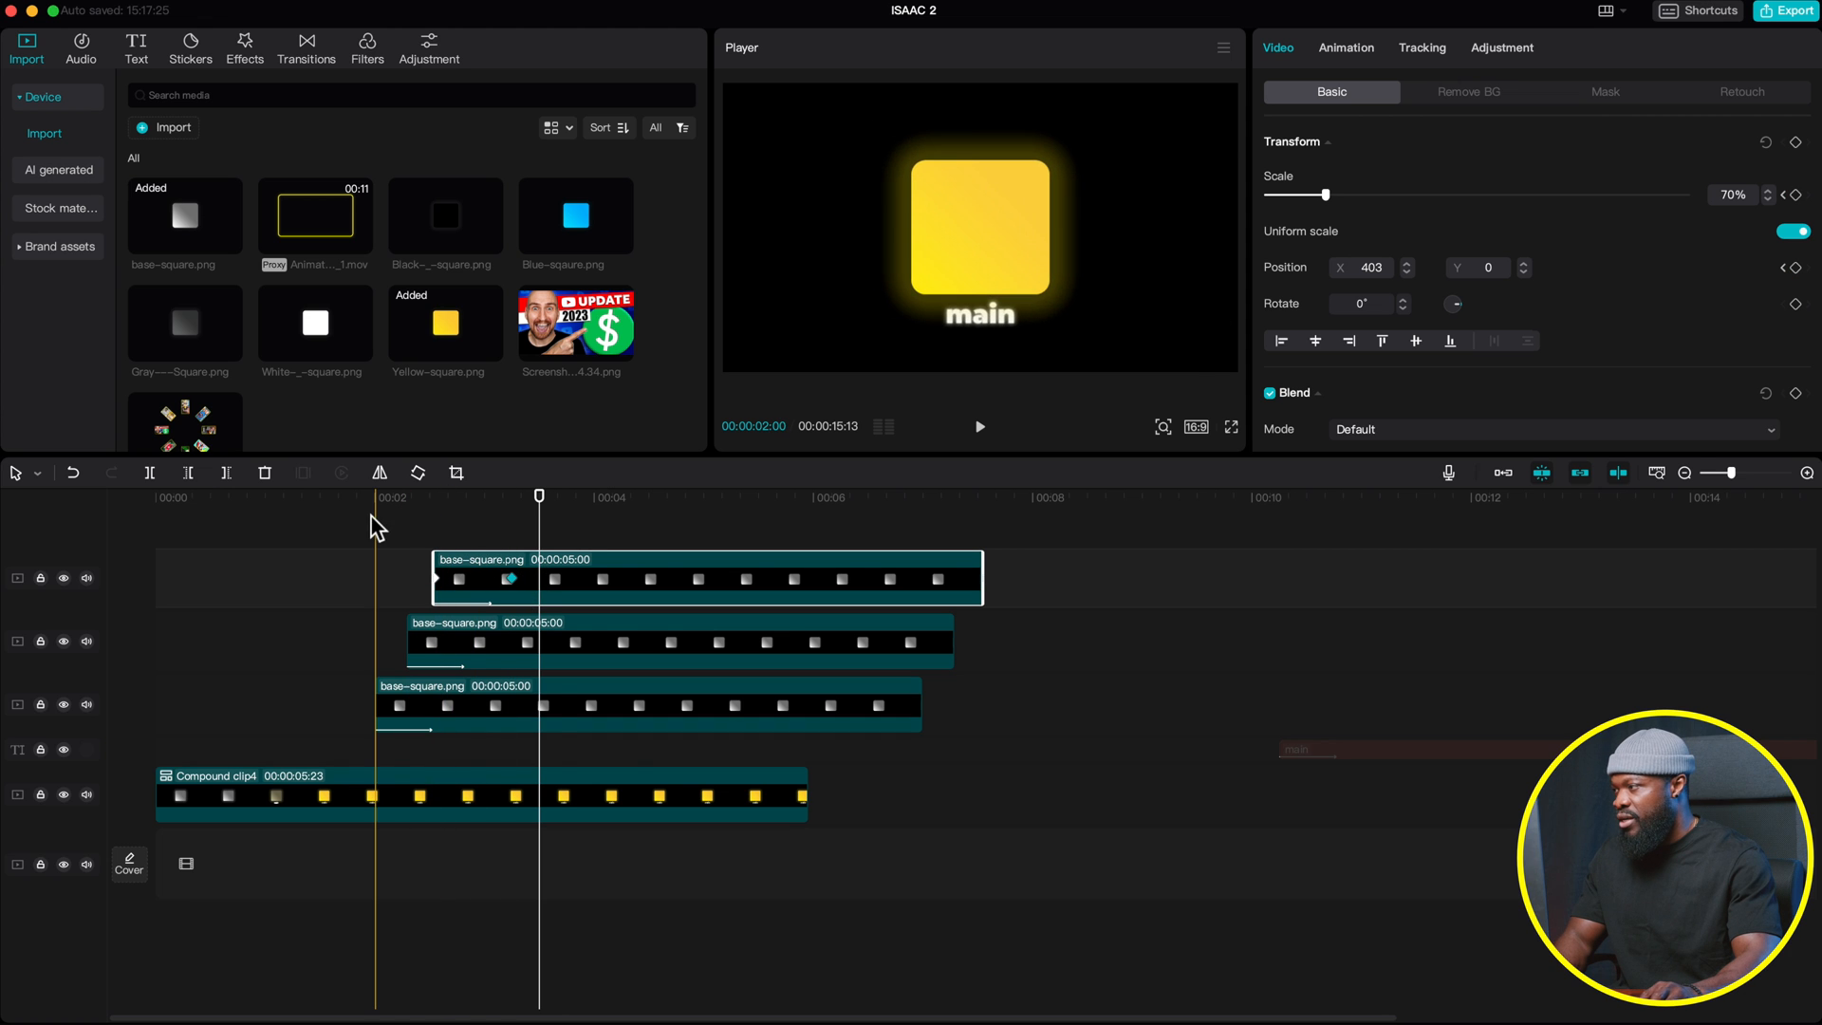
{"action": "left_click", "coordinate": [514, 575]}
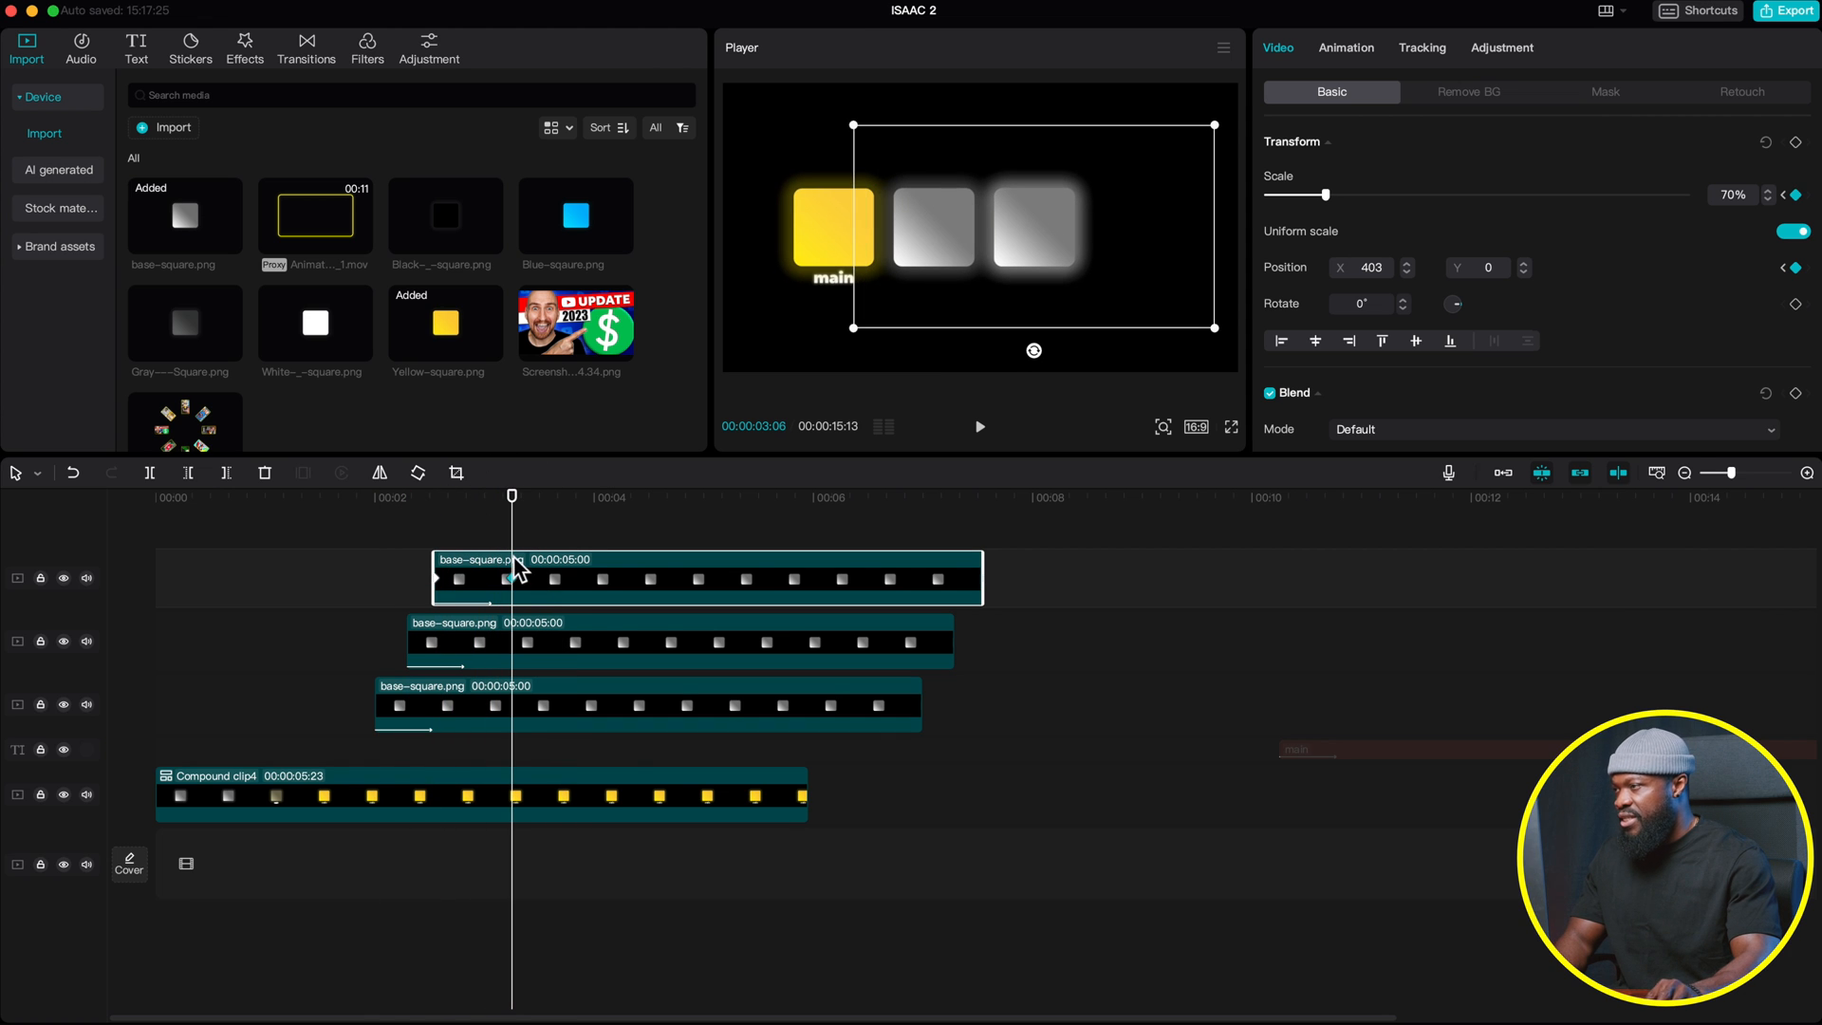
{"action": "left_click_drag", "start_coordinate": [1034, 249], "coordinate": [1130, 249]}
Remove the third base-square.png clip's Fade In animation and set its start keyframe to 46% scale, X 1838 and Y -93
{"action": "key", "text": "Up"}
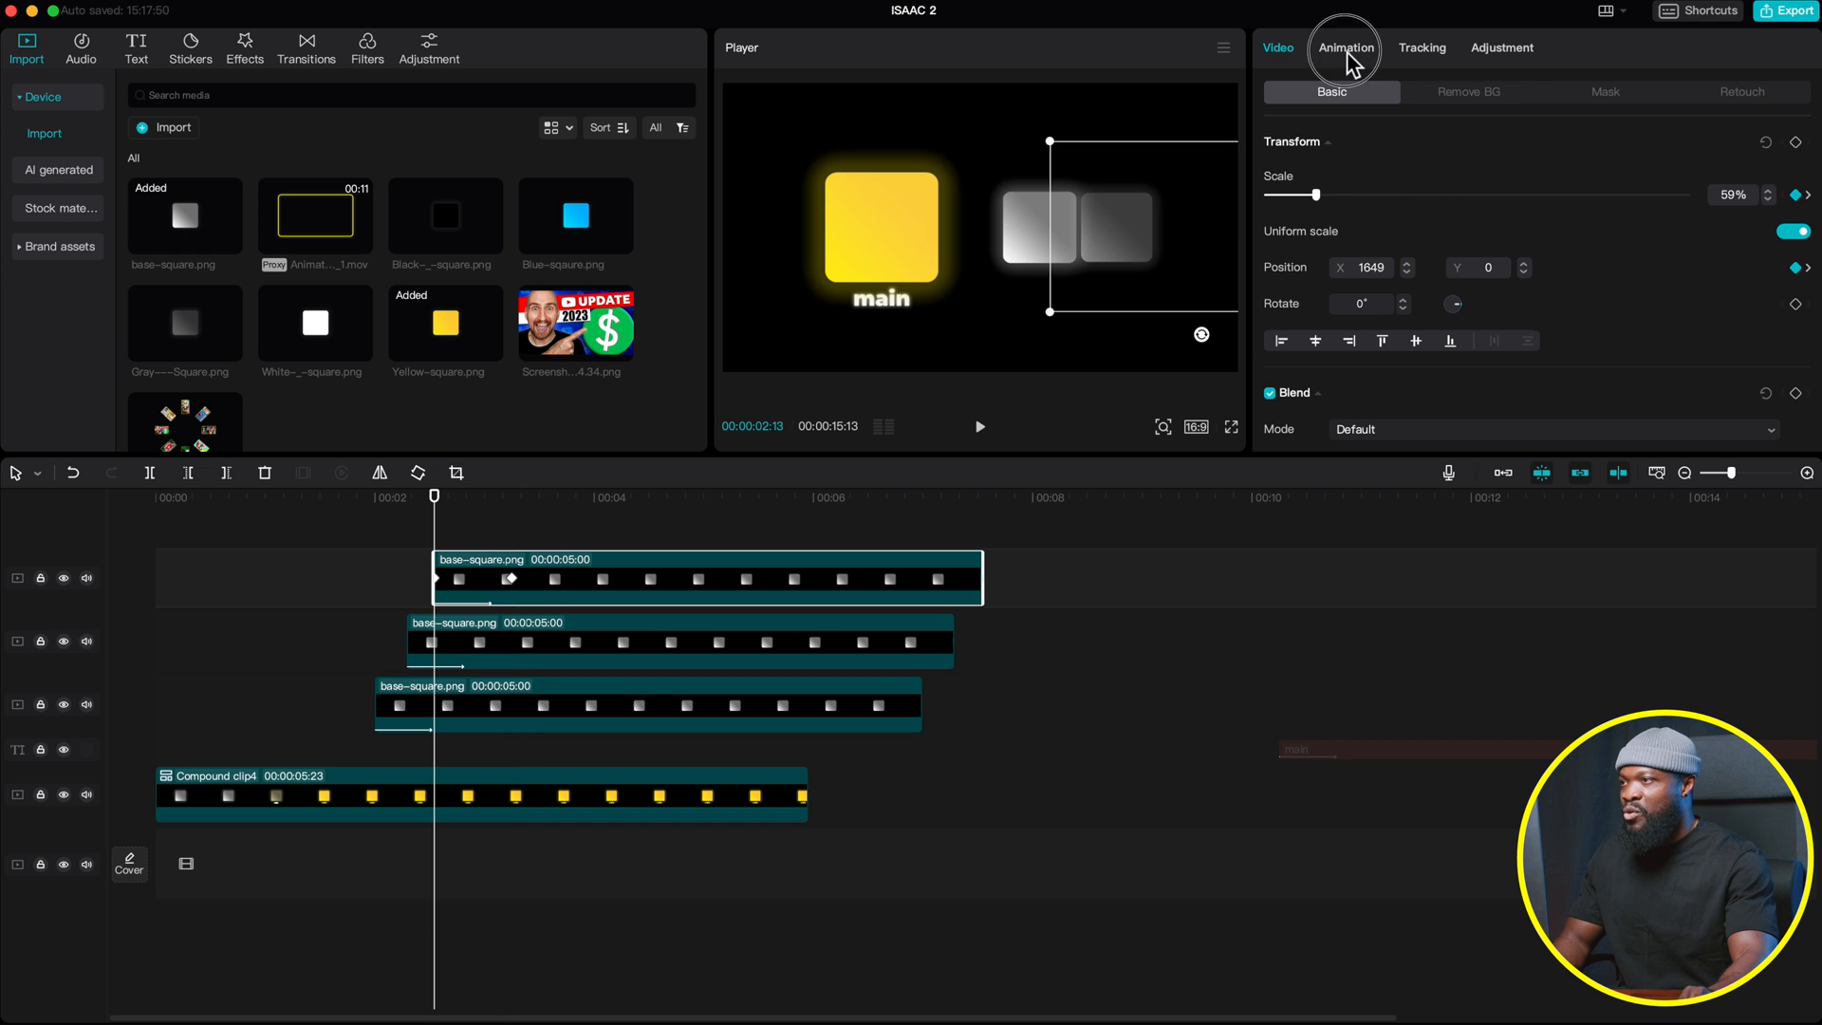
{"action": "left_click", "coordinate": [1347, 48]}
{"action": "left_click", "coordinate": [1300, 161]}
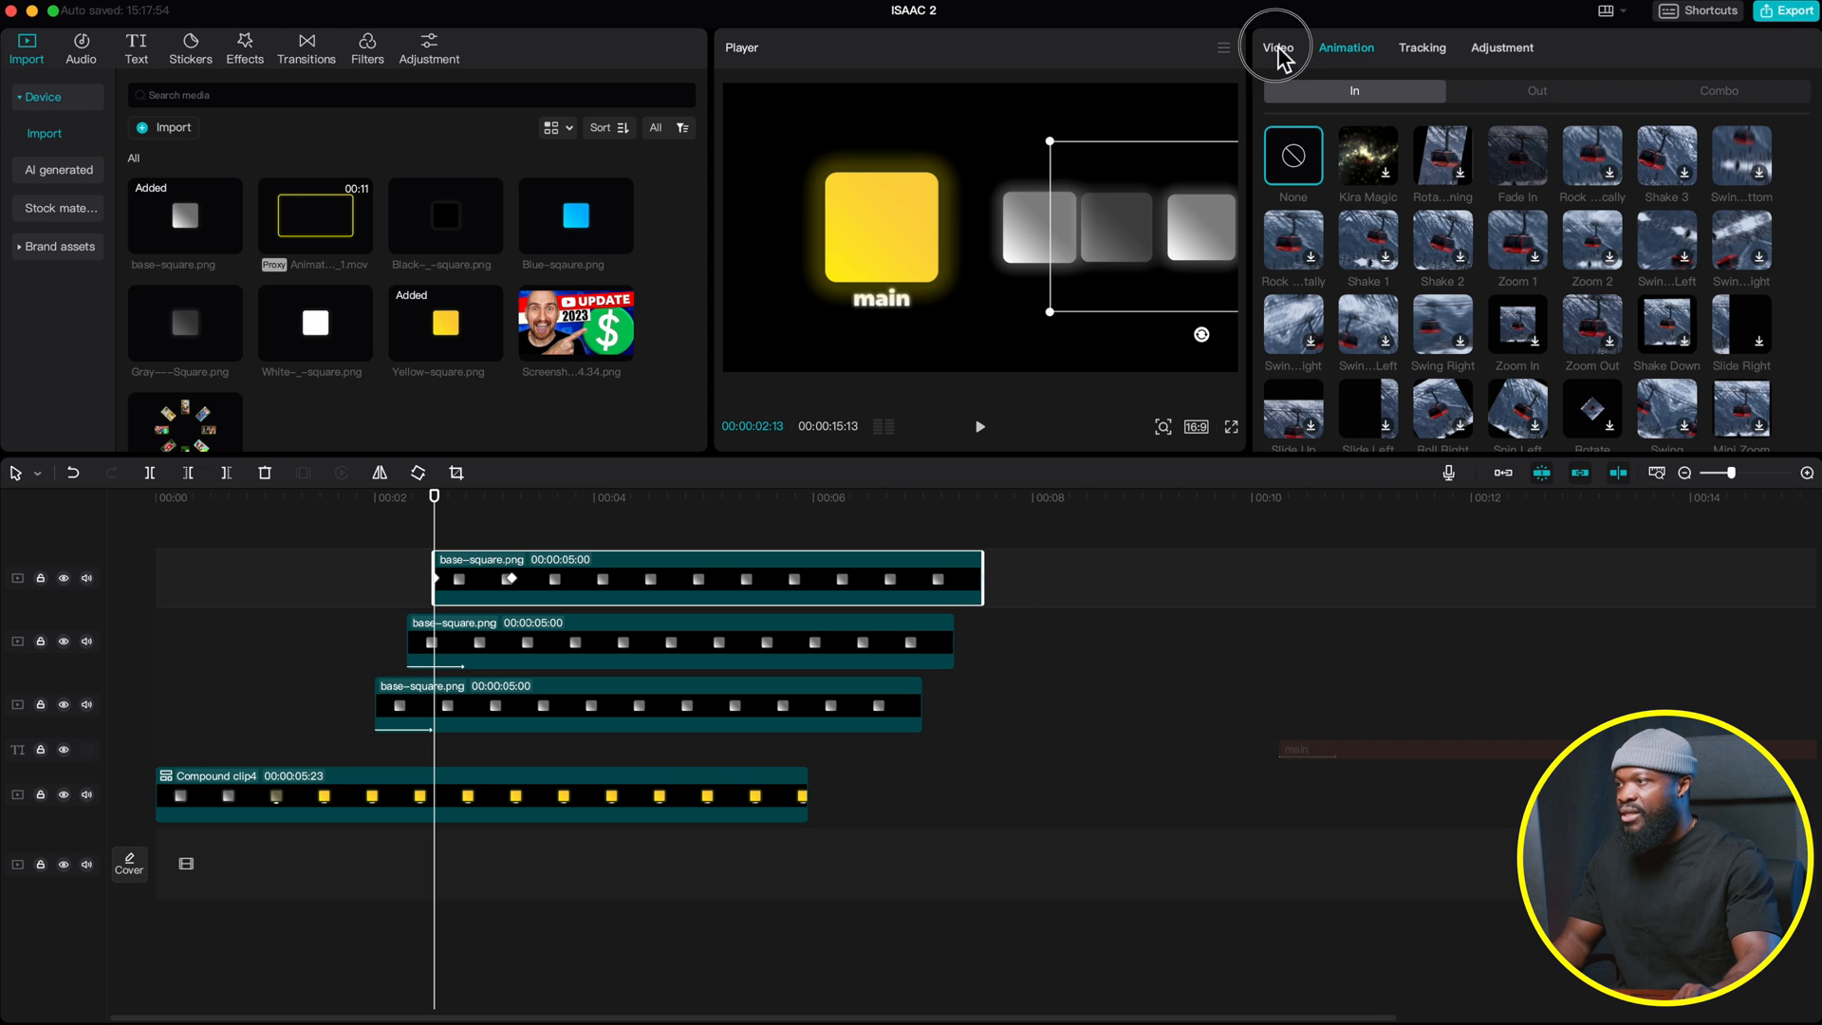
{"action": "left_click", "coordinate": [1280, 50]}
{"action": "left_click_drag", "start_coordinate": [1316, 194], "coordinate": [1308, 196]}
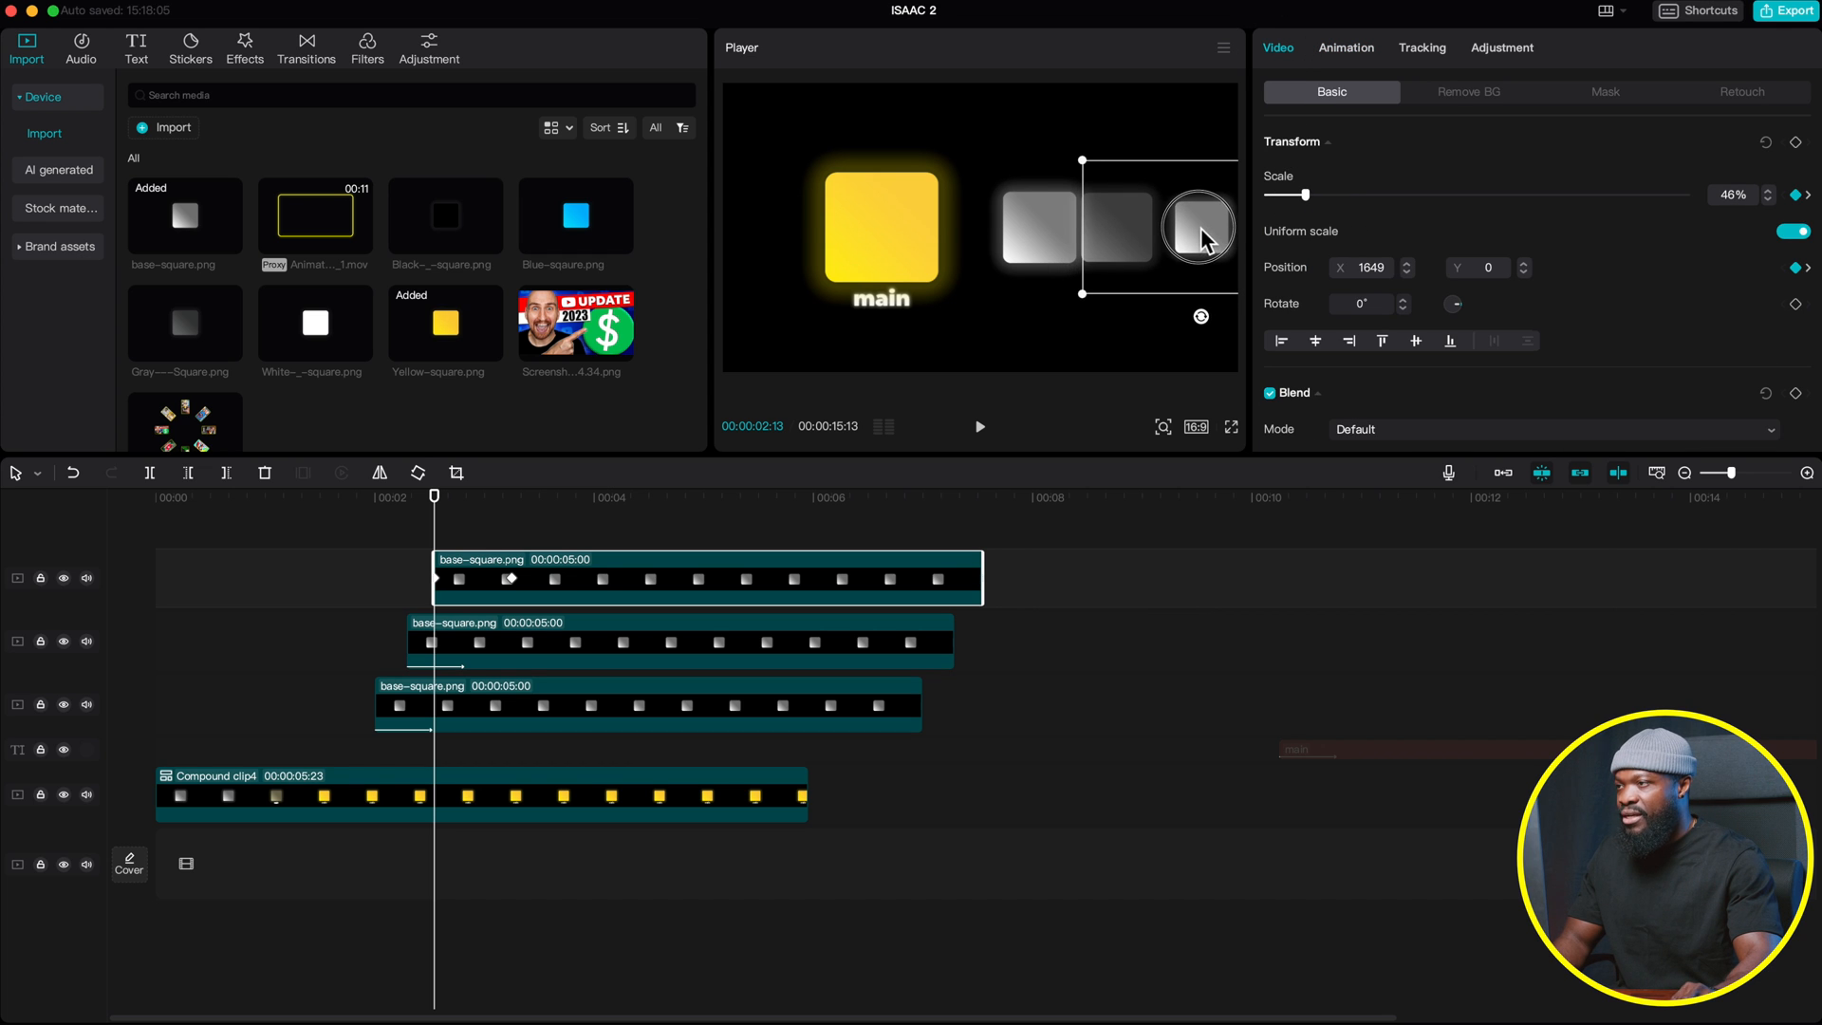
{"action": "left_click_drag", "start_coordinate": [1221, 245], "coordinate": [1229, 239]}
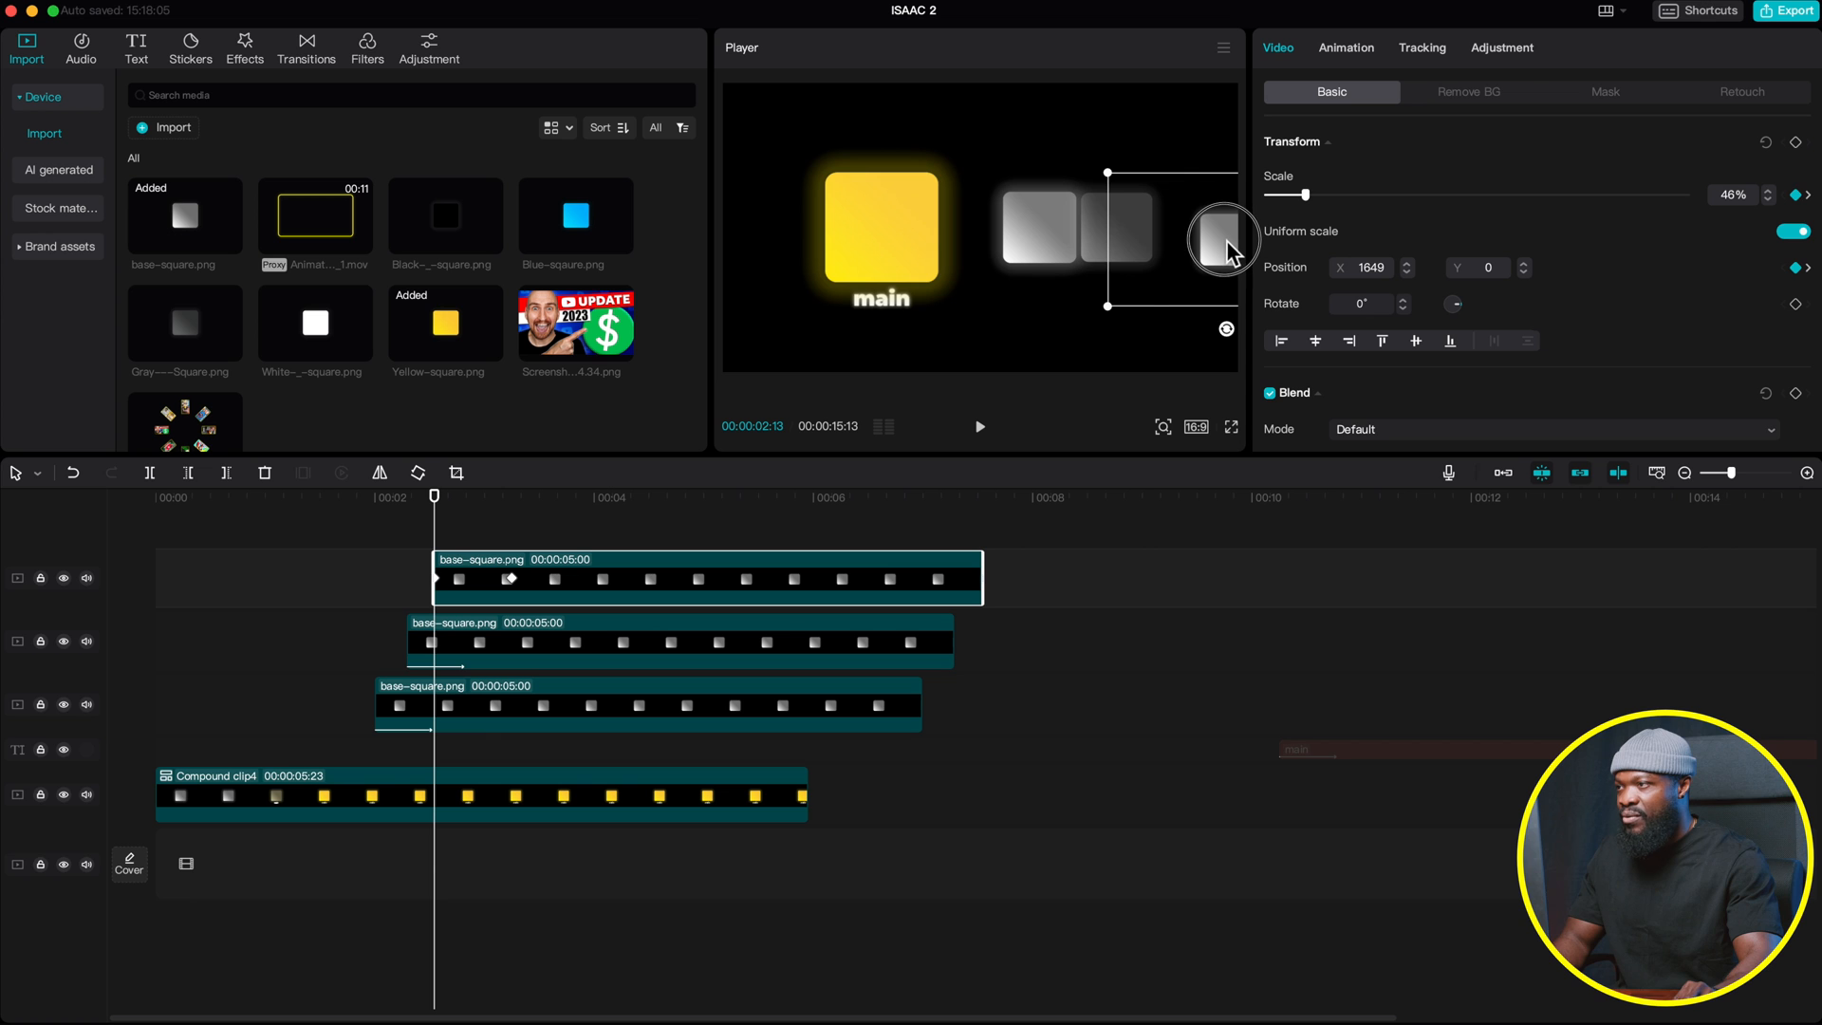
Apply the Ease Out 2 graph to the third base-square.png clip's X position keyframes and hide its keyframe curves
{"action": "left_click", "coordinate": [479, 581]}
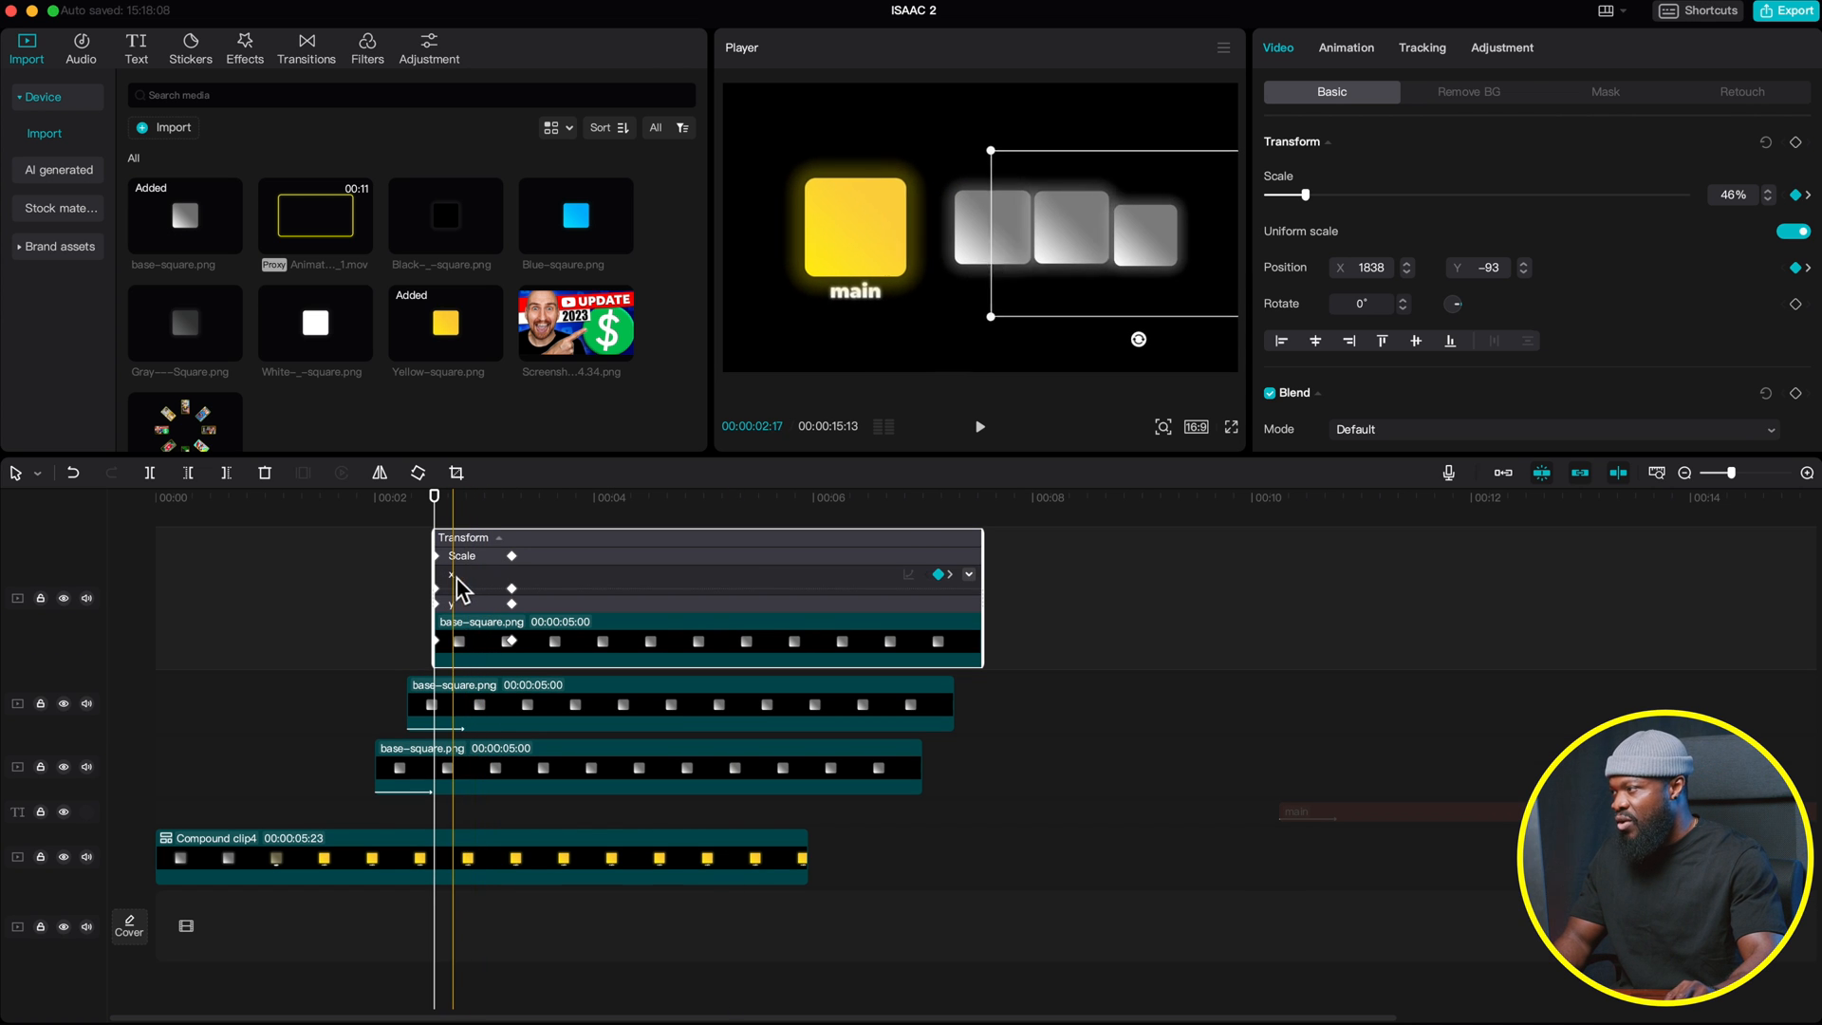
{"action": "left_click", "coordinate": [967, 575]}
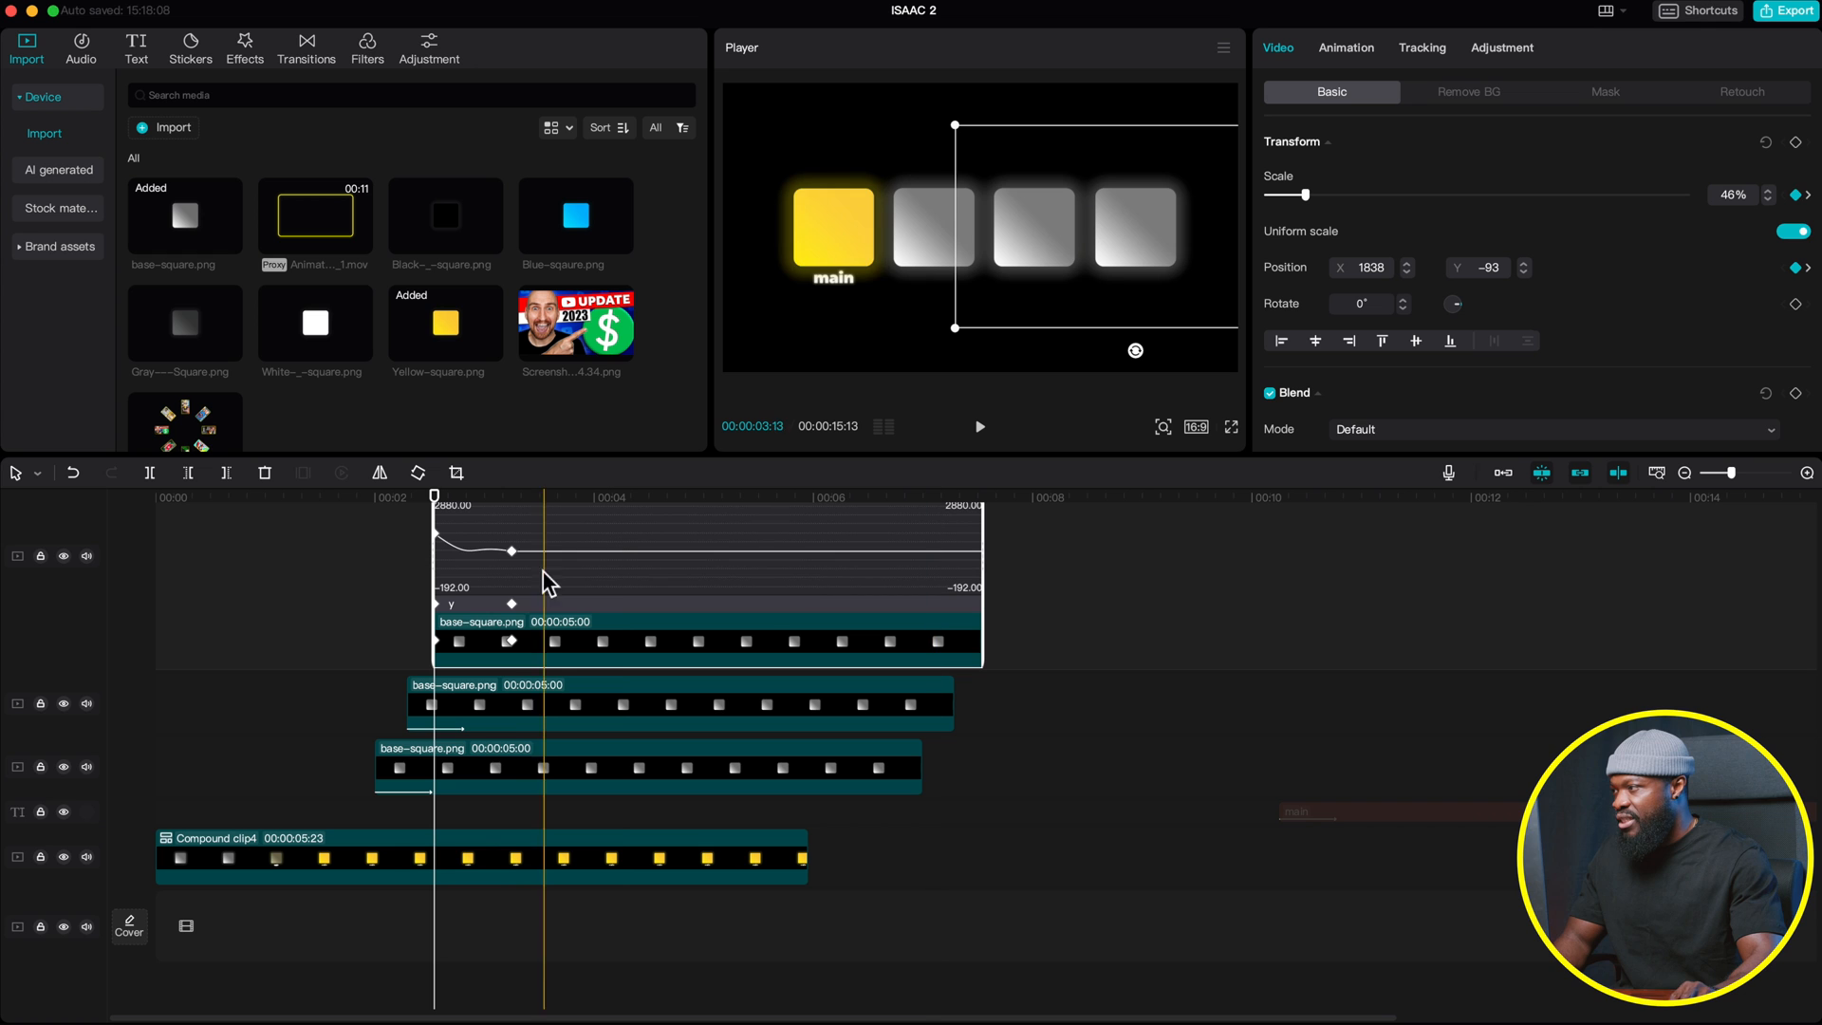
{"action": "left_click", "coordinate": [517, 556]}
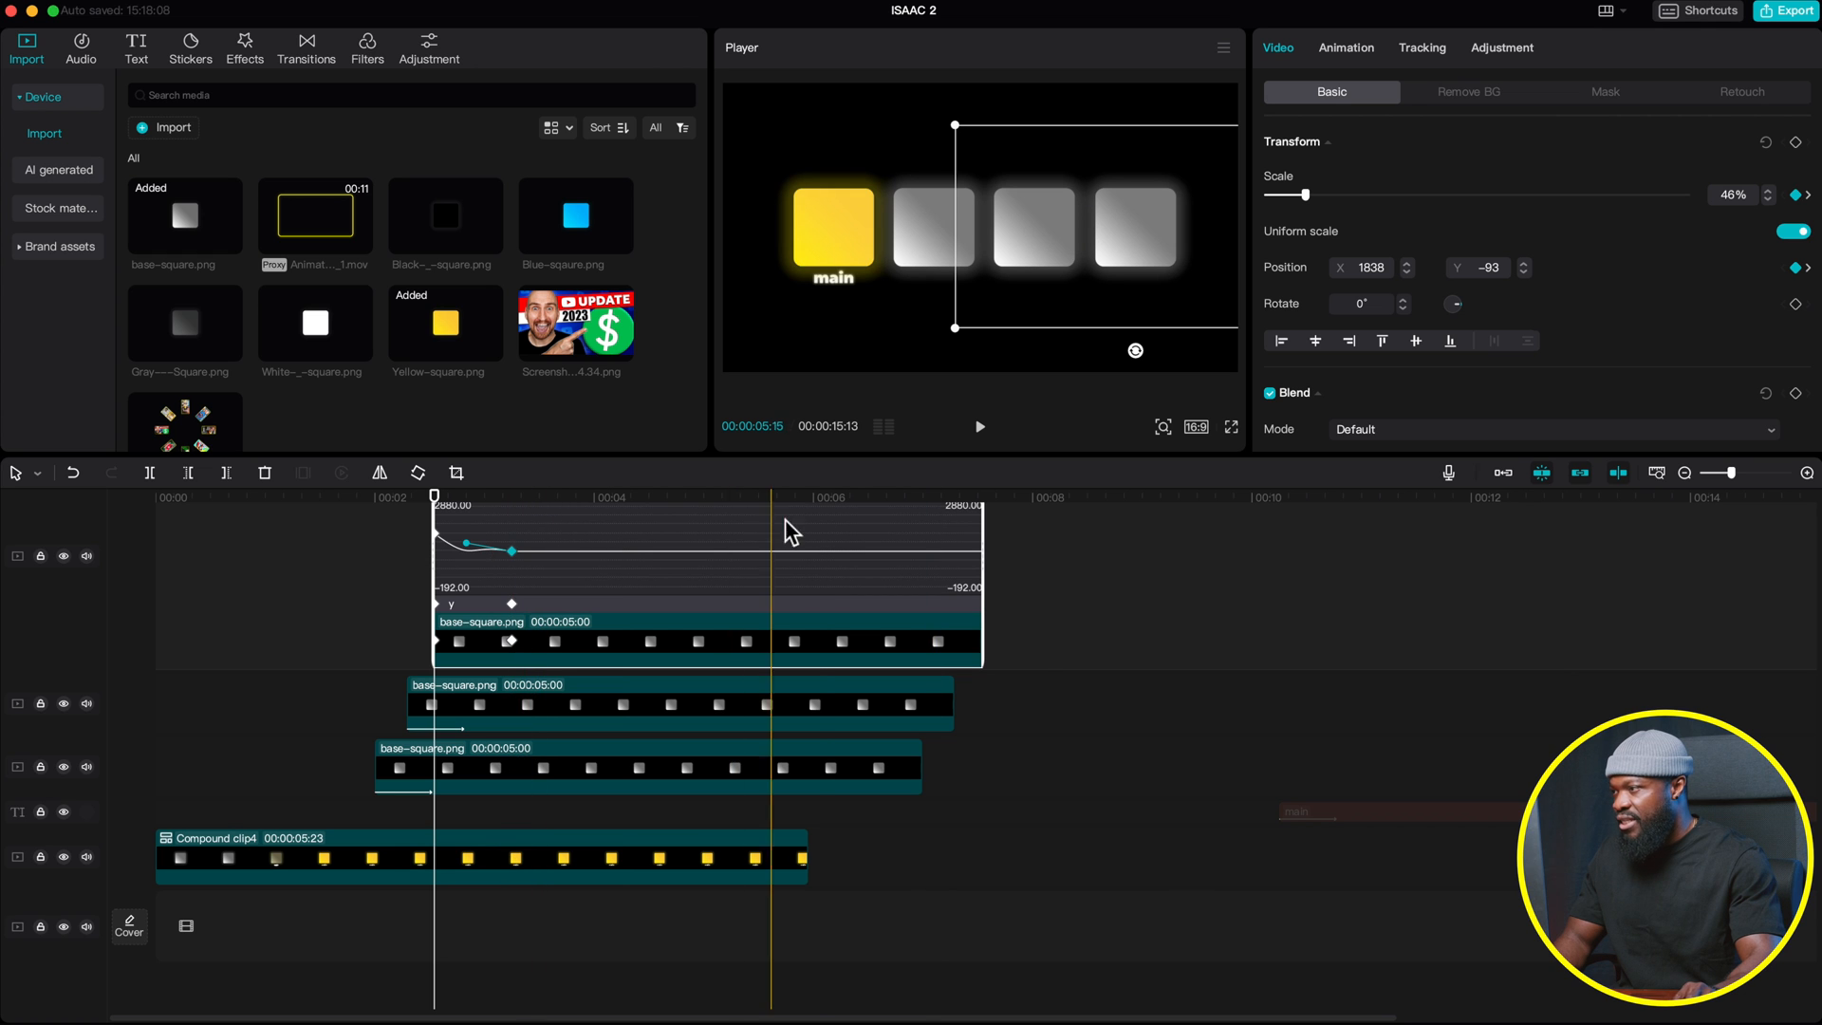
{"action": "scroll", "coordinate": [822, 527], "scroll_direction": "up", "scroll_amount": 3}
{"action": "scroll", "coordinate": [823, 528], "scroll_direction": "up", "scroll_amount": 1}
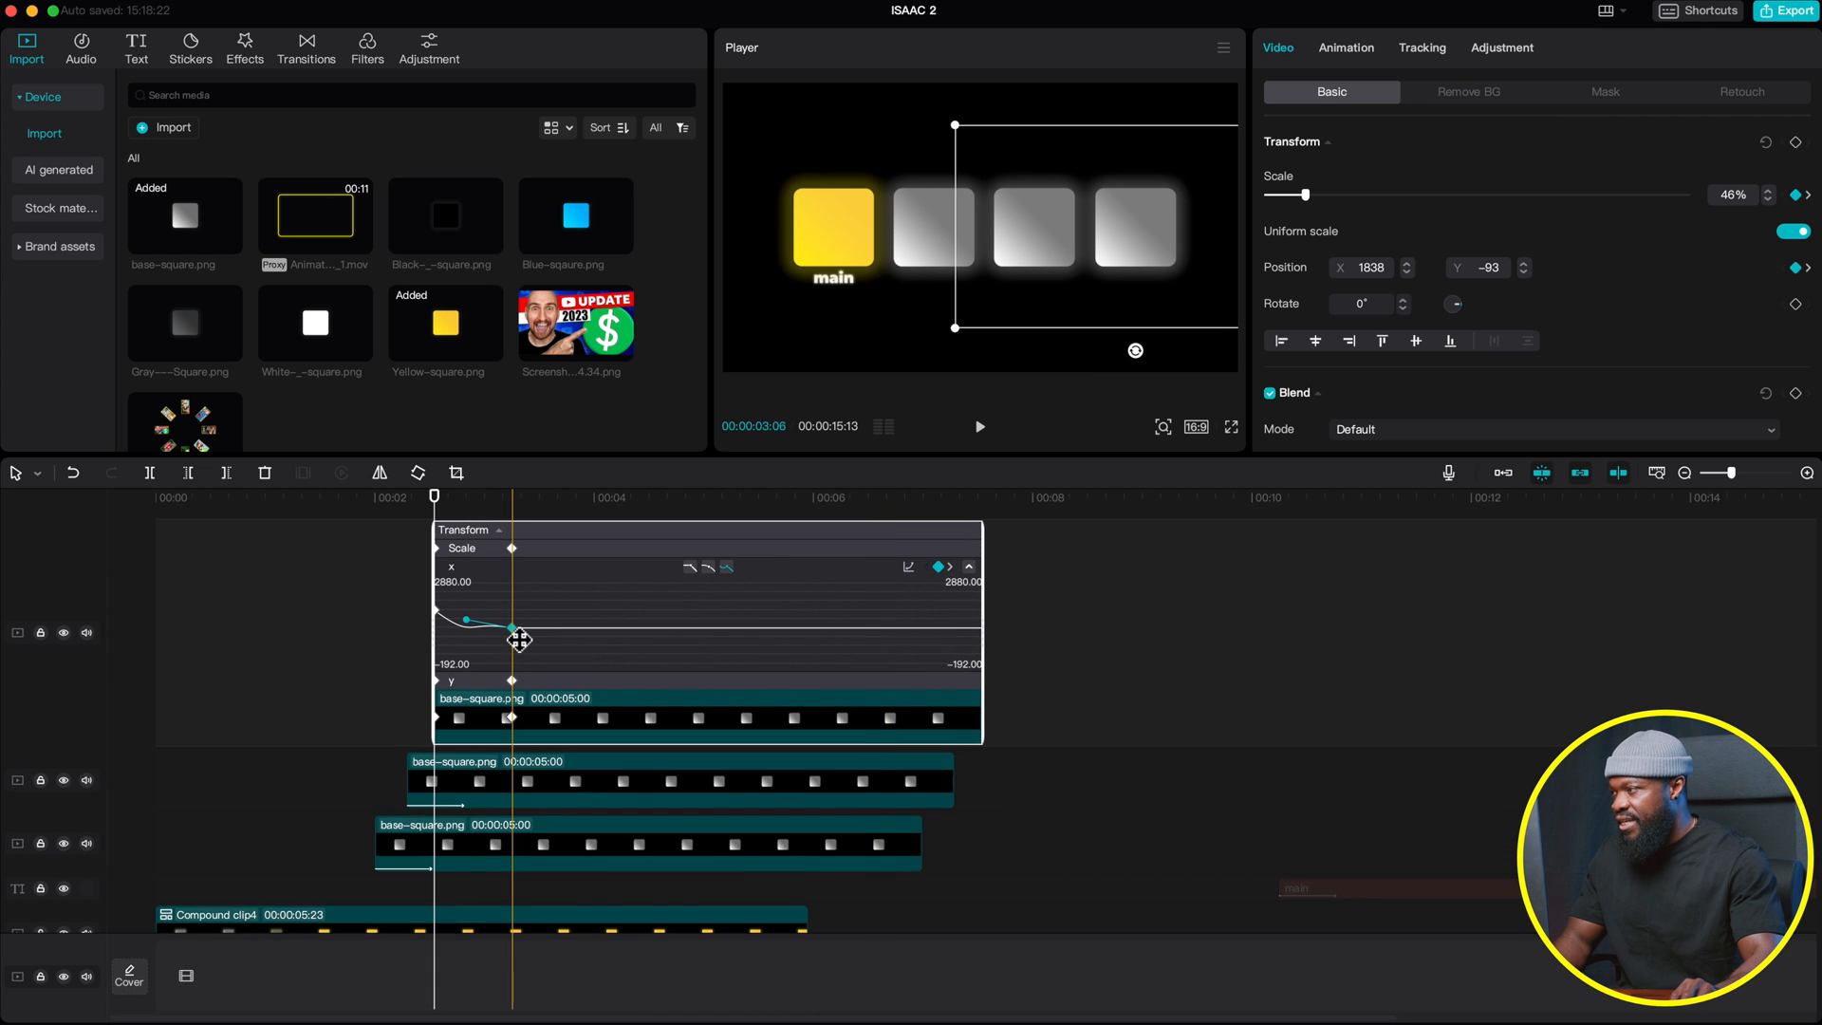
{"action": "left_click", "coordinate": [908, 566]}
{"action": "left_click", "coordinate": [967, 722]}
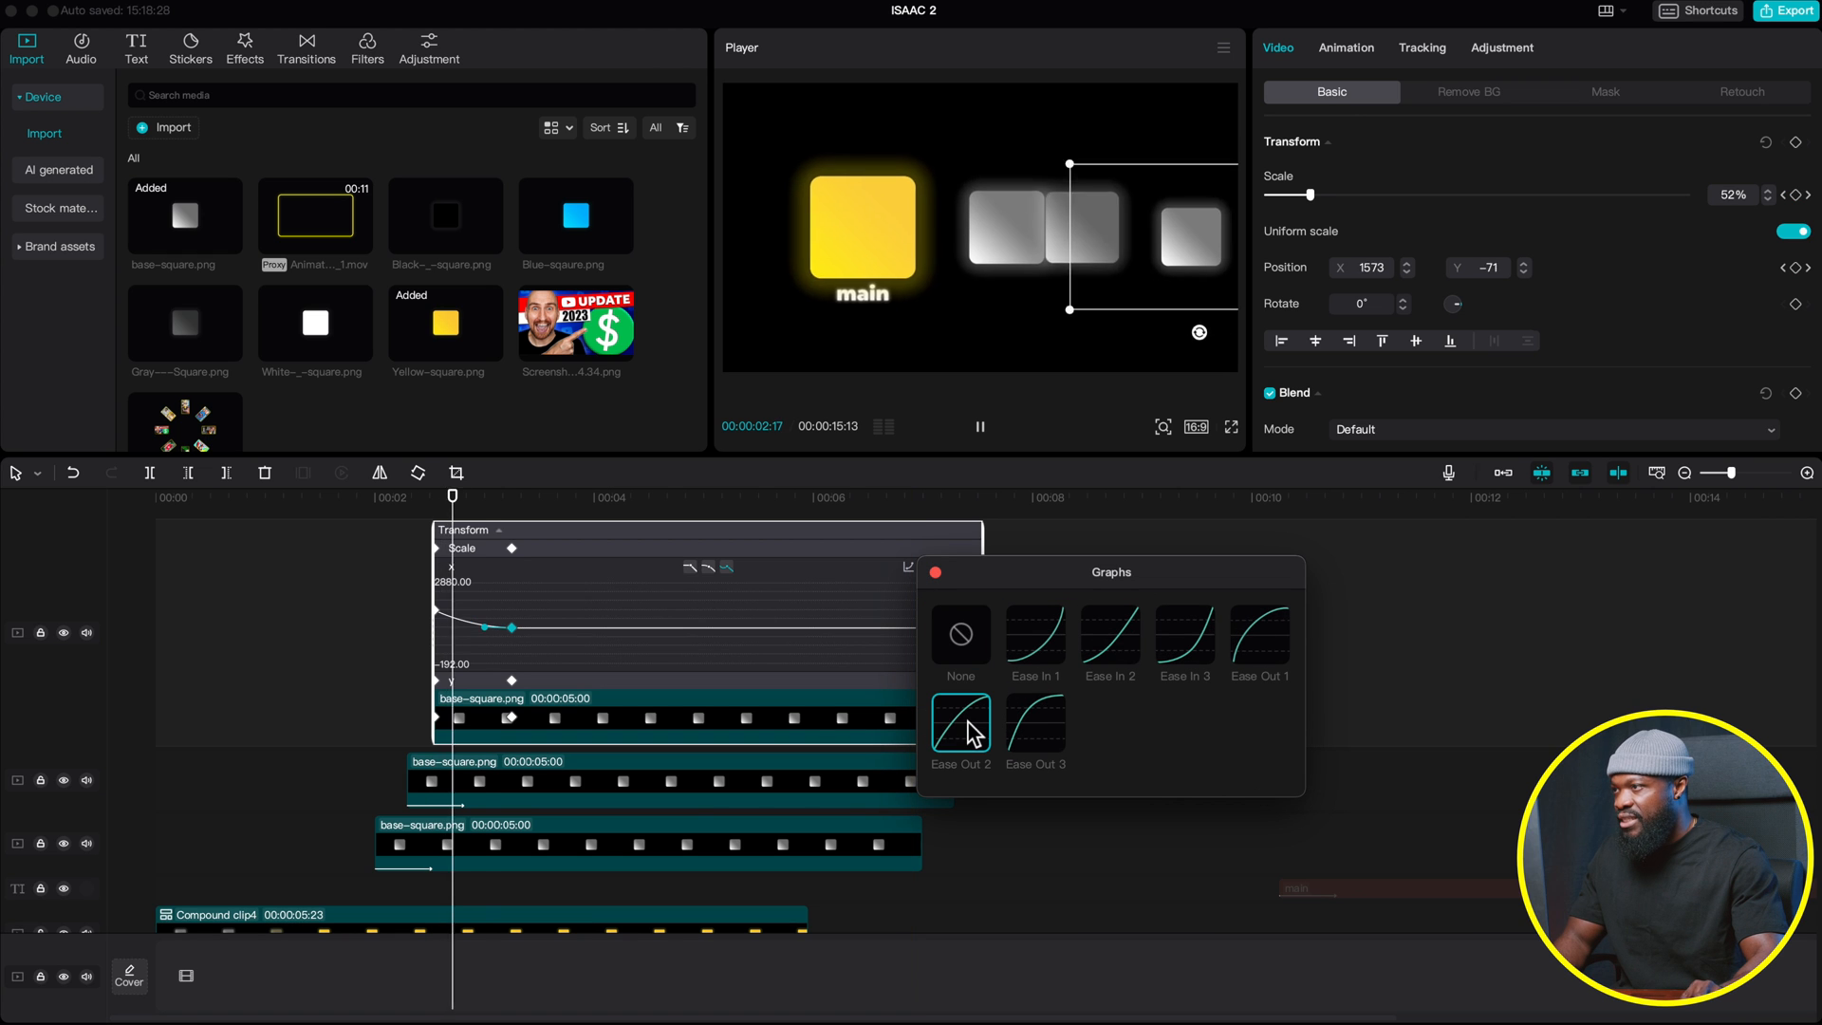
{"action": "left_click", "coordinate": [934, 572]}
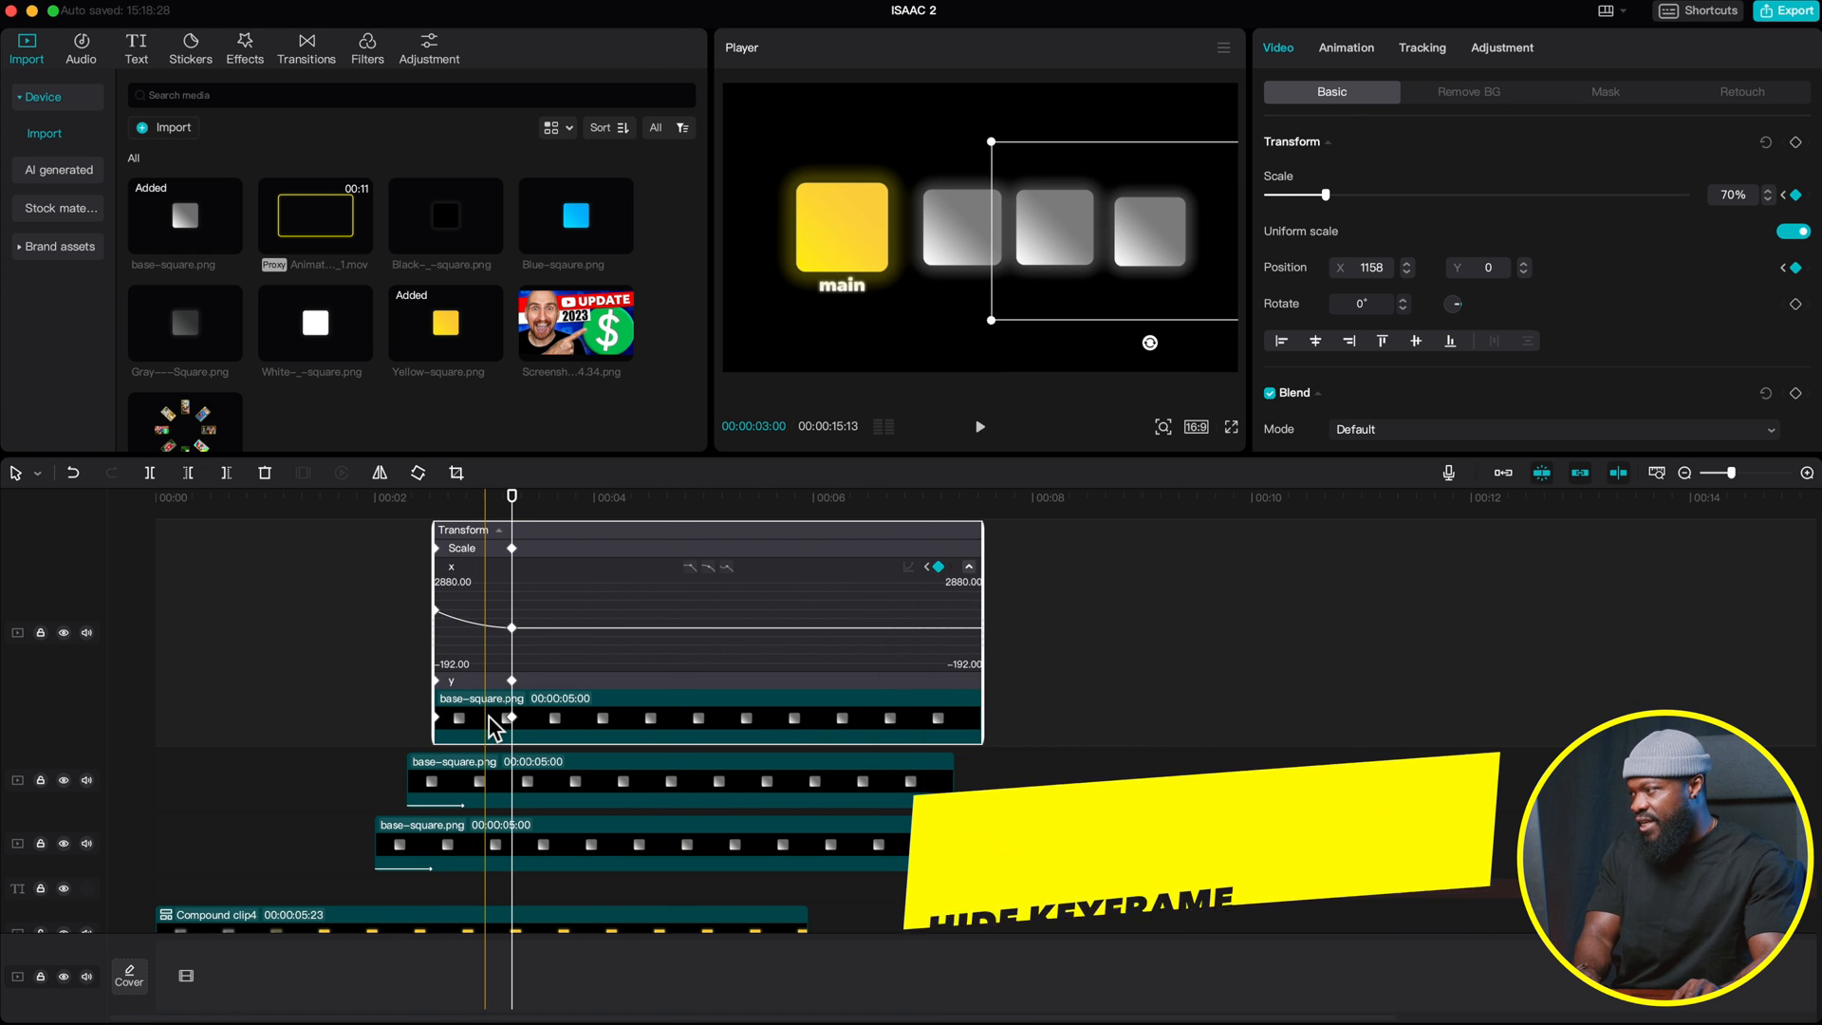
{"action": "key", "text": "alt+k"}
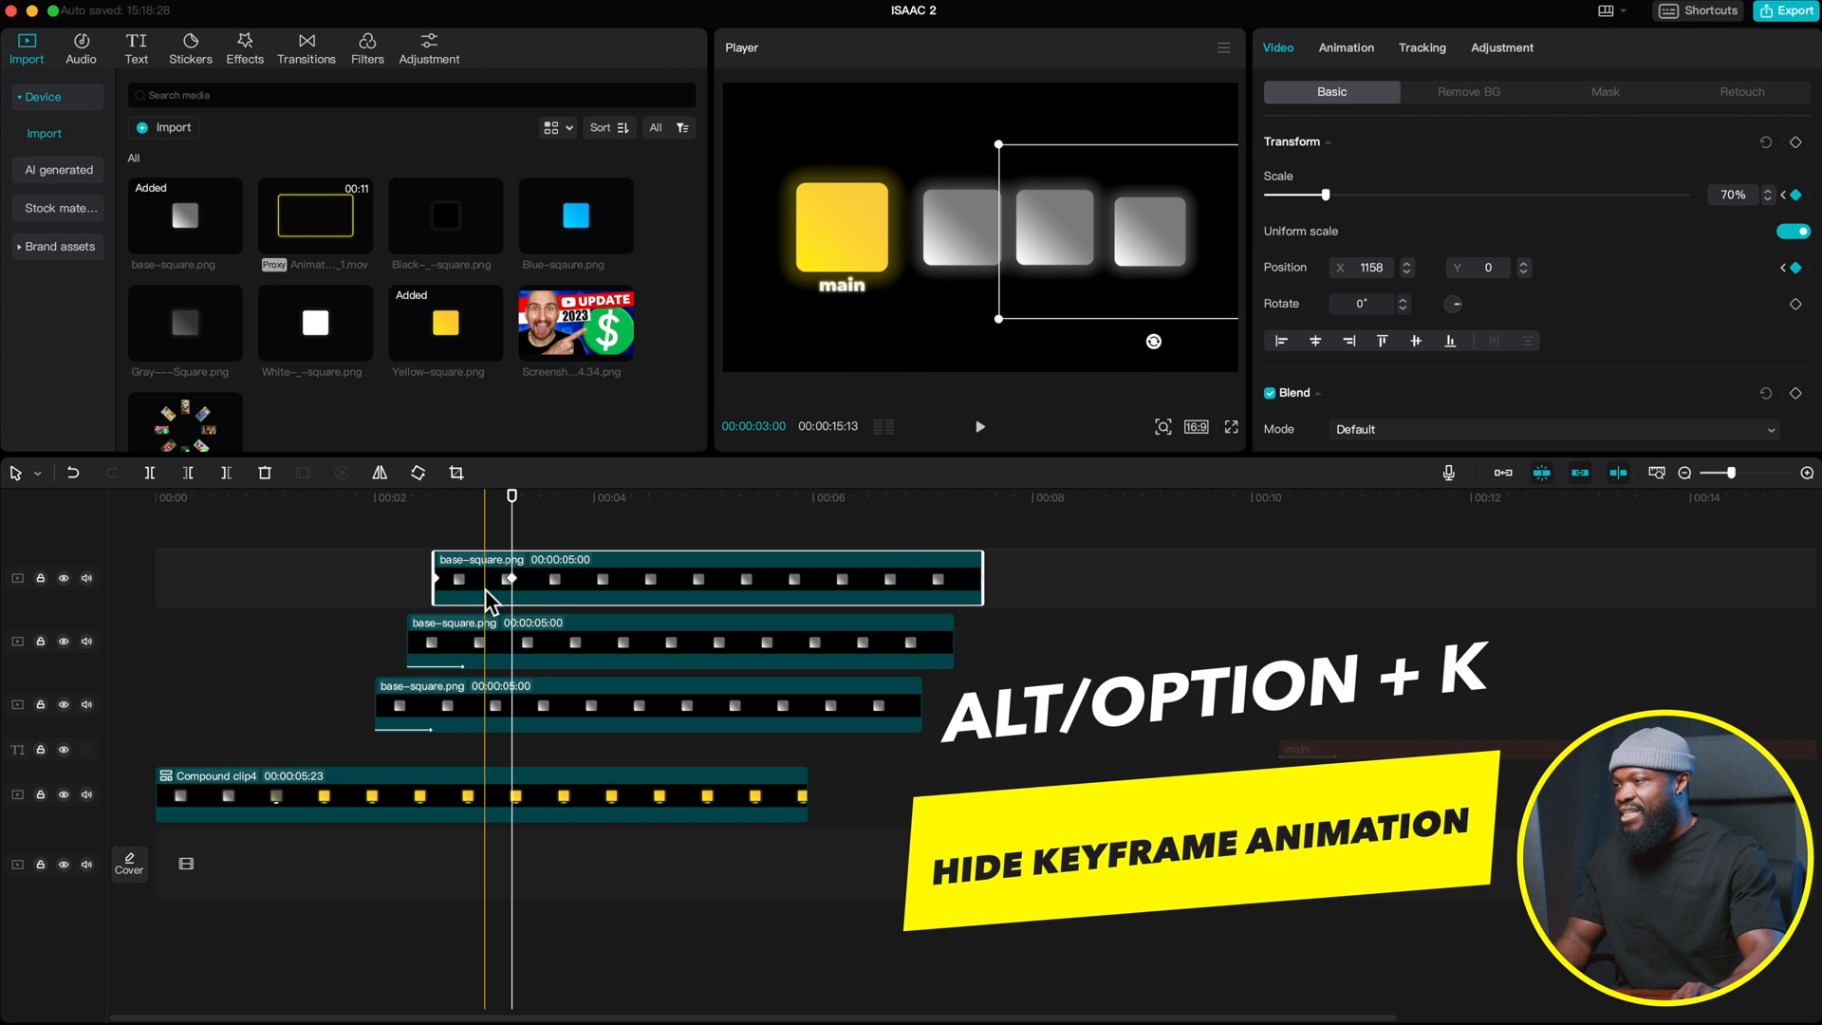
Apply the Fade In animation to the third base-square.png clip and play back the staggered squares
{"action": "left_click", "coordinate": [1348, 50]}
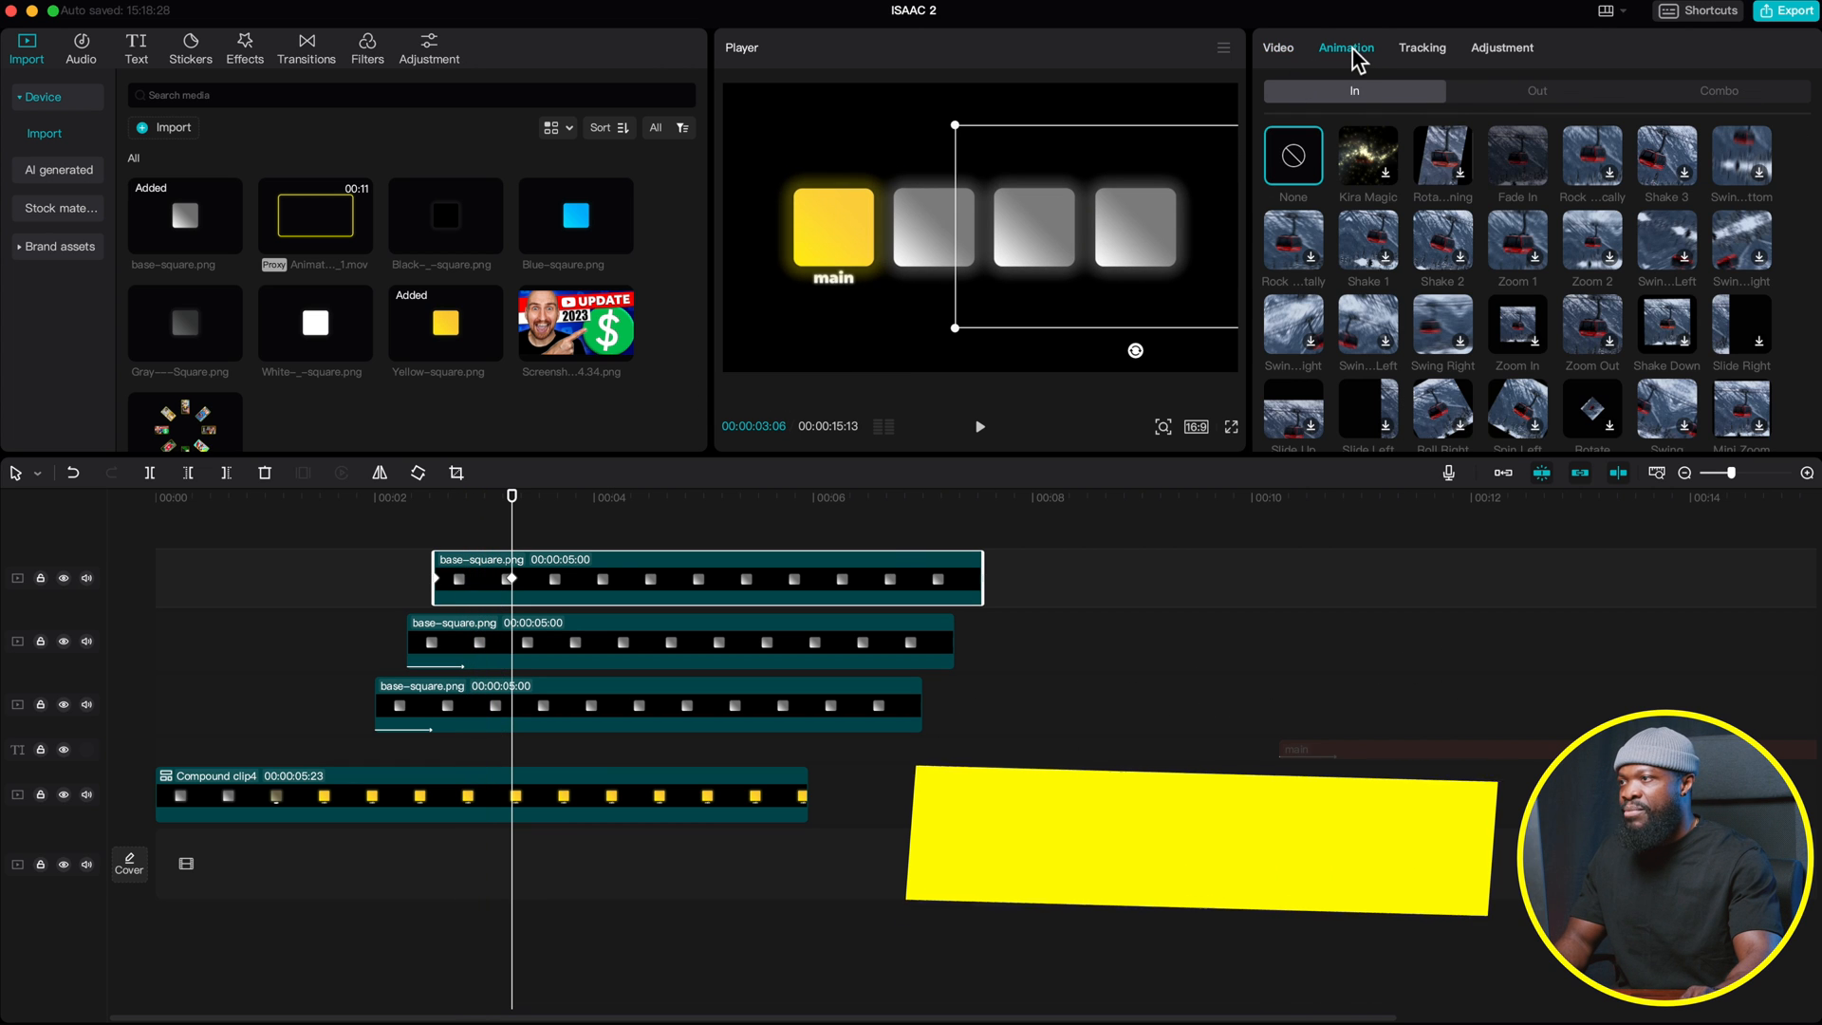
{"action": "left_click", "coordinate": [1514, 158]}
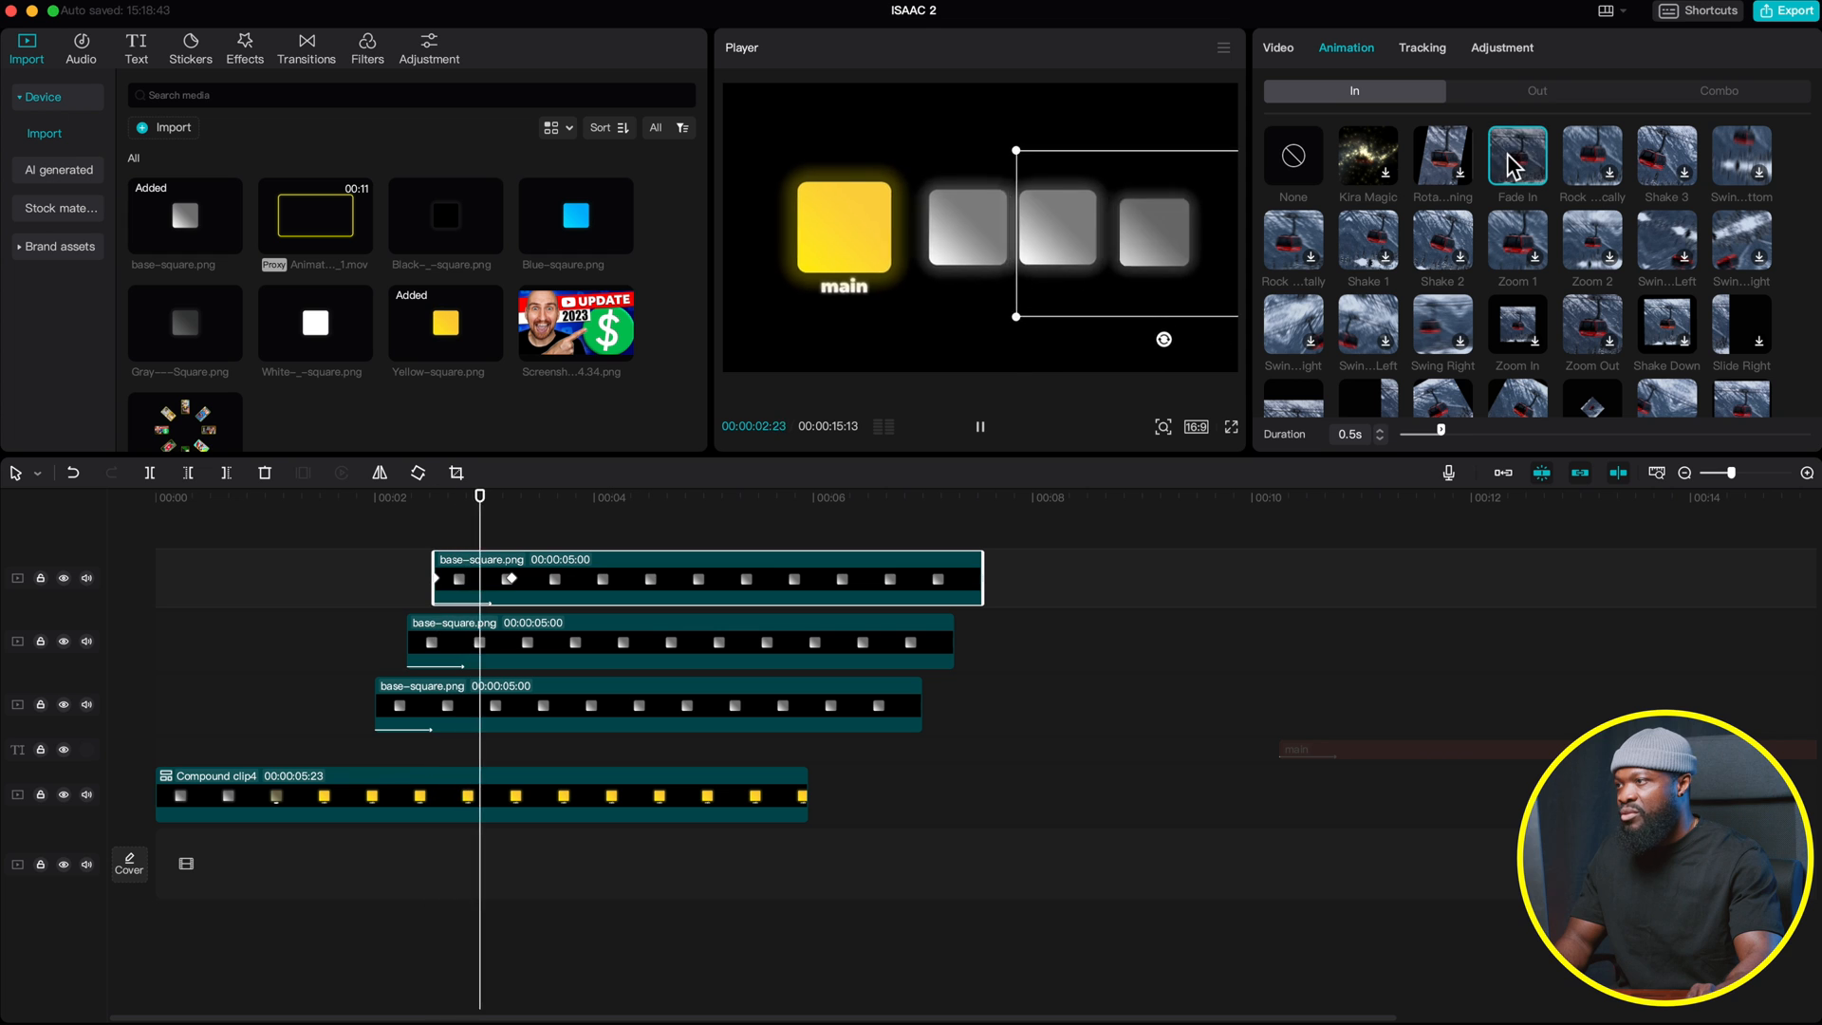
{"action": "left_click", "coordinate": [180, 553]}
{"action": "key", "text": "space"}
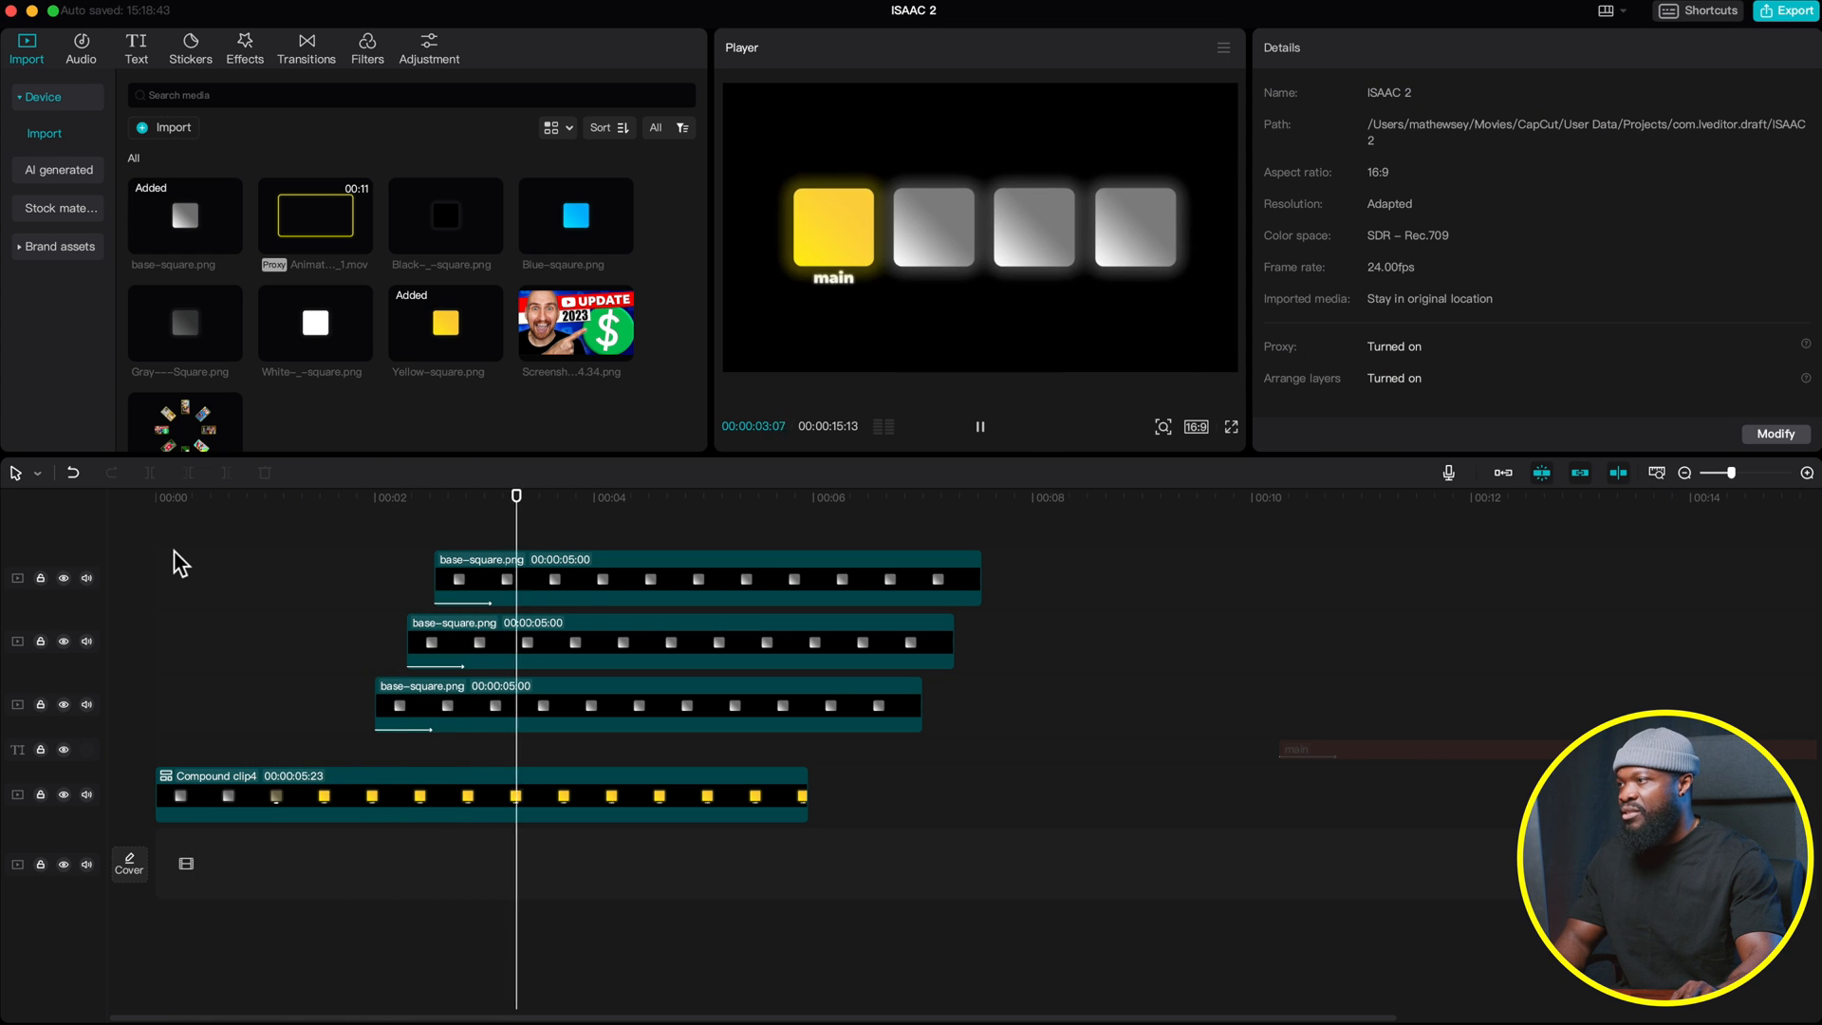
{"action": "key", "text": "space"}
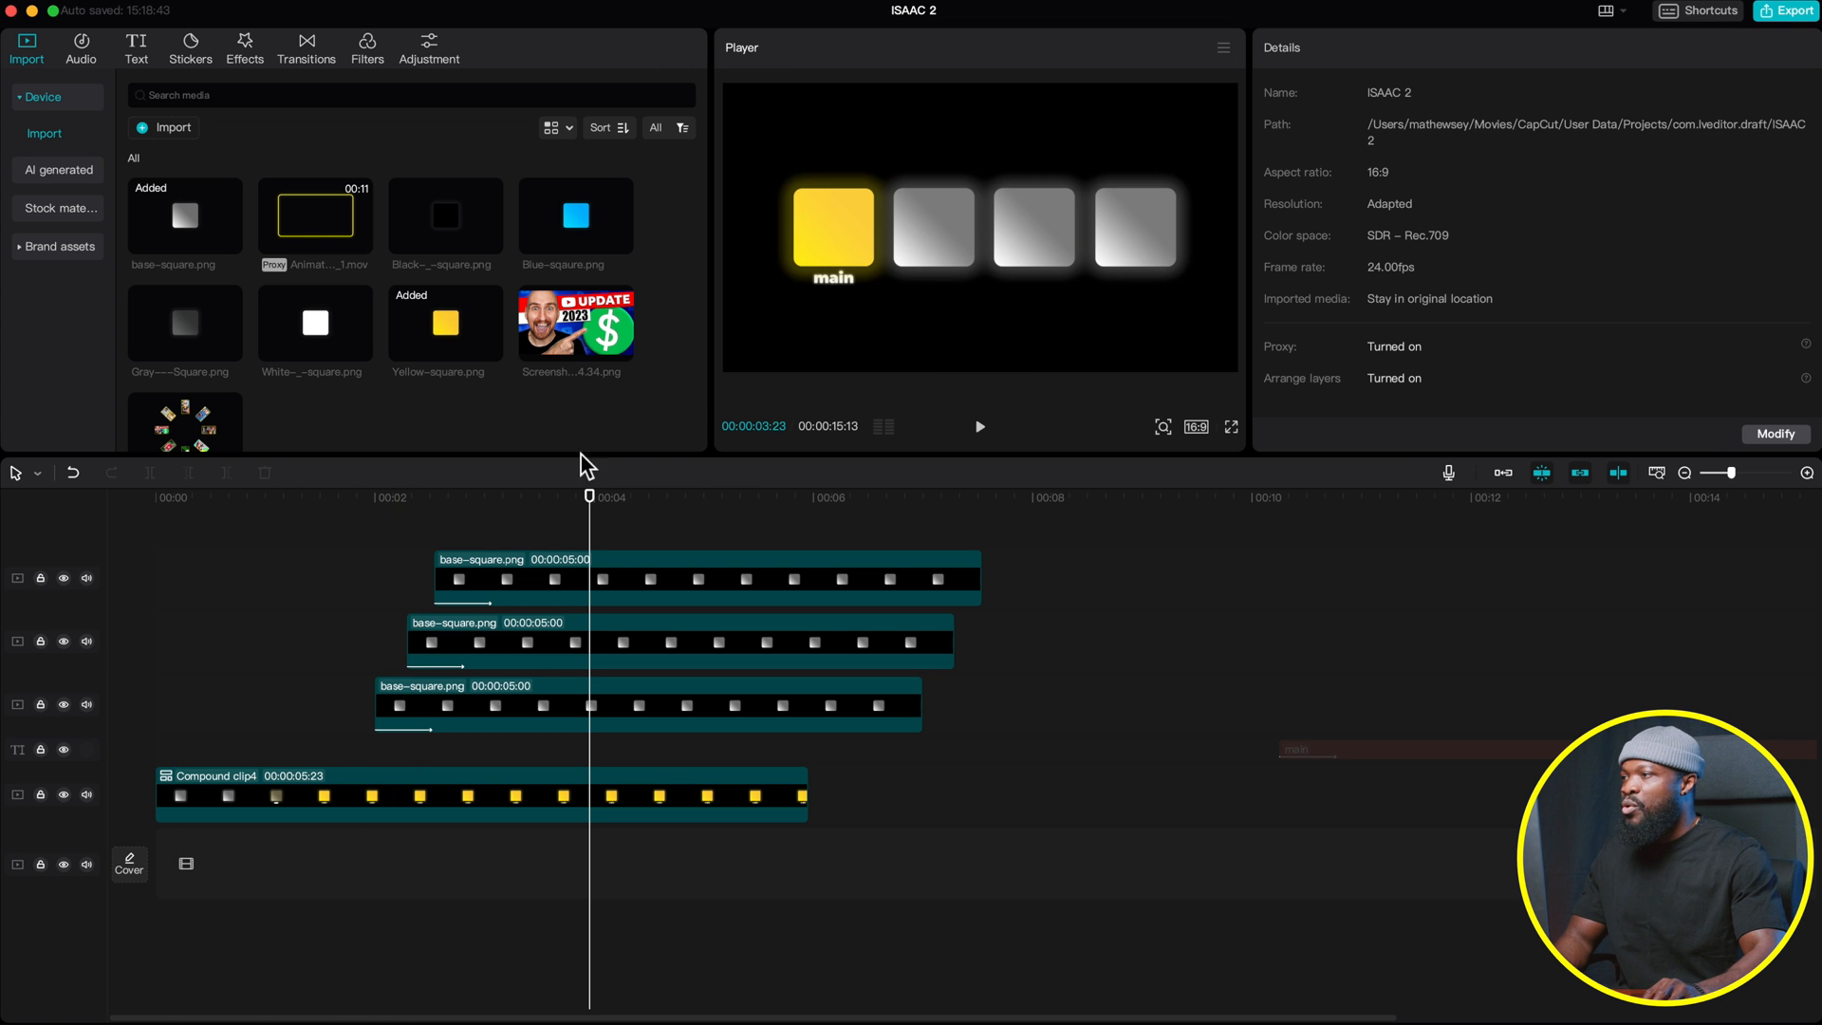
Add the black square image at 00:00:03:04 on a new track beneath the first base-square.png clip
{"action": "left_click", "coordinate": [649, 496]}
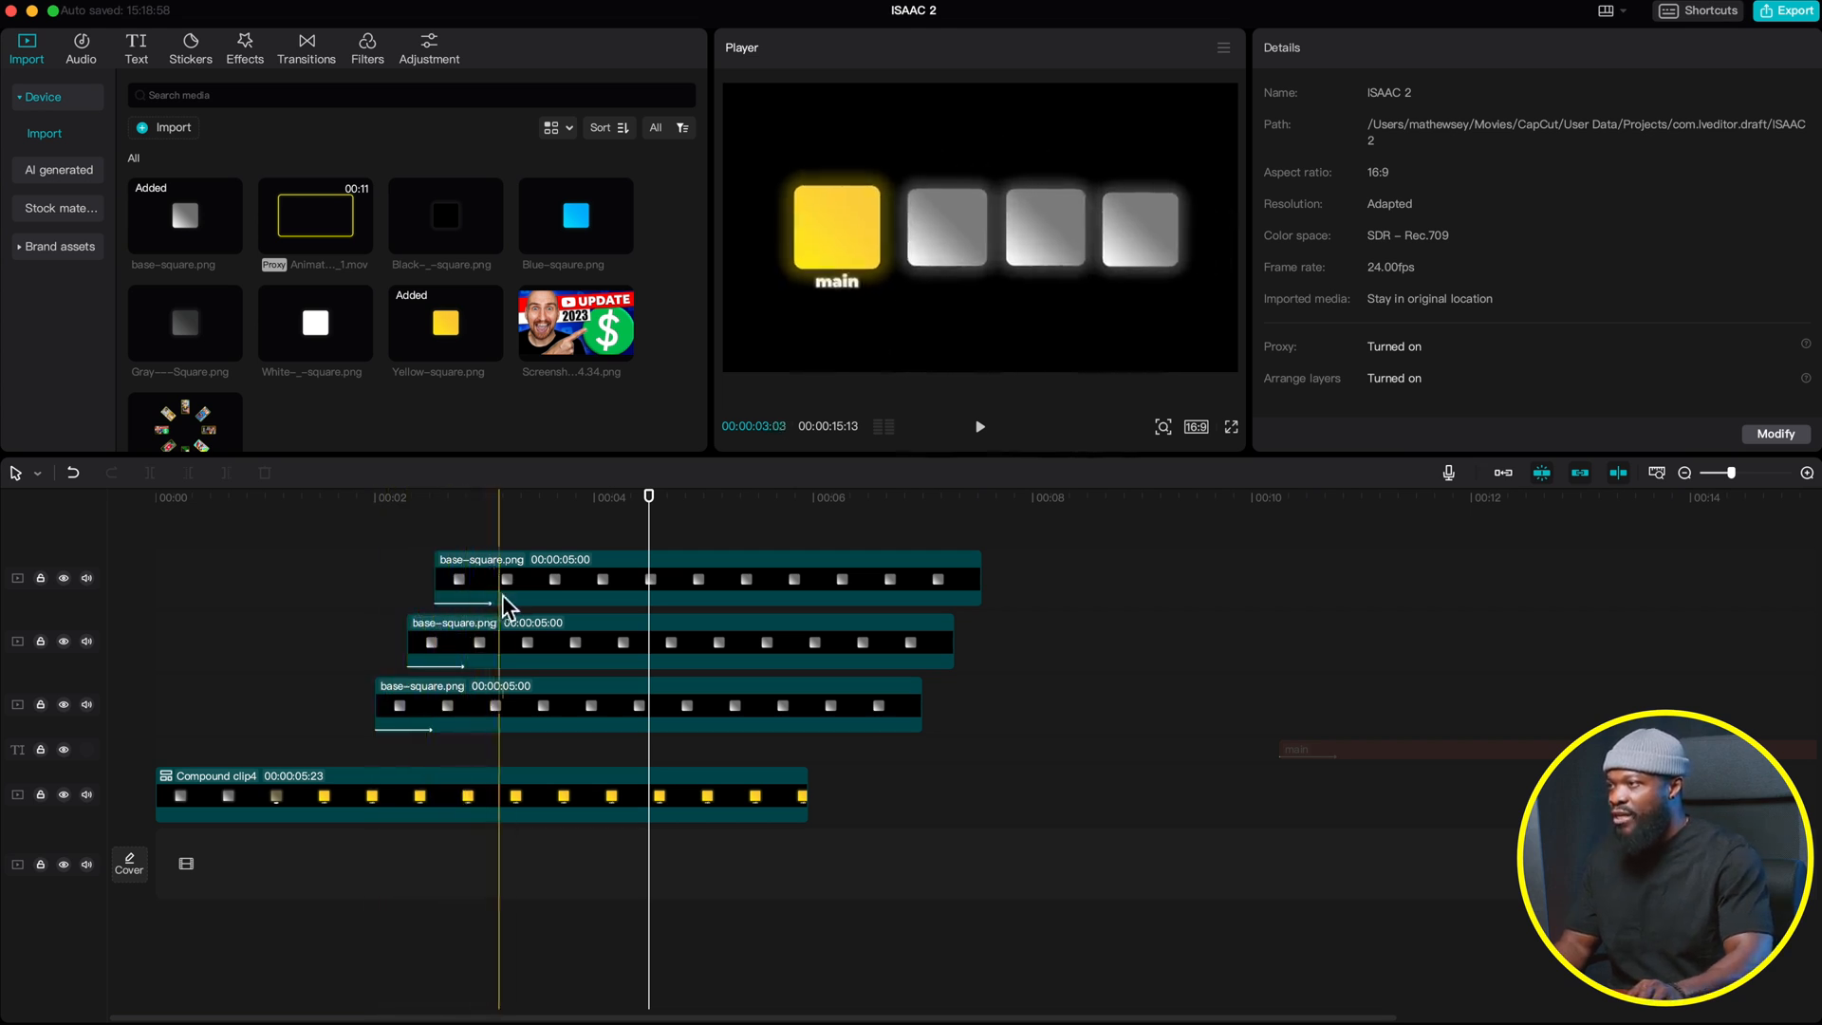
{"action": "left_click", "coordinate": [505, 524]}
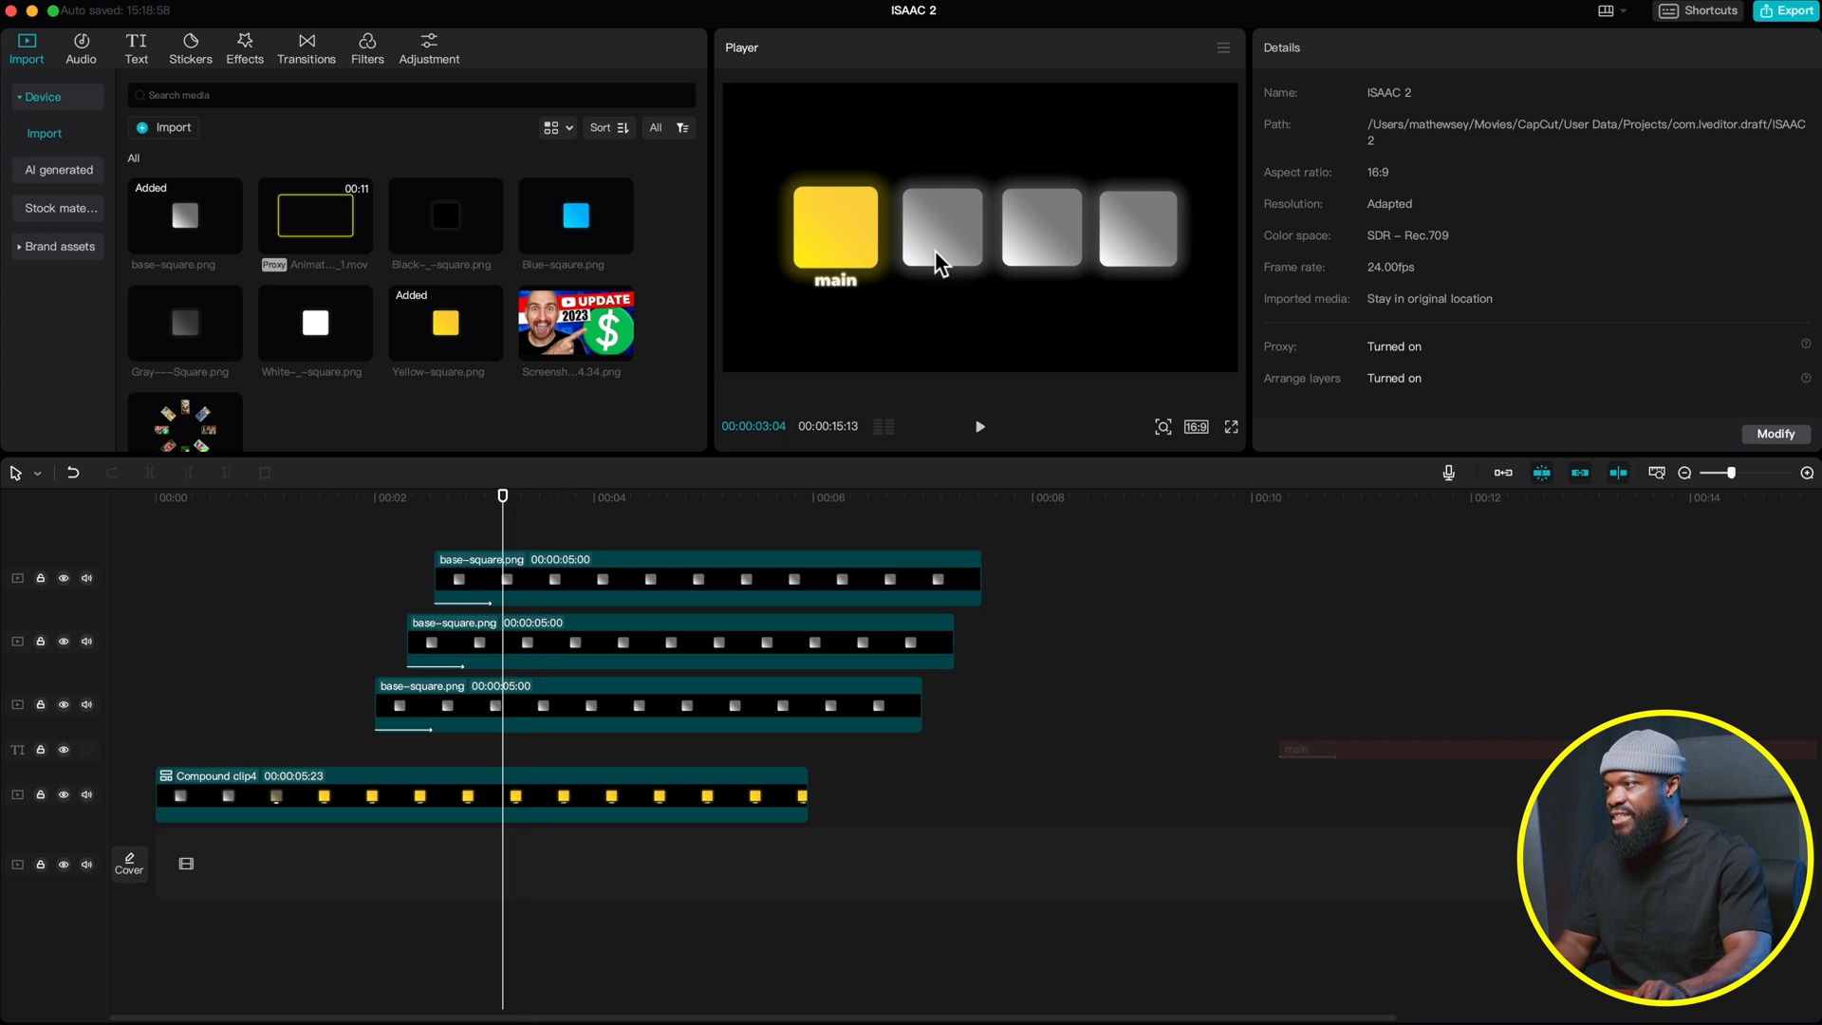
{"action": "left_click", "coordinate": [491, 708]}
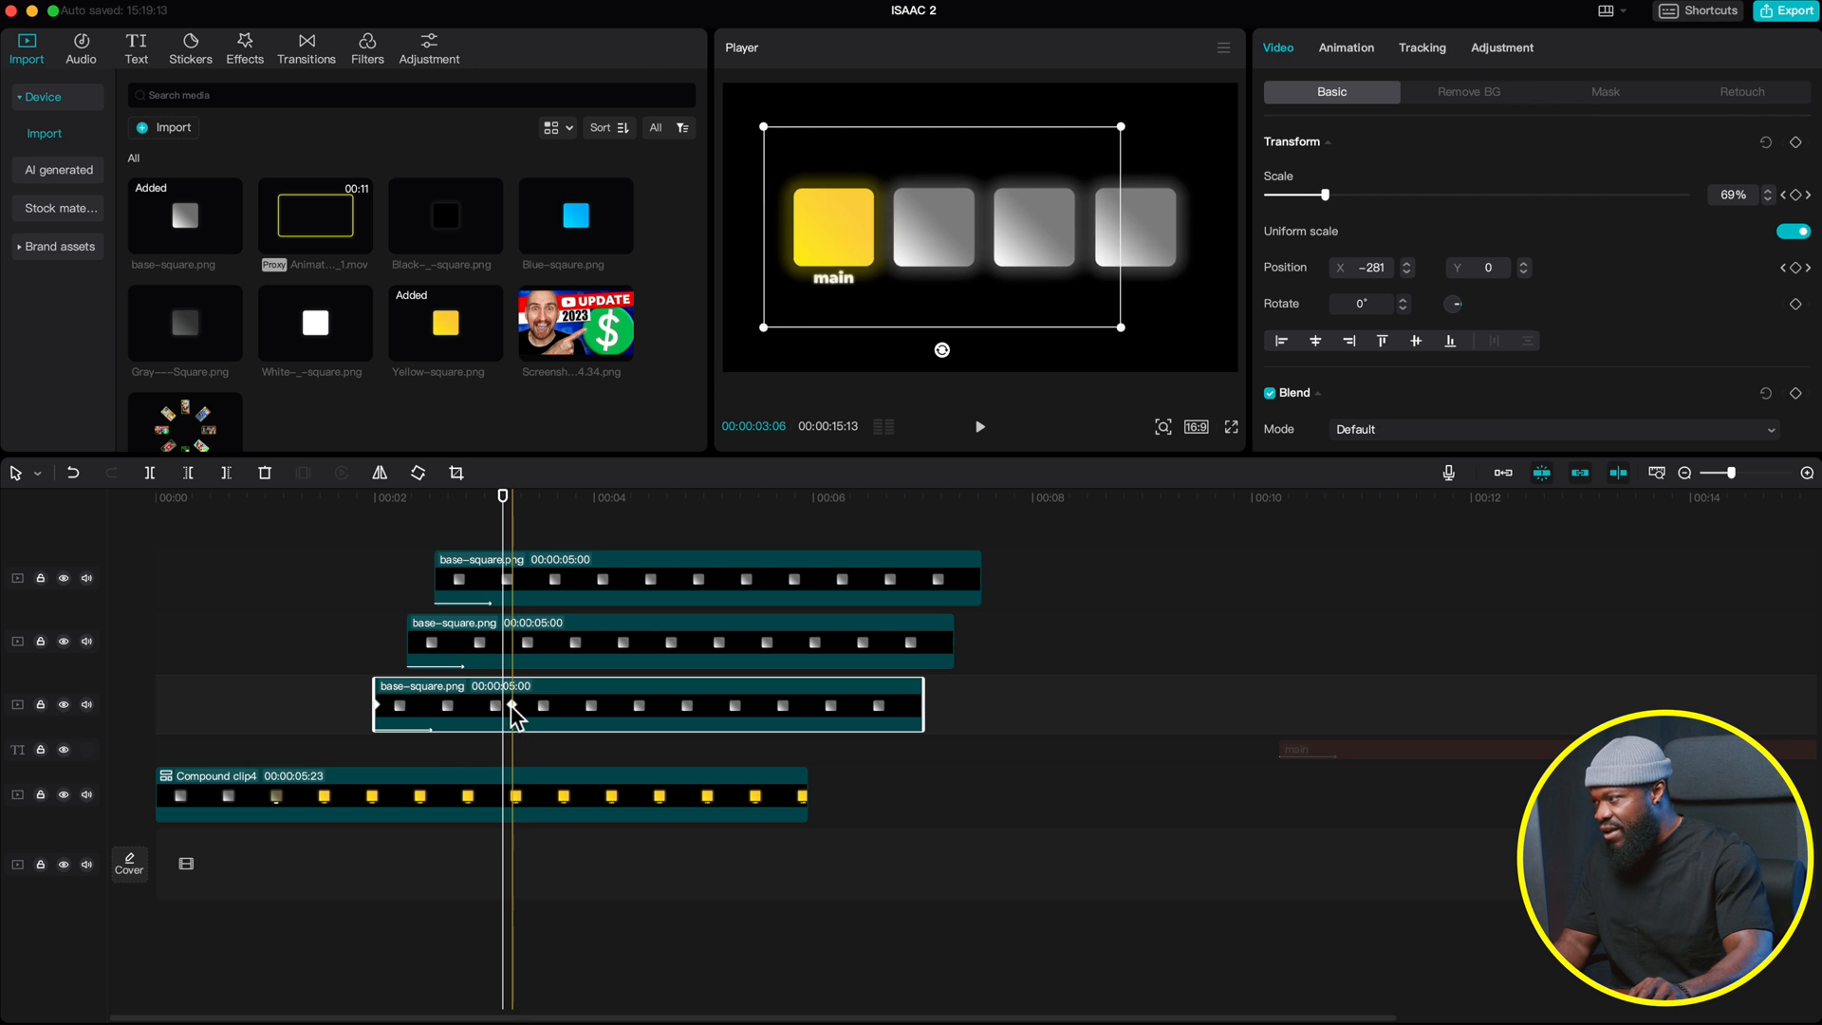
{"action": "scroll", "coordinate": [214, 384], "scroll_direction": "down", "scroll_amount": 1}
{"action": "scroll", "coordinate": [213, 384], "scroll_direction": "up", "scroll_amount": 1}
{"action": "left_click_drag", "start_coordinate": [436, 213], "coordinate": [501, 755]}
Keyframe the first base-square.png clip's opacity from 100% at 00:00:03:04 to 0% at 00:00:03:14
{"action": "left_click", "coordinate": [508, 727]}
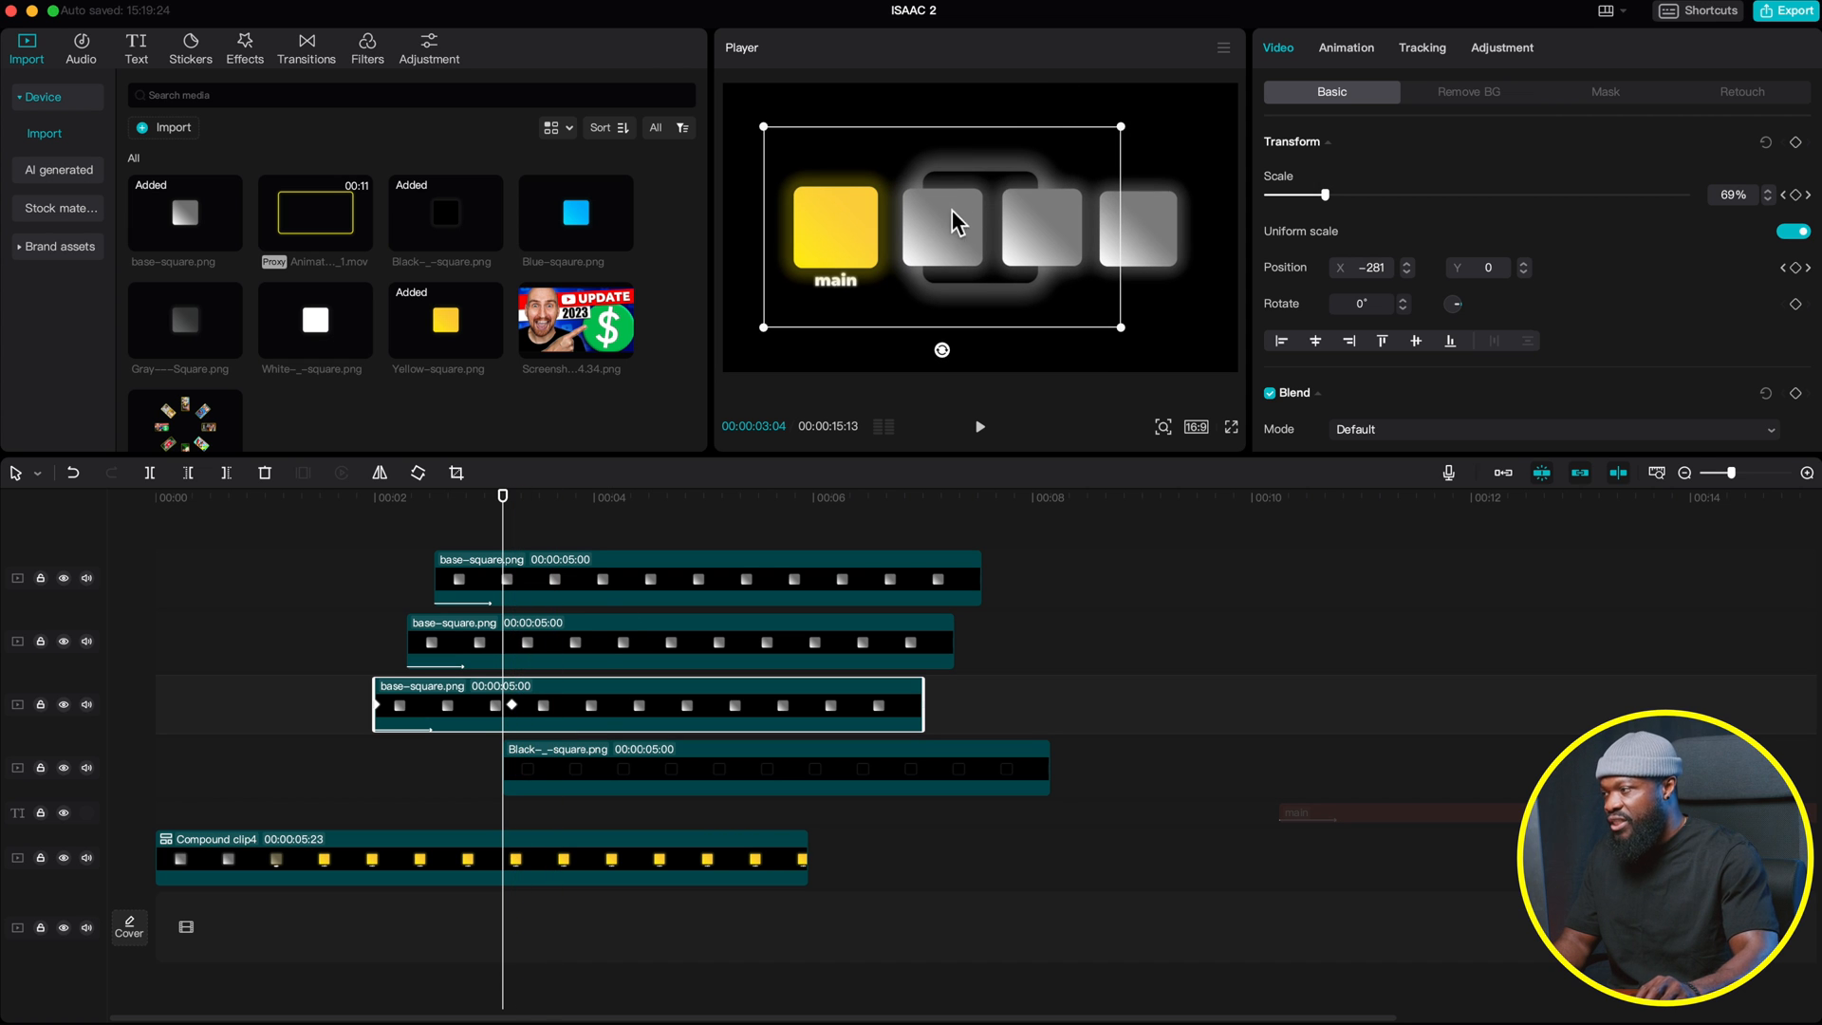
{"action": "scroll", "coordinate": [1476, 236], "scroll_direction": "down", "scroll_amount": 4}
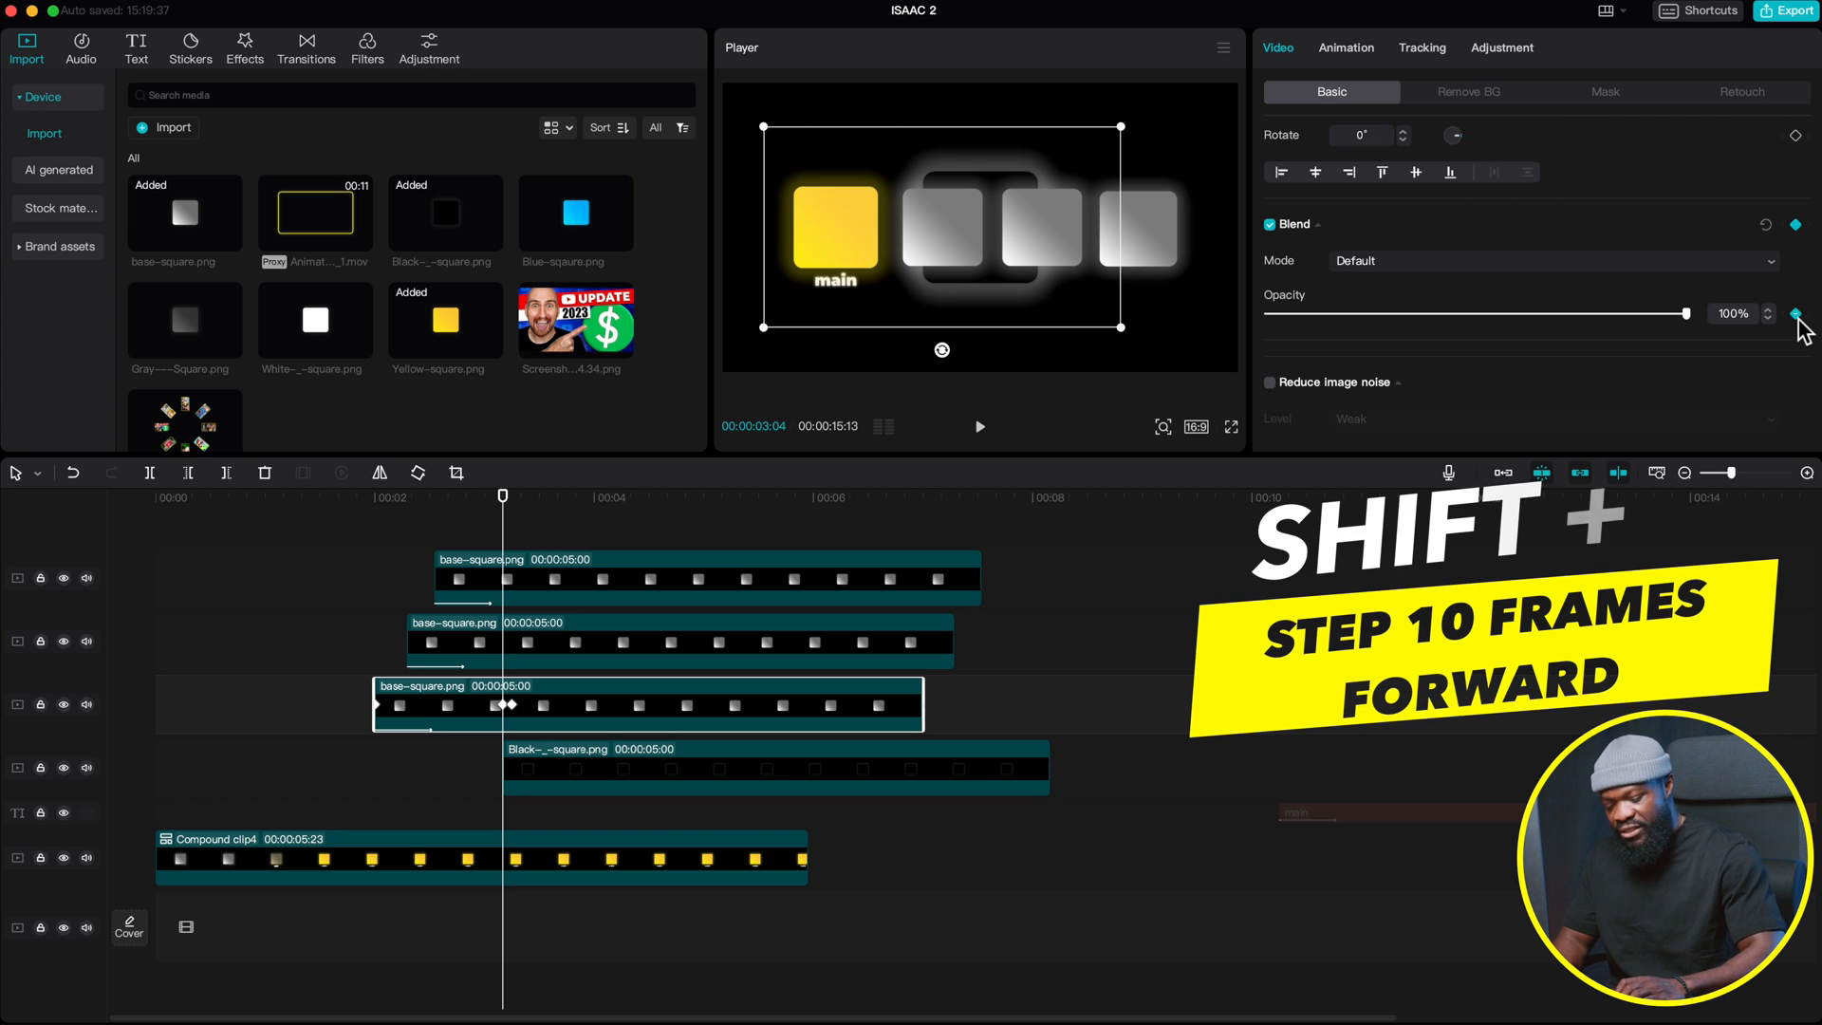
{"action": "key", "text": "shift+Right"}
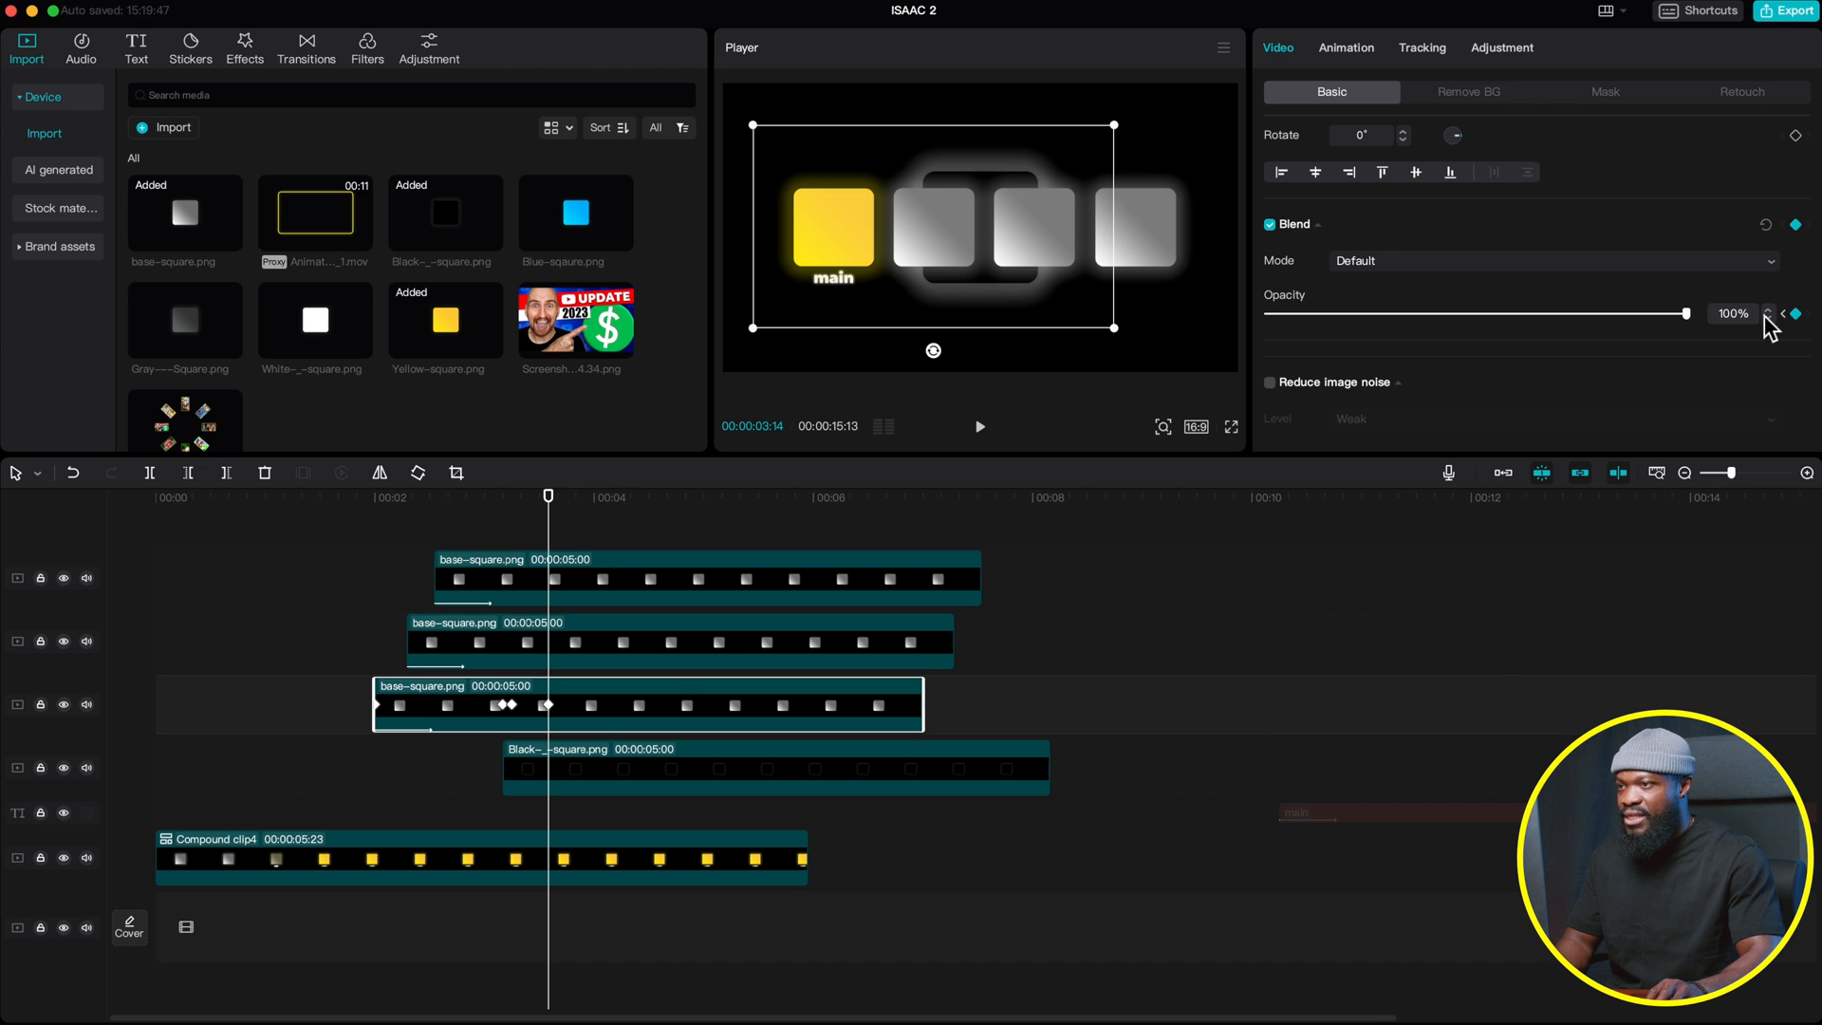
{"action": "left_click_drag", "start_coordinate": [1688, 318], "coordinate": [1268, 315]}
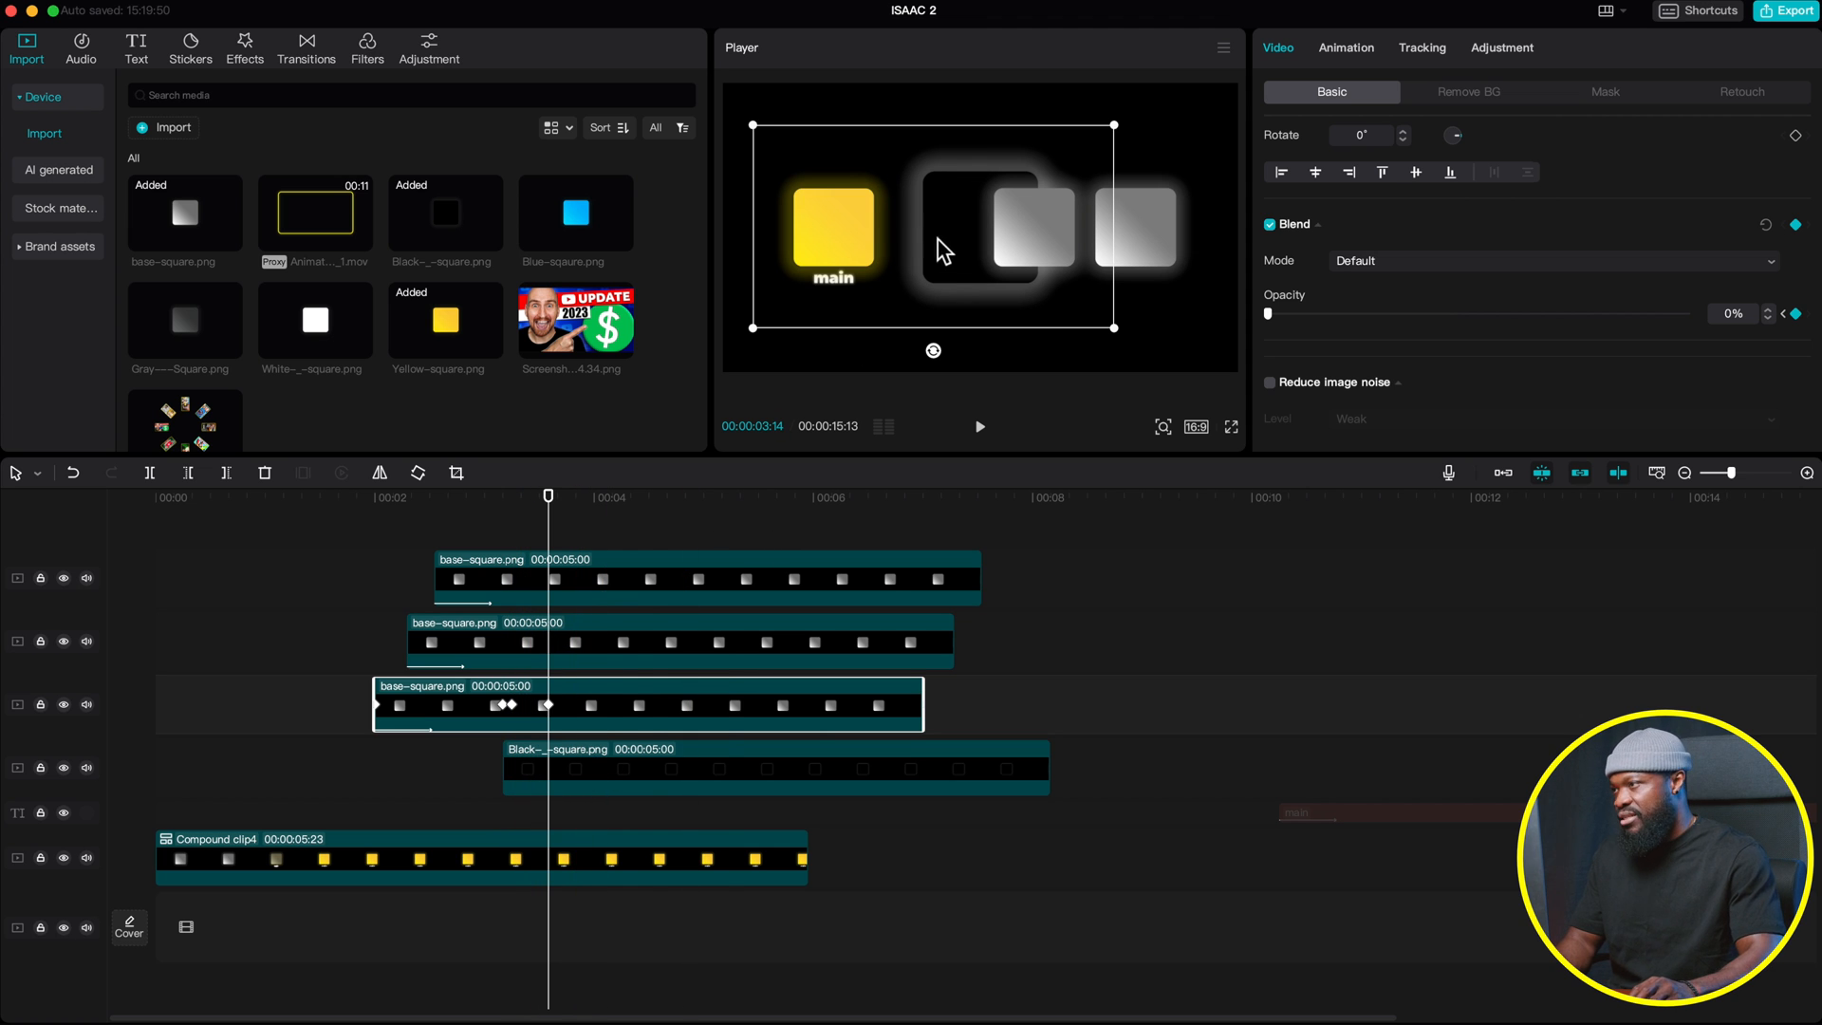
Match the black square to the first gray square by setting its position to X -346 and its scale to 70%
{"action": "left_click", "coordinate": [541, 770]}
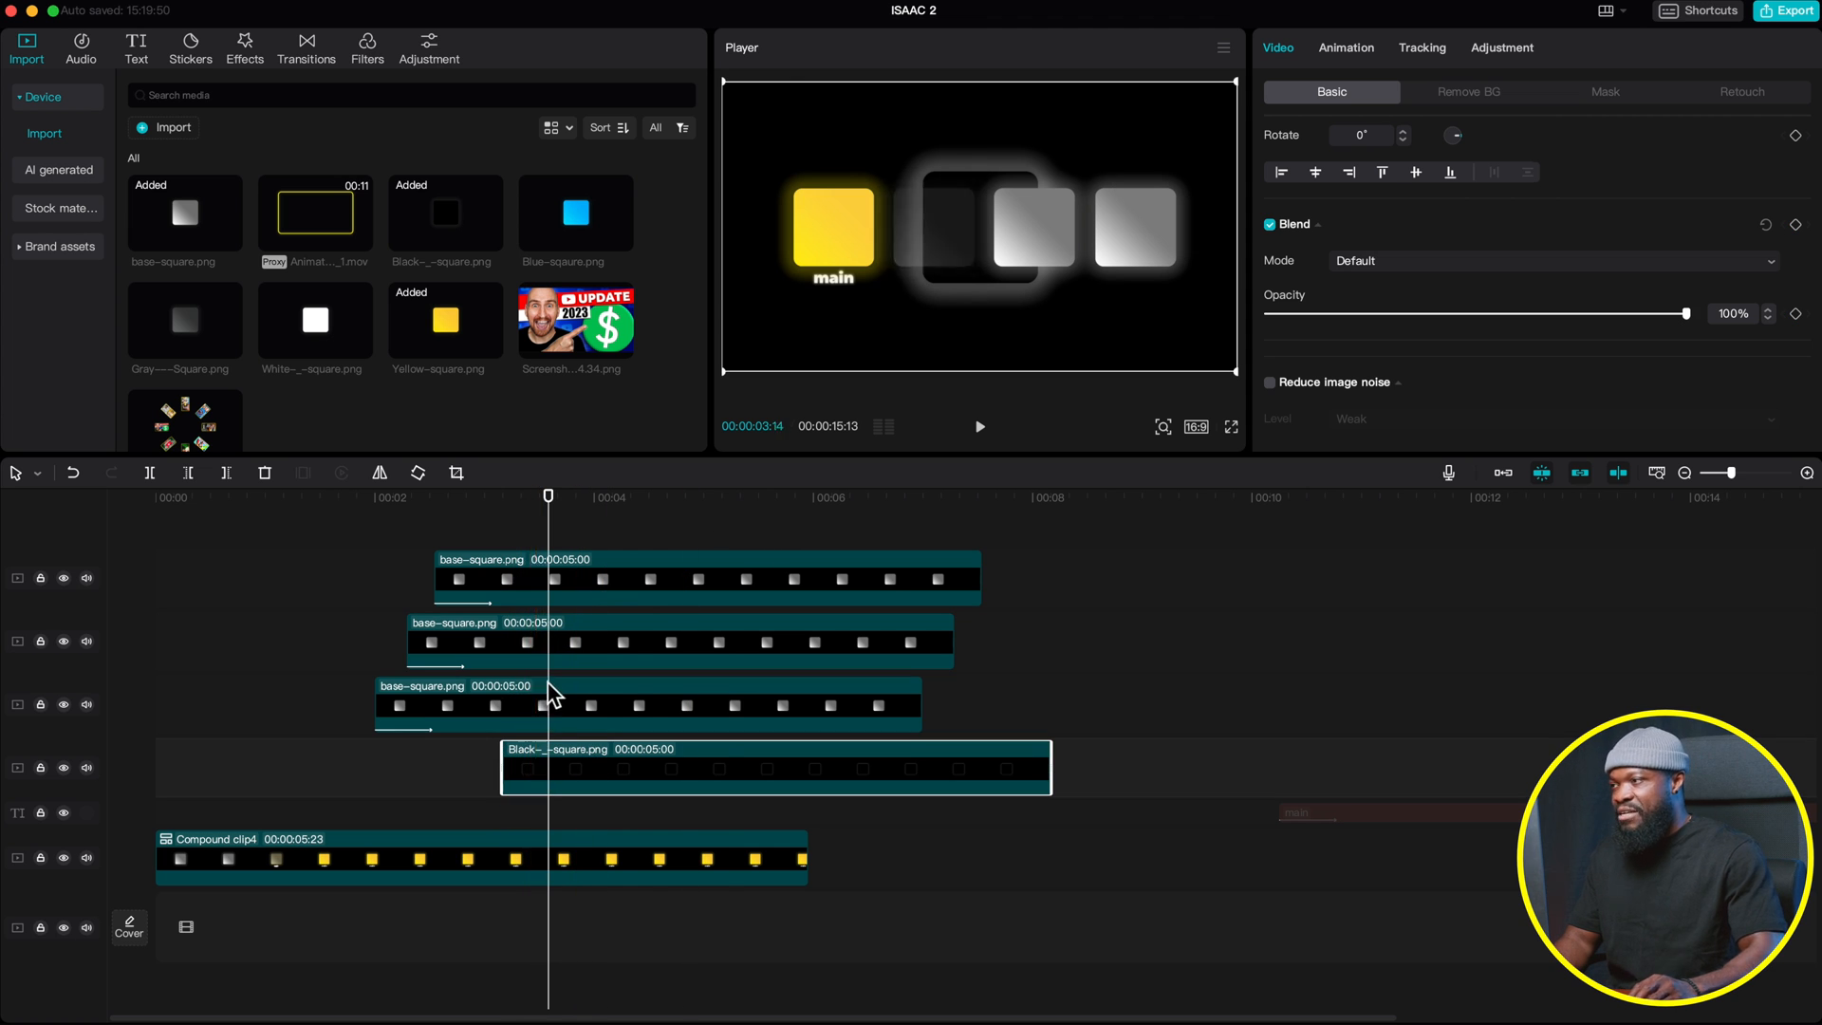
{"action": "left_click", "coordinate": [538, 723]}
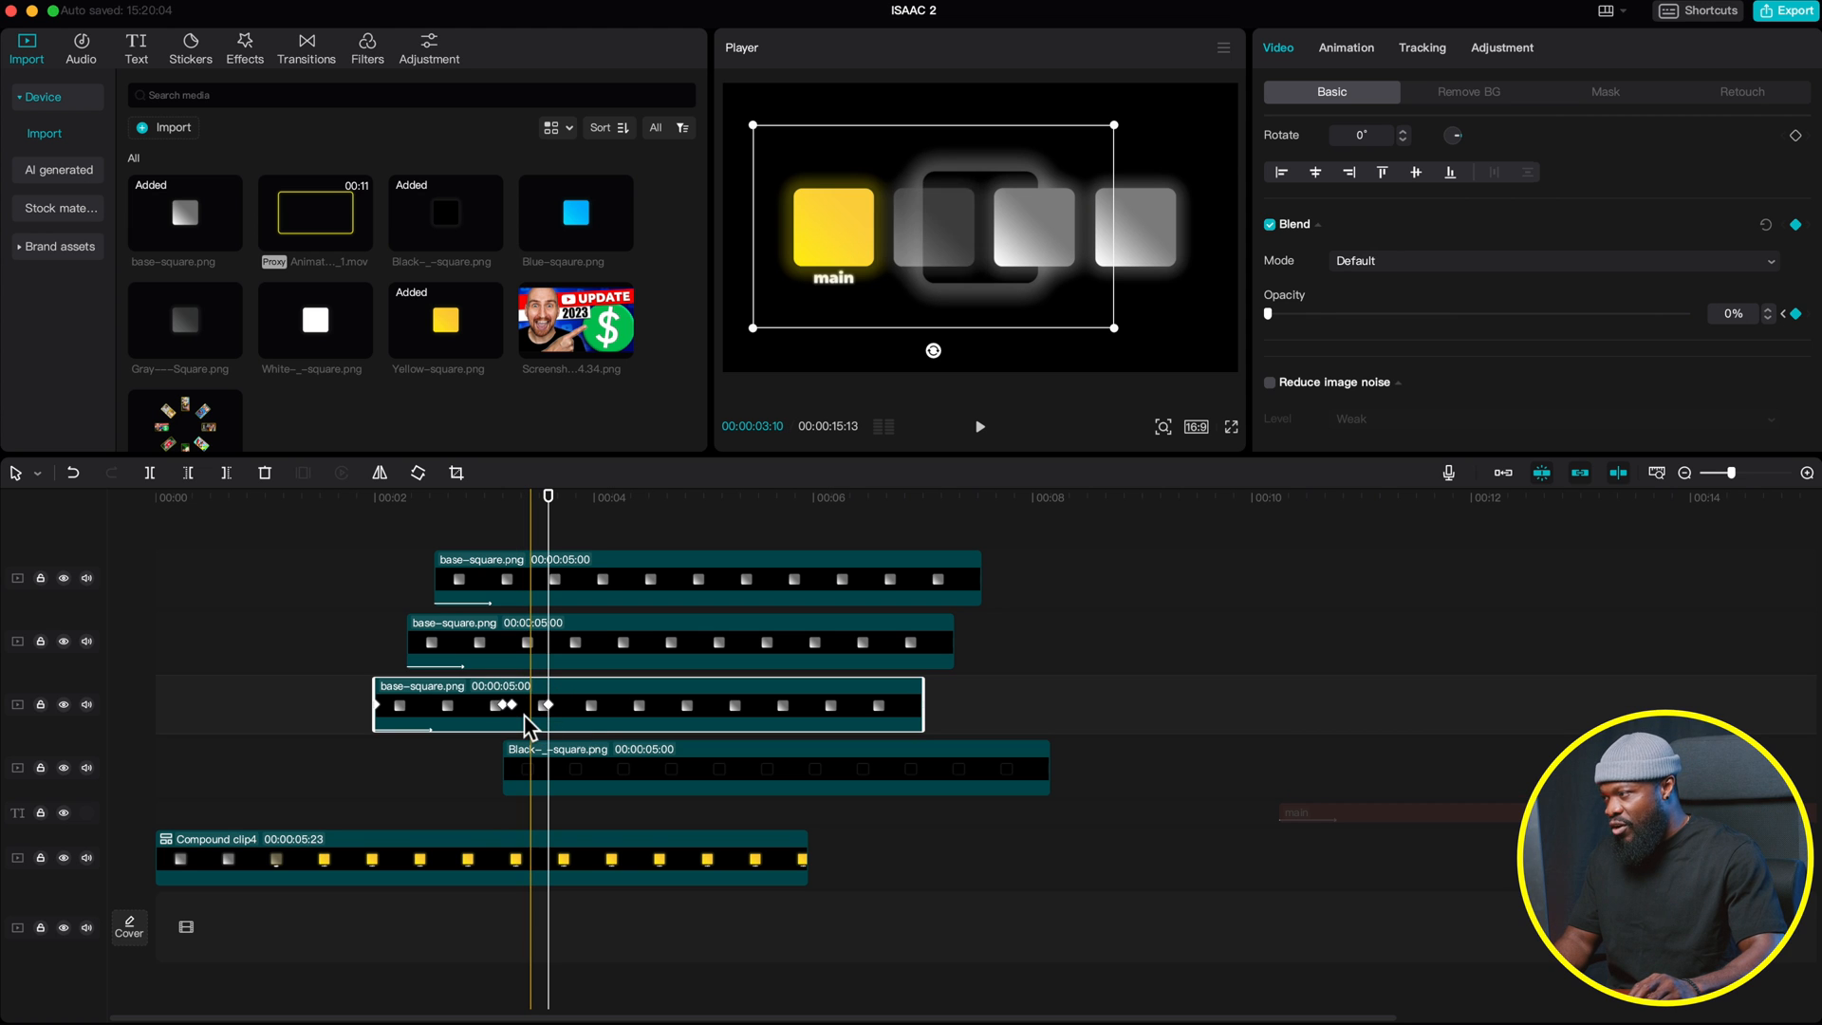
{"action": "scroll", "coordinate": [1384, 231], "scroll_direction": "up", "scroll_amount": 3}
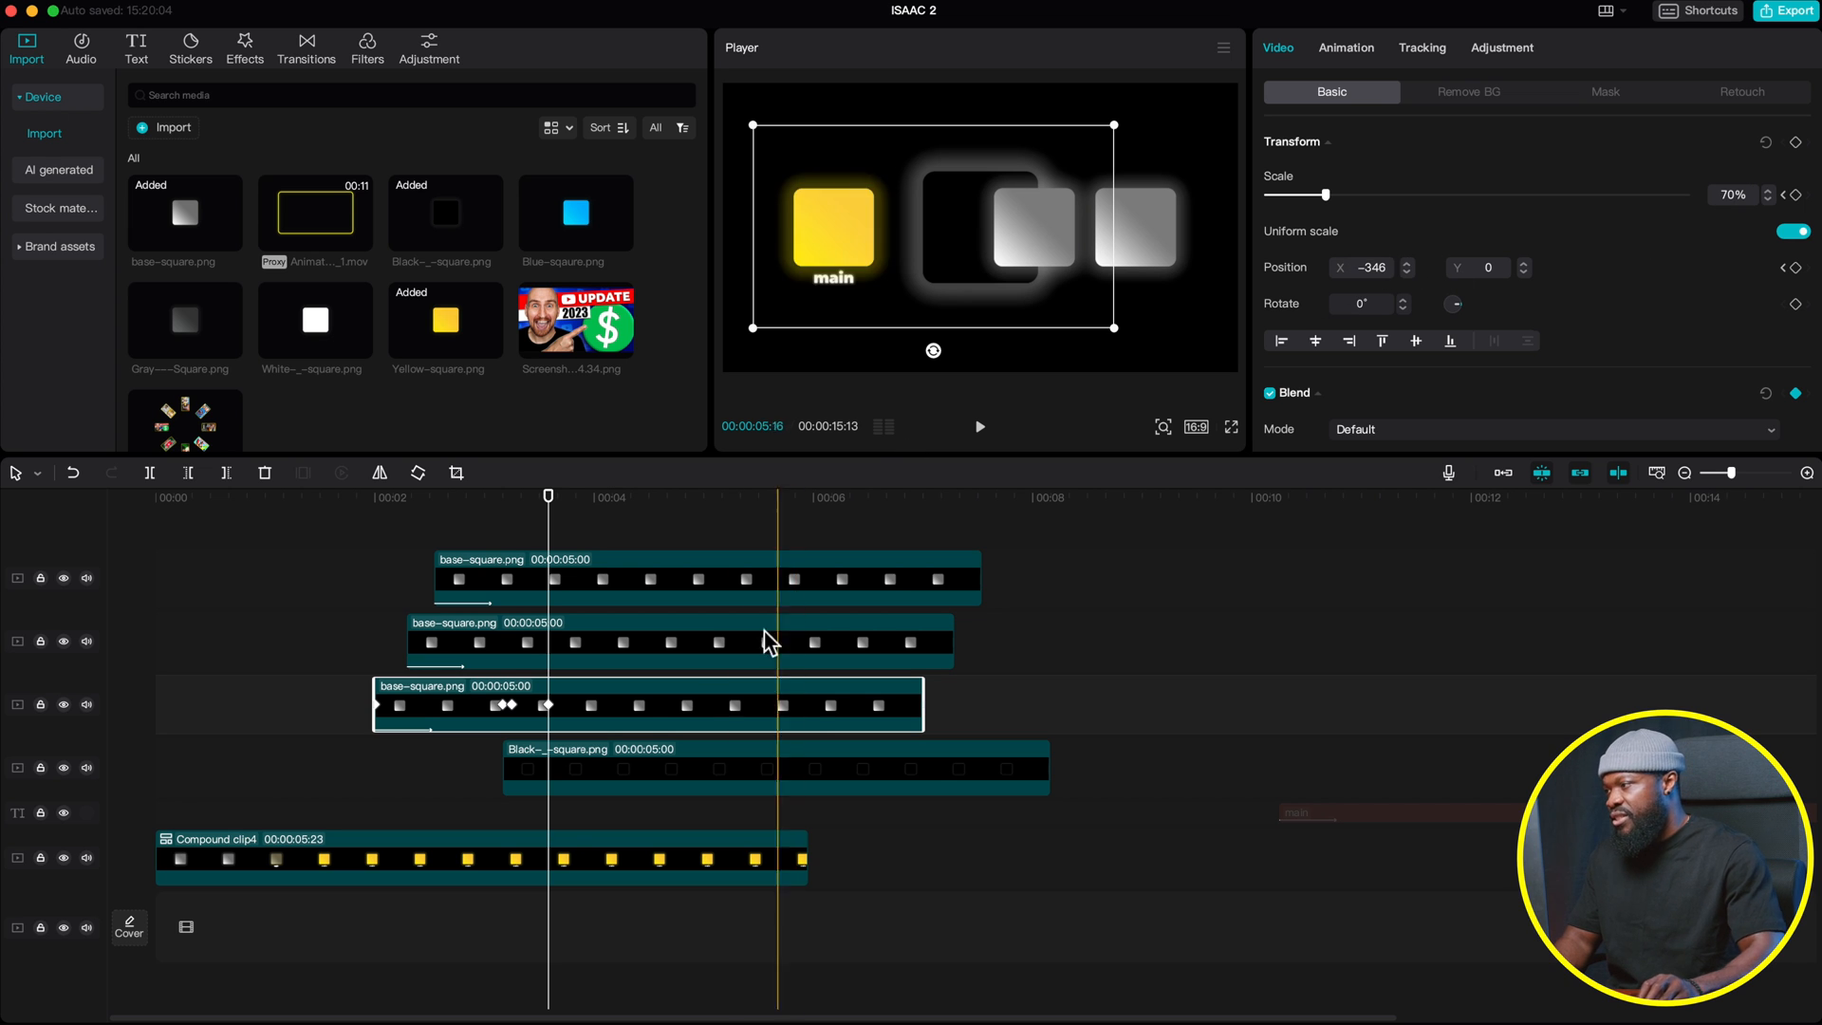
{"action": "left_click", "coordinate": [570, 768]}
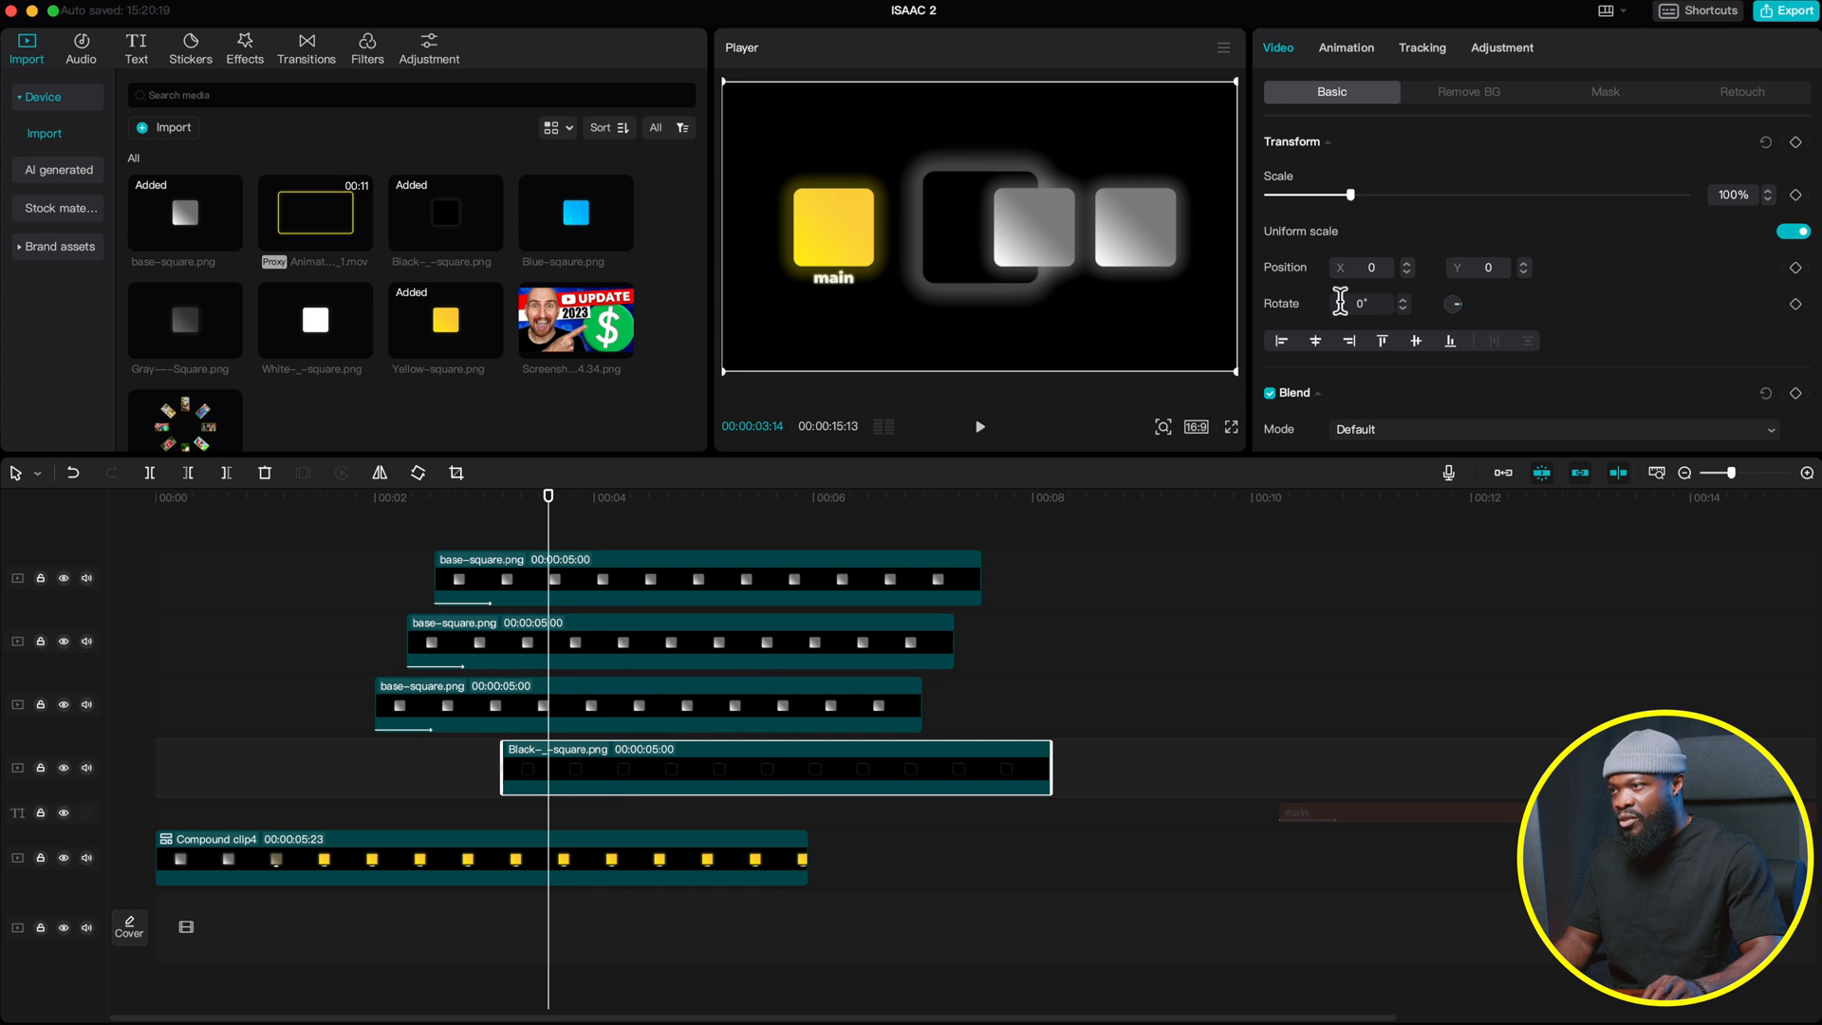
{"action": "left_click", "coordinate": [1366, 267]}
{"action": "type", "text": "-"}
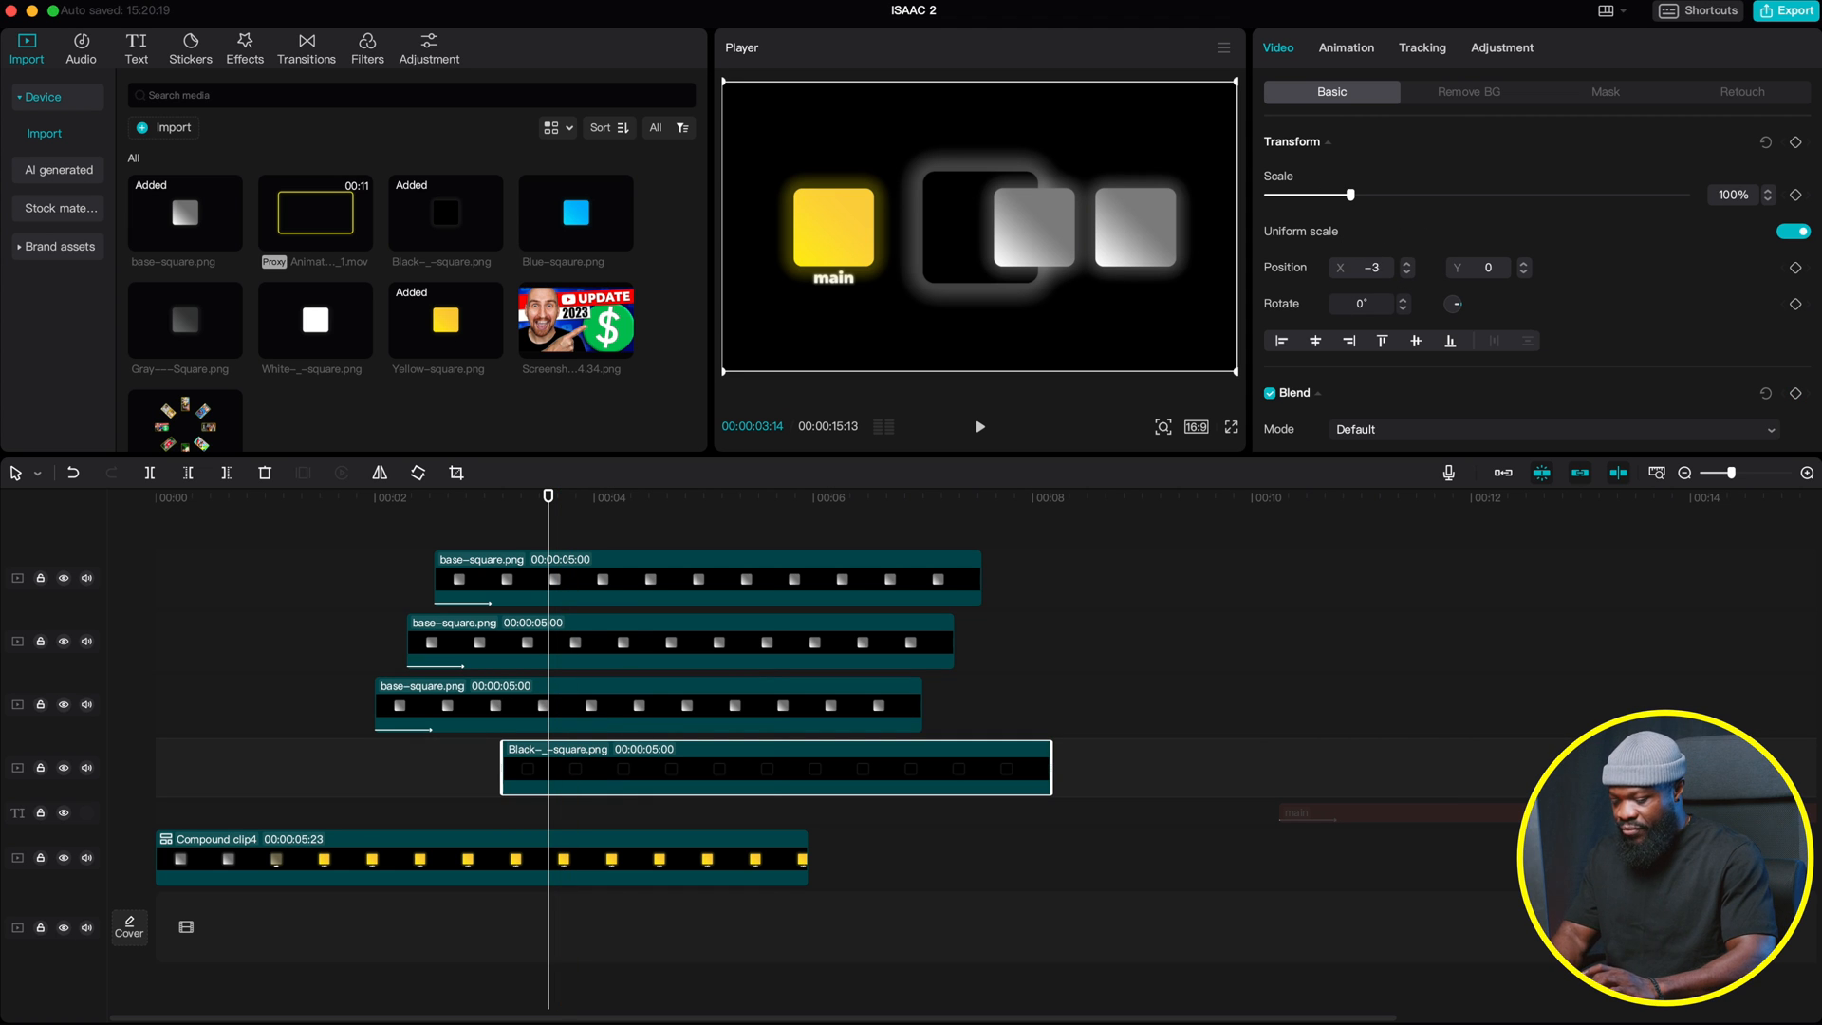
{"action": "type", "text": "346"}
{"action": "key", "text": "Return"}
{"action": "left_click", "coordinate": [1720, 194]}
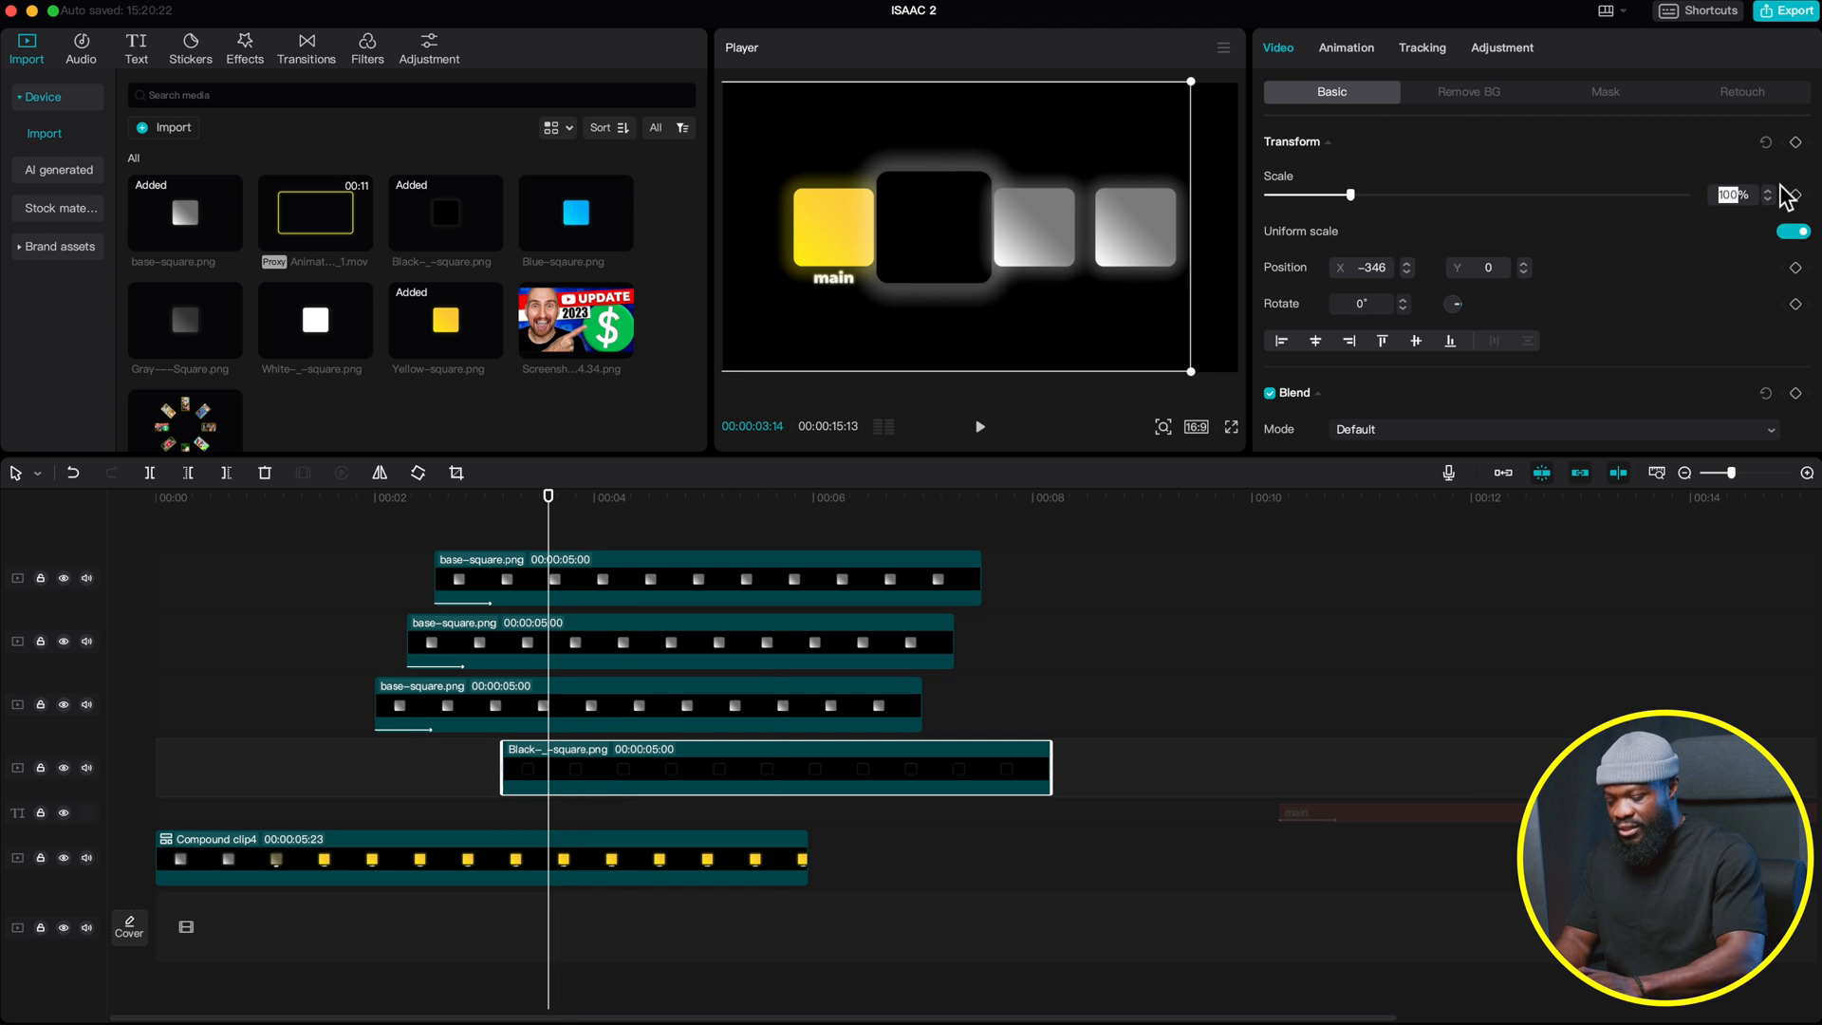
{"action": "type", "text": "70"}
{"action": "key", "text": "Return"}
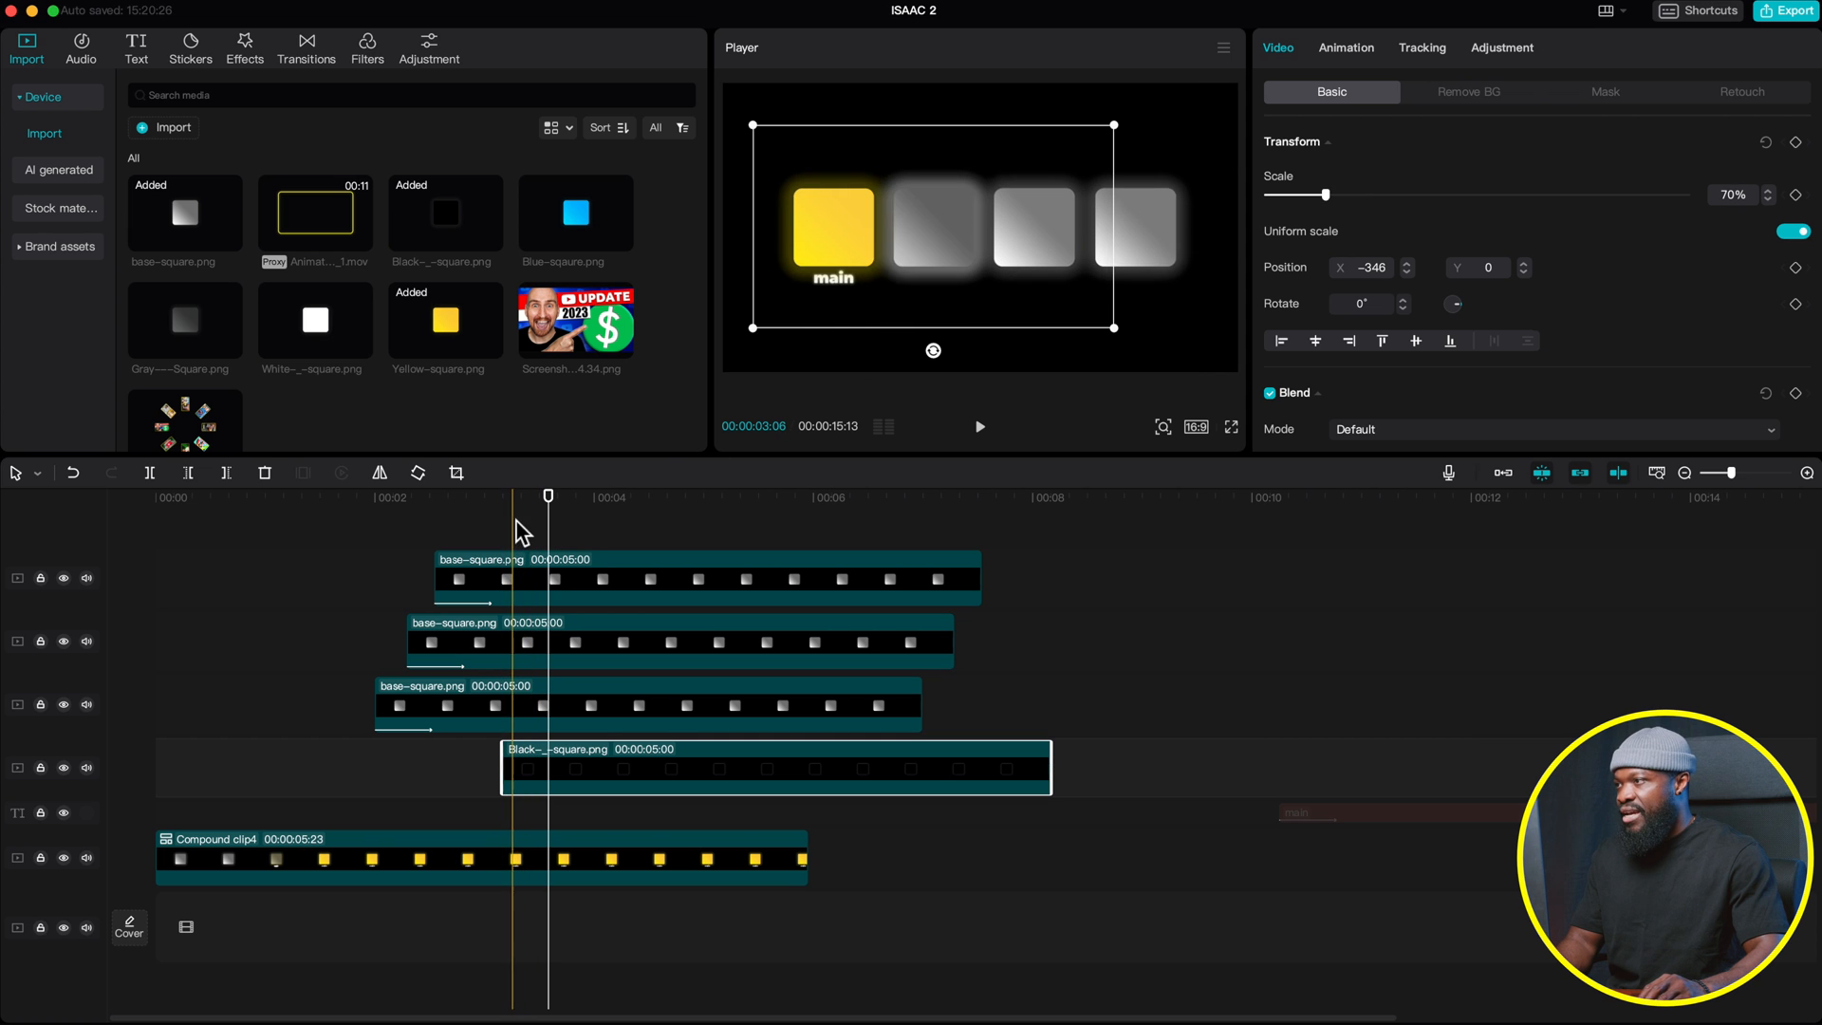
Move the black square clip to start at 00:00:03:06
{"action": "left_click", "coordinate": [516, 726]}
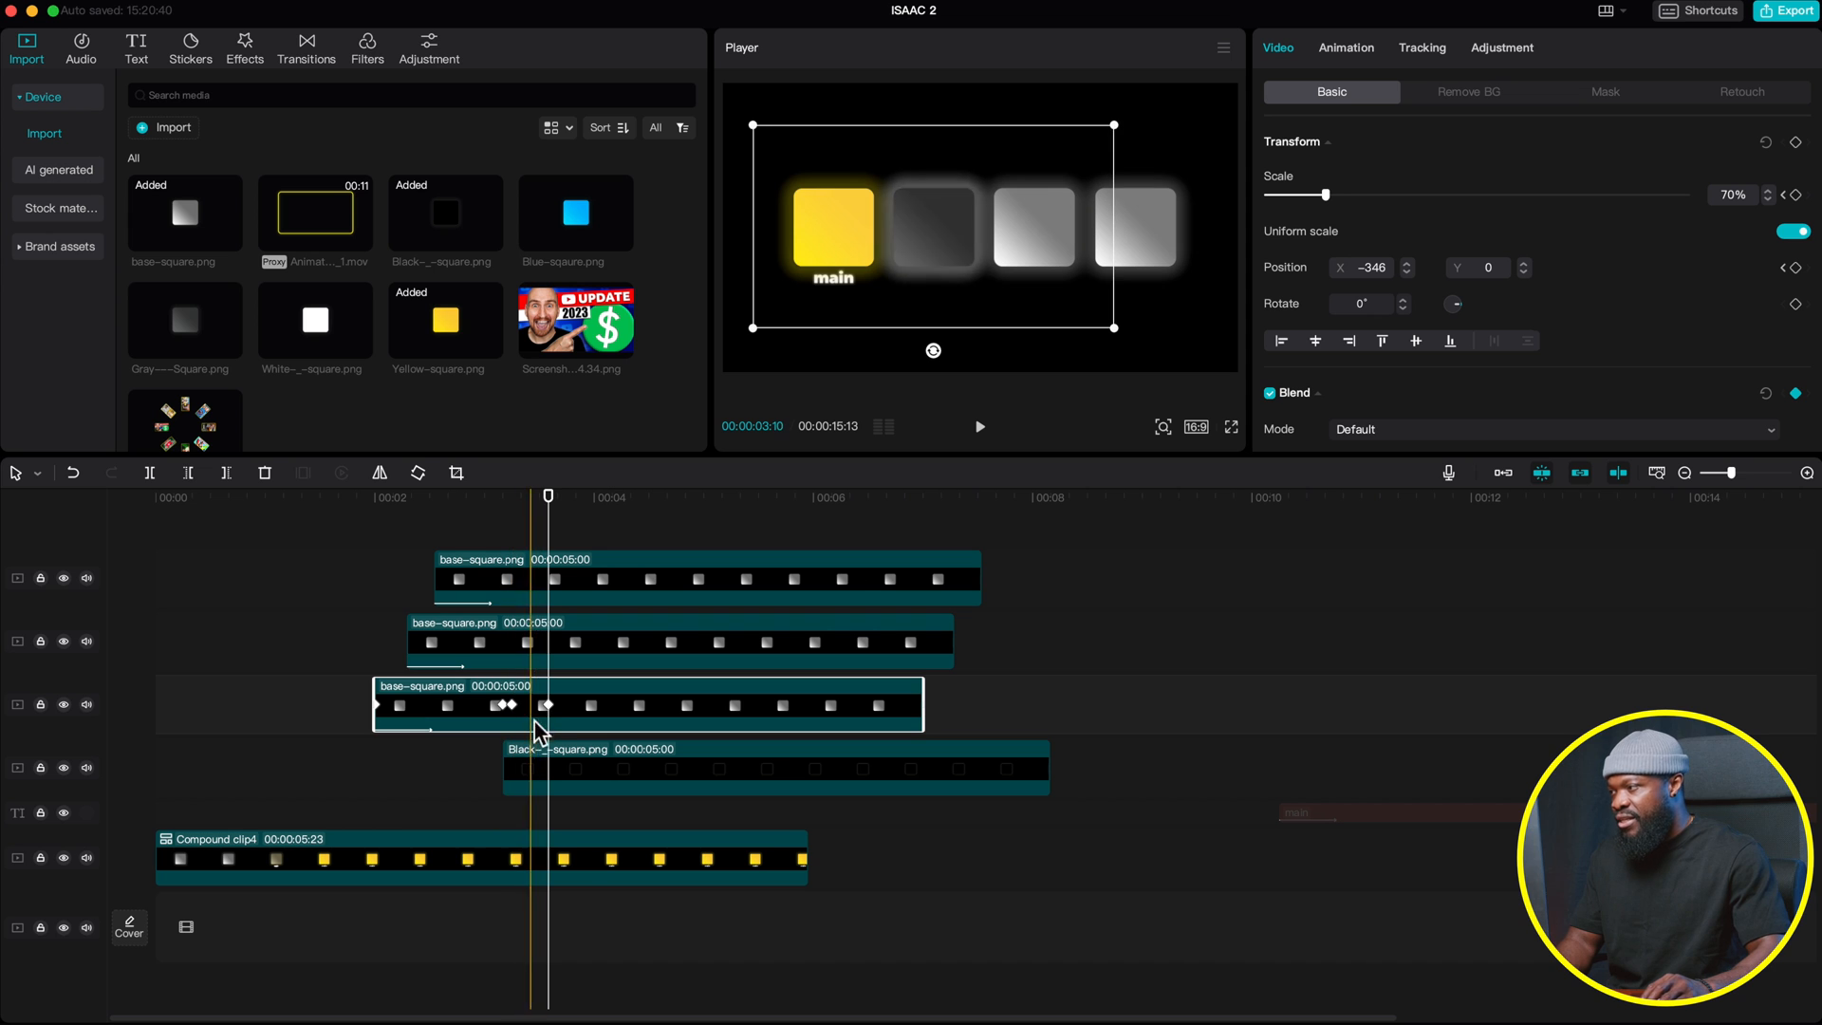
{"action": "left_click", "coordinate": [513, 496]}
{"action": "left_click_drag", "start_coordinate": [528, 765], "coordinate": [539, 768]}
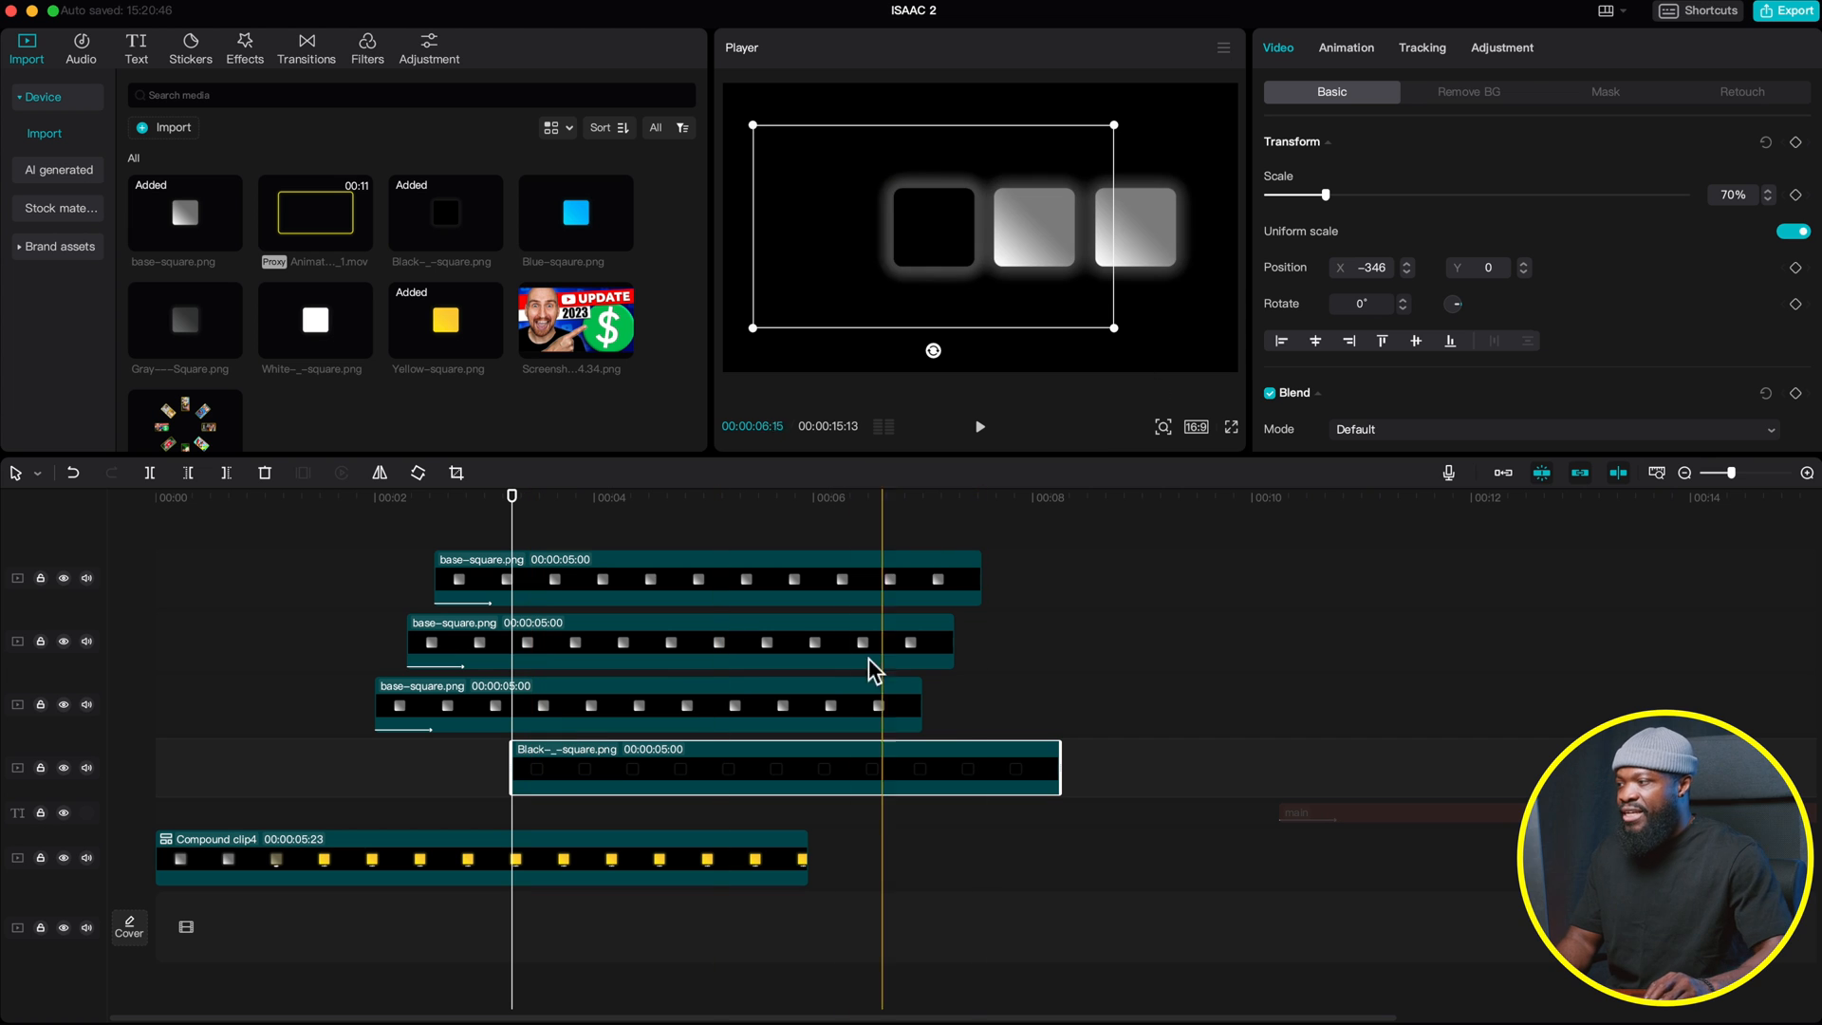
Keyframe the black square's opacity from 0% at 00:00:03:06 to 100% at 00:00:03:16 and play back the crossfade
{"action": "scroll", "coordinate": [1569, 339], "scroll_direction": "down", "scroll_amount": 4}
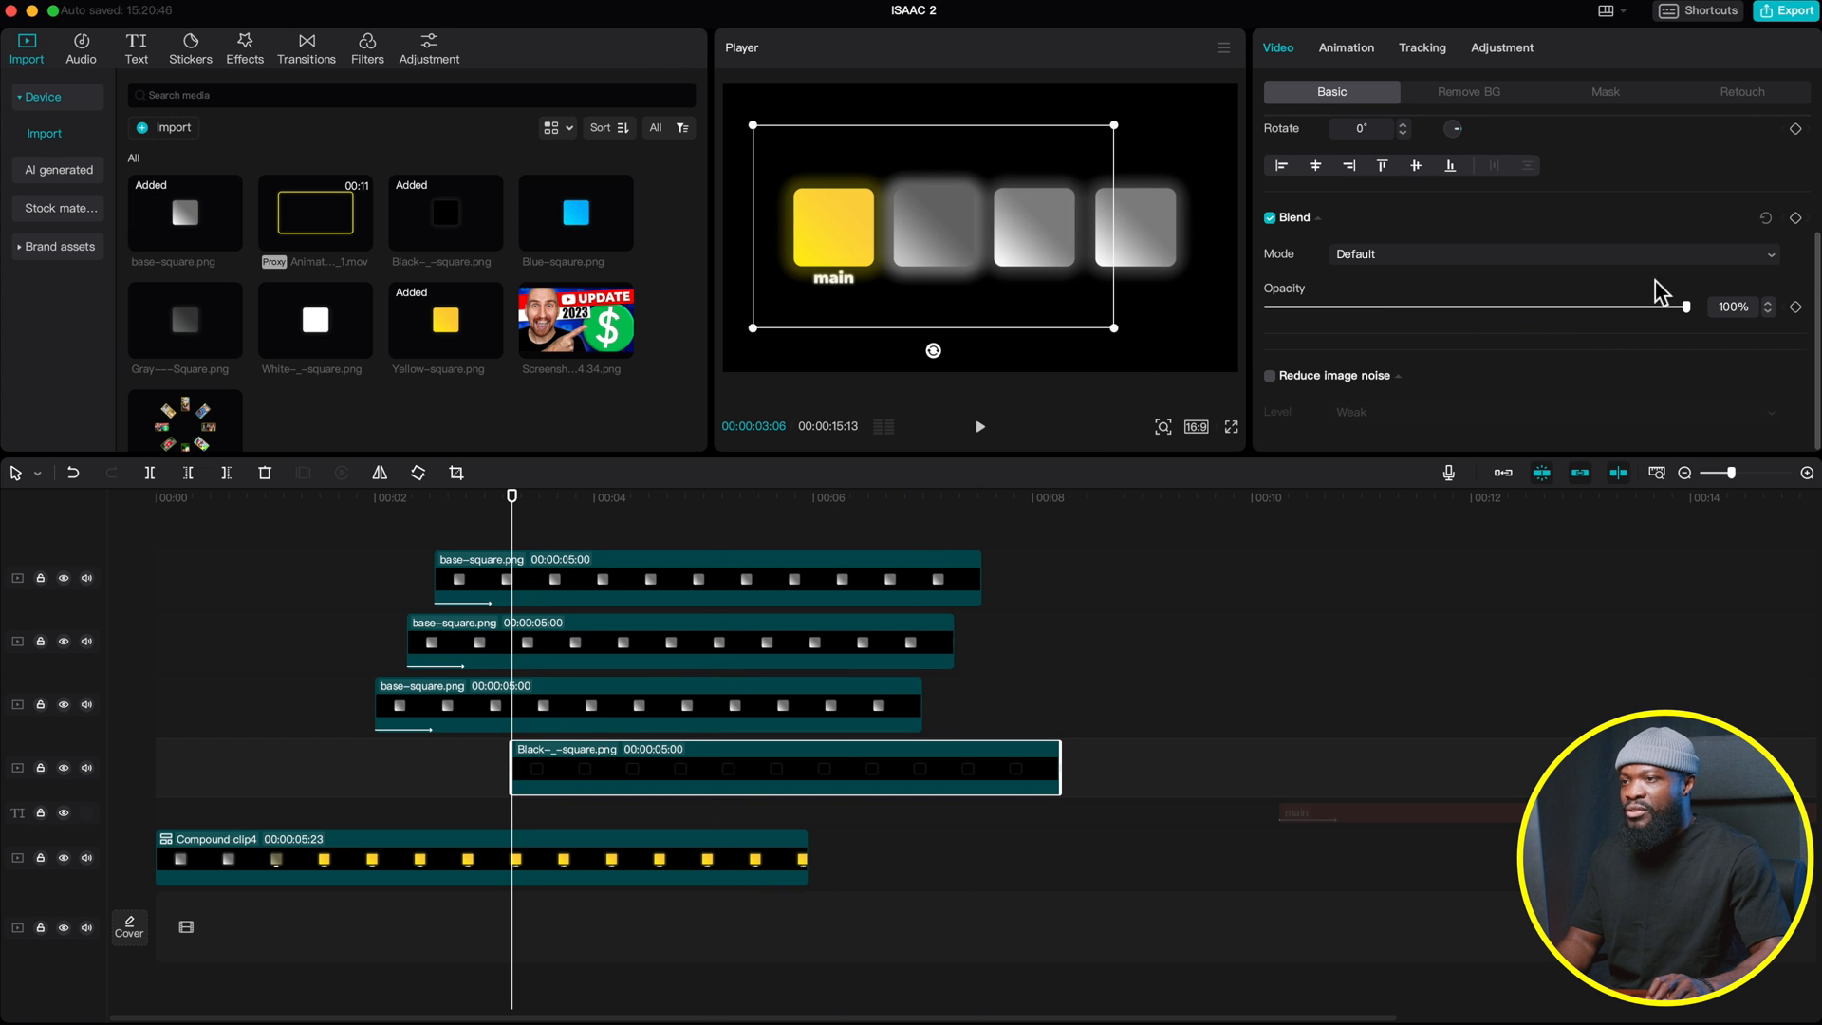
{"action": "left_click", "coordinate": [1795, 308]}
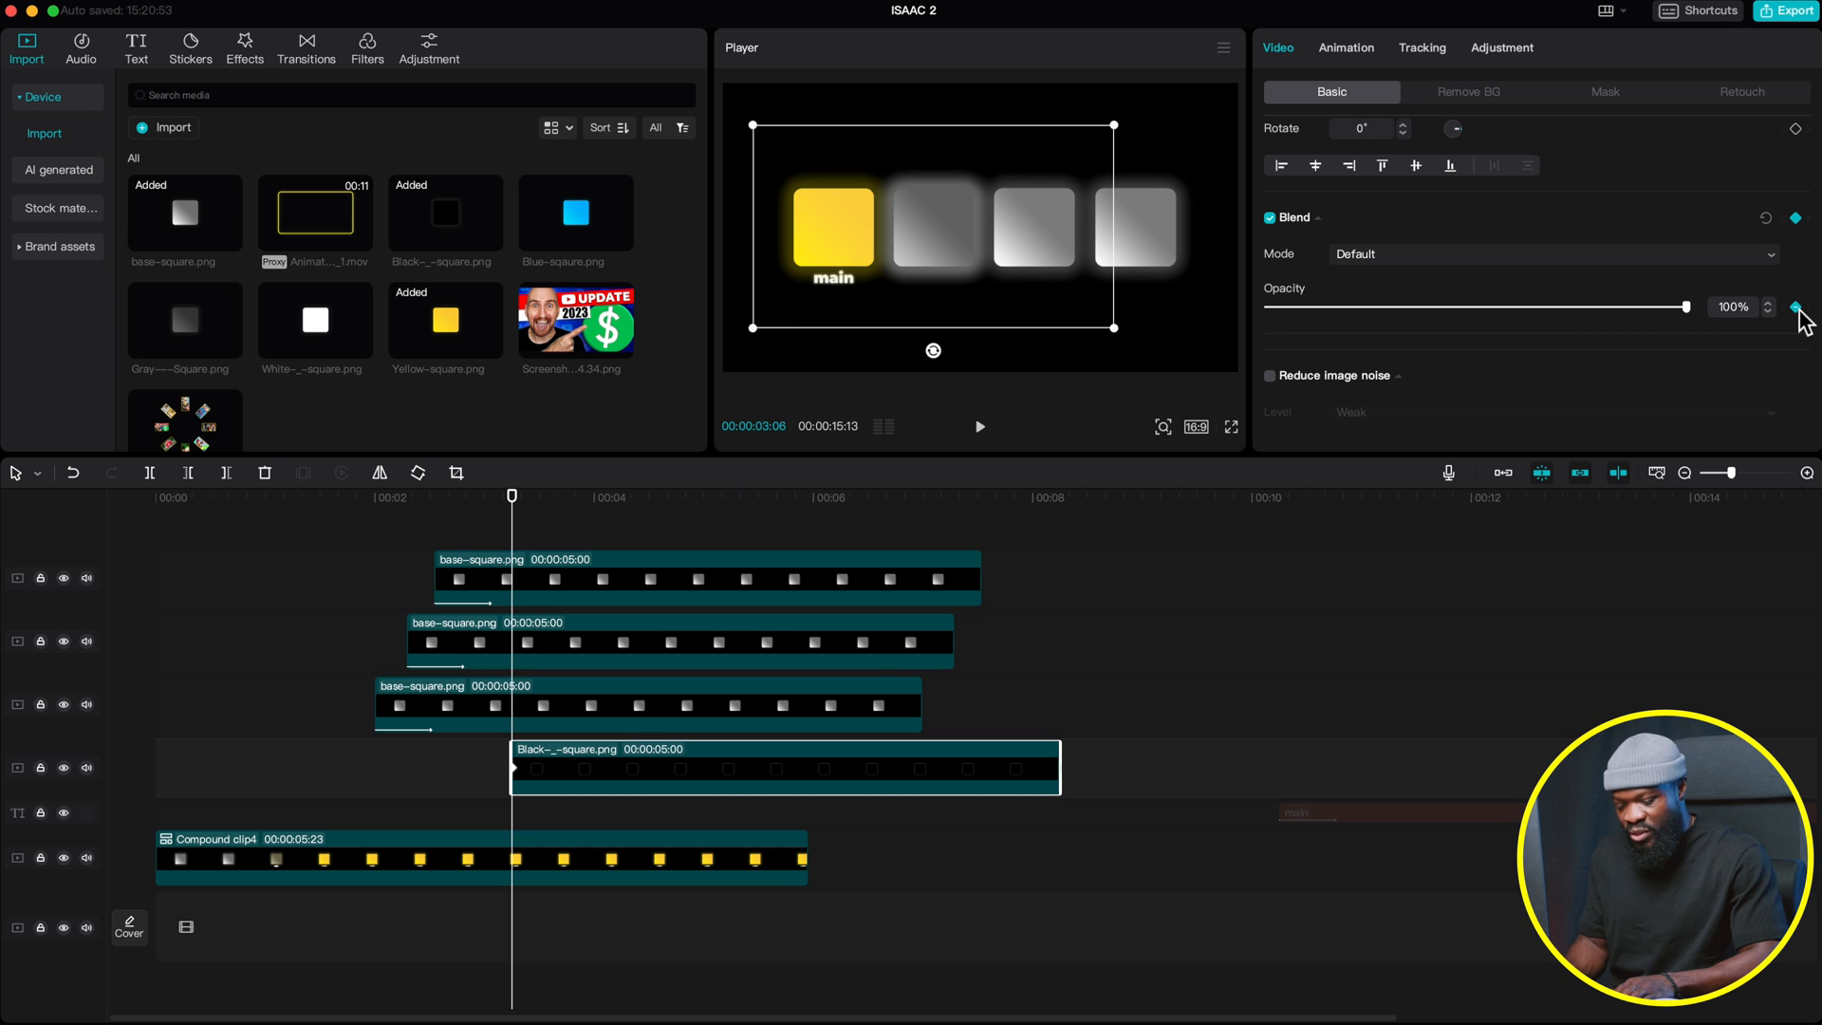
{"action": "key", "text": "Right"}
{"action": "key", "text": "Right"}
{"action": "key", "text": "Right"}
{"action": "key", "text": "Right"}
{"action": "key", "text": "Right"}
{"action": "key", "text": "Right"}
{"action": "key", "text": "Right"}
{"action": "key", "text": "Right"}
{"action": "key", "text": "Right"}
{"action": "key", "text": "Right"}
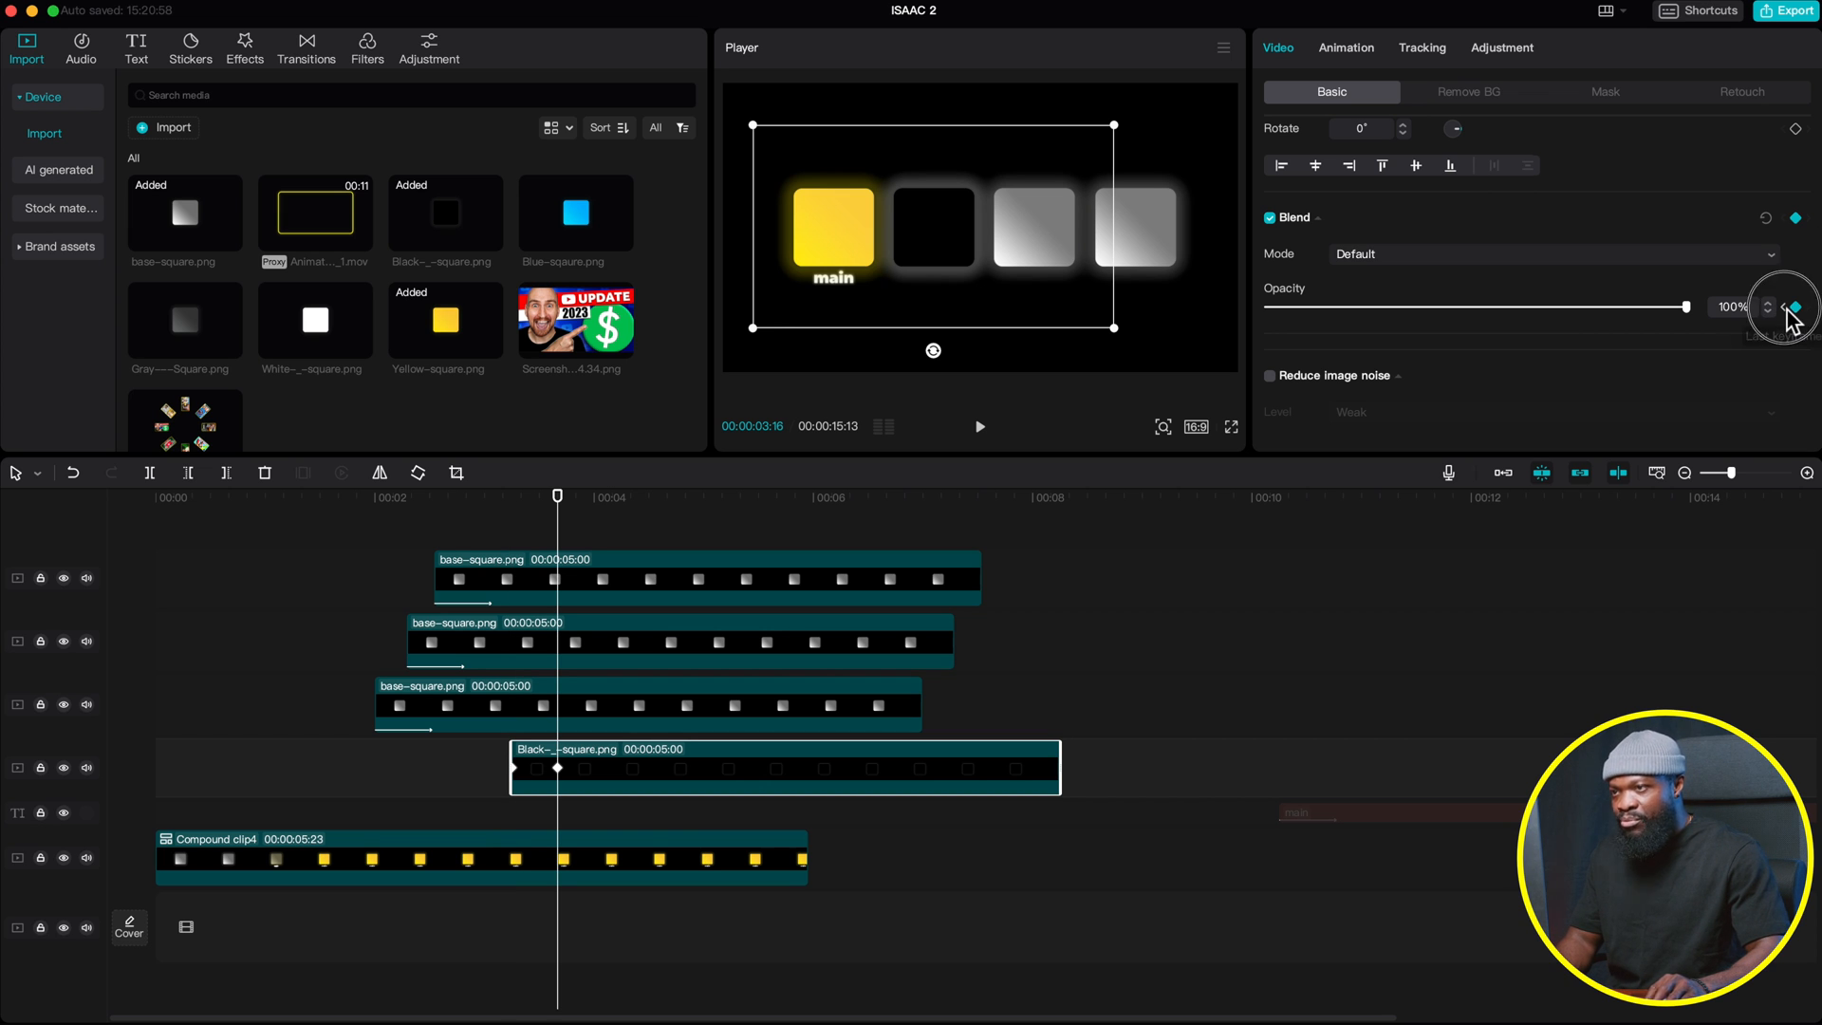
{"action": "left_click", "coordinate": [1785, 308]}
{"action": "left_click_drag", "start_coordinate": [1686, 307], "coordinate": [1268, 307]}
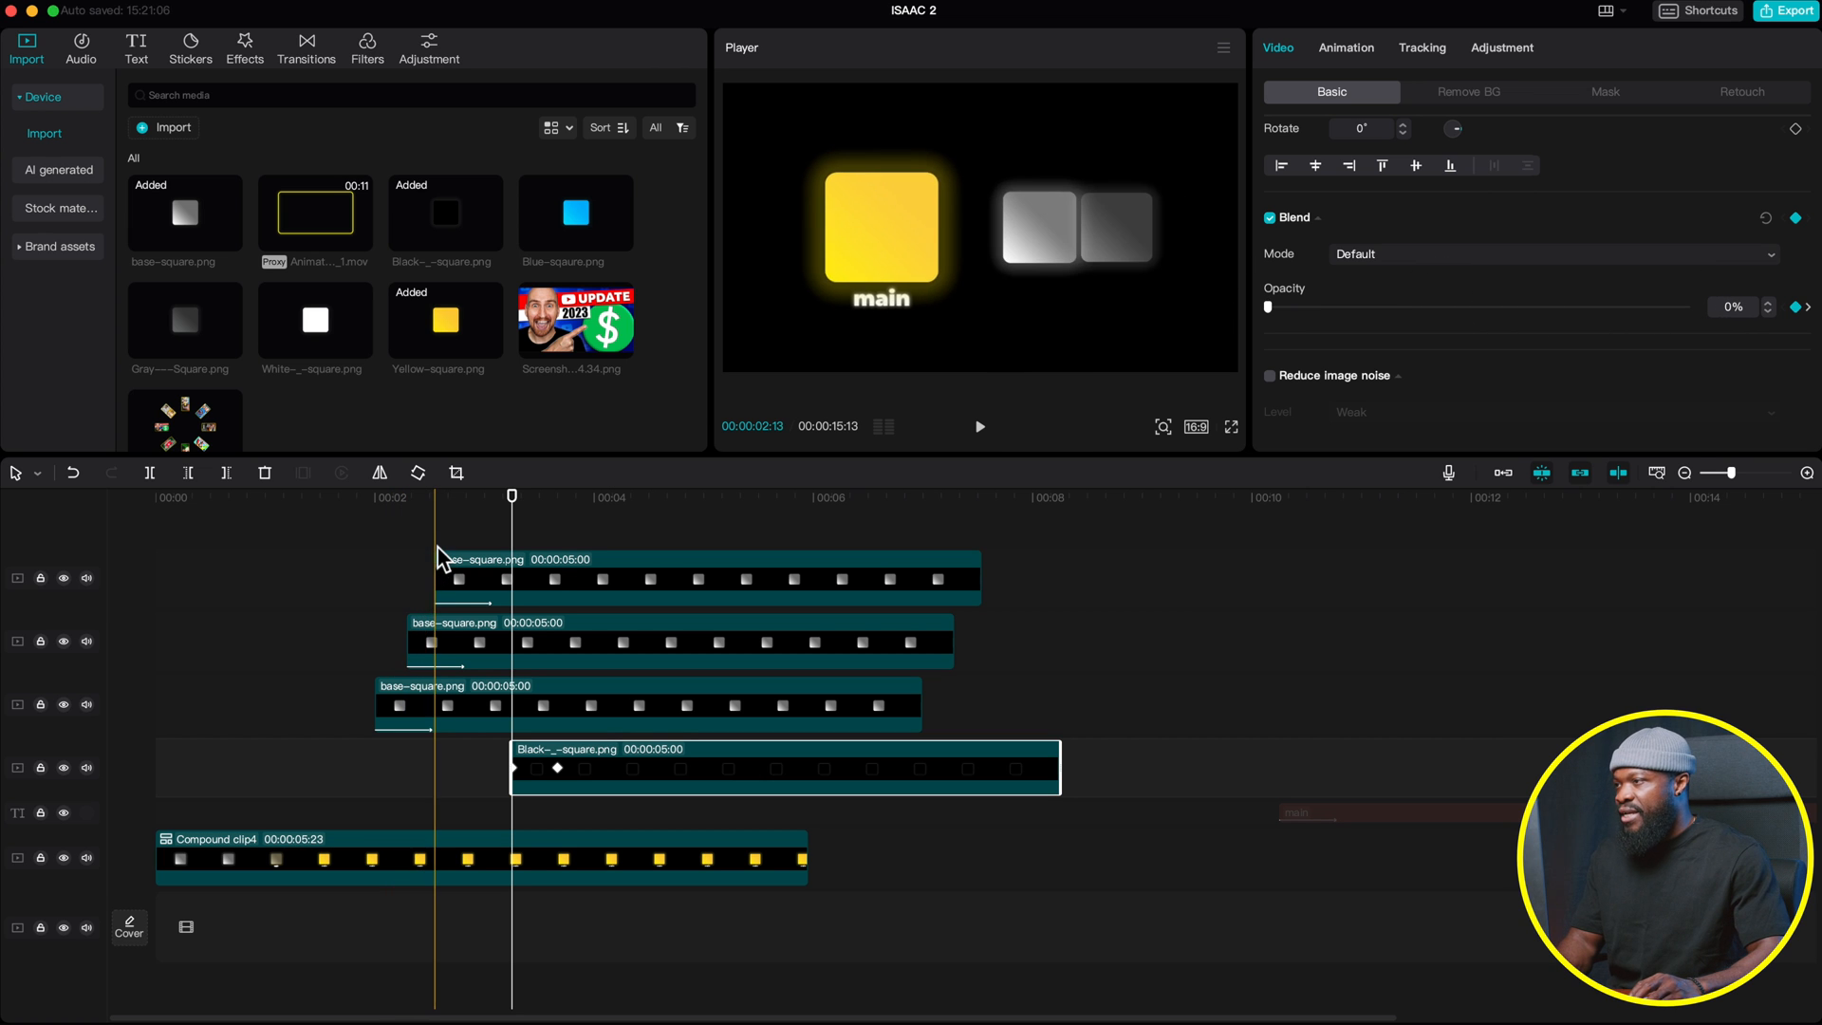
{"action": "key", "text": "space"}
{"action": "key", "text": "space"}
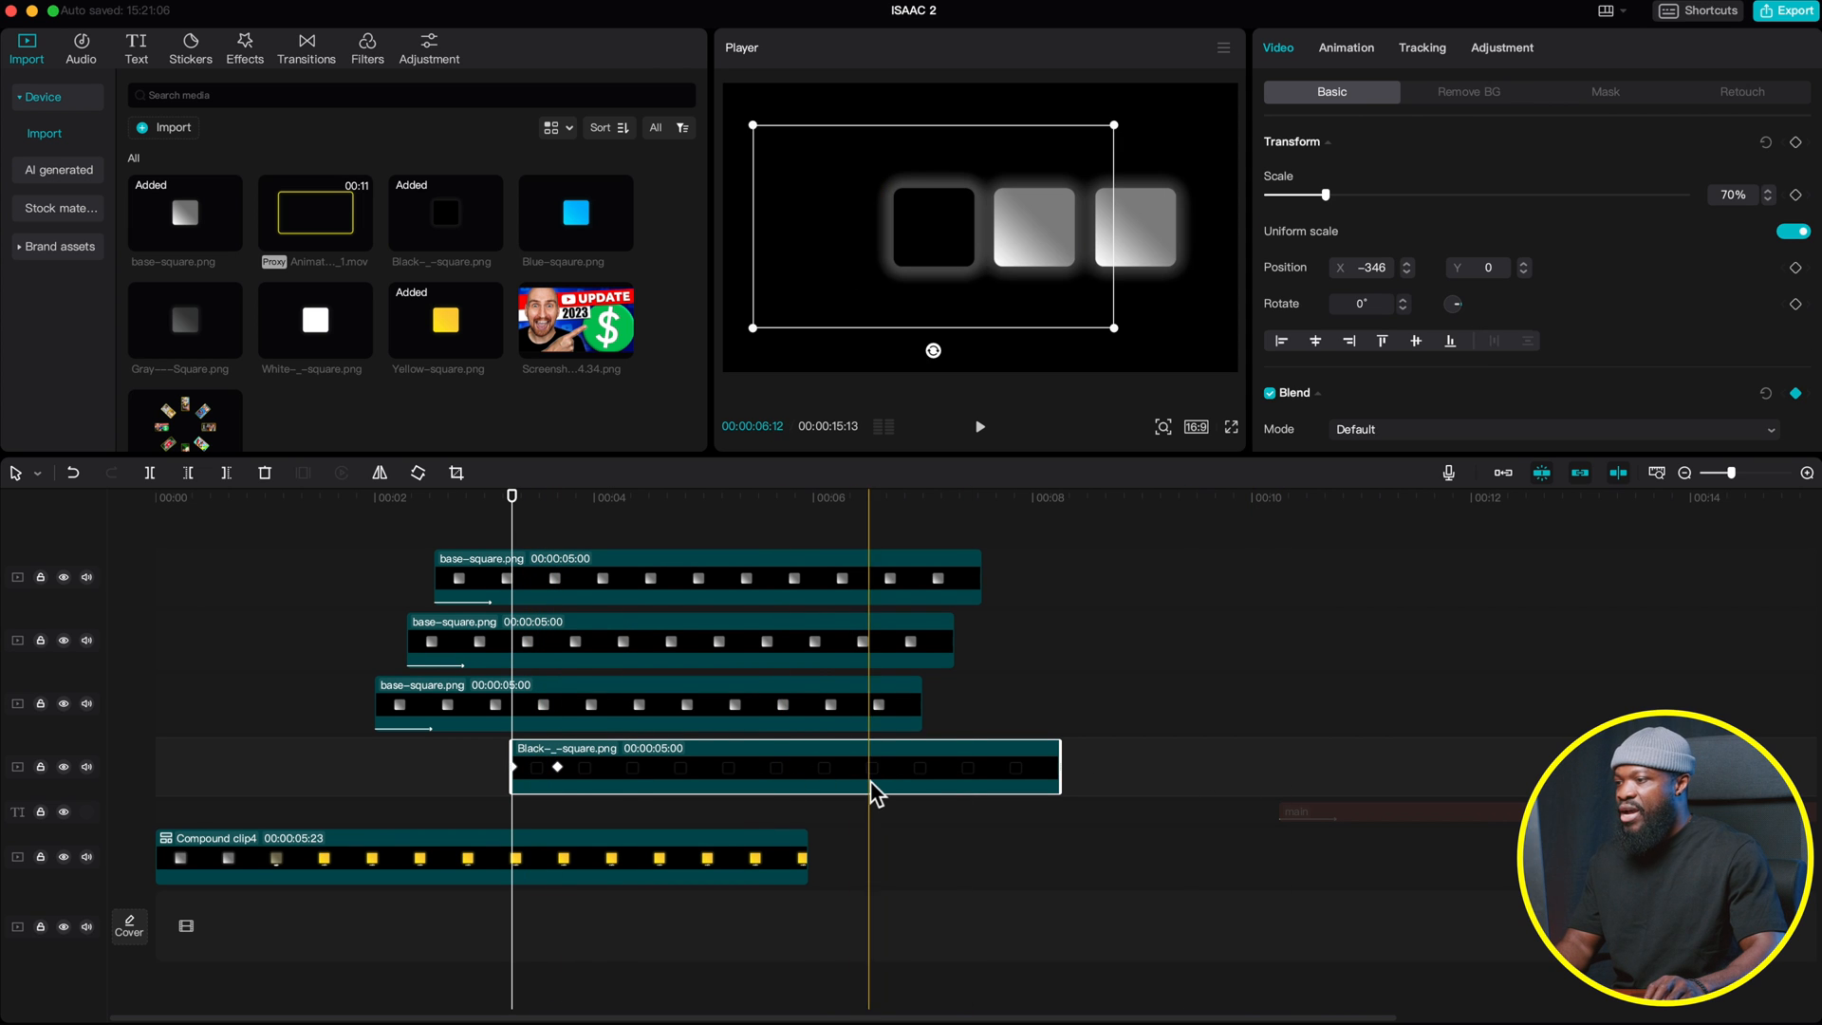
Move the disabled "main" text clip to start at 00:00:03:06 and enable it
{"action": "left_click", "coordinate": [1314, 814]}
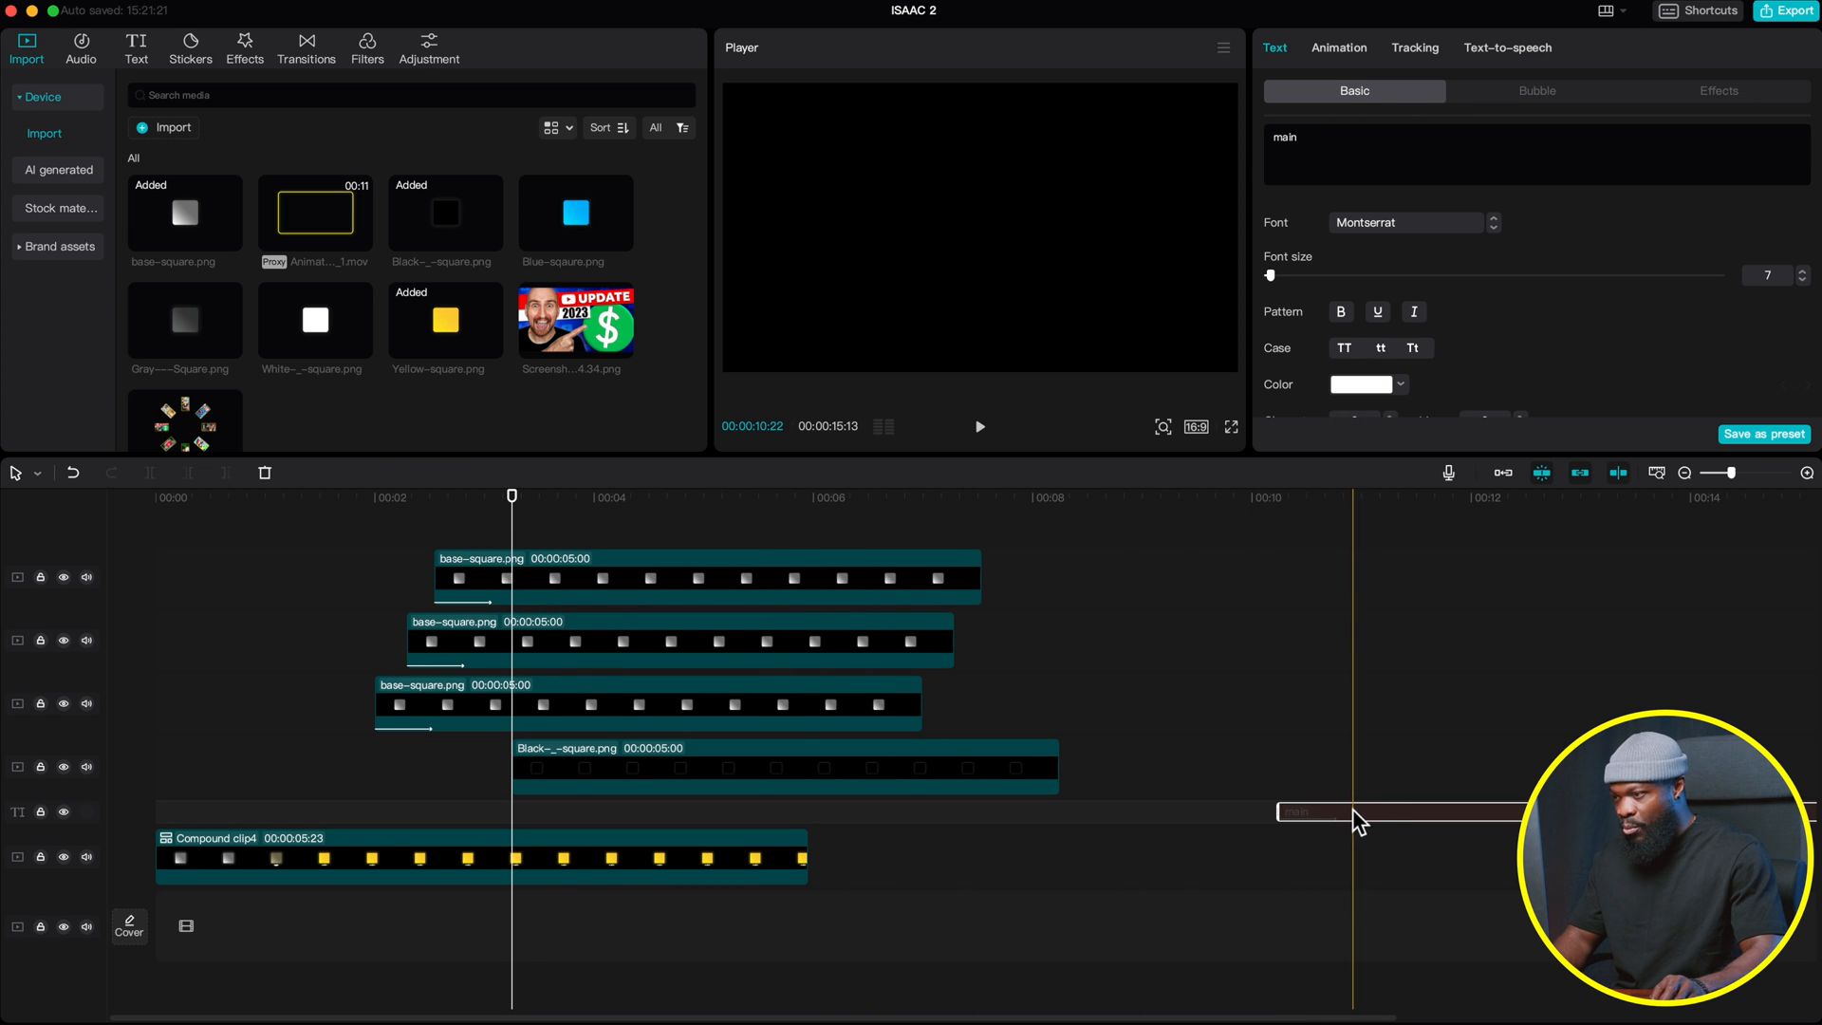
{"action": "left_click_drag", "start_coordinate": [1353, 809], "coordinate": [584, 805]}
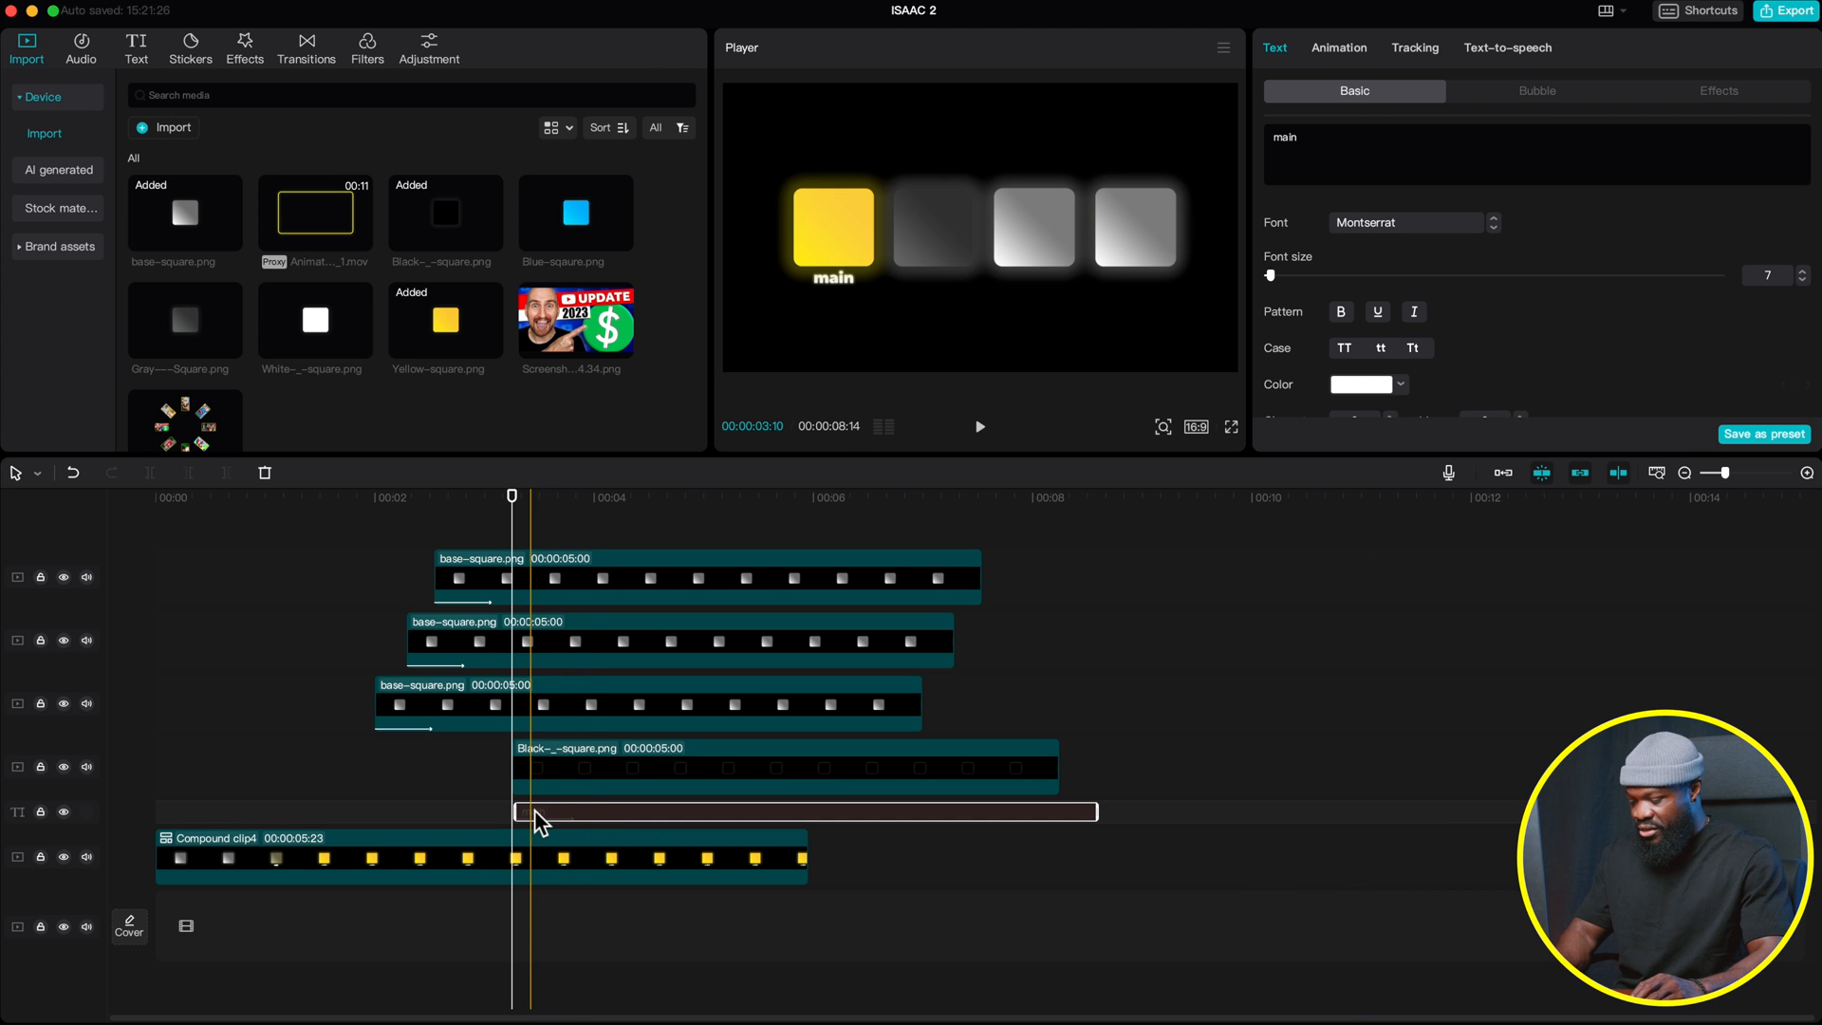
{"action": "key", "text": "v"}
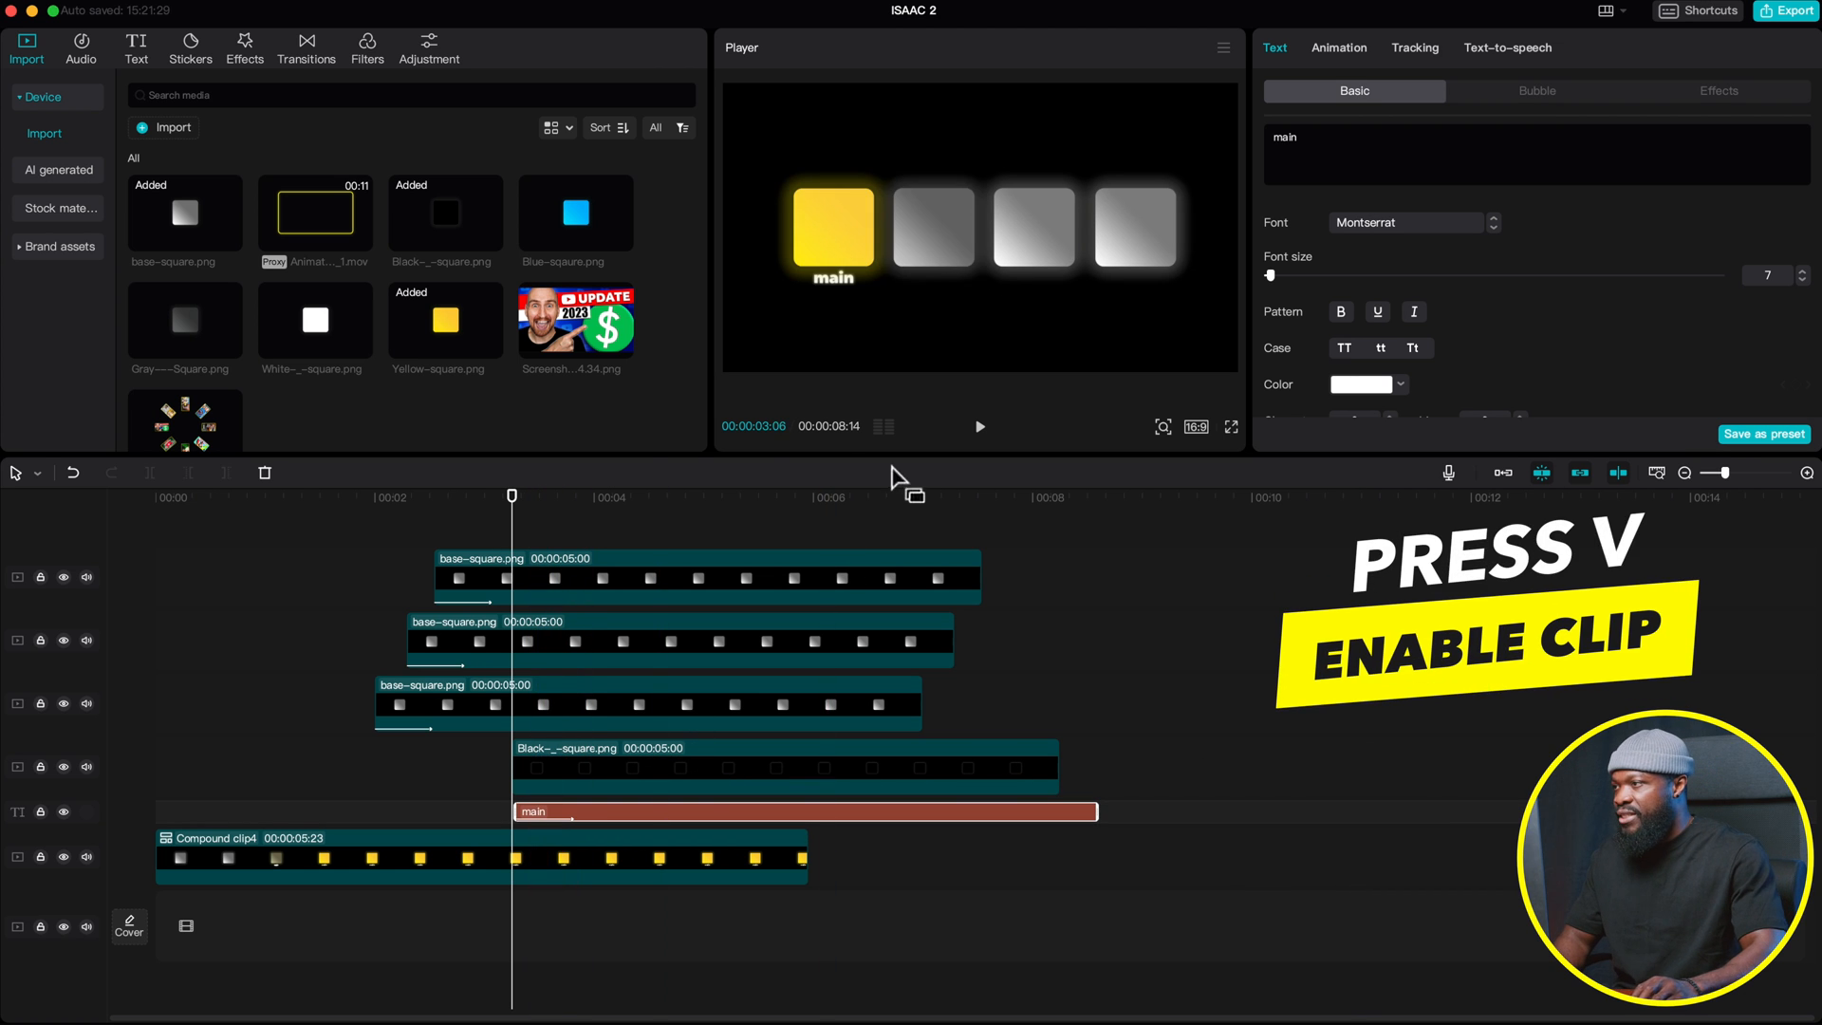
Change the selected "main" text to "black" and place it directly beneath the black square
{"action": "left_click", "coordinate": [568, 504]}
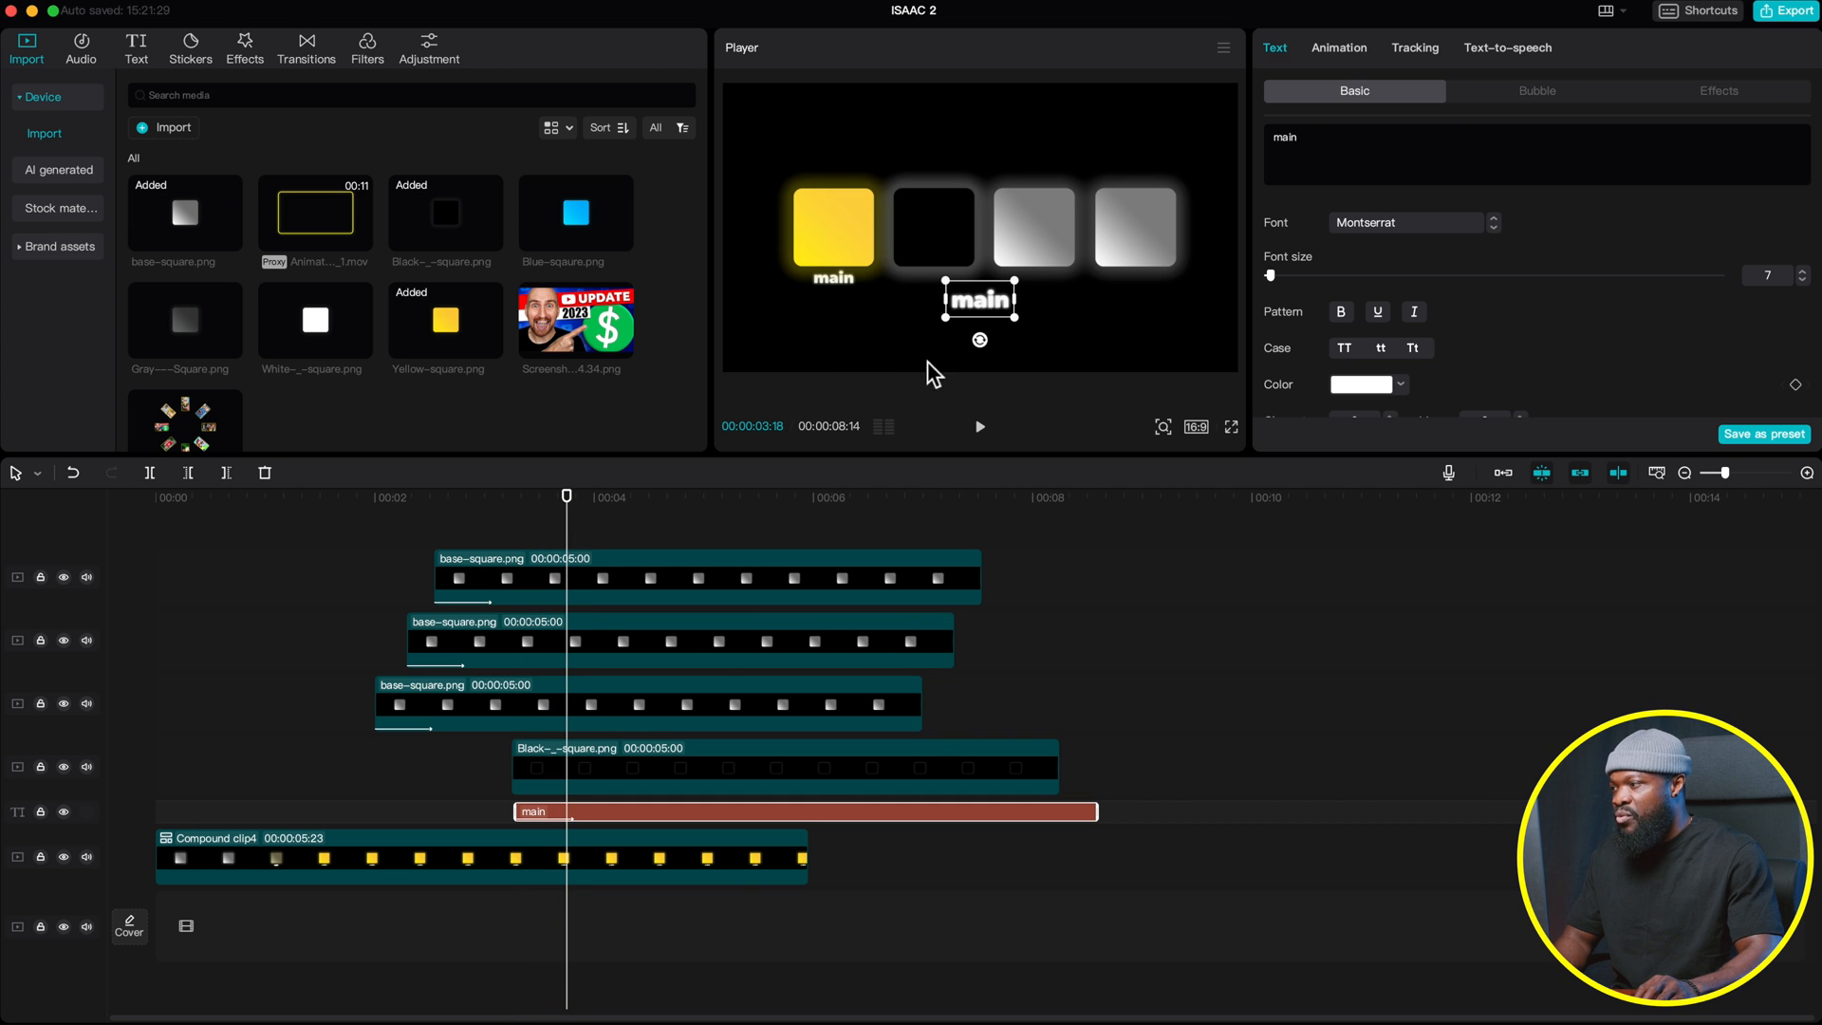
{"action": "left_click_drag", "start_coordinate": [1326, 142], "coordinate": [1244, 133]}
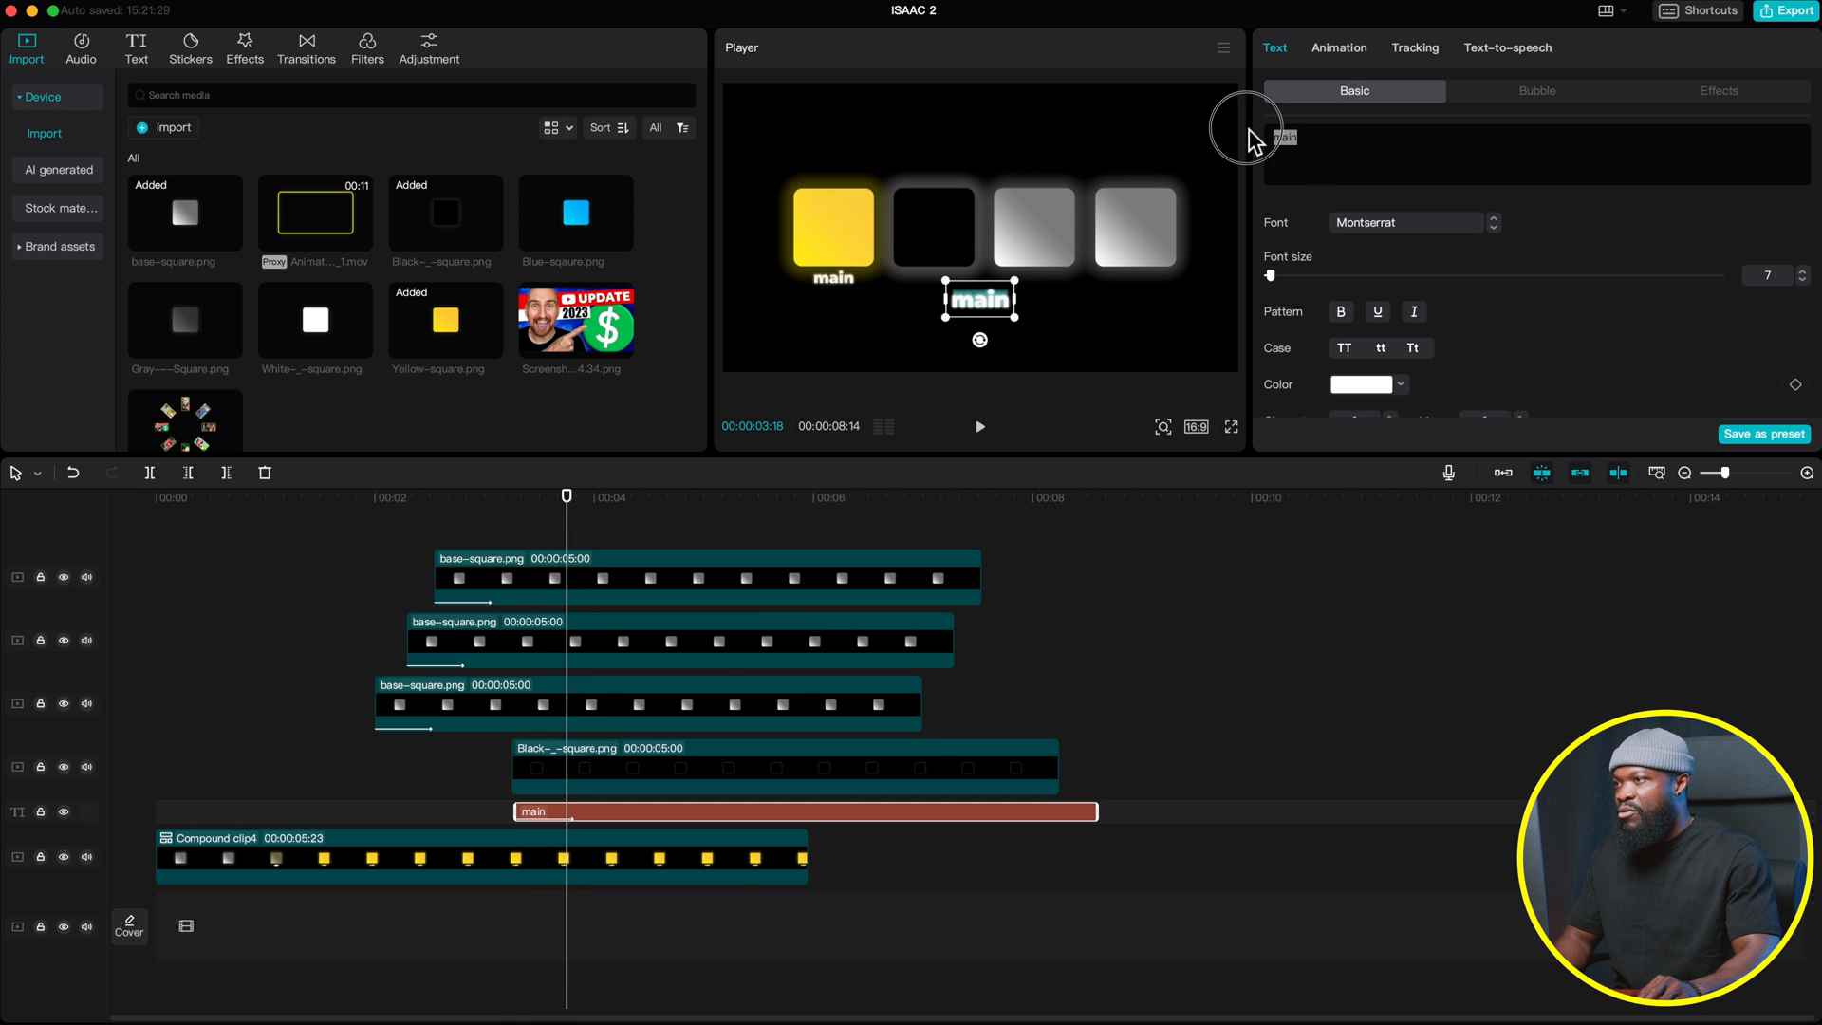
{"action": "type", "text": "black"}
{"action": "left_click_drag", "start_coordinate": [980, 313], "coordinate": [936, 286]}
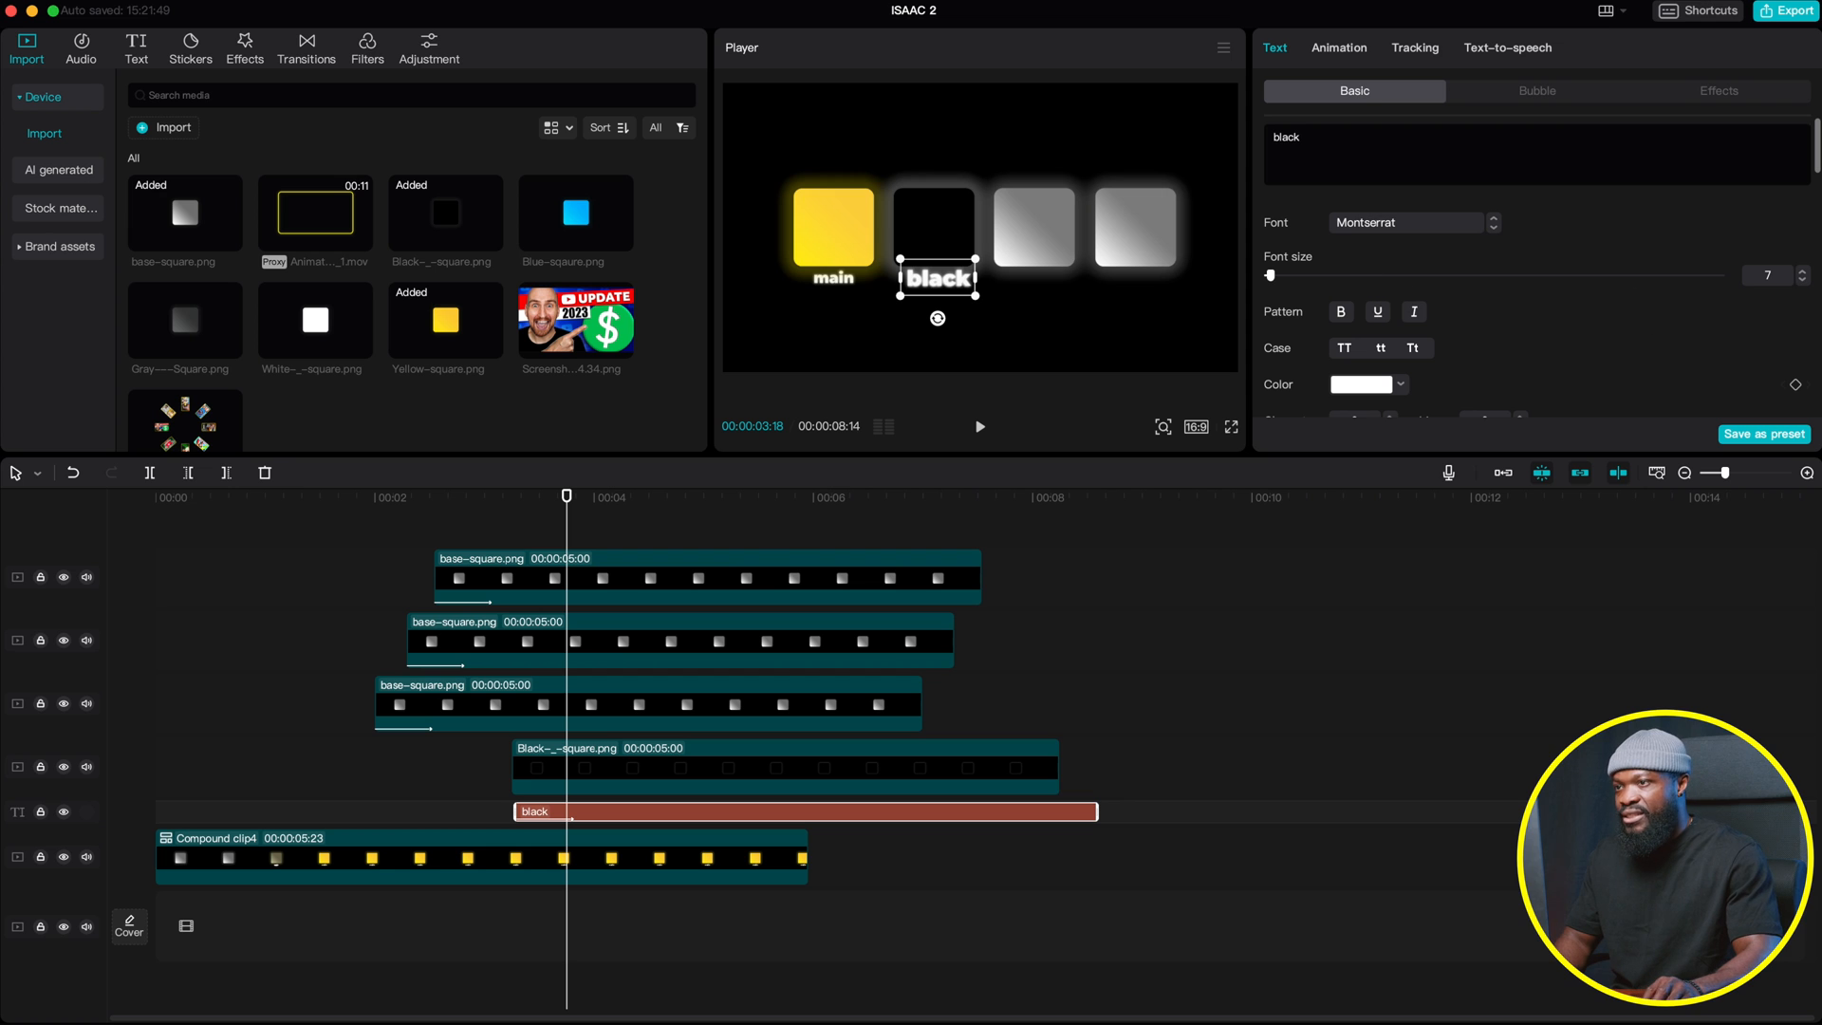
Scale the "black" label to 83%, reposition it at X -331, Y -371 under its square, and play back the result
{"action": "scroll", "coordinate": [1698, 340], "scroll_direction": "down", "scroll_amount": 5}
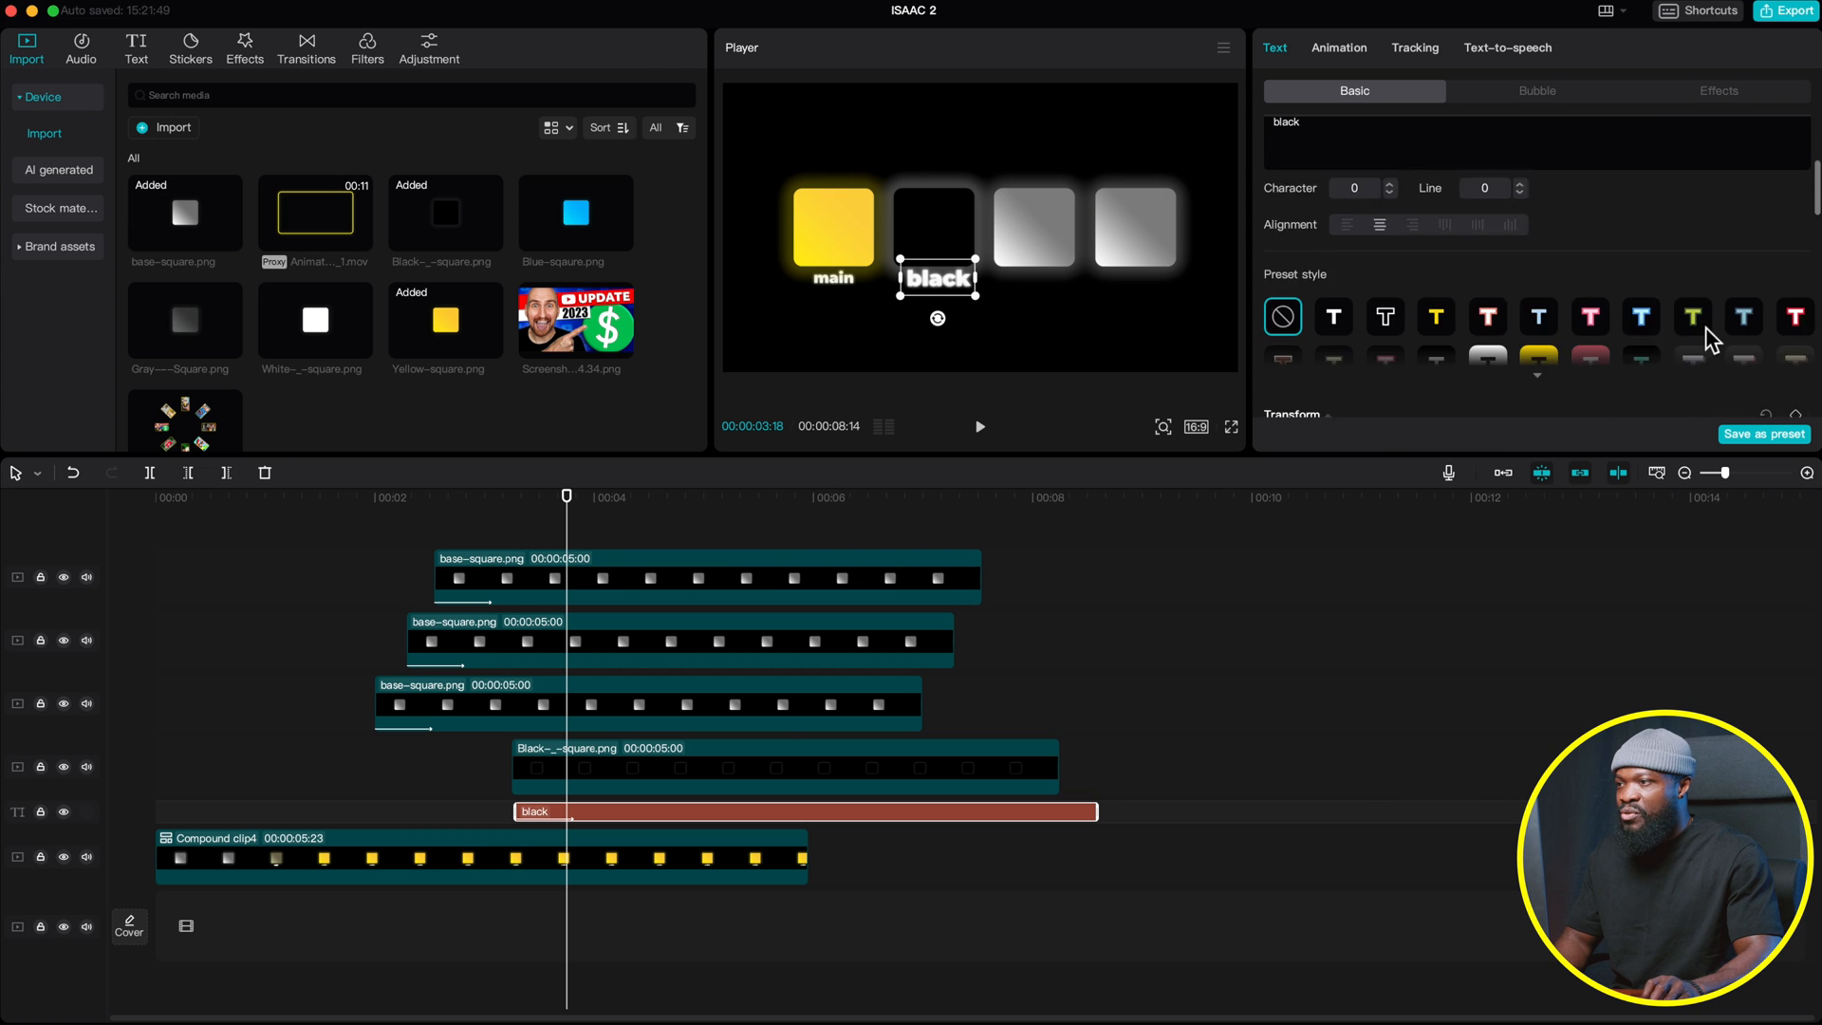
{"action": "scroll", "coordinate": [1705, 334], "scroll_direction": "down", "scroll_amount": 1}
{"action": "left_click_drag", "start_coordinate": [1371, 307], "coordinate": [1343, 313]}
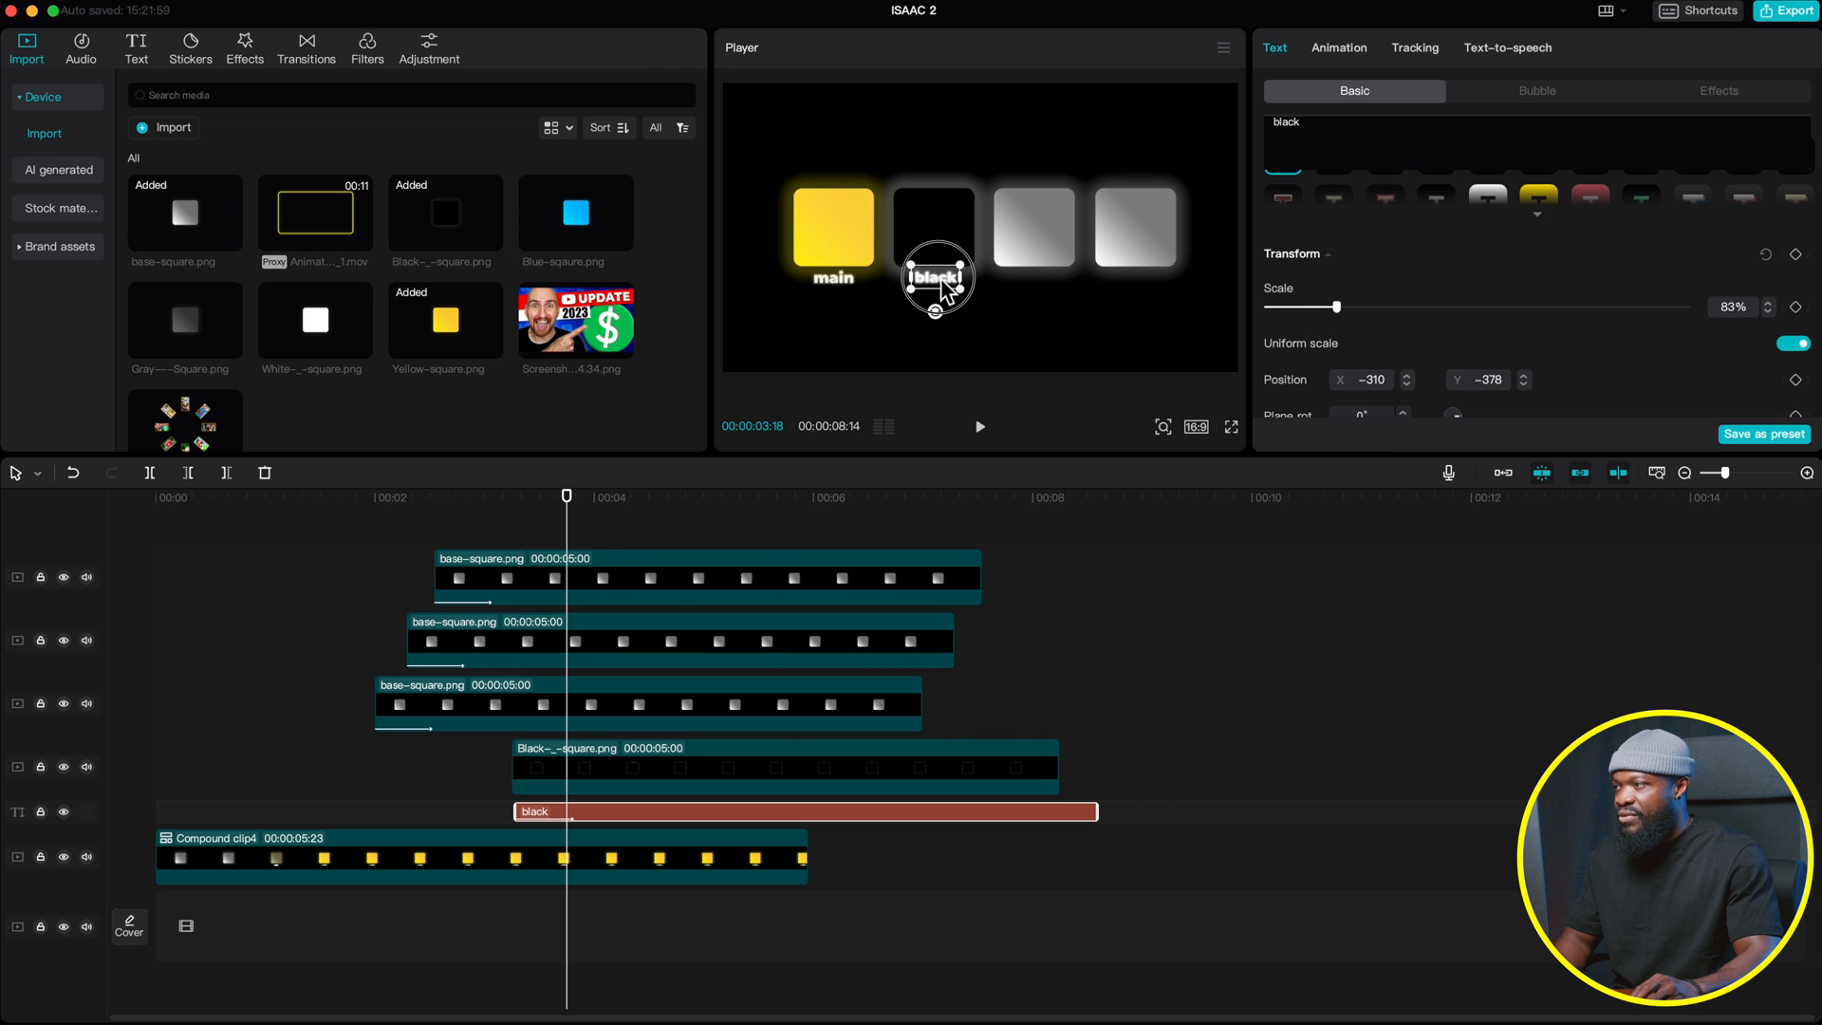
{"action": "key", "text": "space"}
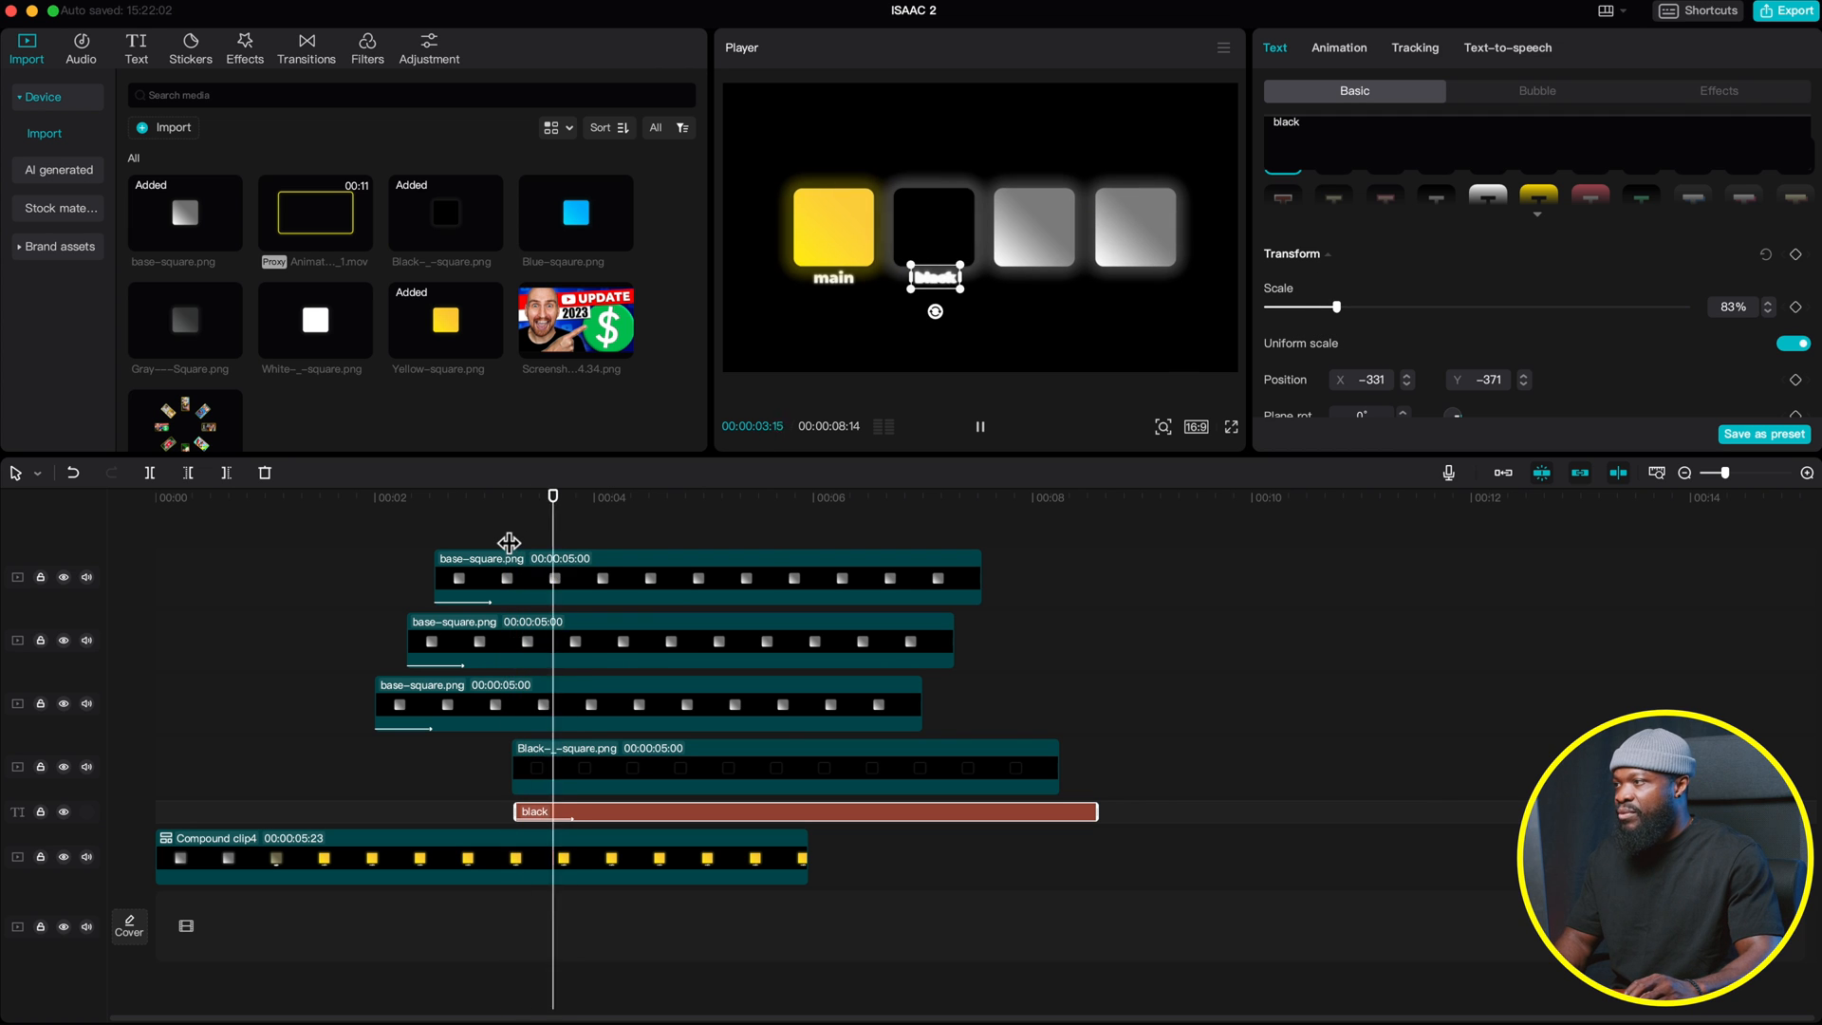
{"action": "key", "text": "space"}
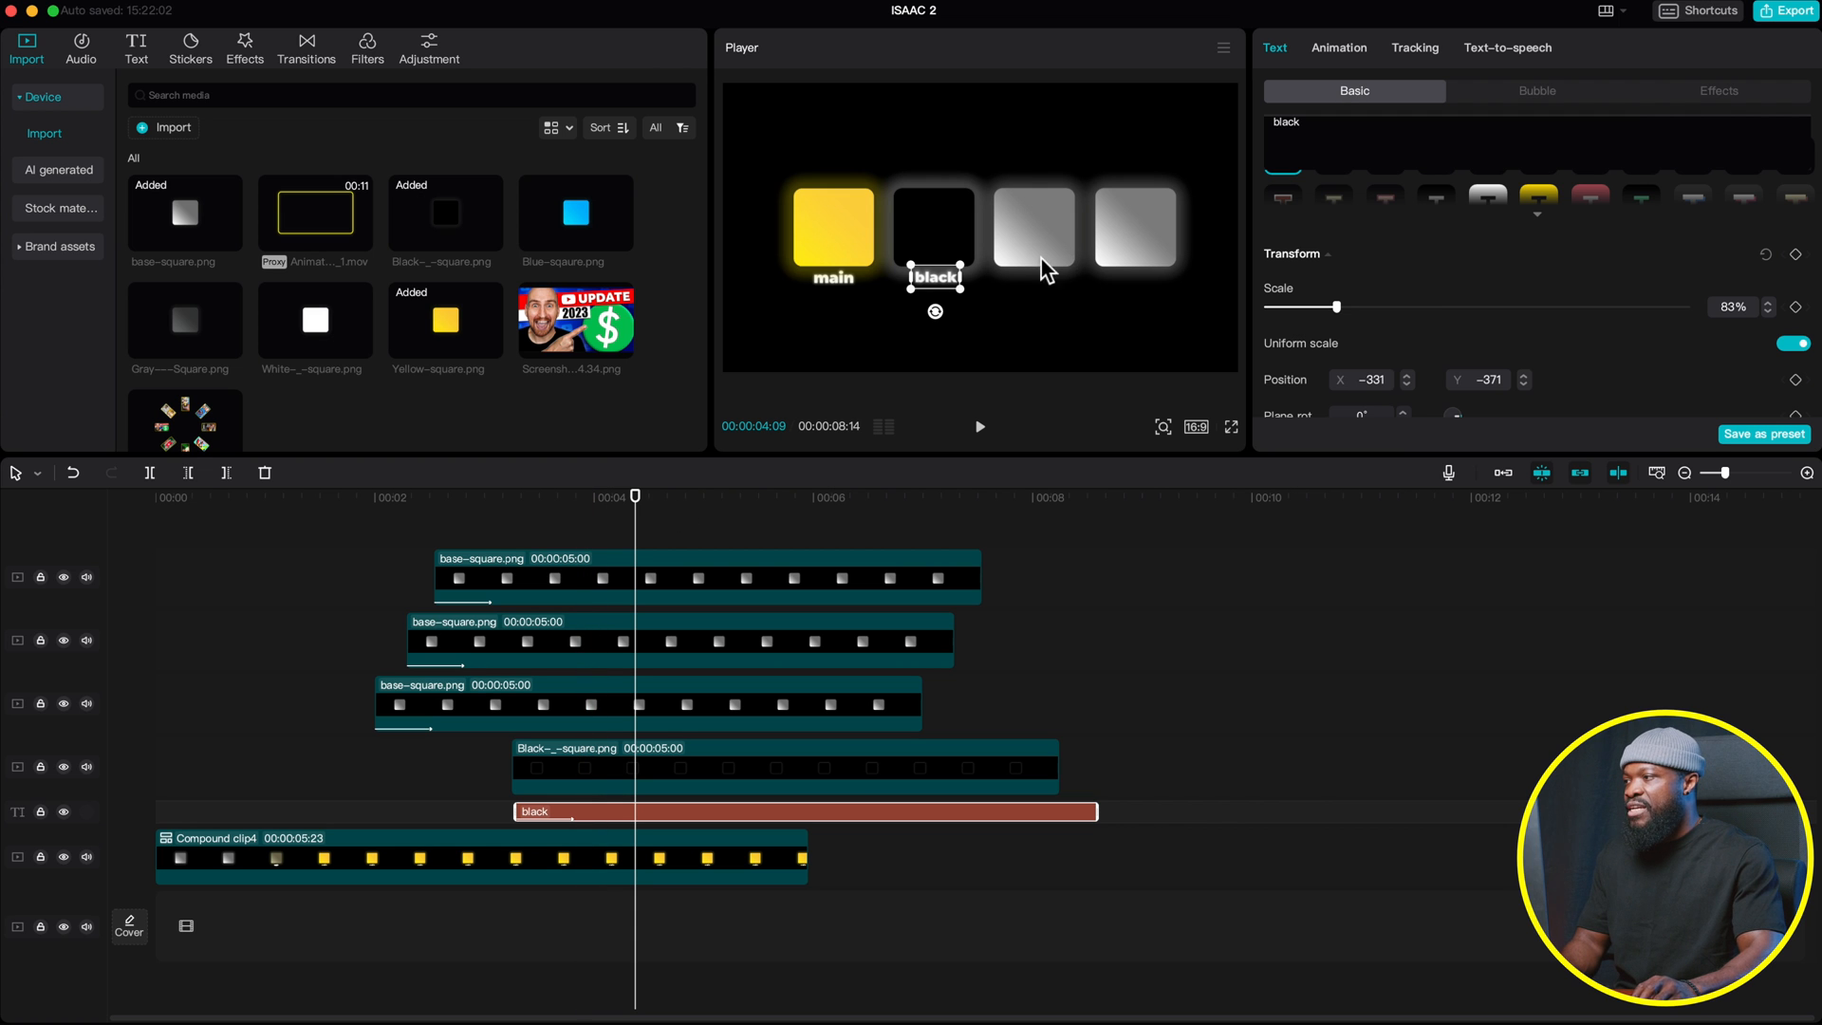
Play back the animation from the start to review the labelled black, white and grey squares
{"action": "left_click", "coordinate": [309, 327]}
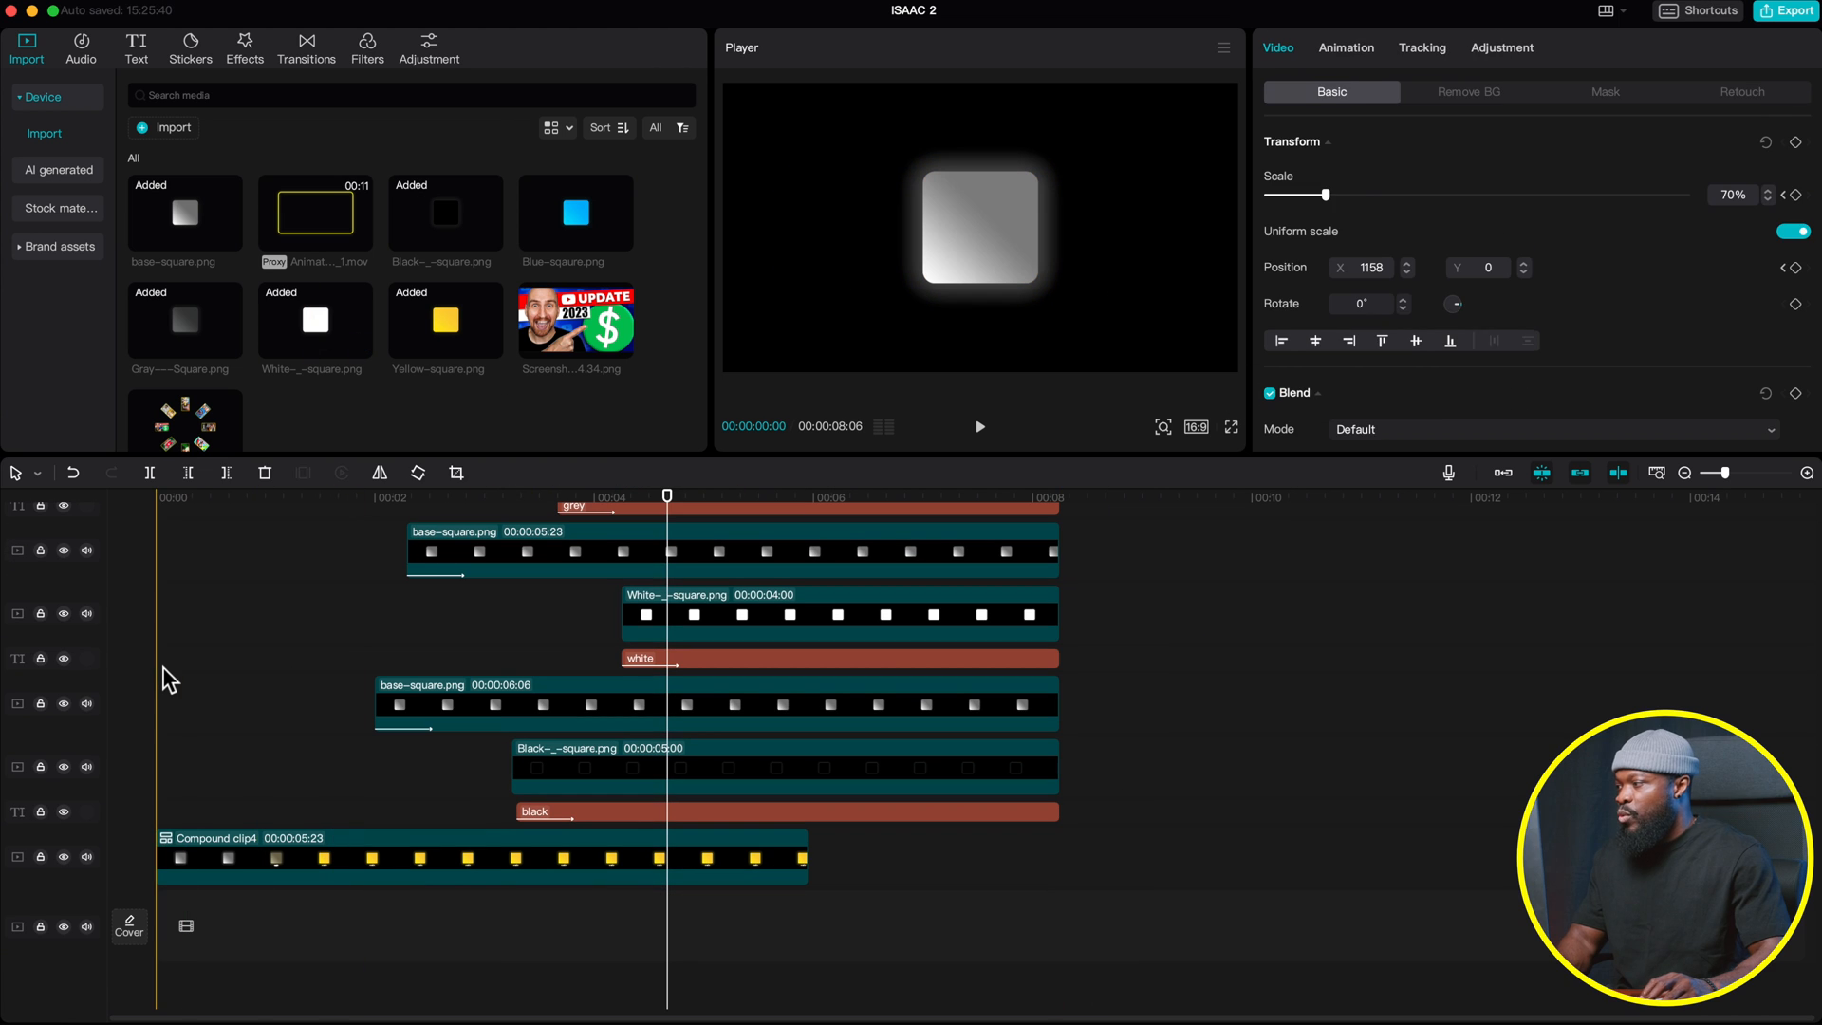
{"action": "left_click", "coordinate": [163, 667]}
{"action": "key", "text": "space"}
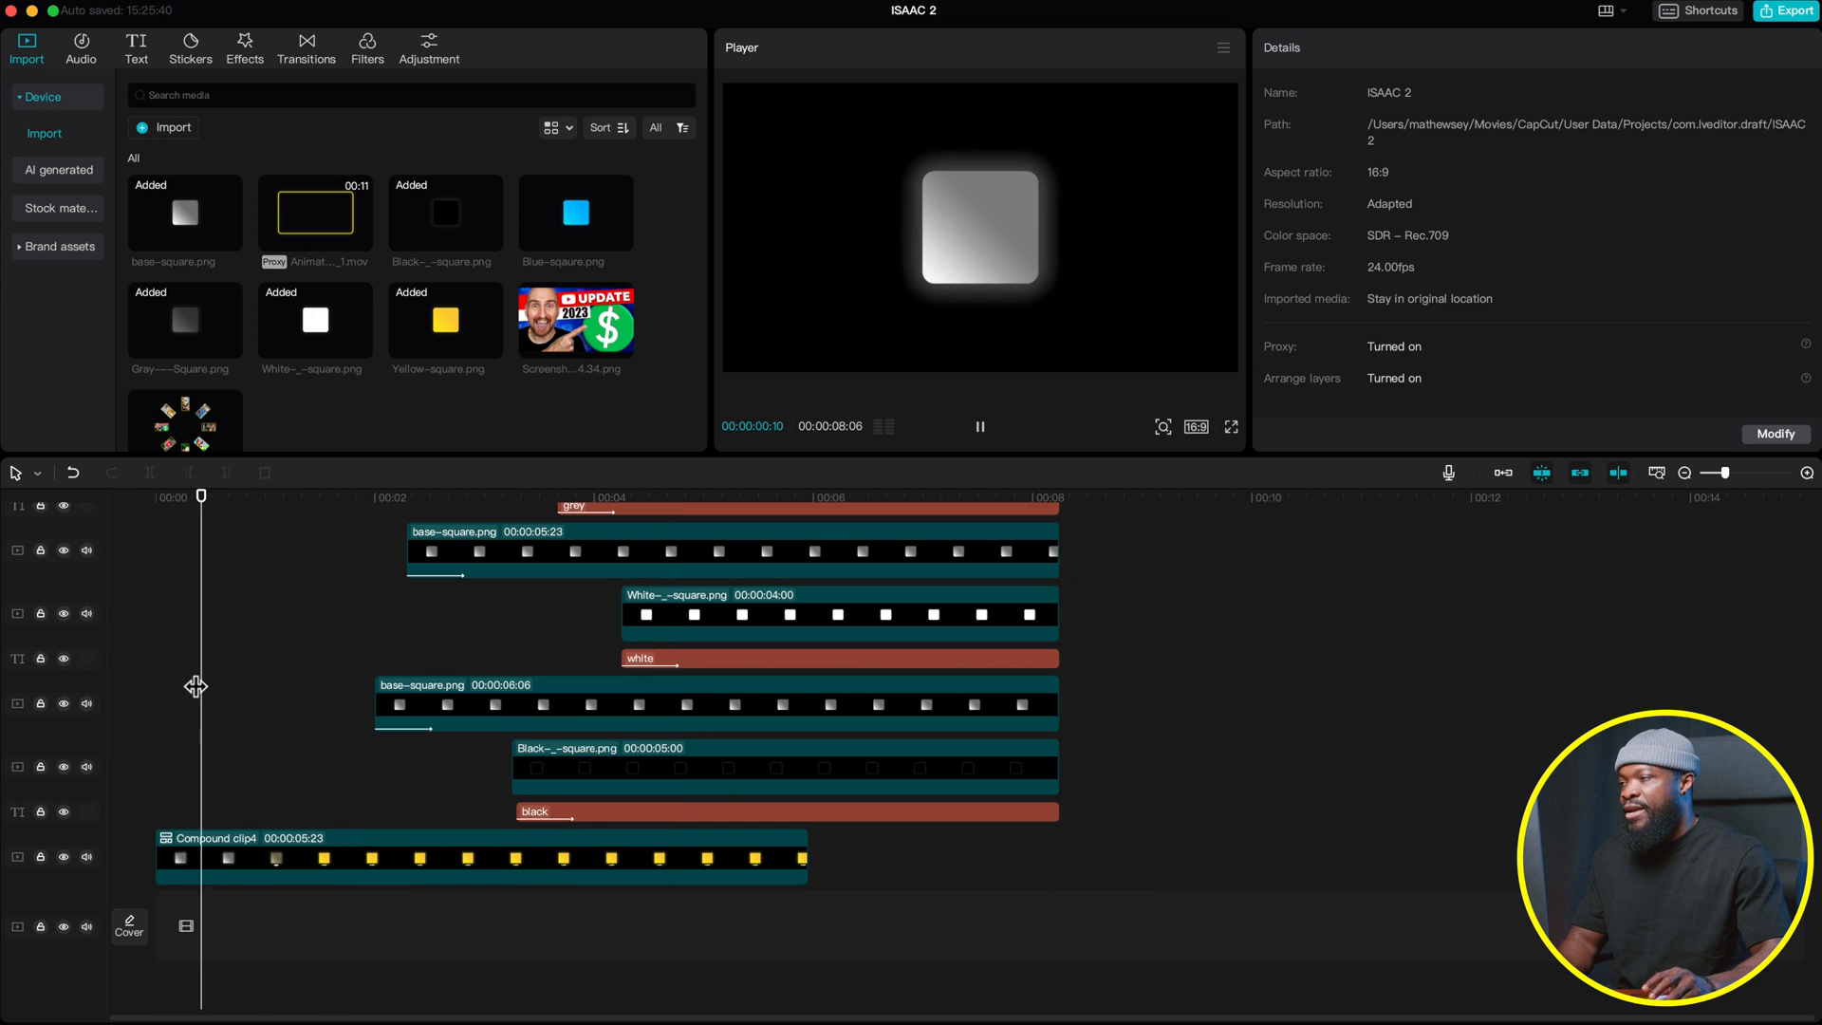
{"action": "scroll", "coordinate": [192, 674], "scroll_direction": "up", "scroll_amount": 2}
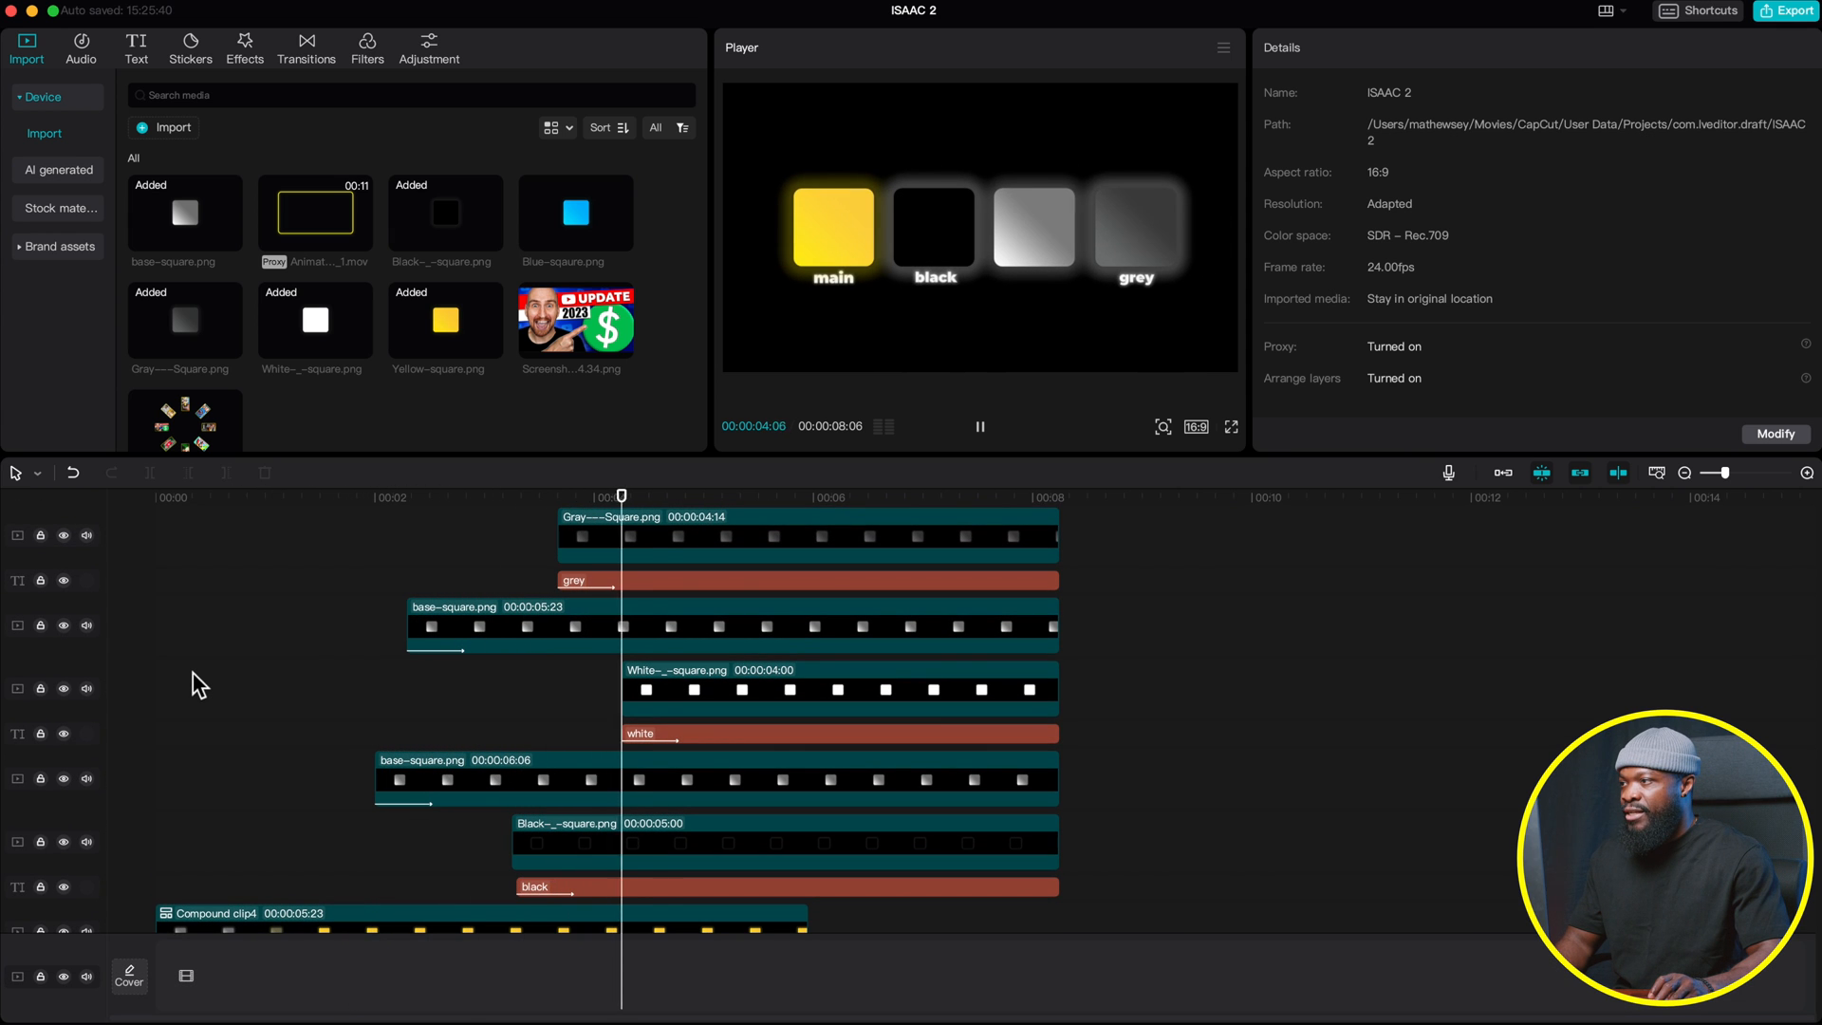
{"action": "key", "text": "space"}
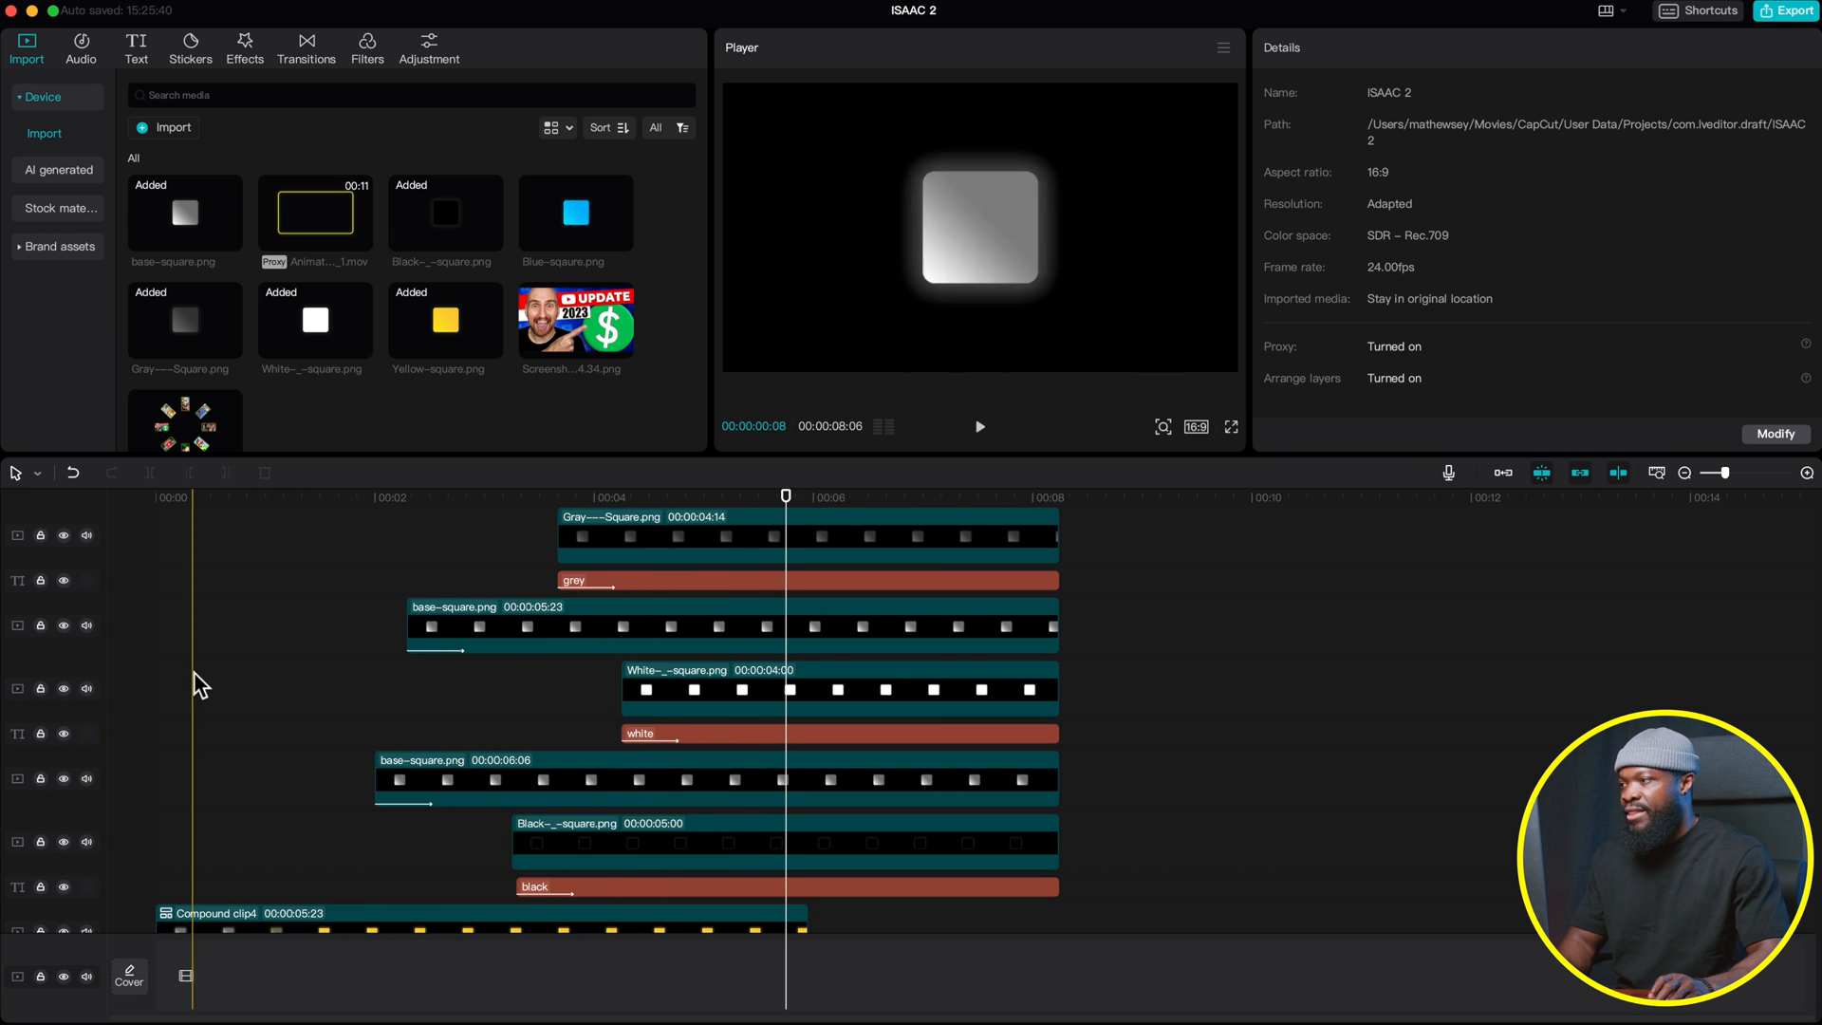
Split all the square and label clips above Compound clip4 at 00:00:06:01
{"action": "left_click", "coordinate": [557, 894]}
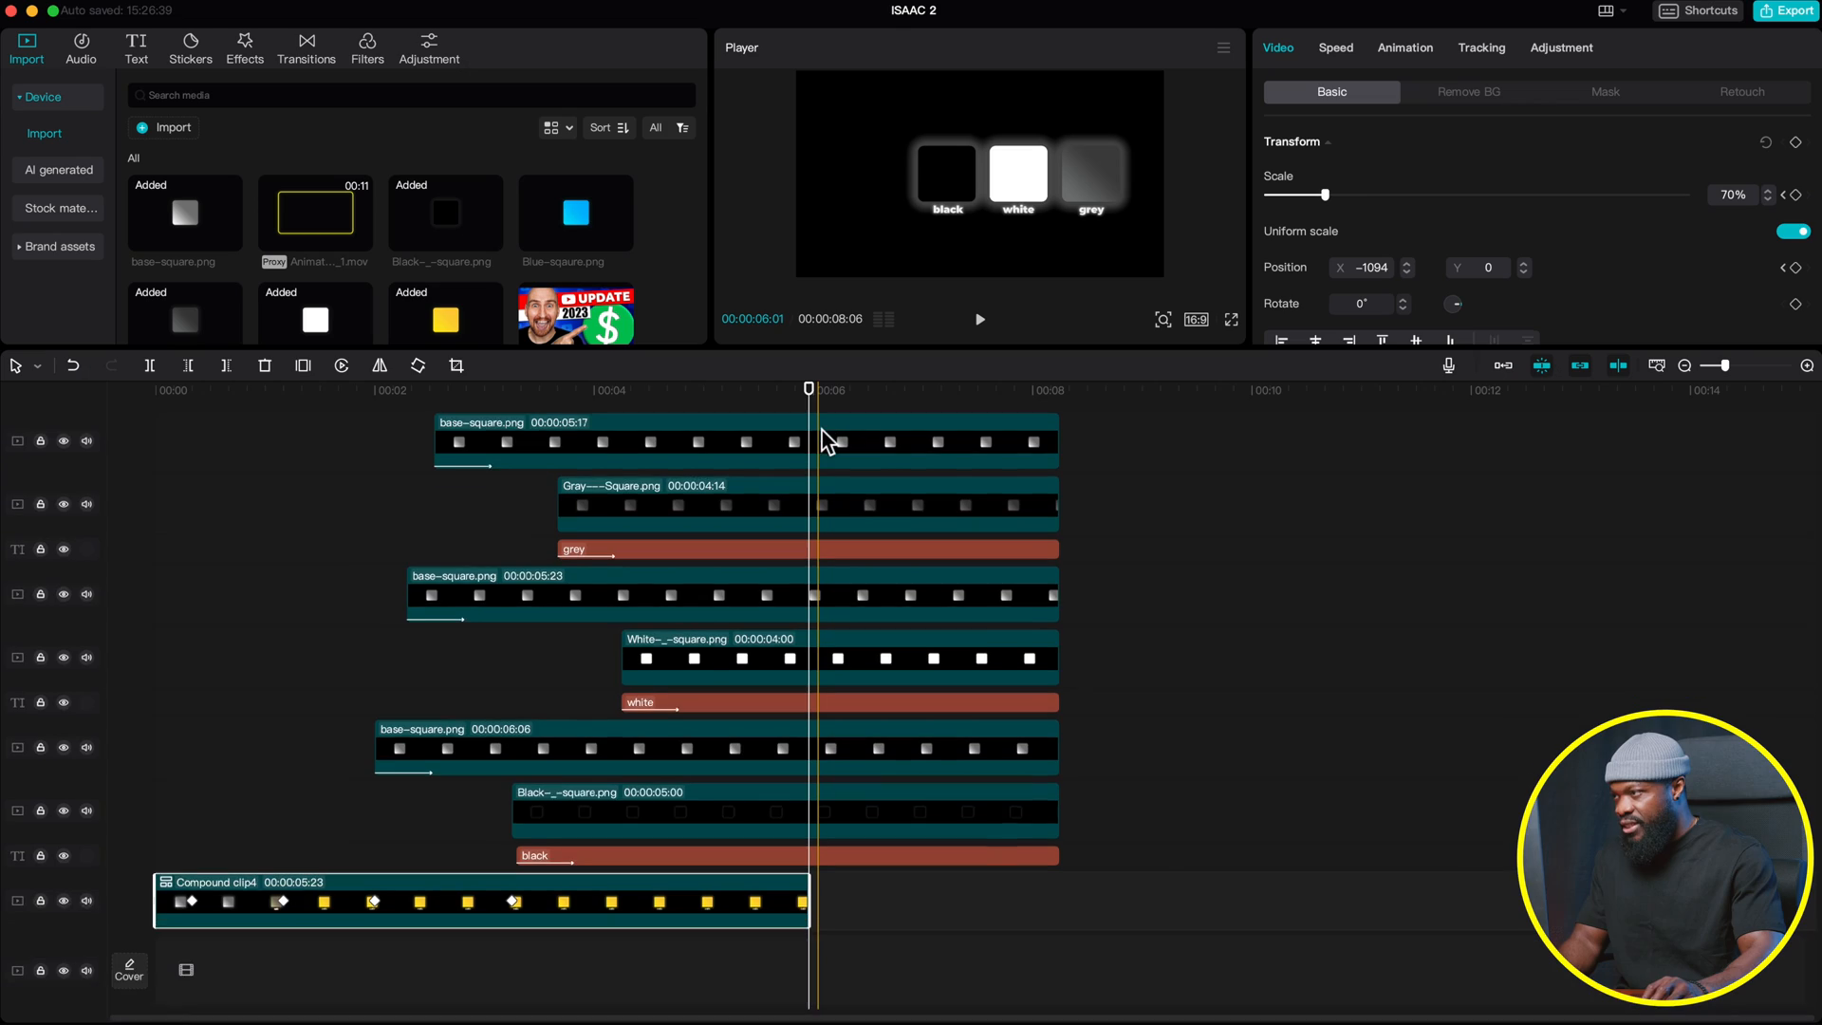
{"action": "scroll", "coordinate": [820, 429], "scroll_direction": "up", "scroll_amount": 1}
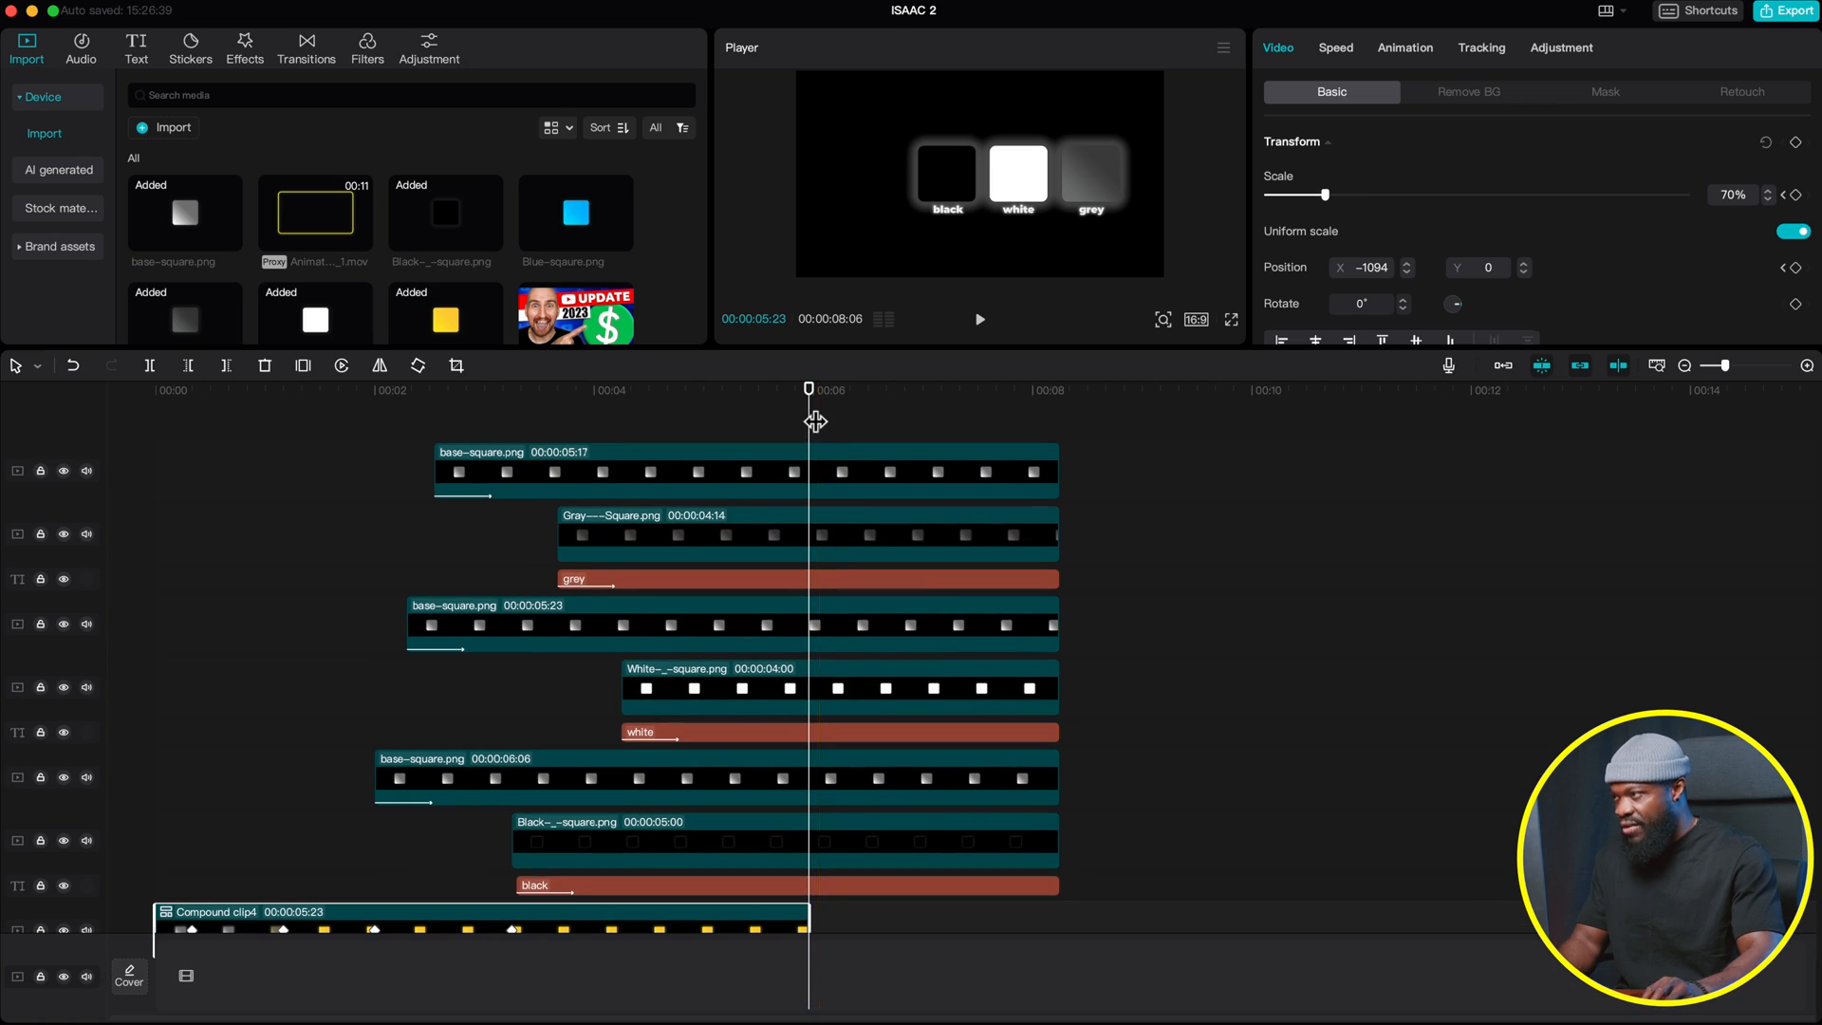
{"action": "left_click", "coordinate": [819, 425]}
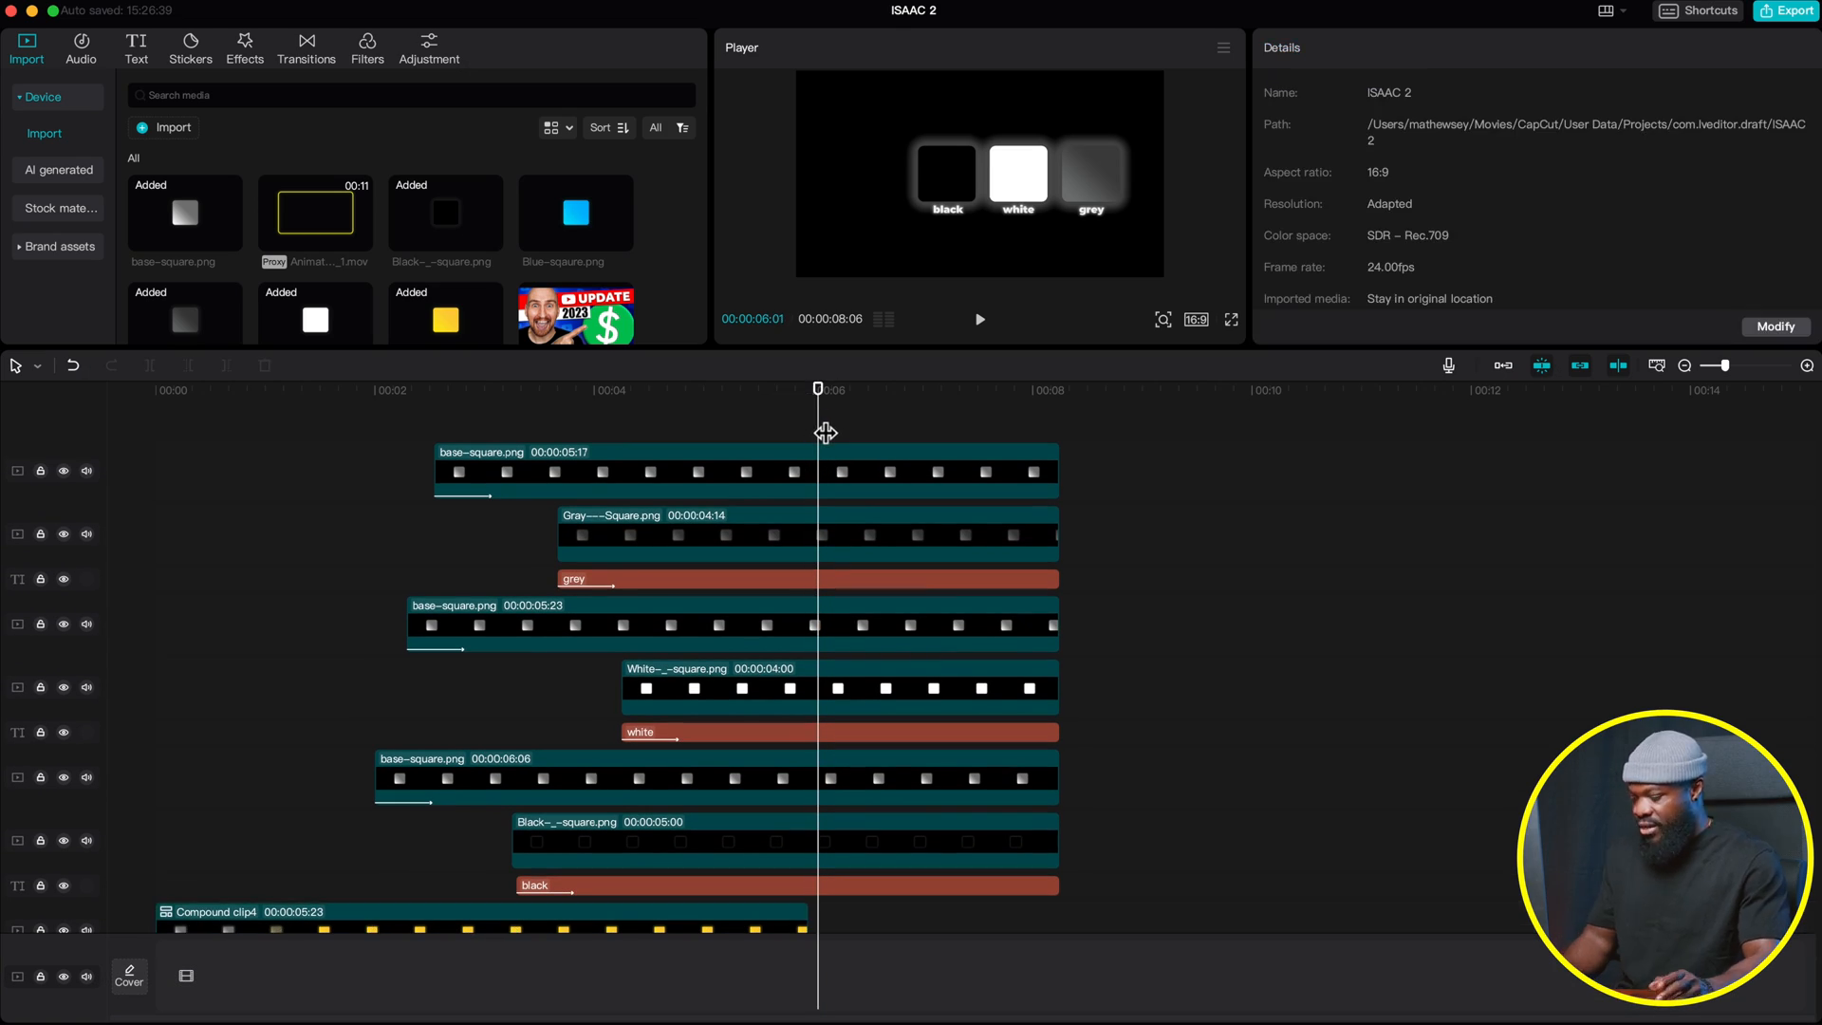
{"action": "key", "text": "shift+super+b"}
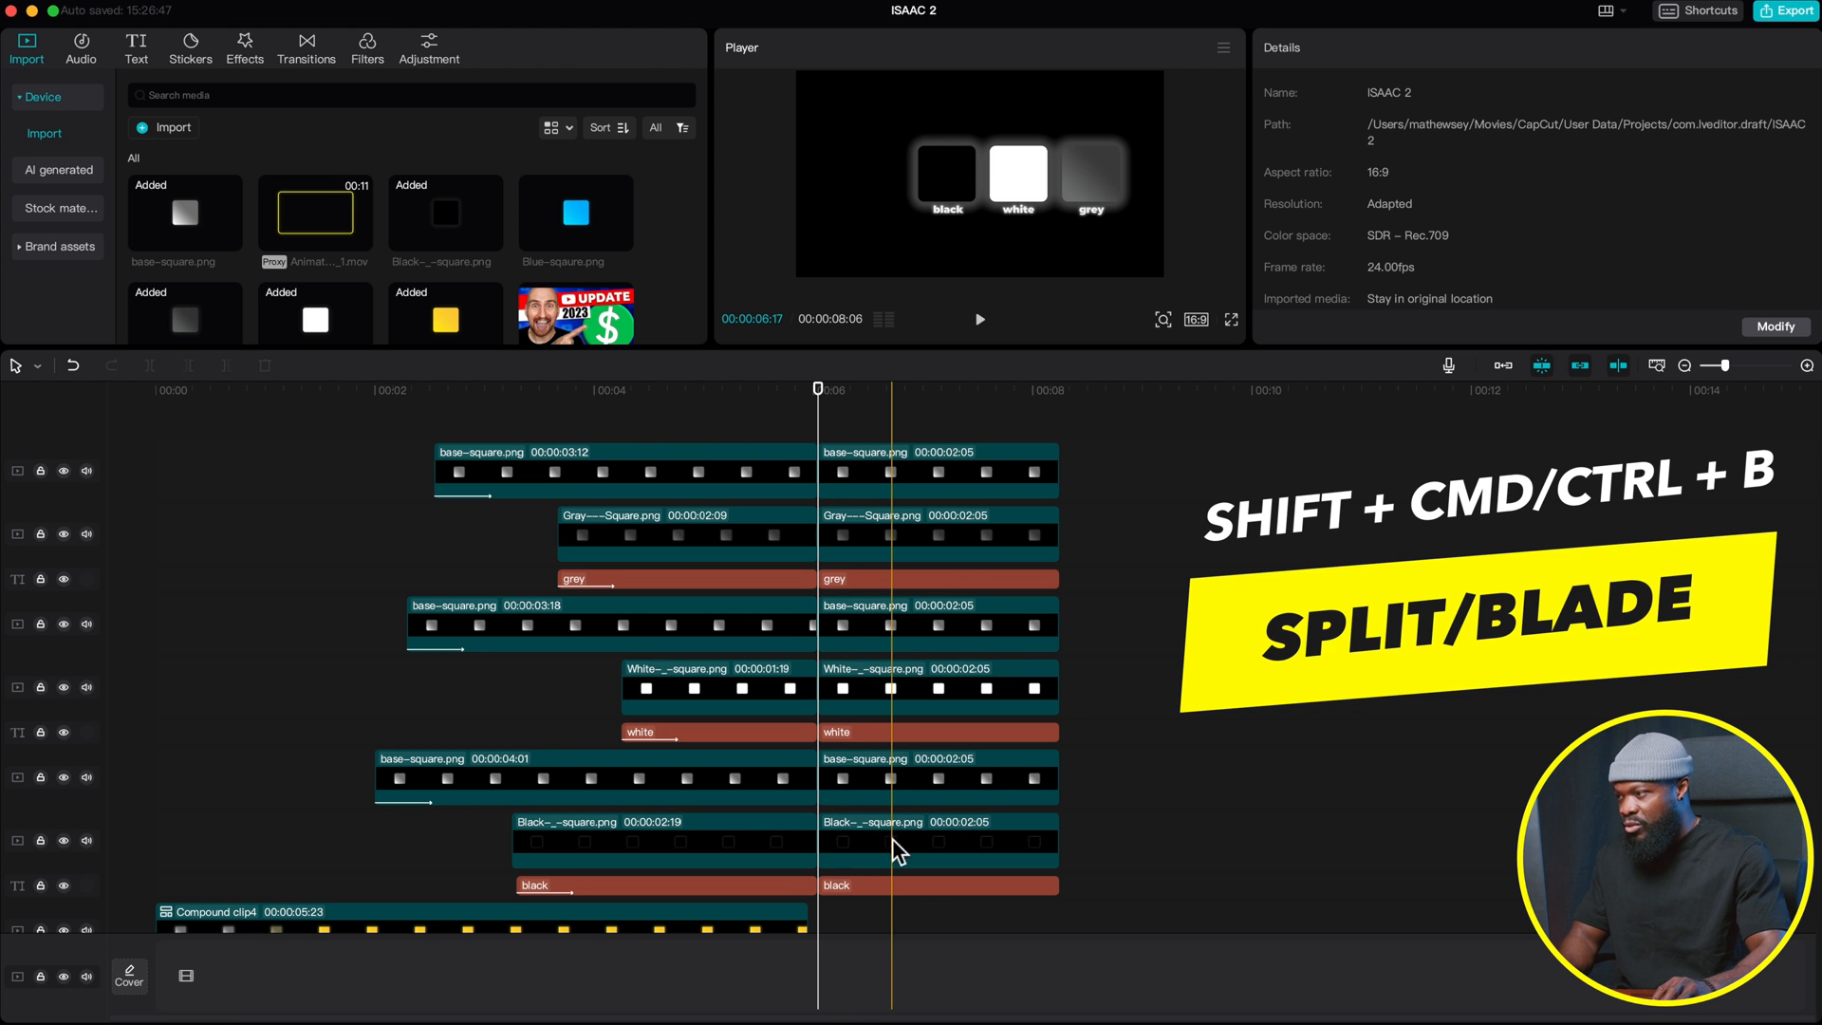
Extend the split-off second parts of all clips to a duration of 00:00:07:09 and combine them into a compound clip
{"action": "left_click_drag", "start_coordinate": [1020, 425], "coordinate": [1032, 883]}
{"action": "left_click_drag", "start_coordinate": [1052, 460], "coordinate": [1628, 459]}
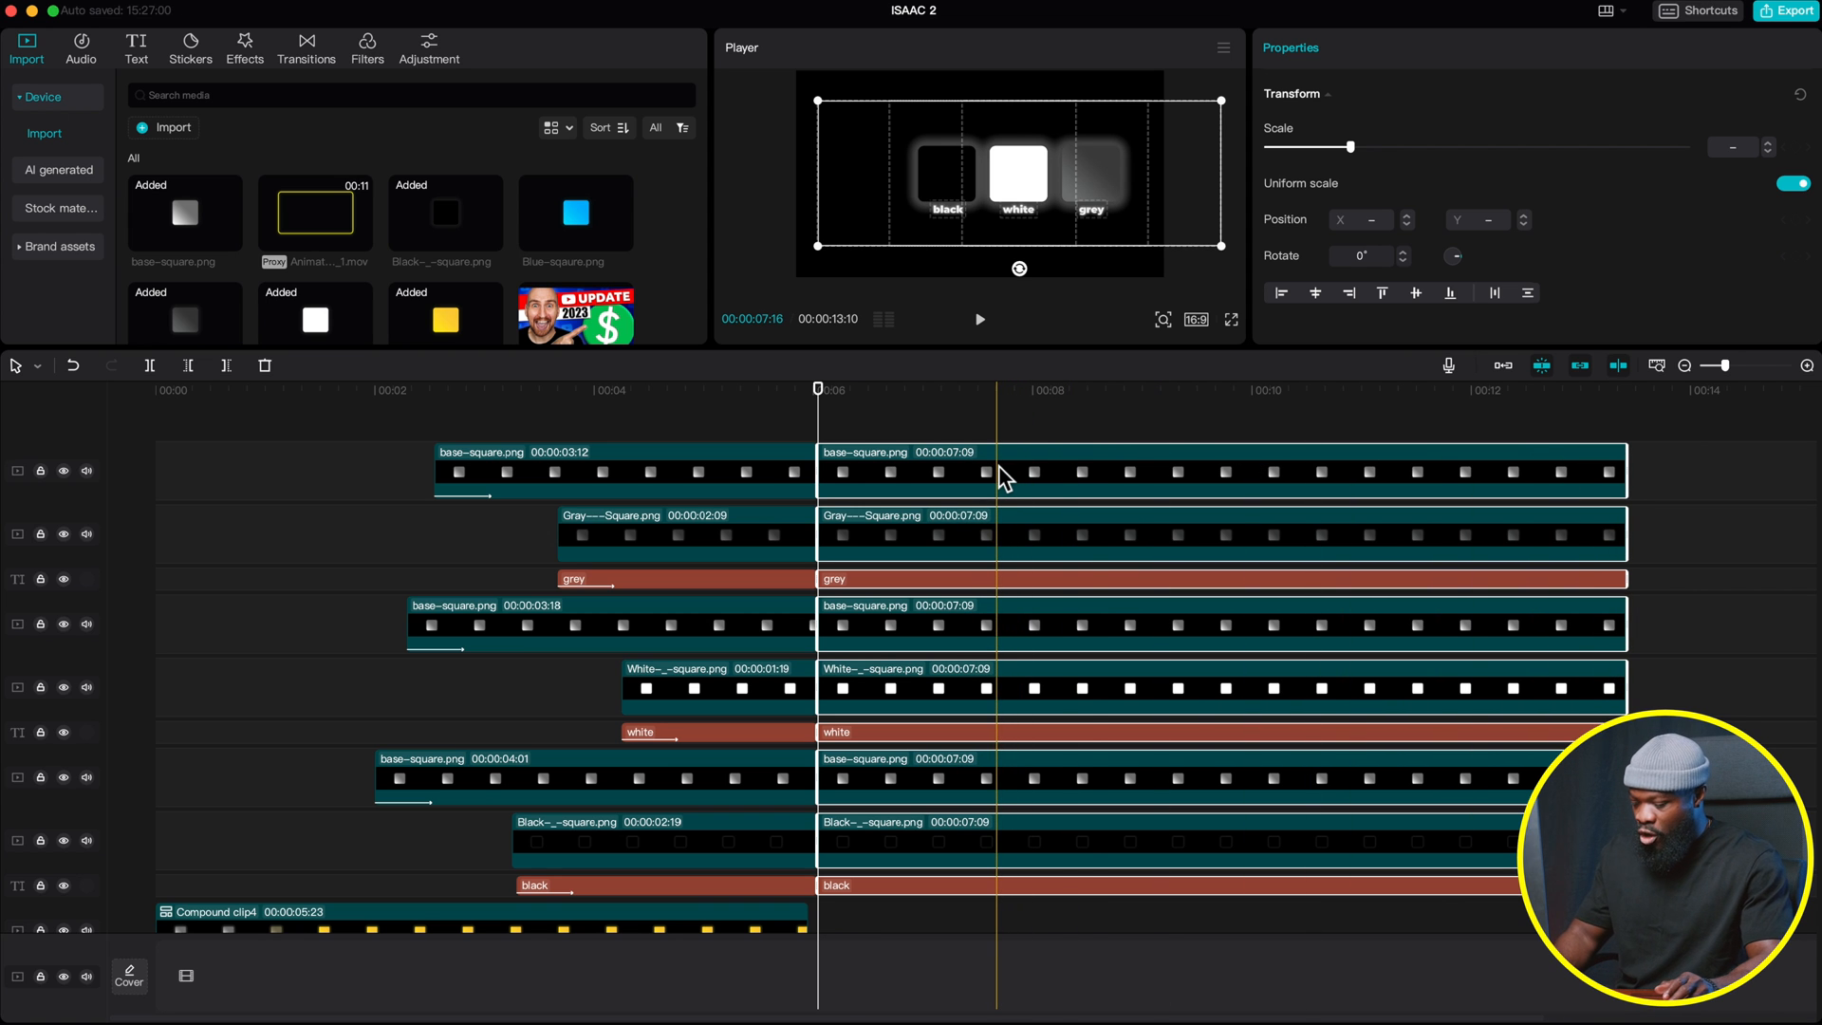
{"action": "key", "text": "alt+g"}
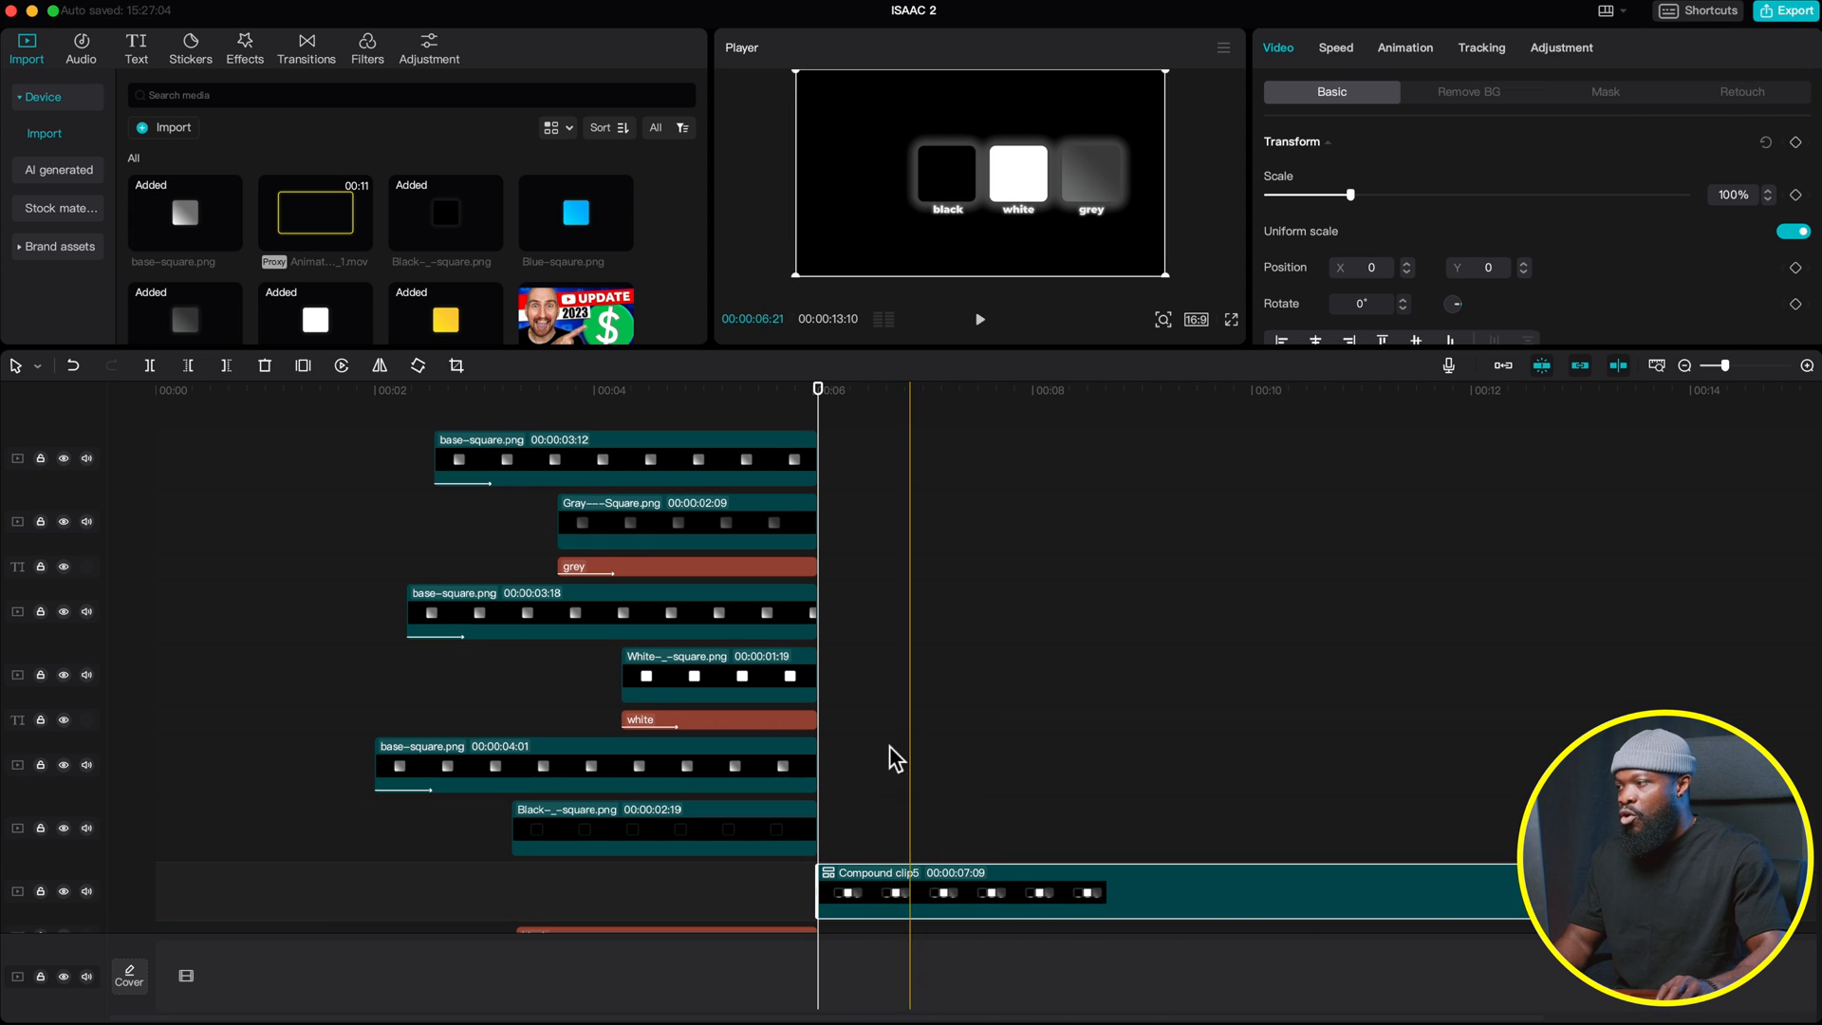
Add Yellow-square.png directly after Compound clip4 and place a copy of the "black" text clip above it, starting at 00:00:05:23
{"action": "scroll", "coordinate": [1092, 802], "scroll_direction": "down", "scroll_amount": 3}
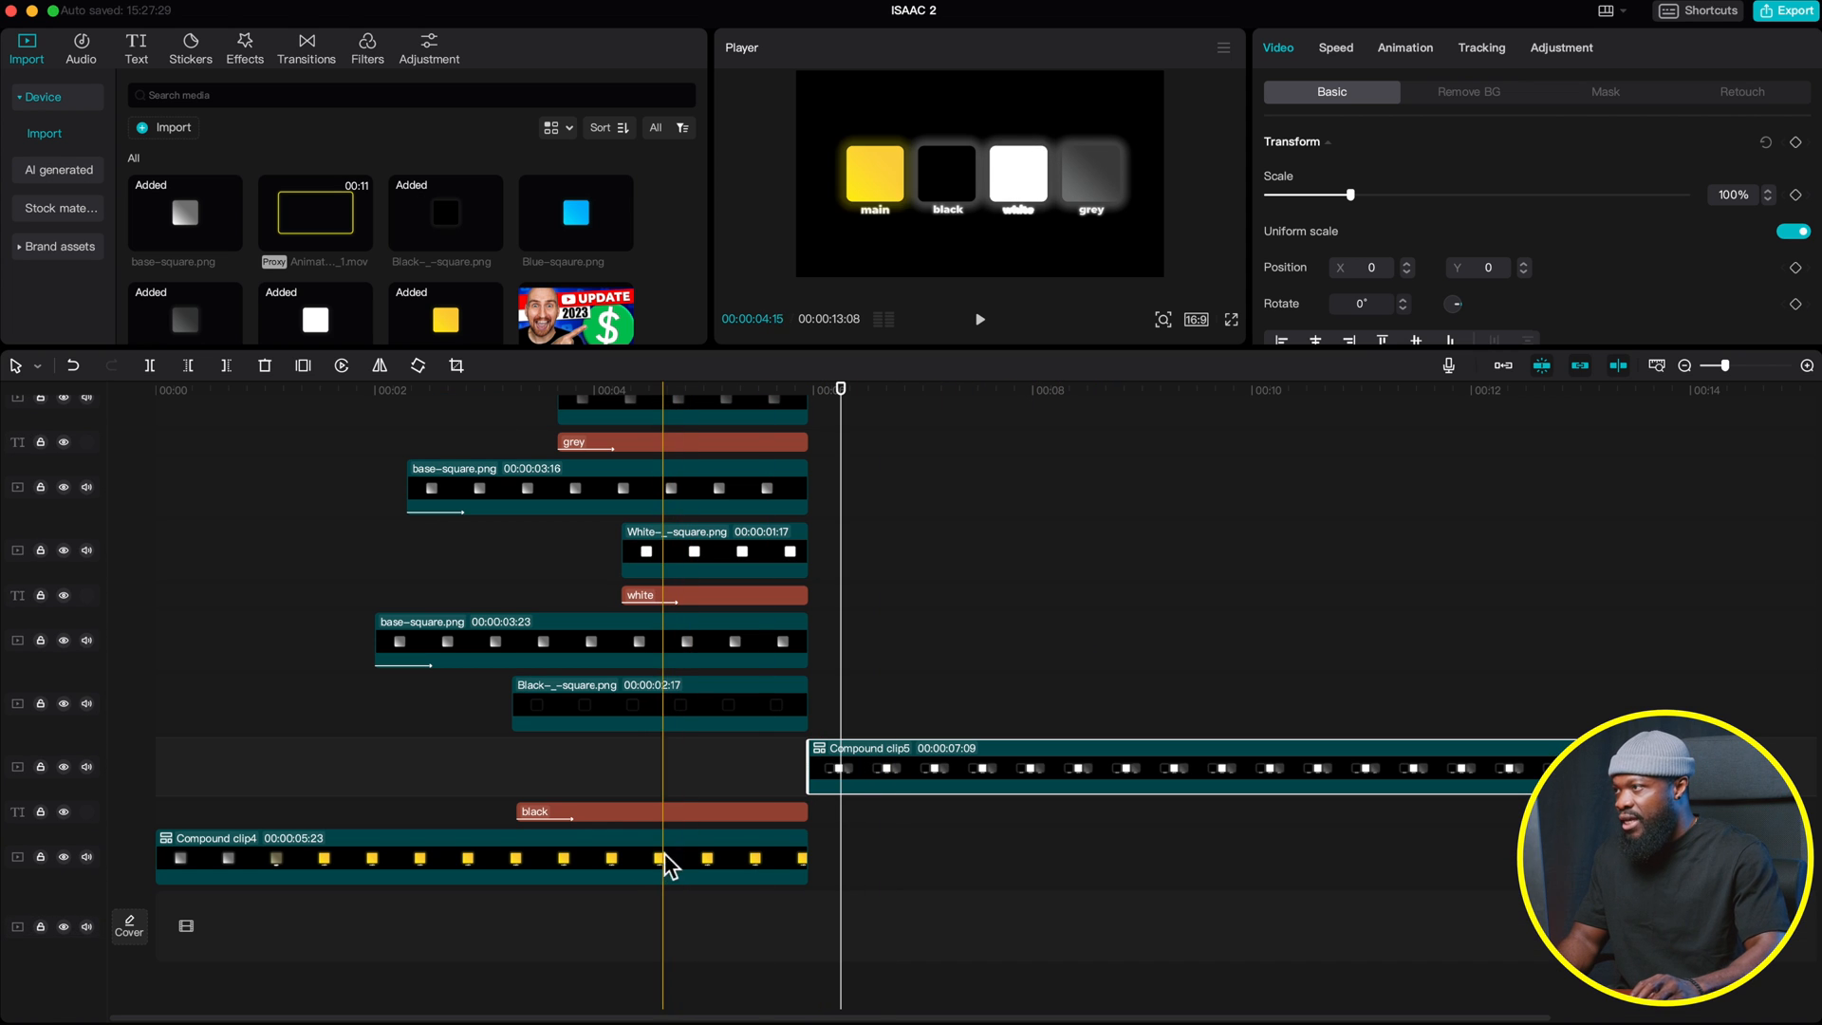
{"action": "scroll", "coordinate": [427, 285], "scroll_direction": "down", "scroll_amount": 1}
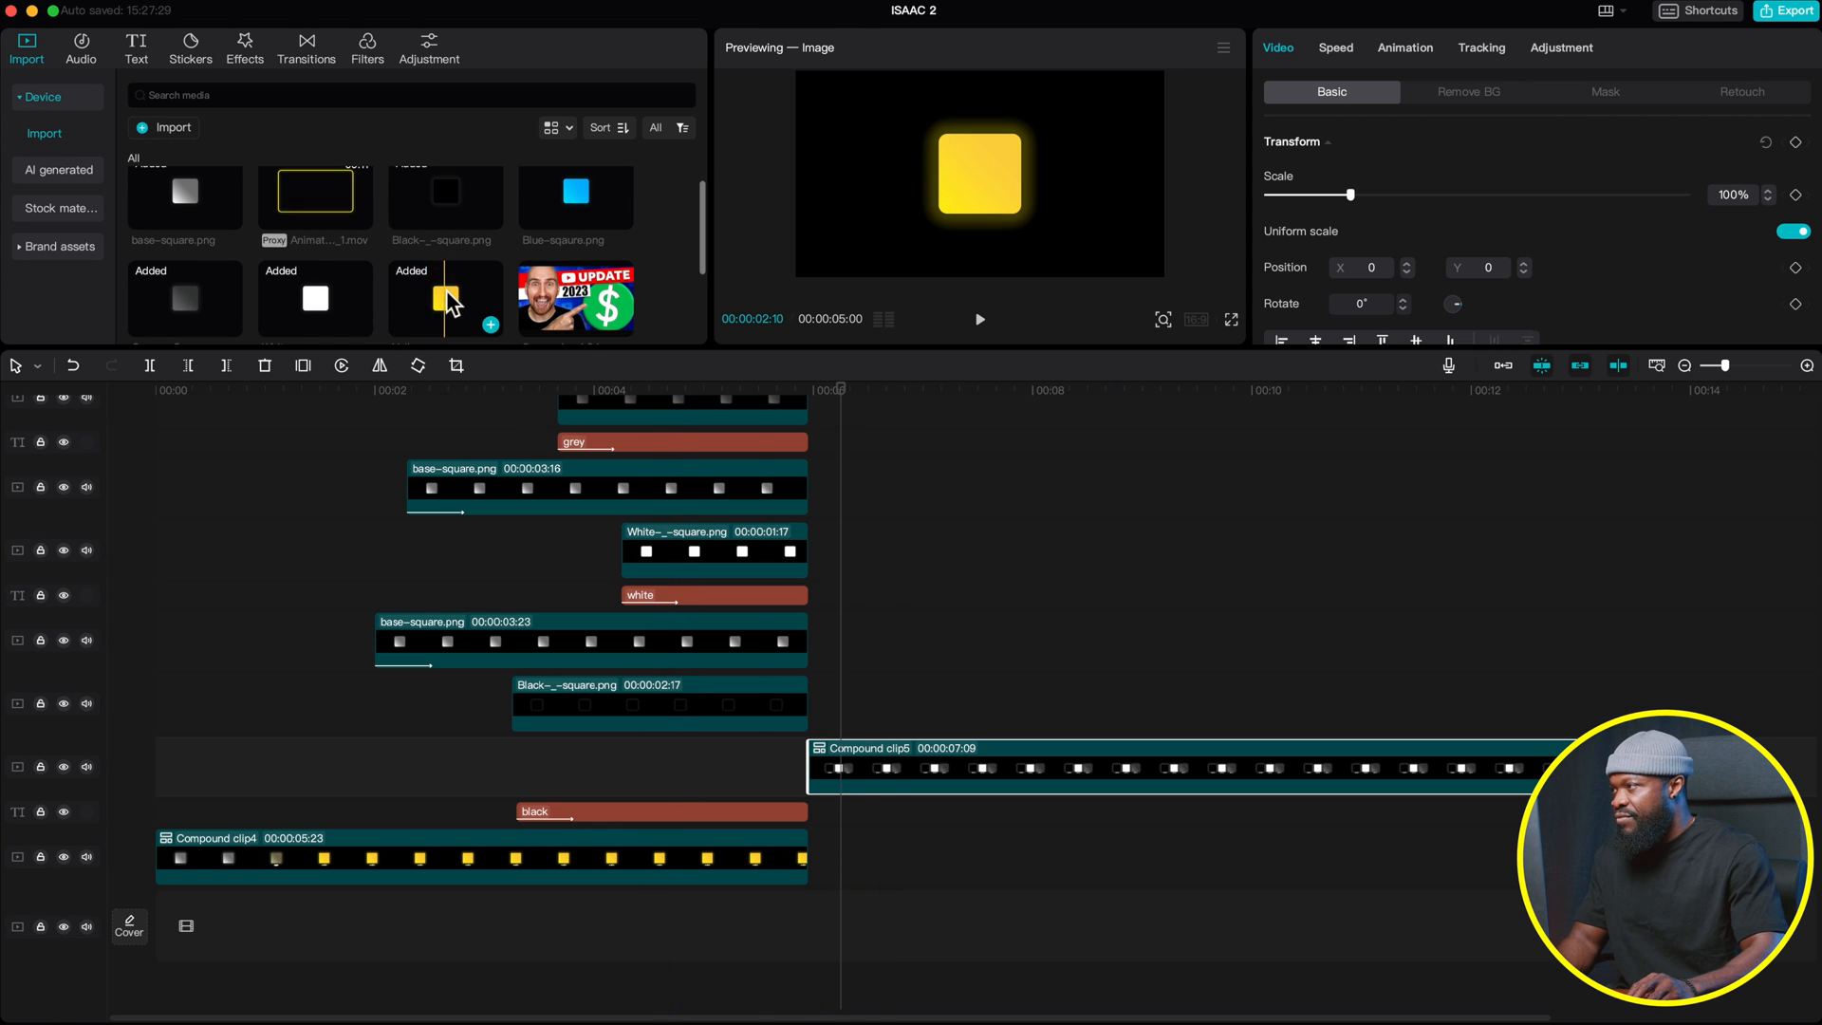
{"action": "left_click_drag", "start_coordinate": [446, 304], "coordinate": [854, 860]}
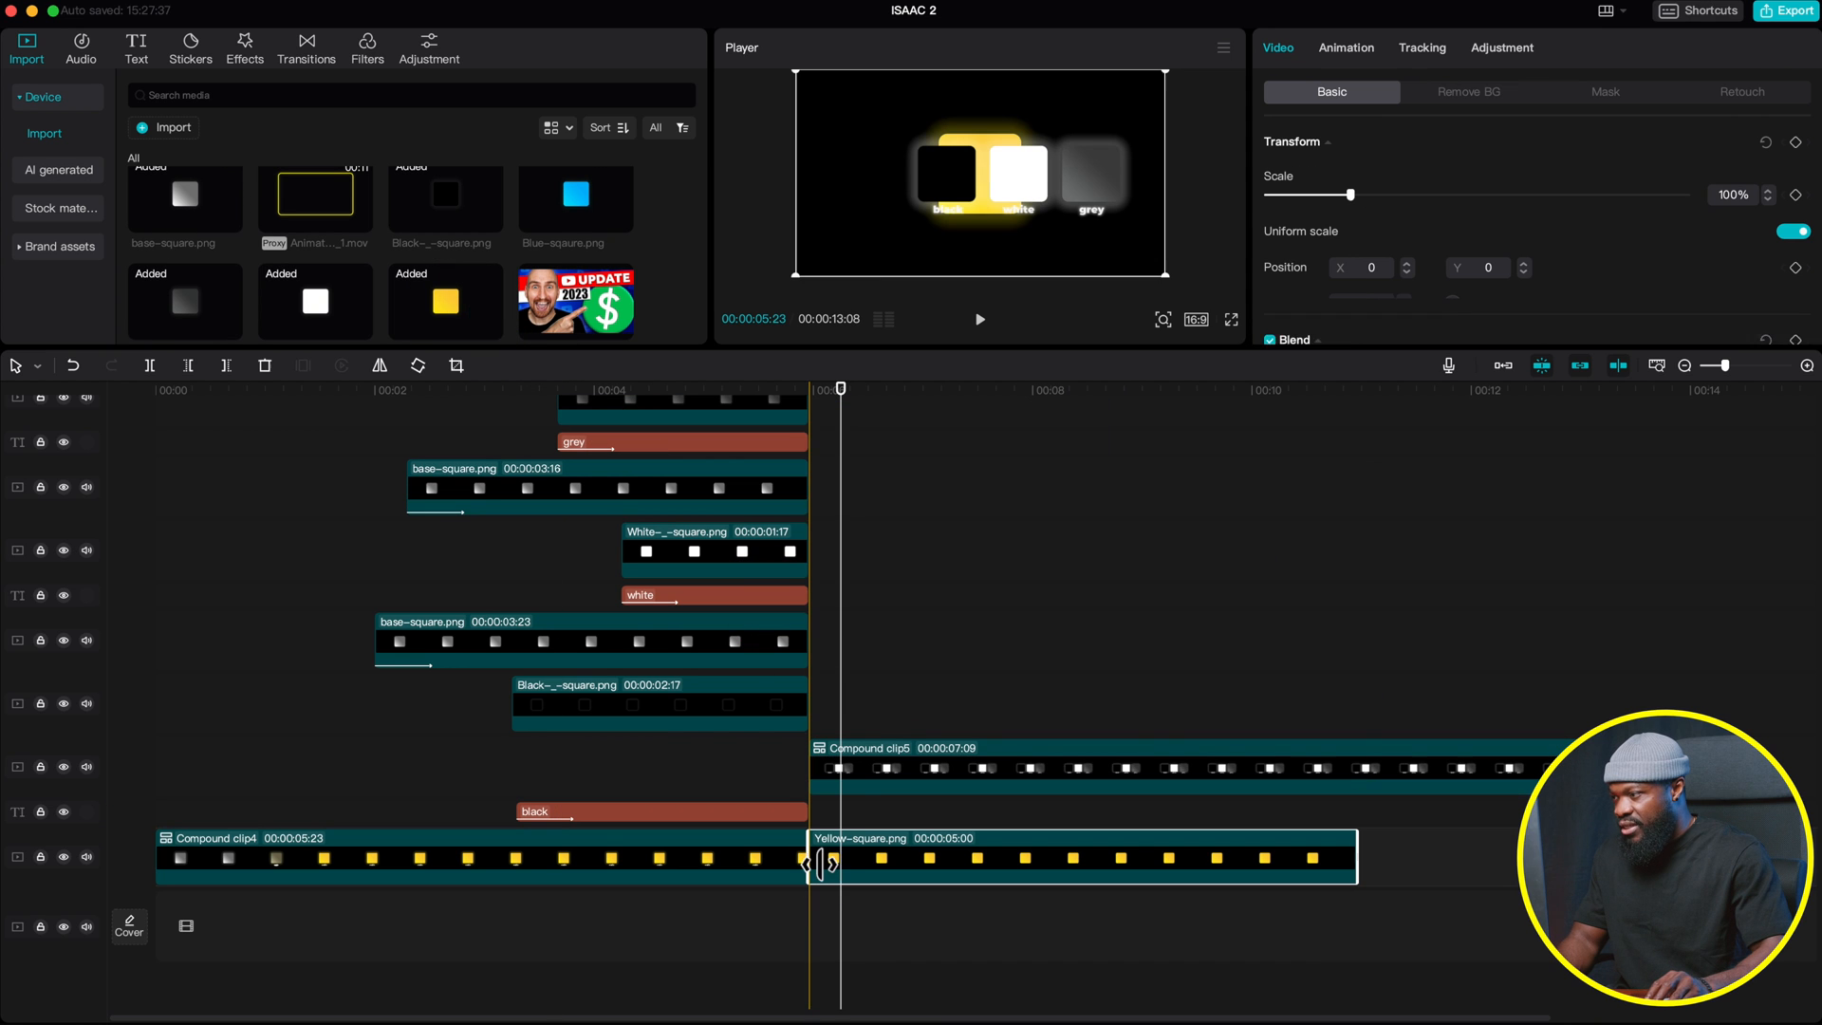
{"action": "left_click", "coordinate": [732, 814]}
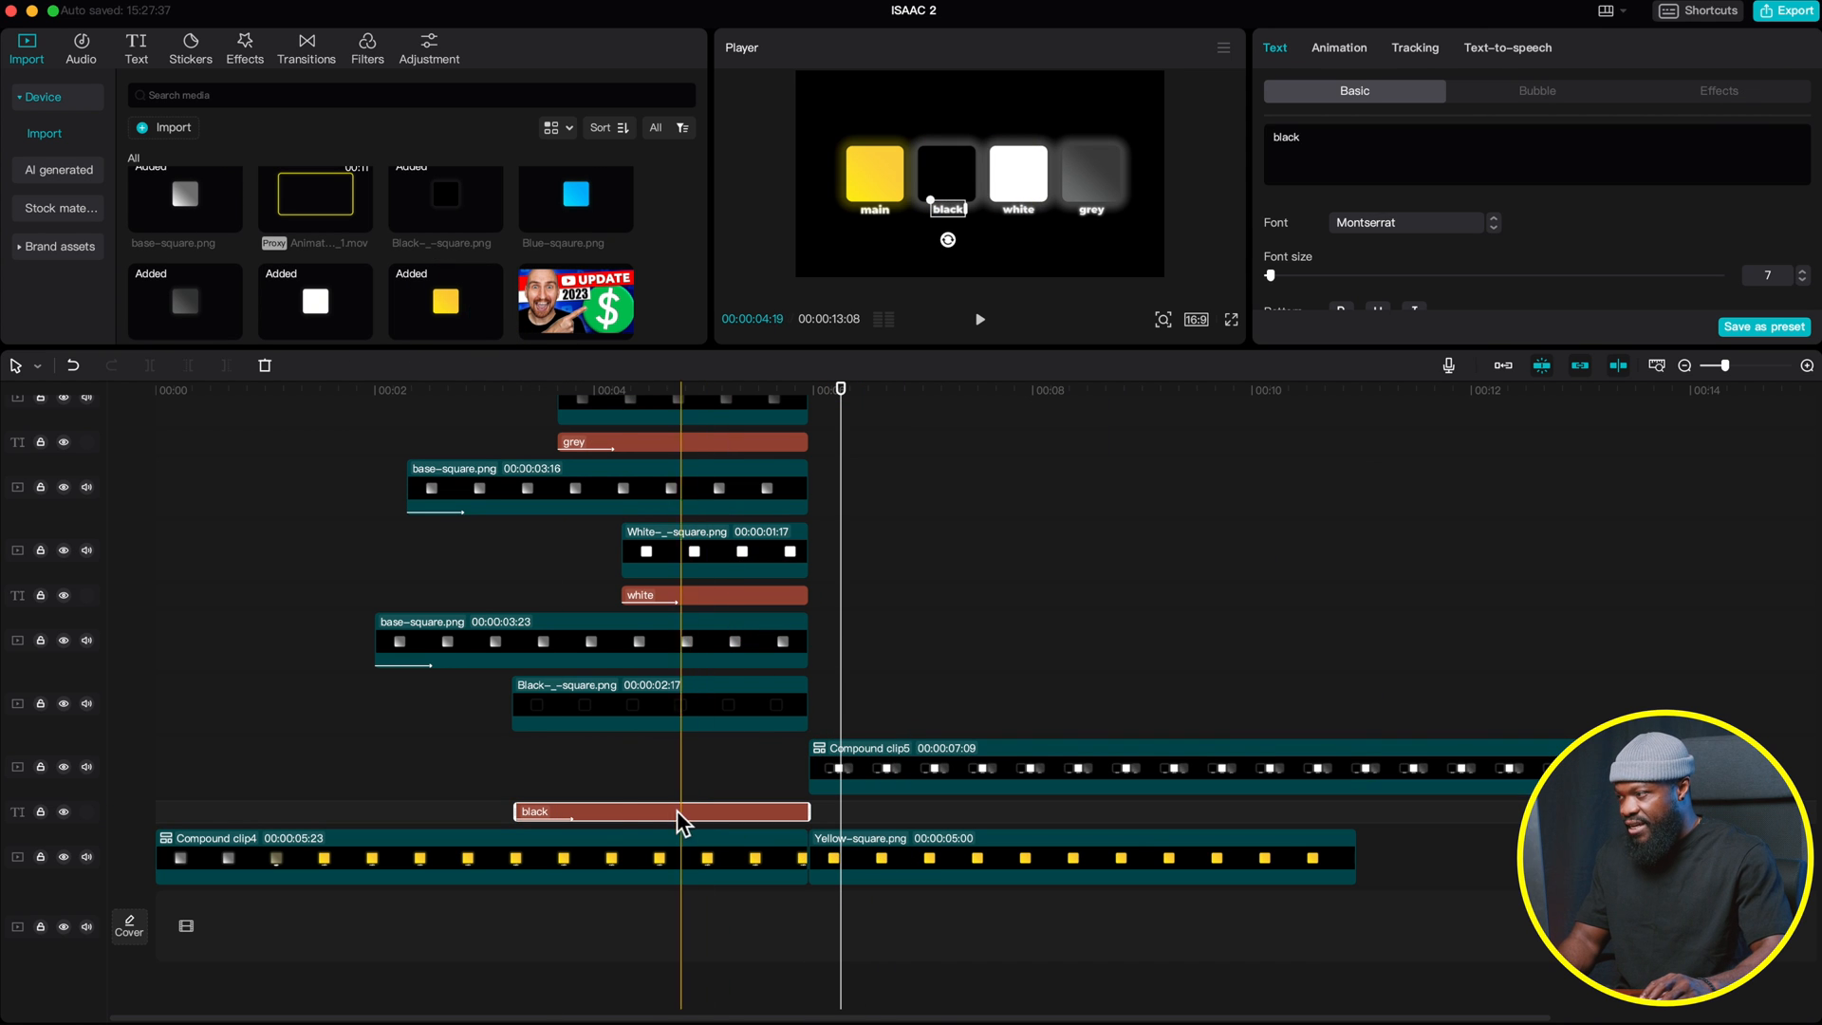
{"action": "left_click_drag", "start_coordinate": [638, 822], "coordinate": [929, 819]}
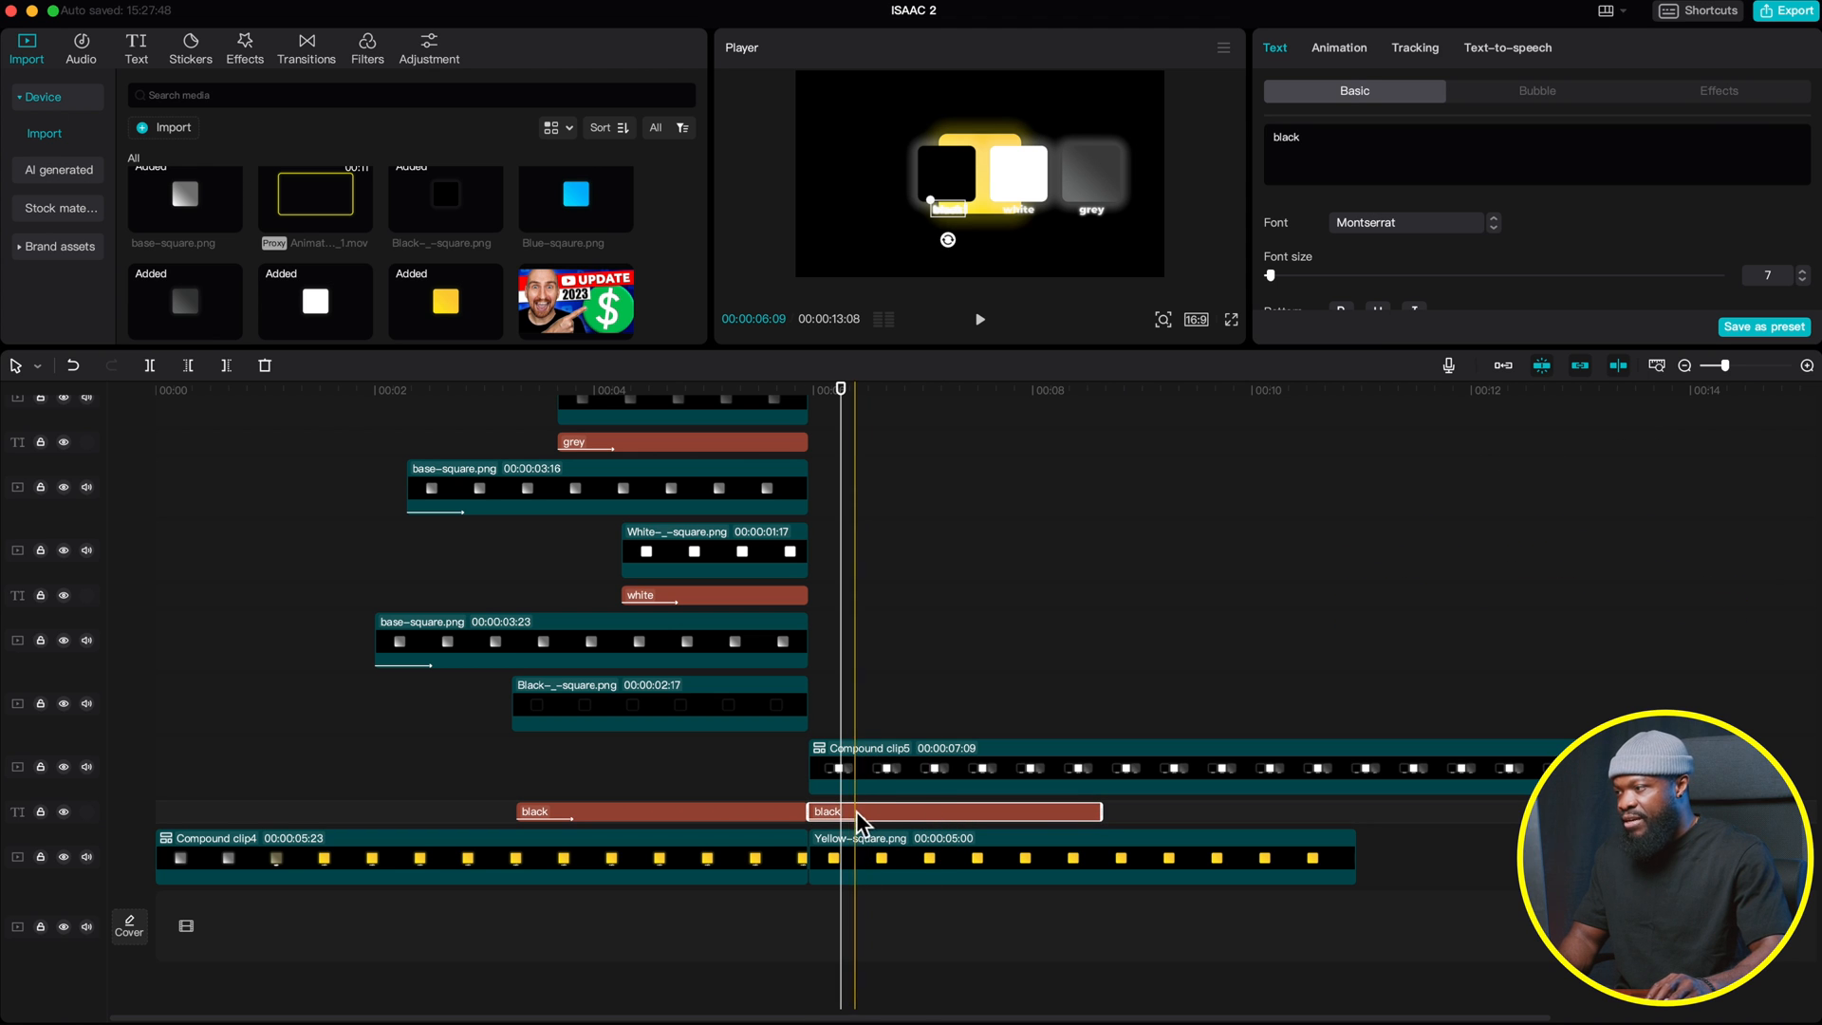
Remove the copied "black" text's entrance animation and extend the clip to end with the yellow square clip
{"action": "left_click", "coordinate": [1342, 60]}
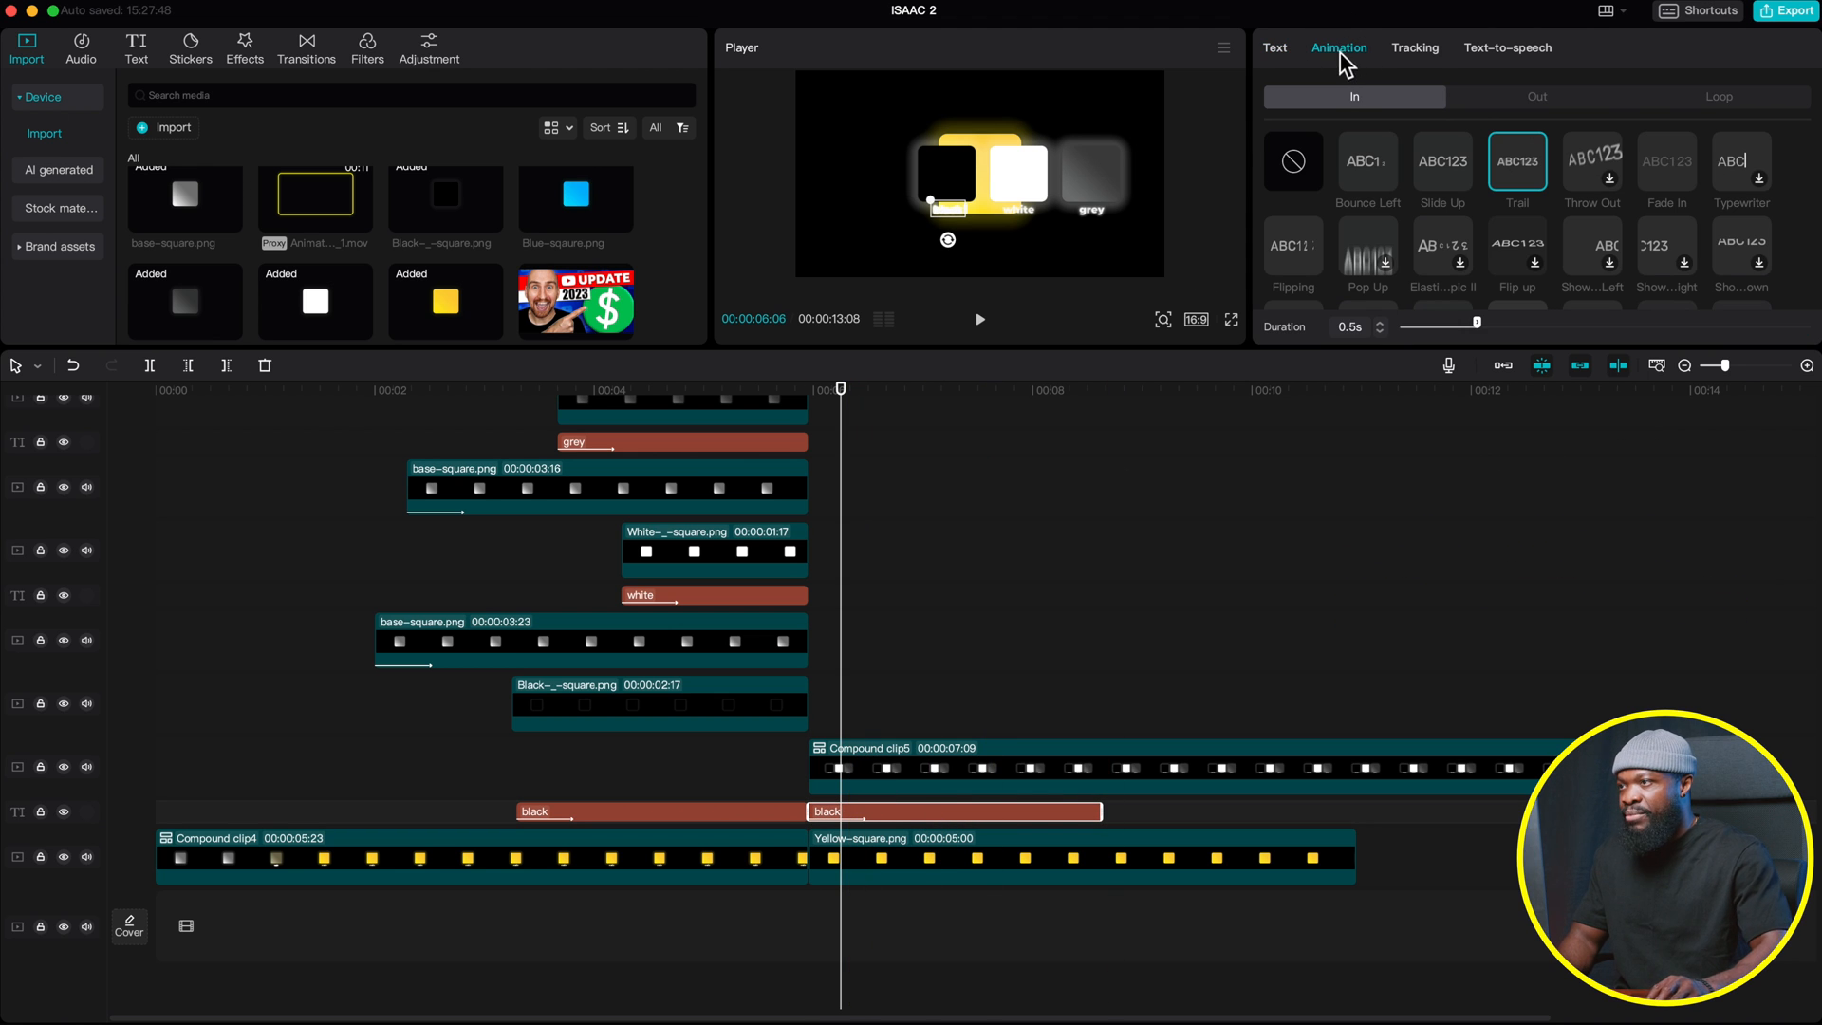
{"action": "left_click", "coordinate": [1293, 164]}
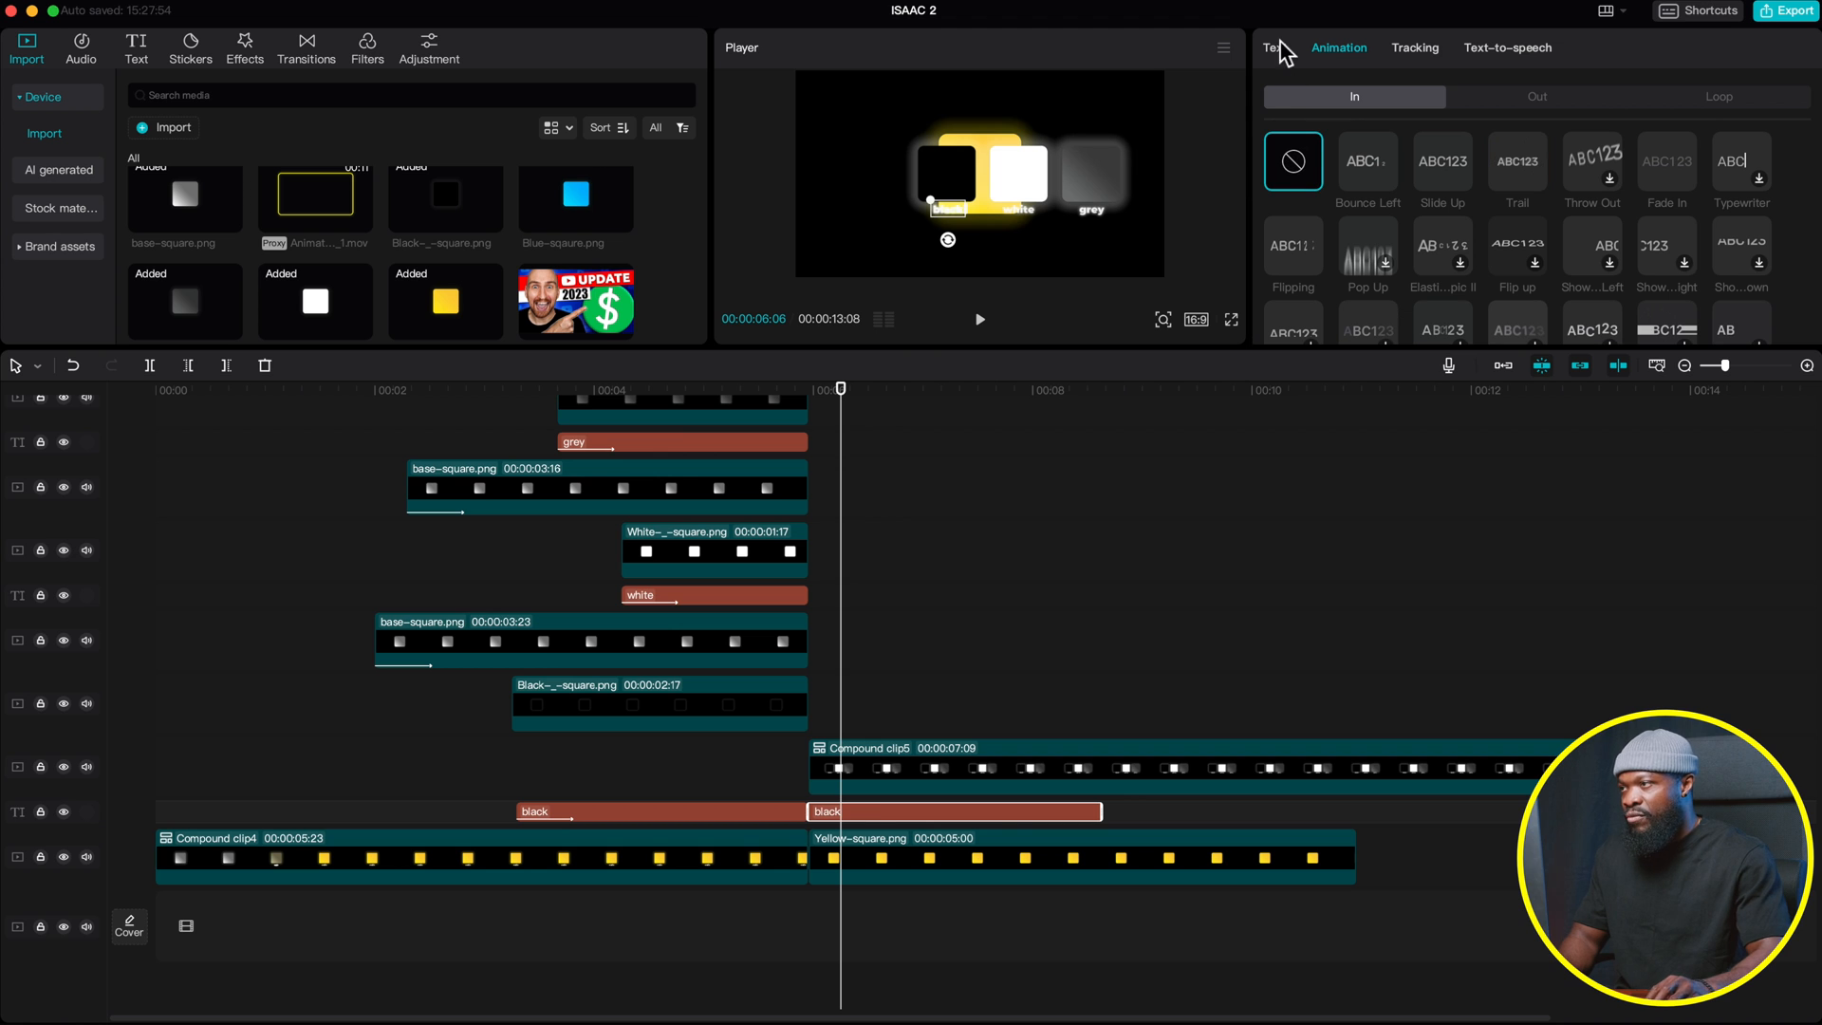
{"action": "left_click_drag", "start_coordinate": [1101, 814], "coordinate": [1357, 818]}
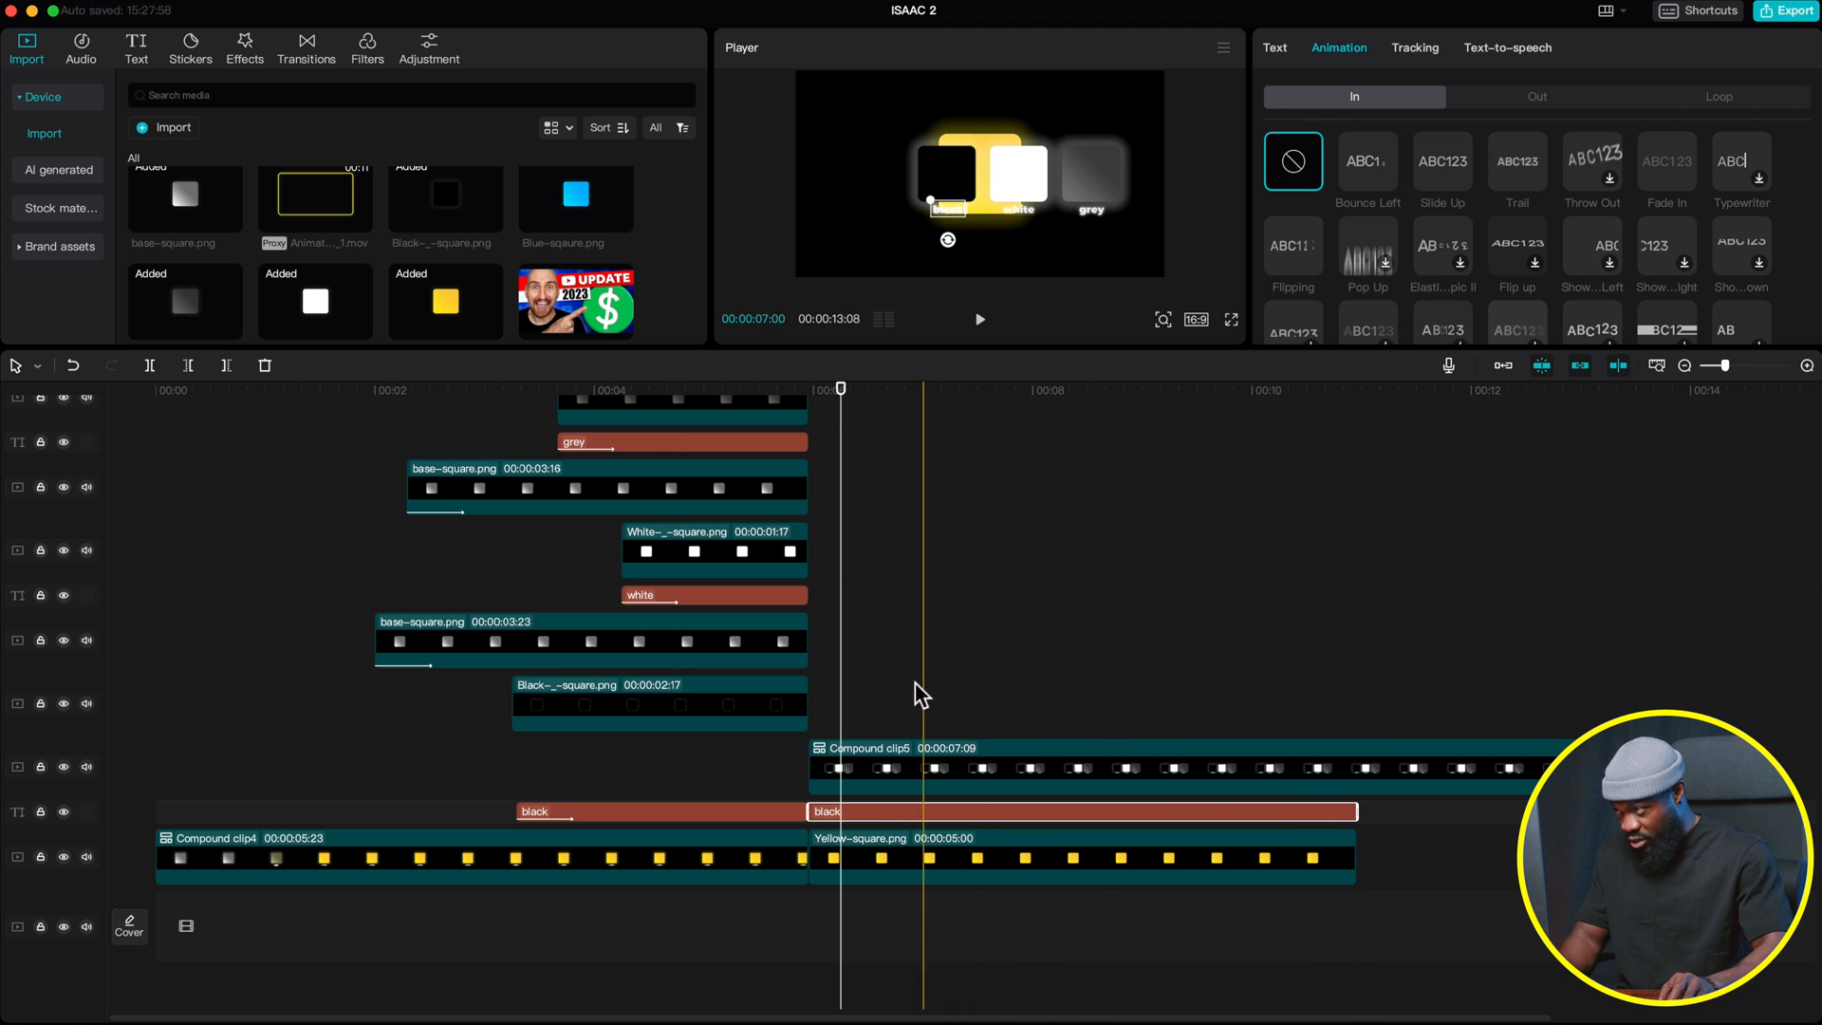
Break Compound clip5 back into its separate square and label clips
{"action": "left_click", "coordinate": [914, 759]}
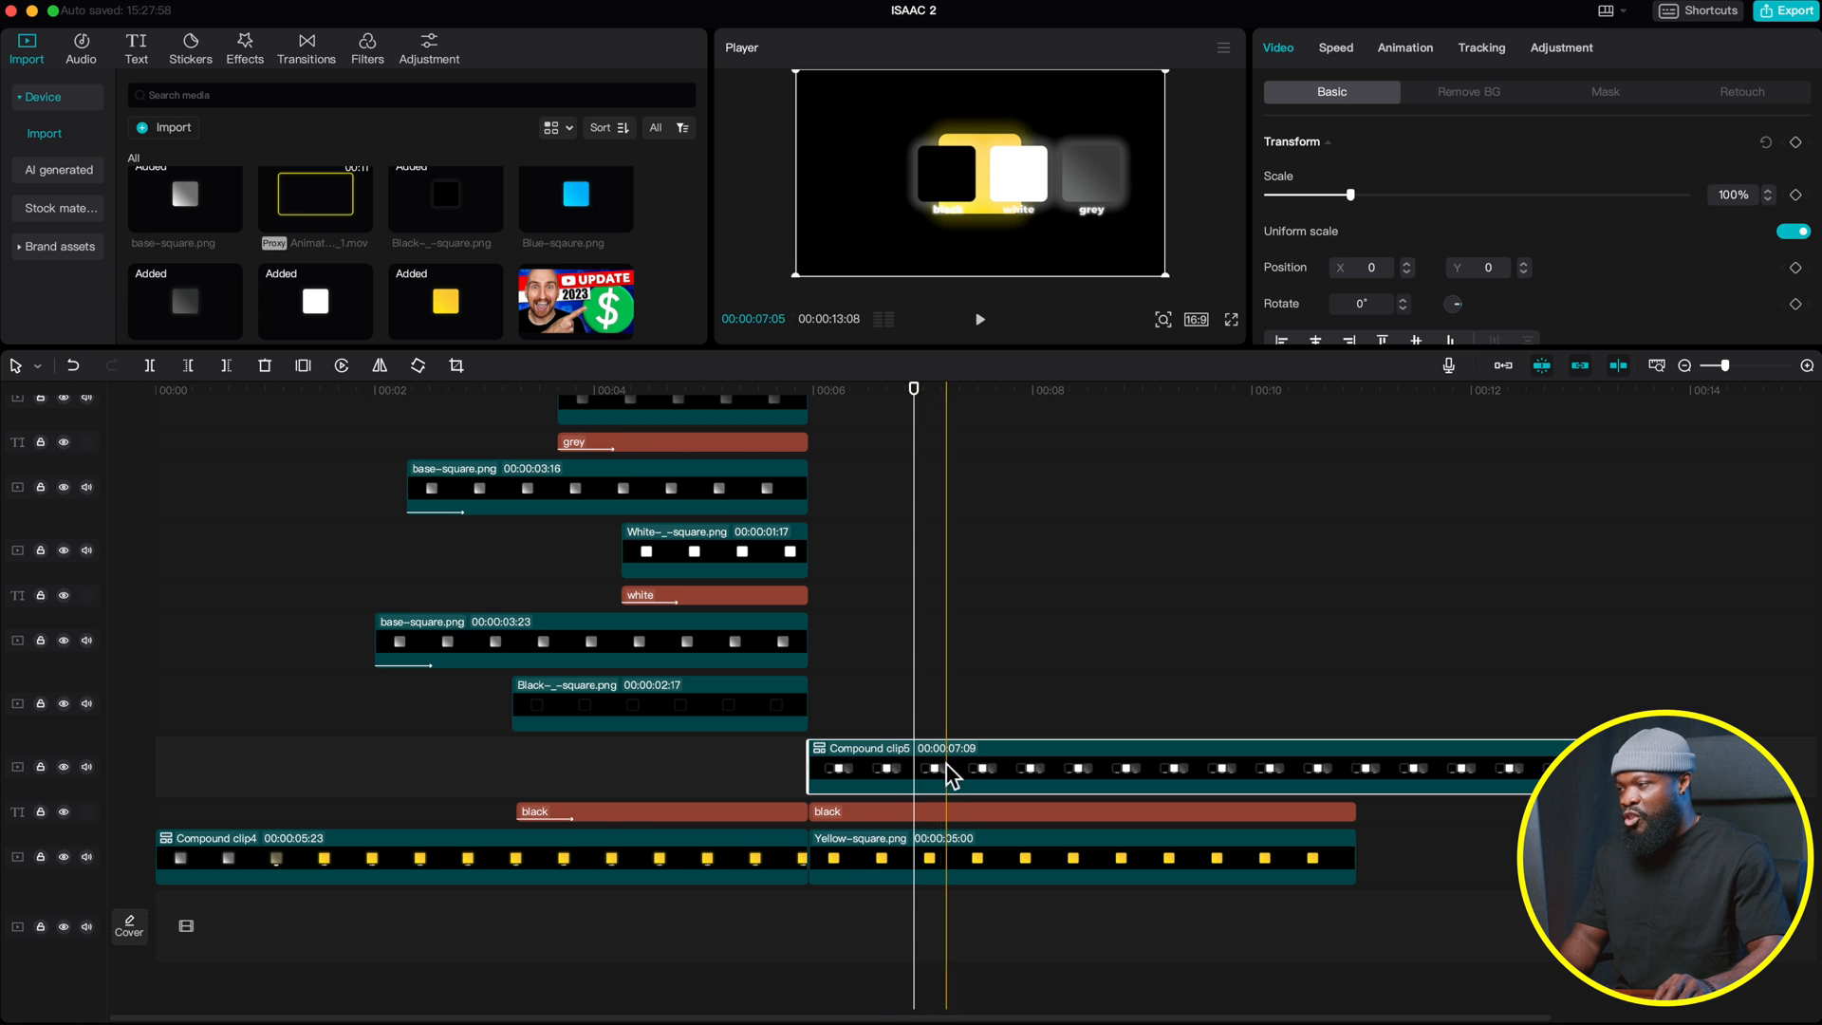
{"action": "left_click", "coordinate": [907, 767]}
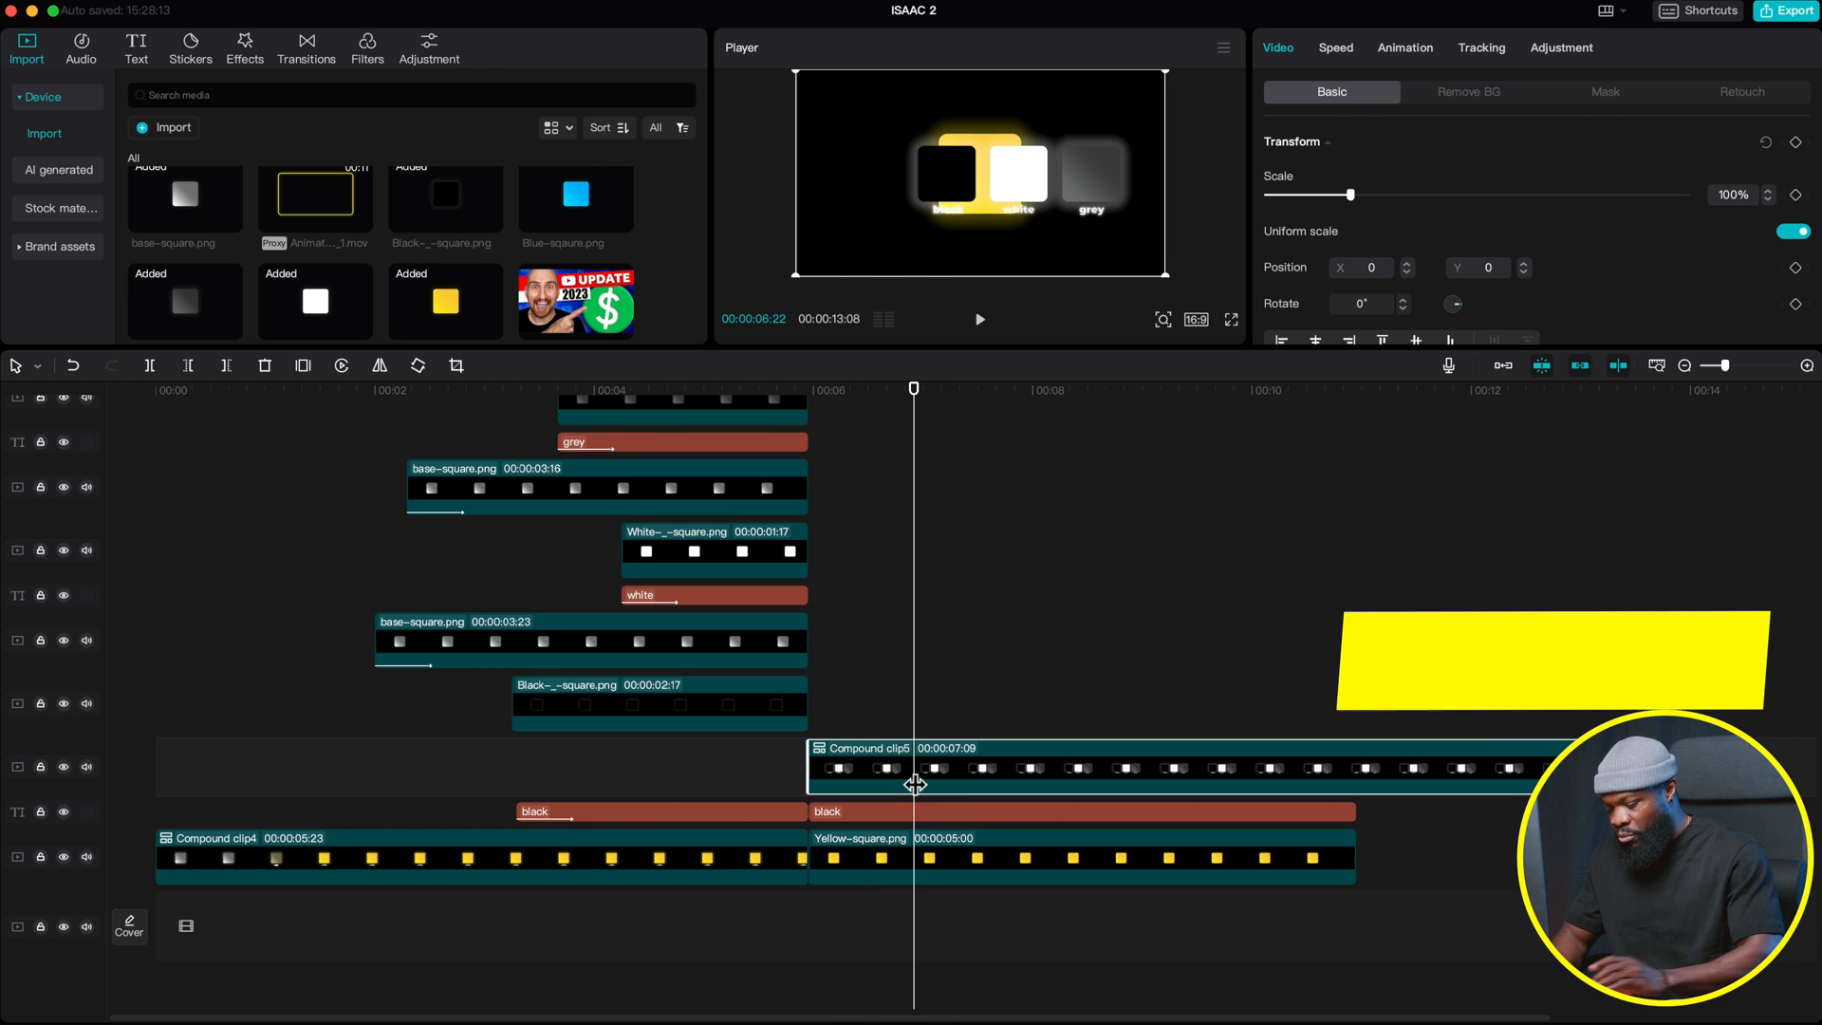
{"action": "key", "text": "shift+alt+g"}
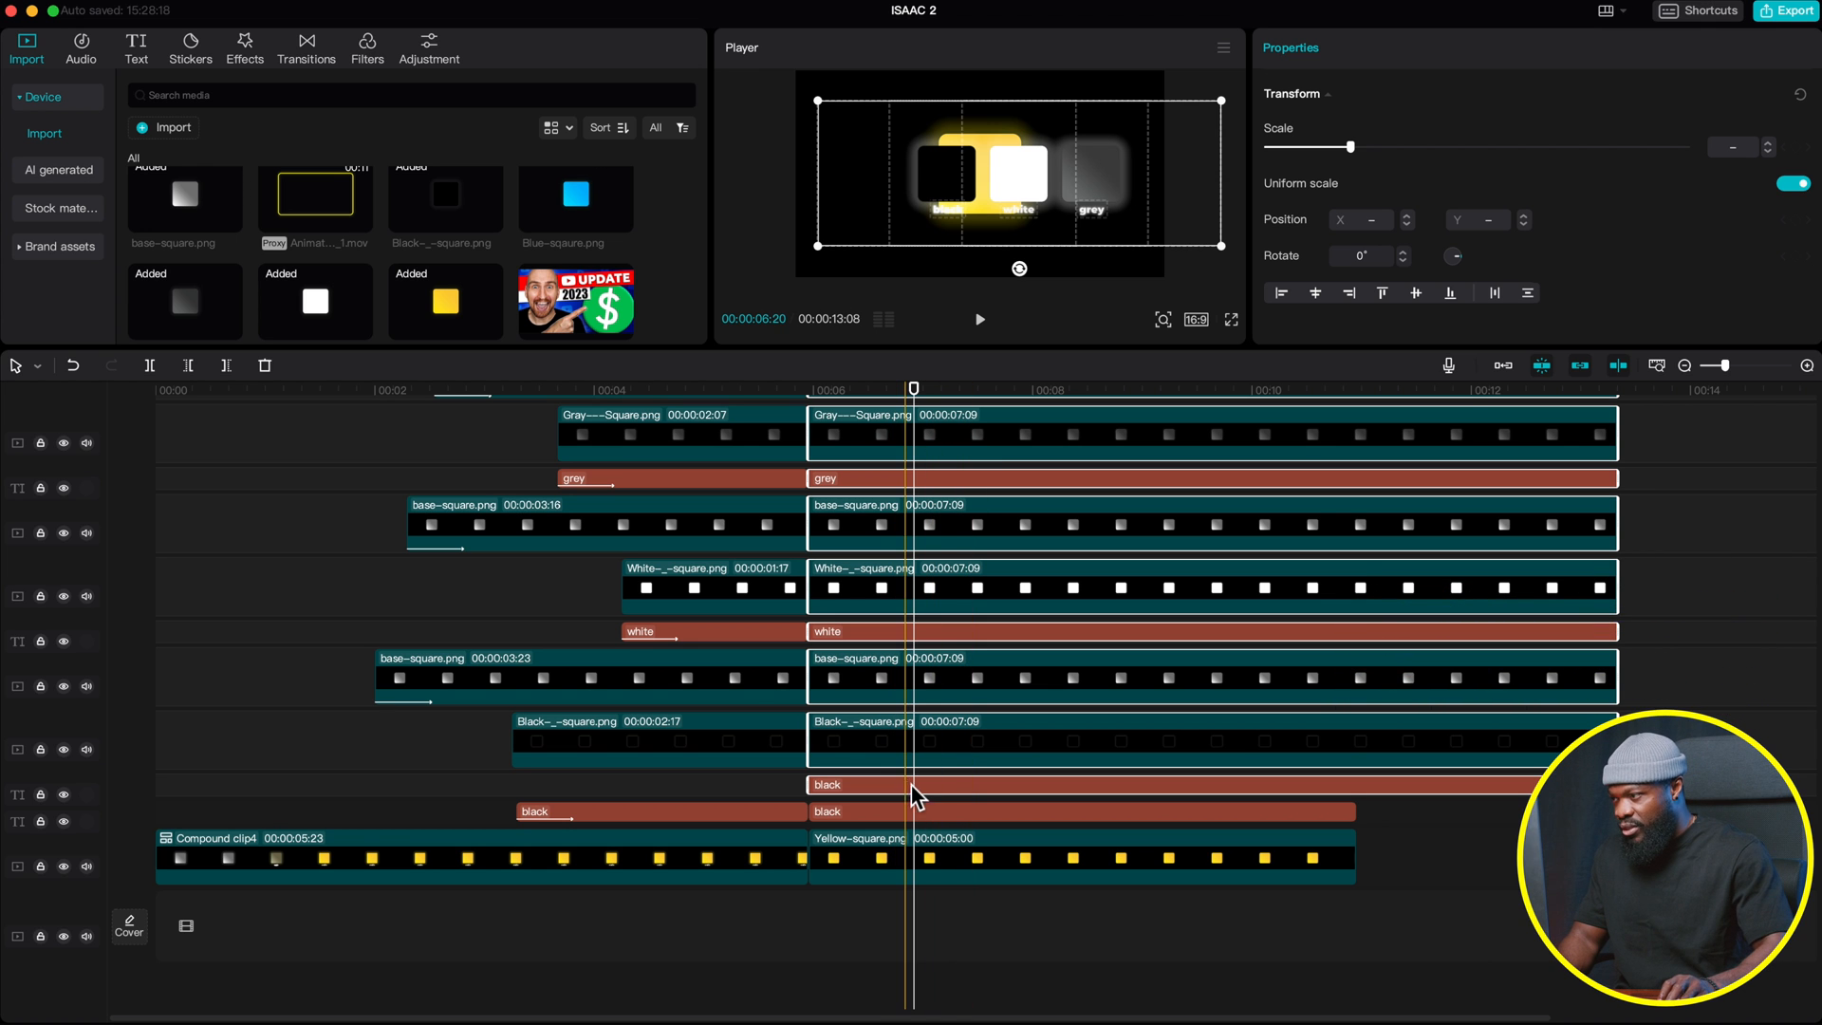
Match the added yellow square to Compound clip4 by setting its position to X -1094 and its scale to 70%
{"action": "left_click", "coordinate": [898, 858]}
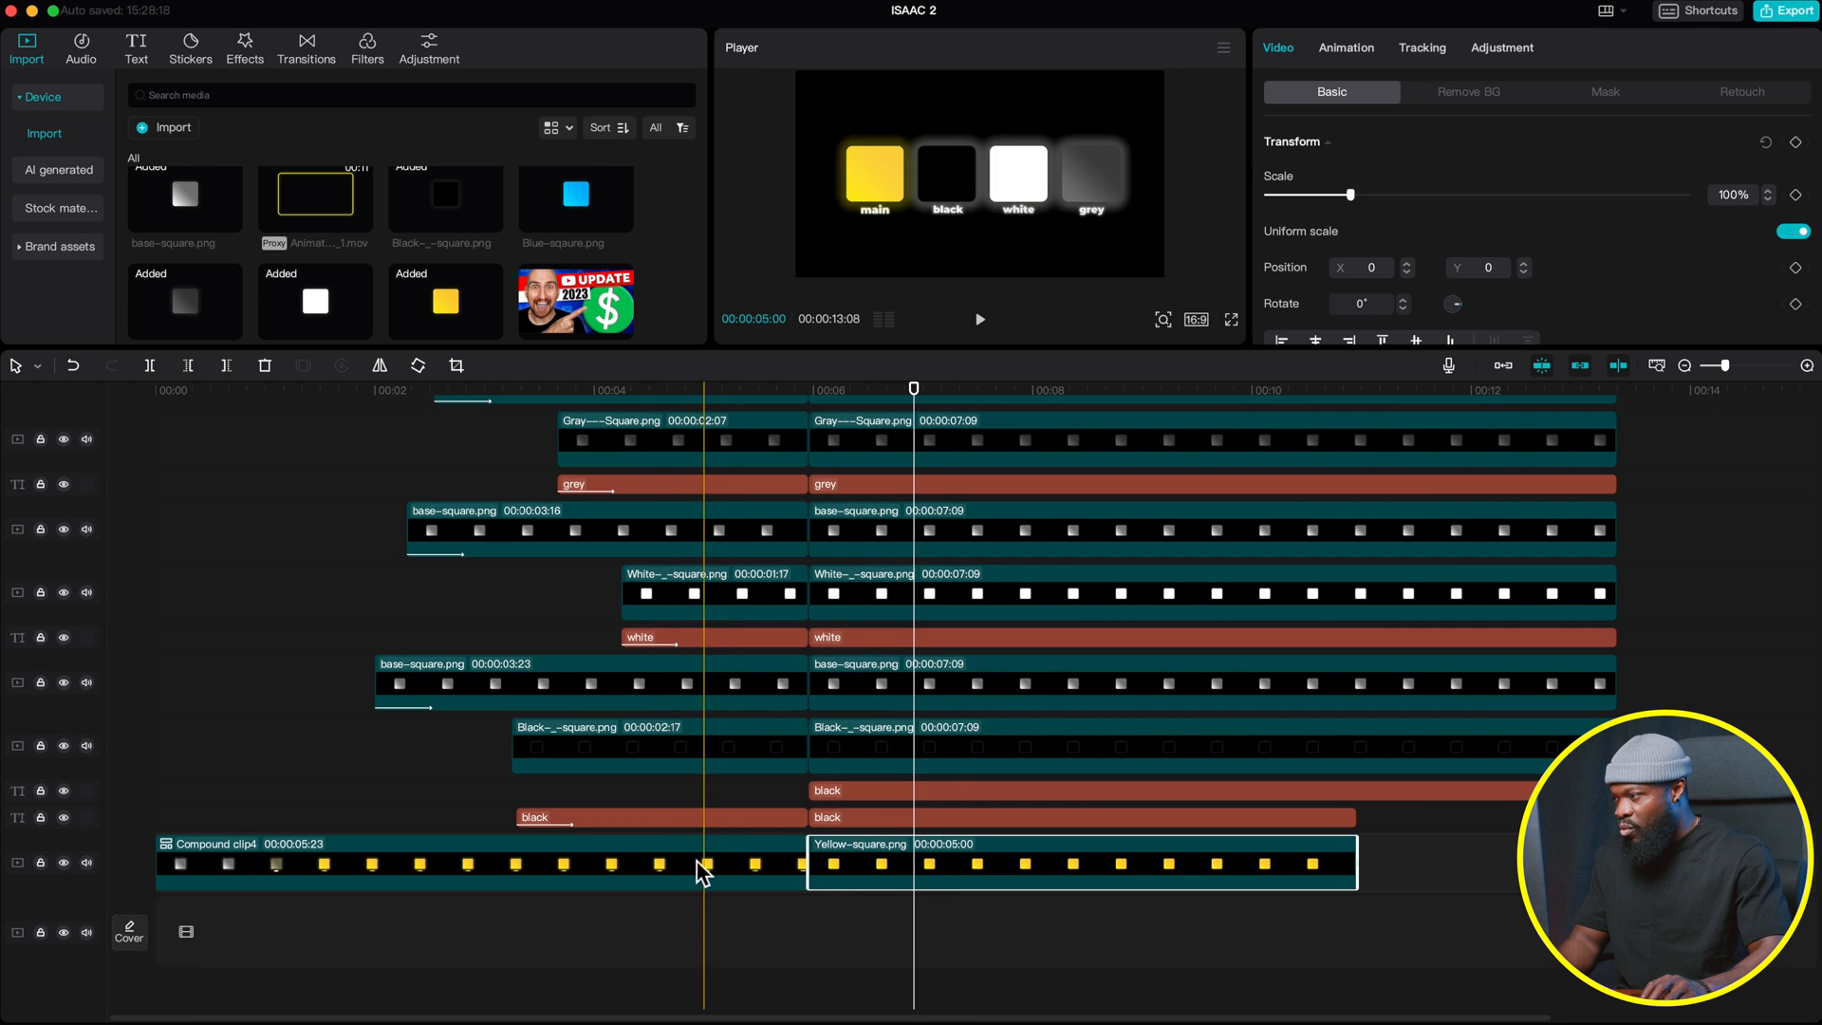
{"action": "left_click", "coordinate": [641, 879]}
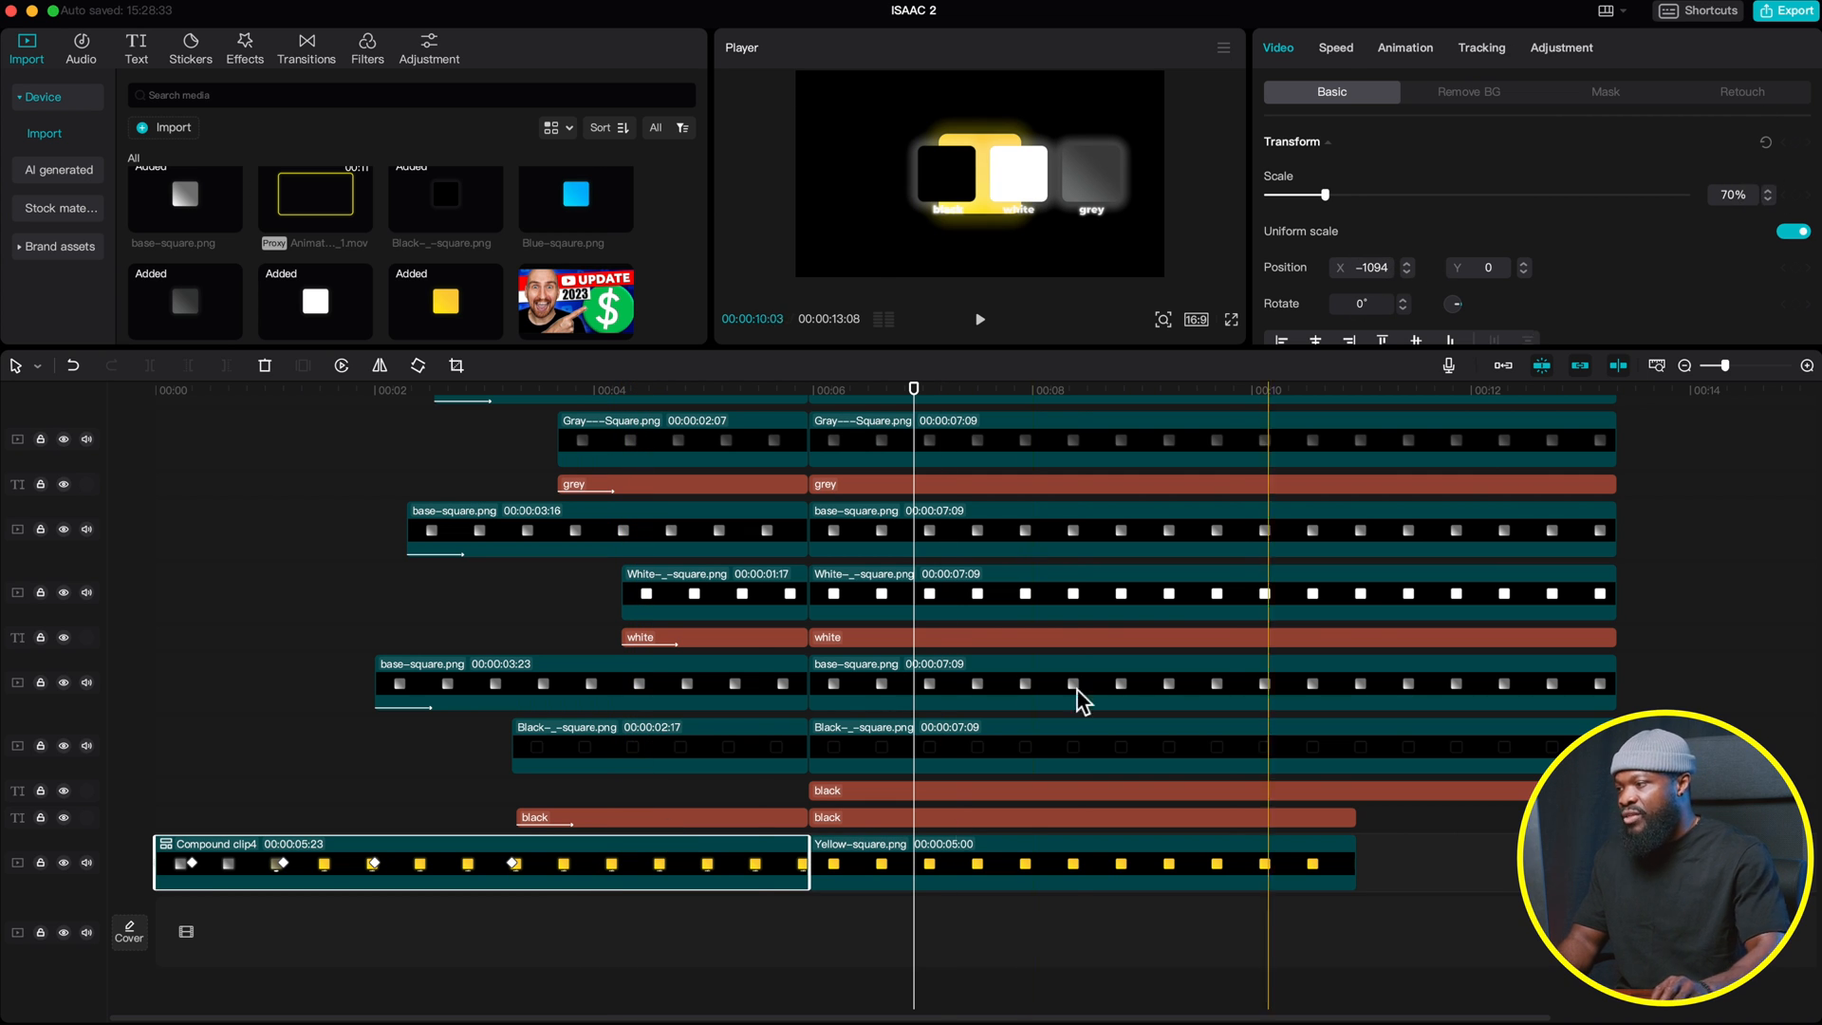
{"action": "left_click", "coordinate": [928, 866]}
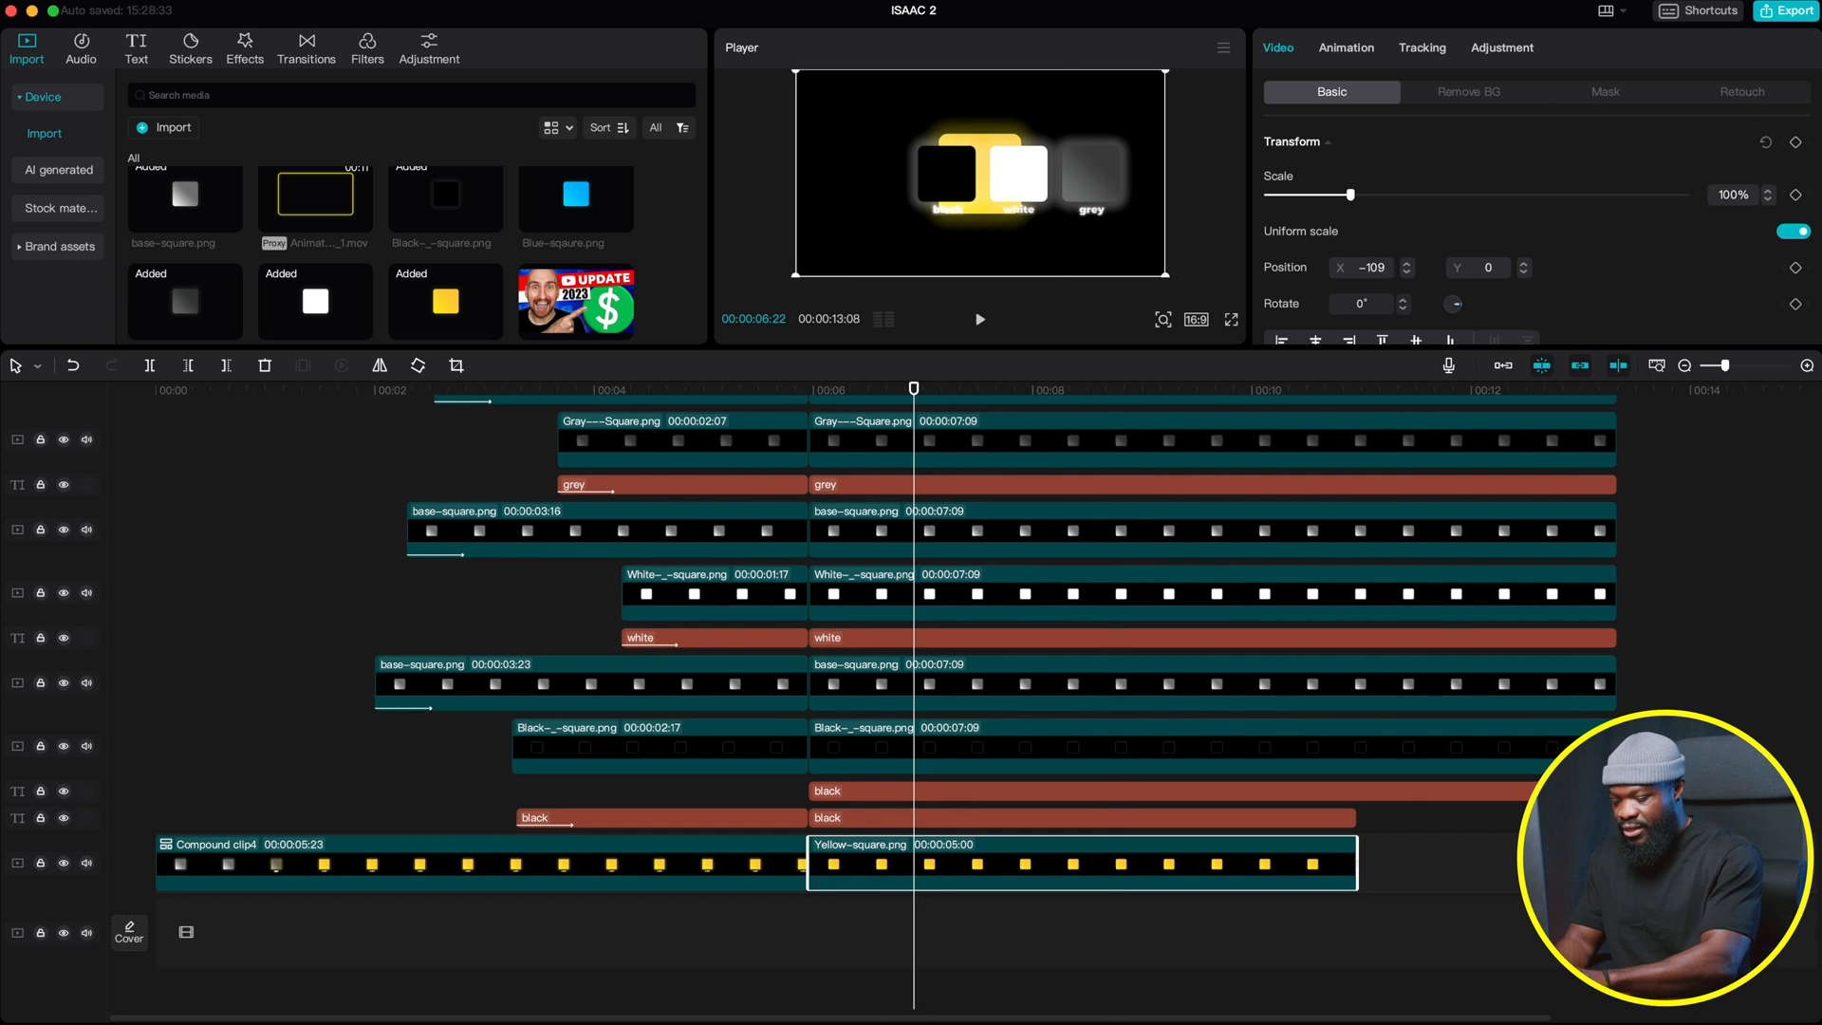
{"action": "key", "text": "Return"}
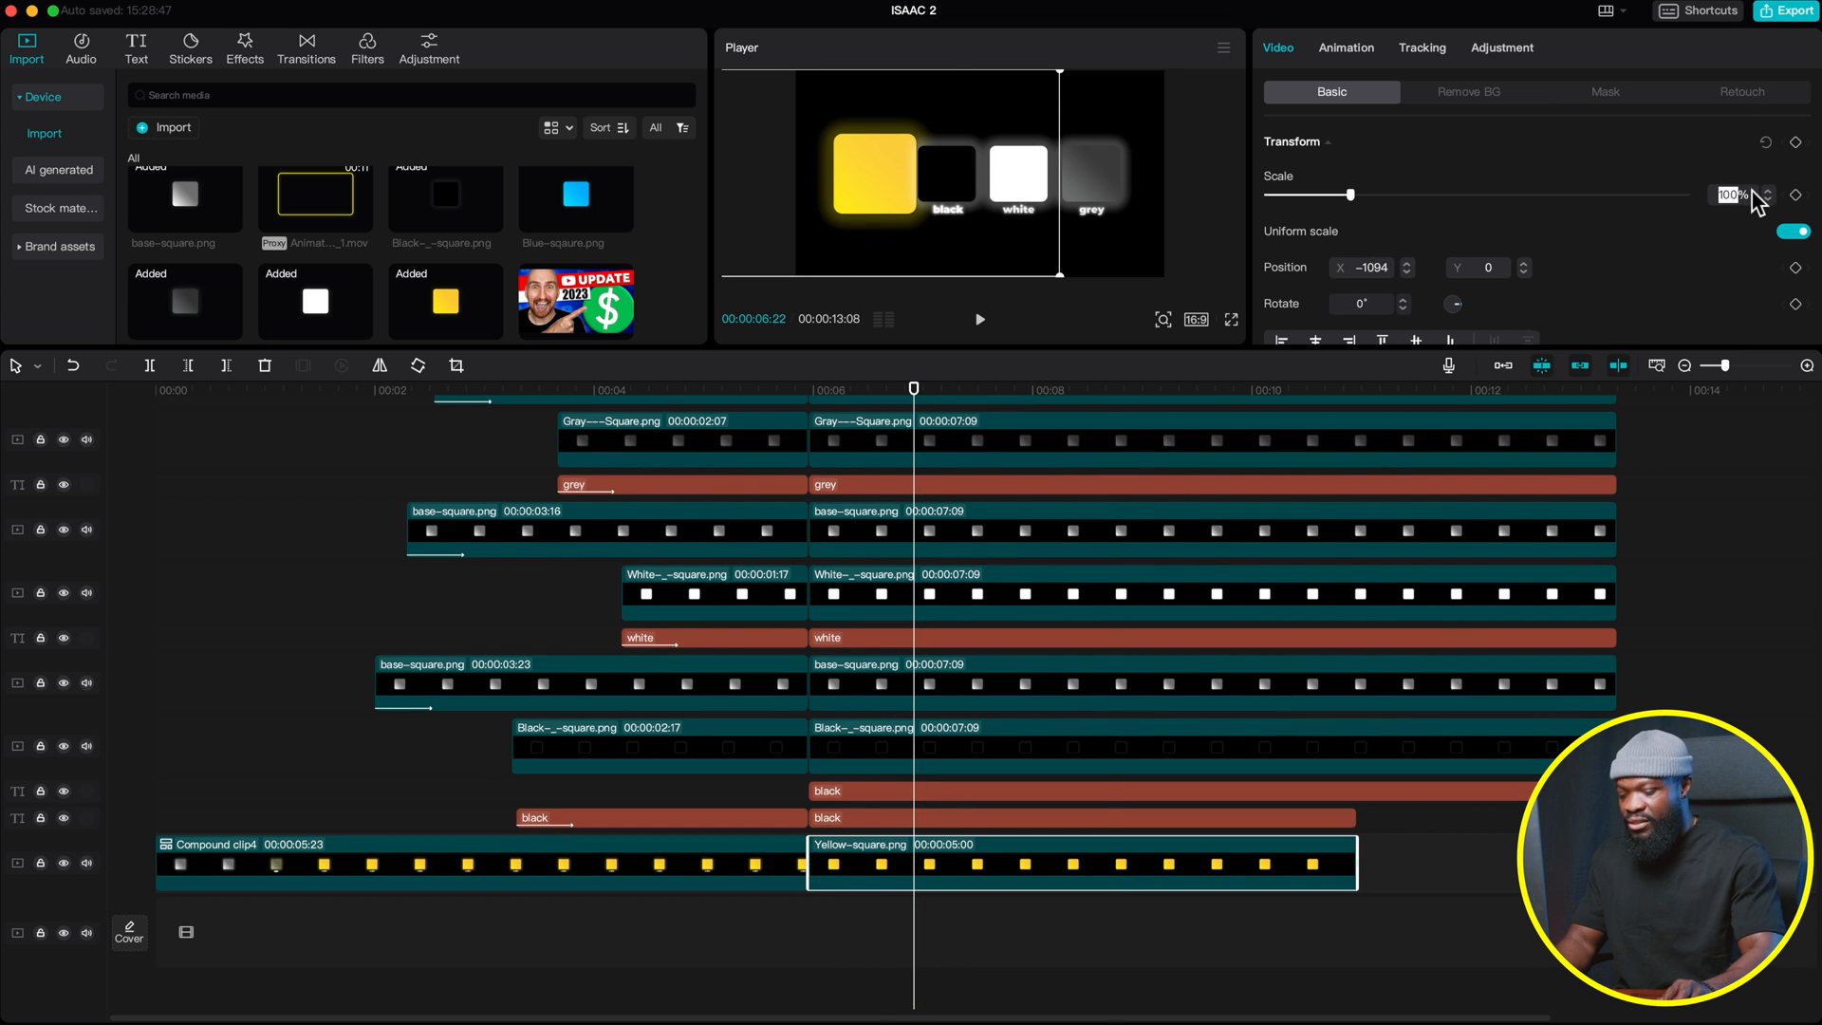
{"action": "type", "text": "70"}
{"action": "key", "text": "Return"}
Change the text above the yellow square clip to "main" and position it under the yellow square at X -1102, Y -371
{"action": "left_click", "coordinate": [862, 820]}
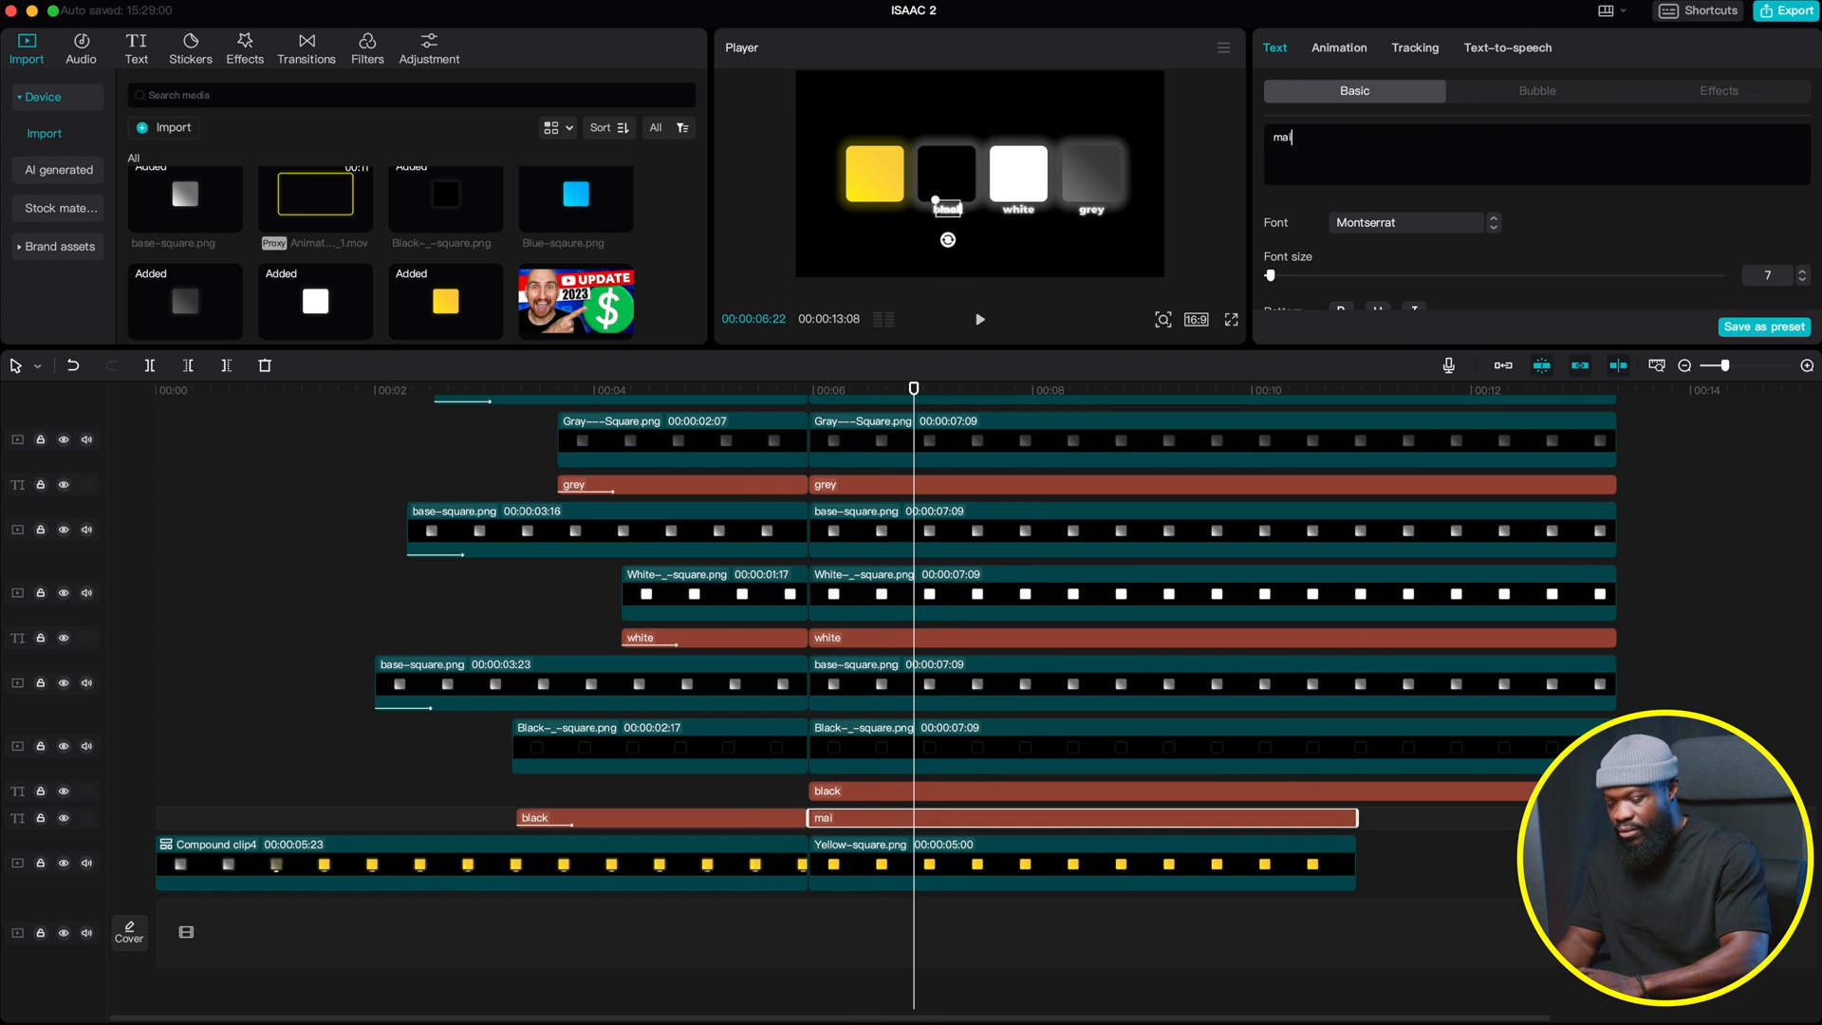
{"action": "scroll", "coordinate": [1538, 228], "scroll_direction": "down", "scroll_amount": 6}
{"action": "left_click_drag", "start_coordinate": [956, 216], "coordinate": [882, 220]}
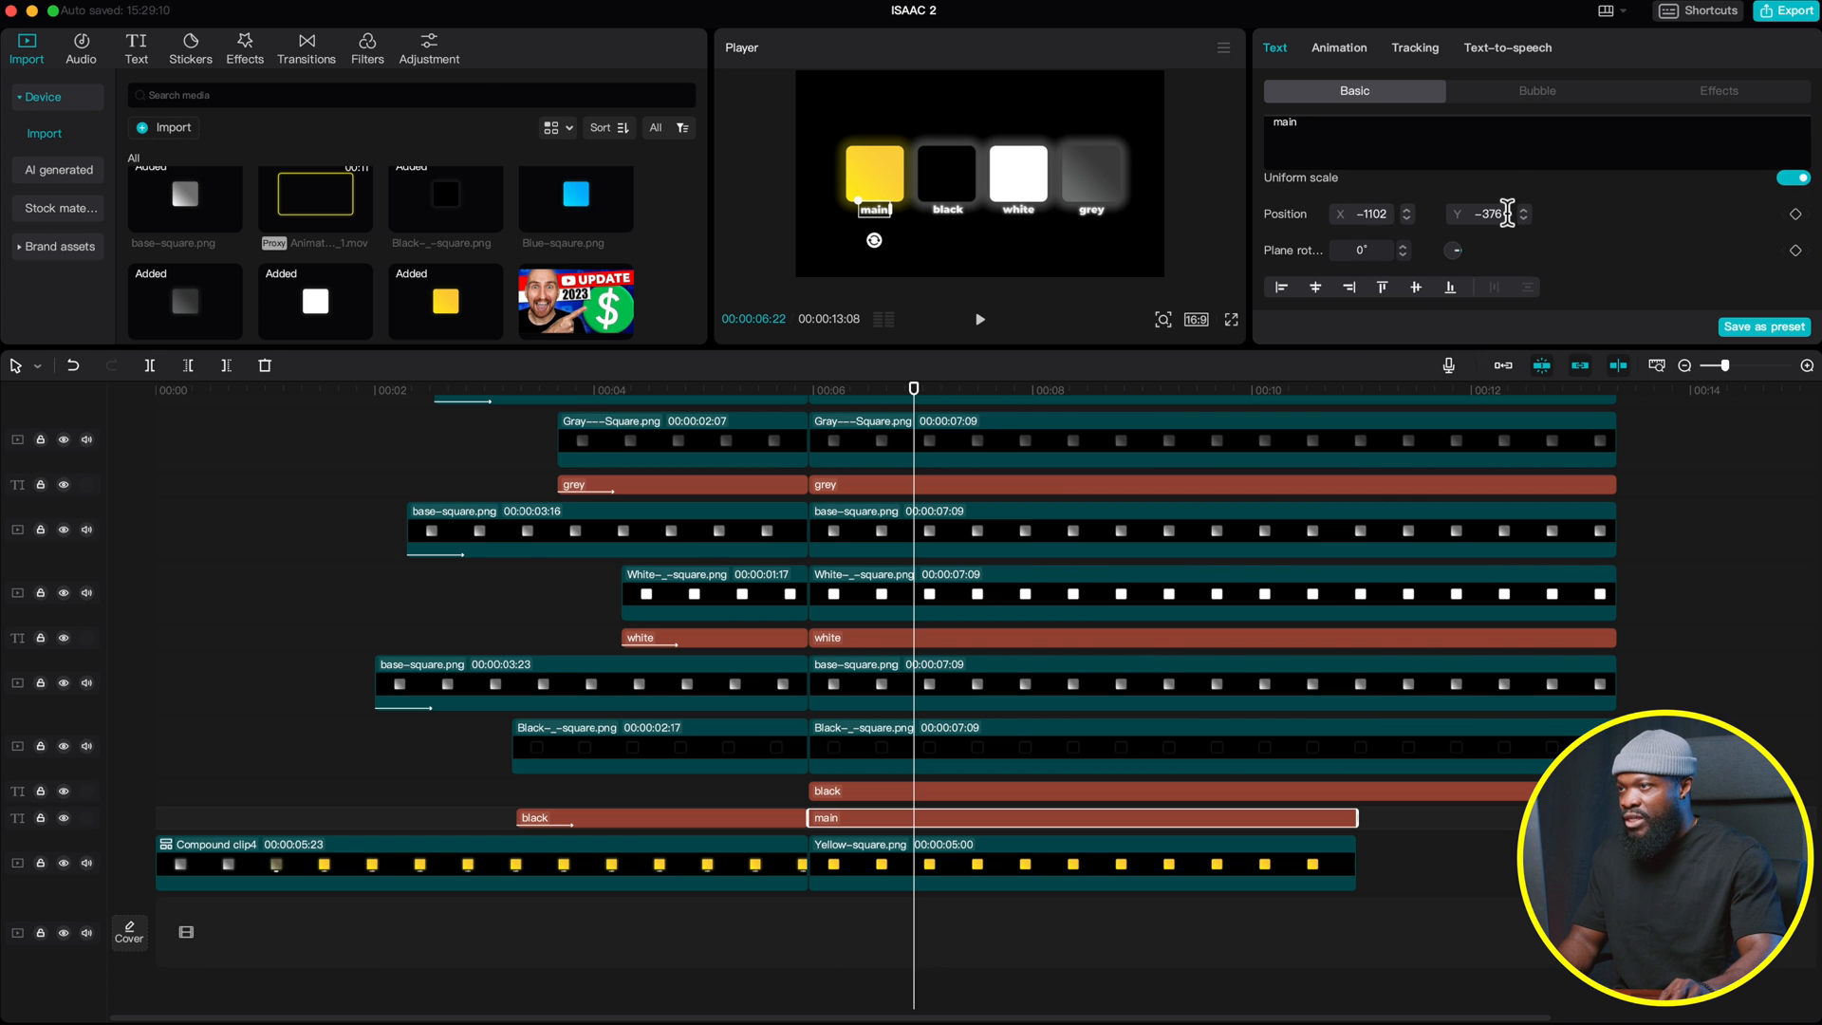
{"action": "key", "text": "BackSpace"}
{"action": "type", "text": "1"}
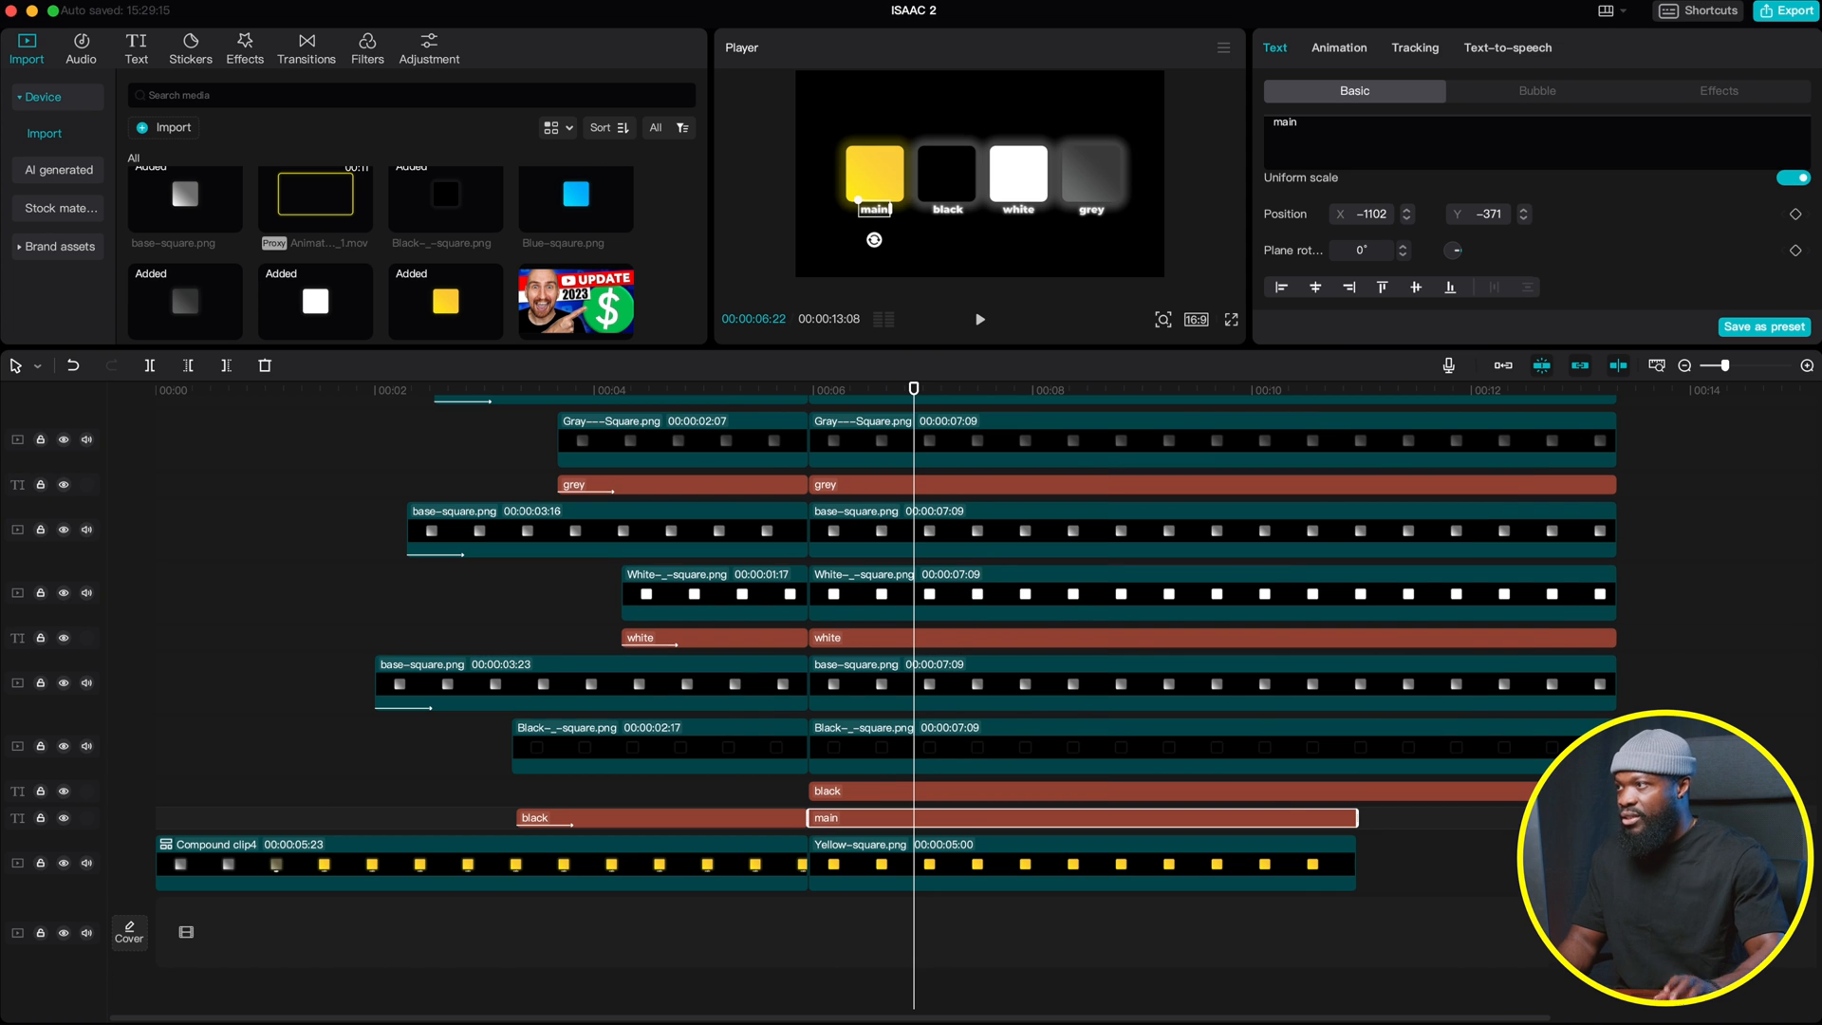
Extend the "main" text and yellow square clips to match the other second-half clips, and combine all of those into one compound clip
{"action": "left_click_drag", "start_coordinate": [1357, 817], "coordinate": [1580, 816]}
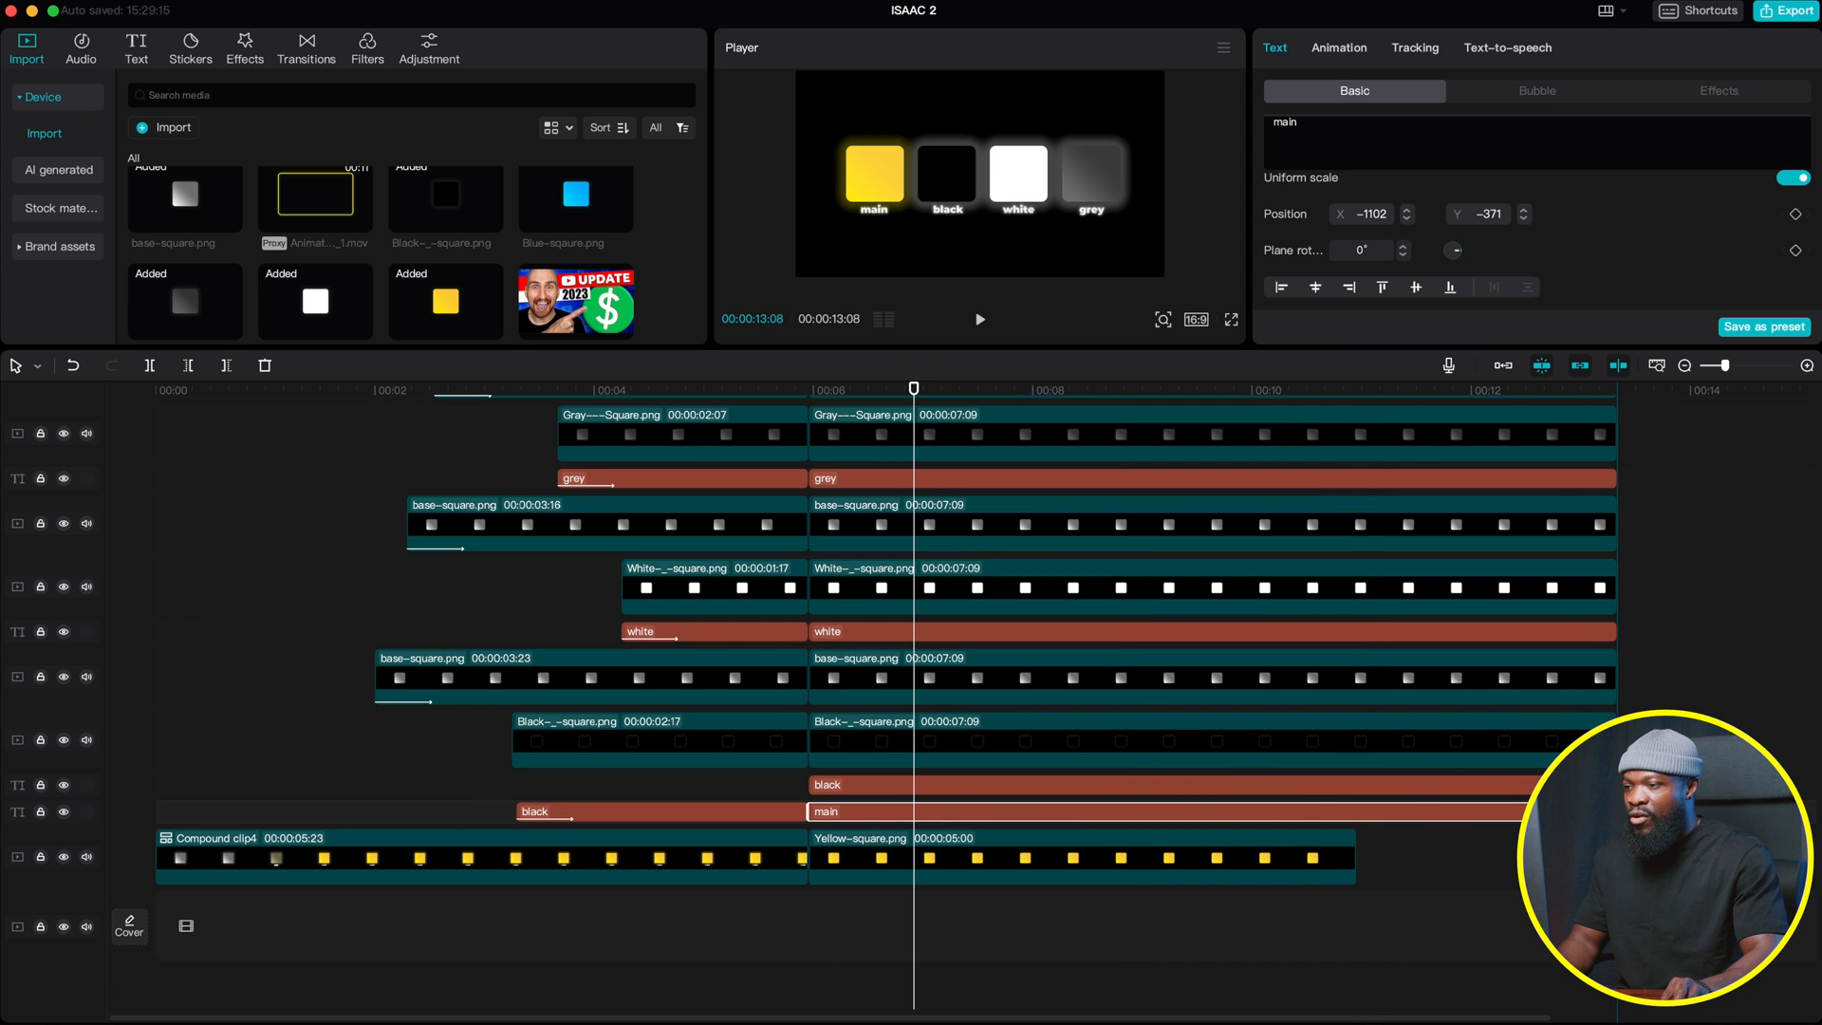
{"action": "left_click_drag", "start_coordinate": [1356, 859], "coordinate": [1616, 859]}
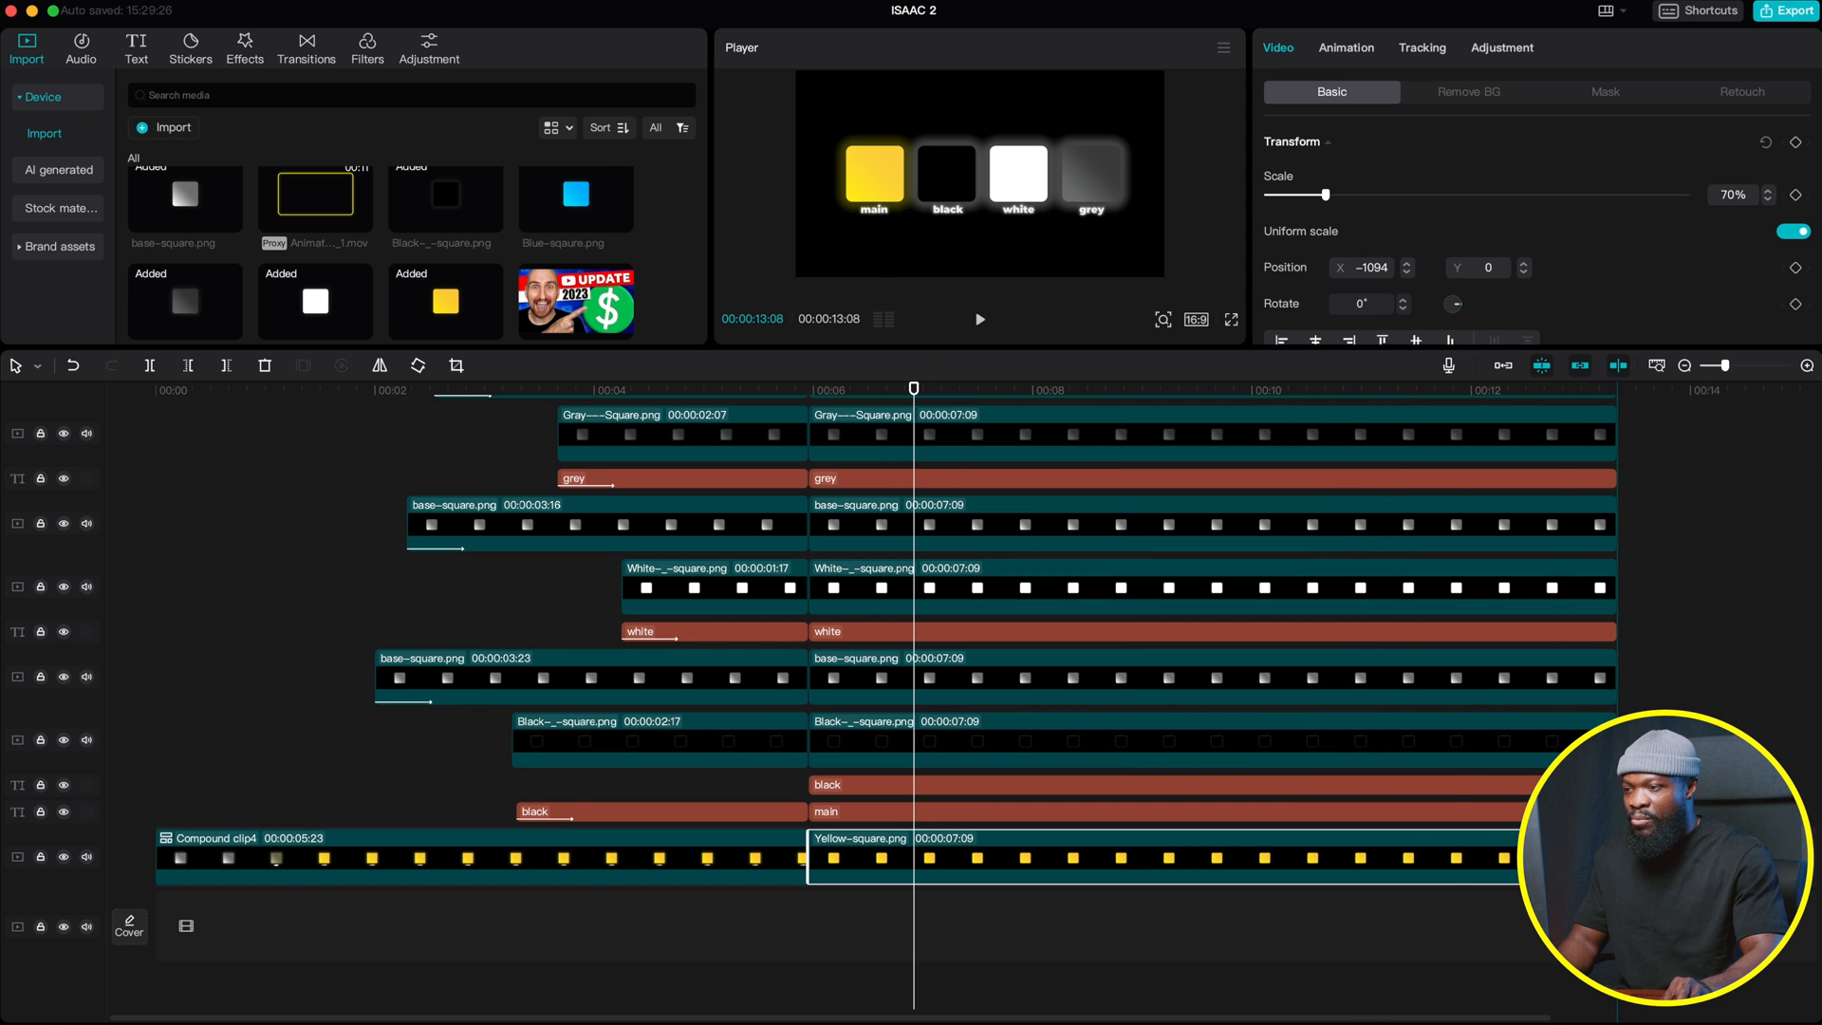
{"action": "scroll", "coordinate": [960, 541], "scroll_direction": "up", "scroll_amount": 3}
{"action": "left_click_drag", "start_coordinate": [935, 418], "coordinate": [997, 867]}
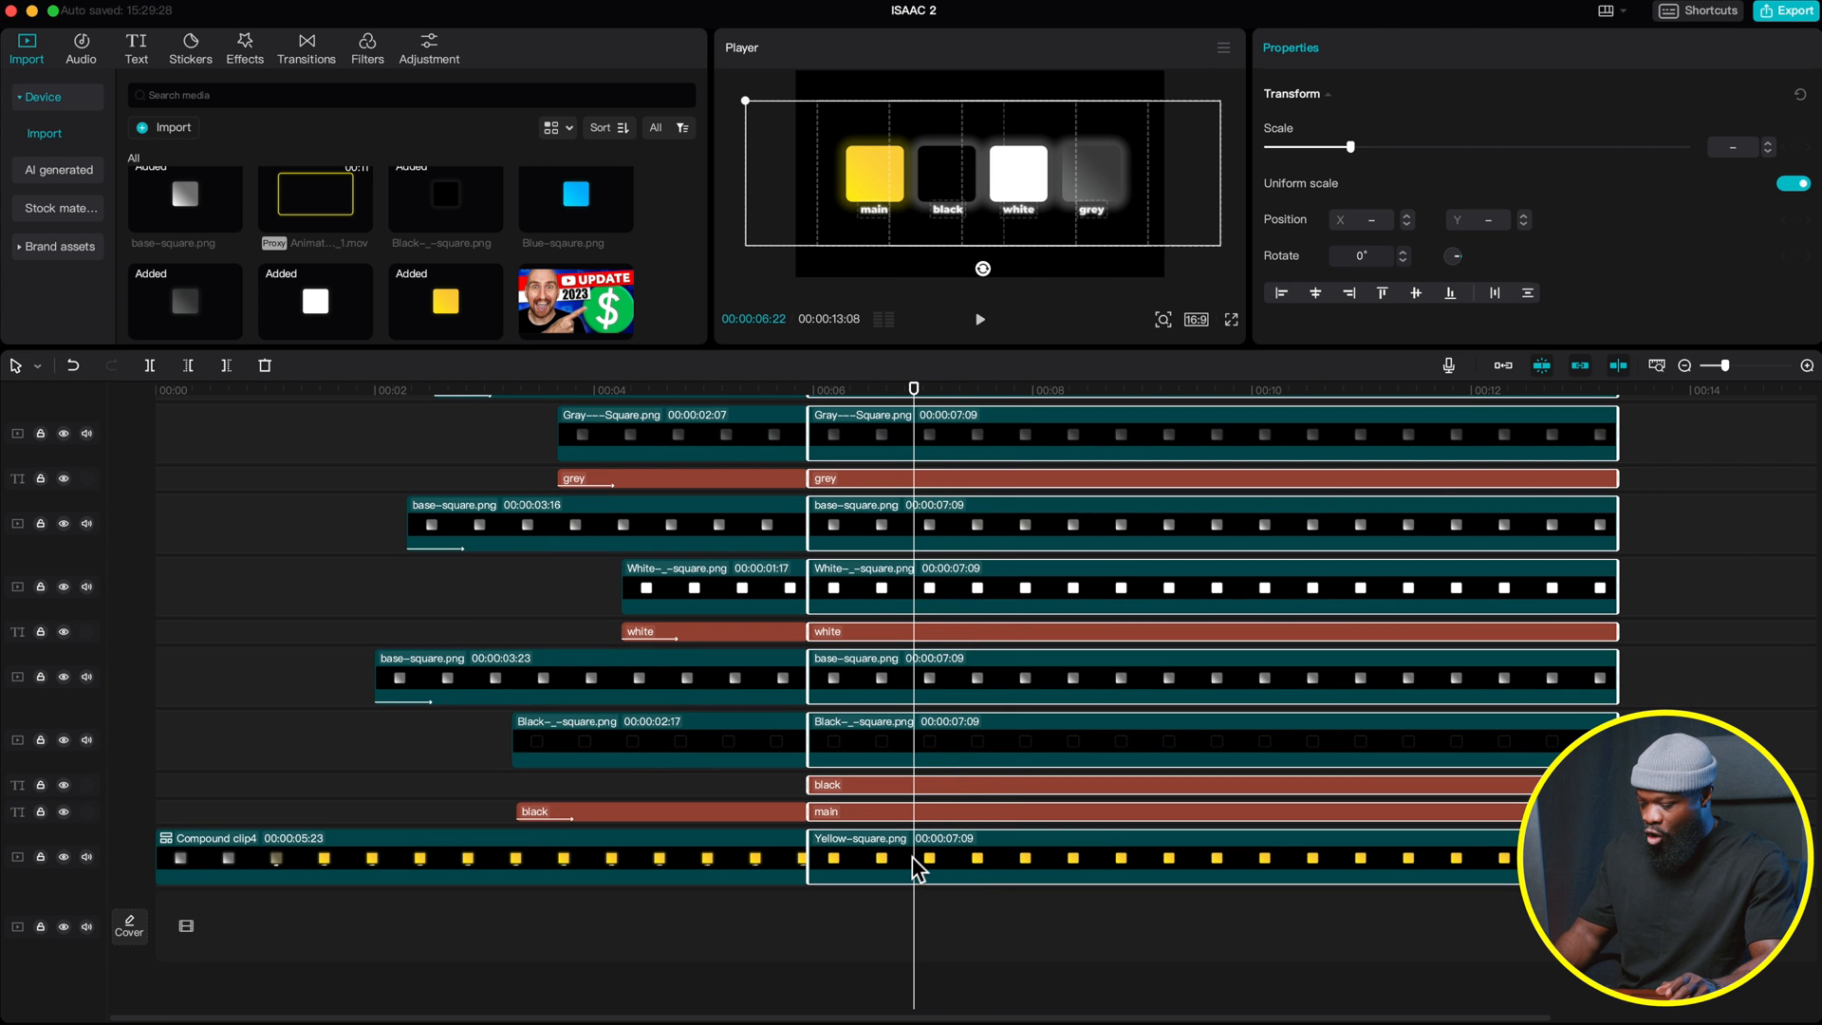
{"action": "key", "text": "alt+g"}
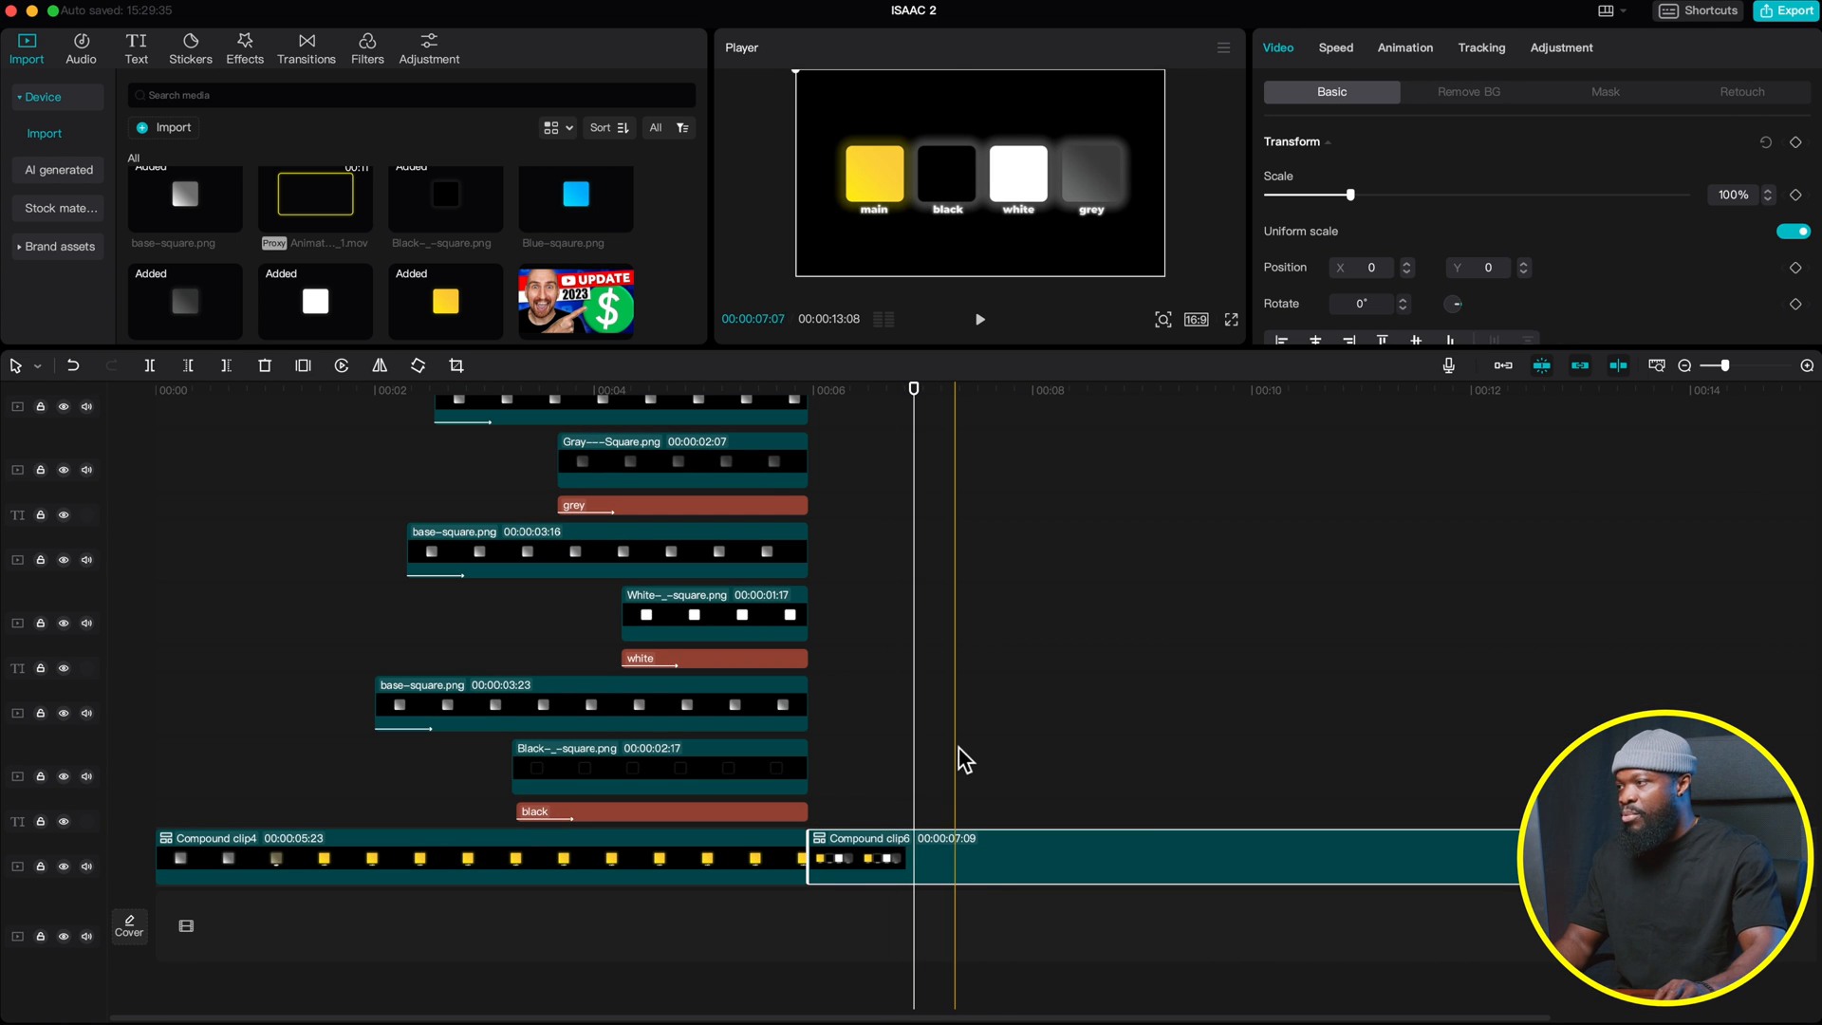
Keyframe Compound clip6's scale at 100% at its start (05:23) and at 124% twenty frames on, at 06:19
{"action": "left_click", "coordinate": [822, 419]}
{"action": "left_click", "coordinate": [811, 387]}
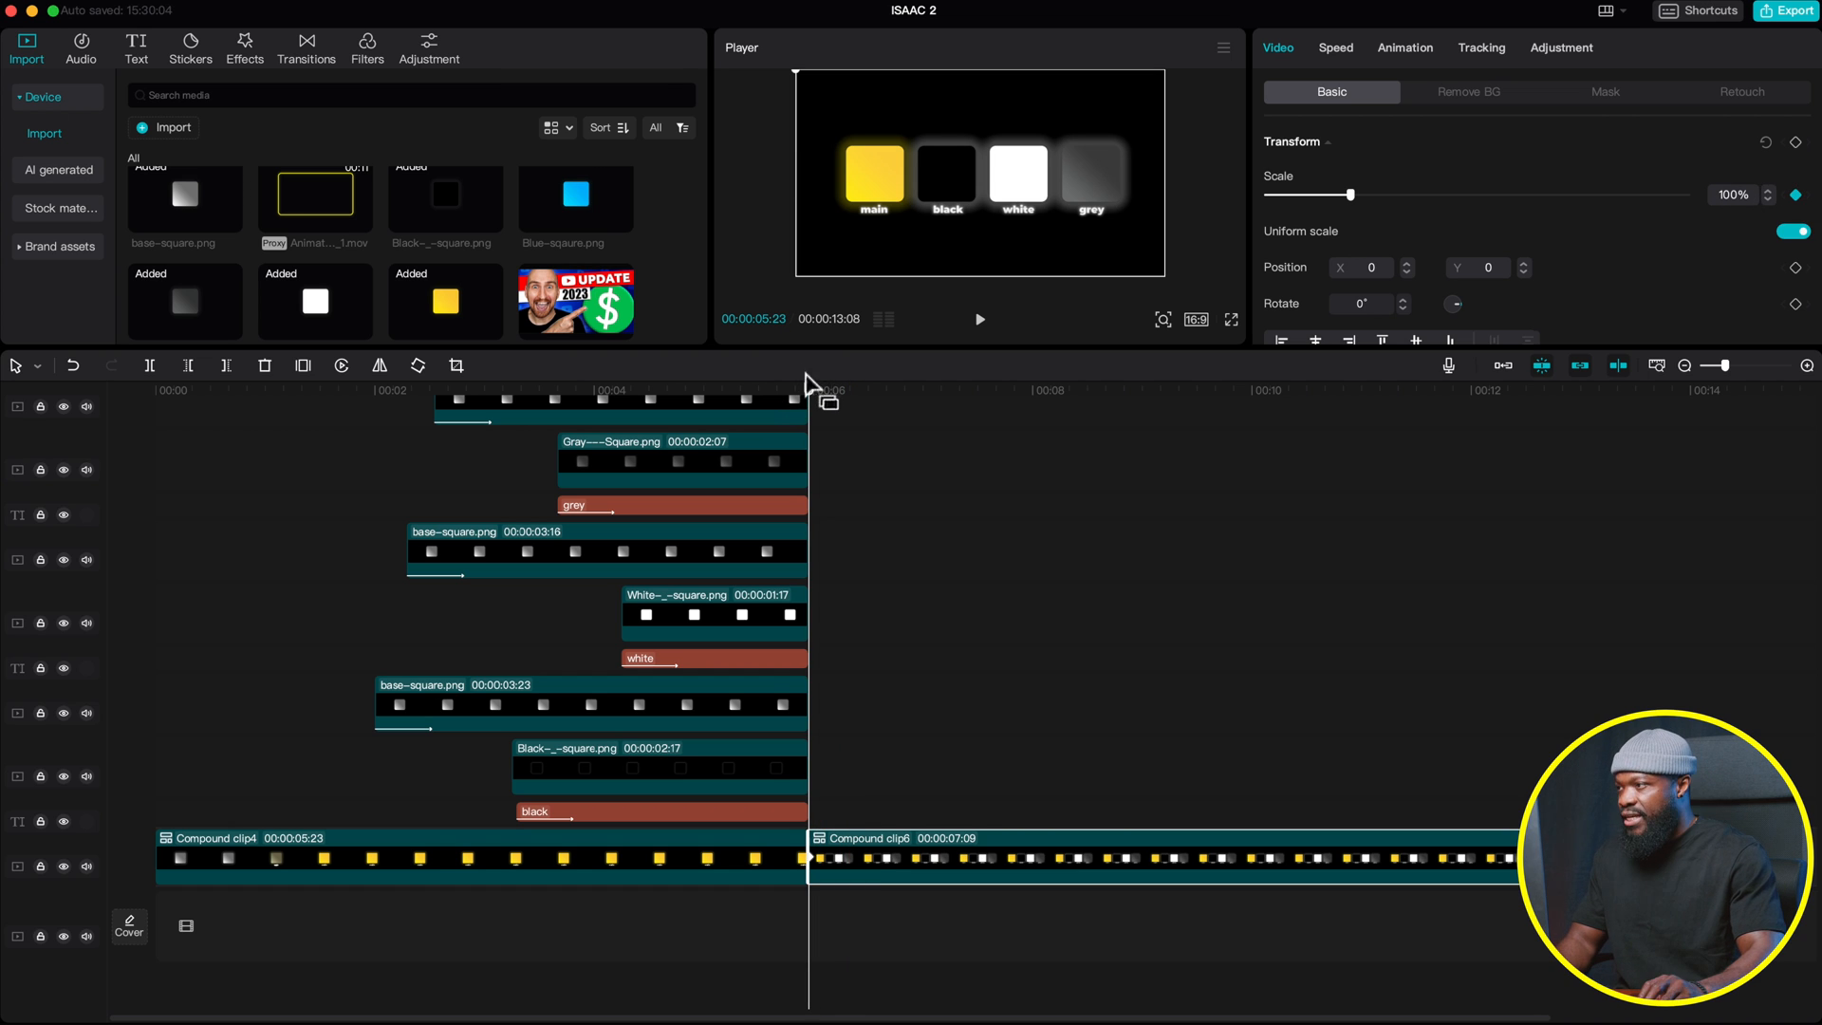
{"action": "key", "text": "shift+Right"}
{"action": "key", "text": "shift+Right"}
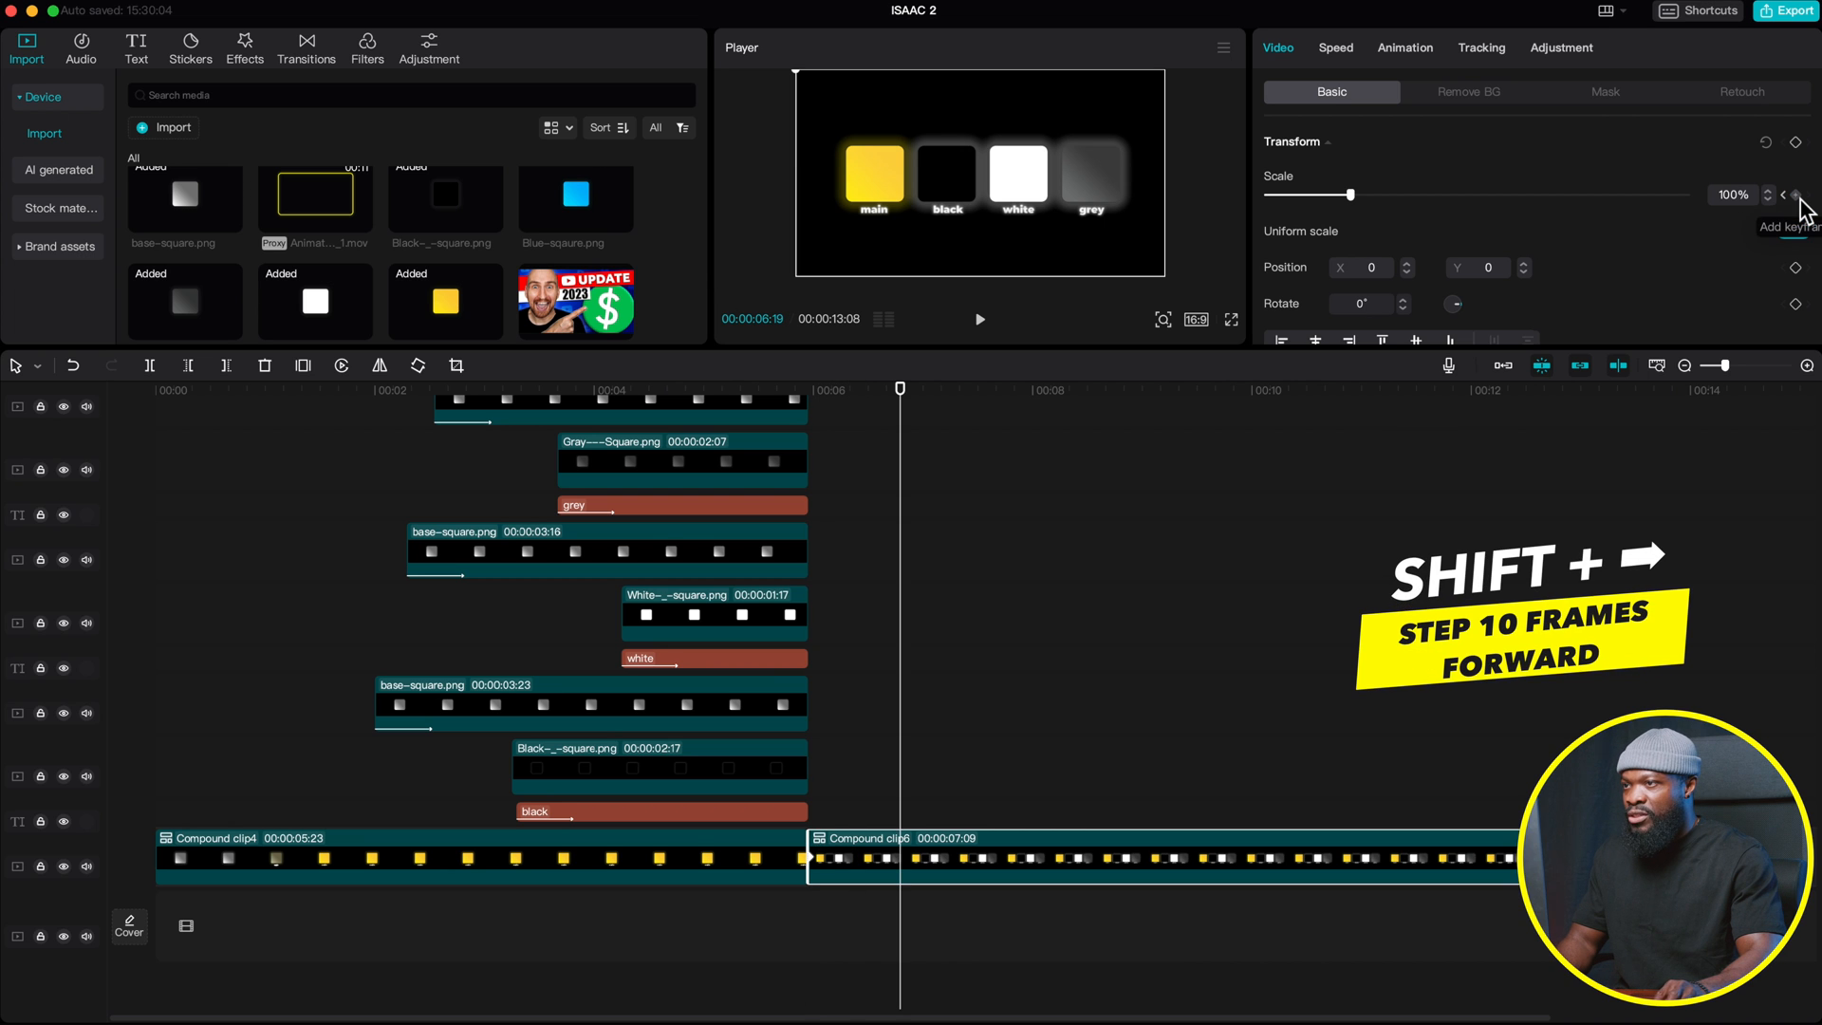
{"action": "left_click_drag", "start_coordinate": [1720, 197], "coordinate": [1752, 196]}
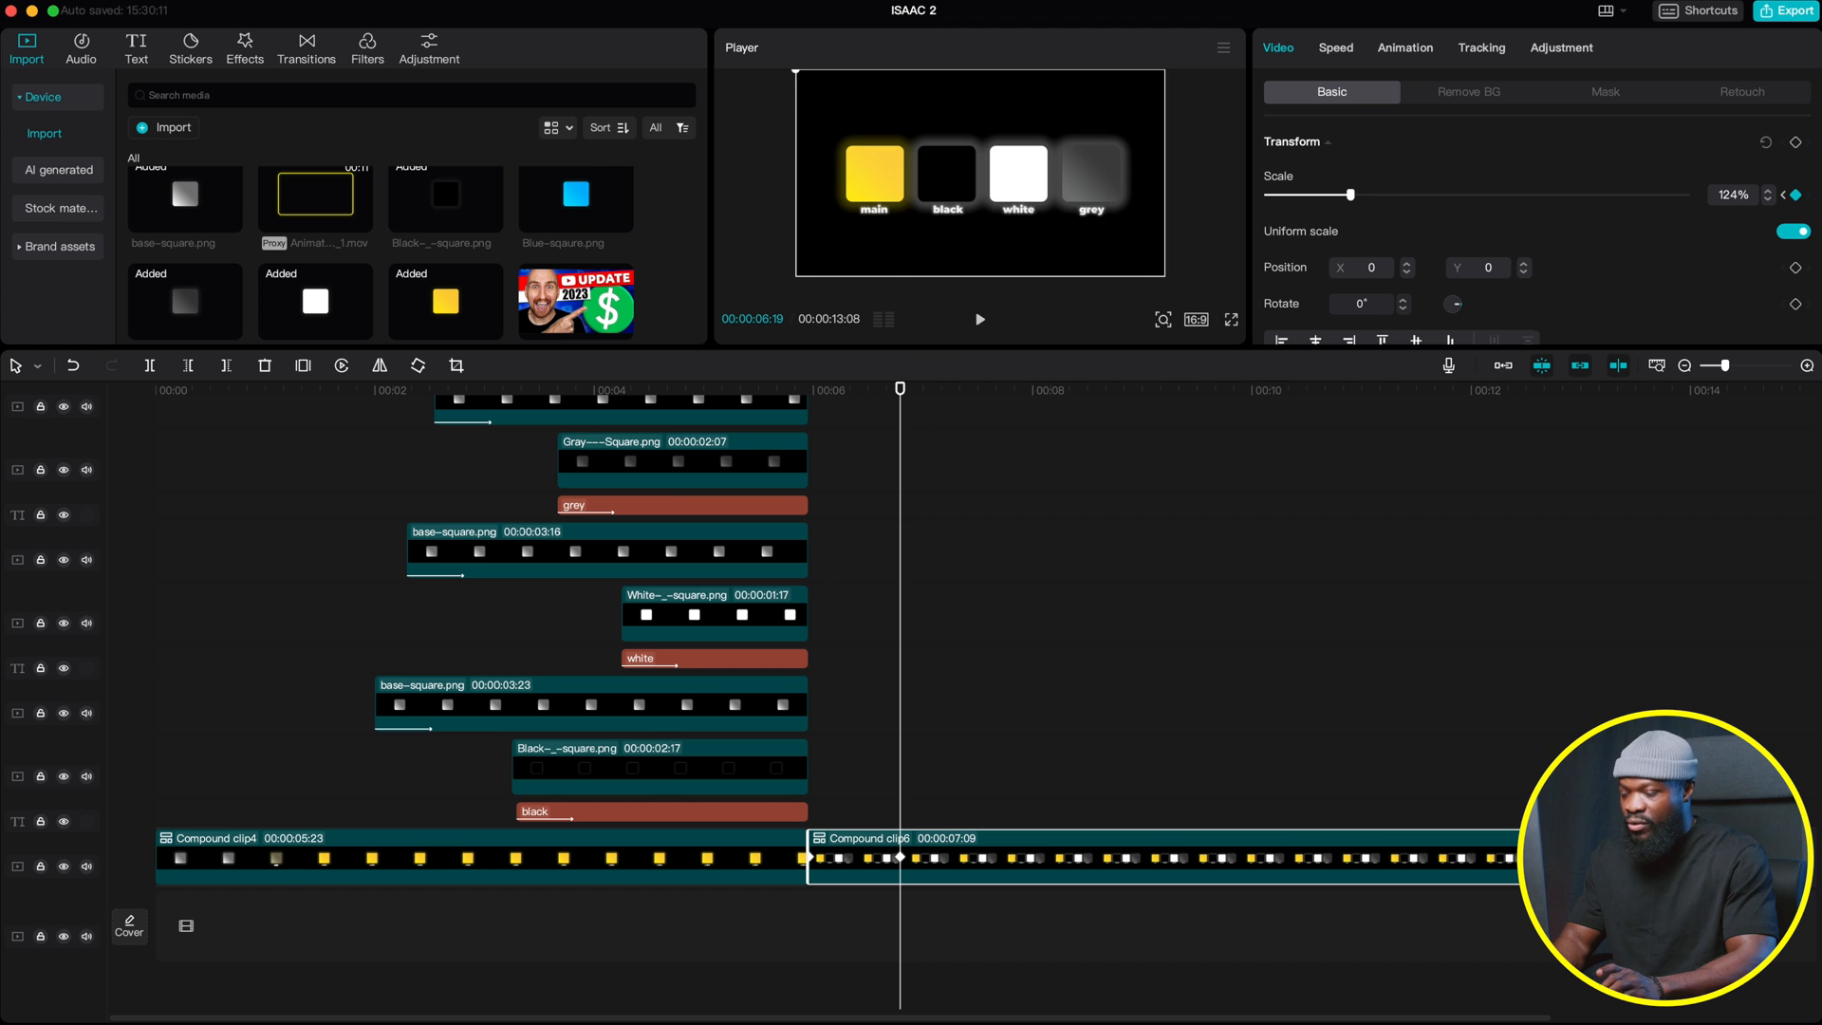
{"action": "type", "text": "124"}
{"action": "key", "text": "Return"}
Hold Compound clip6's scale at 124% with a keyframe at 07:15, and set it to 90% at 08:11
{"action": "key", "text": "shift+Right"}
{"action": "key", "text": "shift+Right"}
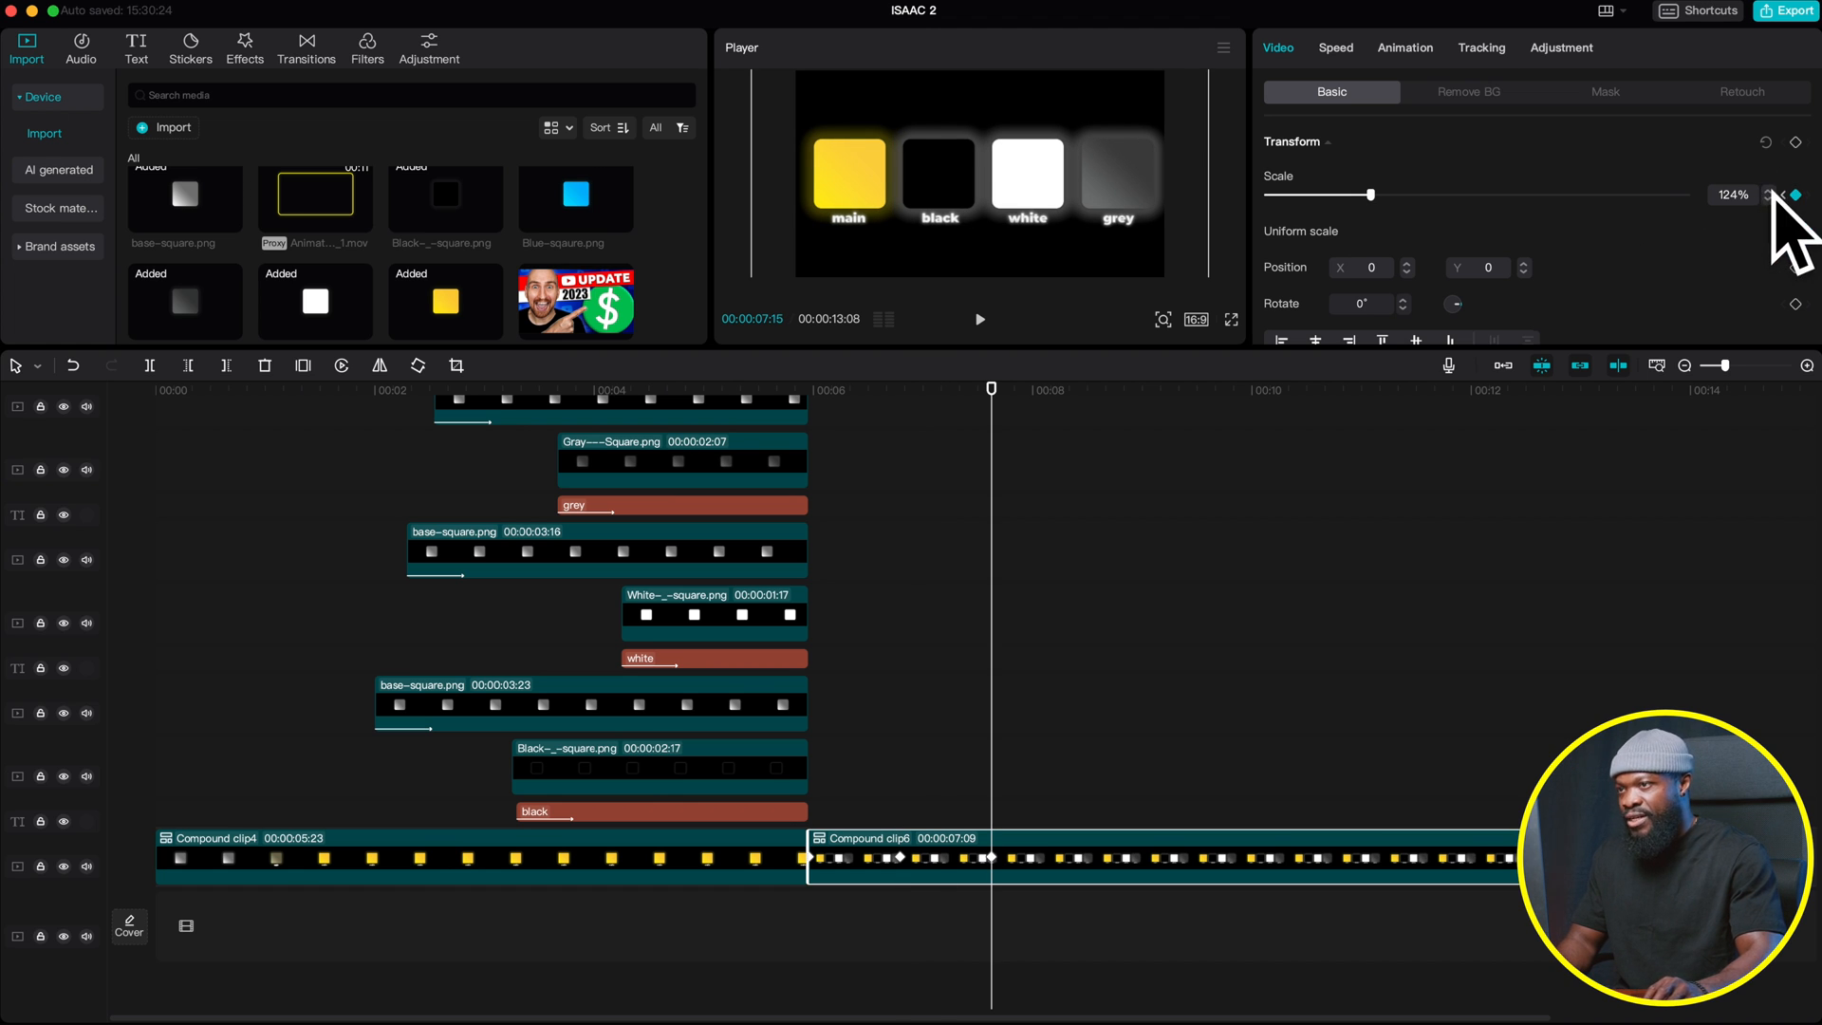
{"action": "key", "text": "shift+Right"}
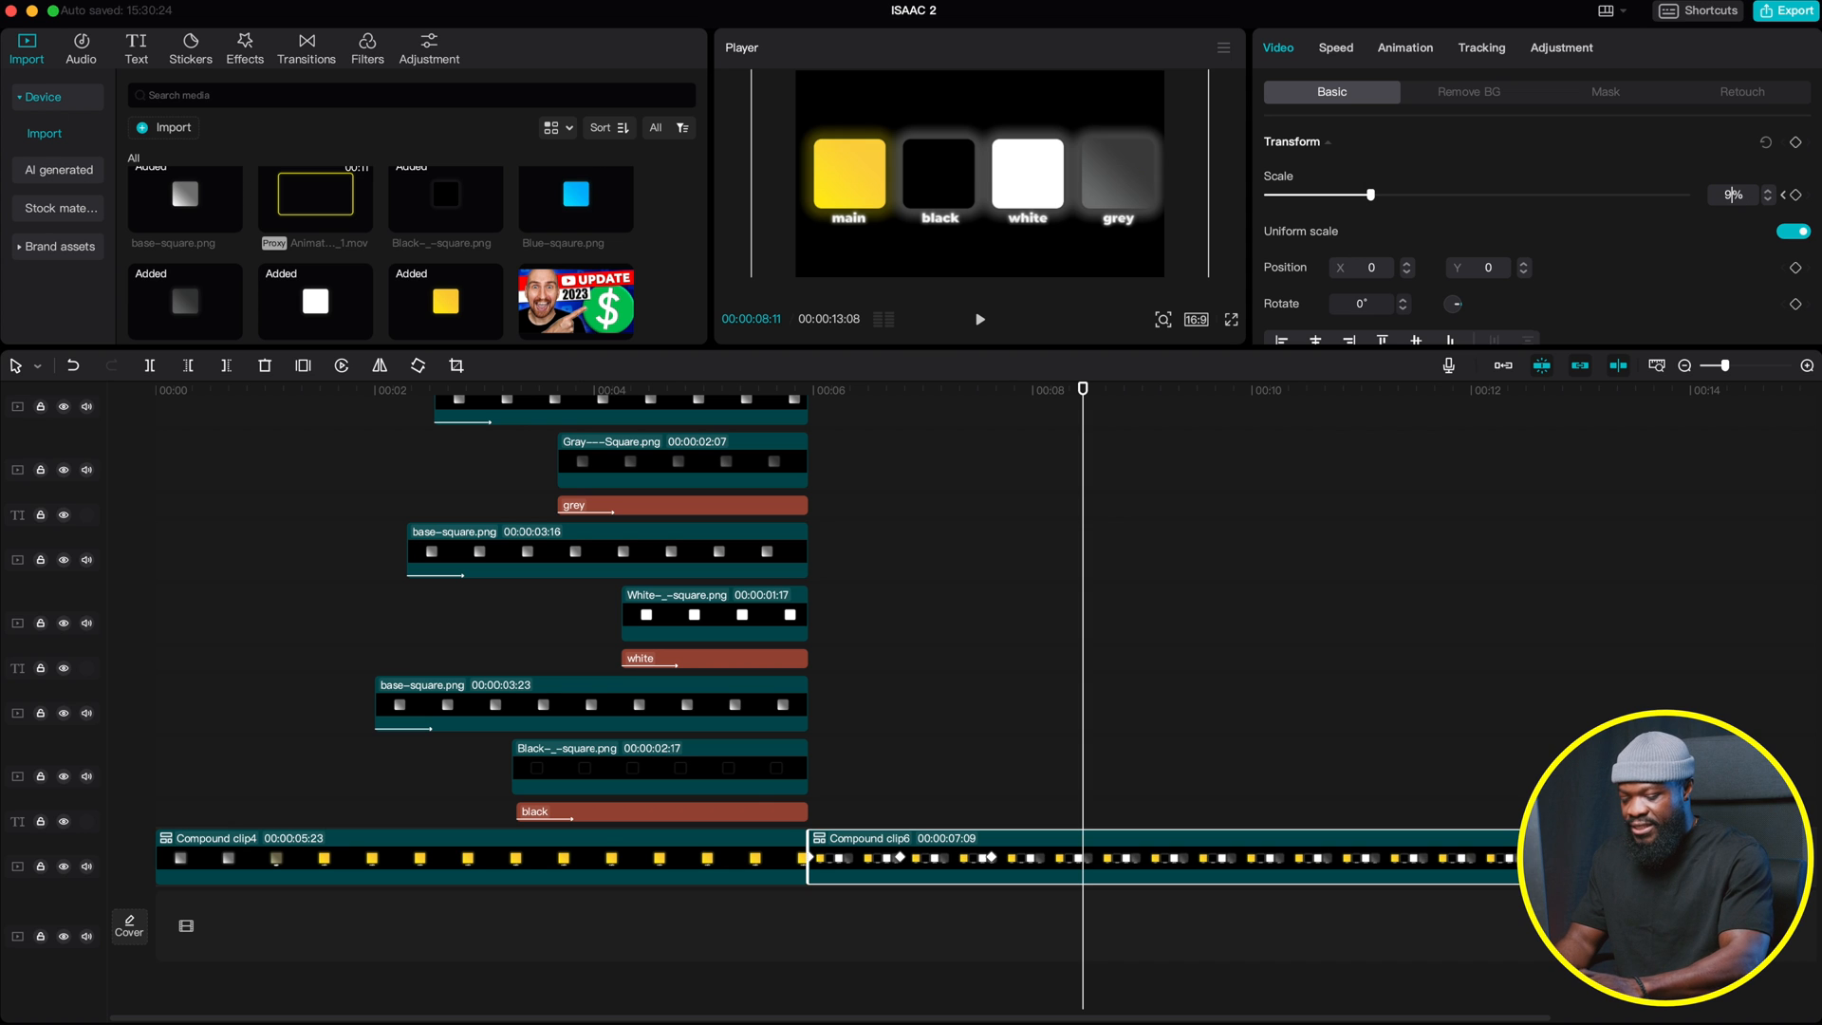
{"action": "type", "text": "0"}
{"action": "key", "text": "Return"}
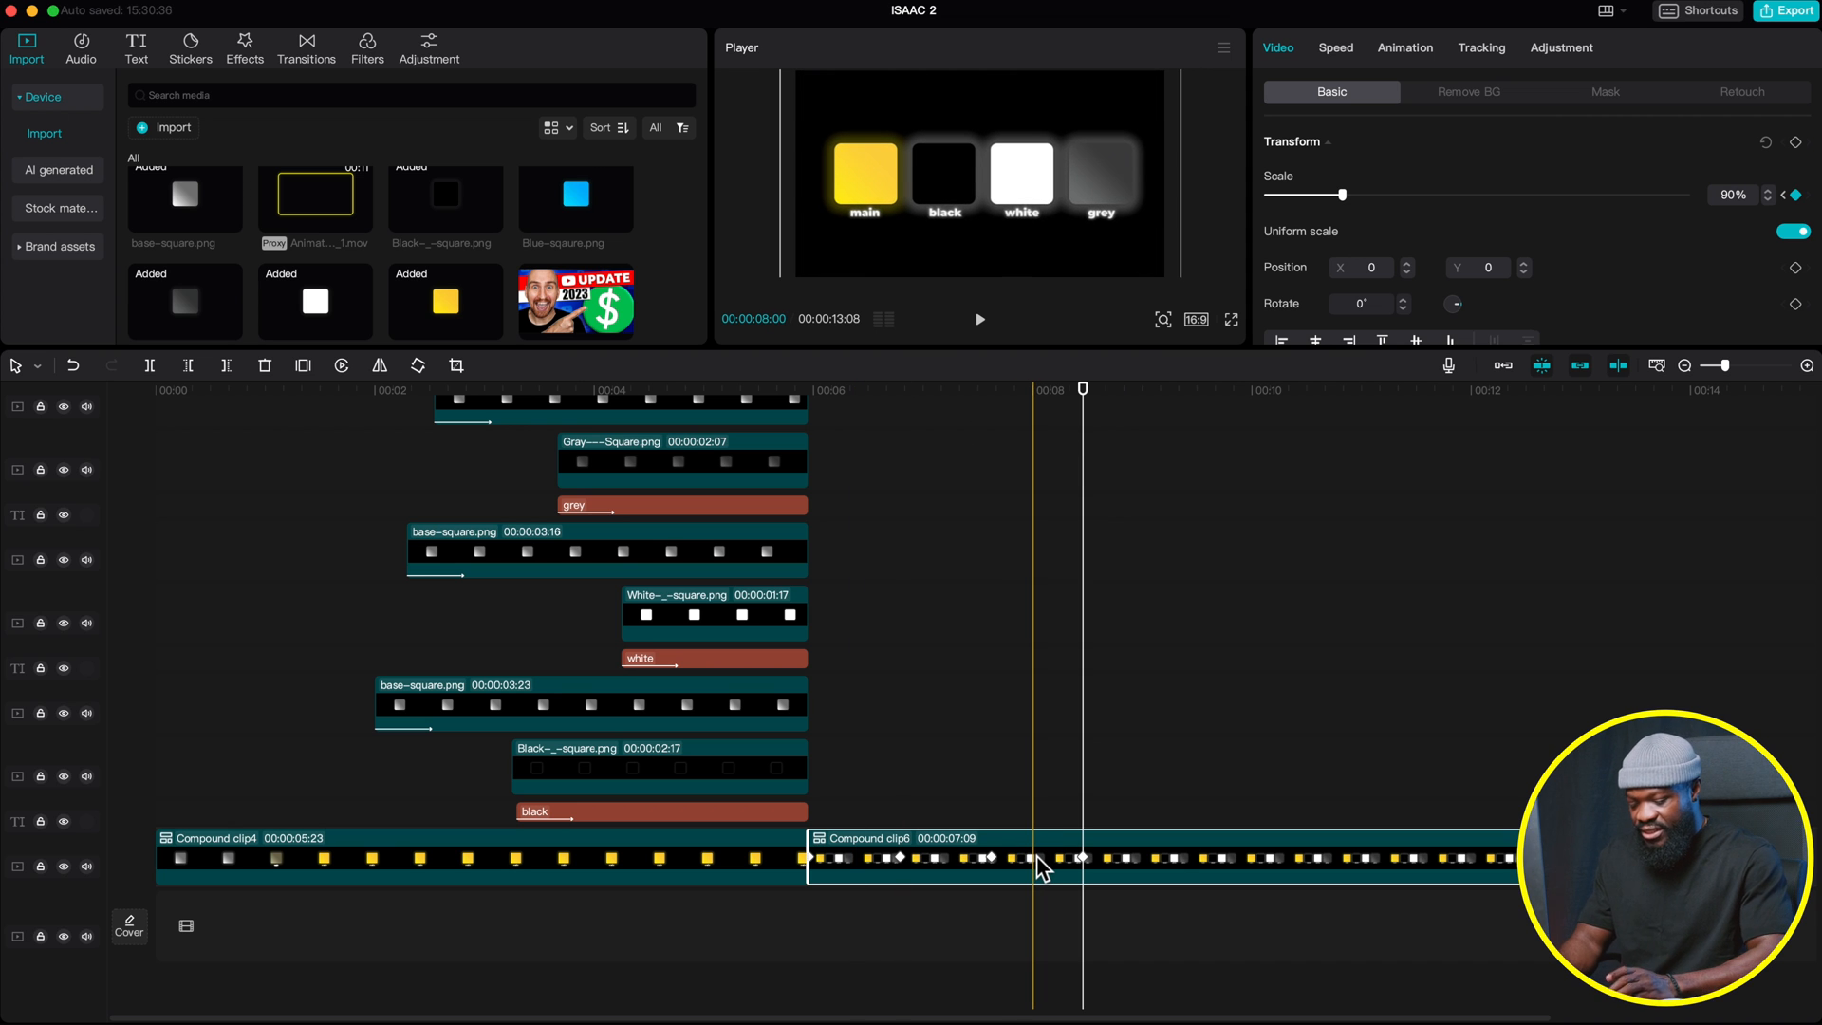
Smooth Compound clip6's scale keyframes with curve presets in the keyframe graph, preview the motion, and close the graph
{"action": "key", "text": "alt+k"}
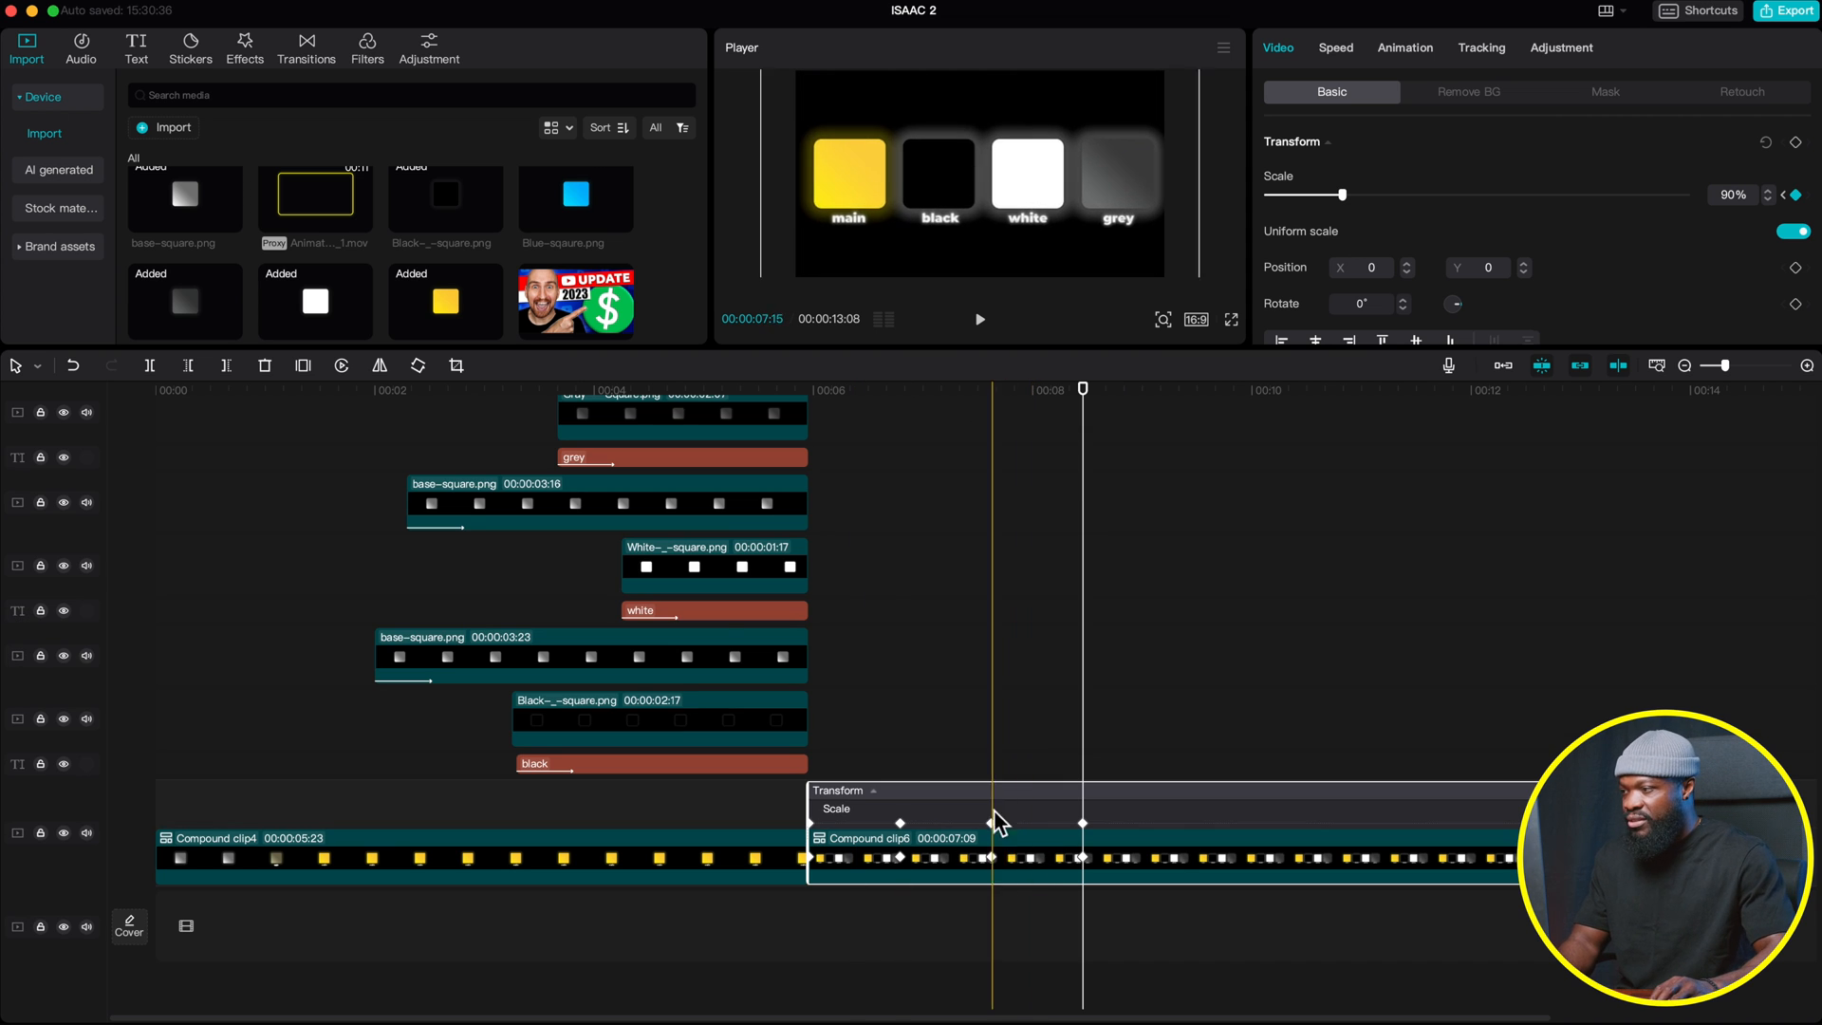
{"action": "left_click", "coordinate": [1605, 811]}
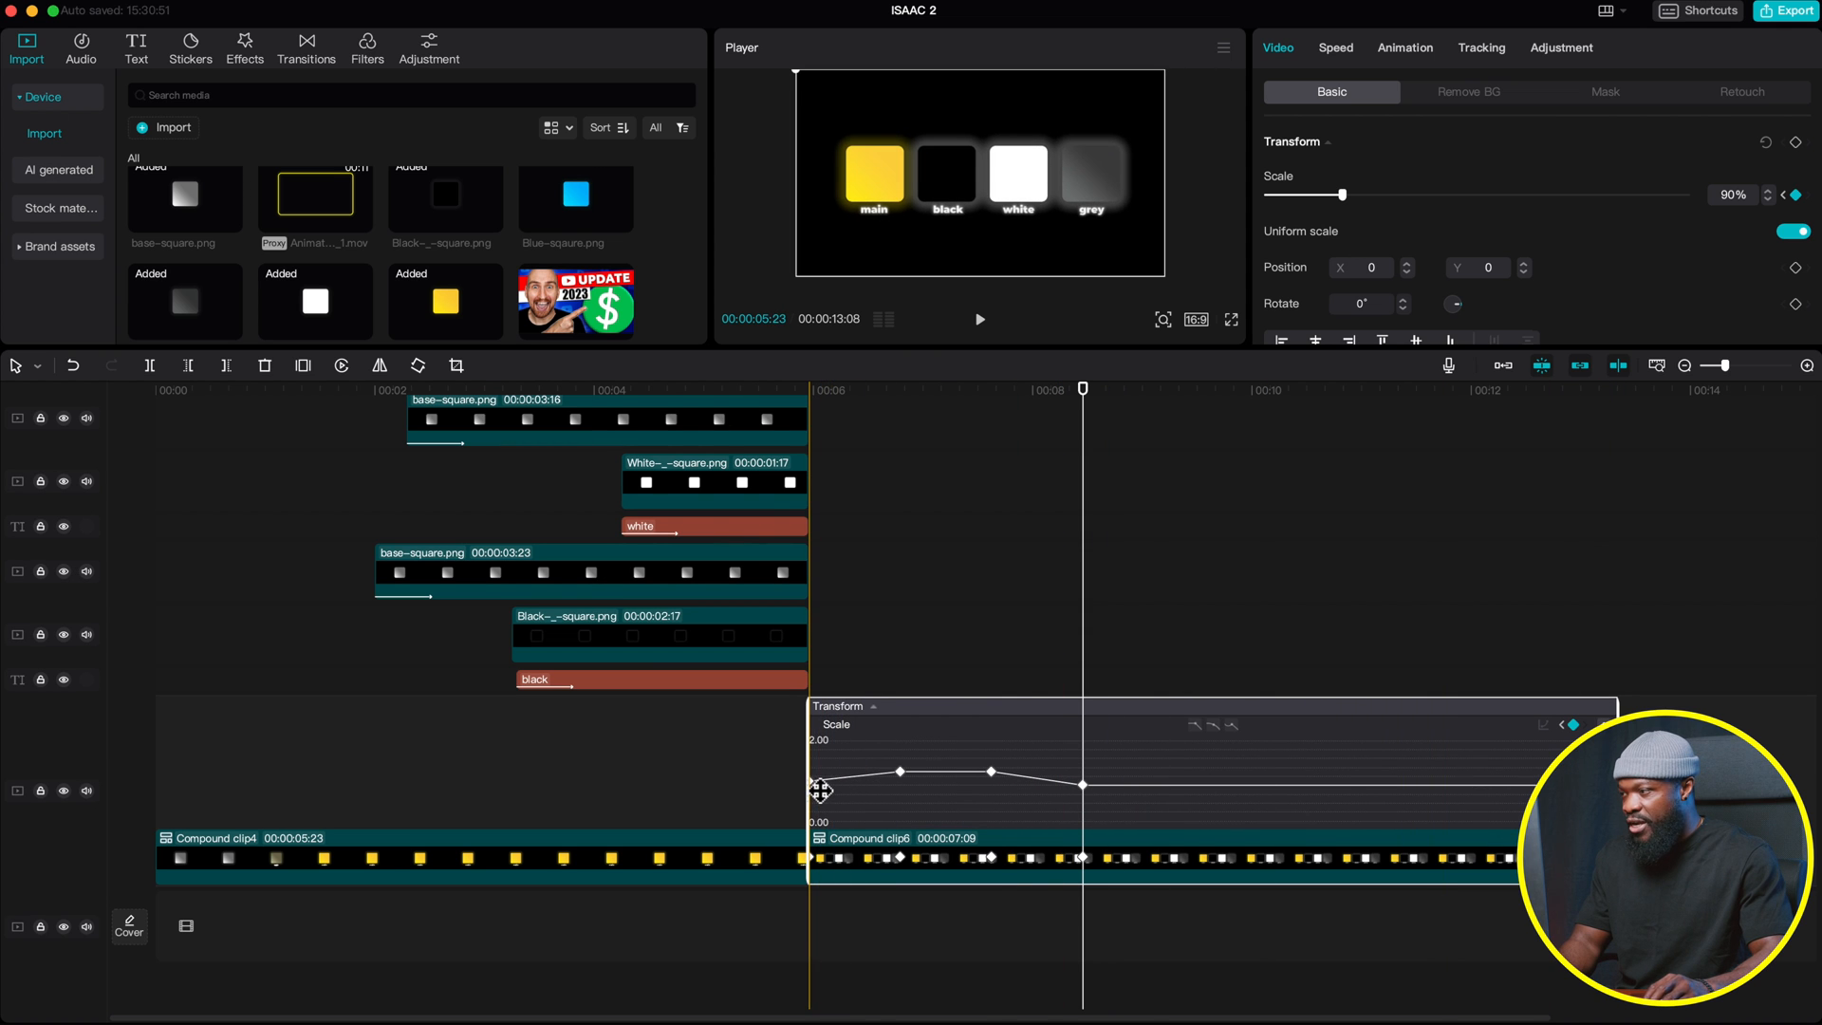
{"action": "left_click", "coordinate": [1214, 726]}
{"action": "left_click", "coordinate": [993, 772]}
{"action": "left_click", "coordinate": [1083, 785]}
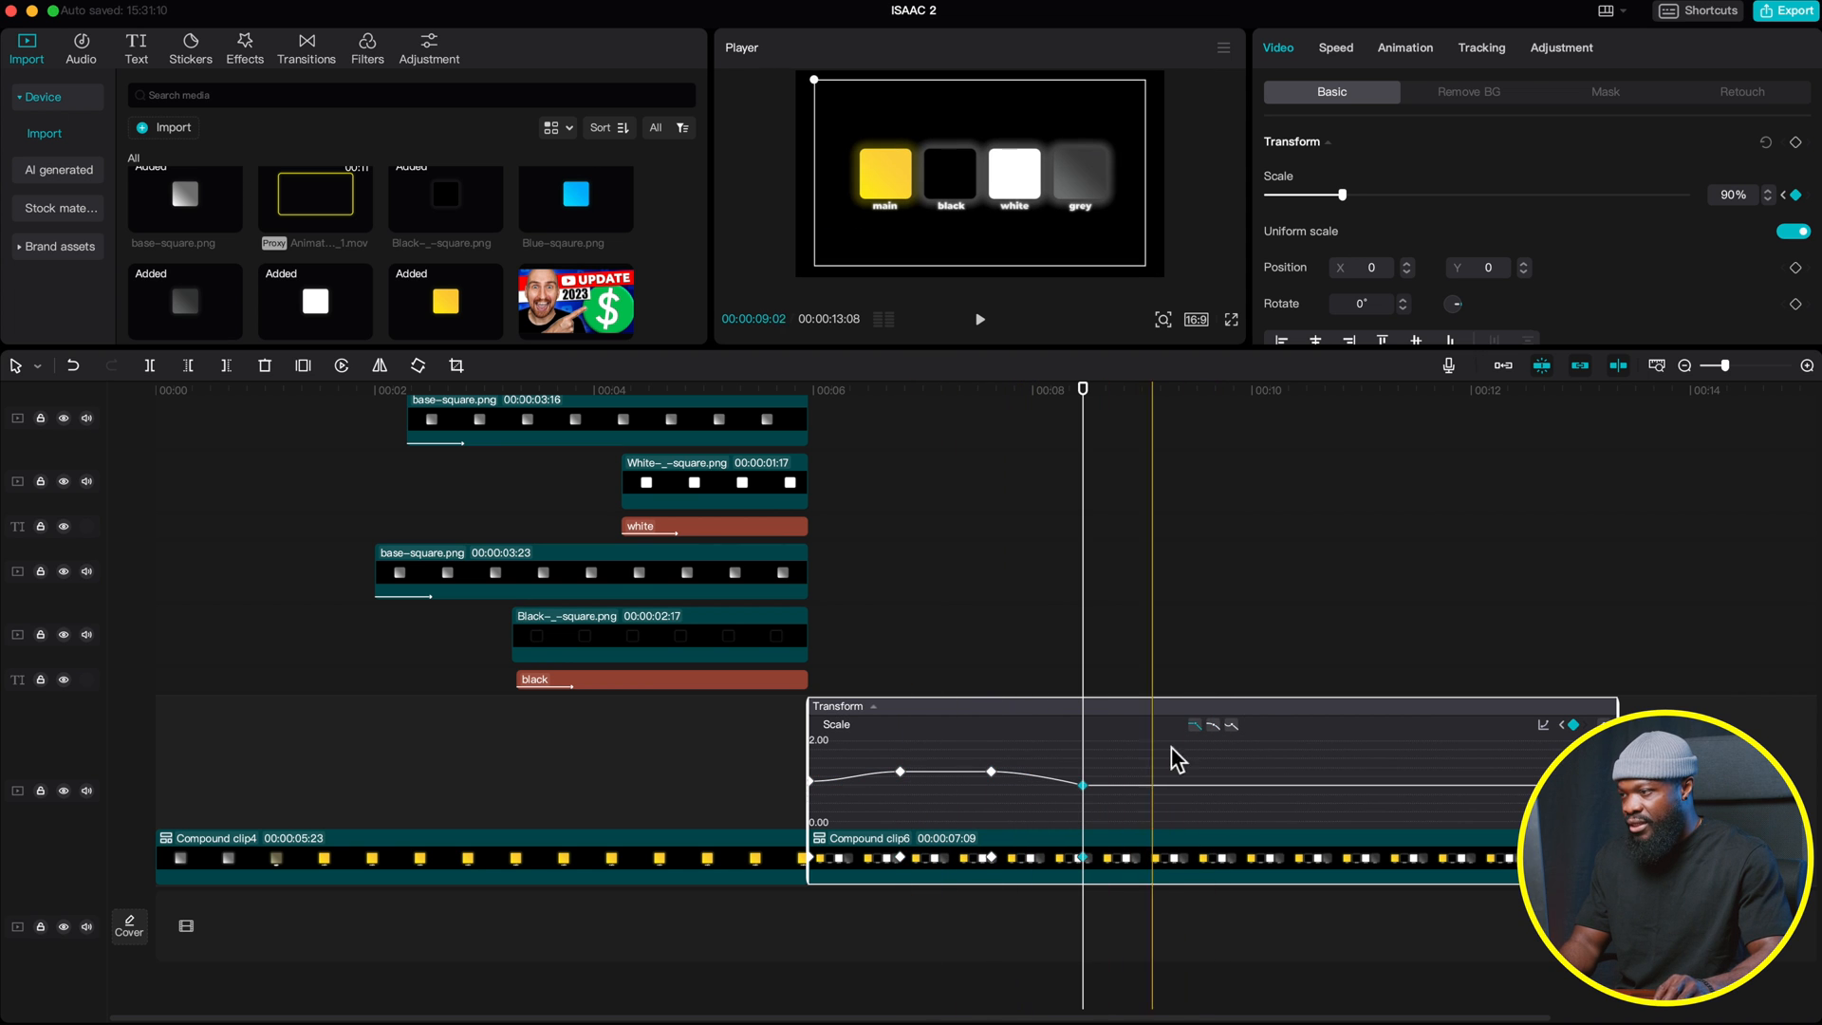
{"action": "left_click", "coordinate": [1213, 726]}
{"action": "key", "text": "space"}
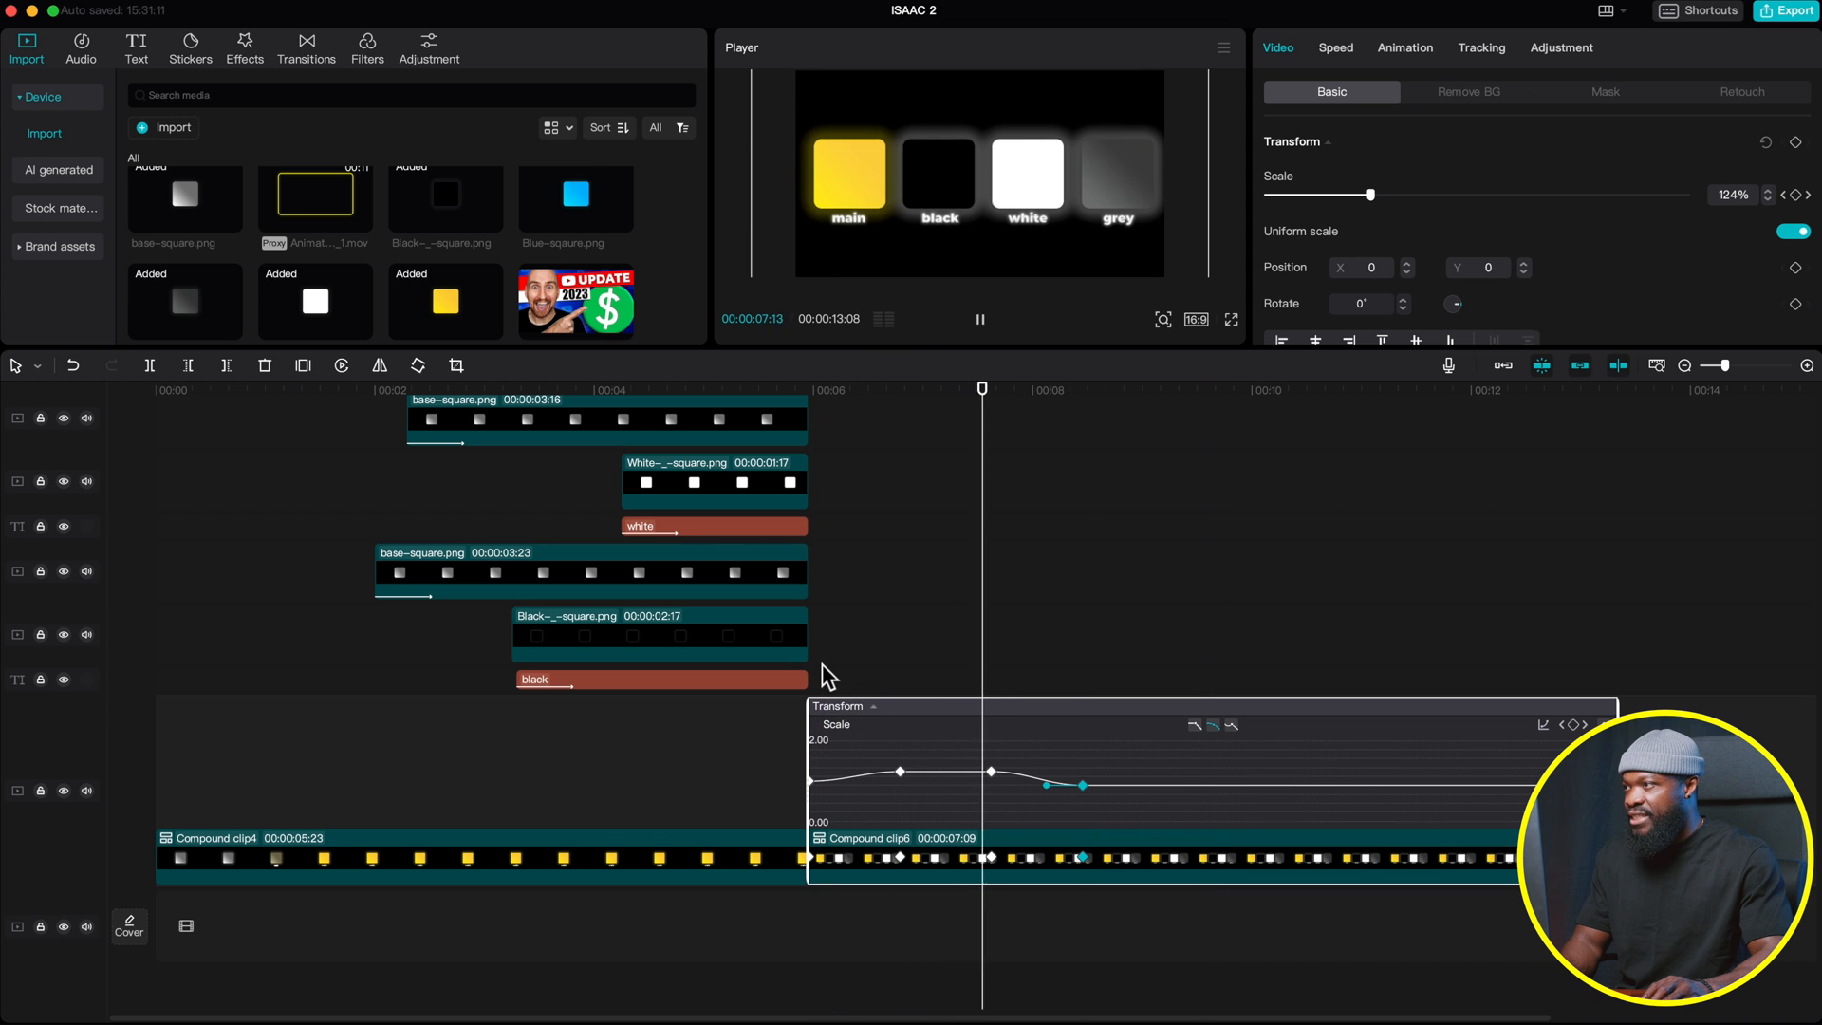
{"action": "key", "text": "space"}
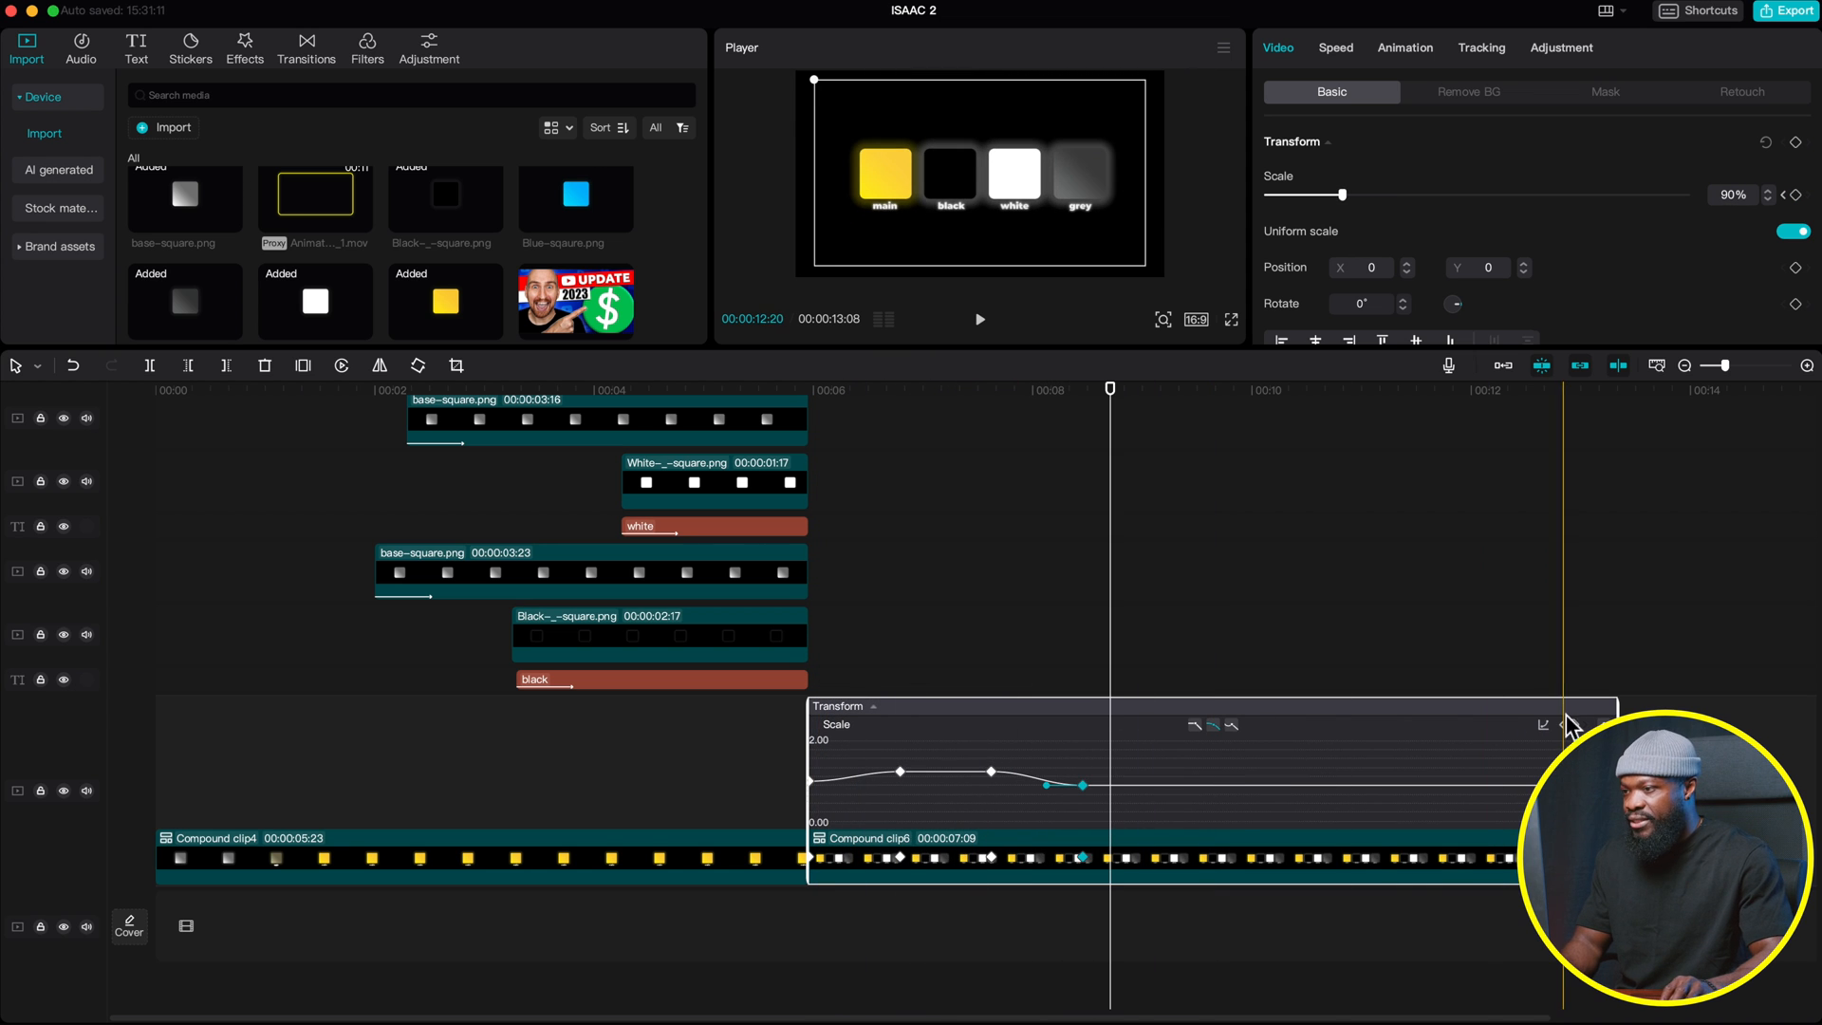
{"action": "left_click", "coordinate": [1418, 862]}
{"action": "key", "text": "alt+k"}
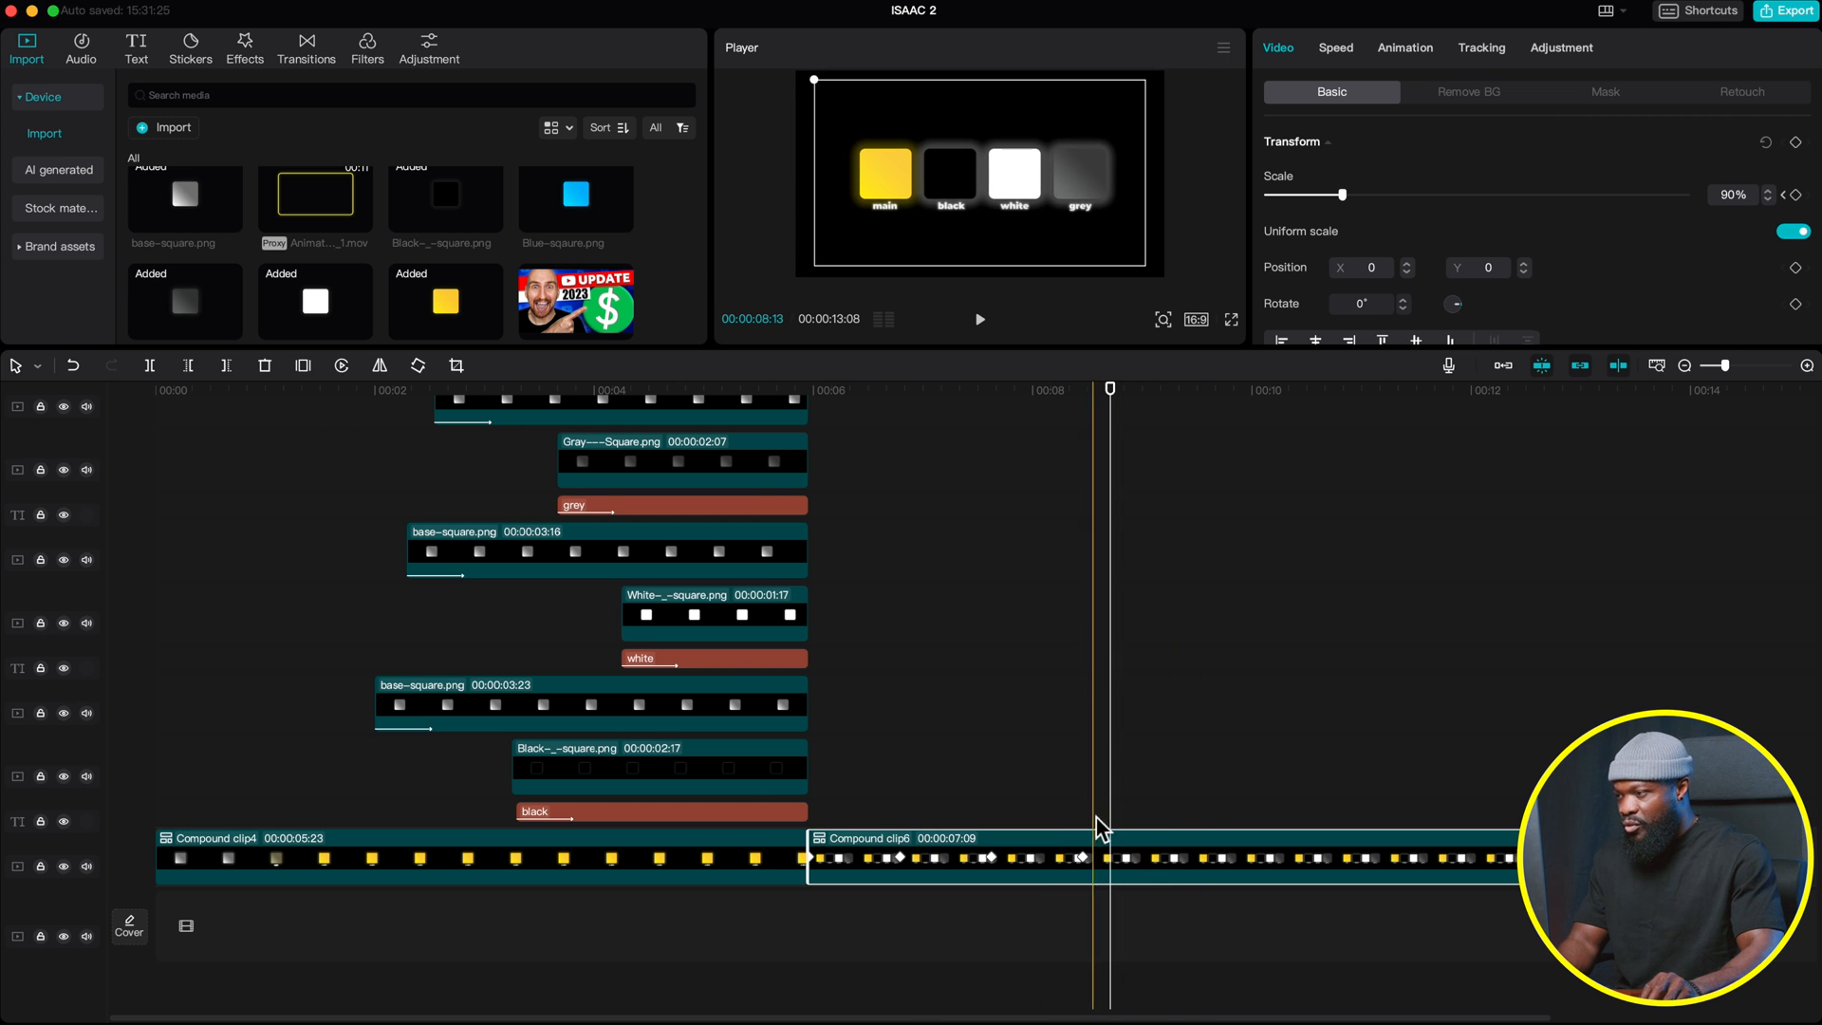
Keyframe Compound clip6's scale and position at 08:15 and 09:11, shifting the row of squares left to X -428 at 09:11
{"action": "left_click", "coordinate": [1103, 387]}
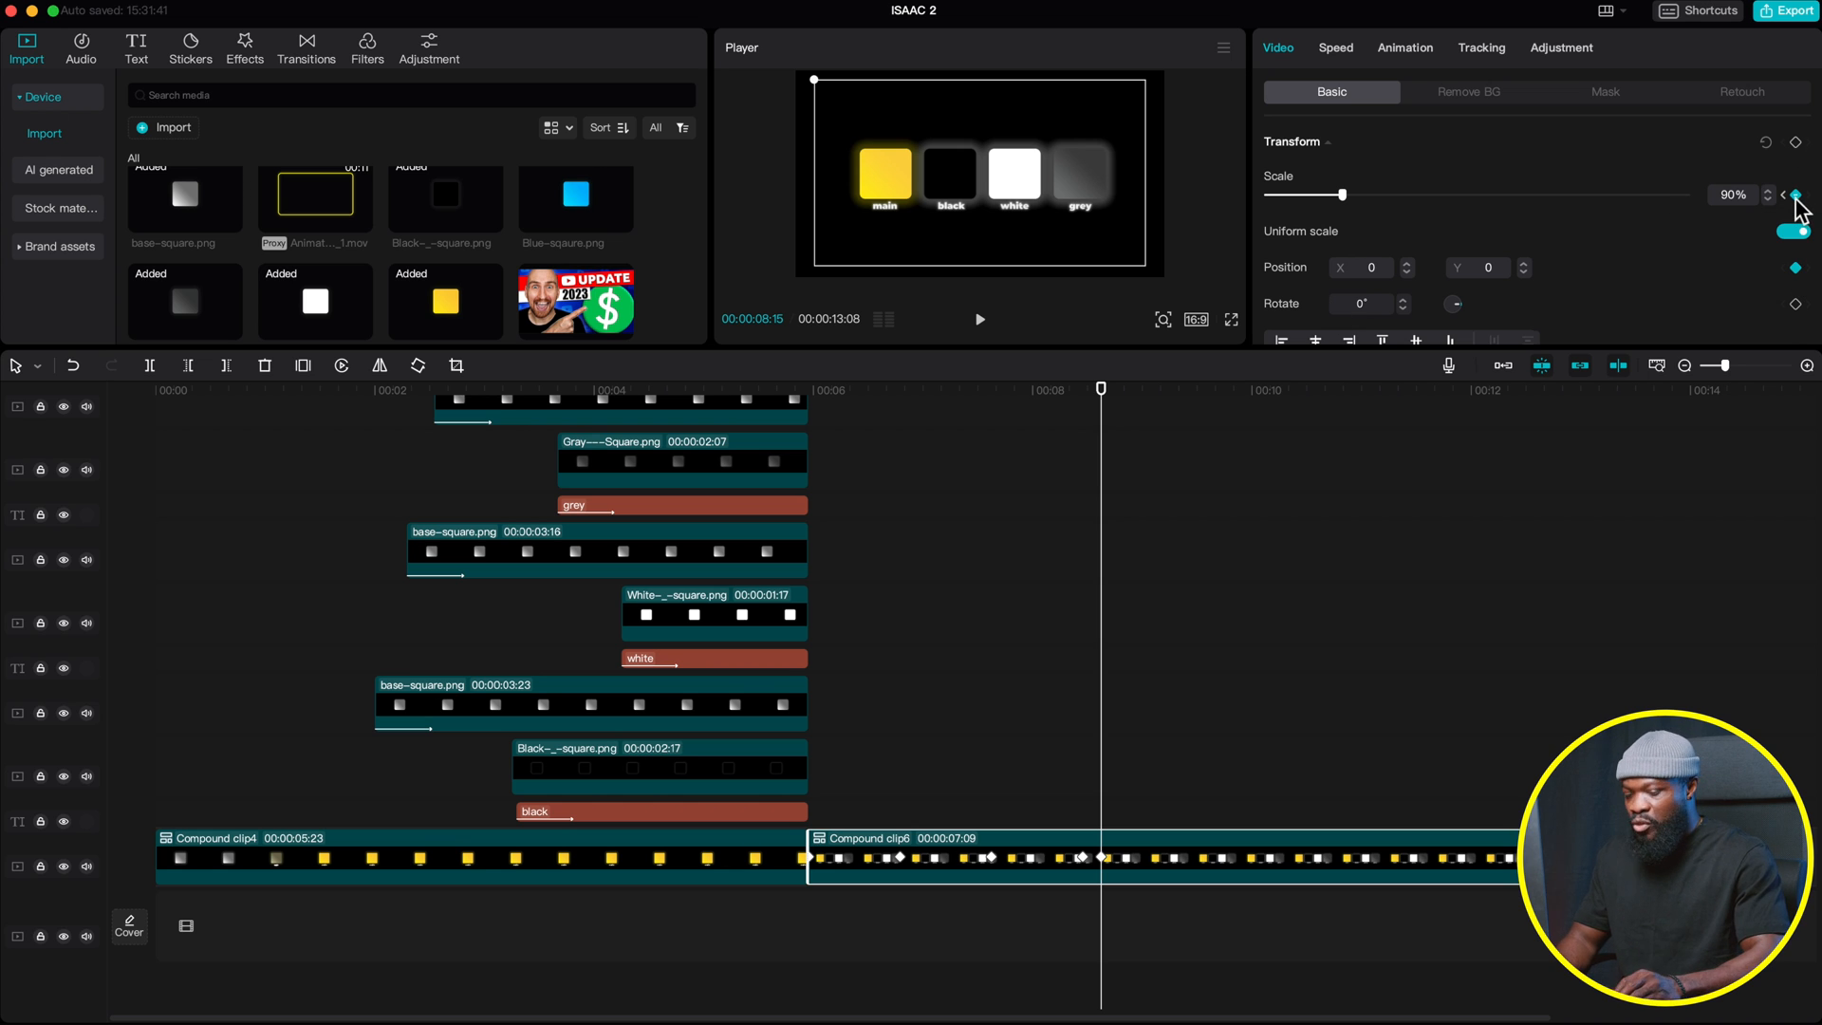
{"action": "key", "text": "shift+Right"}
{"action": "key", "text": "shift+Right"}
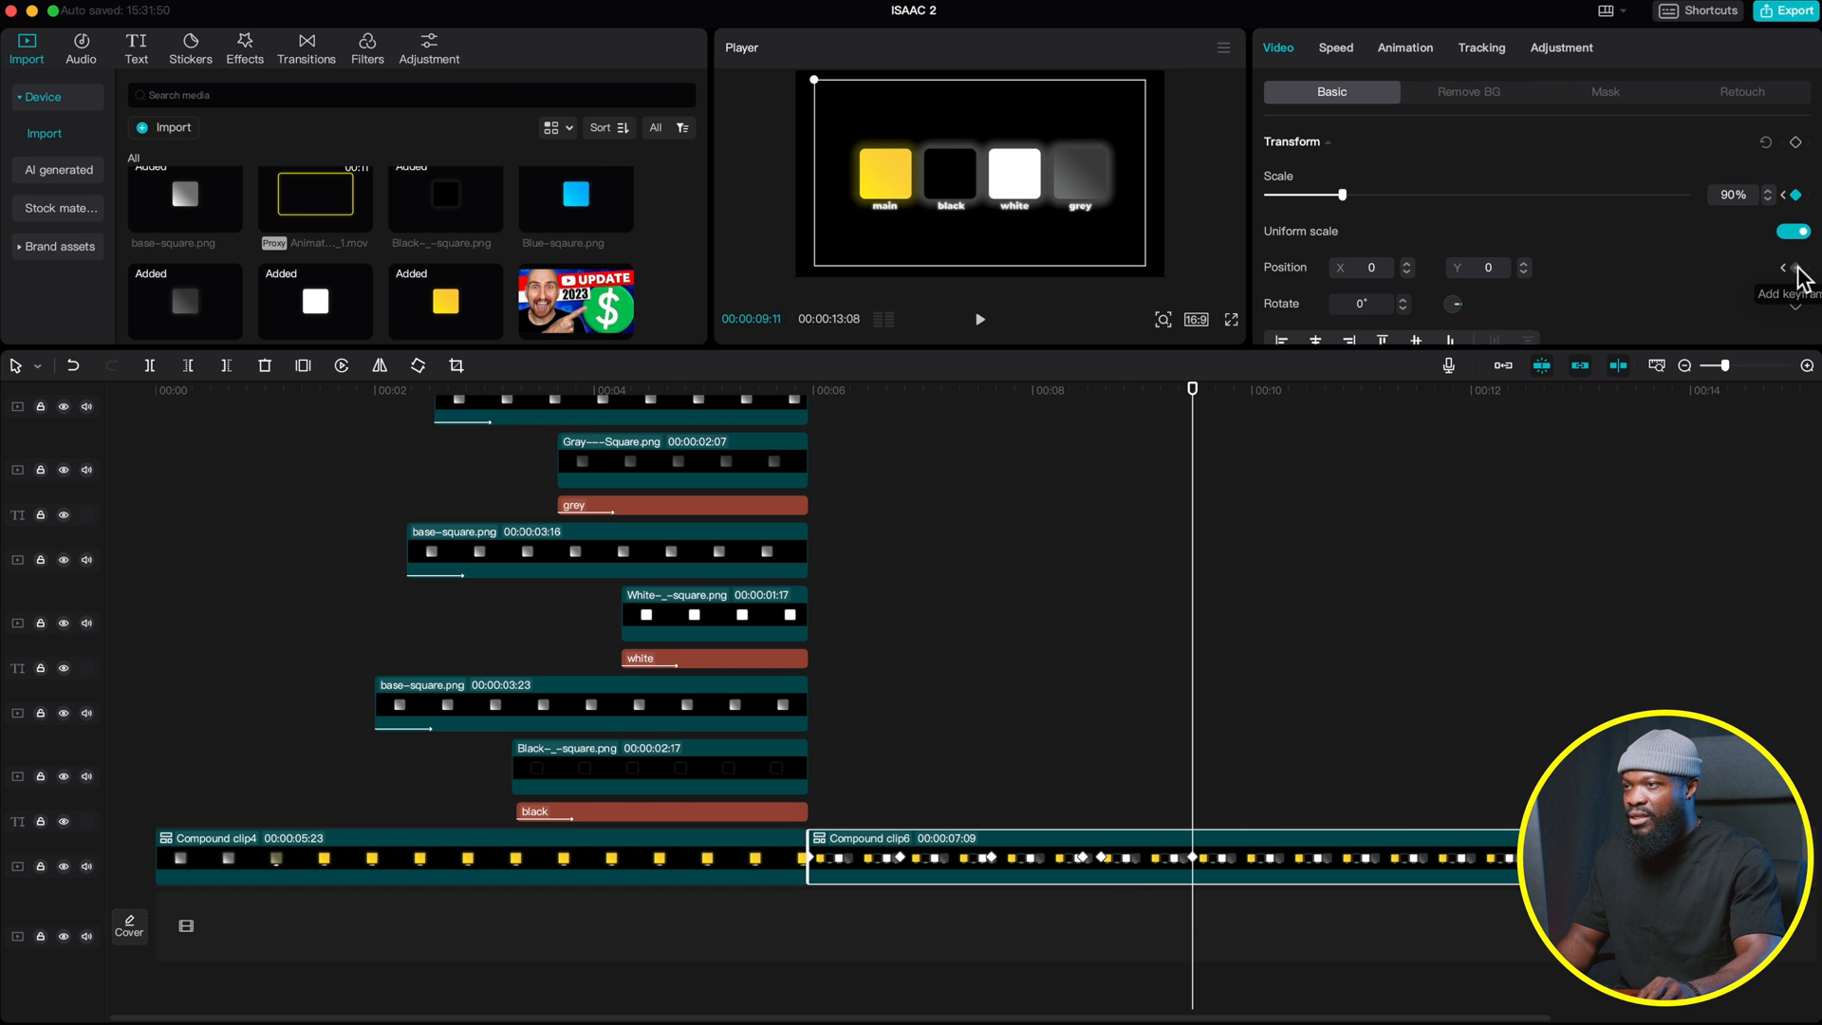
{"action": "left_click_drag", "start_coordinate": [1081, 215], "coordinate": [1036, 209]}
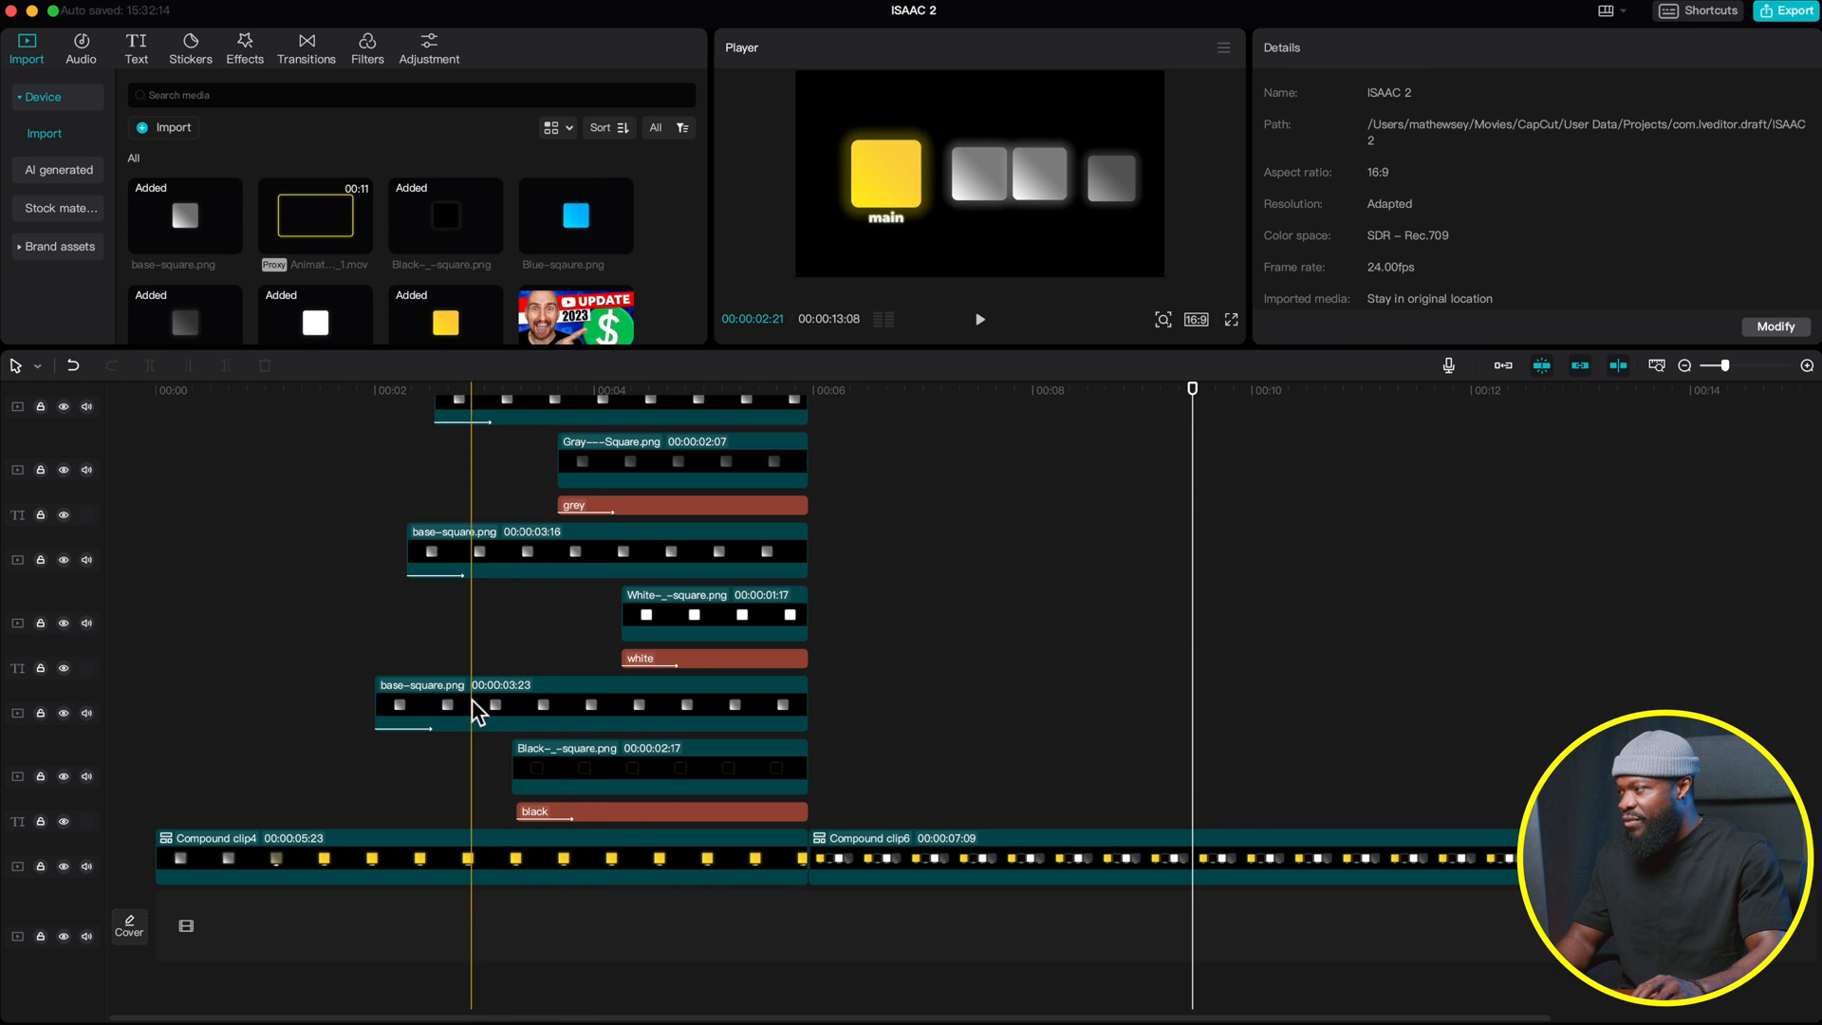
Duplicate the topmost base-square clip onto the track above Compound clip6, starting at that clip's 08:15 keyframe
{"action": "left_click_drag", "start_coordinate": [480, 712], "coordinate": [1298, 786]}
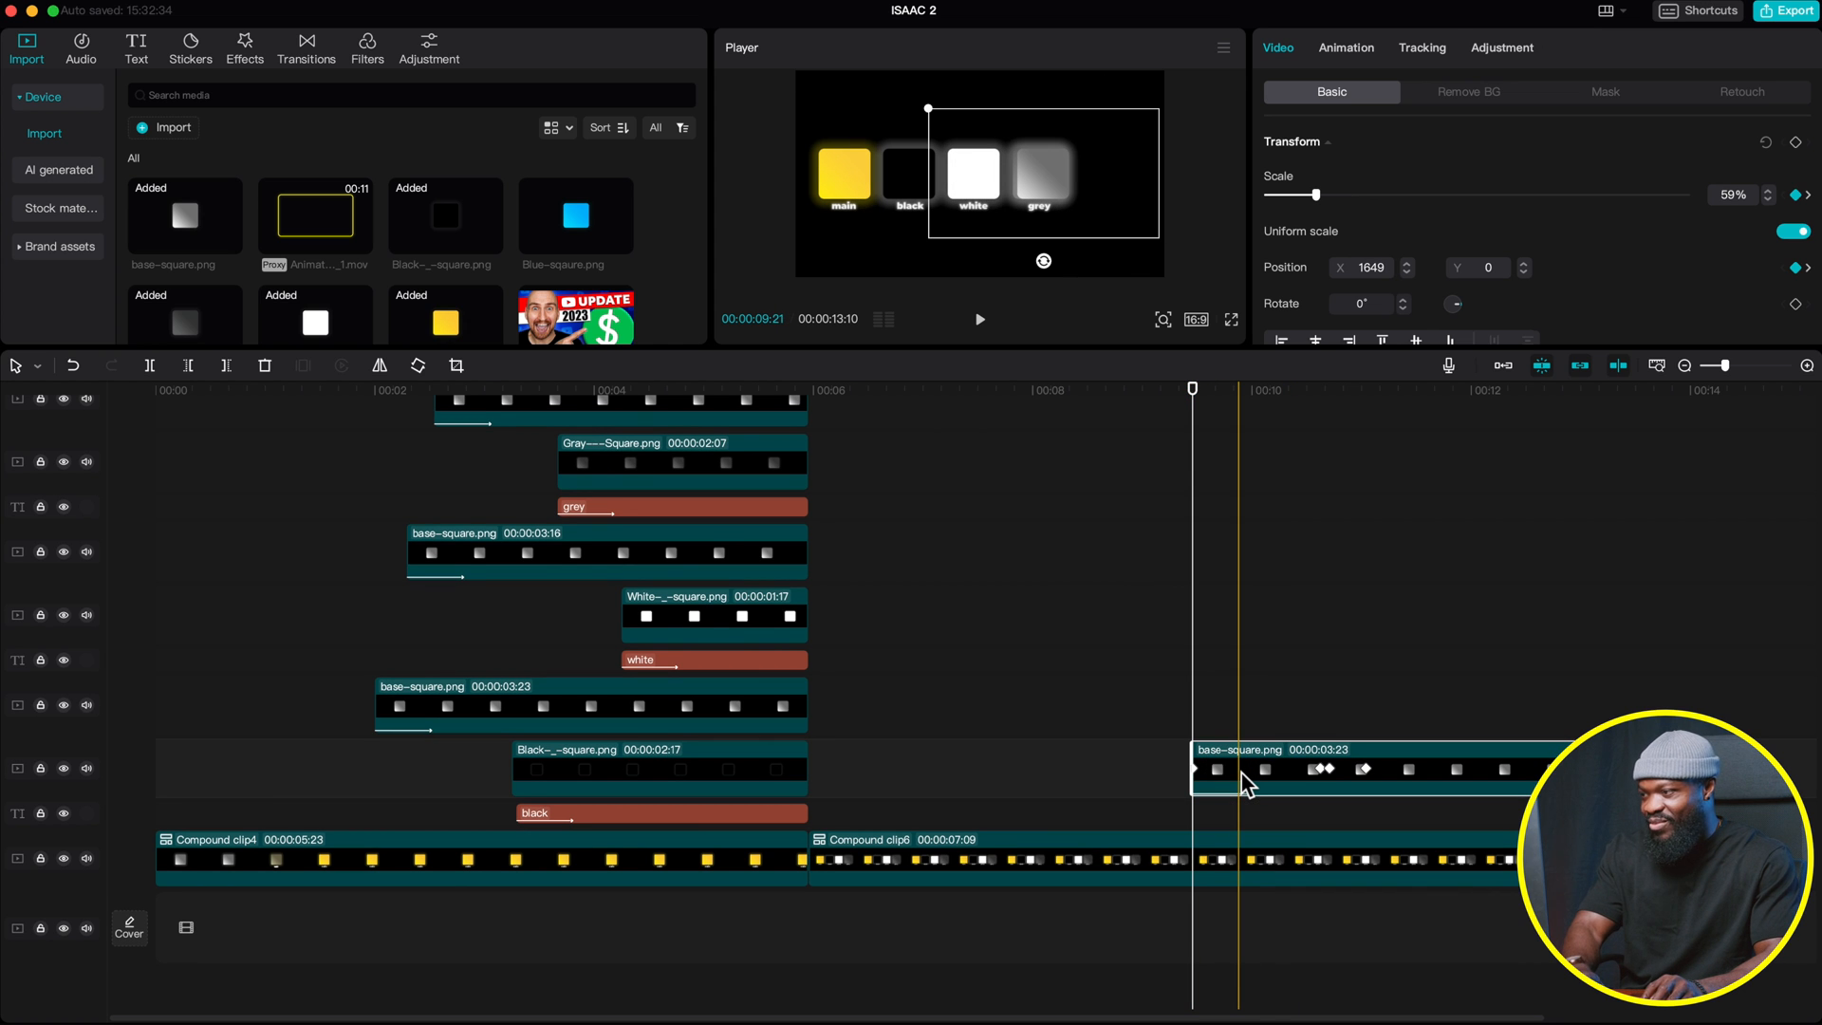
{"action": "key", "text": "Delete"}
{"action": "scroll", "coordinate": [977, 707], "scroll_direction": "up", "scroll_amount": 2}
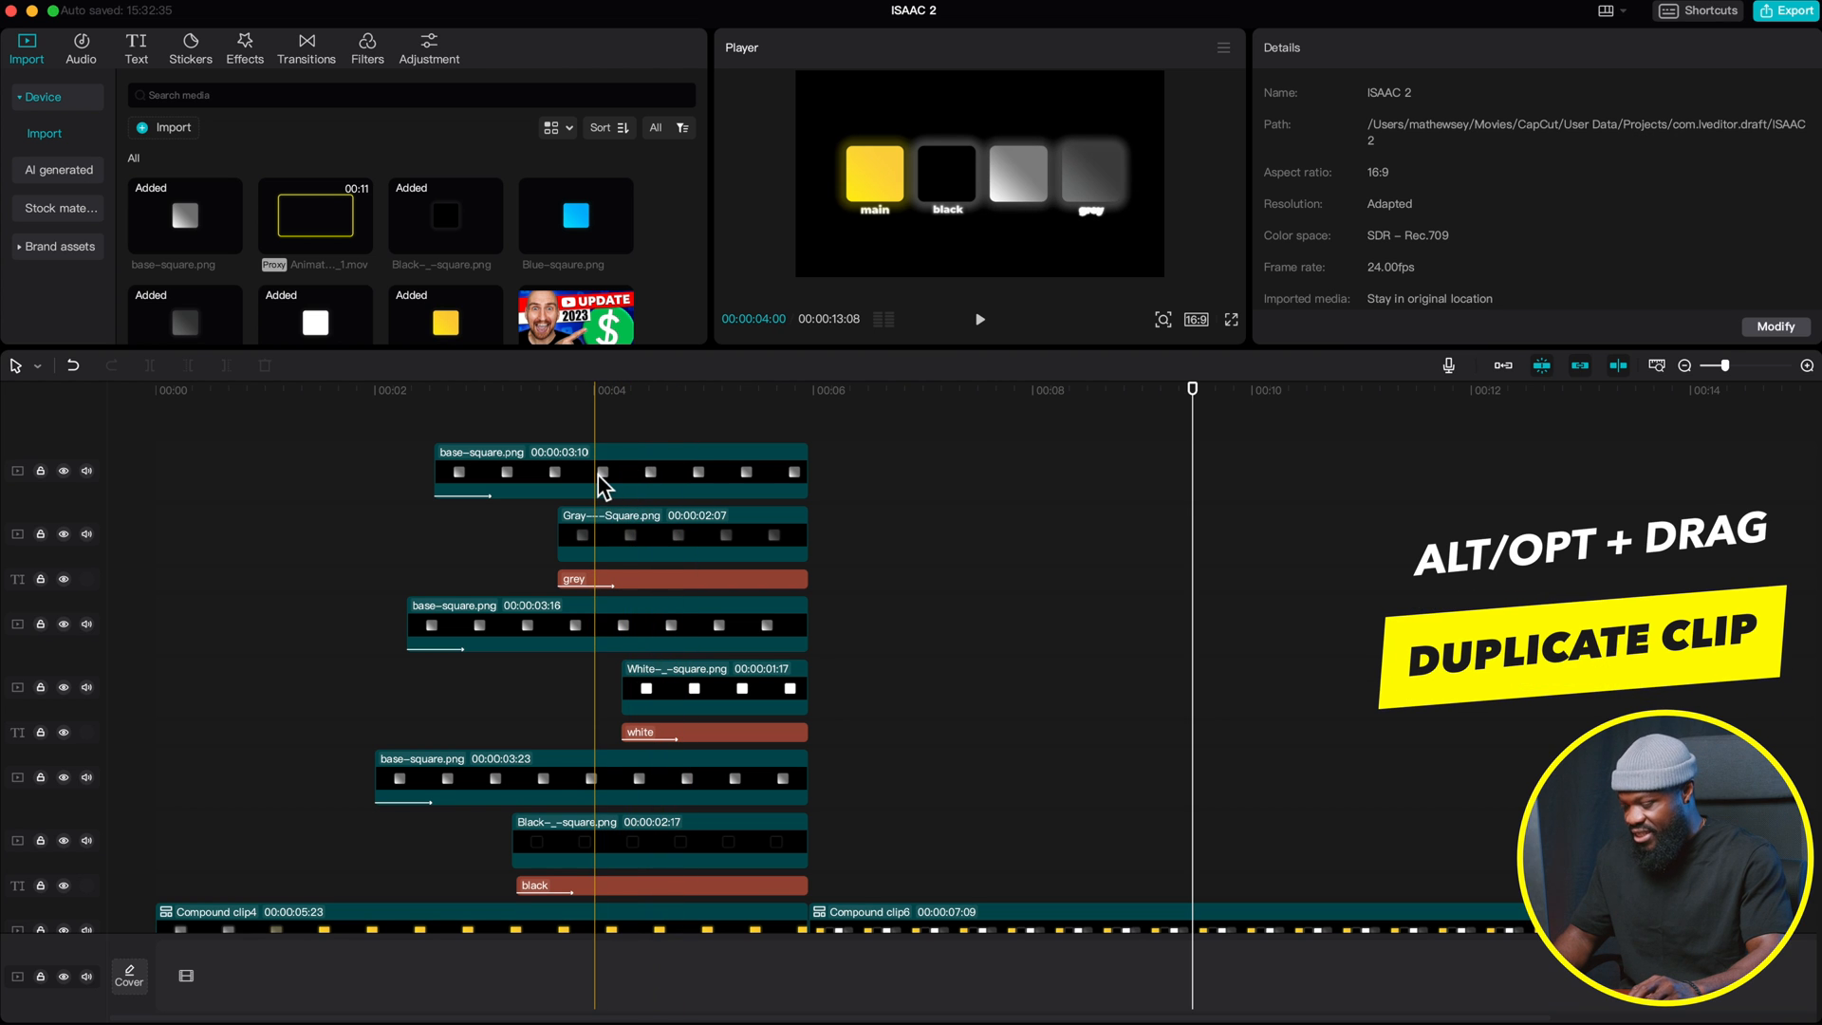
{"action": "left_click_drag", "start_coordinate": [600, 486], "coordinate": [1282, 859]}
{"action": "scroll", "coordinate": [1196, 863], "scroll_direction": "down", "scroll_amount": 2}
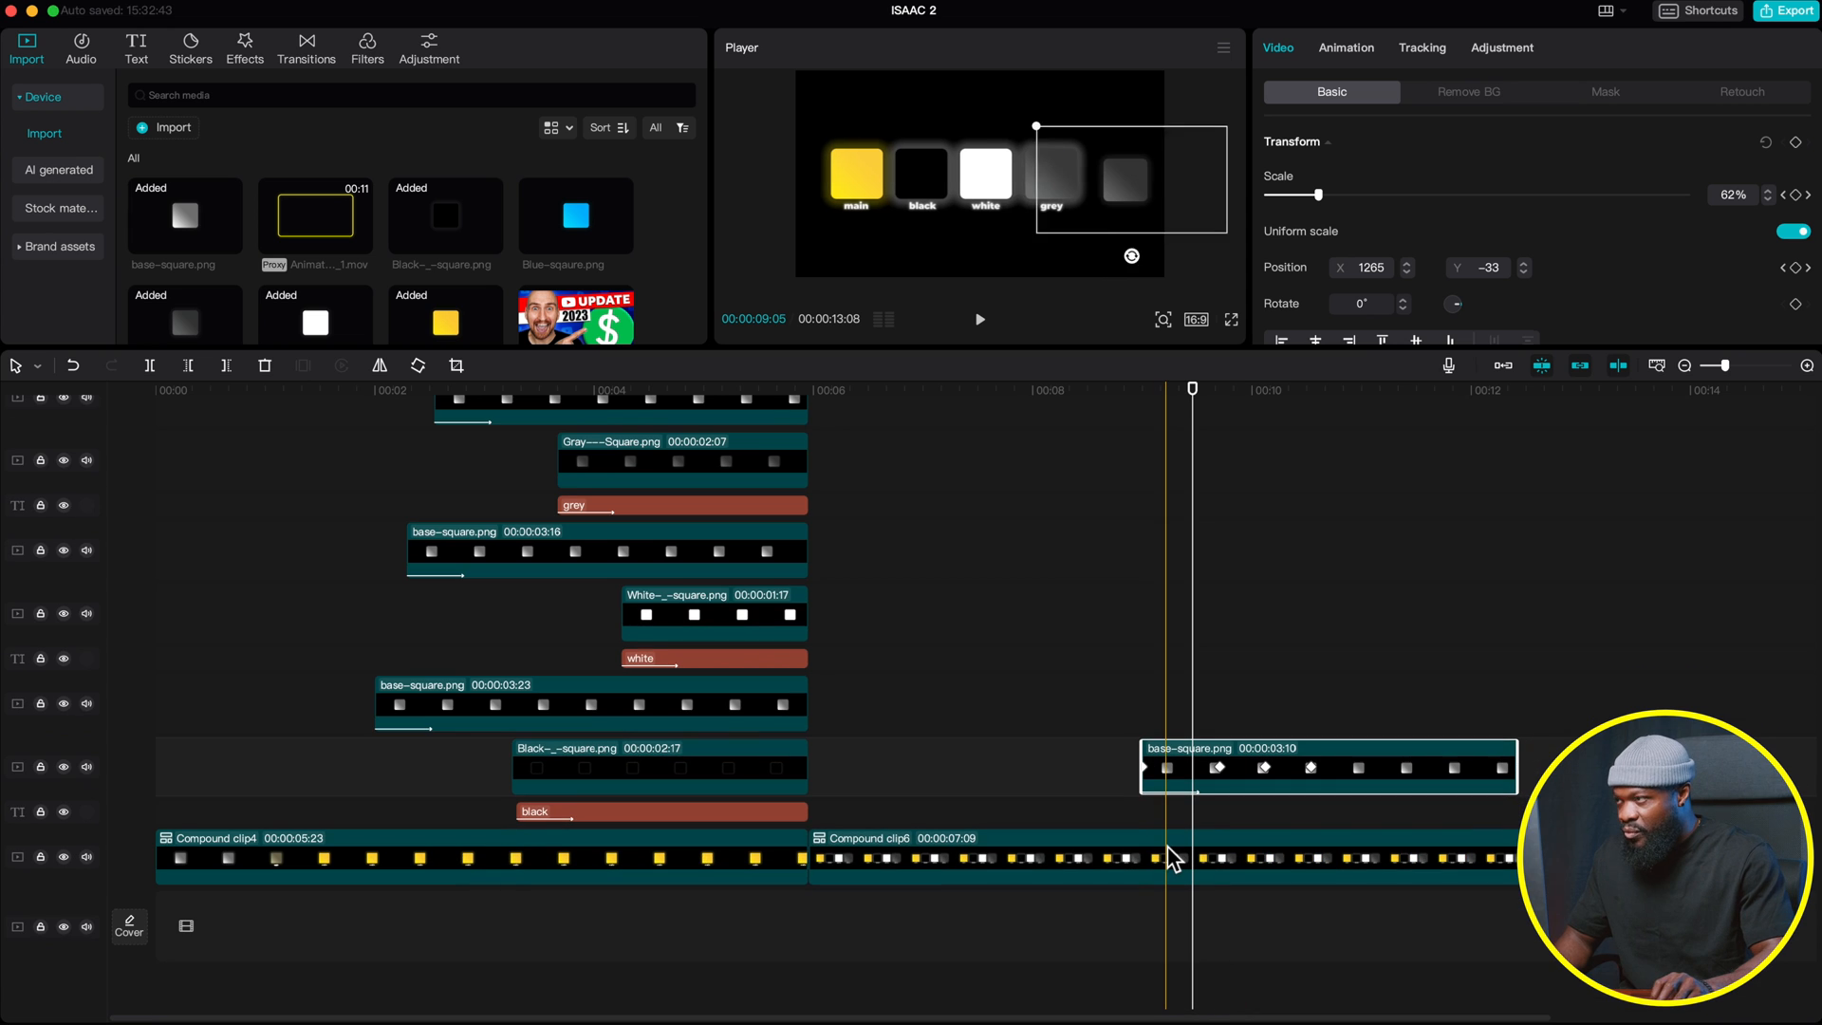
{"action": "left_click", "coordinate": [1166, 859]}
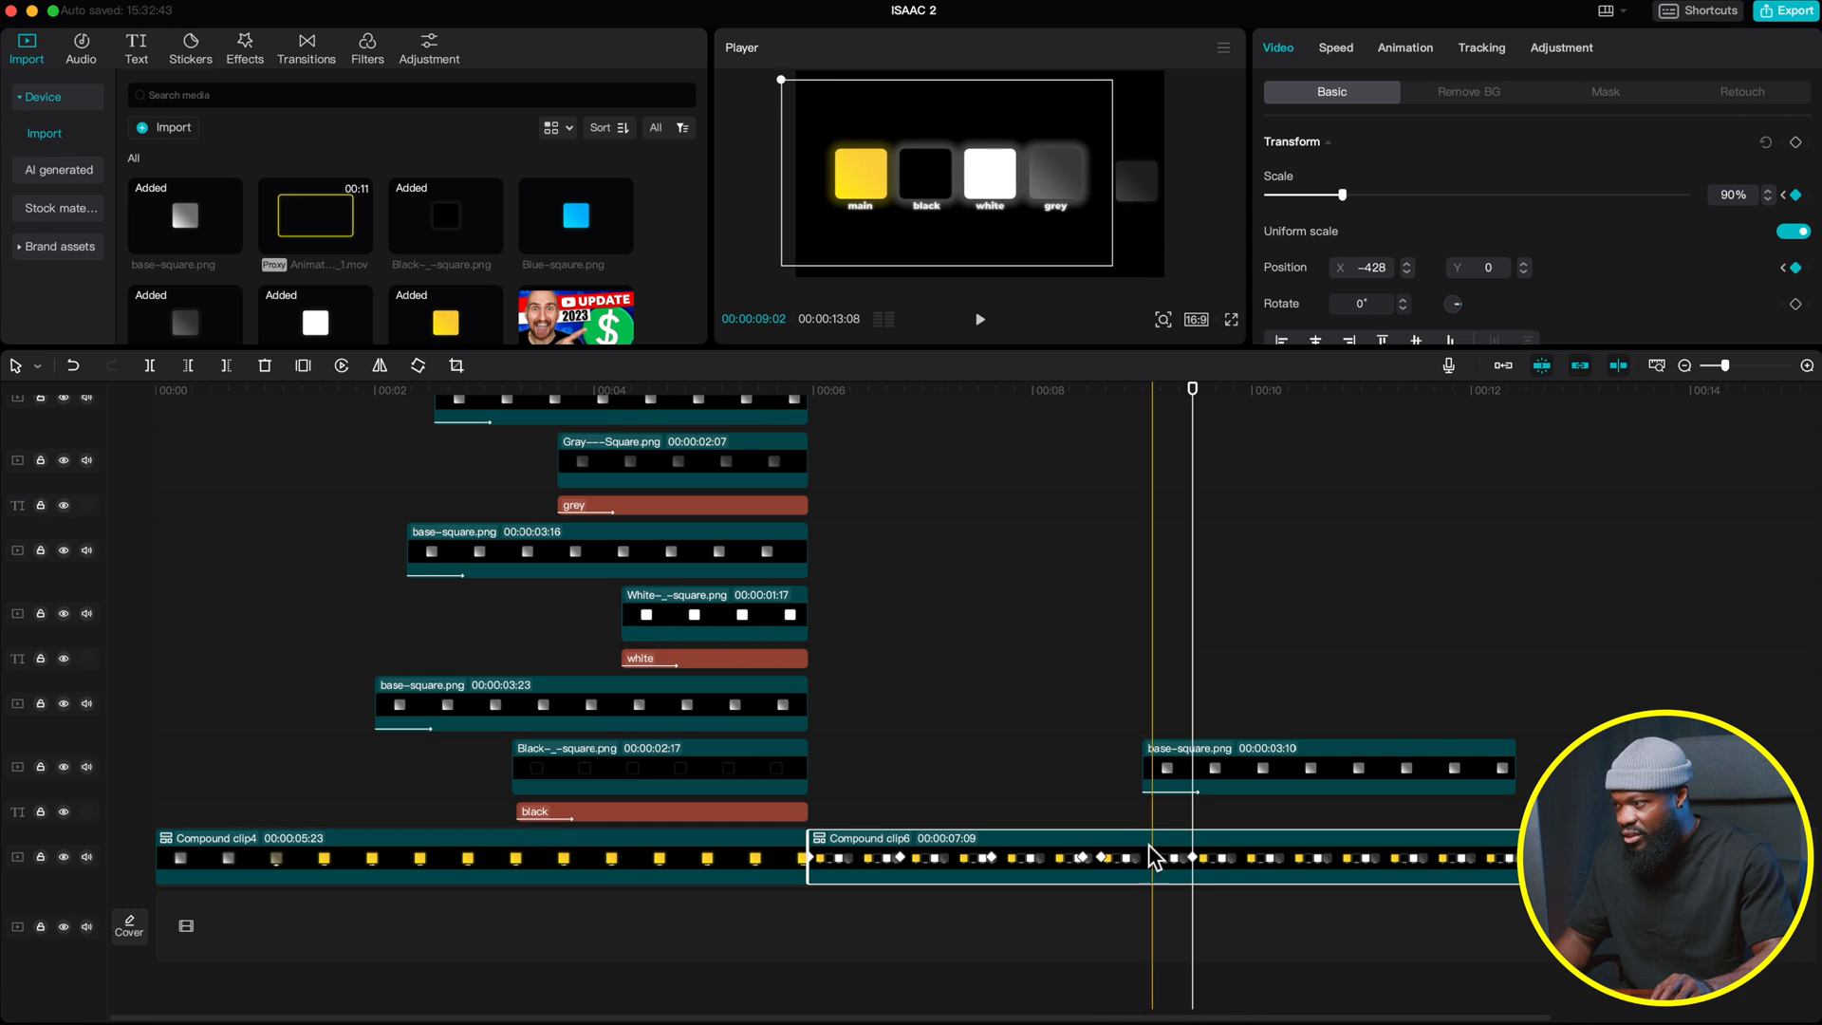
{"action": "left_click_drag", "start_coordinate": [1183, 780], "coordinate": [1142, 783]}
{"action": "left_click", "coordinate": [1120, 871]}
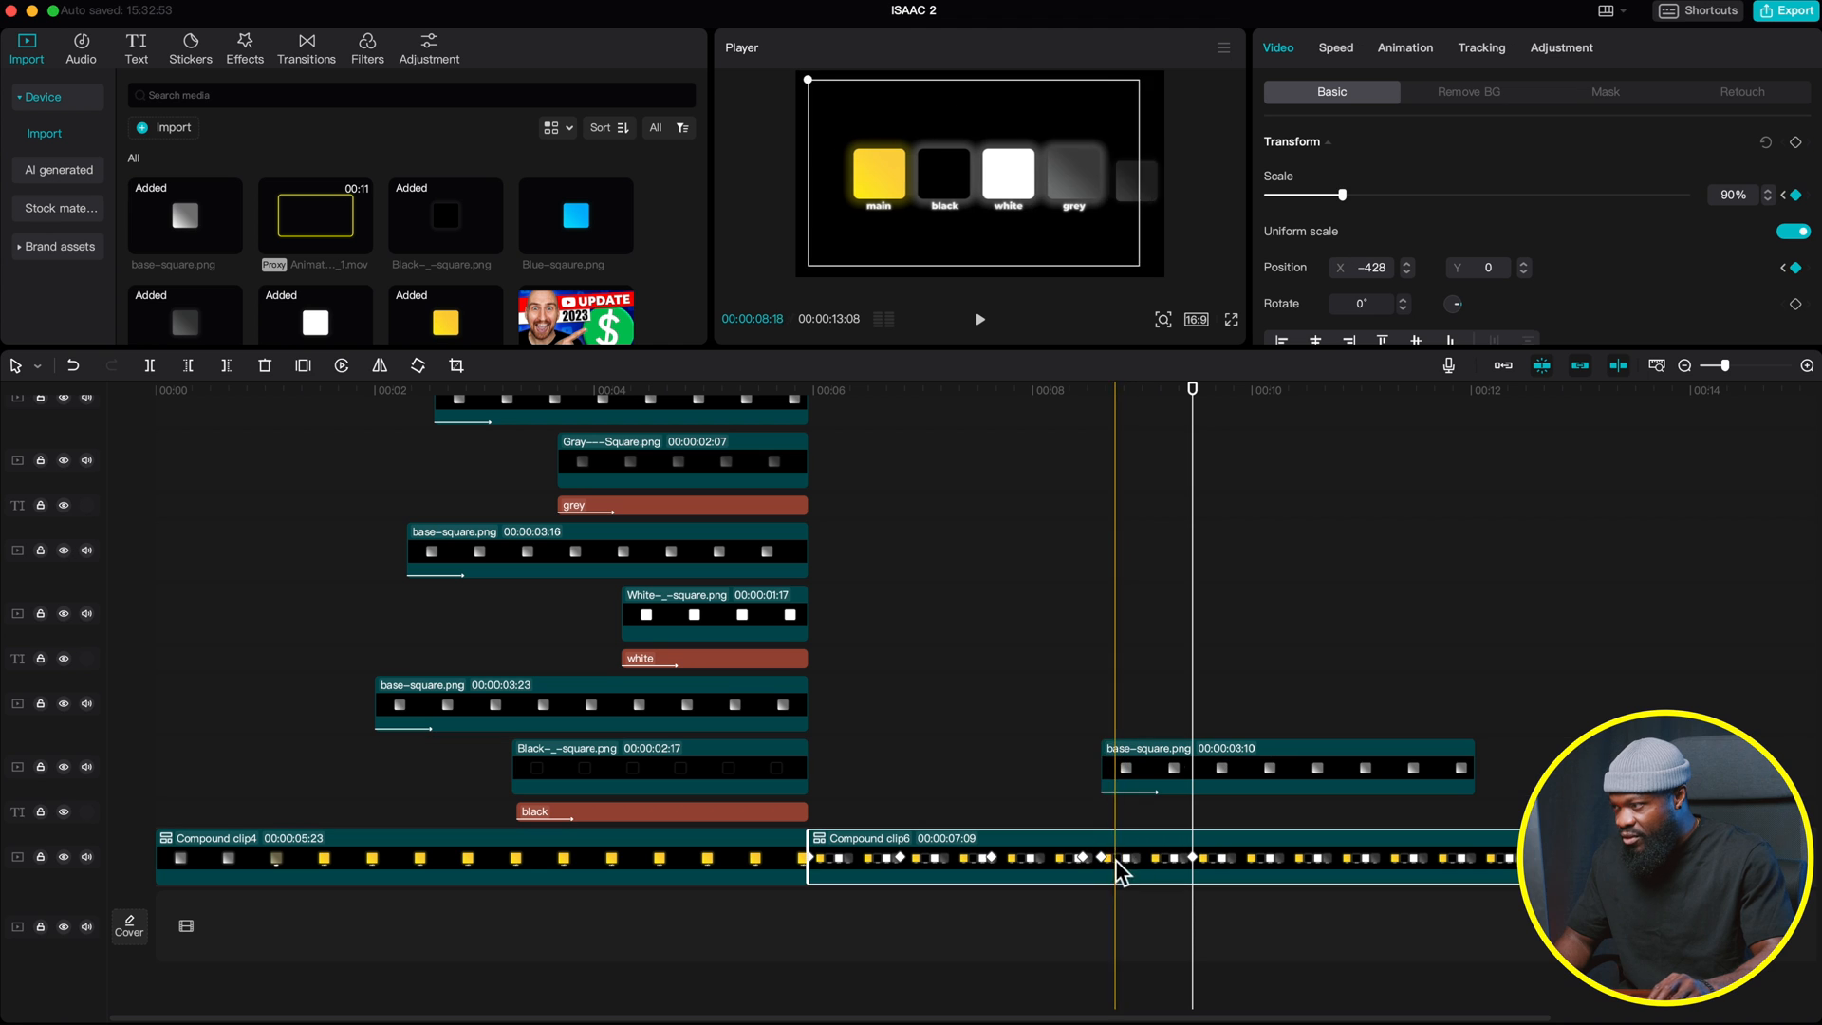
Align the duplicated base-square's second keyframe with 09:11, position the square beside the grey one at X 1357, and preview the motion
{"action": "left_click", "coordinate": [1186, 778]}
{"action": "left_click_drag", "start_coordinate": [1184, 773], "coordinate": [1197, 778]}
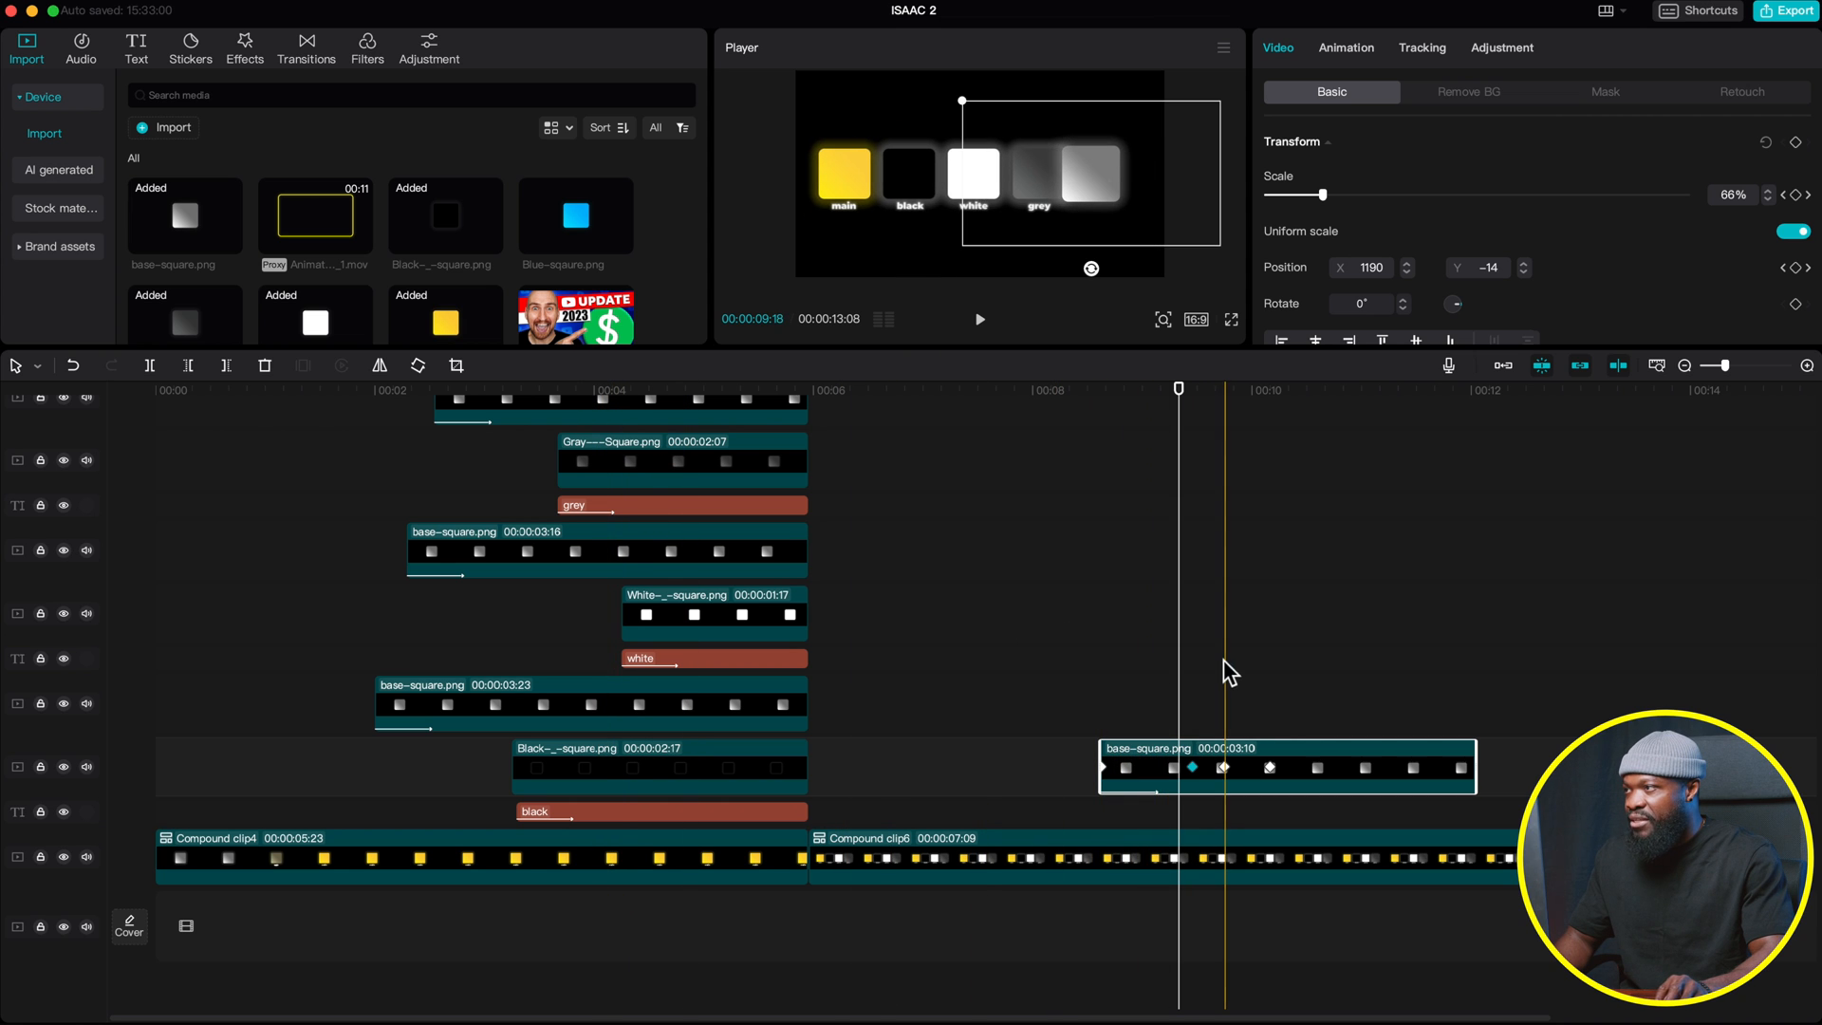
{"action": "left_click", "coordinate": [1193, 392]}
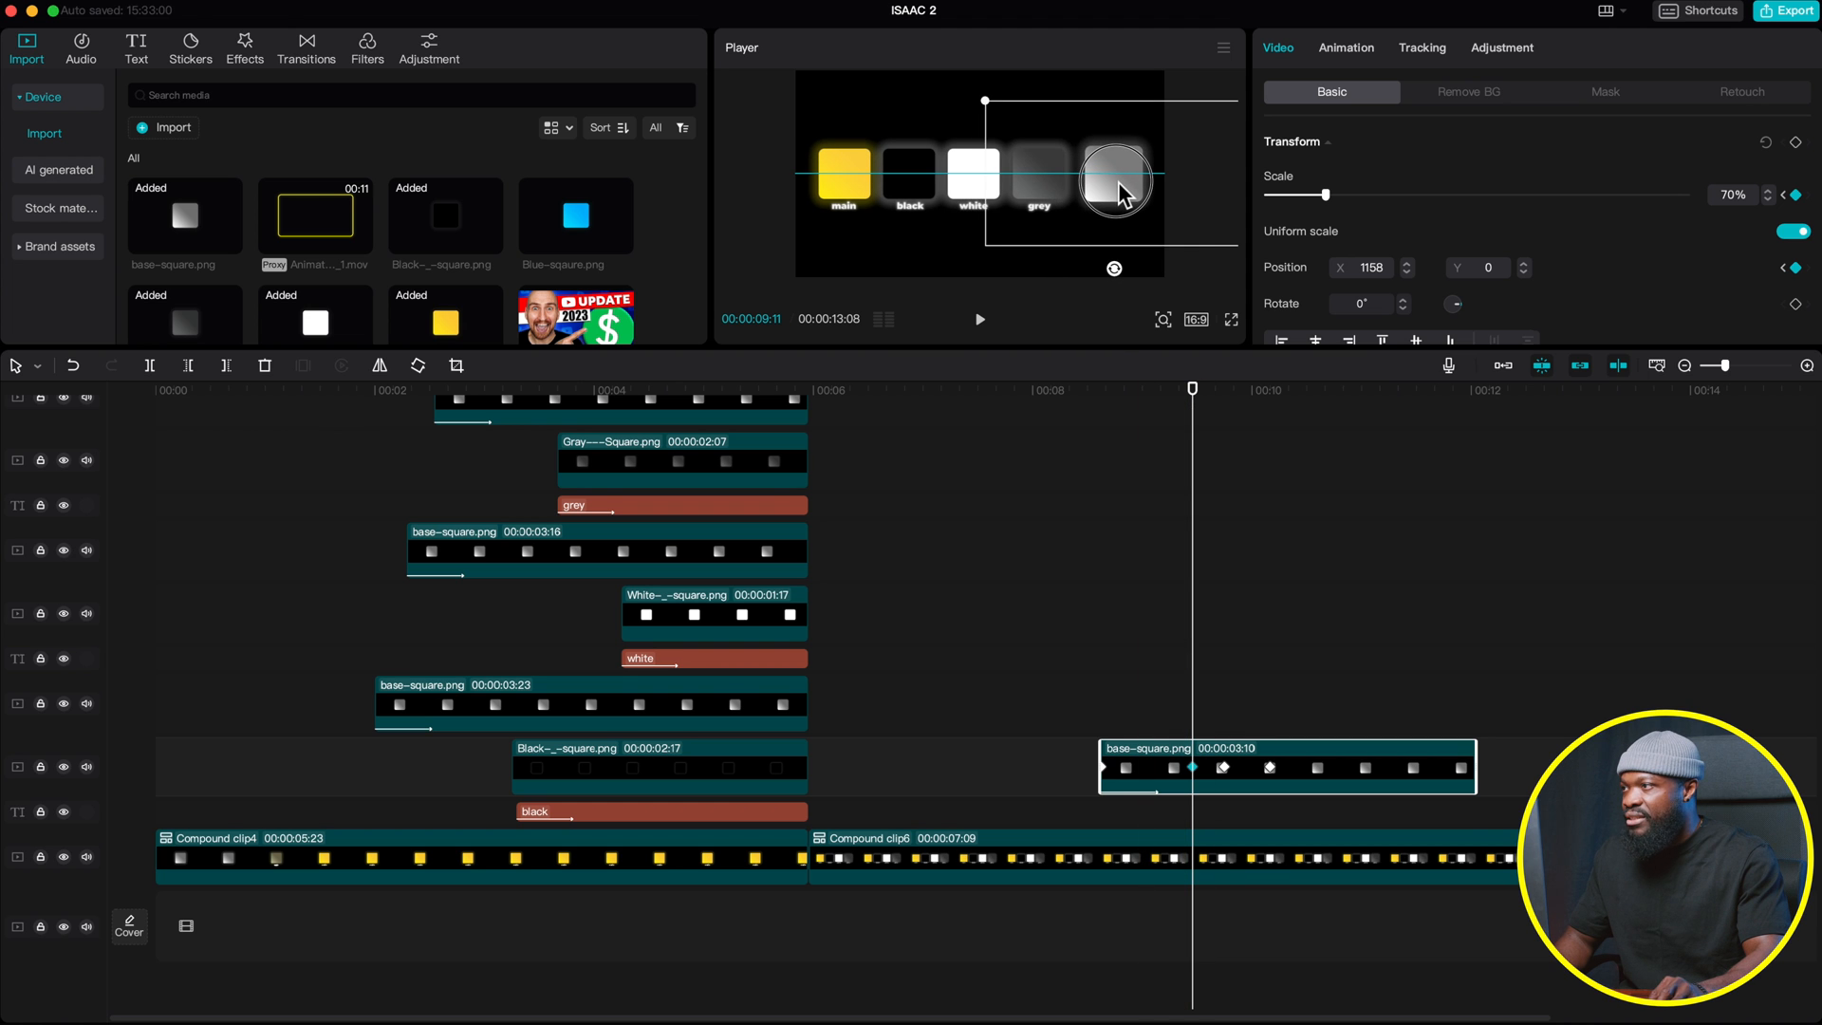
{"action": "left_click", "coordinate": [1086, 687]}
{"action": "key", "text": "space"}
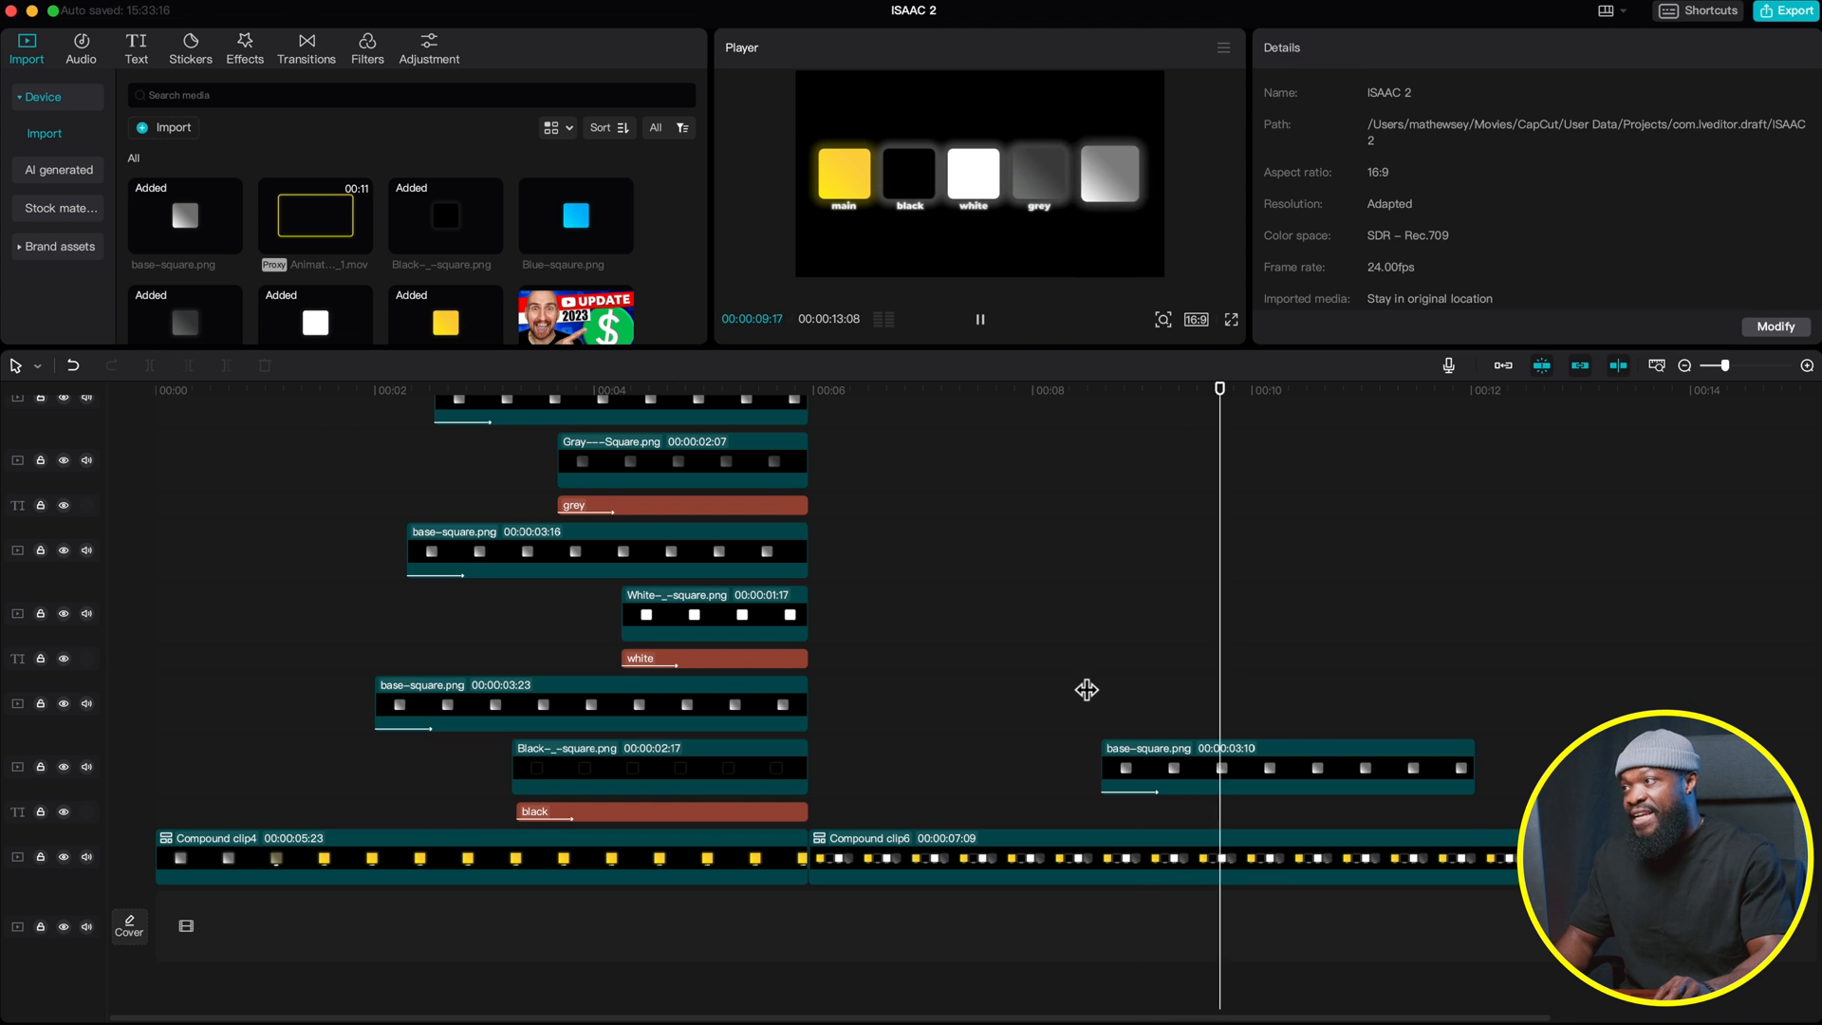
{"action": "key", "text": "space"}
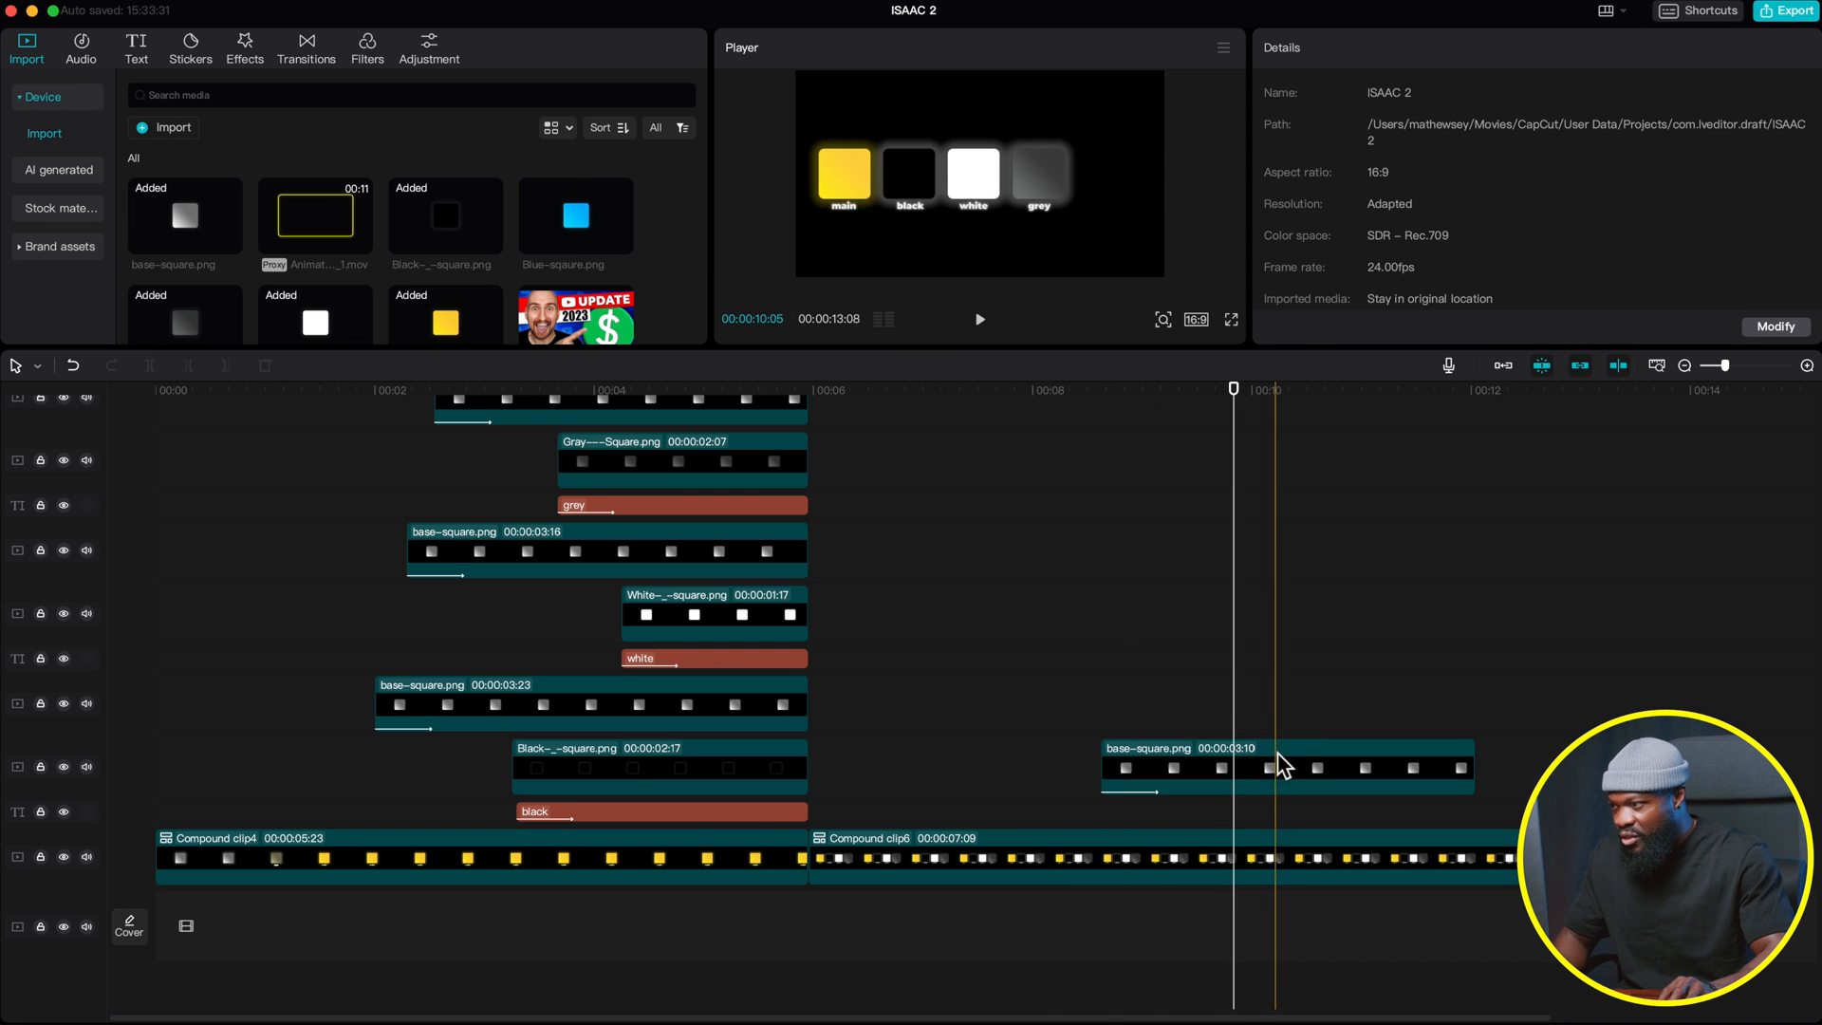
Move the duplicated base-square clip's last two keyframes to 09:14 and 10:00
{"action": "left_click", "coordinate": [1238, 774]}
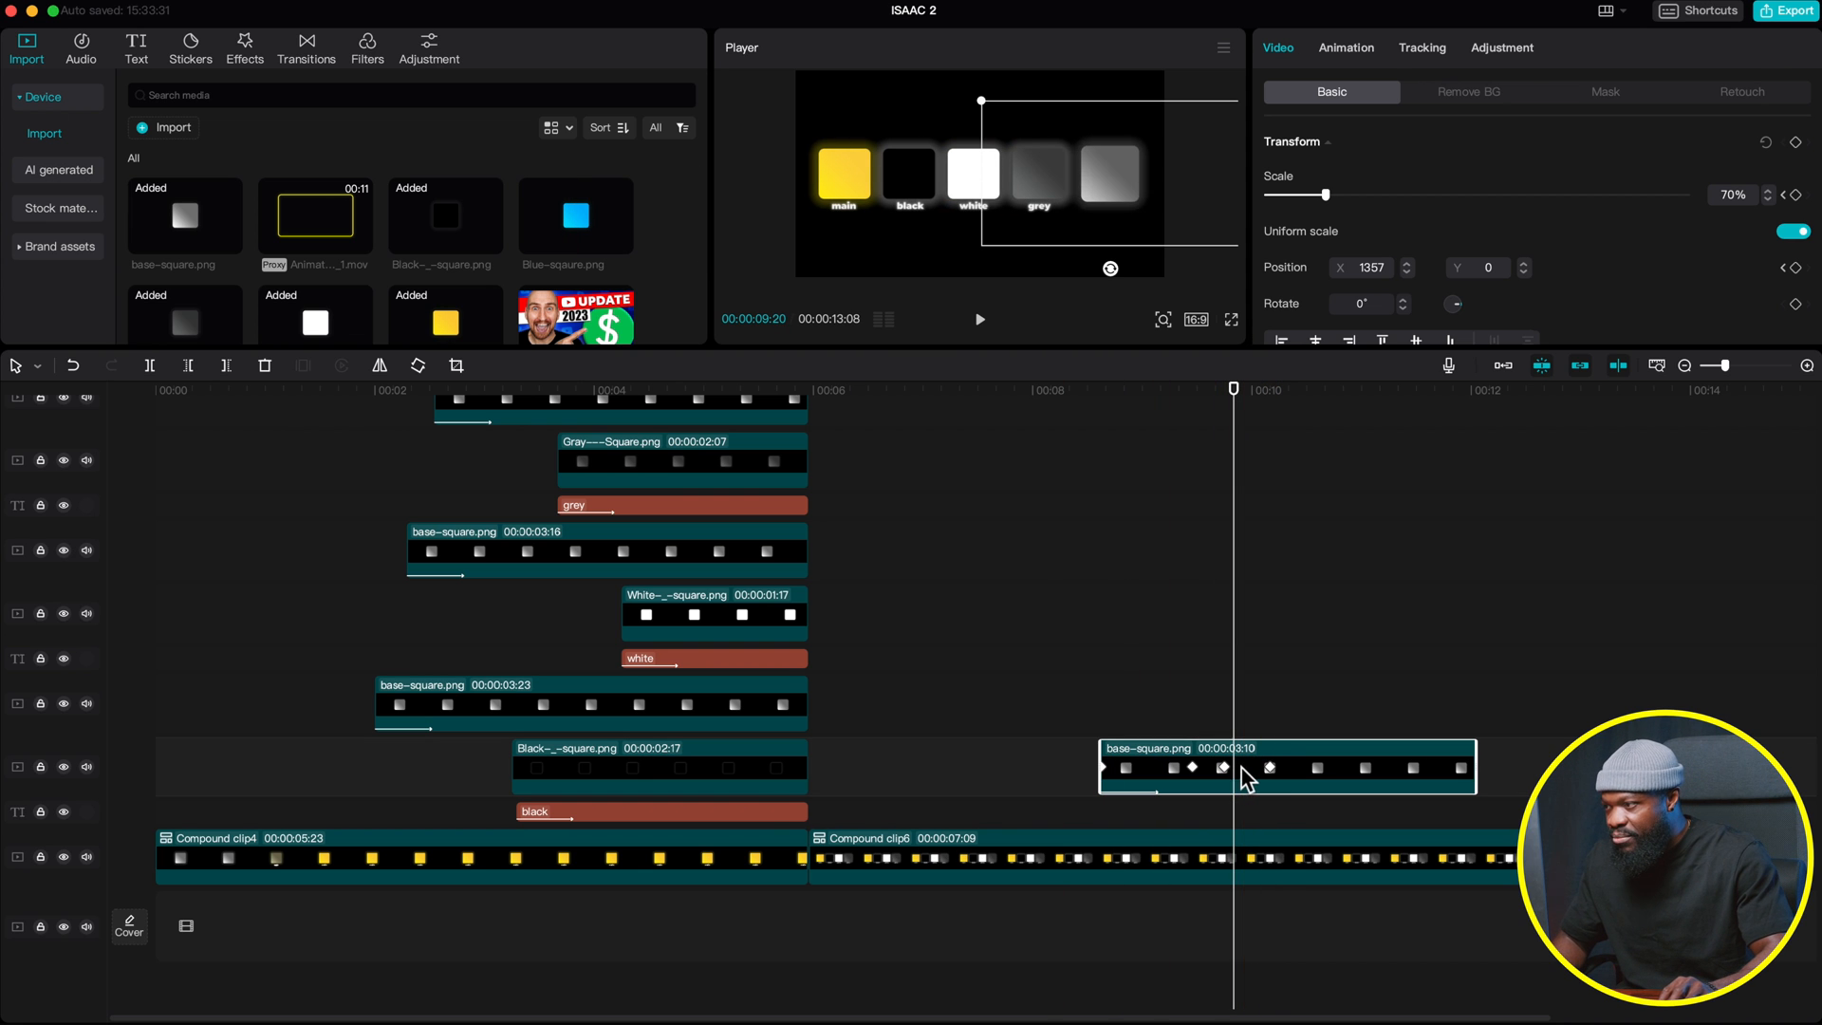
{"action": "left_click", "coordinate": [1210, 767]}
{"action": "left_click_drag", "start_coordinate": [1270, 767], "coordinate": [1235, 767]}
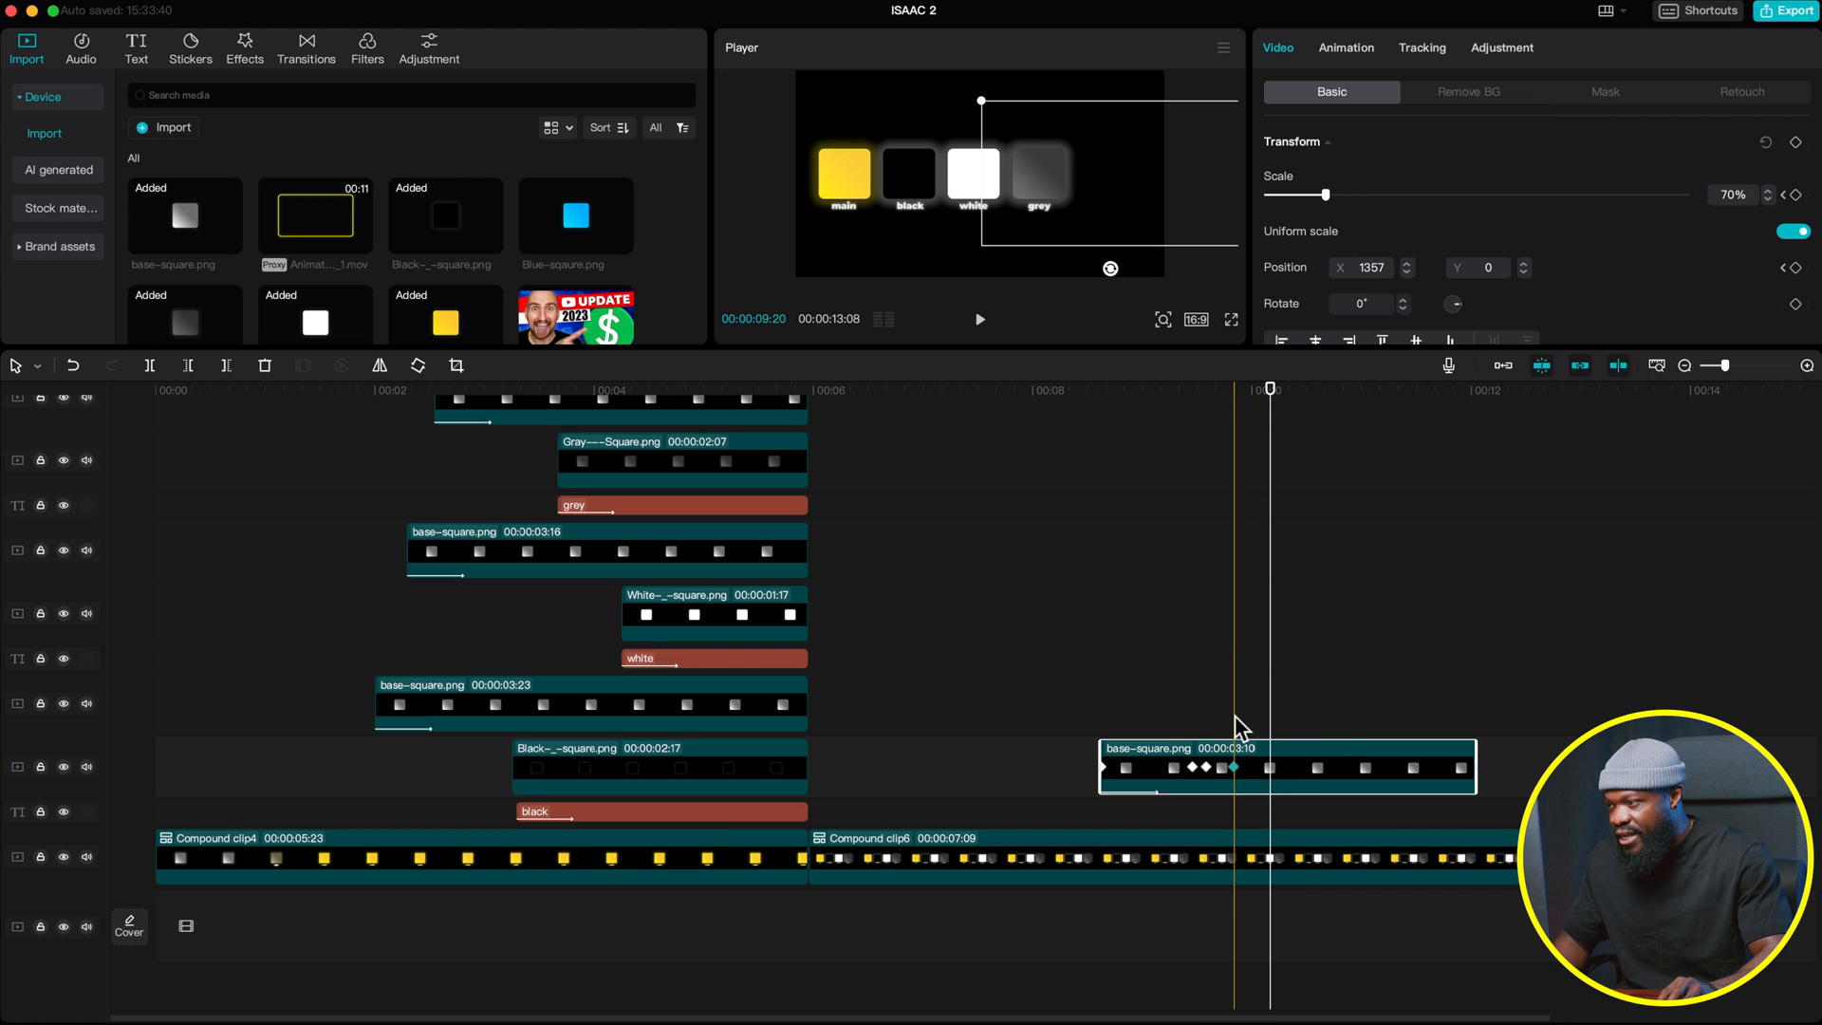
{"action": "left_click", "coordinate": [1214, 721]}
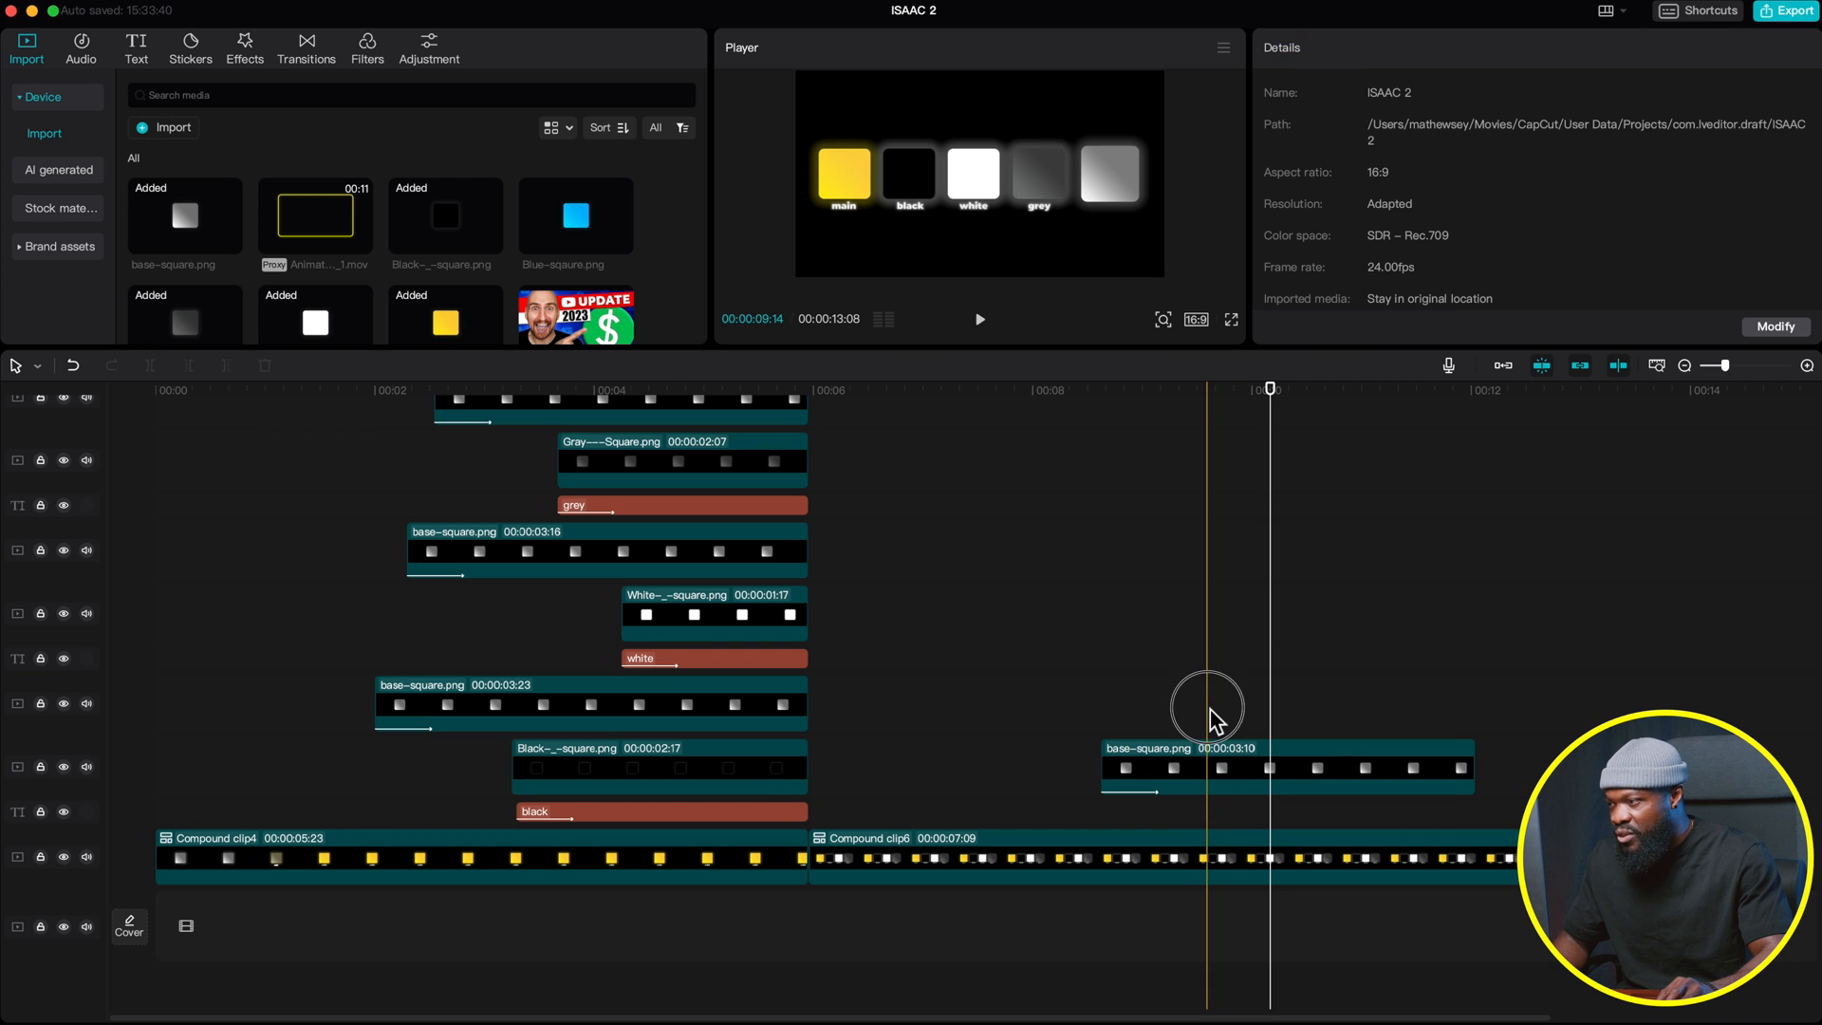
{"action": "left_click", "coordinate": [1215, 764]}
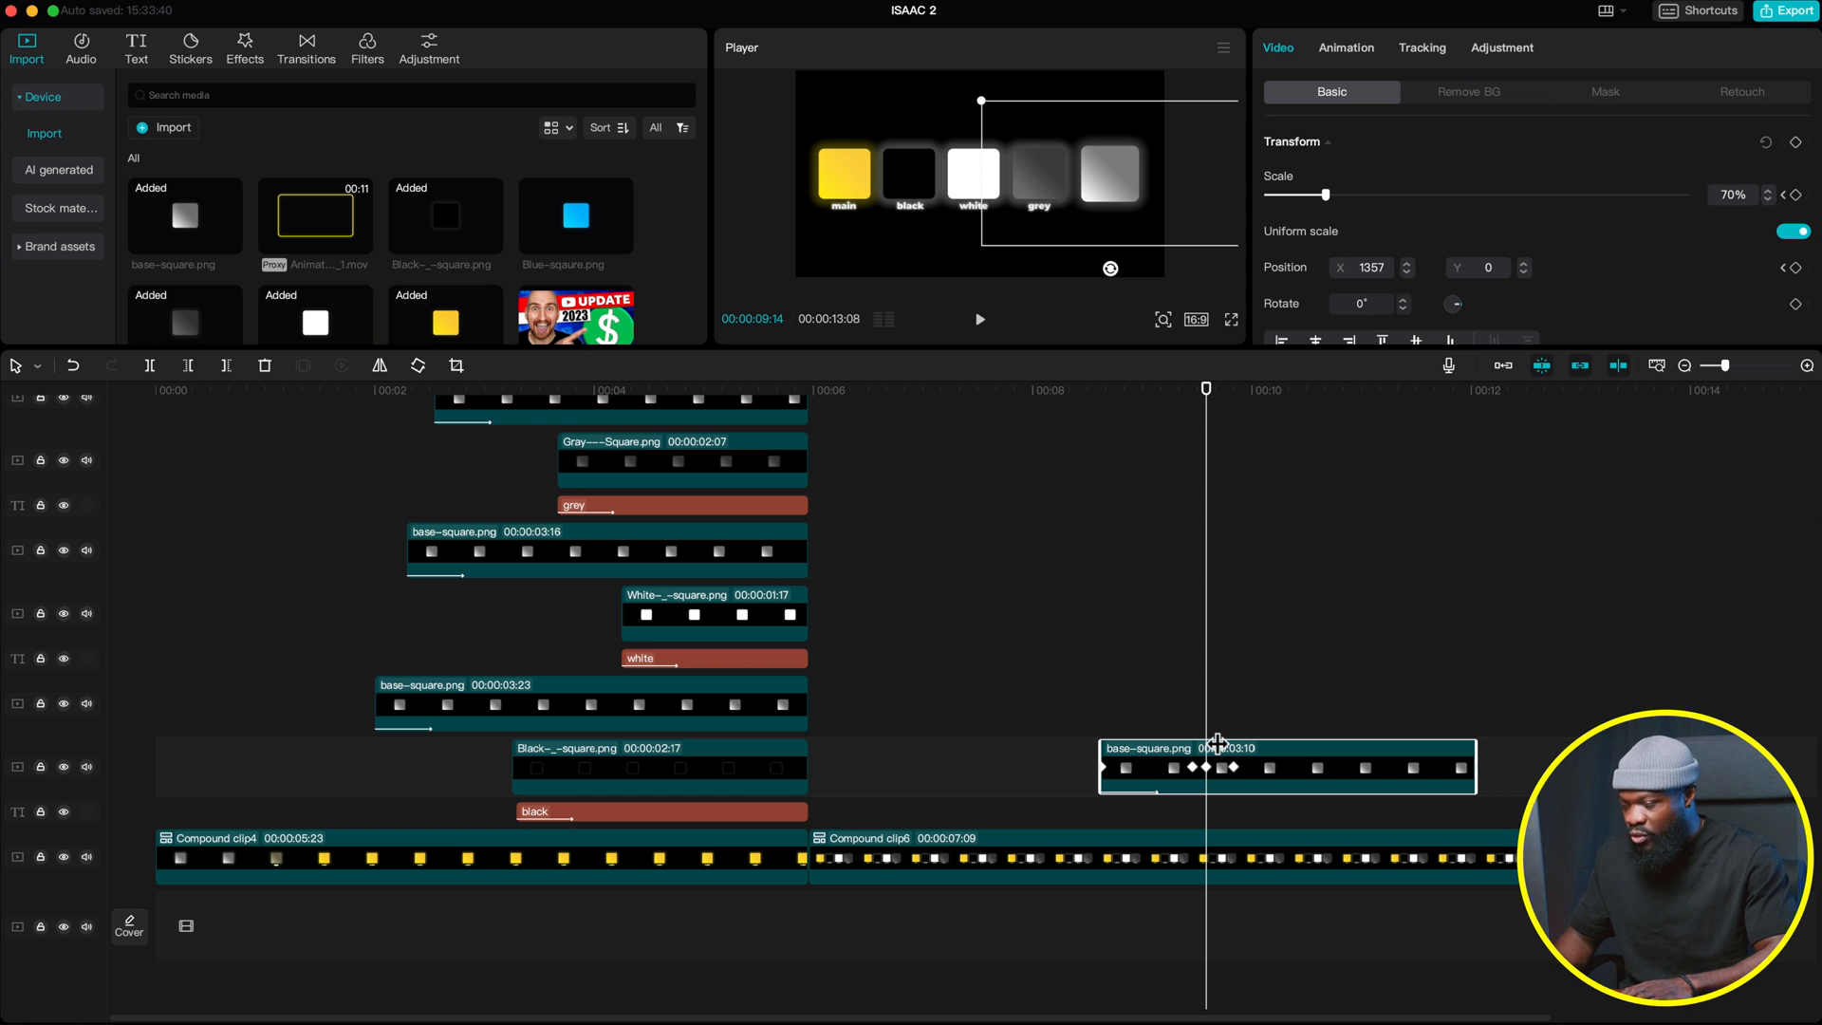
{"action": "key", "text": "shift+Right"}
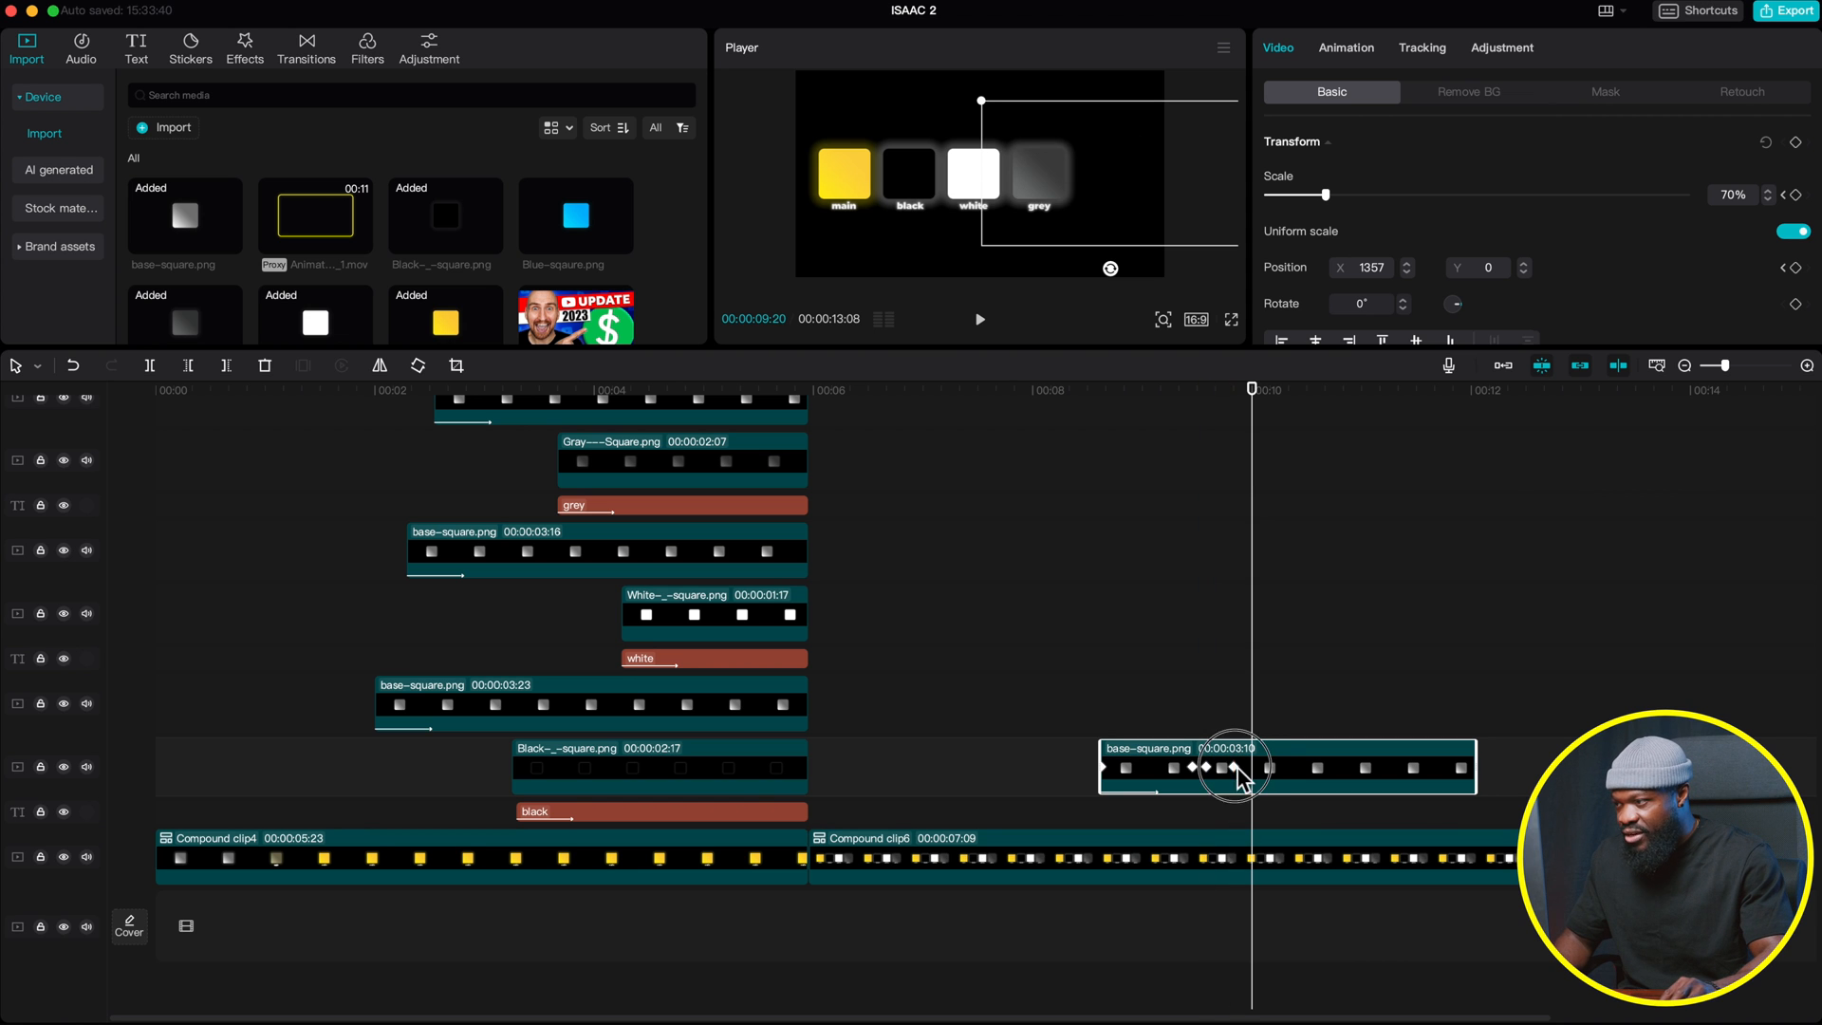
{"action": "left_click_drag", "start_coordinate": [1235, 766], "coordinate": [1254, 767]}
Add the blue square image below the duplicated base-square clip, starting at the 09:14 keyframe
{"action": "left_click_drag", "start_coordinate": [576, 215], "coordinate": [1203, 825]}
{"action": "left_click", "coordinate": [1234, 771]}
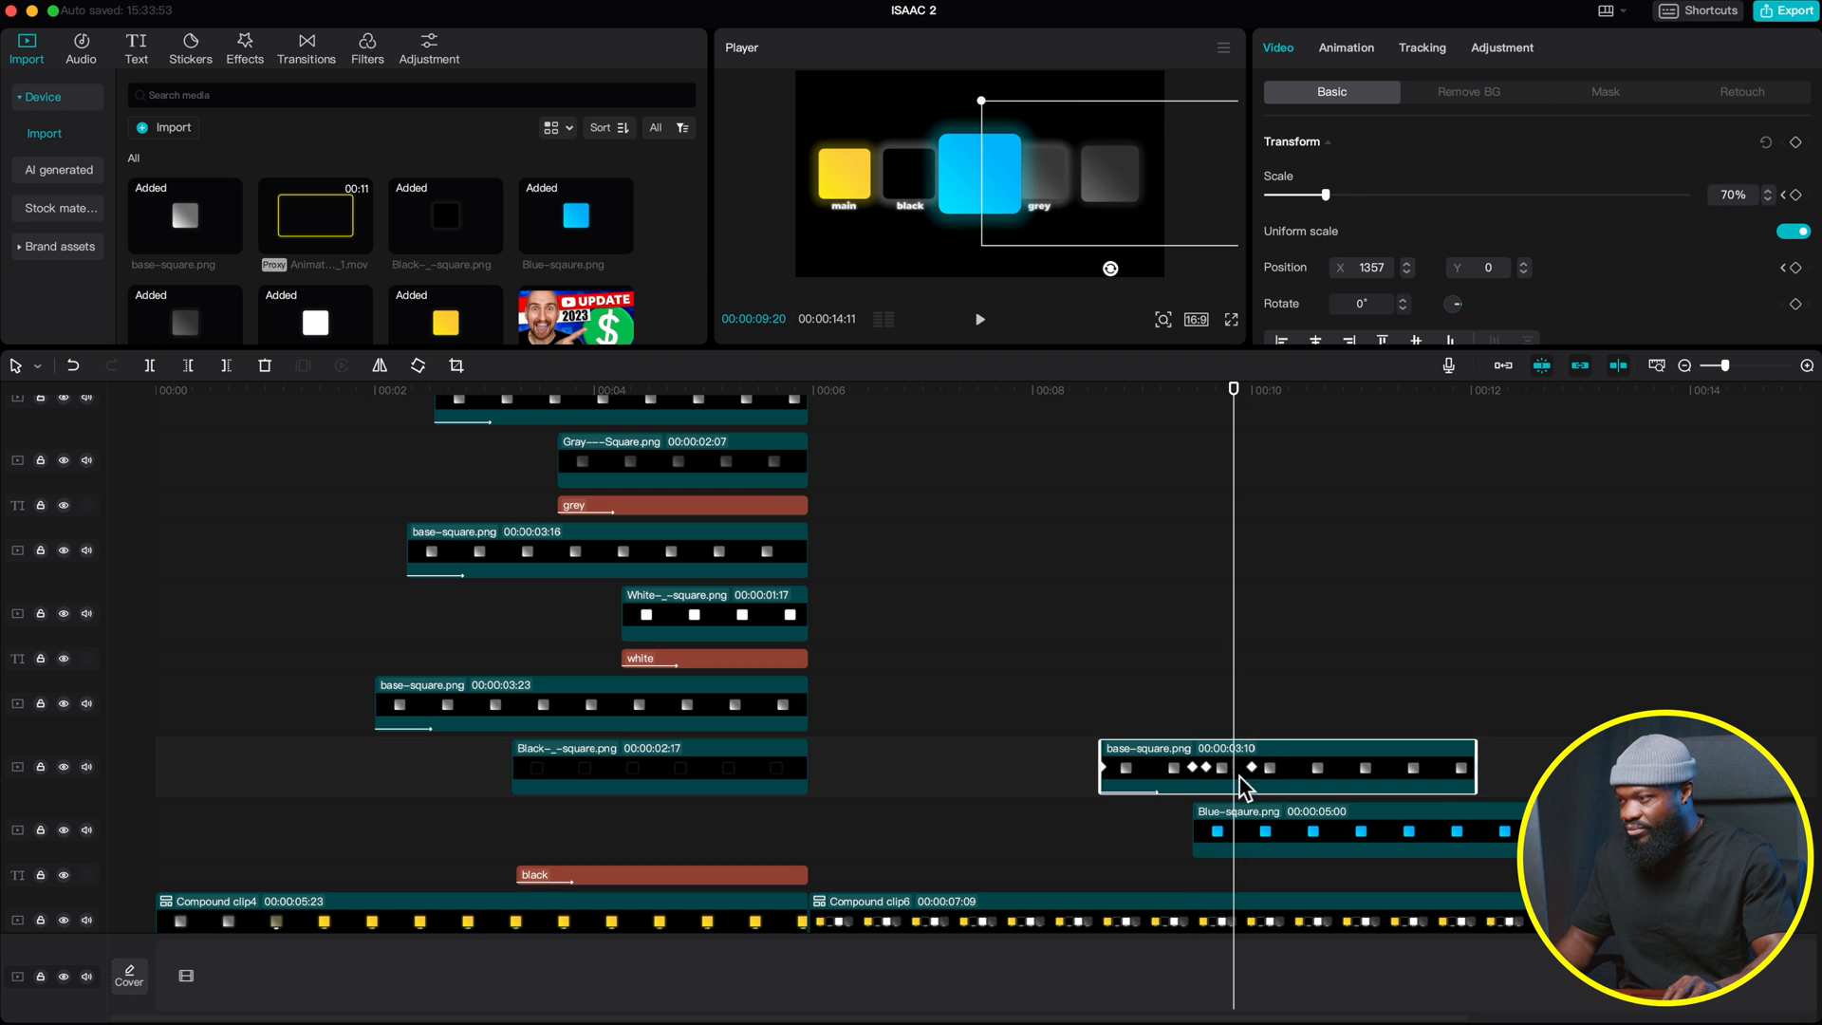
{"action": "left_click", "coordinate": [1212, 721]}
{"action": "left_click", "coordinate": [1214, 771]}
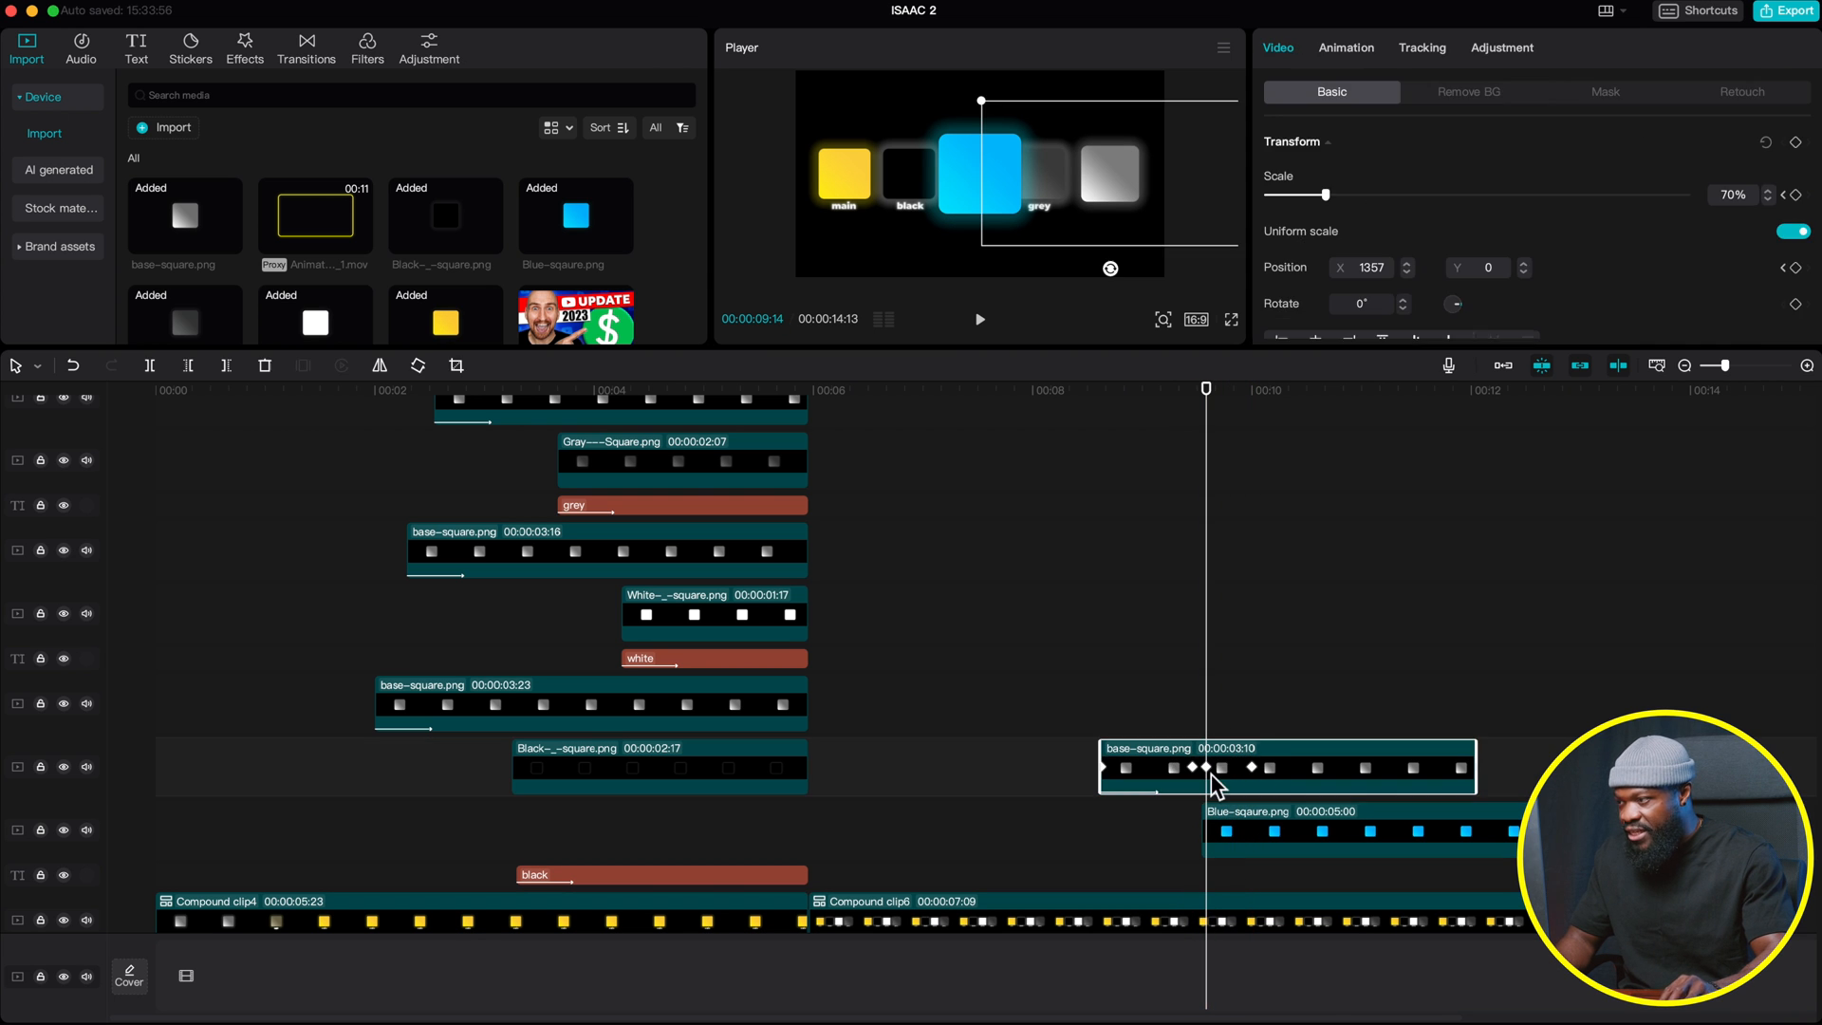
Position the blue square over the fifth base square at X 1357 and set its scale to 70%
{"action": "left_click", "coordinate": [1241, 857]}
{"action": "left_click", "coordinate": [1221, 773]}
{"action": "scroll", "coordinate": [1221, 773], "scroll_direction": "right", "scroll_amount": 2}
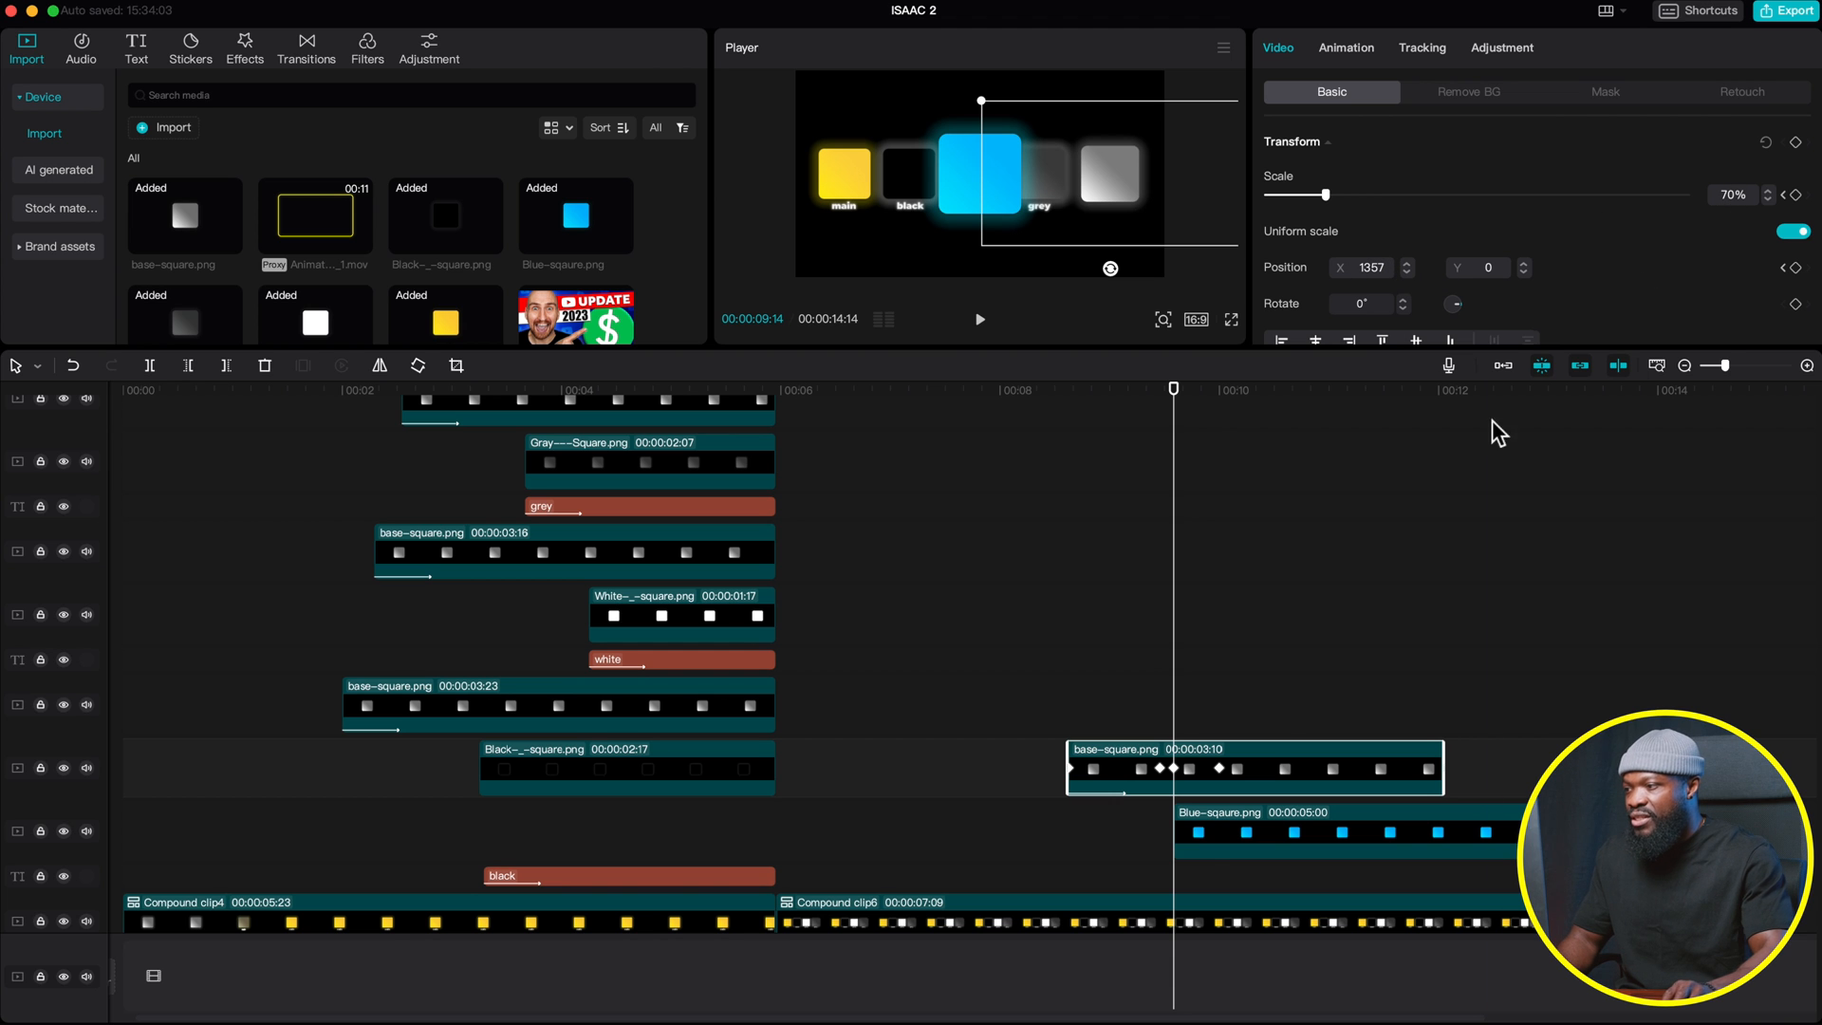
{"action": "left_click", "coordinate": [1203, 837]}
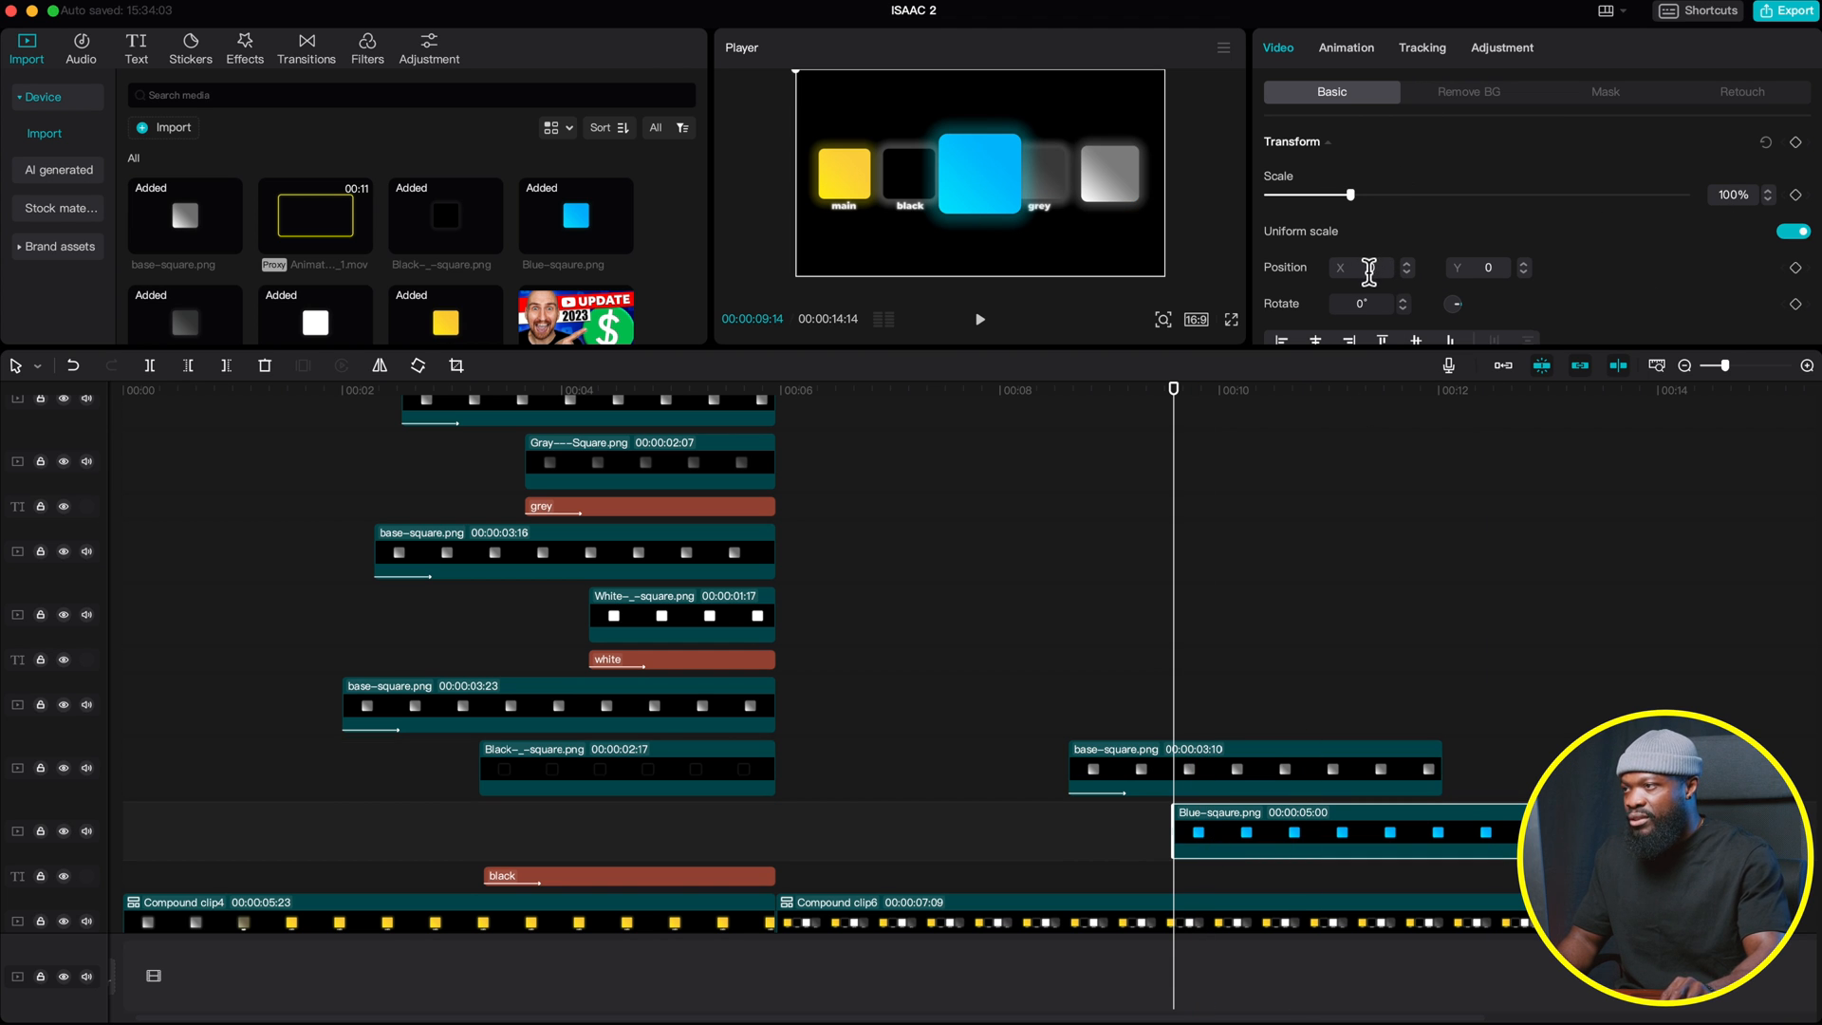
{"action": "left_click", "coordinate": [1369, 270]}
{"action": "type", "text": "1"}
{"action": "key", "text": "Return"}
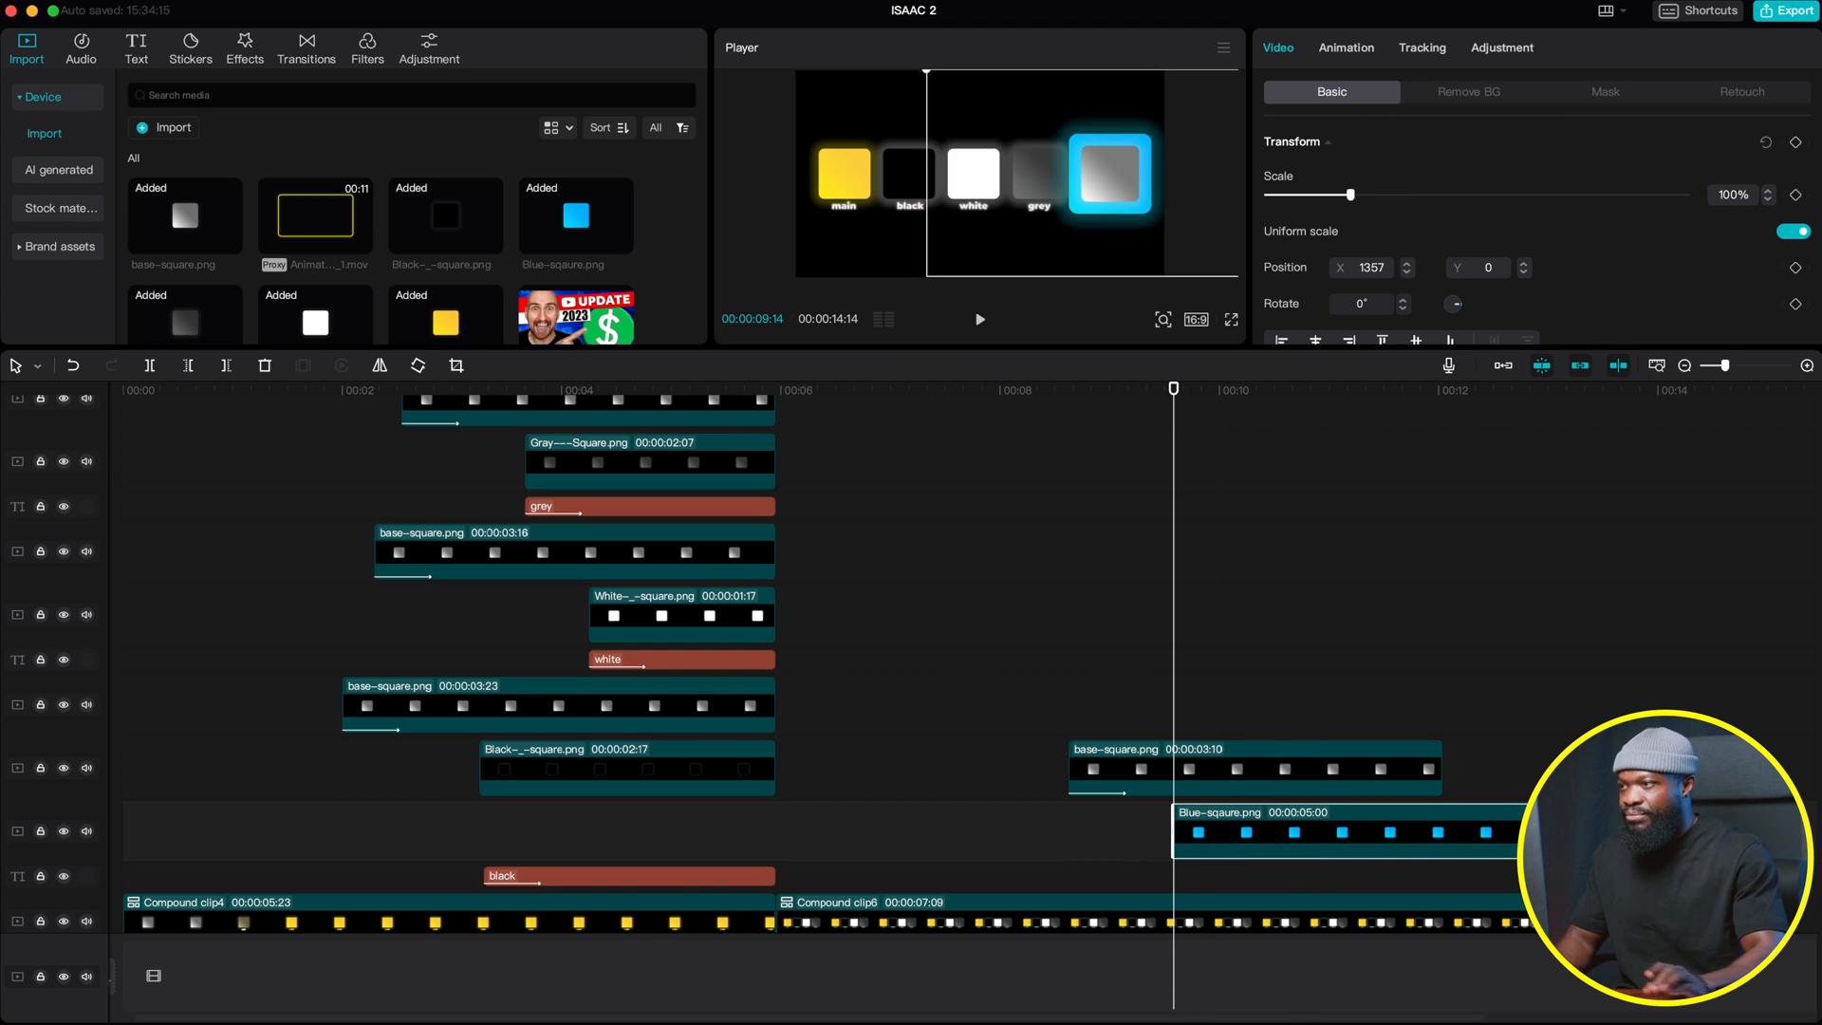
{"action": "type", "text": "70"}
{"action": "key", "text": "Return"}
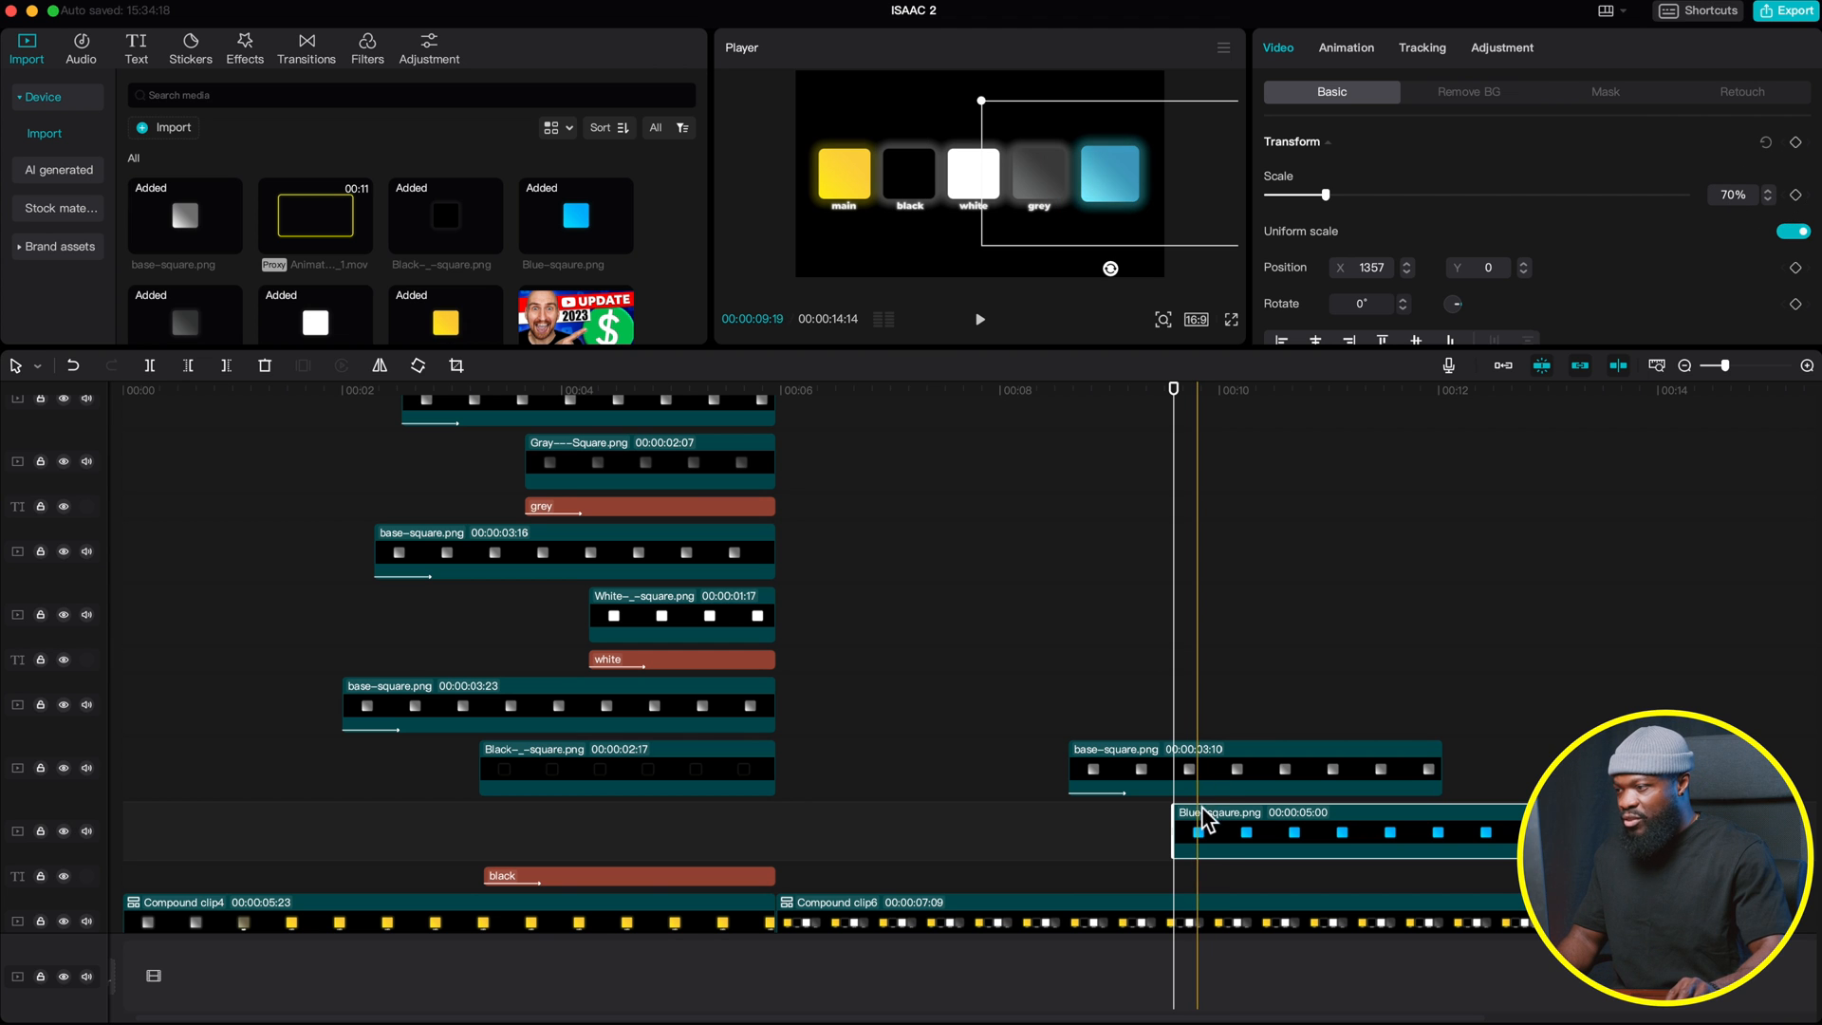
Keyframe the blue square's opacity to fade in from 0% at 09:14 to 100% at 10:00
{"action": "scroll", "coordinate": [1708, 285], "scroll_direction": "down", "scroll_amount": 4}
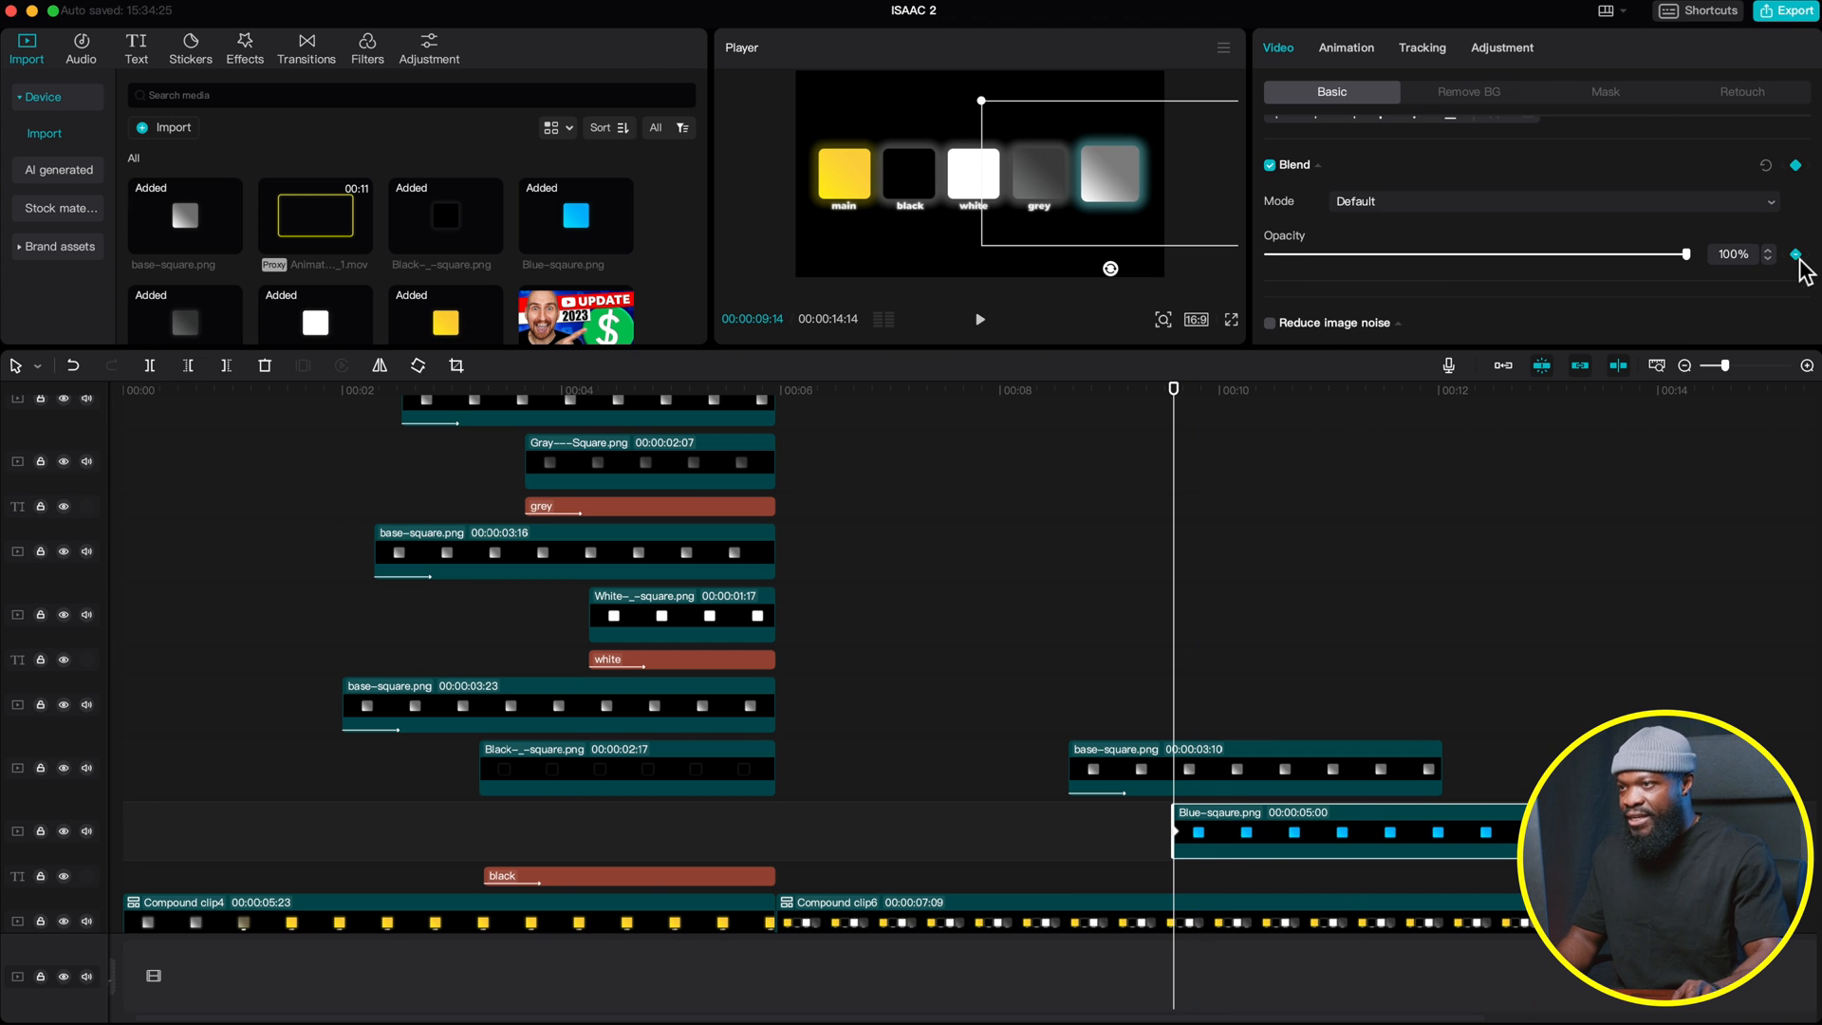
{"action": "left_click_drag", "start_coordinate": [1687, 254], "coordinate": [1310, 257]}
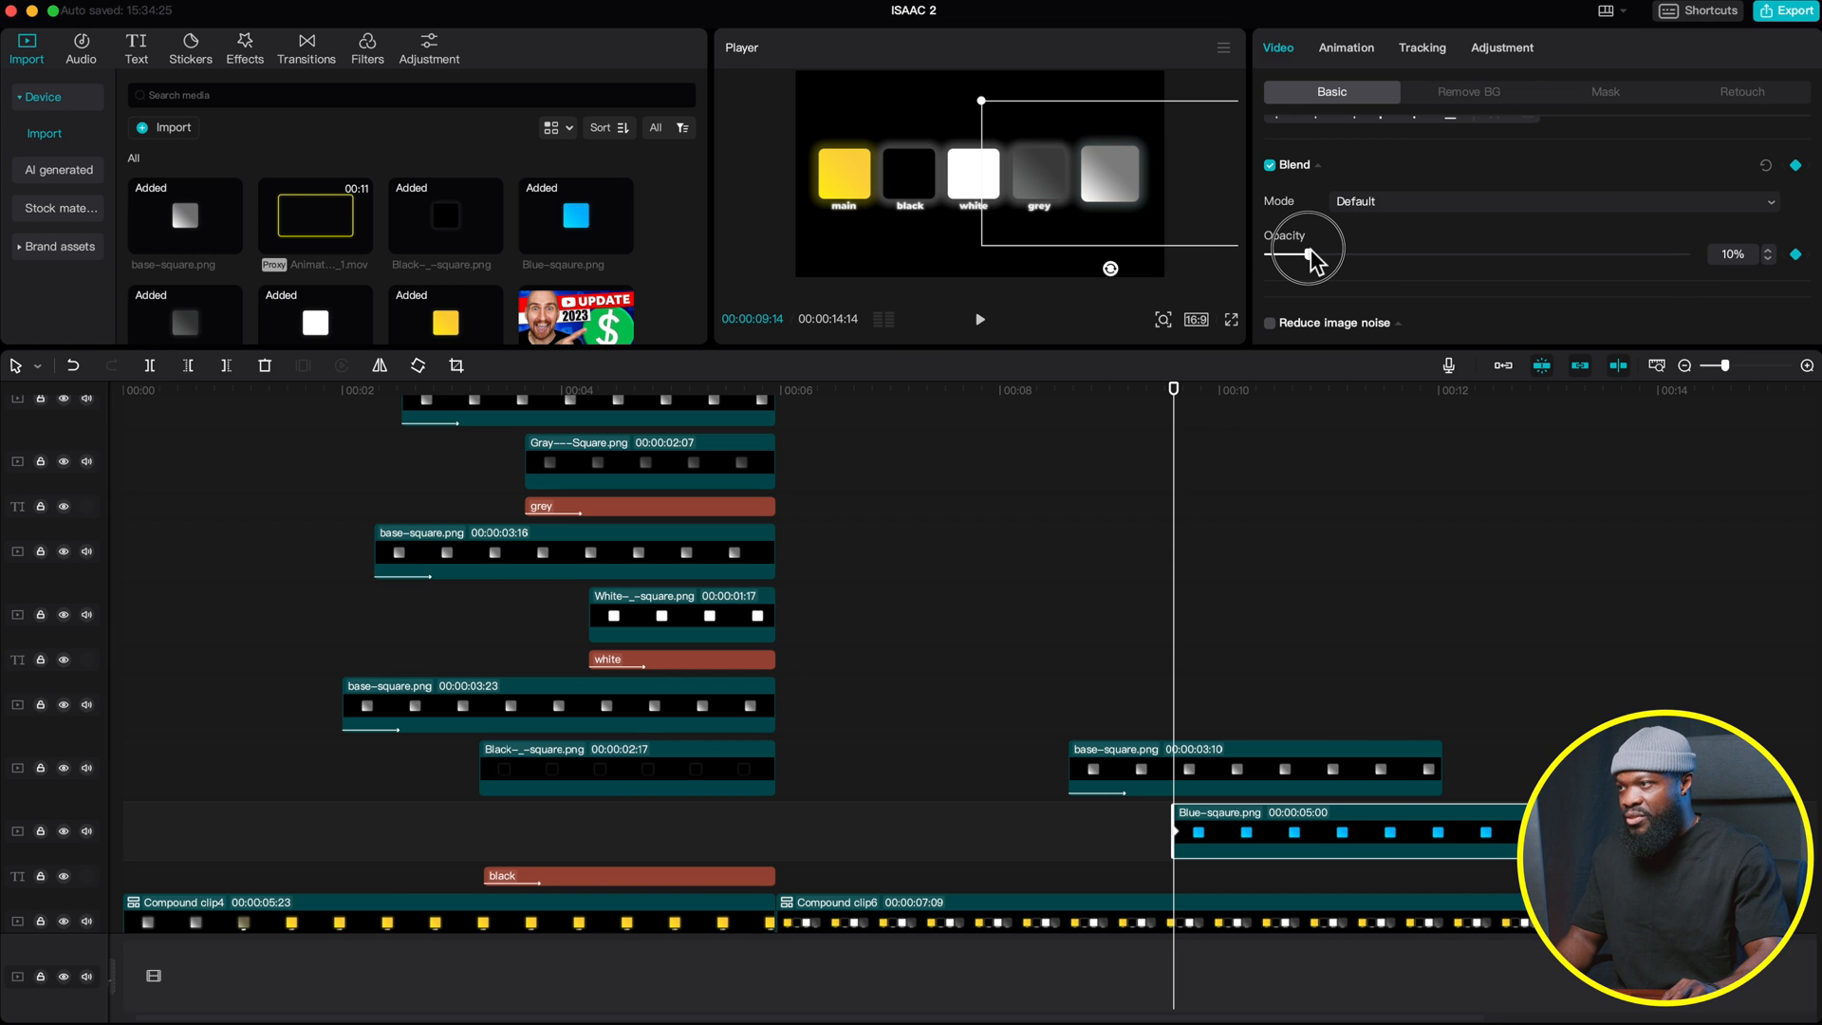
{"action": "key", "text": "shift+Right"}
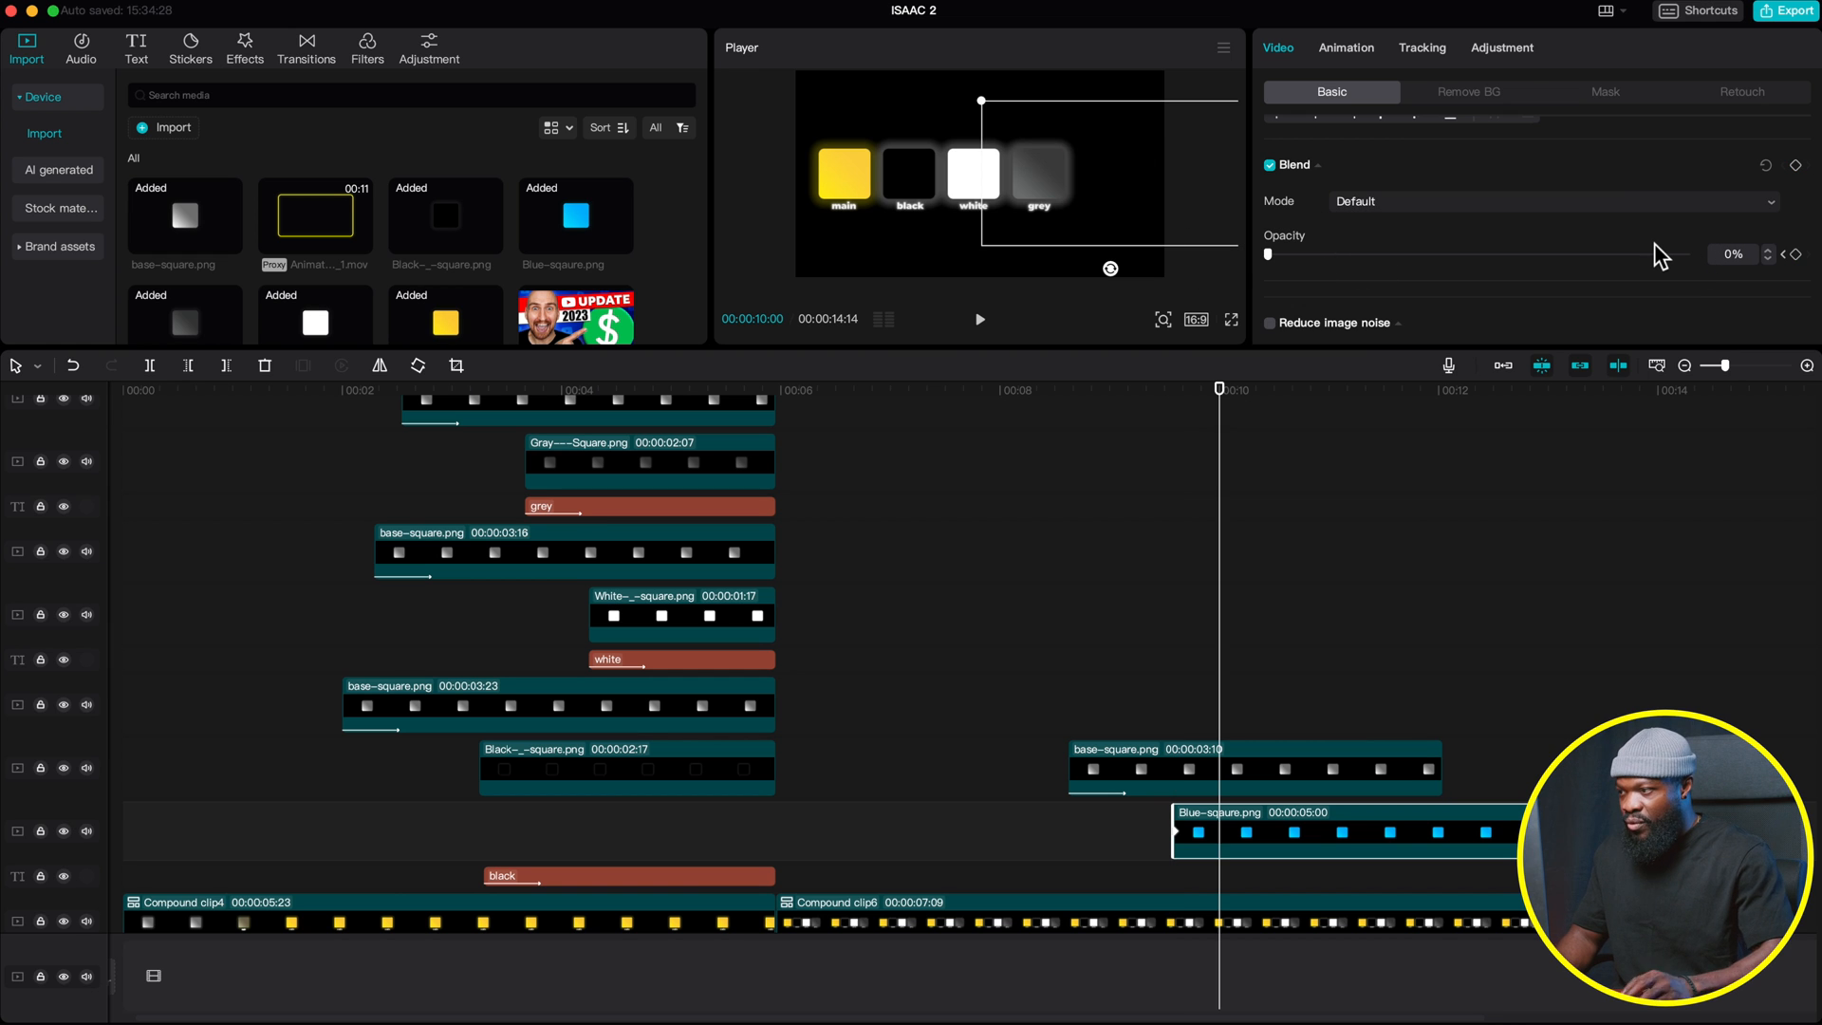
{"action": "left_click_drag", "start_coordinate": [1273, 258], "coordinate": [1756, 242]}
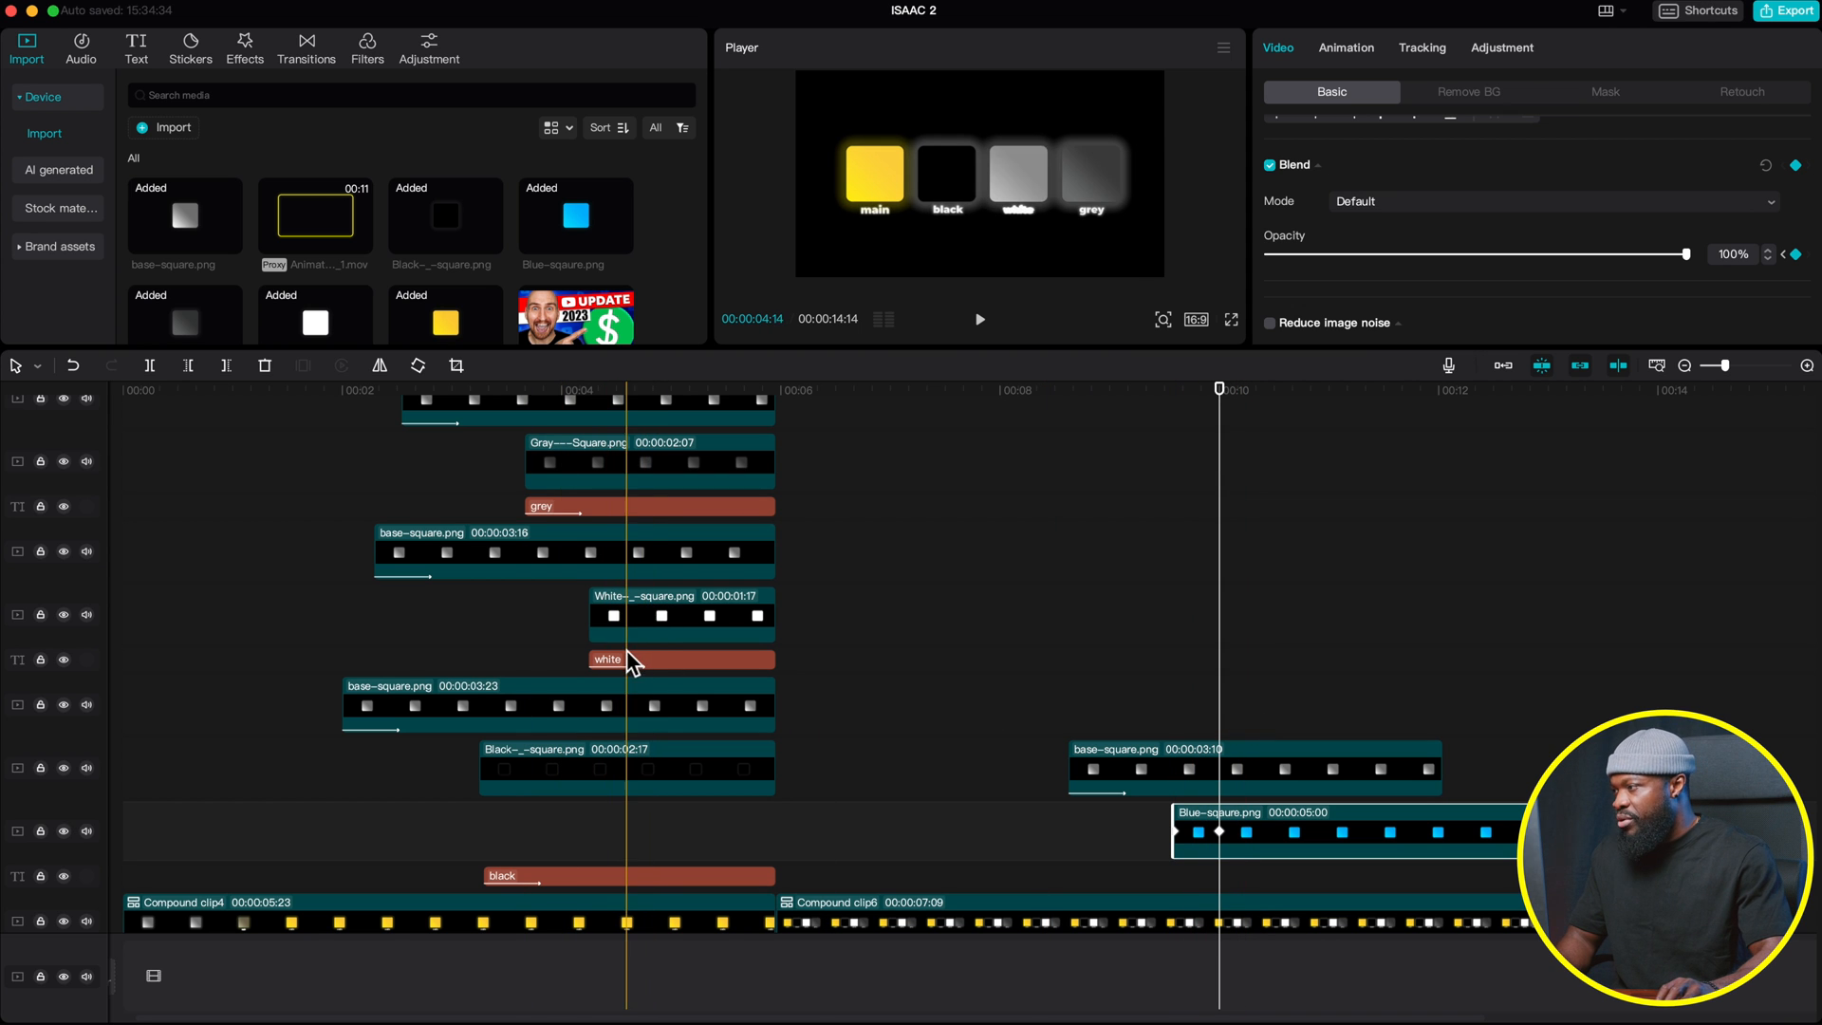
Duplicate the grey label to start with the blue square clip, place it beneath that square, and change its text to "secondary"
{"action": "left_click", "coordinate": [612, 510]}
{"action": "left_click_drag", "start_coordinate": [612, 512], "coordinate": [1257, 887]}
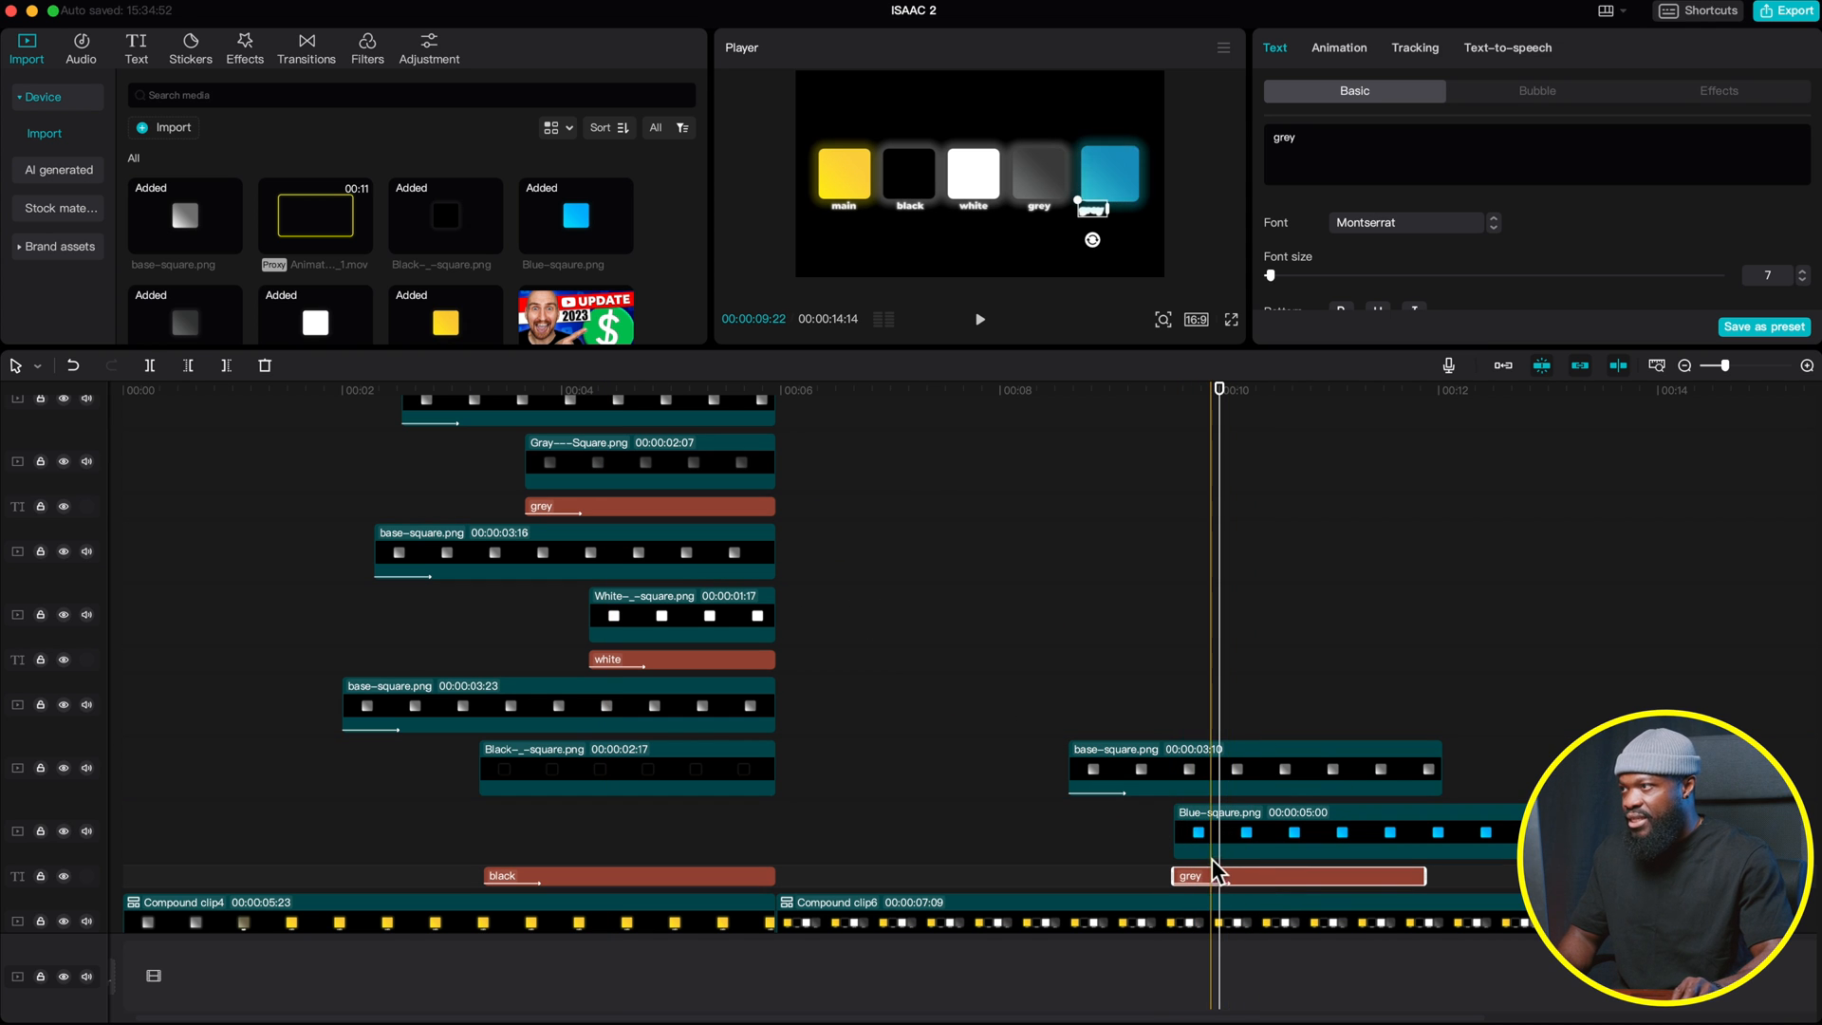
{"action": "left_click", "coordinate": [1249, 392]}
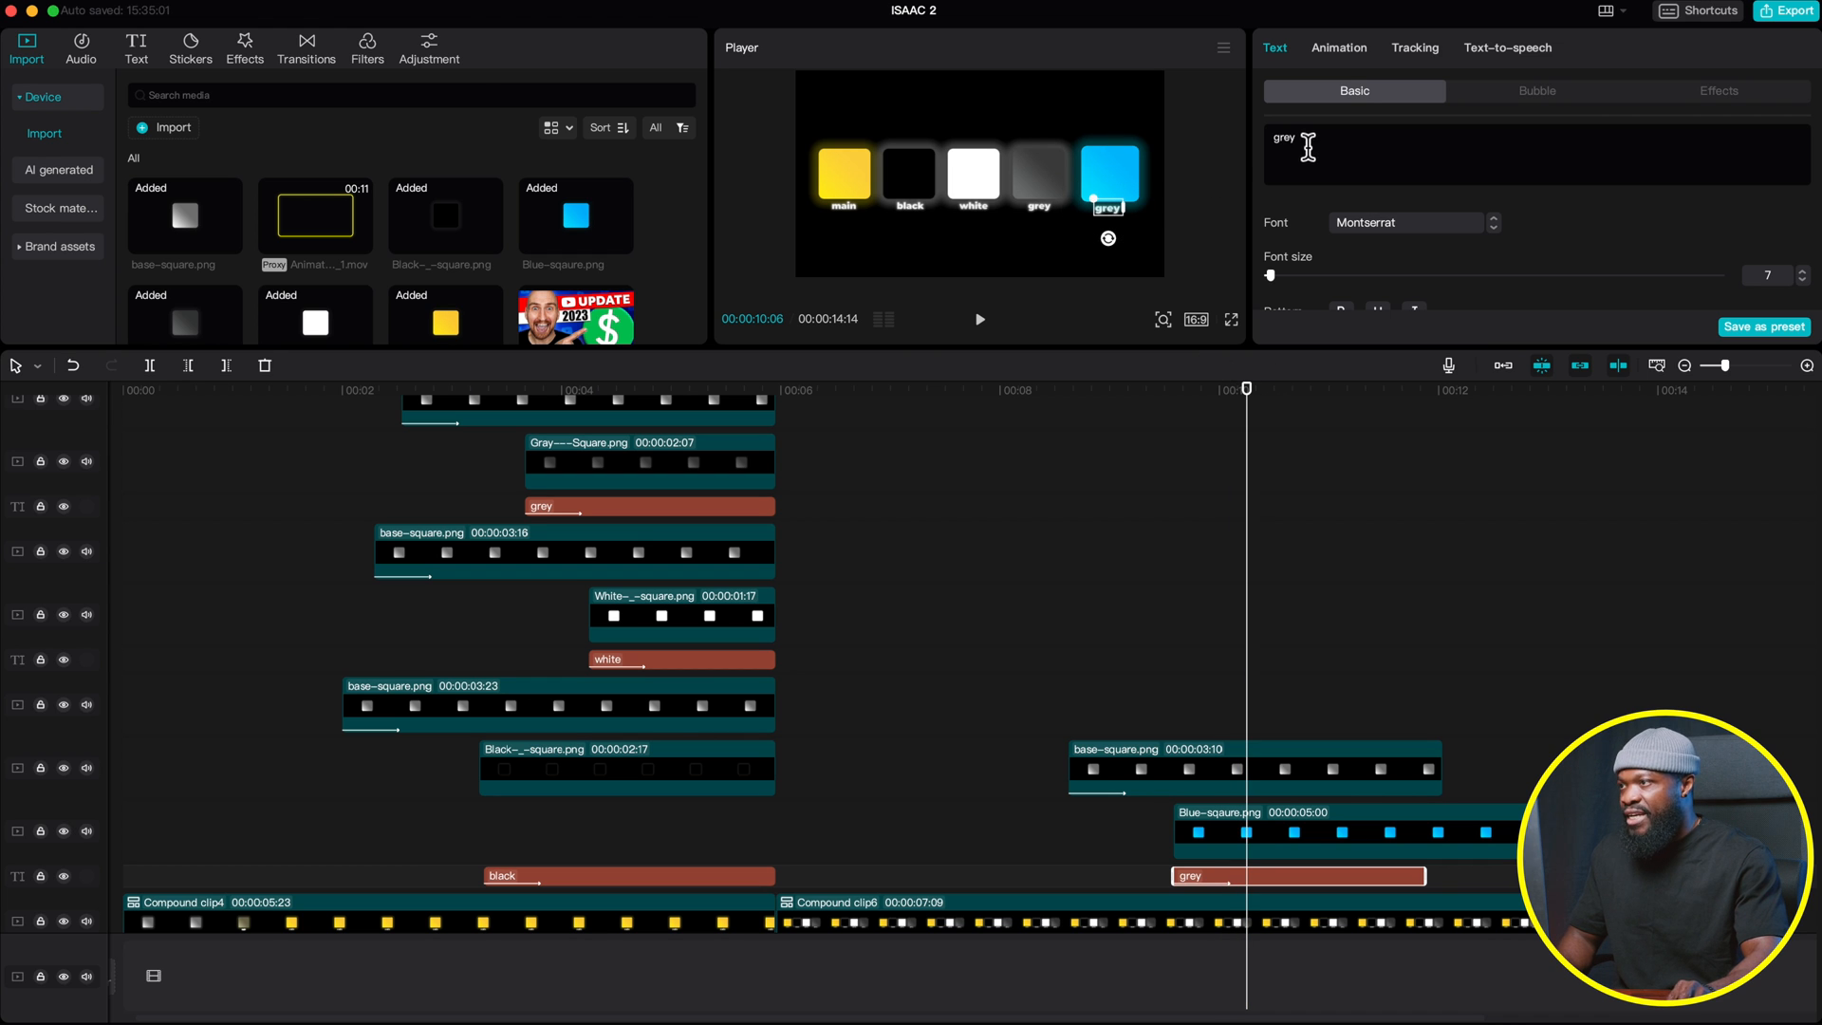
{"action": "type", "text": "econdary"}
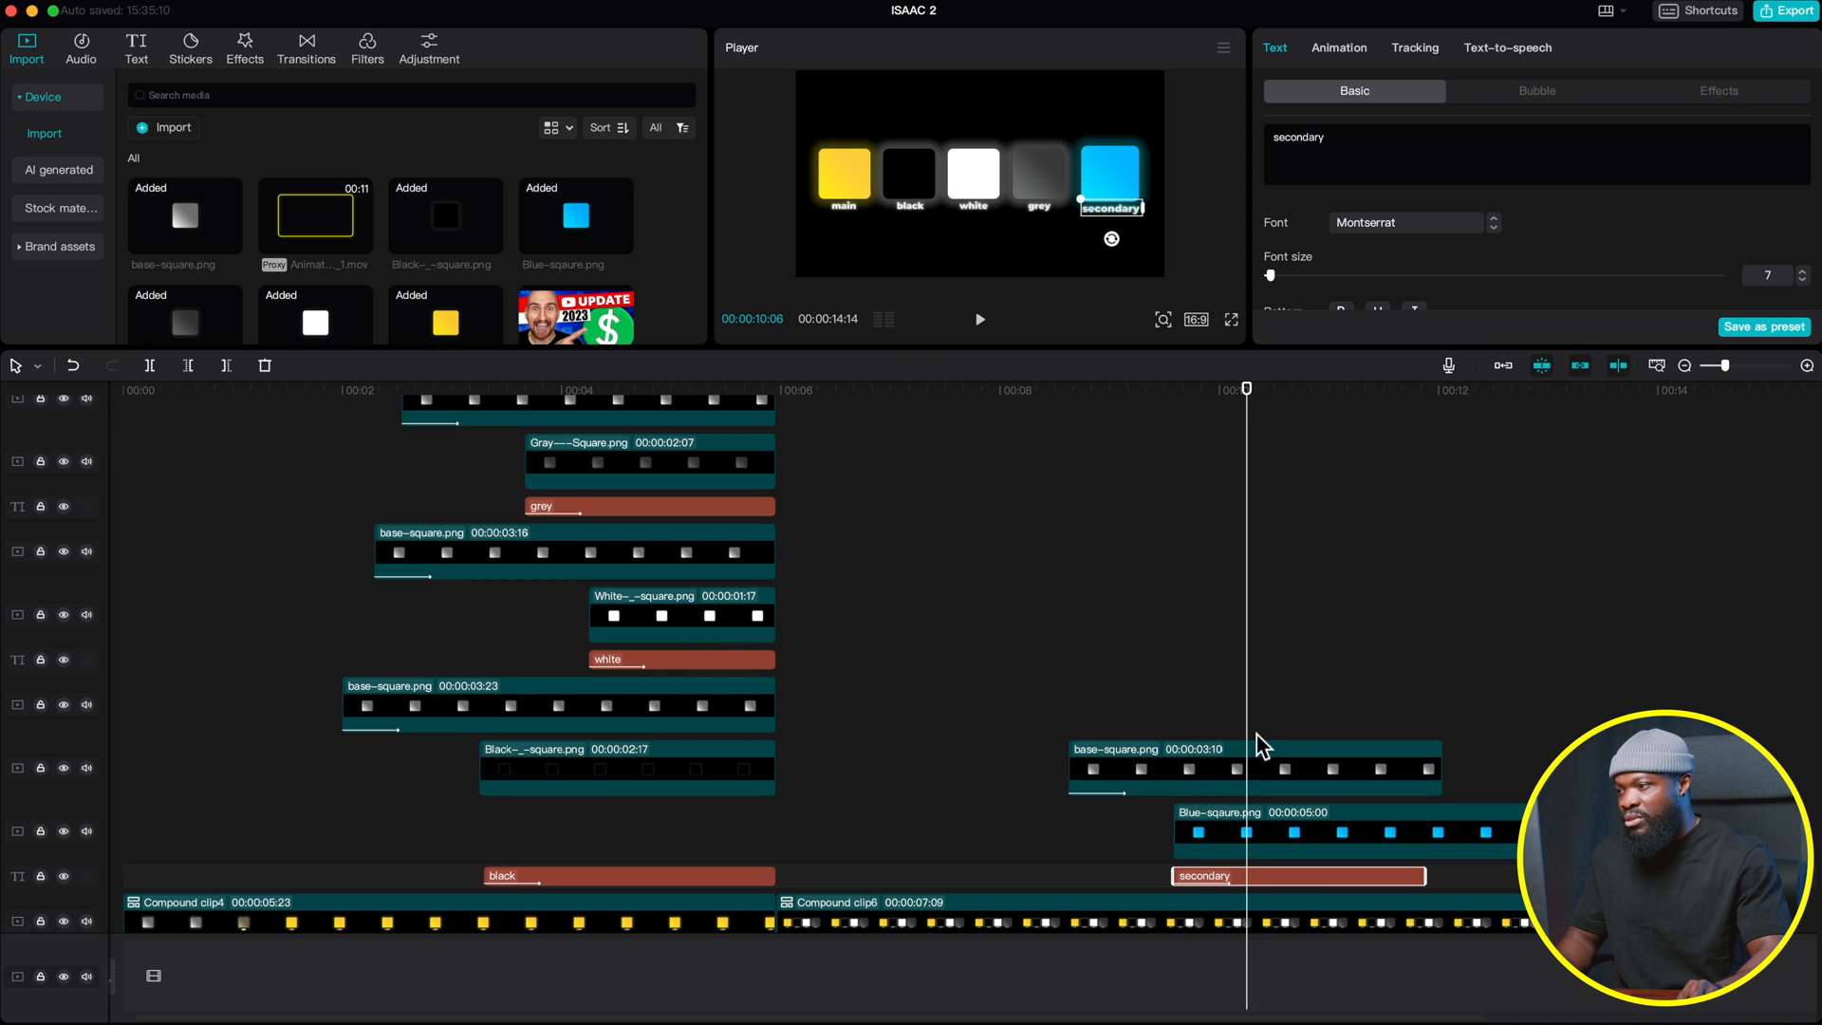
Make the secondary label, blue square clip and Compound clip6 end together with the last base-square clip at 12:01
{"action": "scroll", "coordinate": [1359, 753], "scroll_direction": "down", "scroll_amount": 2}
{"action": "mouse_move", "coordinate": [1426, 815]}
{"action": "left_mouse_down"}
{"action": "mouse_move", "coordinate": [1502, 816]}
{"action": "mouse_move", "coordinate": [1444, 815]}
{"action": "left_mouse_up"}
{"action": "left_click_drag", "start_coordinate": [1722, 769], "coordinate": [1445, 770]}
{"action": "left_click_drag", "start_coordinate": [1581, 857], "coordinate": [1444, 857]}
Combine the first section's base, grey, white and black square clips with the grey and white labels into a compound clip
{"action": "scroll", "coordinate": [1177, 667], "scroll_direction": "up", "scroll_amount": 4}
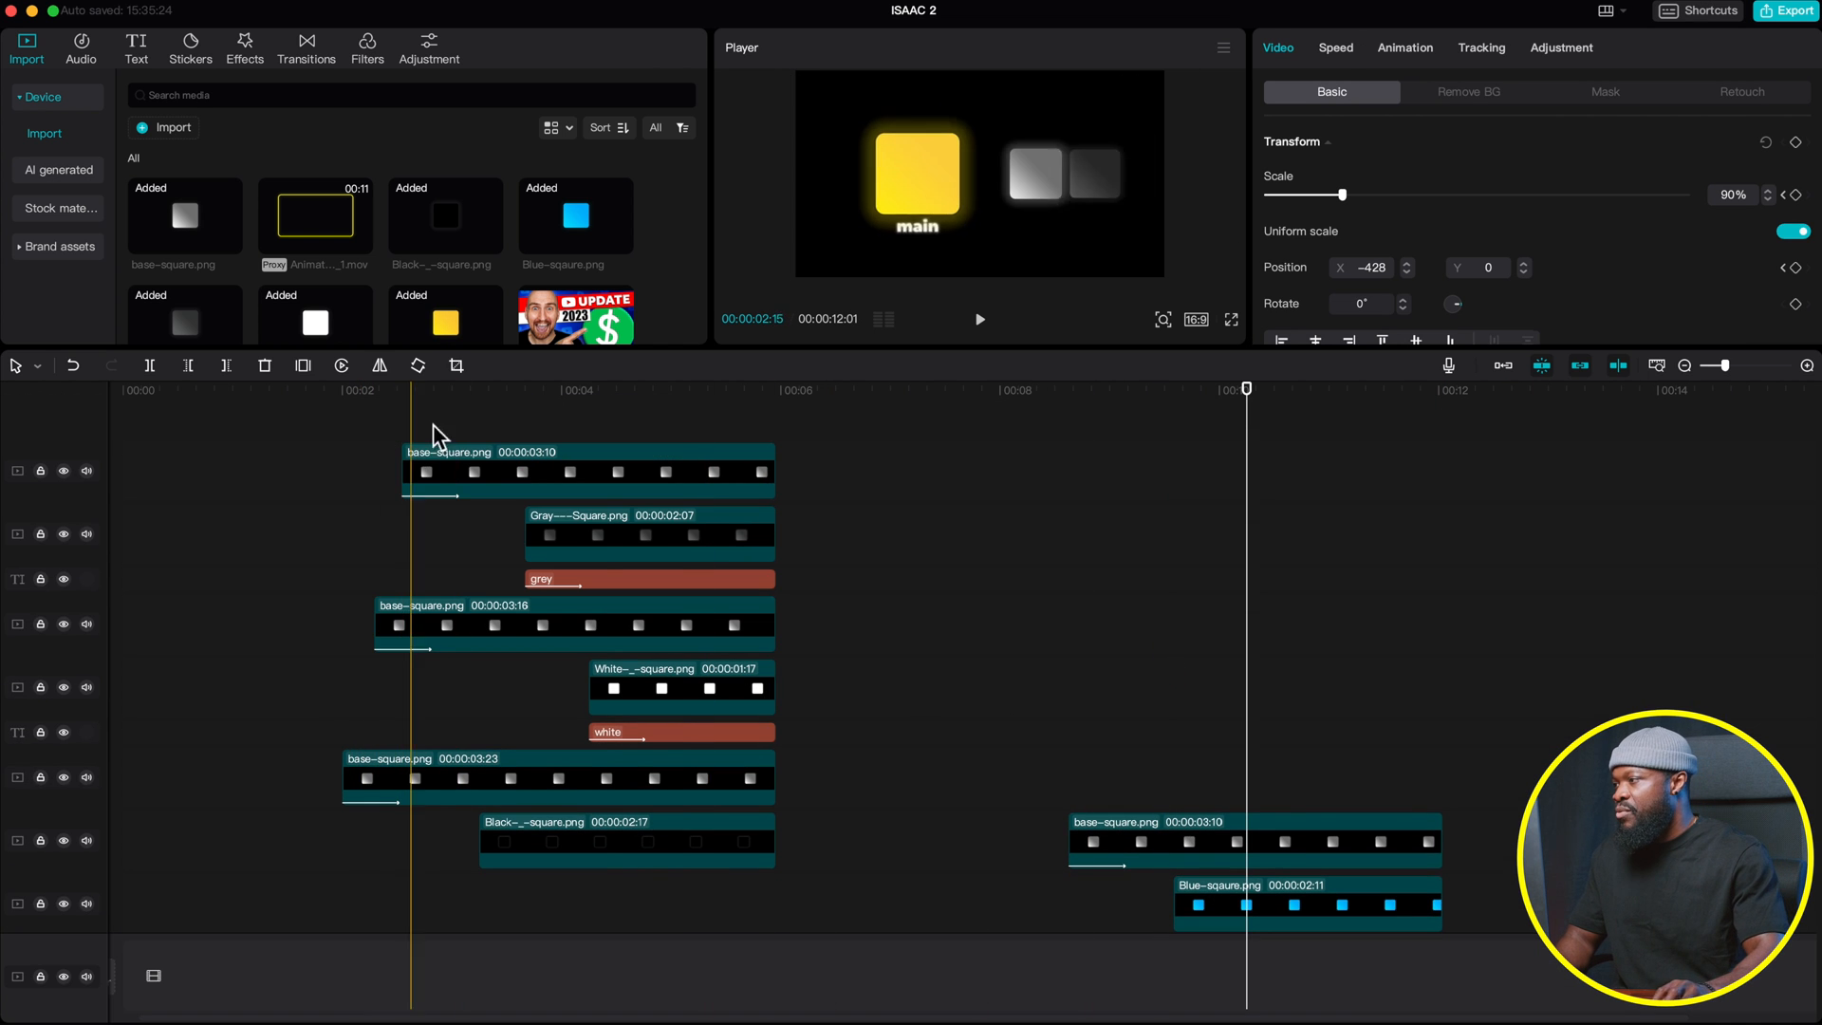
{"action": "scroll", "coordinate": [486, 588], "scroll_direction": "down", "scroll_amount": 2}
{"action": "scroll", "coordinate": [541, 517], "scroll_direction": "up", "scroll_amount": 2}
{"action": "left_click_drag", "start_coordinate": [425, 418], "coordinate": [679, 843]}
{"action": "right_click", "coordinate": [680, 842]}
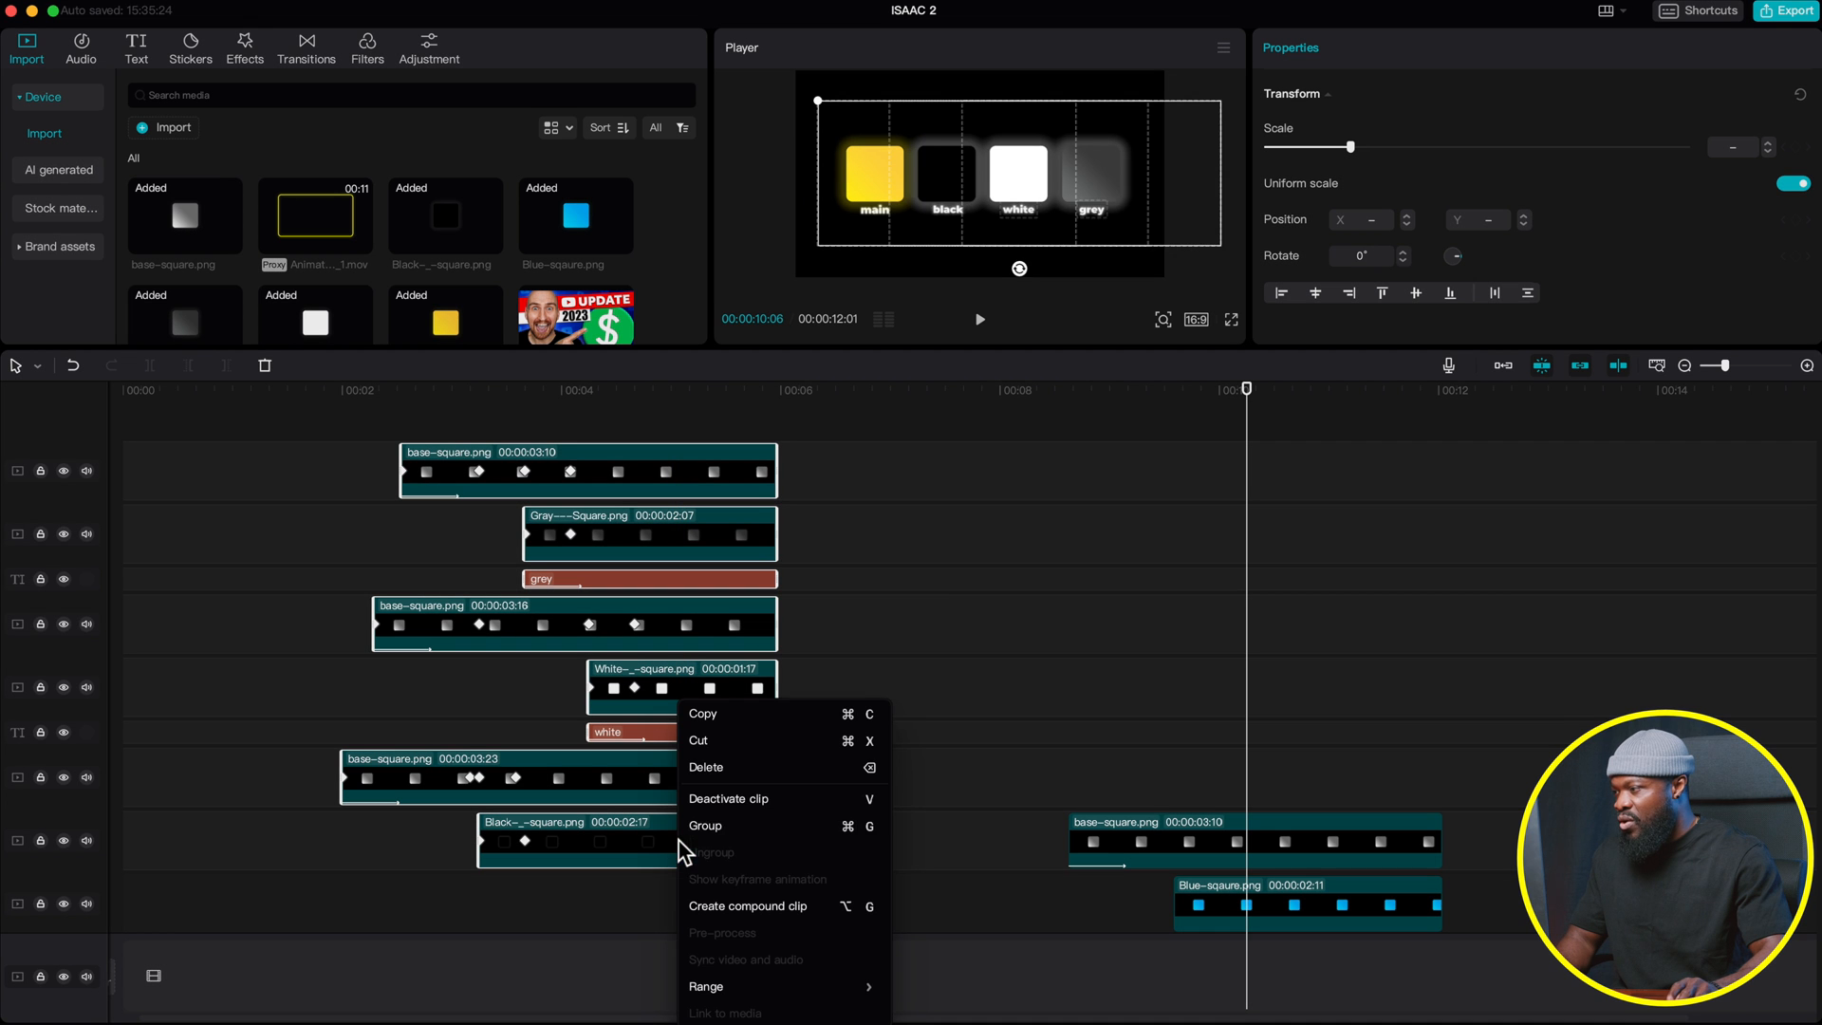
{"action": "left_click", "coordinate": [748, 906]}
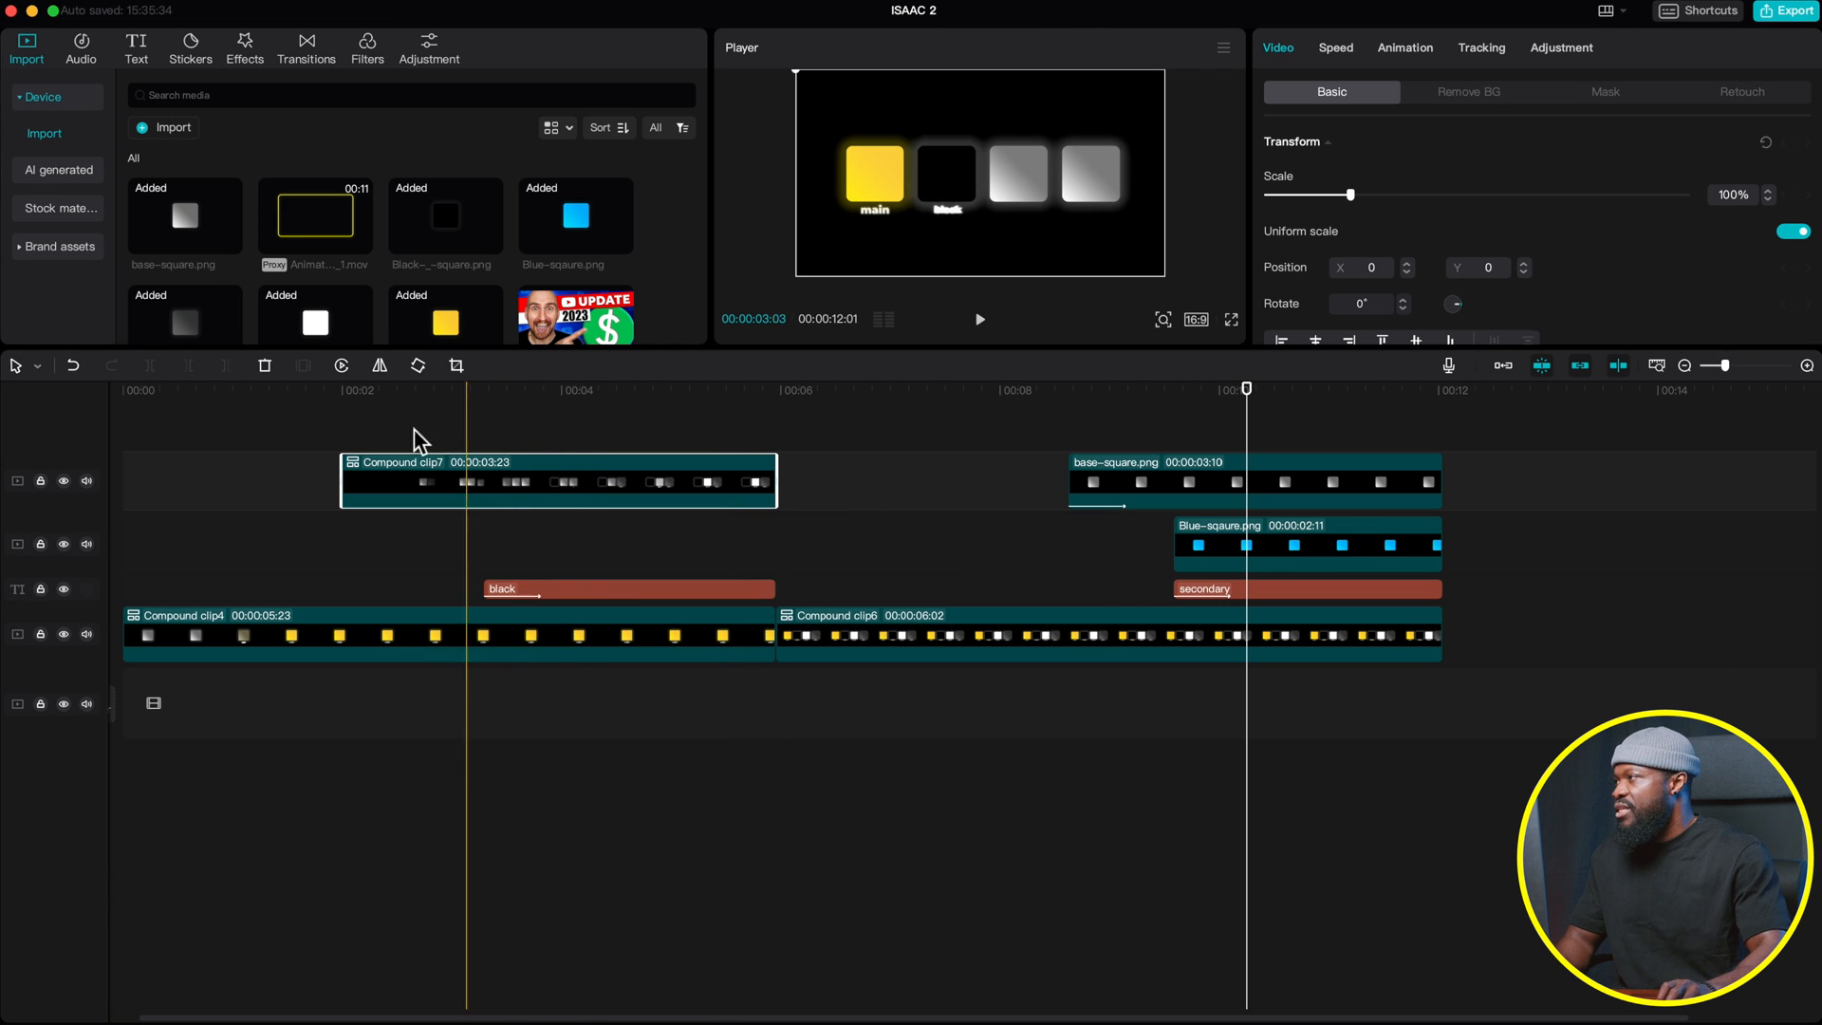
Add the Rebound Swing video effect above all clips, spanning from the timeline start to the end of the last clip
{"action": "left_click", "coordinate": [246, 57]}
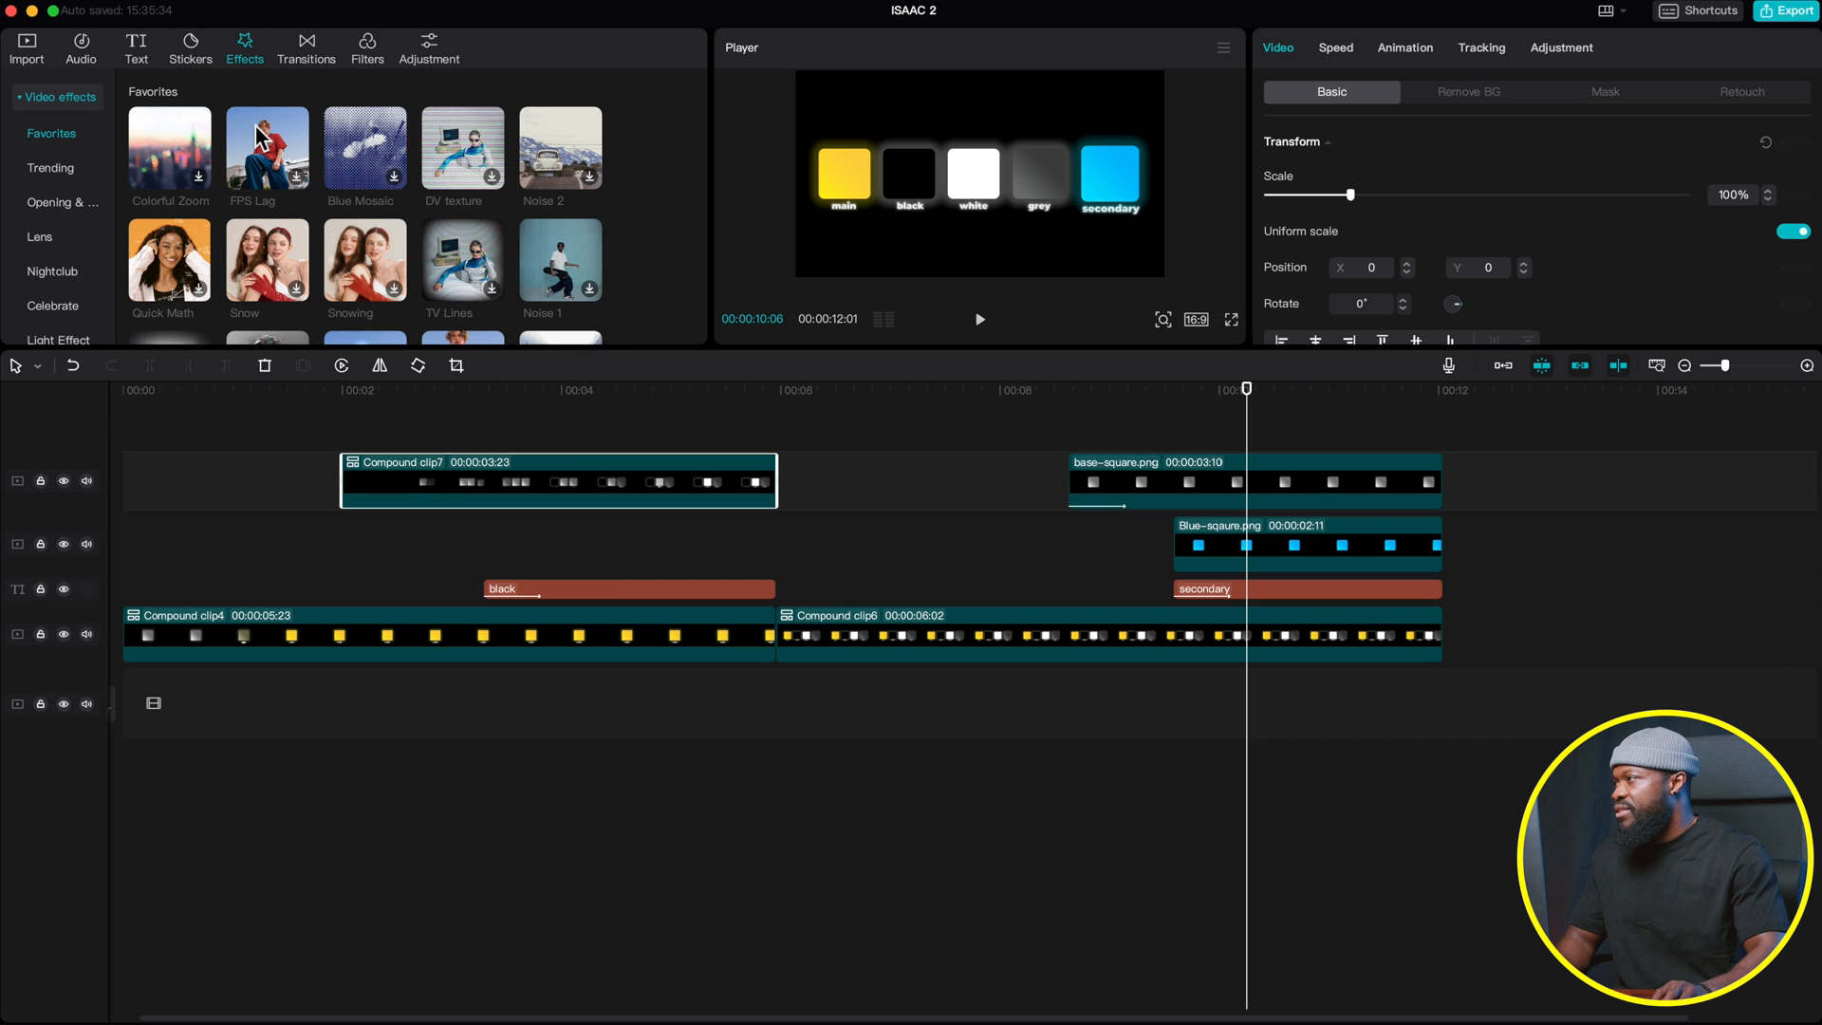
{"action": "left_click_drag", "start_coordinate": [586, 375], "coordinate": [584, 566]}
{"action": "scroll", "coordinate": [501, 434], "scroll_direction": "down", "scroll_amount": 1}
{"action": "left_click_drag", "start_coordinate": [572, 460], "coordinate": [209, 672]}
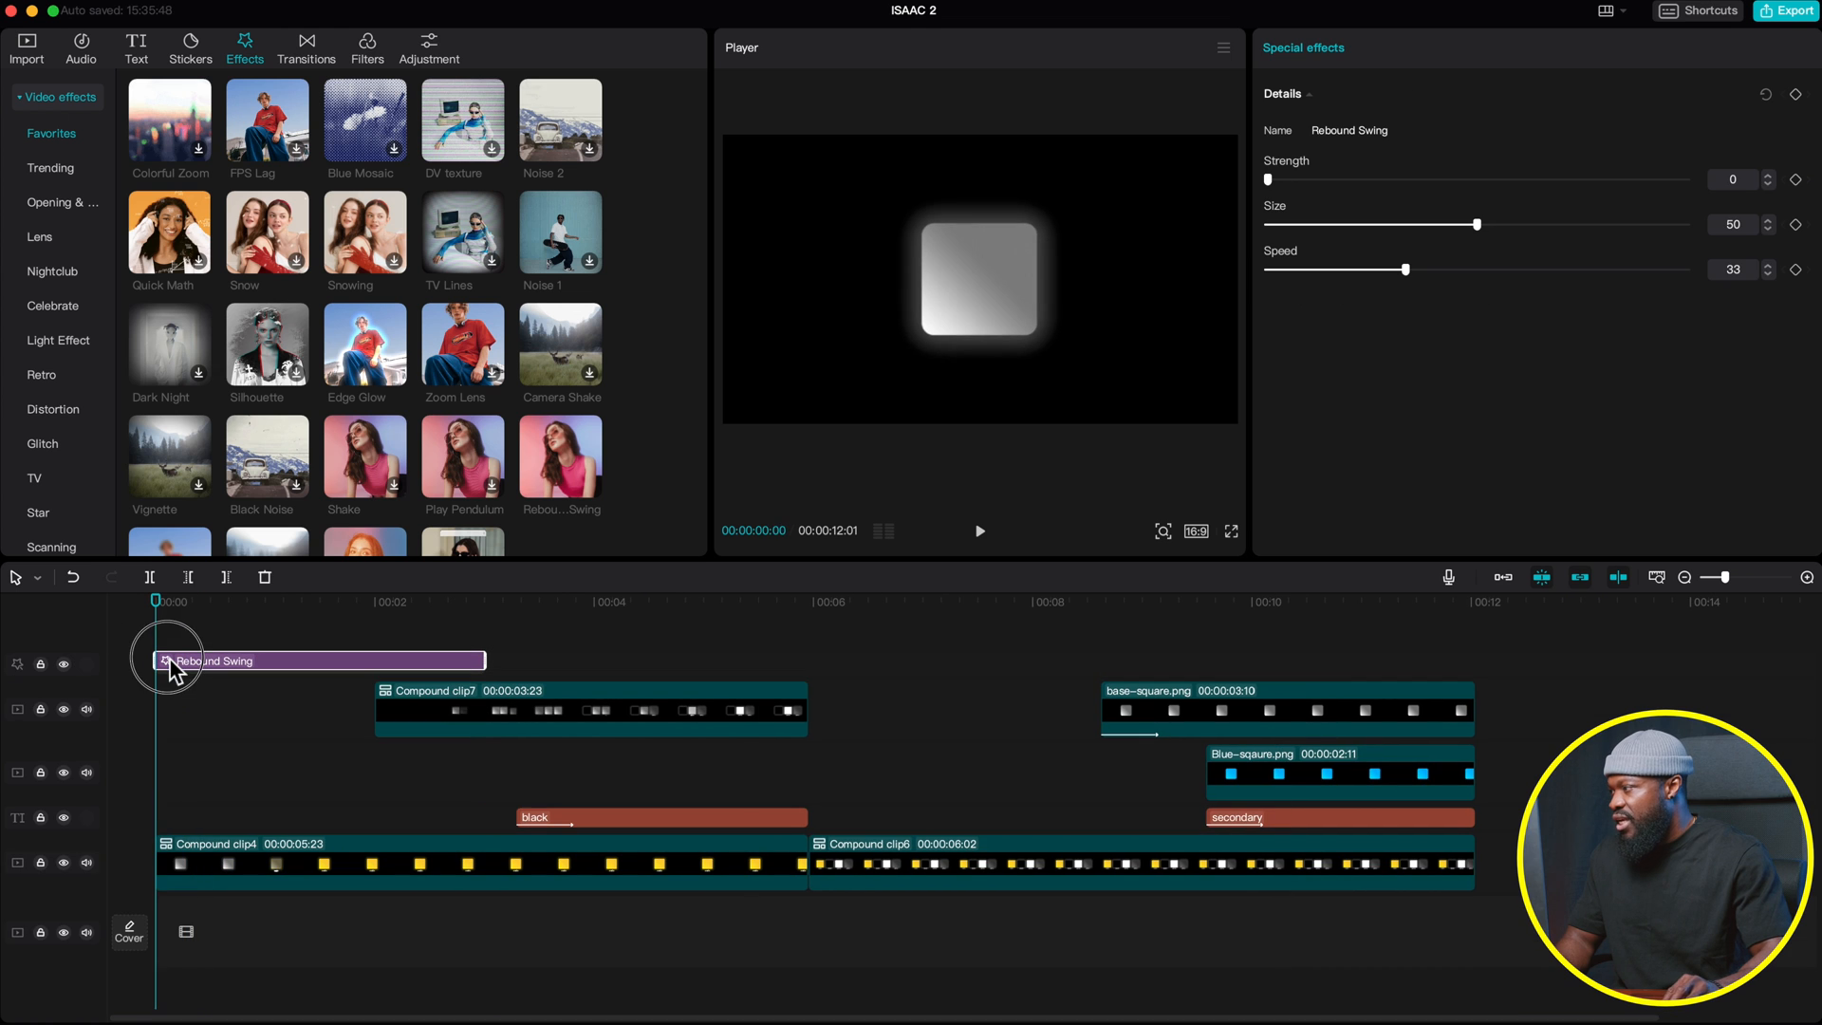
{"action": "left_click_drag", "start_coordinate": [487, 665], "coordinate": [1476, 663]}
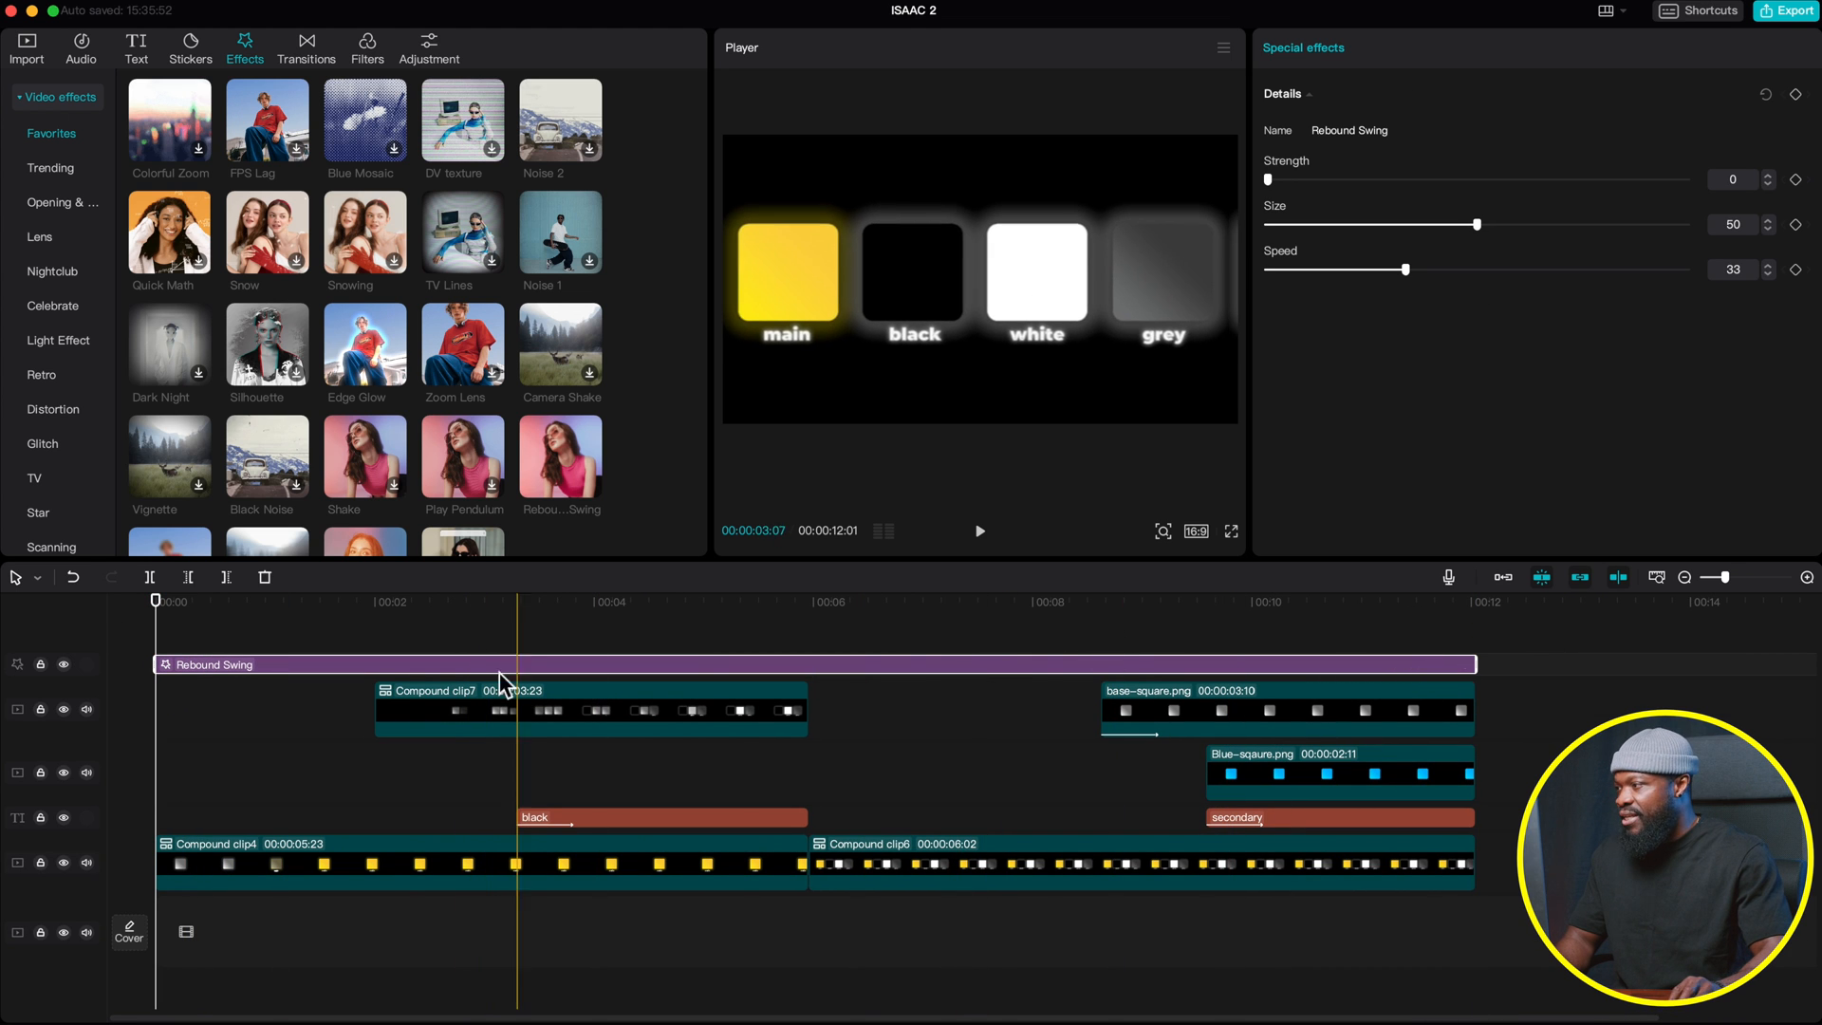
Set the Rebound Swing effect's size to 24 and speed to 30, and preview the animation from the start
{"action": "left_click", "coordinate": [1369, 225]}
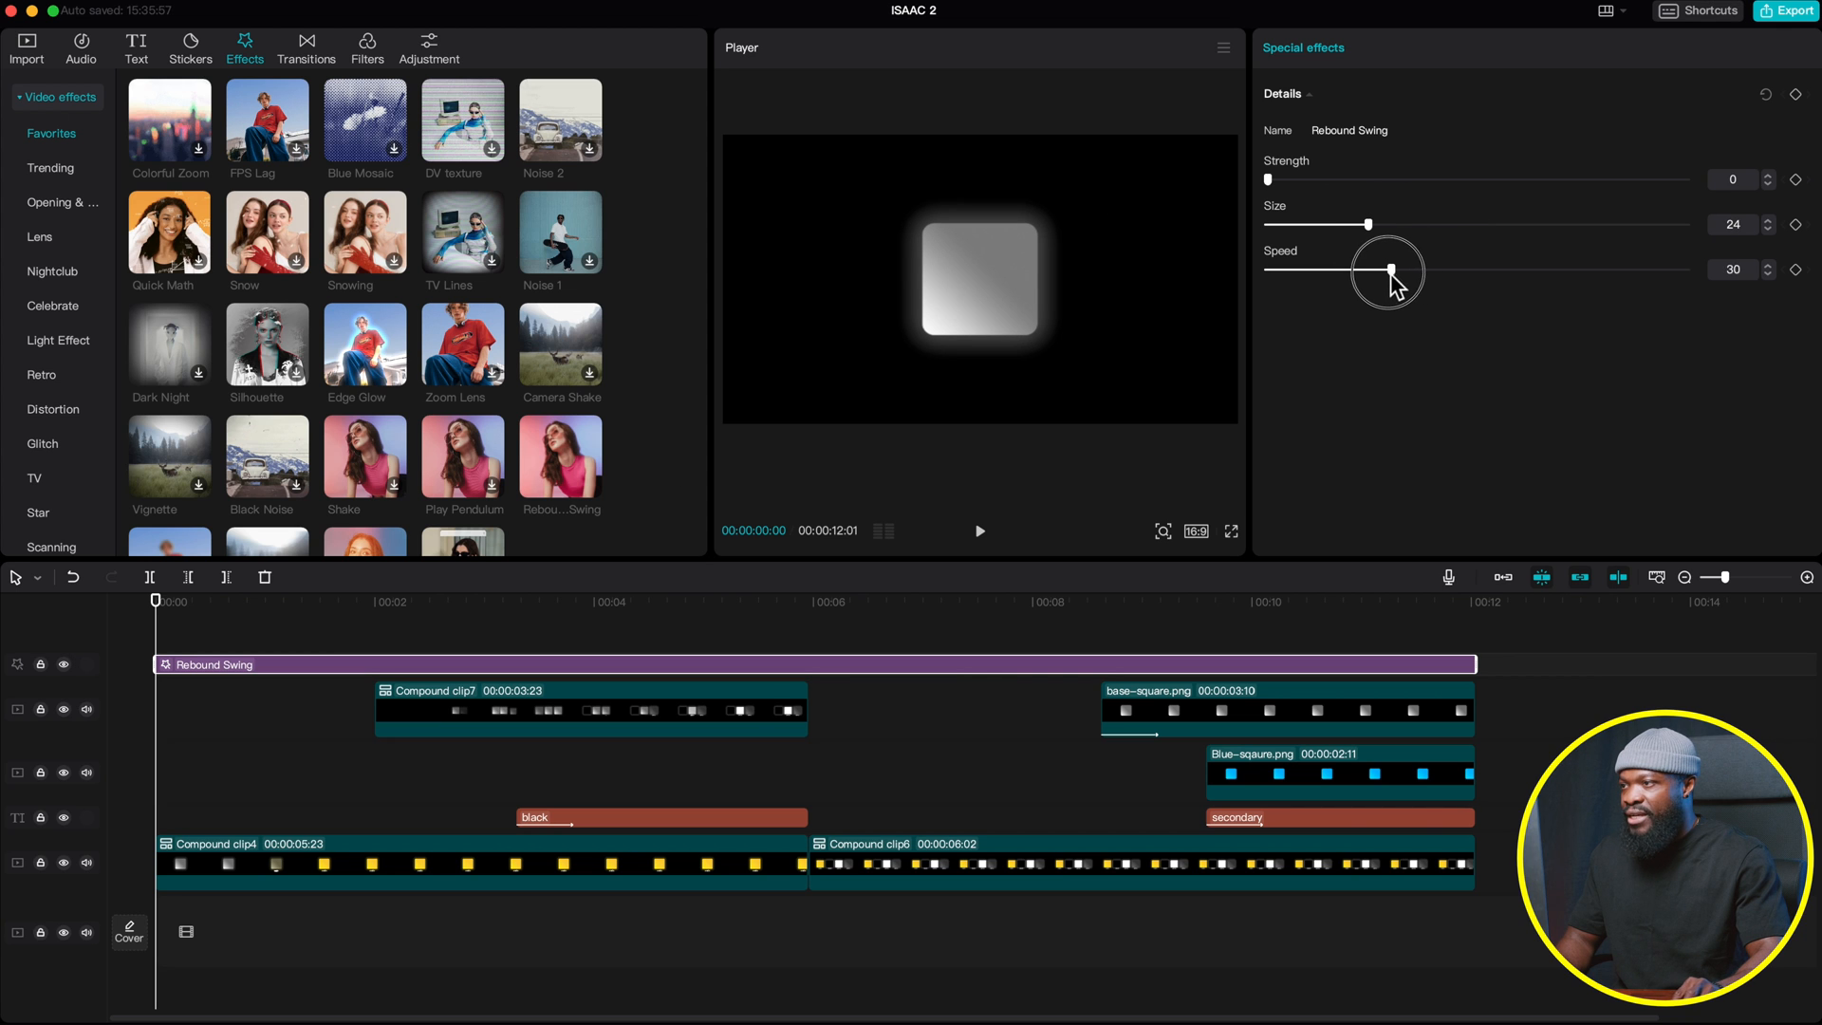
{"action": "left_click", "coordinate": [131, 644]}
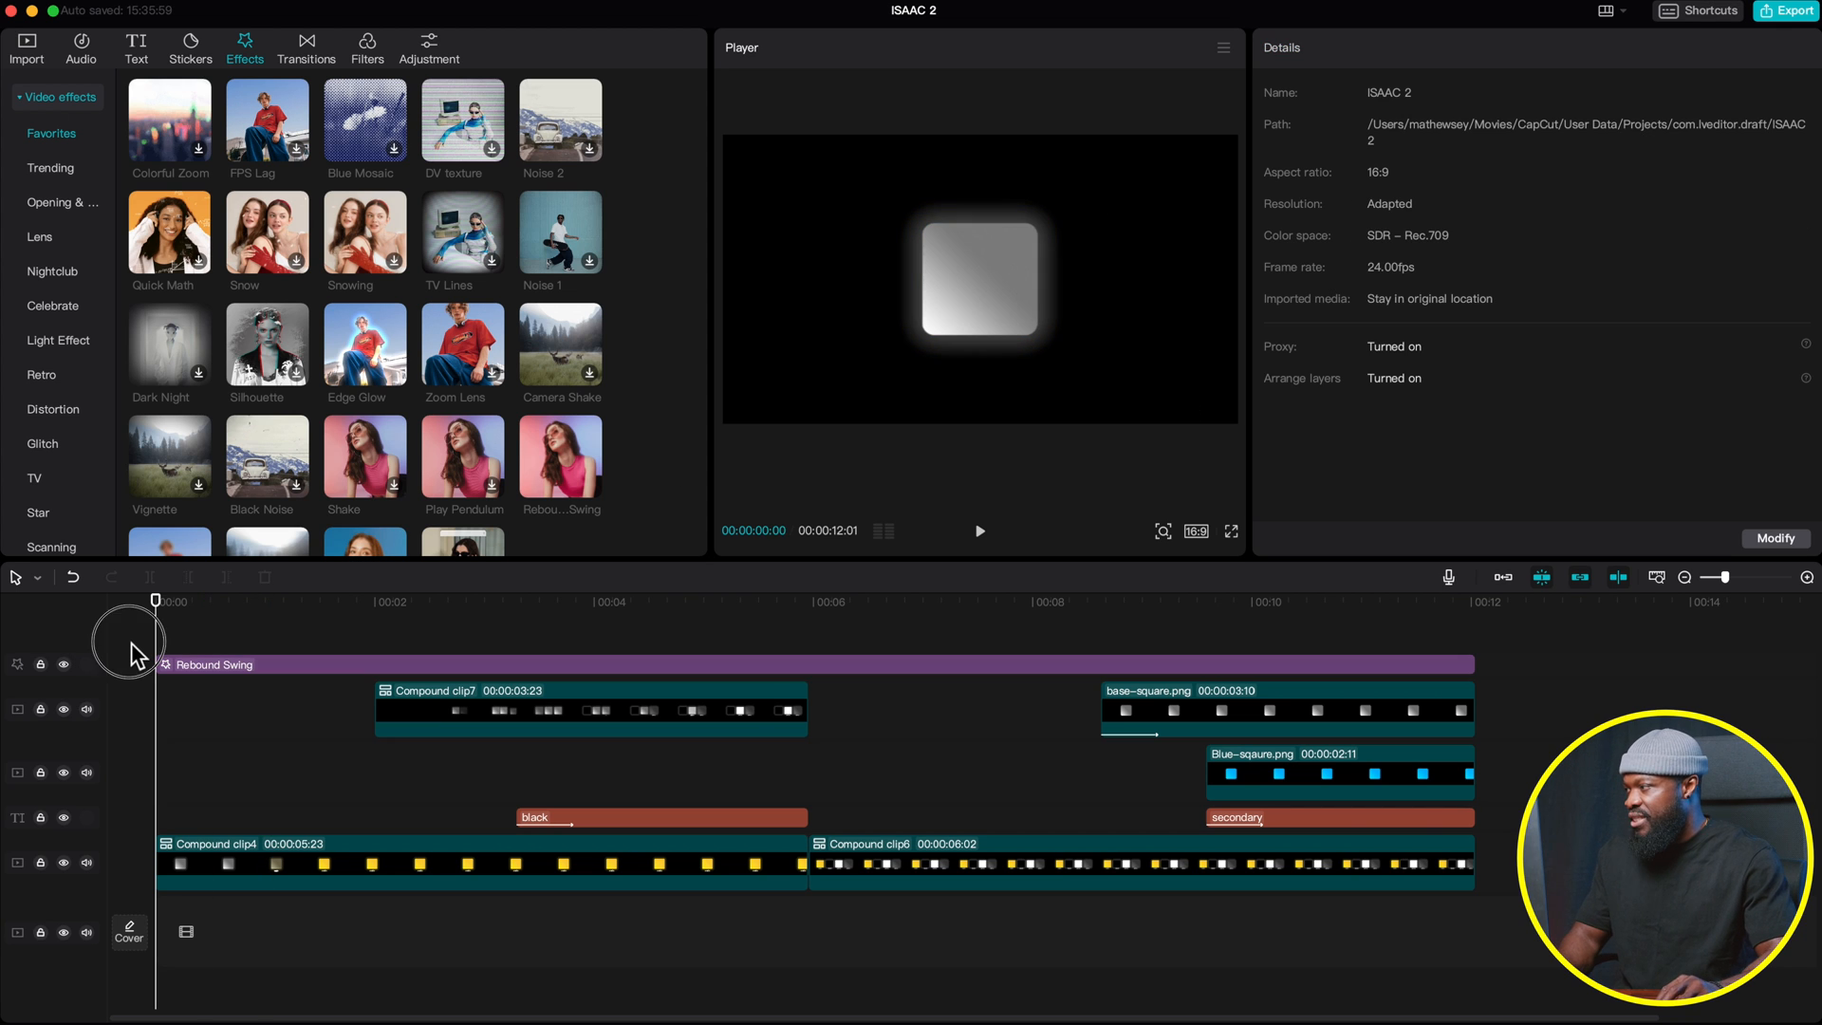
{"action": "key", "text": "space"}
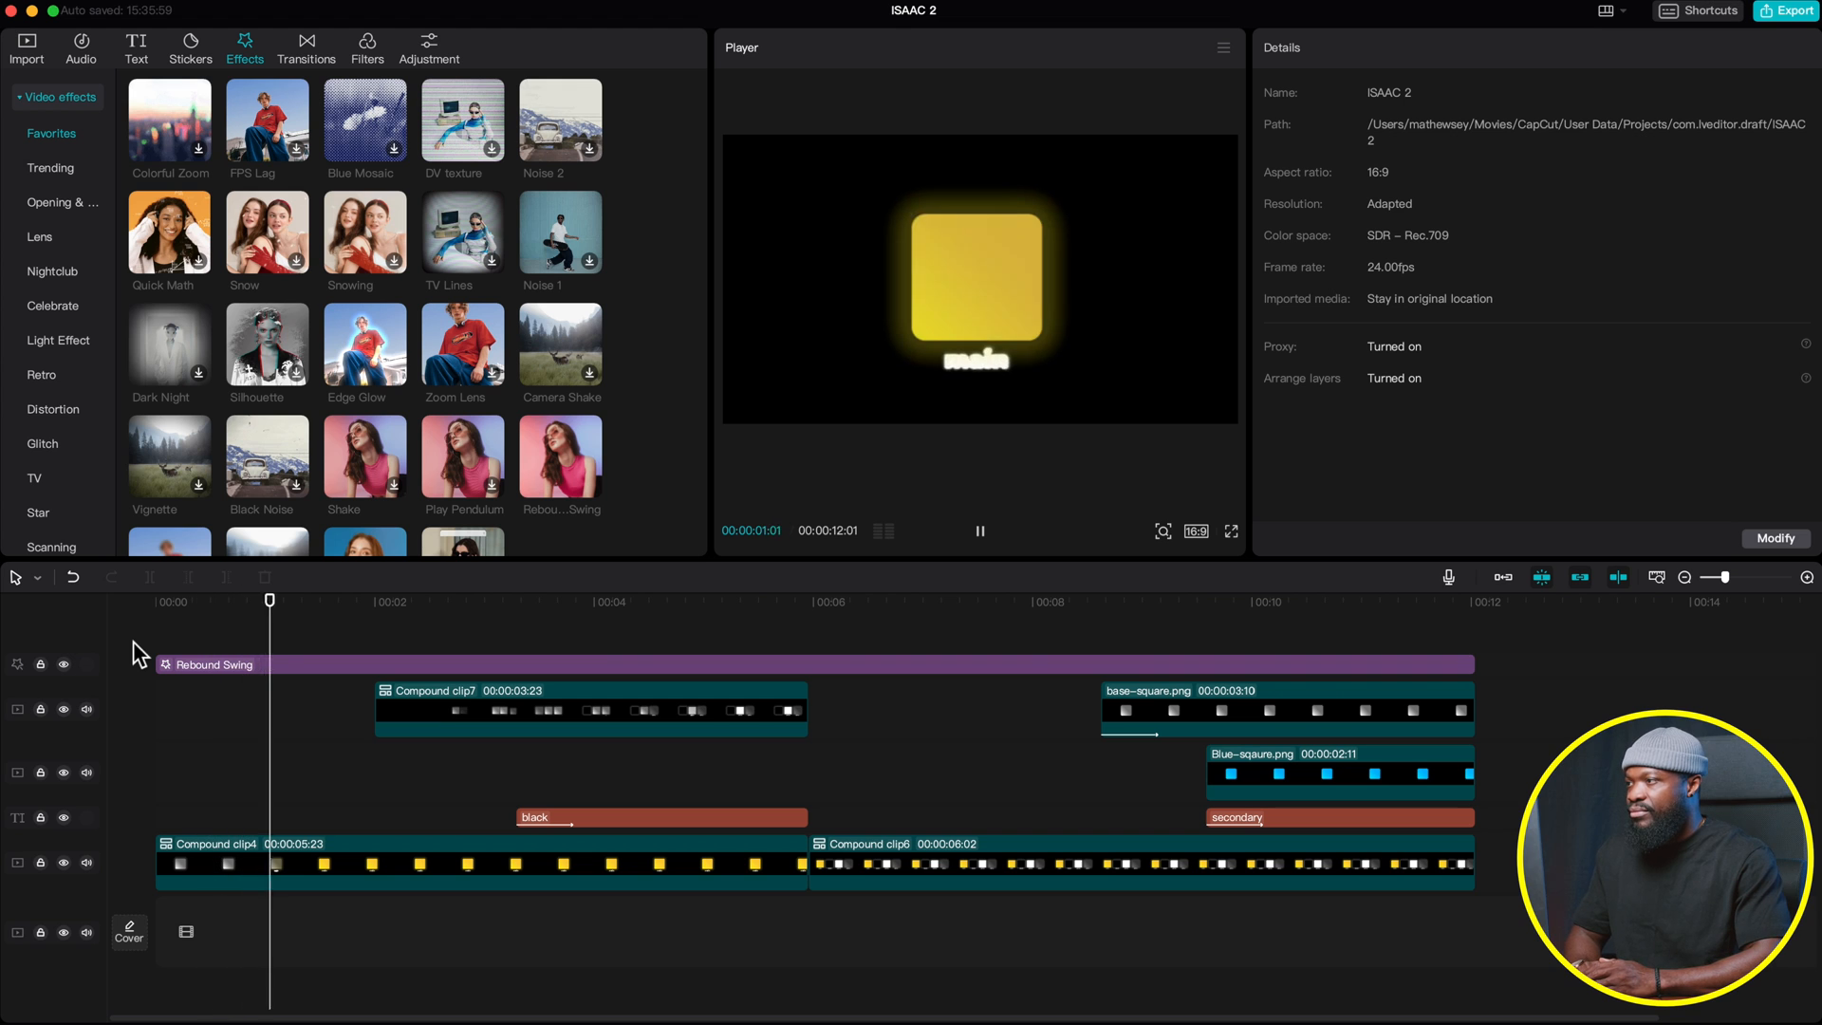